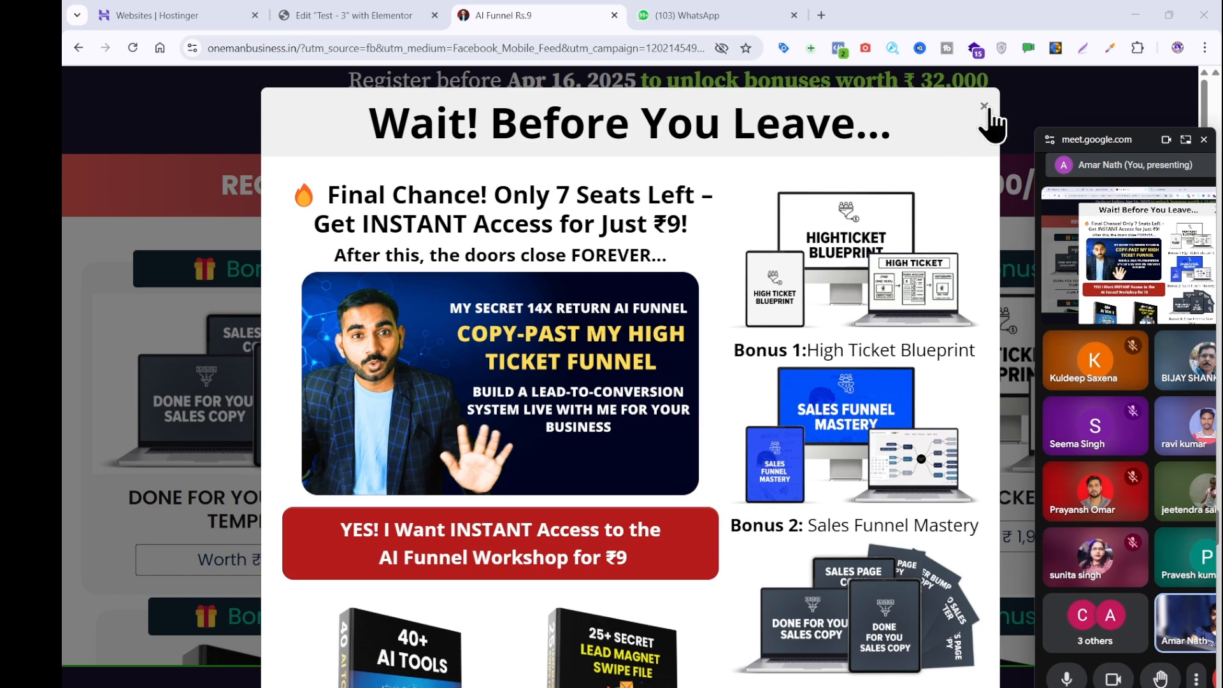
- Dismiss the exit popup, then shrink the floating meeting window and move it off the bonus cards
left_click(985, 106)
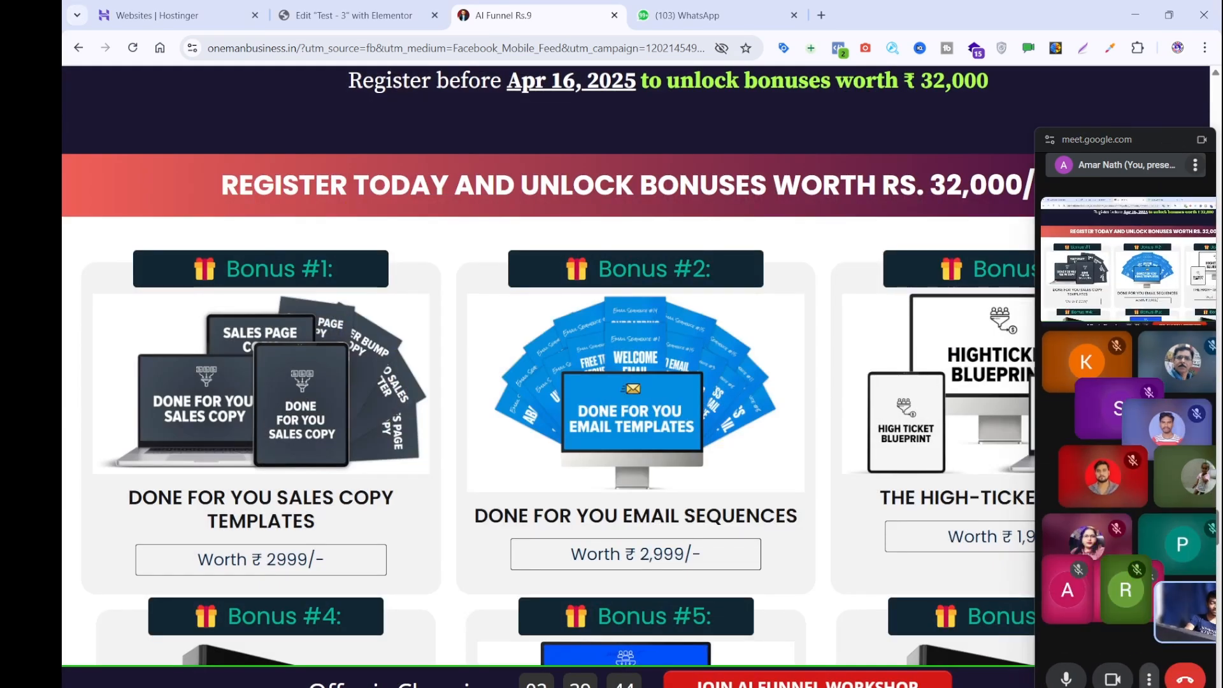
left_click_drag(1127, 685, 1127, 328)
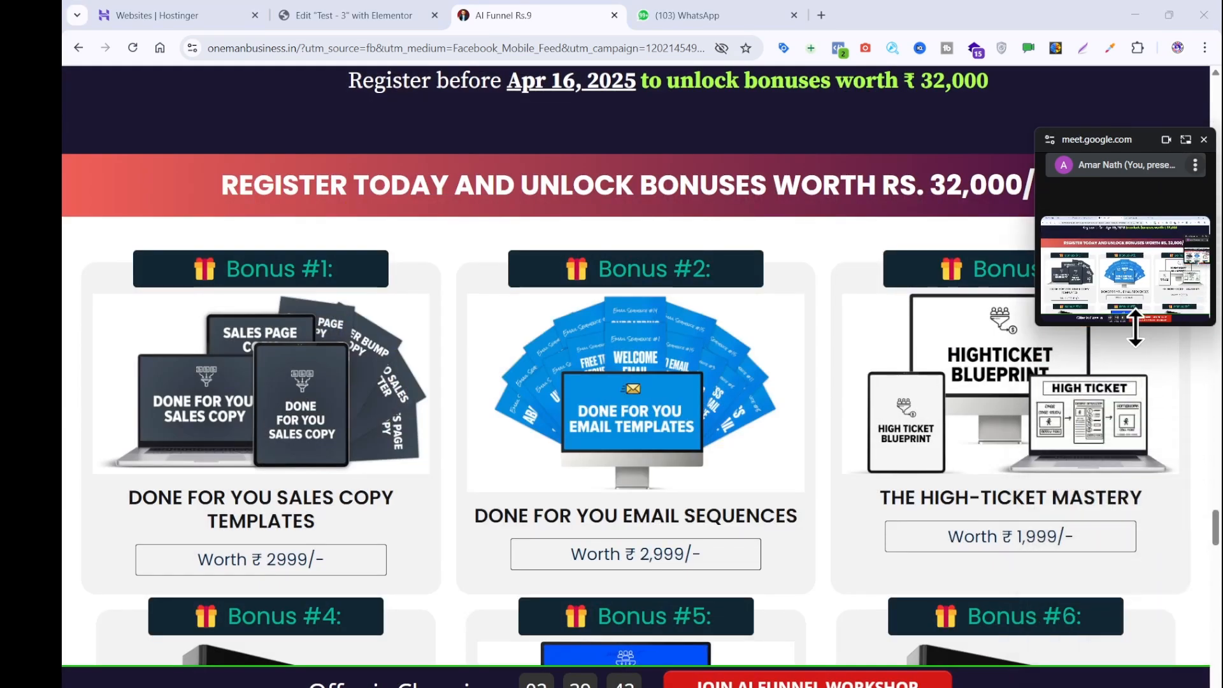
left_click_drag(1124, 151, 1176, 283)
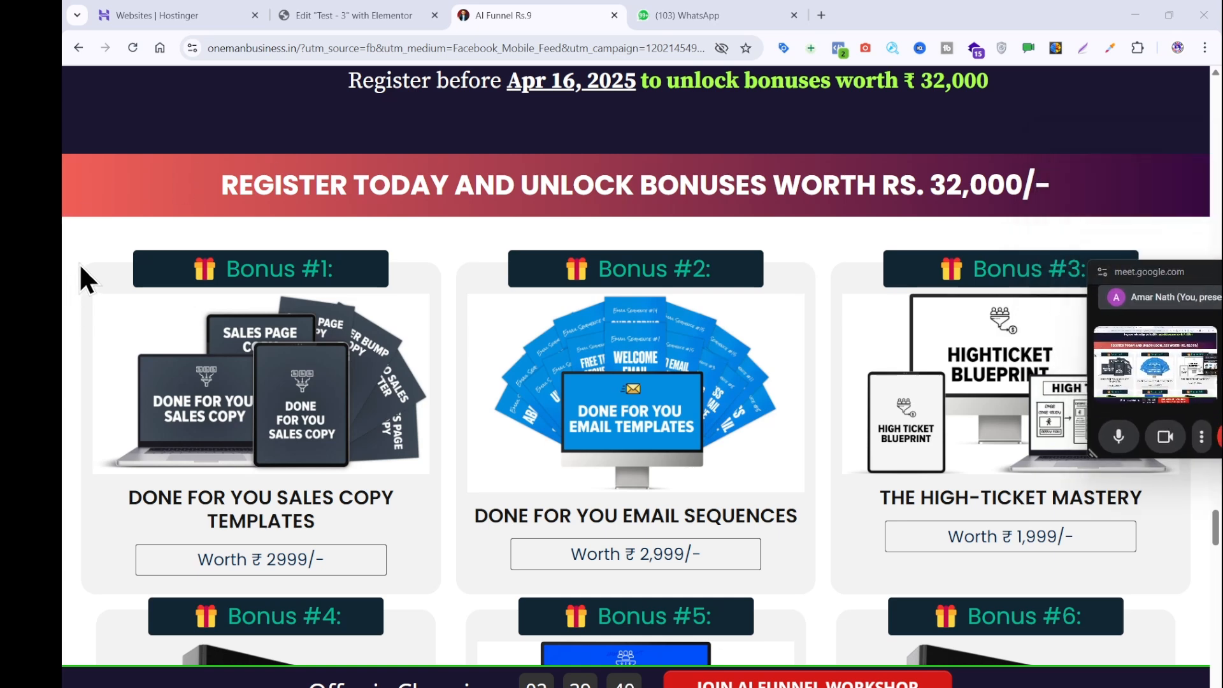
- Examine the Bonus #1 heading, image and card layout in the reference page's bonus section, dismissing the exit popup
left_click_drag(80, 268, 428, 267)
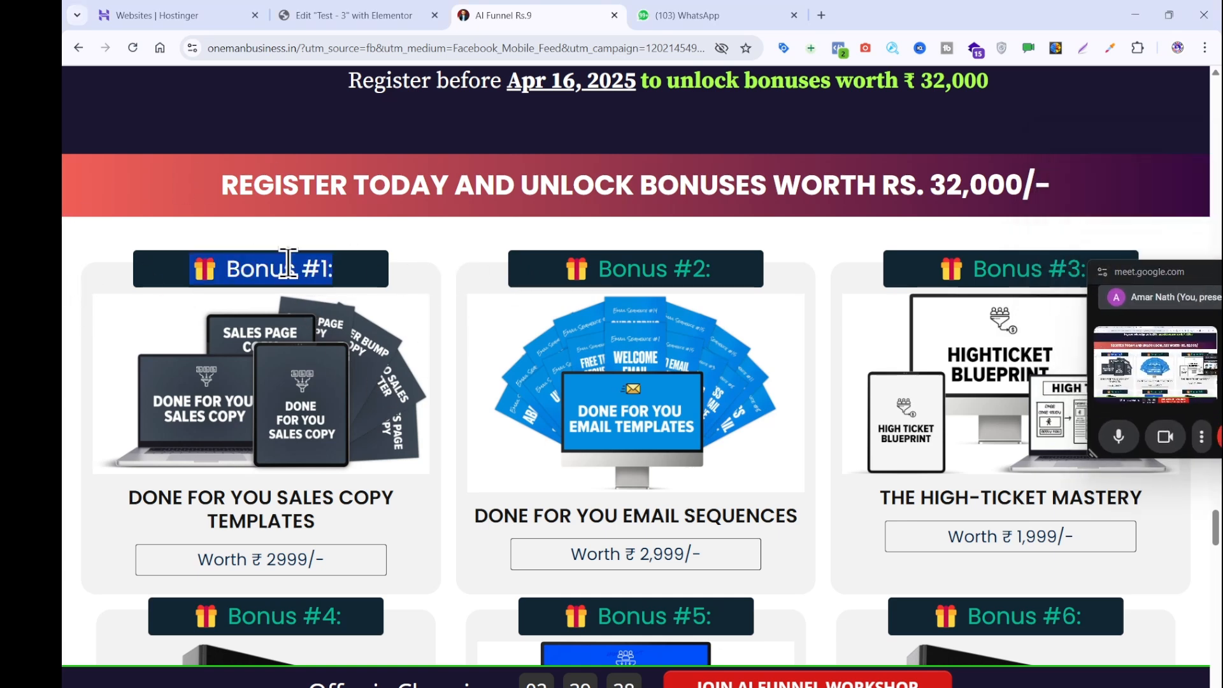
left_click(422, 256)
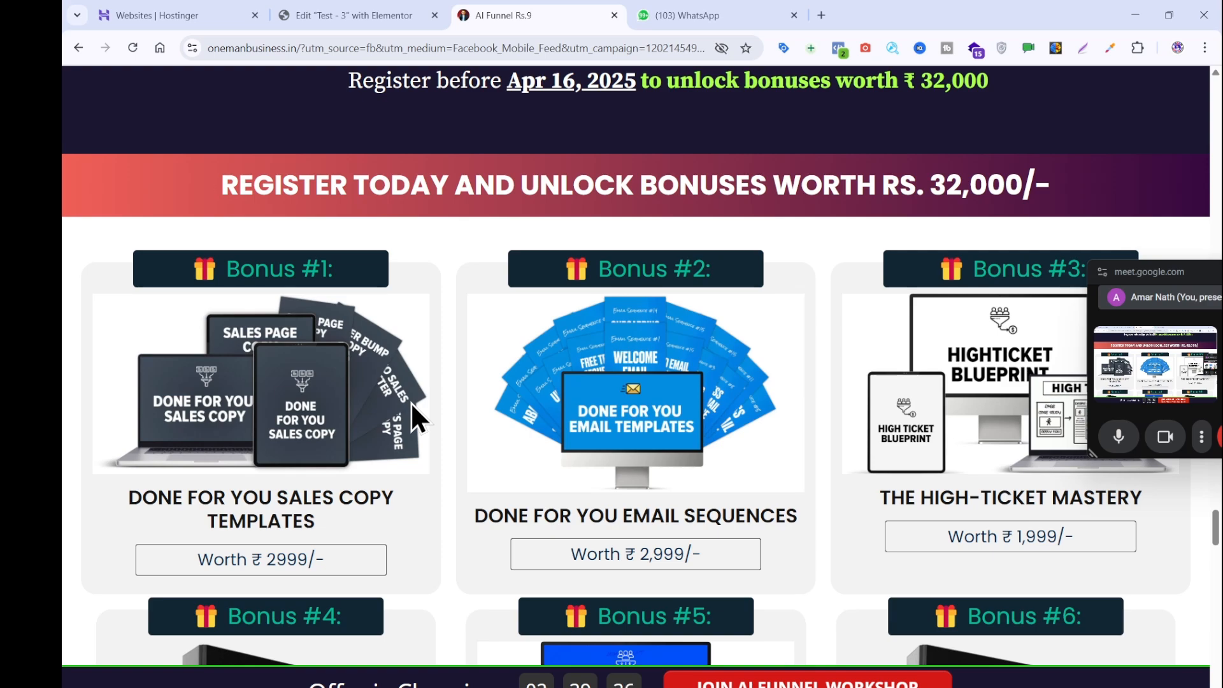
scroll(411, 403, "down", 2)
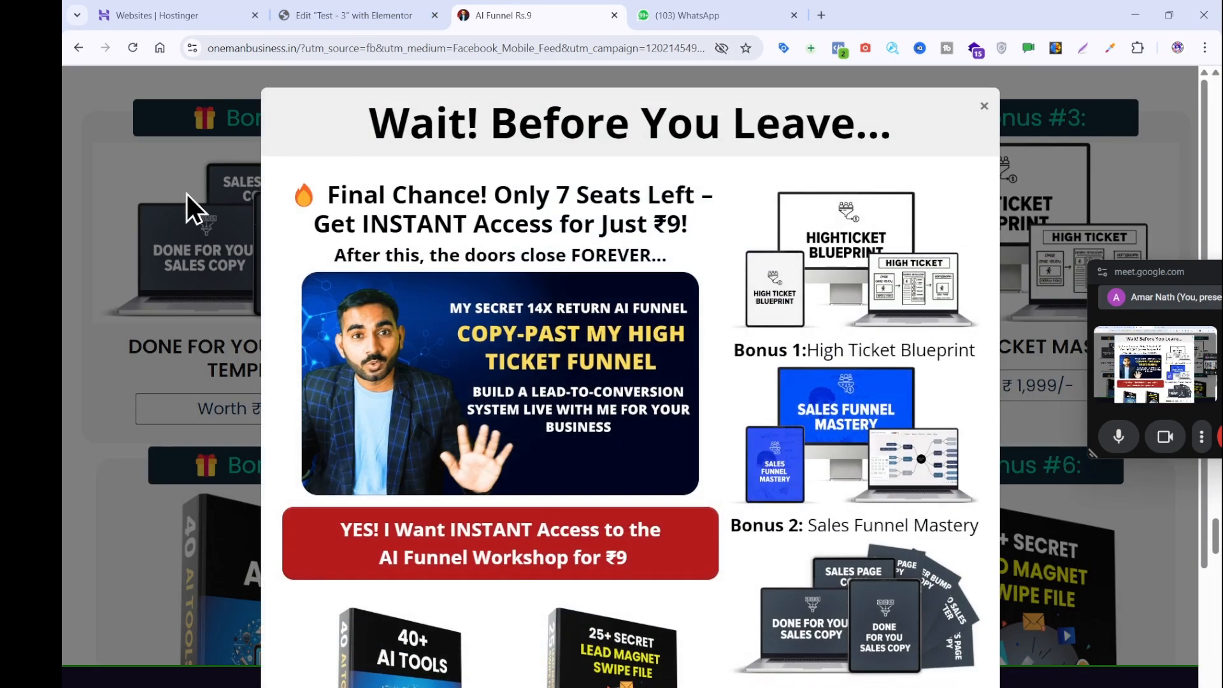
scroll(186, 194, "up", 2)
left_click(146, 270)
- Switch to the Elementor editor and add a single-column flexbox container below the "REGISTER TODAY AND UNLOCK BONUSES" banner
left_click(349, 15)
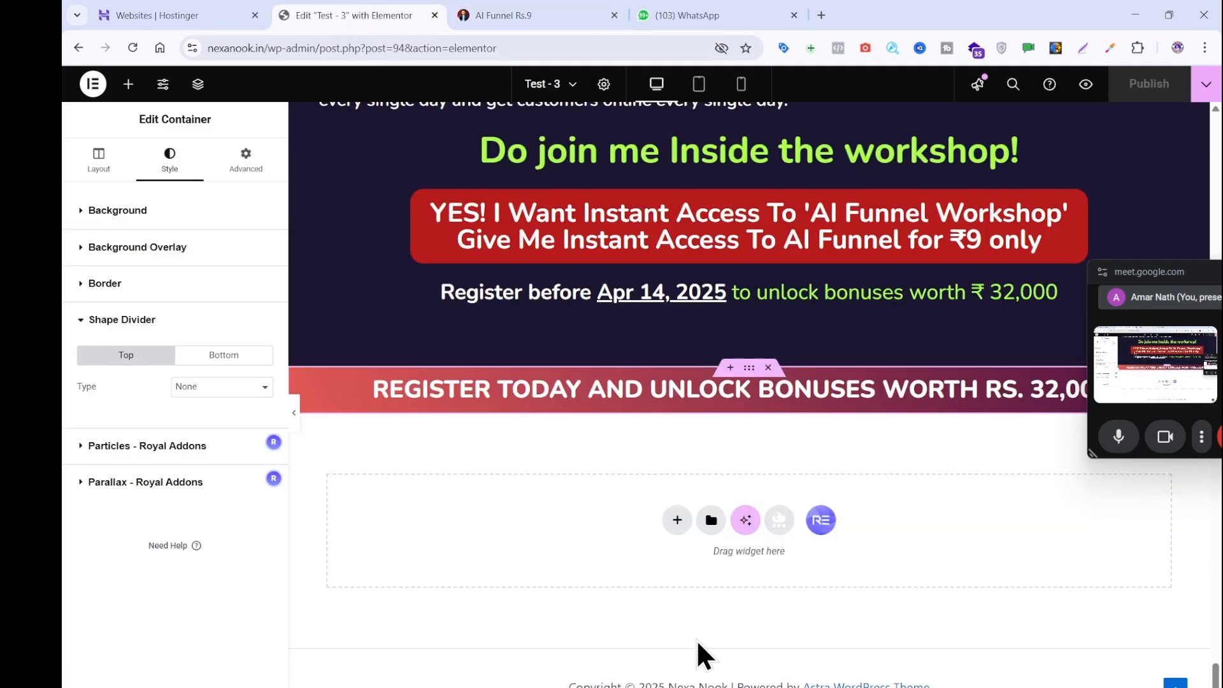
left_click(673, 519)
left_click(676, 586)
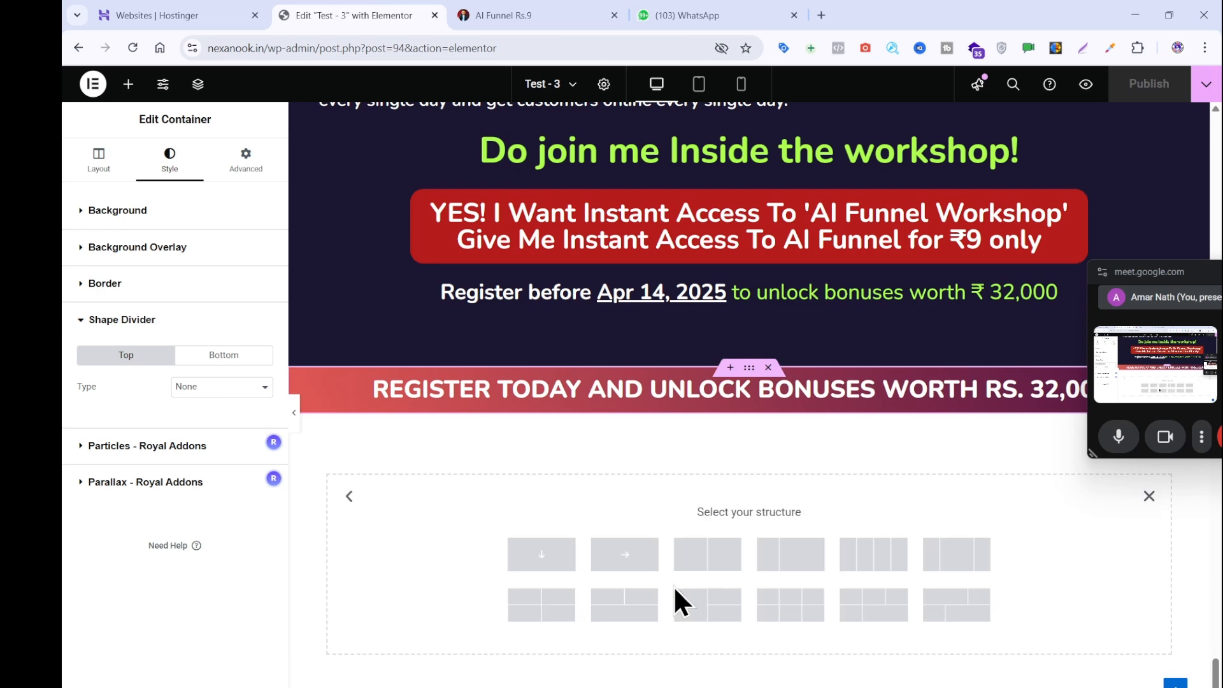
left_click(560, 576)
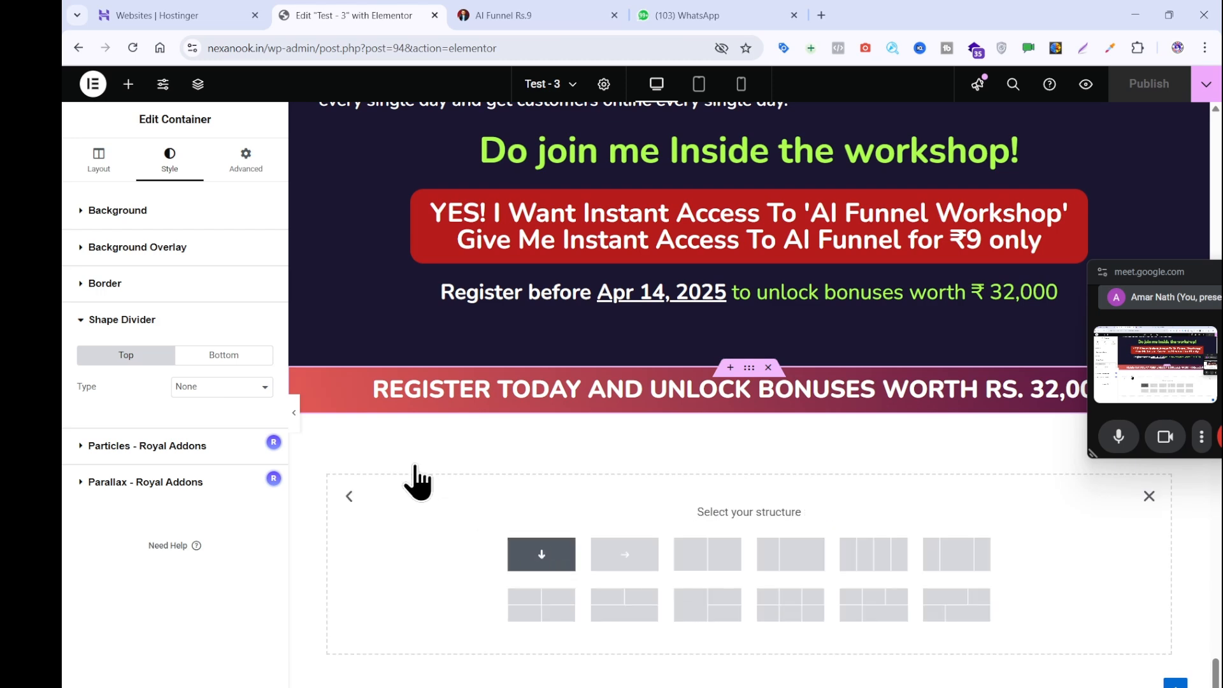
left_click(513, 5)
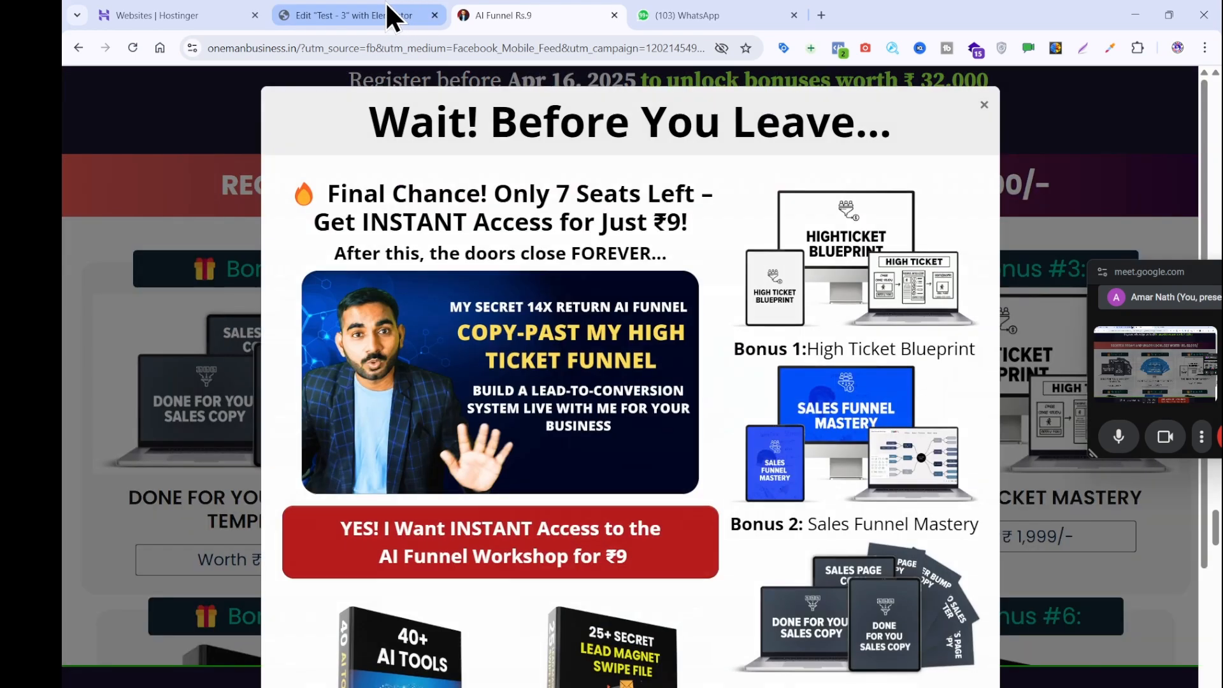
left_click(386, 6)
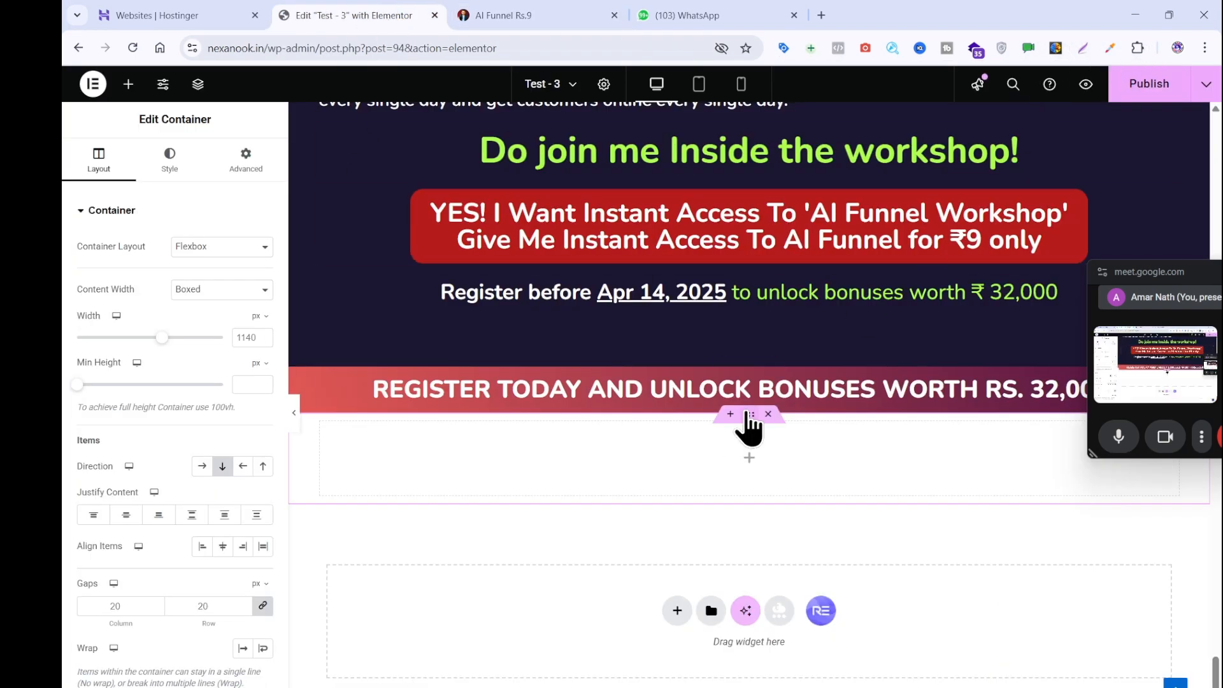
- Give the new container a classic background in white, #FFFFFF
left_click(148, 181)
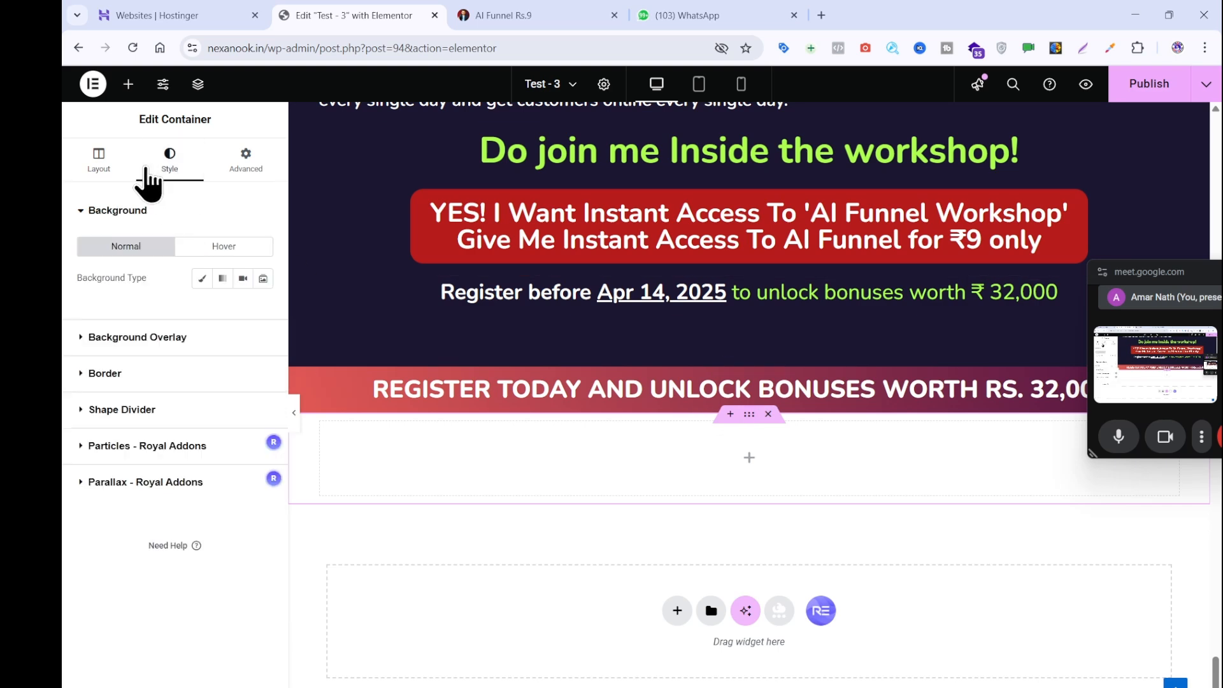
left_click(202, 278)
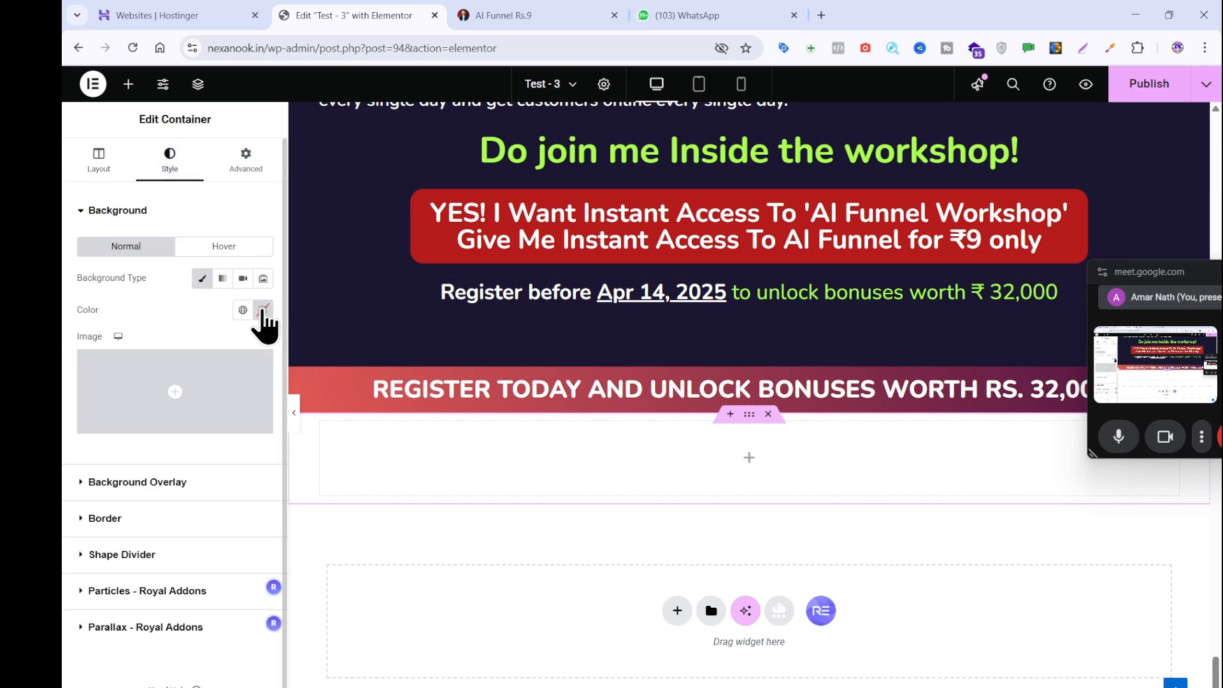
left_click(262, 309)
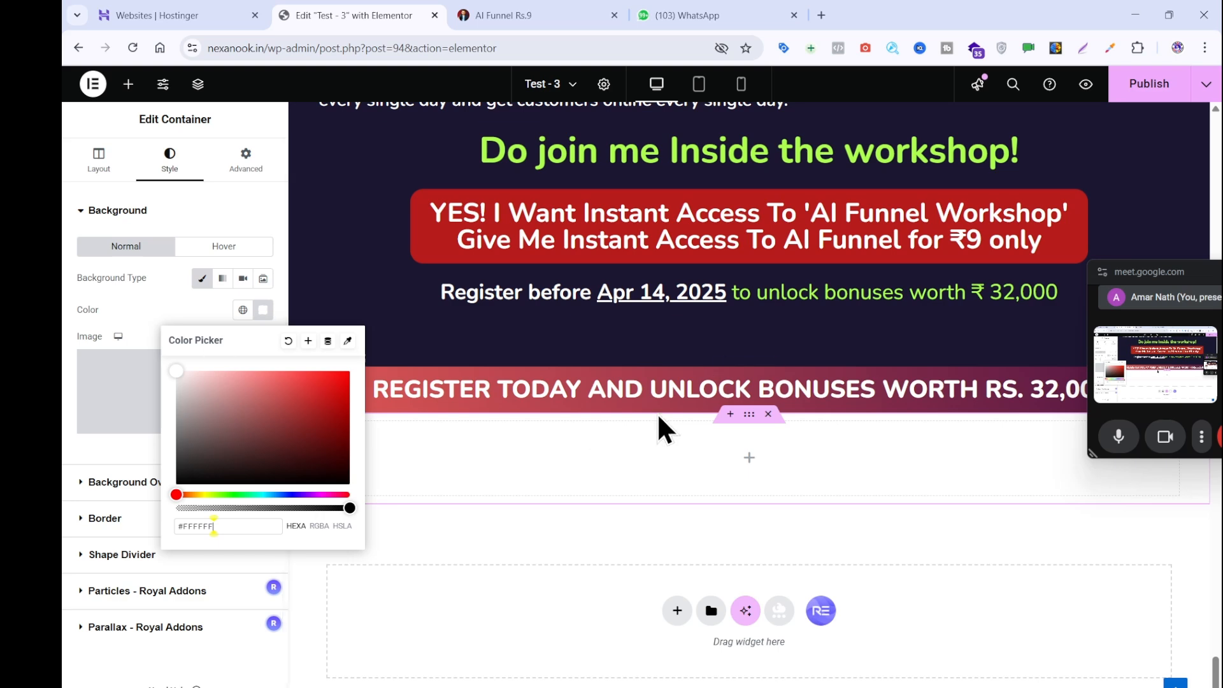
- Insert a Grid inside the white container and reduce it to 1 row of three columns, following the reference page
left_click(749, 458)
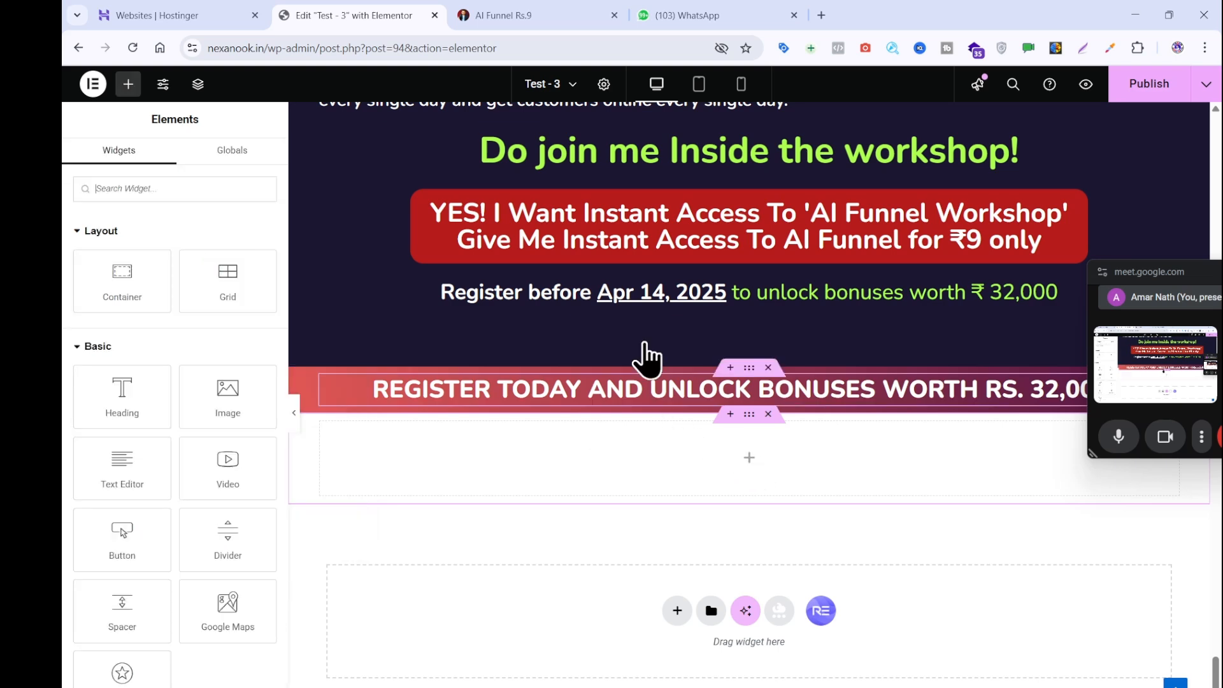
left_click(529, 16)
left_click(192, 280)
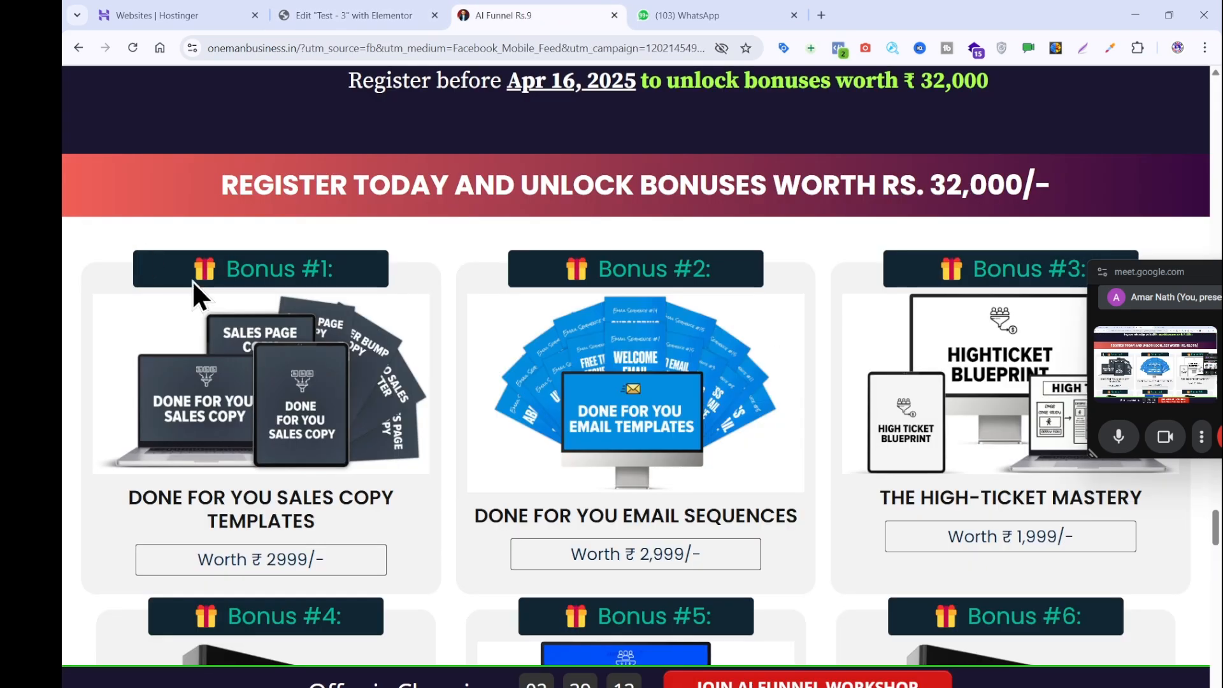
left_click(300, 13)
left_click_drag(216, 288, 447, 474)
left_click(503, 14)
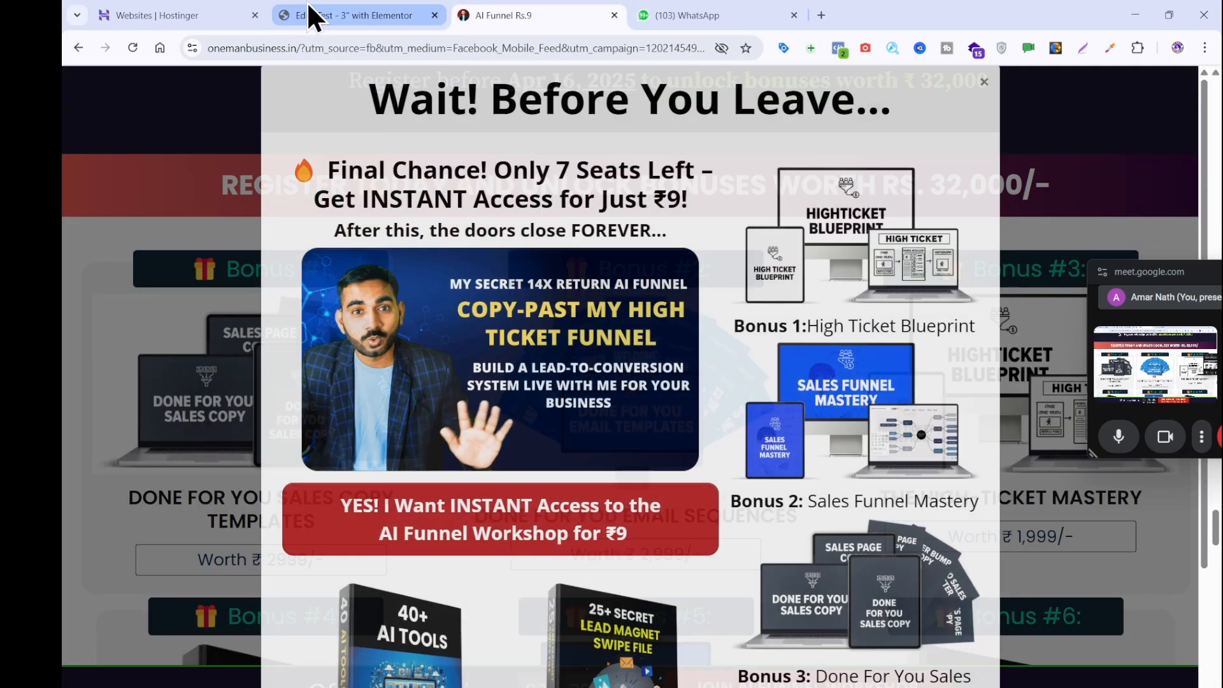
left_click(308, 14)
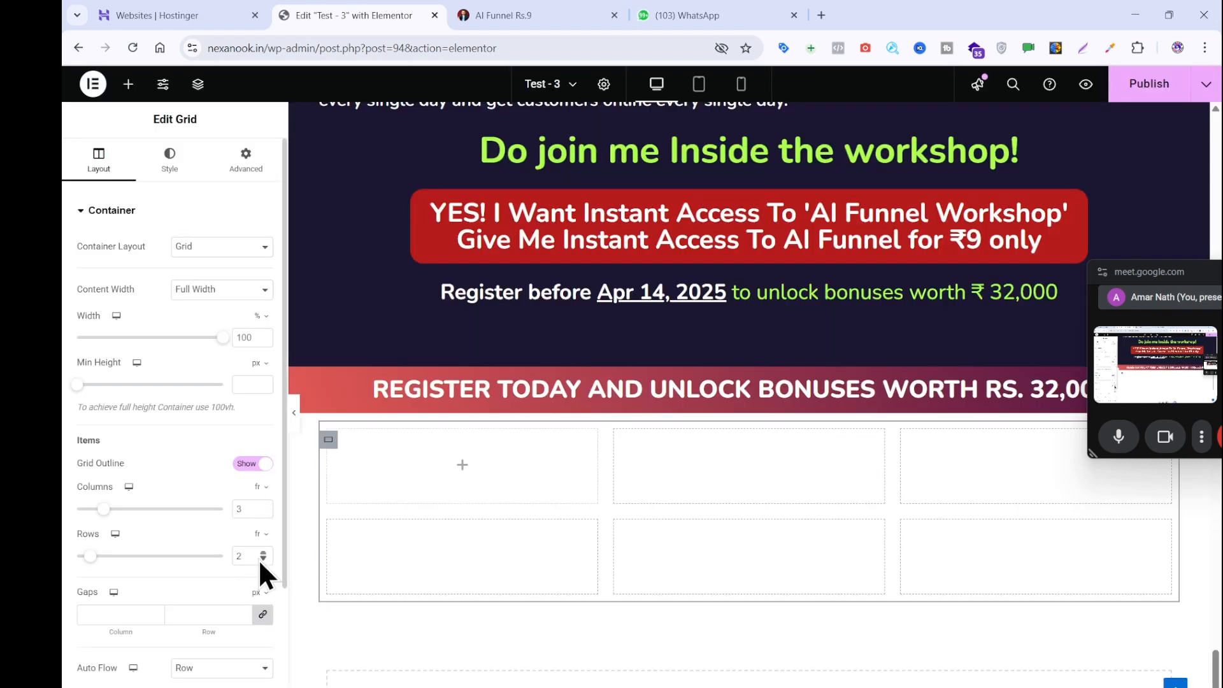
left_click(263, 559)
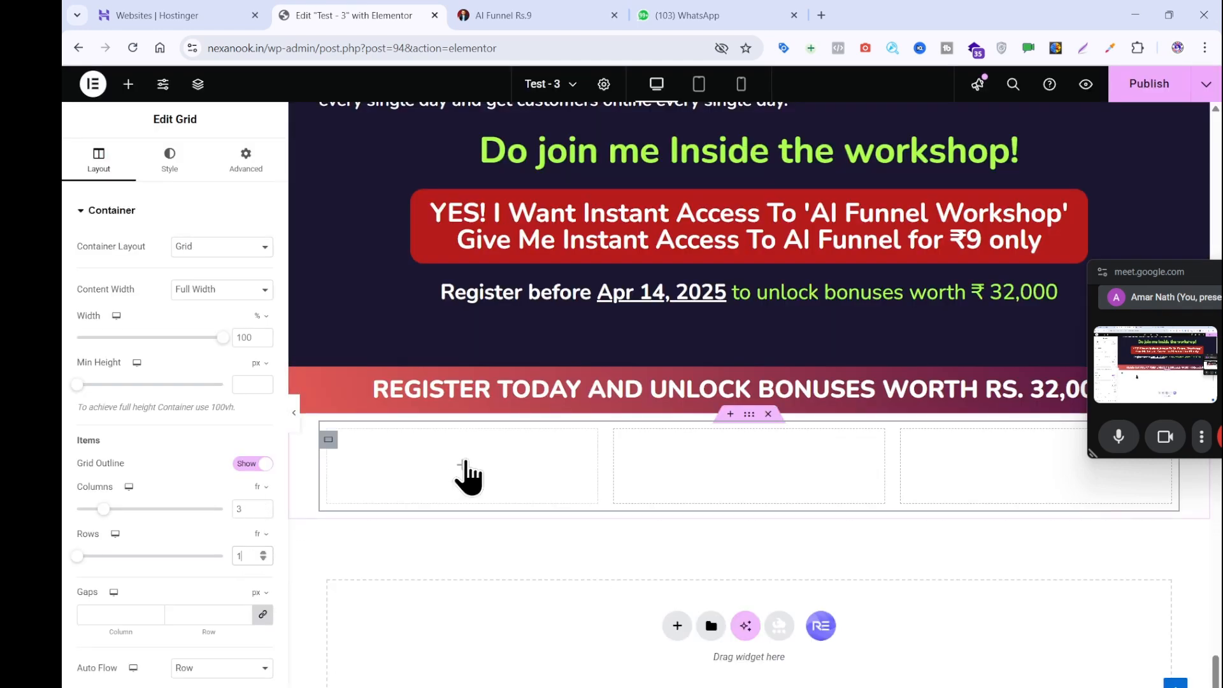
- Check the reference card structure and place a Container inside the first grid cell
left_click(510, 14)
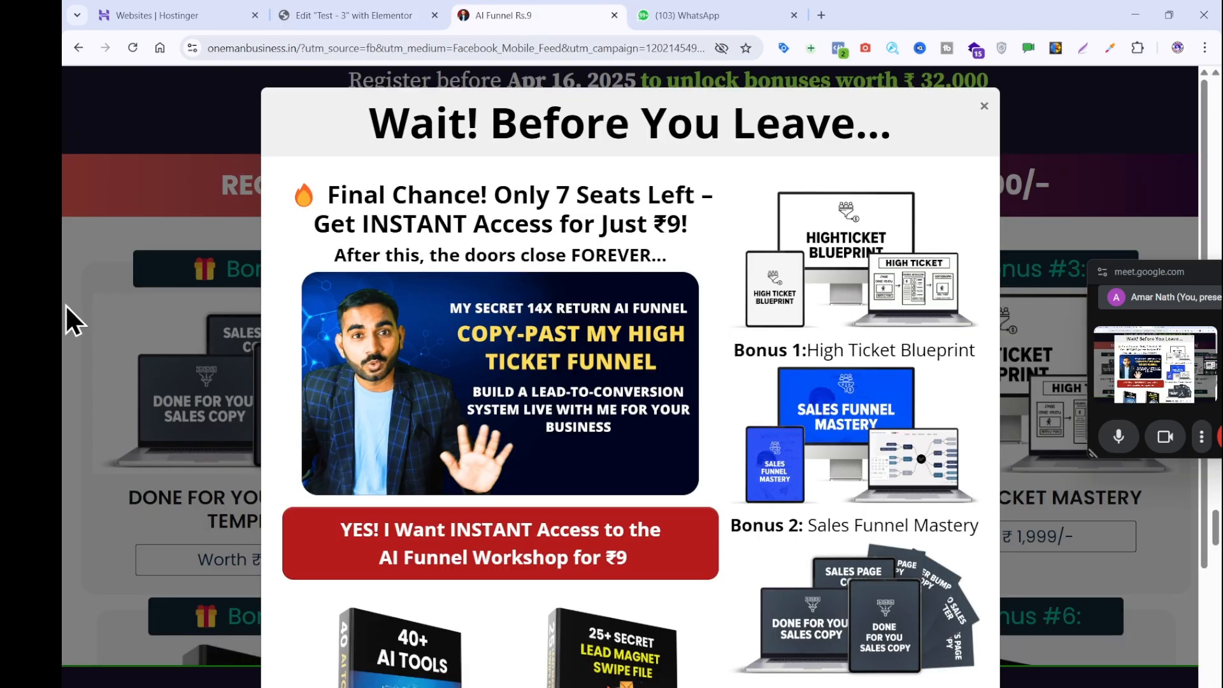
left_click(213, 316)
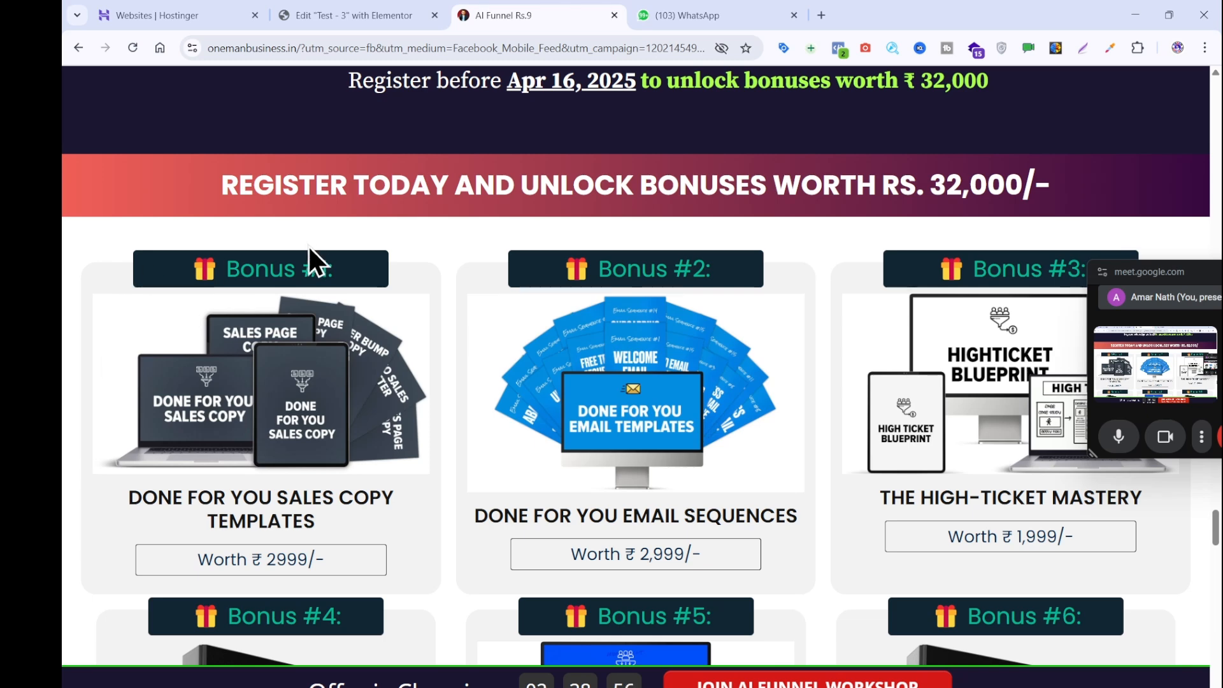
left_click(338, 14)
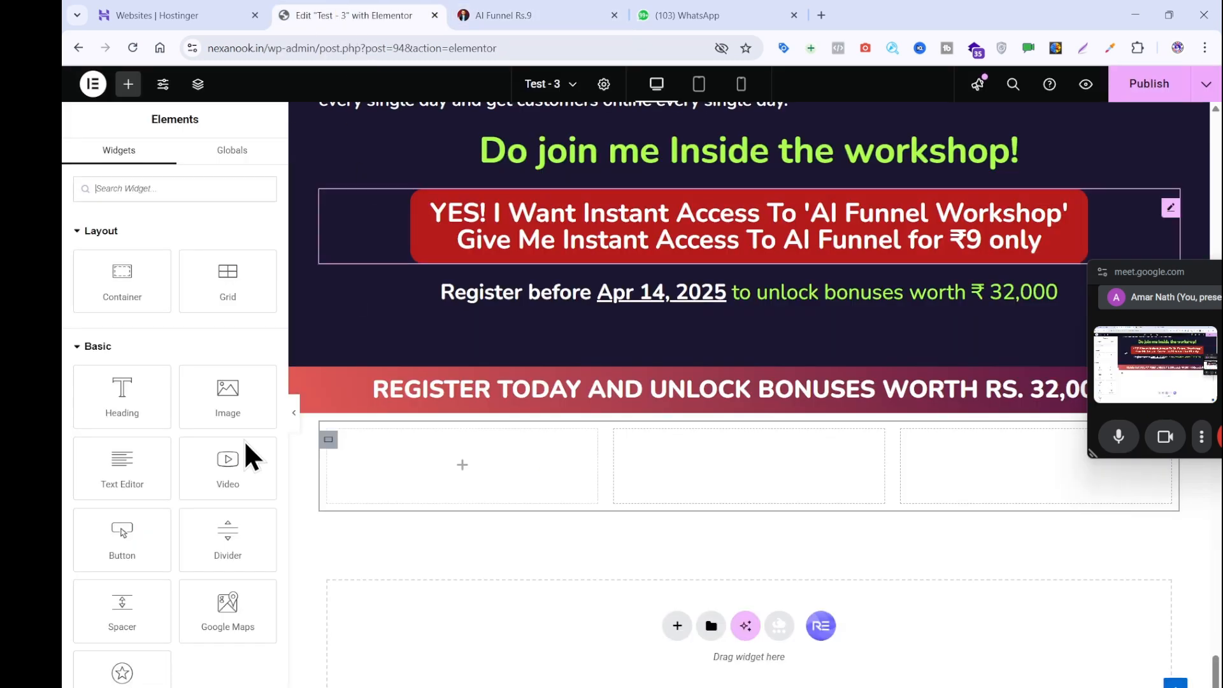
left_click_drag(146, 287, 481, 460)
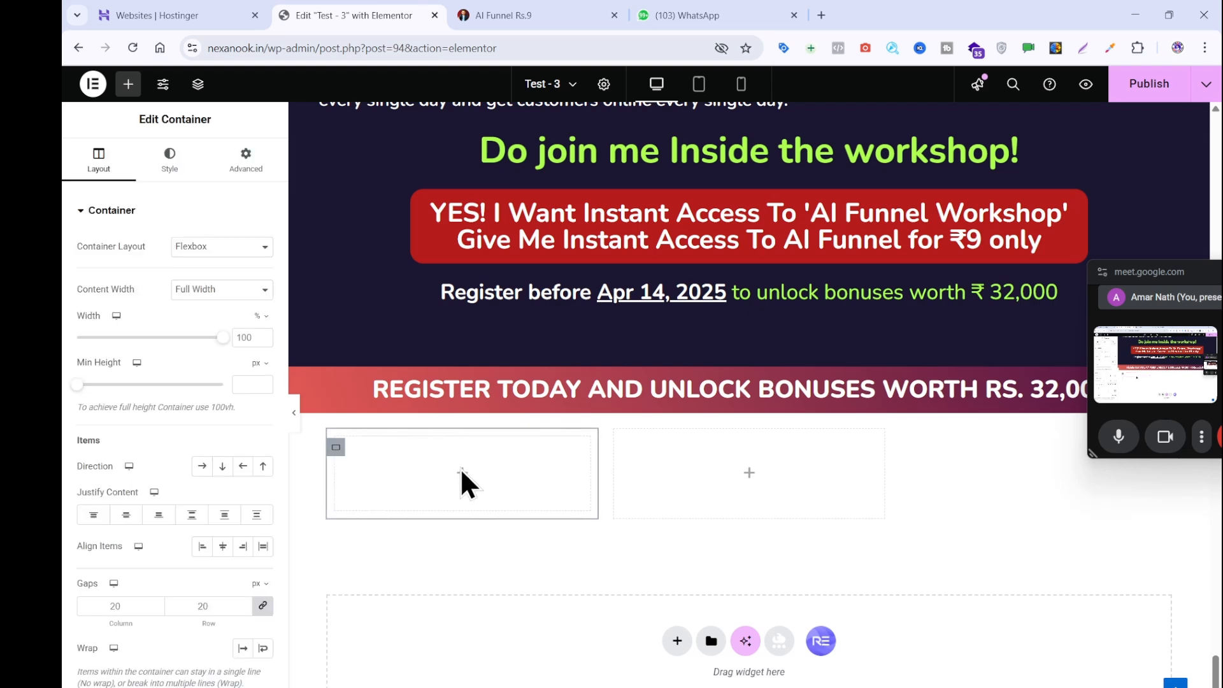
- Copy the "🎁 Bonus #1:" heading text from the reference AI Funnel page
left_click(472, 15)
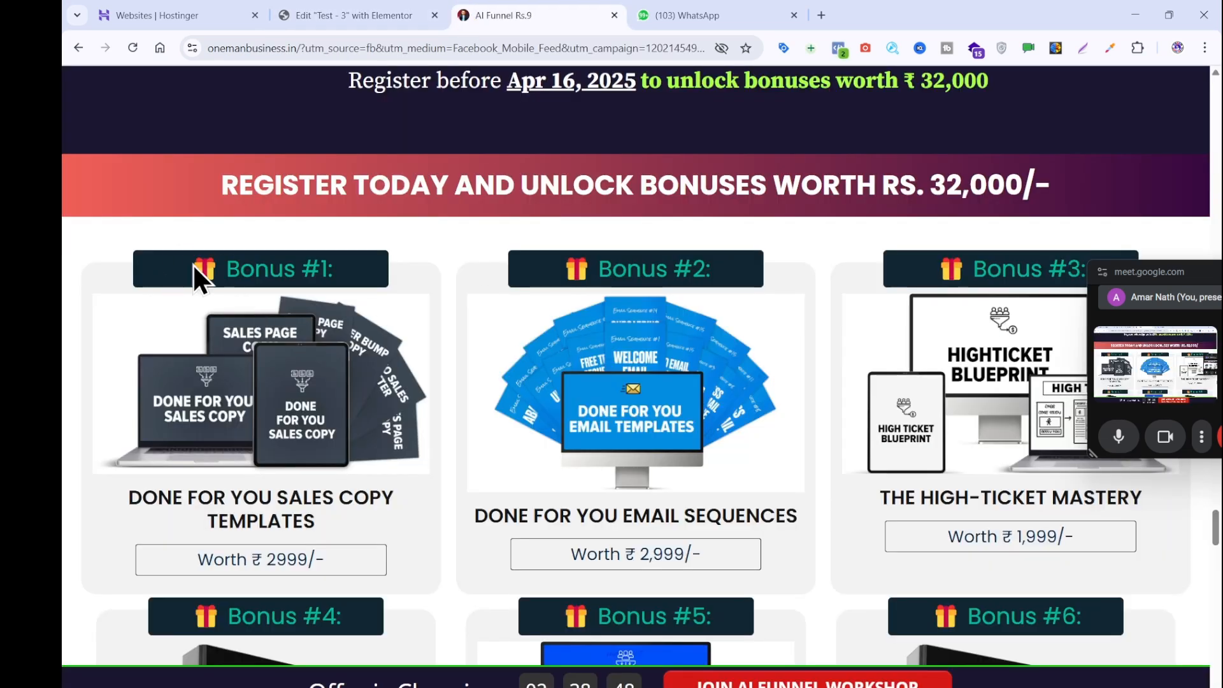
left_click_drag(192, 267, 401, 284)
key("ctrl+c")
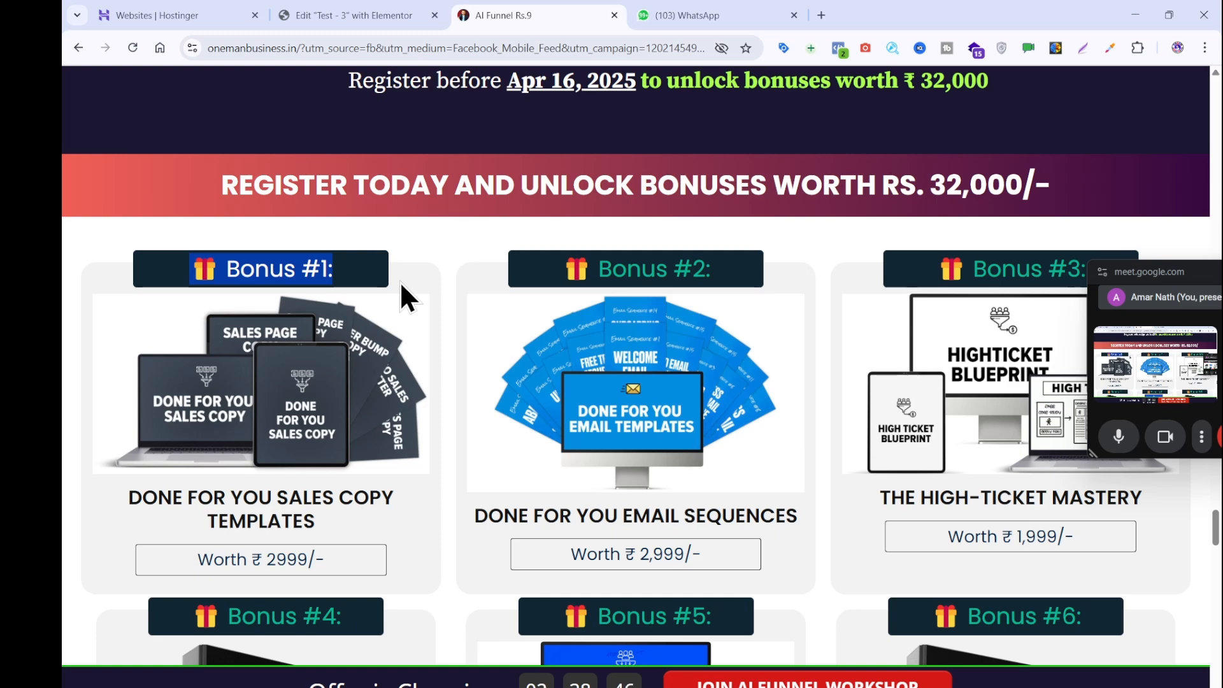
right_click(316, 274)
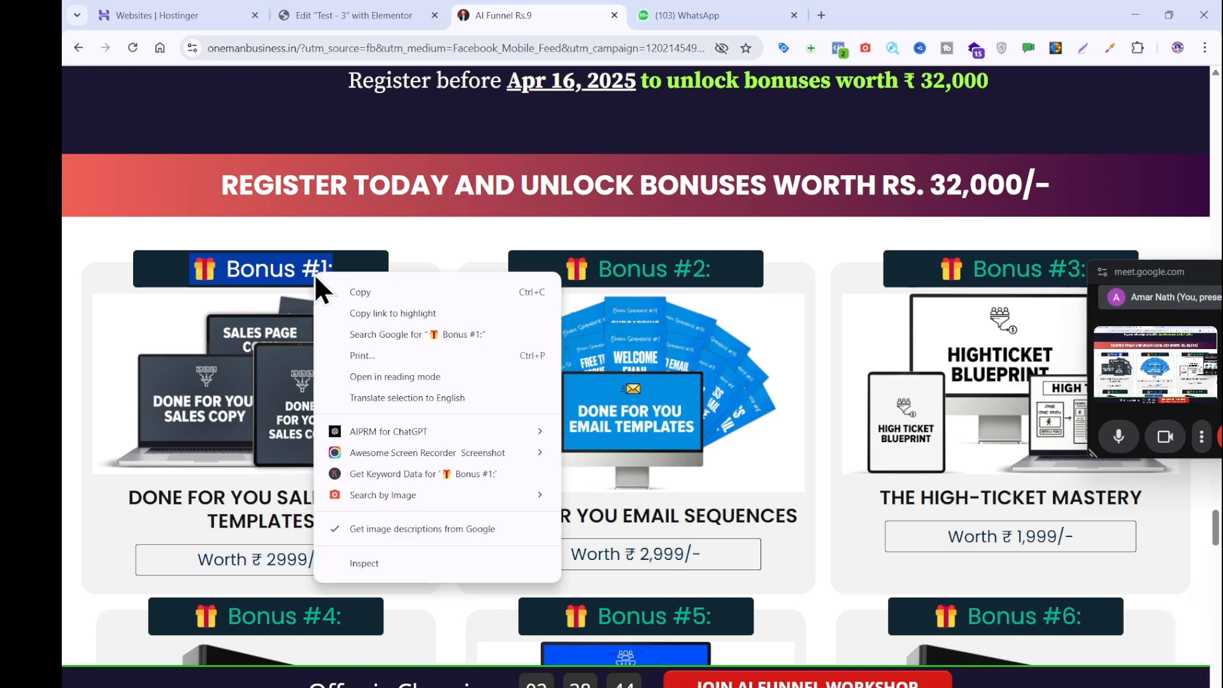
left_click(339, 298)
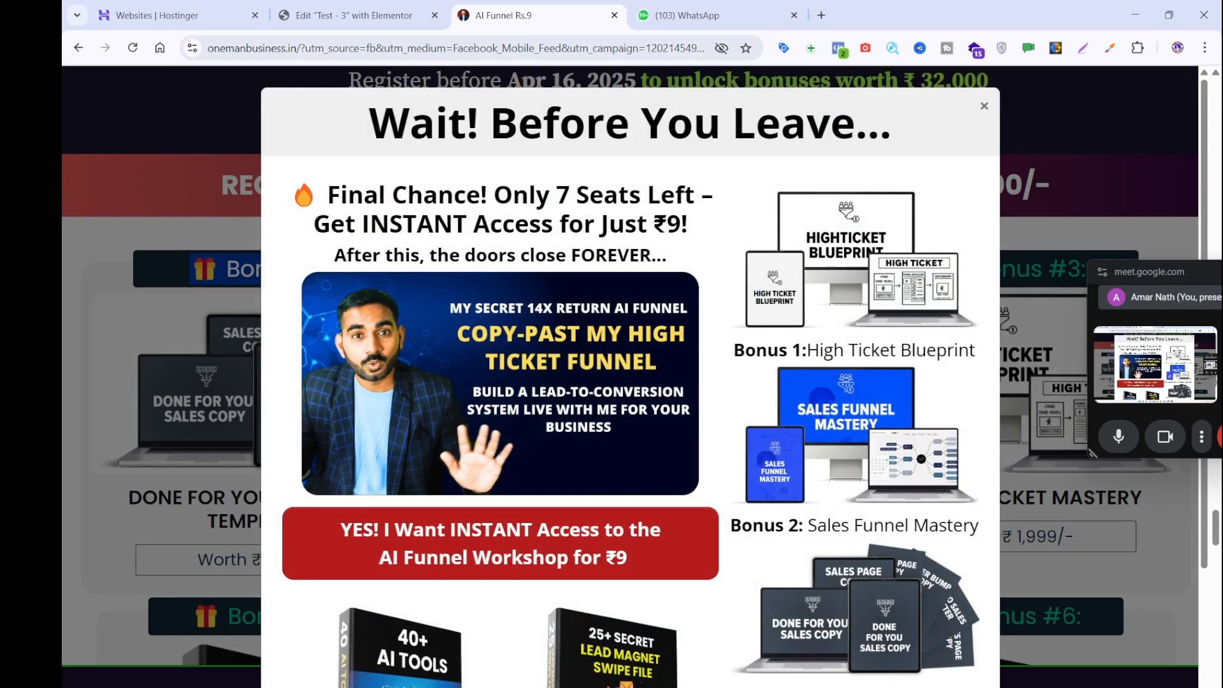
key("super")
key("Escape")
key("ctrl+v")
key("ctrl+a")
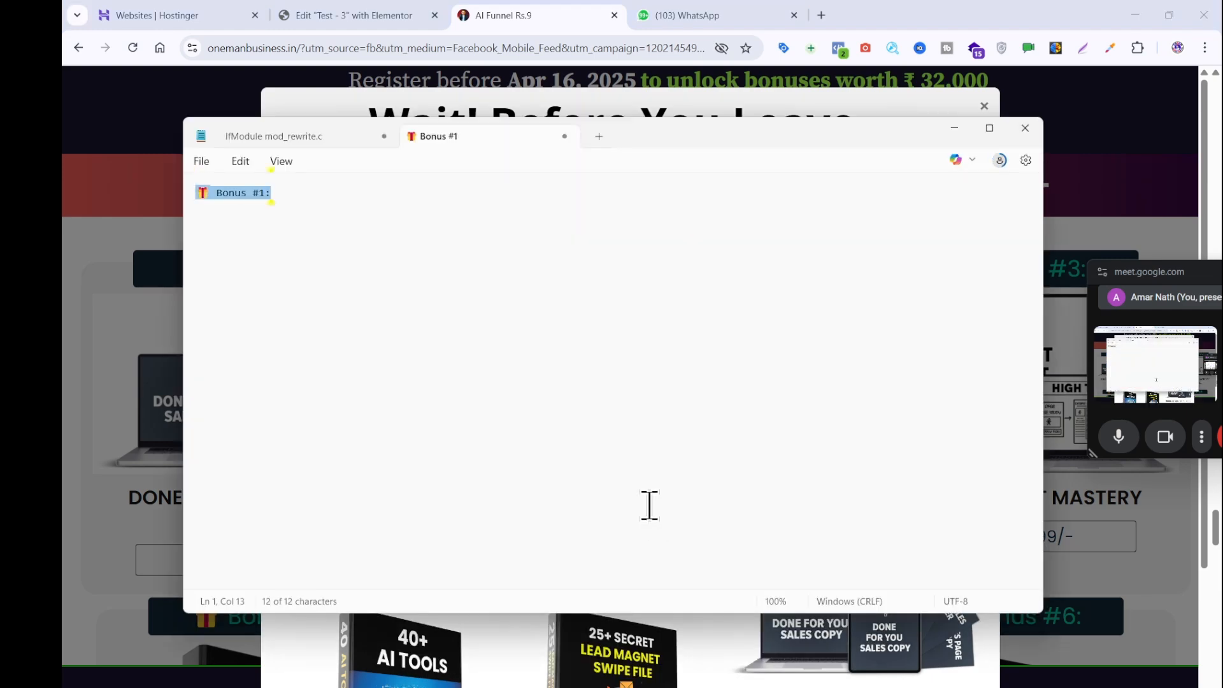
key("Delete")
left_click(1024, 129)
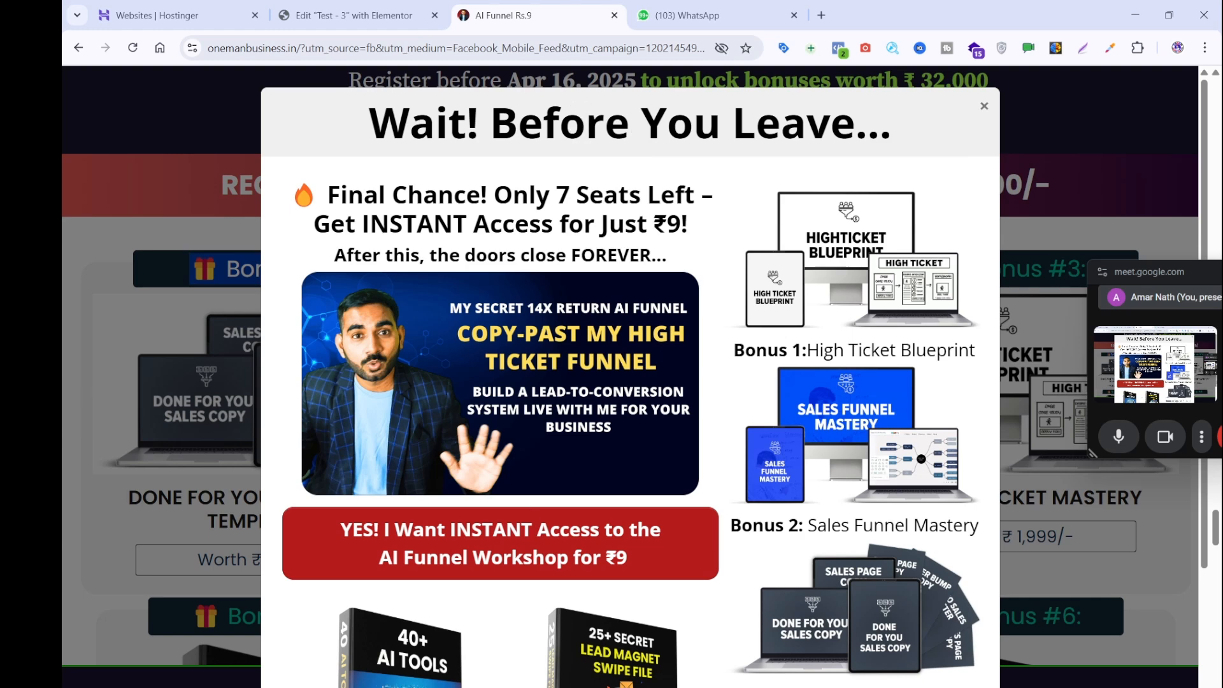
- In the Elementor editor, add a Heading widget to the first grid cell's container with the copied title "🎁 Bonus #1:"
left_click(372, 15)
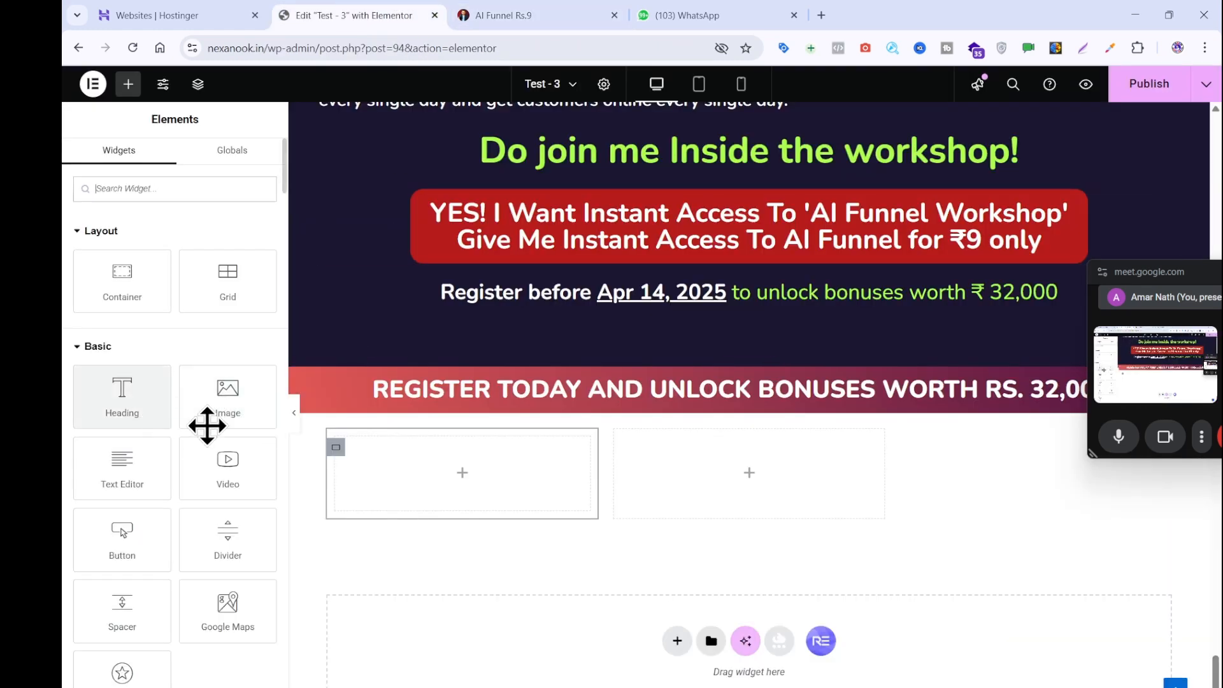
left_click_drag(136, 404, 533, 464)
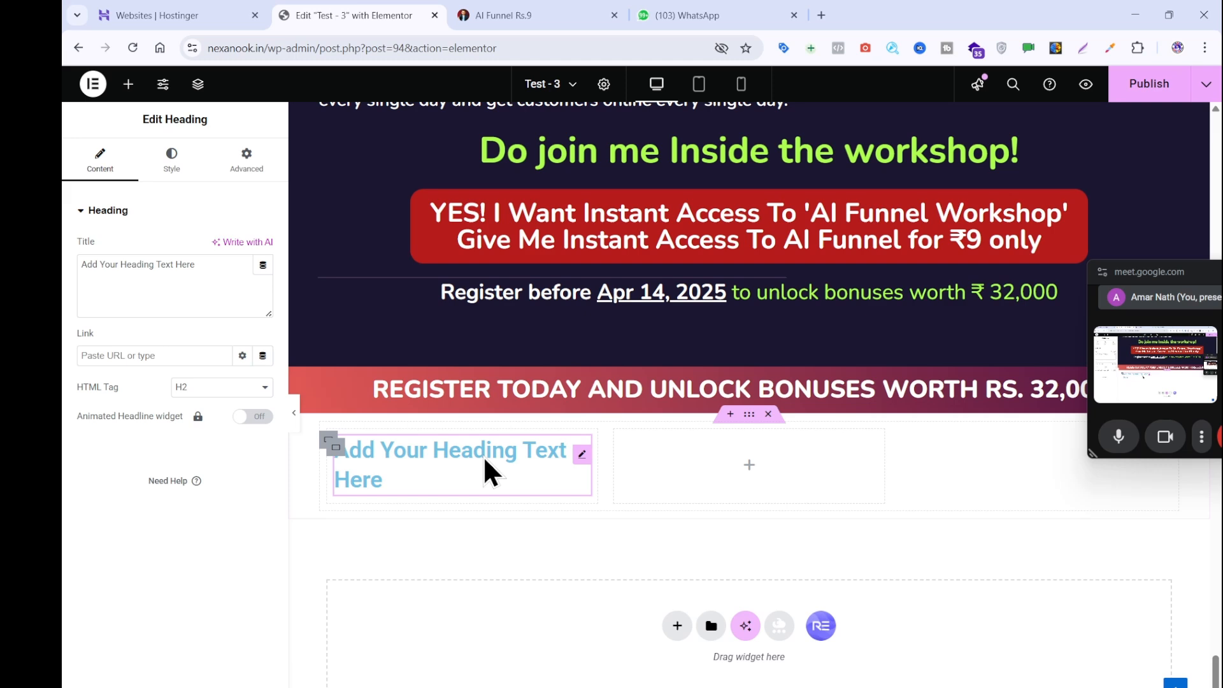
left_click(141, 292)
key("ctrl+a")
key("ctrl+v")
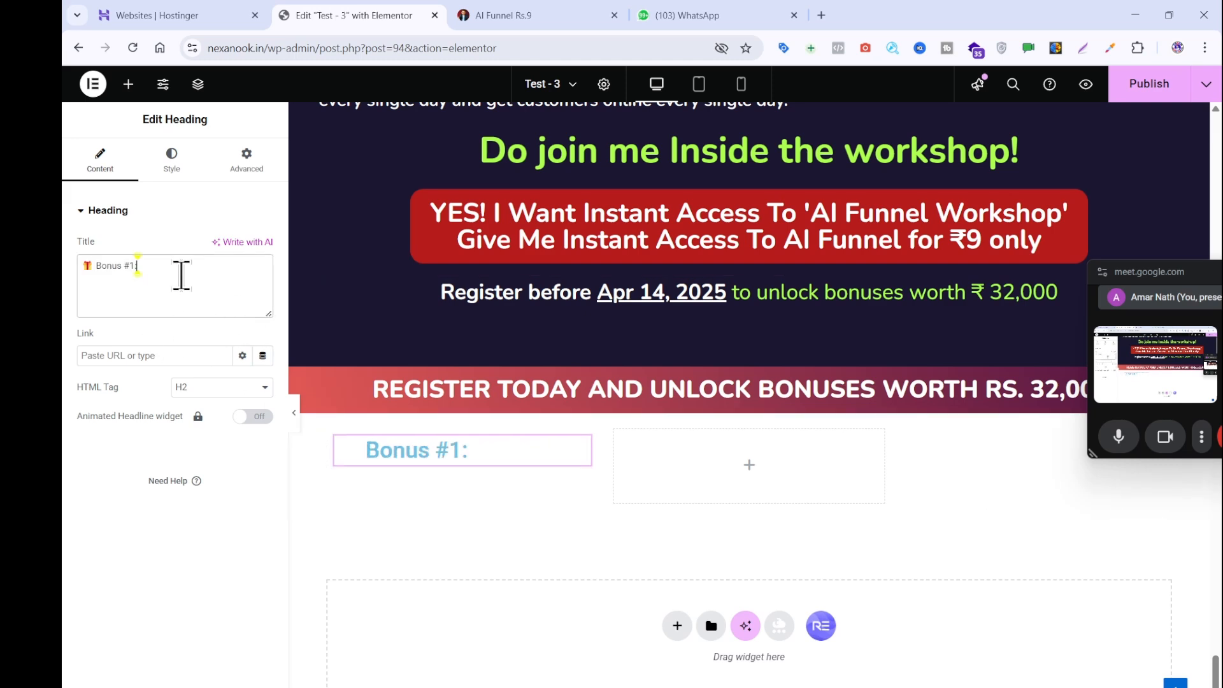
- Center the Bonus #1 heading and set its typography to the Nunito font at 35 px
left_click(170, 163)
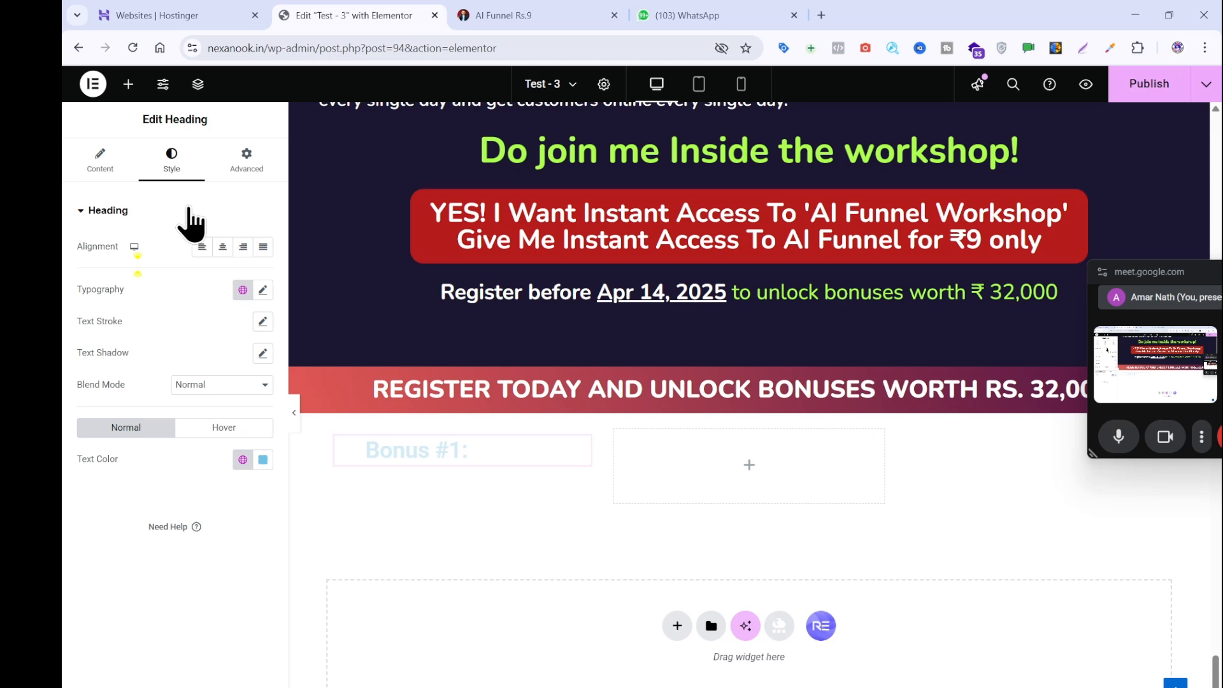
left_click(223, 249)
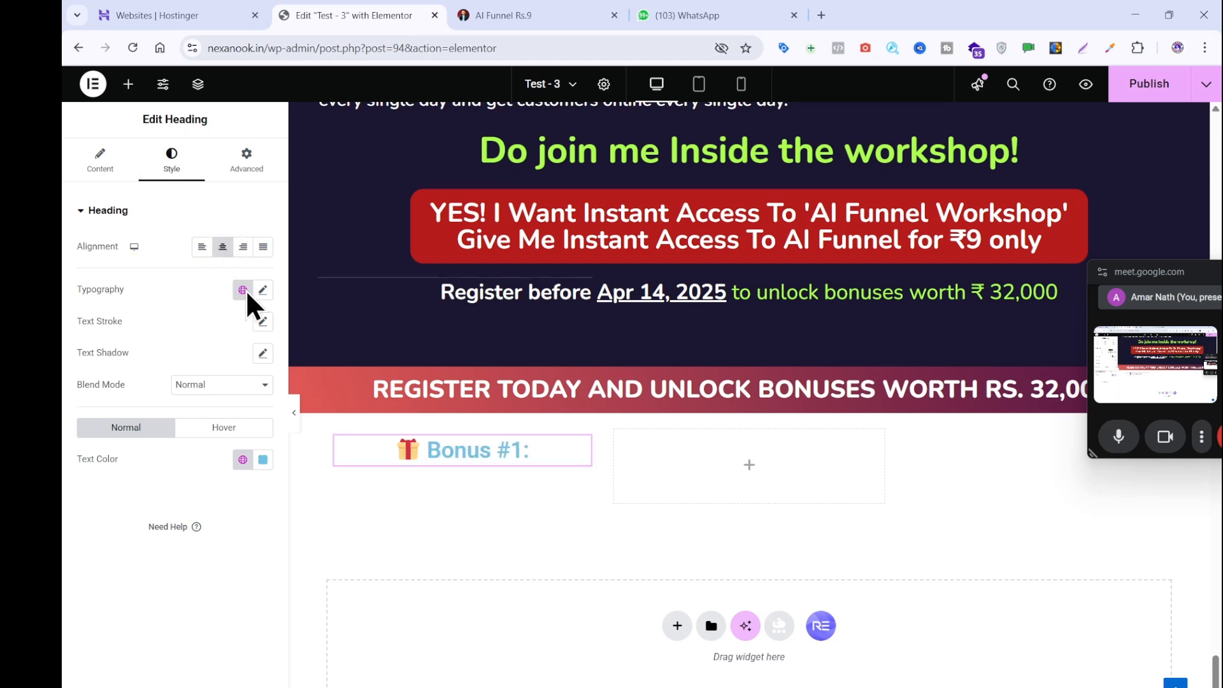
left_click(263, 291)
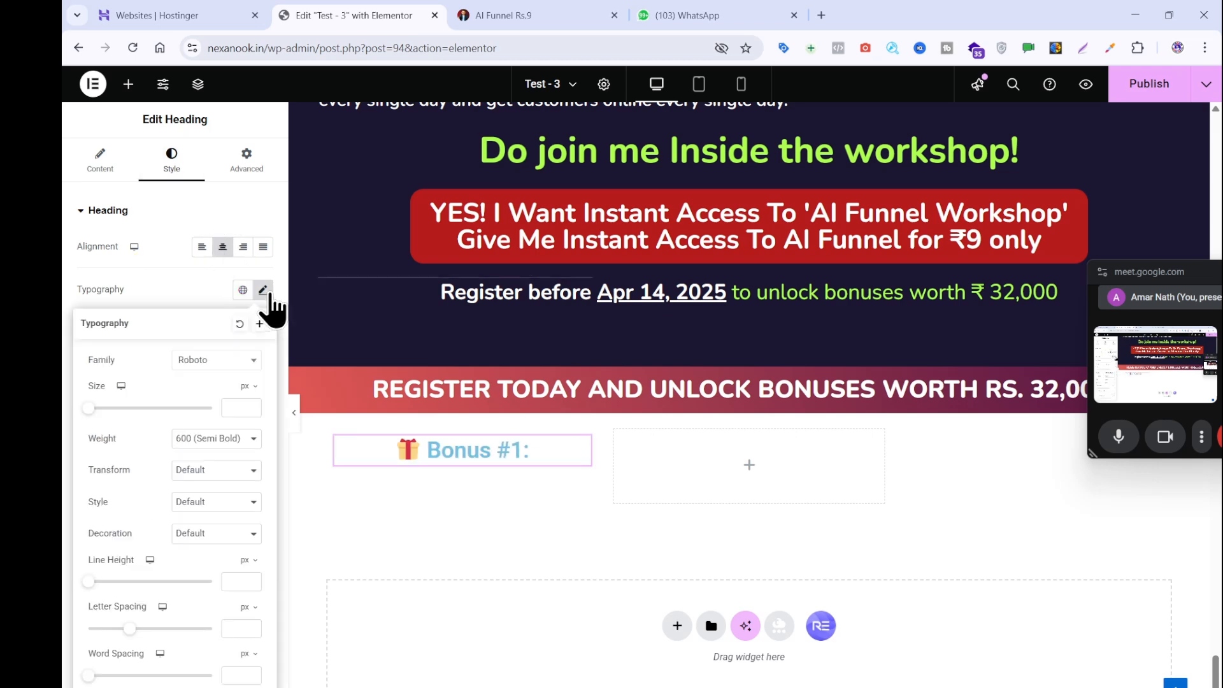
left_click(212, 360)
type("nun")
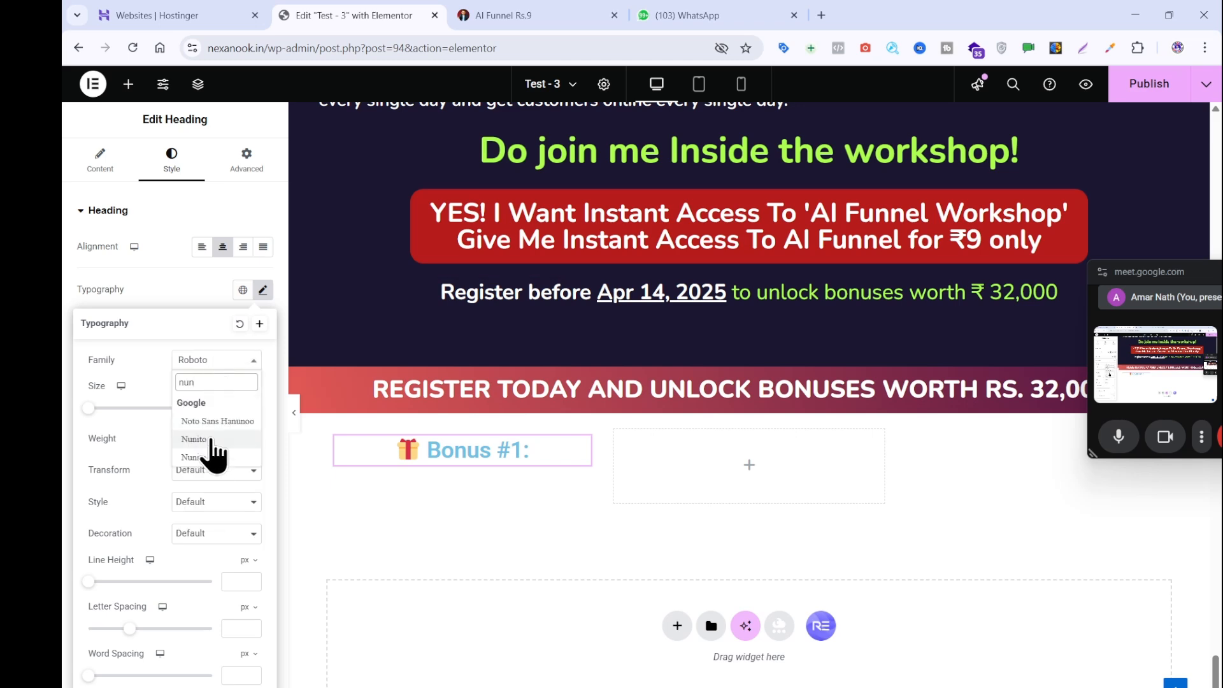
left_click(195, 441)
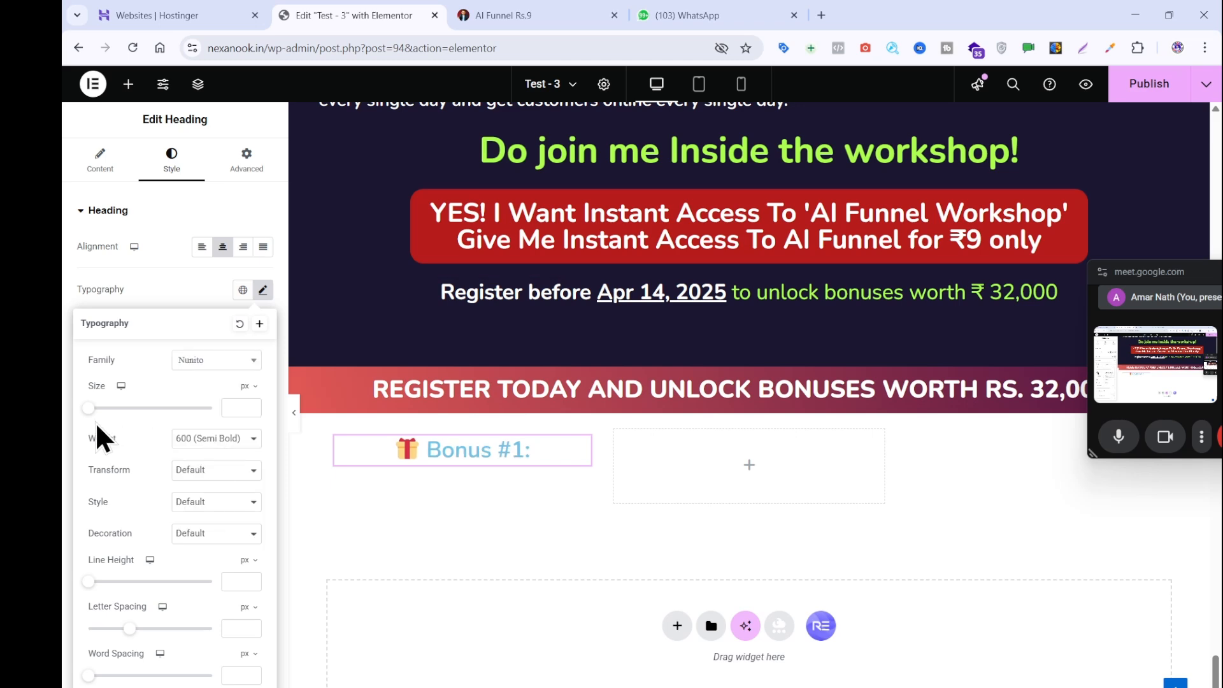
left_click_drag(88, 408, 109, 424)
- On the AI Funnel reference page, dismiss the exit popup and sample the Bonus #1 label's dark background with the Color Picker extension
left_click(535, 15)
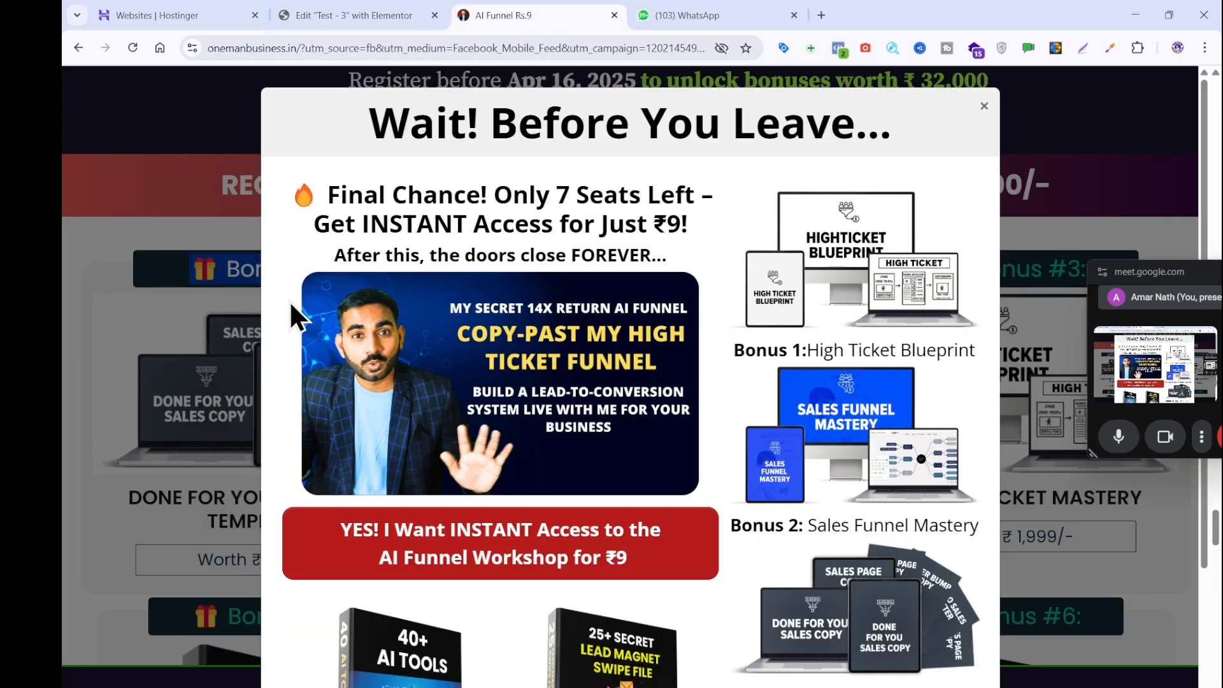
left_click(128, 285)
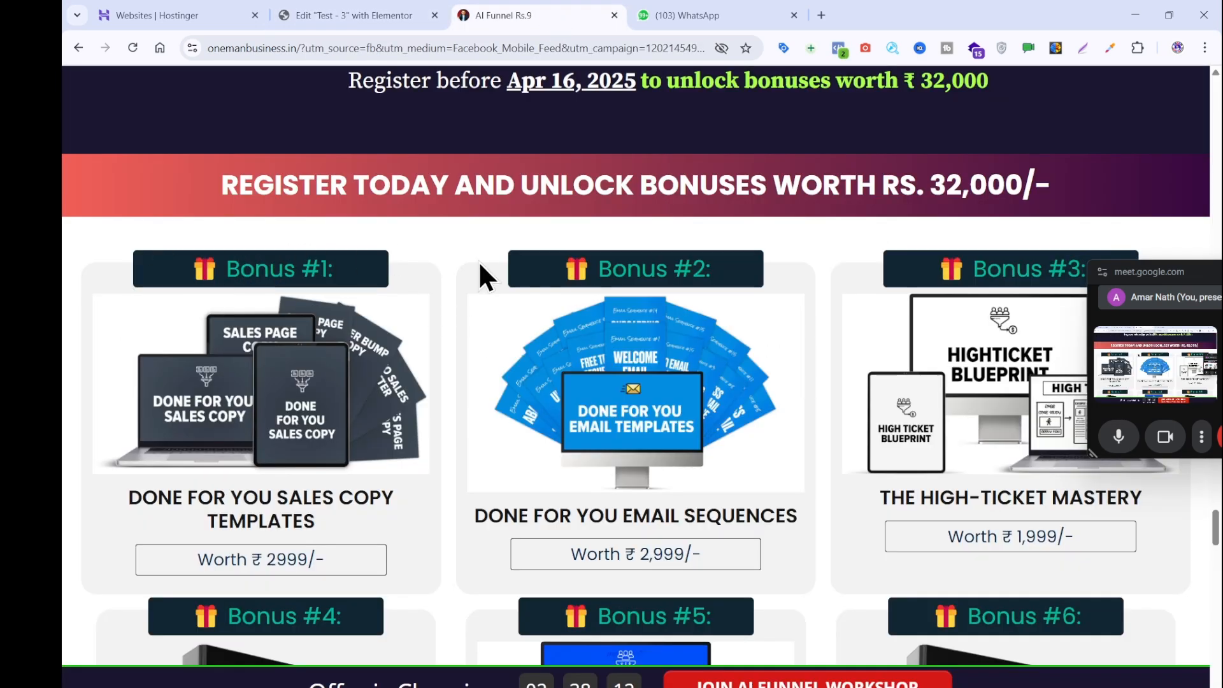
left_click(1110, 48)
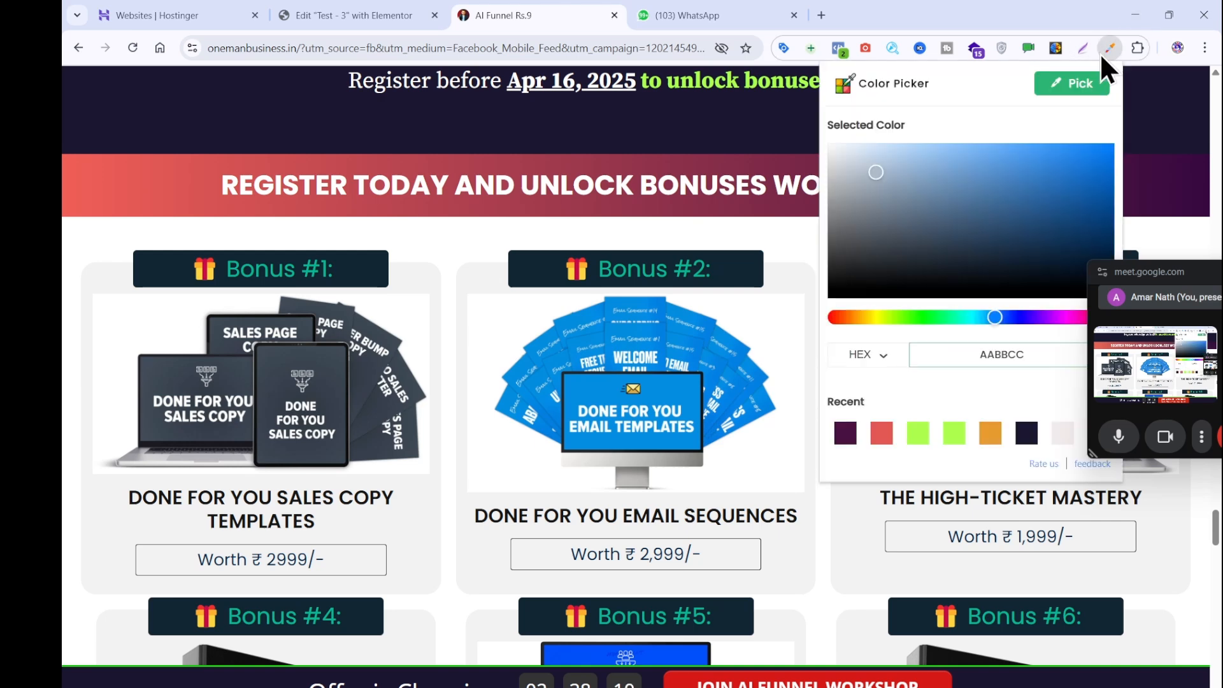
left_click(1070, 83)
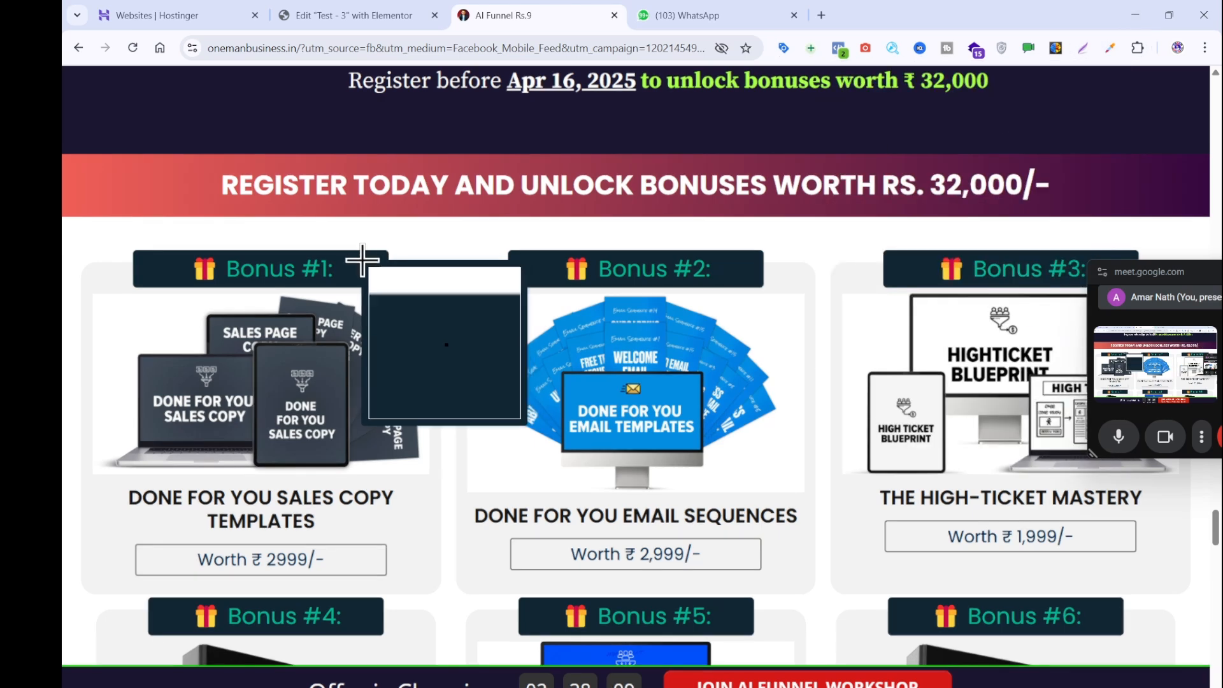
left_click(375, 262)
left_click(519, 268)
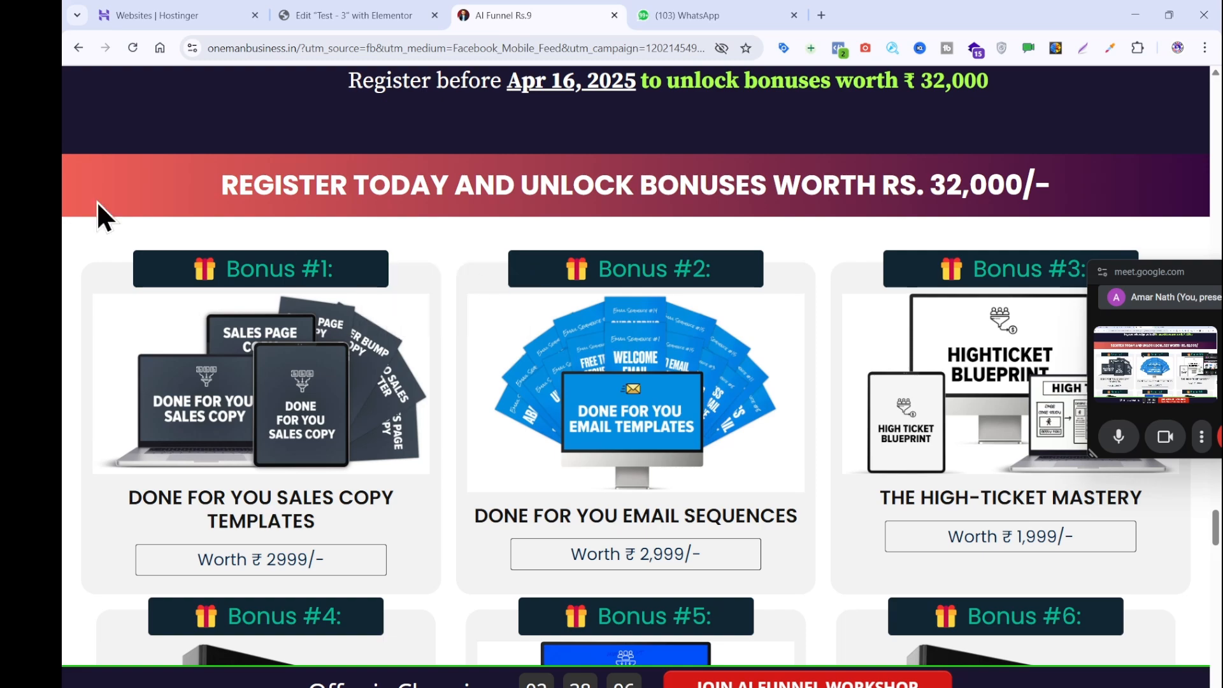
- In the Elementor editor, give the Bonus #1 heading a classic background in the sampled color #122734
left_click(356, 13)
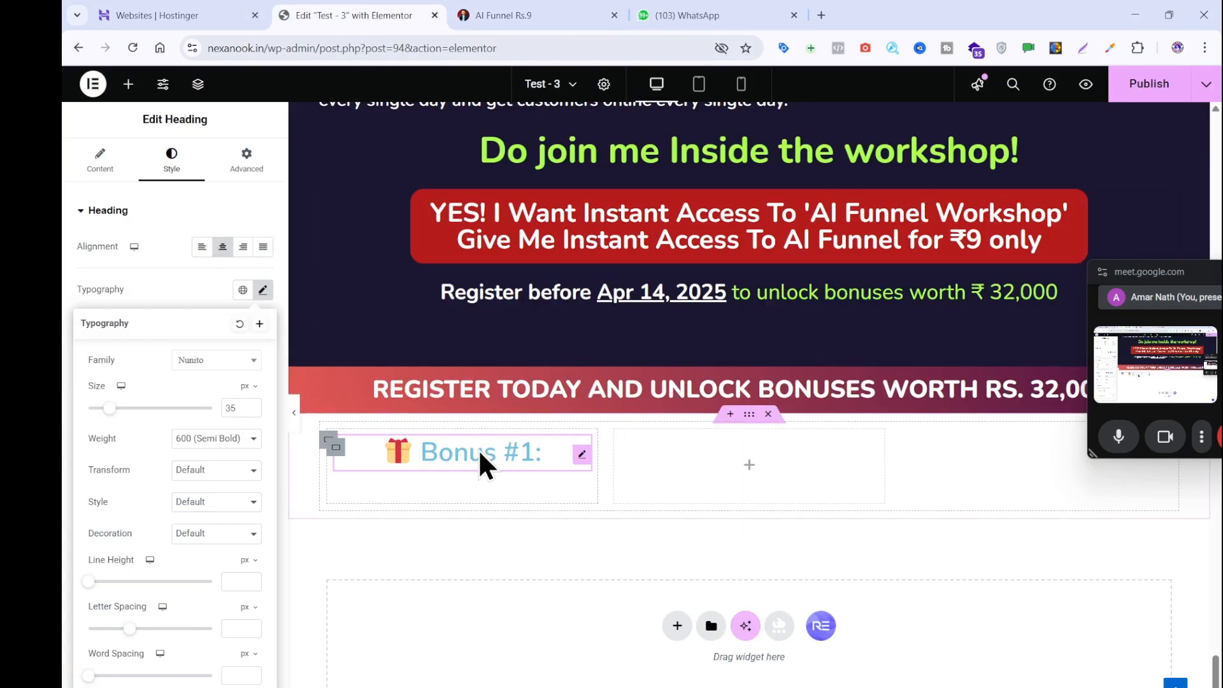
left_click(249, 166)
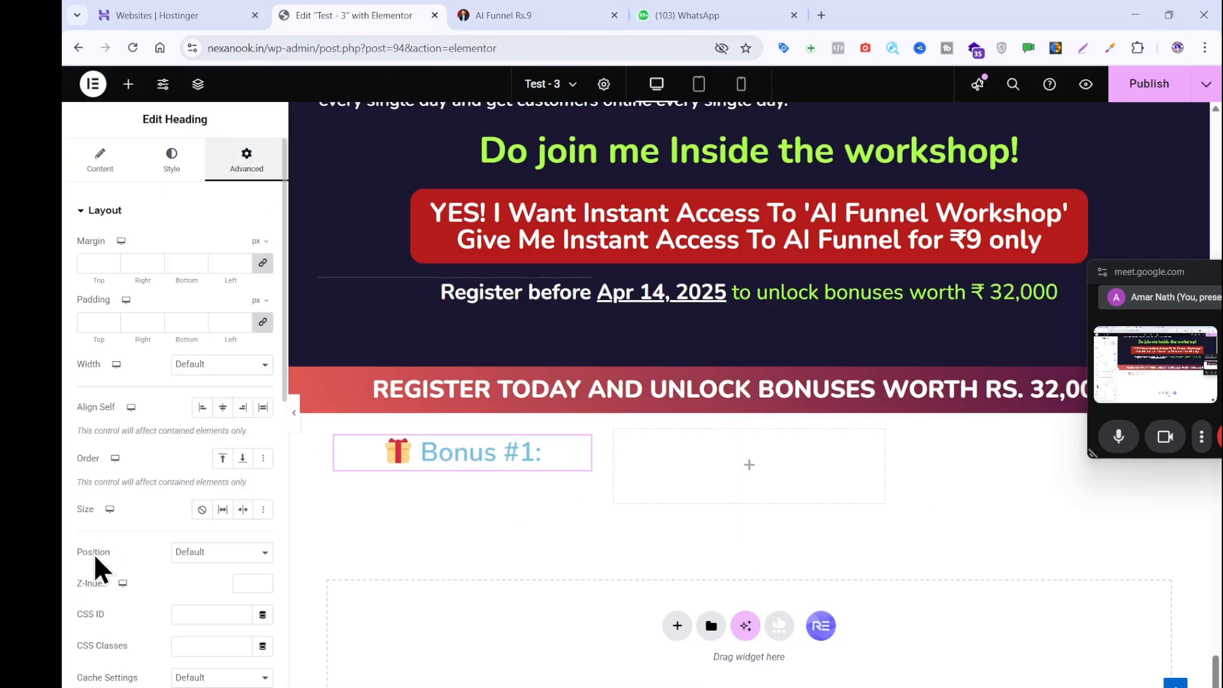
scroll(153, 535, "down", 10)
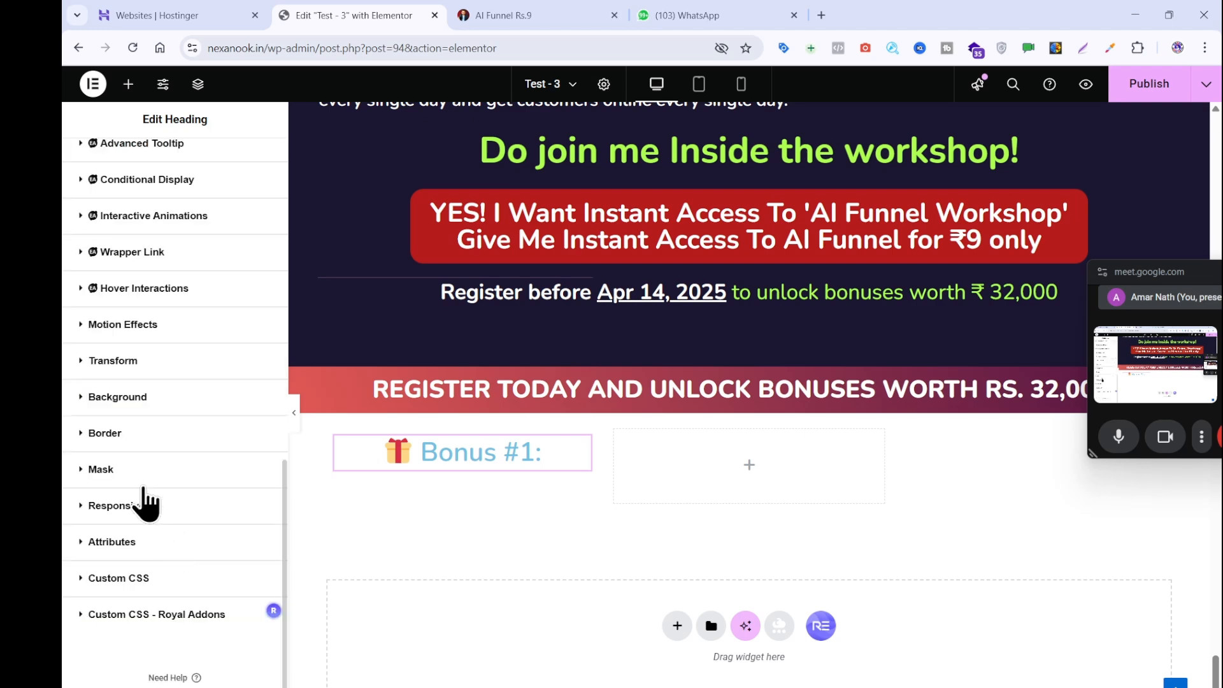
left_click(160, 401)
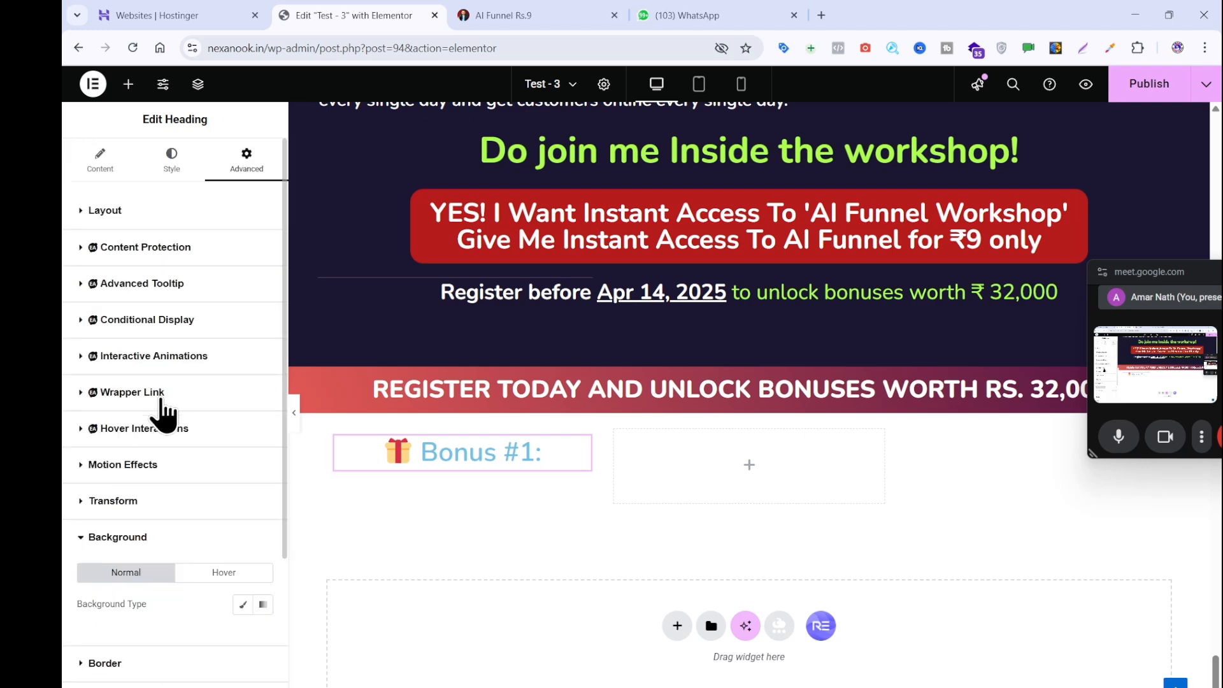
scroll(191, 414, "down", 3)
left_click(243, 374)
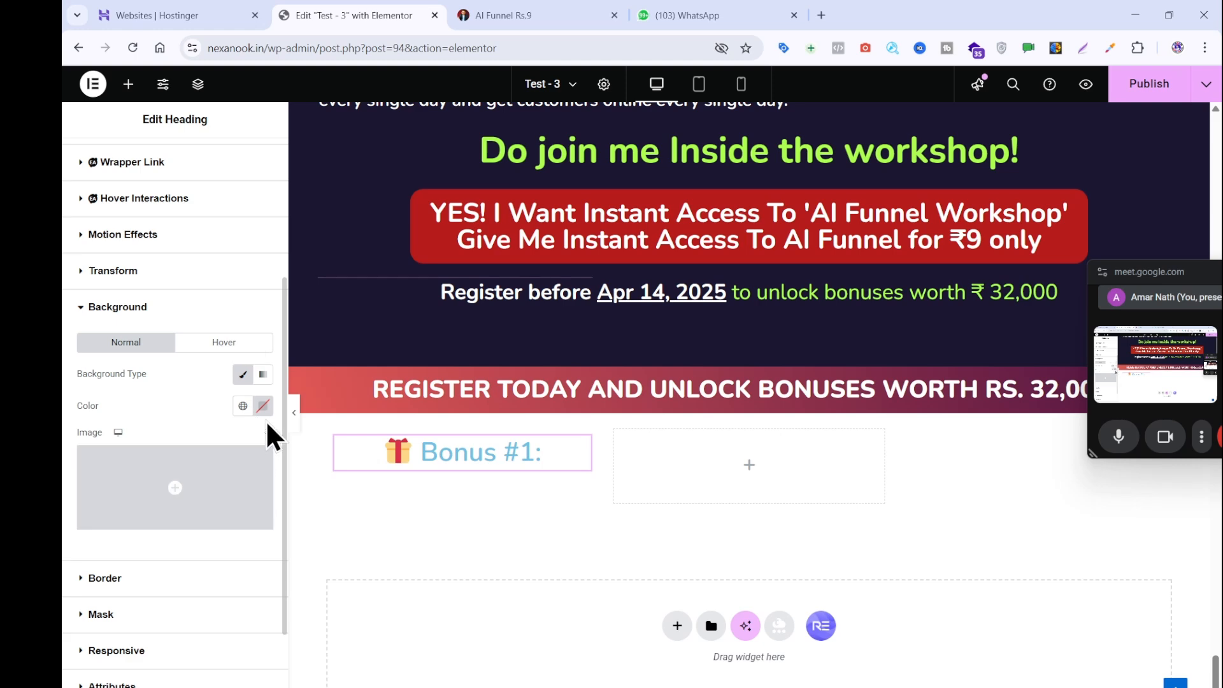
left_click(262, 407)
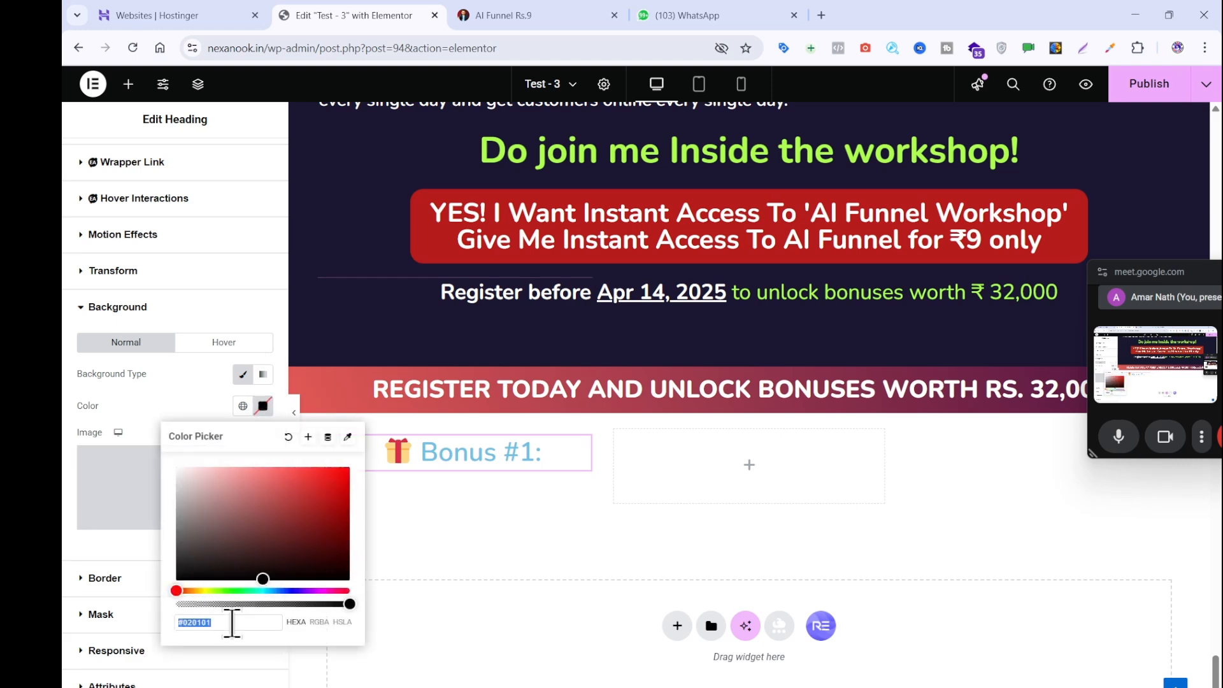
key("ctrl+v")
- Check the label on the reference page and give the Bonus #1 heading a solid border in #122734
left_click(491, 14)
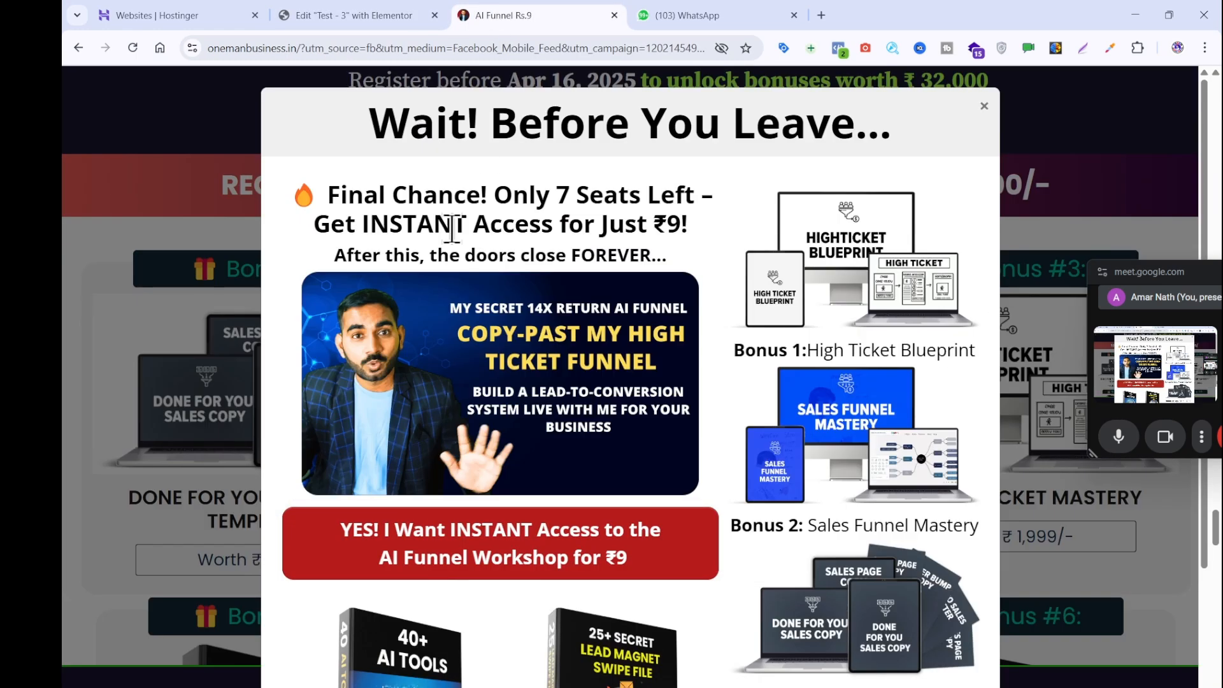
left_click(104, 356)
left_click(374, 15)
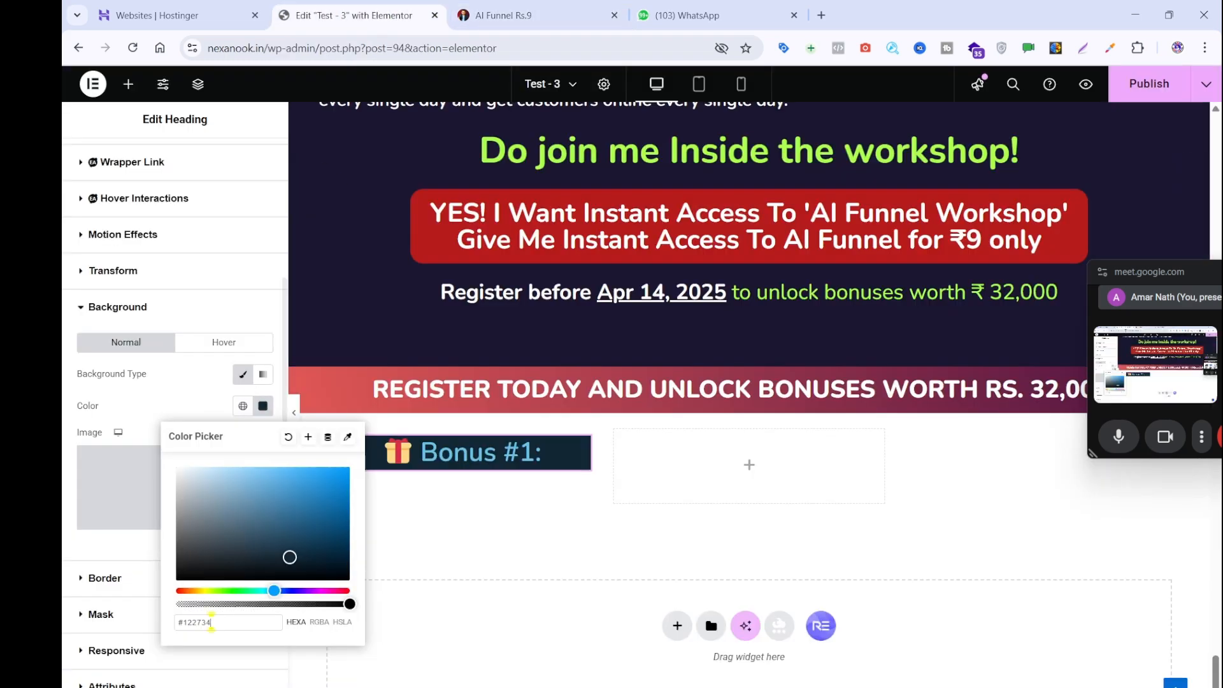
left_click(102, 599)
left_click(99, 578)
scroll(220, 624, "down", 5)
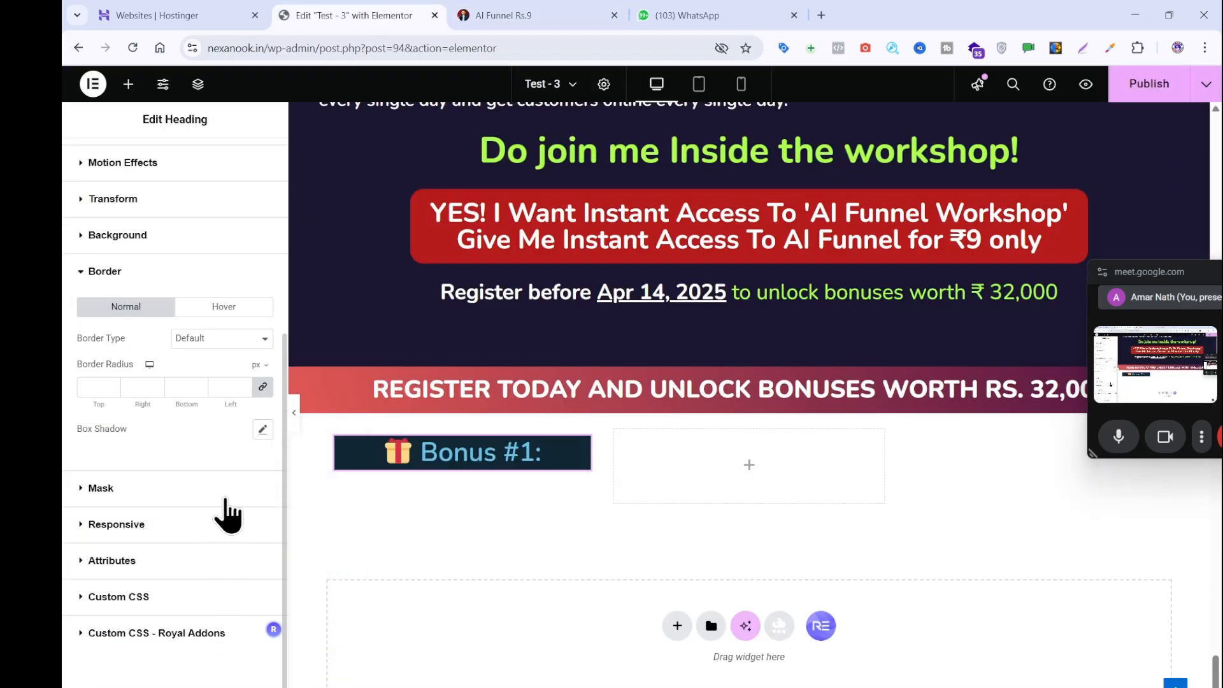
left_click(244, 340)
left_click(239, 393)
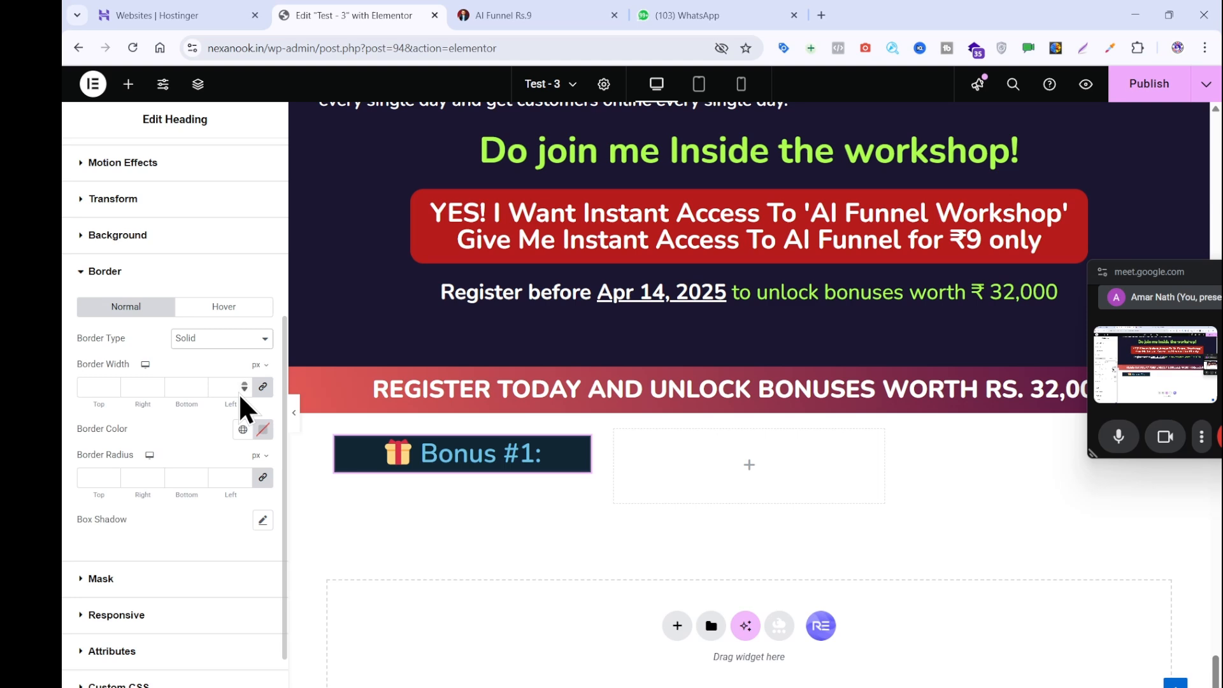
left_click(263, 438)
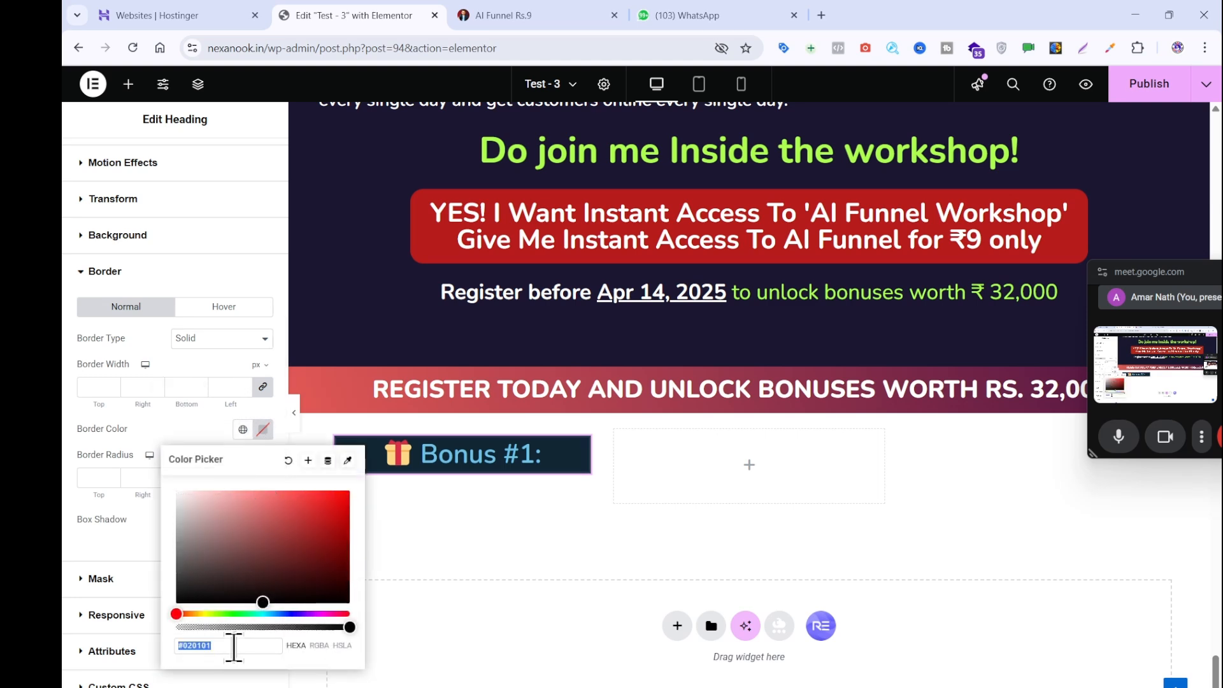
type("#122734")
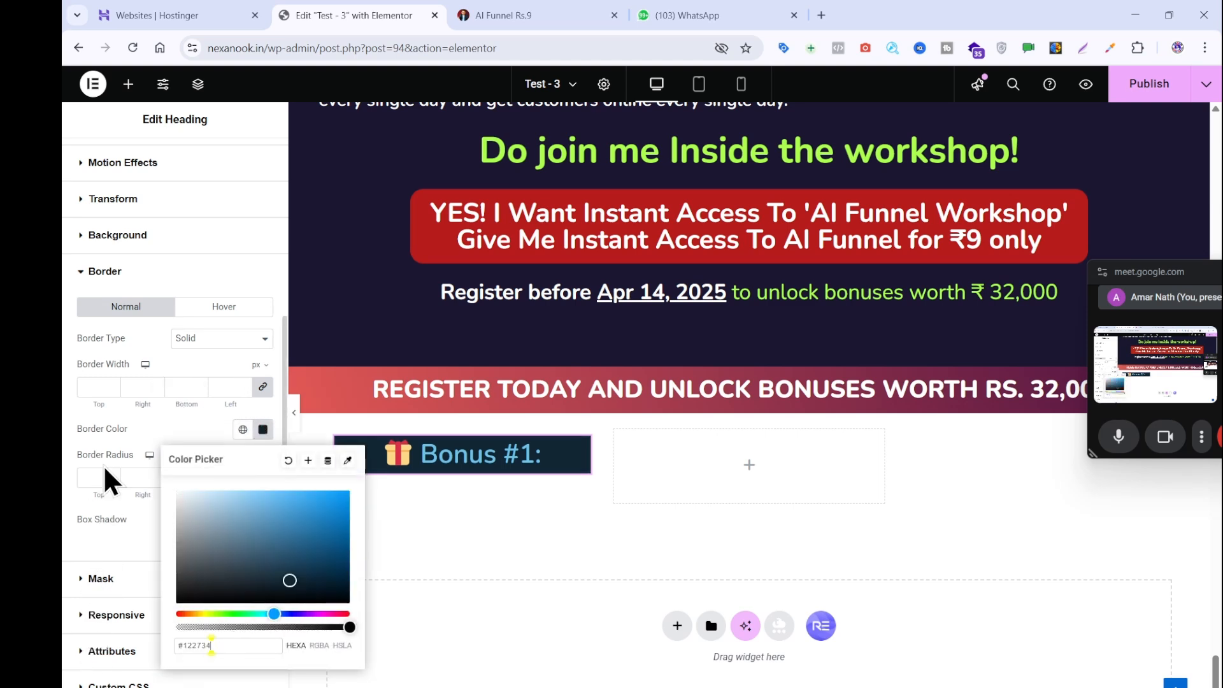
- Round the Bonus #1 heading's corners with a 12 px border radius on all sides
left_click(113, 477)
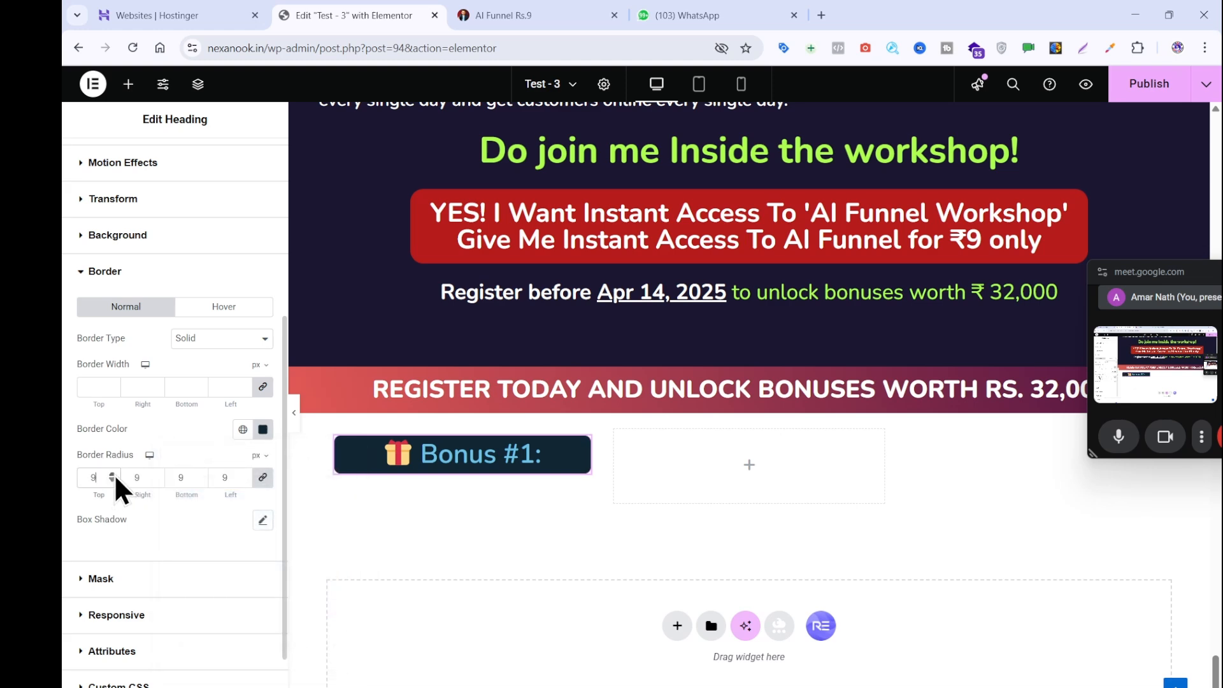
key("BackSpace")
type("12")
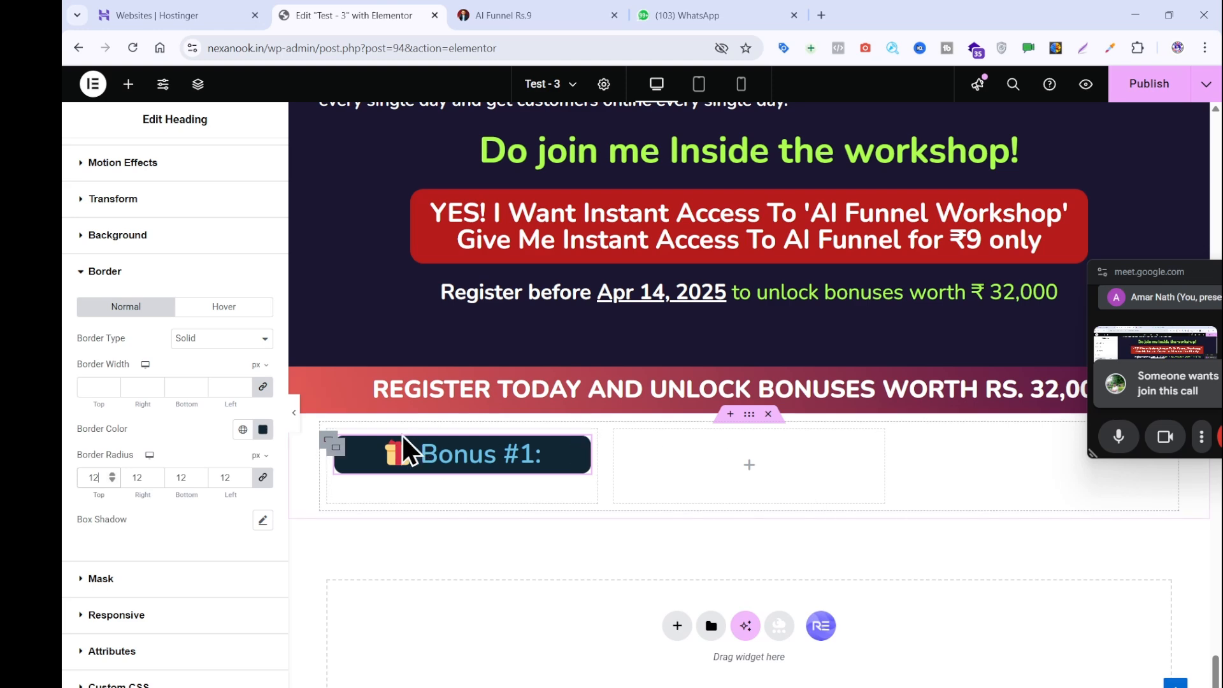
left_click(434, 456)
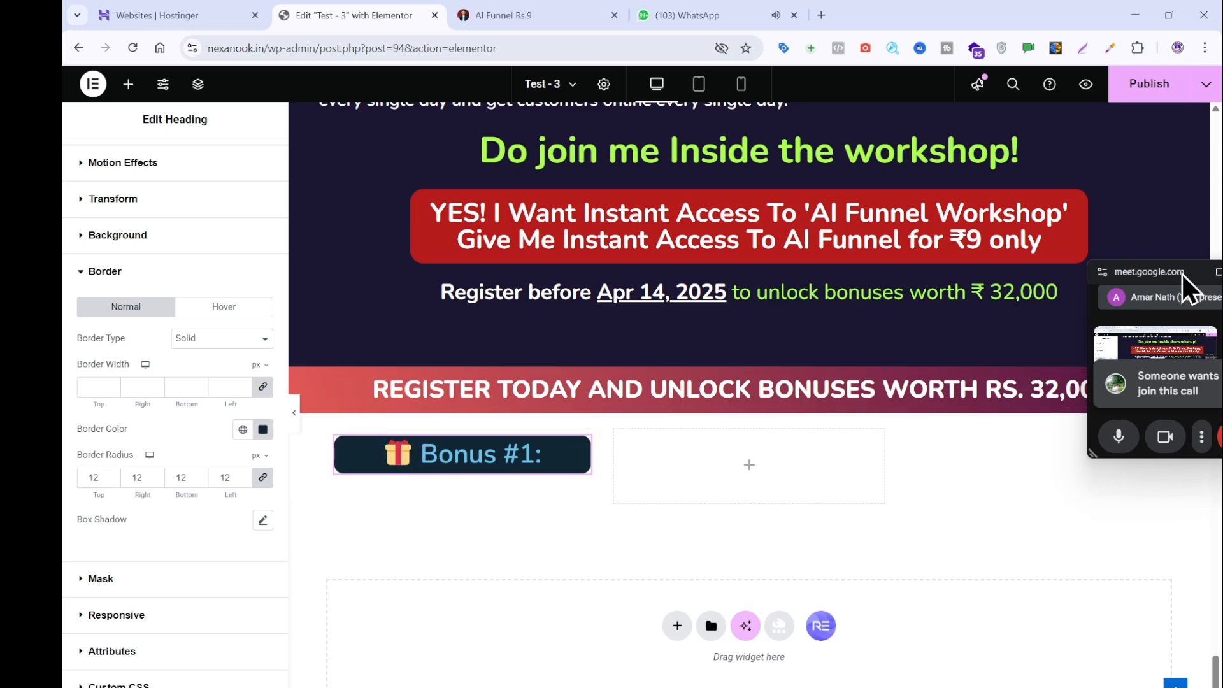
- Switch to the Google Meet call, admit the waiting participant, close the participant list and return to the Elementor editor
left_click_drag(1179, 279, 1119, 285)
left_click(1165, 274)
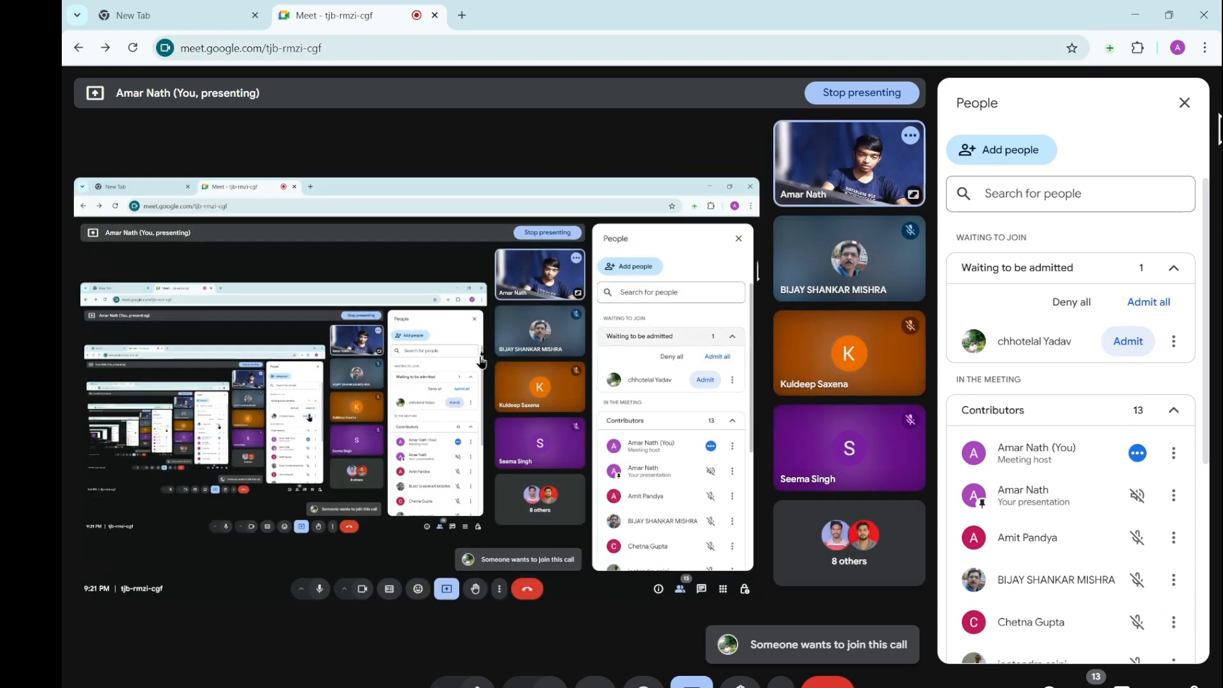
left_click(1132, 344)
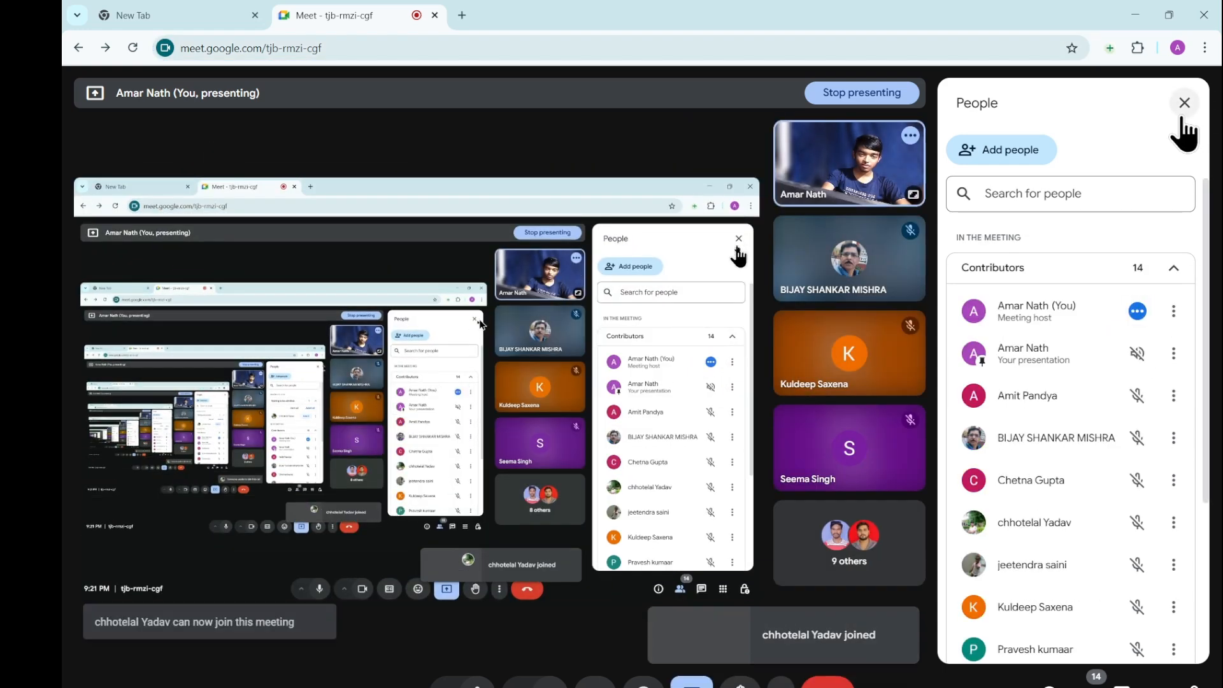
left_click(1184, 103)
left_click(179, 14)
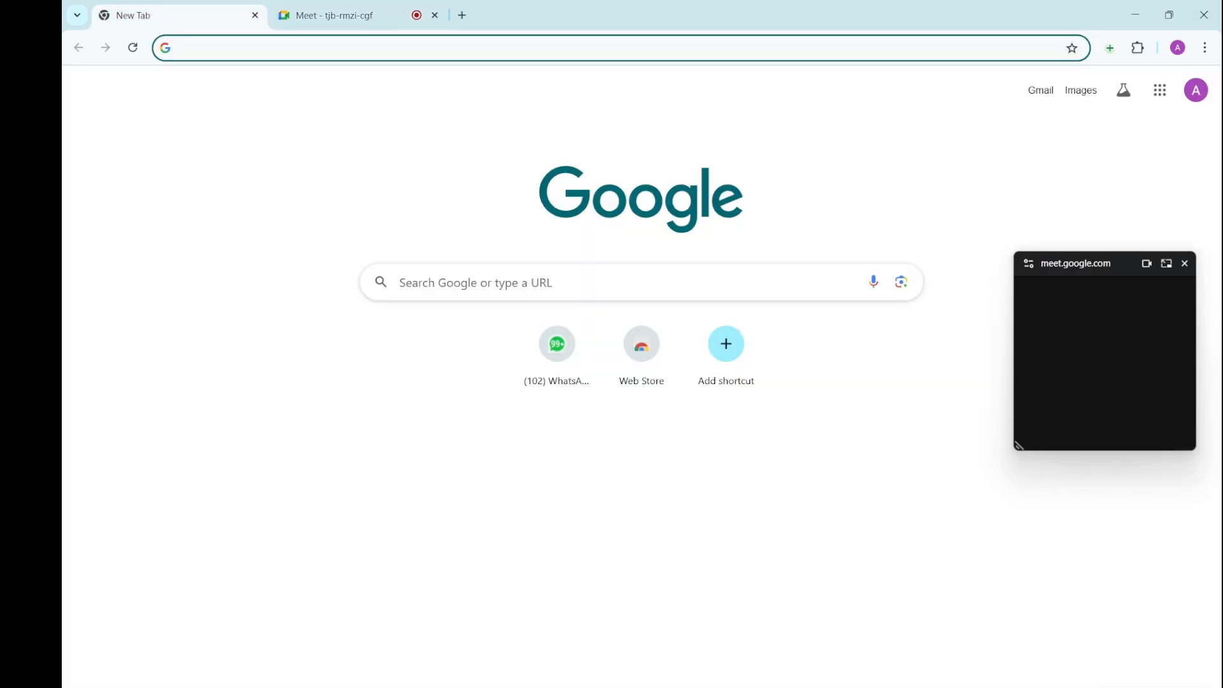
key("alt+Tab")
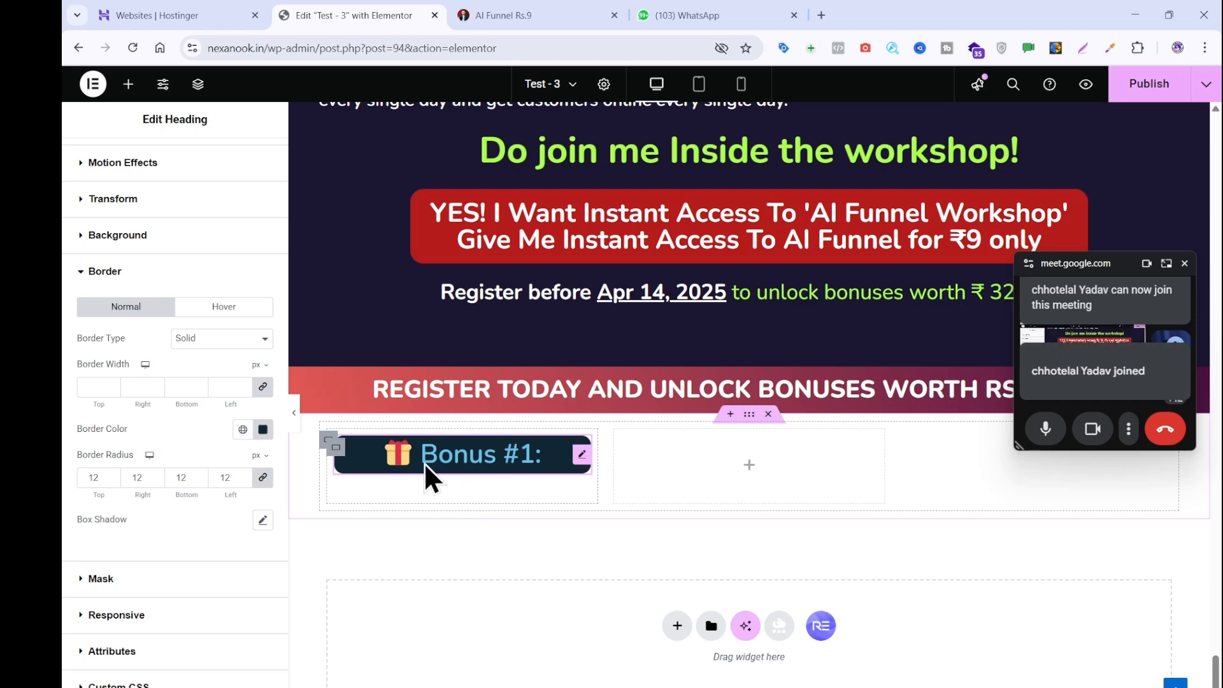
- Set the Bonus #1 heading's padding to 6 px on all sides
scroll(188, 191, "up", 5)
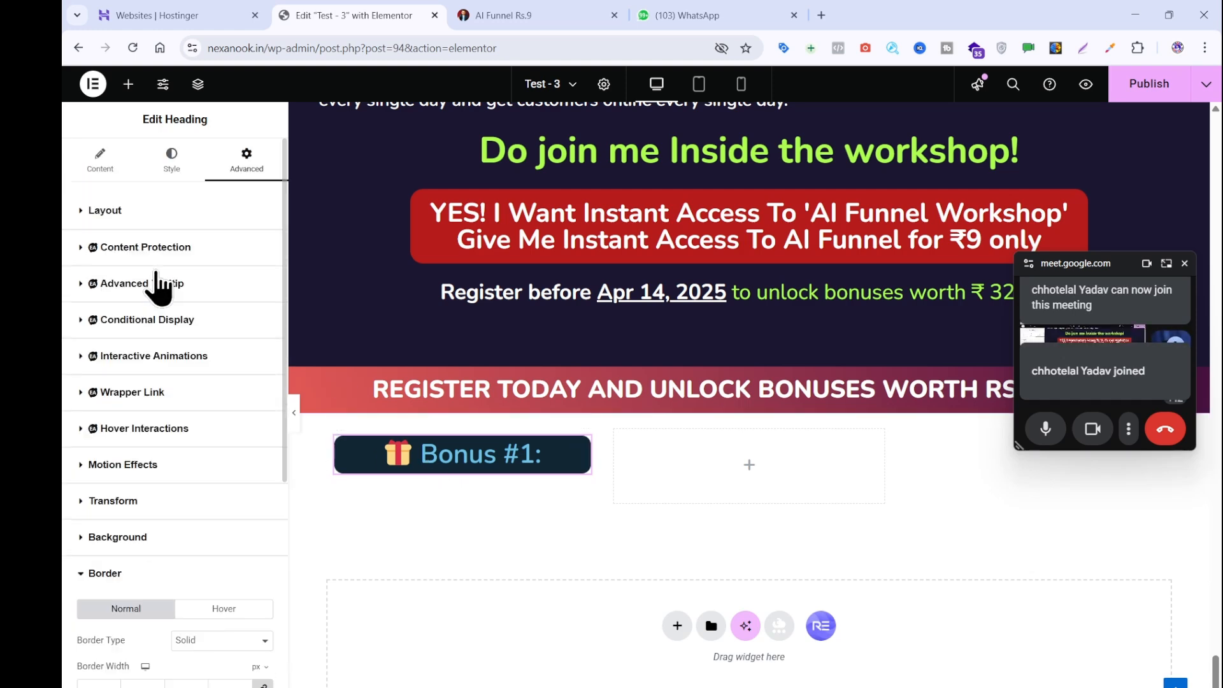
left_click(140, 212)
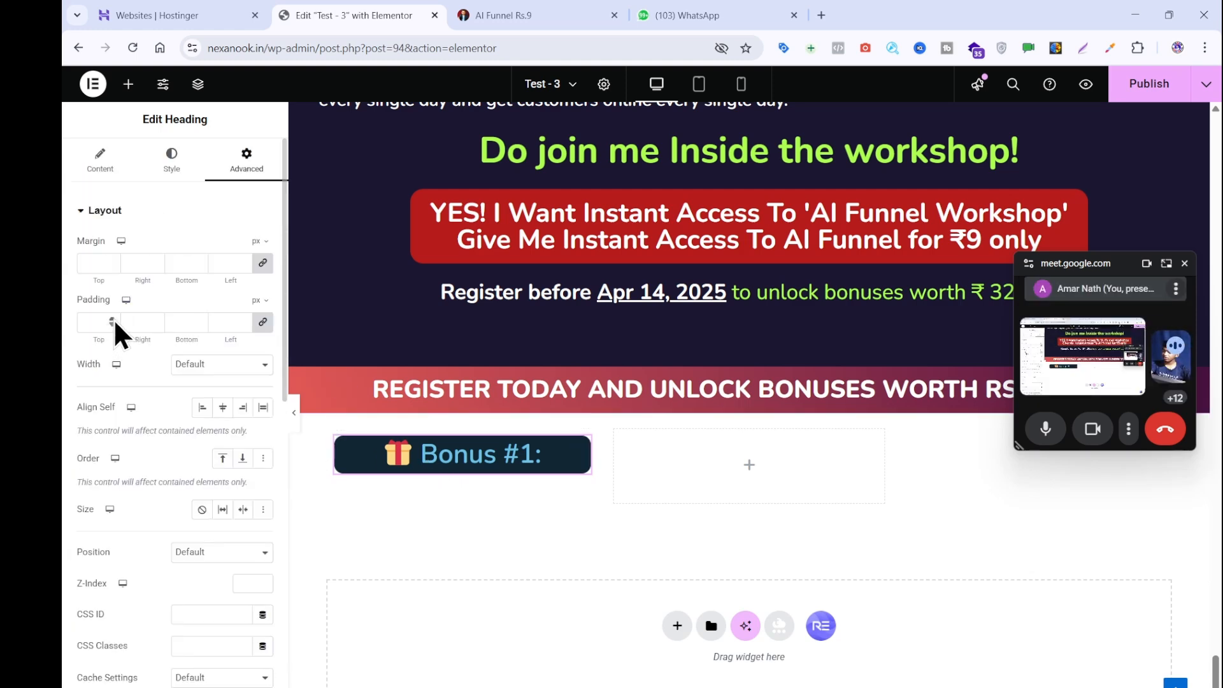
left_click(113, 319)
left_click(113, 318)
left_click(113, 318)
left_click(113, 318)
left_click(114, 319)
left_click(113, 319)
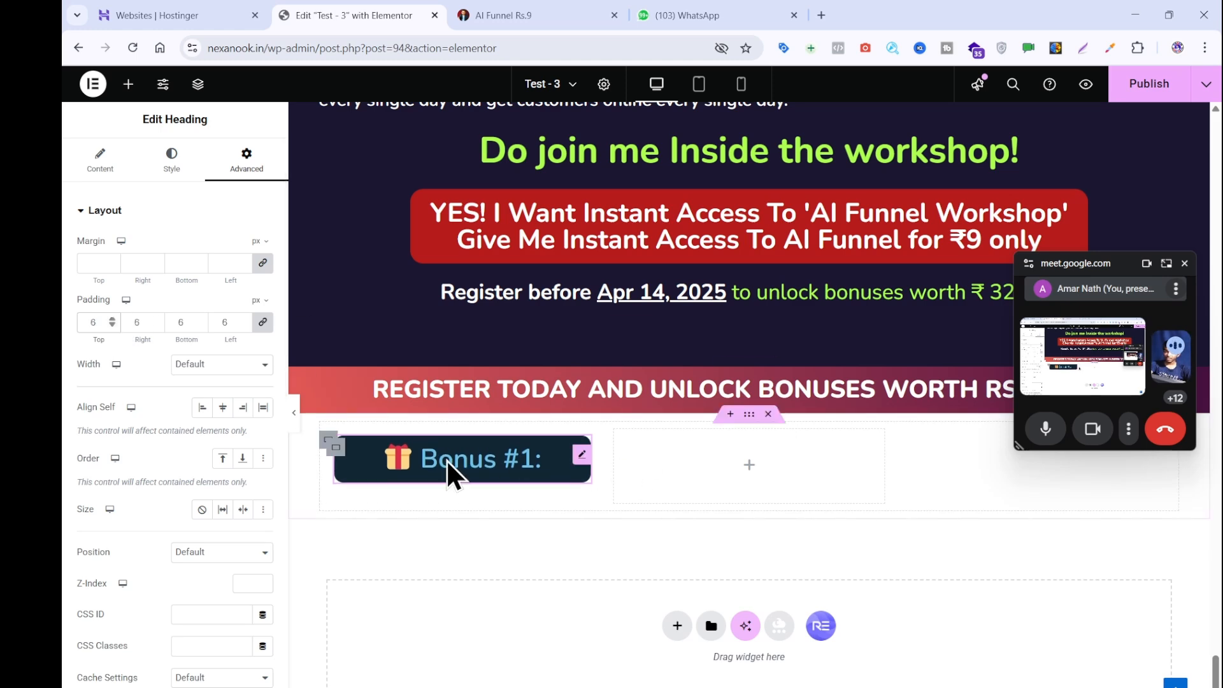
- Sample the green of the Bonus #1 label text on the AI Funnel reference page with the Color Picker extension
left_click(173, 177)
left_click(263, 290)
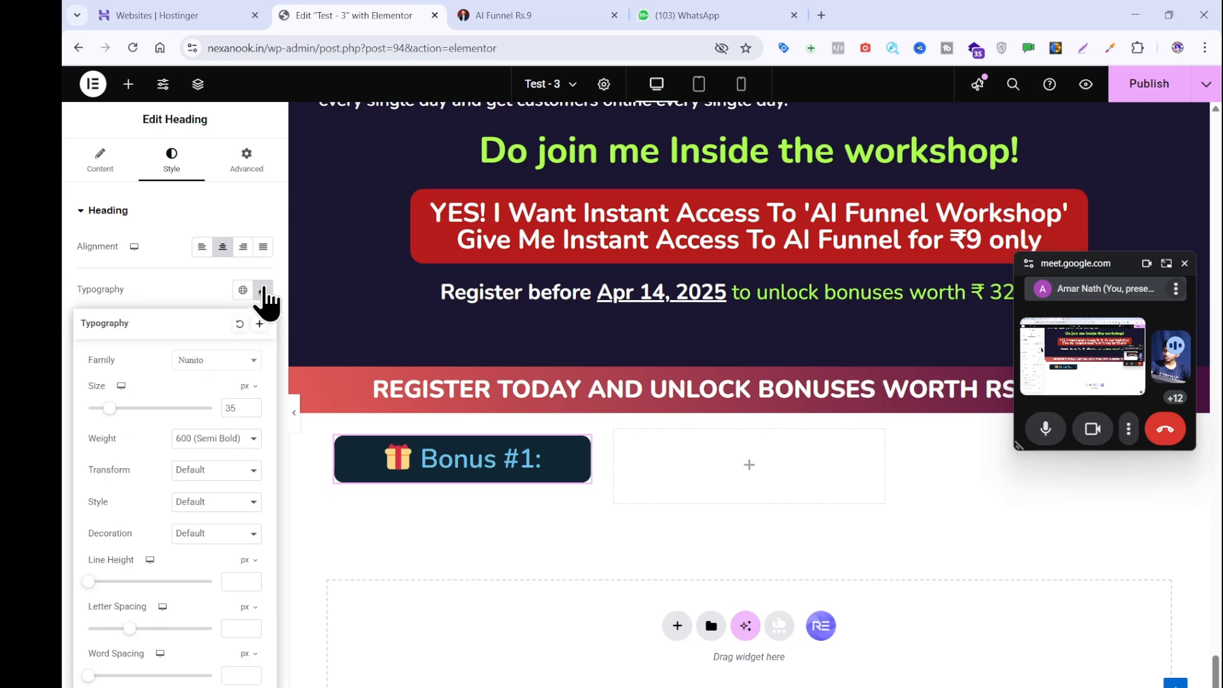
left_click(183, 282)
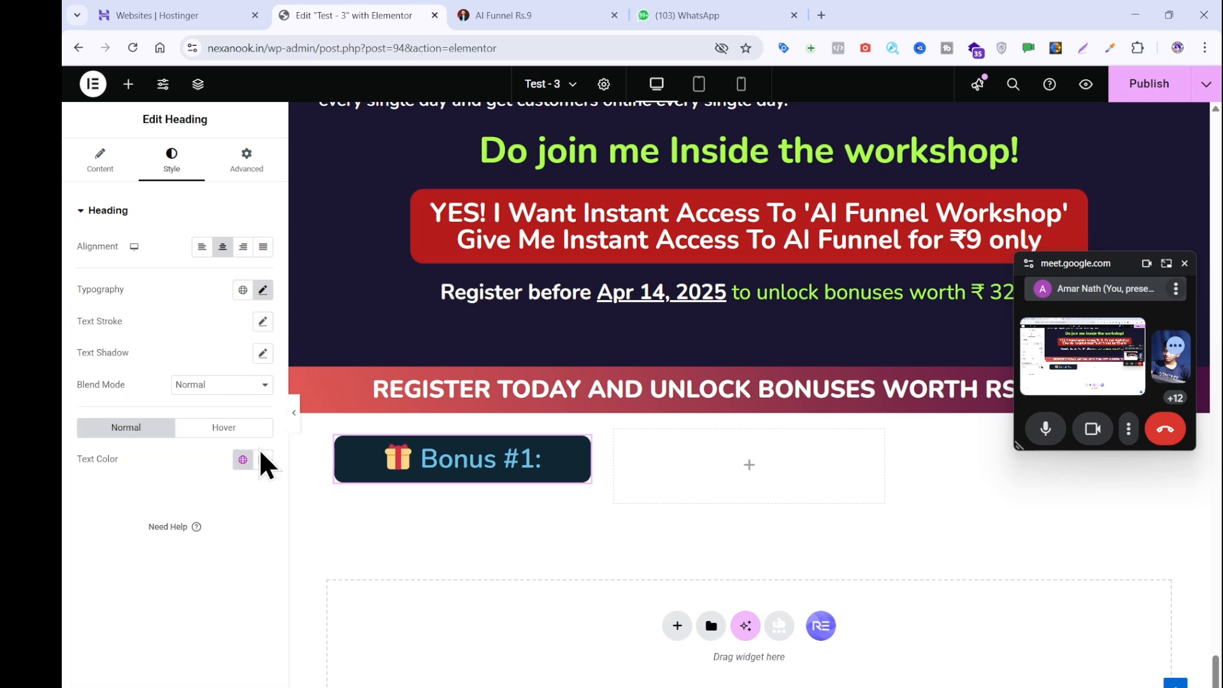
left_click(476, 7)
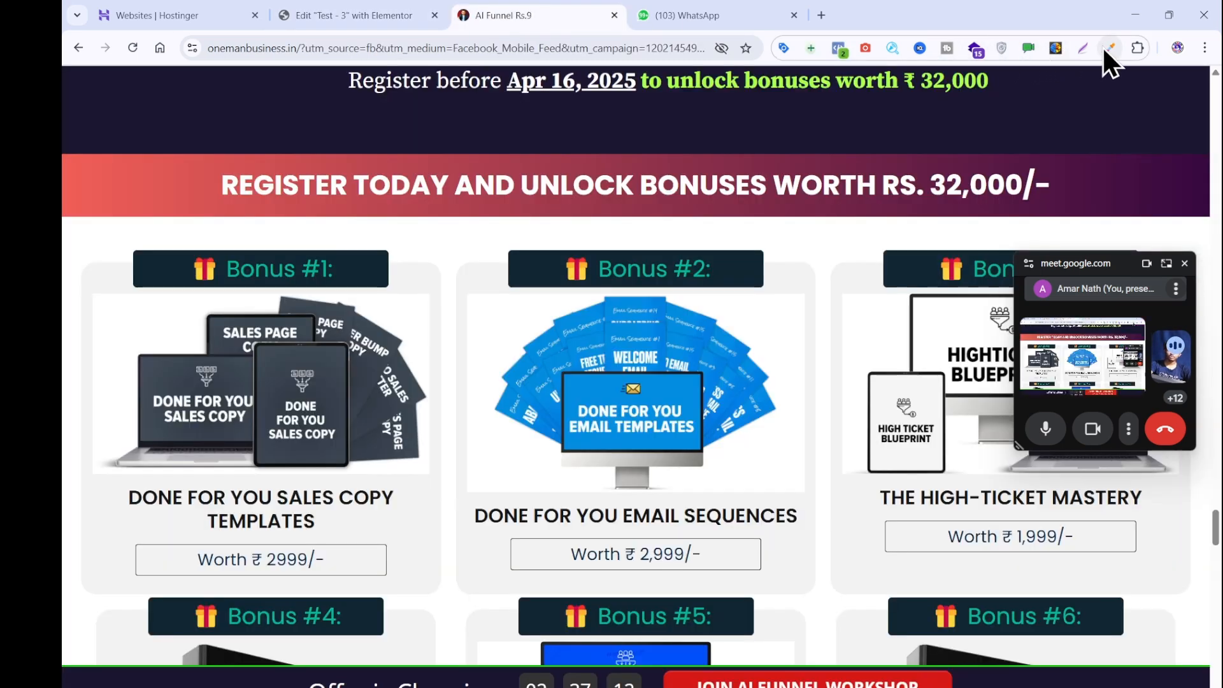
left_click(1103, 48)
left_click(750, 116)
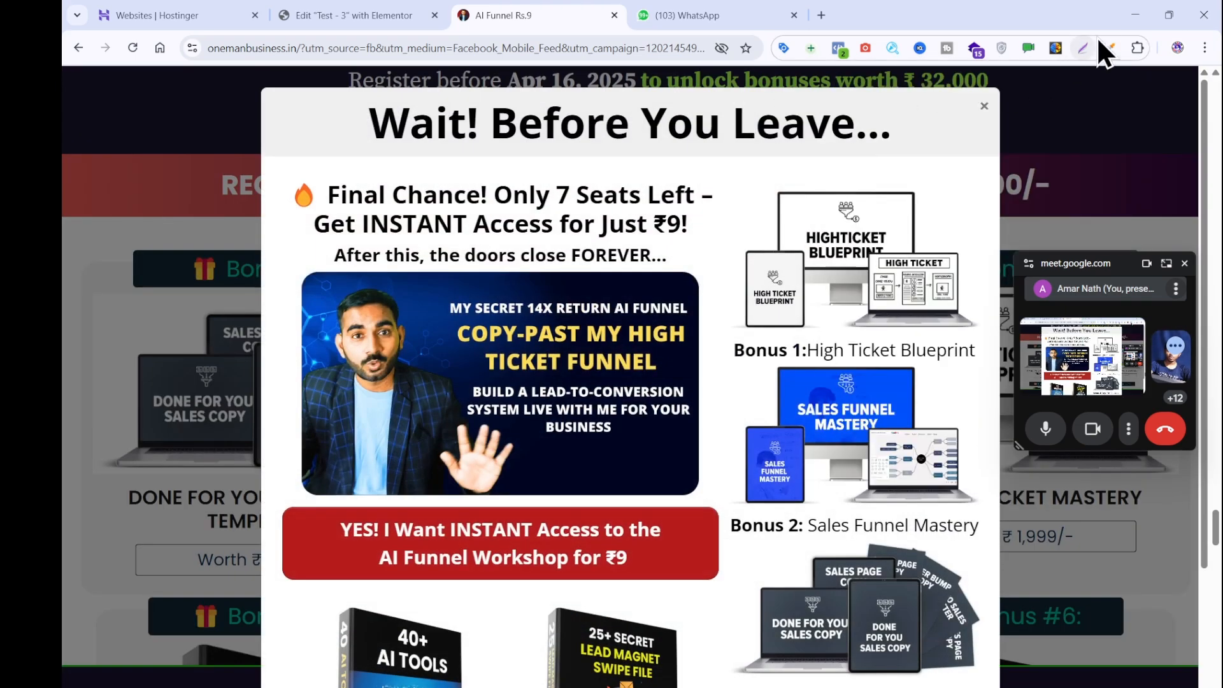
left_click(1094, 98)
left_click(1110, 47)
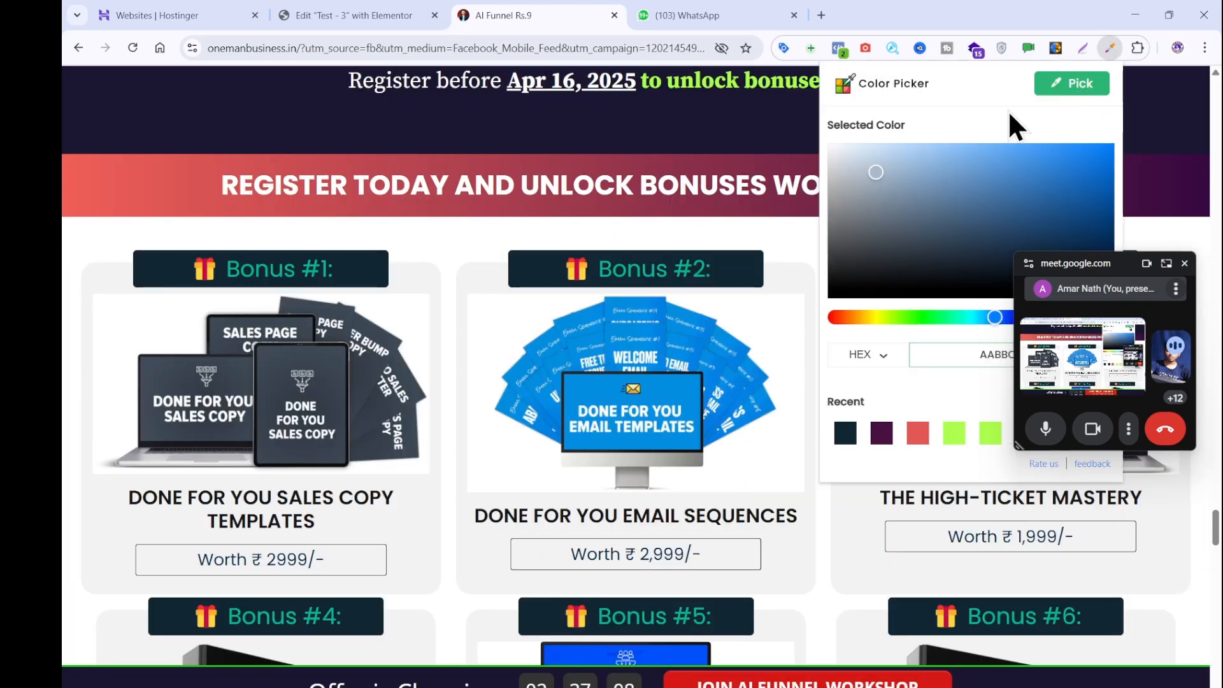
left_click(1071, 83)
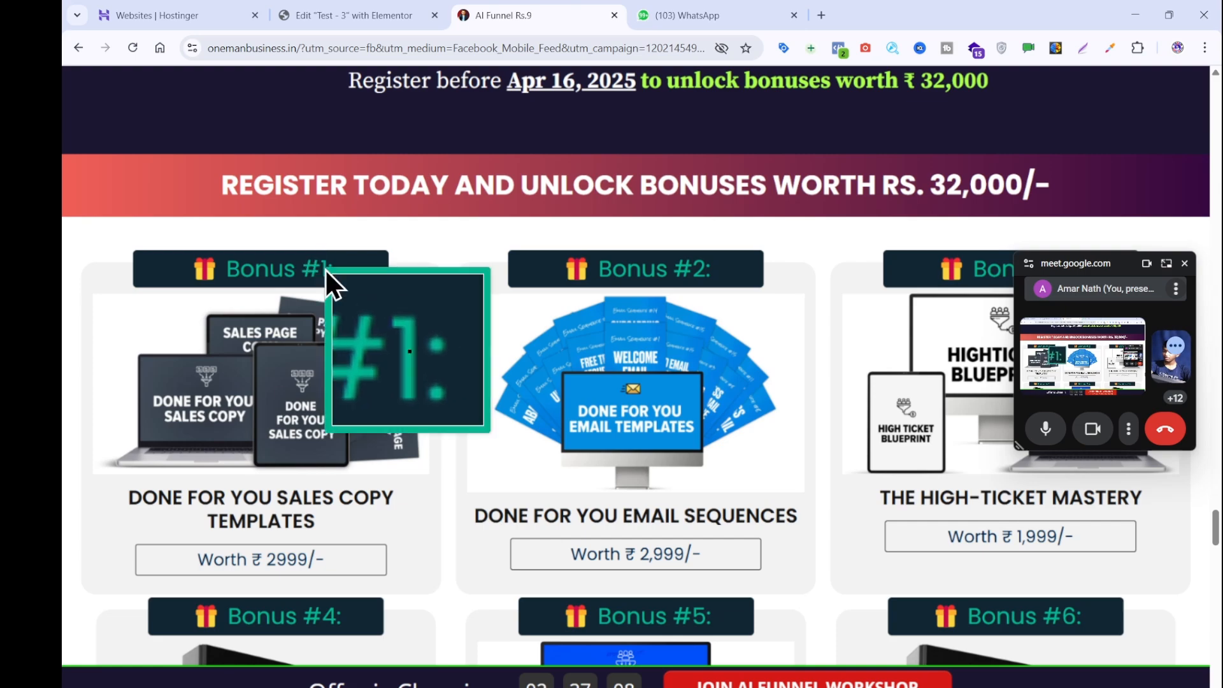
left_click(326, 270)
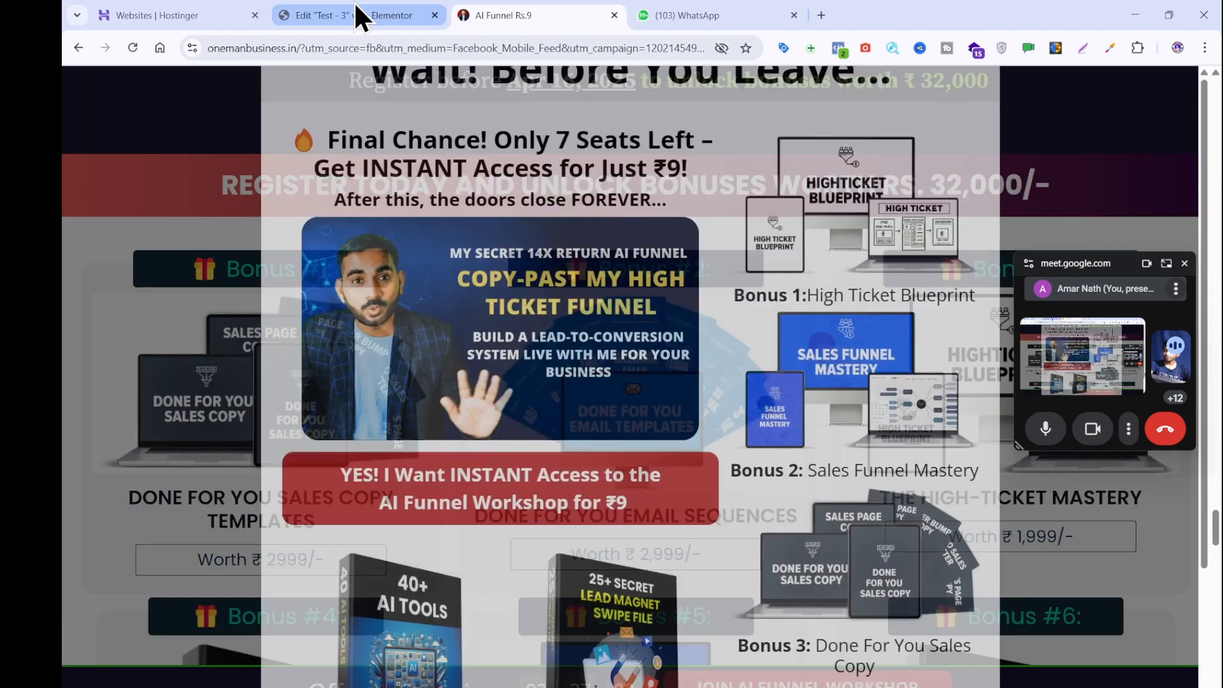
- Return to the Elementor editor and set the Bonus #1 heading's text color to the sampled green #01B78F
left_click(353, 16)
left_click(262, 456)
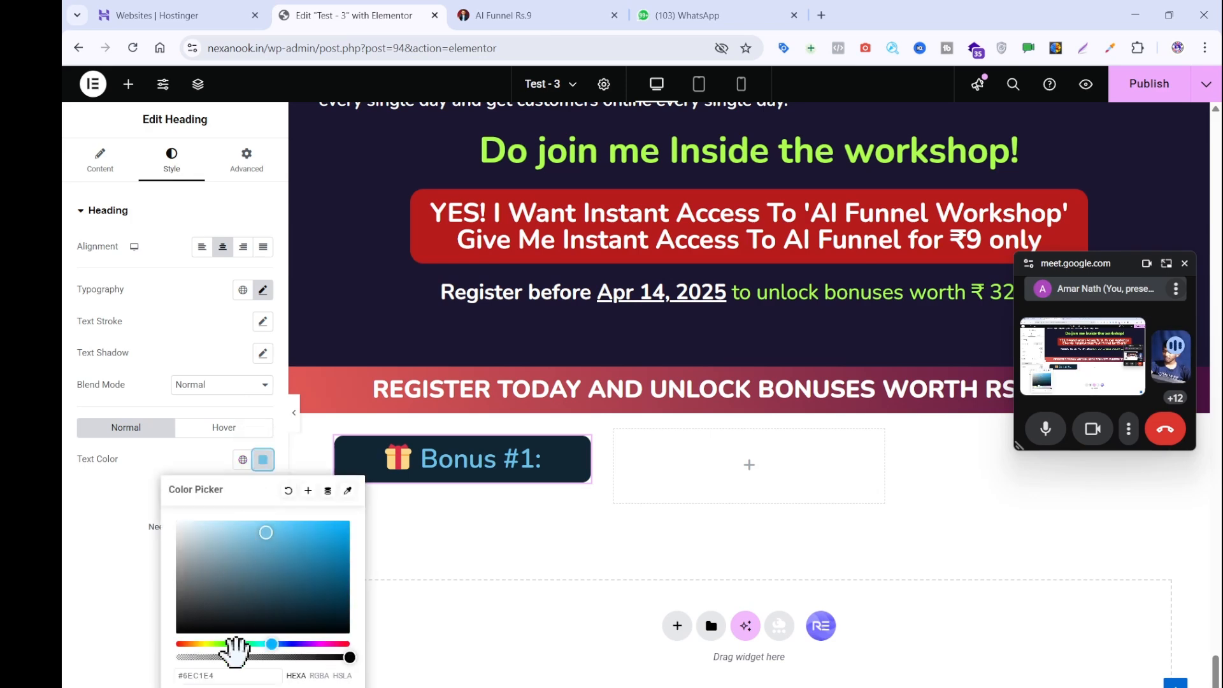
key("ctrl+v")
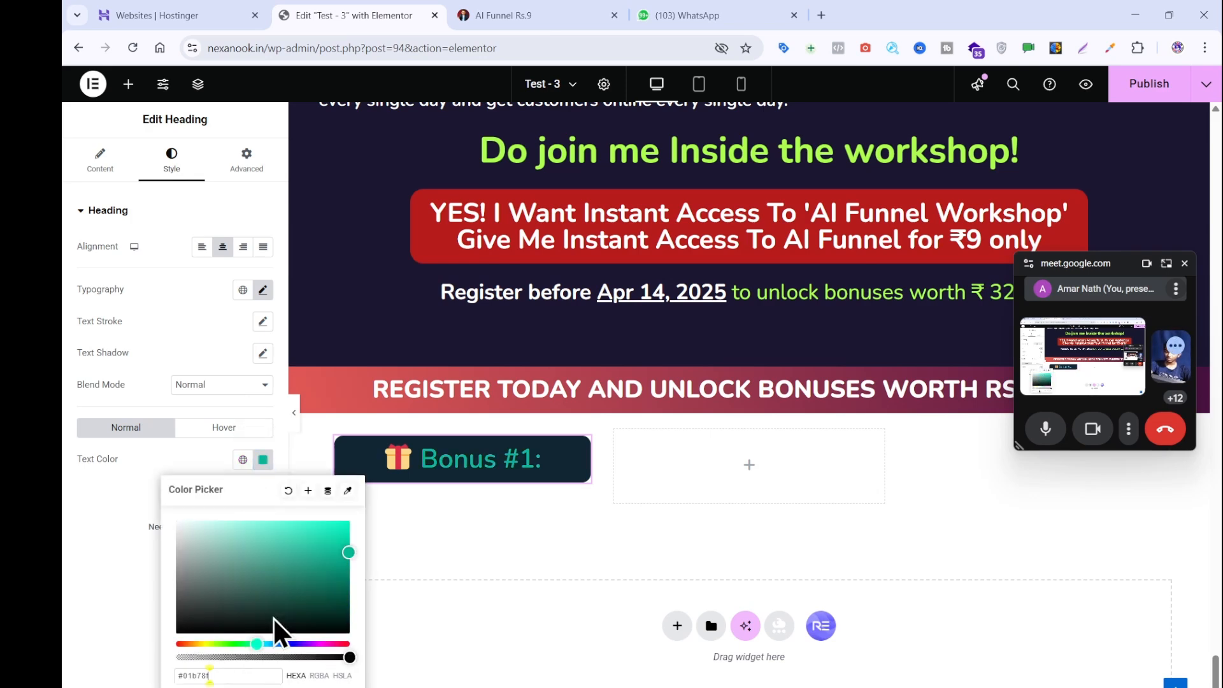
- Compare the heading with the reference label and set the Bonus #1 heading's font size to 29 px
left_click(503, 14)
left_click(129, 303)
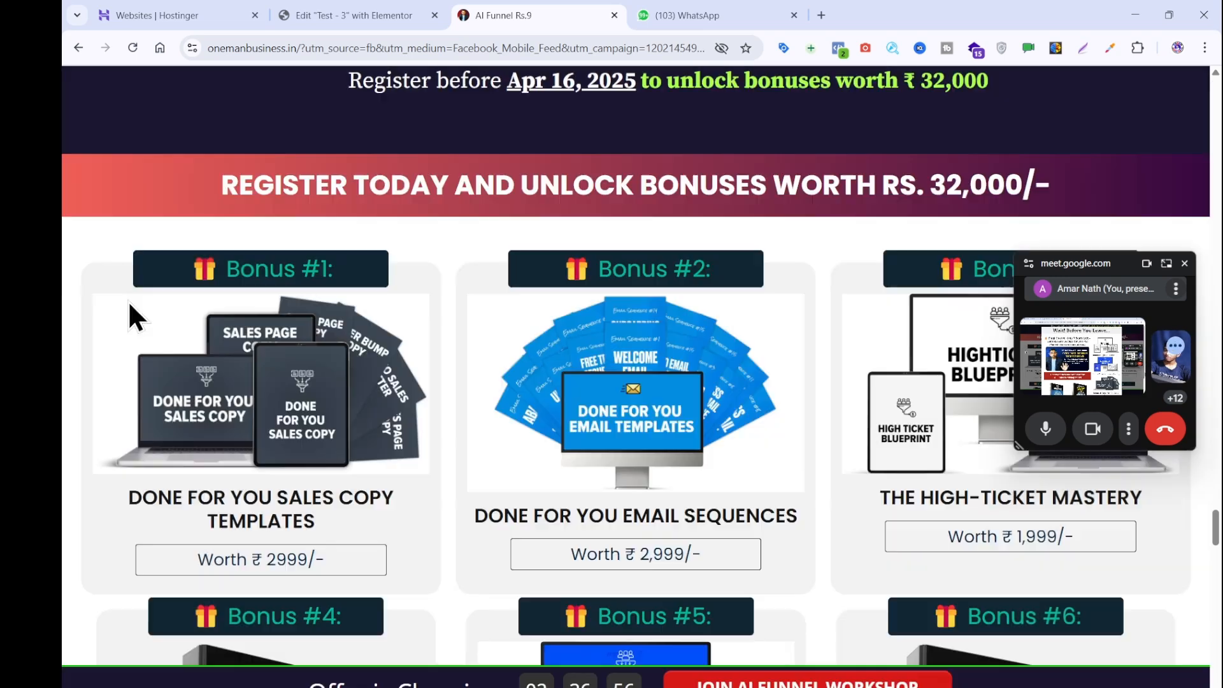
left_click(354, 15)
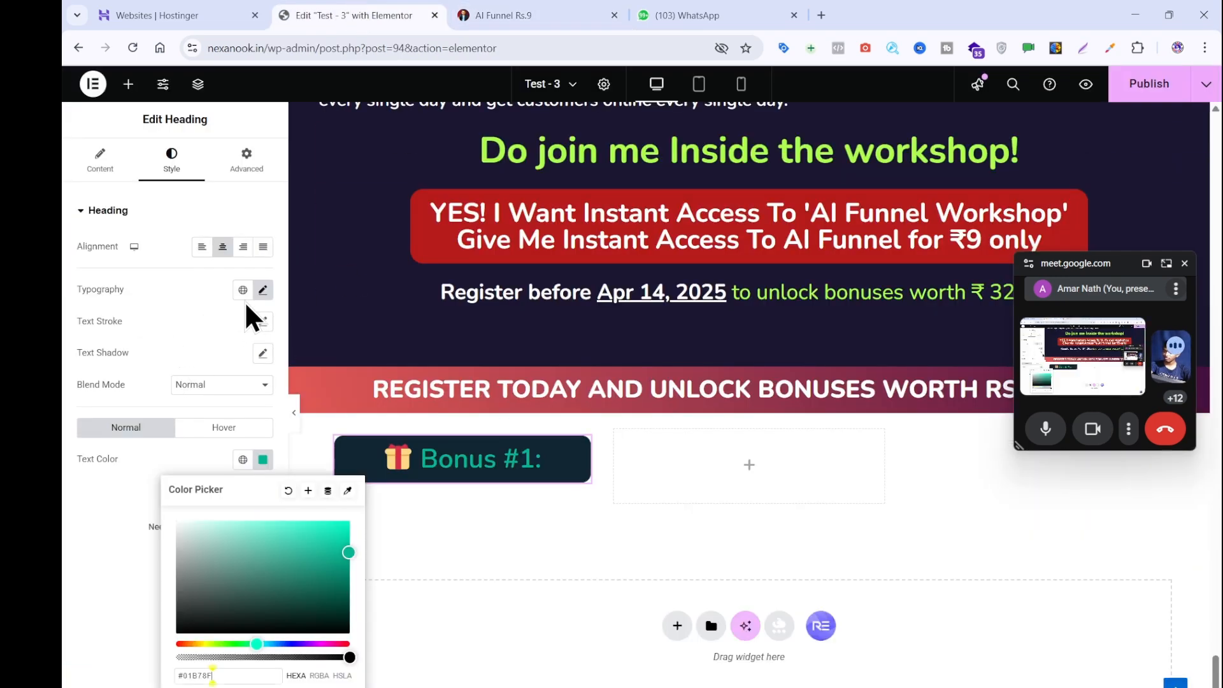
left_click(263, 289)
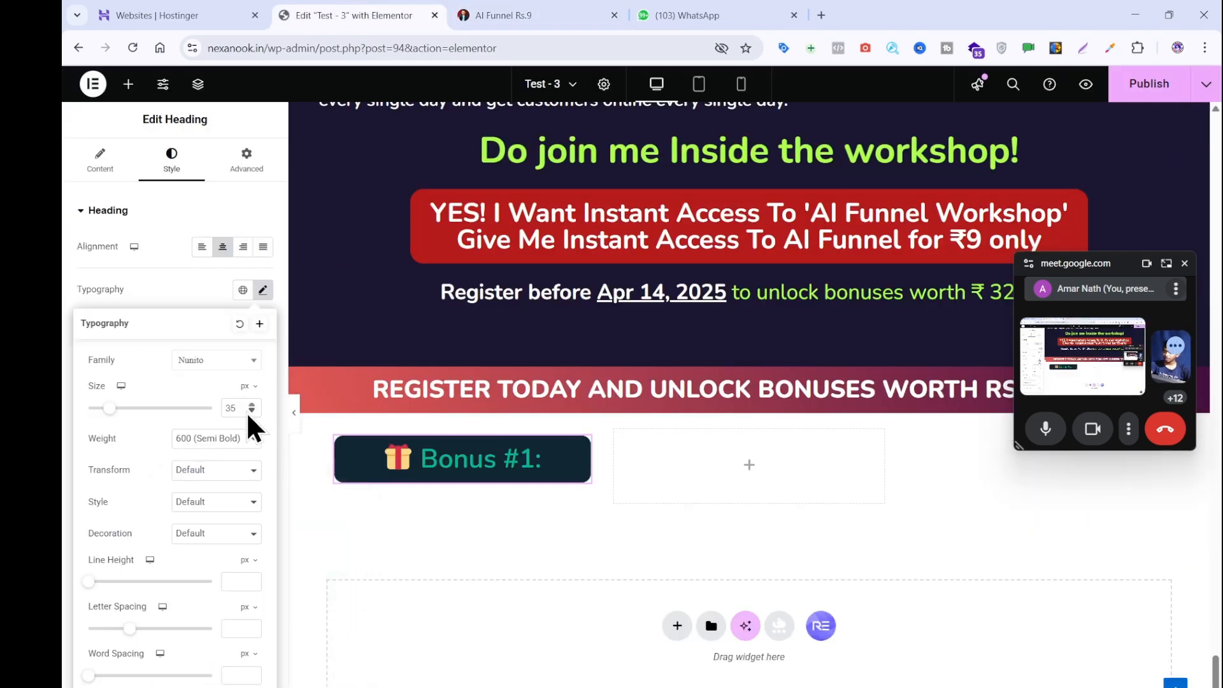
left_click(252, 411)
left_click(252, 411)
left_click(252, 411)
left_click(251, 411)
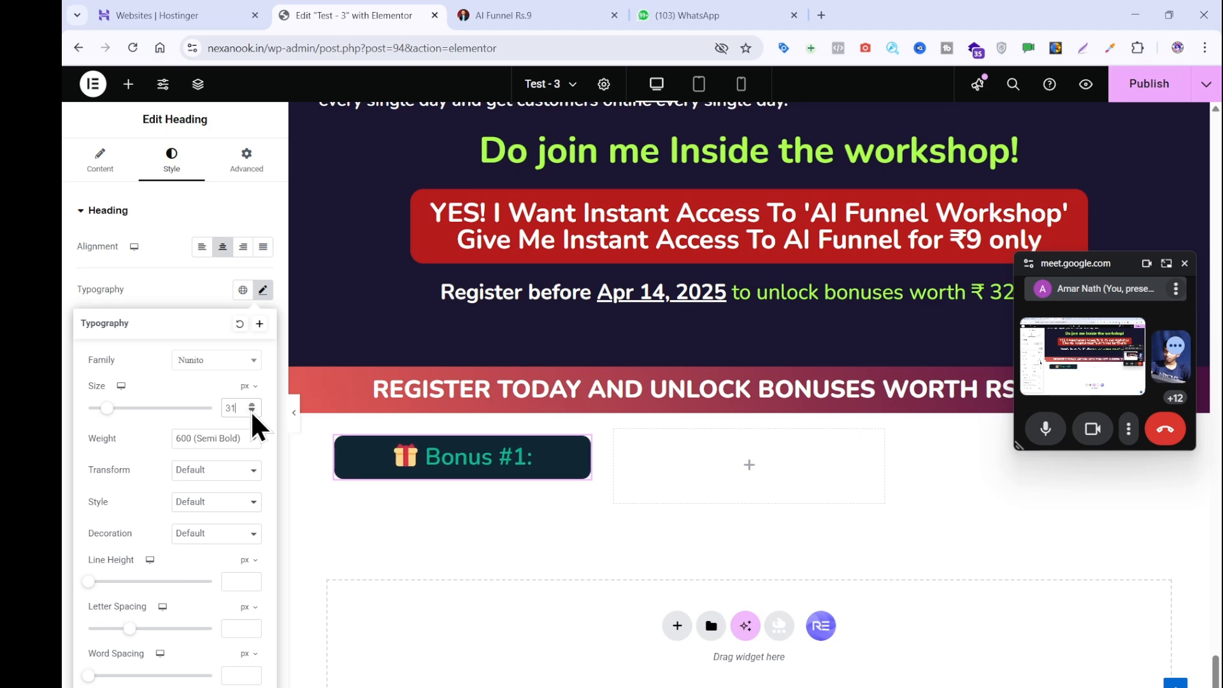
left_click(251, 411)
left_click(252, 411)
left_click(179, 285)
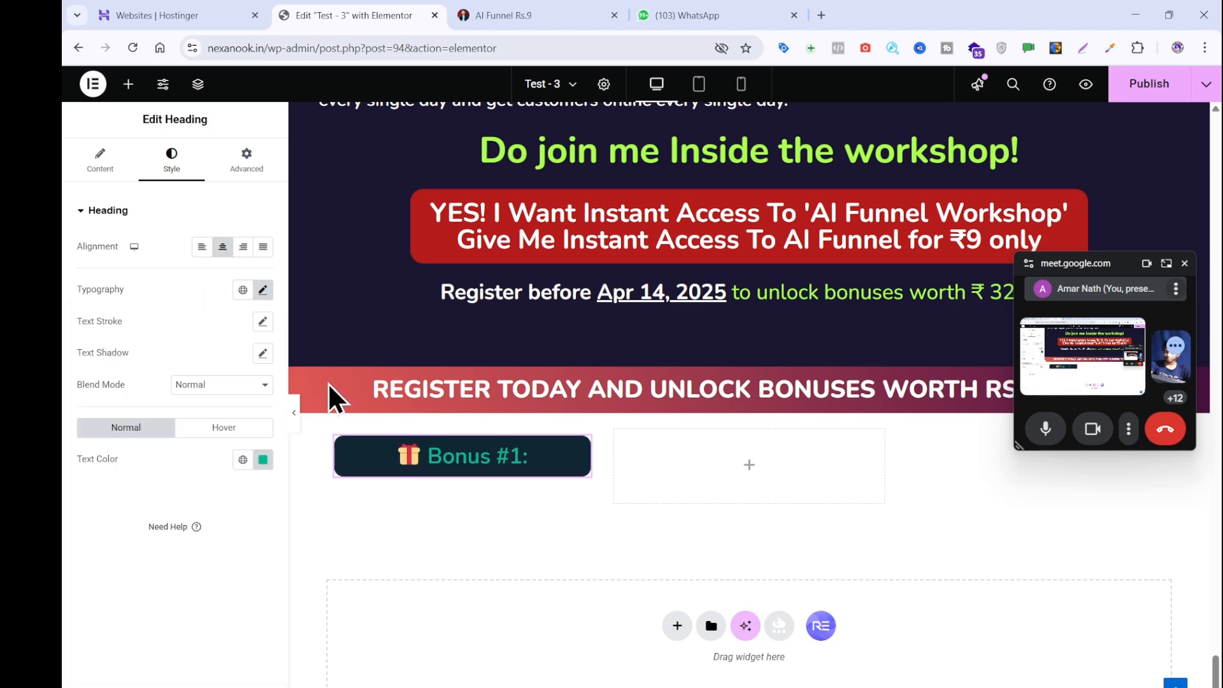
- Save the Bonus #1 card image from the reference page to Downloads as DONEFORYOUSALESa5odm1200_e5mde_1200.webp
left_click(537, 14)
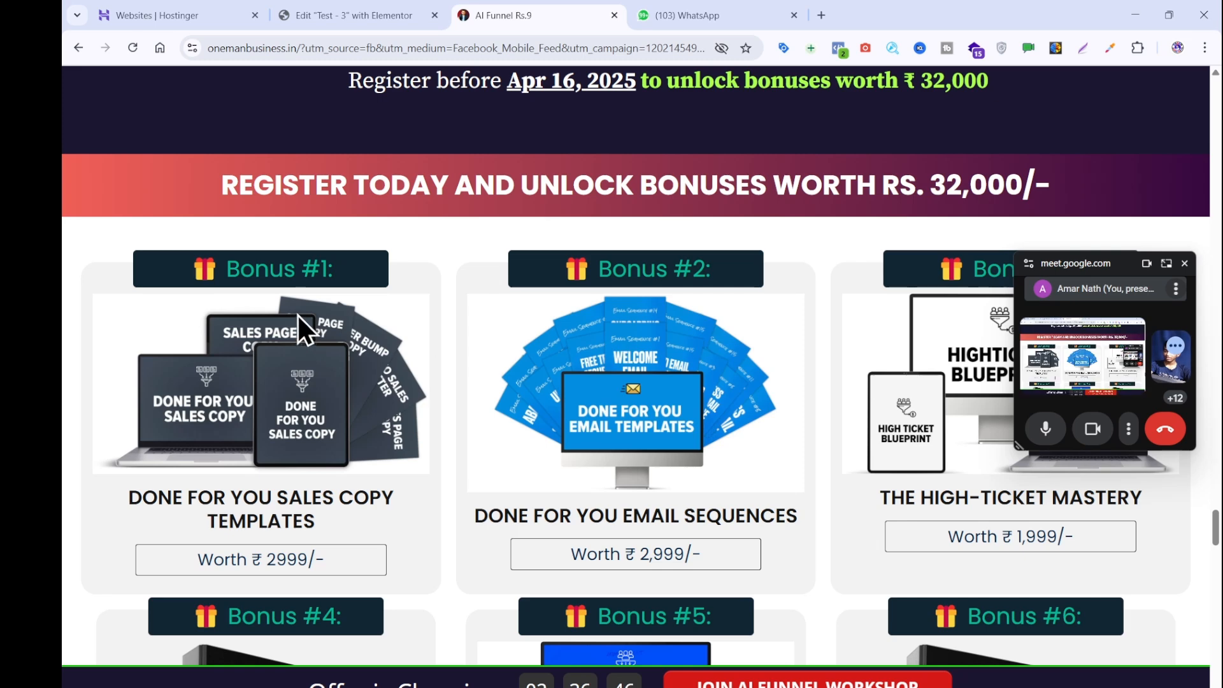
scroll(432, 382, "down", 2)
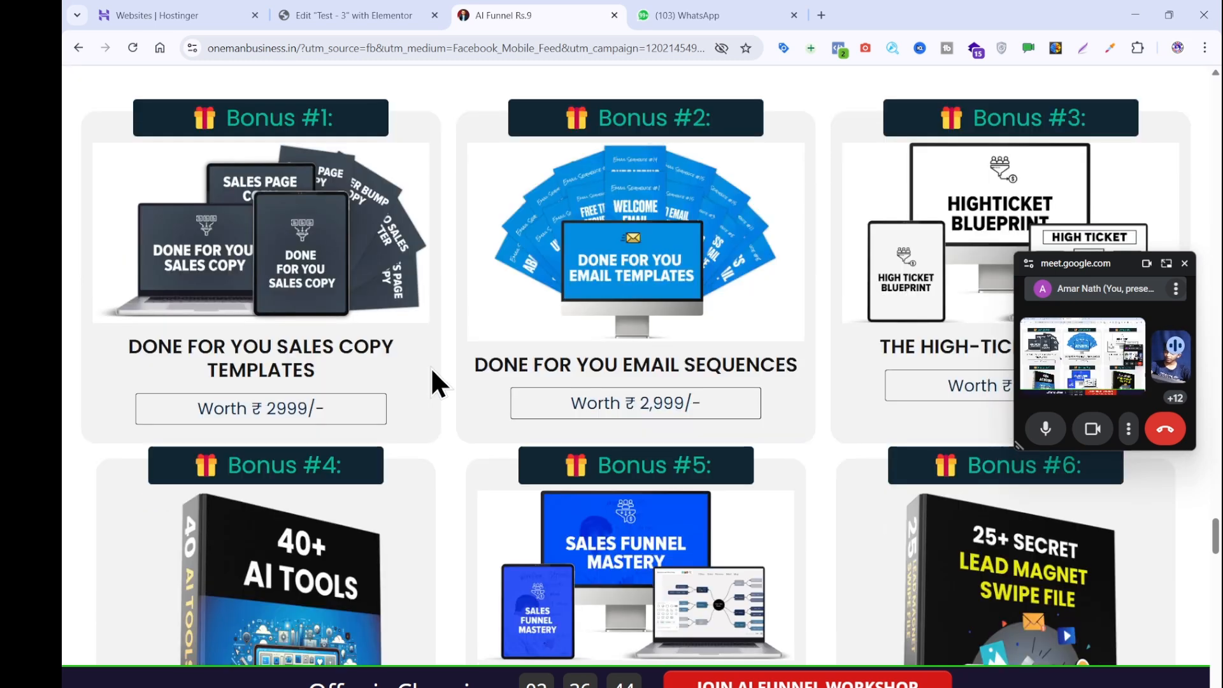
right_click(266, 199)
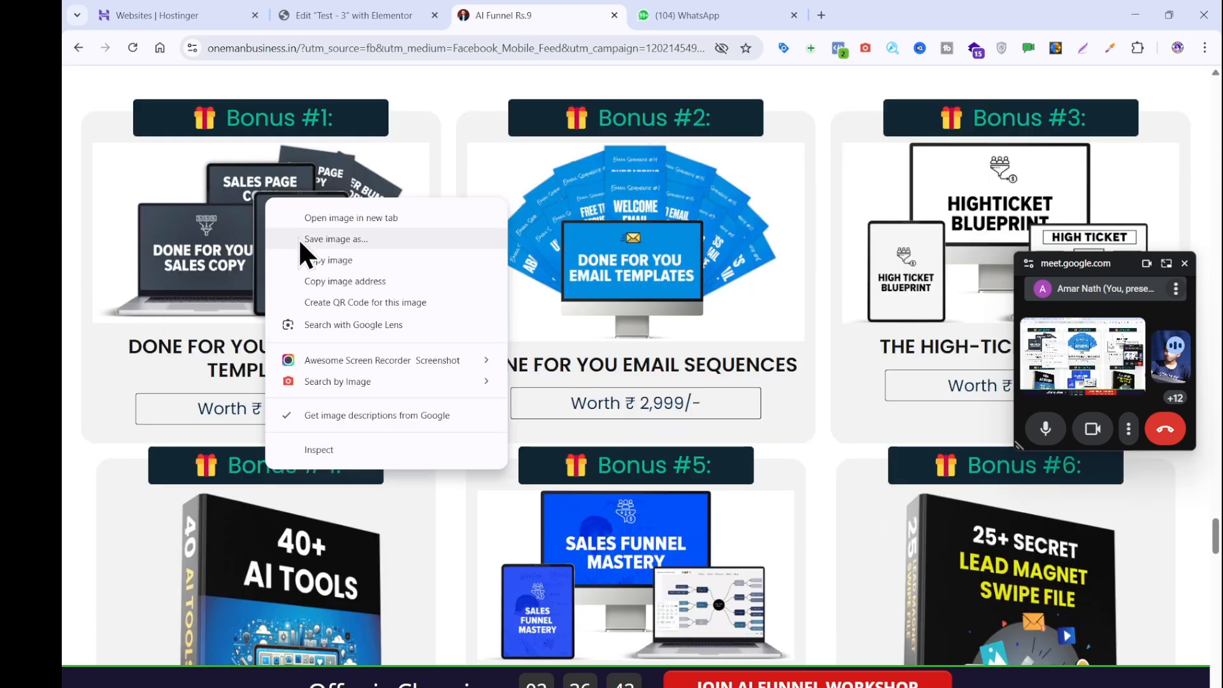
left_click(299, 237)
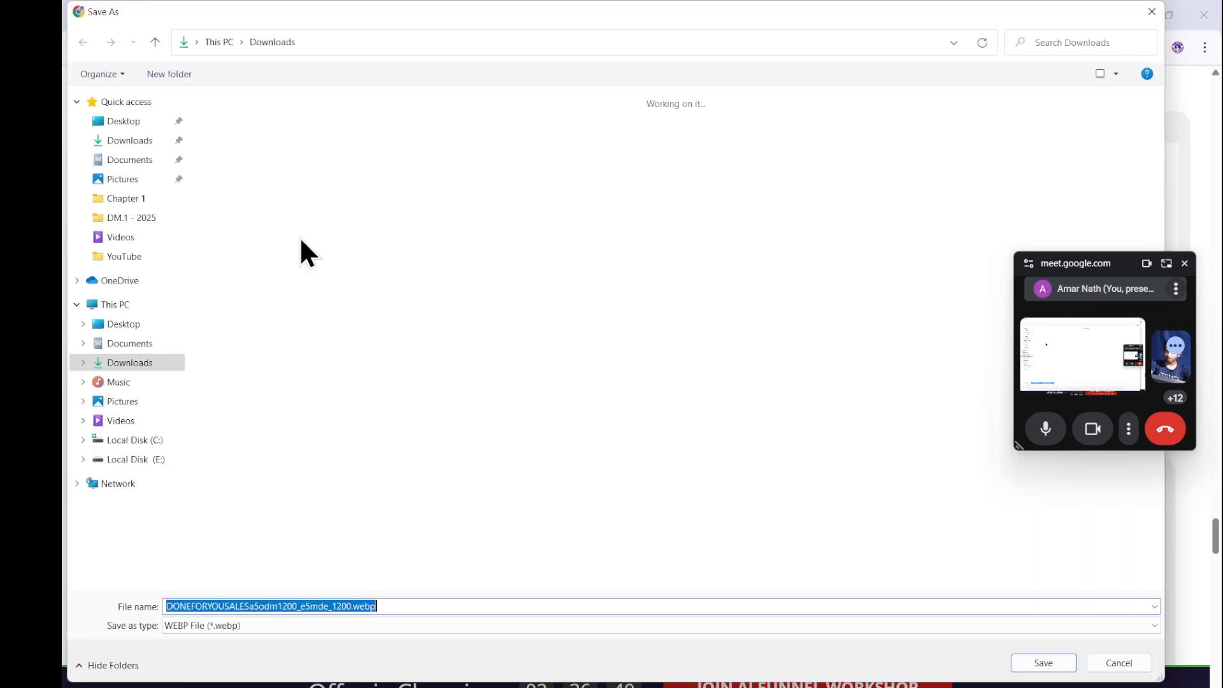
key("Return")
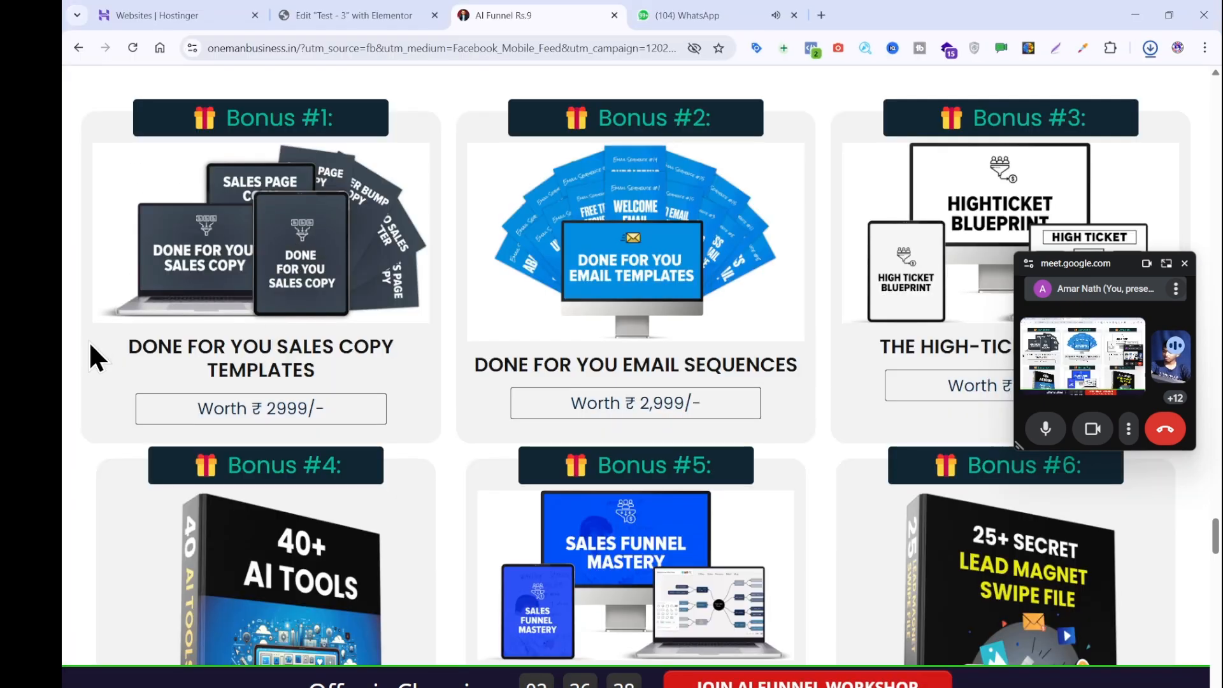
- Copy the title text "DONE FOR YOU SALES COPY TEMPLATES" from the reference page's Bonus #1 card
left_click_drag(93, 351, 130, 364)
key("ctrl+c")
left_click(353, 377)
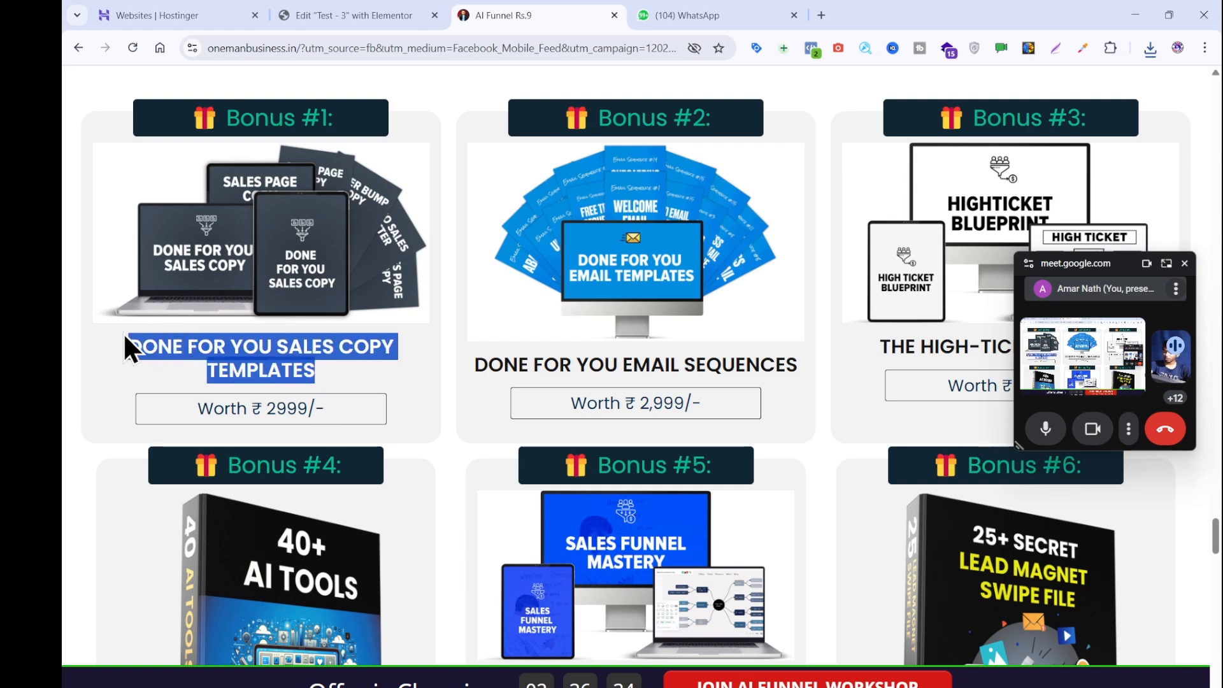
- Open Notepad, paste the copied title into a blank document, cut it again as plain text and minimize Notepad
key("super")
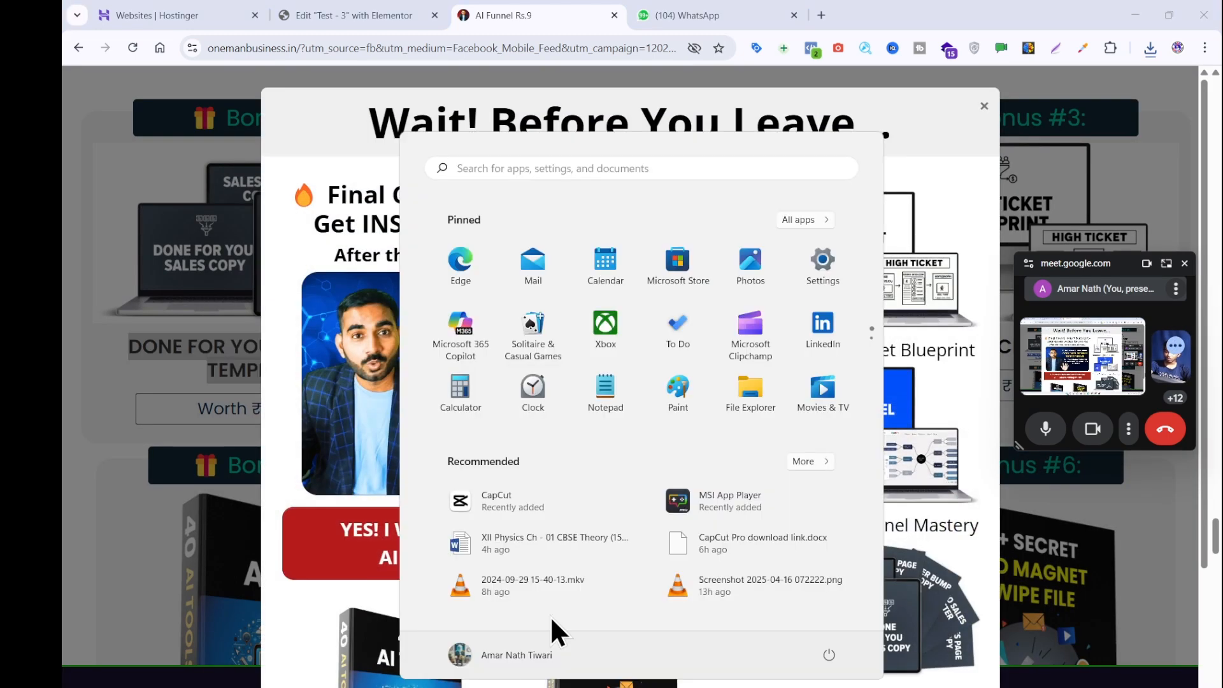
left_click(615, 395)
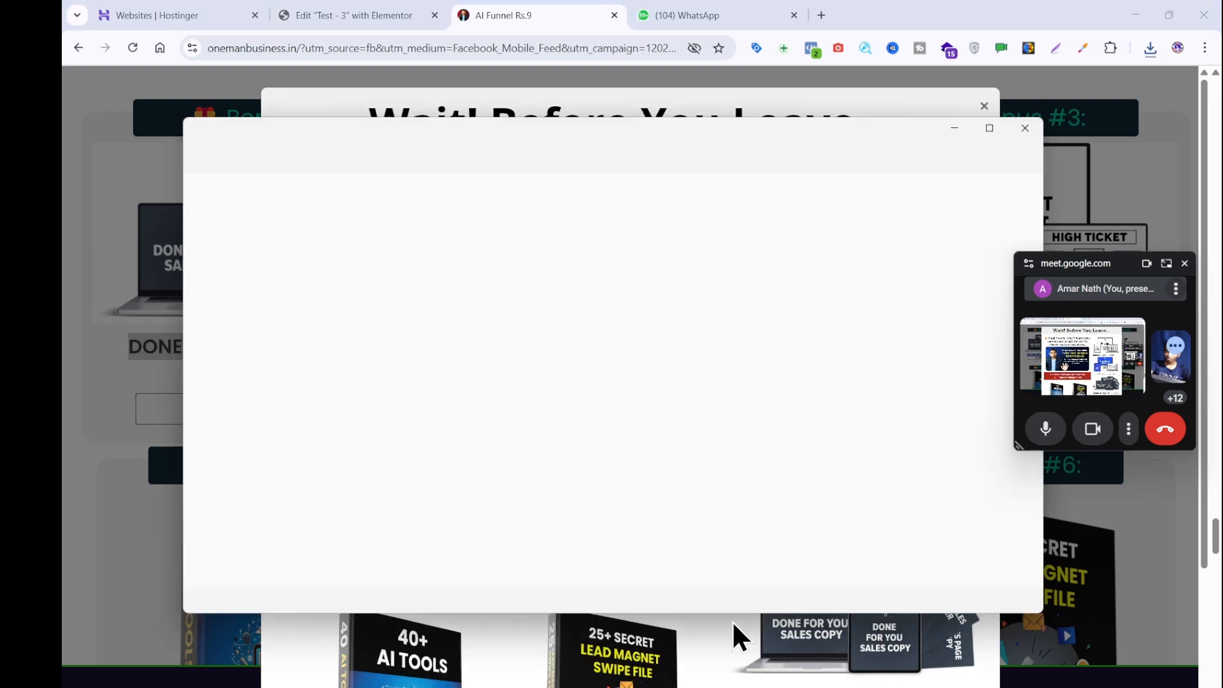
key("ctrl+v")
key("ctrl+a")
key("ctrl+x")
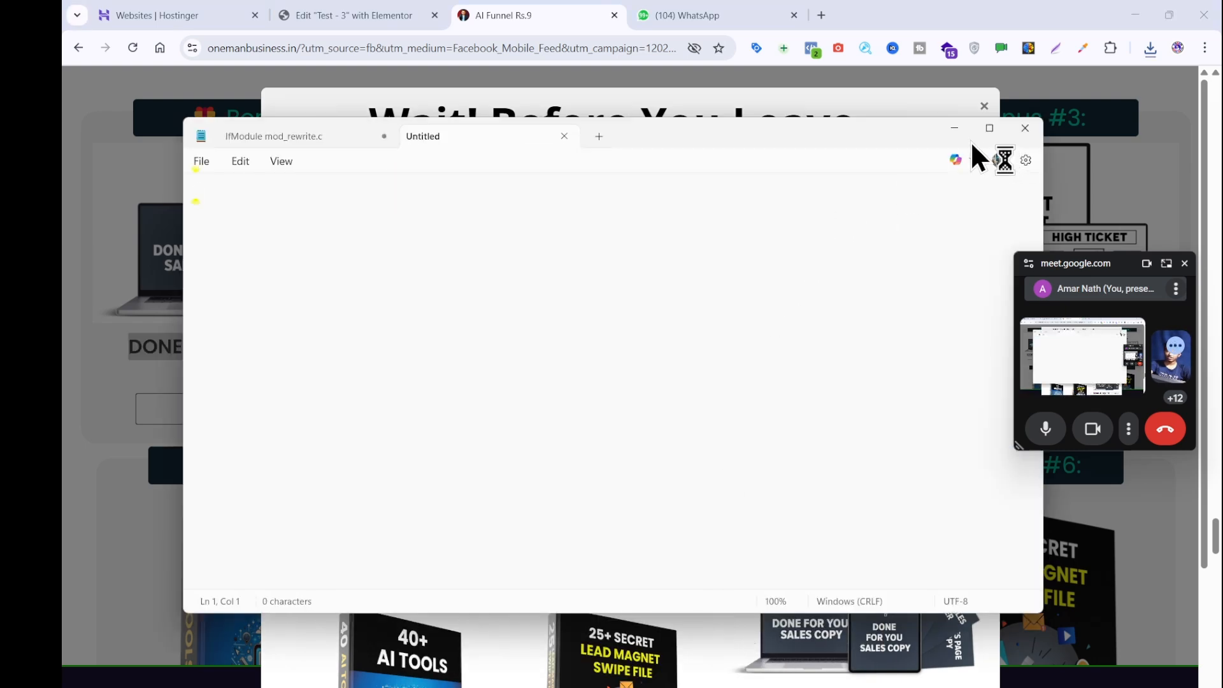
left_click(954, 128)
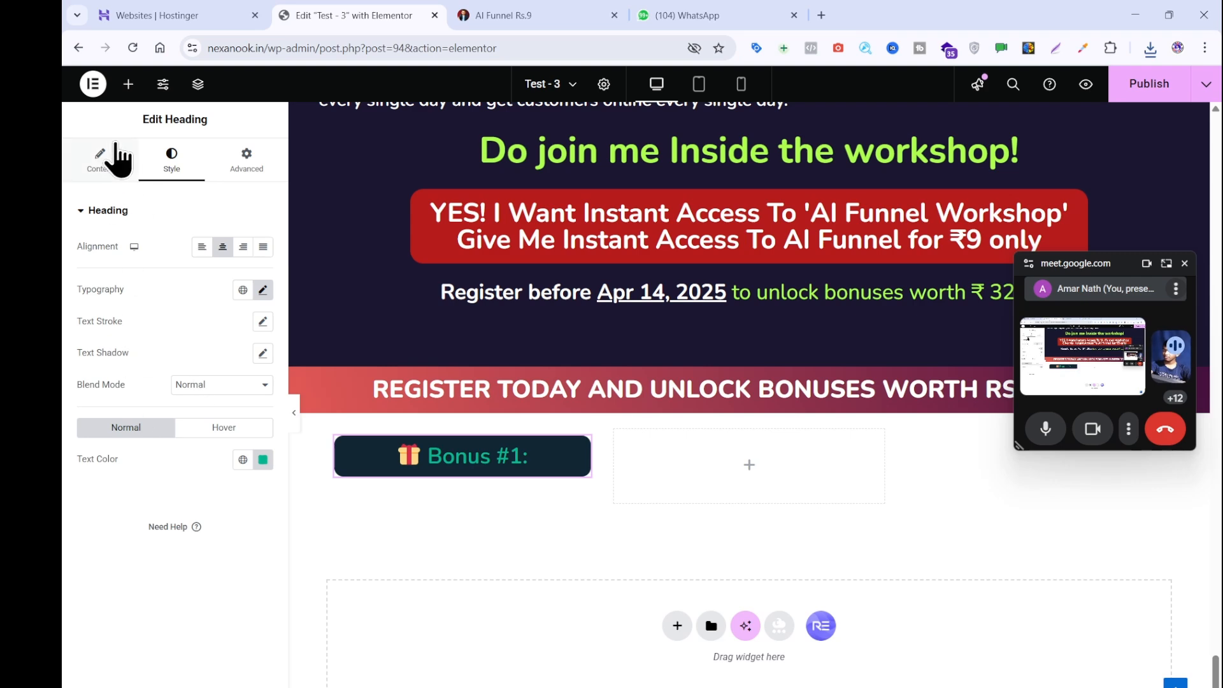
- Add an Image widget below the Bonus #1 heading and upload DONEFORYOUSALESa5odm1200_e5mde_1200.webp as its image
left_click(128, 83)
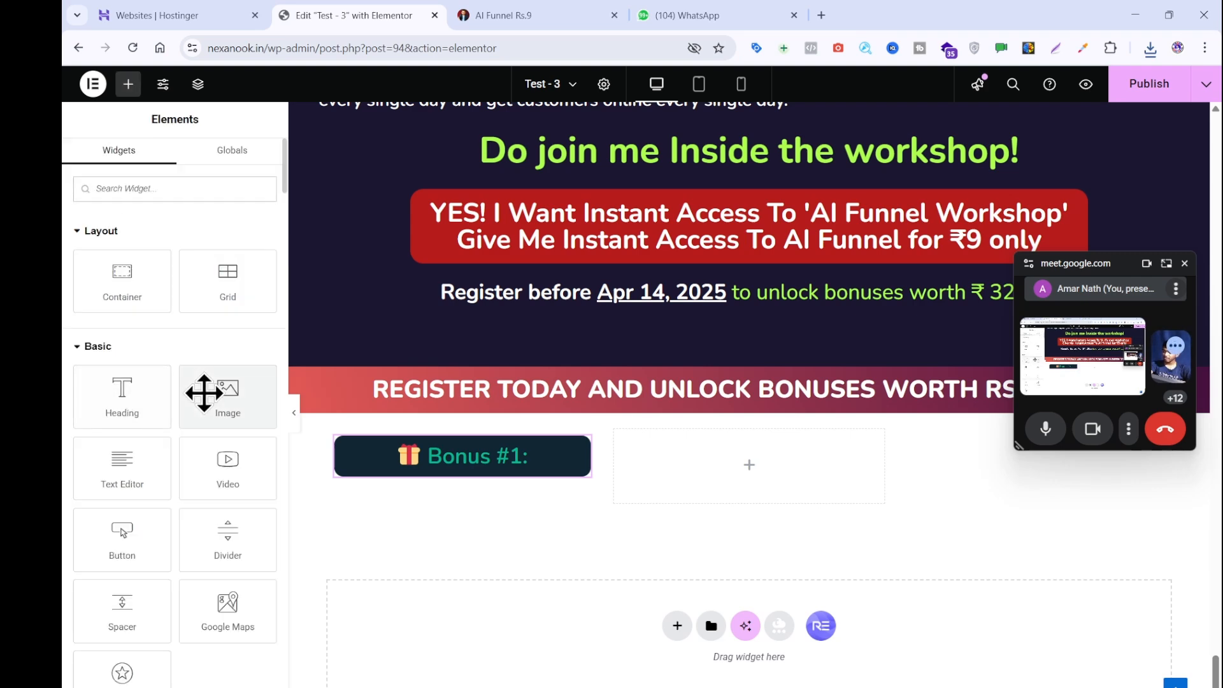
left_click_drag(205, 391, 427, 484)
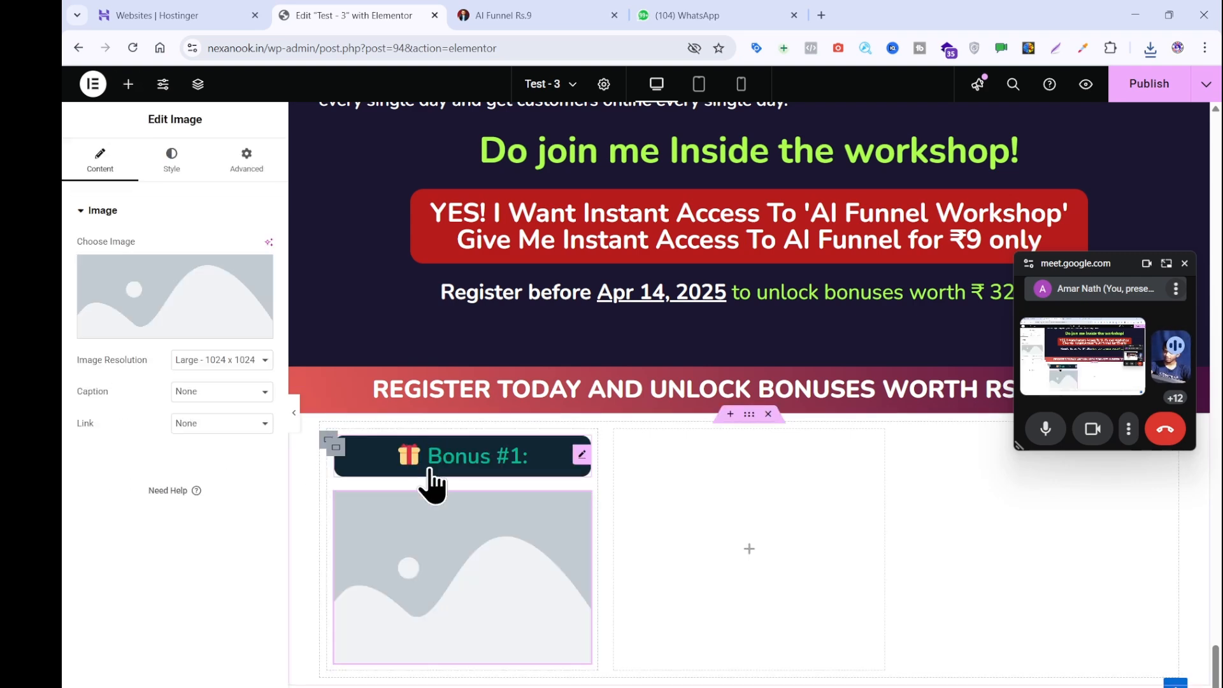
left_click(201, 312)
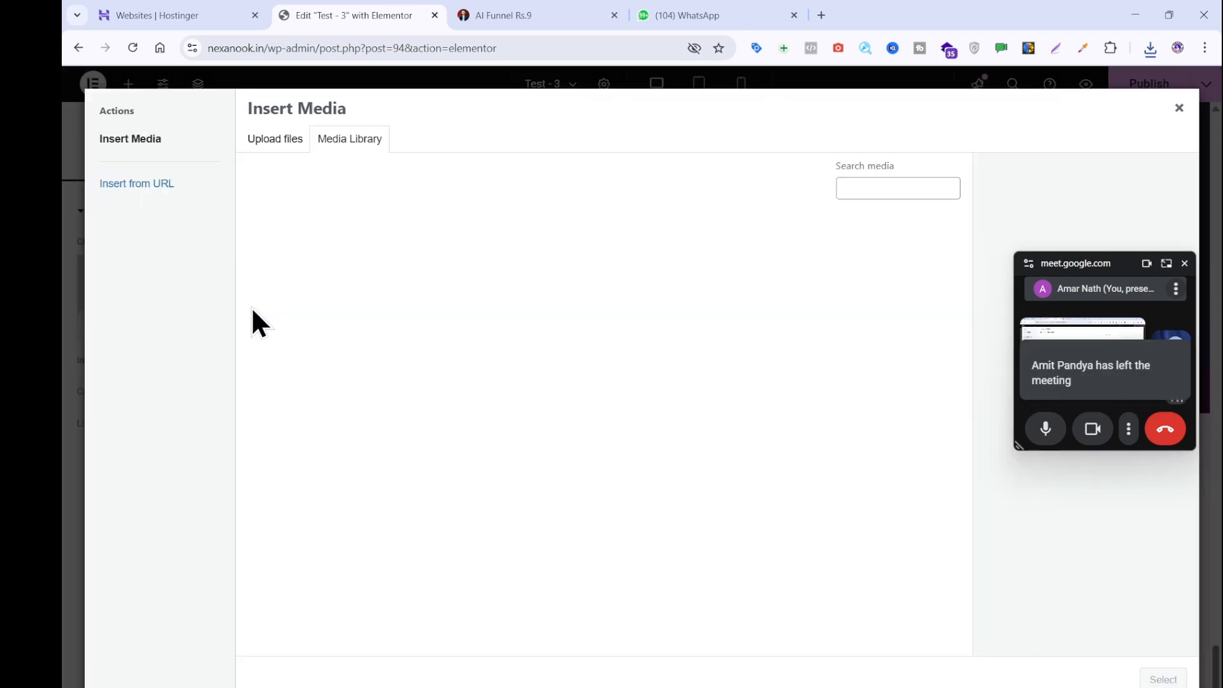
left_click(273, 142)
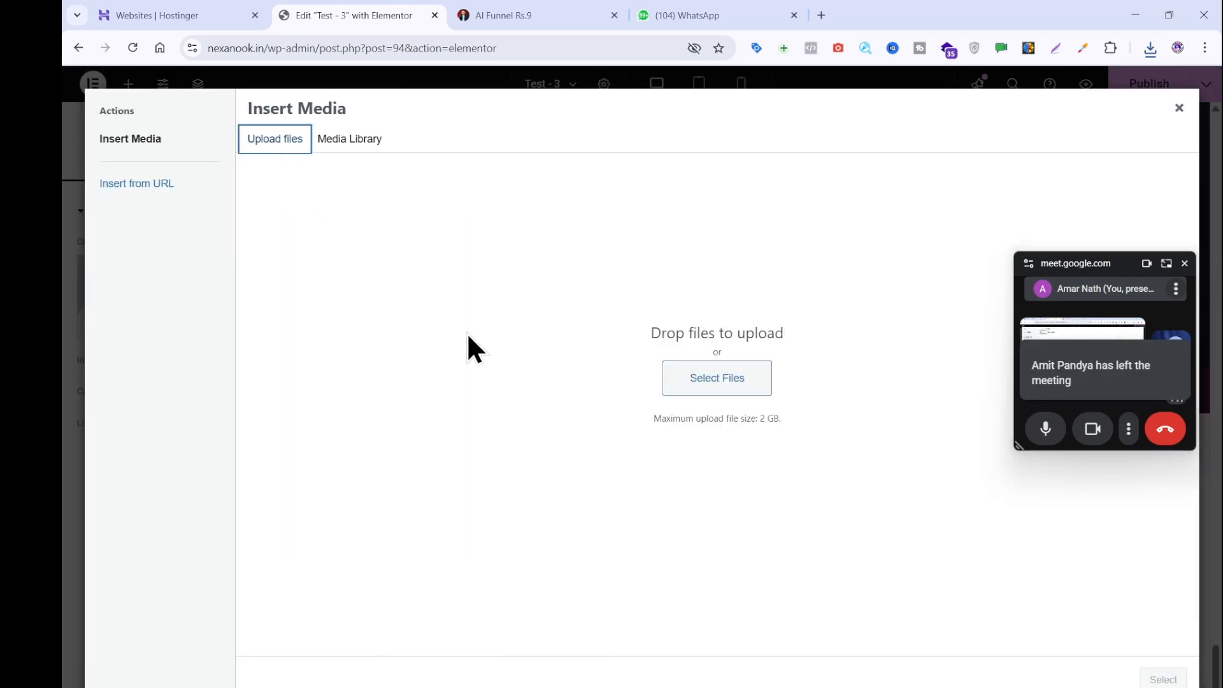
left_click(687, 385)
key("Escape")
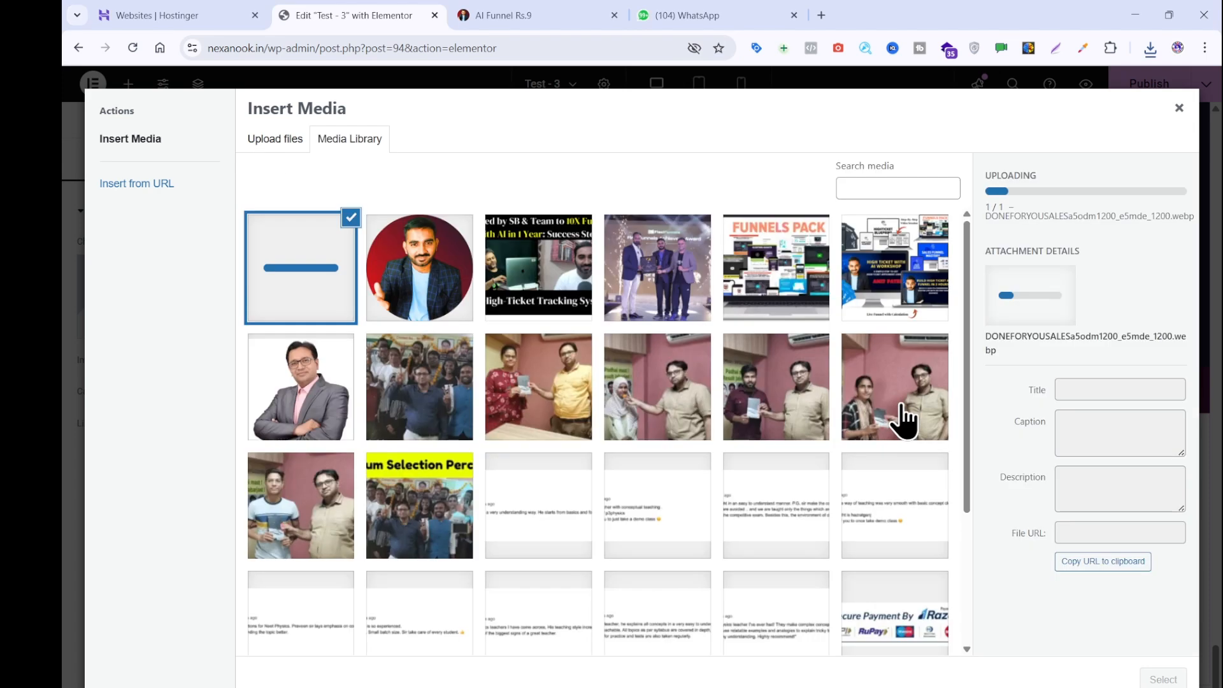
left_click(1163, 679)
scroll(636, 605, "down", 2)
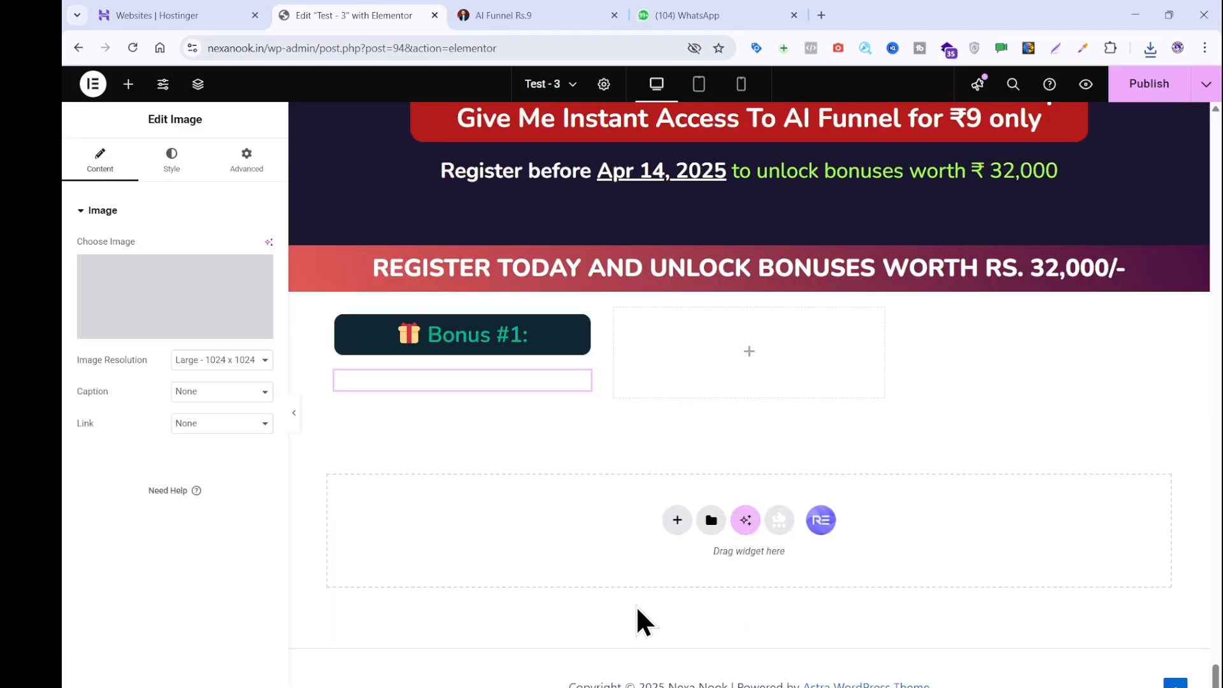
- Add a Heading widget below the Bonus #1 image and set its title to "DONE FOR YOU SALES COPY TEMPLATES"
left_click(128, 85)
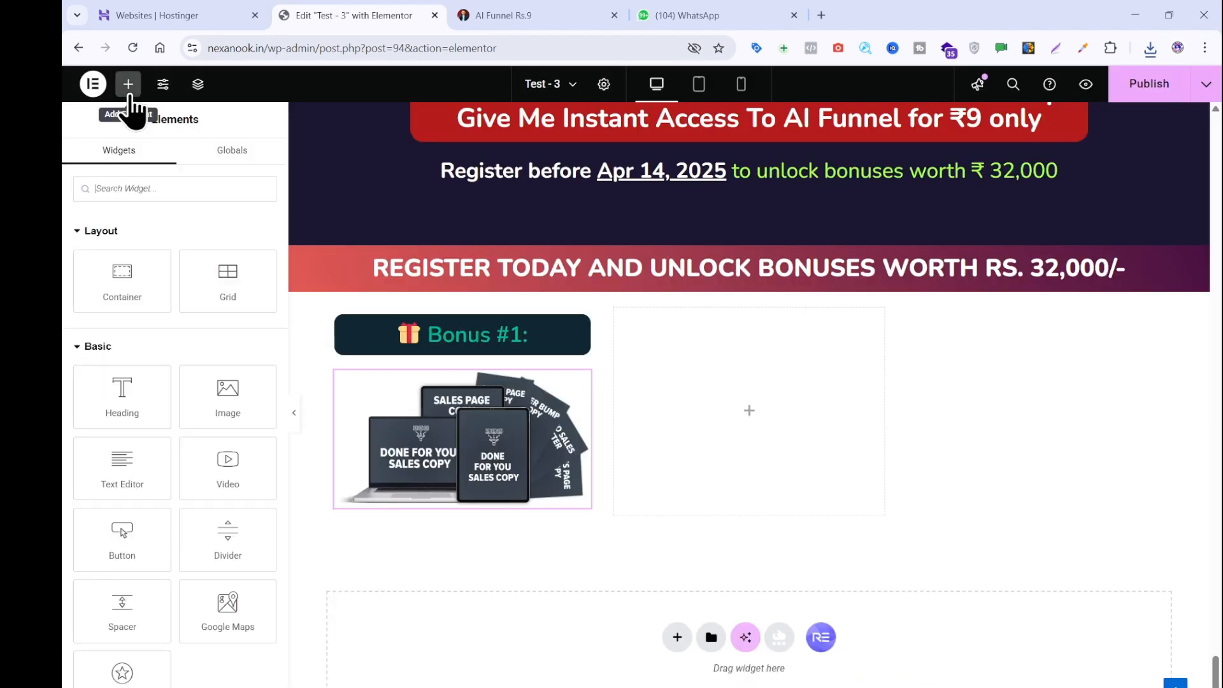
left_click_drag(194, 440, 444, 495)
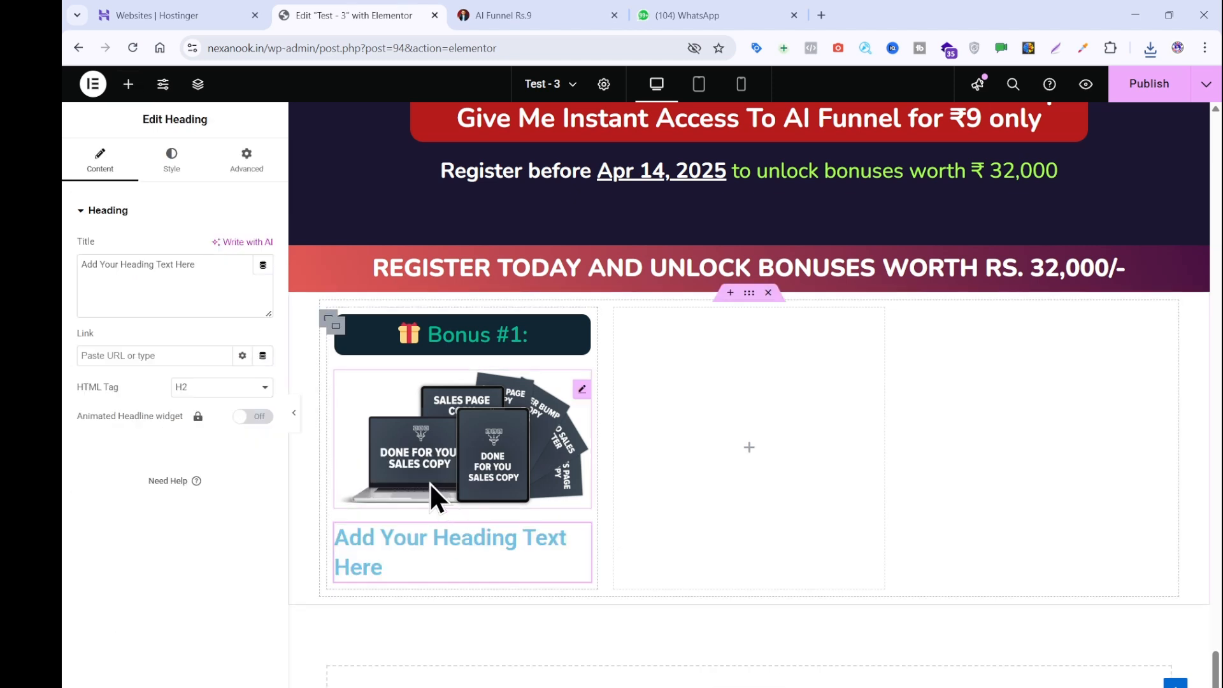
triple_click(157, 261)
key("ctrl+v")
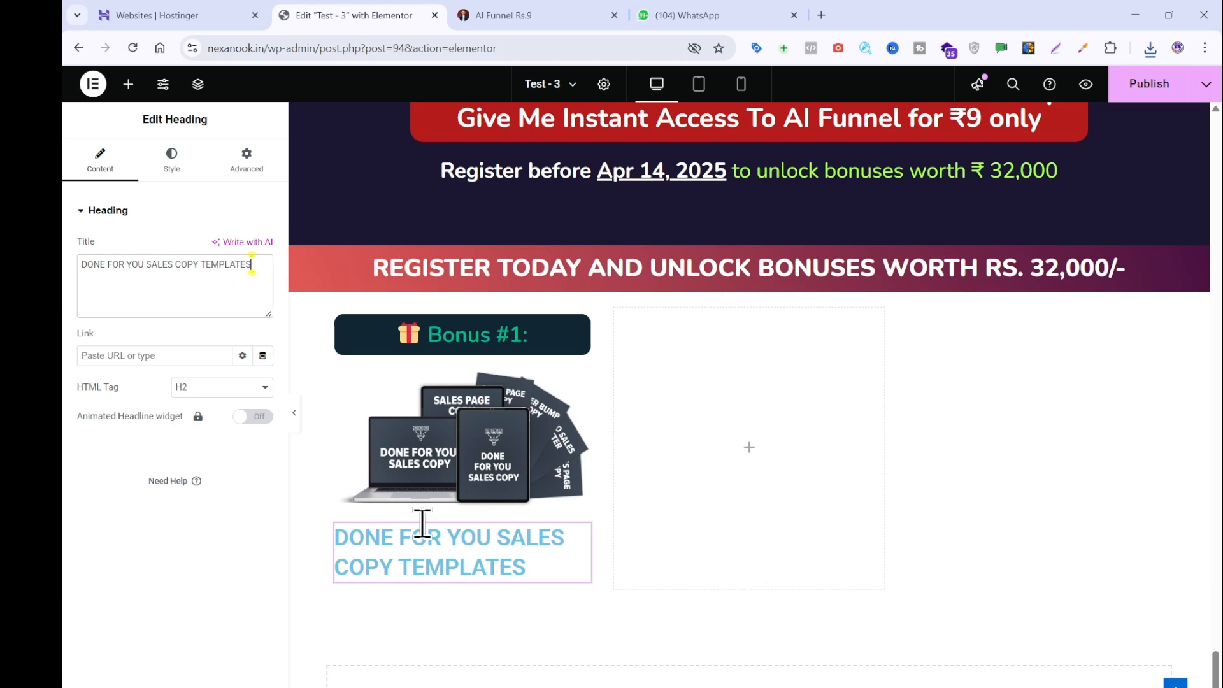
- Check the Bonus #1 card's title styling on the reference page and return to the Elementor editor
left_click(513, 13)
left_click(129, 365)
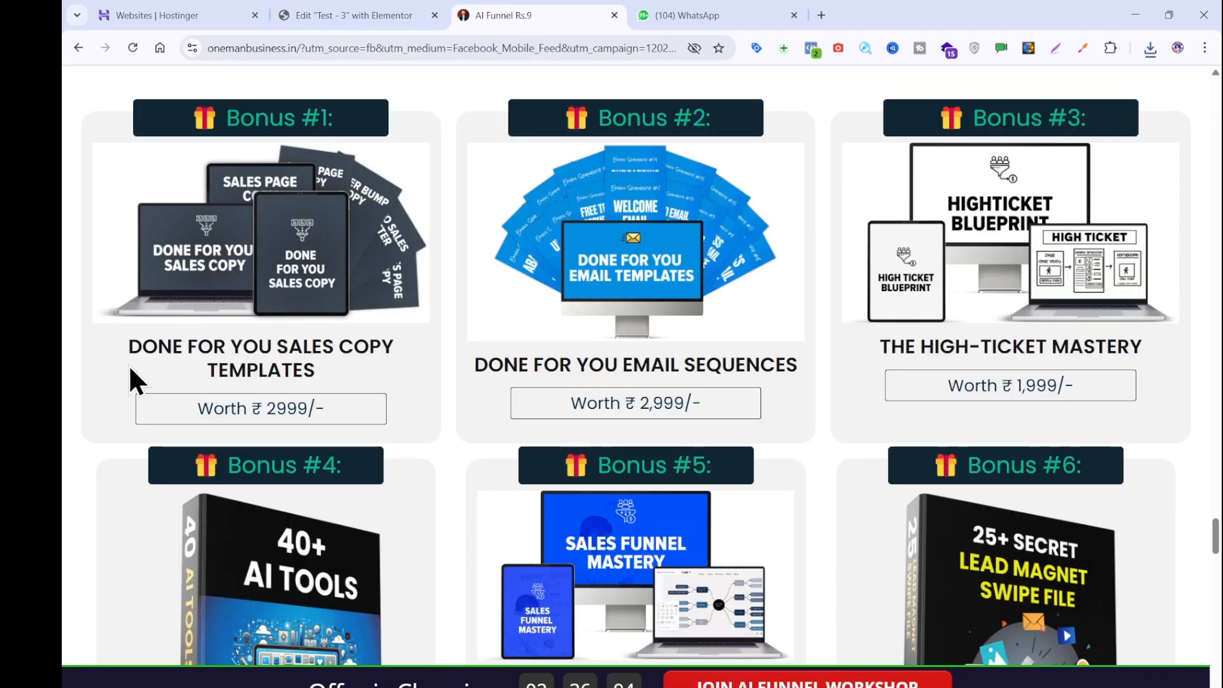
left_click(311, 11)
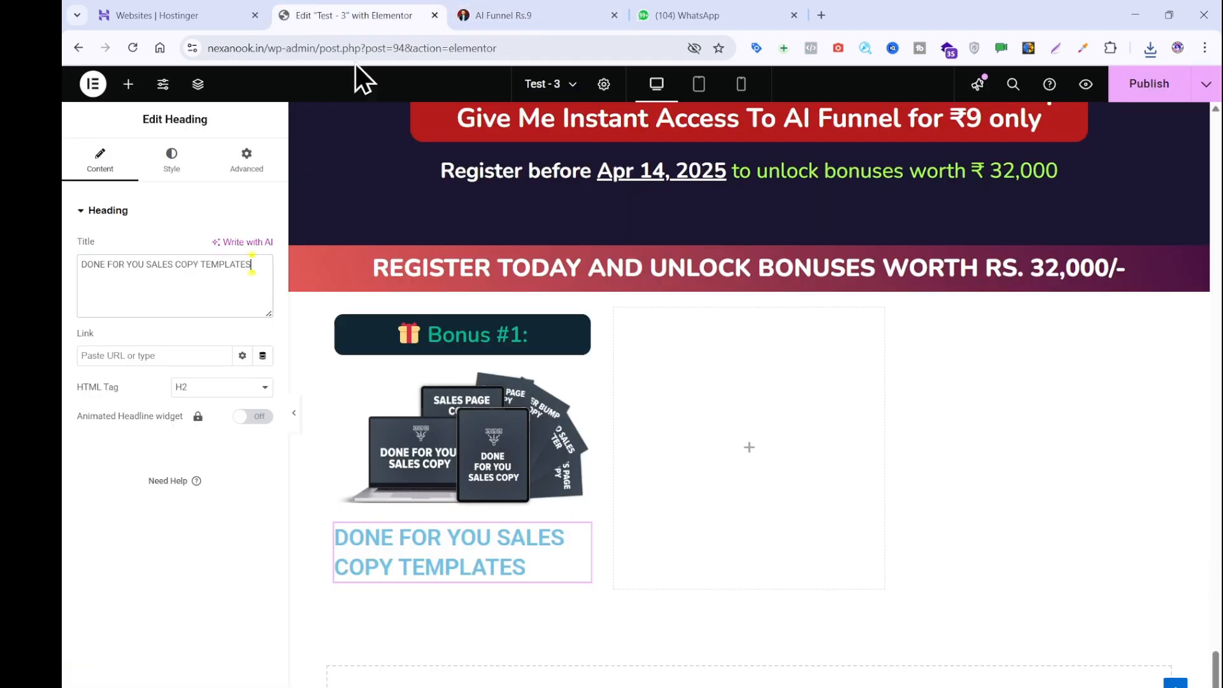
- Copy the style of the "Register before Apr 14, 2025" heading and paste it onto the Bonus #1 card's title
right_click(465, 334)
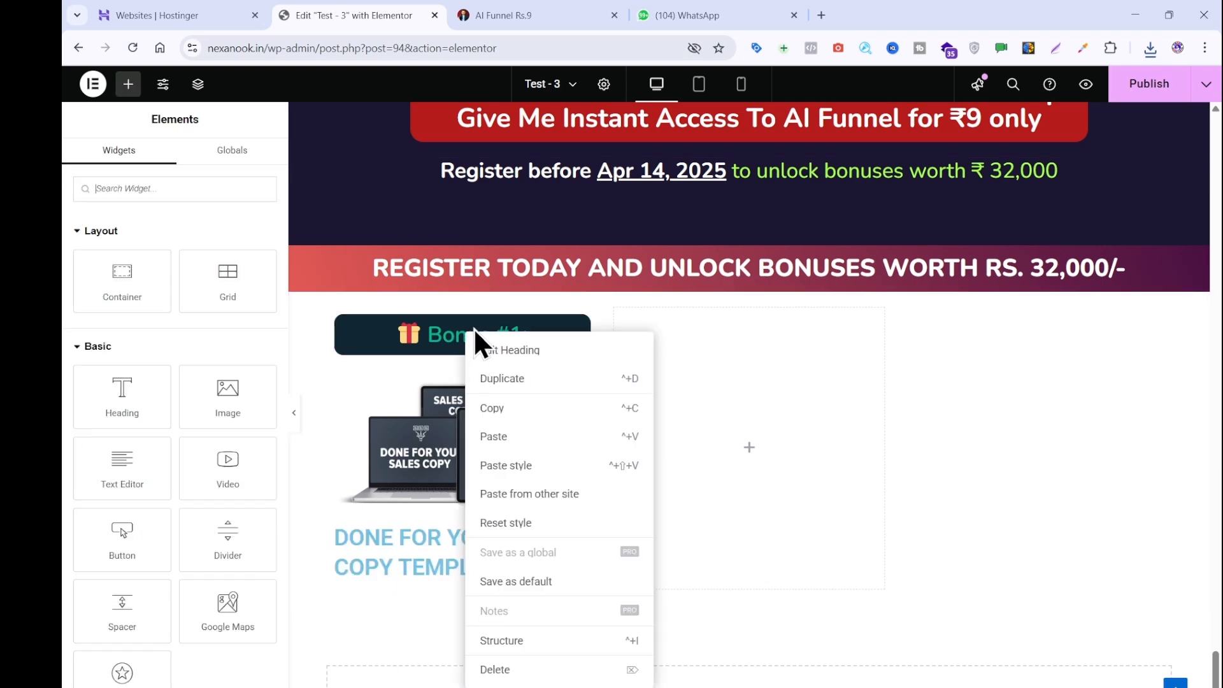
right_click(582, 176)
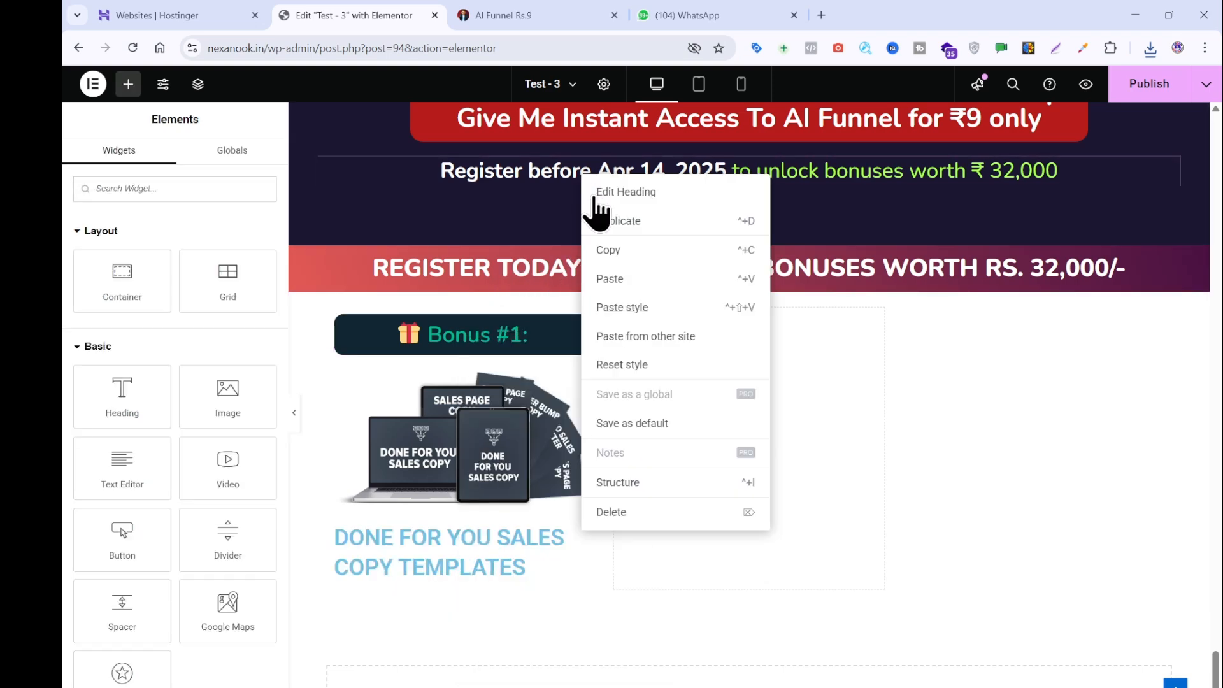
left_click(608, 252)
right_click(468, 550)
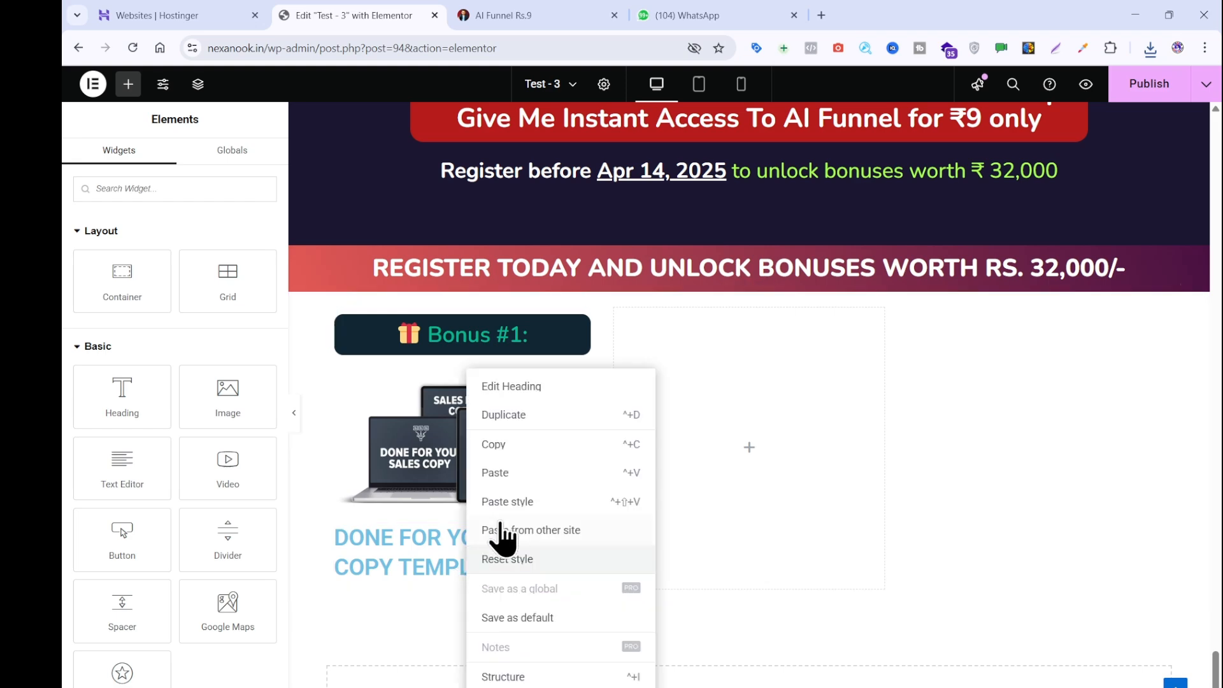
left_click(506, 500)
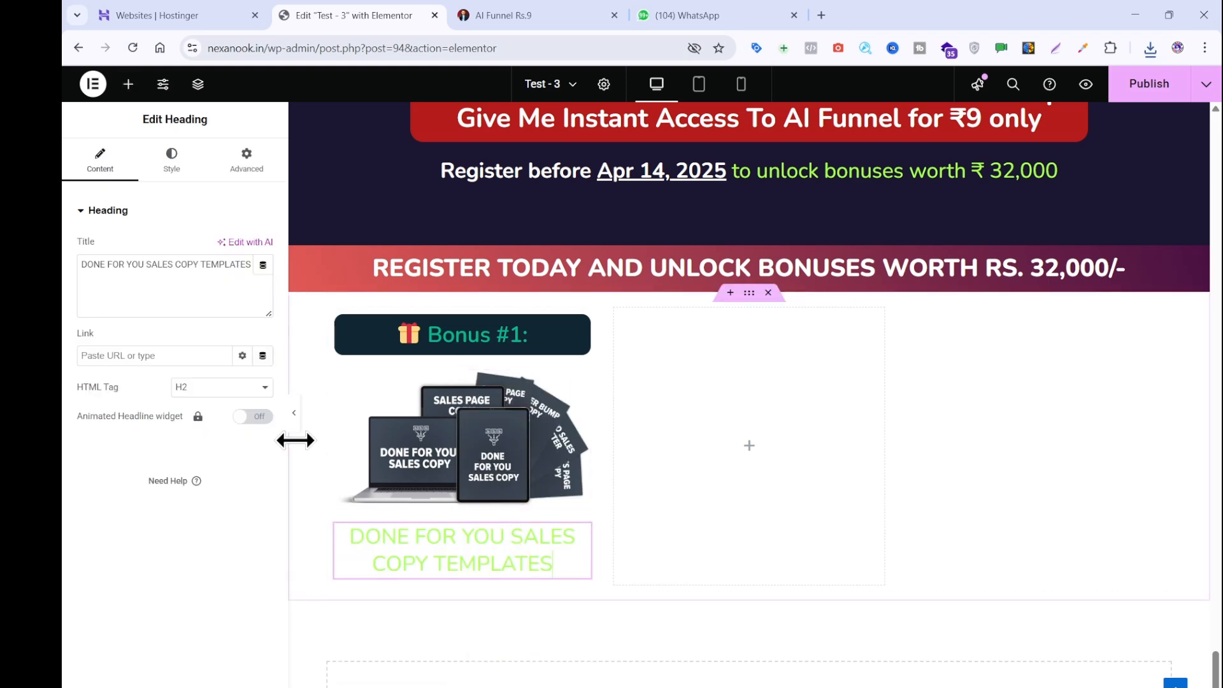
- Try to set the Bonus #1 title's text color to black and compare it with the reference page
left_click(172, 163)
left_click(263, 459)
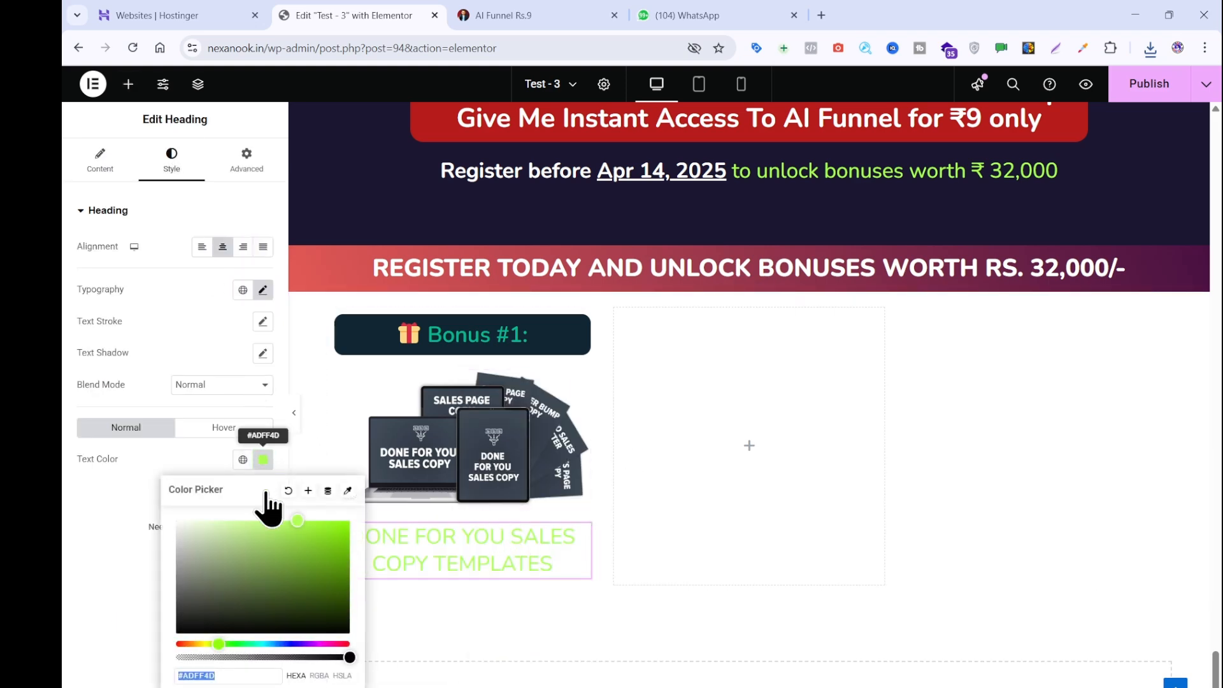
left_click(264, 588)
left_click_drag(263, 587, 369, 684)
left_click(387, 656)
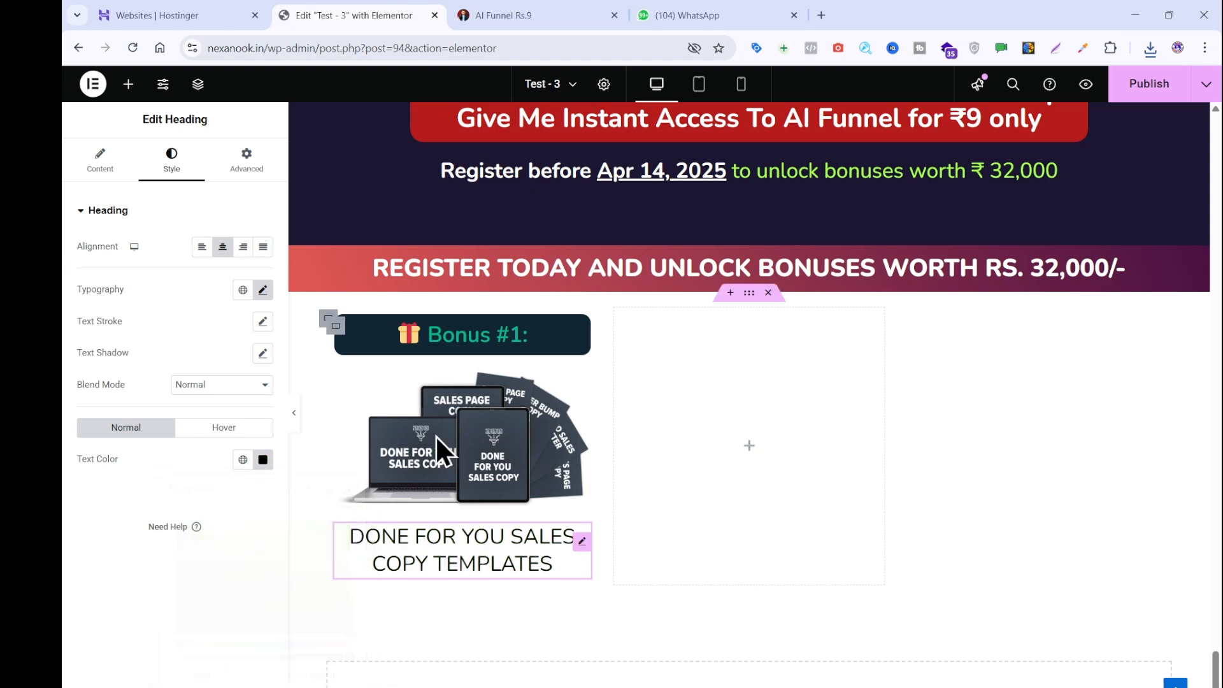
left_click(483, 5)
left_click(334, 16)
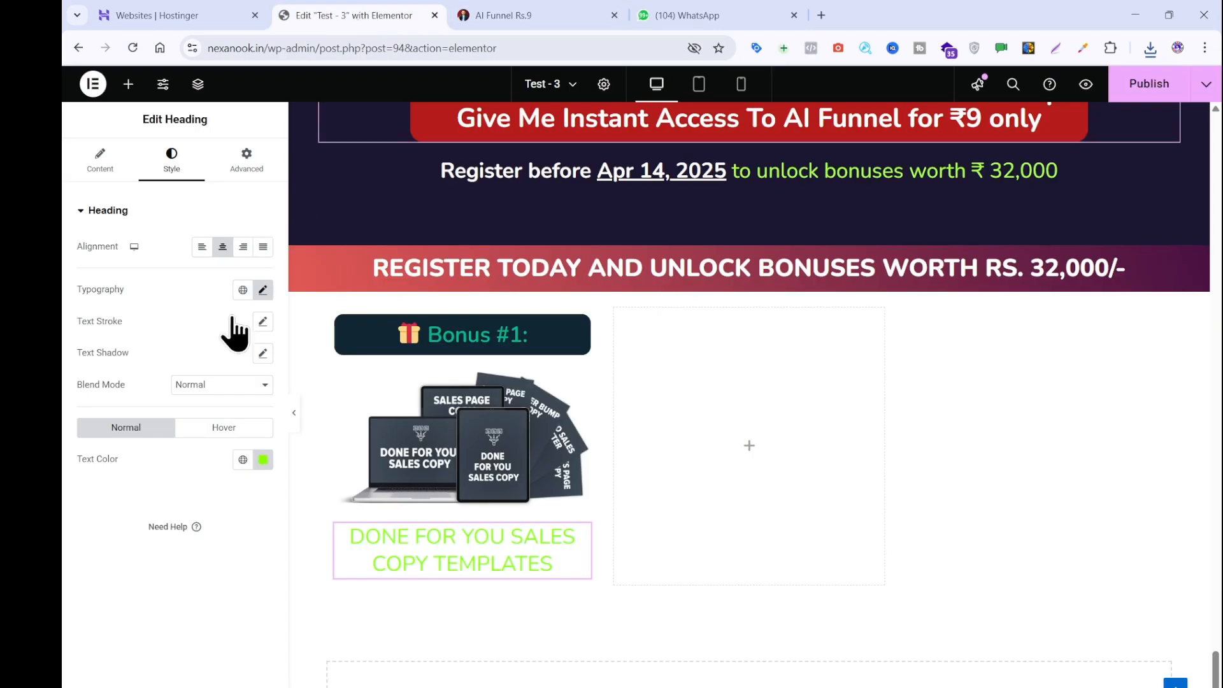
- Set the Bonus #1 title's font weight to 700 (Bold) and its text color to black
left_click(262, 290)
left_click(224, 441)
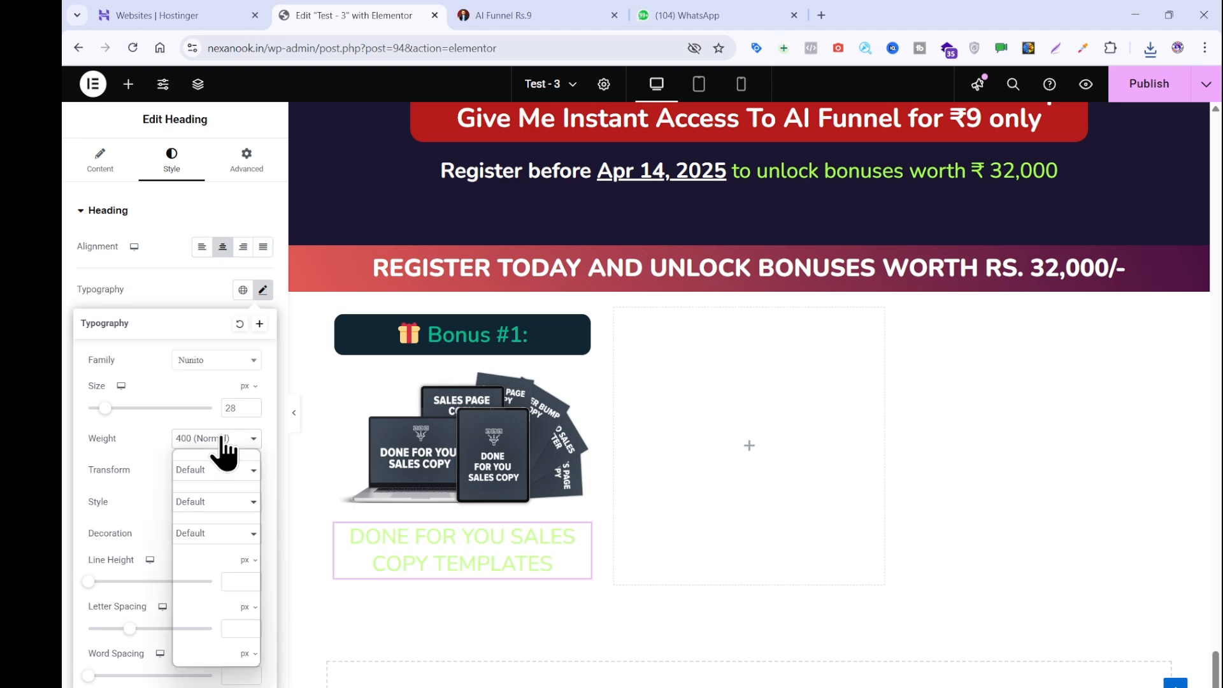
left_click(223, 563)
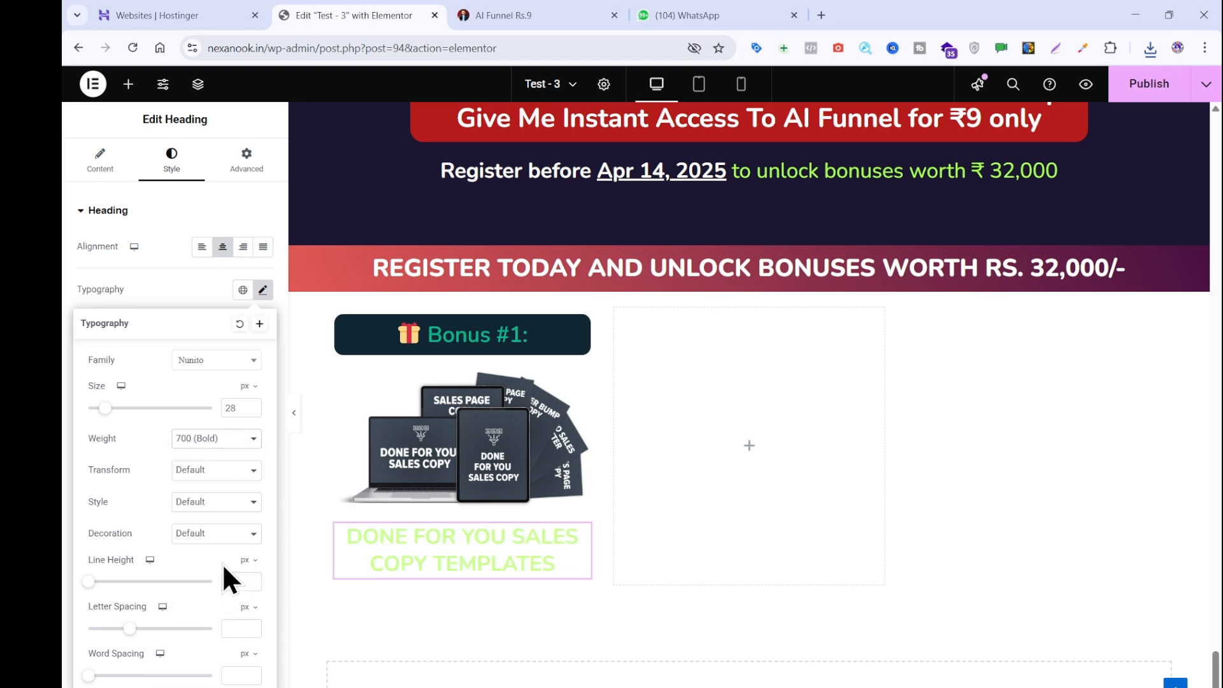
left_click(432, 562)
left_click(263, 468)
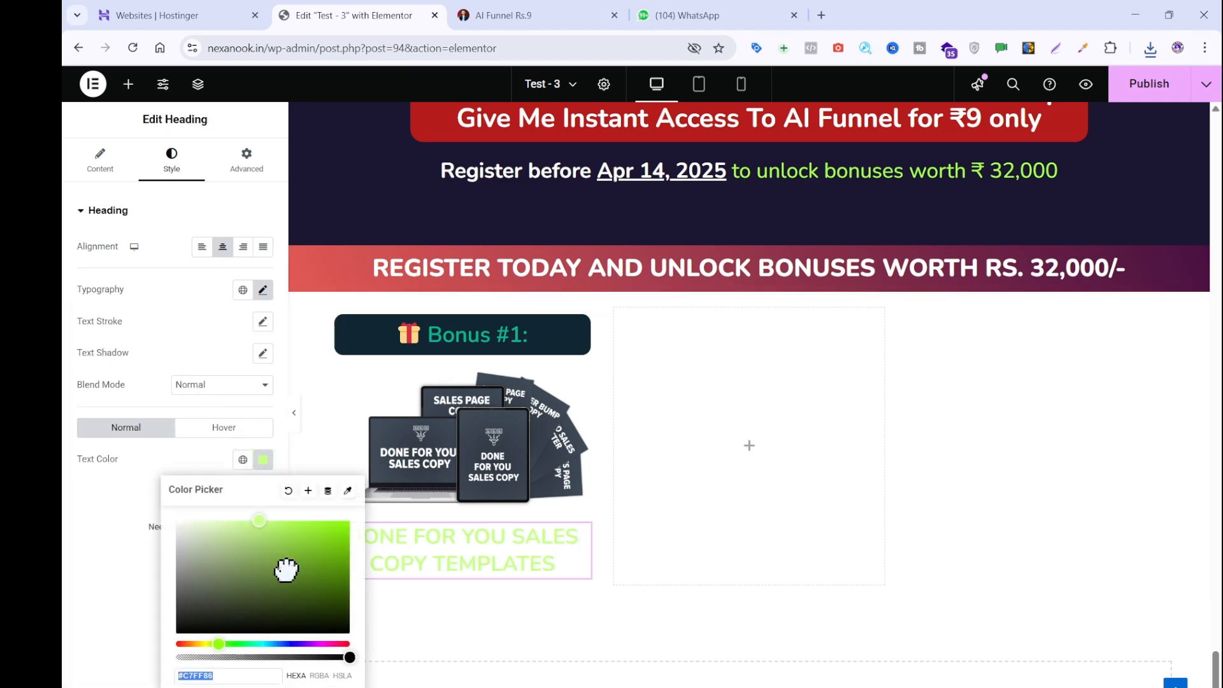
left_click_drag(284, 568, 343, 637)
left_click(62, 602)
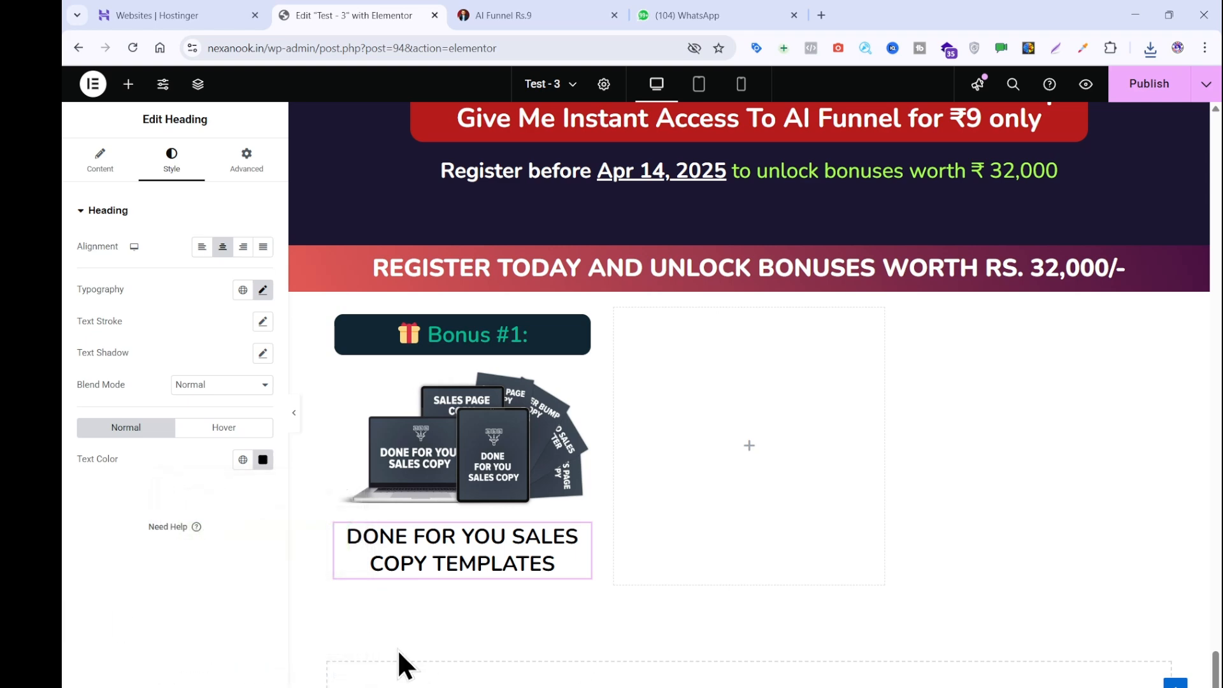
- Compare the Bonus #1 title with the reference page and reduce its font size until COPY fits on the first line
left_click(486, 2)
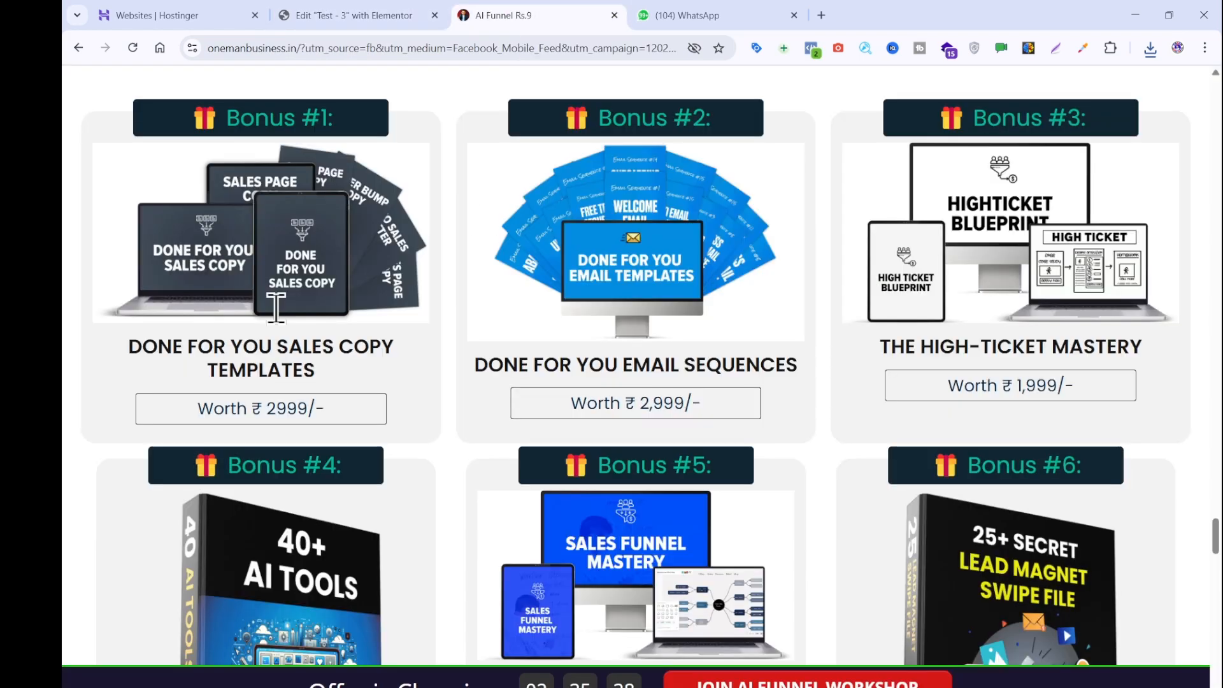
left_click(296, 2)
left_click(262, 290)
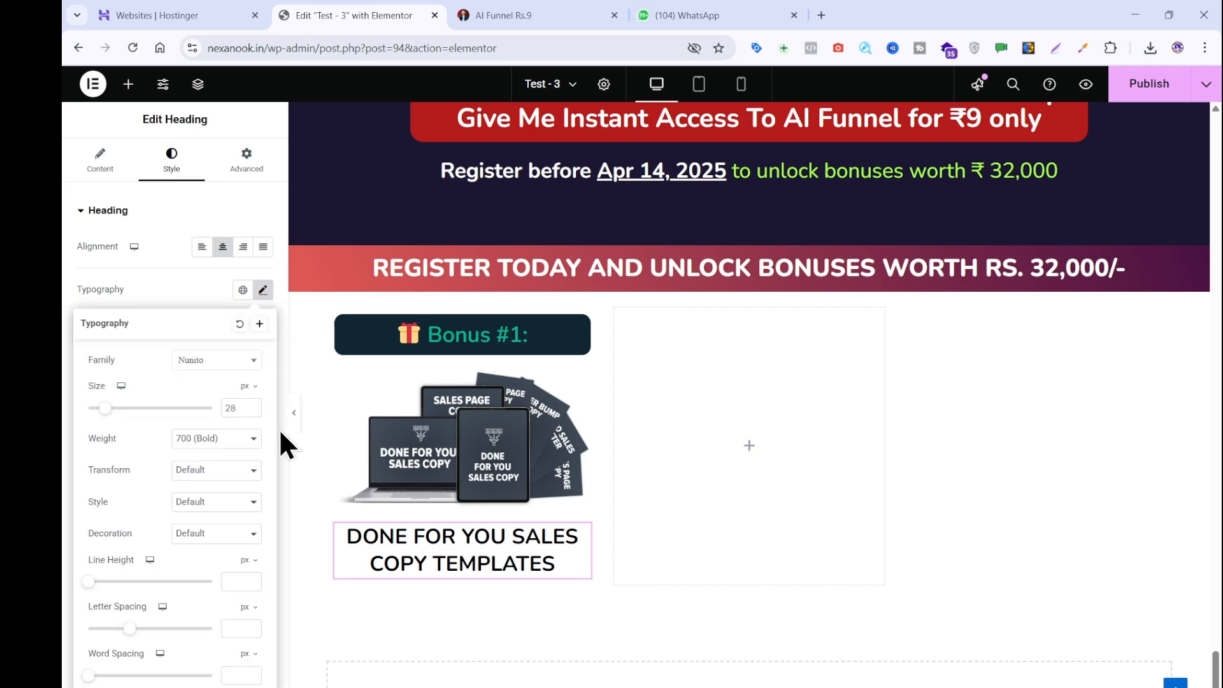
left_click(252, 411)
left_click(252, 410)
left_click(251, 411)
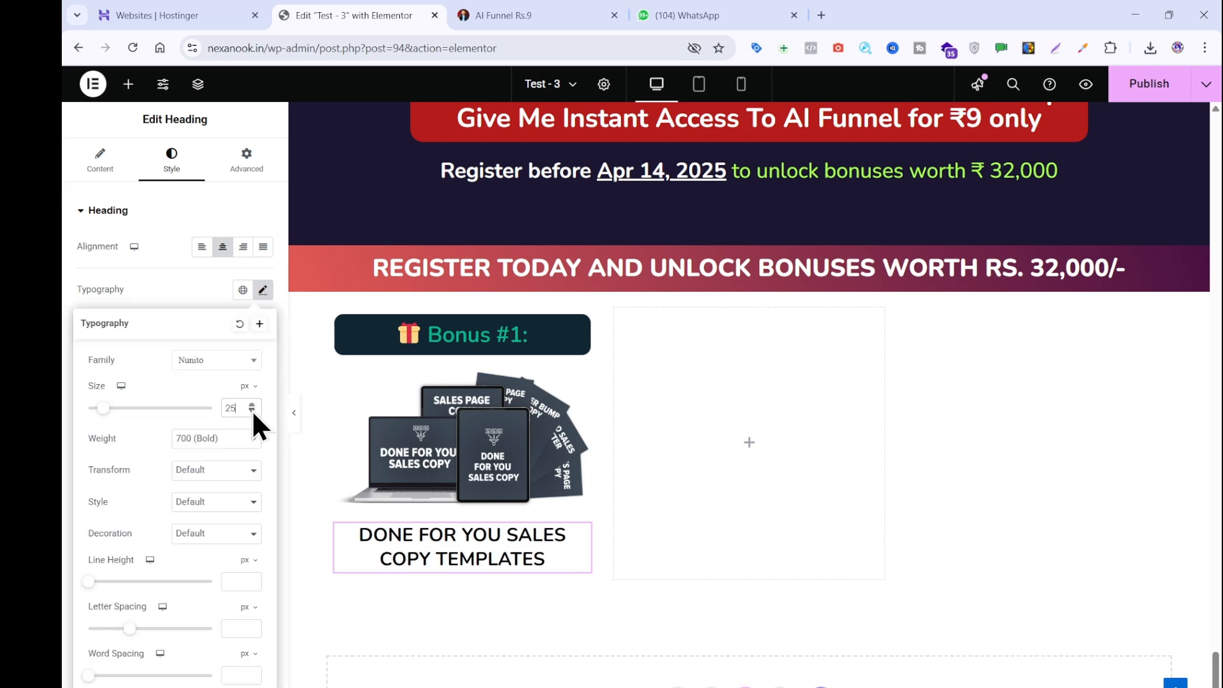
left_click(252, 410)
- Copy the "Worth ₹ 2999/-" label text from the Bonus #1 card on the reference page
left_click(503, 15)
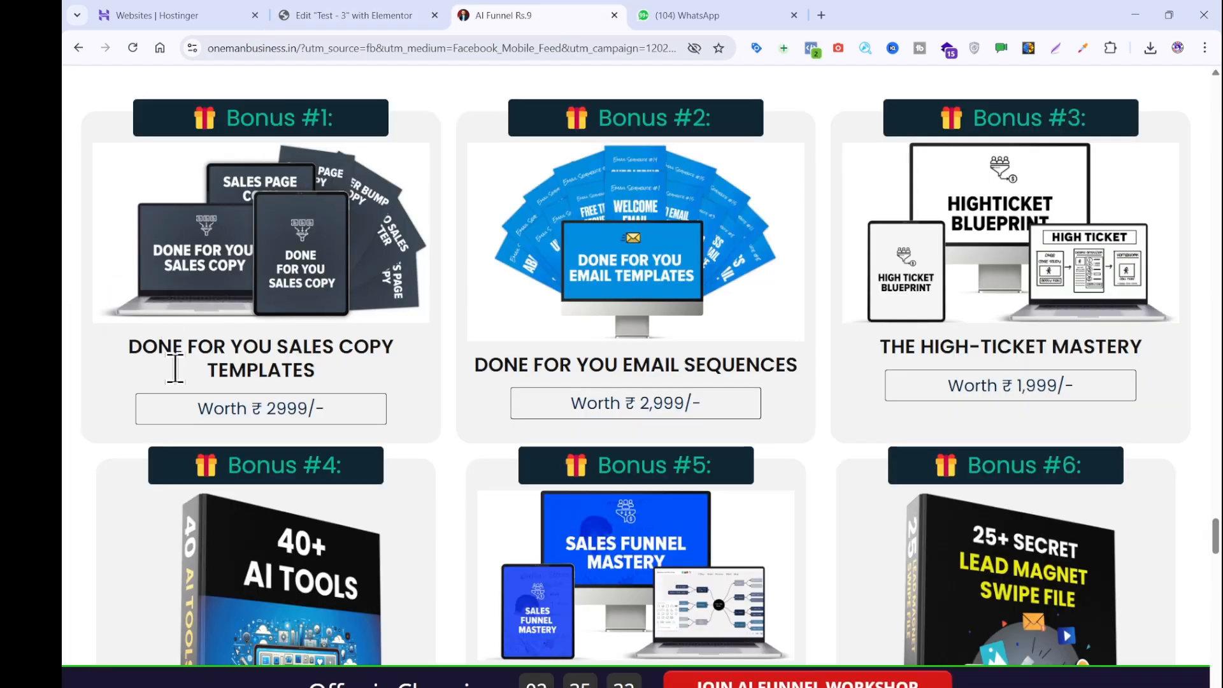
left_click_drag(191, 414, 406, 414)
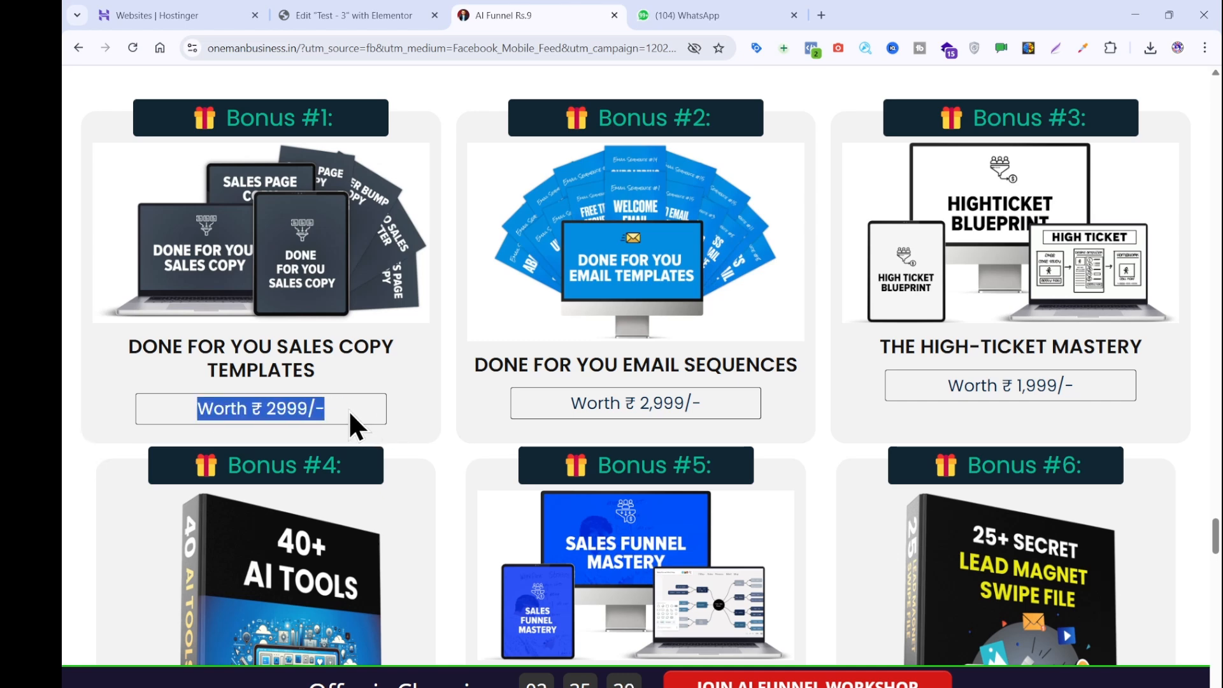
left_click(371, 406)
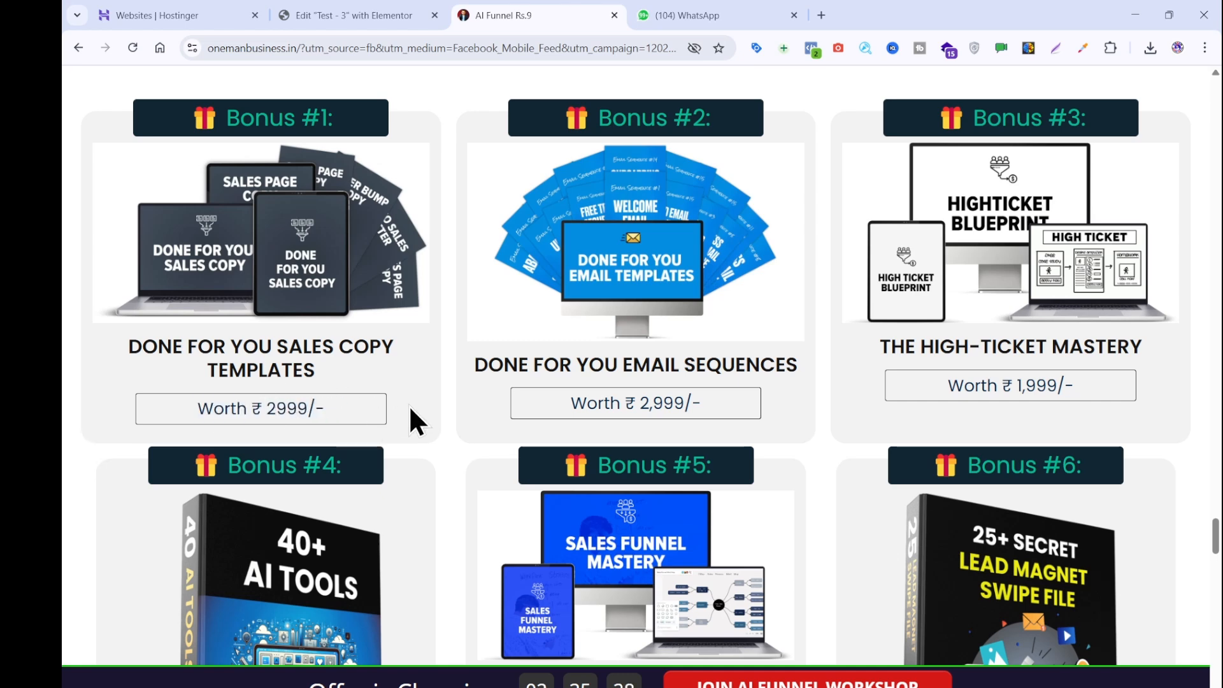
mouse_move(411, 410)
left_mouse_down()
mouse_move(196, 415)
mouse_move(386, 408)
left_mouse_up()
left_click(351, 374)
left_click(386, 408)
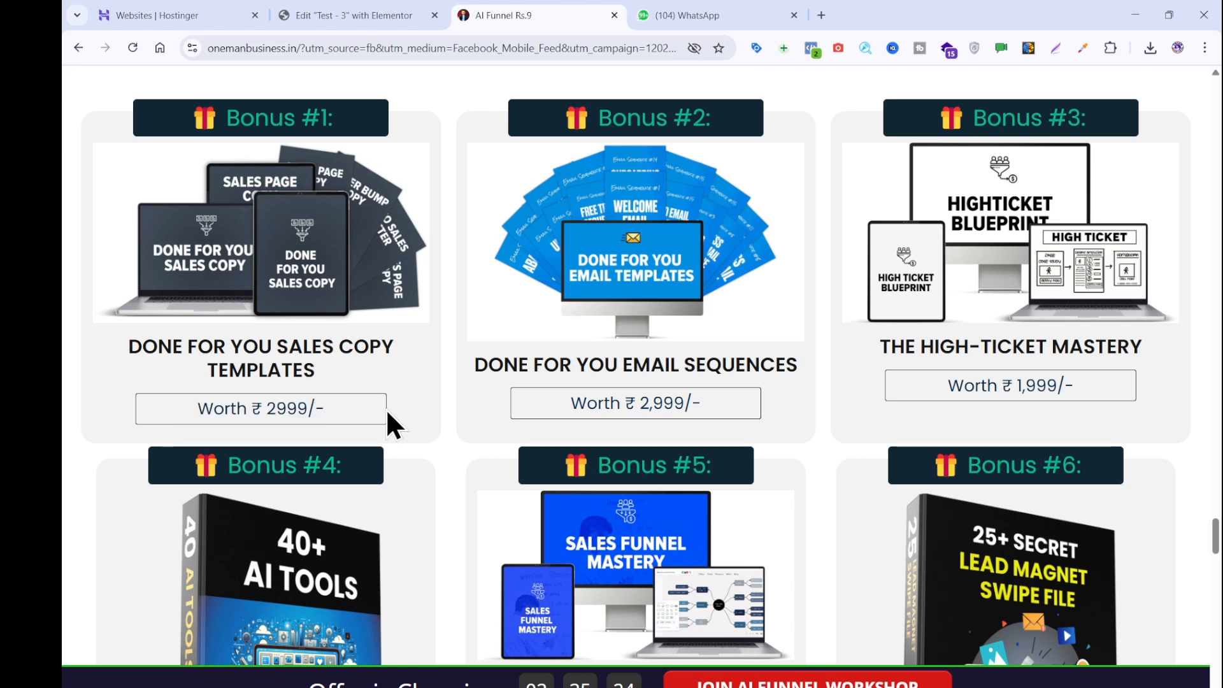
left_click_drag(373, 408, 198, 400)
key("ctrl+c")
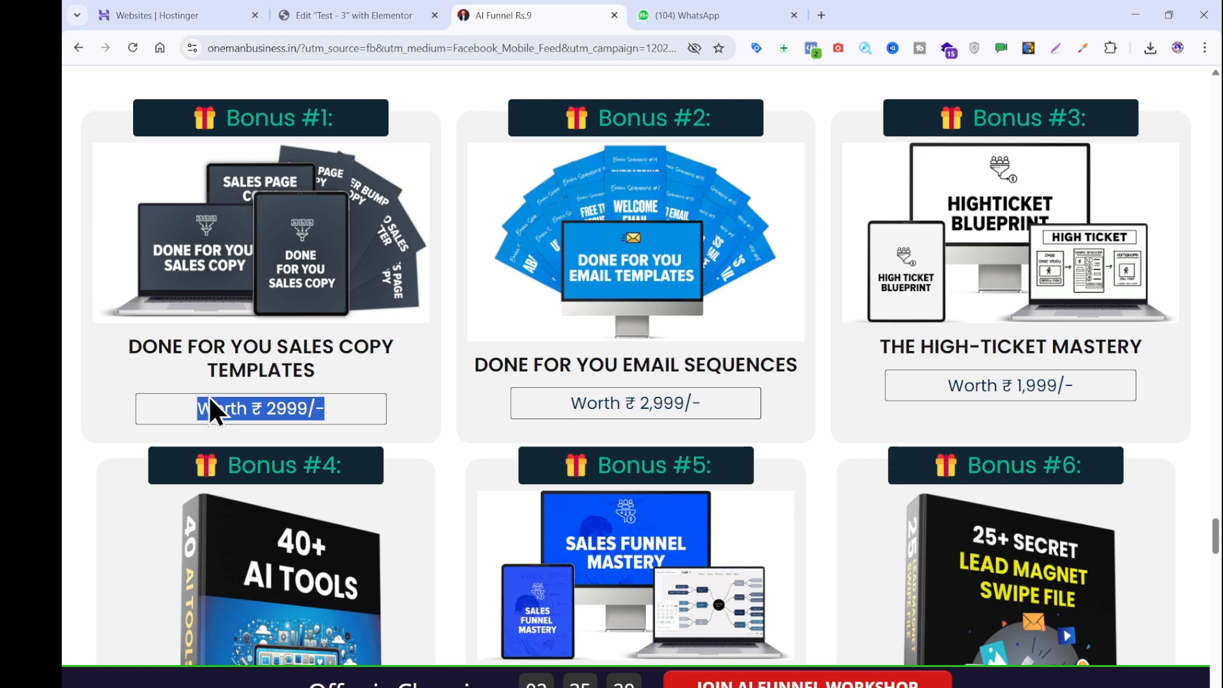
- Switch to Notepad, paste the copied label, cut it again as plain text and return to the Elementor editor
key("alt+Tab")
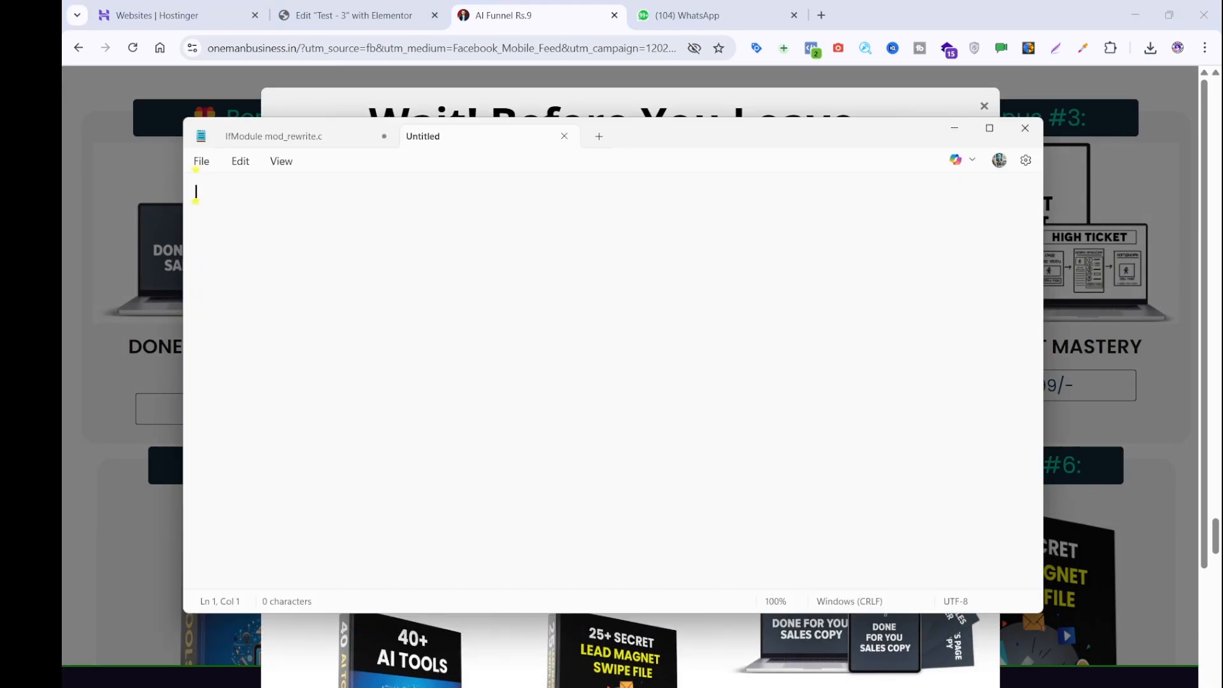
key("ctrl+v")
key("ctrl+a")
key("ctrl+x")
left_click(374, 14)
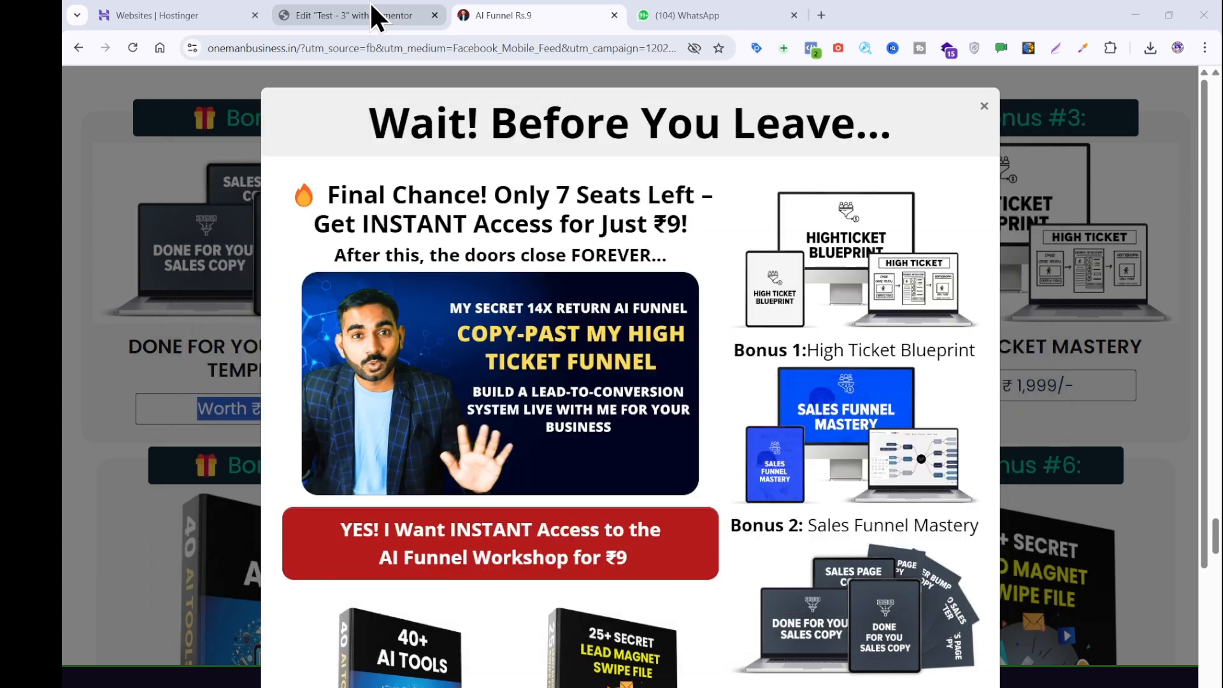
- Add a Button widget below the Bonus #1 title and center it in the card
left_click(148, 275)
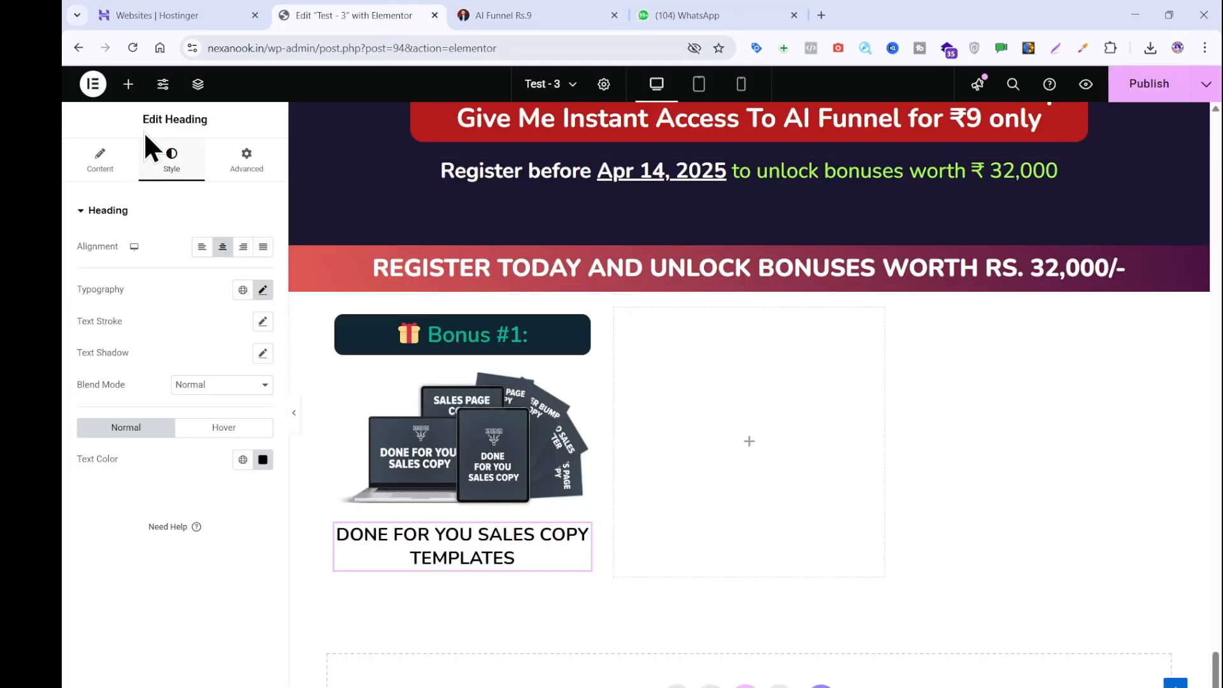
left_click(128, 86)
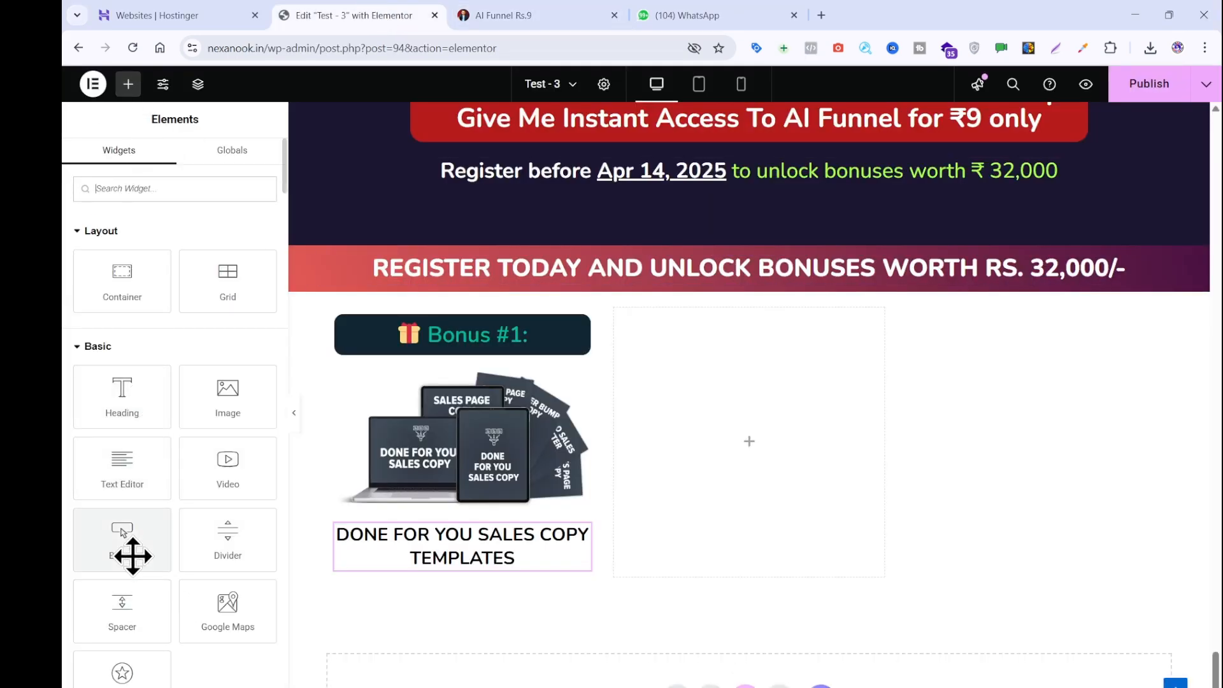
left_click_drag(131, 555, 491, 560)
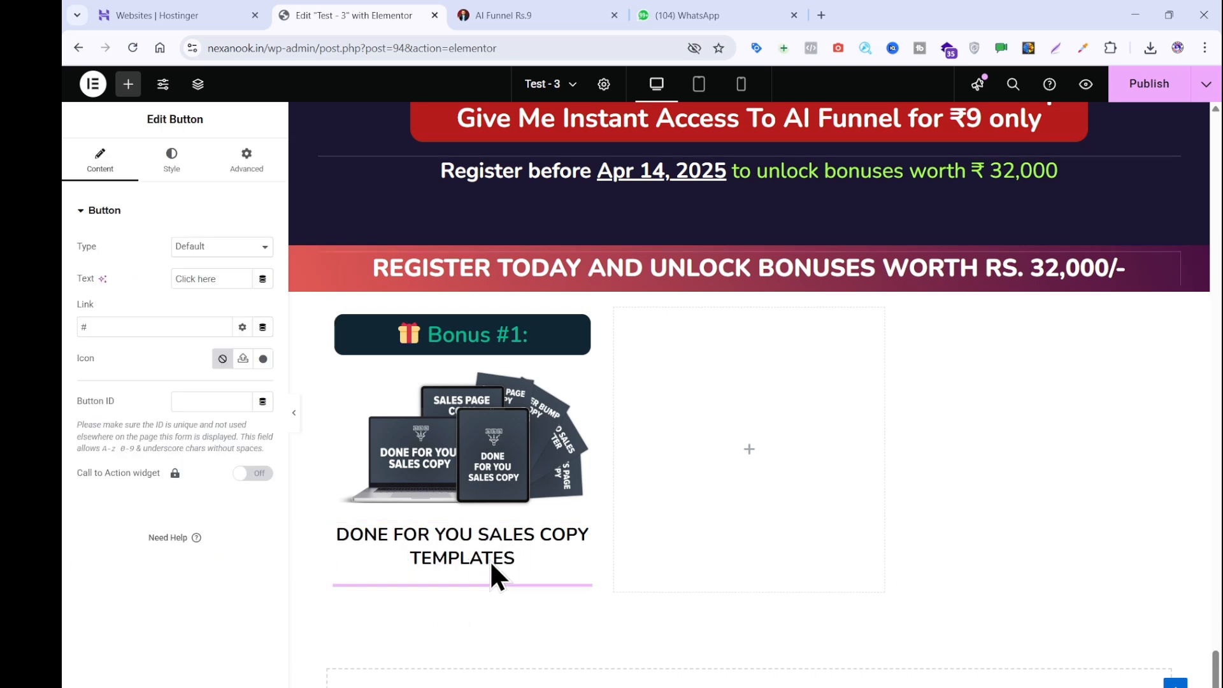
left_click(178, 162)
left_click(222, 249)
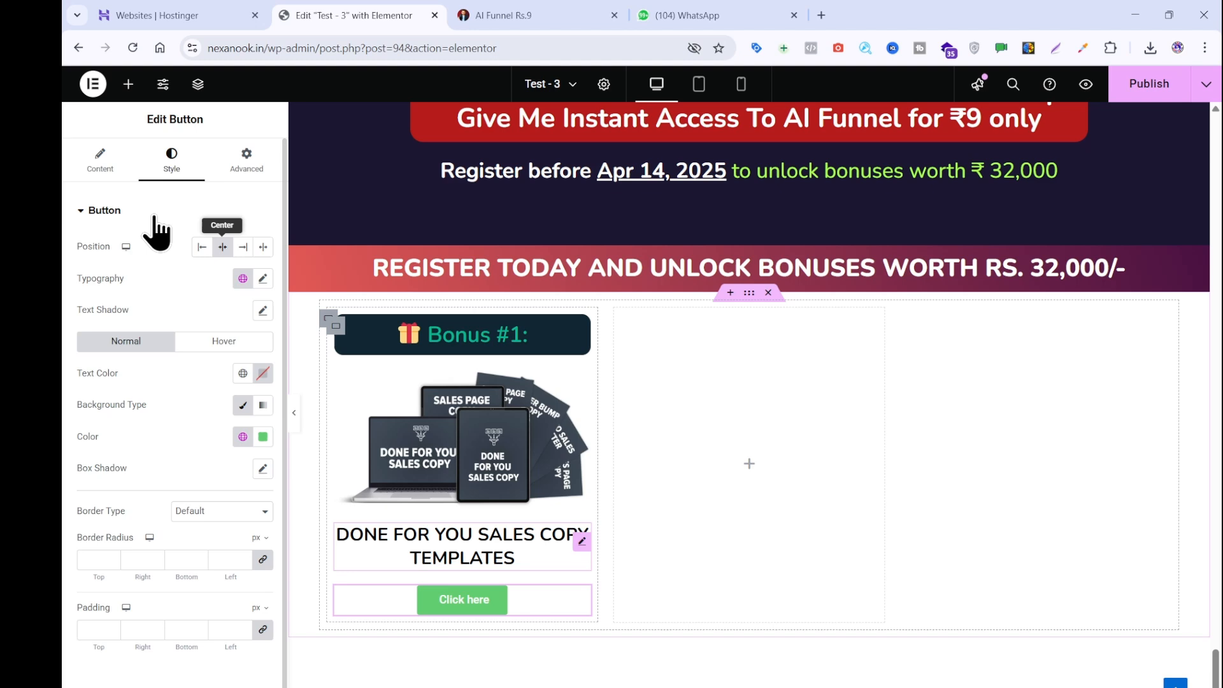
- Try "Worth ₹ 2999/-" as the new button's text and clear the text again
left_click(100, 167)
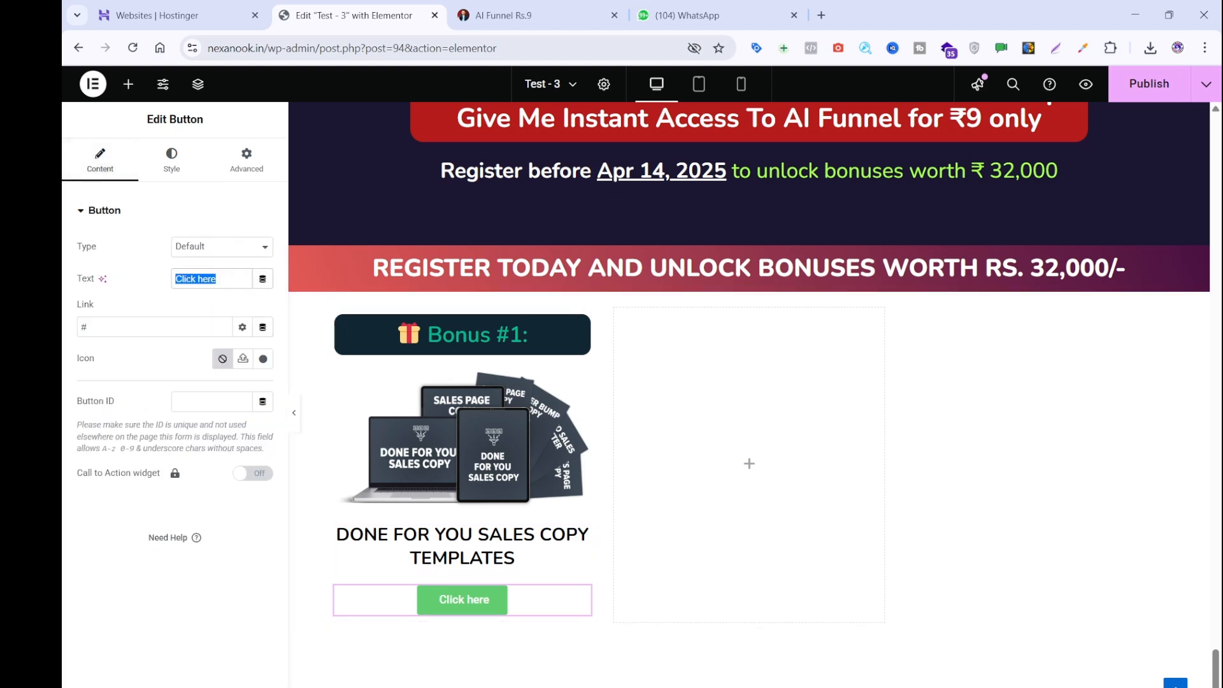
key("ctrl+v")
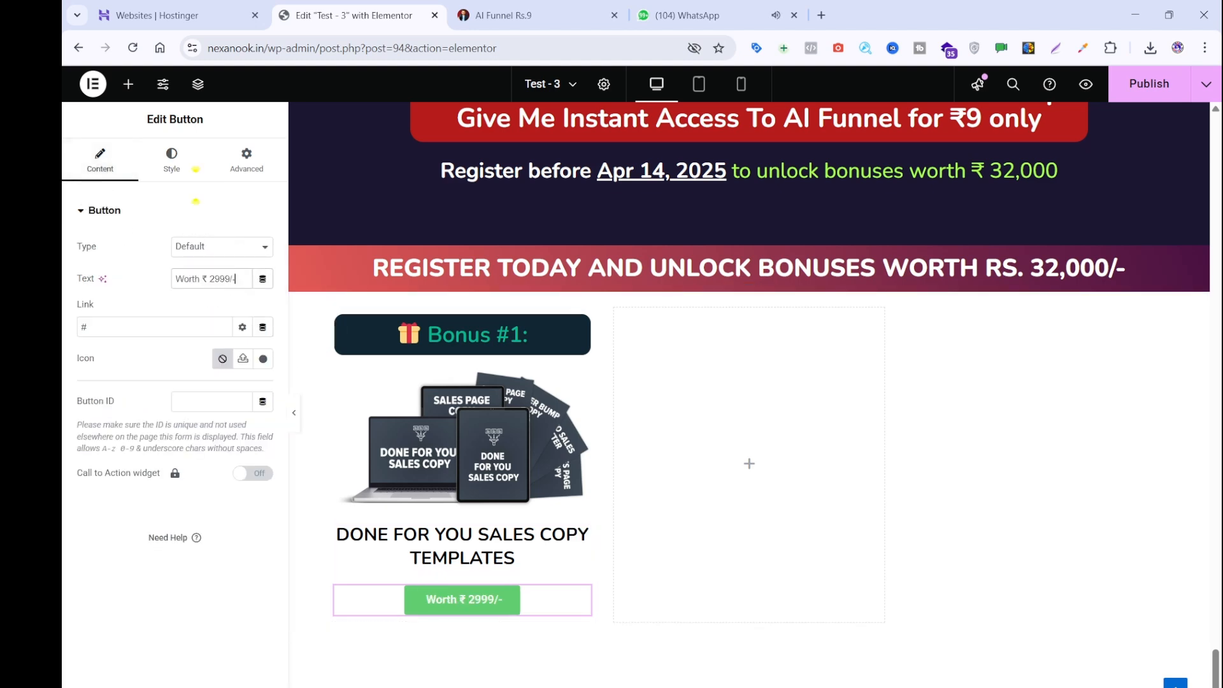
key("ctrl+a")
key("BackSpace")
- Paste the label into Notepad and clear it there, and set the Elementor button's text to "Worth ₹ 2999/-"
key("alt+Tab")
key("ctrl+v")
key("ctrl+a")
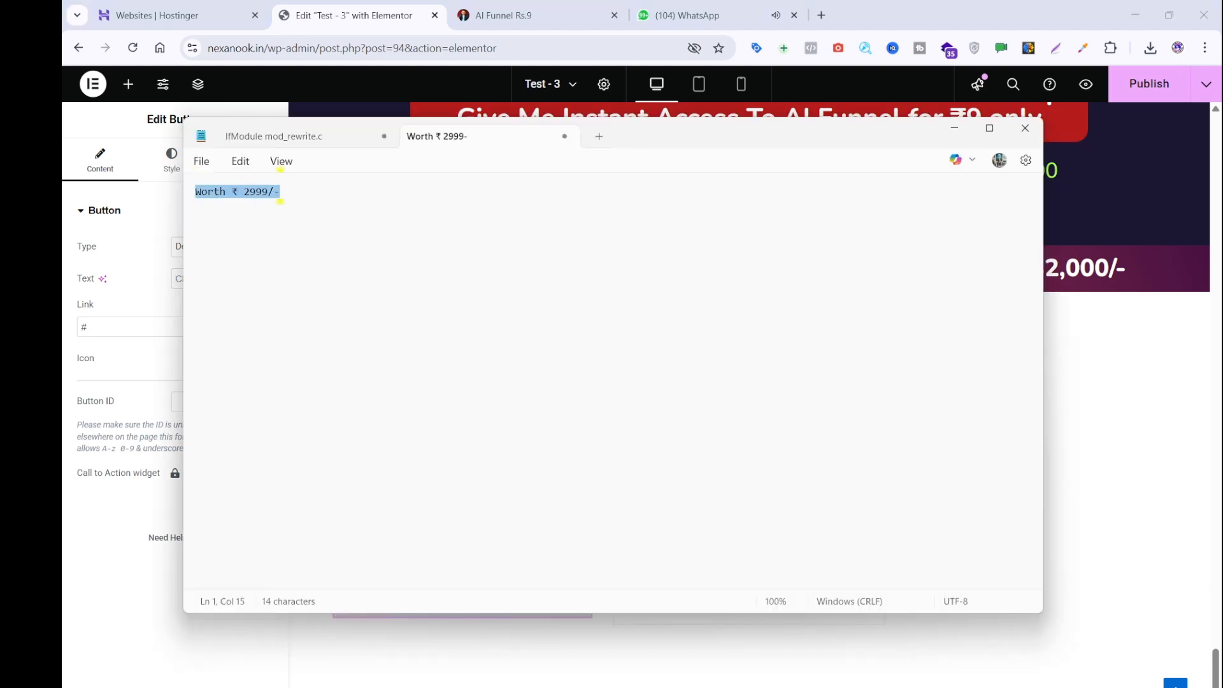
key("BackSpace")
key("alt+Tab")
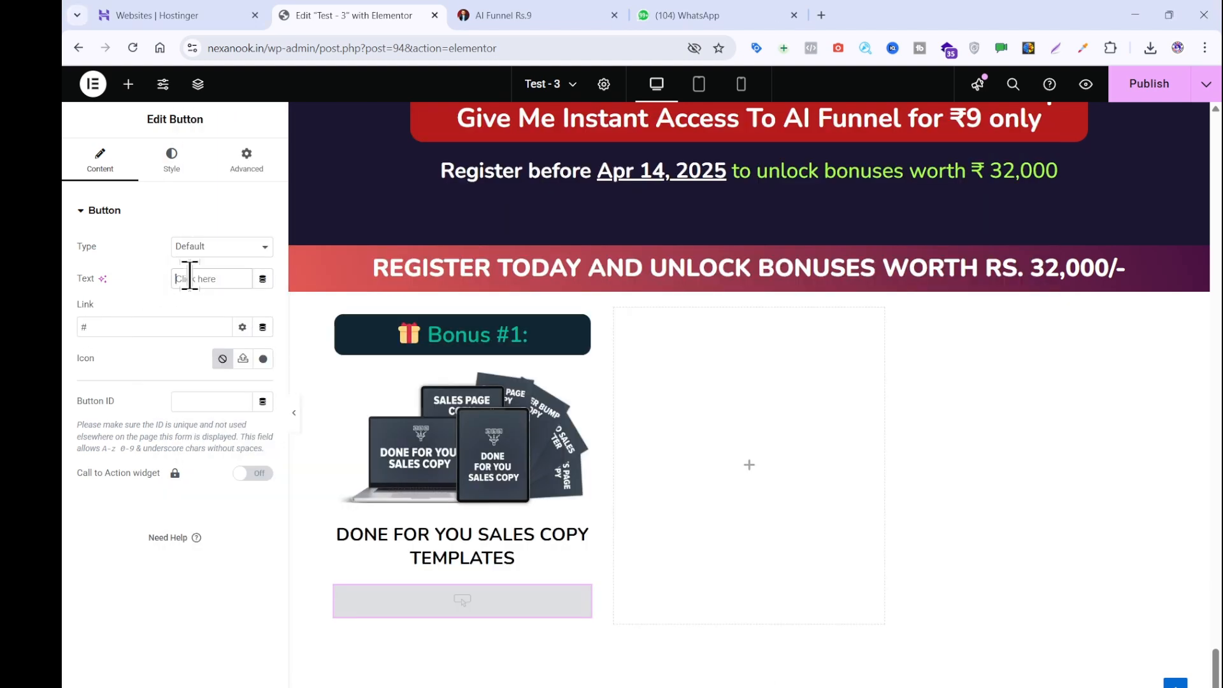
key("ctrl+v")
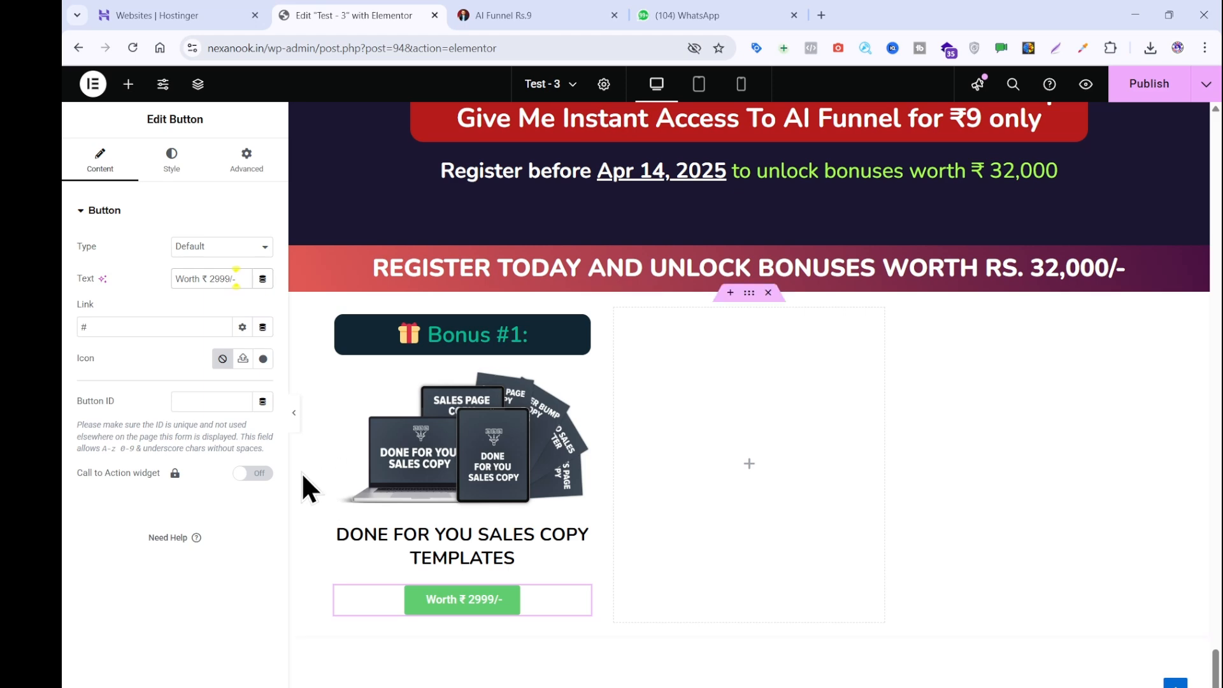
- Check the price label on the reference page and set the Bonus #1 button's font family to Nunito
left_click(522, 16)
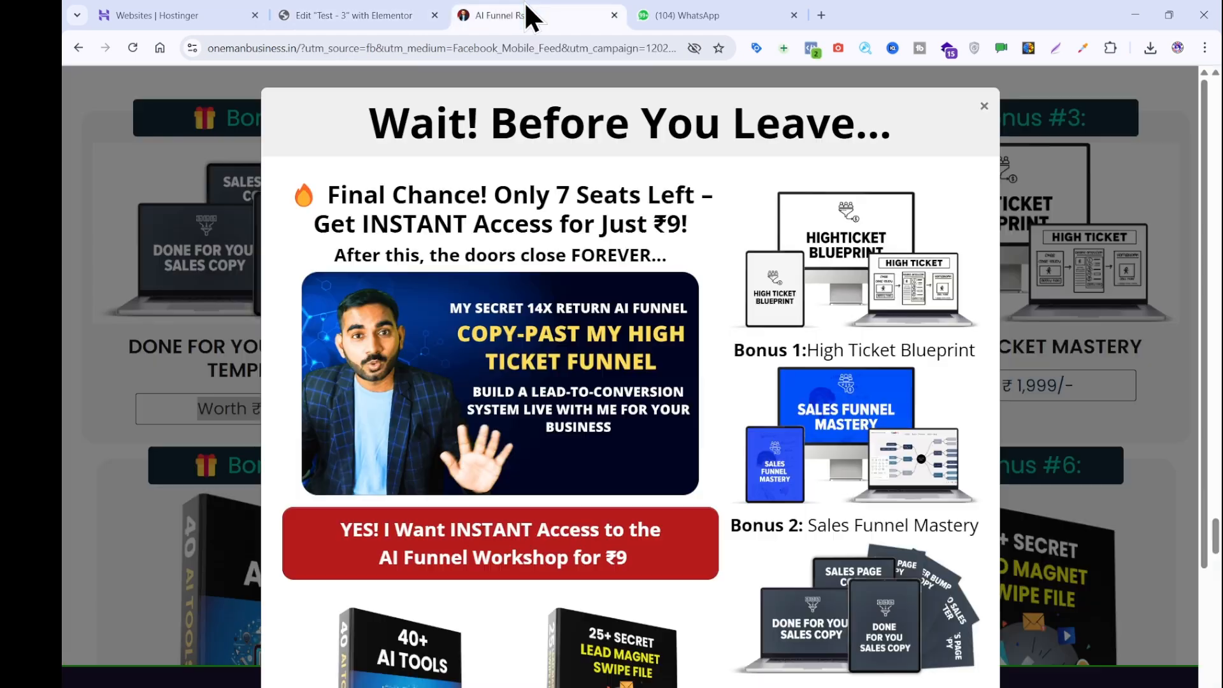
left_click(177, 301)
left_click(298, 15)
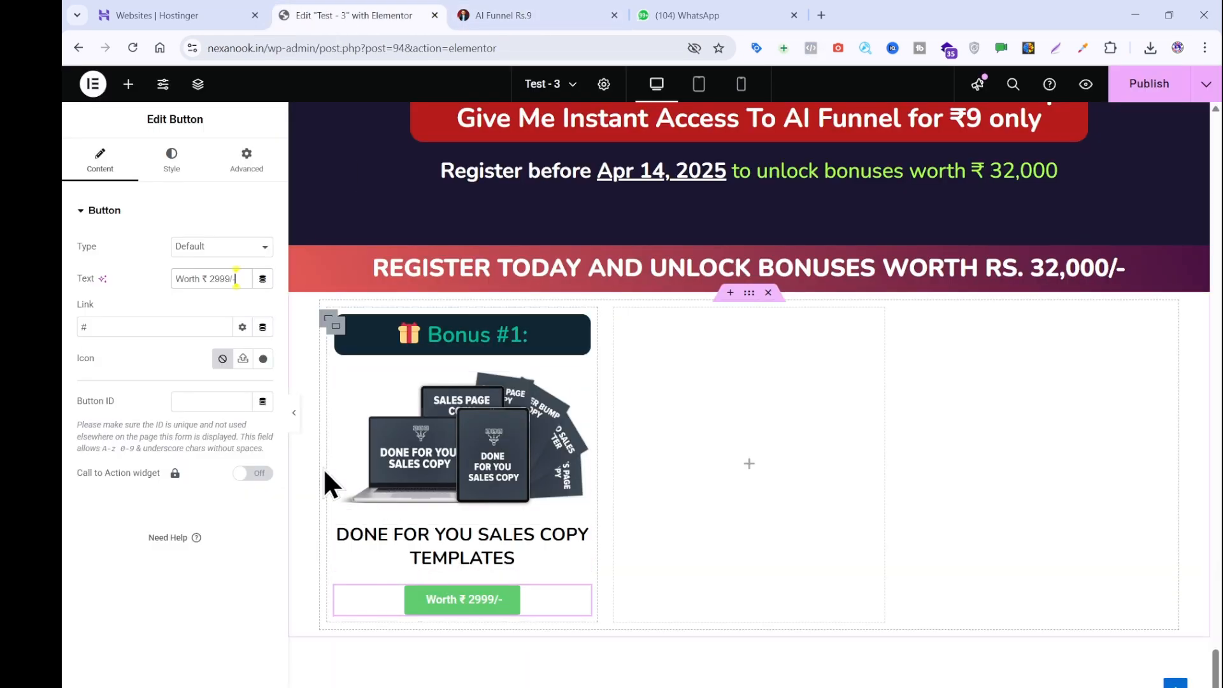
left_click(187, 153)
left_click(262, 279)
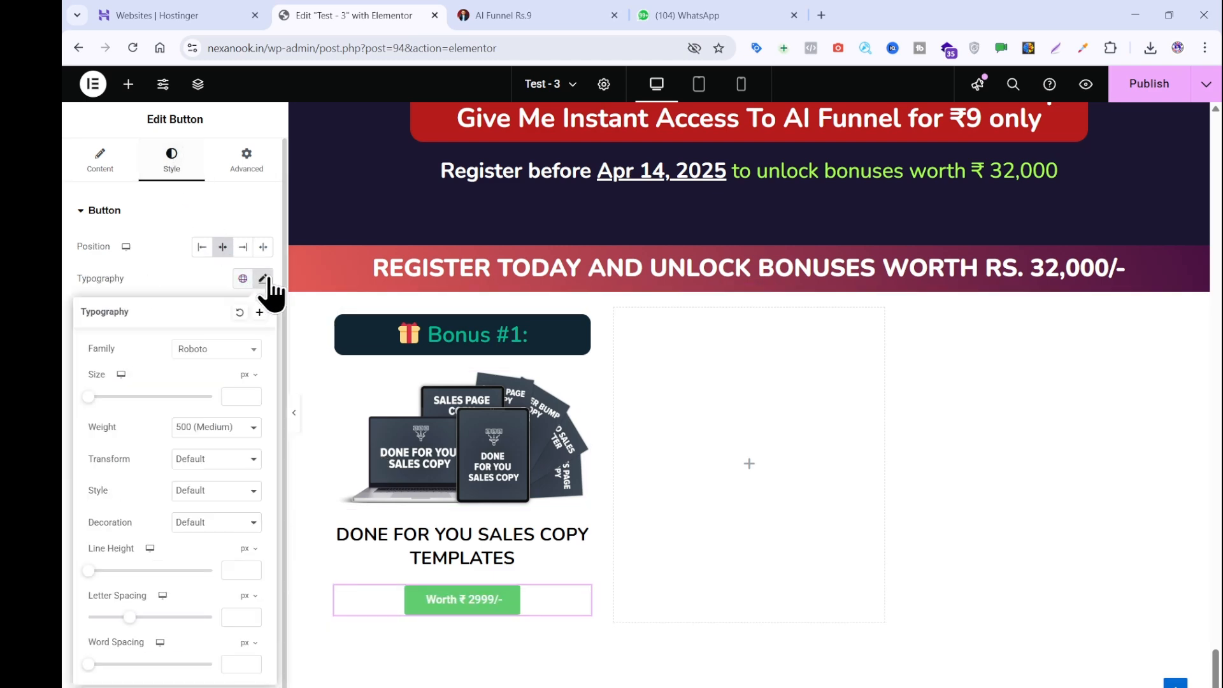
left_click(230, 349)
type("n")
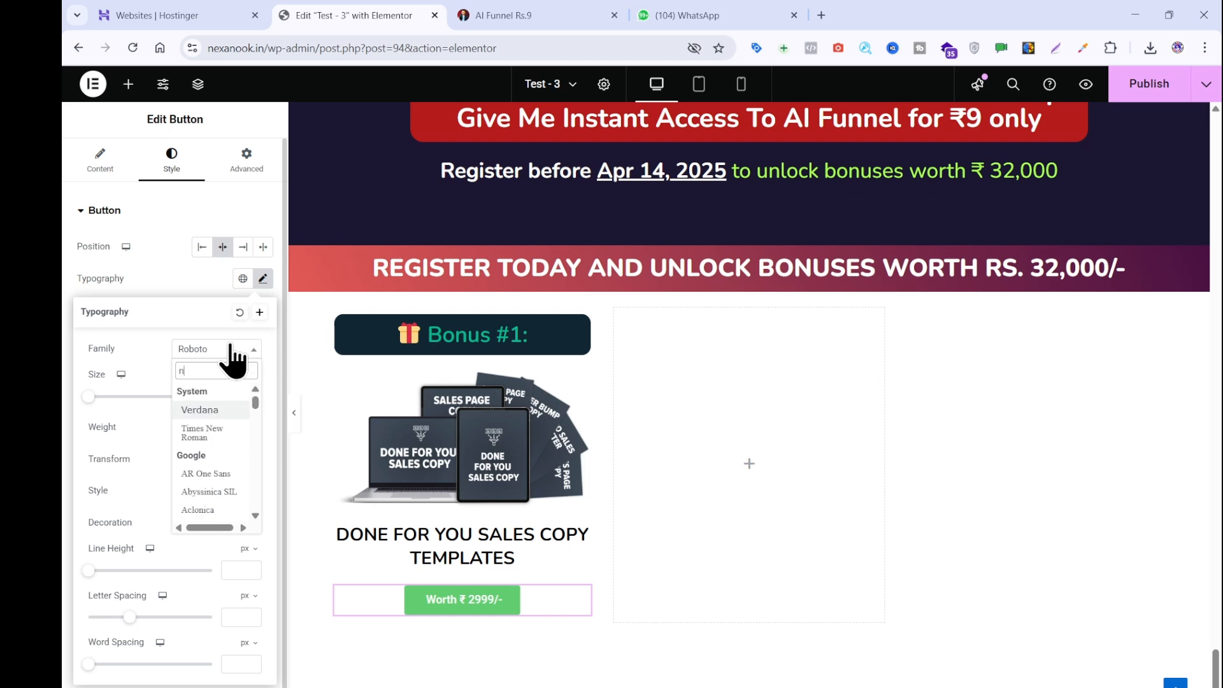
type("unito")
left_click(217, 411)
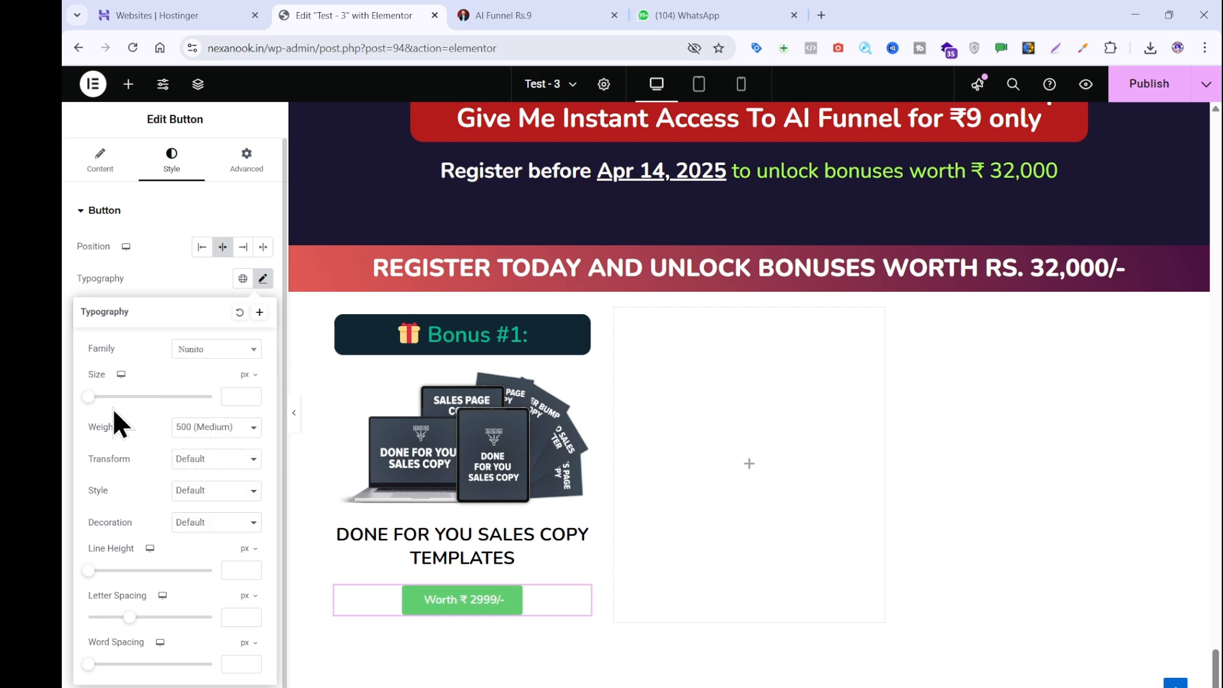
- Set the "Worth ₹ 2999/-" button's text size to 23 px and its weight to 600 (Semi Bold)
left_click_drag(89, 396, 102, 400)
left_click(200, 428)
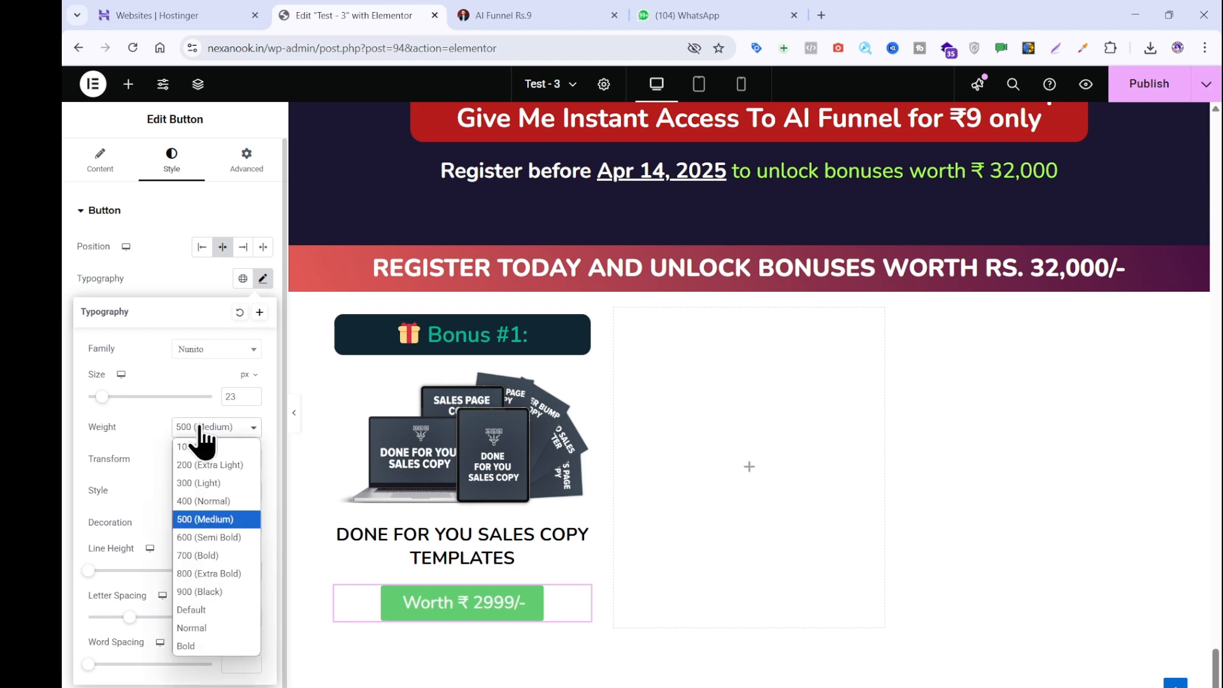
left_click(211, 537)
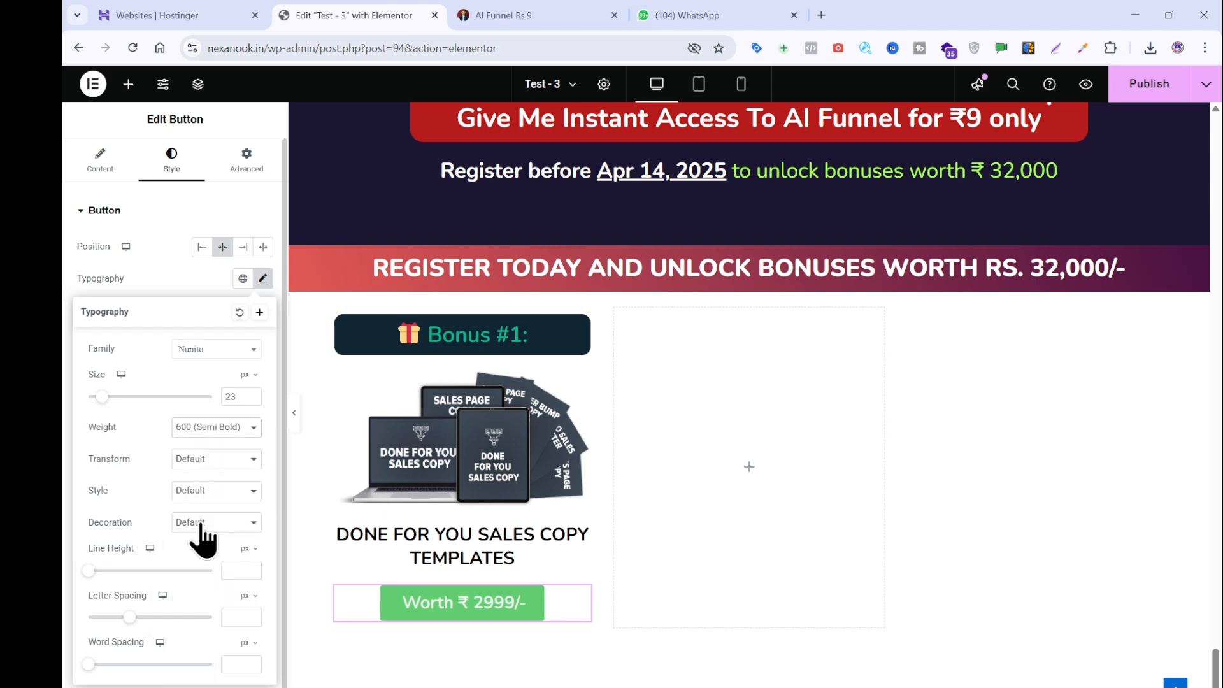
left_click(171, 301)
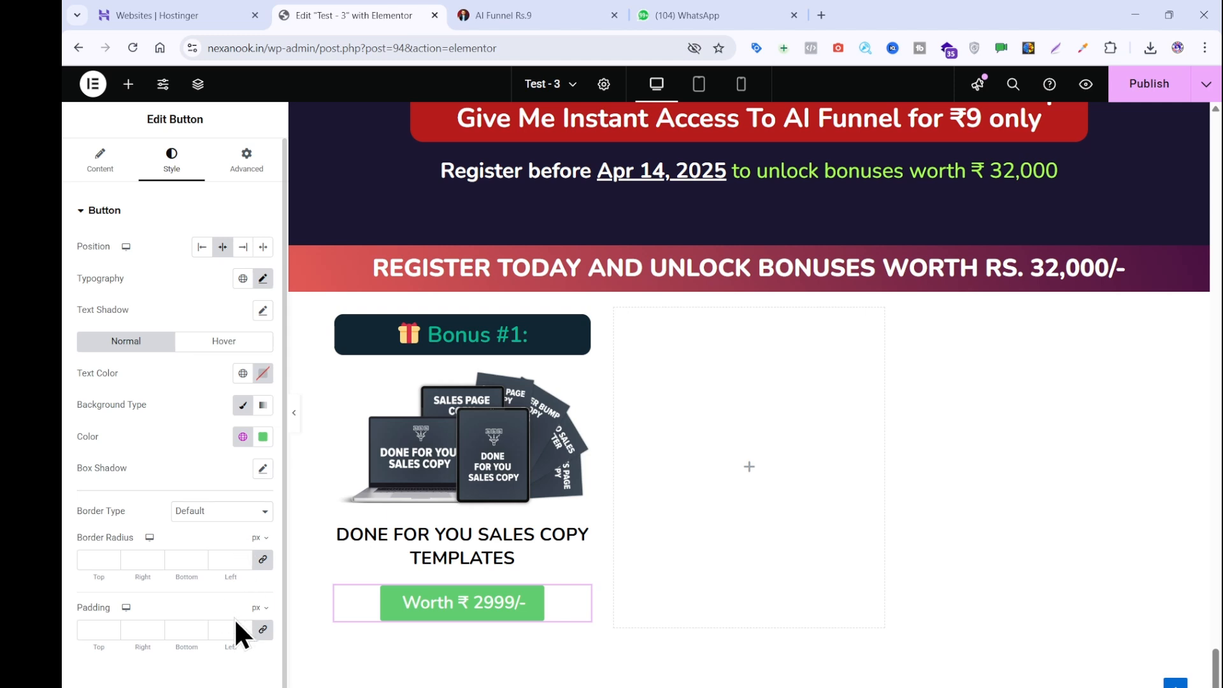
- Give the Bonus #1 price button a solid border in black, #000000
left_click(258, 524)
left_click(248, 569)
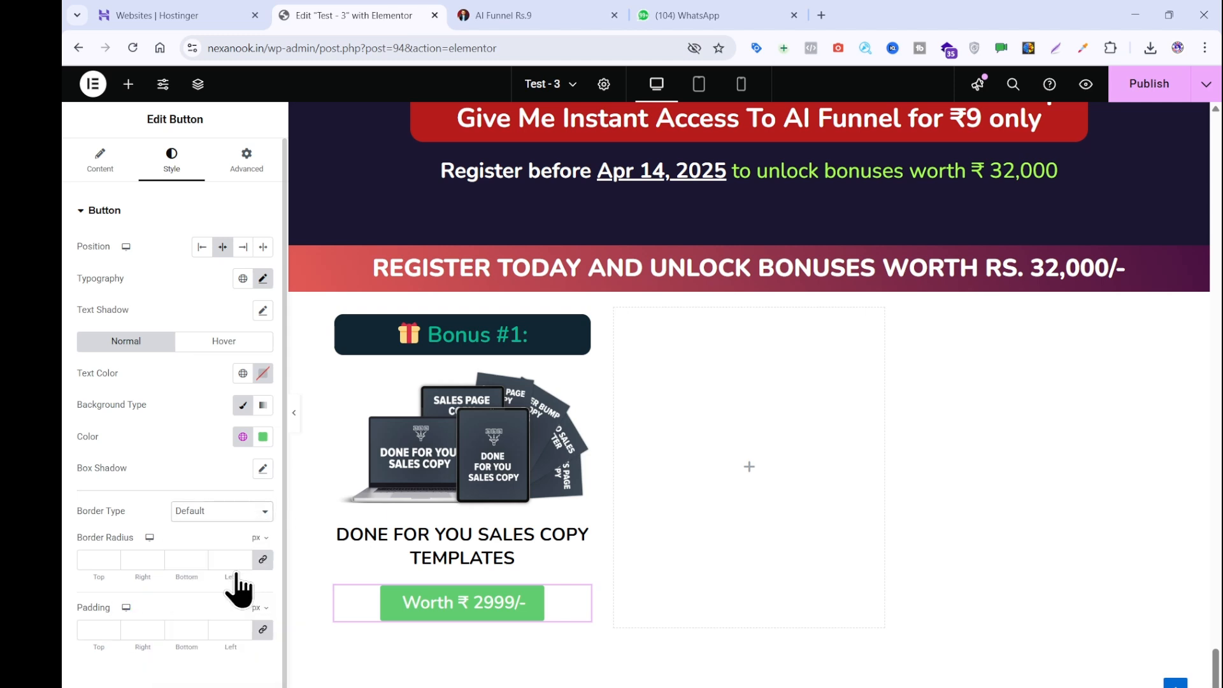
left_click(263, 602)
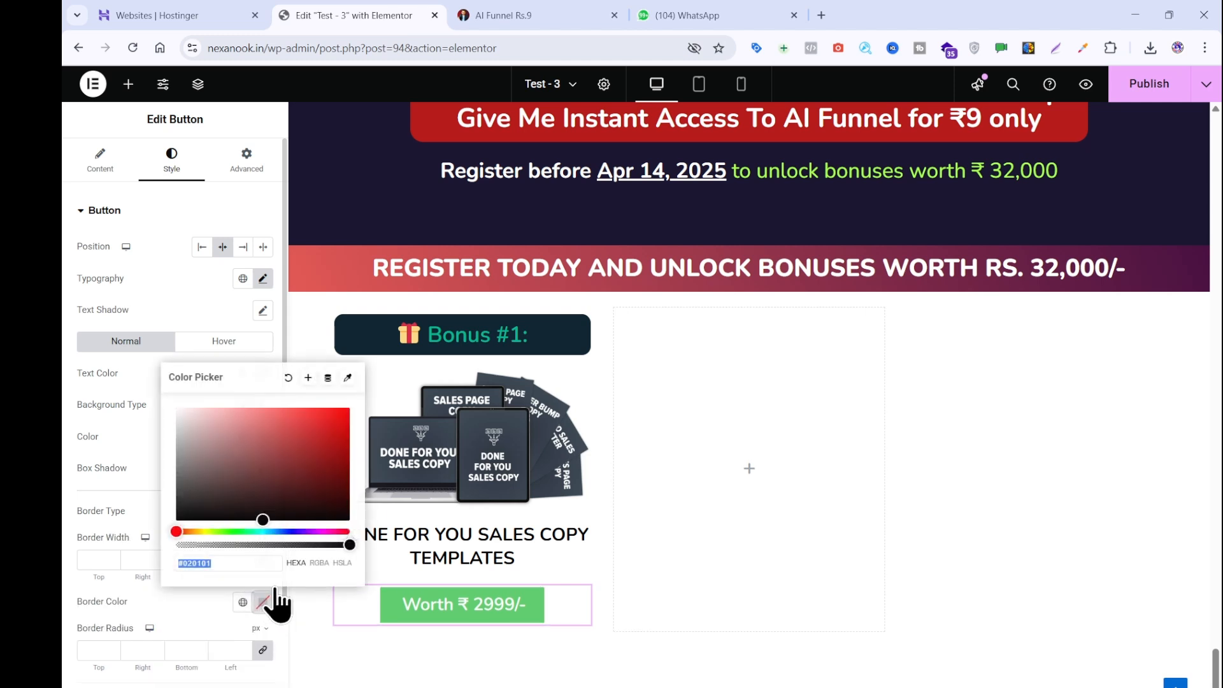
left_click(344, 521)
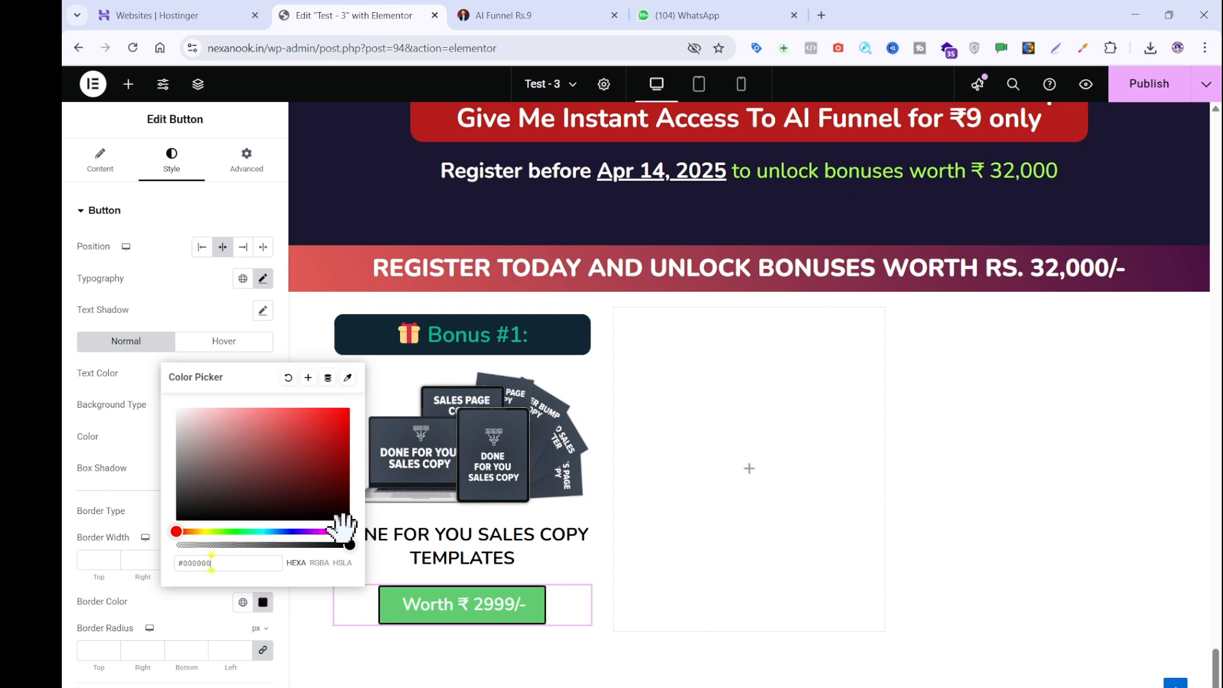
left_click(190, 620)
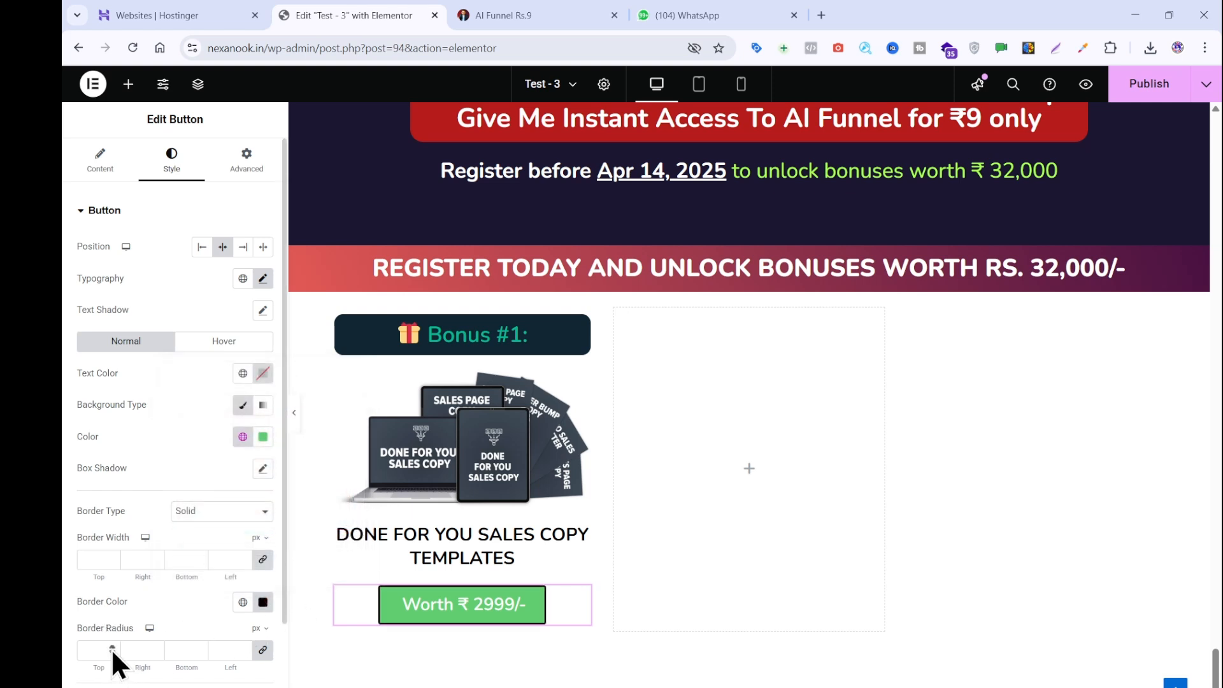
- Set the price button's border radius to 10 px on all corners
left_click(112, 648)
left_click(113, 648)
left_click(113, 647)
left_click(113, 648)
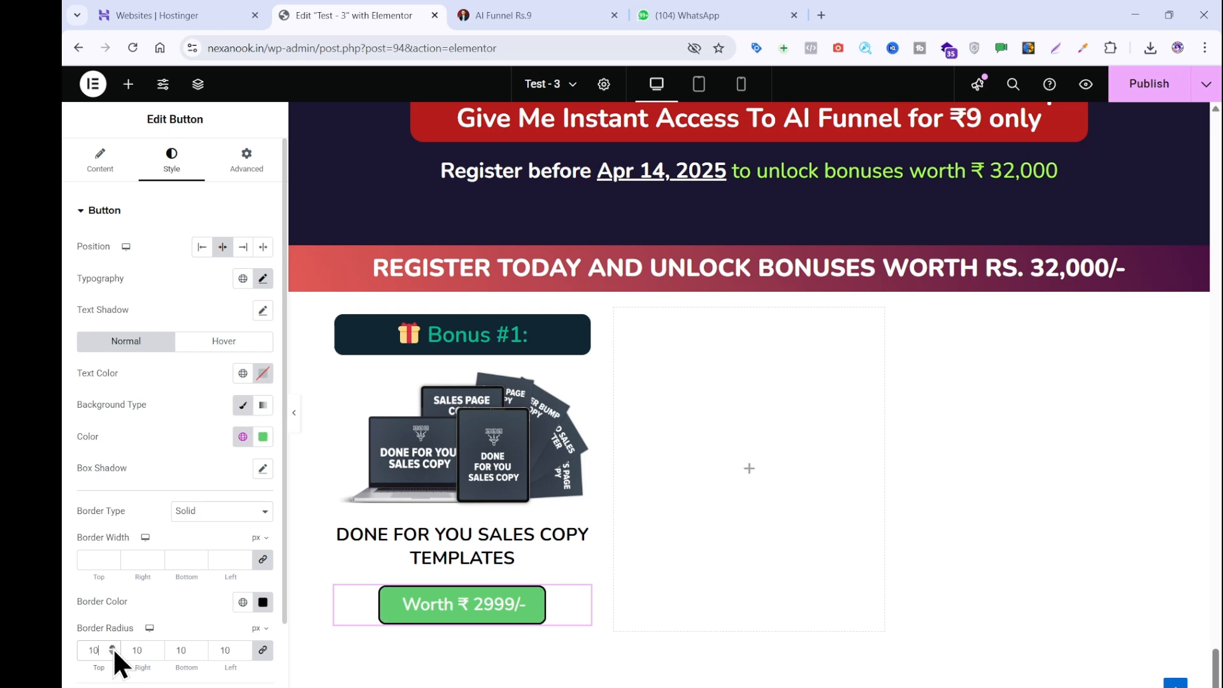
- Try the Center and End self-alignments on the price button and leave Align Self set to Stretch
left_click(234, 167)
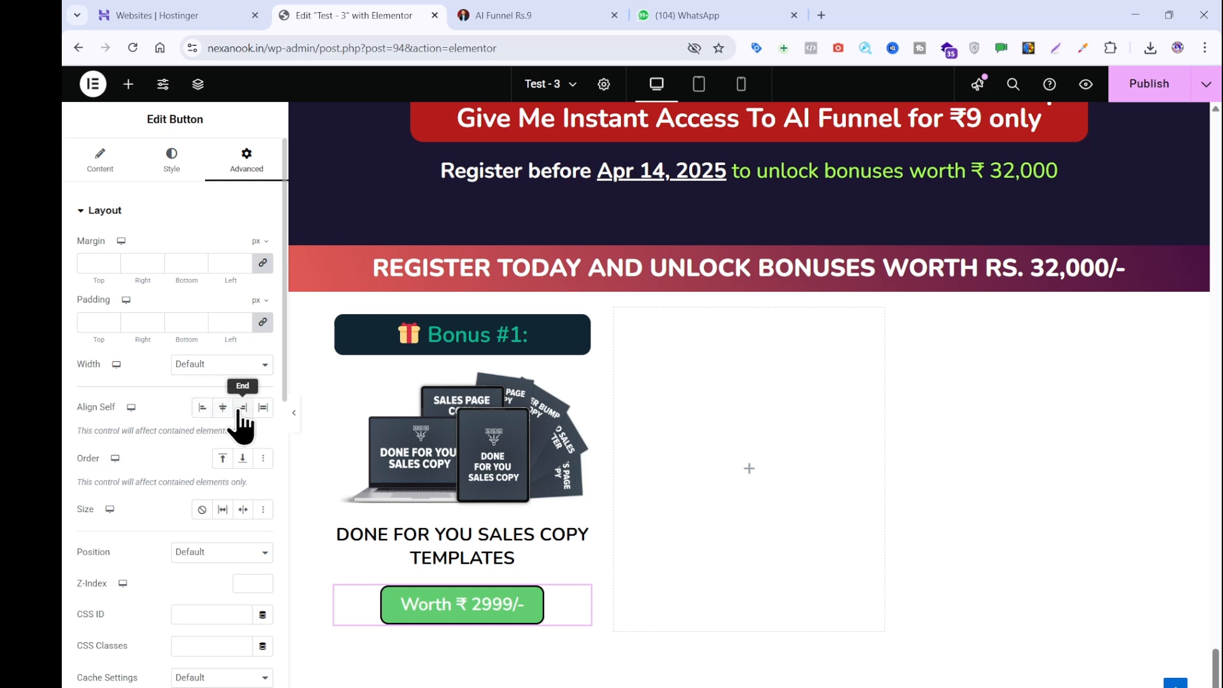
left_click(221, 411)
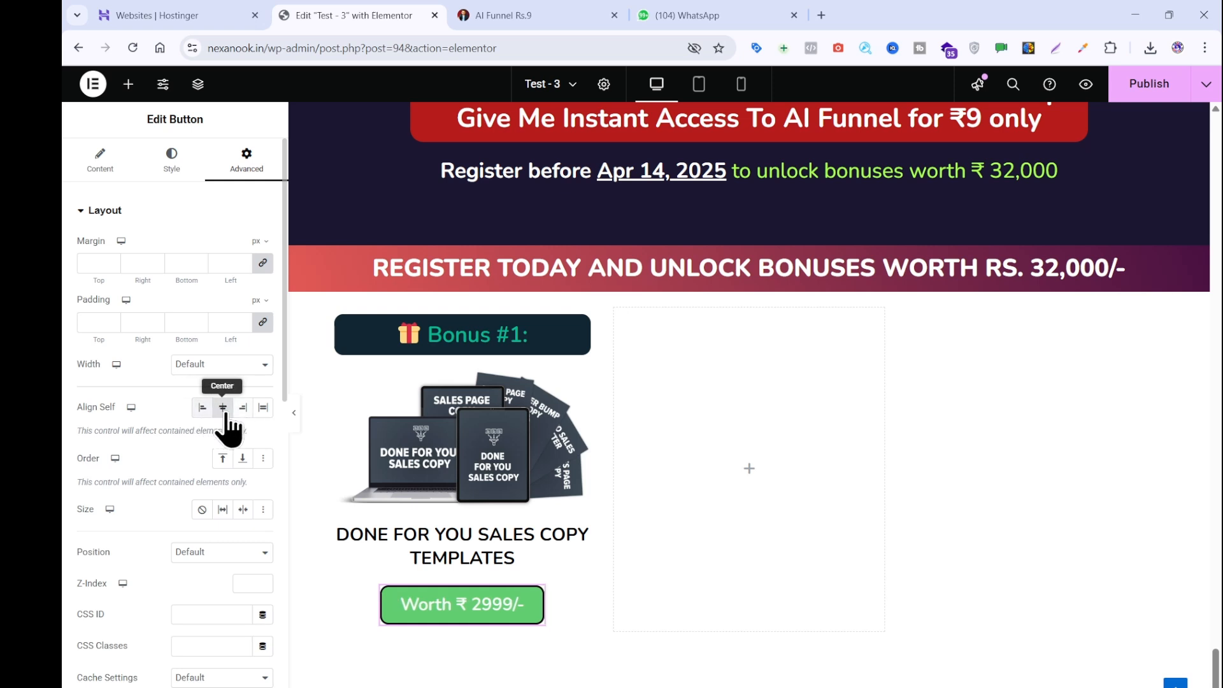
left_click(243, 408)
left_click(263, 408)
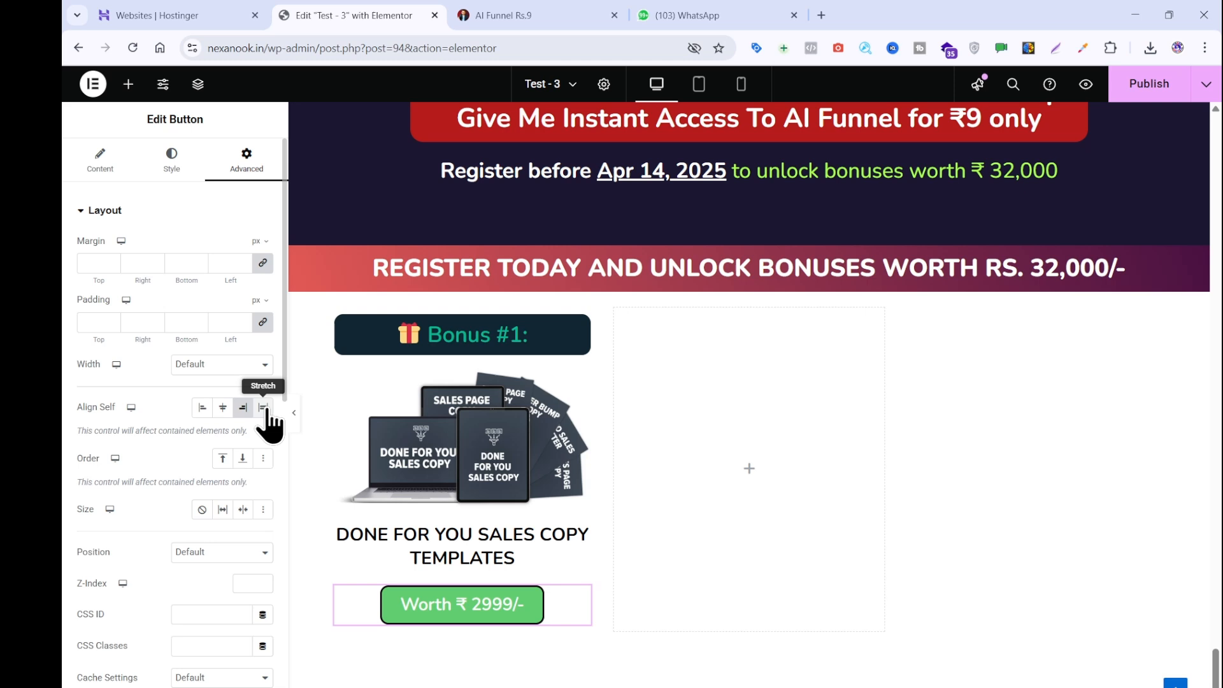
left_click(223, 409)
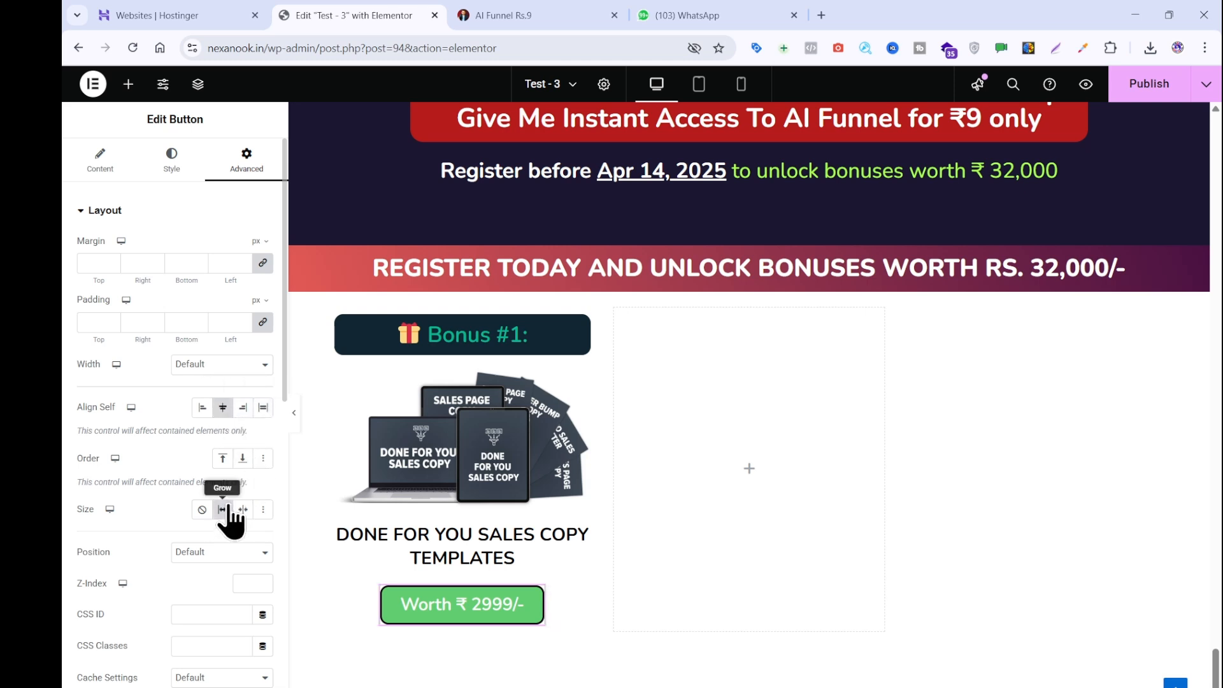
key("ctrl+z")
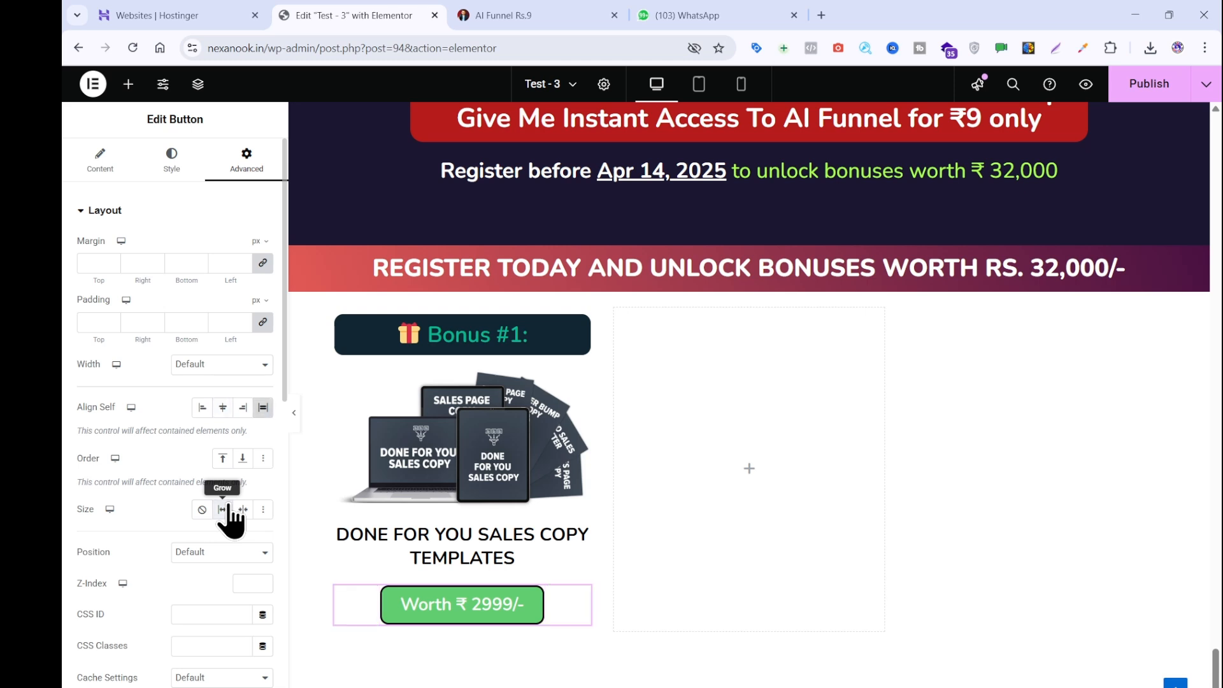
scroll(237, 392, "down", 2)
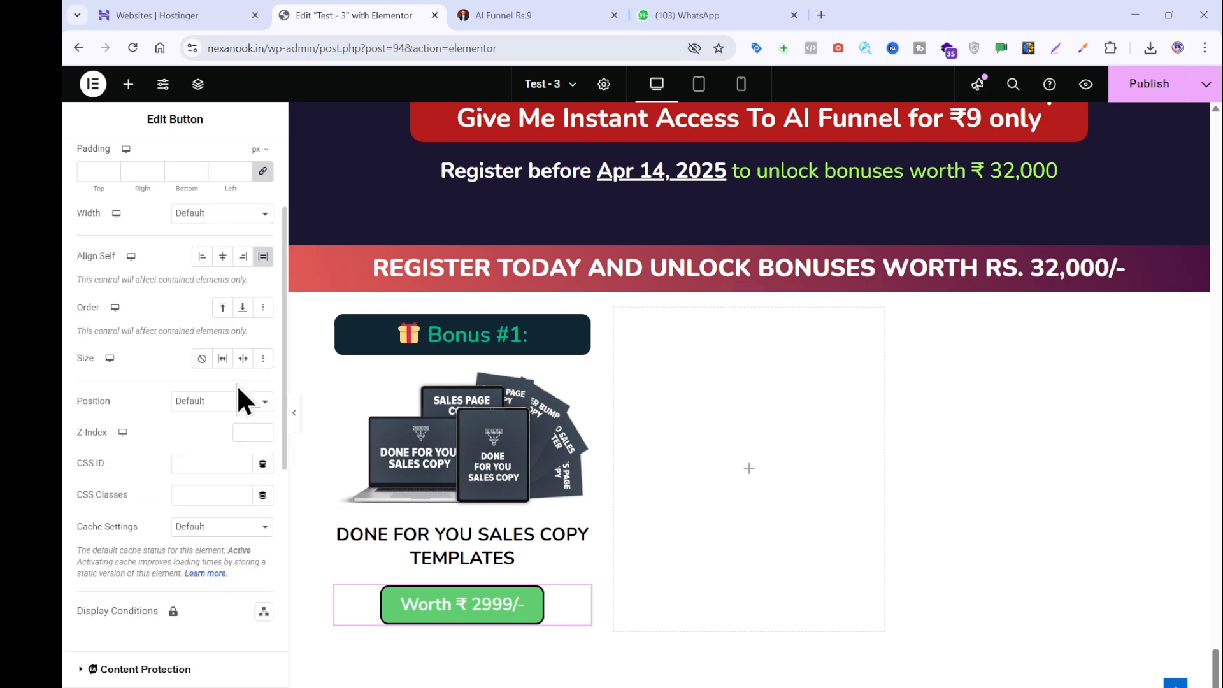
scroll(203, 433, "down", 5)
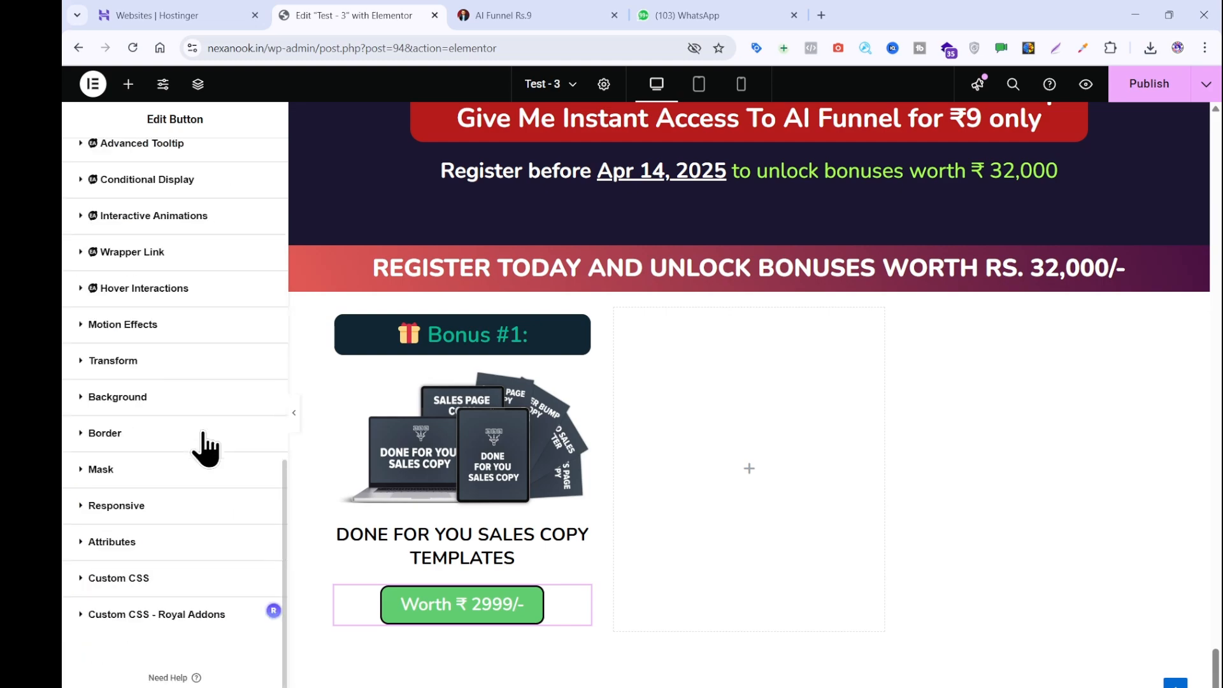
left_click(177, 396)
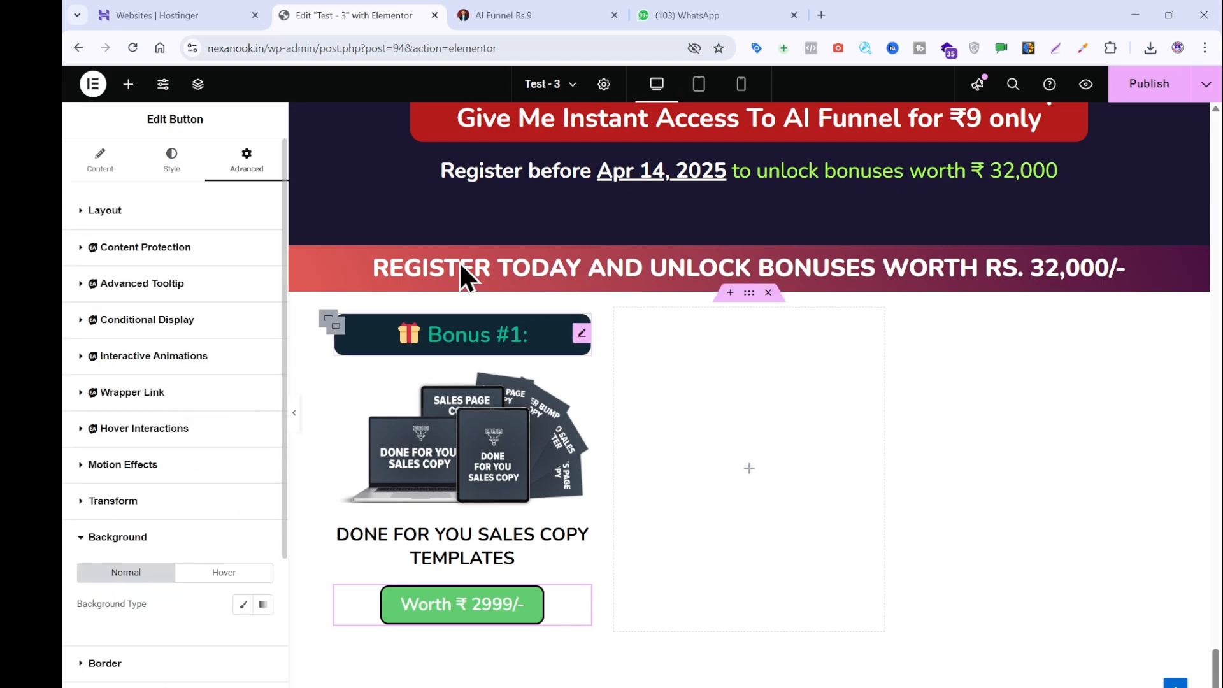
- Close the exit popup on the reference page, sample the Bonus #1 card's background colour and copy its hex code
left_click(570, 15)
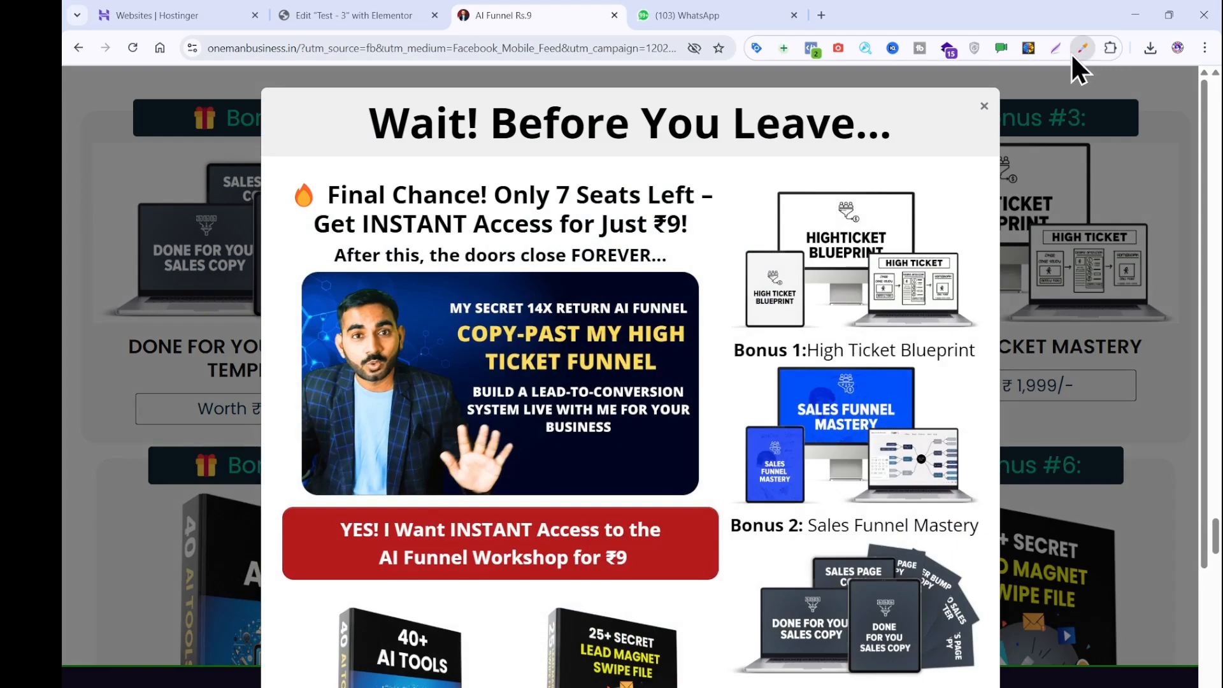
left_click(1081, 49)
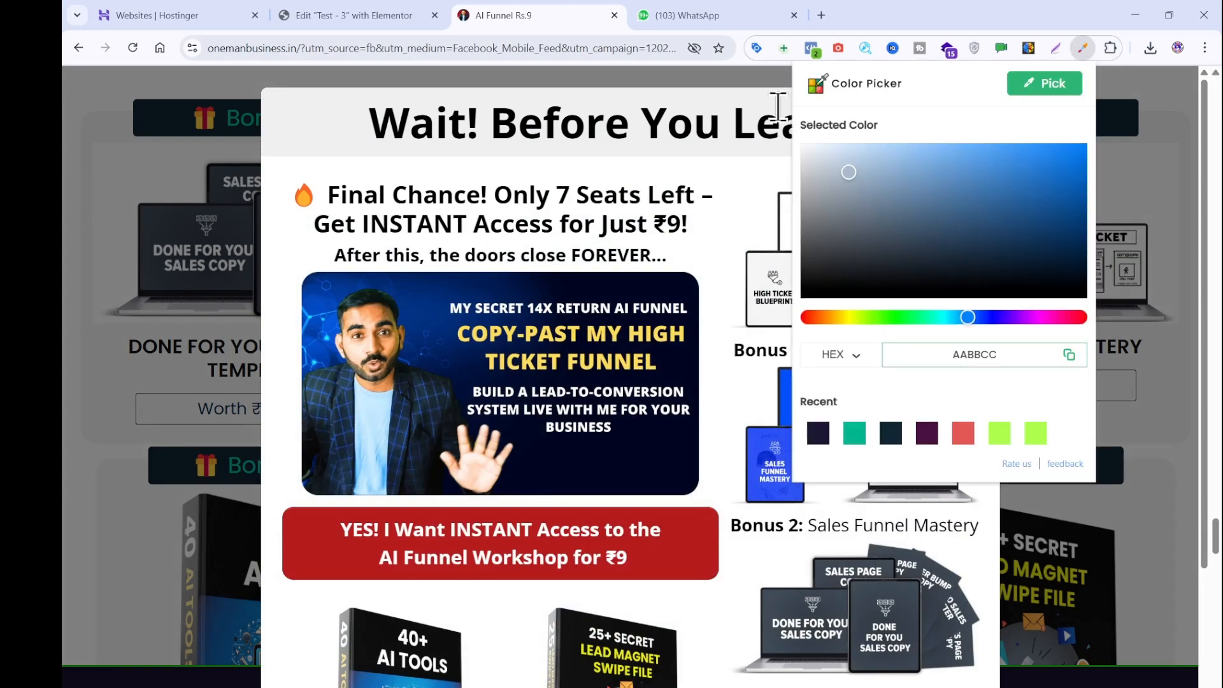
left_click(777, 105)
left_click(986, 103)
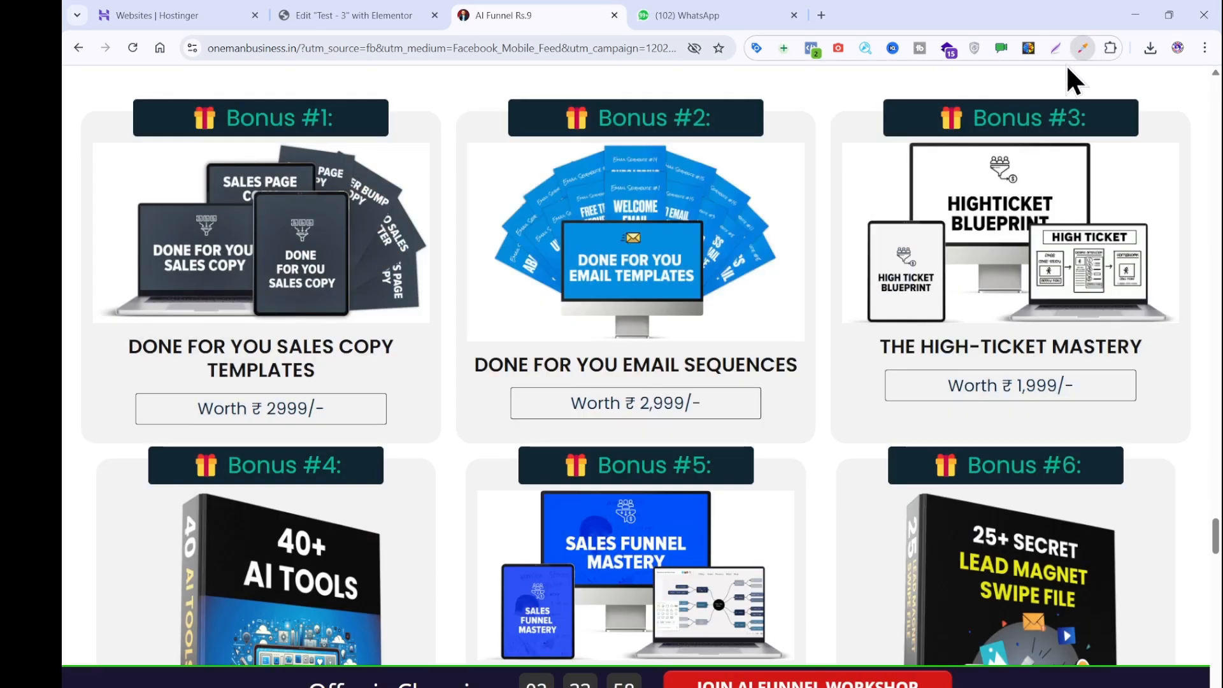
left_click(1082, 48)
left_click(1048, 84)
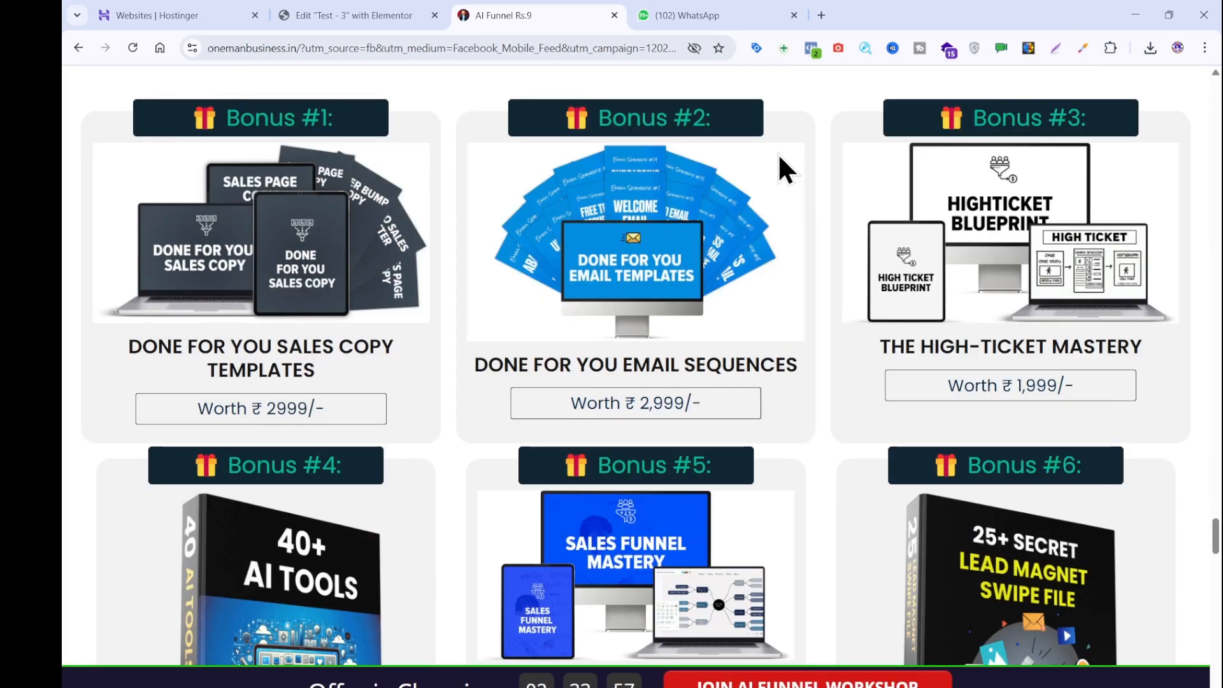
left_click(419, 126)
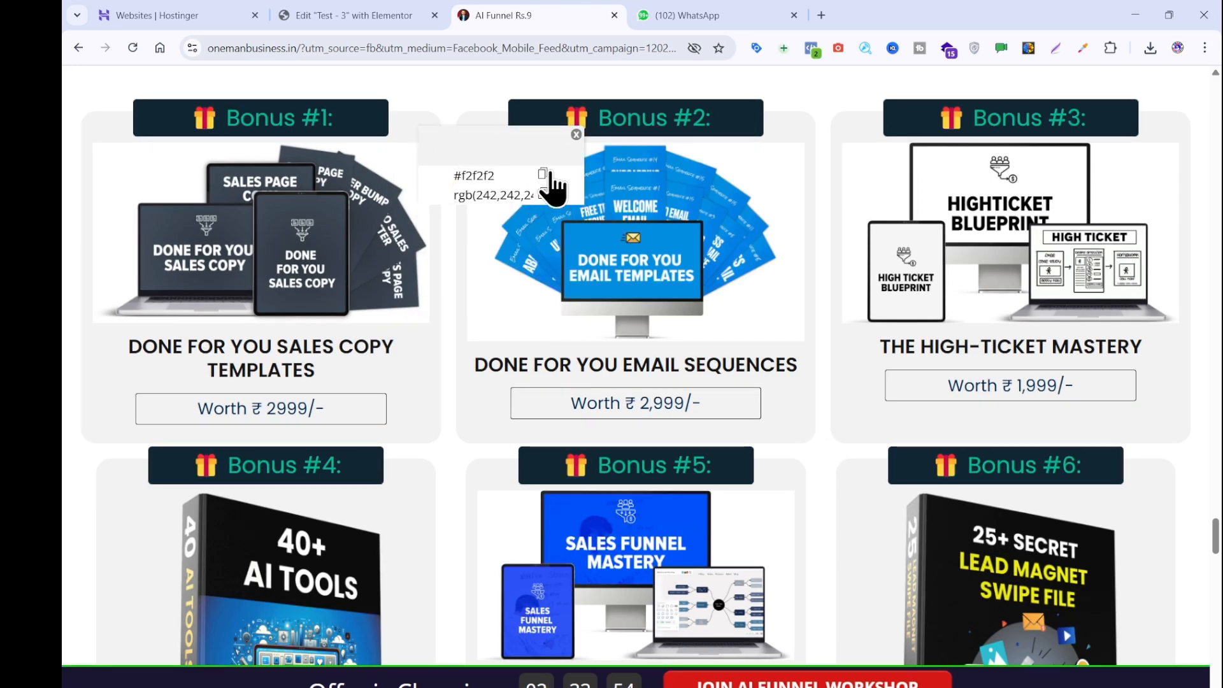
left_click(576, 134)
left_click(354, 15)
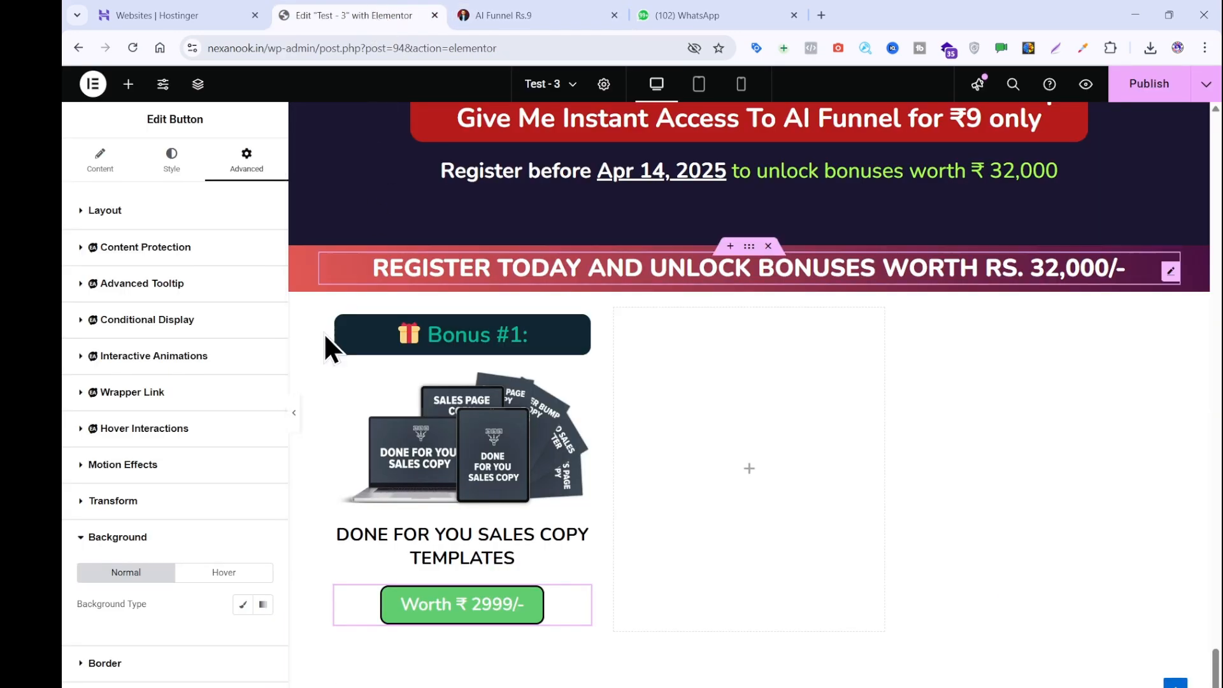
- Give the Bonus #1 card container in Elementor a classic background with the colour #f2f2f2
left_click(332, 323)
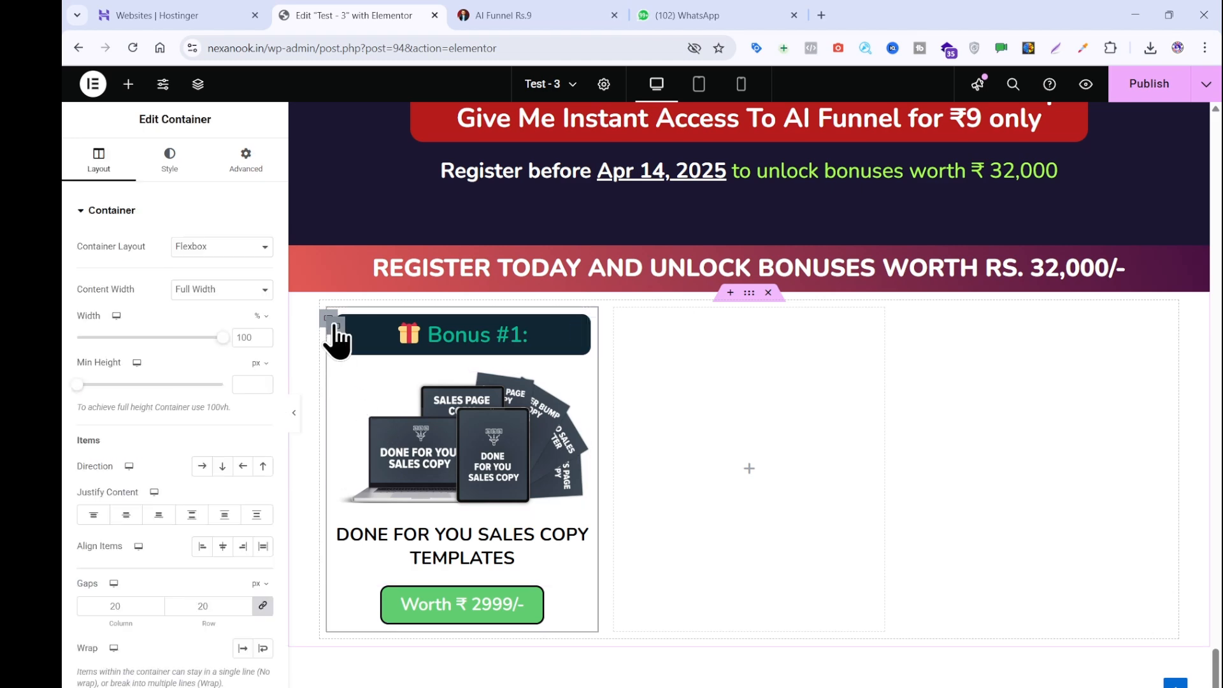
left_click(171, 166)
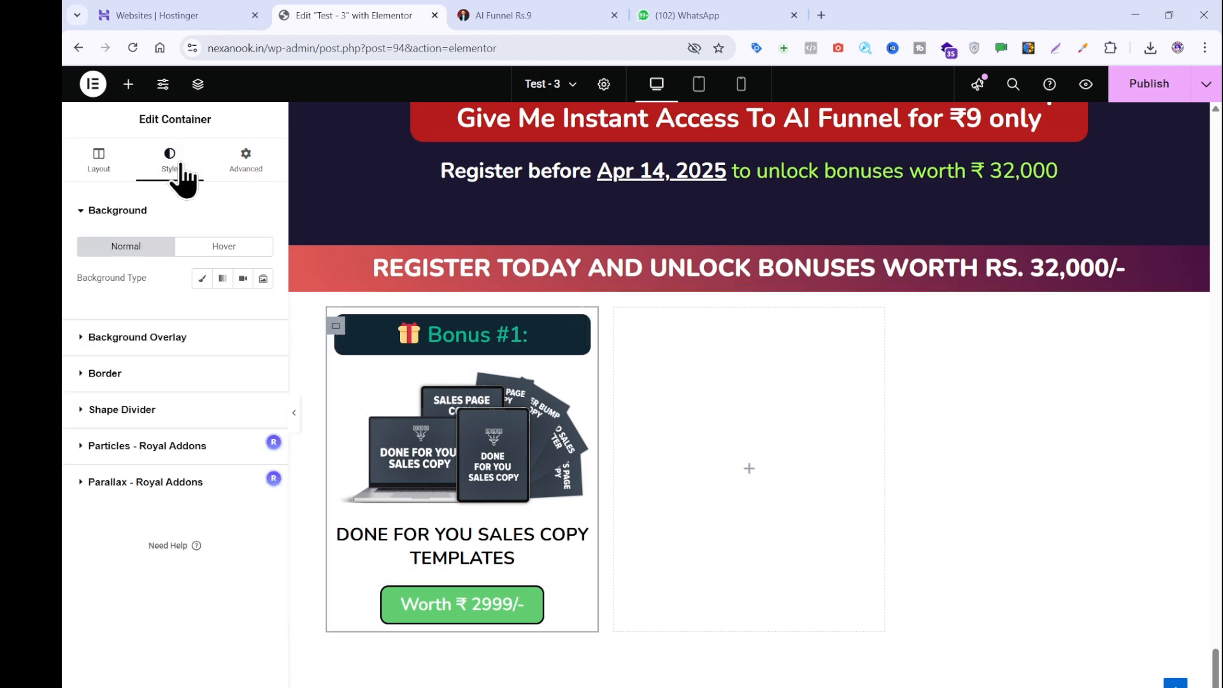
left_click(202, 279)
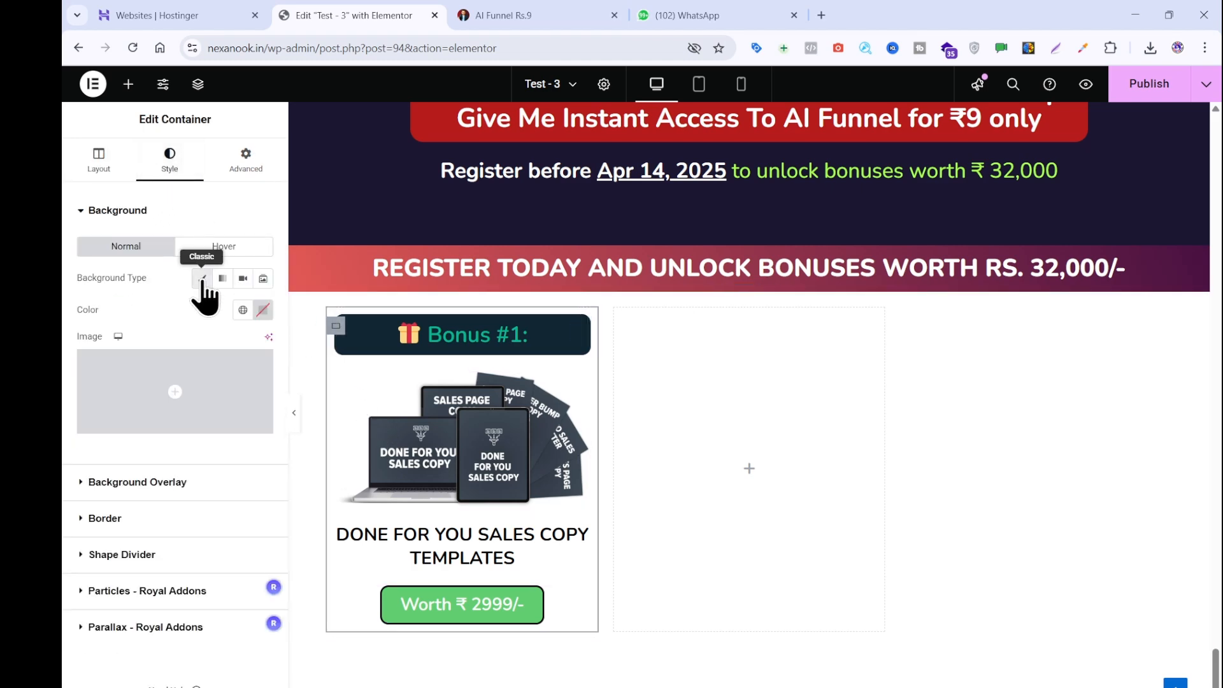
left_click(264, 310)
key("ctrl+v")
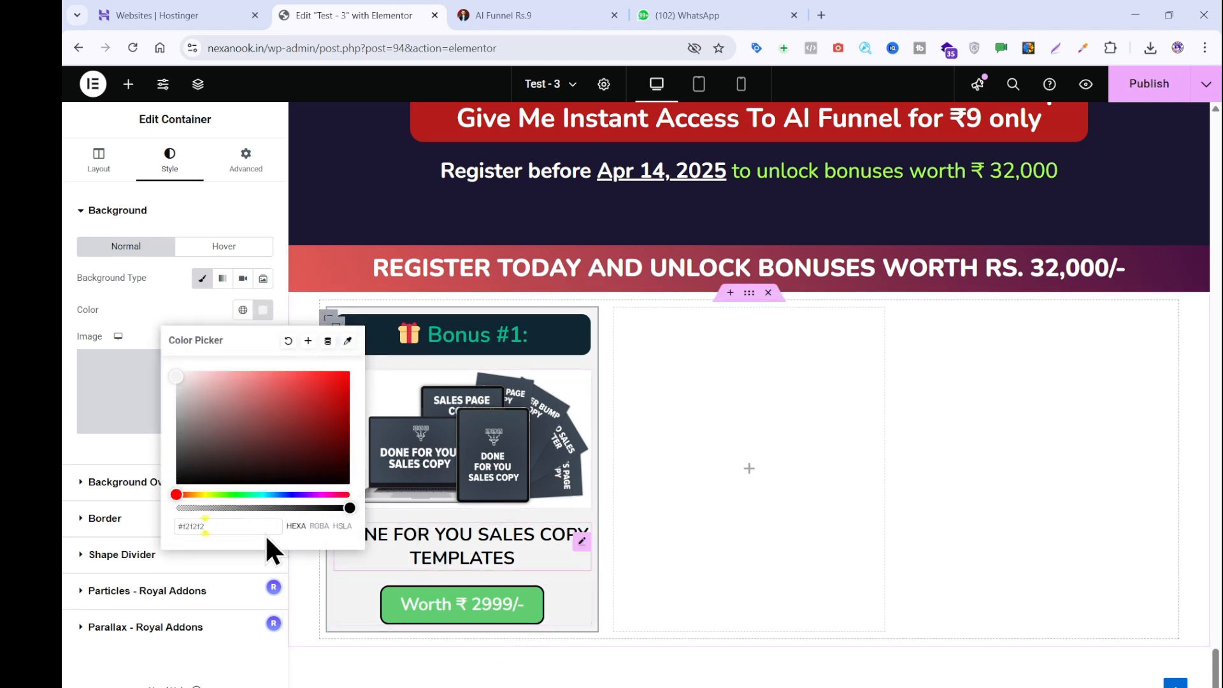
- Give the "Worth ₹ 2999/-" button widget a classic advanced background with the colour #f2f2f2
left_click(430, 610)
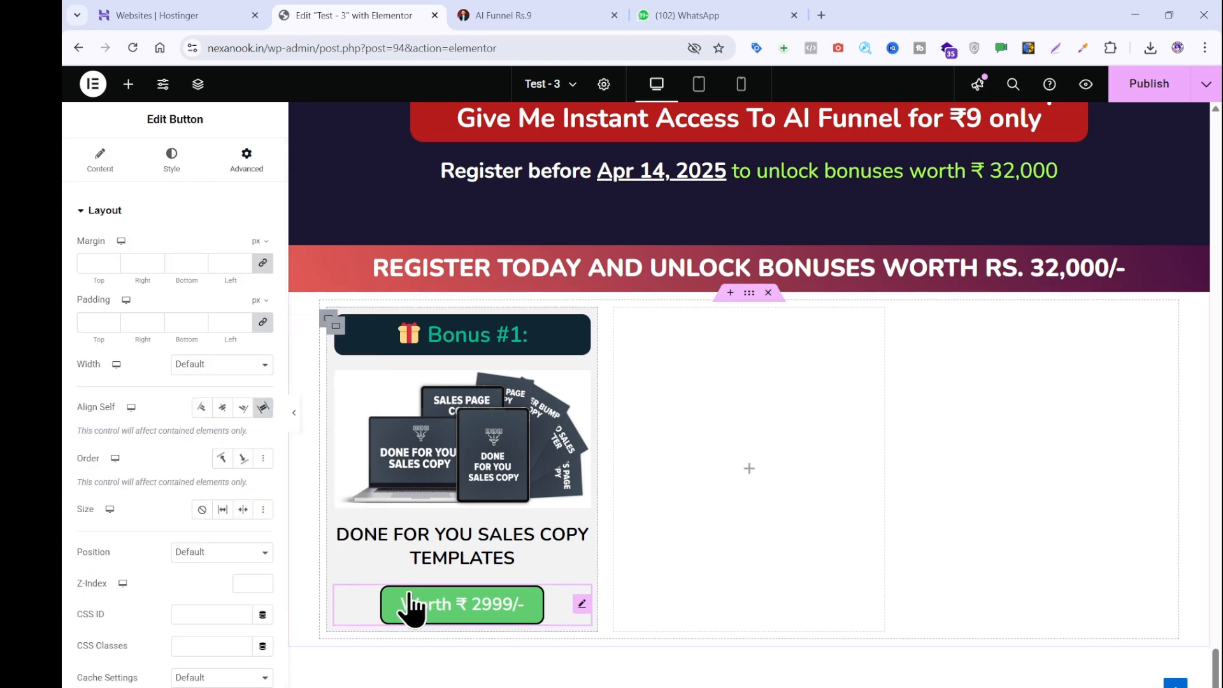
scroll(197, 573, "down", 10)
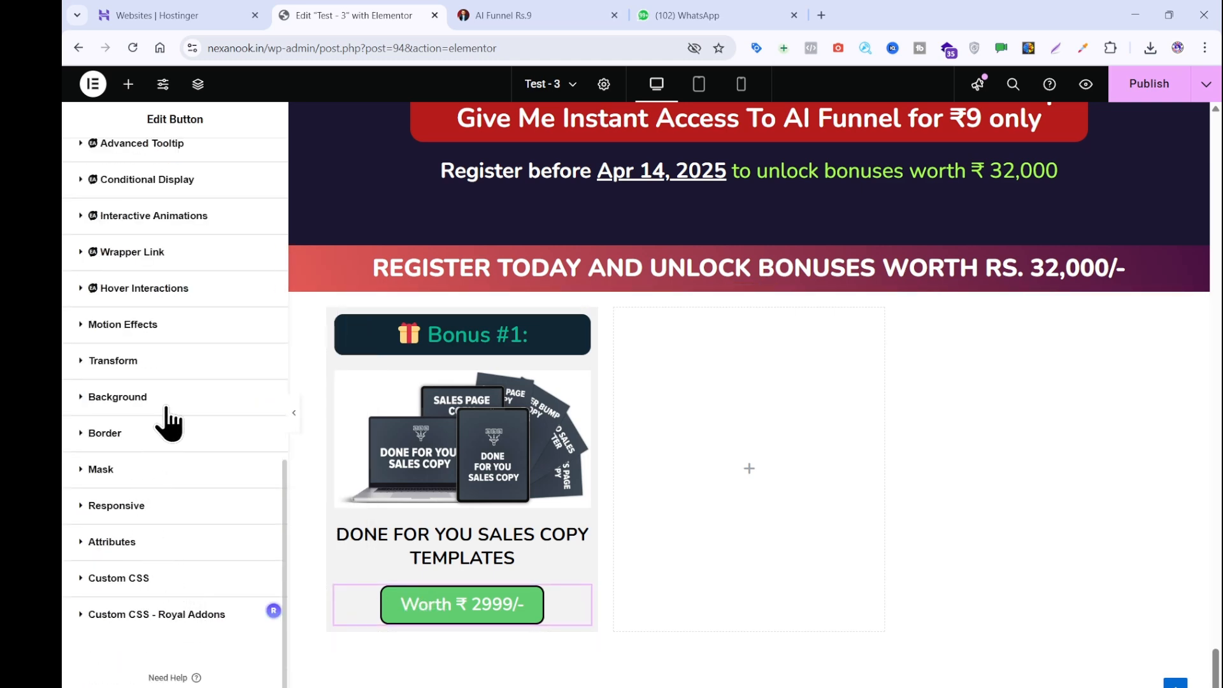
left_click(166, 408)
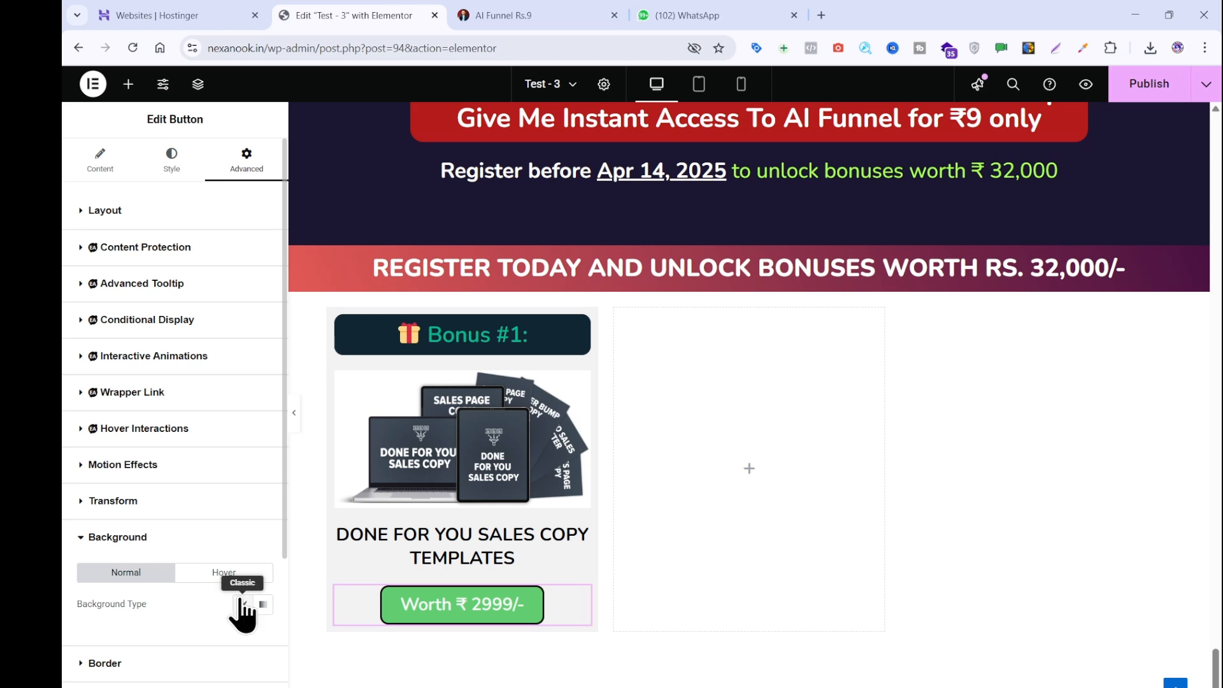
left_click(263, 637)
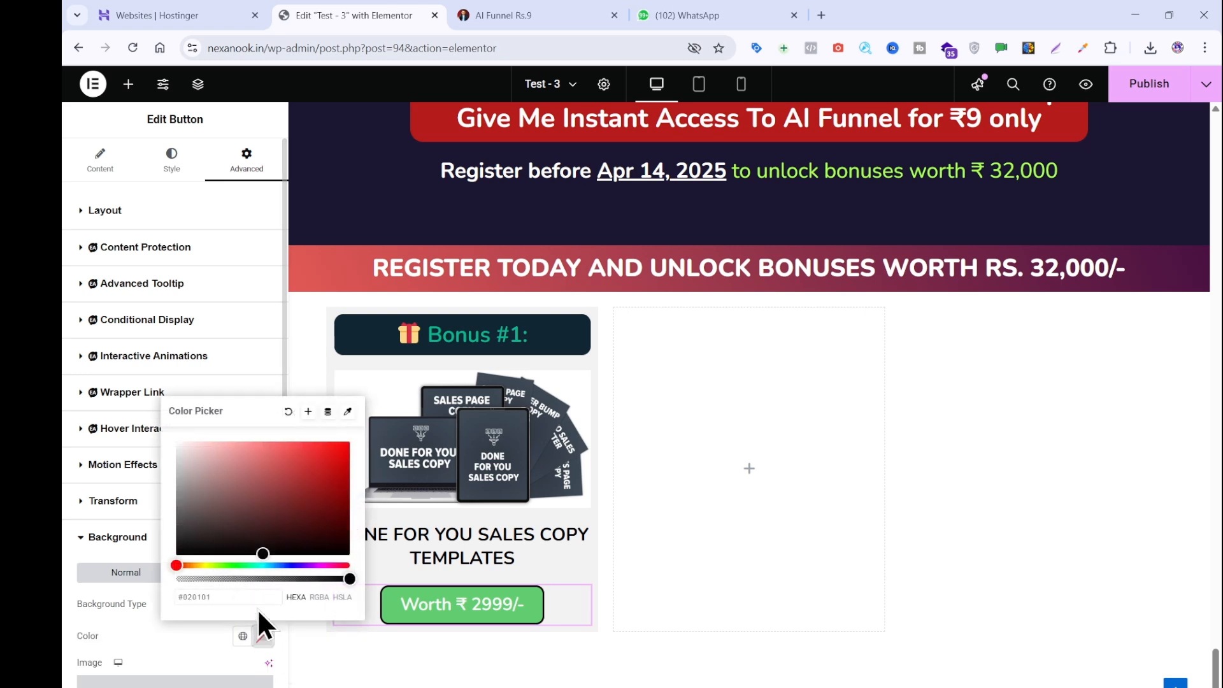
left_click(257, 597)
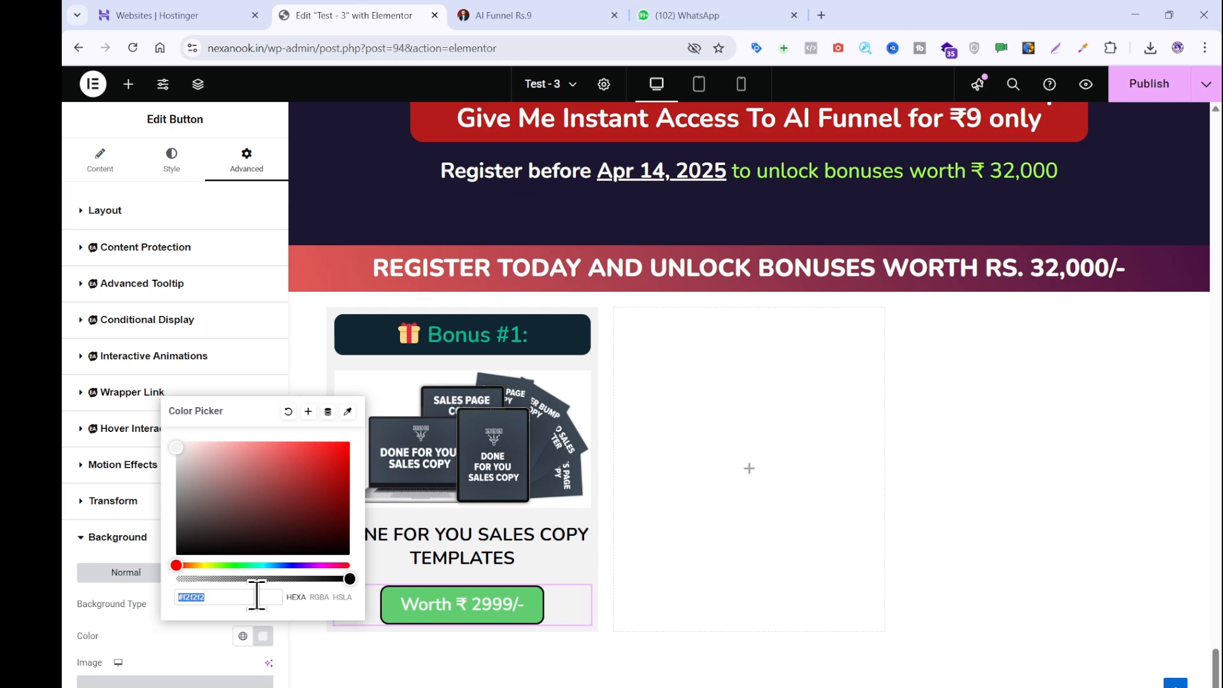
- Sample the background colour inside the Bonus #1 price label on the reference page, copy its hex code and return to the Elementor editor
left_click(513, 11)
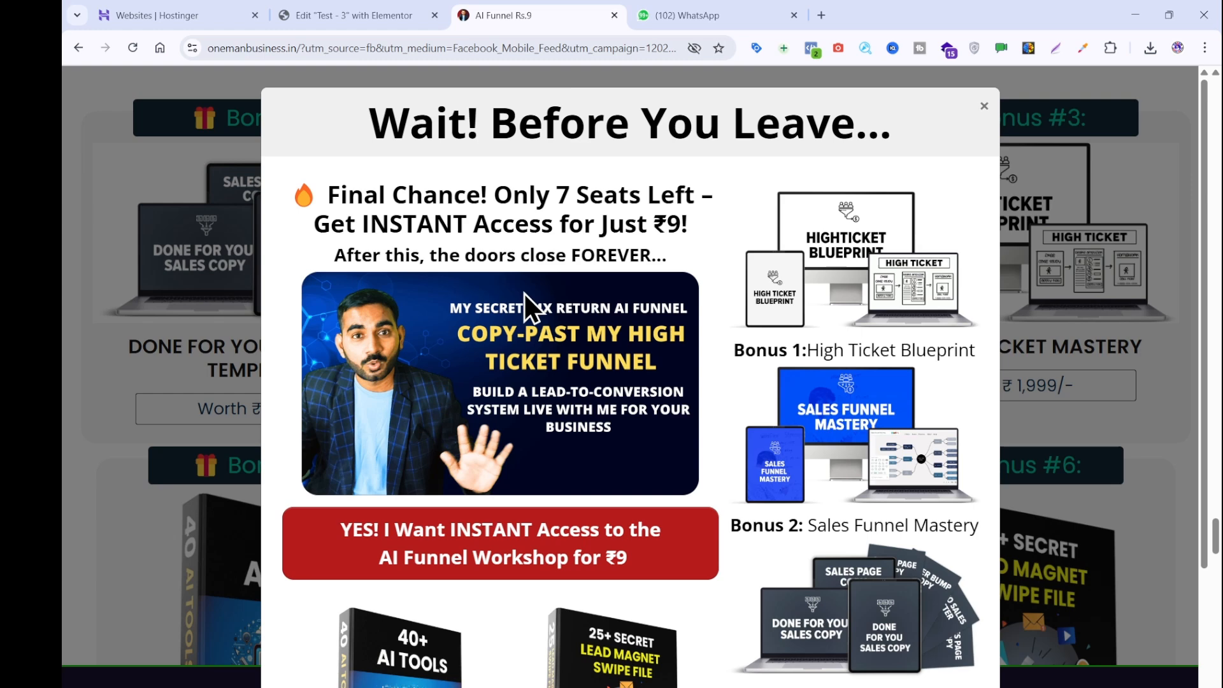
left_click(1053, 92)
left_click(1083, 48)
left_click(1069, 84)
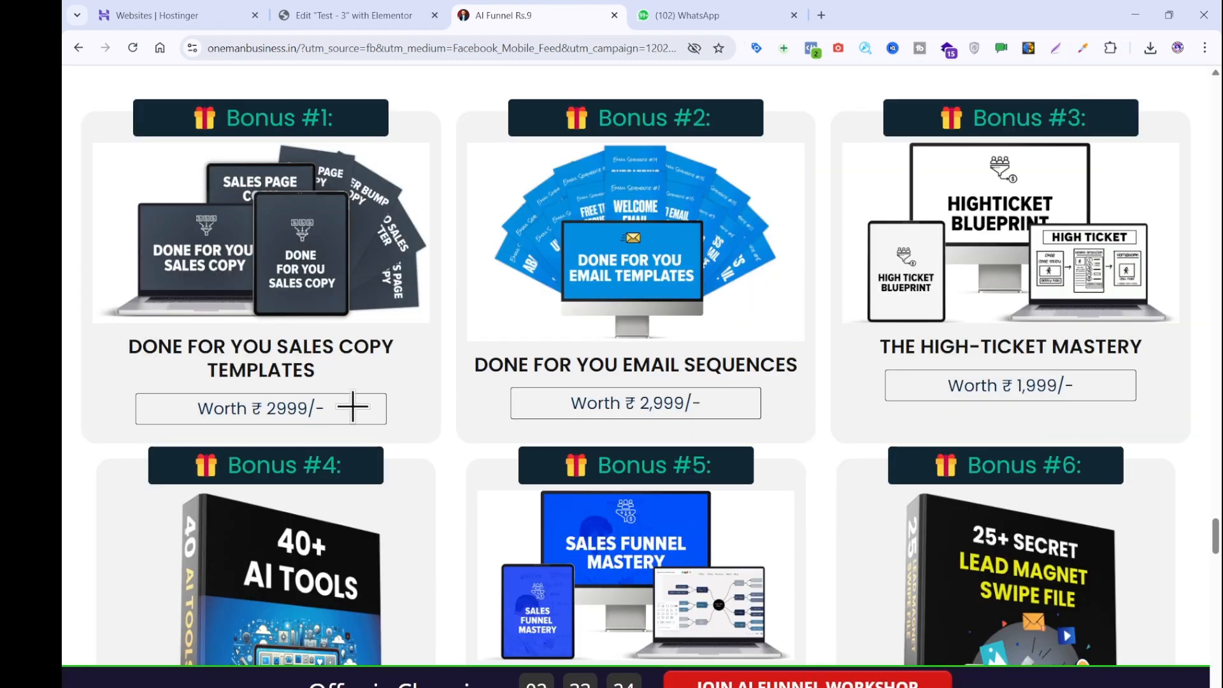
left_click(347, 409)
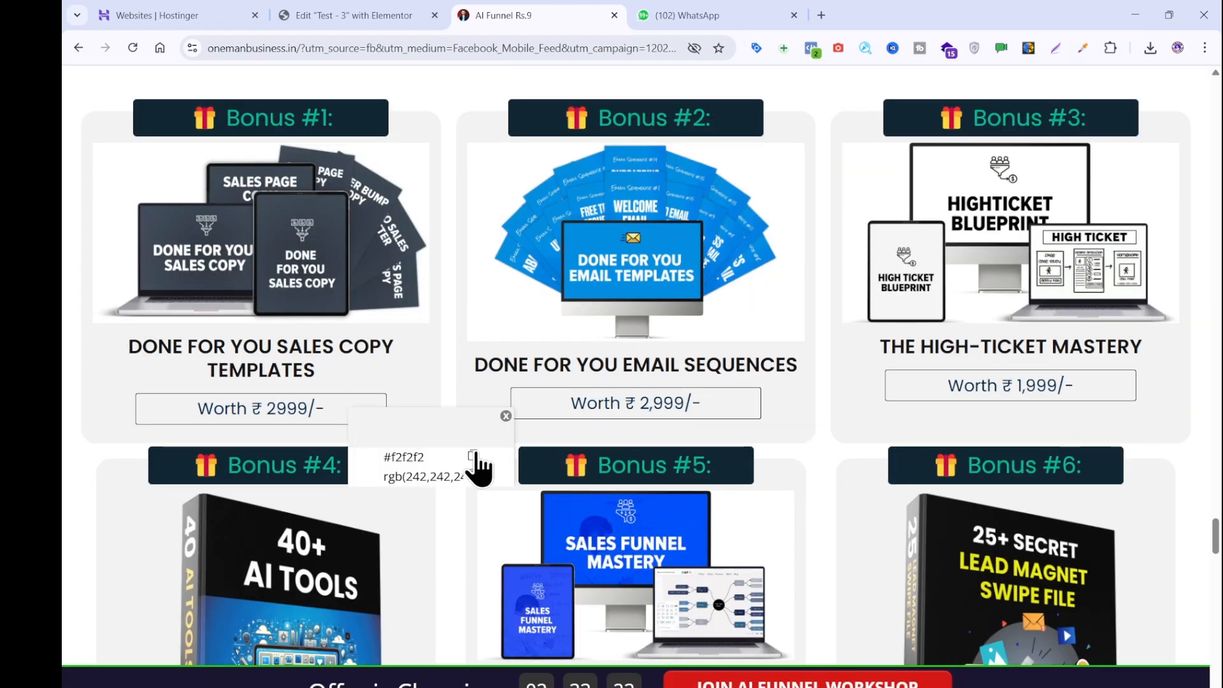
left_click(505, 415)
left_click(418, 15)
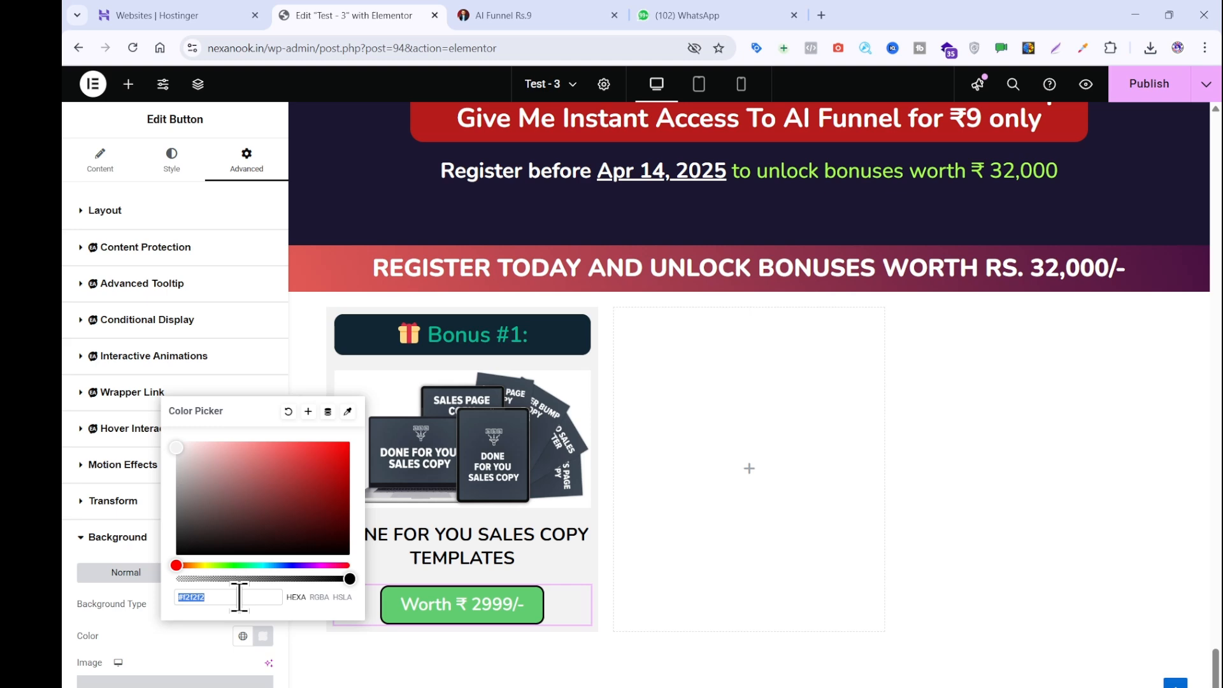
- Remove the "Worth ₹ 2999/-" button widget's advanced background and set the button's own style background colour to #f2f2f2
left_click_drag(197, 477, 150, 422)
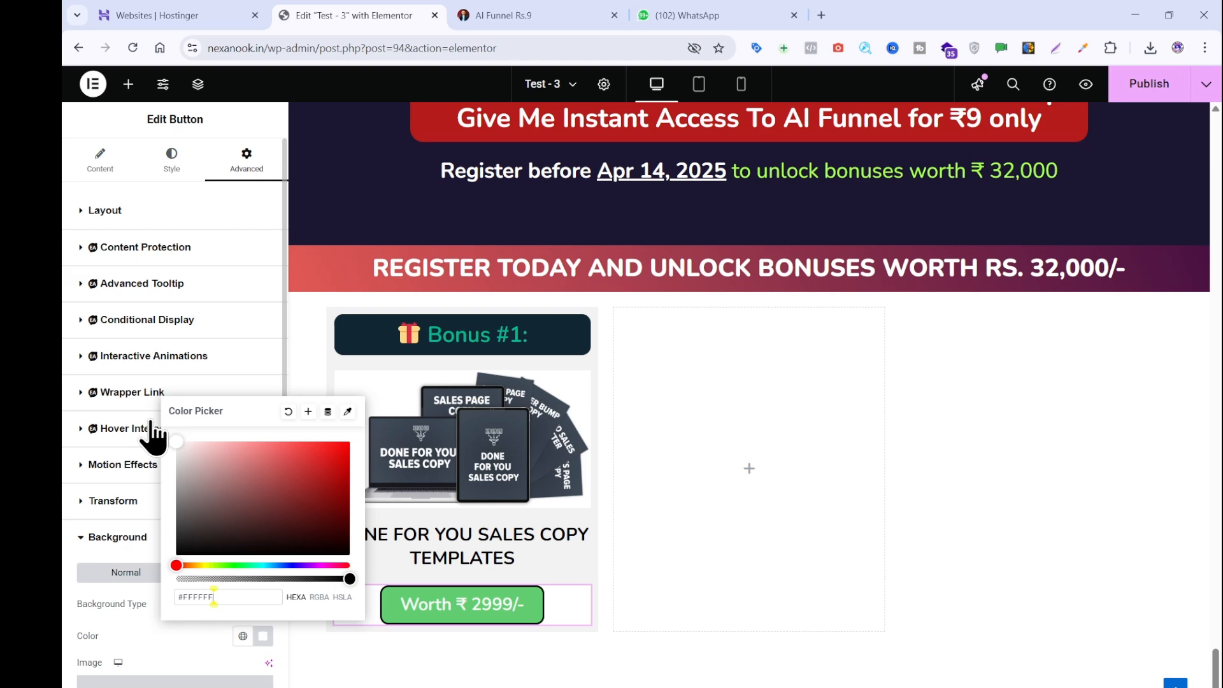
left_click(458, 670)
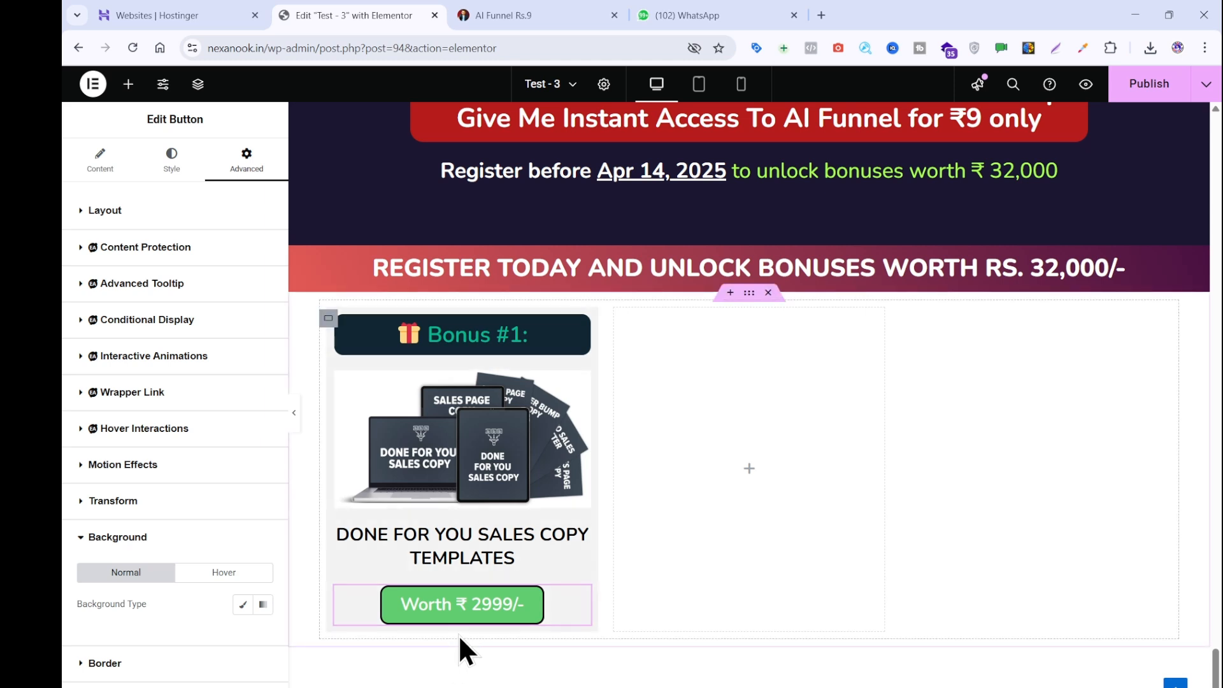
left_click(150, 171)
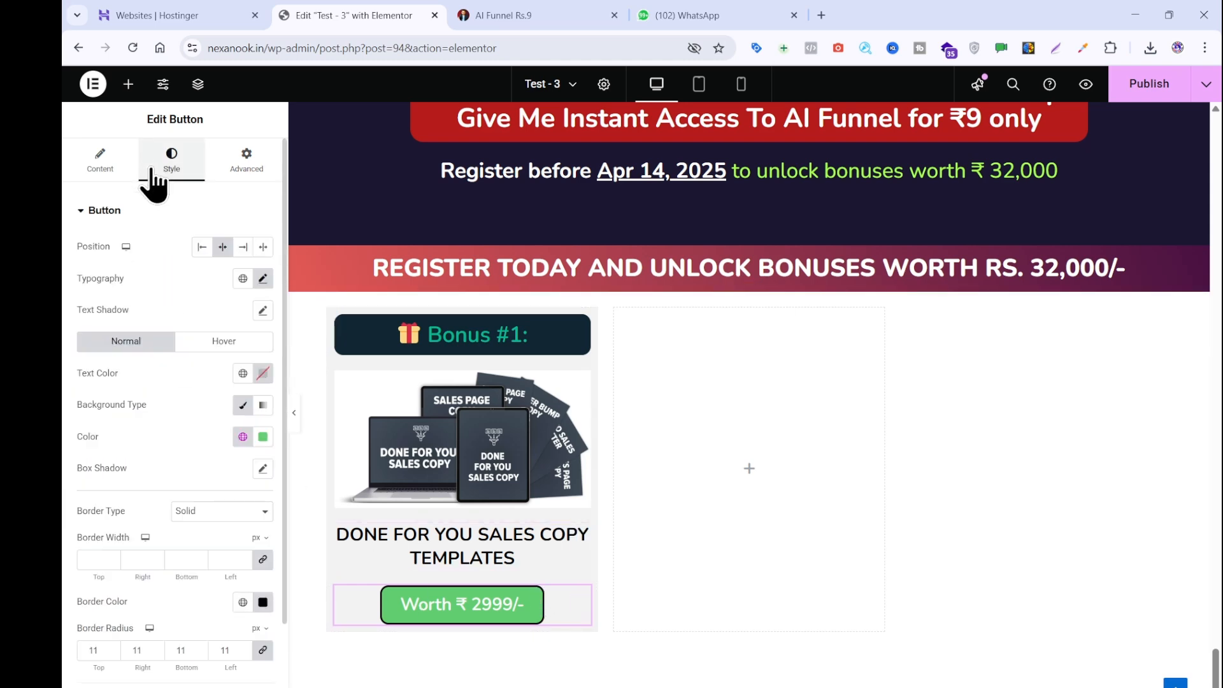
left_click(263, 437)
type("#f2f2f2")
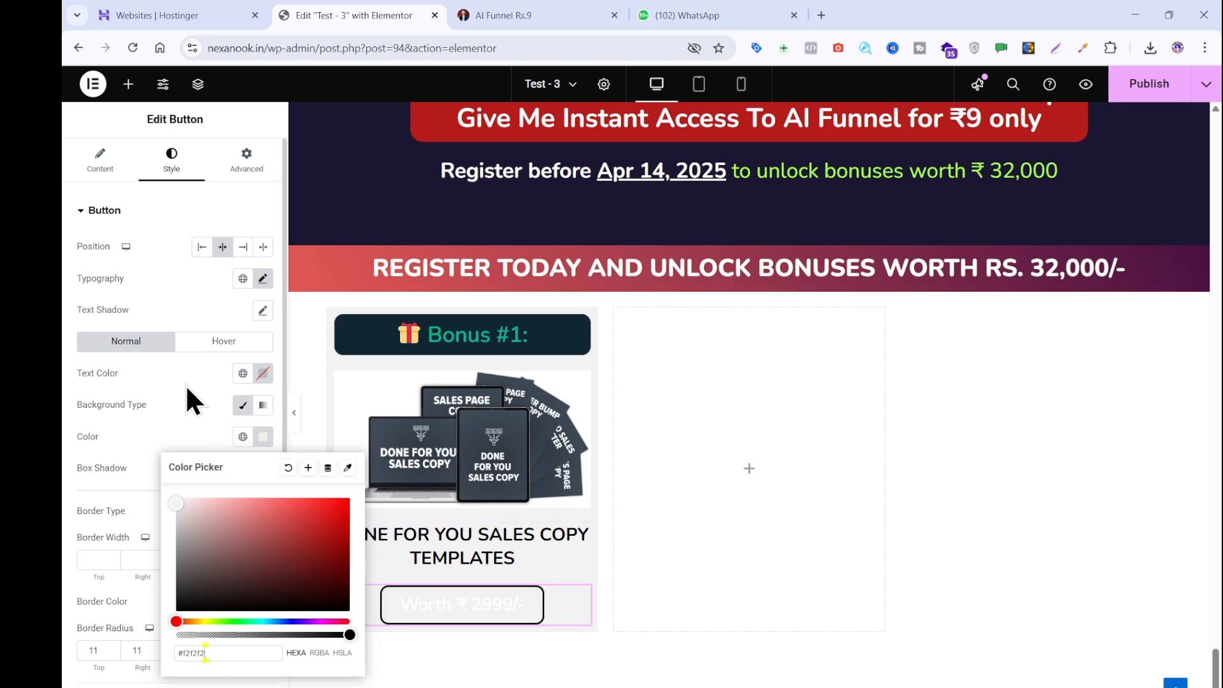
- Set the "Worth ₹ 2999/-" button's text colour to black (#000000)
left_click(262, 374)
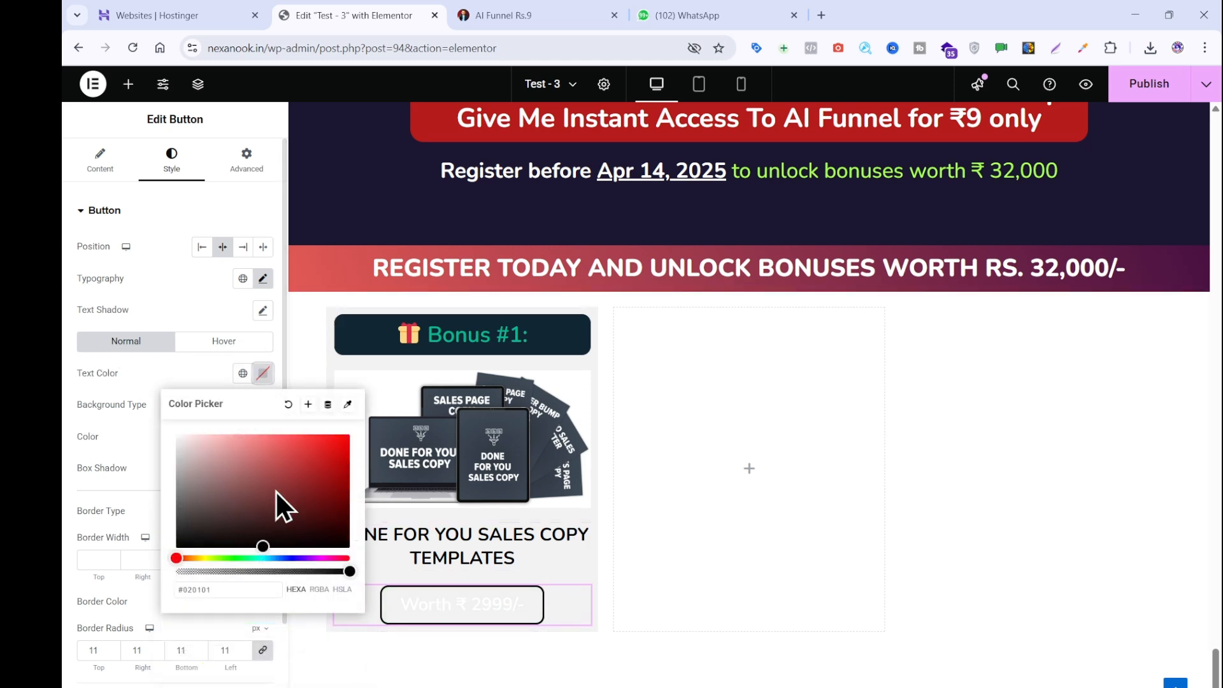
left_click_drag(276, 491, 358, 564)
left_click(374, 652)
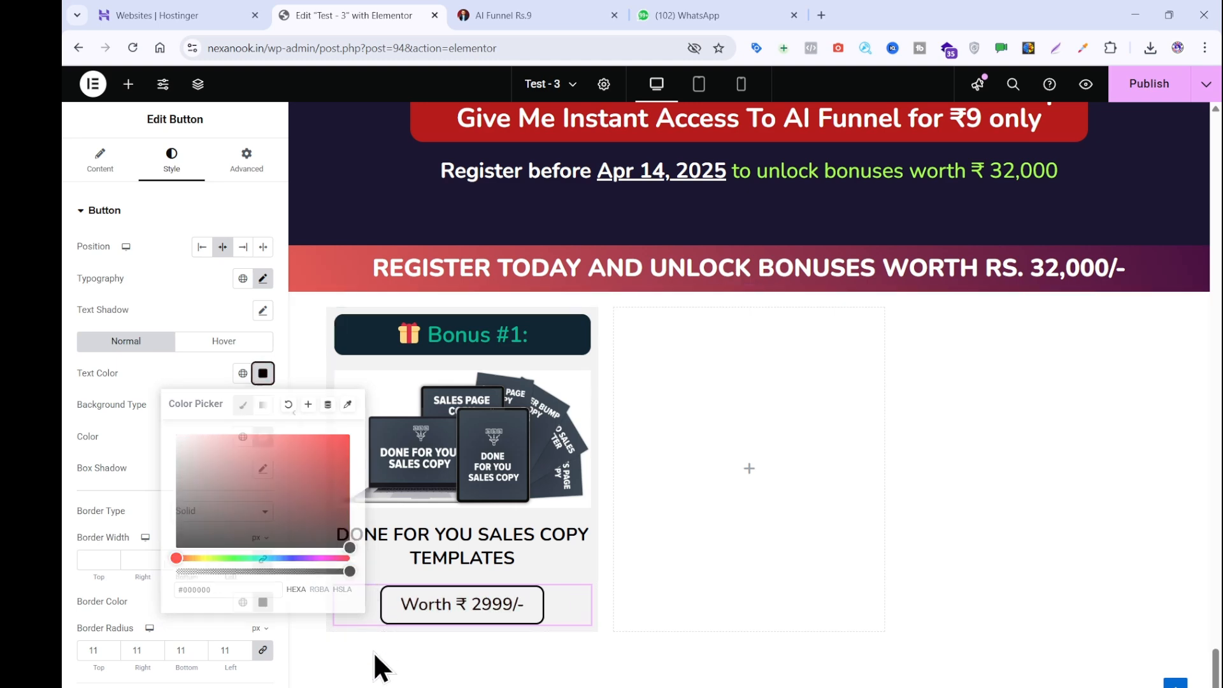
- Close the exit popup on the reference page, sample the Bonus #1 price label's text colour, copy its hex code #0a2c58 and return to Elementor
left_click(557, 14)
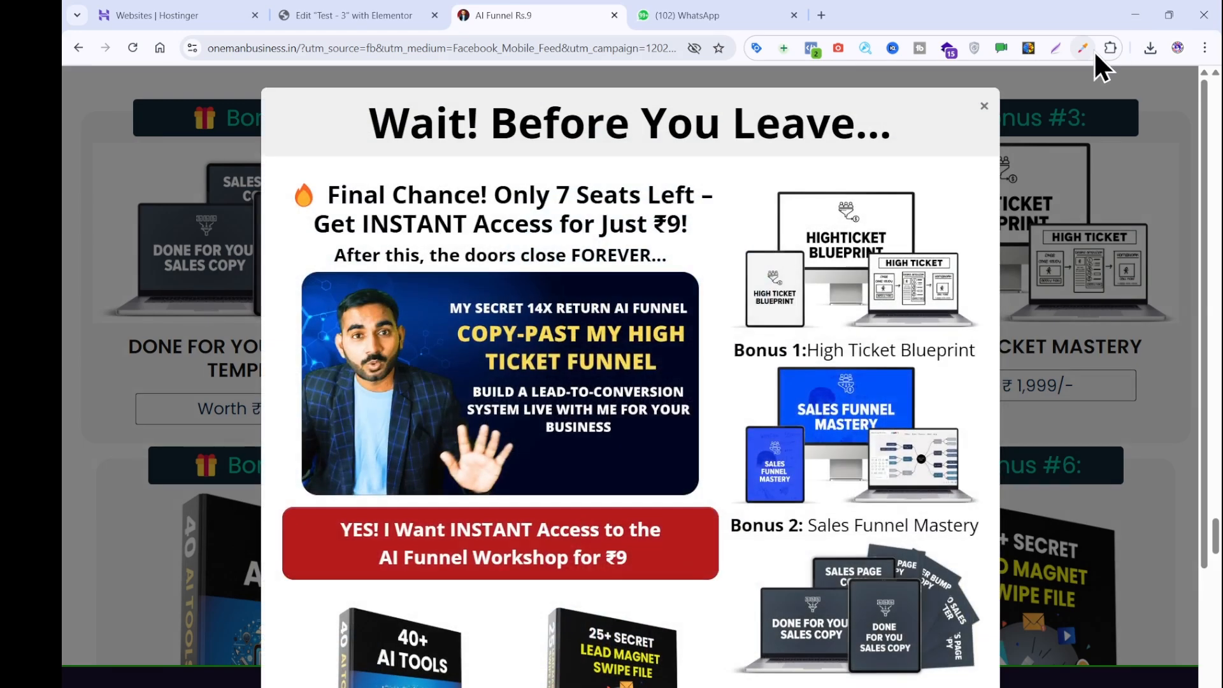
left_click(988, 108)
left_click(1082, 48)
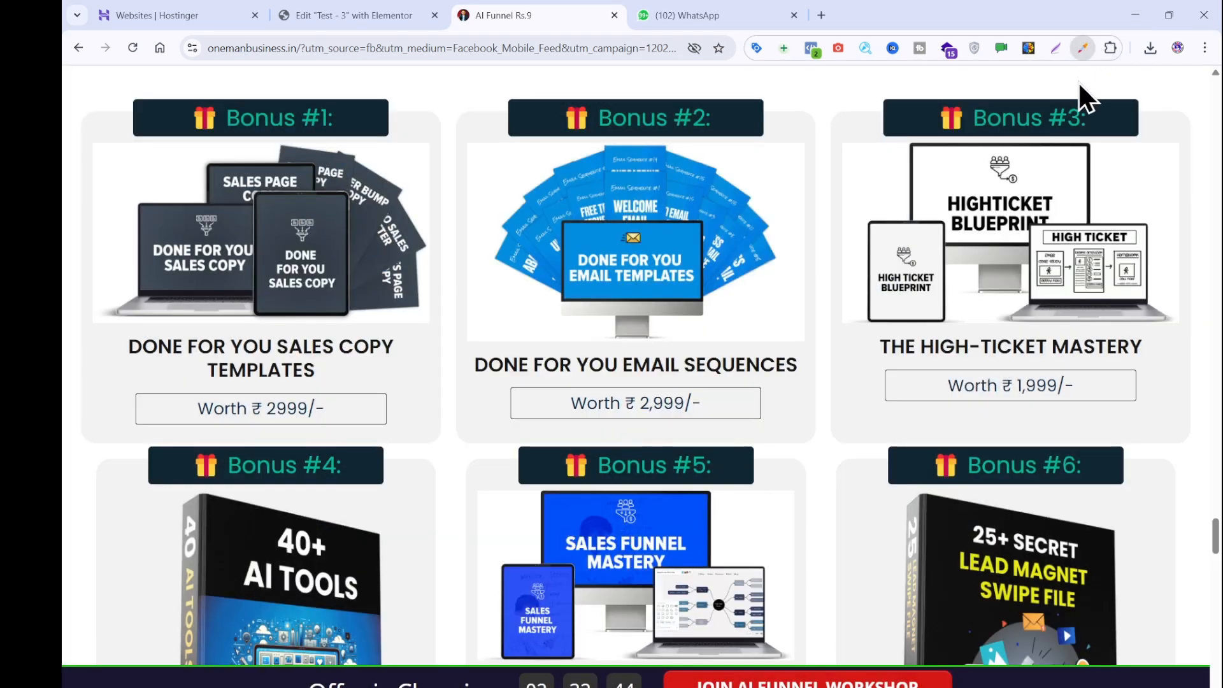
left_click(1051, 83)
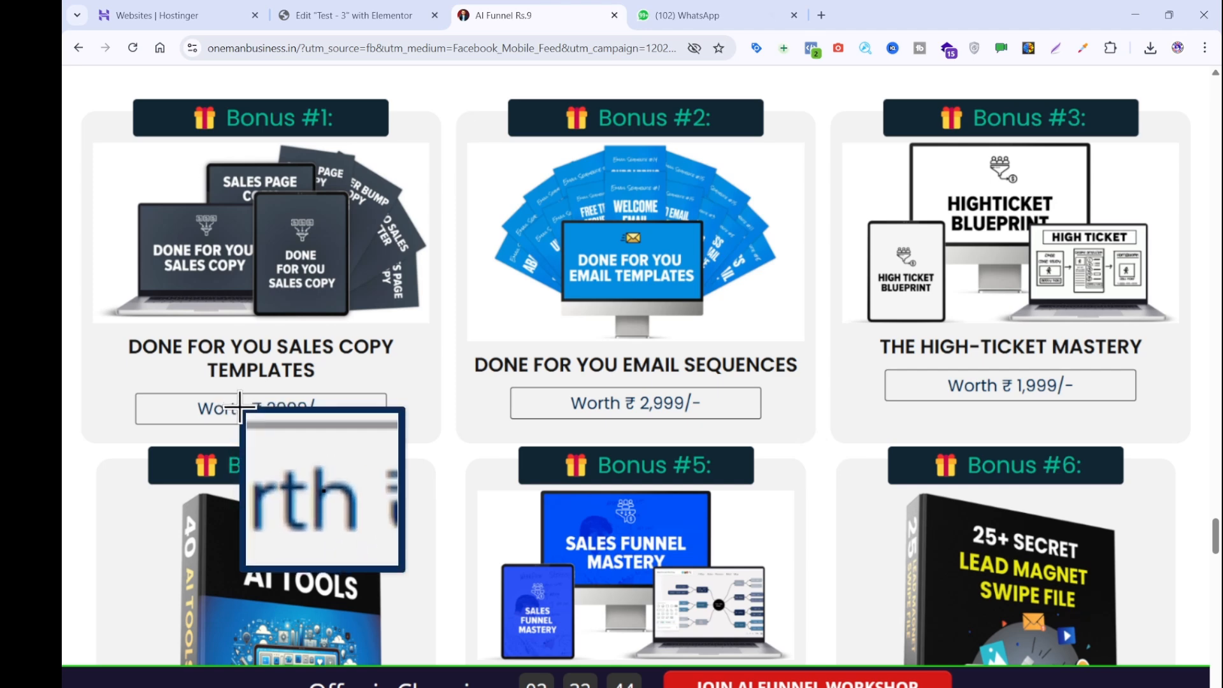
left_click(241, 408)
left_click(364, 457)
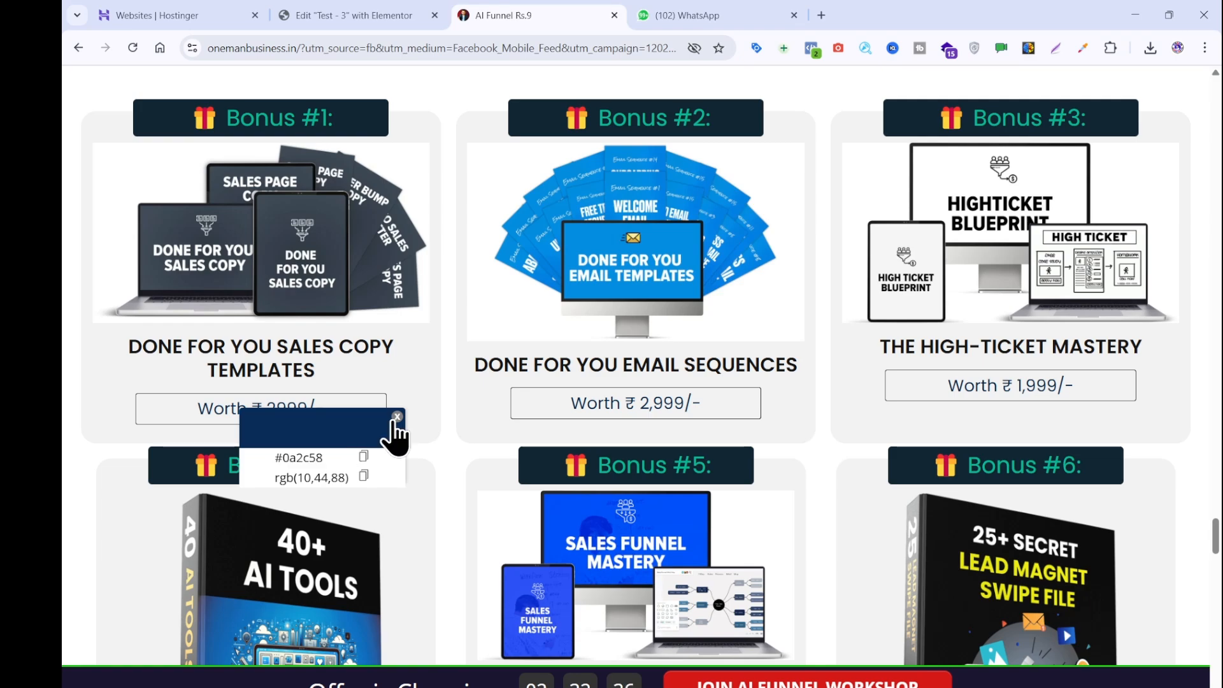
left_click(395, 419)
left_click(376, 16)
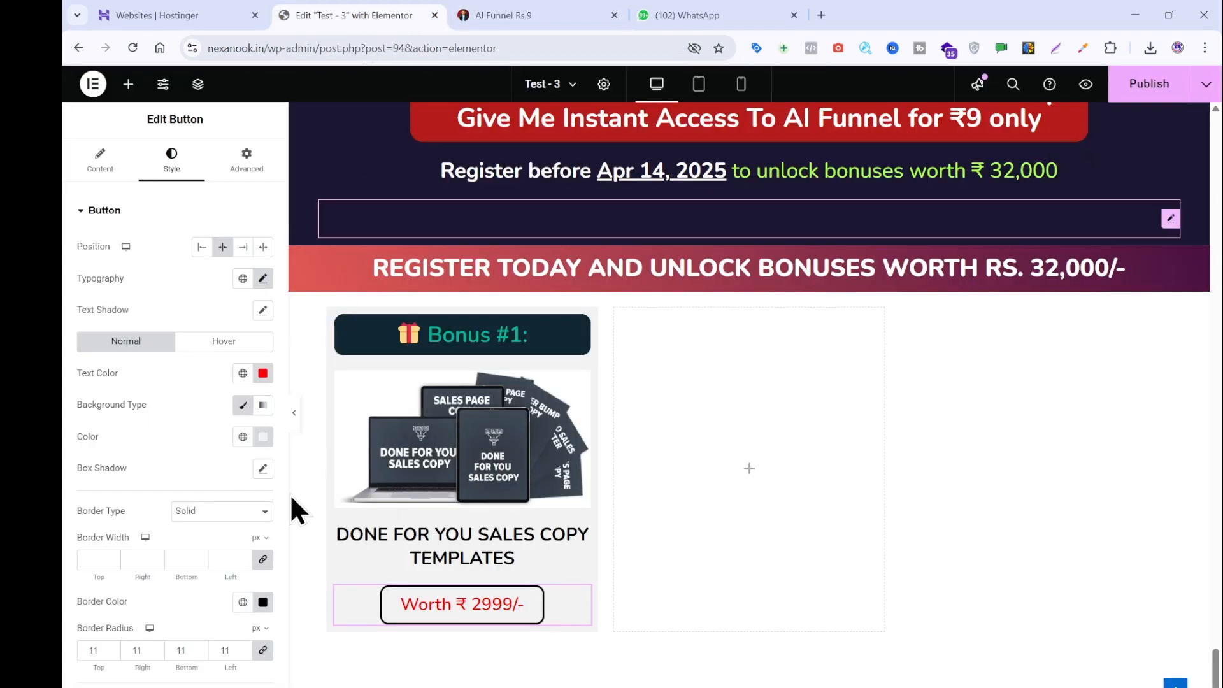
- Set the "Worth ₹ 2999/-" button's text colour to the copied hex code #0a2c58
left_click(263, 374)
left_click(338, 543)
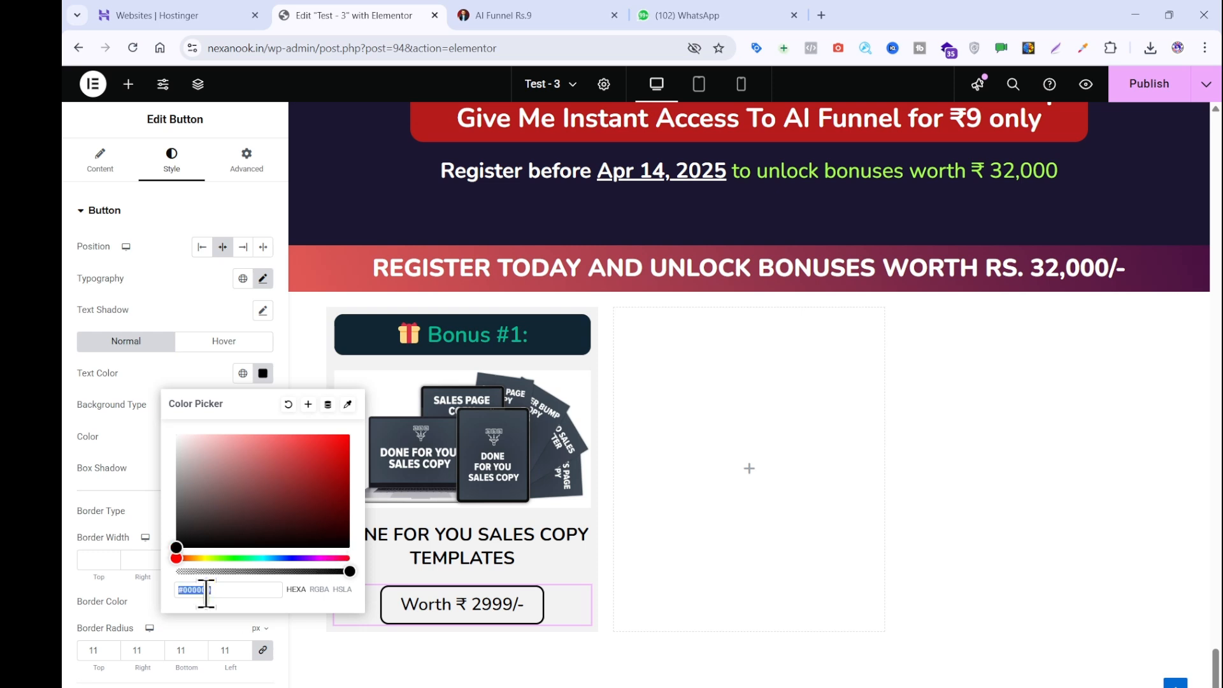
key("ctrl+v")
left_click(119, 583)
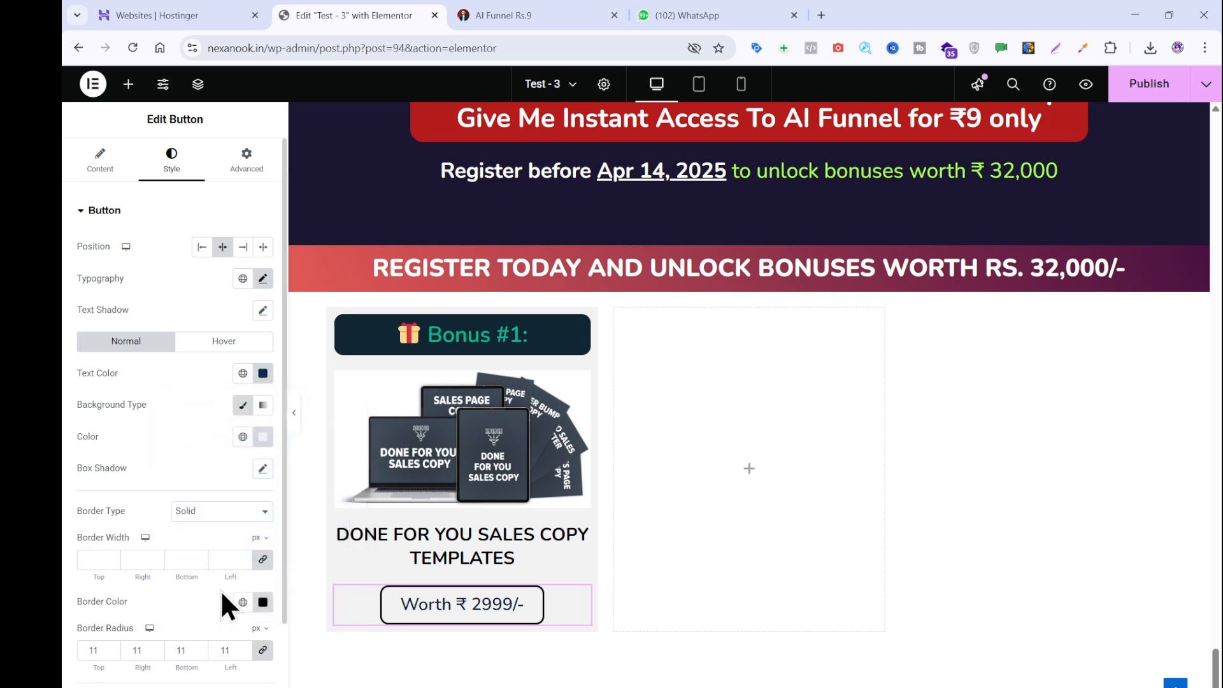
- Compare the price button with the reference page and set its border width to 1 px on all sides
left_click(609, 15)
left_click(207, 449)
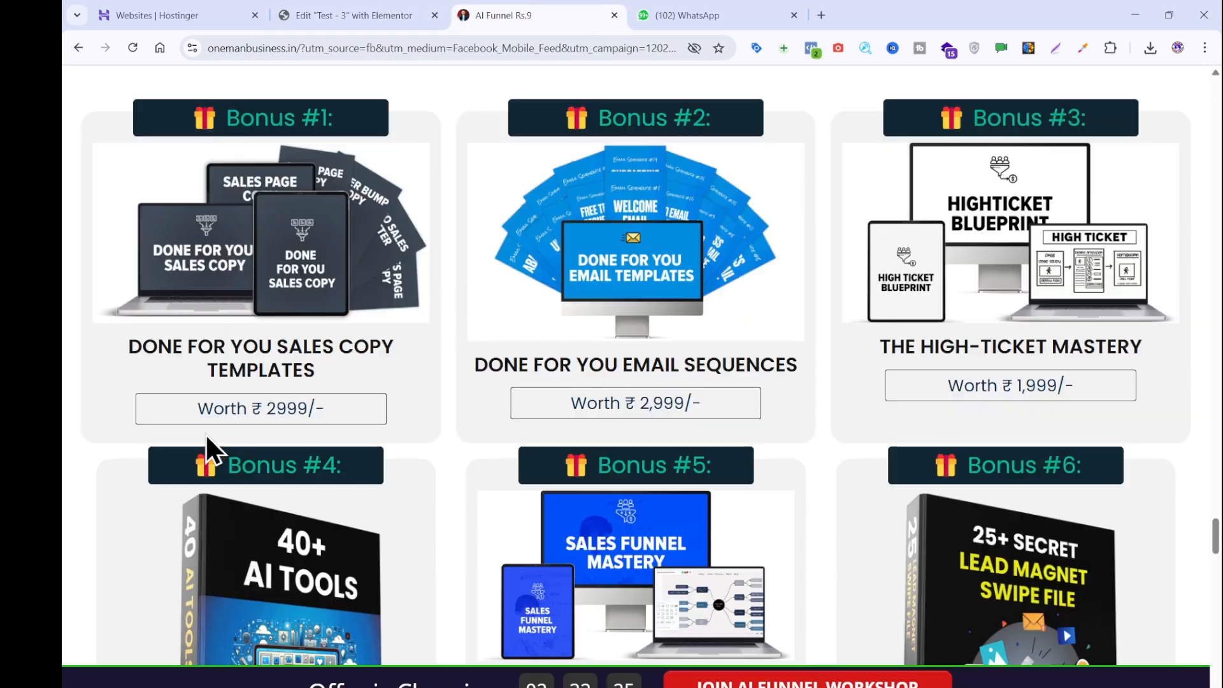
left_click(423, 15)
scroll(154, 581, "down", 2)
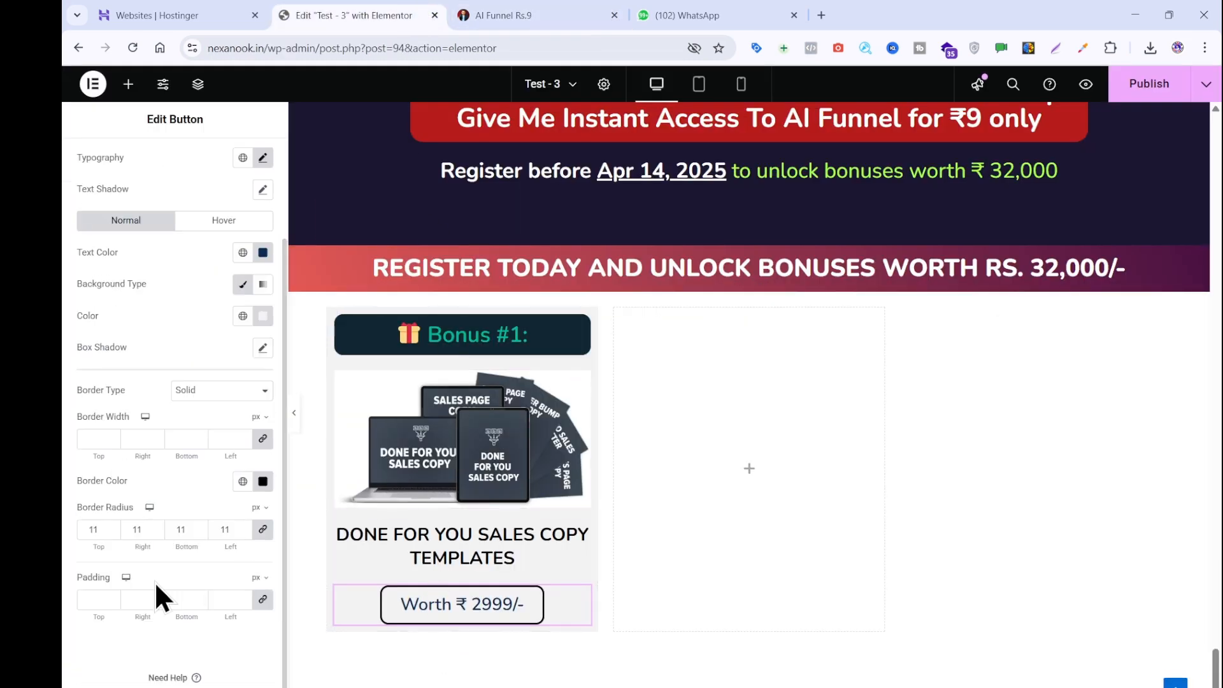
left_click(112, 437)
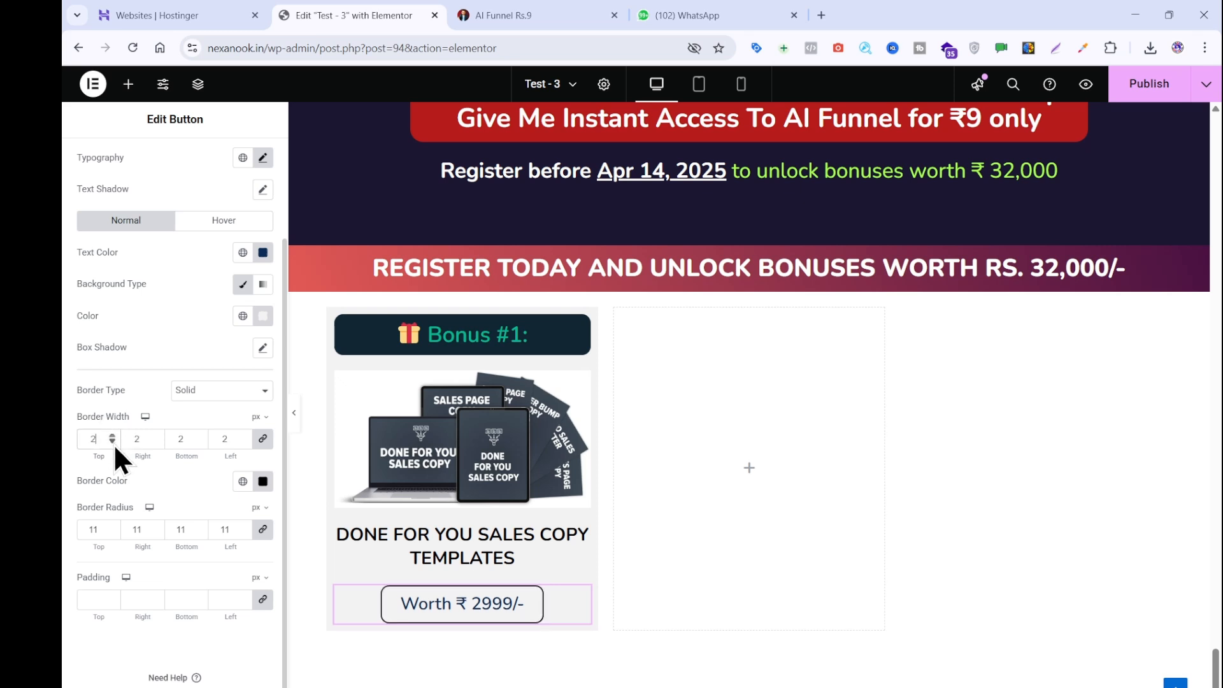
left_click(113, 444)
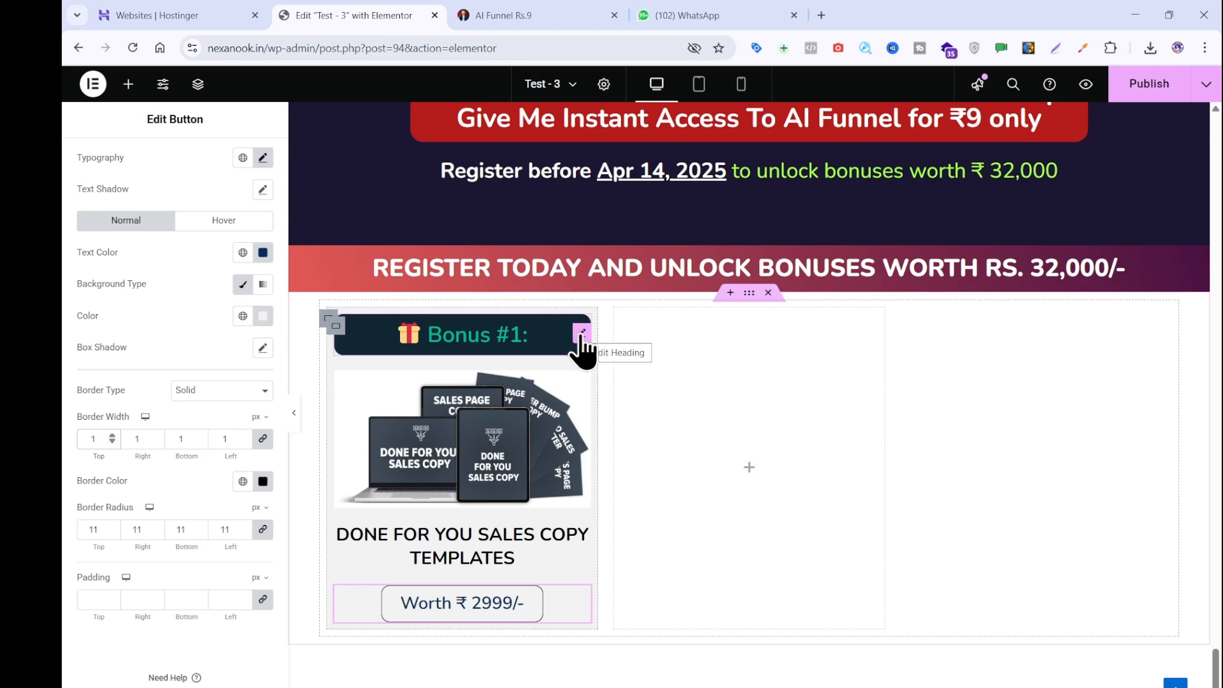
left_click(541, 13)
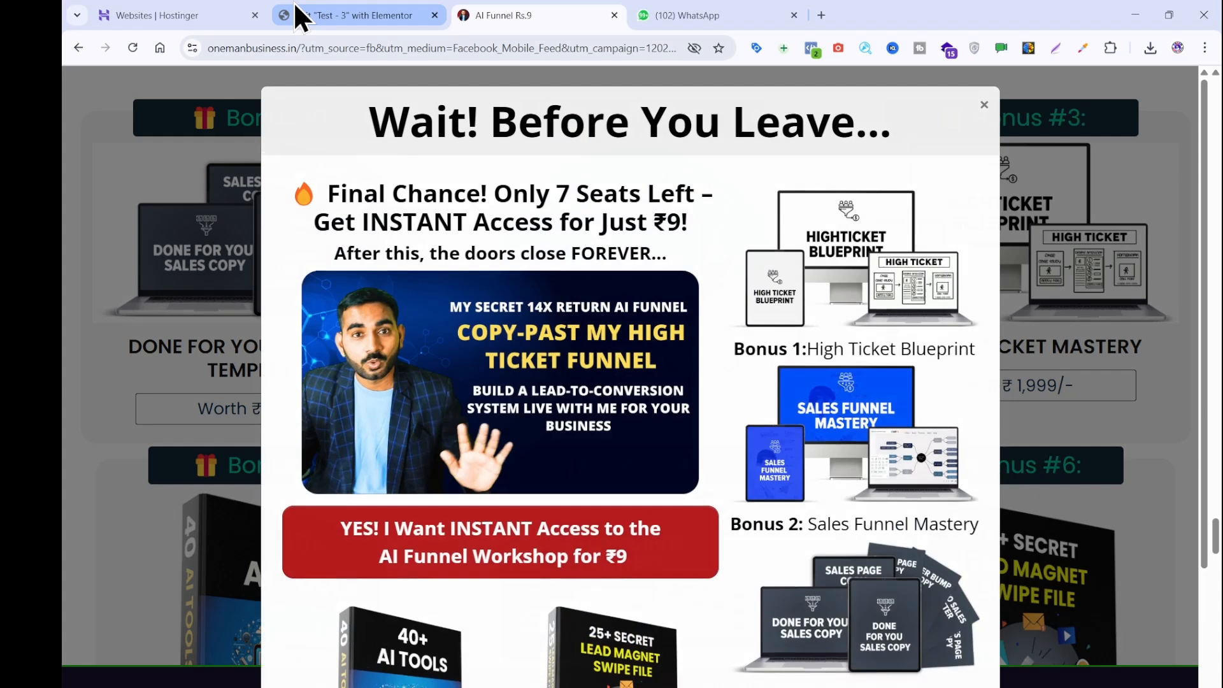
left_click(353, 16)
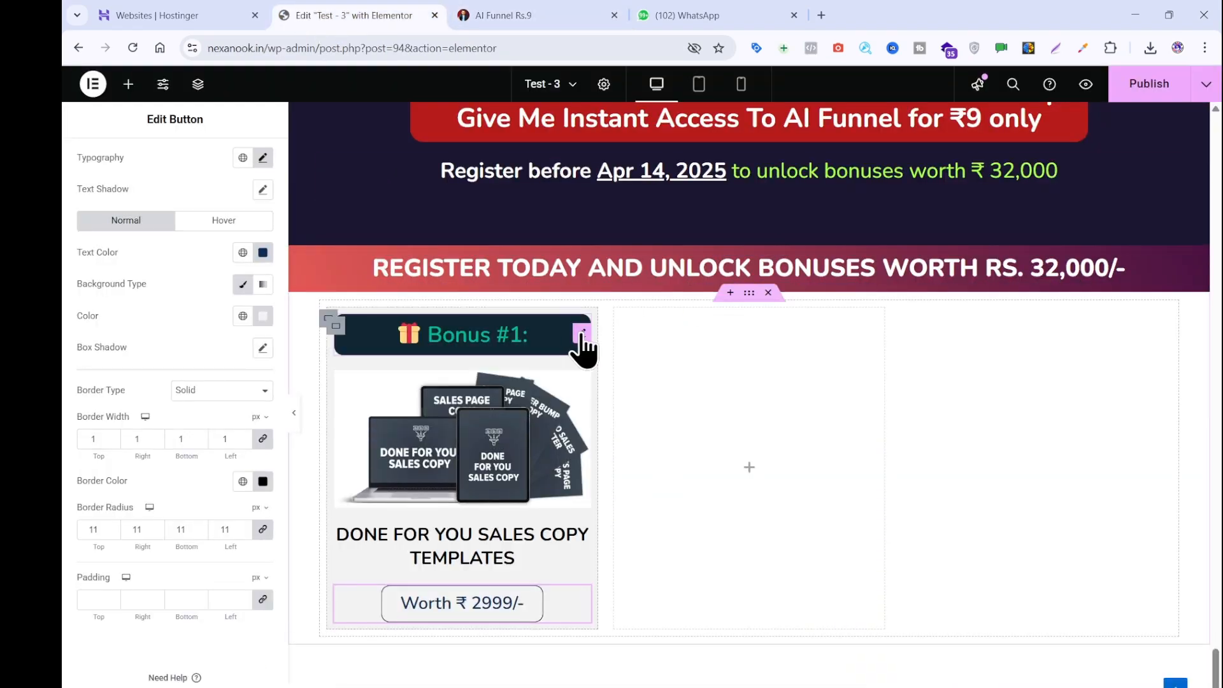
right_click(583, 337)
left_click(608, 378)
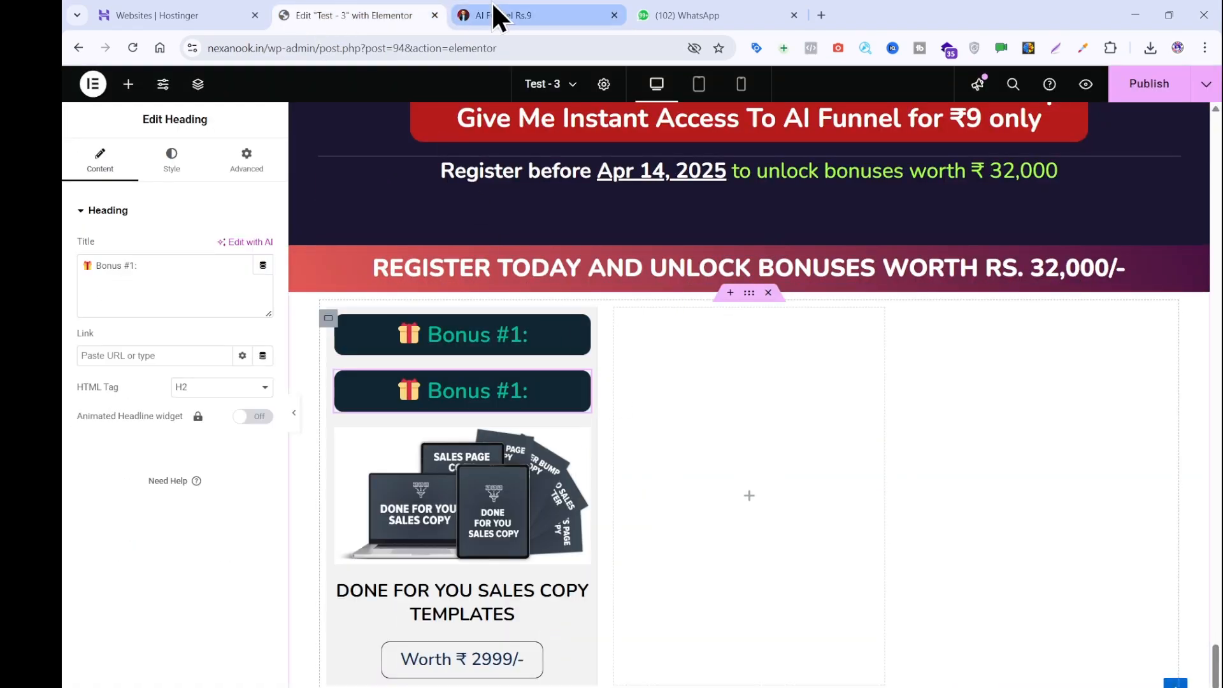
right_click(583, 400)
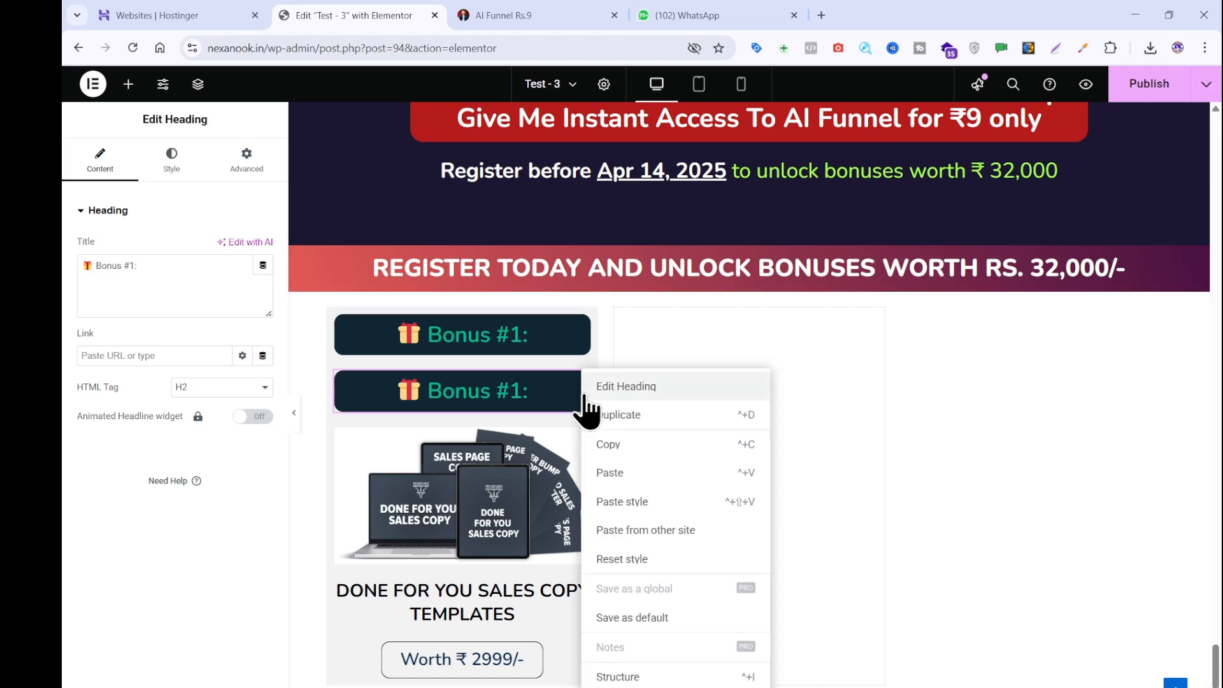
key("Delete")
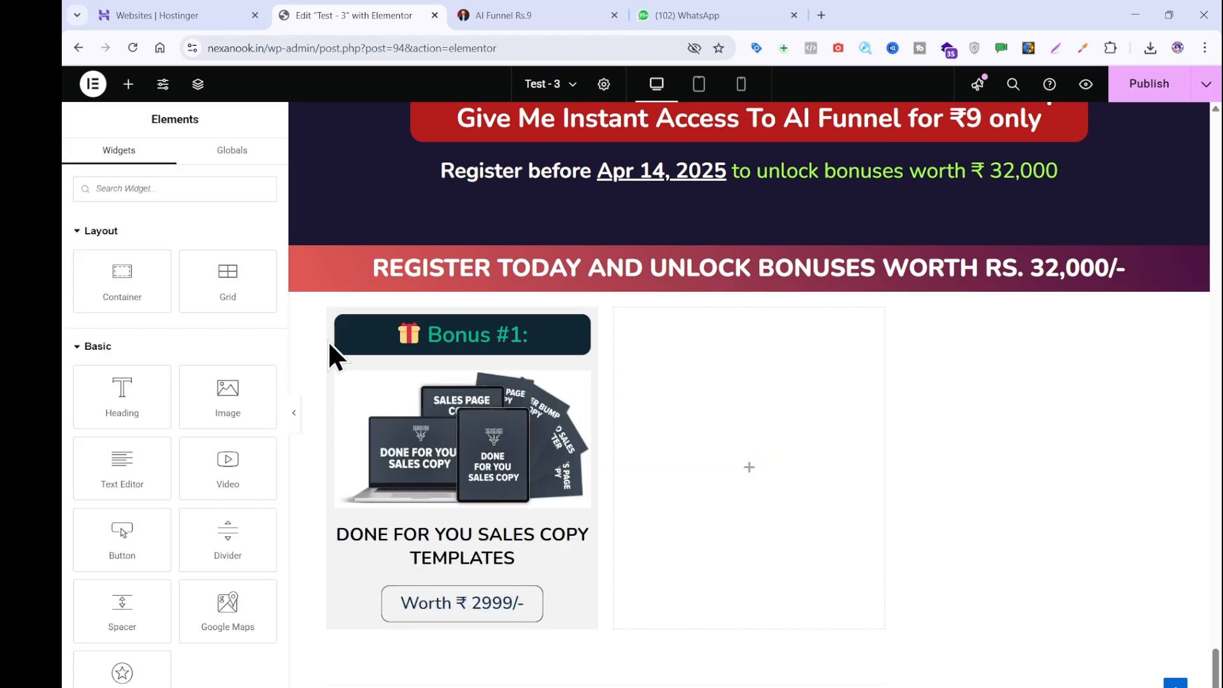
- Duplicate the whole Bonus #1 card container and check the reference page for the second bonus card
right_click(335, 328)
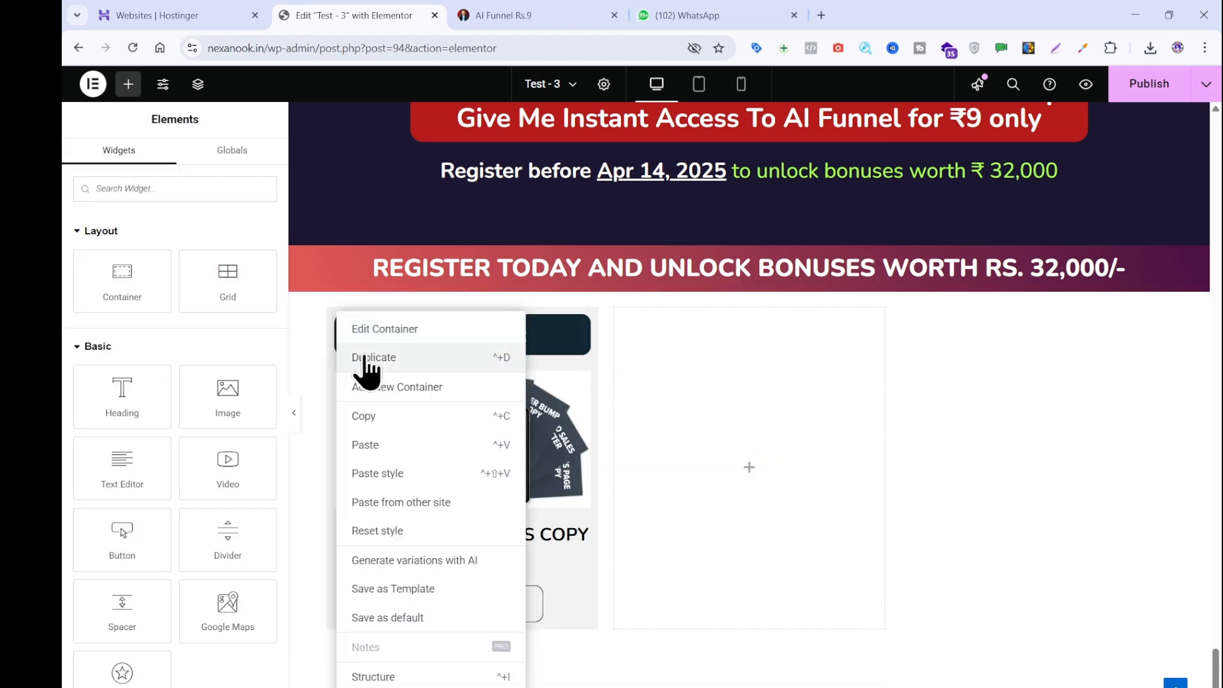
left_click(366, 357)
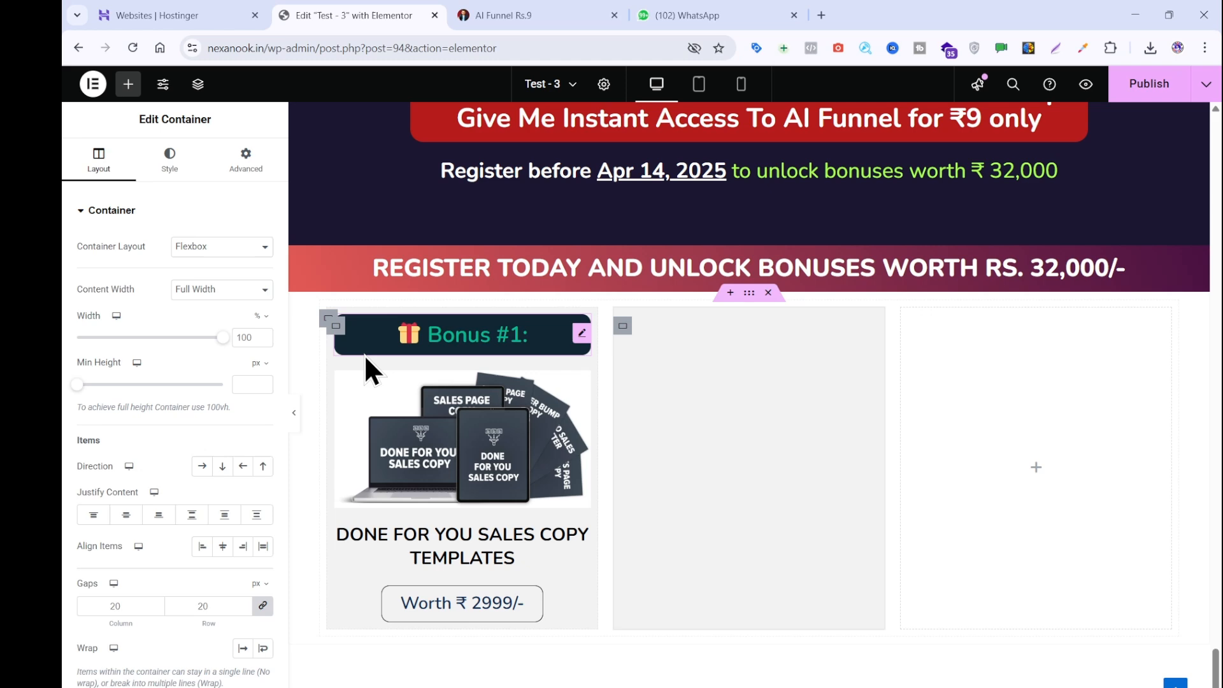
left_click(484, 14)
left_click(228, 296)
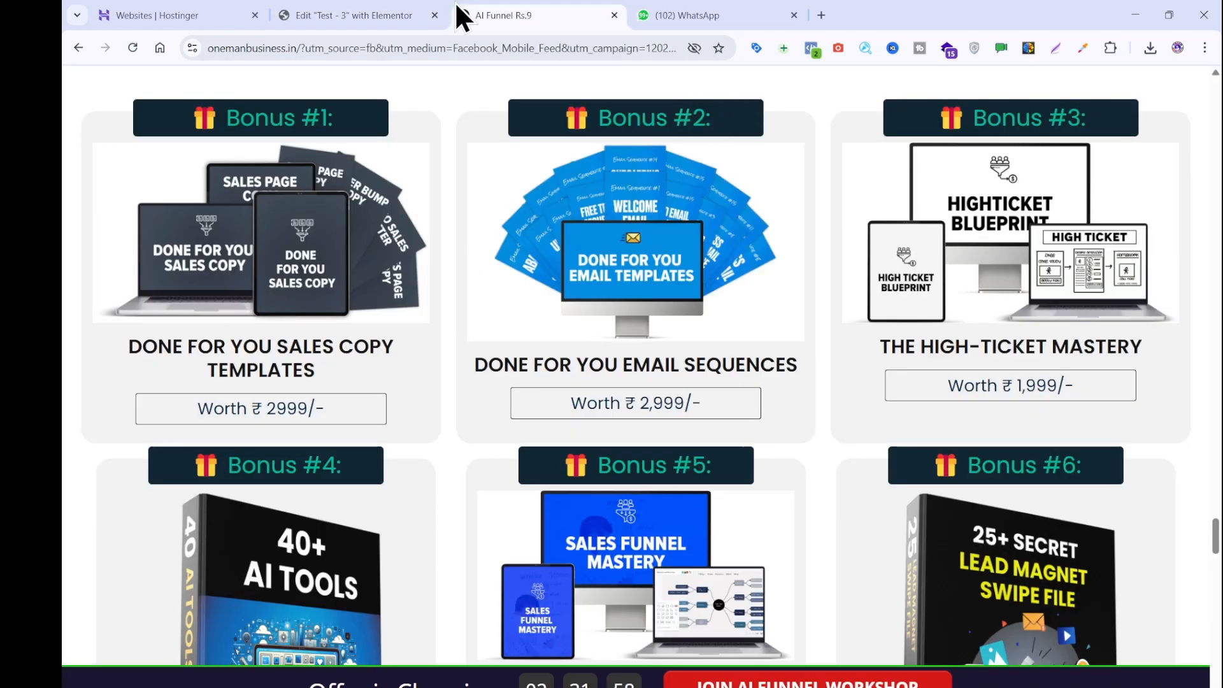
left_click(418, 13)
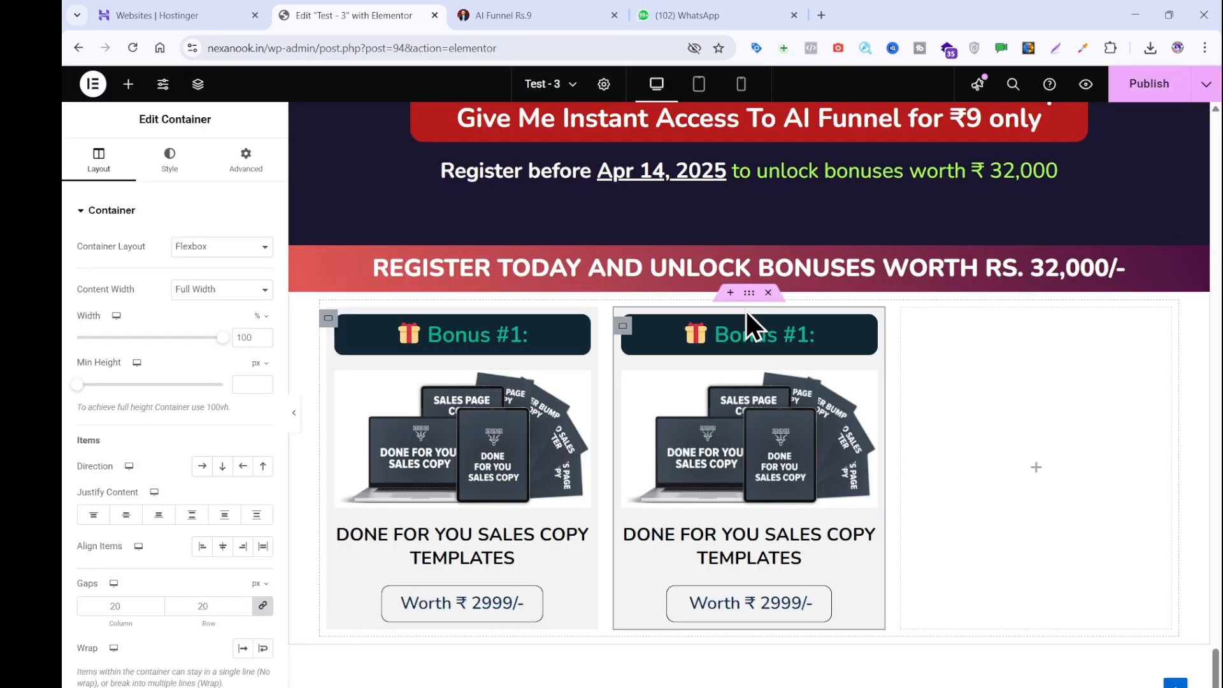
- Change the duplicated card's heading to "Bonus #2:"
left_click(745, 328)
left_click(137, 265)
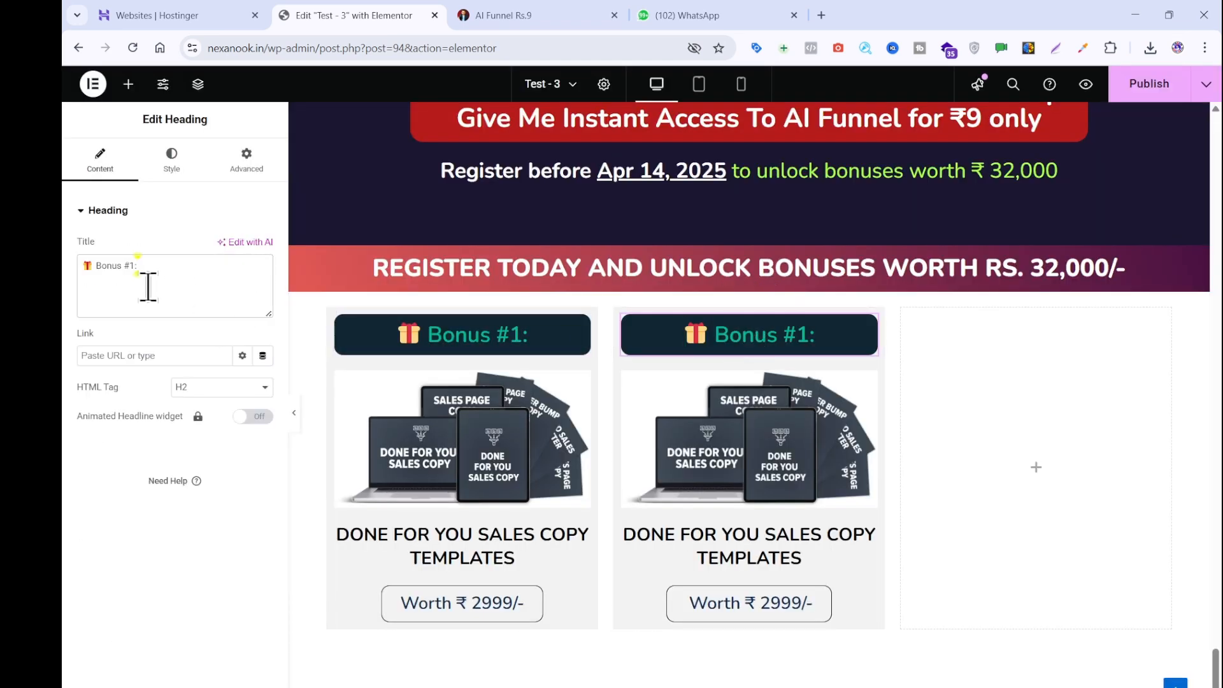
key("BackSpace")
type("2")
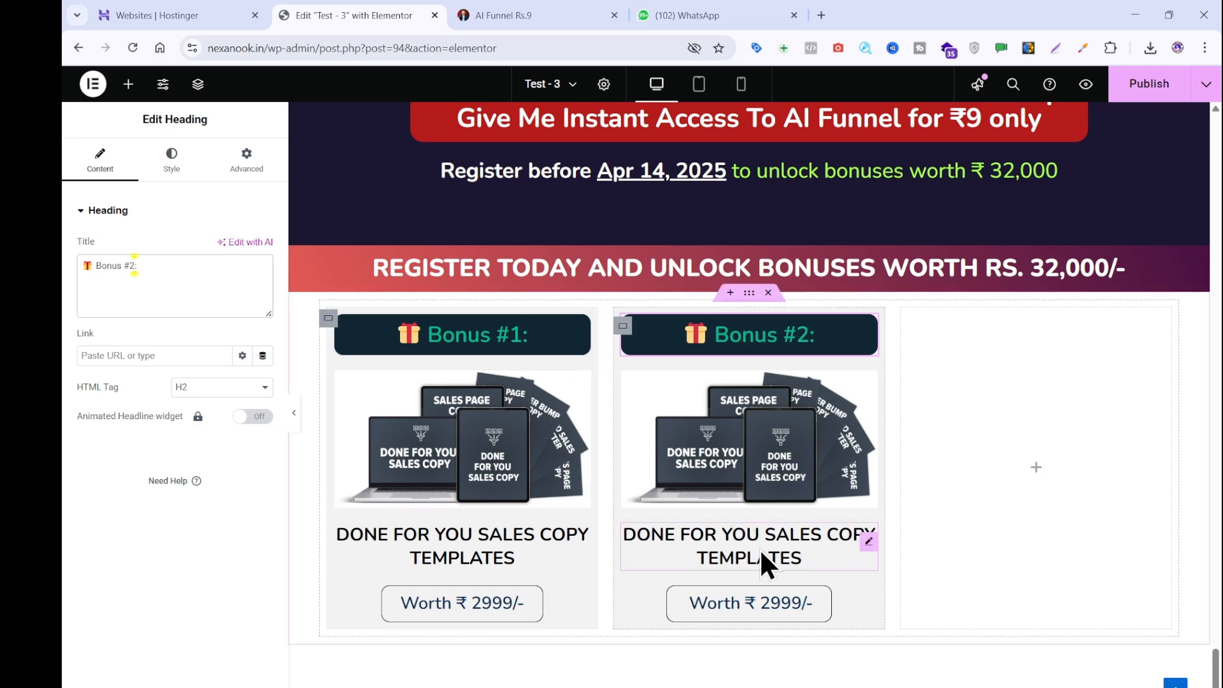
- Copy "DONE FOR YOU EMAIL SEQUENCES" from the reference page's Bonus #2 card, strip its formatting through Notepad and return to Elementor
left_click(548, 14)
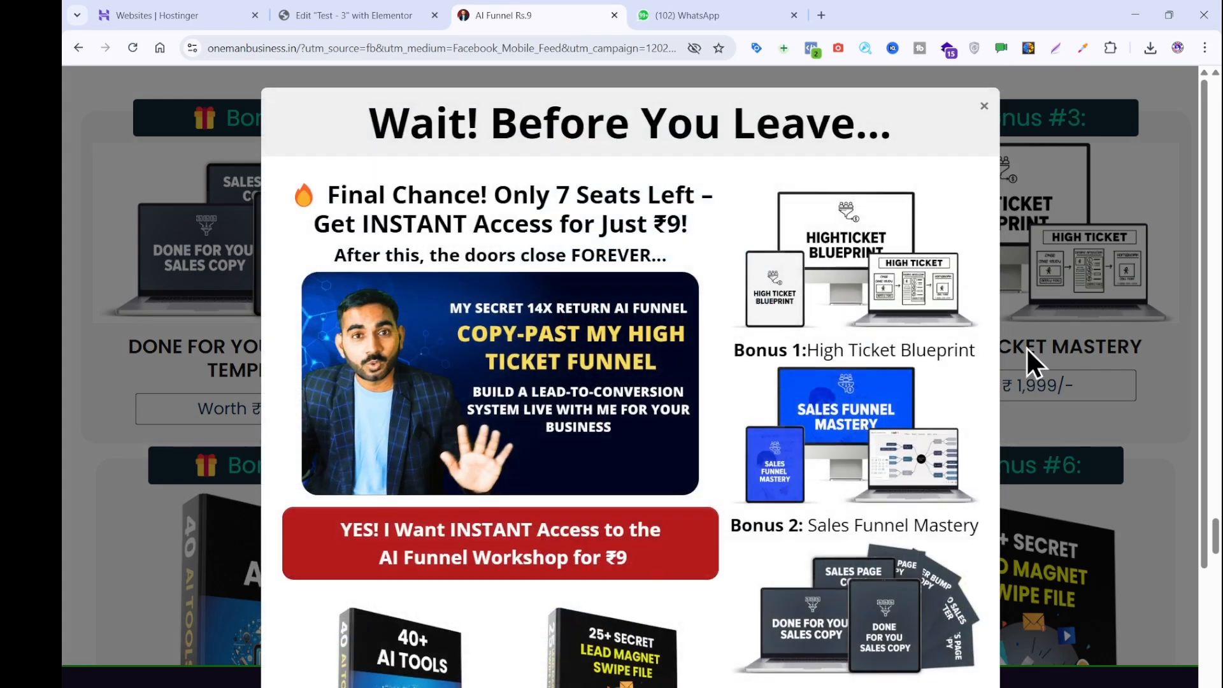
left_click(1026, 346)
left_click_drag(808, 380, 476, 383)
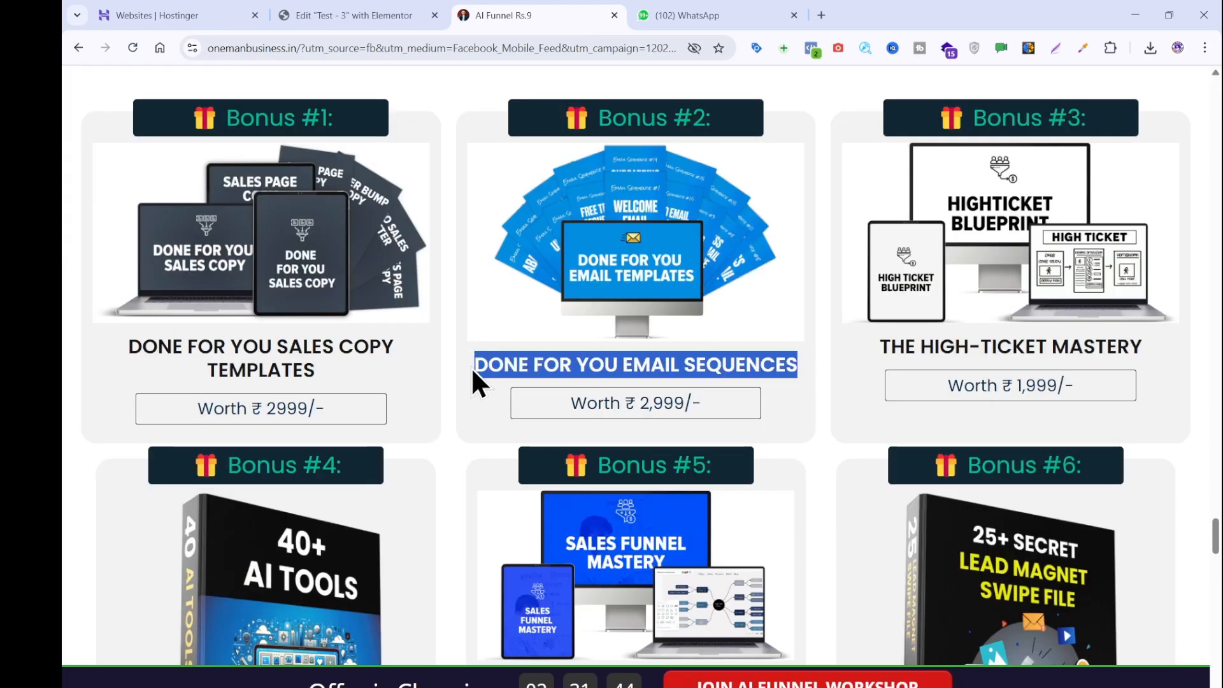
key("ctrl+c")
key("alt+Tab")
key("ctrl+v")
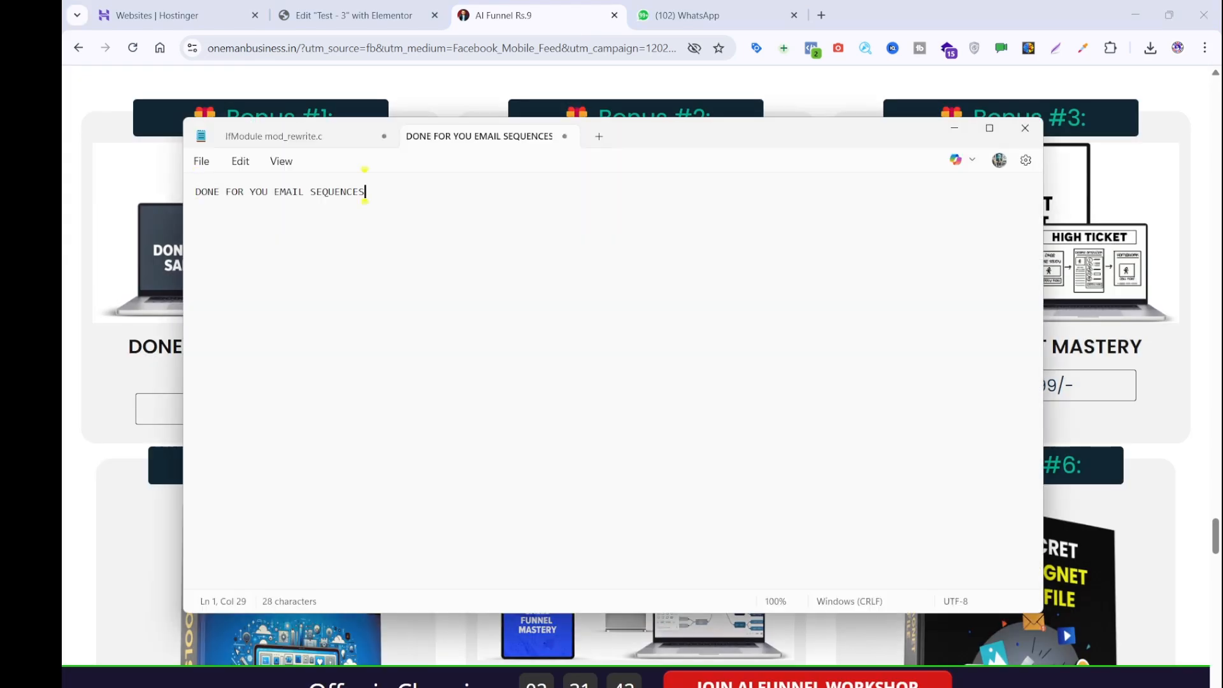
key("ctrl+a")
key("ctrl+x")
left_click(463, 20)
left_click(426, 14)
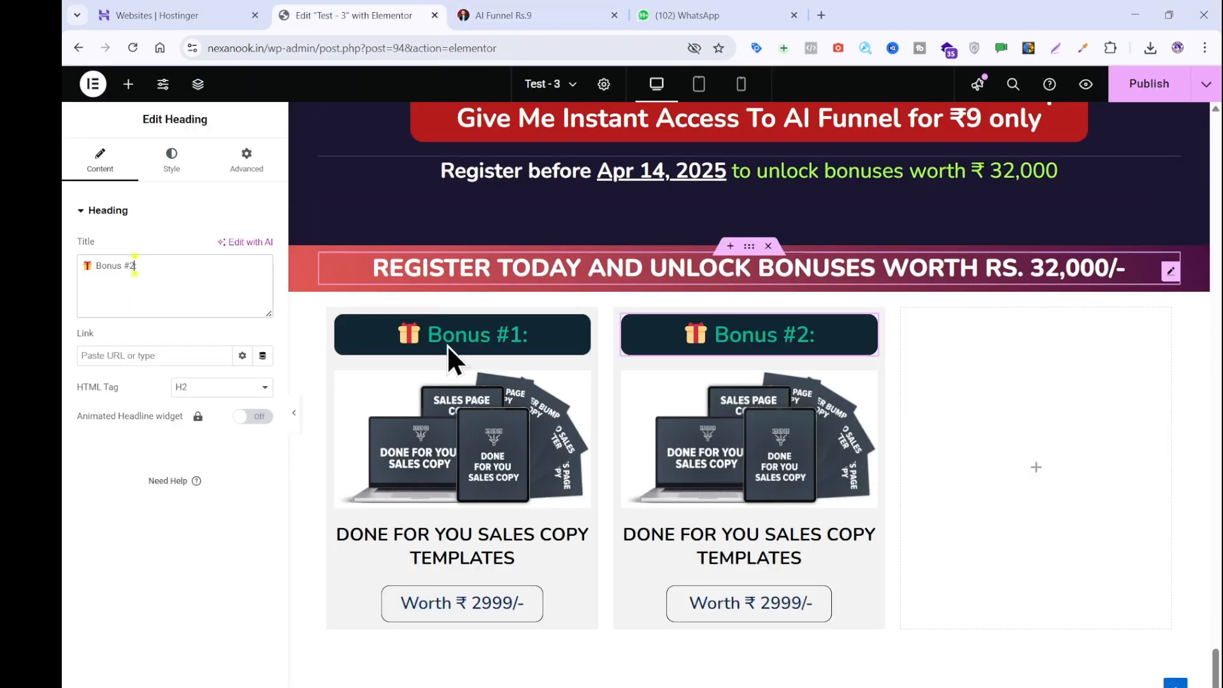
- Replace the product title in the Bonus #2 card with "DONE FOR YOU EMAIL SEQUENCES"
left_click(656, 553)
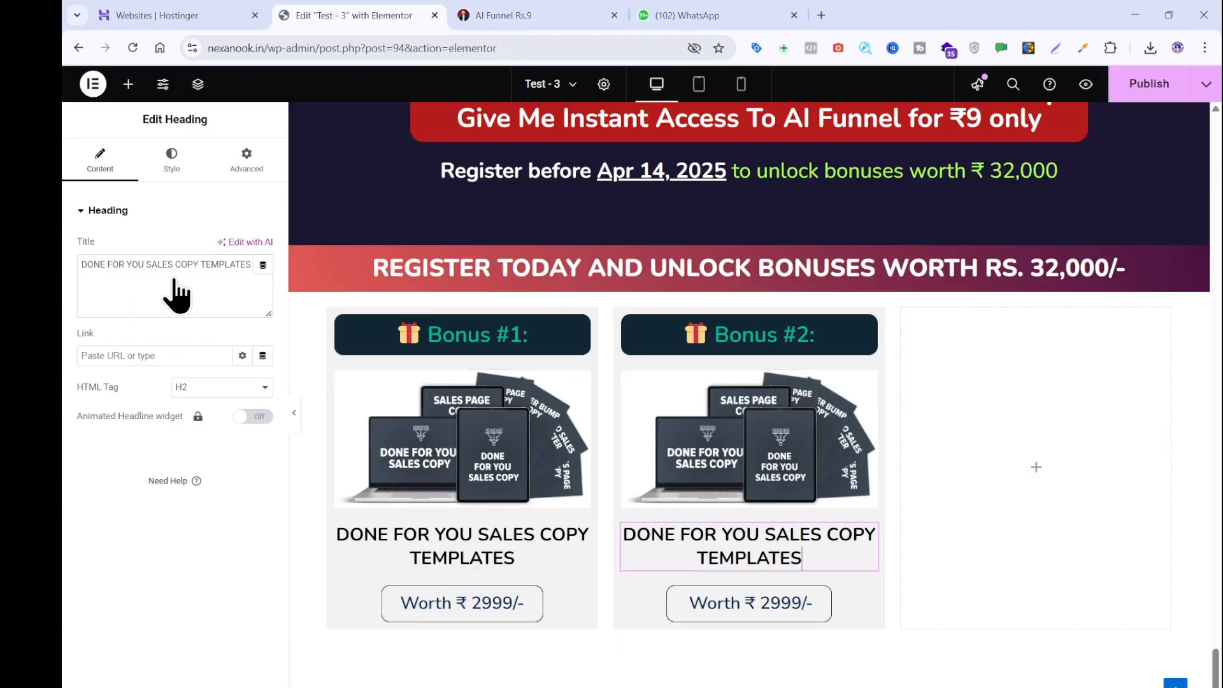
left_click(172, 273)
key("ctrl+a")
key("ctrl+v")
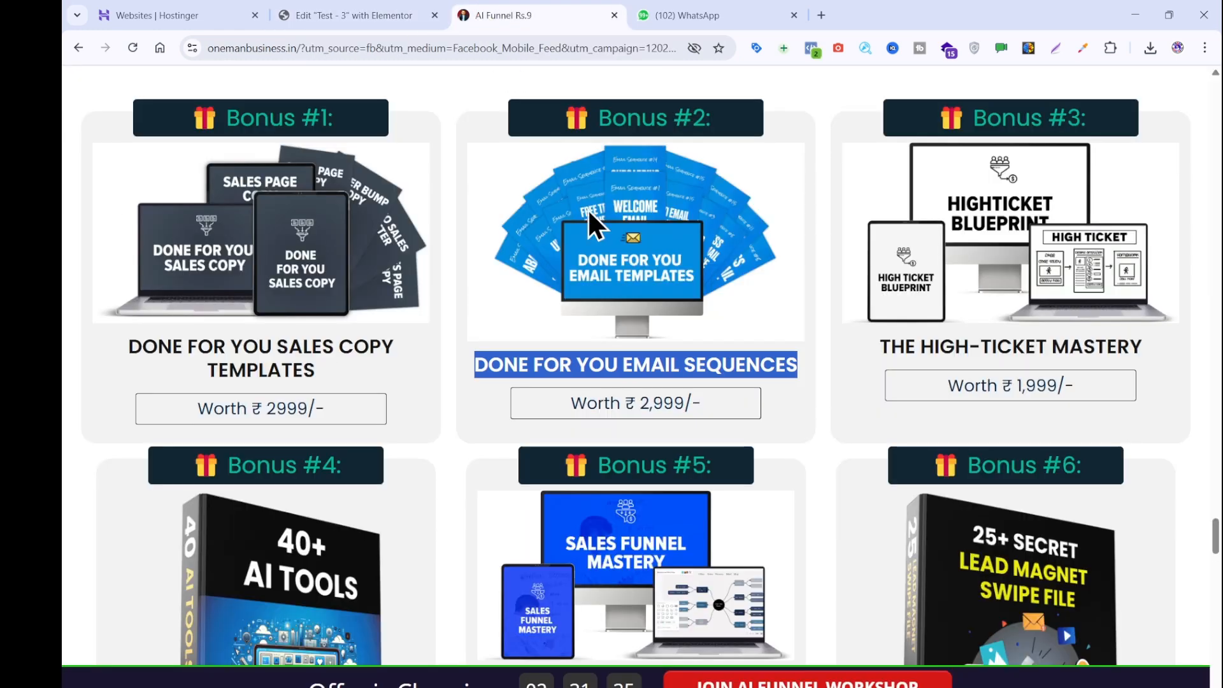
- Check the worth price on the reference page's Bonus #2 card
left_click(461, 16)
left_click_drag(721, 401, 526, 402)
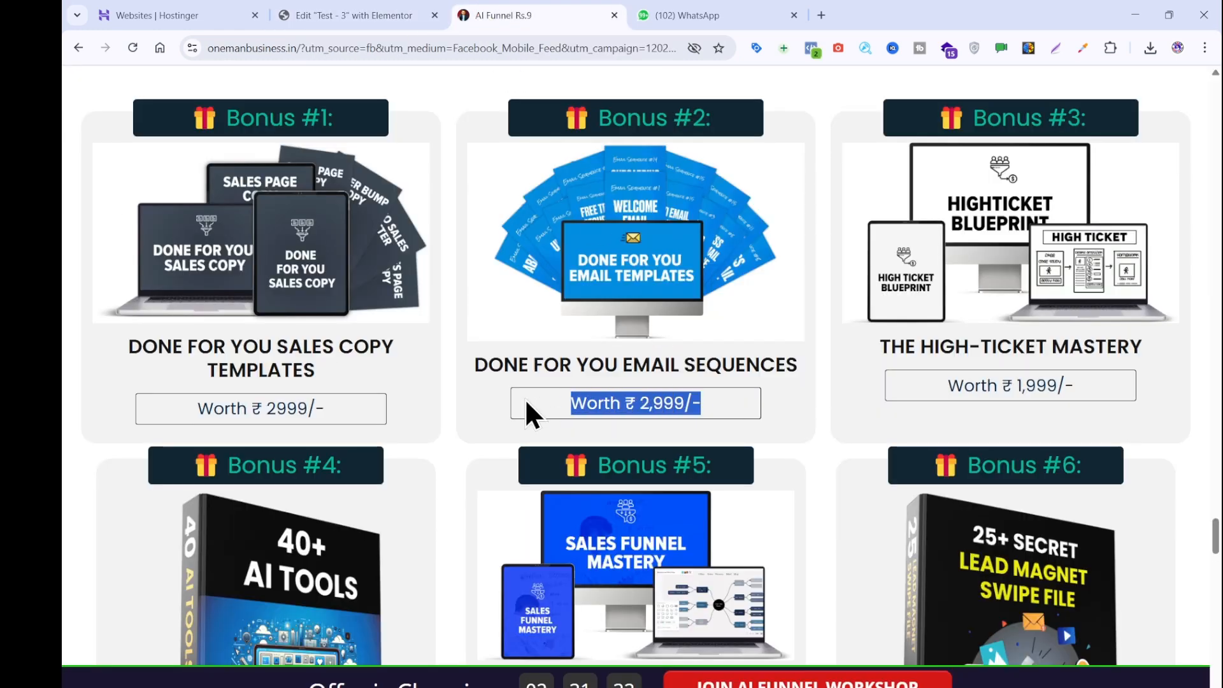
left_click(525, 399)
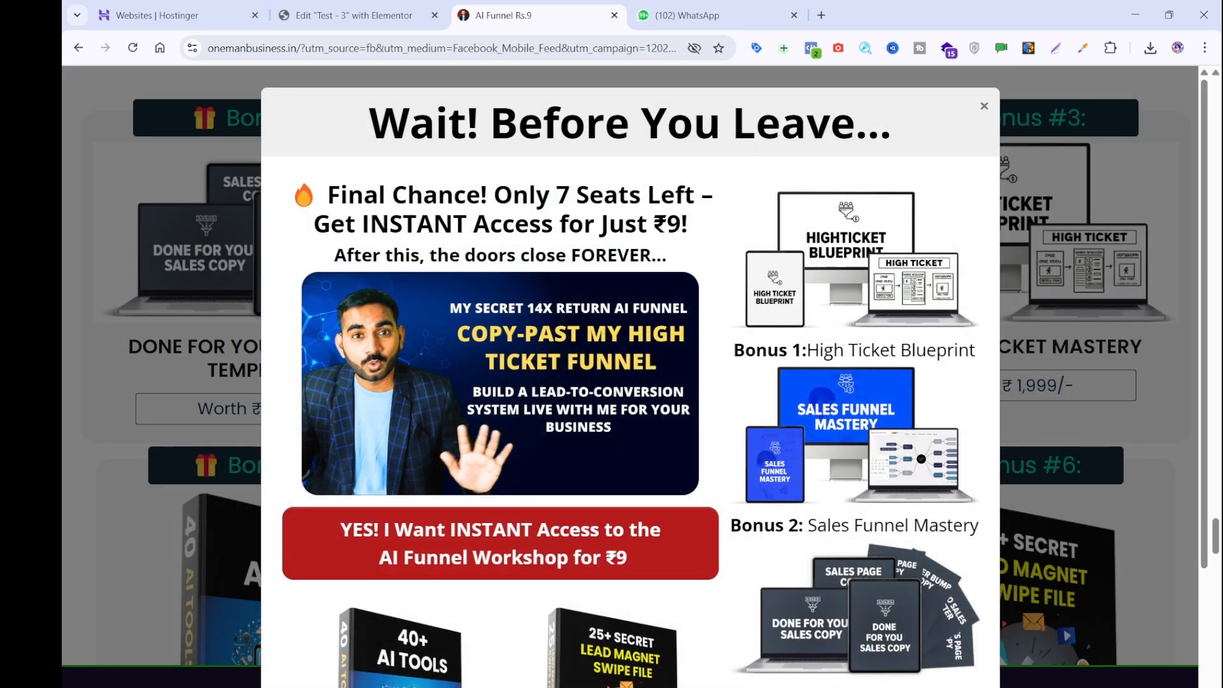
left_click(355, 15)
left_click(454, 16)
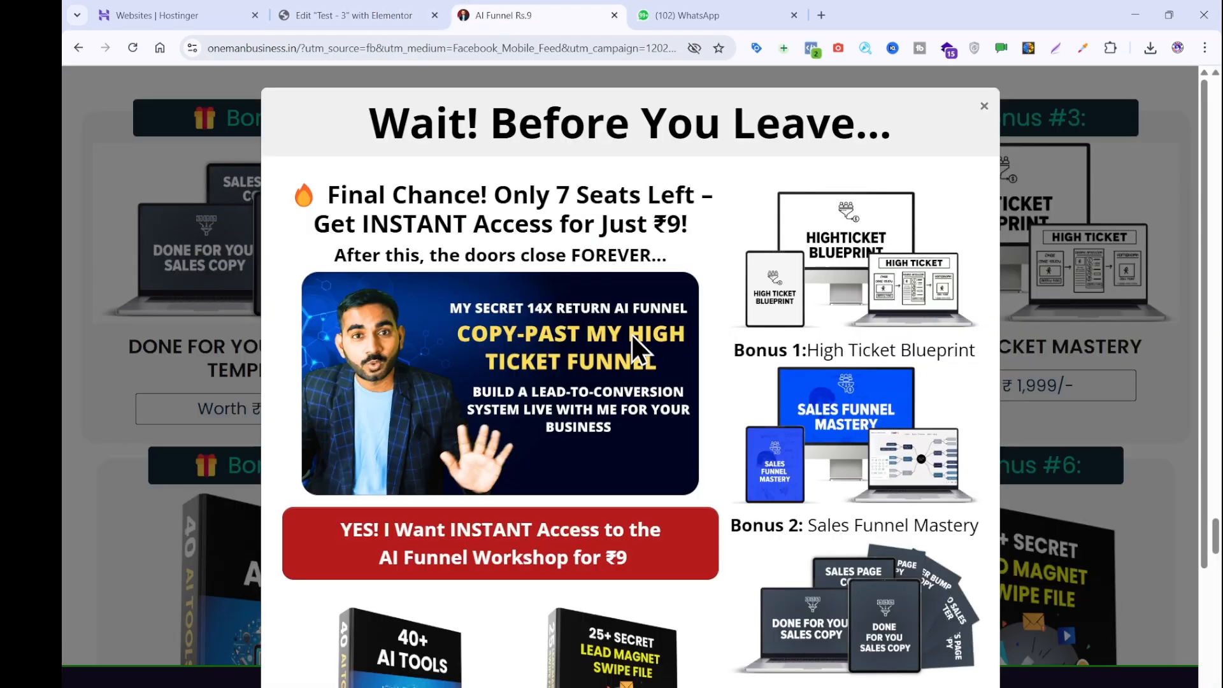
left_click(229, 409)
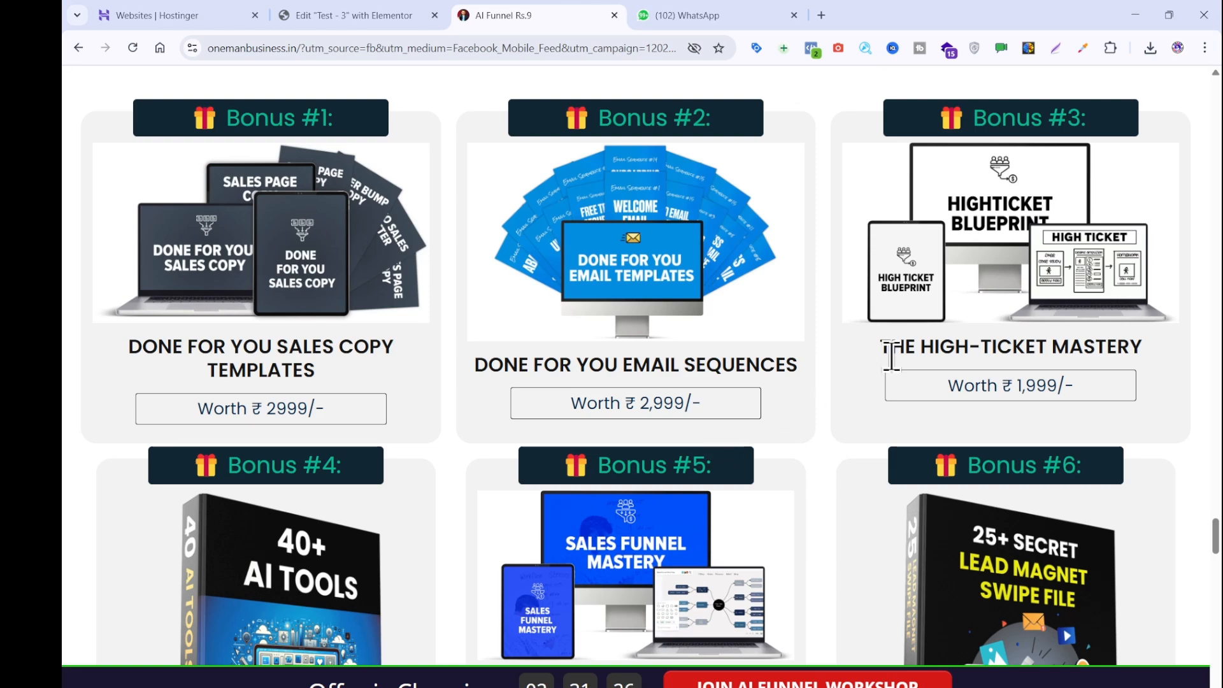
- Save the Bonus #2 card's product image from the reference page
right_click(563, 147)
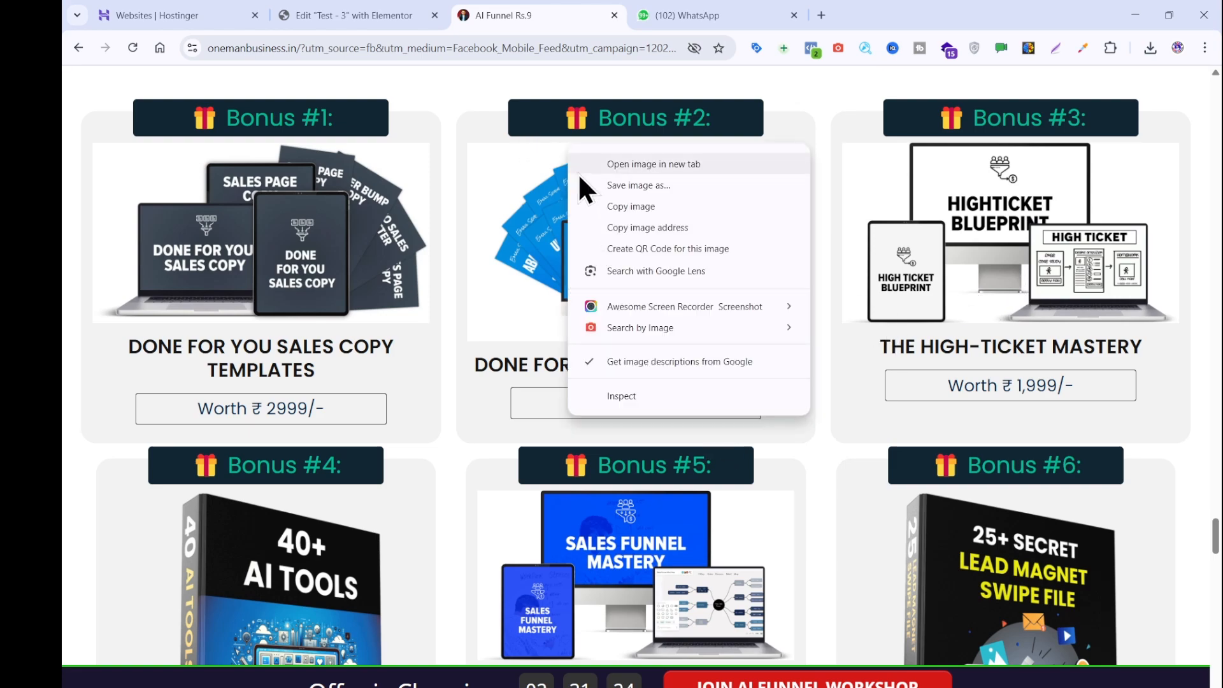
left_click(581, 188)
key("Return")
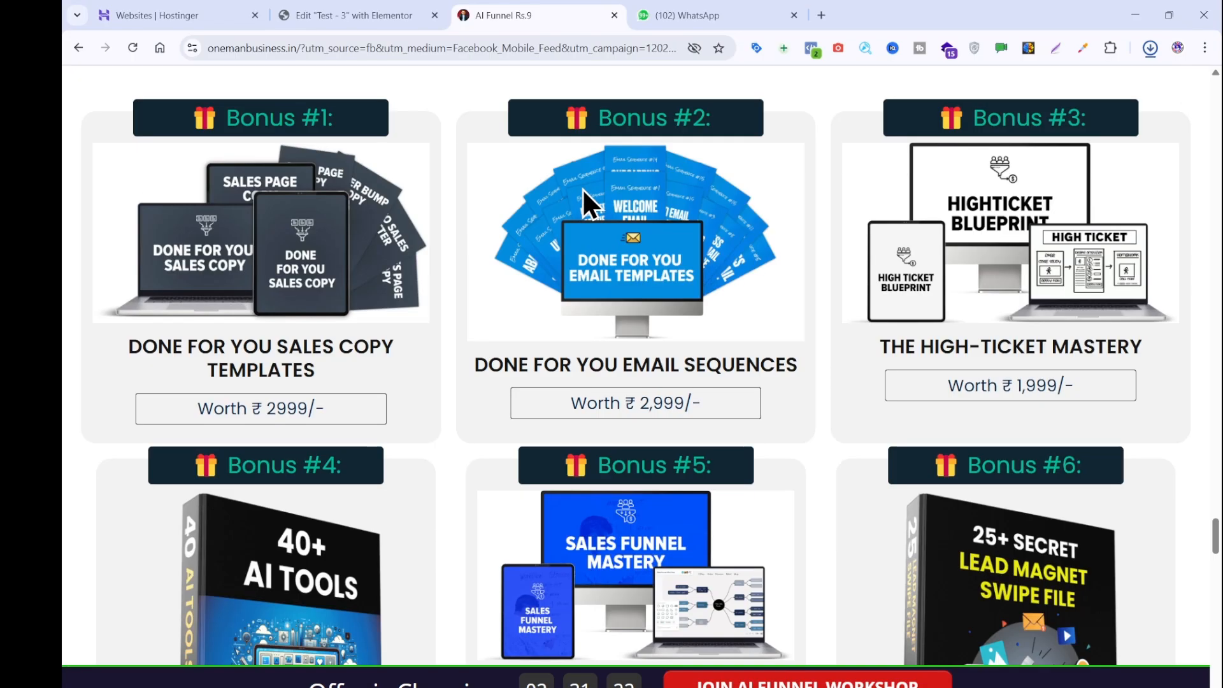
- Replace the image in Elementor's Bonus #2 card with the downloaded email templates image, uploading it to the media library
left_click(393, 14)
left_click(795, 428)
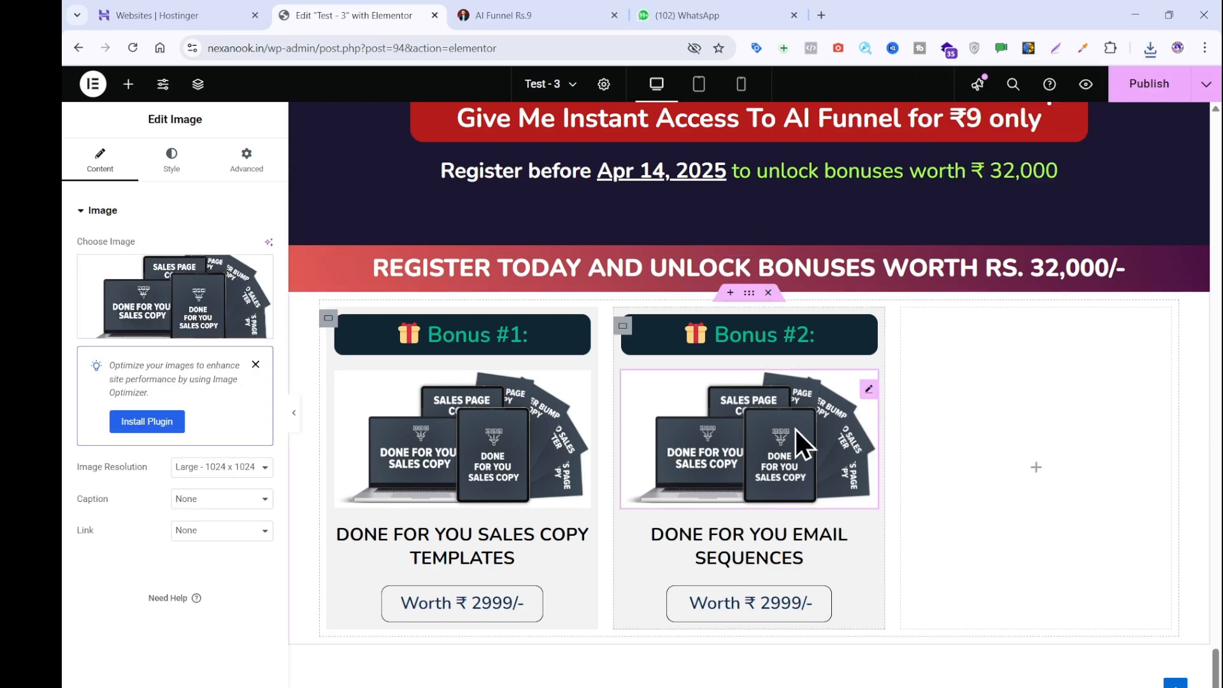
left_click(175, 296)
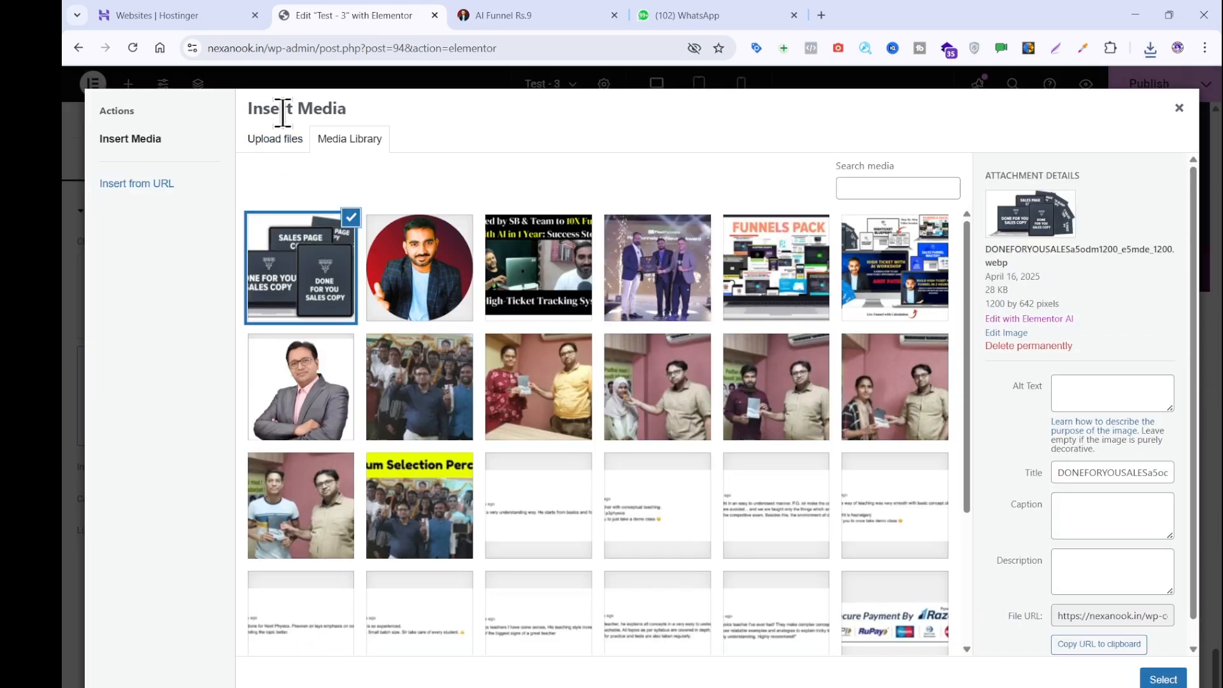
left_click(274, 138)
left_click(689, 376)
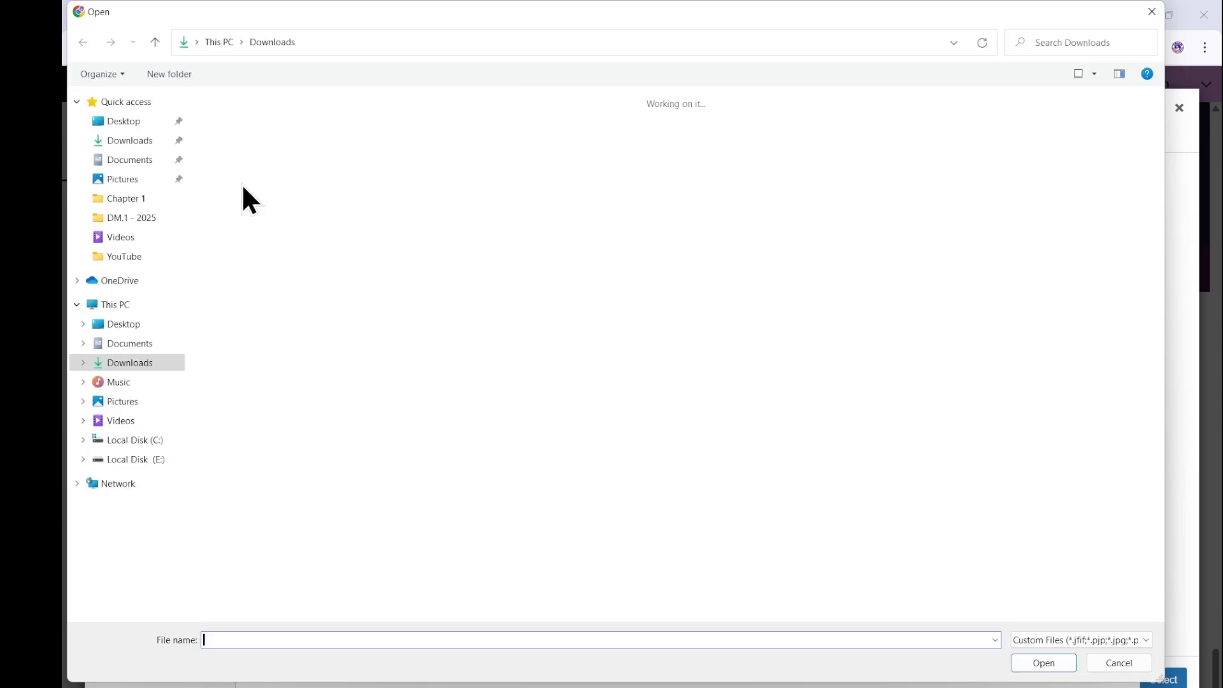
double_click(241, 267)
left_click(1163, 679)
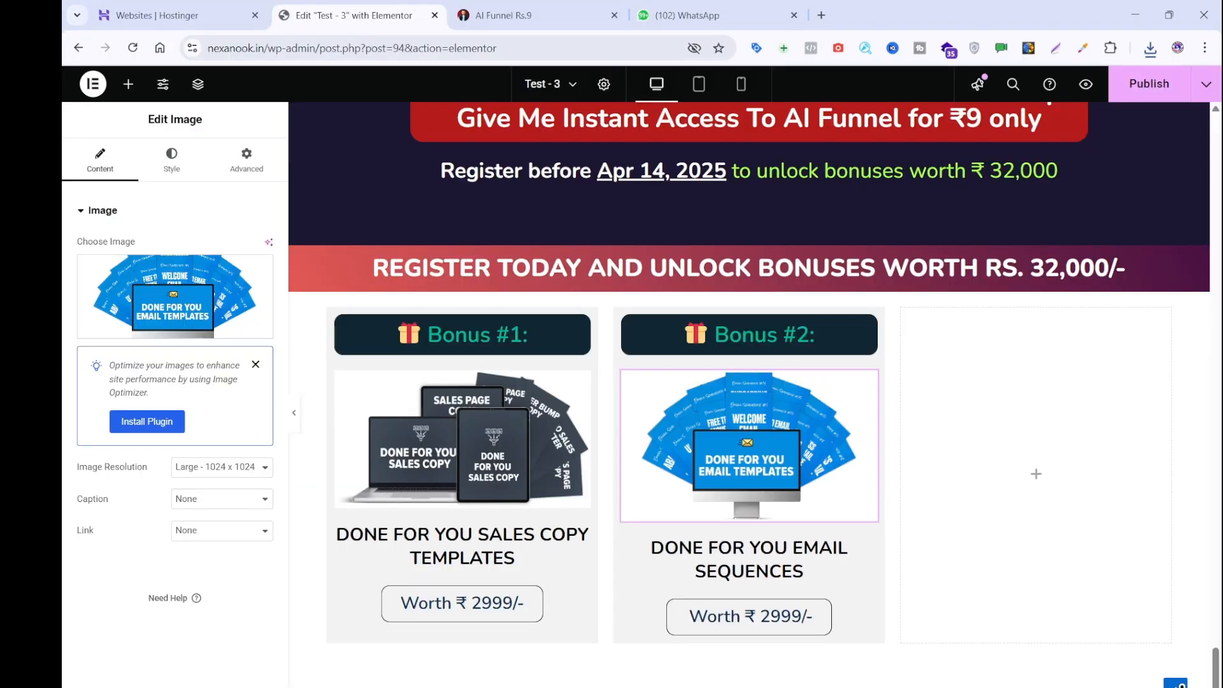
- Duplicate the Bonus #2 card container into the third column and change the copy's heading to "Bonus #3:"
right_click(615, 323)
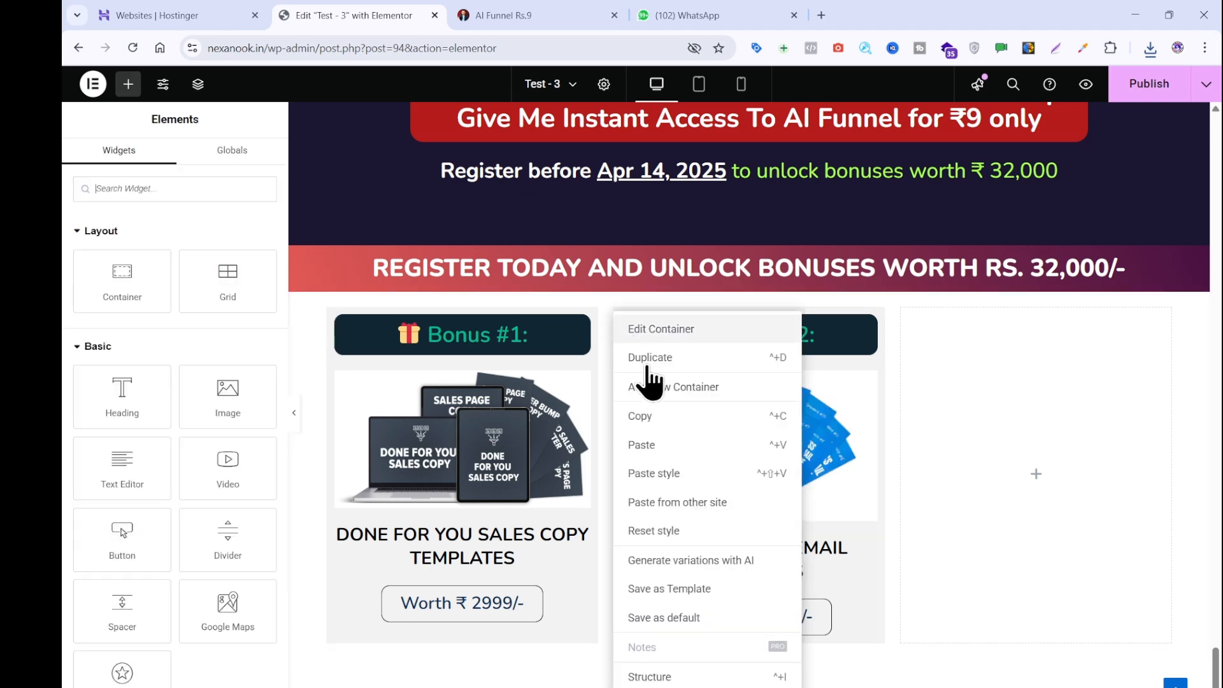
left_click(648, 382)
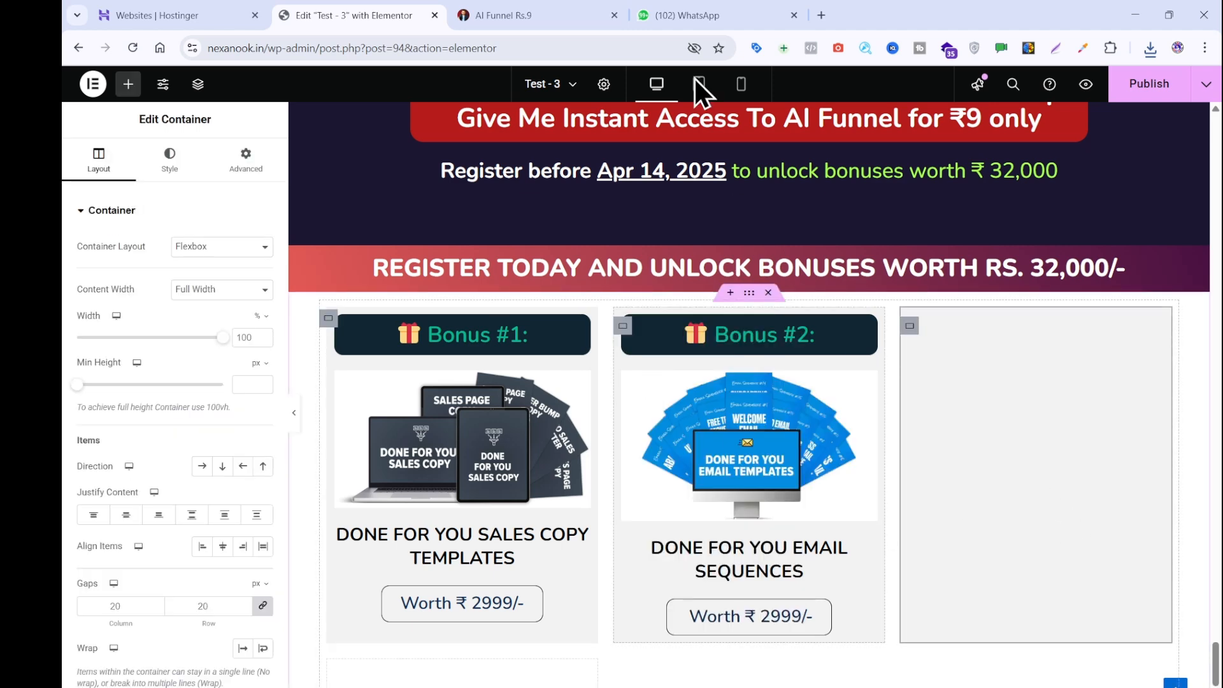
left_click(946, 335)
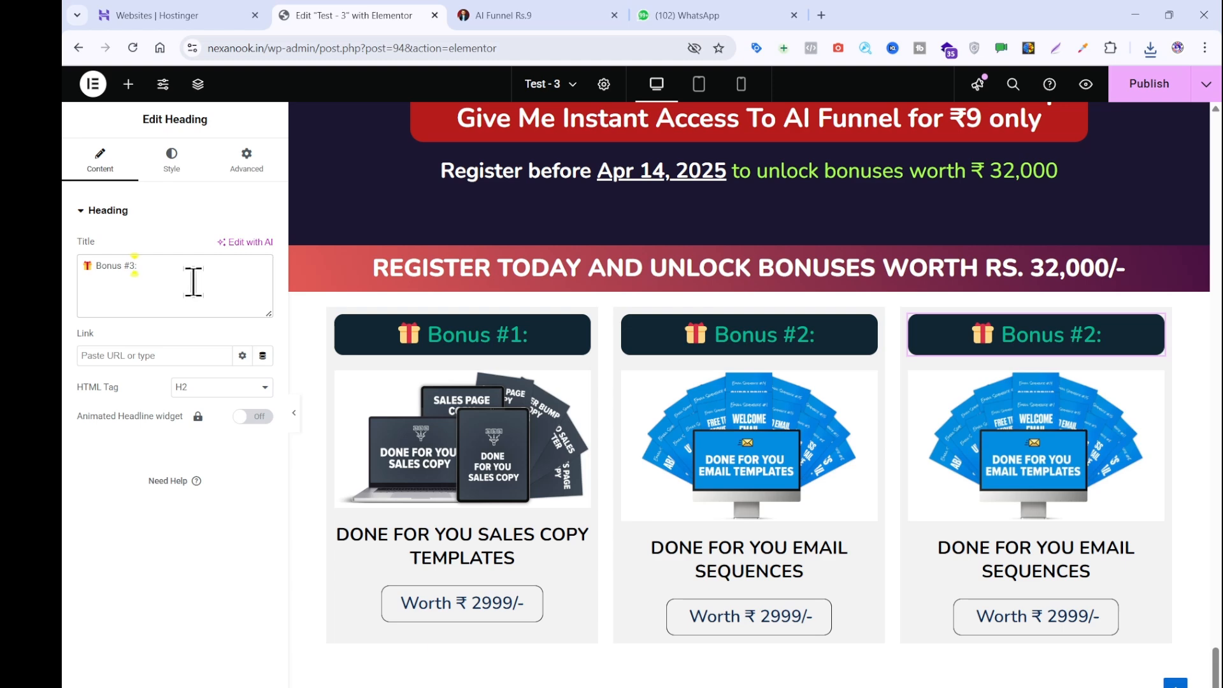
- Save the High-Ticket Blueprint product image from the reference page's Bonus #3 card
left_click(594, 16)
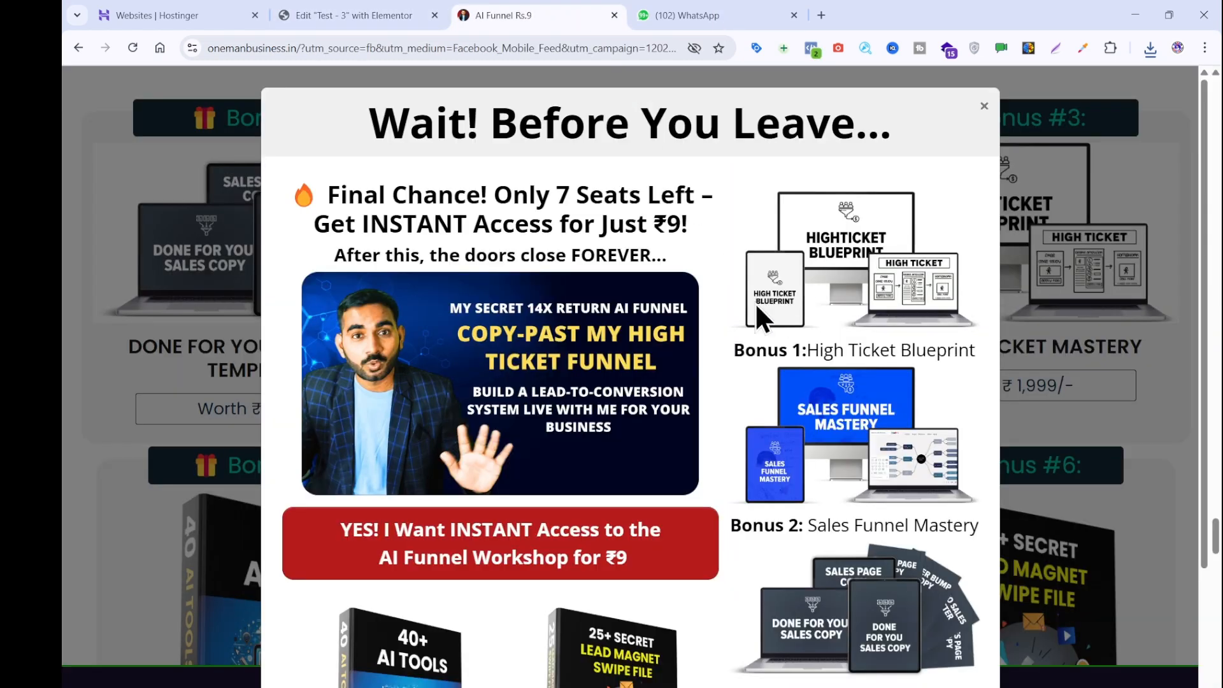
left_click(1050, 255)
right_click(1050, 254)
left_click(1038, 299)
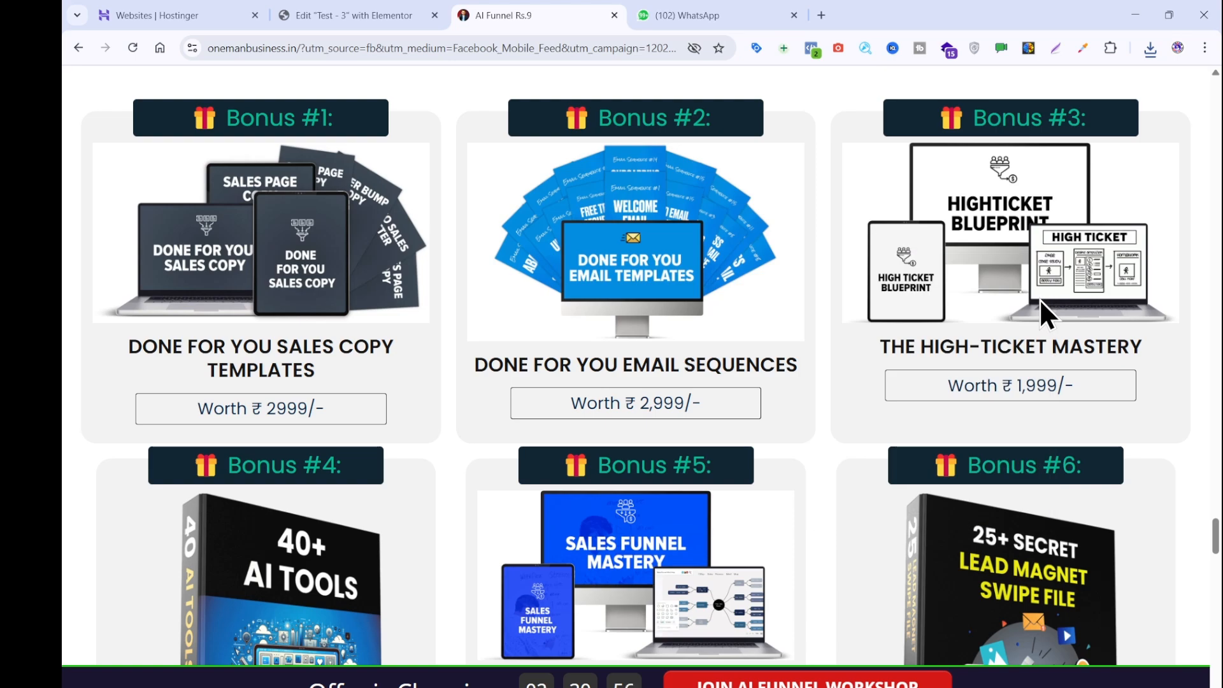
key("Return")
- Copy "THE HIGH-TICKET MASTERY" from the reference page's Bonus #3 card and strip its formatting through Notepad
left_click_drag(878, 349, 1207, 358)
key("ctrl+c")
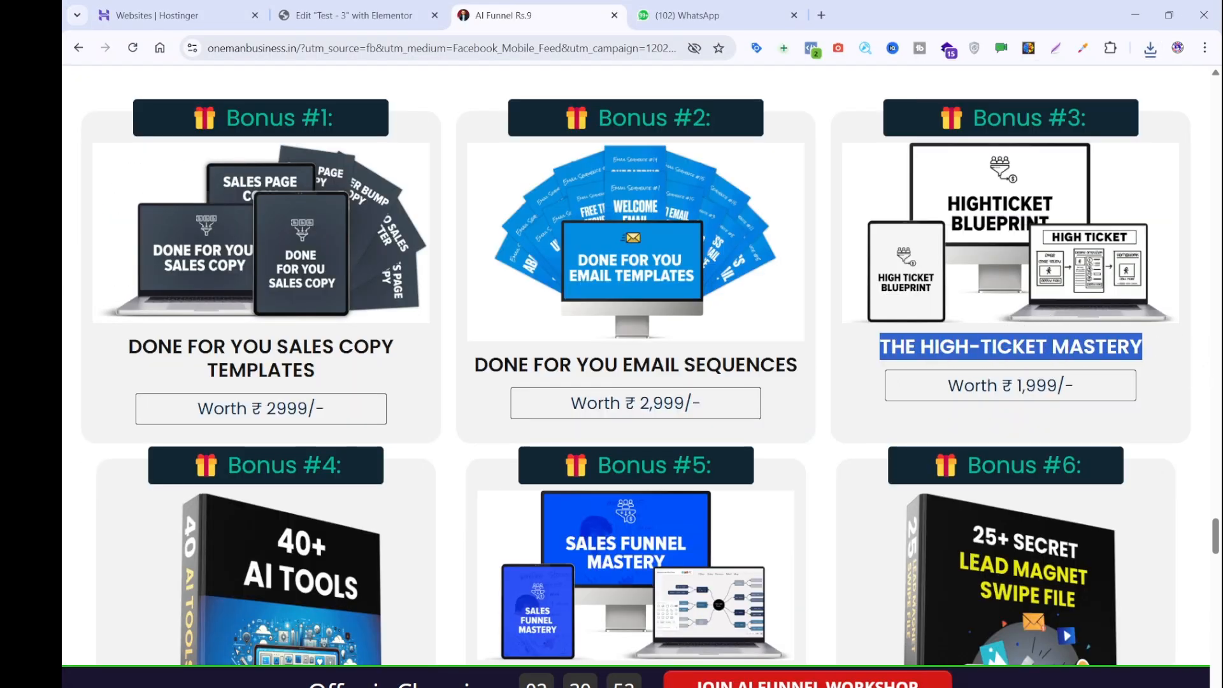
key("alt+Tab")
key("ctrl+v")
key("ctrl+a")
key("ctrl+x")
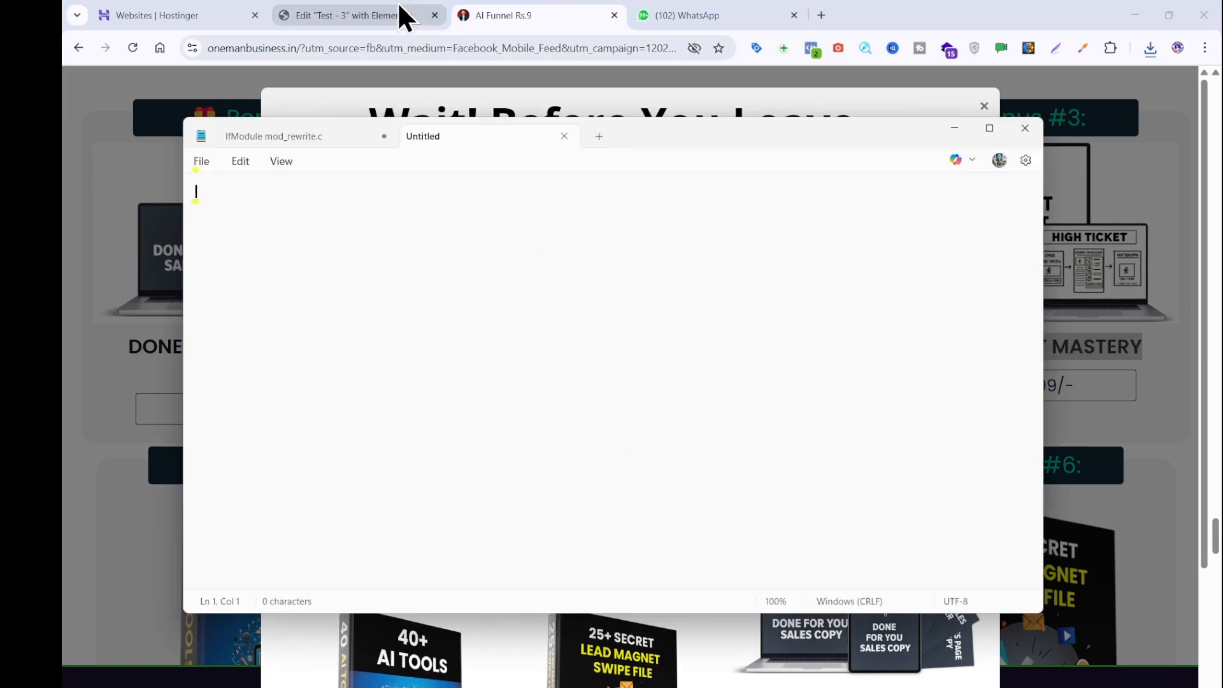
- Replace the product title in the third bonus card in Elementor with "THE HIGH-TICKET MASTERY"
left_click(401, 14)
left_click(1057, 572)
triple_click(118, 271)
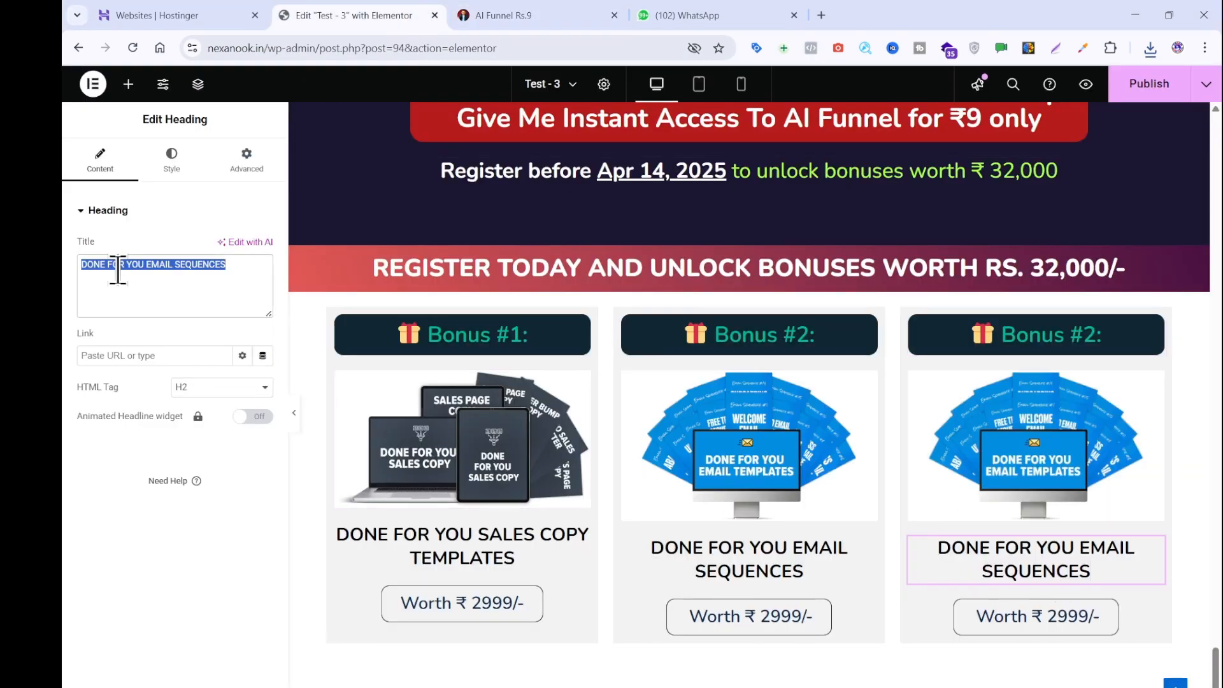
key("ctrl+v")
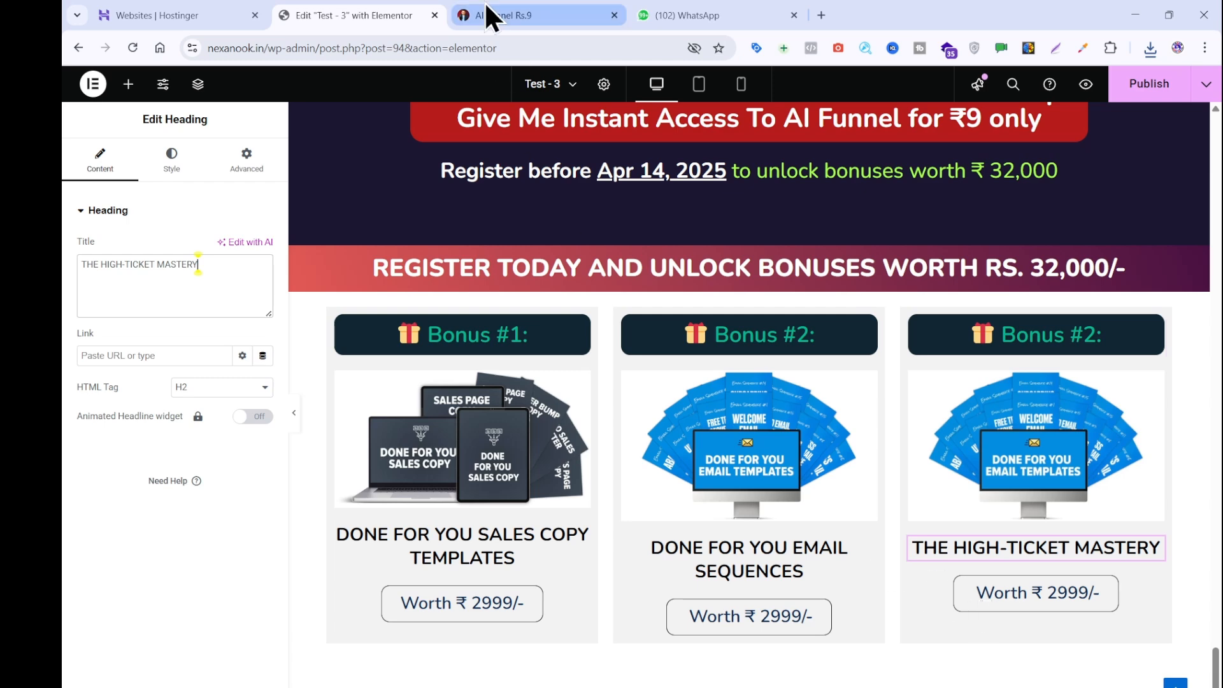
- Check the Bonus #3 price on the reference page and set the third card's button text to "Worth ₹ 1,999/-"
left_click(568, 14)
left_click(1098, 373)
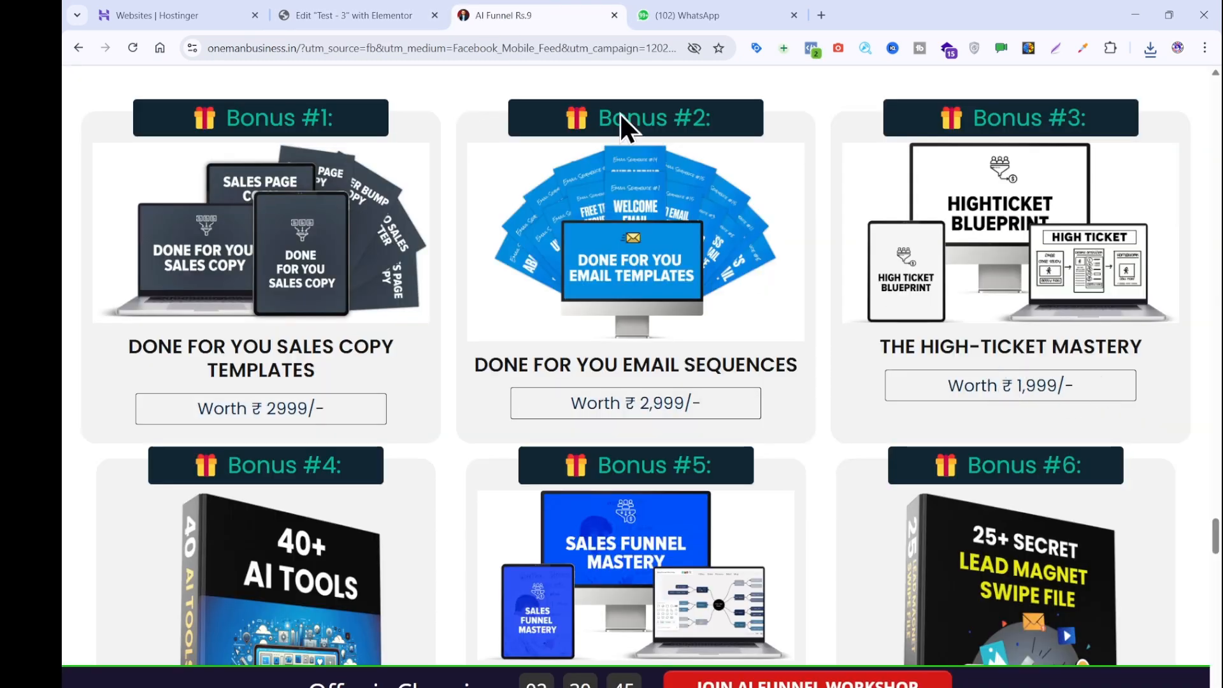
left_click(388, 14)
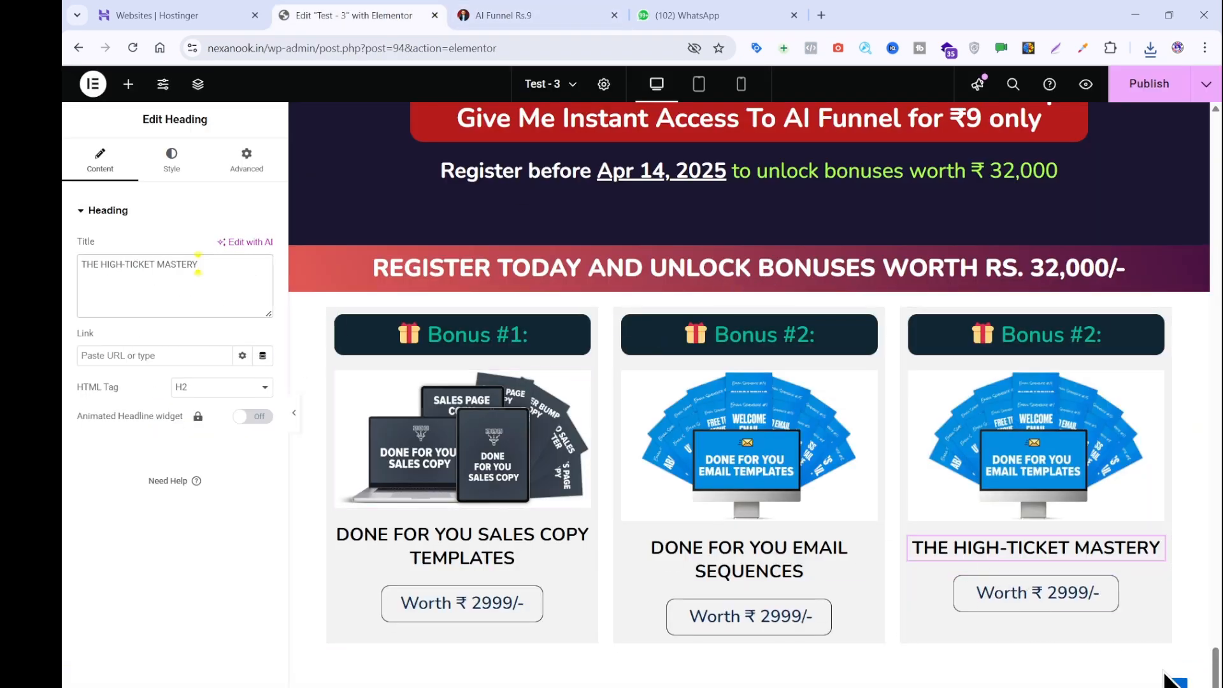
left_click(1072, 613)
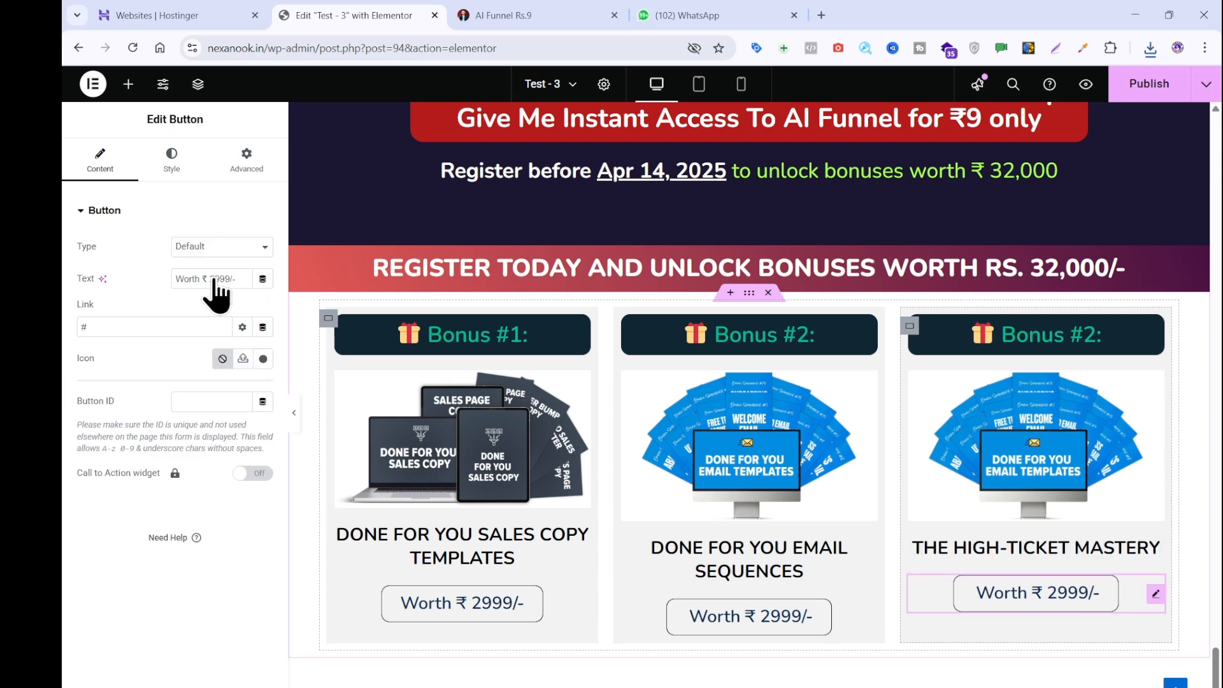
key("BackSpace")
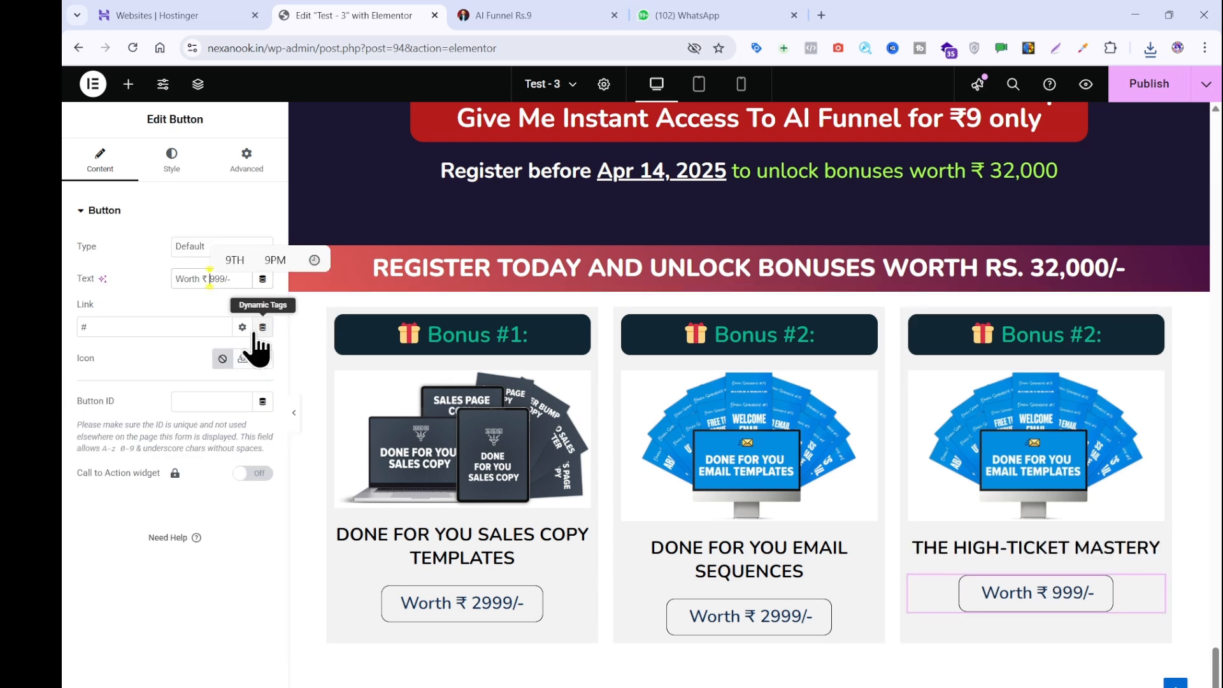
type("1")
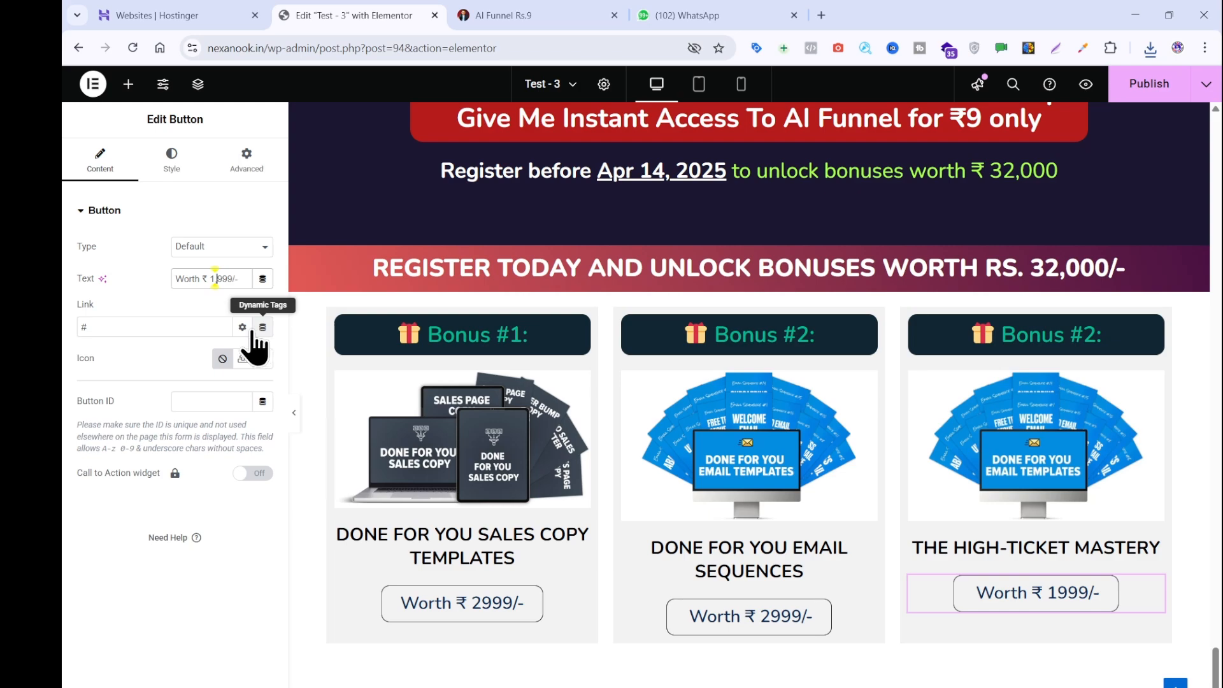
type(",")
- Set the price button text on the Bonus #2 and Bonus #1 cards to "Worth ₹ 2,999/-"
left_click(621, 14)
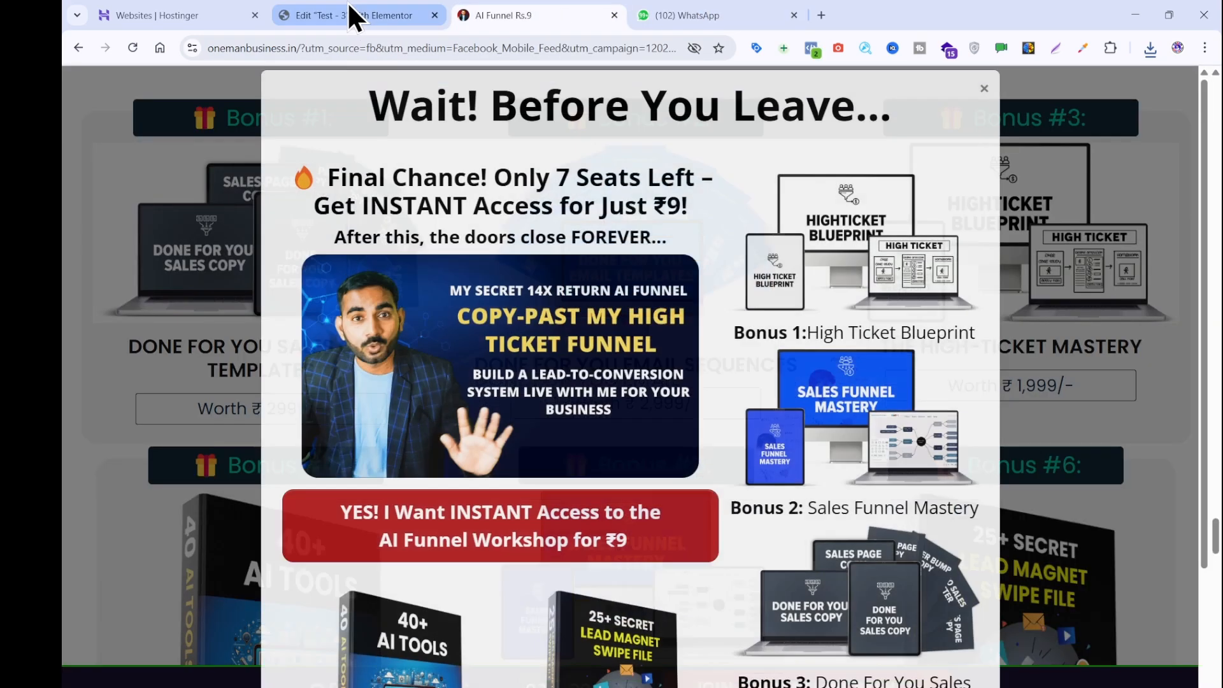
left_click(349, 13)
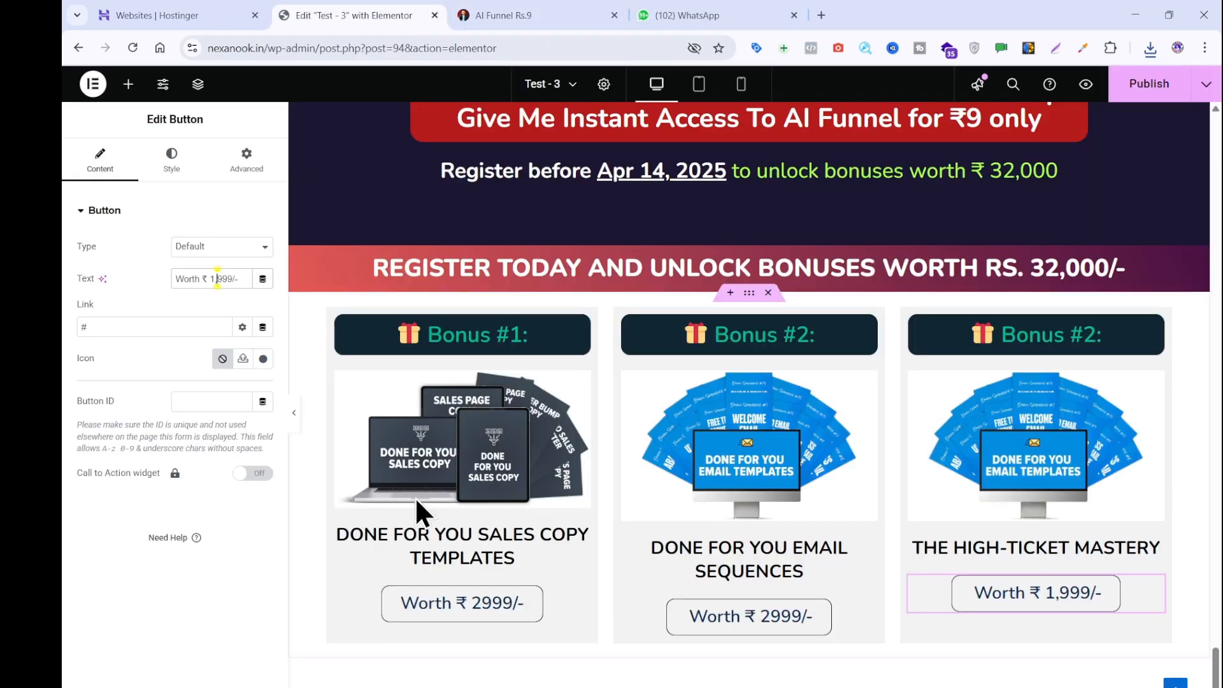
left_click(712, 619)
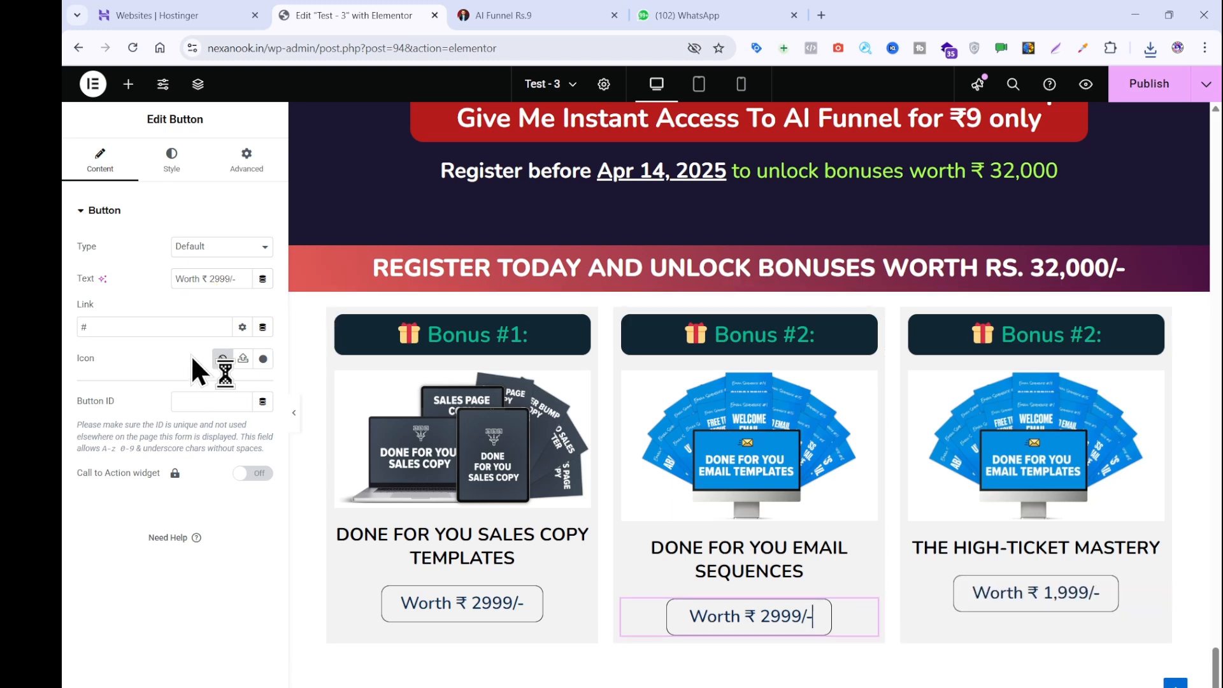
left_click(215, 279)
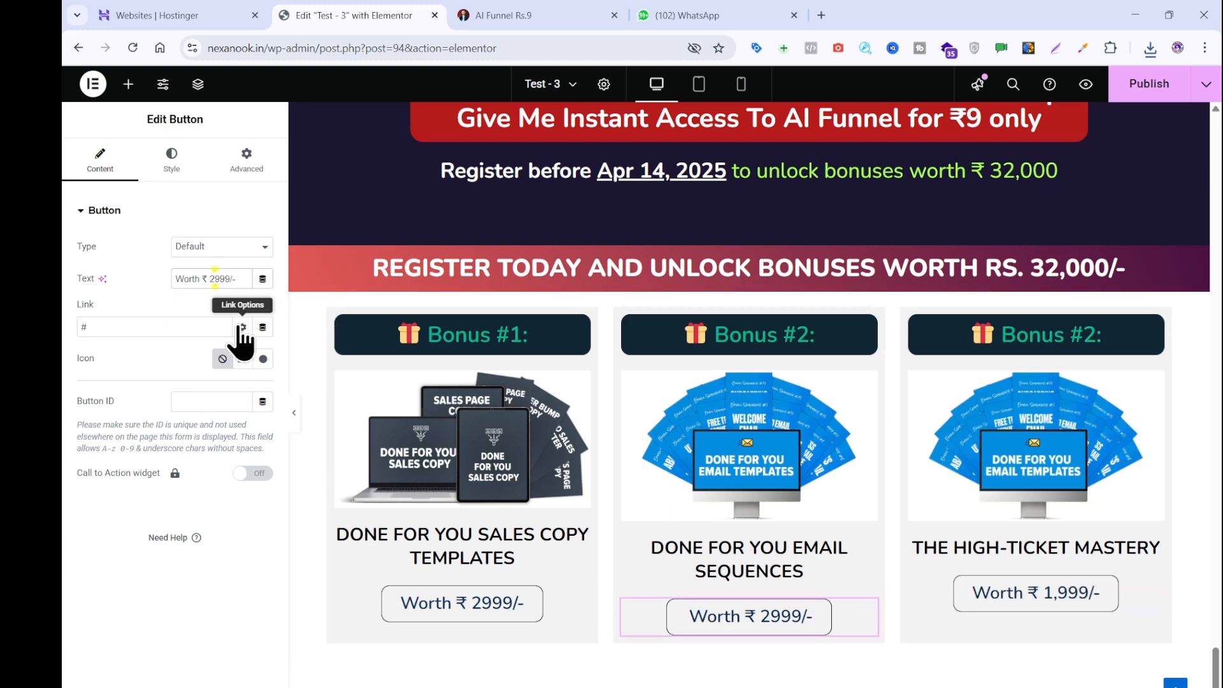
type(",")
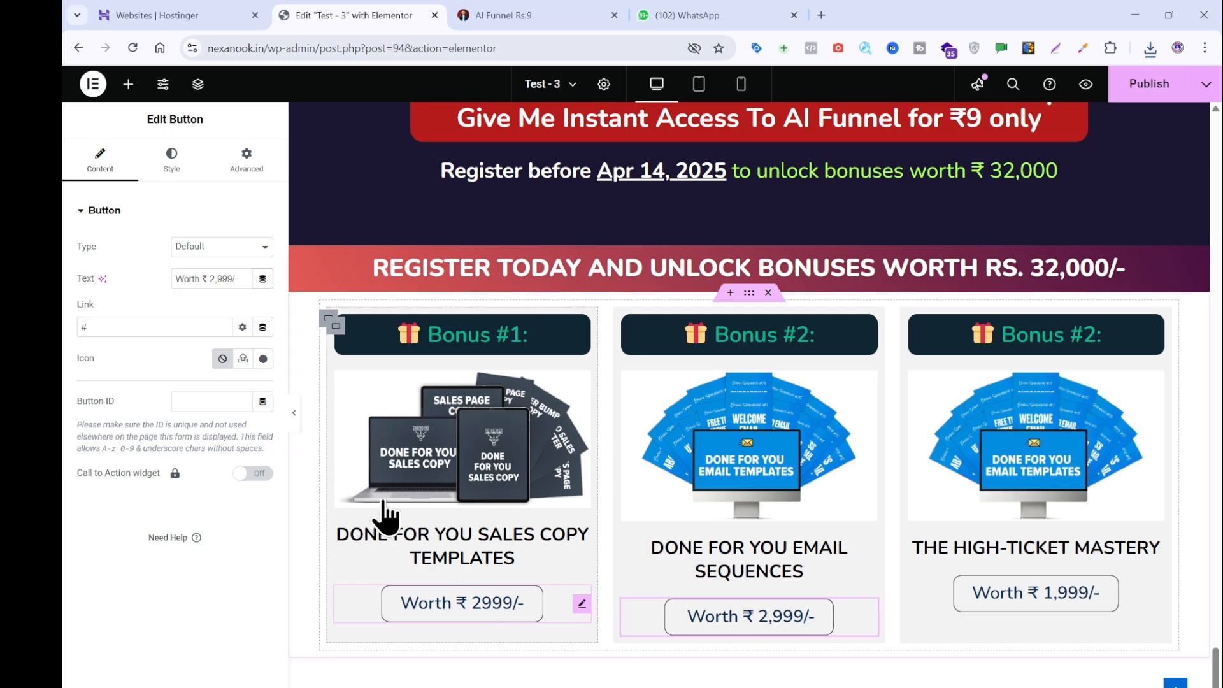
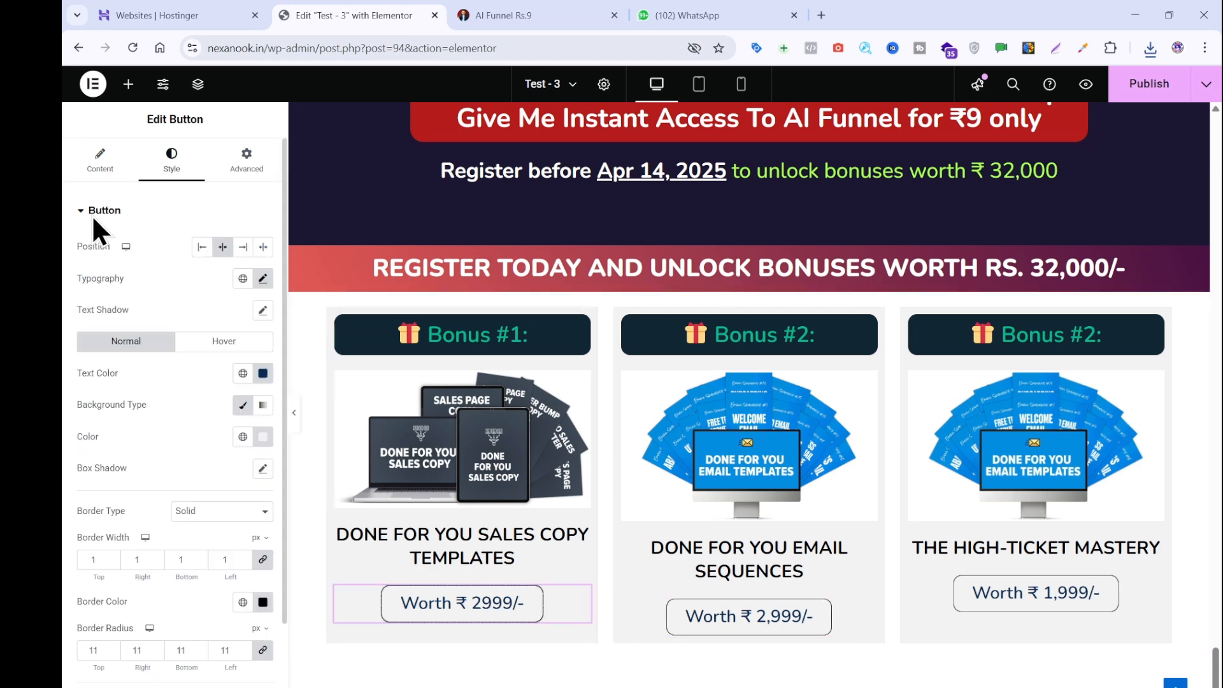
left_click(97, 171)
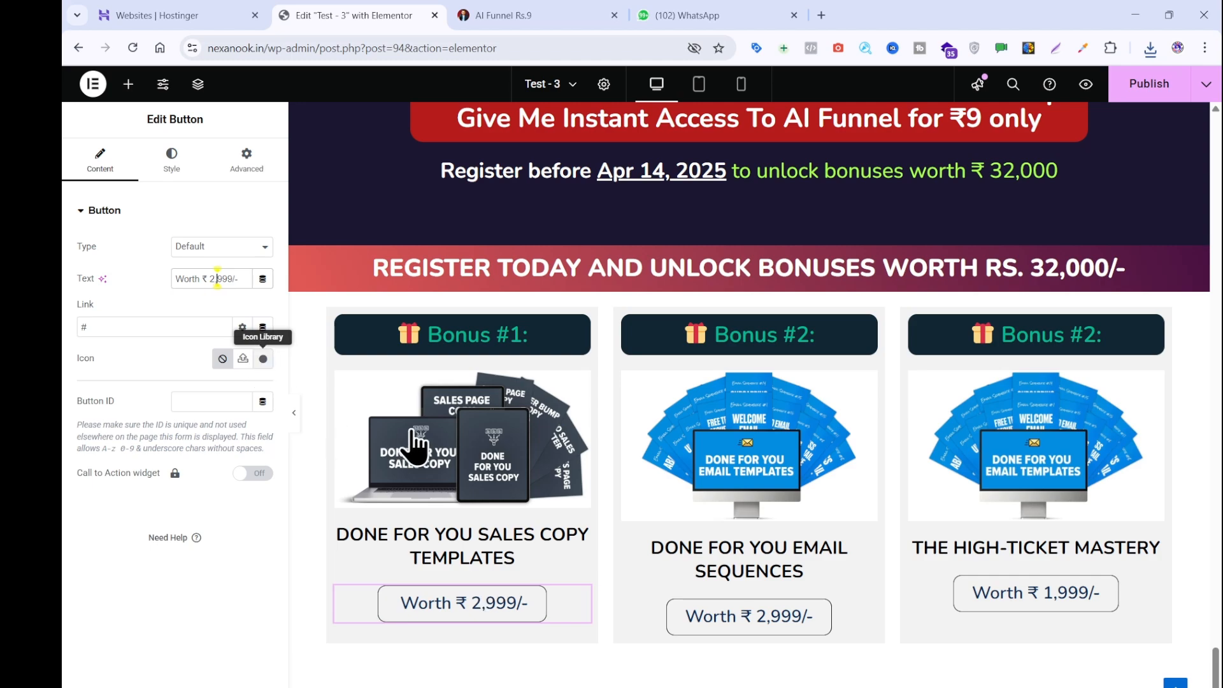
- Examine the Bonus #4, #5 and #6 cards and their layout on the reference page
left_click(484, 14)
left_click(251, 293)
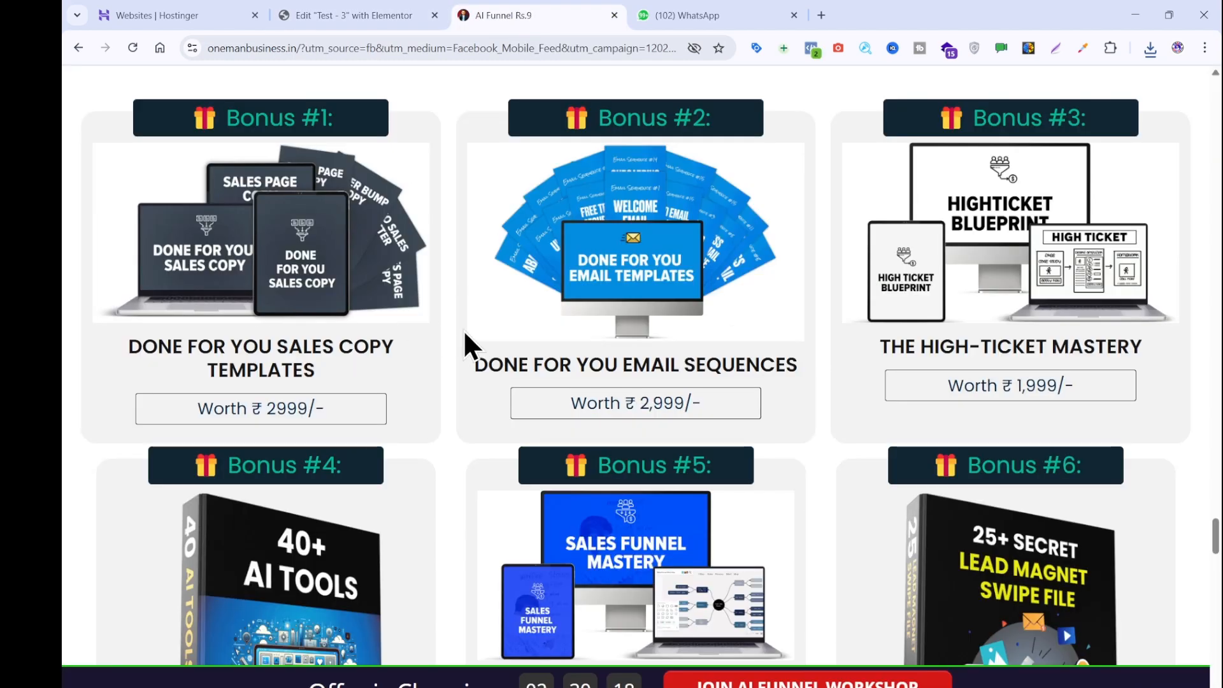
scroll(465, 331, "down", 2)
scroll(297, 347, "down", 5)
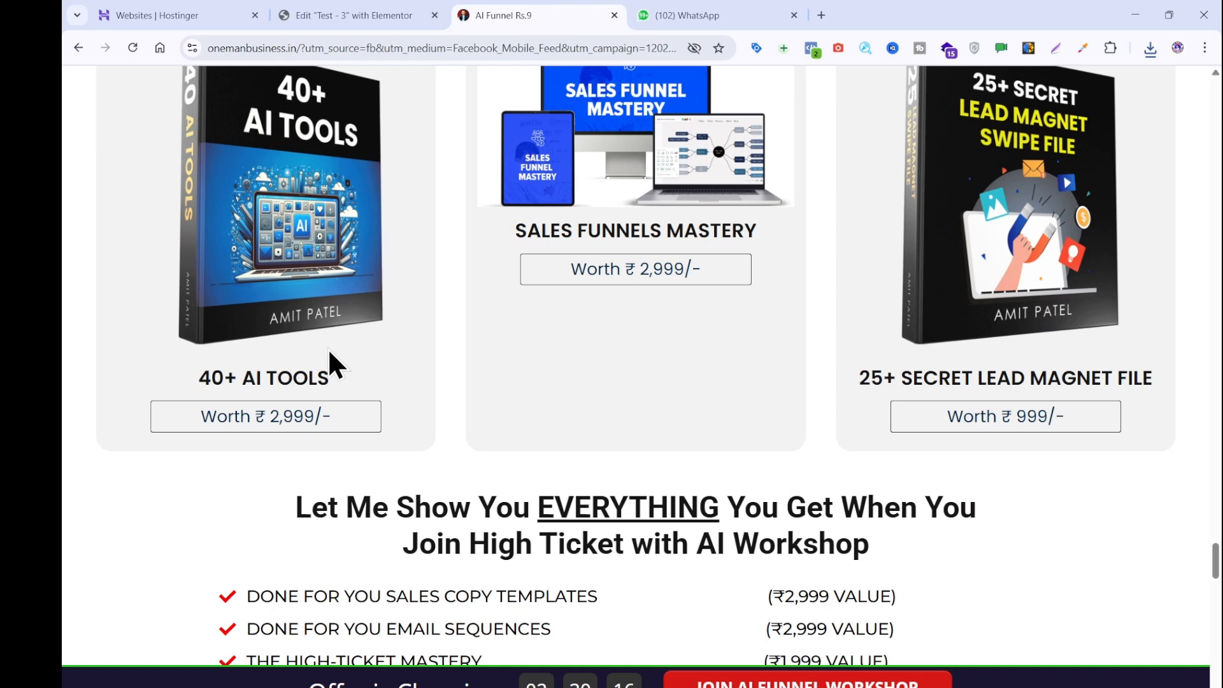
scroll(327, 347, "up", 2)
left_click(347, 15)
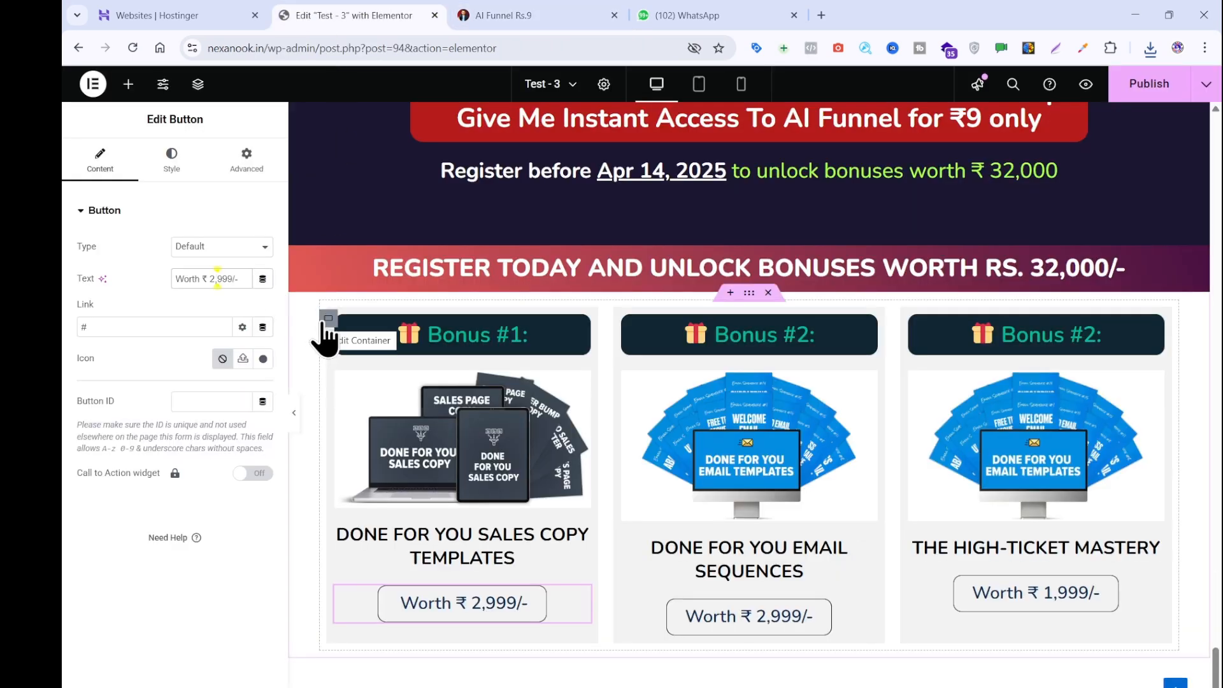
right_click(1163, 329)
left_click(546, 15)
left_click(62, 441)
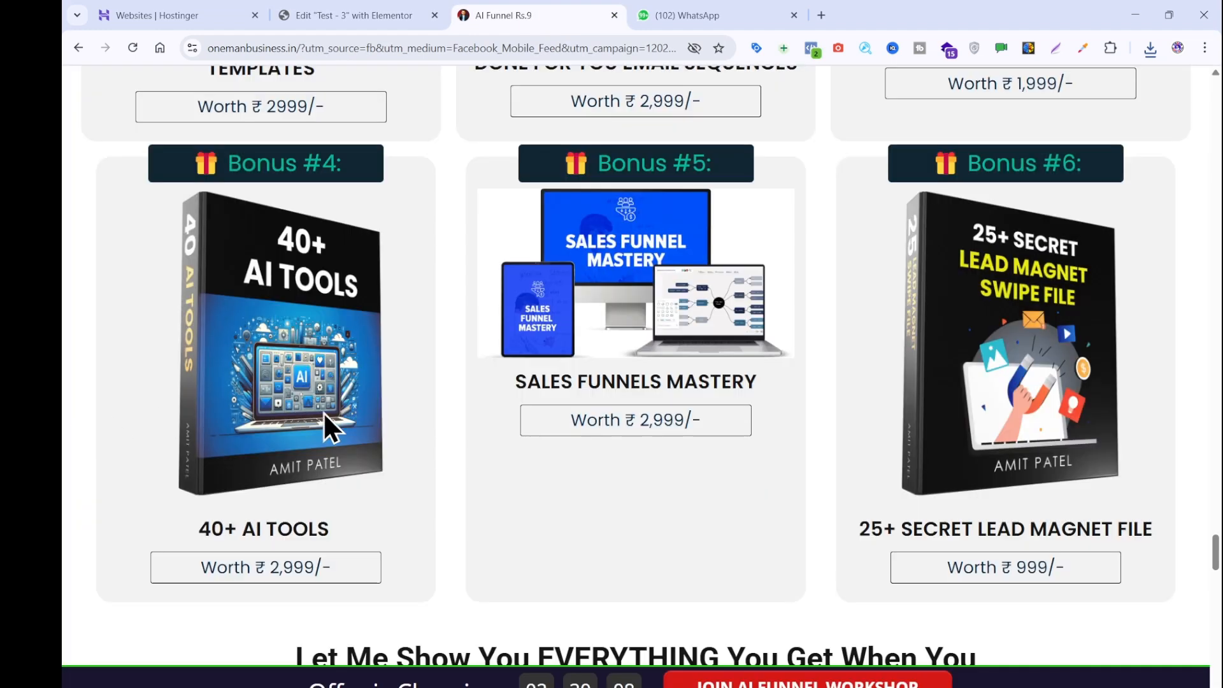
- Duplicate the Bonus #3 card in Elementor to start the second row and change the copy's heading to "Bonus #4:"
left_click(339, 13)
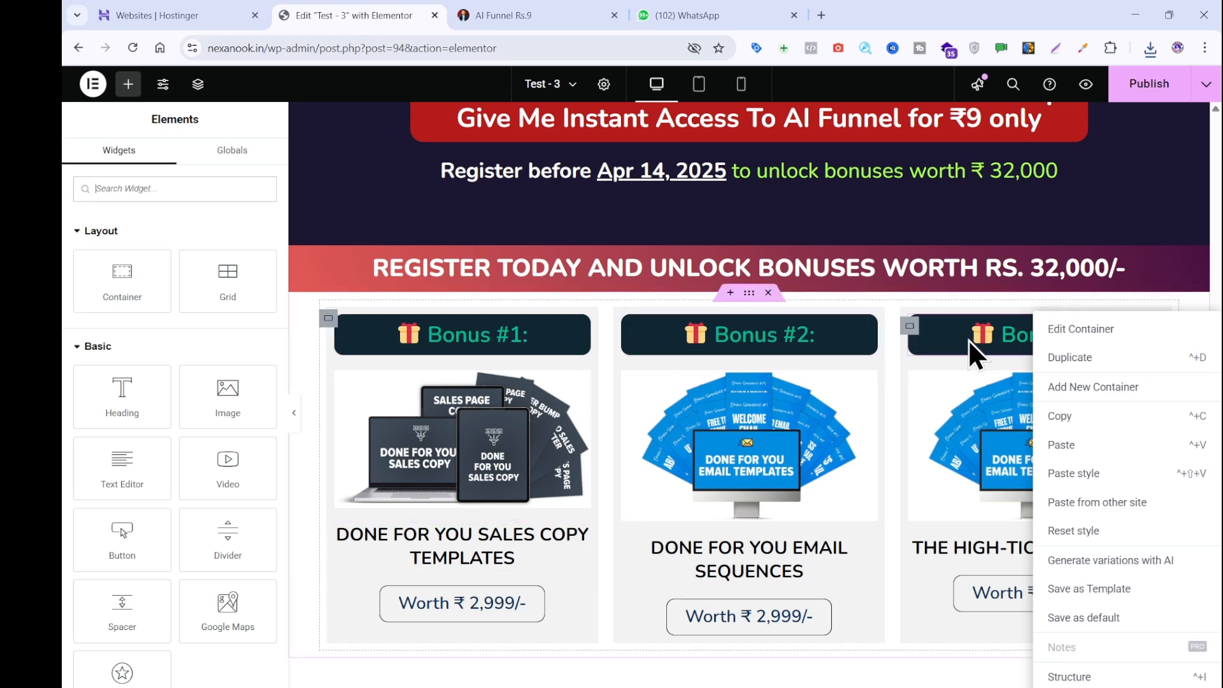
left_click(1070, 386)
scroll(929, 419, "down", 5)
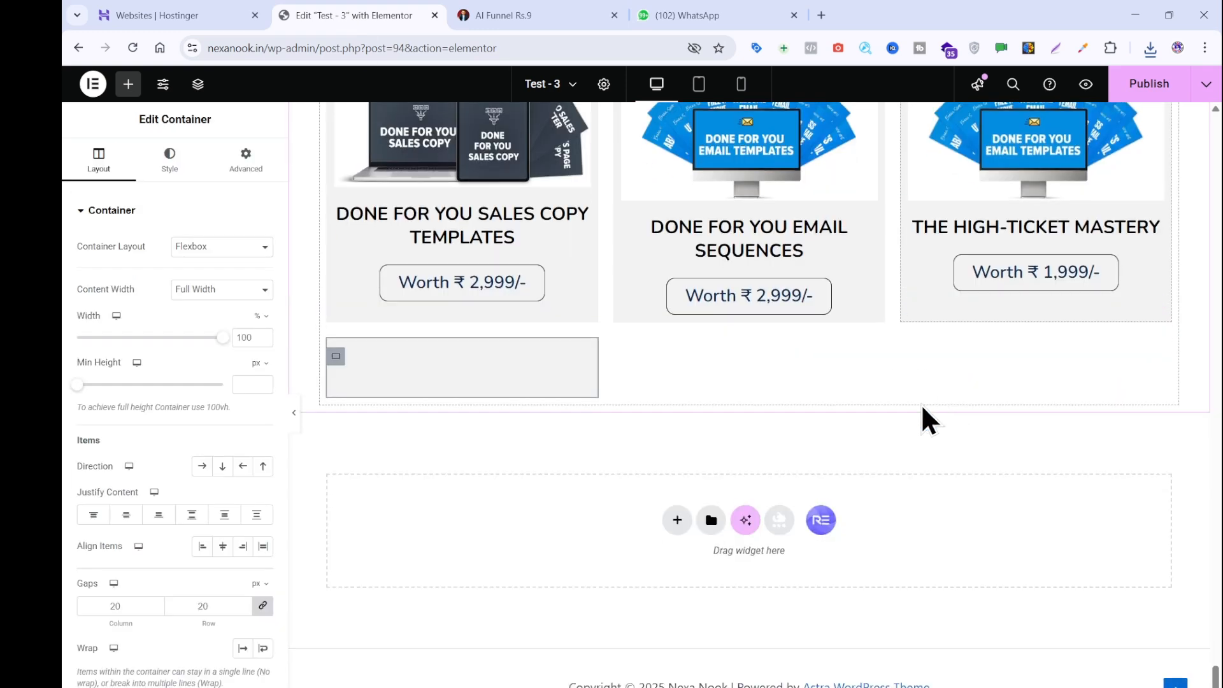
key("ctrl+v")
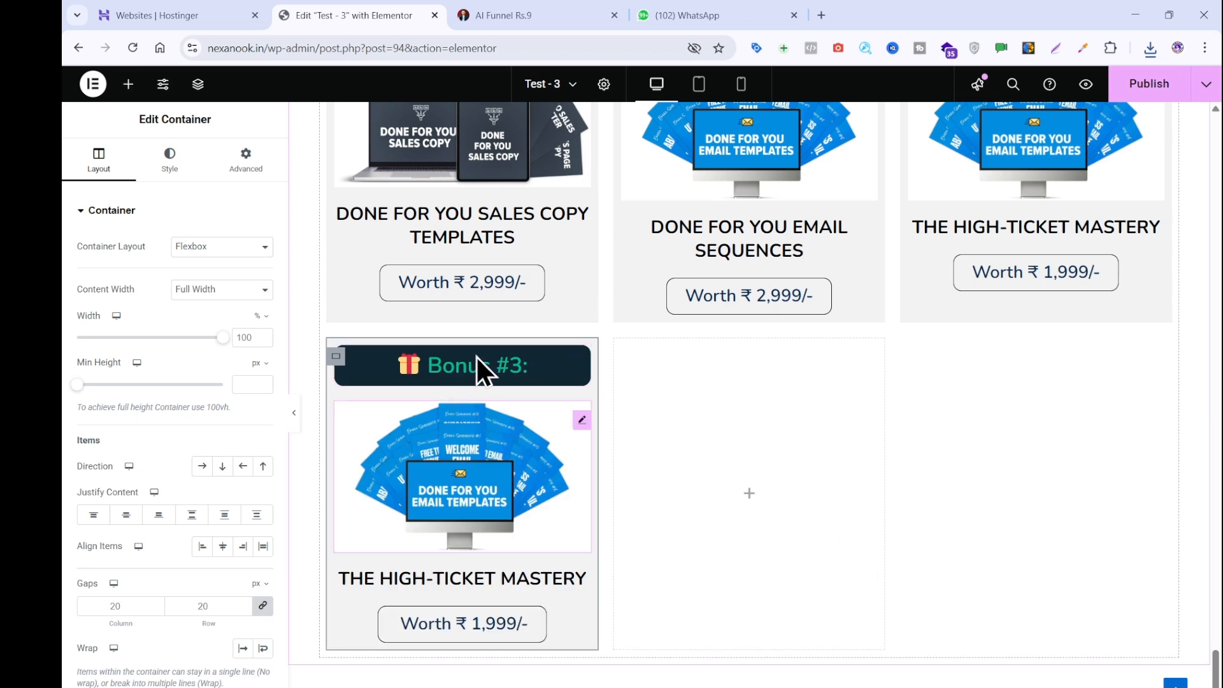
left_click(477, 359)
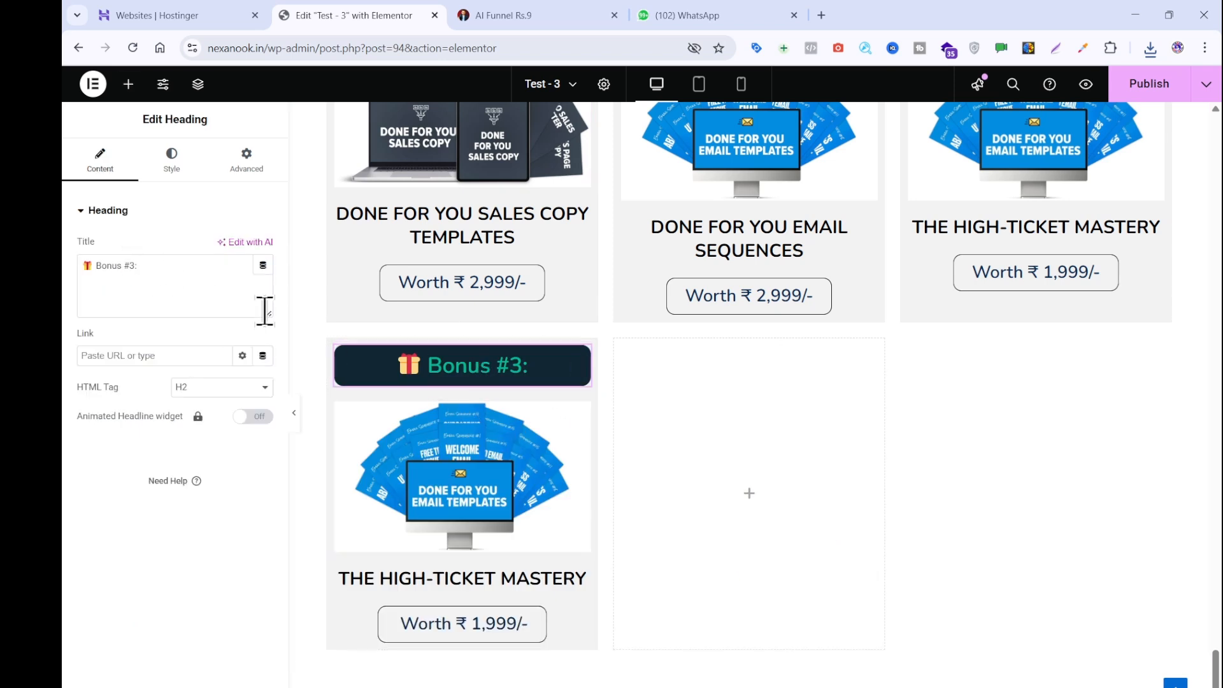
key("BackSpace")
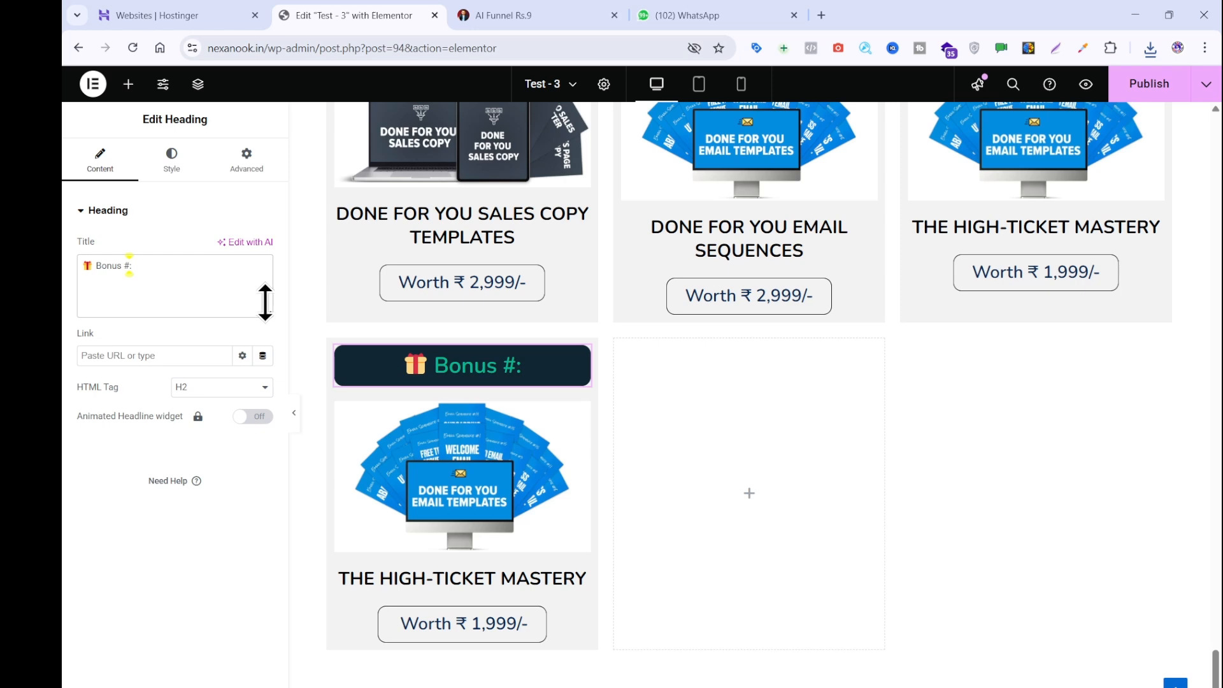
- Save the 40+ AI Tools book image from the Bonus #4 card on the reference page
left_click(477, 13)
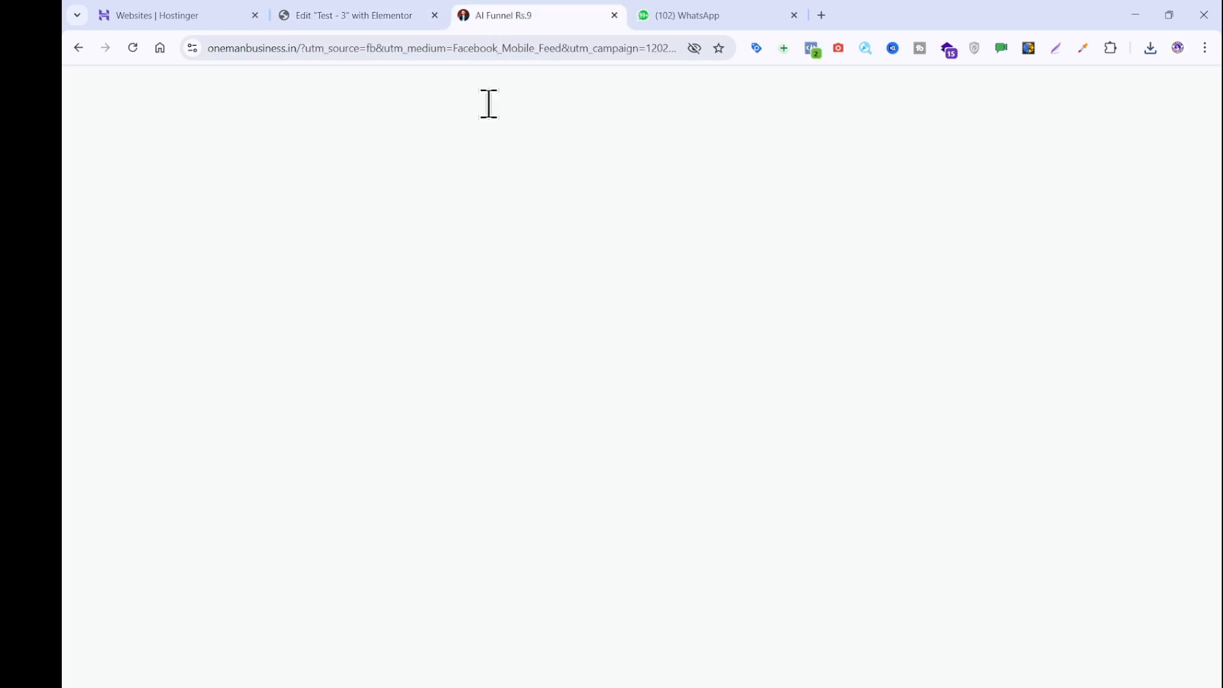
left_click(261, 356)
right_click(262, 320)
left_click(300, 365)
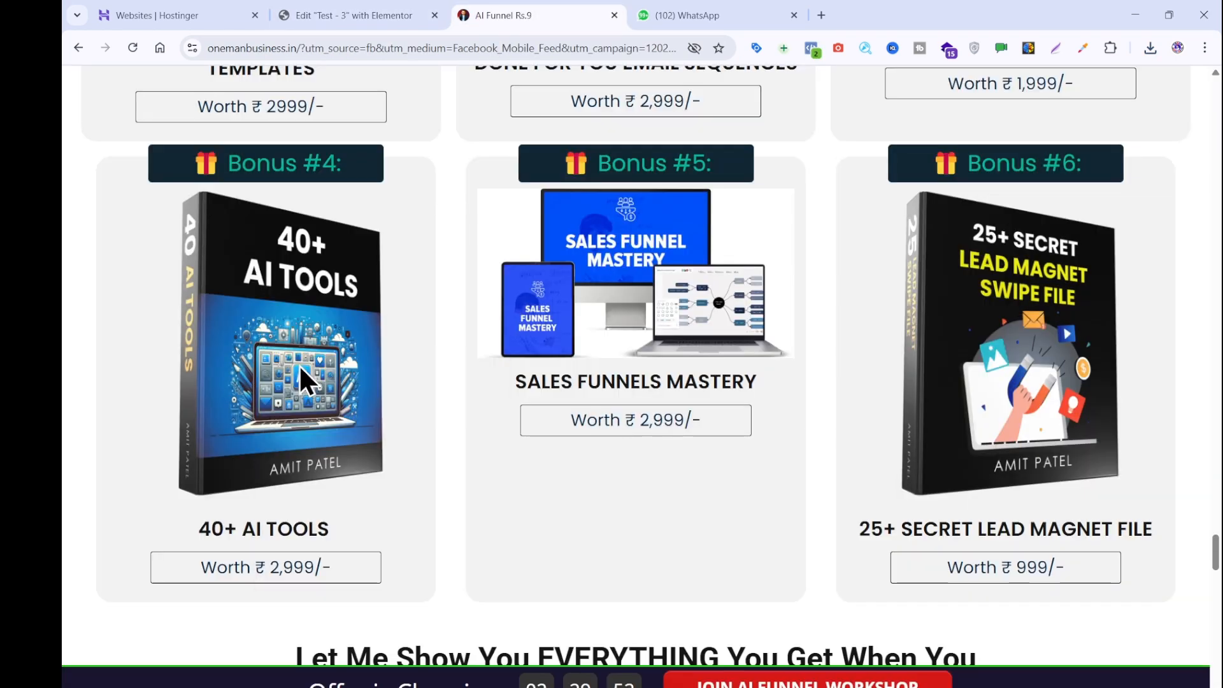
key("Return")
- Upload Untitleddesign_c4ntc_1080.png in Elementor and use it as the Bonus #4 card's image
left_click(310, 13)
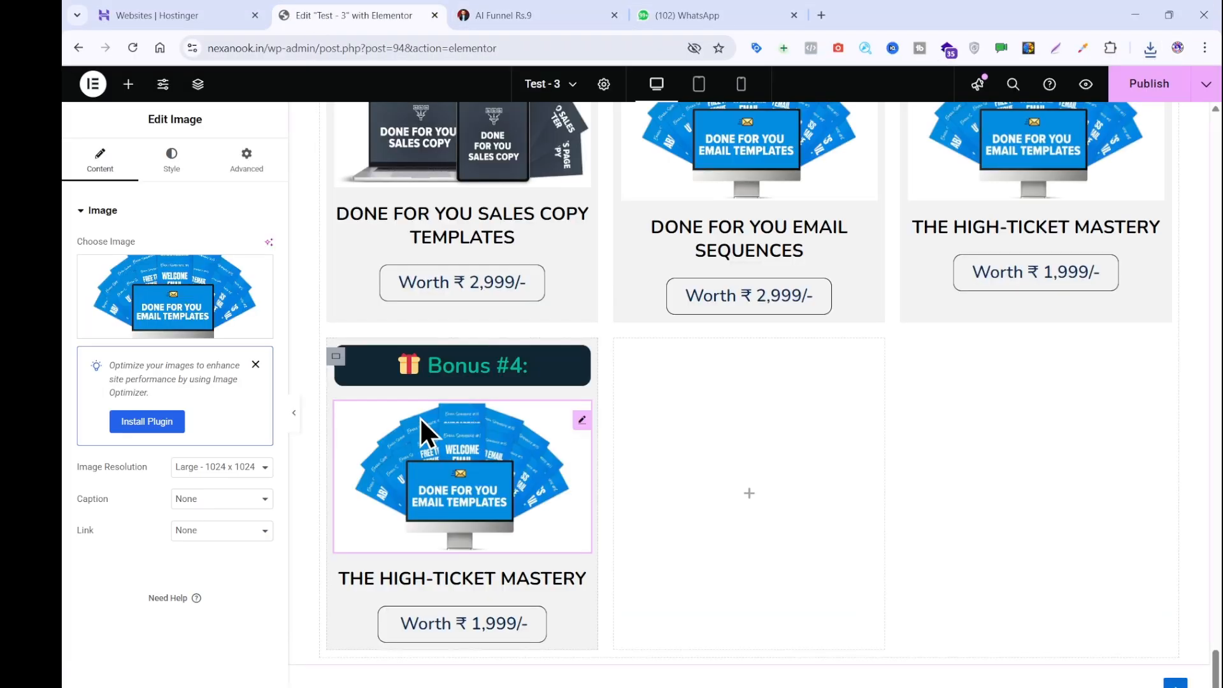
left_click(107, 293)
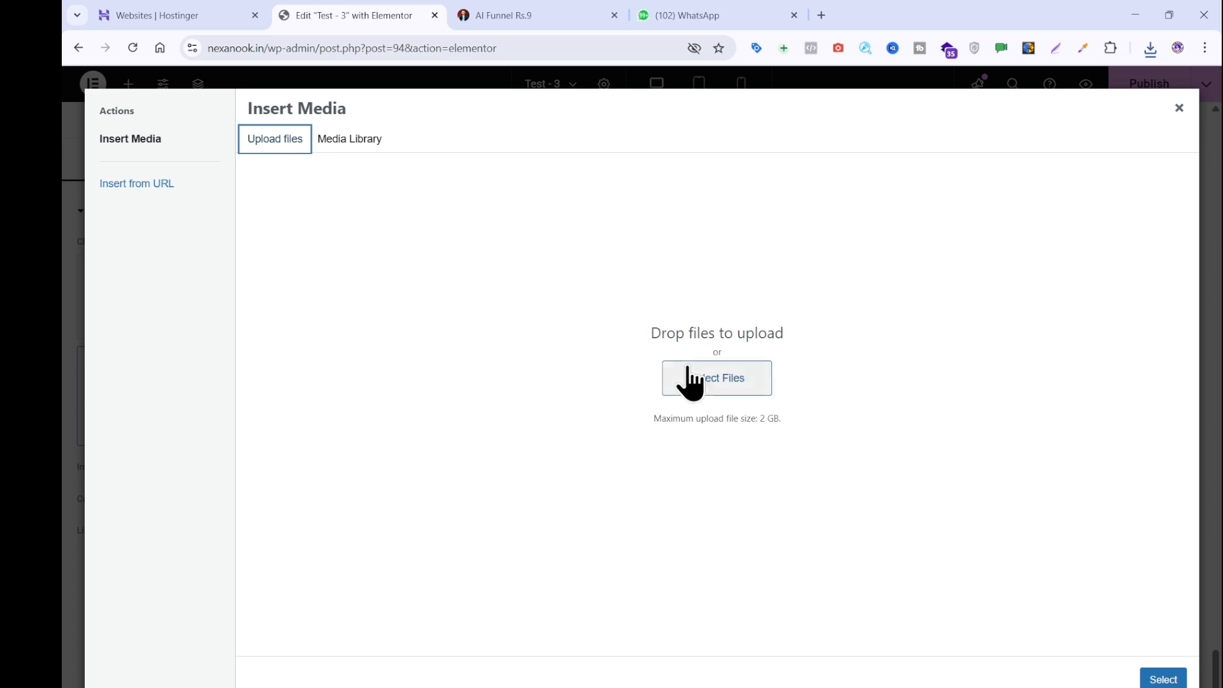
left_click(691, 381)
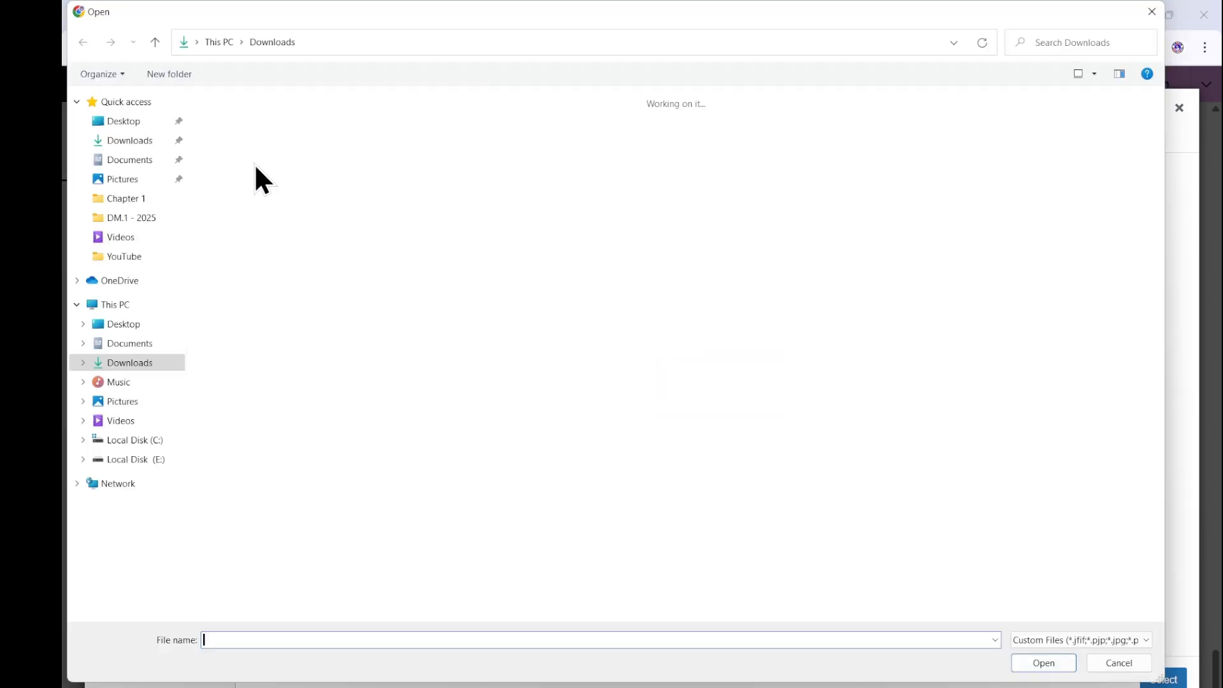
double_click(248, 150)
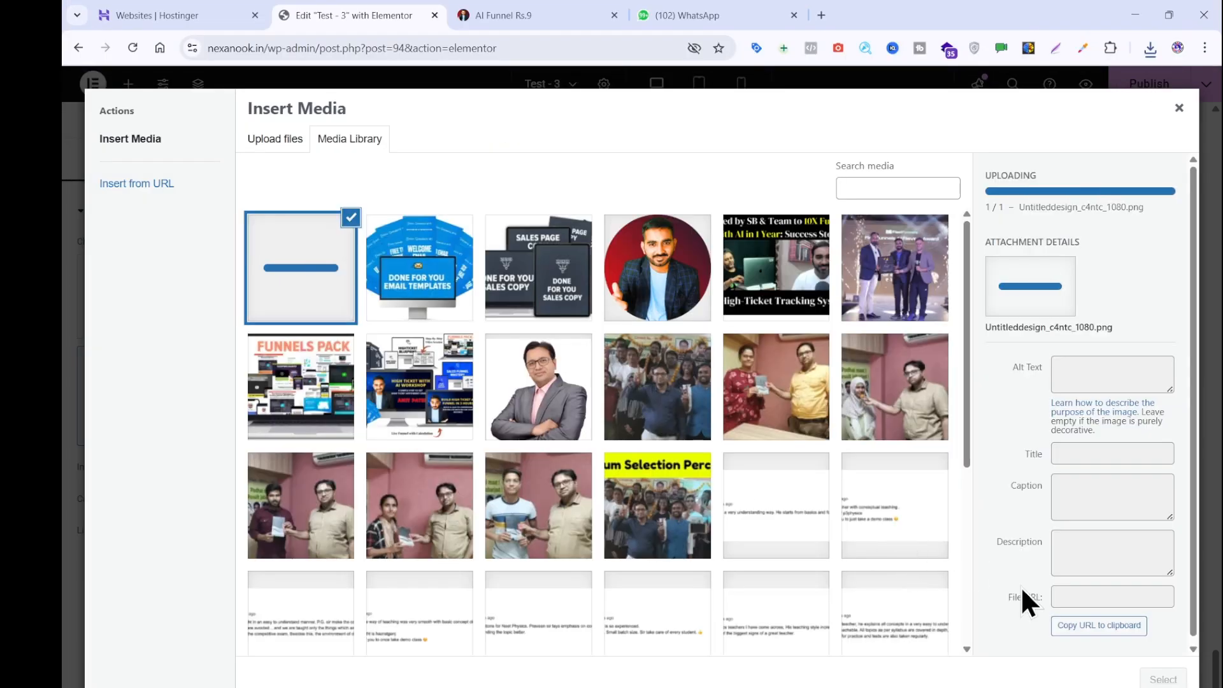
left_click(1163, 679)
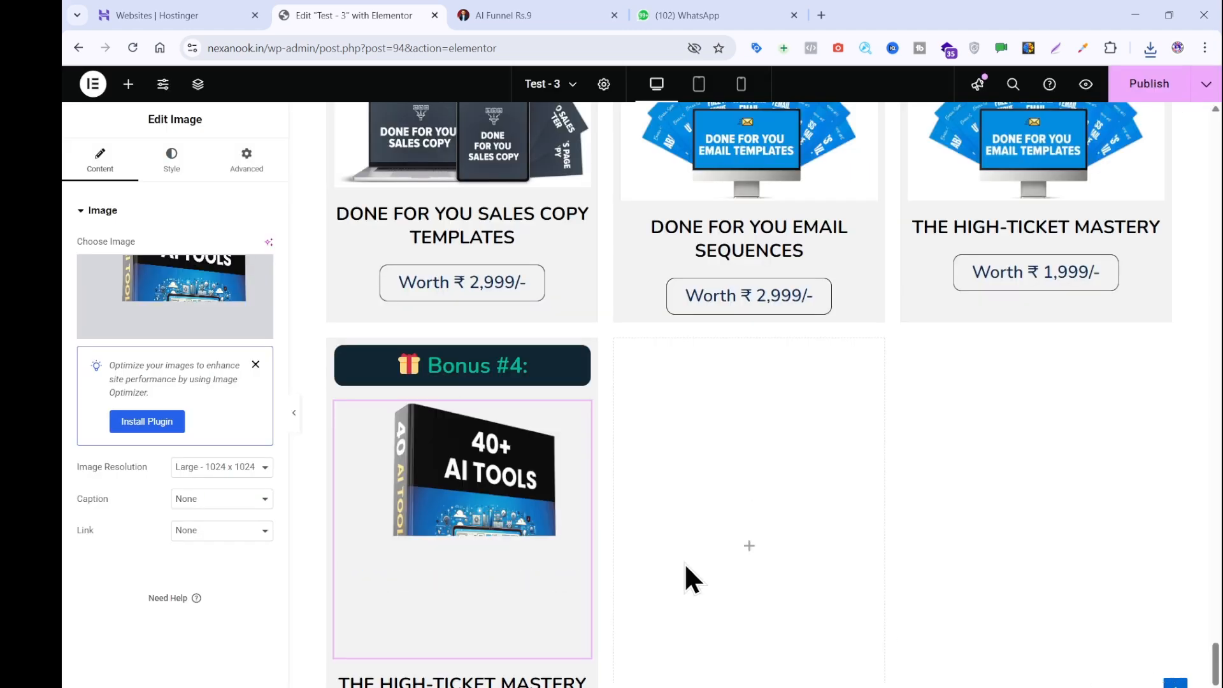
scroll(525, 533, "down", 5)
- Copy the Bonus #4 title from the reference page, strip its formatting in Notepad, and set the Elementor card's title to "40+ AI TOOLS"
left_click(509, 15)
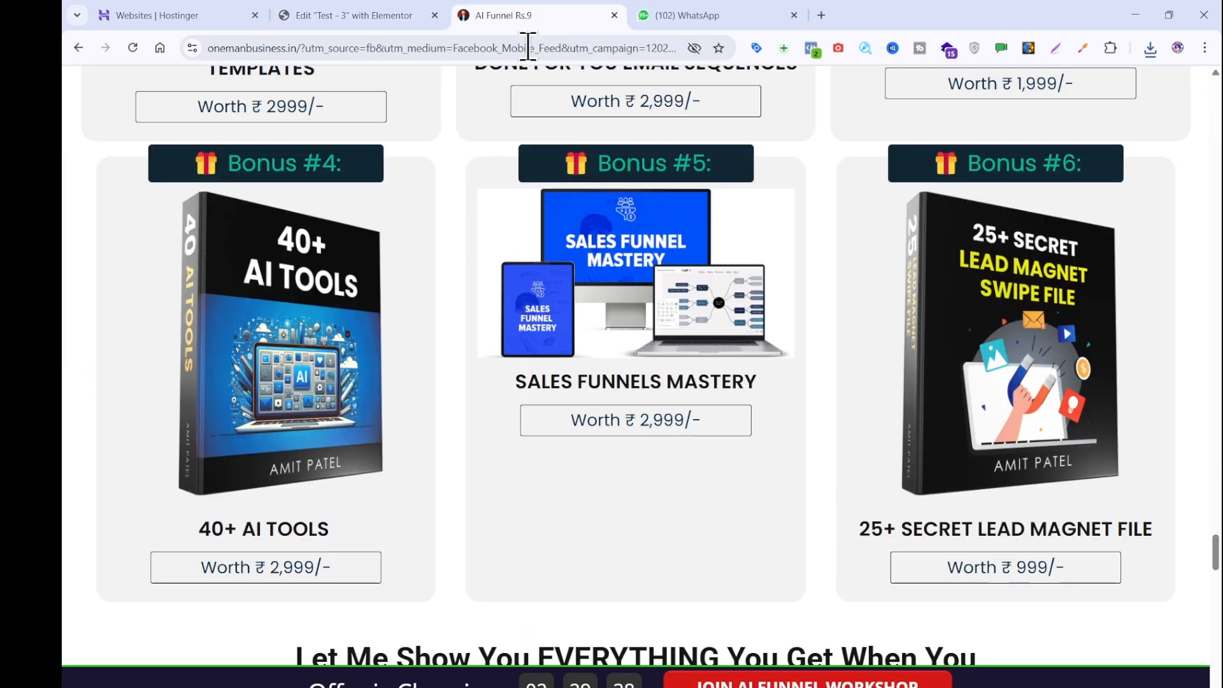
left_click_drag(335, 529, 185, 525)
key("ctrl+c")
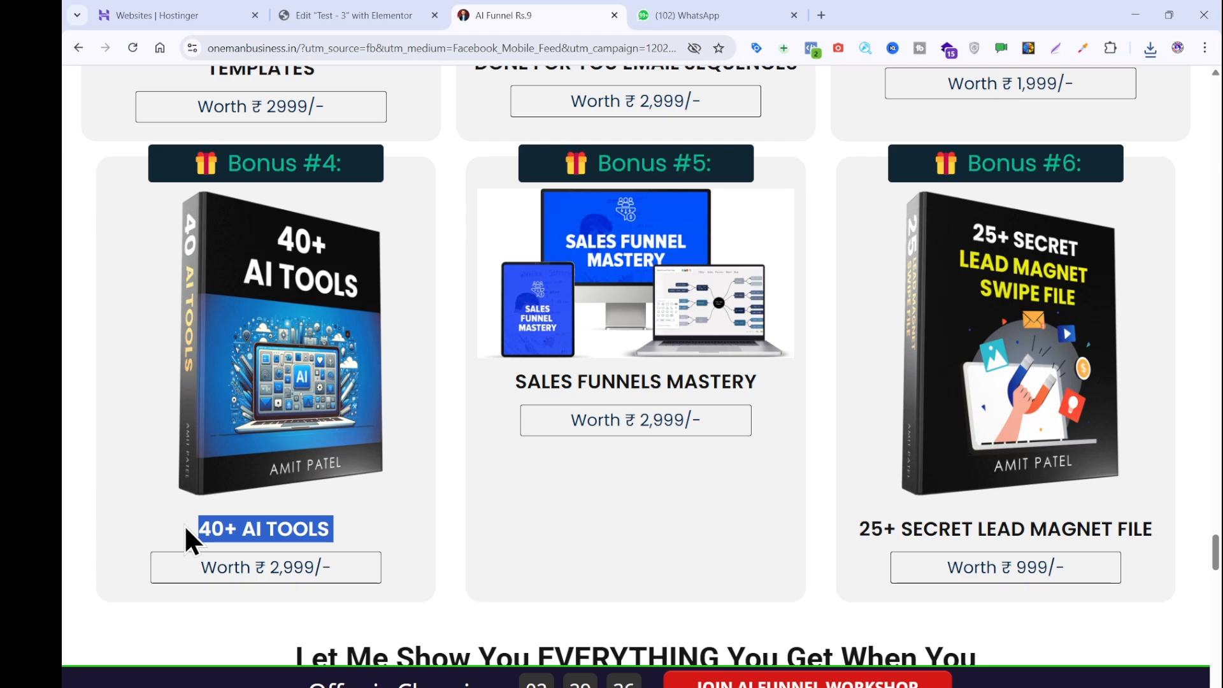
key("alt+Tab")
key("ctrl+v")
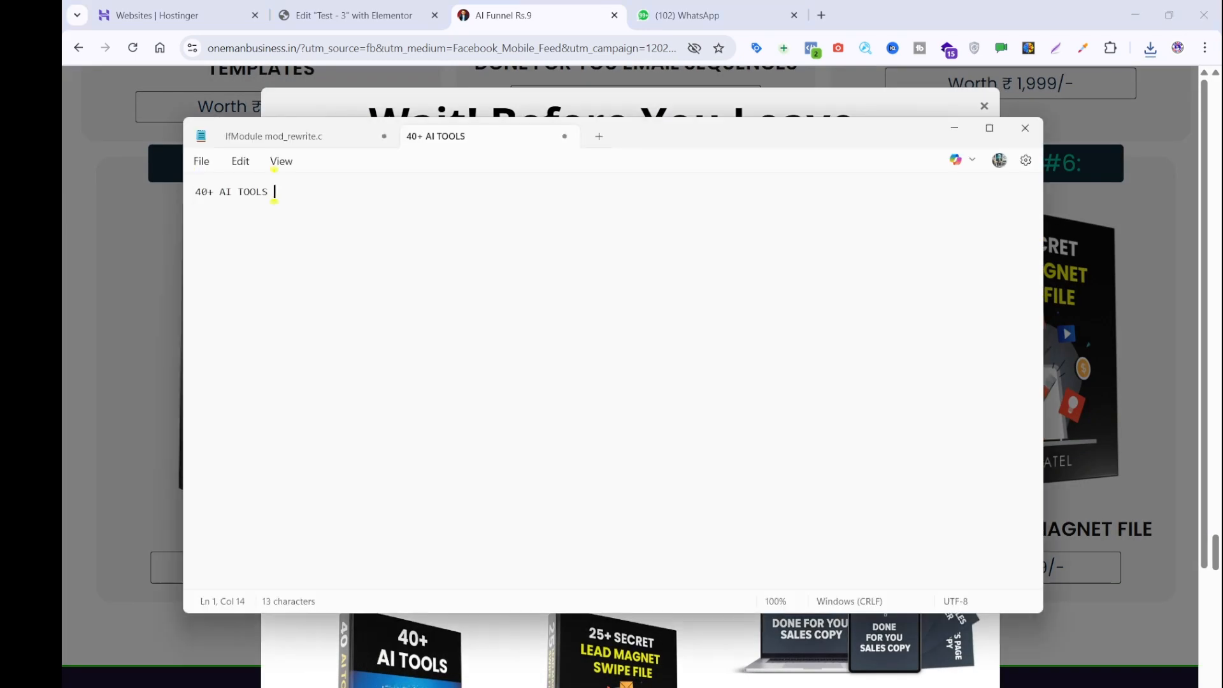
left_click(379, 7)
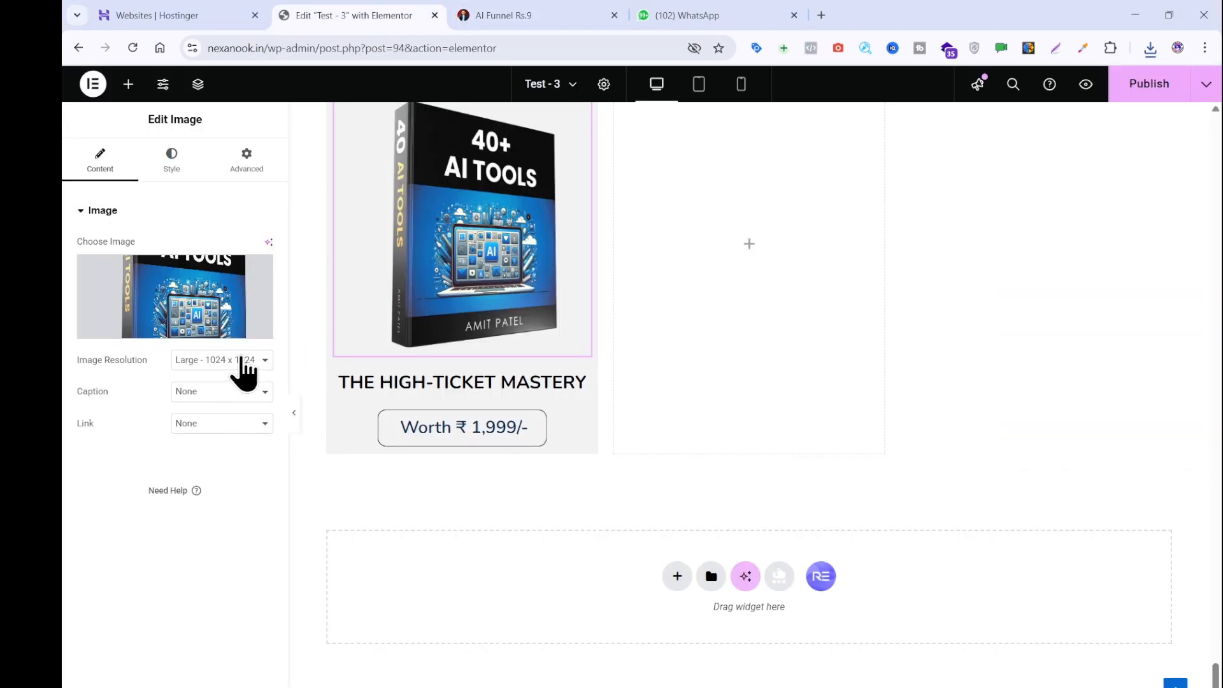
left_click(454, 388)
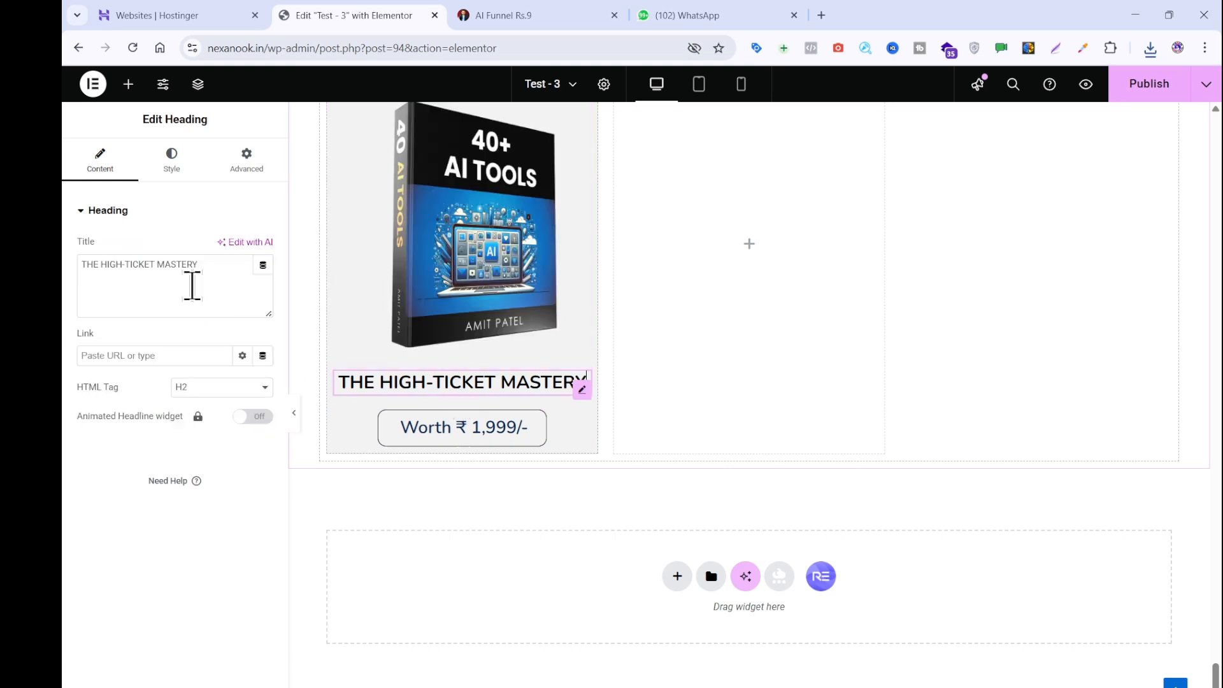
left_click(192, 286)
key("ctrl+a")
key("ctrl+v")
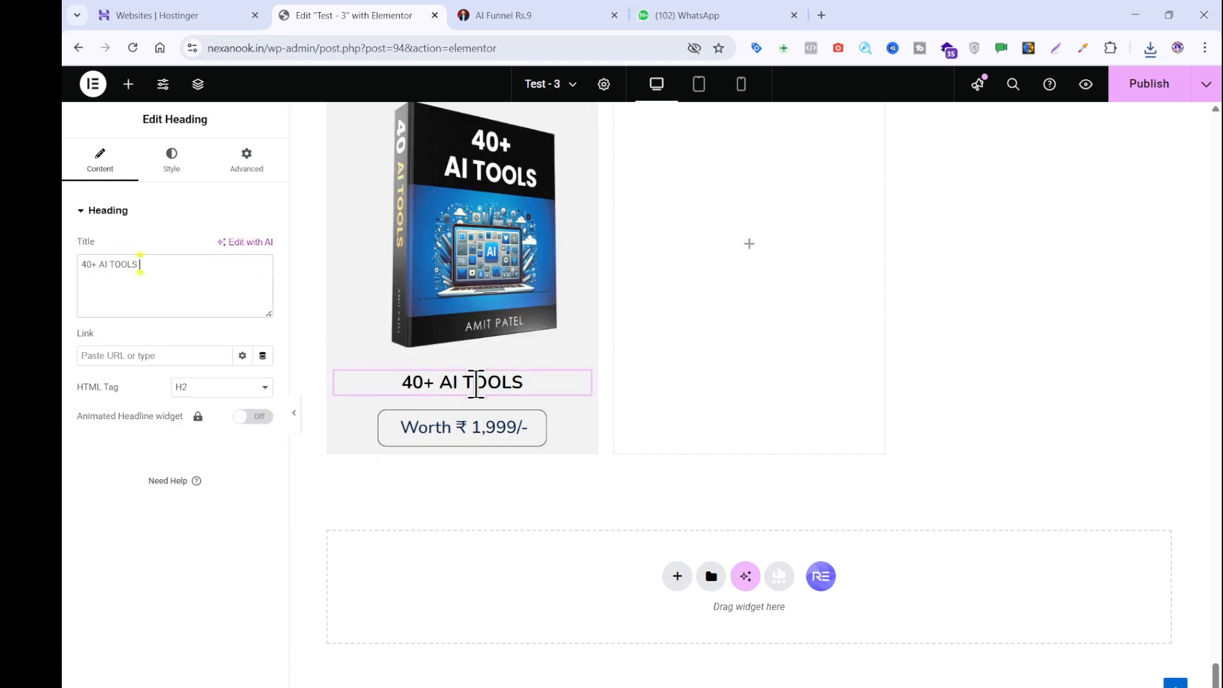
- Check the Bonus #4 price on the reference page and set the Elementor card's button text to "Worth ₹ 2,999/-"
left_click(498, 15)
left_click(172, 404)
left_click(295, 14)
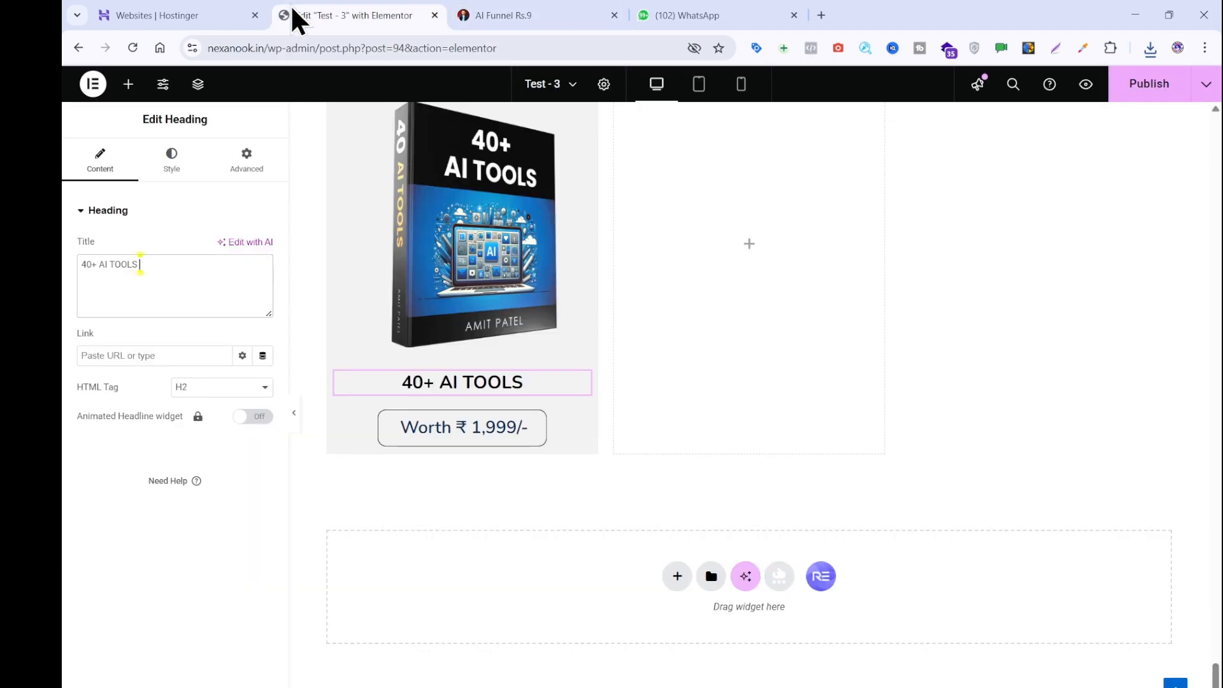
left_click(446, 441)
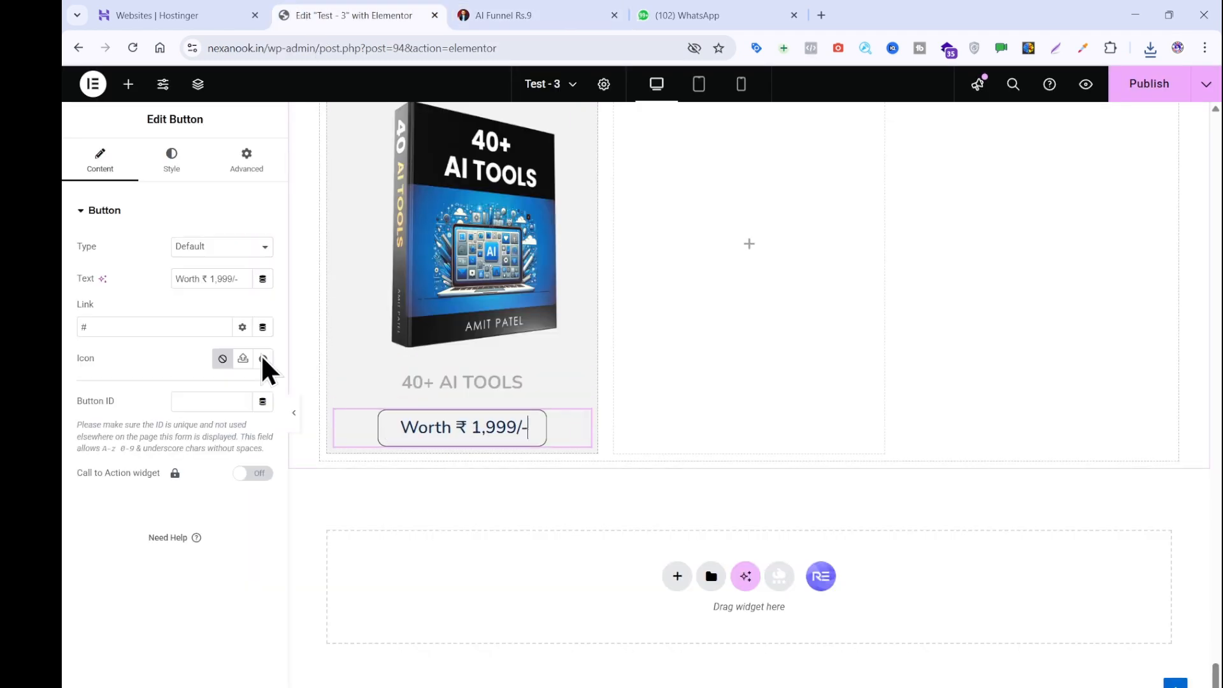
left_click(209, 279)
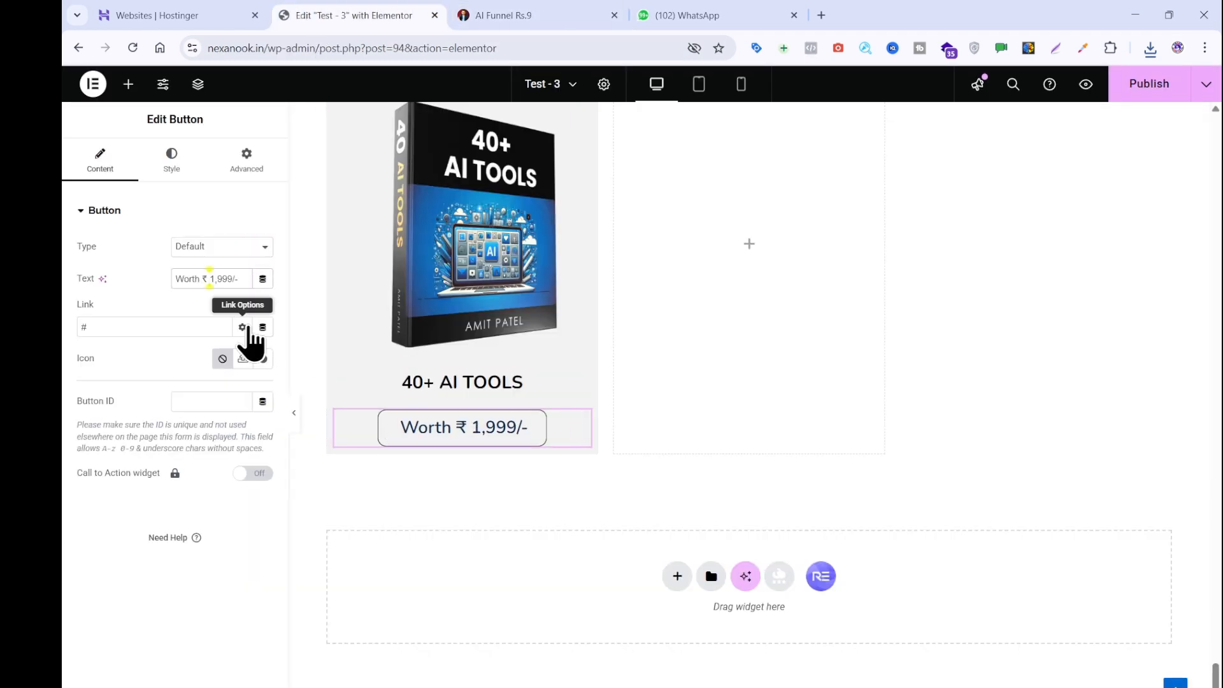
key("BackSpace")
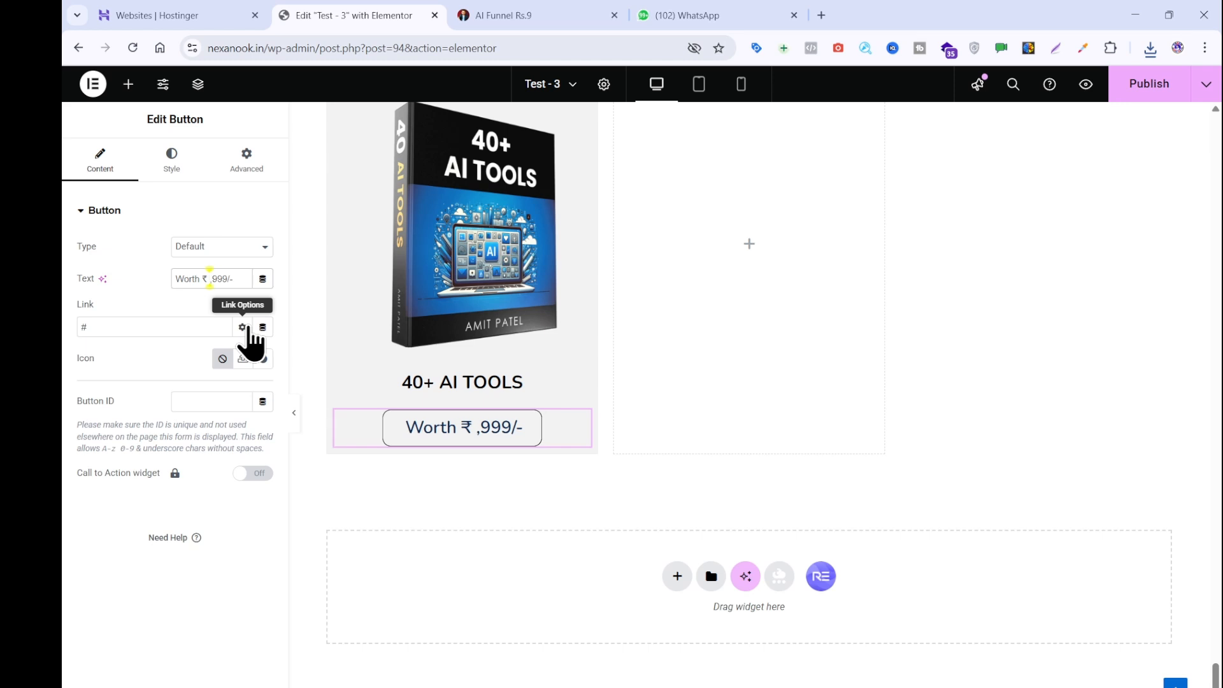
type("2")
- Duplicate the Bonus #4 heading twice inside its card and undo the second copy
scroll(349, 360, "up", 2)
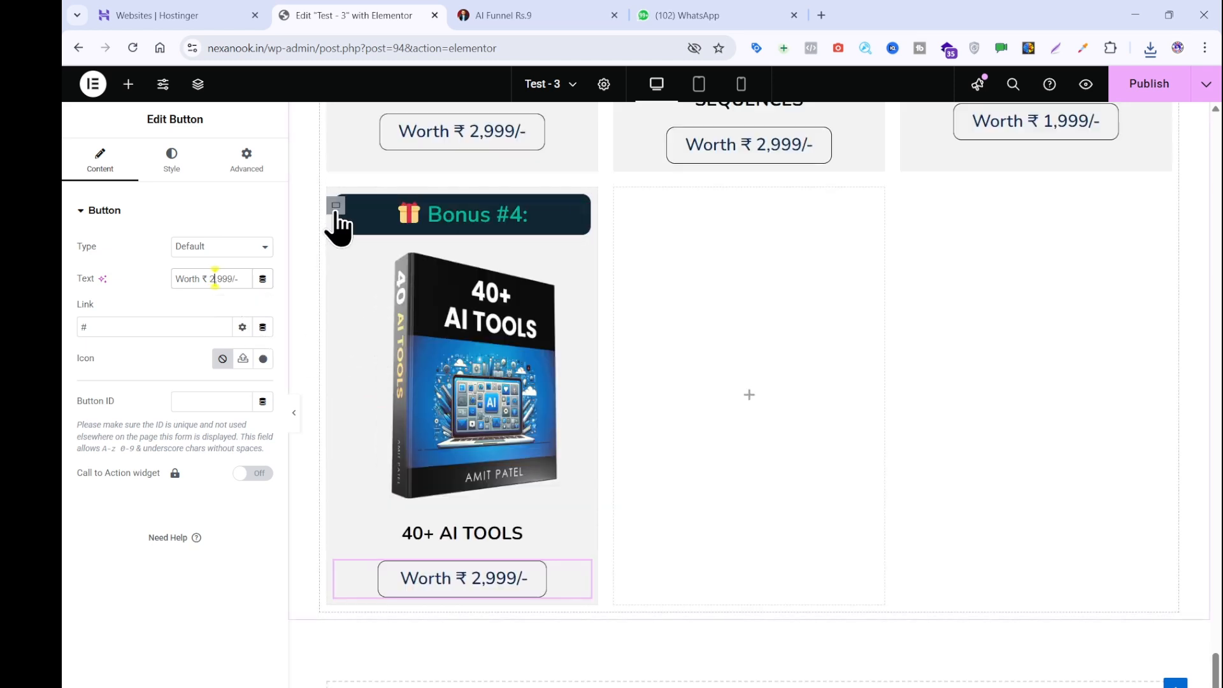
right_click(580, 218)
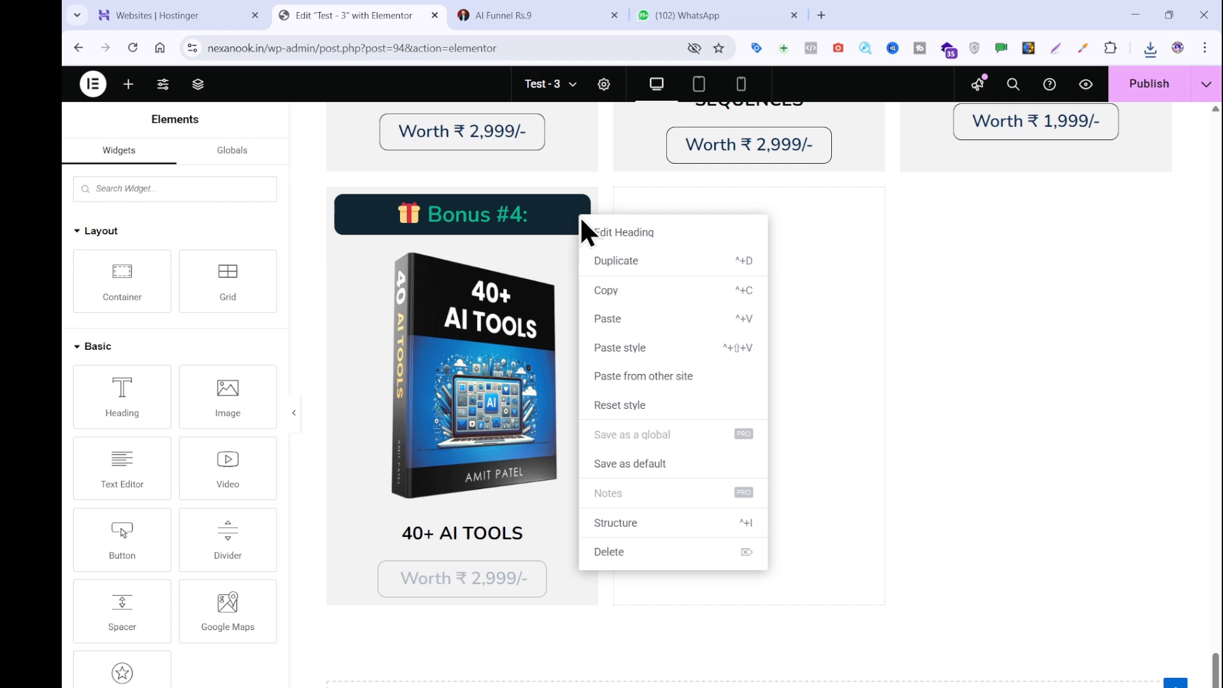
left_click(606, 264)
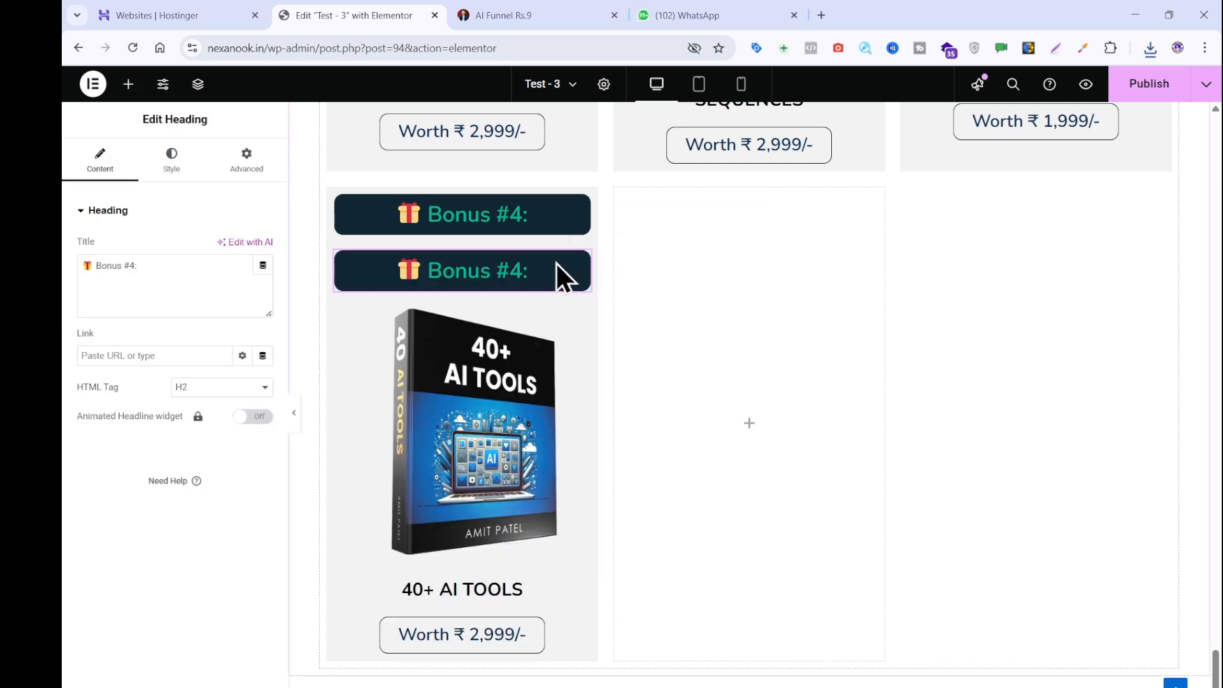
right_click(585, 271)
left_click(621, 307)
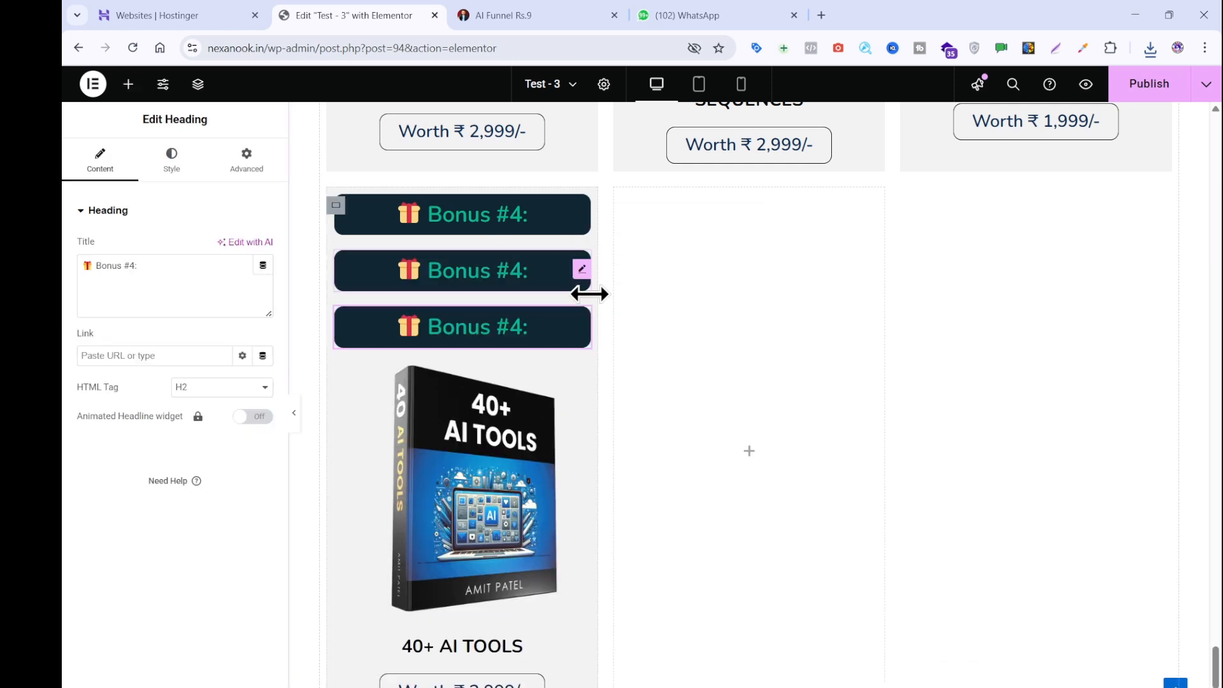
key("ctrl+z")
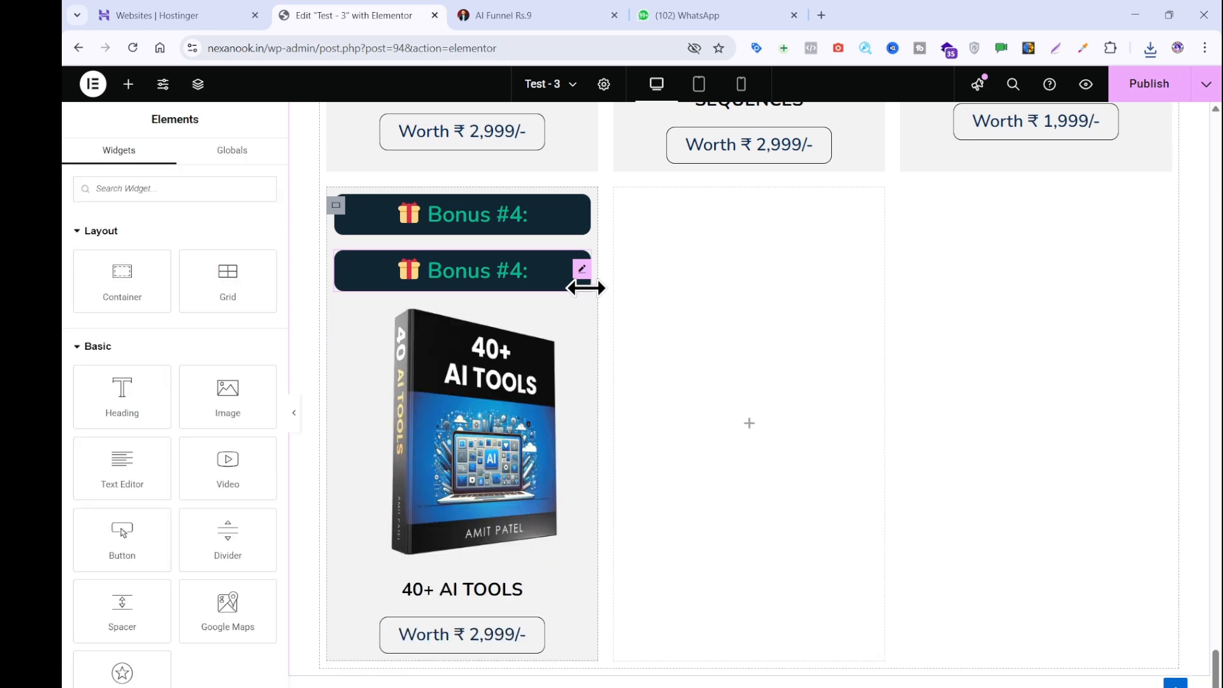
- Duplicate the whole Bonus #4 card into the second column and delete the extra "Bonus #4:" heading from both cards
right_click(344, 223)
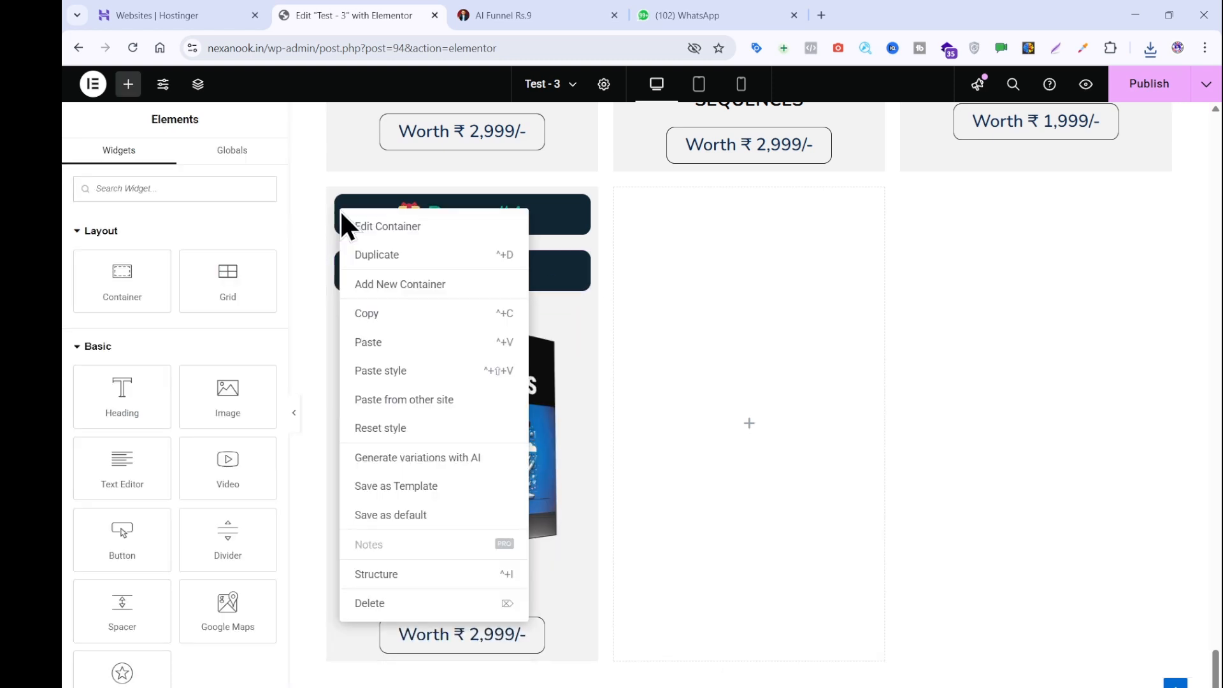
left_click(384, 255)
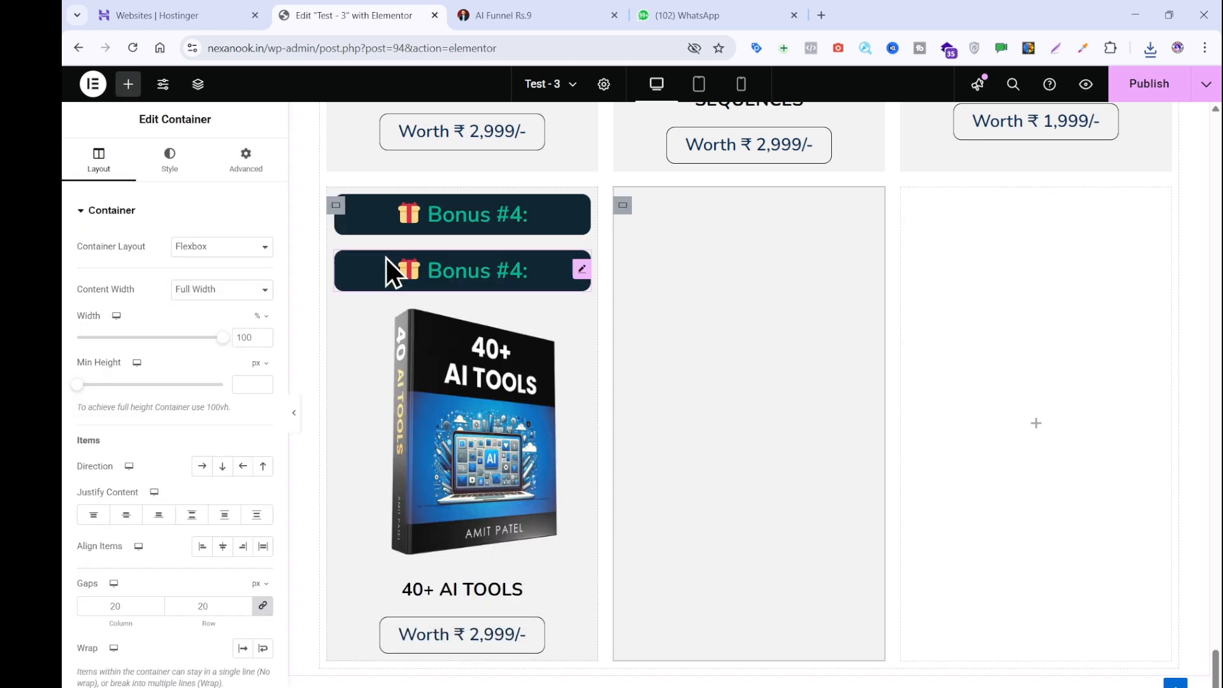
right_click(582, 271)
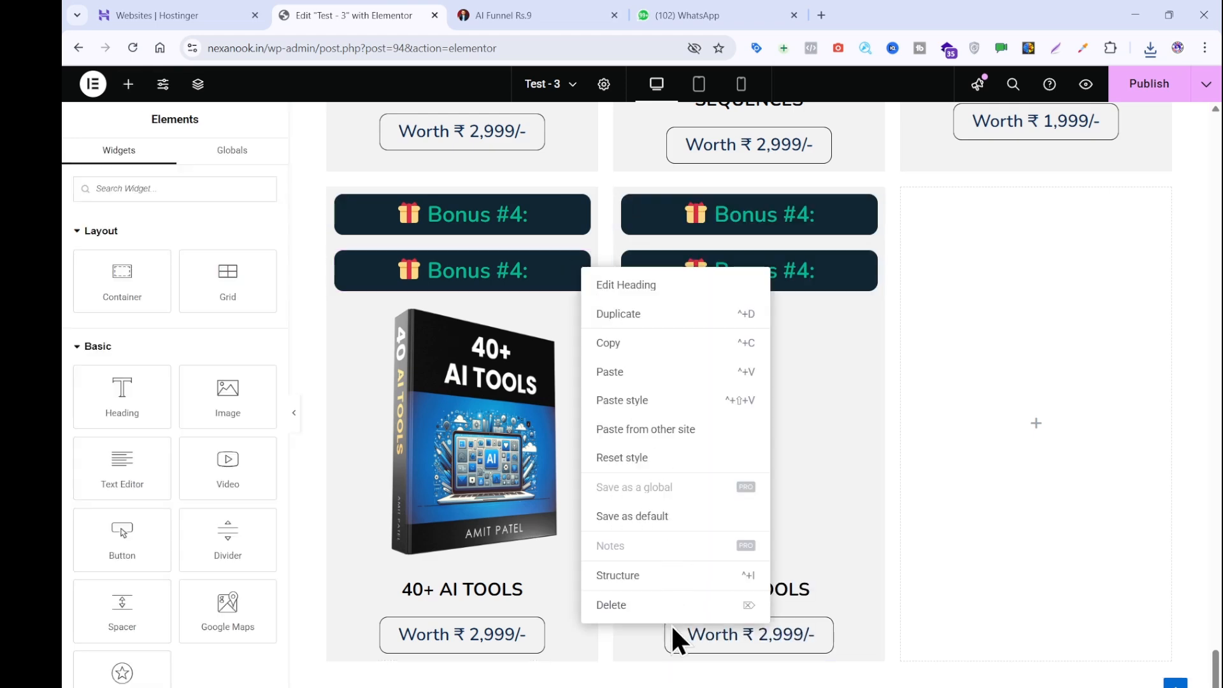
key("Delete")
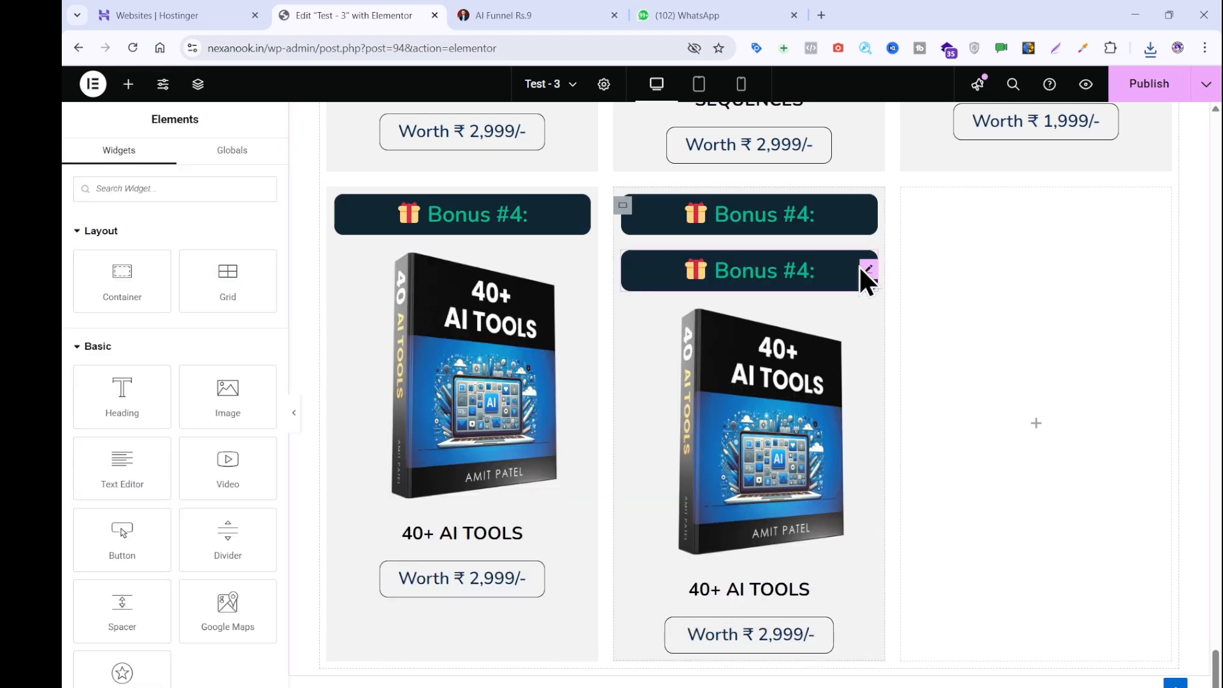
right_click(870, 272)
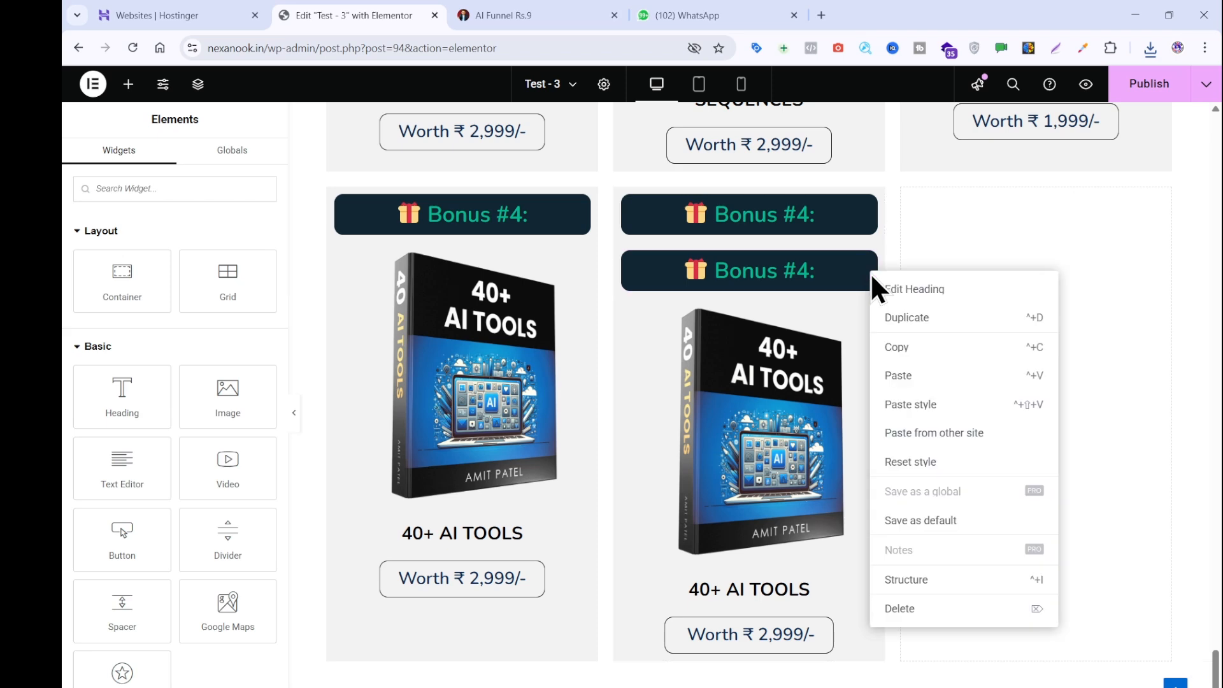
left_click(900, 610)
- On the reference page, save the Bonus #5 image as SALESFUNNELi3mzg1200_myndk_1200.webp in Downloads and copy the title "SALES FUNNELS MASTERY"
left_click(462, 13)
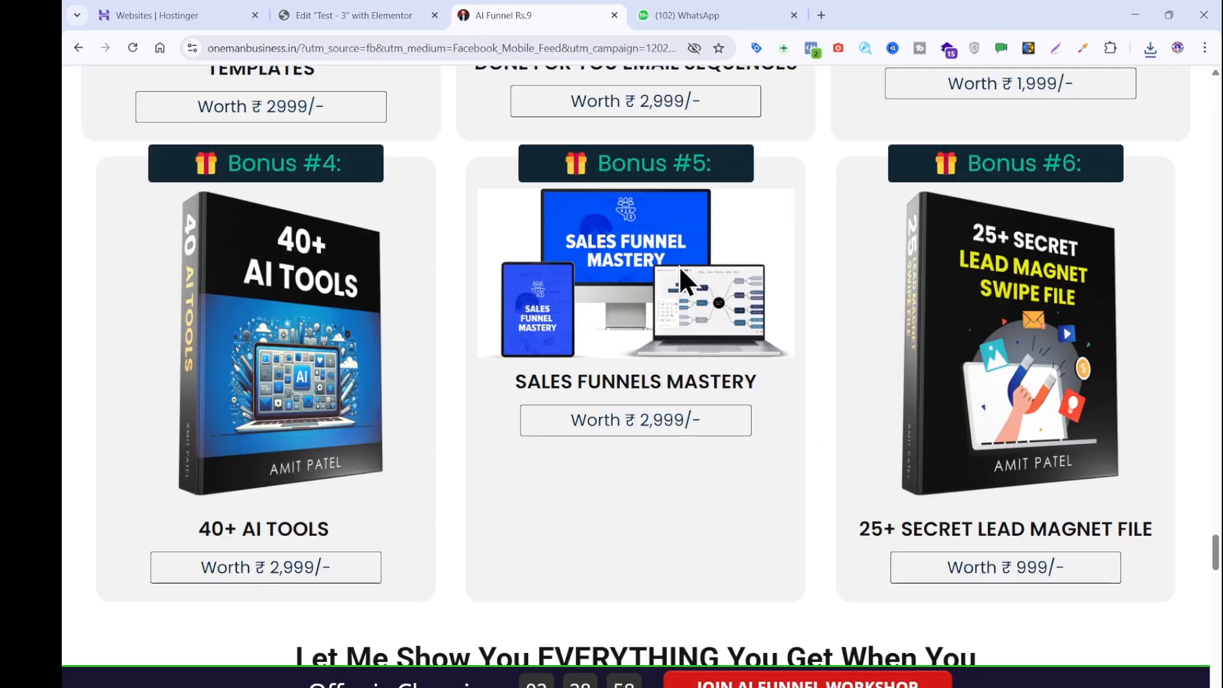
right_click(679, 265)
left_click(688, 305)
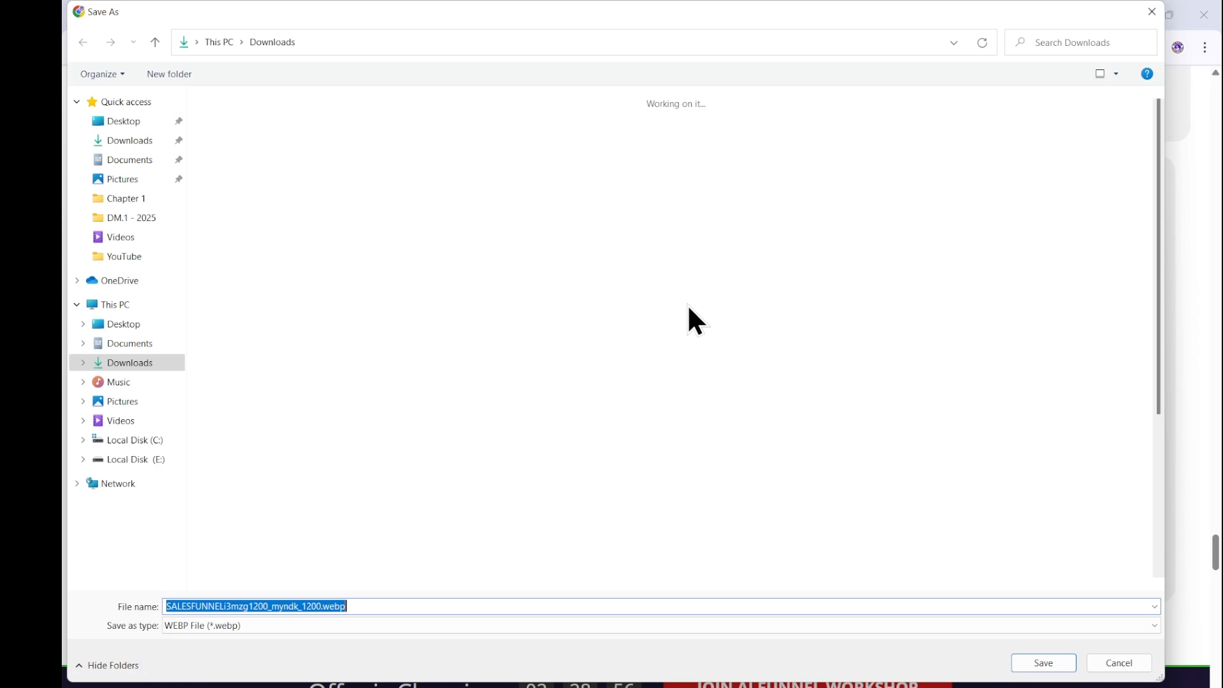
key("Return")
left_click_drag(502, 388, 789, 389)
key("ctrl+c")
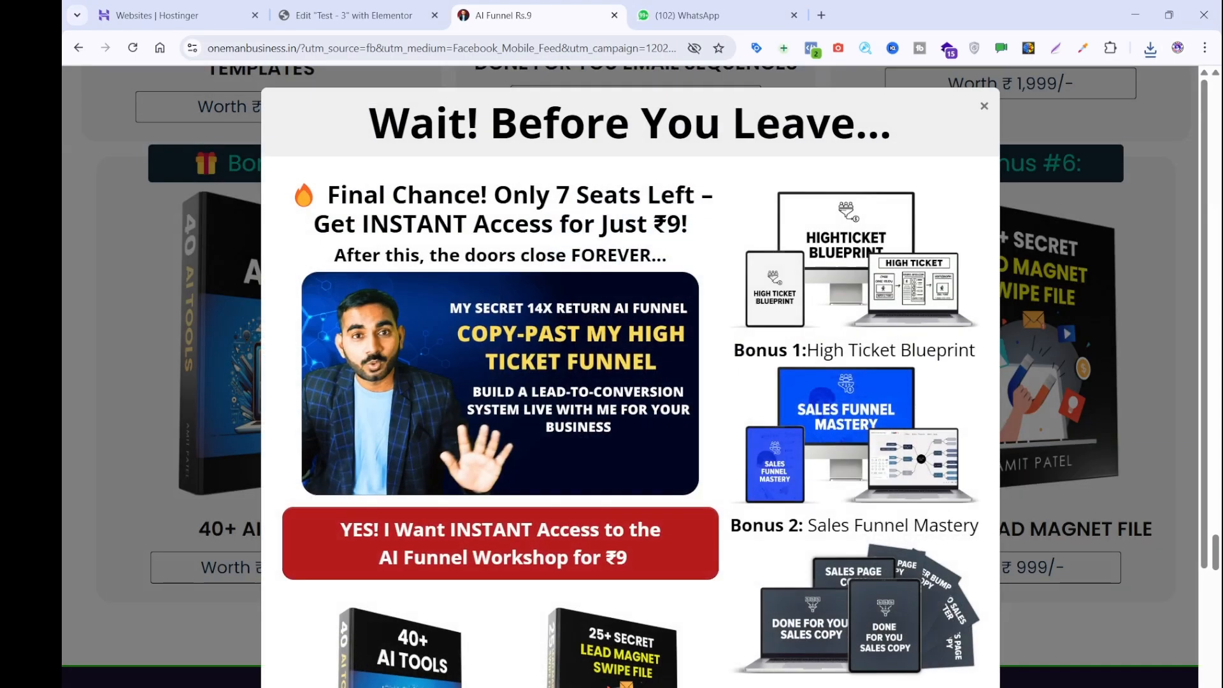
- Strip the copied title's formatting in Notepad and set the second card's title to "SALES FUNNELS MASTERY" in Elementor
left_click(764, 686)
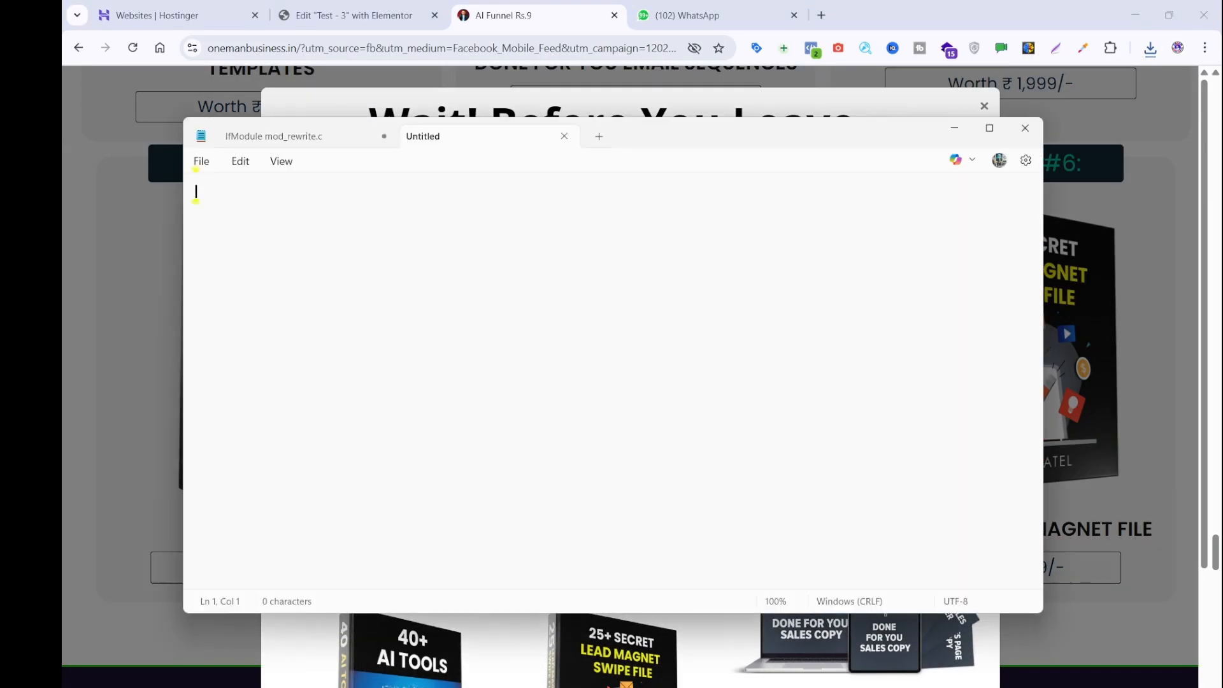
key("ctrl+v")
key("ctrl+a")
key("ctrl+x")
left_click(392, 9)
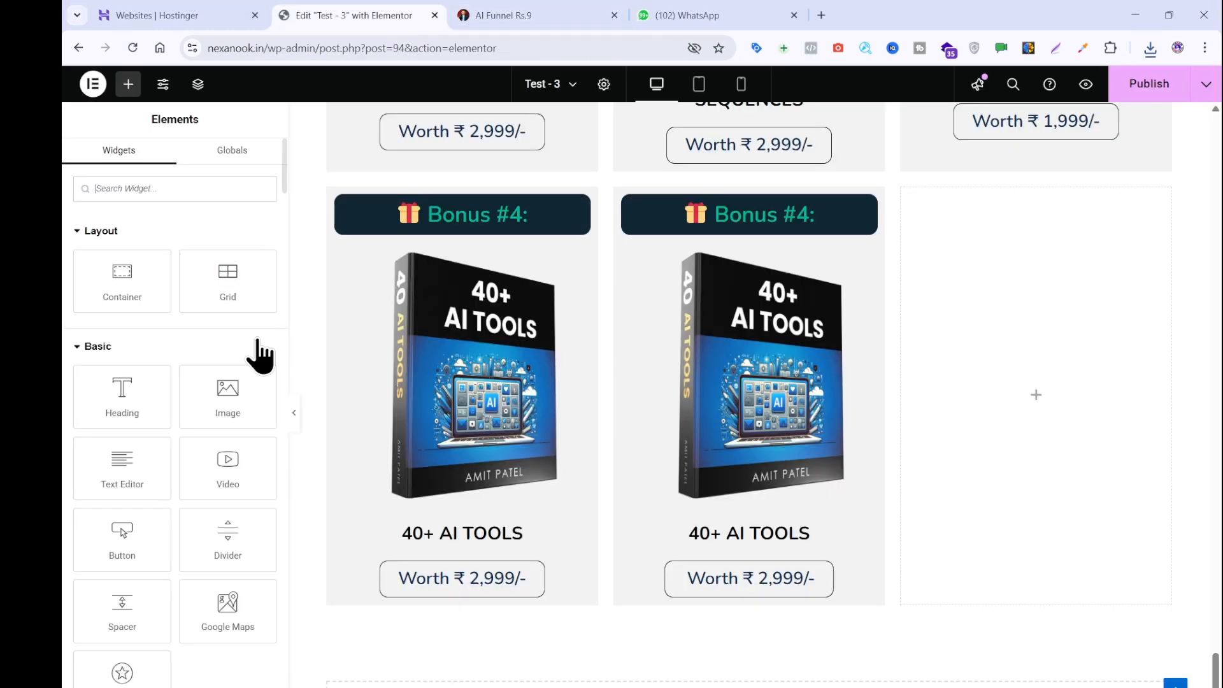
left_click(713, 541)
triple_click(124, 293)
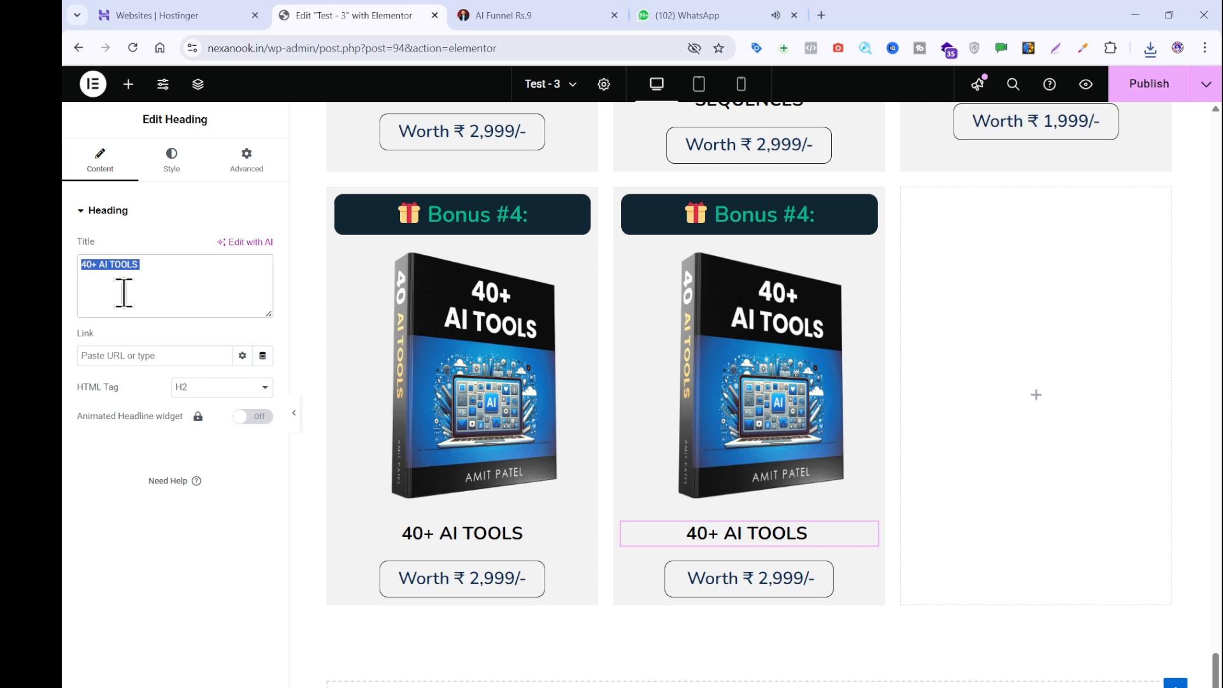
key("ctrl+v")
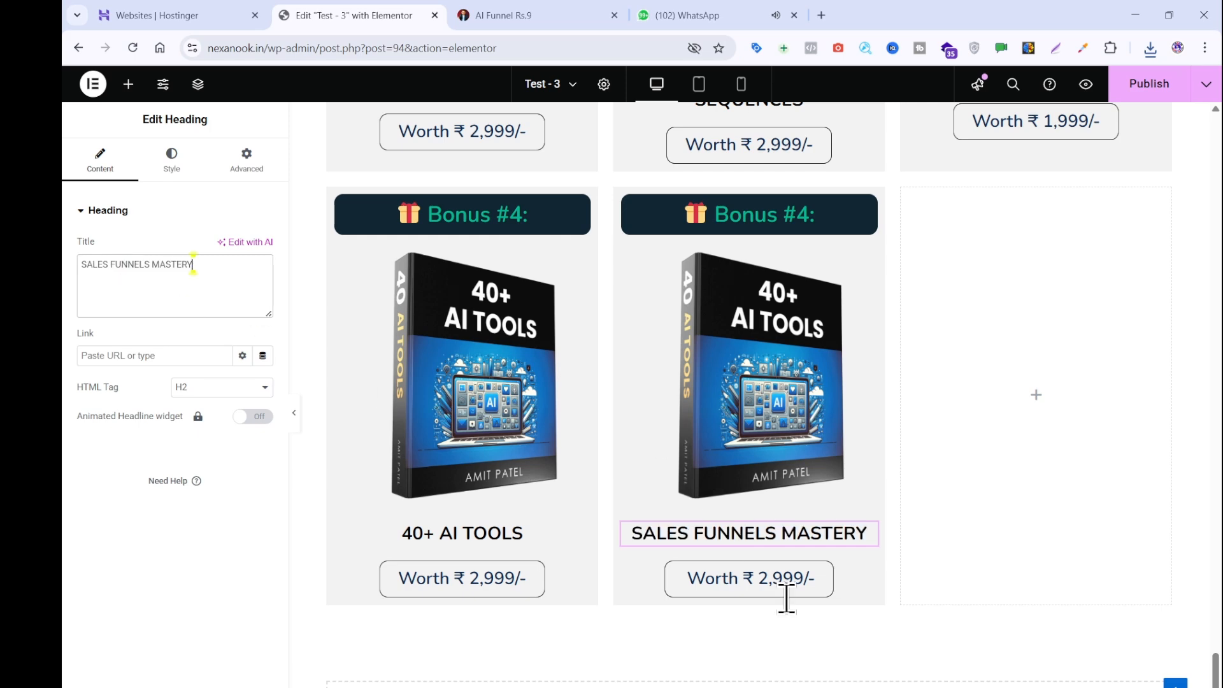
- Replace the second card's image by uploading SALESFUNNELi3mzg1200_myndk_1200.webp from Downloads
left_click(582, 15)
left_click(370, 15)
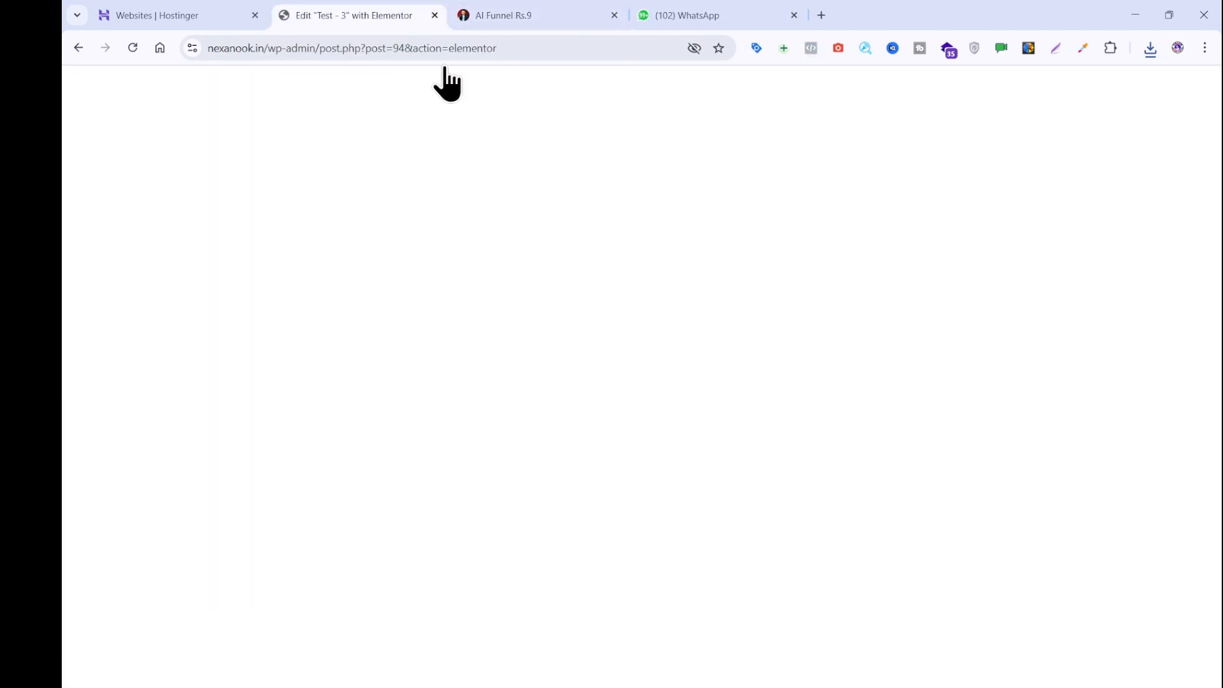
left_click(805, 408)
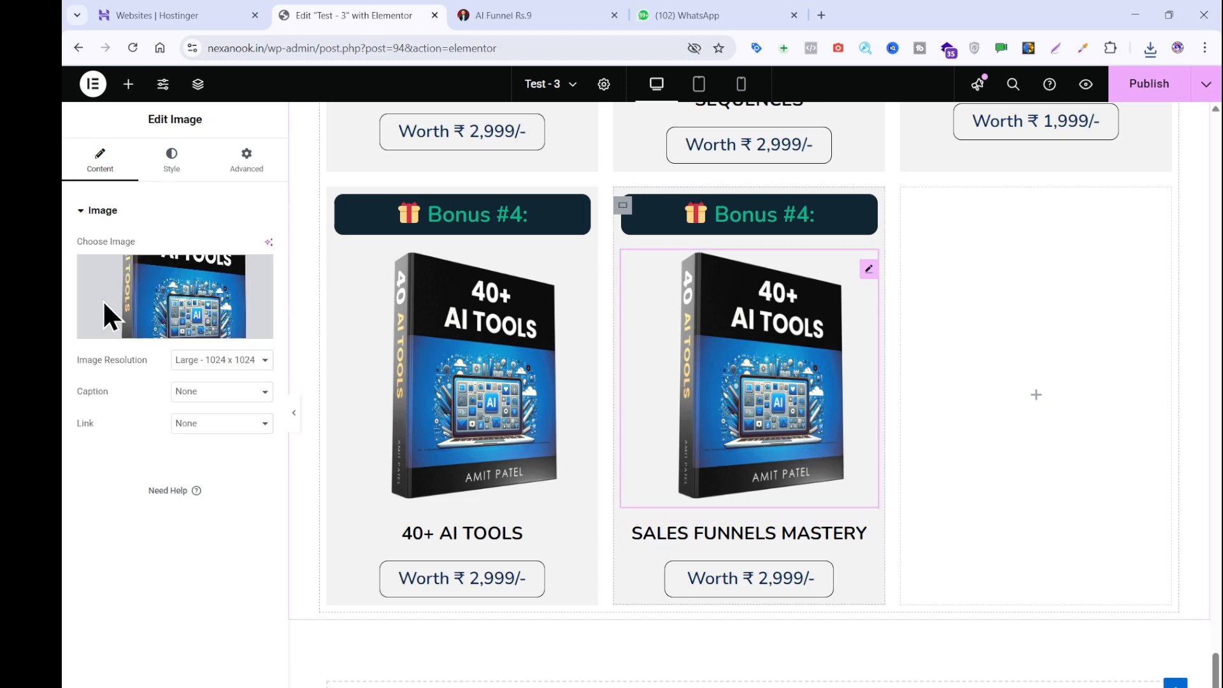
left_click(142, 310)
left_click(275, 139)
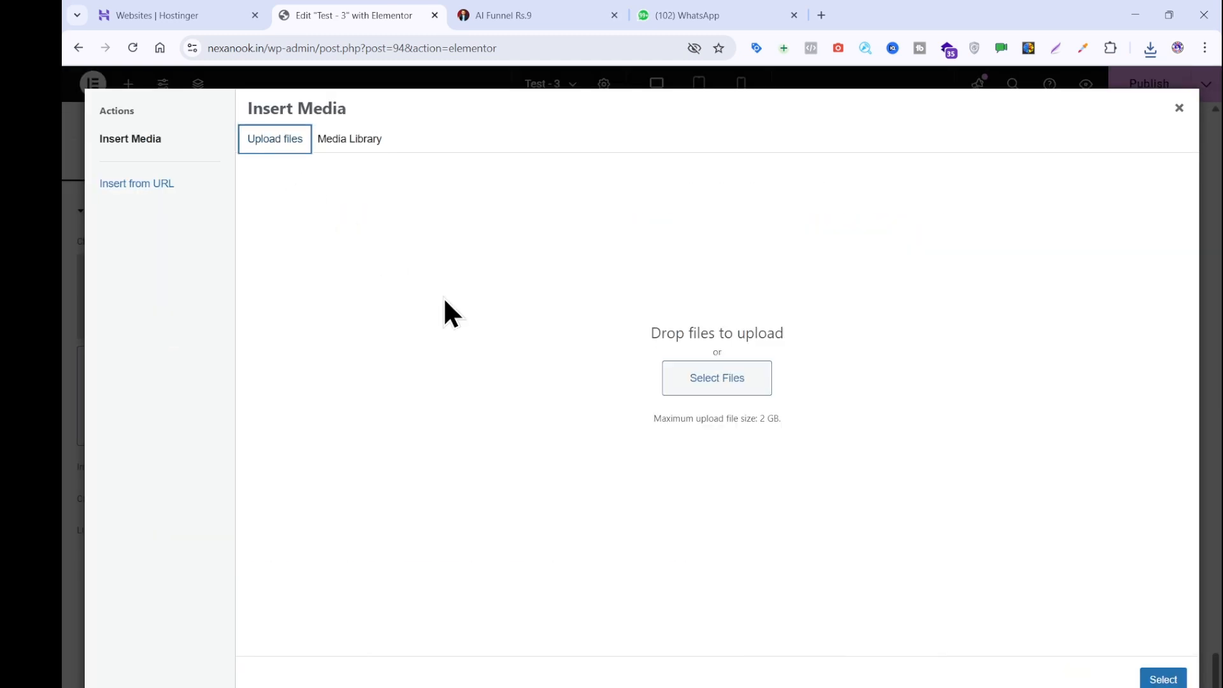
left_click(674, 377)
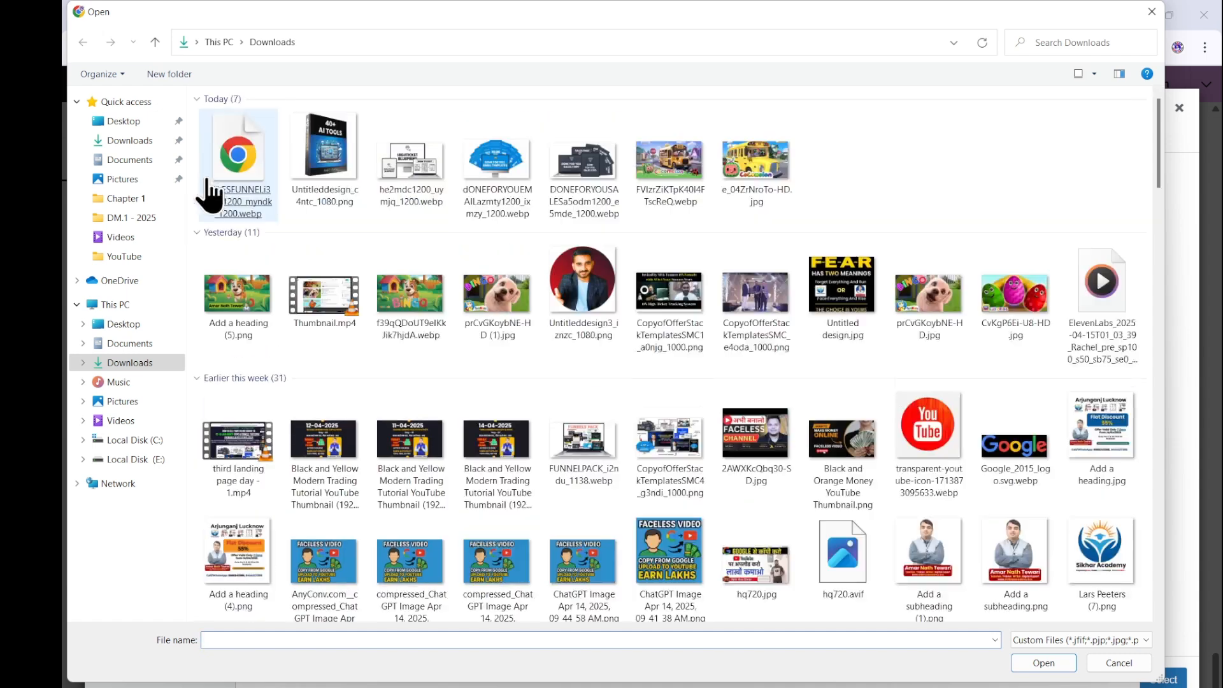
double_click(200, 192)
left_click(1163, 680)
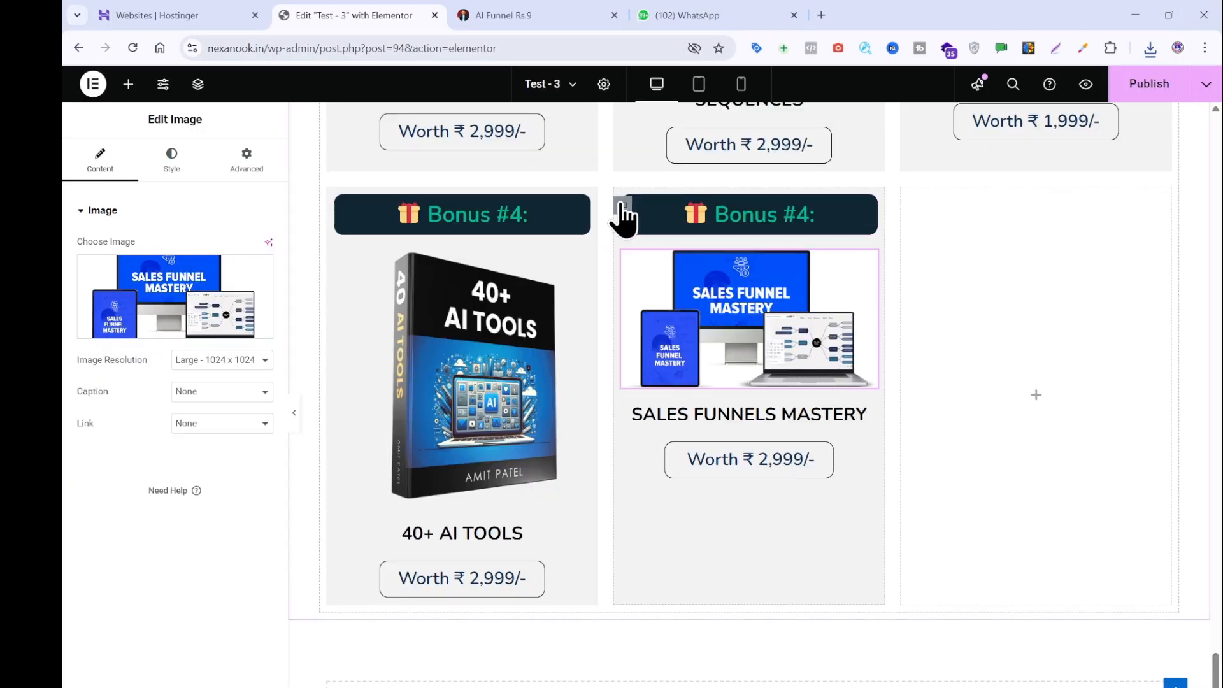
- Duplicate the Sales Funnels Mastery card into the third column and set the second card's heading to "Bonus #5:"
right_click(621, 205)
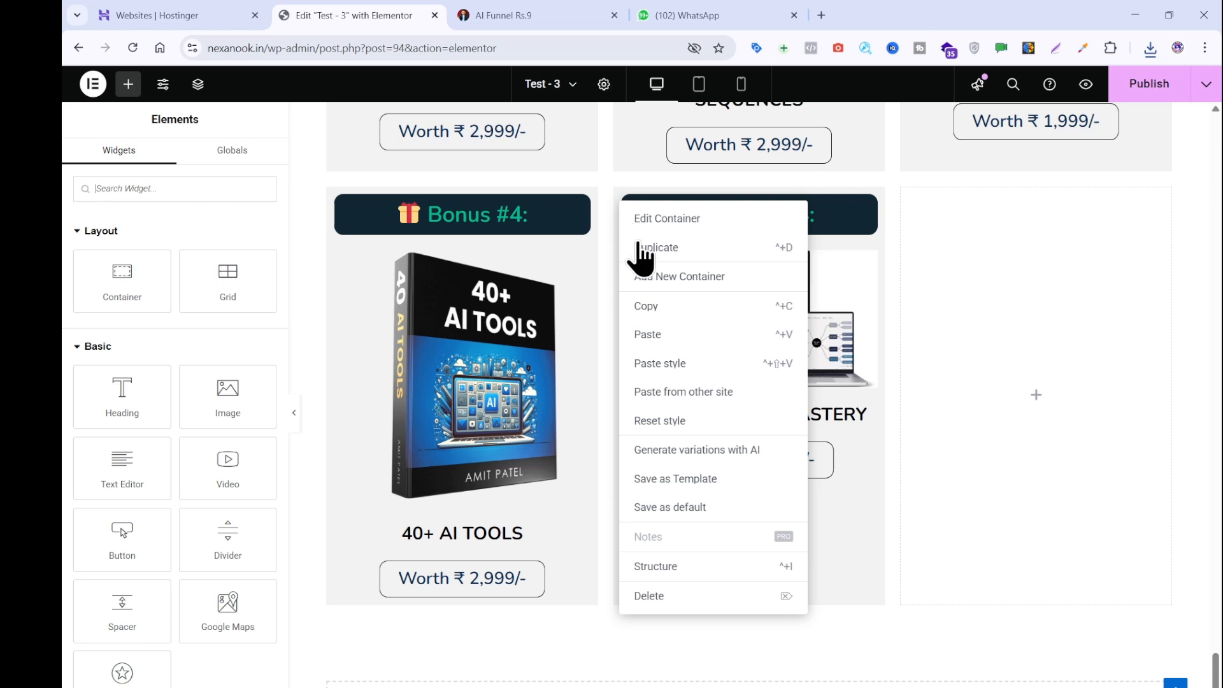
left_click(642, 248)
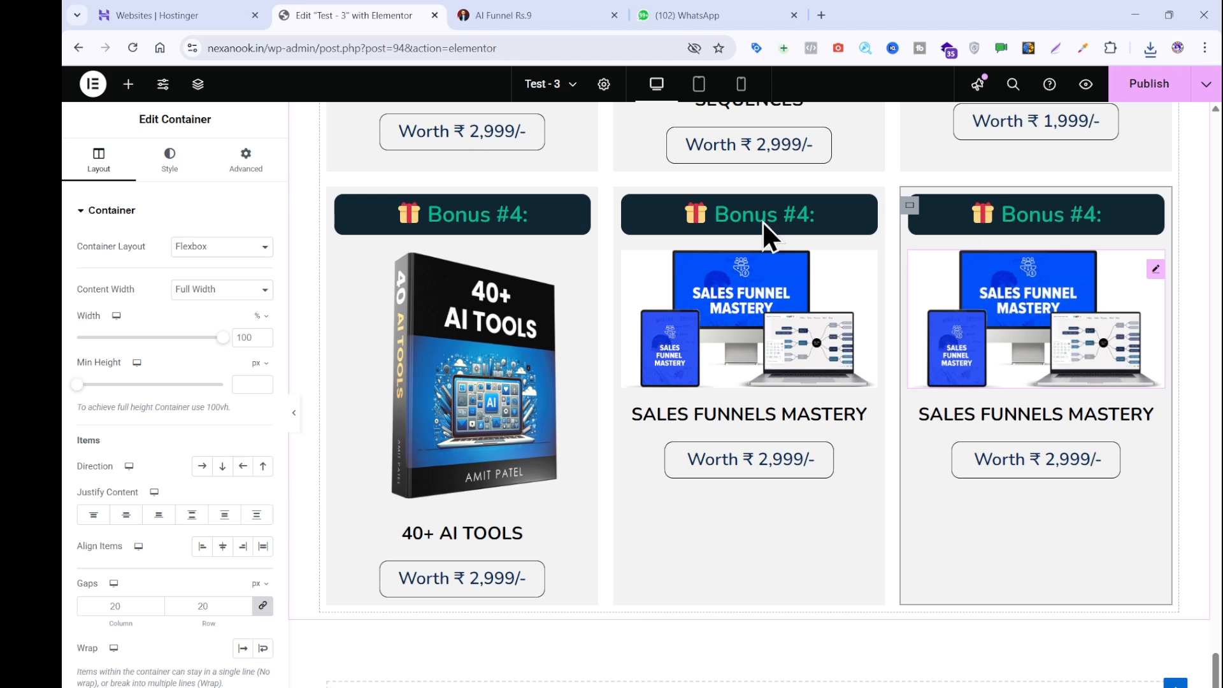
left_click(730, 223)
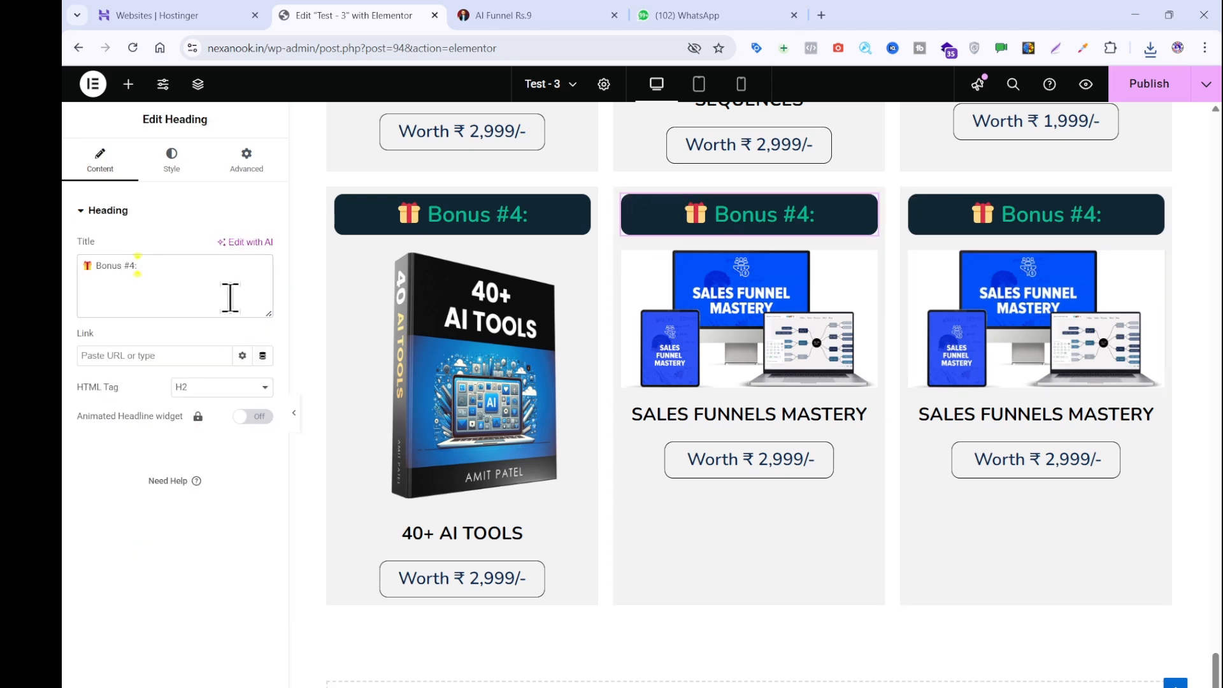
key("BackSpace")
type("5")
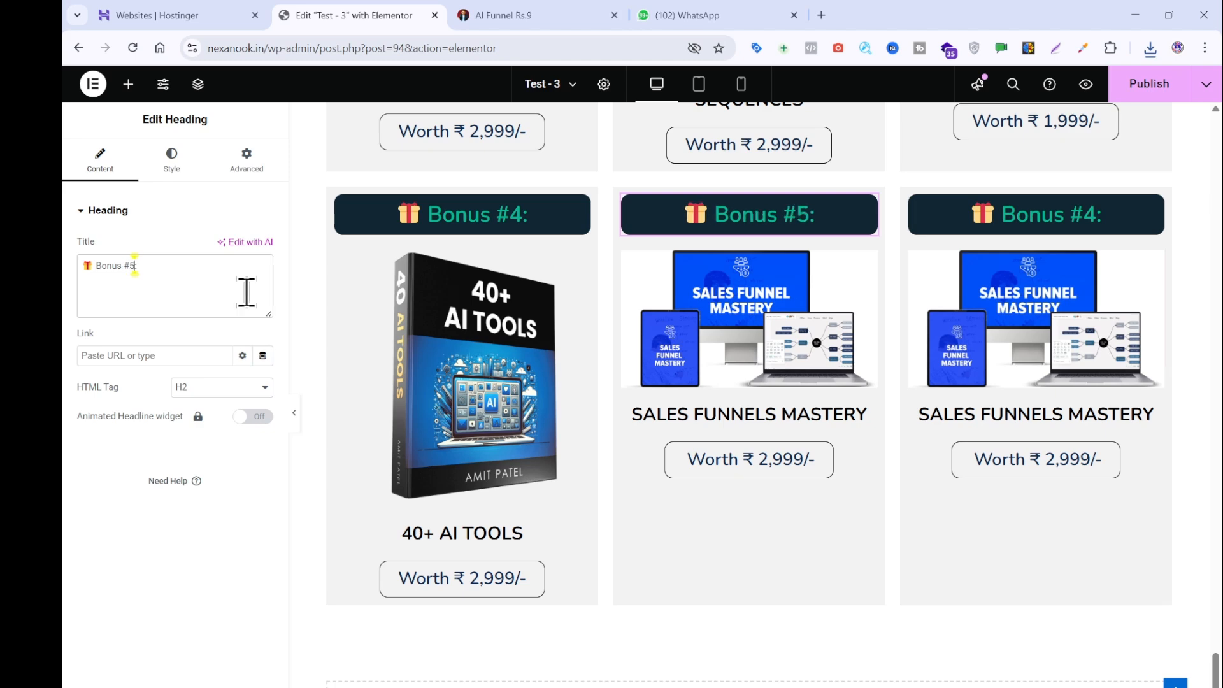
- Set the third card's heading to "Bonus #6:"
left_click(1045, 225)
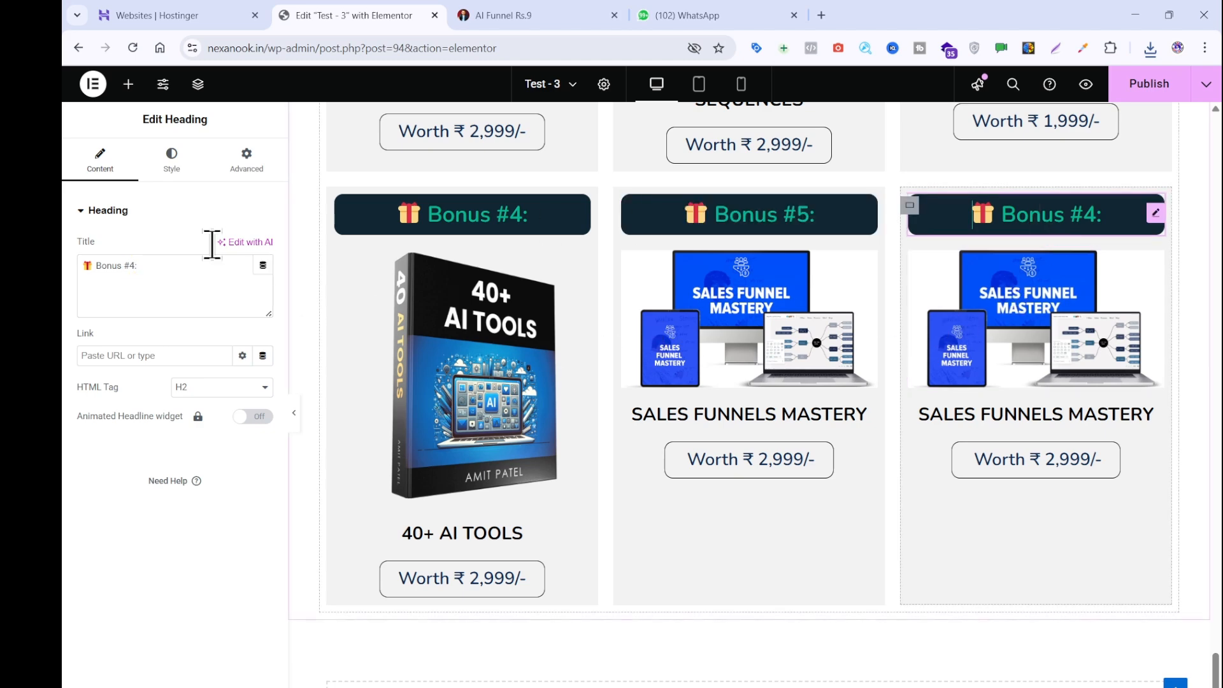
left_click(135, 265)
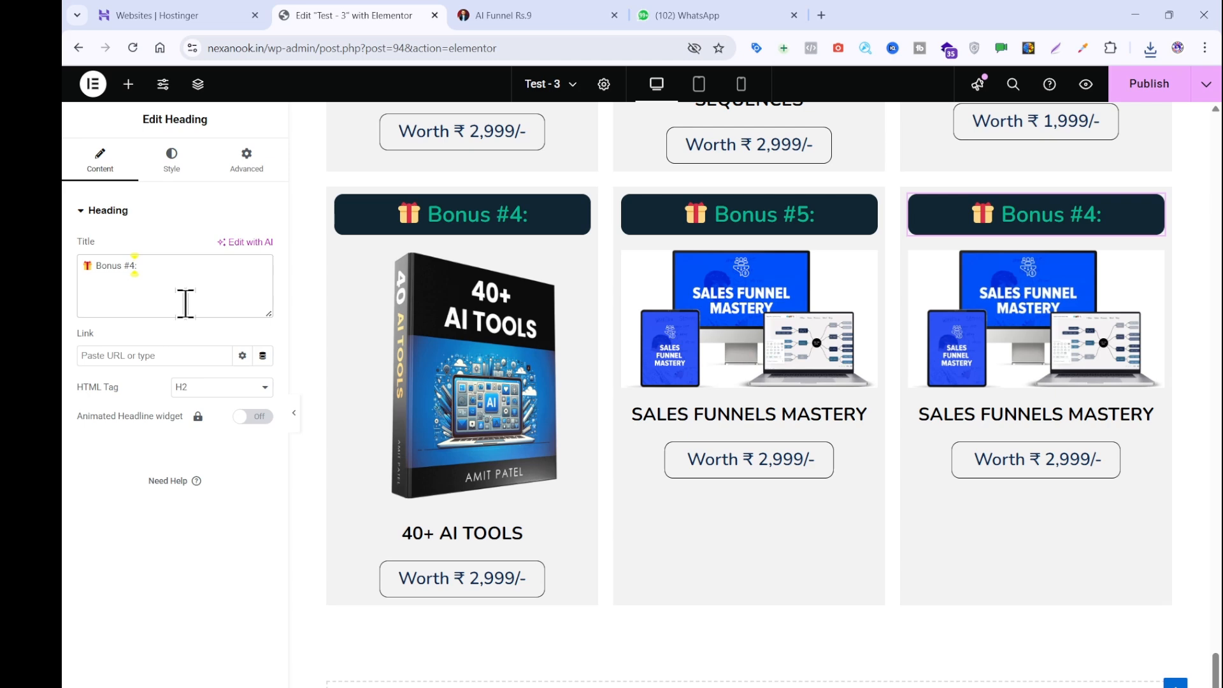
key("BackSpace")
type("5")
key("BackSpace")
type("6")
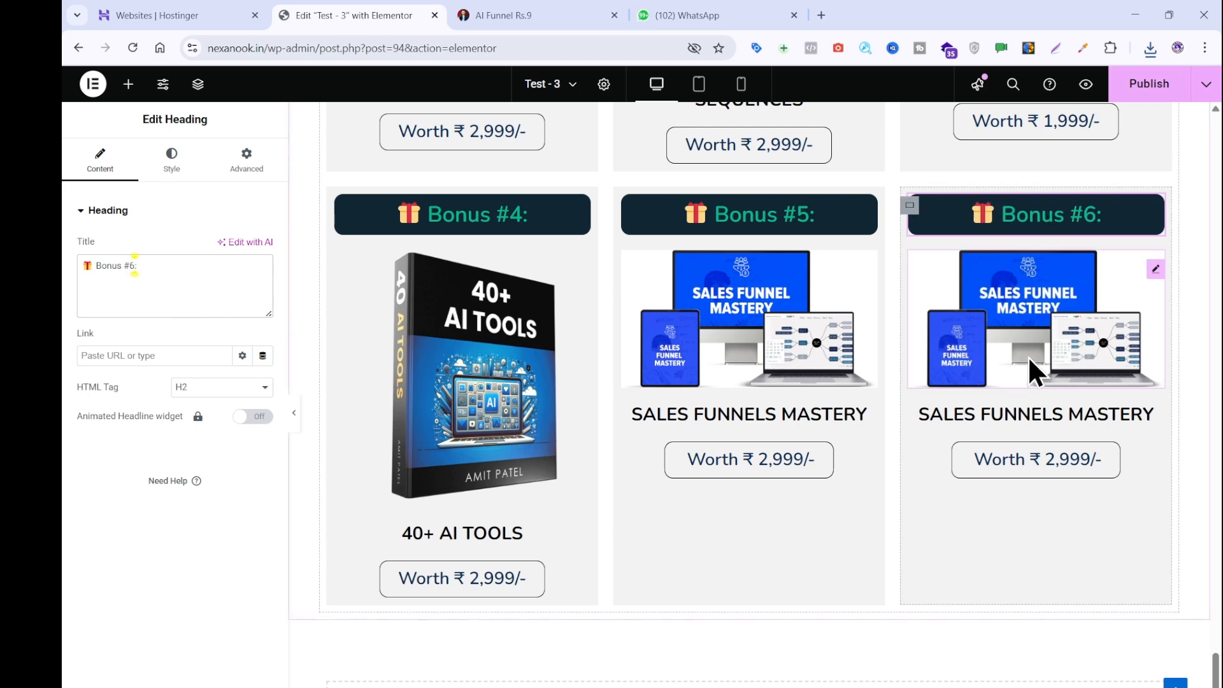
- Save the Bonus #6 image from the reference page to Downloads
left_click(1035, 373)
left_click(518, 16)
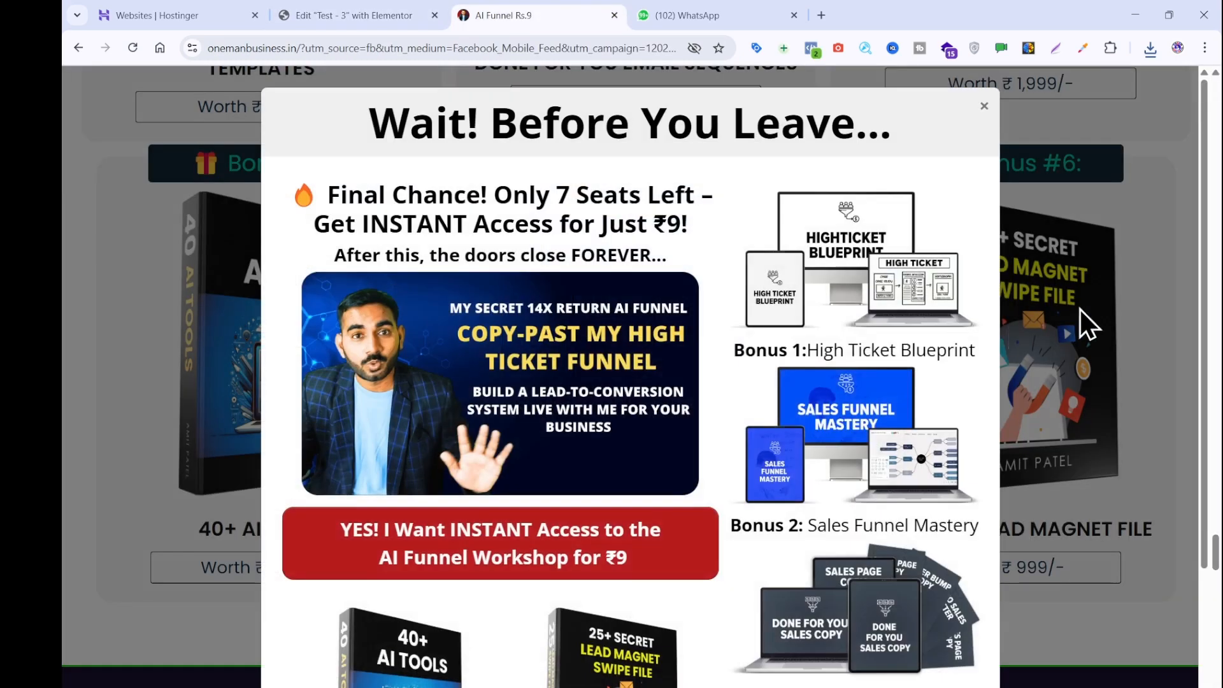
left_click(1080, 308)
right_click(1019, 273)
left_click(989, 304)
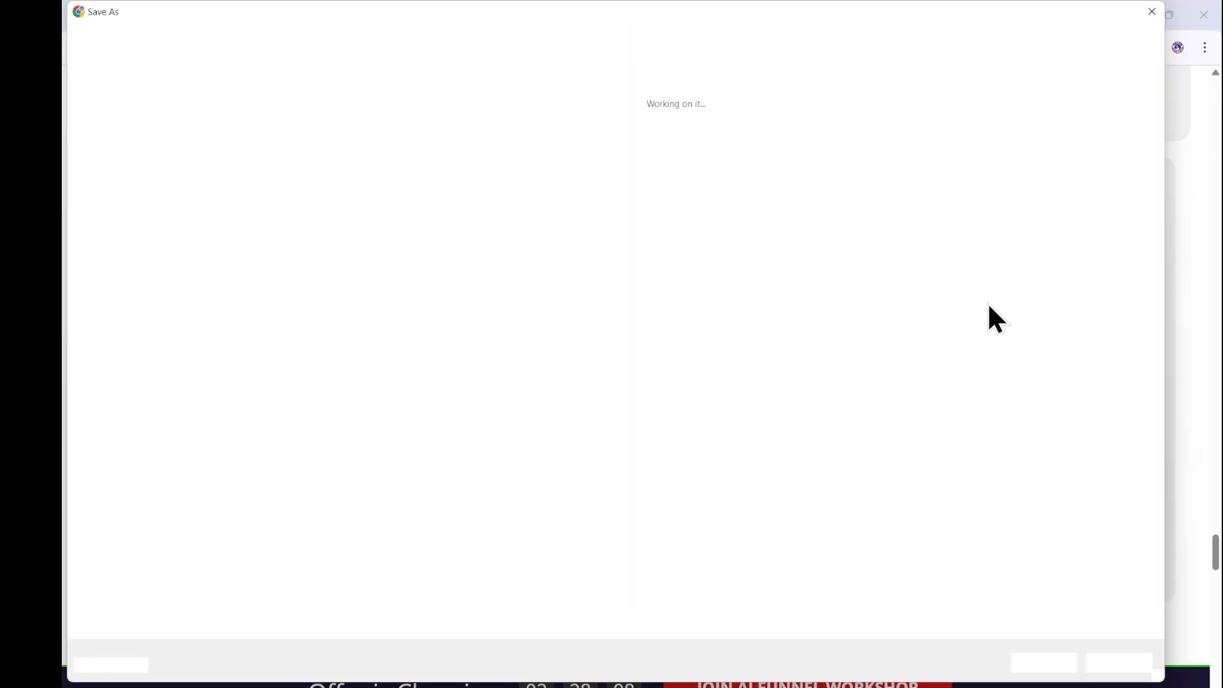
key("Return")
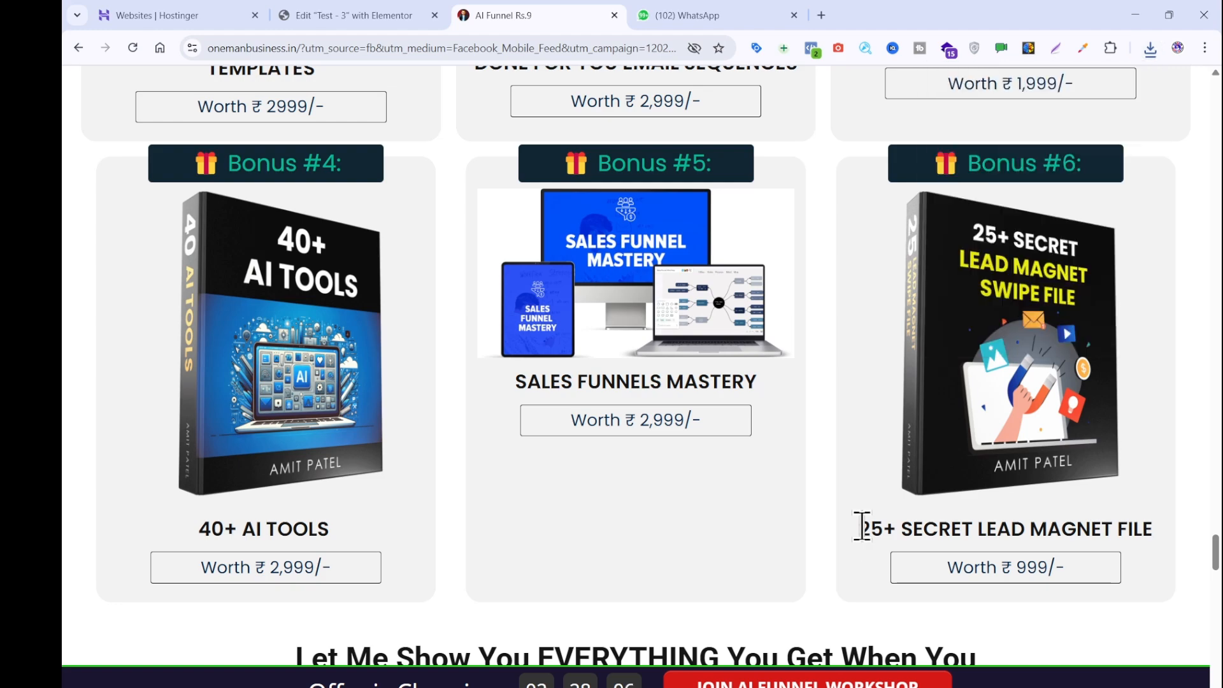
- Copy the reference Bonus #6 title, strip its formatting in Notepad and set the third card's title to "25+ SECRET LEAD MAGNET FILE"
left_click_drag(862, 526, 1142, 523)
key("ctrl+c")
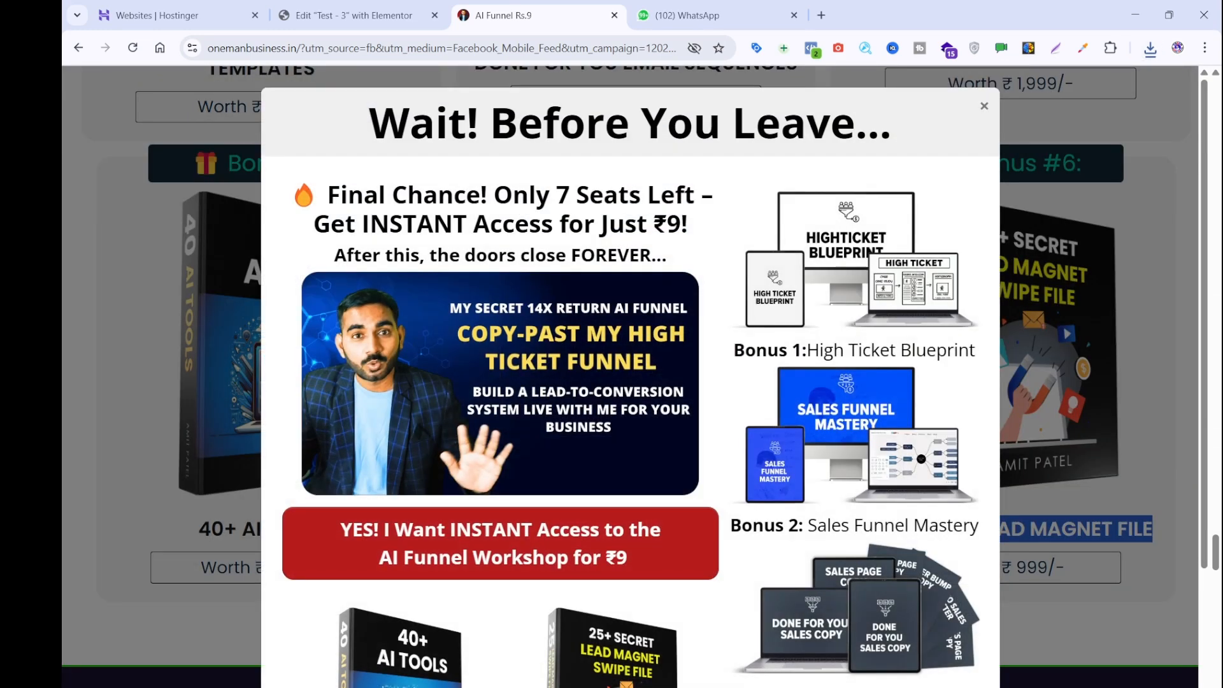
key("alt+Tab")
key("ctrl+v")
key("ctrl+a")
key("ctrl+x")
key("alt+Tab")
left_click(322, 17)
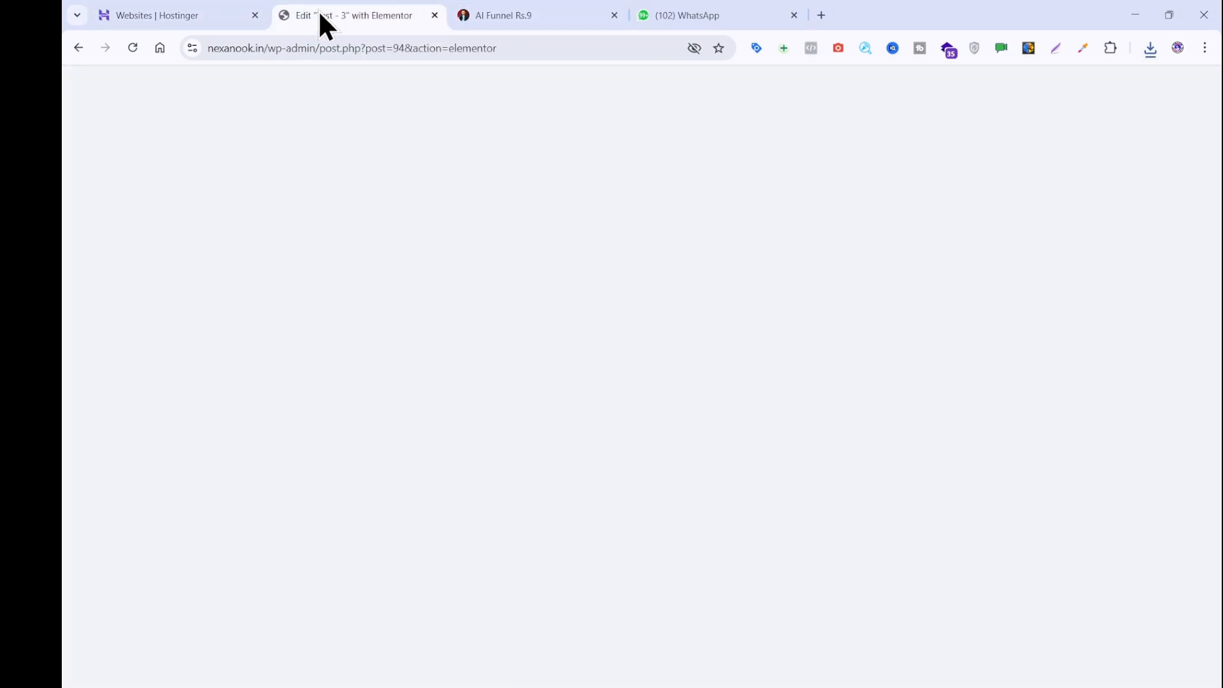
left_click(991, 428)
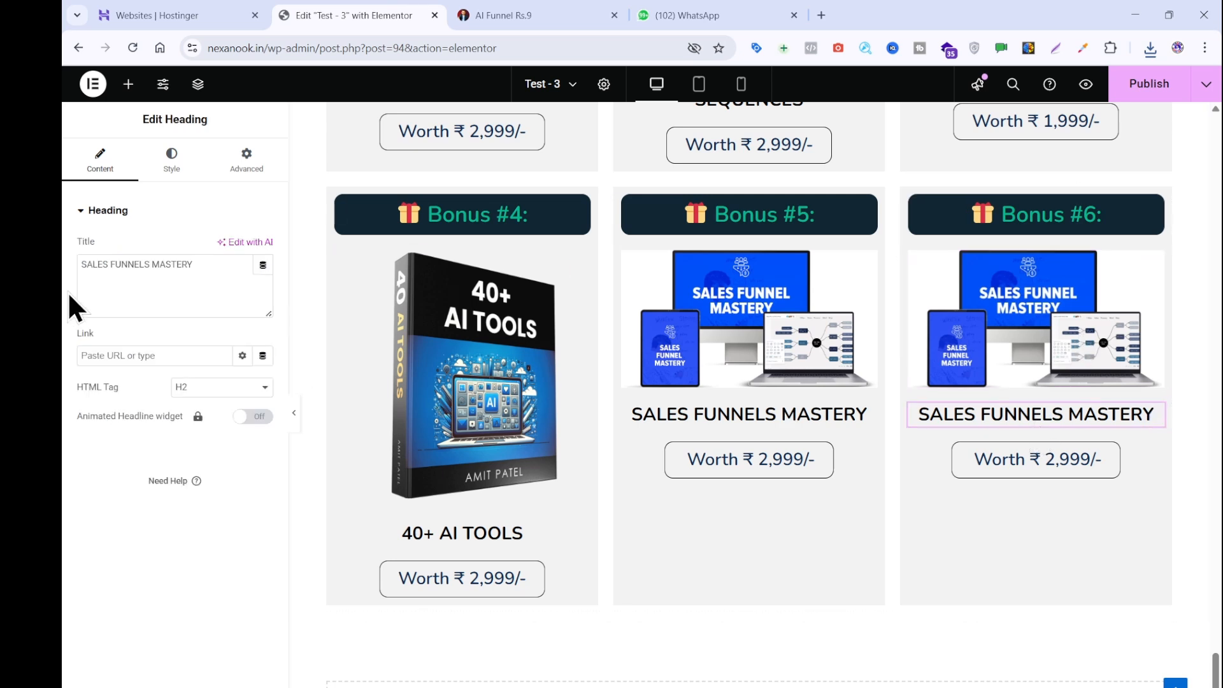
triple_click(130, 293)
key("ctrl+v")
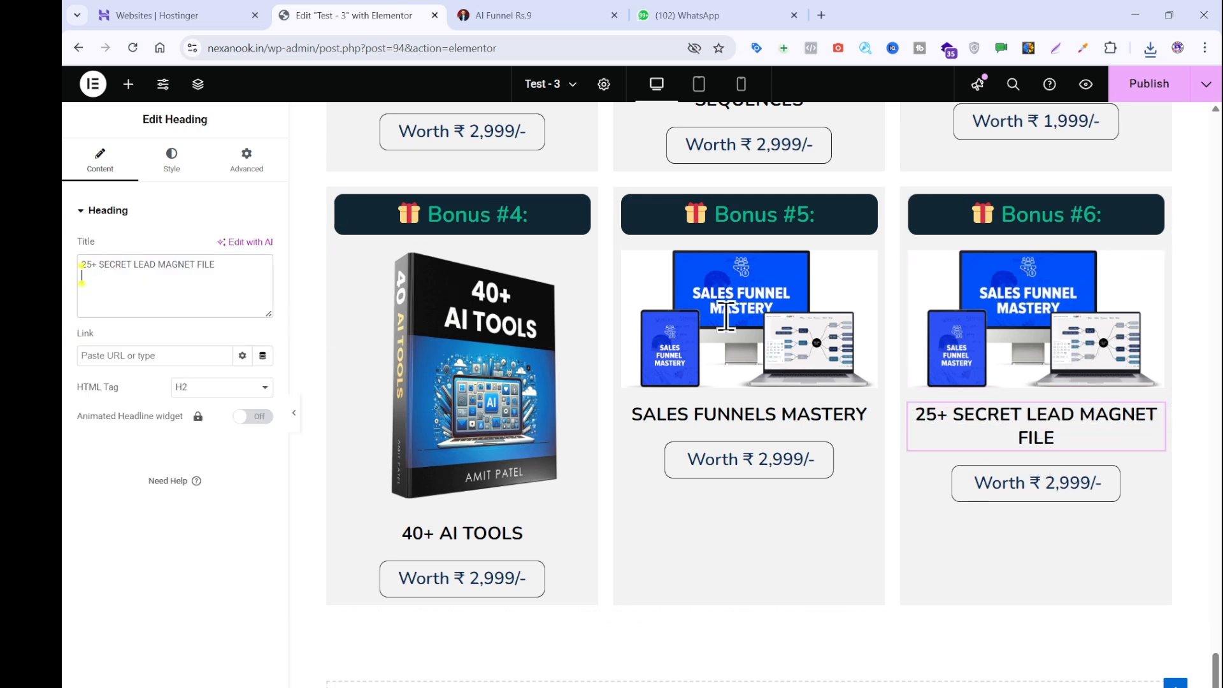
- Replace the Bonus #6 card's image by uploading Addaheading2_e1otc_1080.png from Downloads
left_click(942, 336)
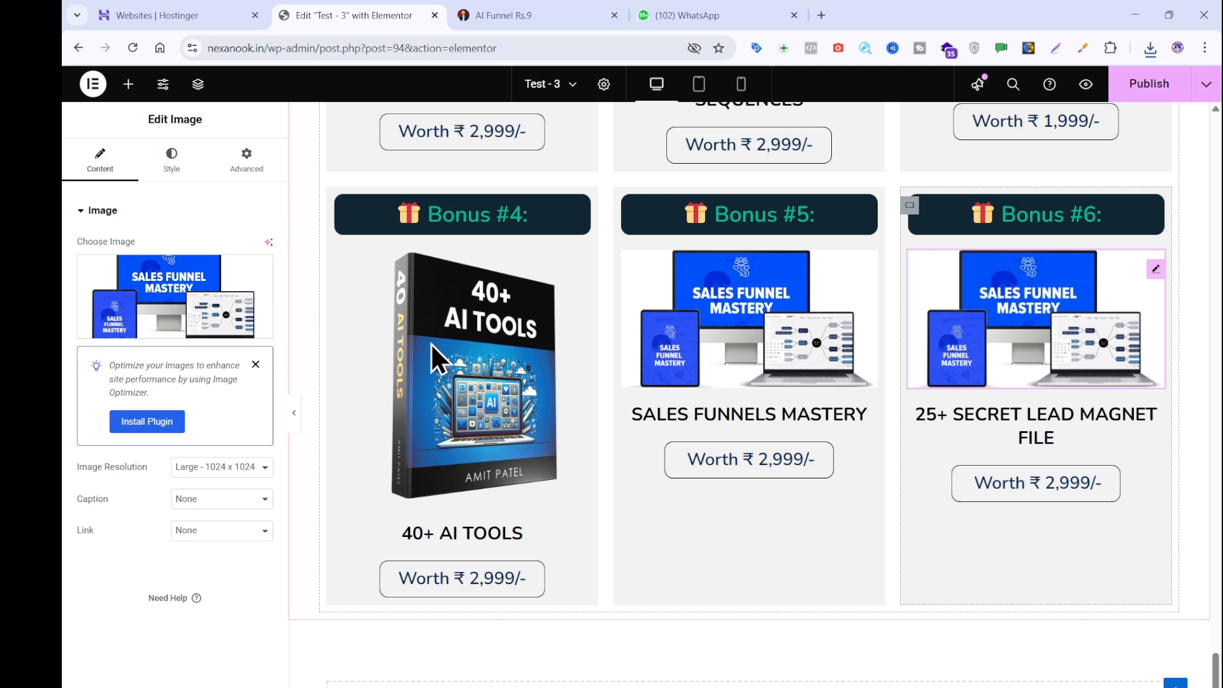
left_click(226, 328)
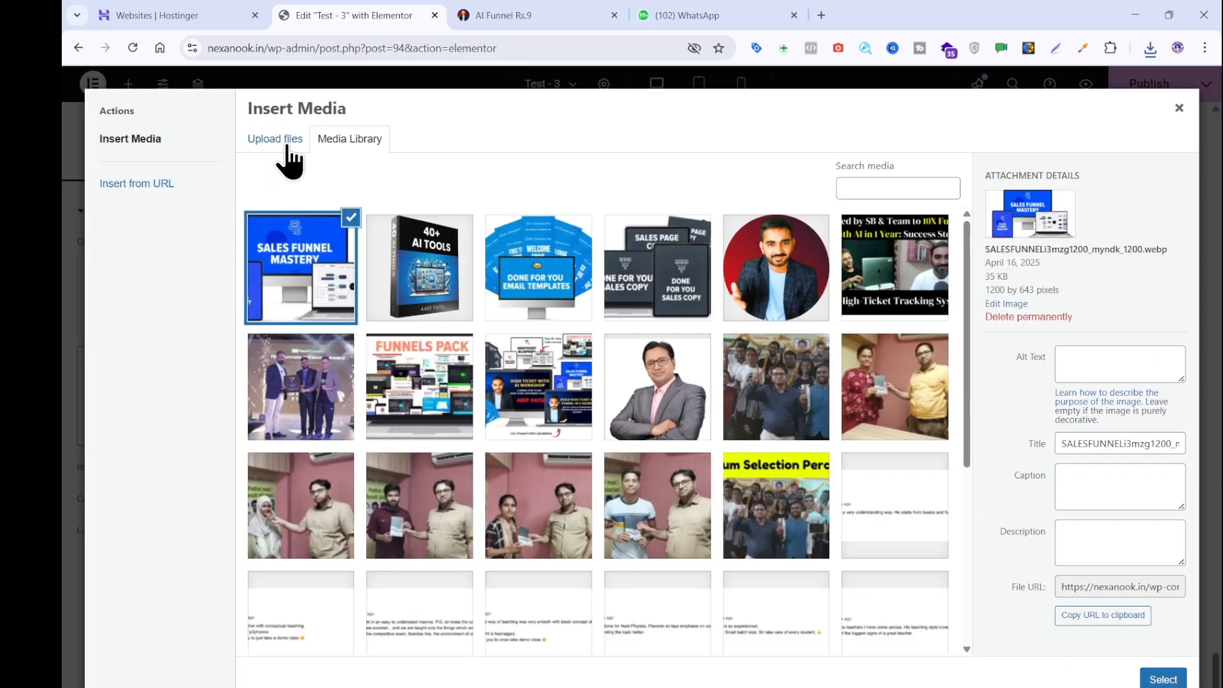
left_click(289, 139)
left_click(704, 375)
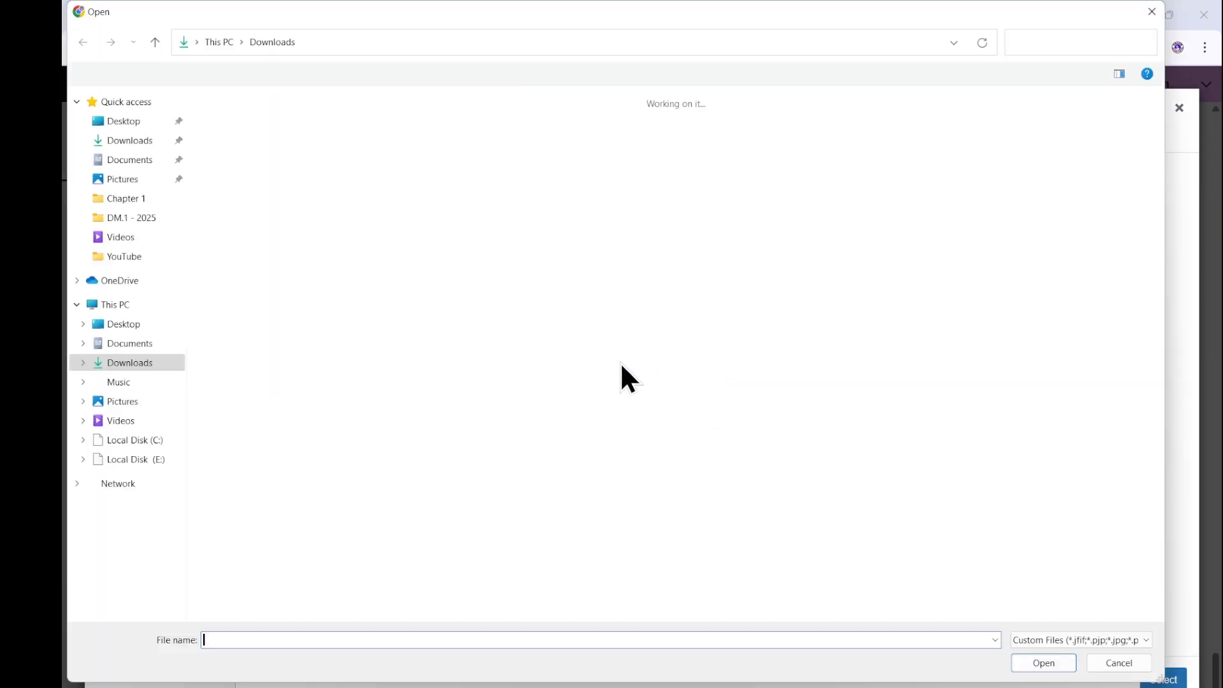
double_click(217, 159)
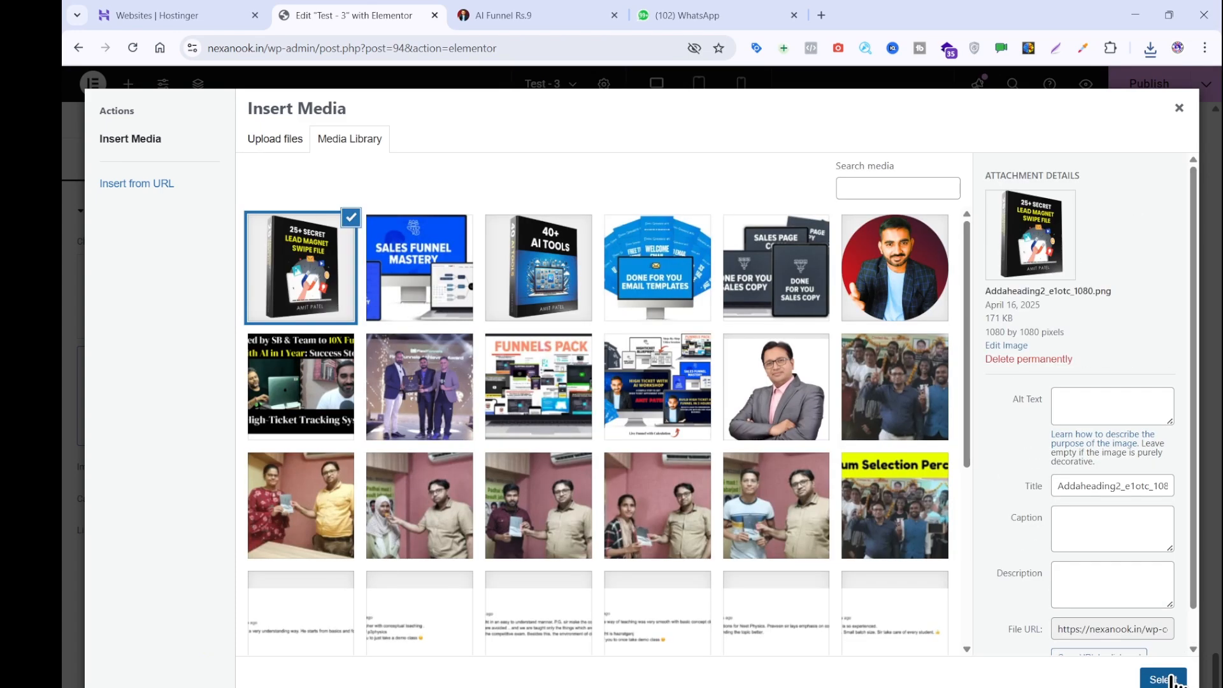
left_click(1174, 680)
- Check the Bonus #6 price on the reference page and set the Elementor card's button text to "Worth ₹ 999/-"
left_click(478, 16)
left_click(1074, 517)
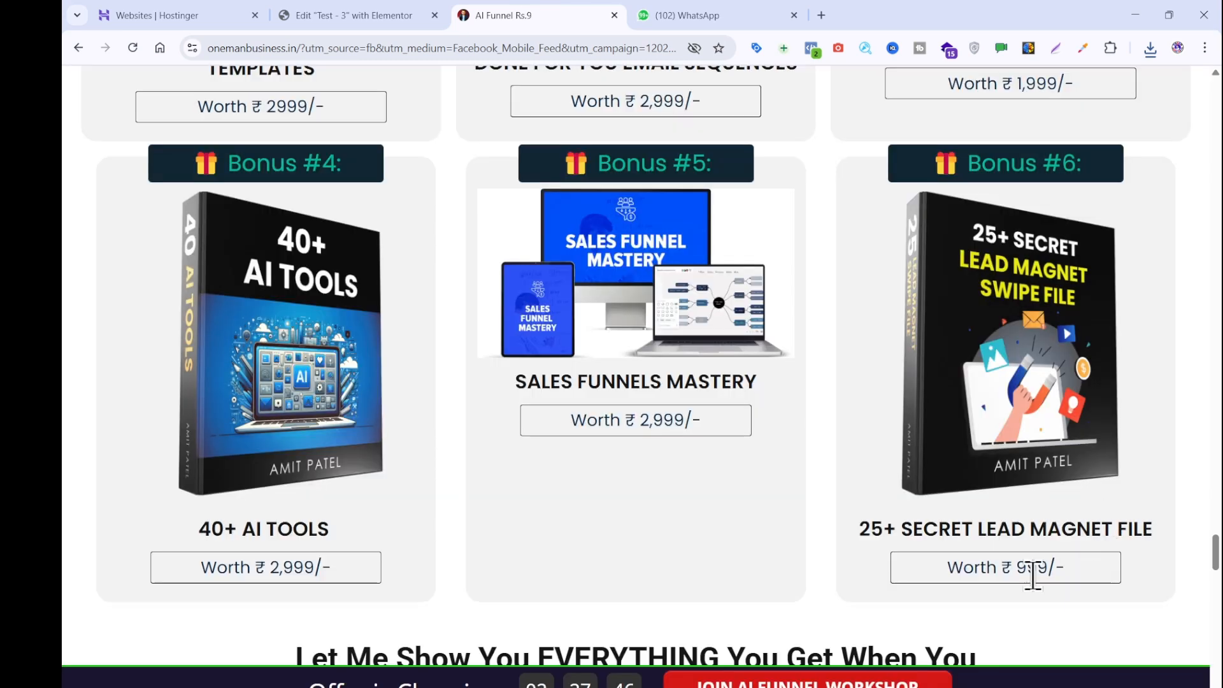
left_click(336, 14)
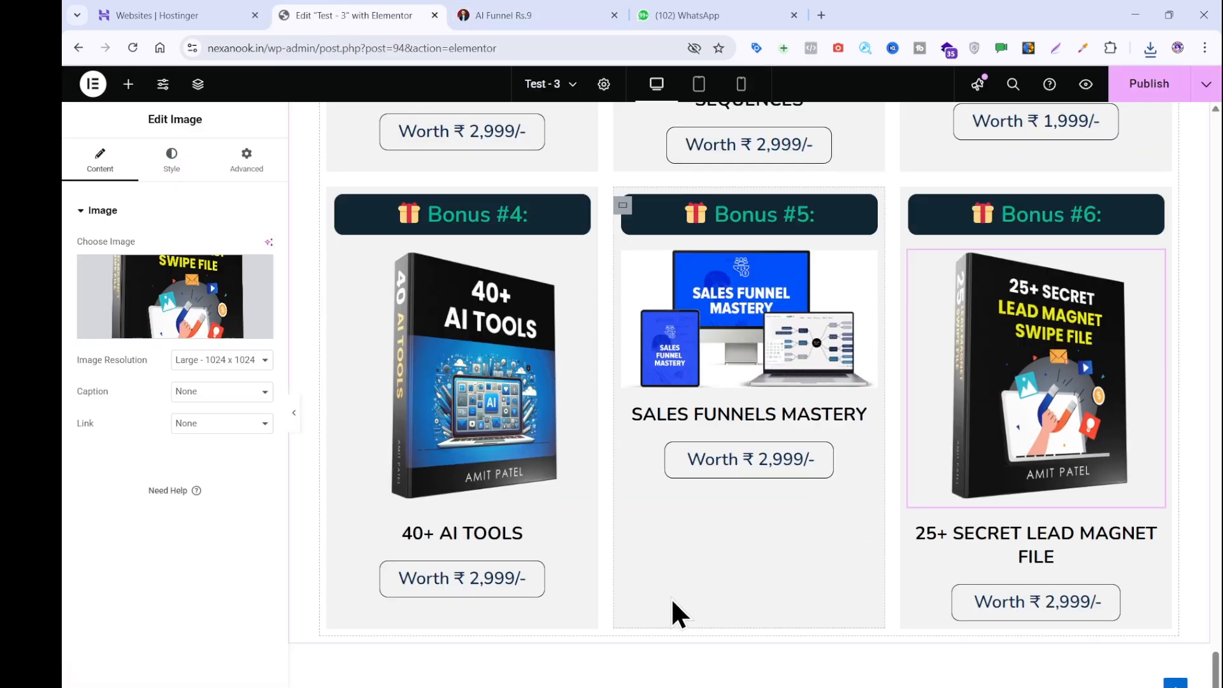
scroll(876, 621, "down", 3)
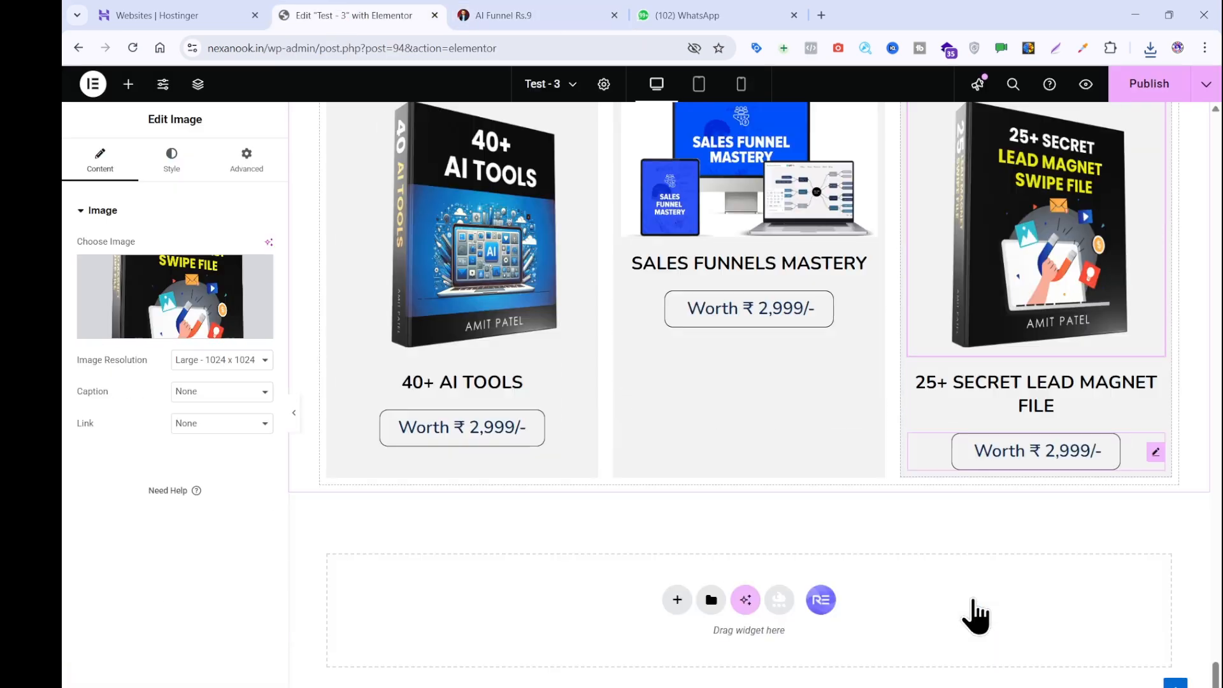
left_click(446, 14)
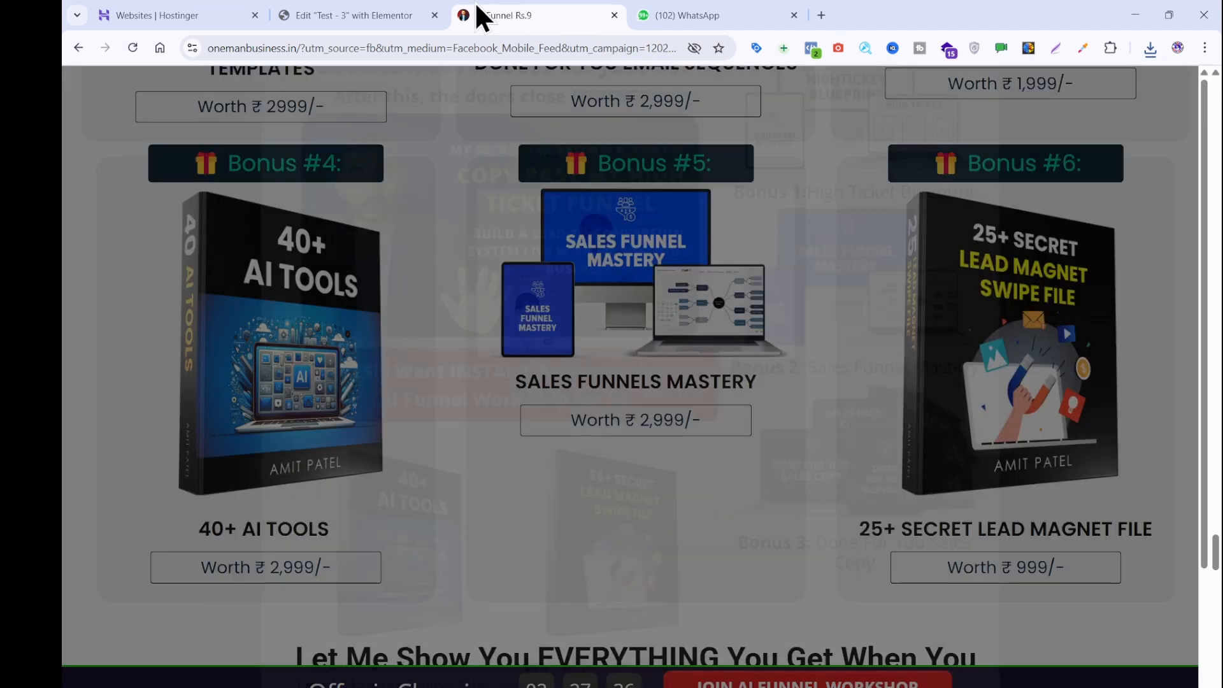
left_click(322, 12)
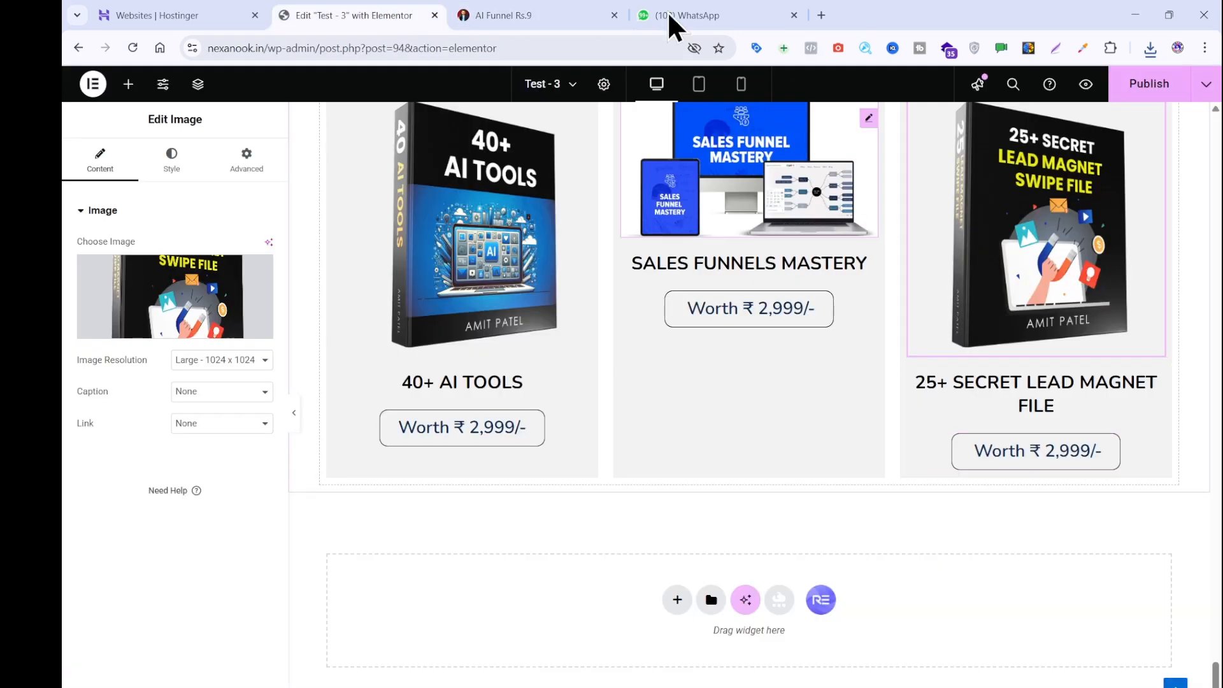
left_click(1088, 458)
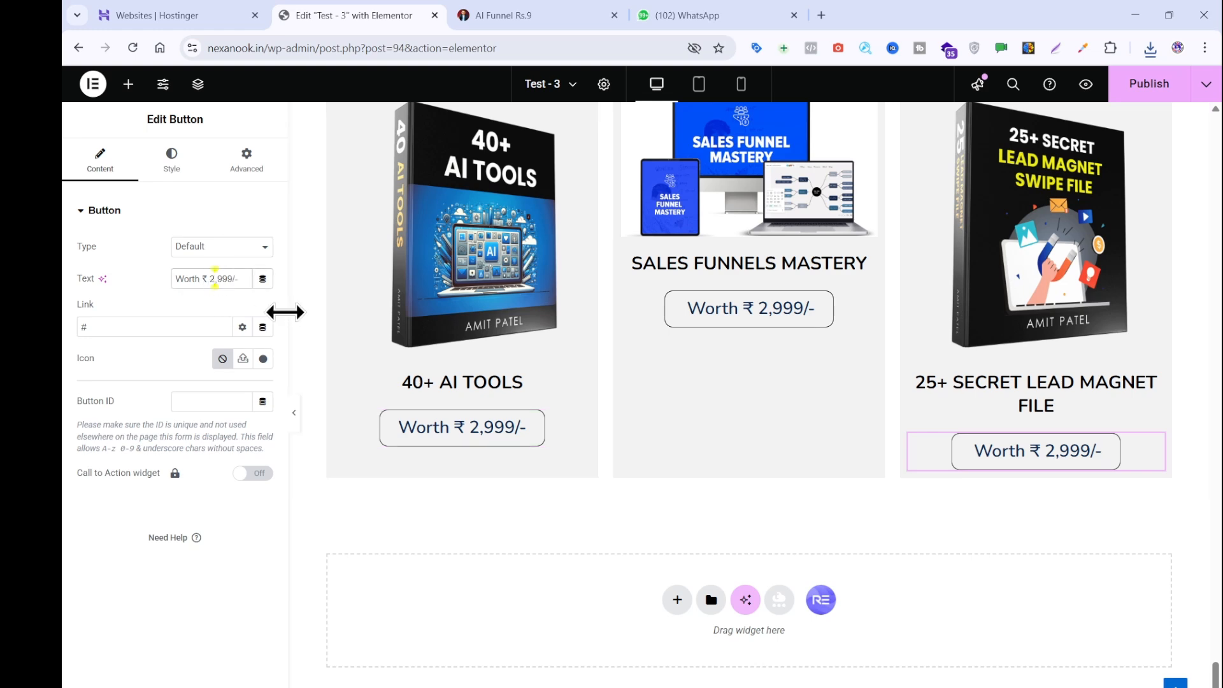
key("BackSpace")
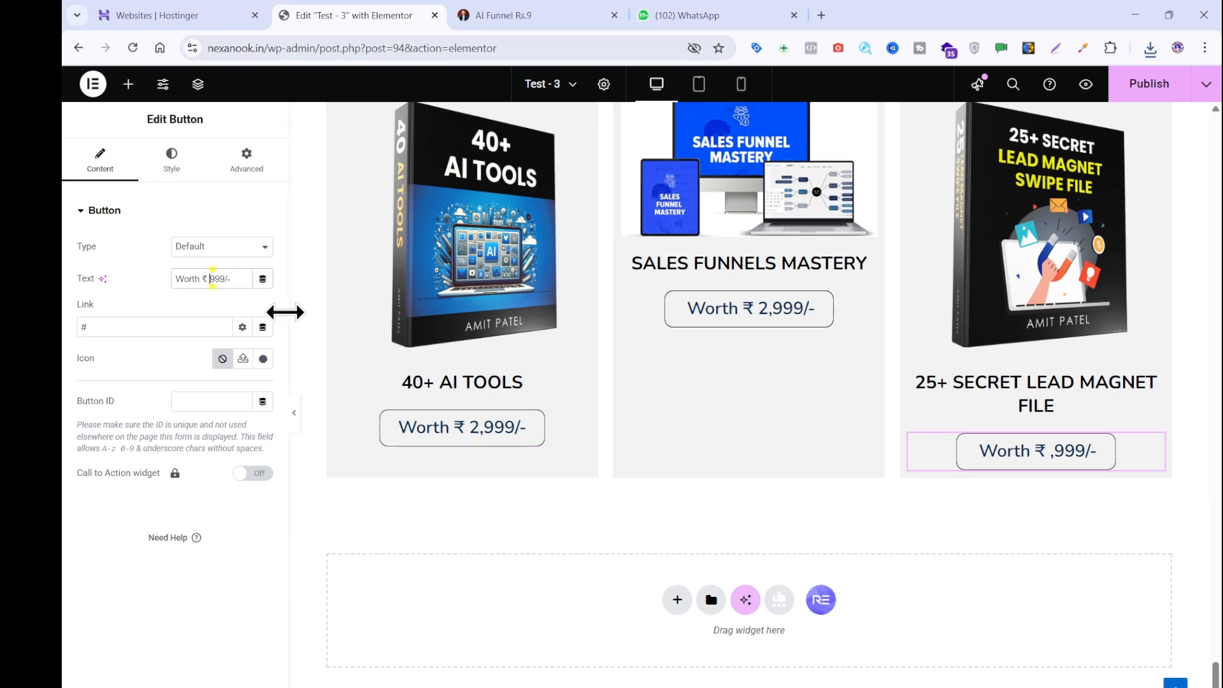
left_click(510, 17)
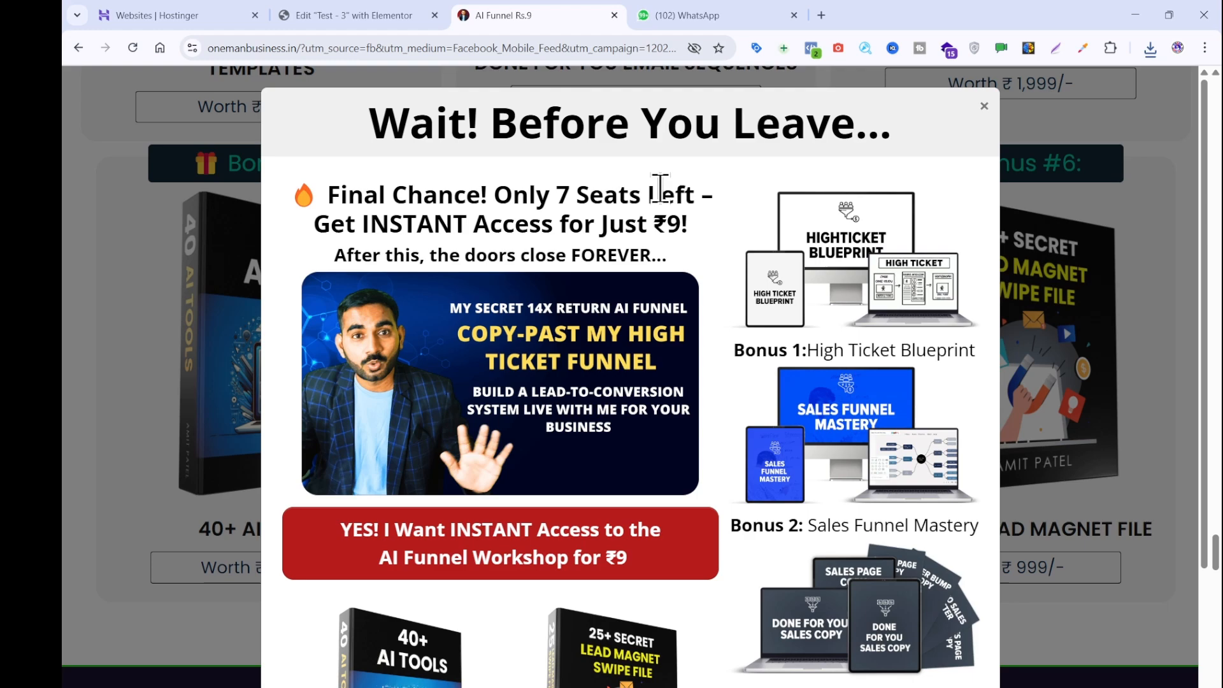
- Dismiss the exit-intent popup on the reference page and view the section below the bonus cards
left_click(1113, 477)
scroll(982, 478, "down", 5)
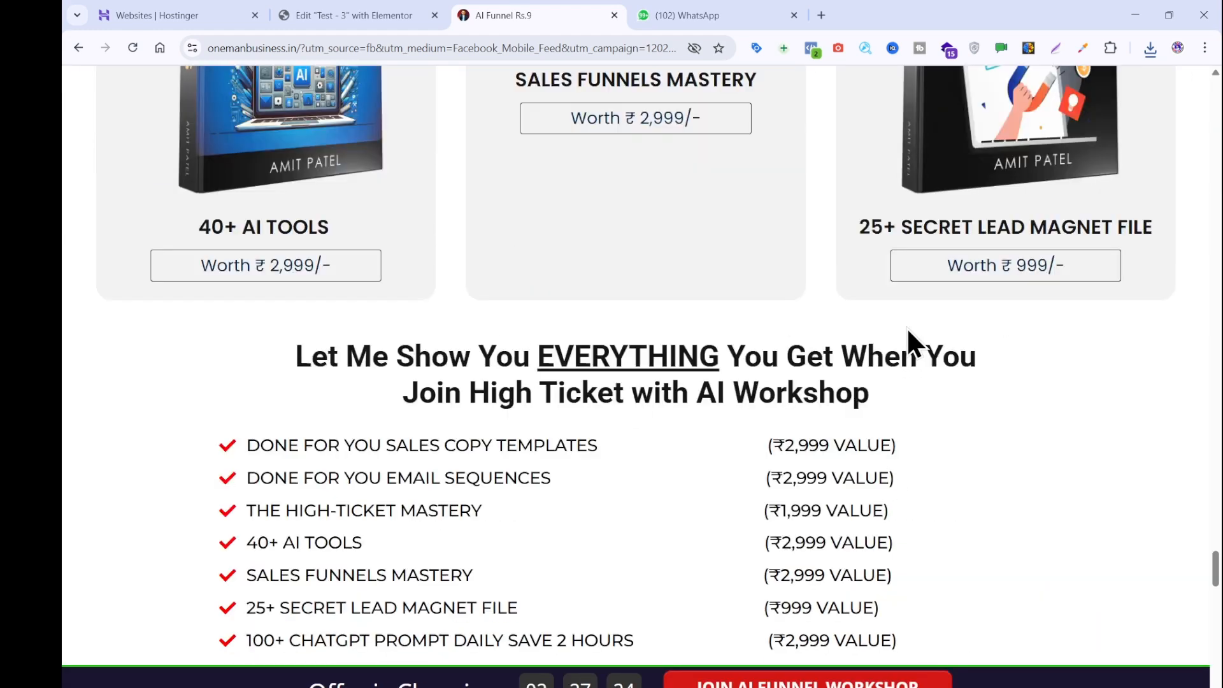
mouse_move(774, 626)
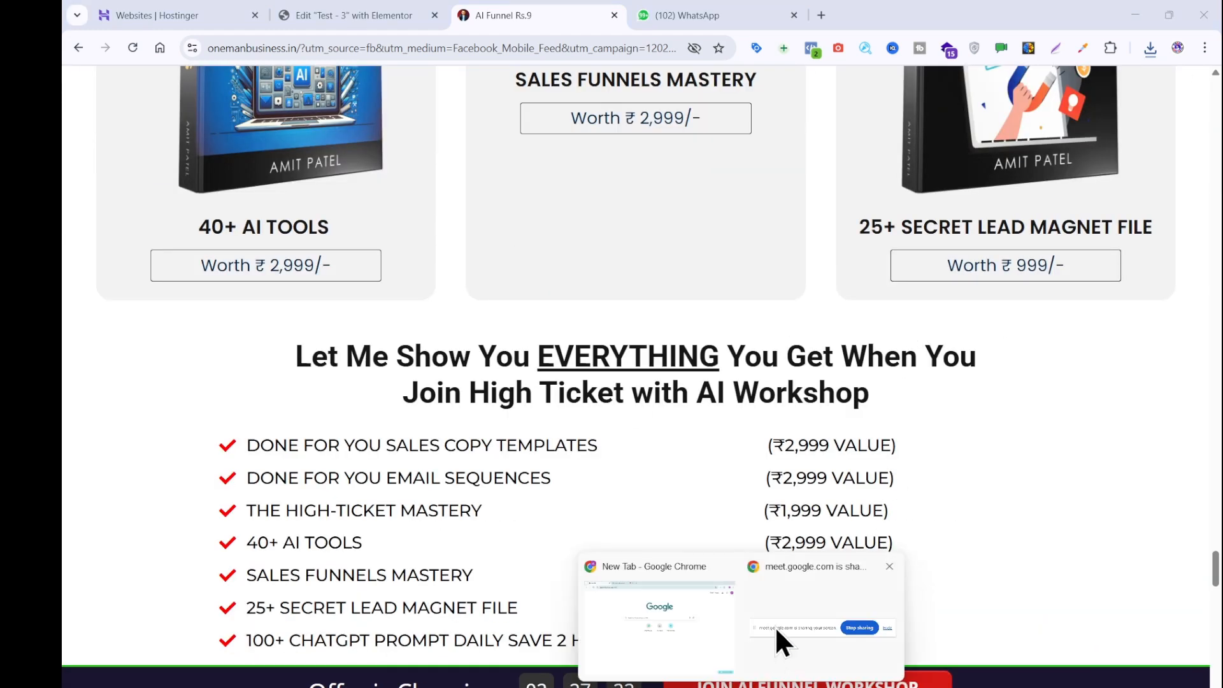
left_click(662, 613)
left_click(309, 18)
left_click(191, 17)
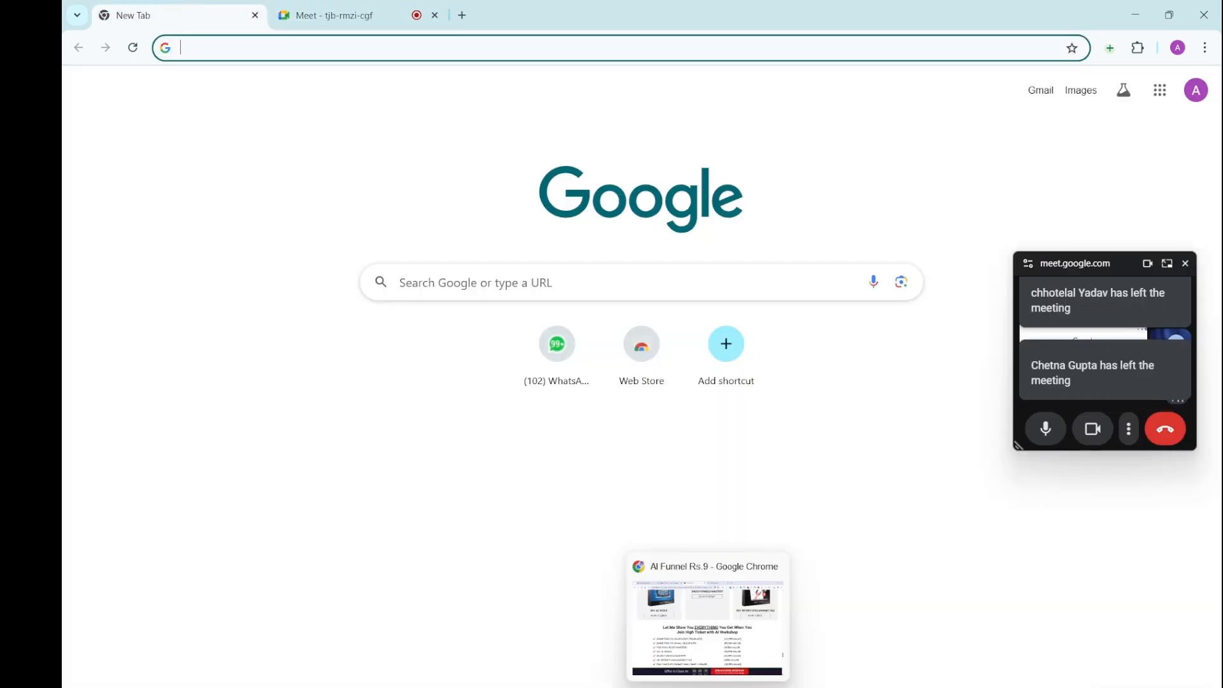
left_click(739, 647)
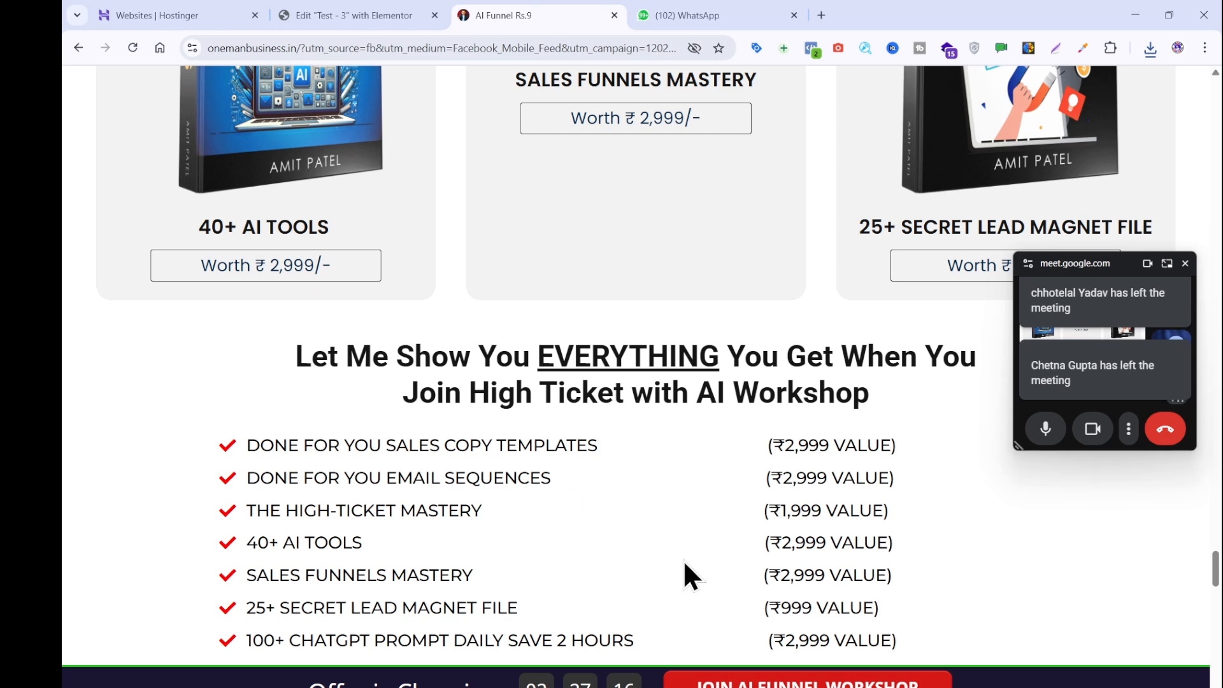
- Copy the reference heading "Let Me Show You EVERYTHING You Get When You Join High Ticket with AI Workshop"
left_click_drag(298, 356, 907, 411)
key("ctrl+c")
left_click(907, 411)
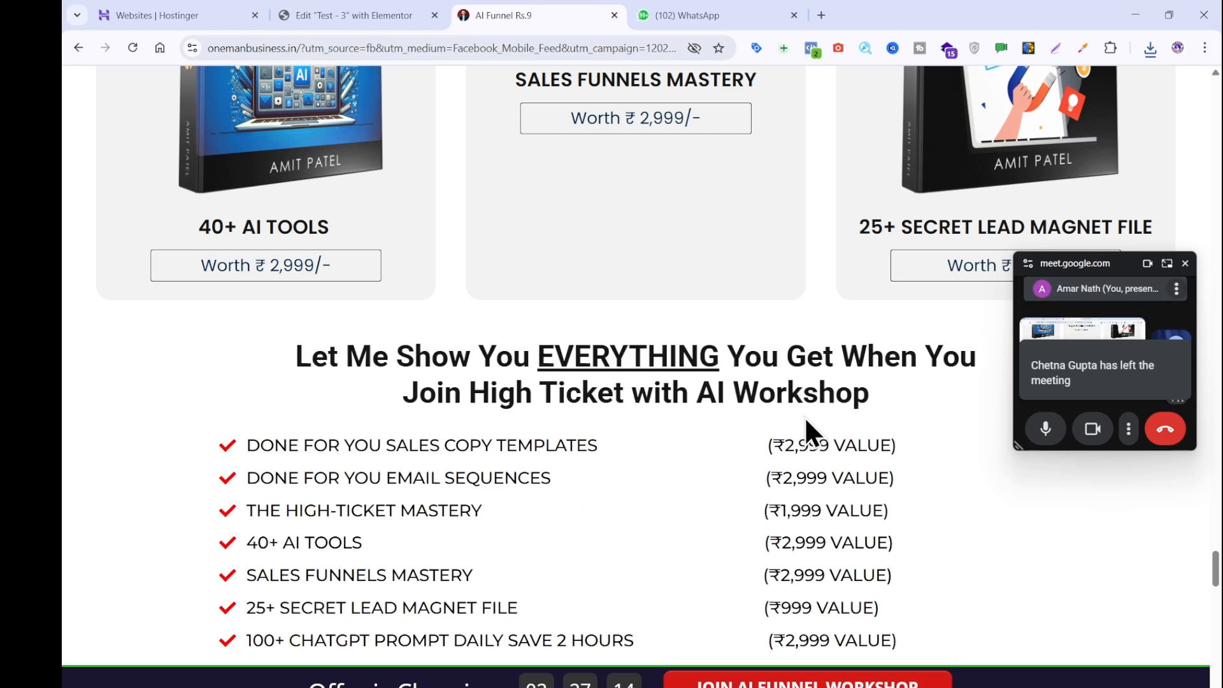
scroll(672, 418, "down", 4)
scroll(472, 435, "up", 2)
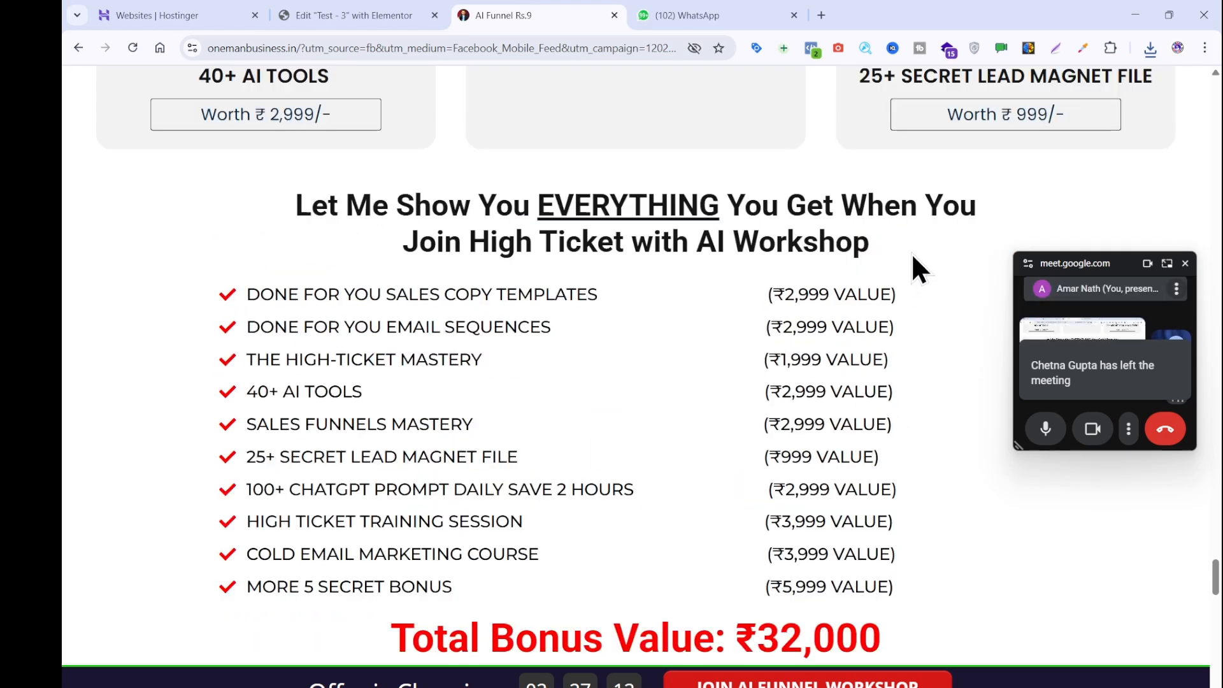
left_click_drag(911, 253, 324, 215)
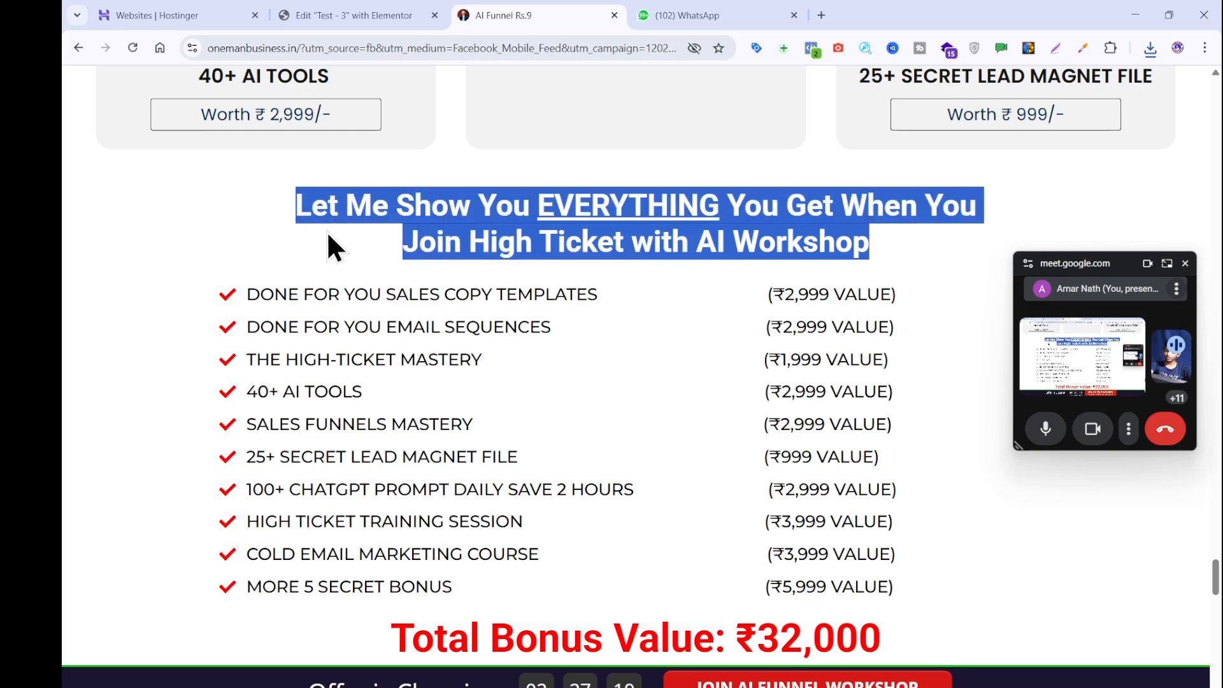
left_click(295, 280)
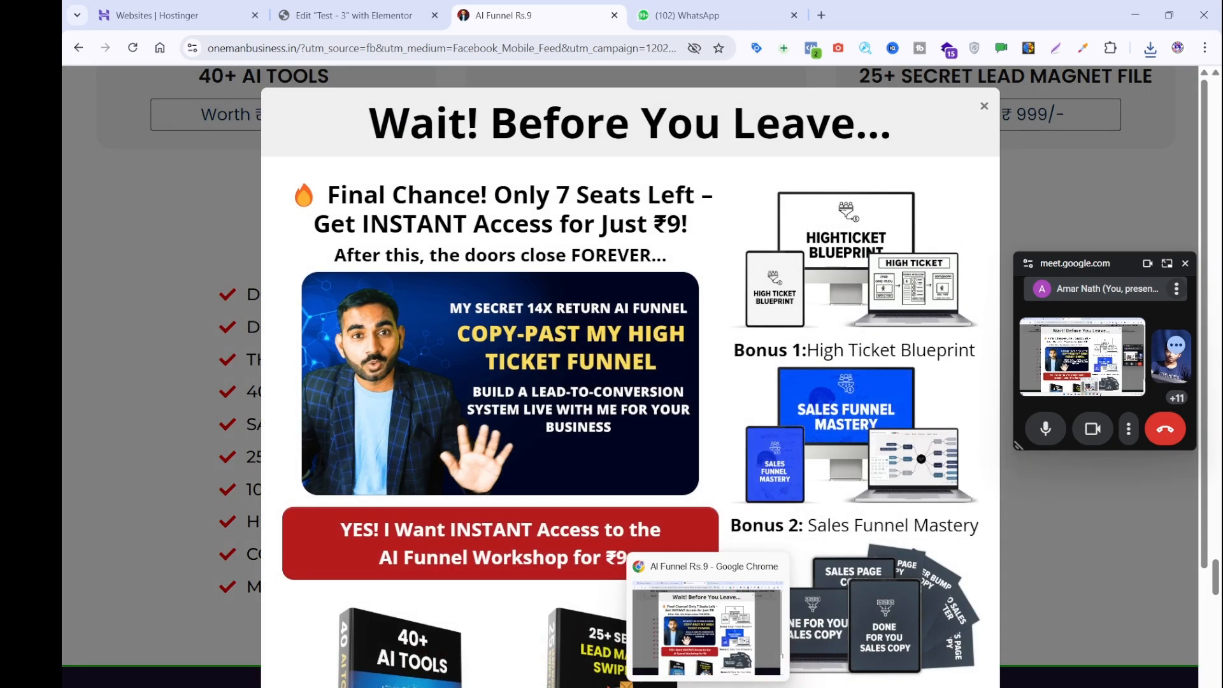
- Strip the copied heading's formatting in Notepad and cut the plain text back to the clipboard
left_click(804, 687)
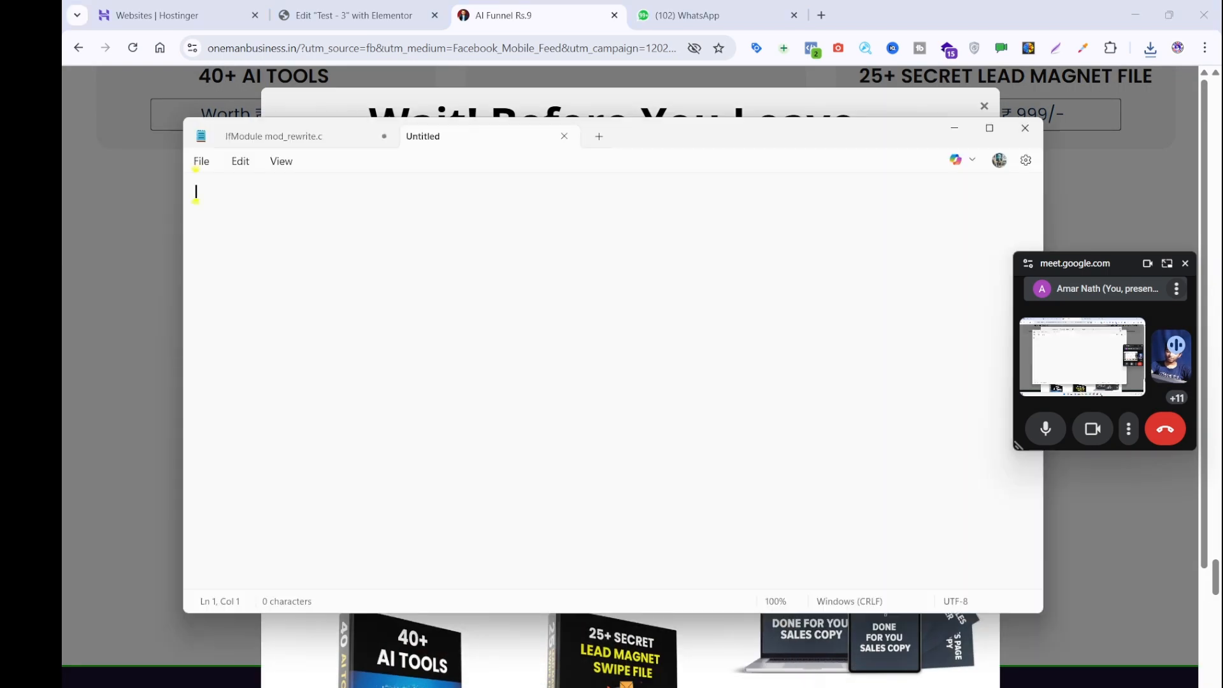
key("ctrl+v")
key("ctrl+a")
key("ctrl+x")
- In Elementor, add a Heading below the bonus cards titled "Let Me Show You EVERYTHING You Get When You Join High Ticket with AI Workshop"
left_click(248, 9)
left_click(317, 18)
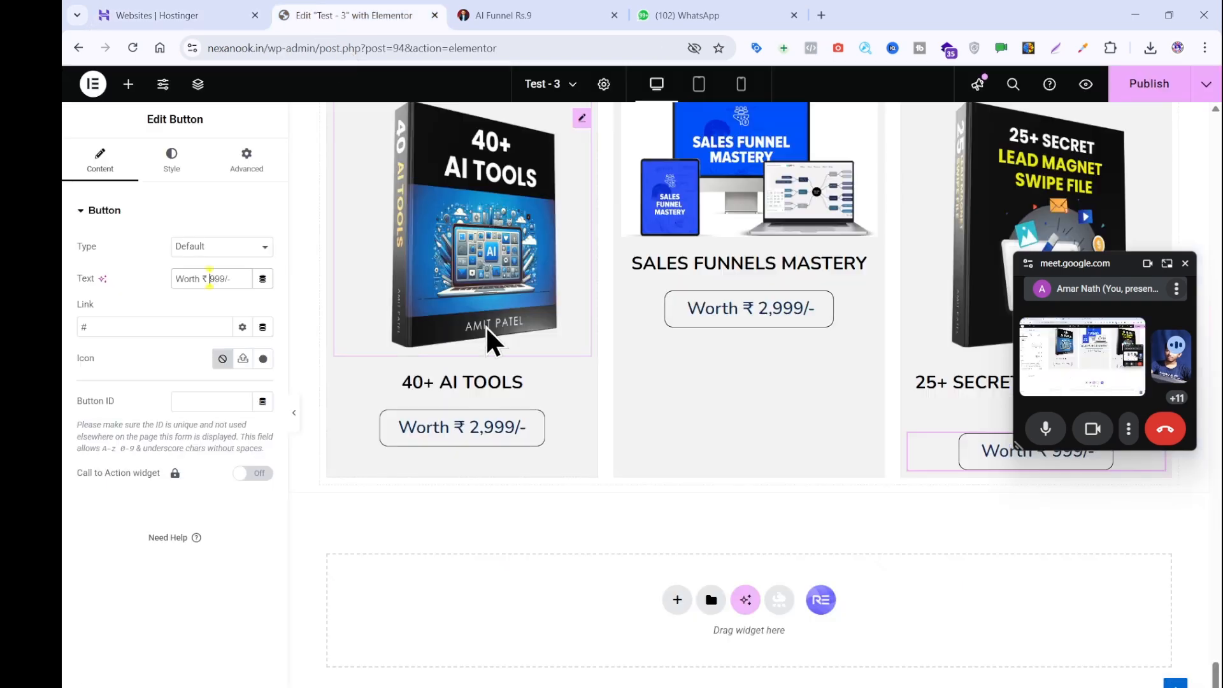
left_click(130, 85)
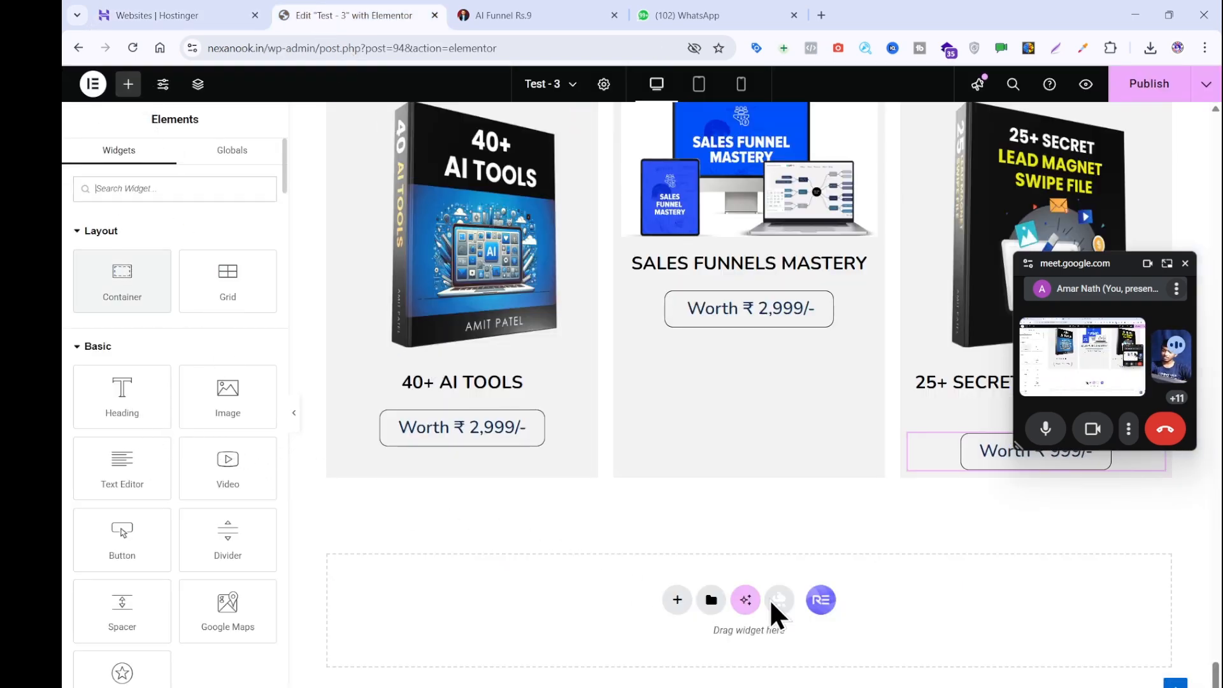
left_click_drag(122, 395, 751, 499)
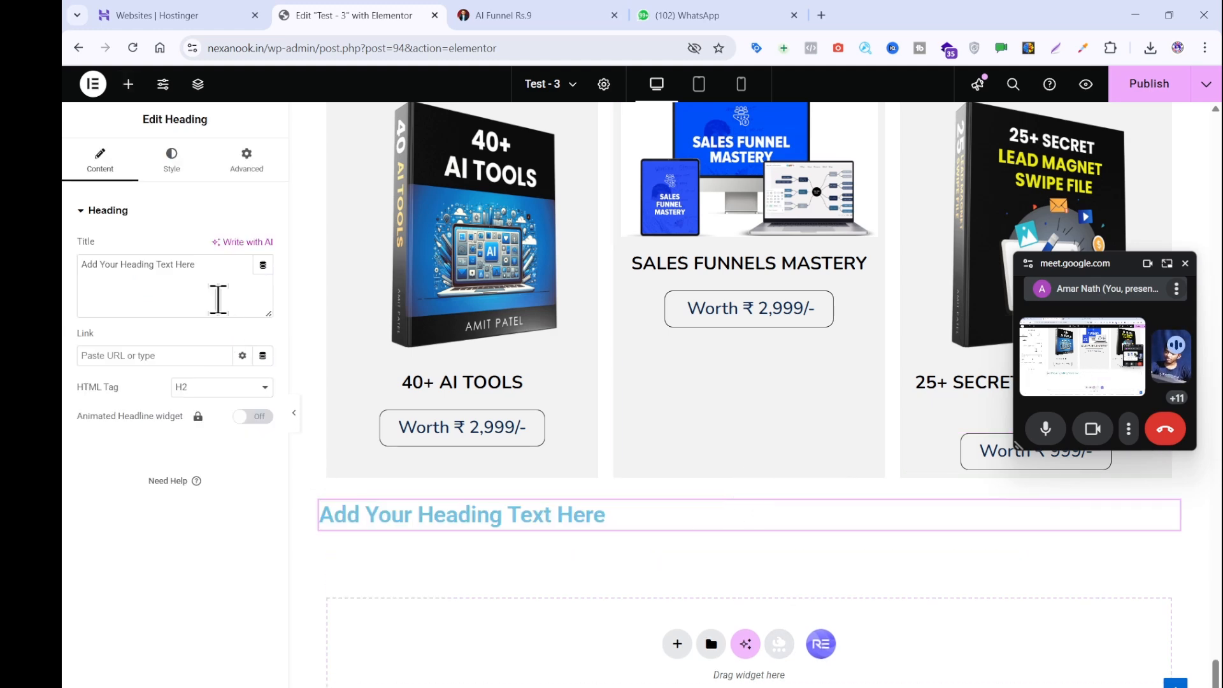
key("ctrl+a")
key("ctrl+v")
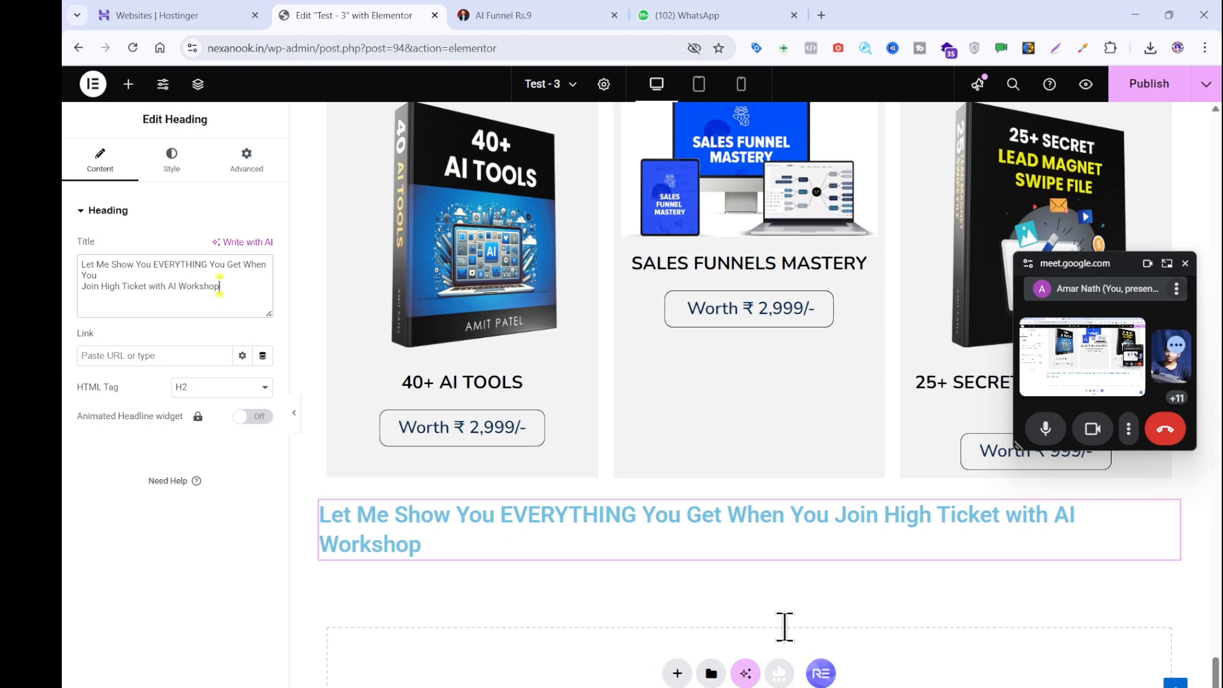
- Apply the style of the "REGISTER TODAY AND UNLOCK BONUSES WORTH RS. 32,000/-" heading to the new heading
scroll(784, 626, "up", 10)
scroll(783, 627, "up", 5)
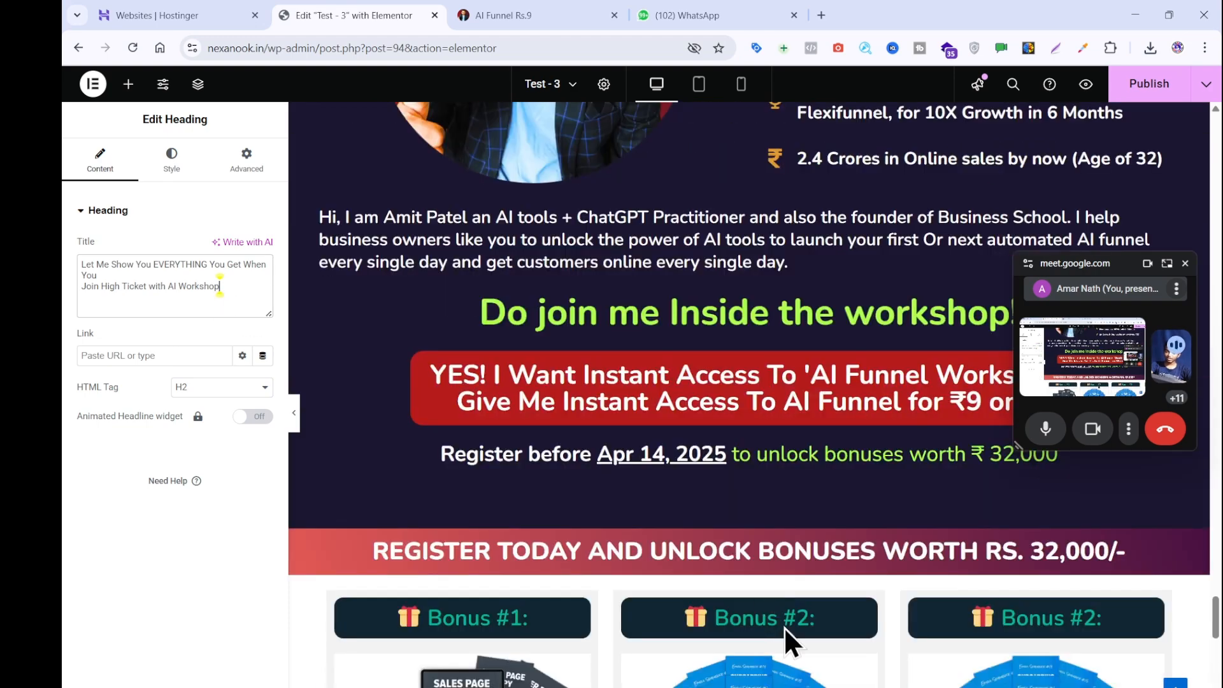
right_click(722, 548)
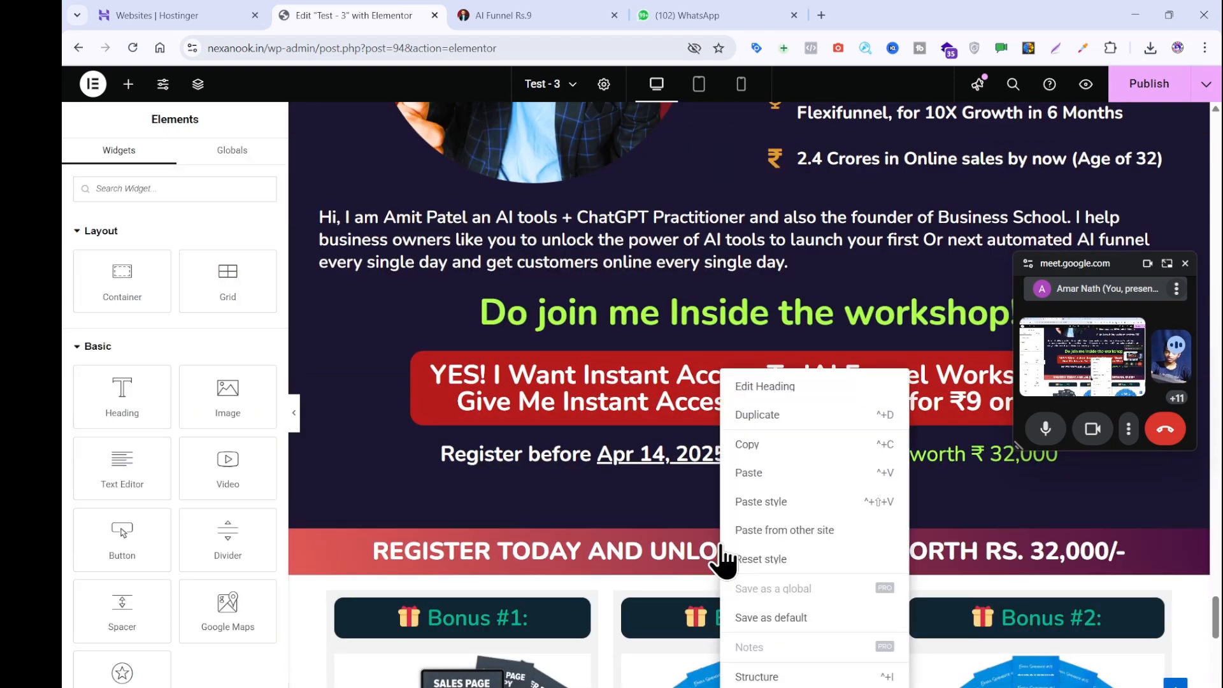
left_click(772, 444)
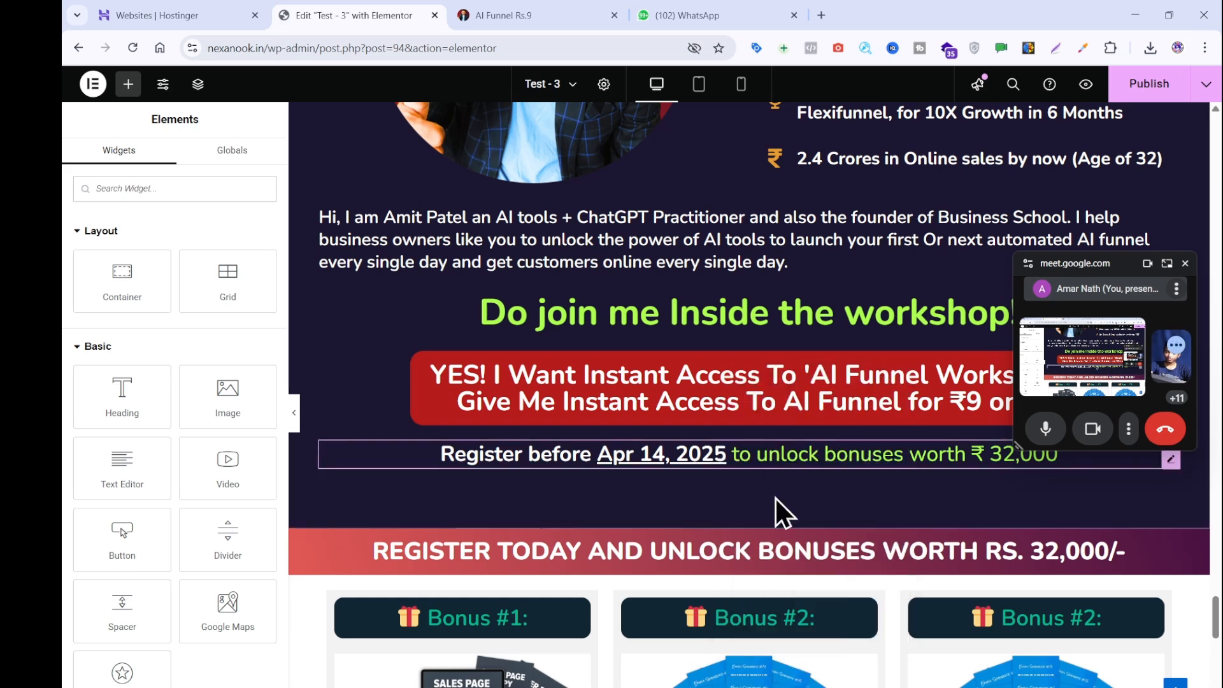
scroll(774, 498, "down", 15)
right_click(675, 358)
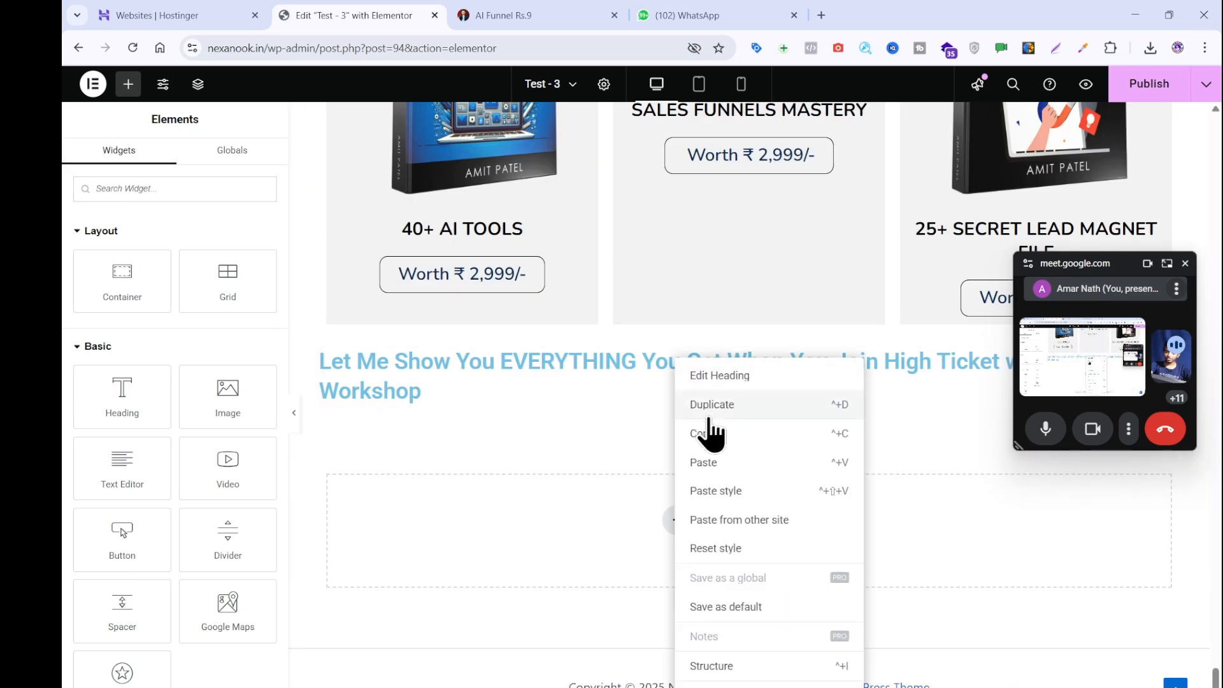
left_click(725, 491)
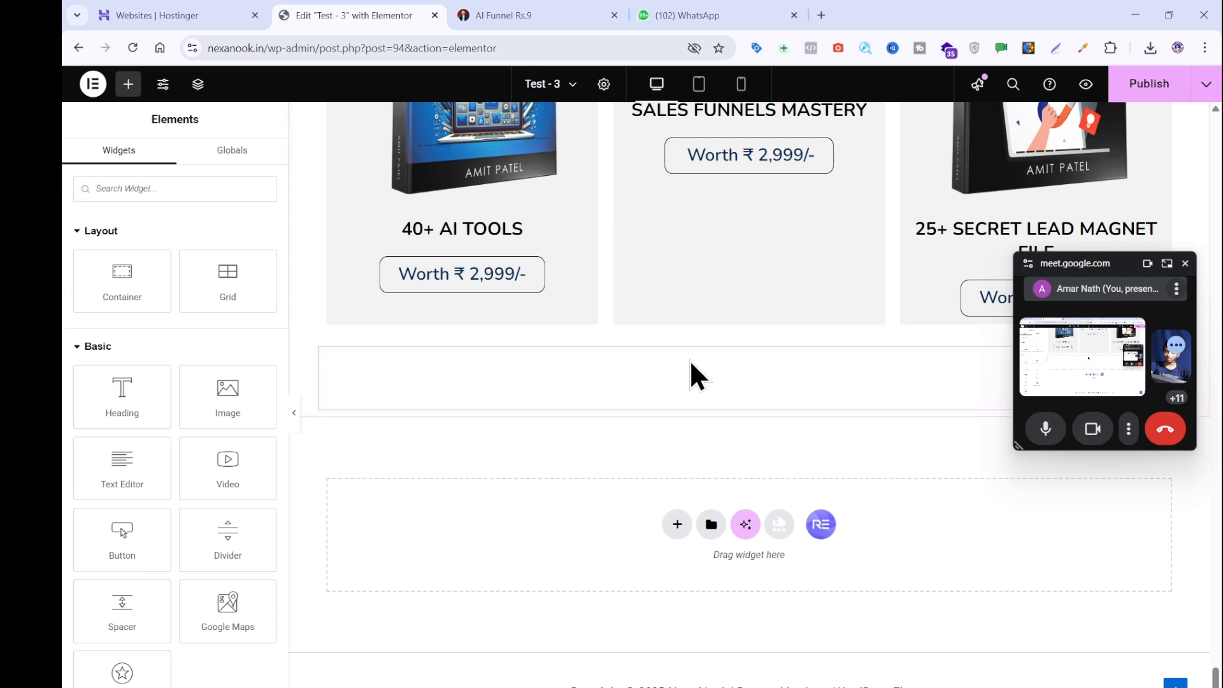
- Set the new heading's text color to black
left_click(672, 362)
left_click(188, 171)
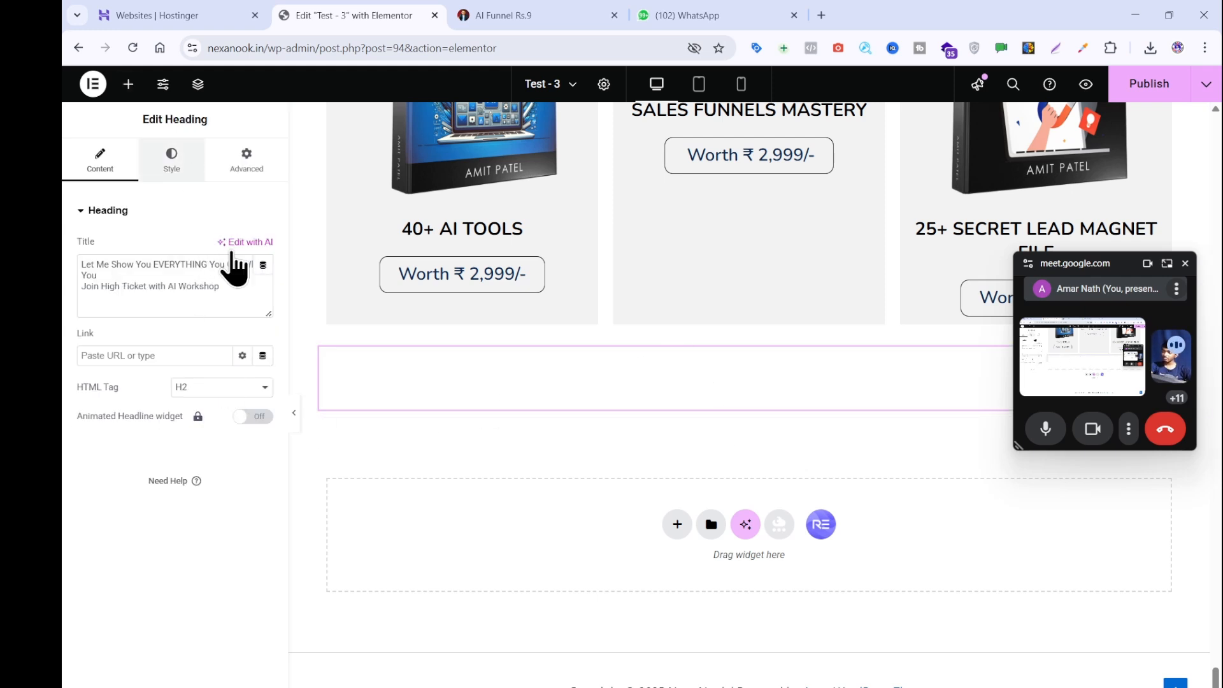
left_click(262, 459)
left_click_drag(273, 560, 342, 637)
left_click(133, 601)
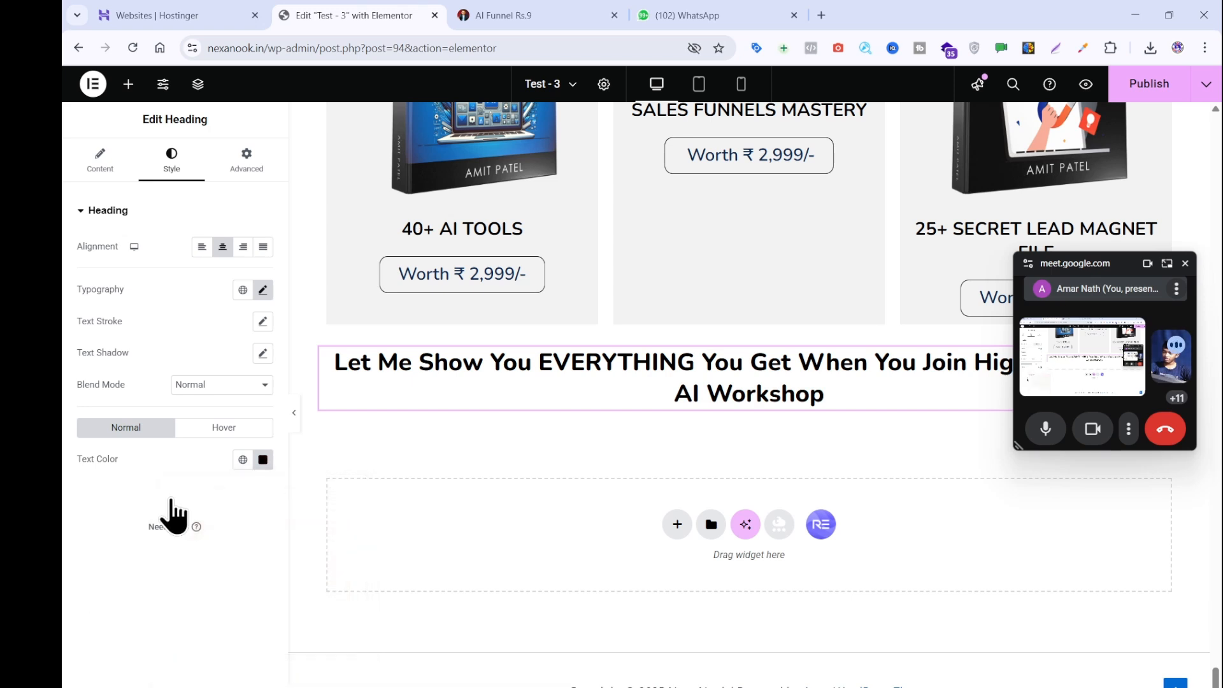
- Set the new heading's font weight to 700 (Bold) and compare it with the reference heading
left_click(263, 291)
left_click(242, 438)
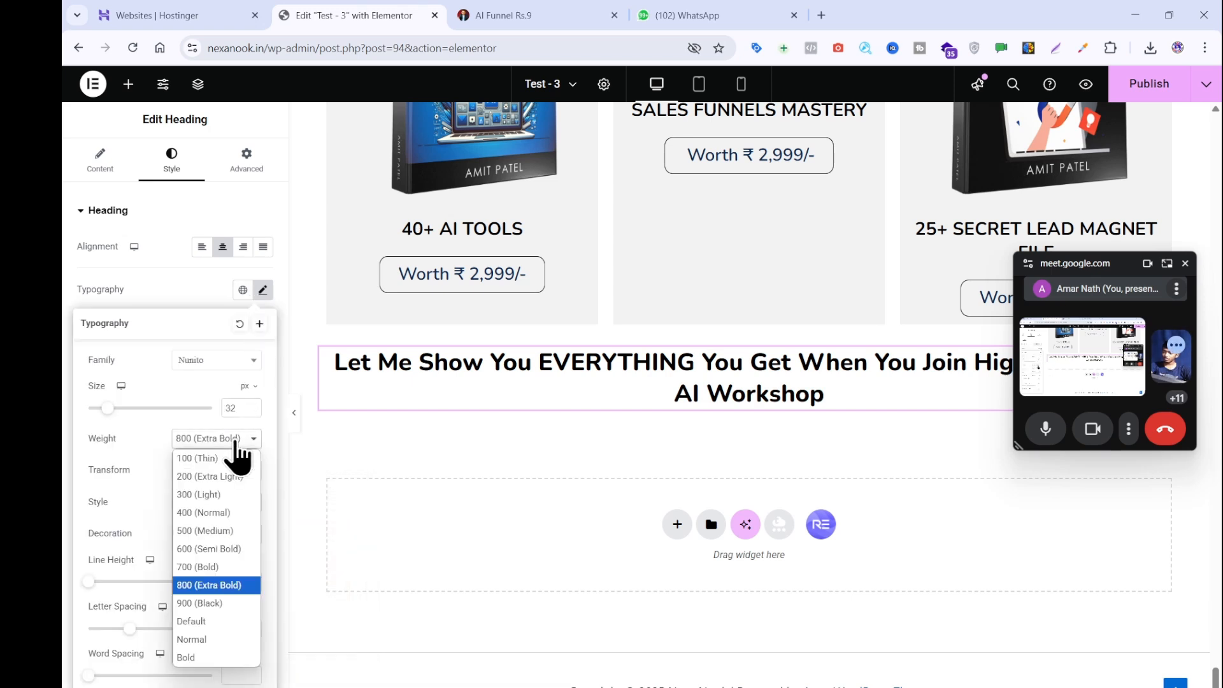
left_click(210, 566)
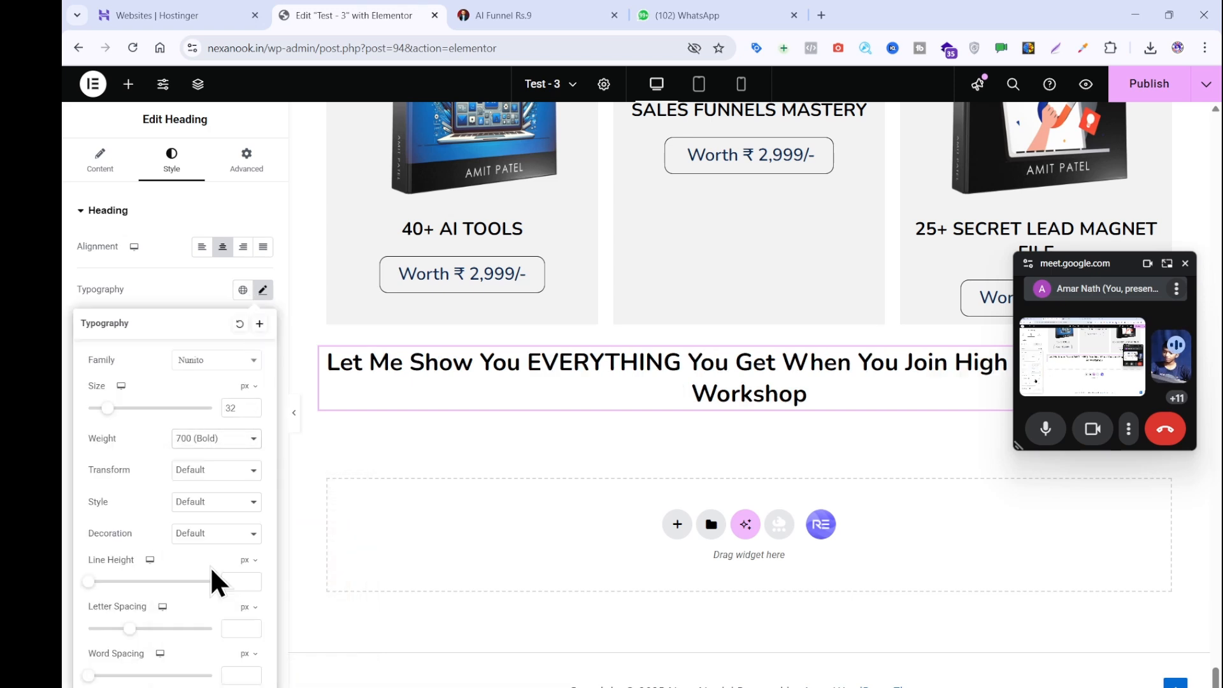
left_click(472, 18)
left_click(133, 335)
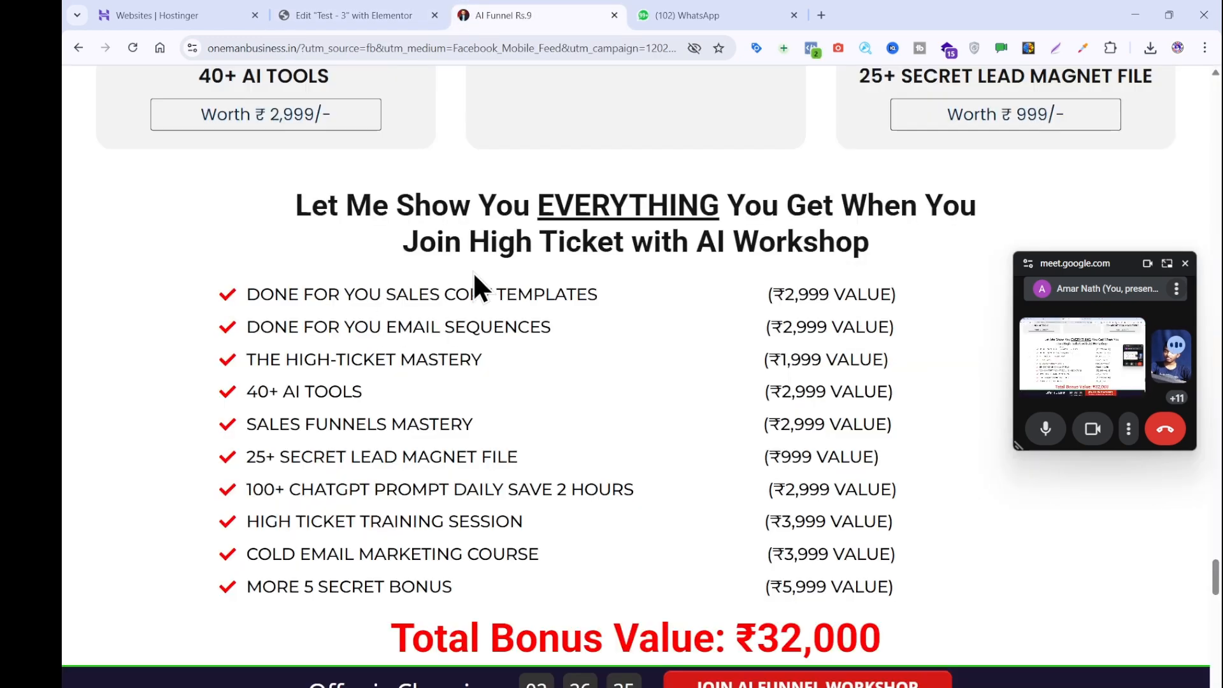
left_click(382, 12)
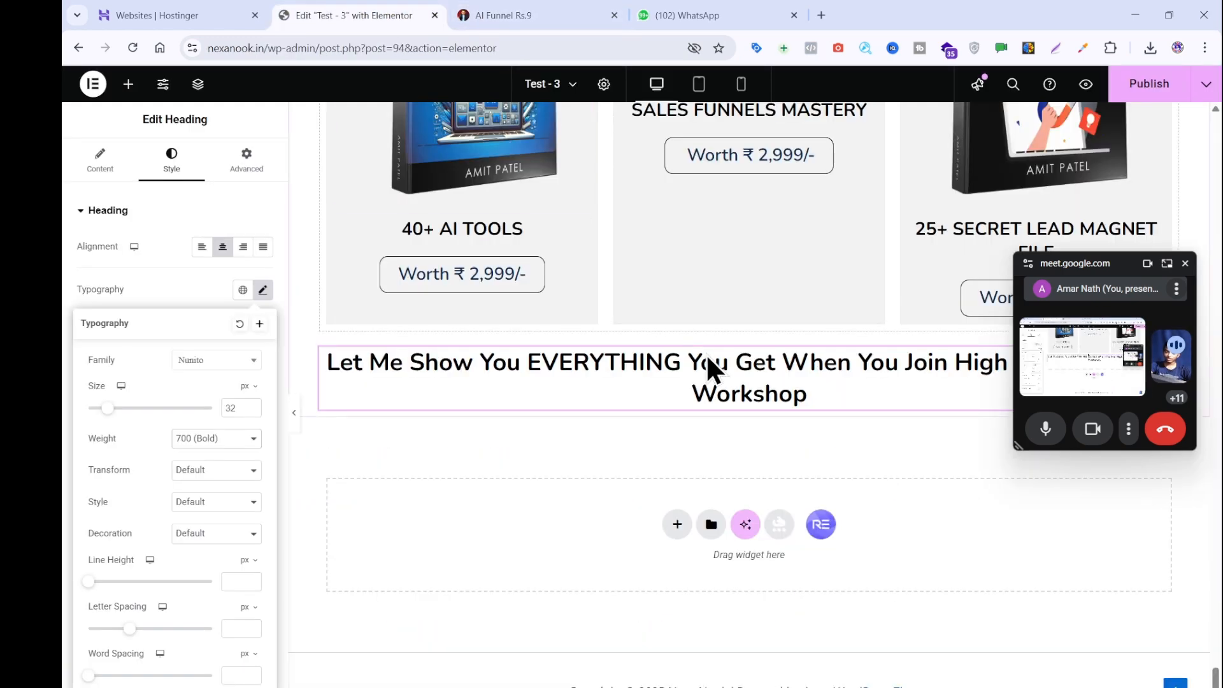
left_click(668, 361)
left_click(223, 247)
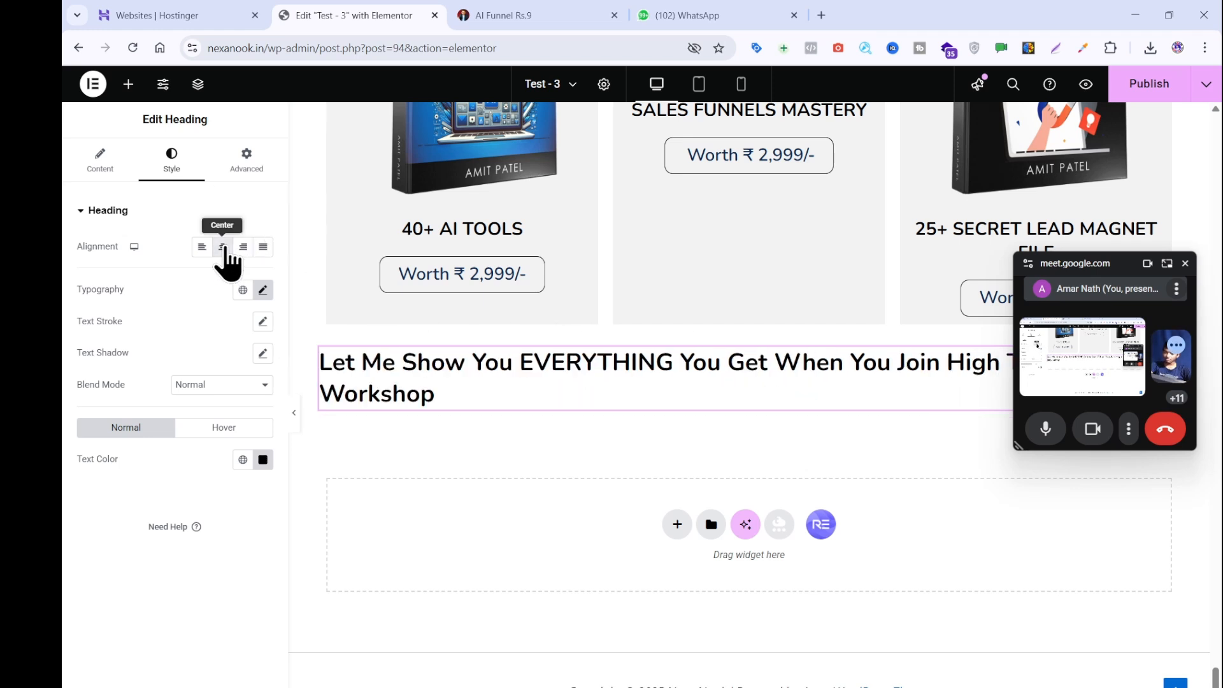
left_click(223, 247)
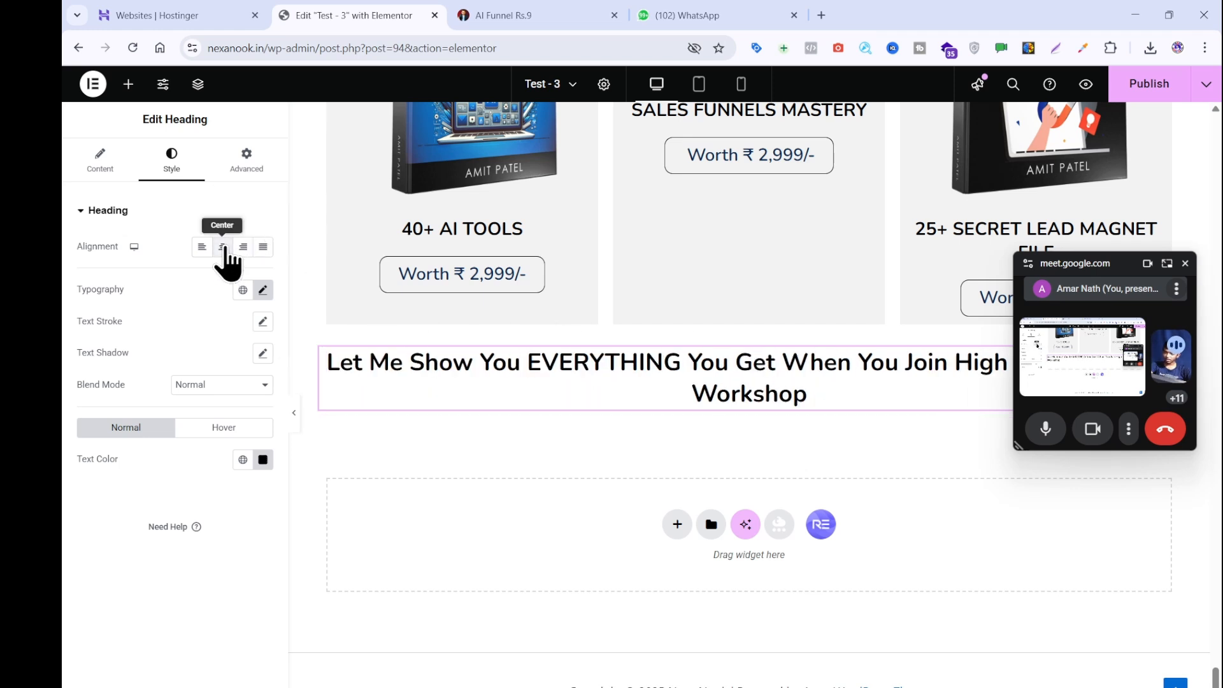
- Increase the new heading's font size to 46 px, checking its line break against the reference heading
left_click(262, 291)
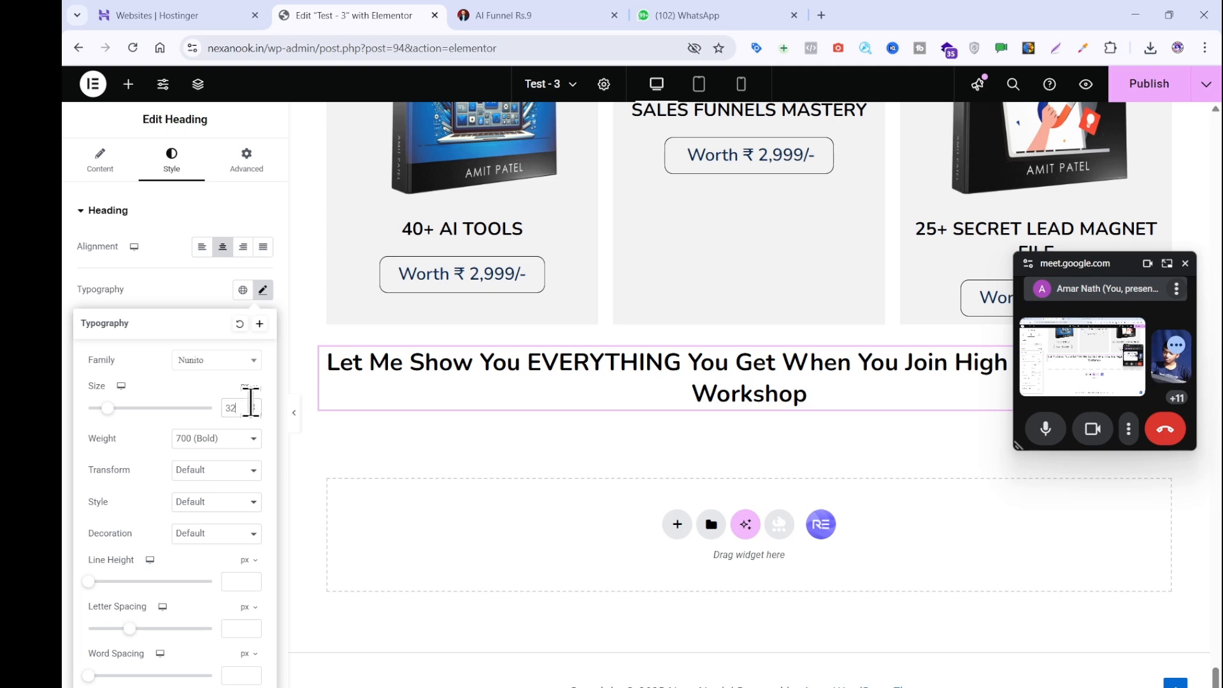
left_click(252, 405)
left_click(251, 405)
left_click(252, 404)
left_click(252, 404)
left_click(251, 404)
left_click(252, 405)
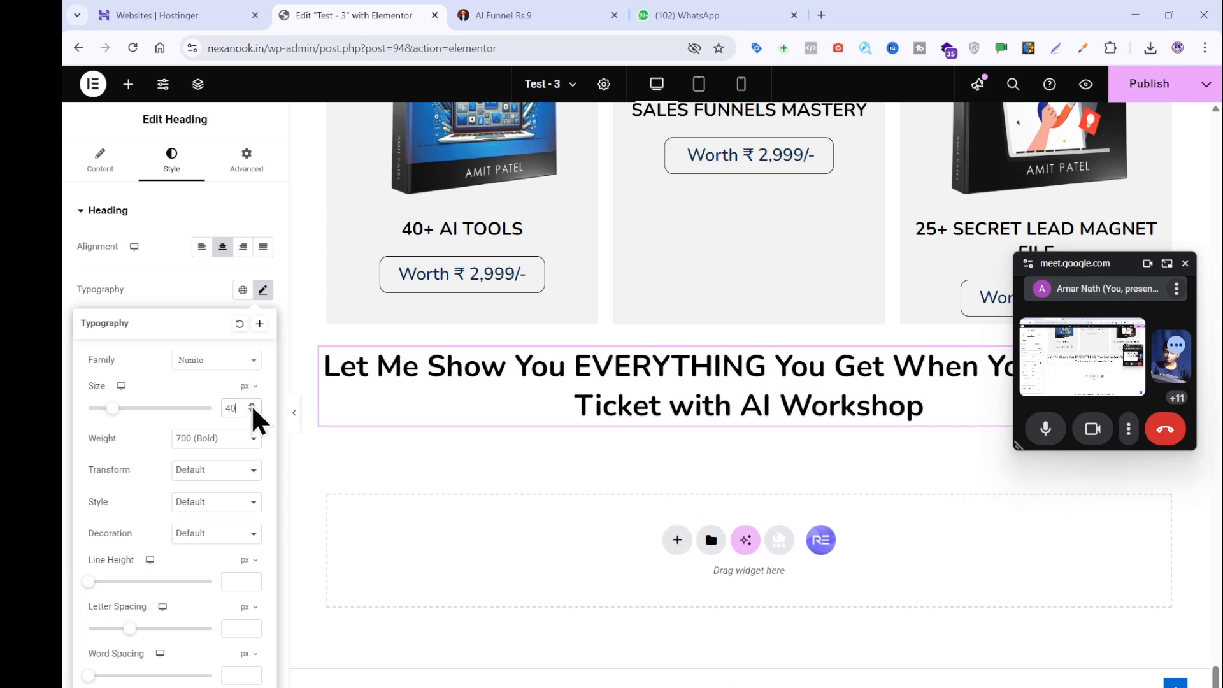
left_click(252, 405)
left_click(251, 405)
left_click(500, 15)
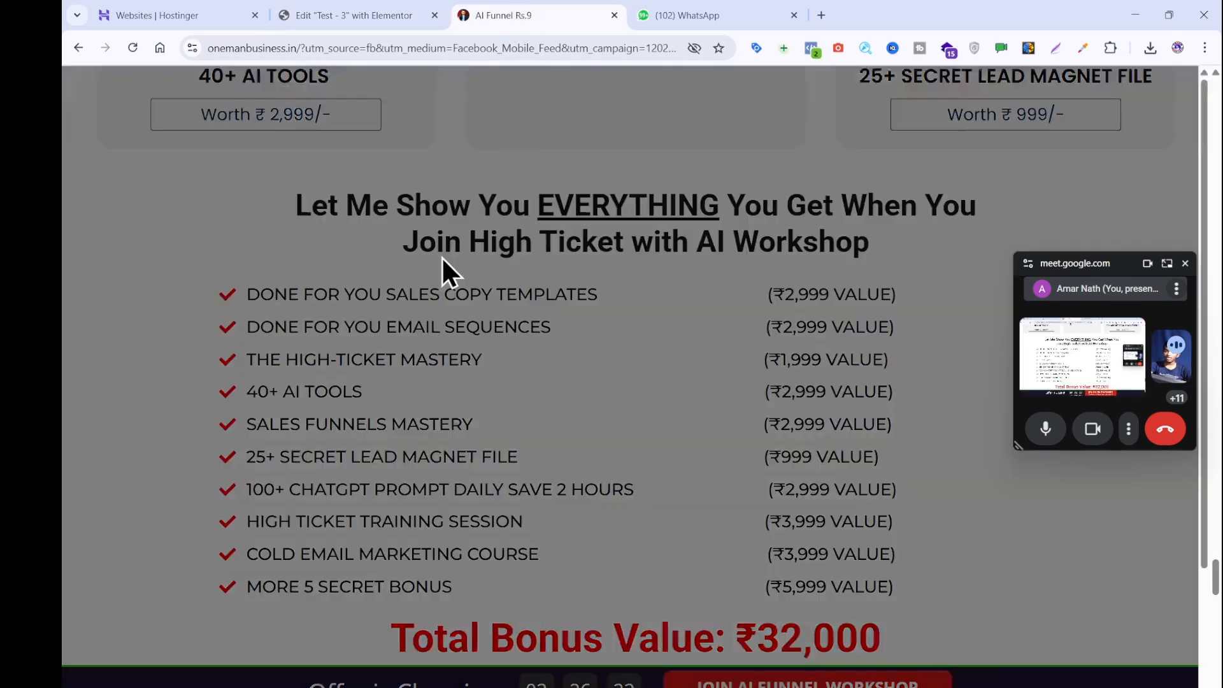
left_click(391, 15)
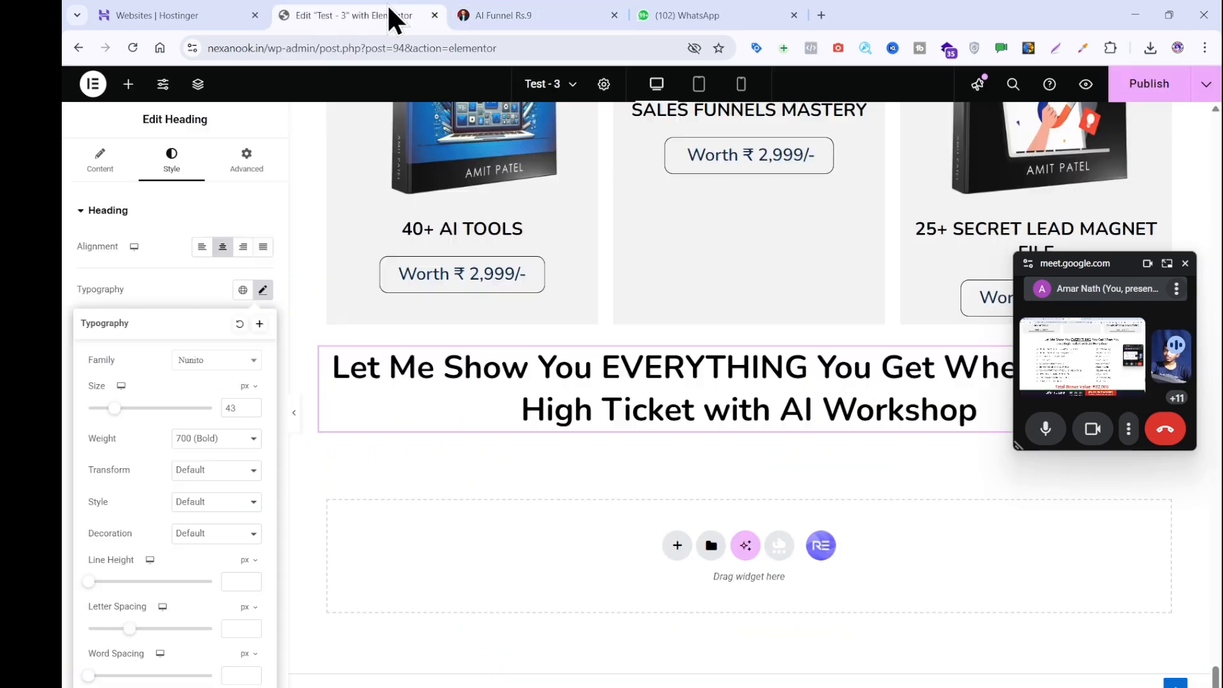
left_click(252, 404)
left_click(251, 405)
left_click(252, 405)
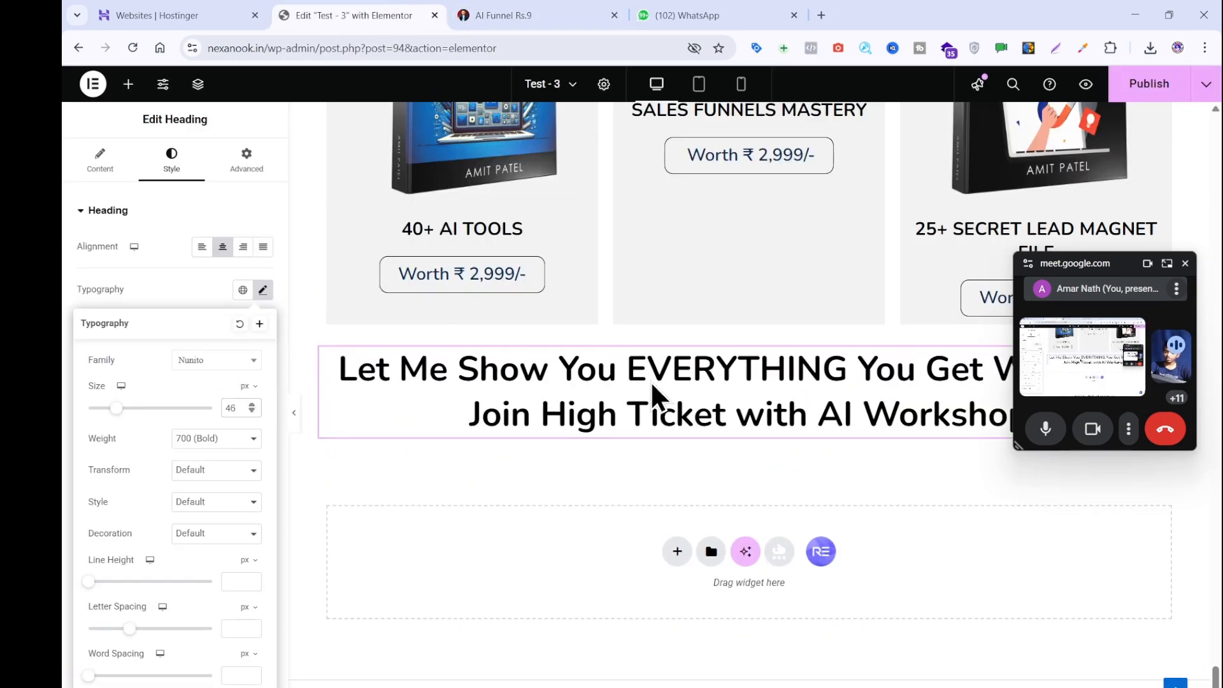
- Underline the word "EVERYTHING" in the new heading
left_click(606, 354)
left_click_drag(628, 366, 838, 369)
left_click(741, 325)
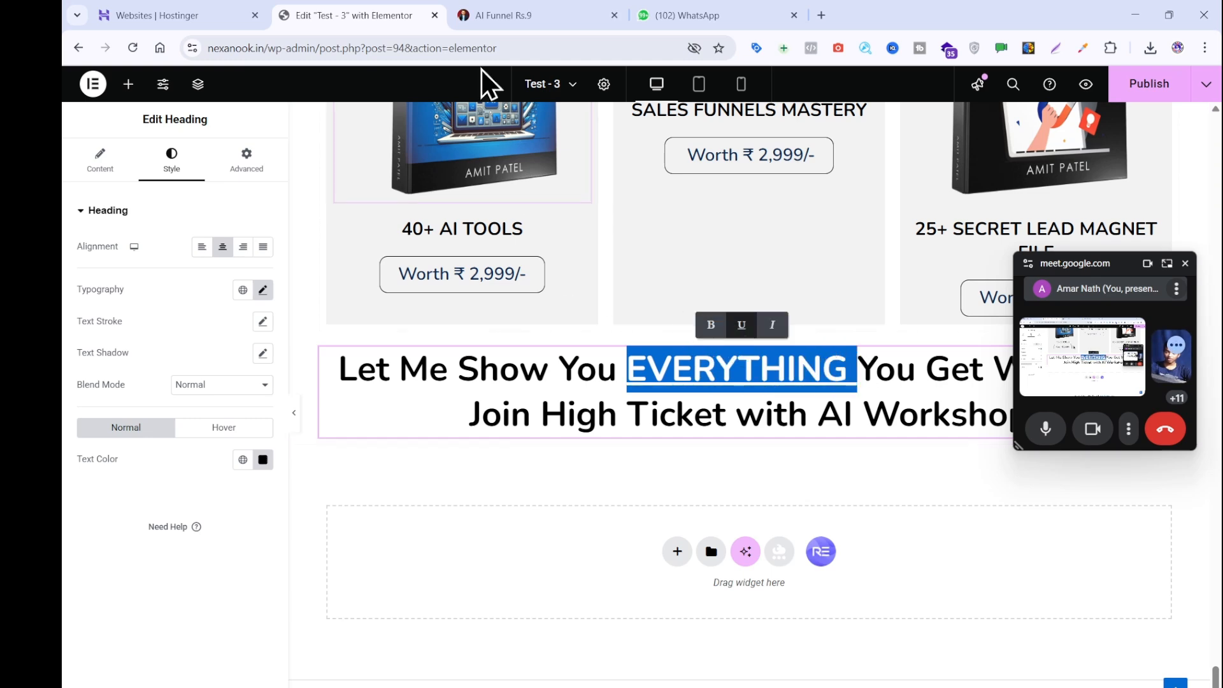
- Examine the bonus value list and pricing lines below the heading on the reference page, and return to the Elementor editor
left_click(482, 16)
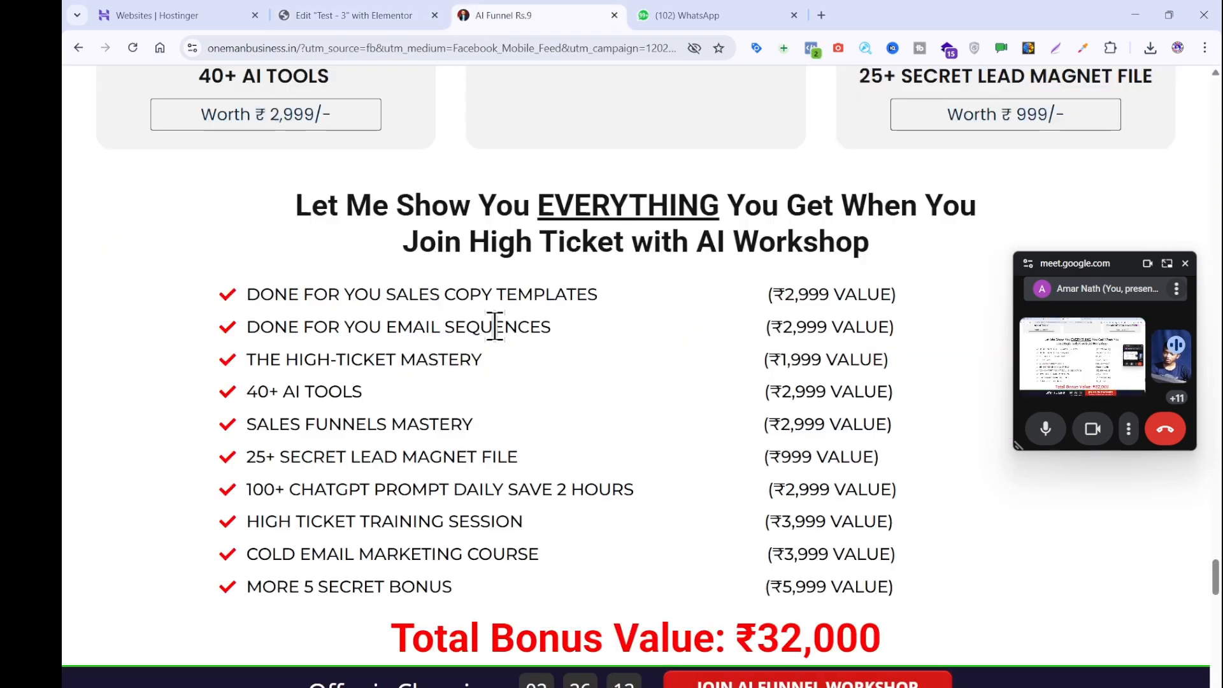
scroll(380, 342, "down", 5)
scroll(256, 314, "up", 5)
scroll(255, 312, "down", 2)
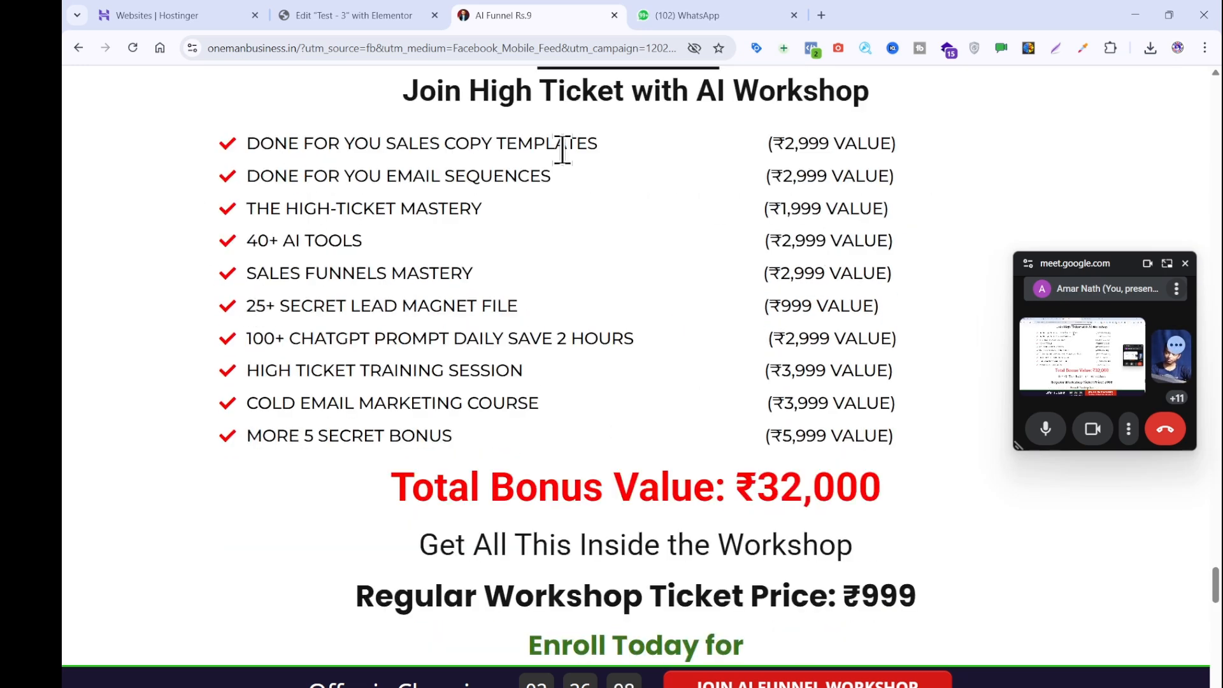
left_click(912, 187)
left_click(404, 14)
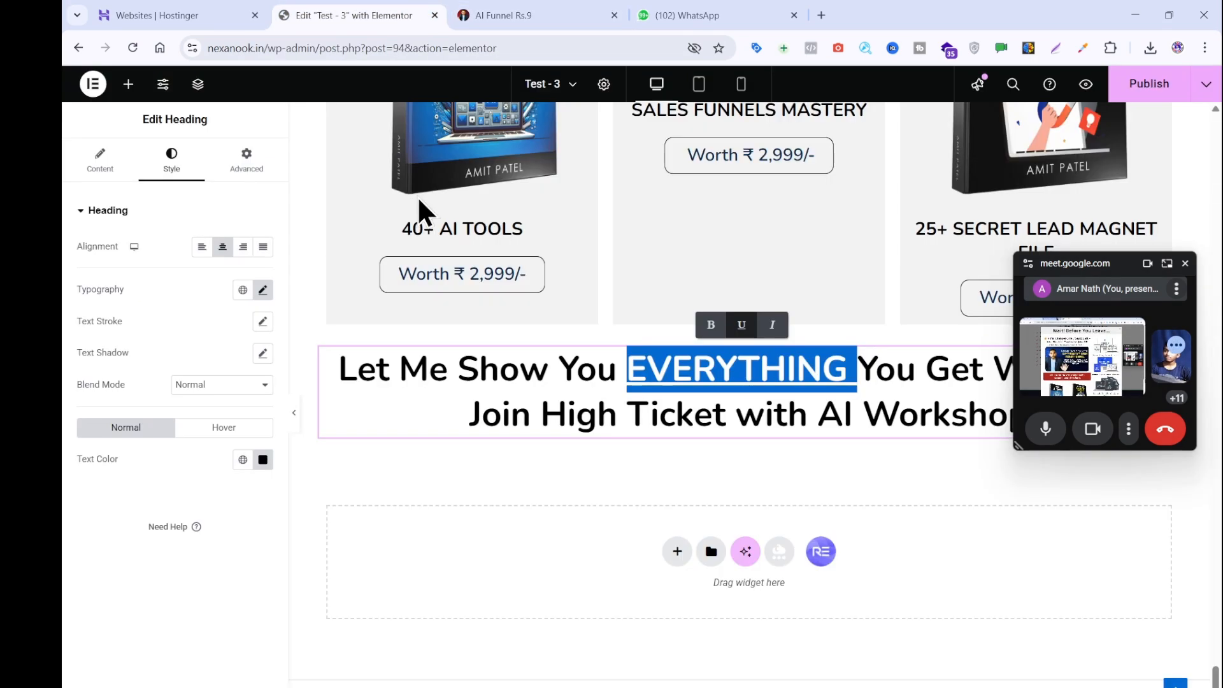
- Add a grid container below the "Let Me Show You EVERYTHING" heading and set it to 2 columns and 1 row
left_click(131, 85)
left_click_drag(202, 287, 508, 431)
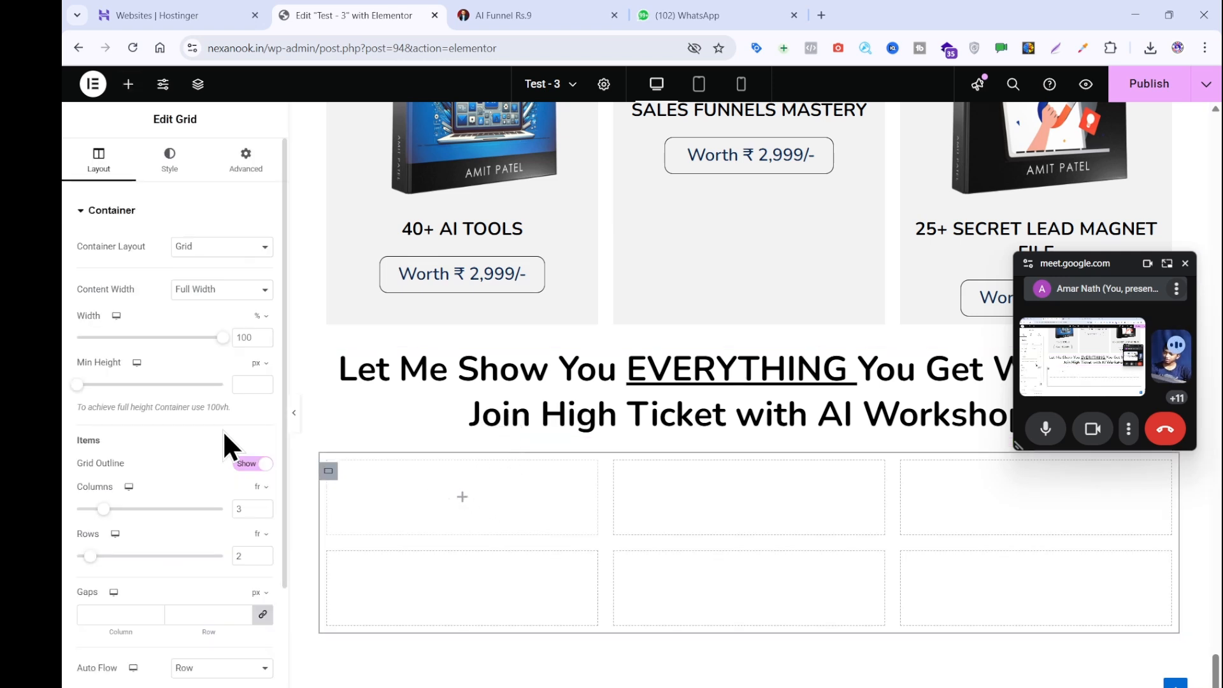
left_click(263, 559)
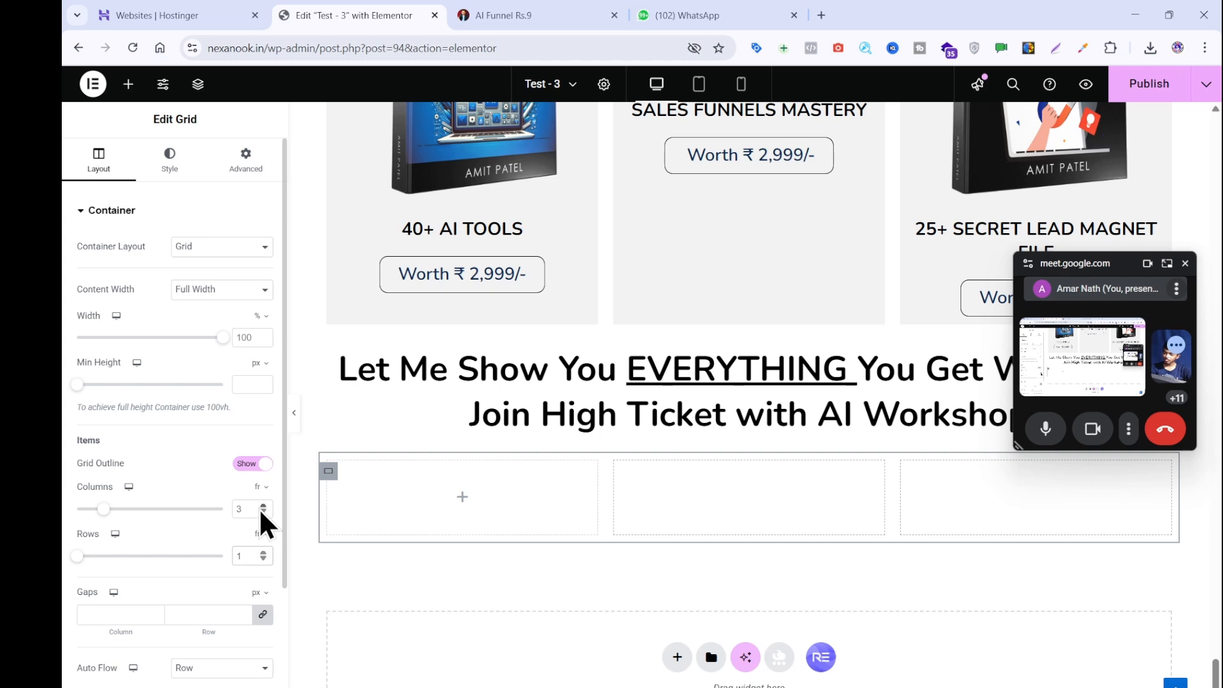
left_click(262, 513)
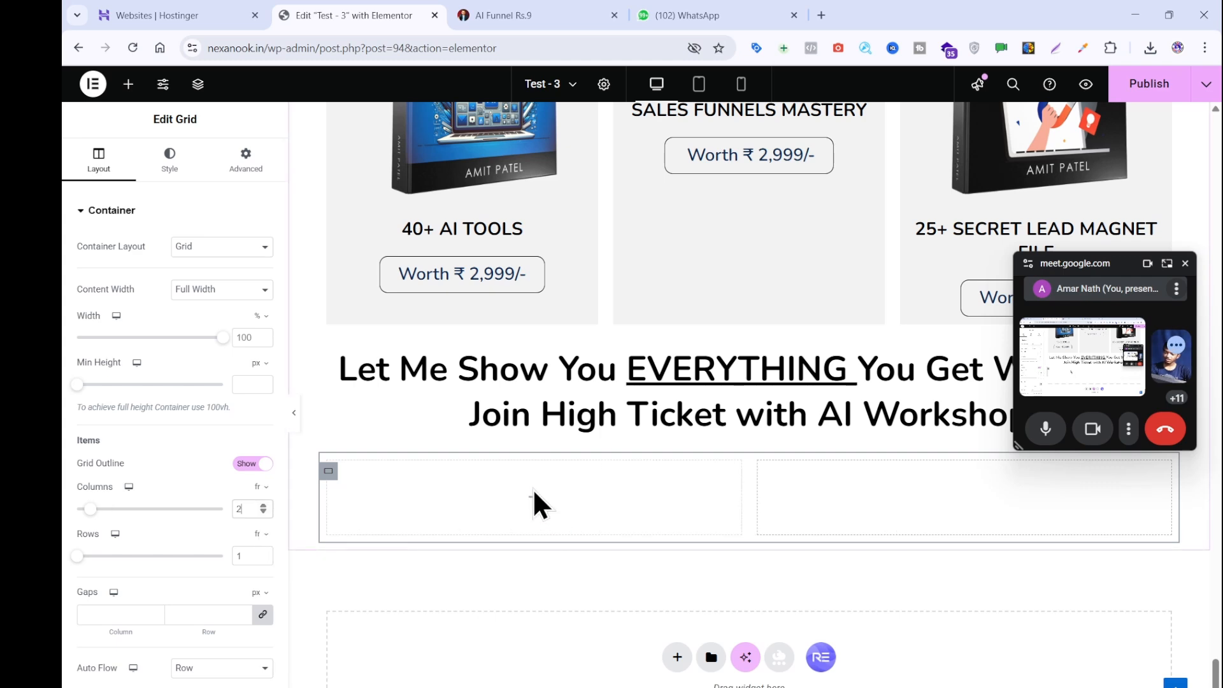
- Add an Icon List widget to the grid's first cell and remove its second and third items
left_click(533, 506)
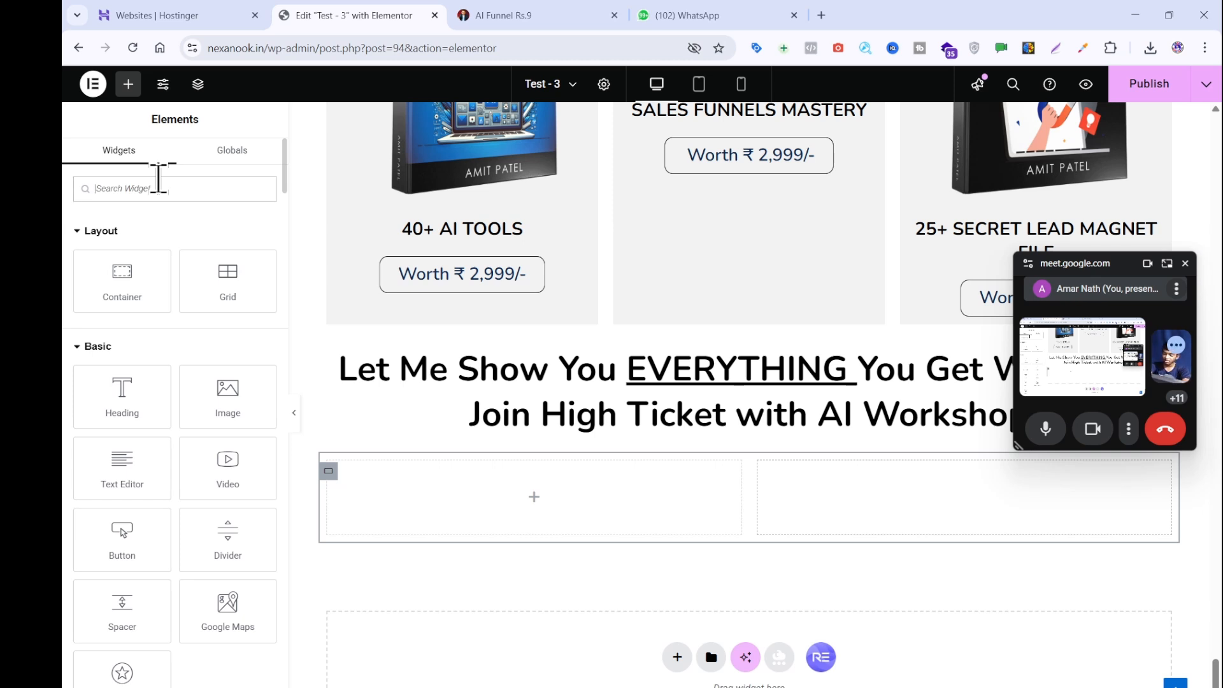
type("icon")
left_click_drag(132, 306, 454, 467)
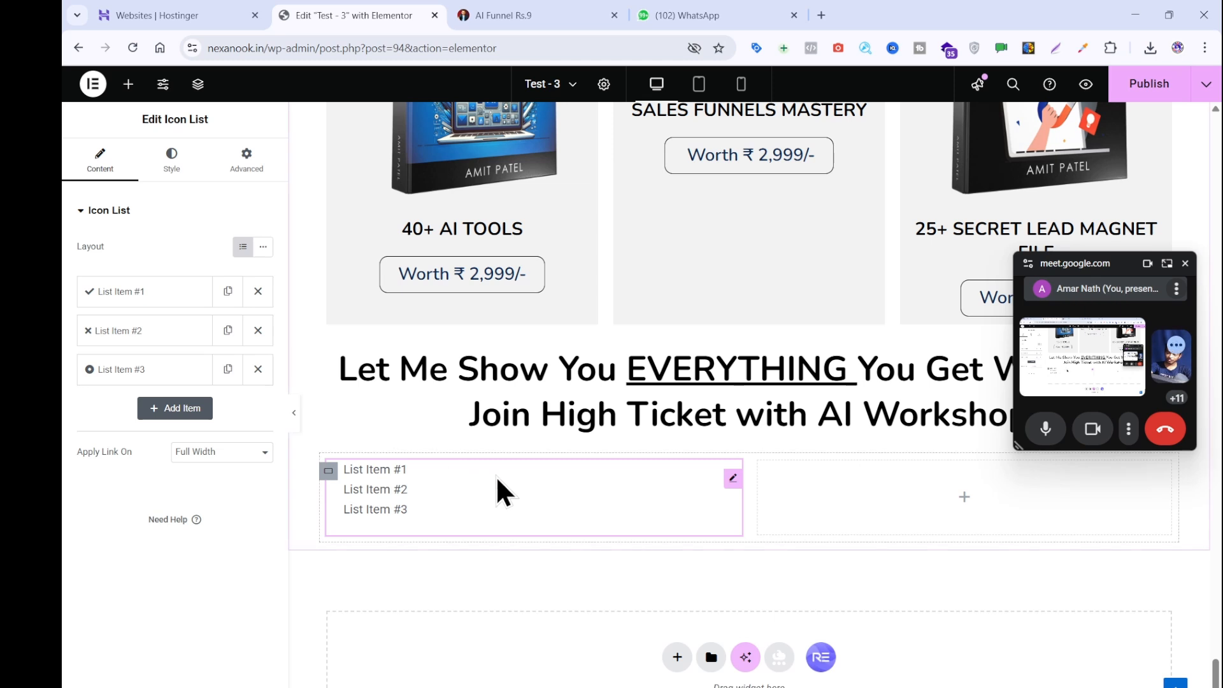
left_click(258, 369)
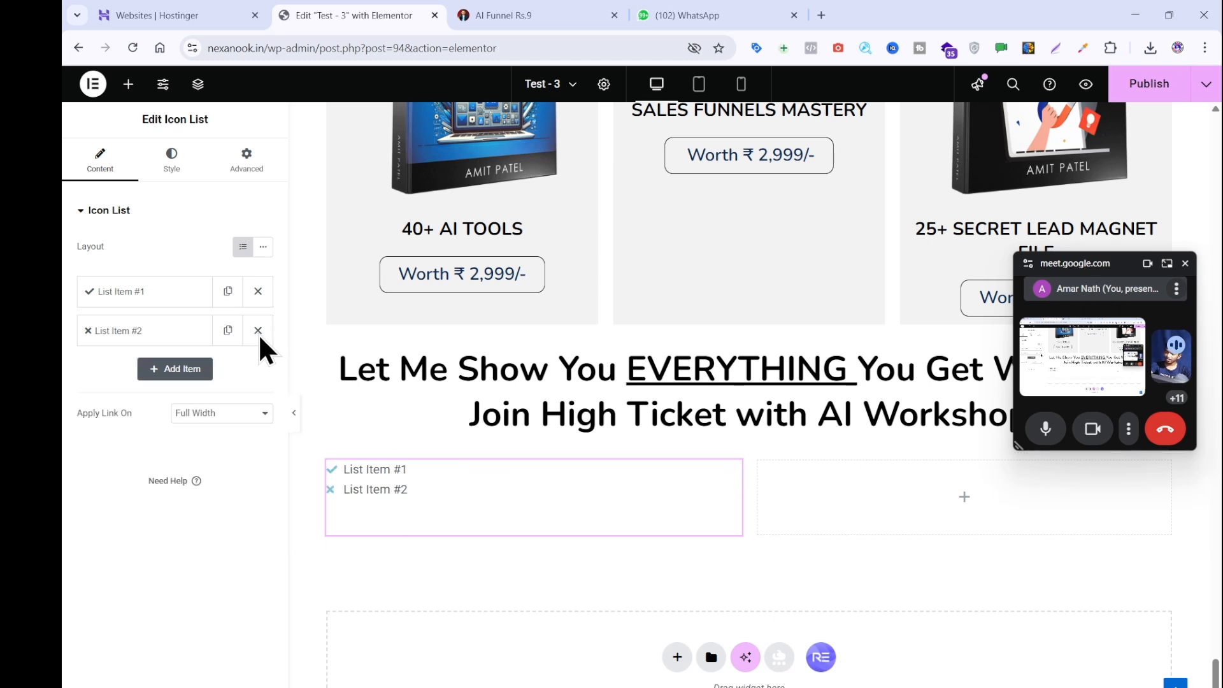
left_click(258, 331)
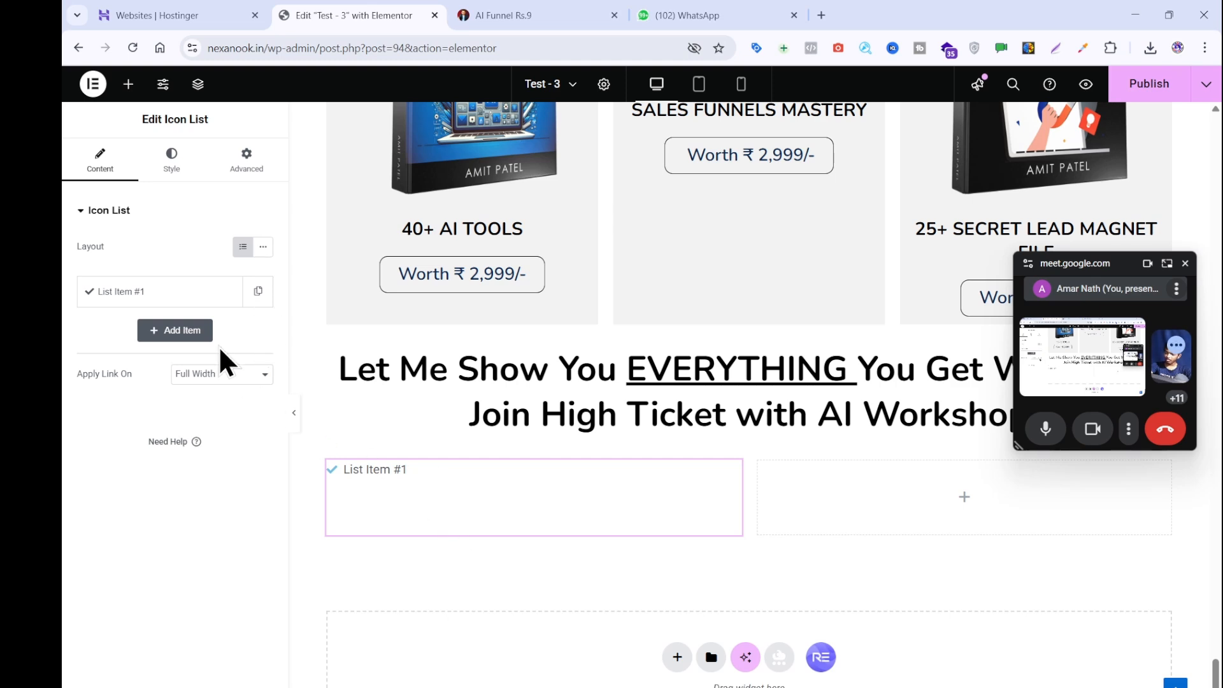
- Copy "DONE FOR YOU SALES COPY TEMPLATES" from the reference page, pass it through Notepad as plain text, and use it as the list item's text
left_click(185, 294)
left_click(560, 14)
left_click(162, 322)
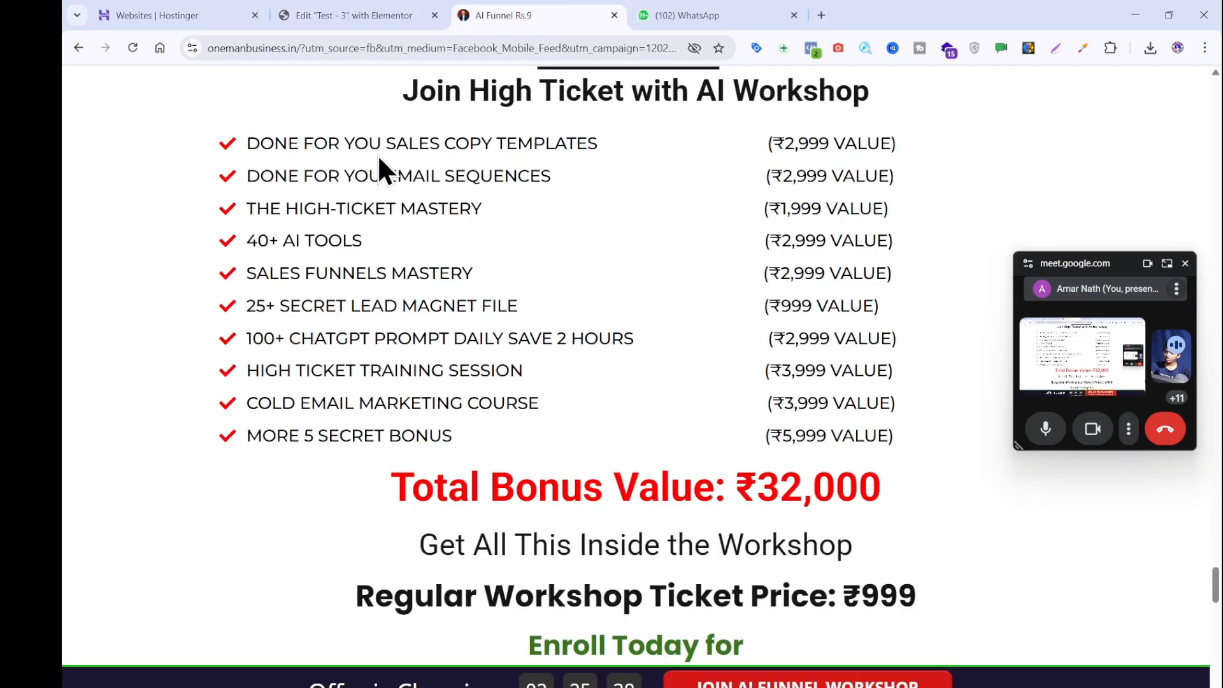
left_click_drag(602, 134, 246, 144)
key("ctrl+c")
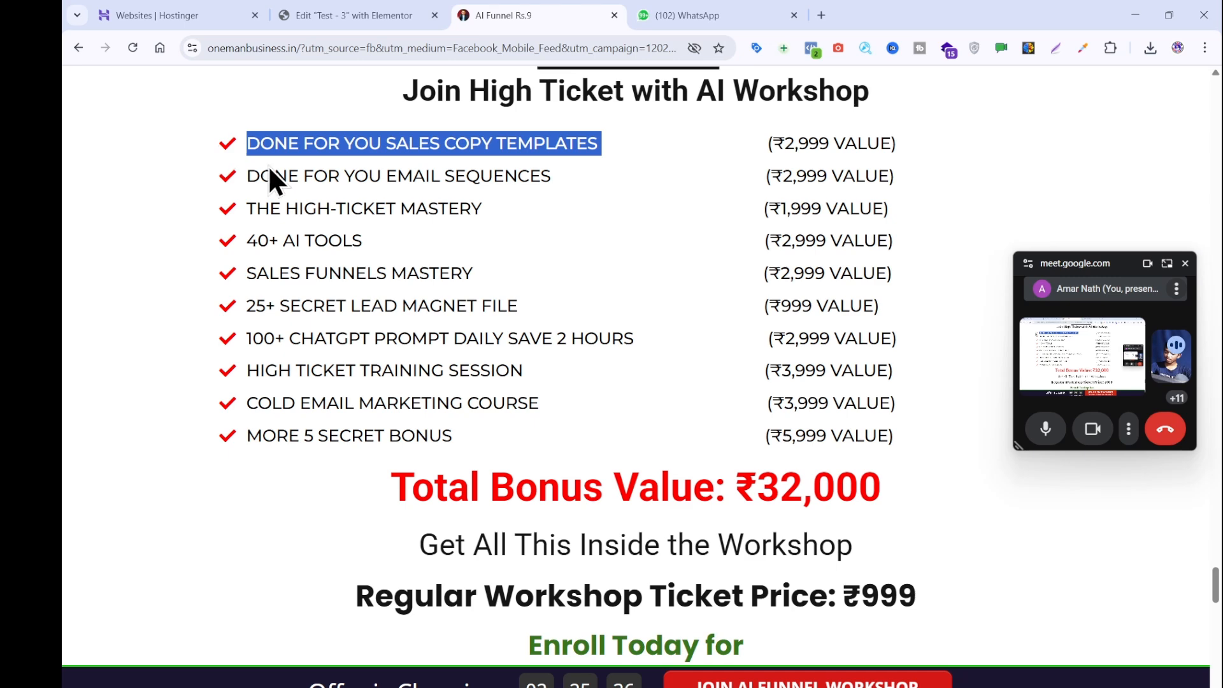
left_click(755, 687)
key("ctrl+v")
key("ctrl+a")
key("ctrl+x")
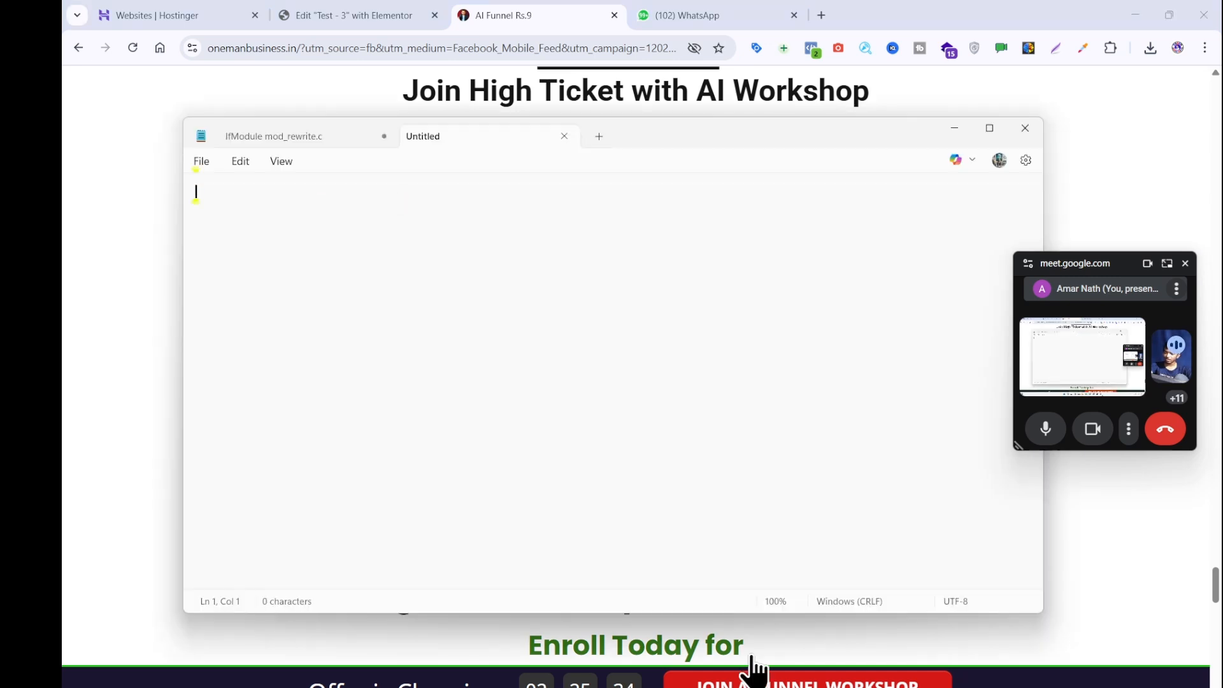
left_click(391, 13)
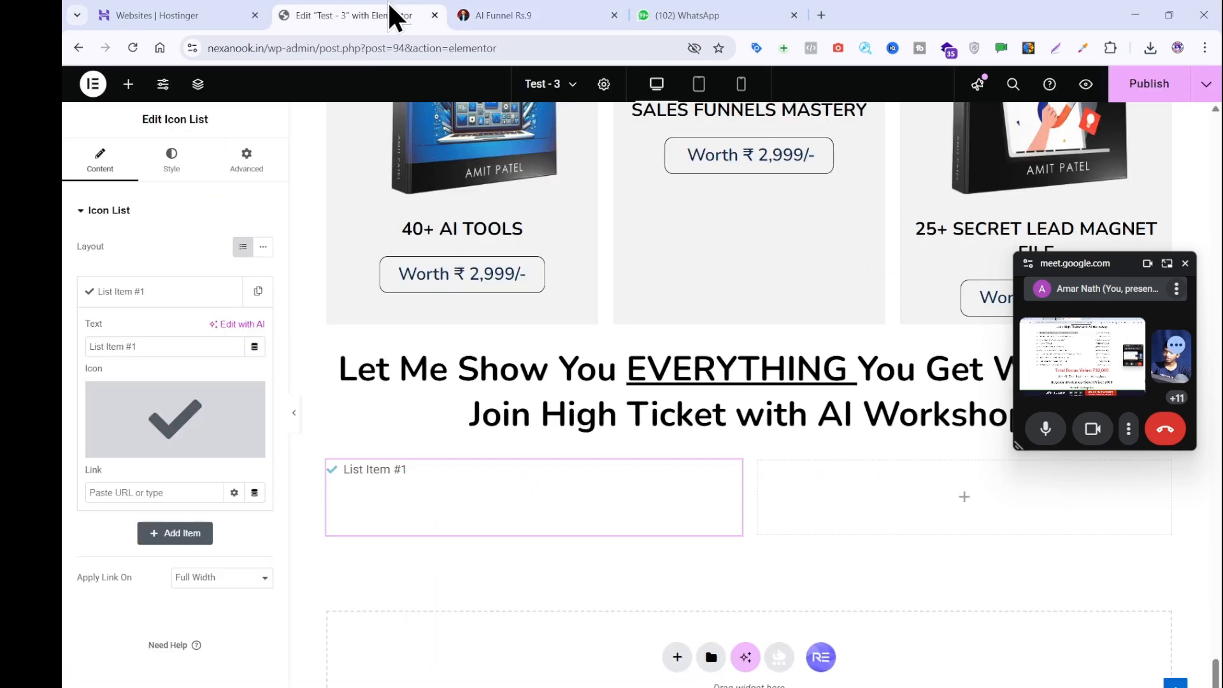
triple_click(159, 347)
key("ctrl+v")
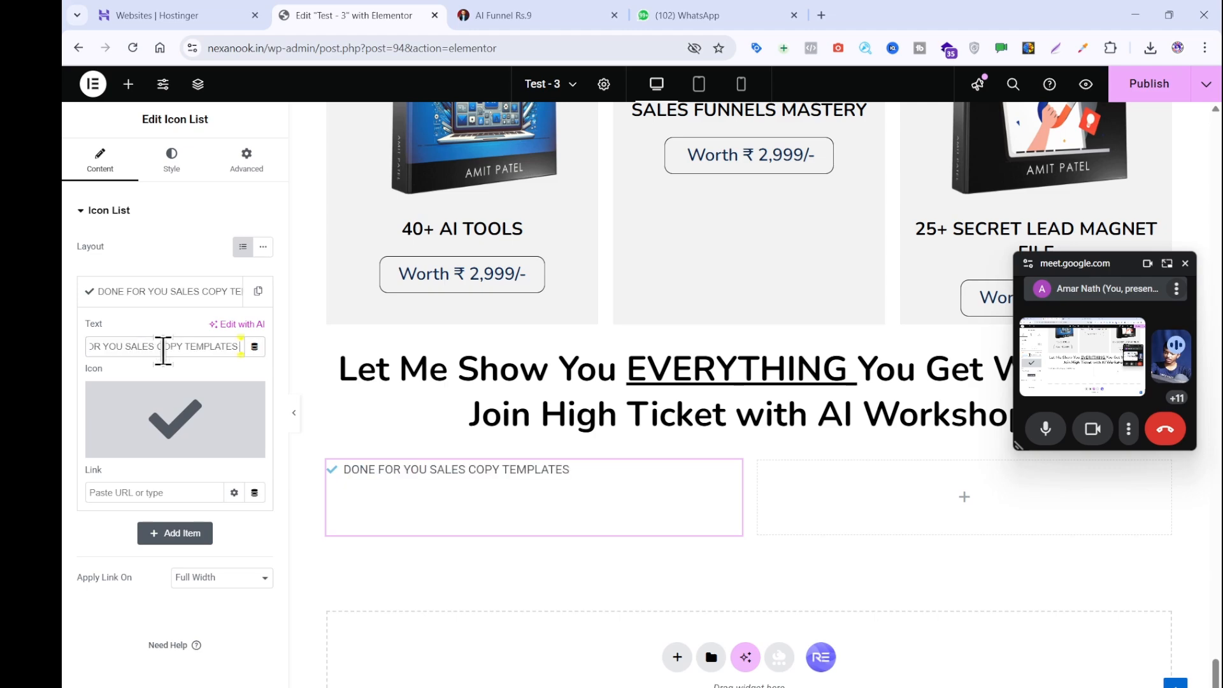
- Check the check mark style on the reference page and set the icon list's icon color to red, #FF0000
left_click(479, 17)
left_click(176, 288)
left_click(390, 13)
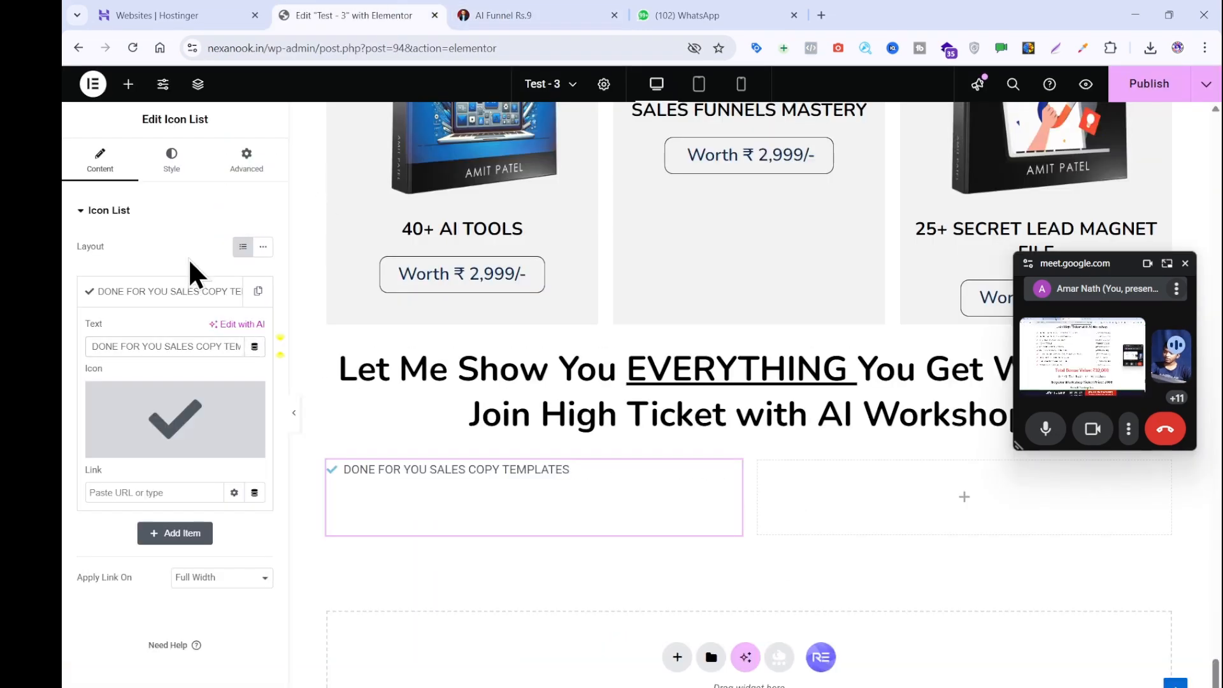
left_click(170, 162)
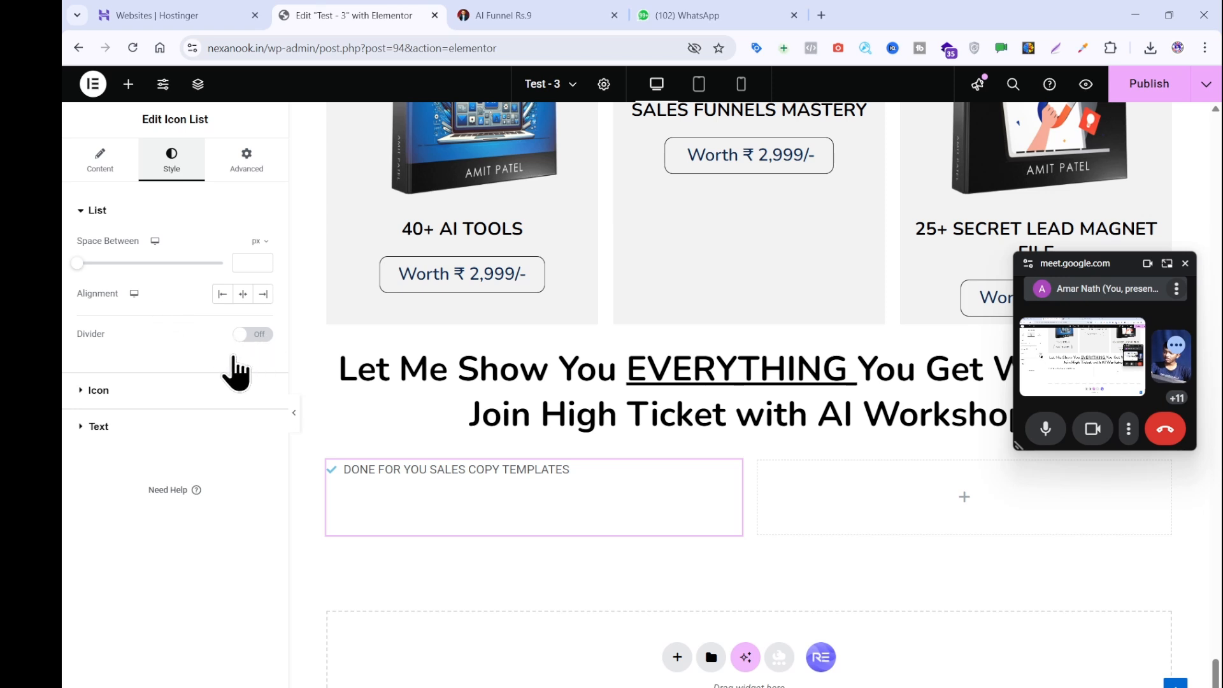
left_click(182, 396)
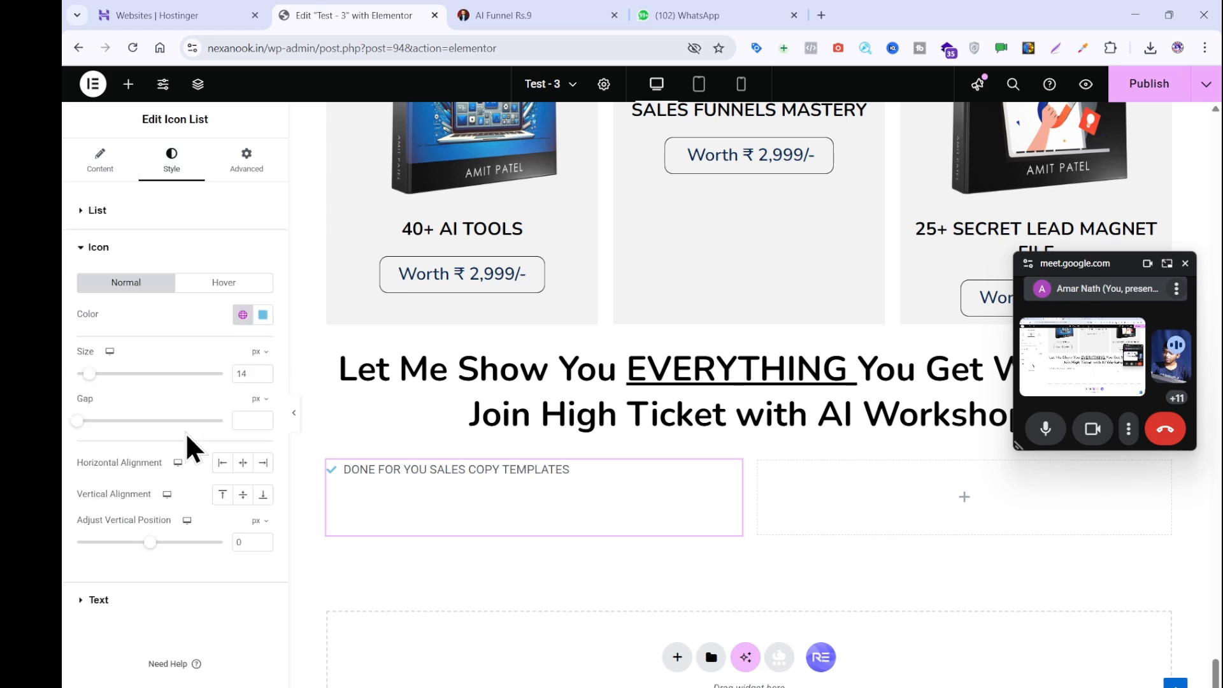
left_click(263, 316)
left_click_drag(288, 411, 333, 423)
left_click(349, 385)
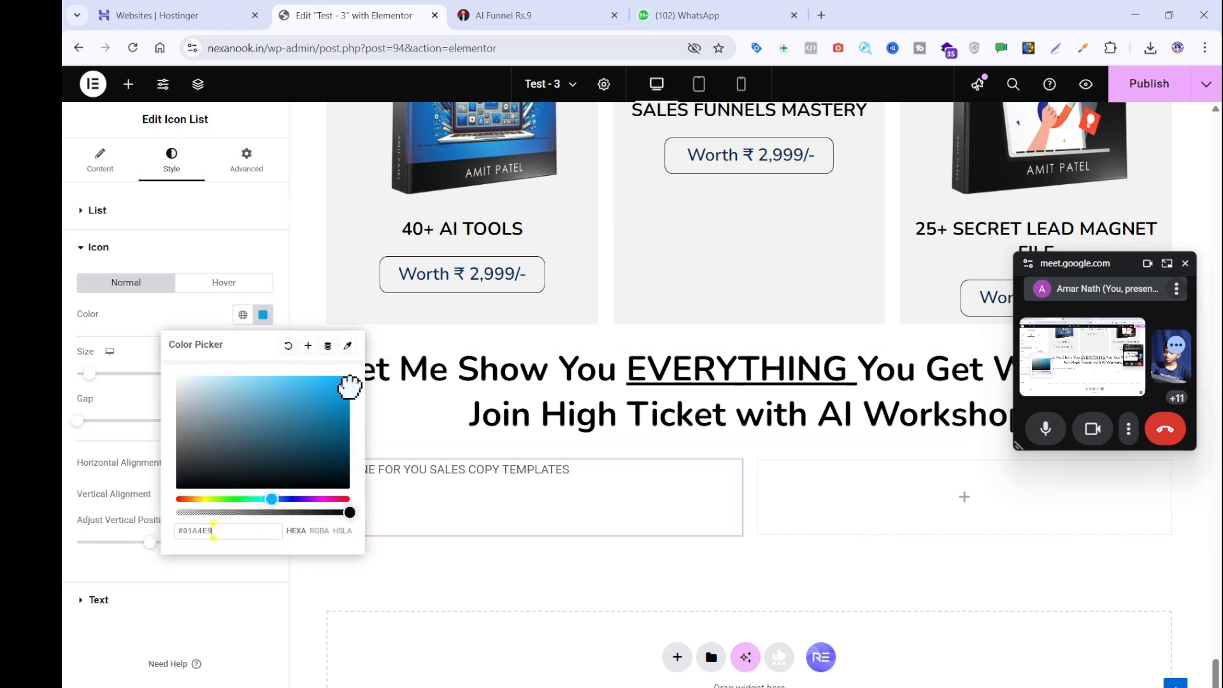
left_click_drag(320, 500, 158, 499)
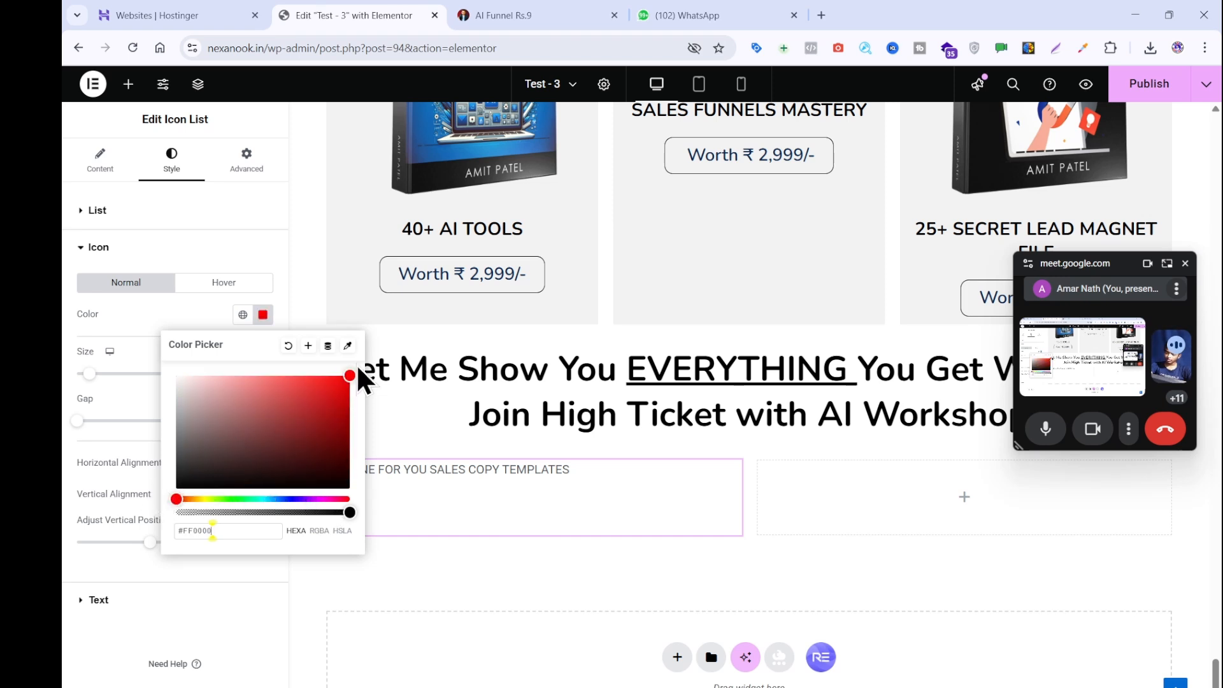
- Set the check icon's size to 30 px and its gap from the text to about 3 px
left_click(115, 398)
left_click_drag(90, 374, 116, 375)
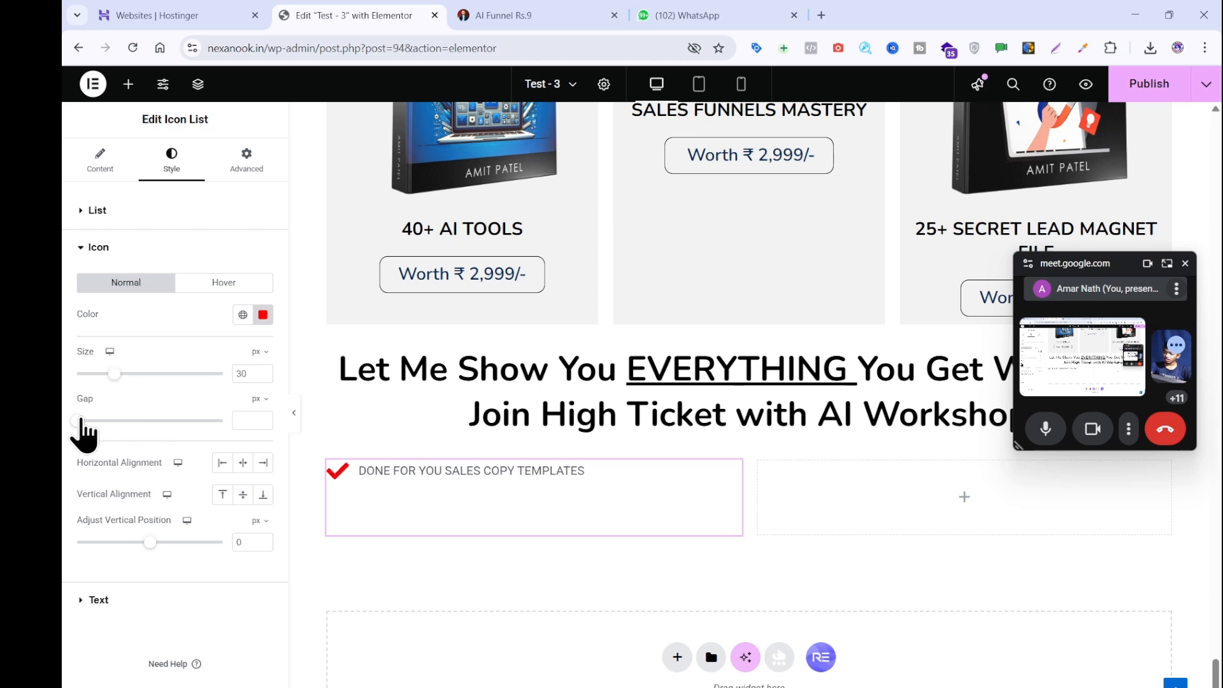
left_click_drag(78, 421, 92, 420)
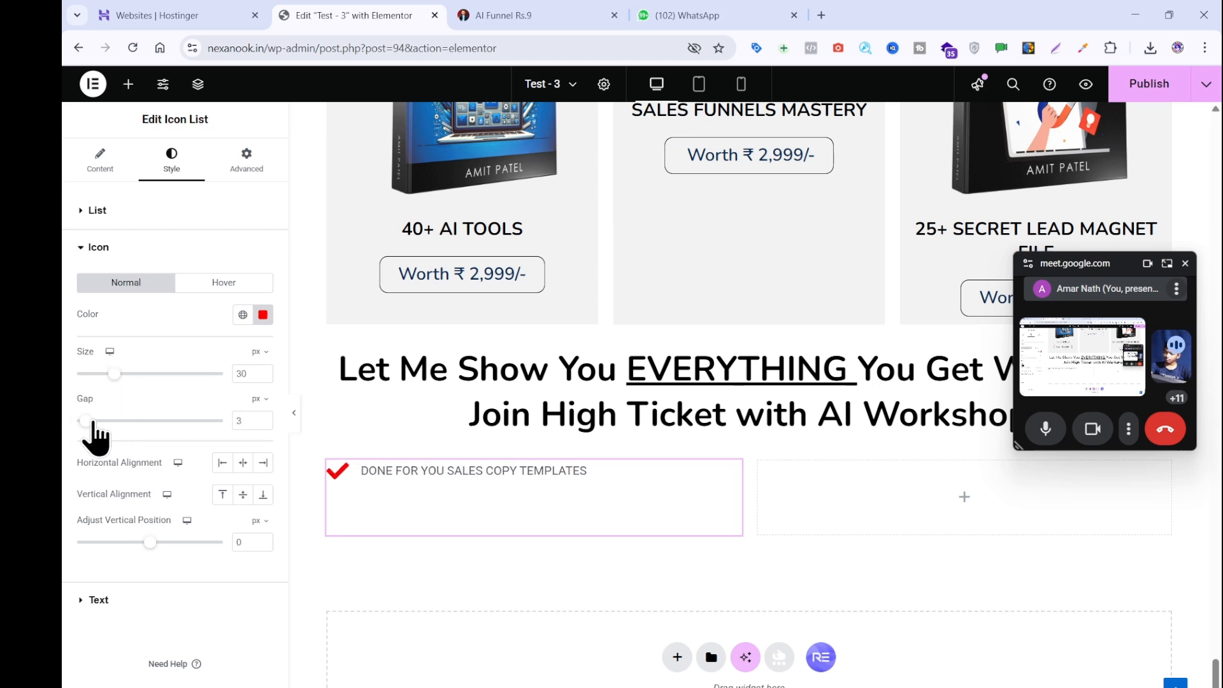
- Set the icon list text's typography to Nunito, 20 px, weight 600 (Semi Bold)
left_click(136, 599)
left_click(262, 319)
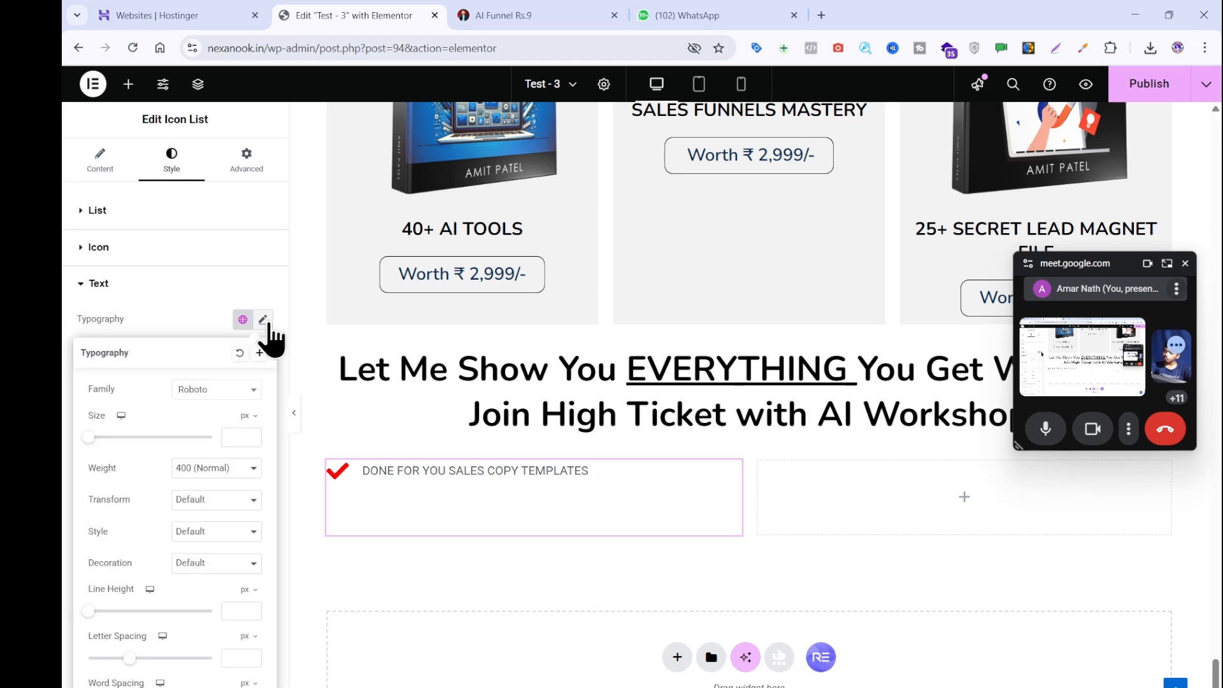
left_click(224, 391)
type("n")
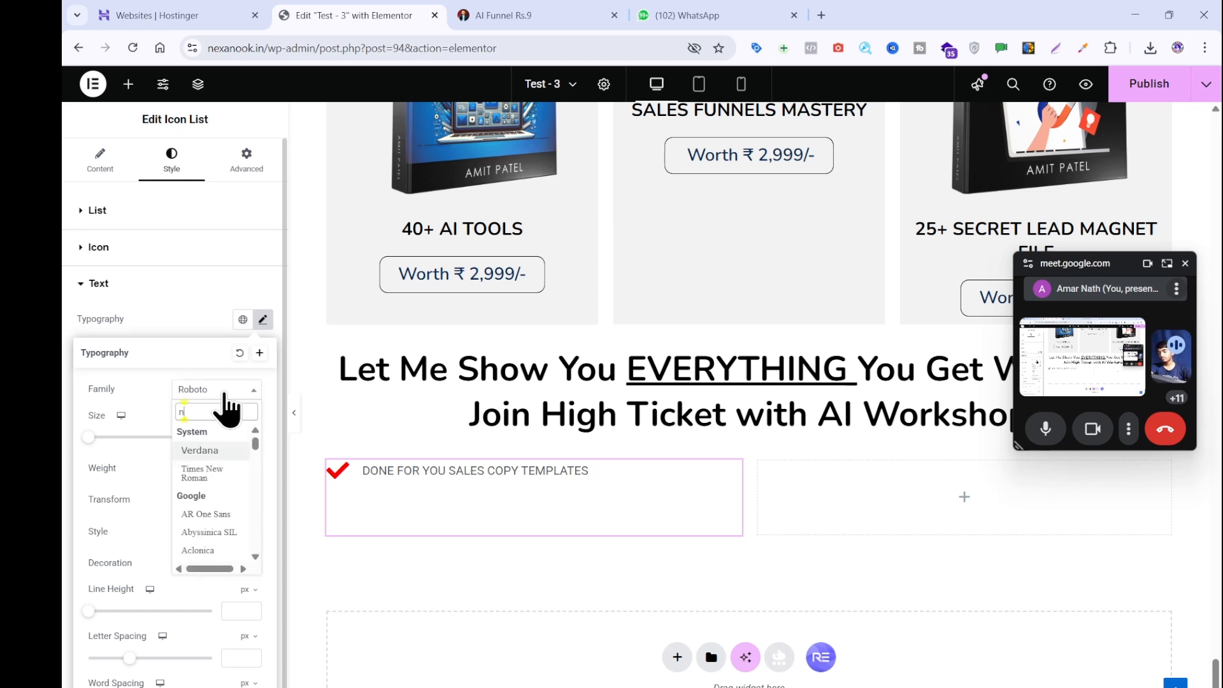
type("unito")
left_click(208, 469)
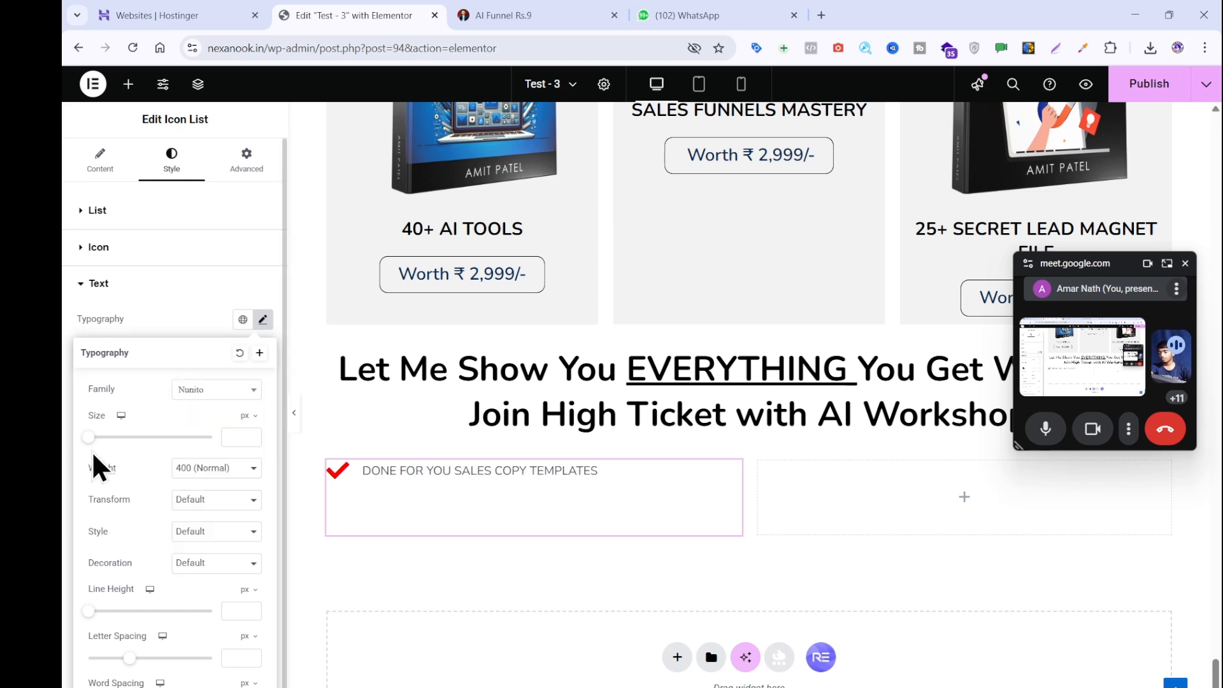
left_click_drag(89, 437, 98, 437)
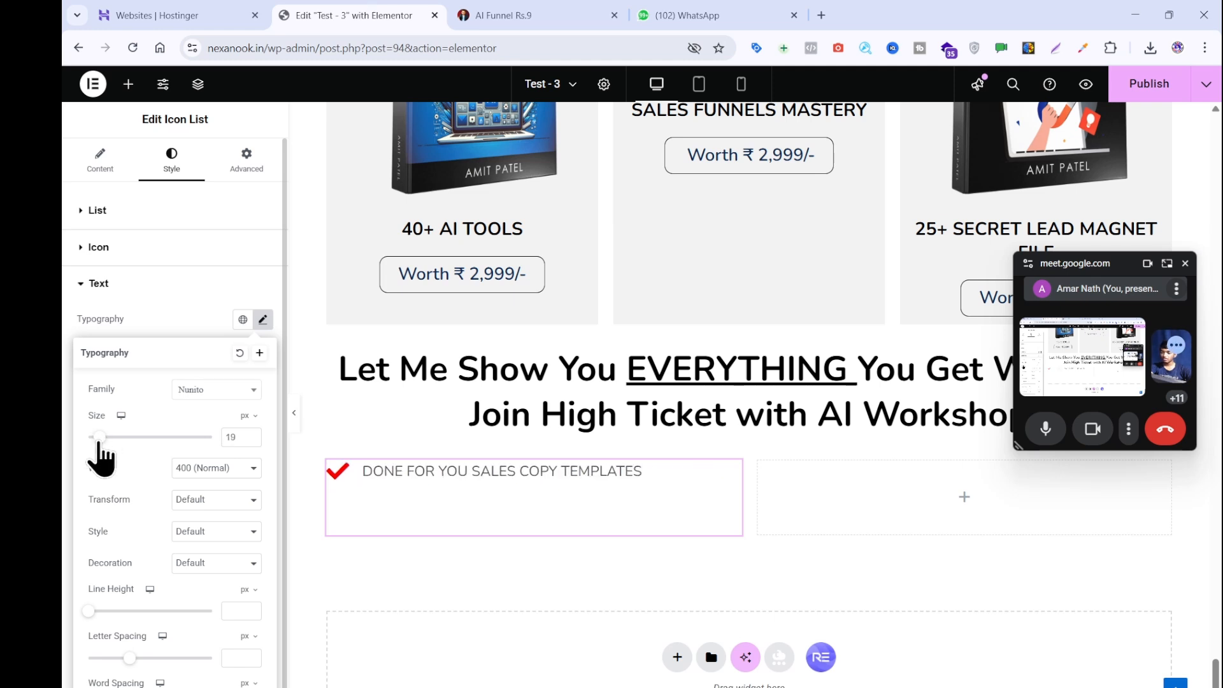
left_click(251, 434)
left_click(241, 470)
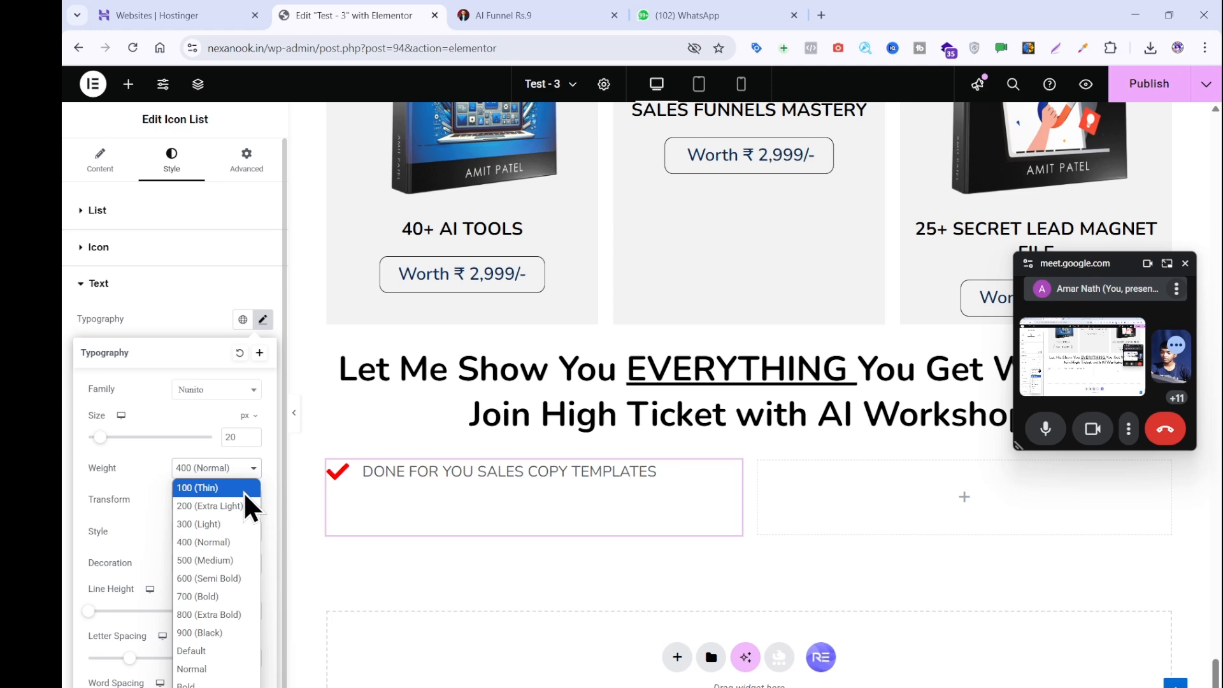
left_click(231, 577)
left_click(148, 289)
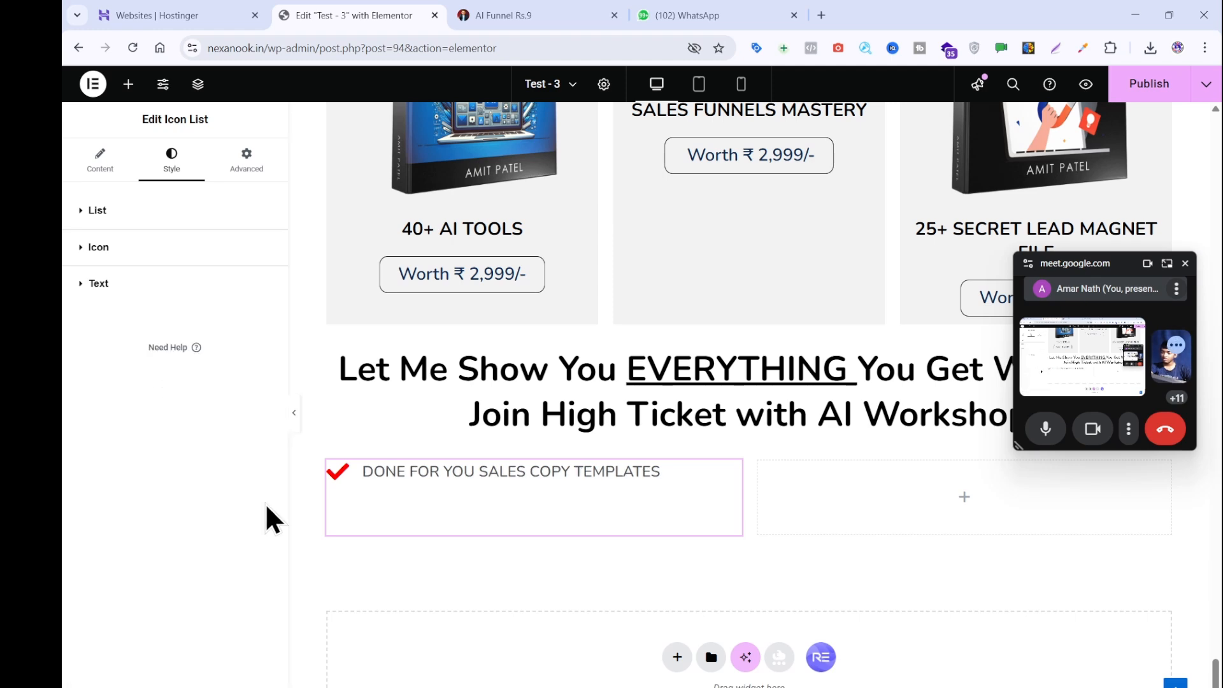
- Set the icon list's text color to black (#000000)
left_click(206, 278)
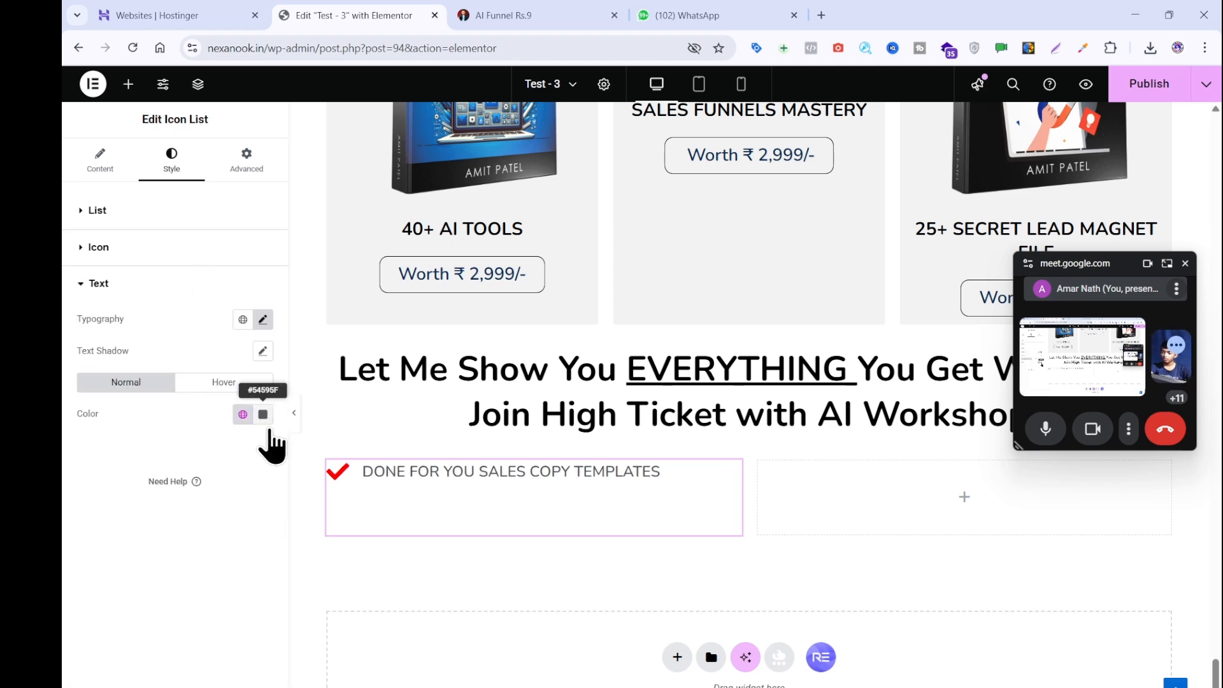
left_click(263, 414)
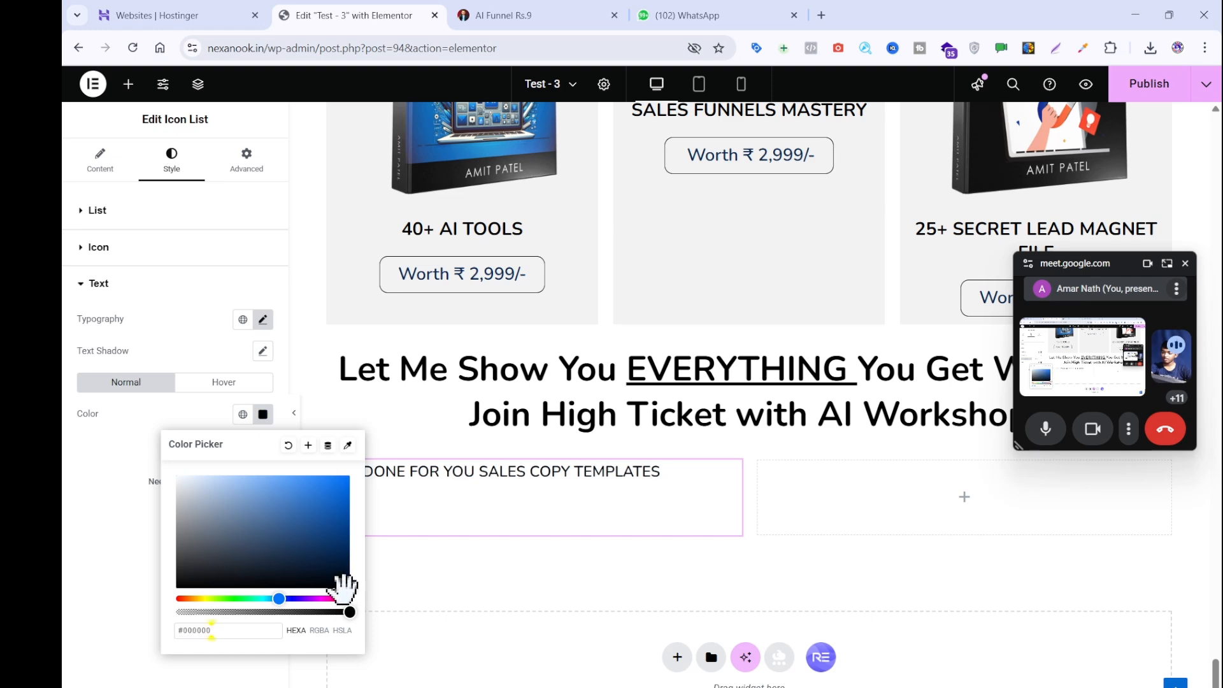
left_click(272, 291)
- Switch to the AI Funnel reference page to examine the value text beside the bonus list, and return to the Elementor editor
left_click(495, 14)
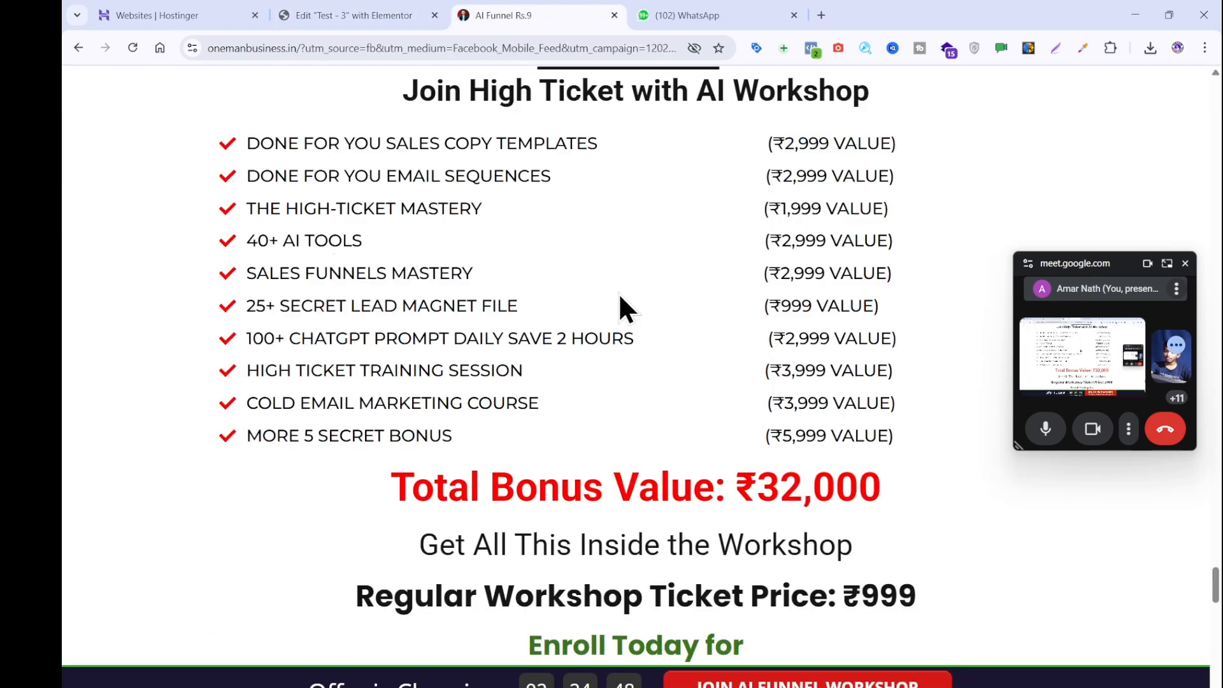
left_click_drag(760, 144, 775, 167)
left_click(774, 167)
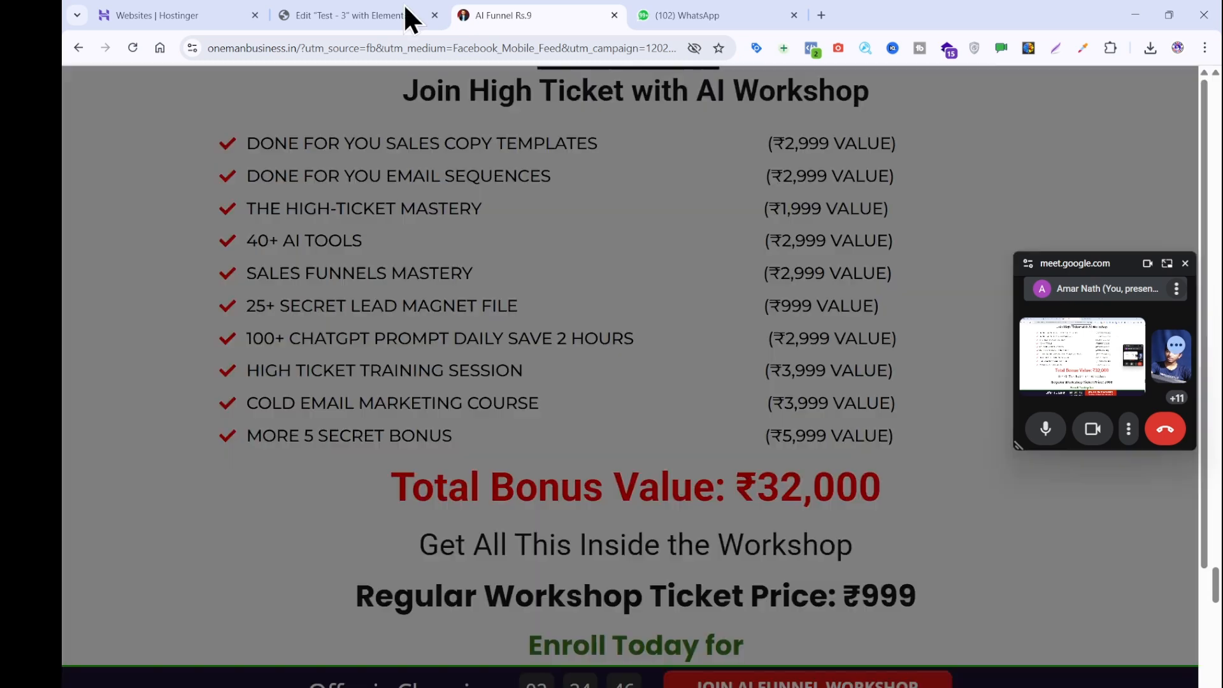
left_click(255, 151)
left_click(394, 14)
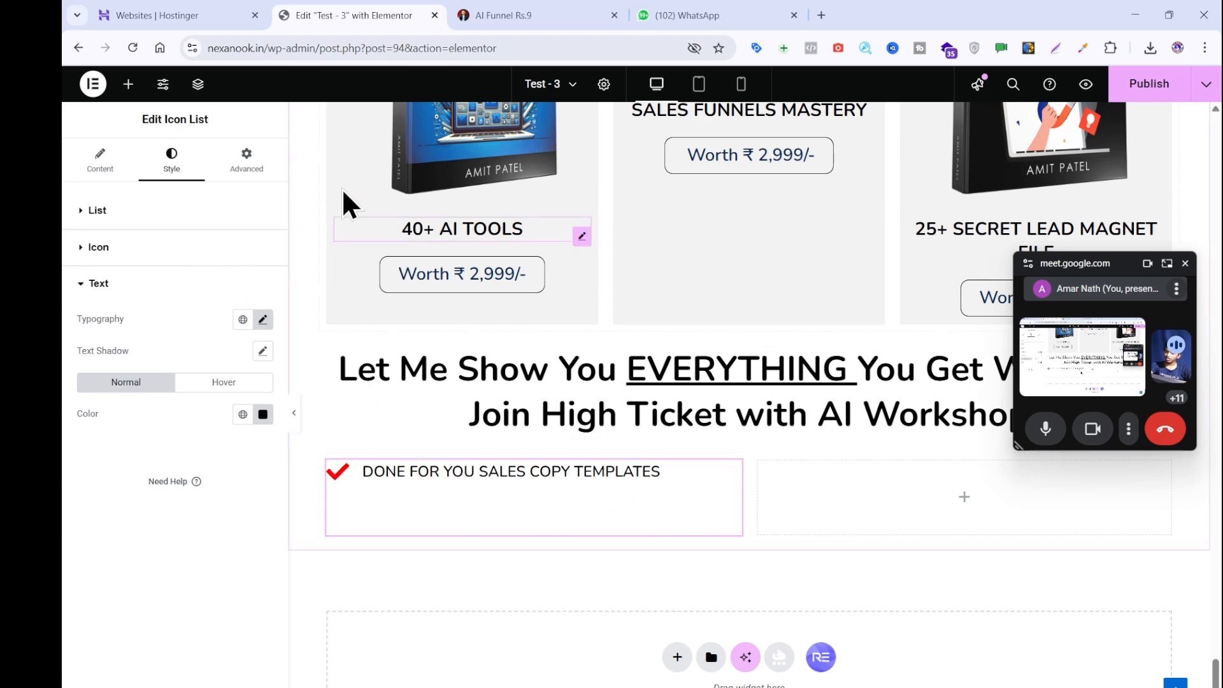
- Add a Heading widget to the empty column beside the "DONE FOR YOU SALES COPY TEMPLATES" list item
left_click(126, 87)
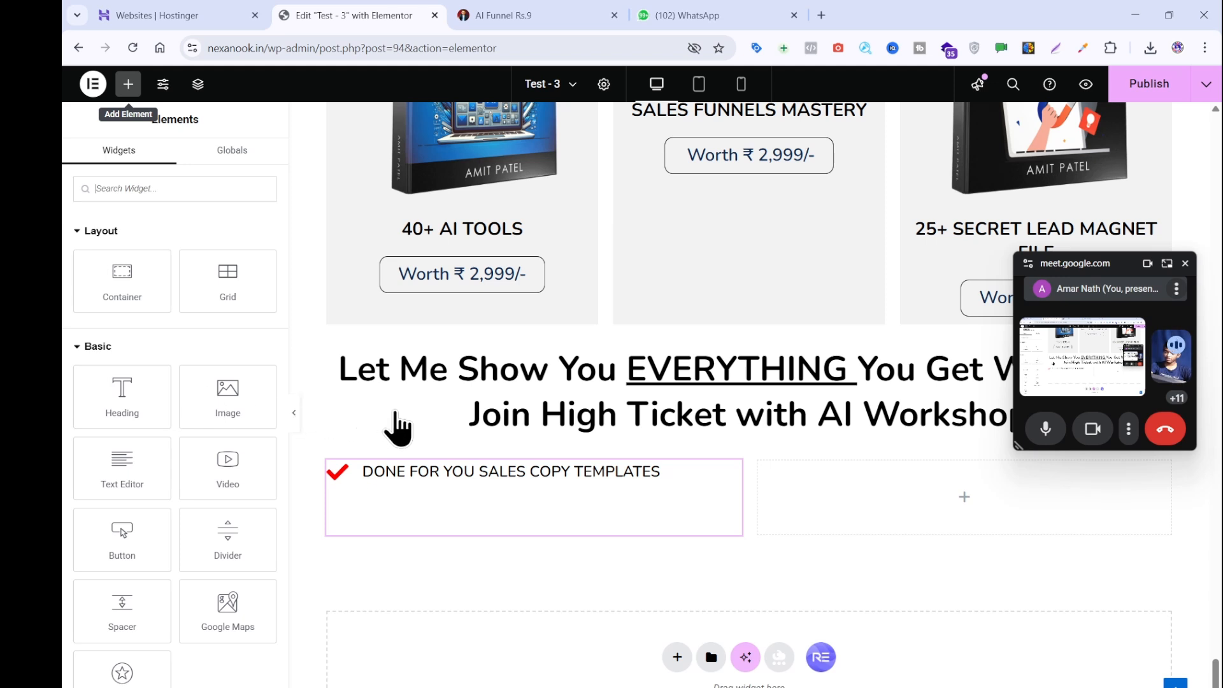
left_click_drag(128, 391, 895, 492)
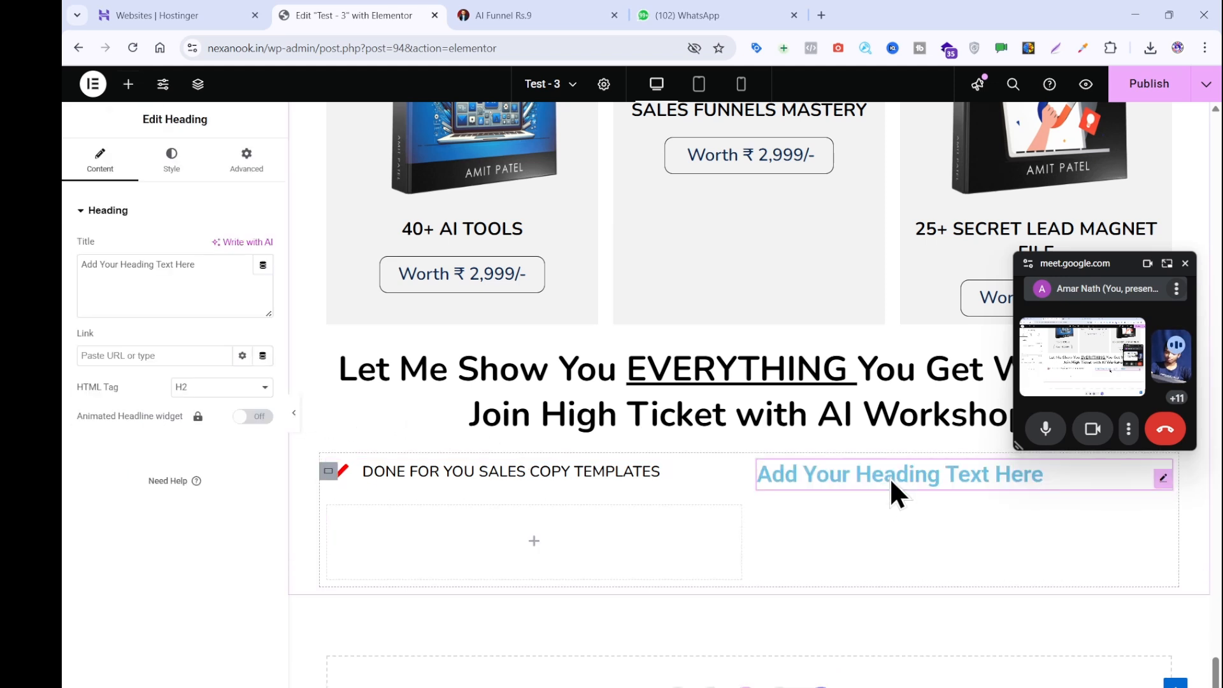
- Copy "(₹2,999 VALUE)" from the first bonus row of the AI Funnel page and pass it through Notepad as plain text
left_click(483, 15)
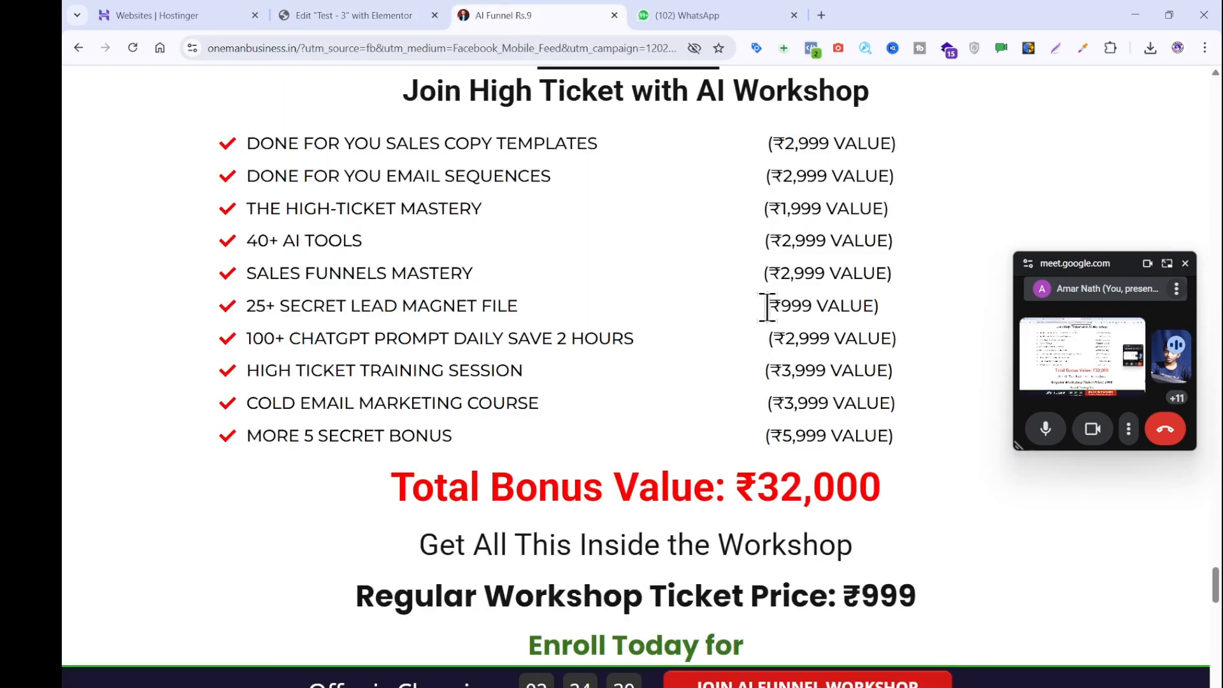
left_click_drag(955, 153, 737, 142)
key("ctrl+c")
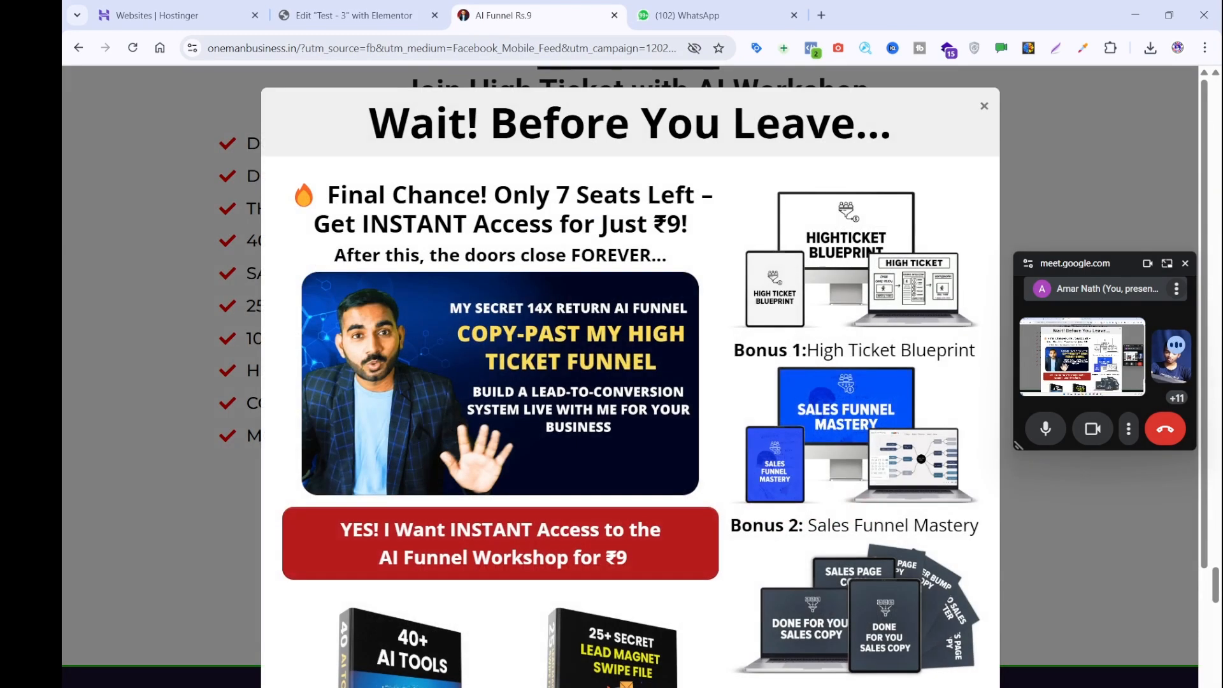
left_click(822, 687)
key("ctrl+v")
key("ctrl+a")
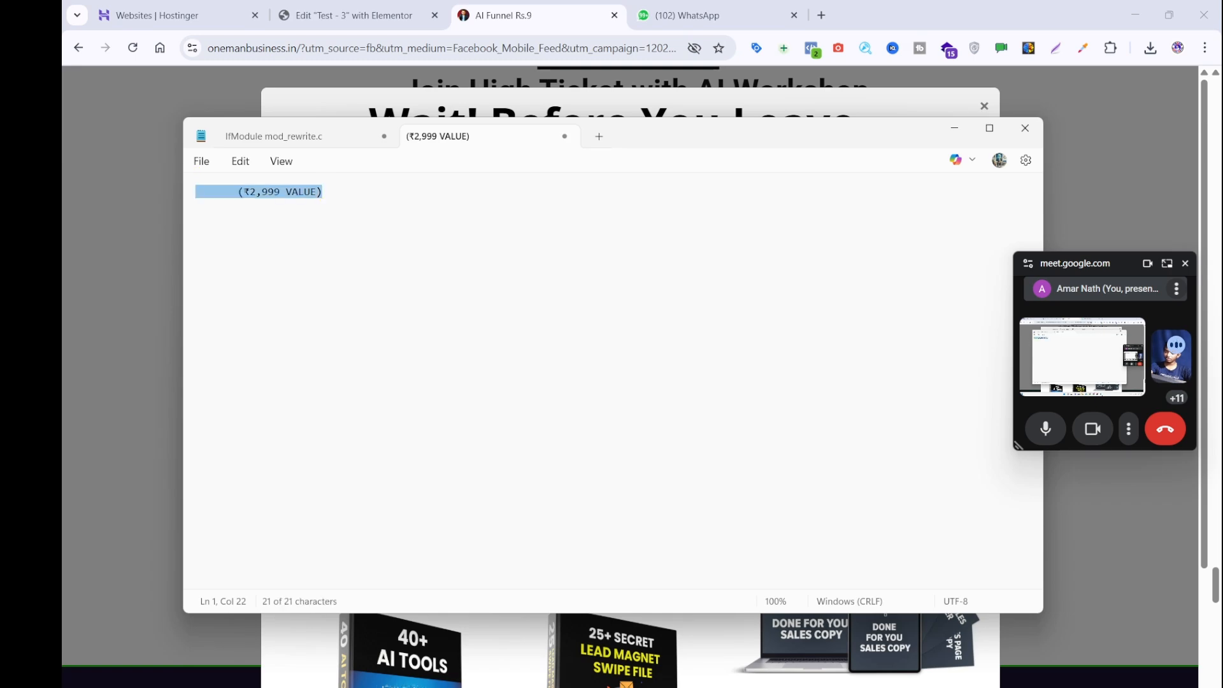
key("ctrl+x")
- Return to the Elementor editor and replace the new heading's title with "(₹2,999 VALUE)", trimming the leading spaces
left_click(369, 9)
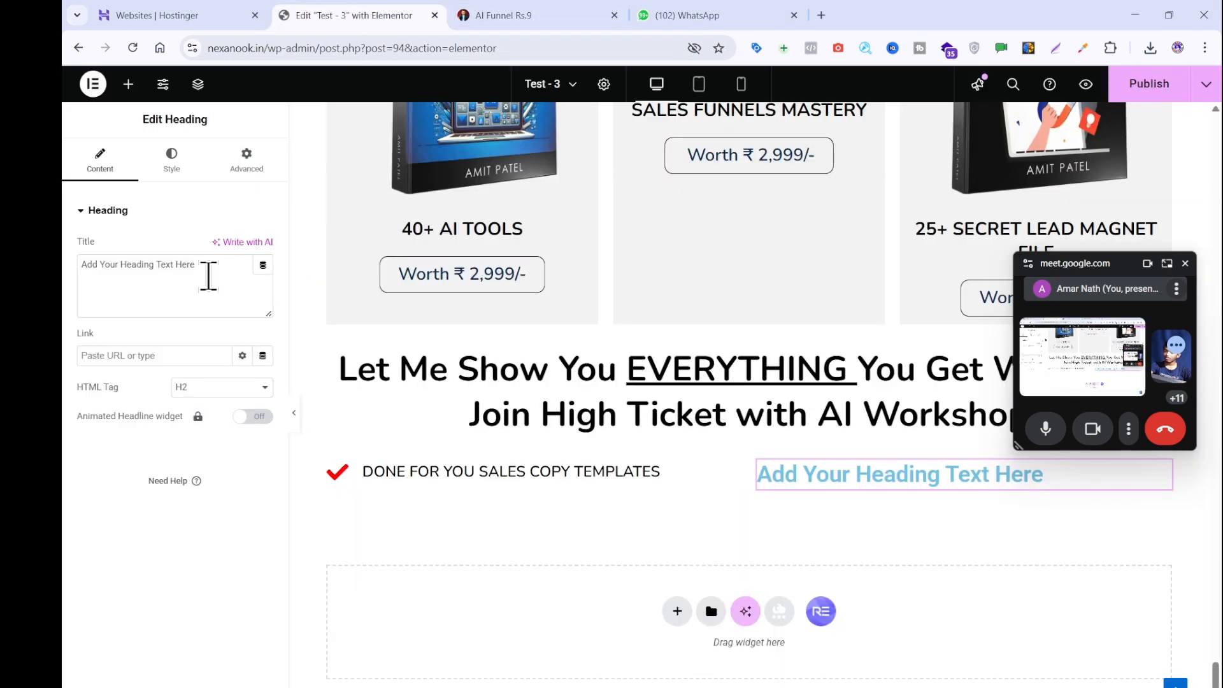
left_click(177, 265)
key("ctrl+a")
key("ctrl+v")
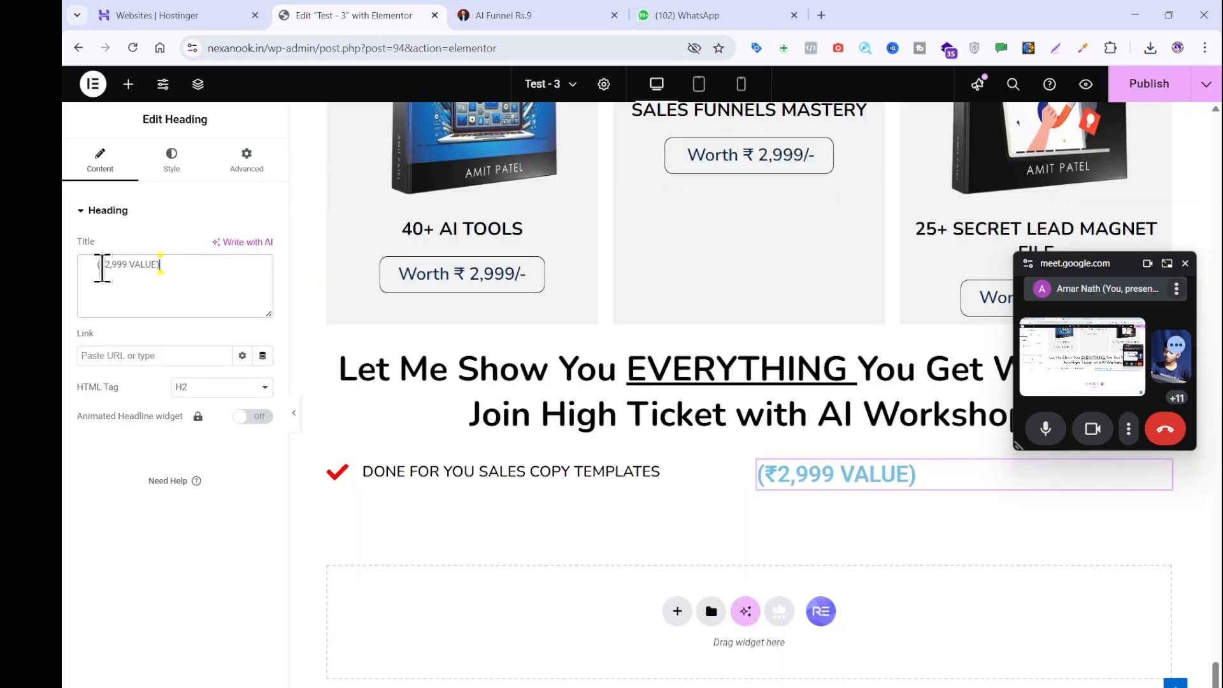
left_click(95, 265)
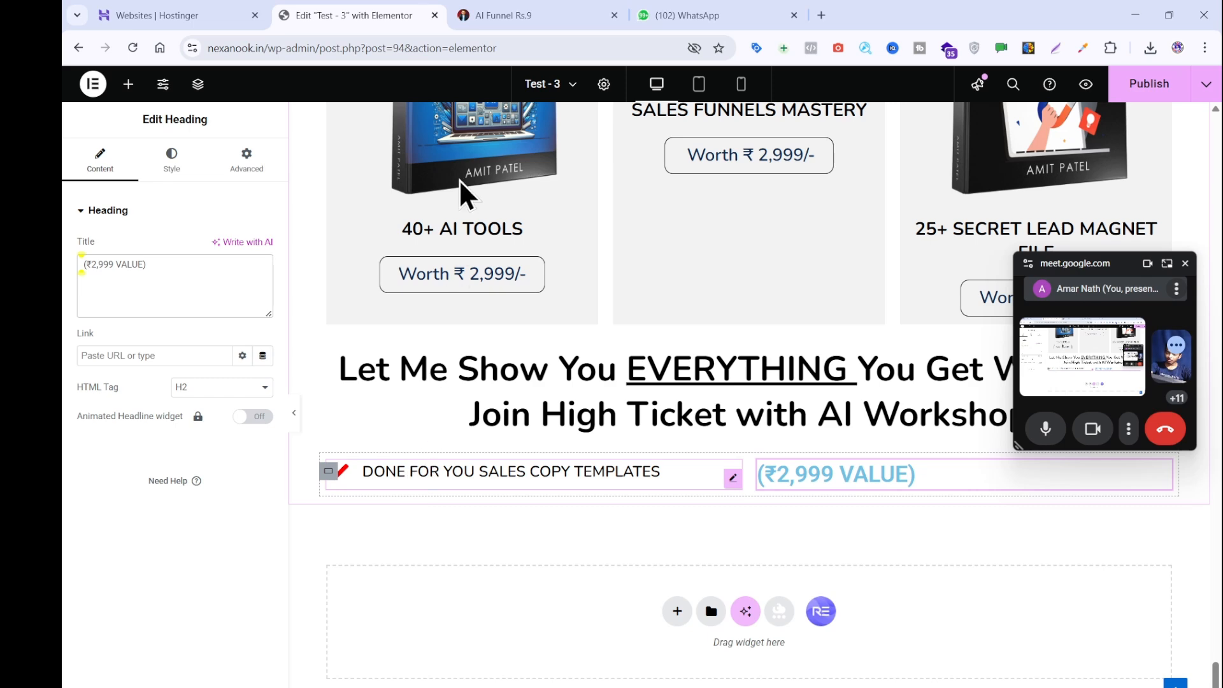
- Compare the value column on the AI Funnel page and center-align the "(₹2,999 VALUE)" heading
left_click(540, 16)
left_click(234, 344)
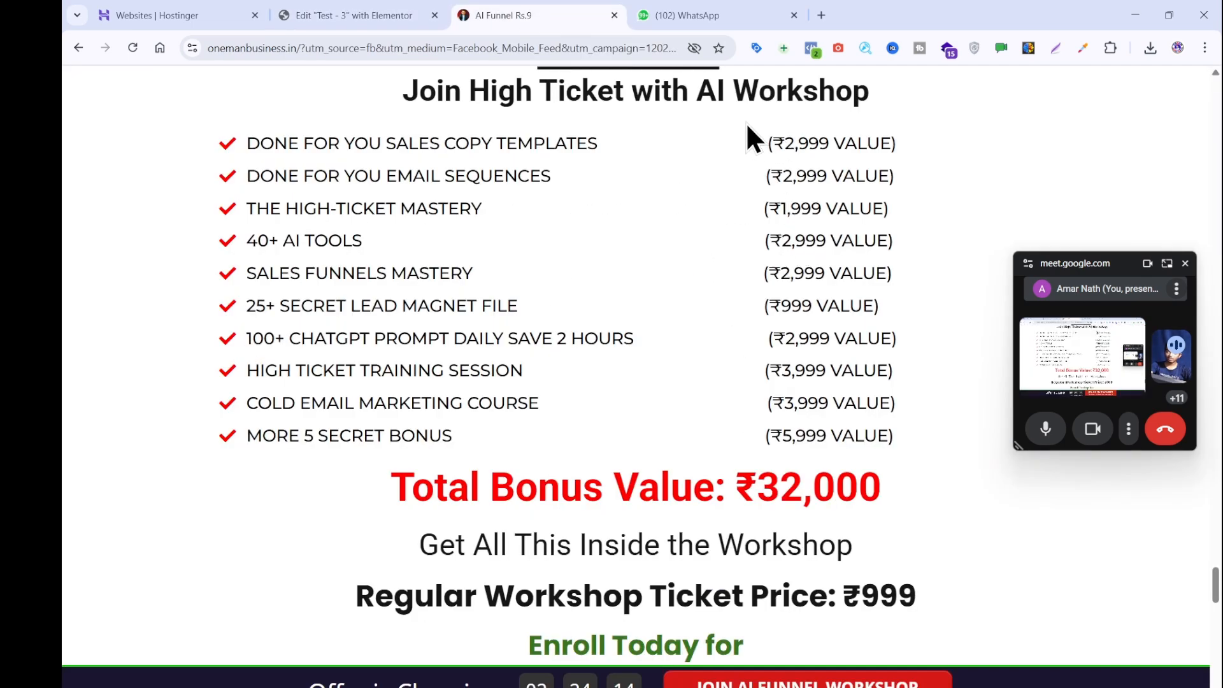
left_click(309, 15)
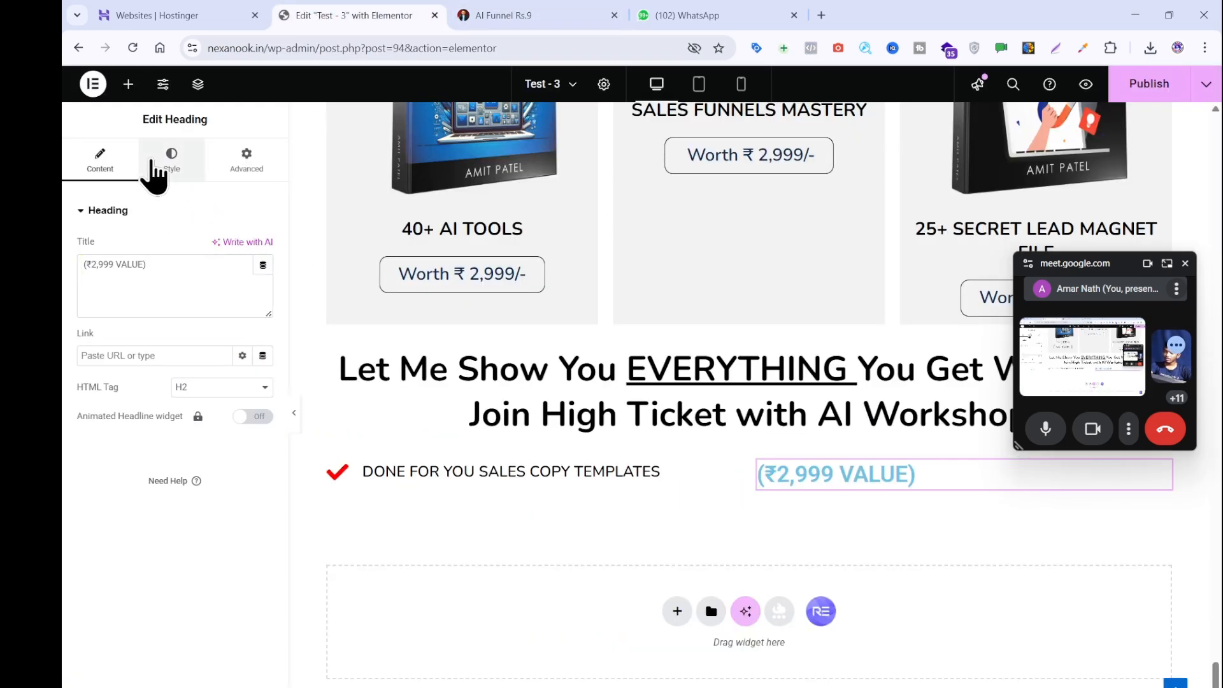
left_click(153, 171)
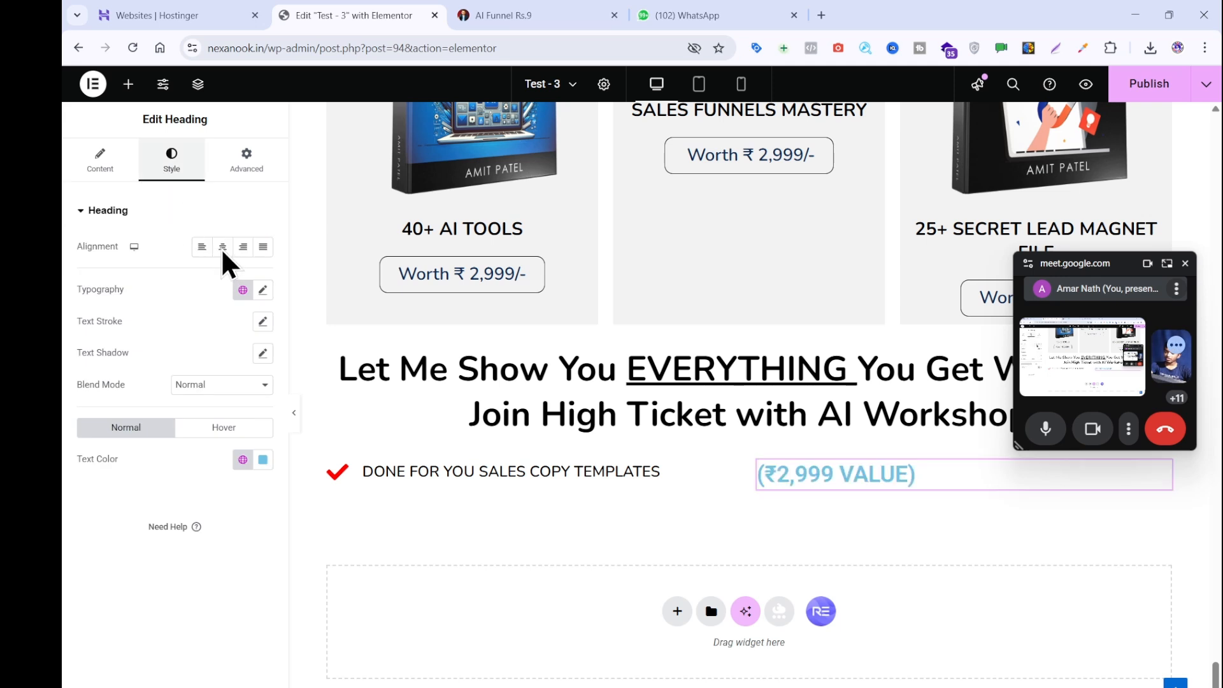
left_click(222, 249)
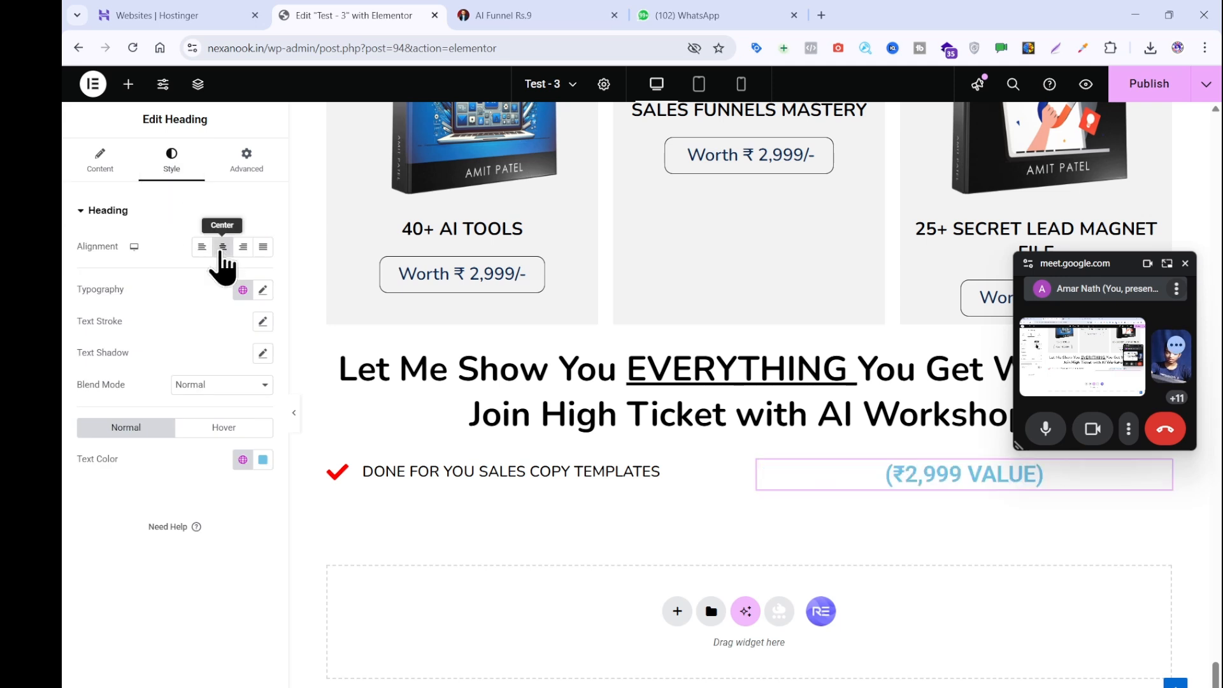
- Set the value heading's font to Nunito with a size of 20 px
left_click(262, 290)
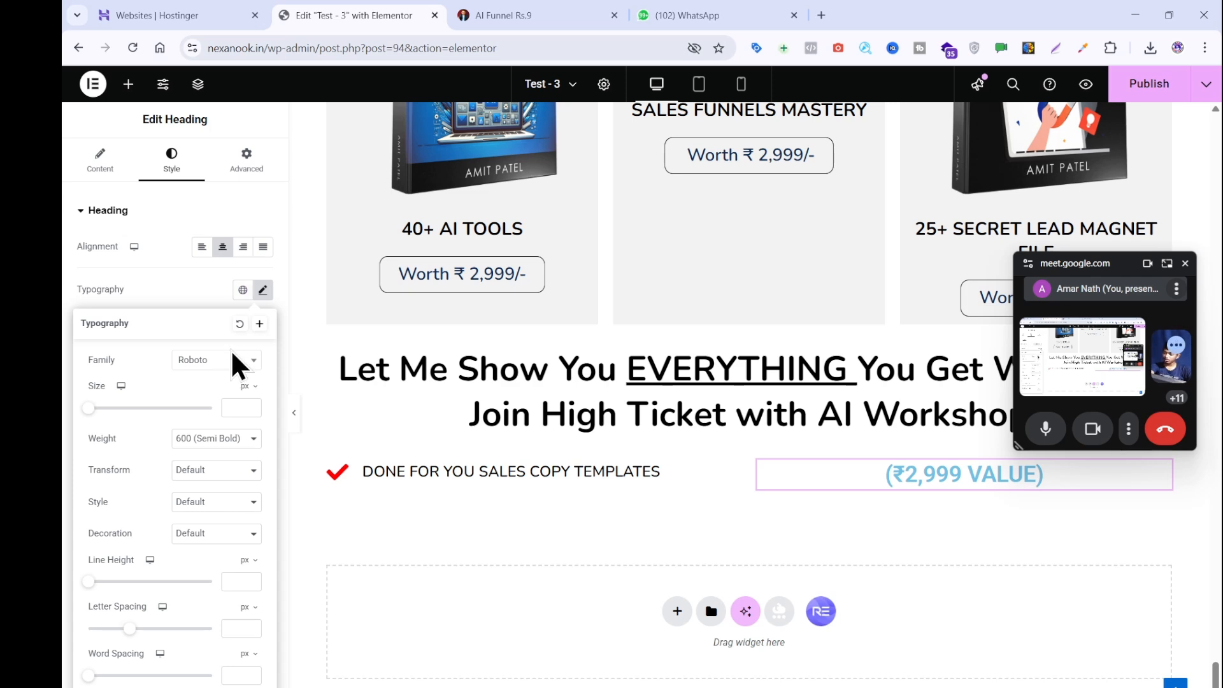
left_click(230, 362)
type("nunito")
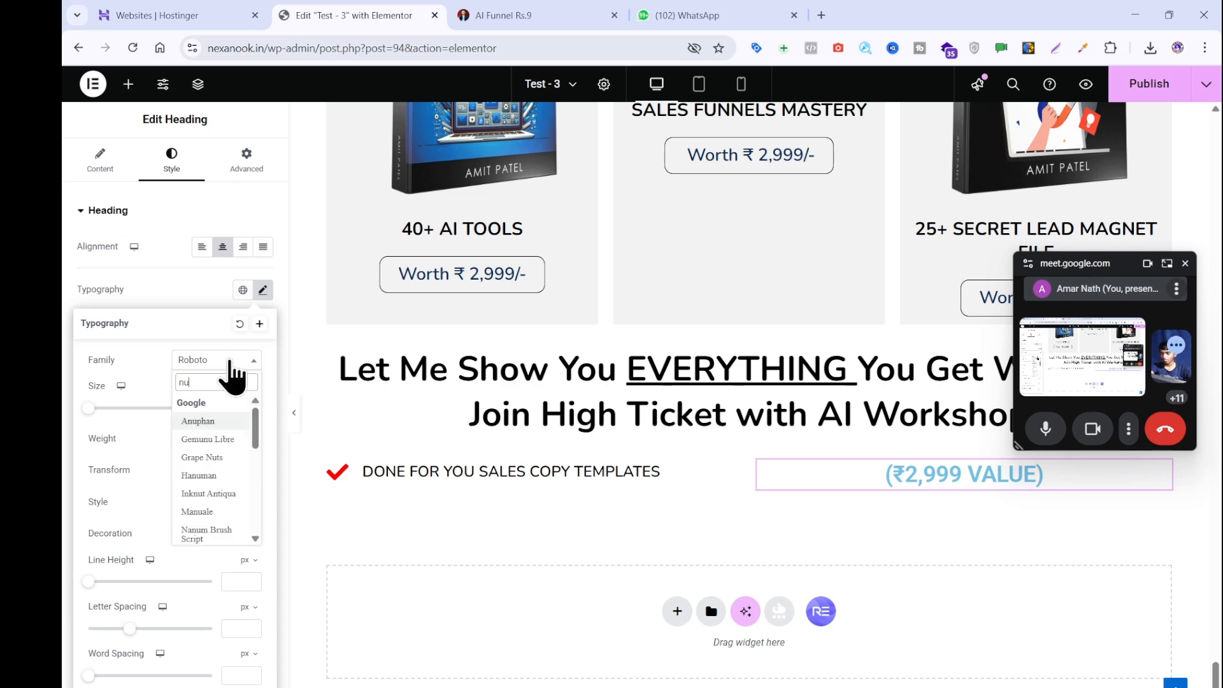
left_click(219, 463)
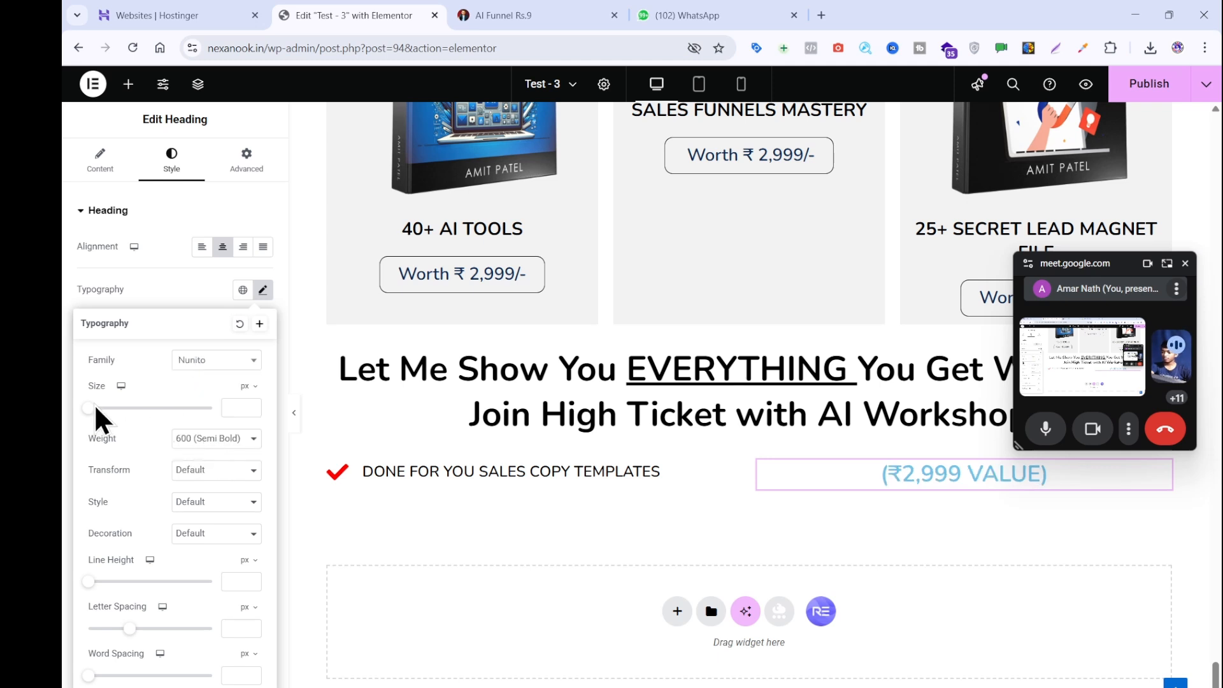
left_click_drag(89, 408, 101, 411)
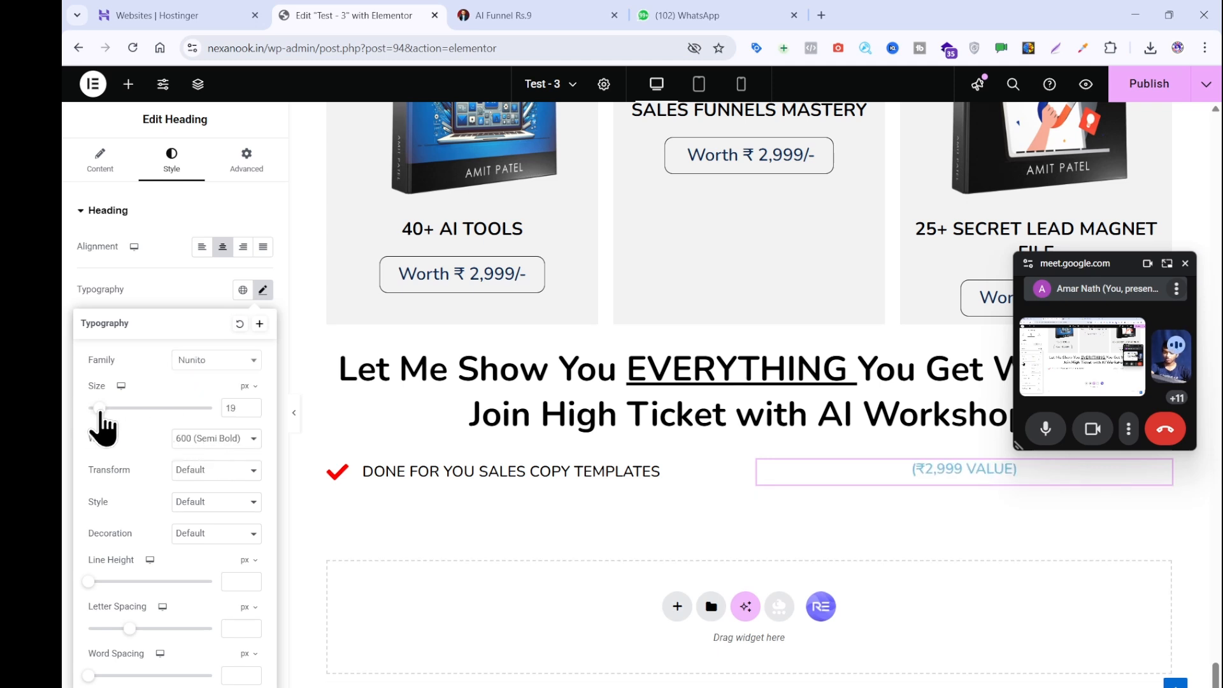
left_click(251, 405)
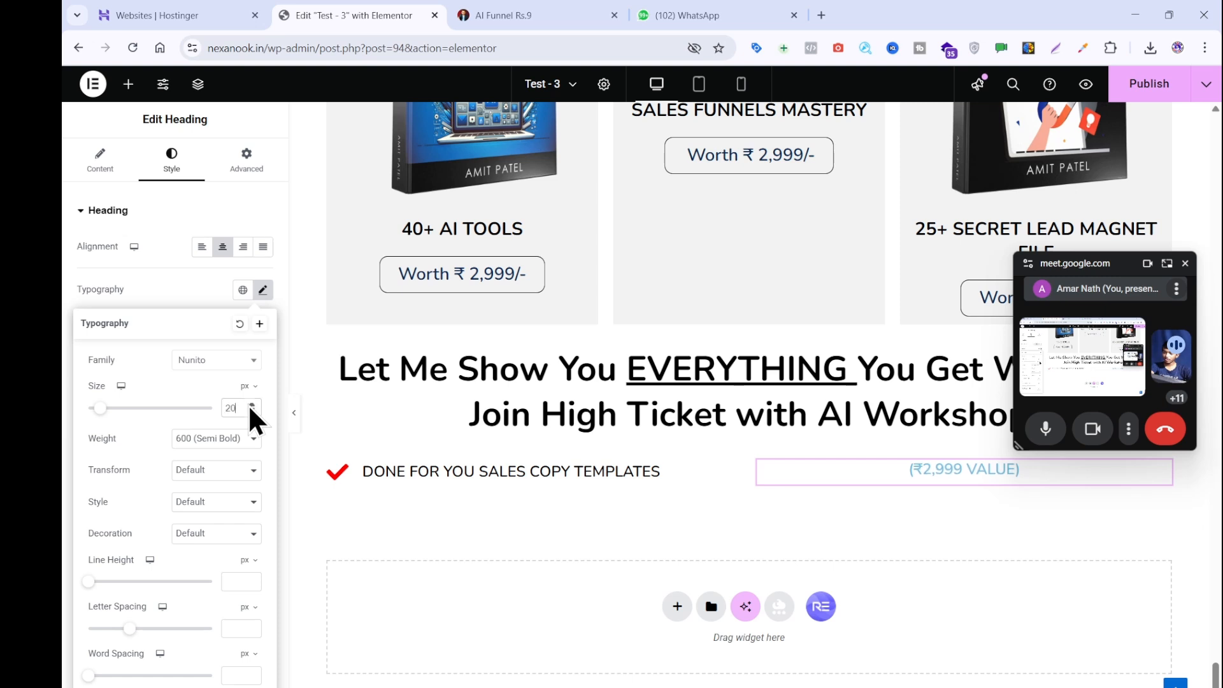
left_click(190, 294)
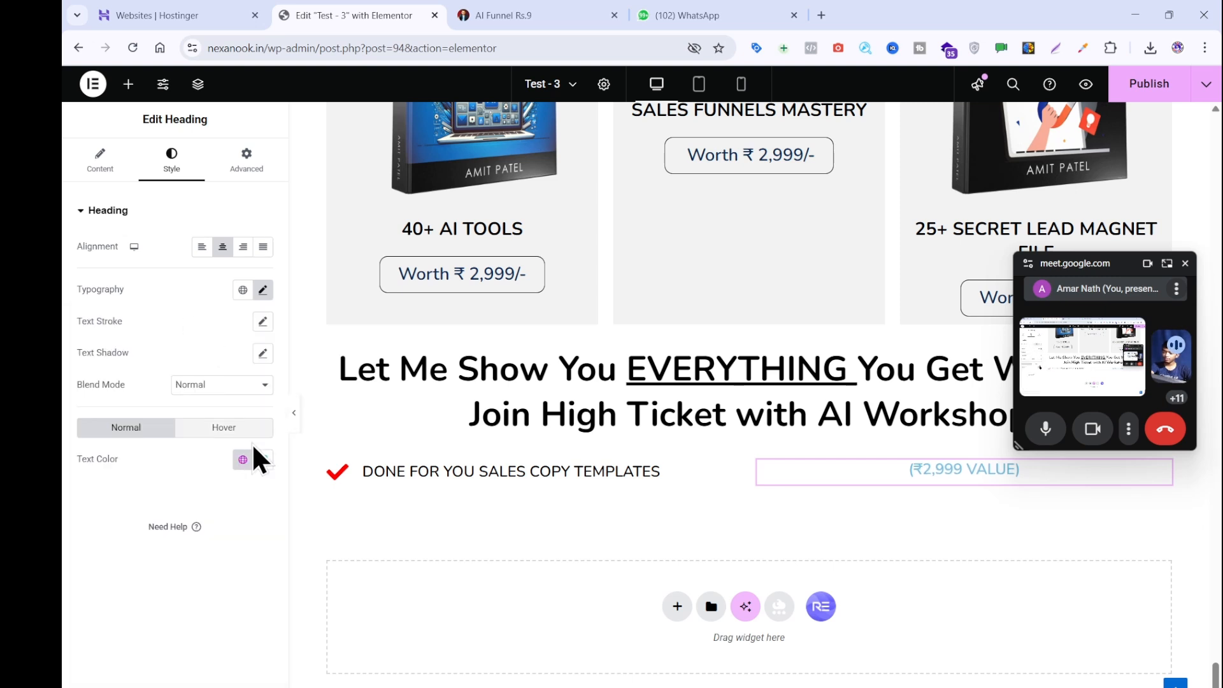
- Set the "(₹2,999 VALUE)" heading's text color to black (#000000)
left_click(262, 458)
left_click(324, 631)
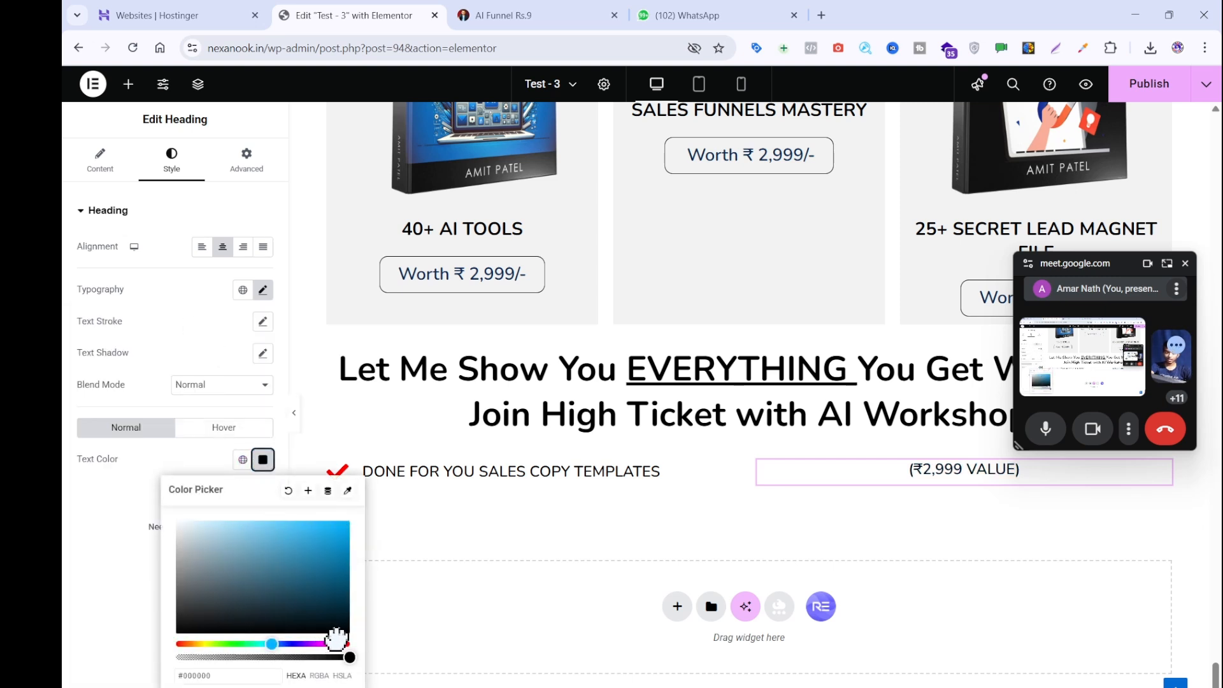
left_click(129, 564)
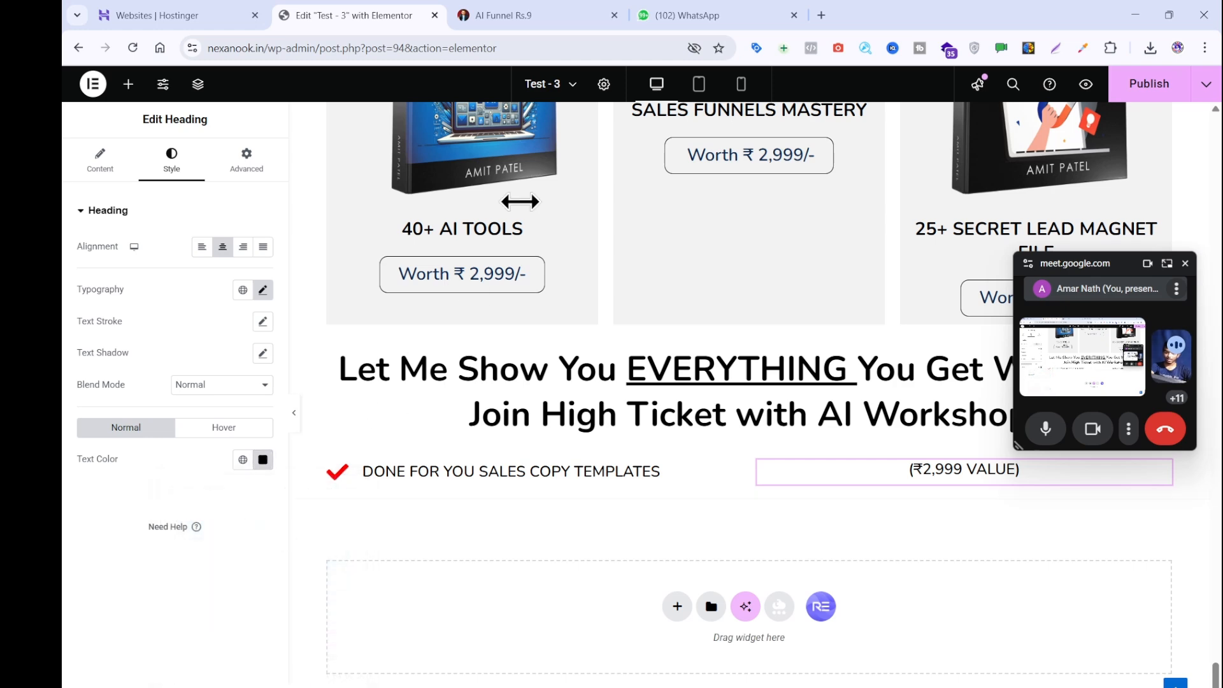
- Compare the finished first row with the bonus list on the AI Funnel page and return to the Elementor editor
left_click(609, 7)
left_click(251, 217)
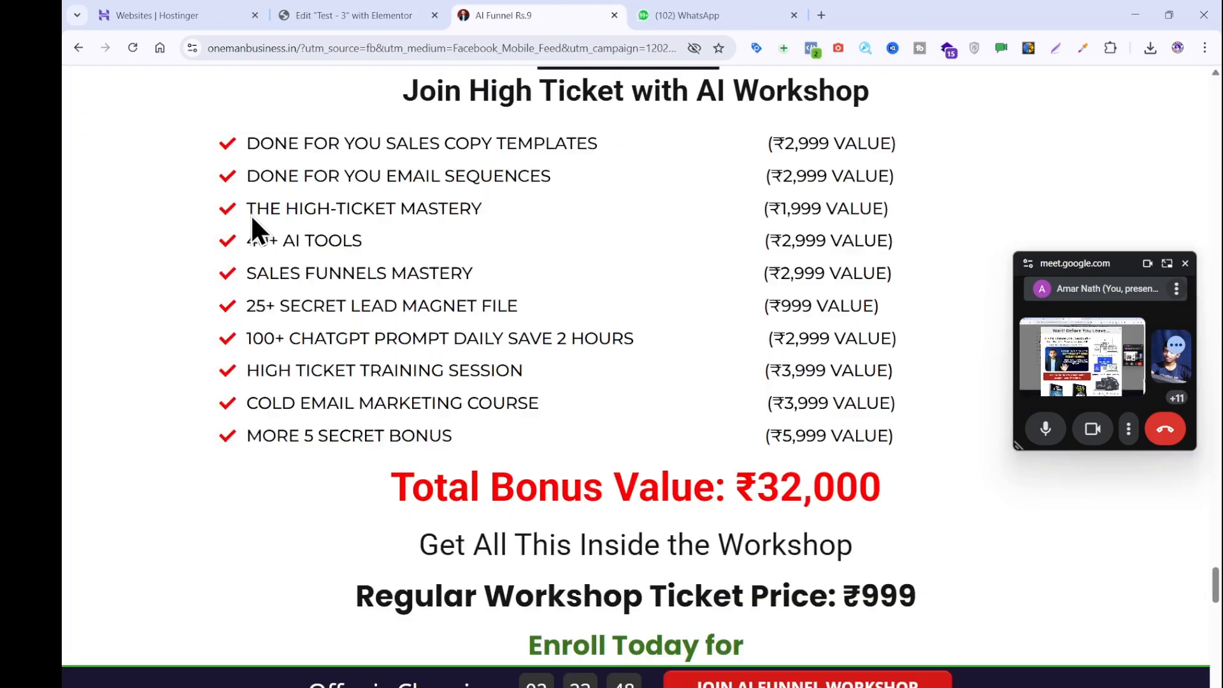
left_click(337, 16)
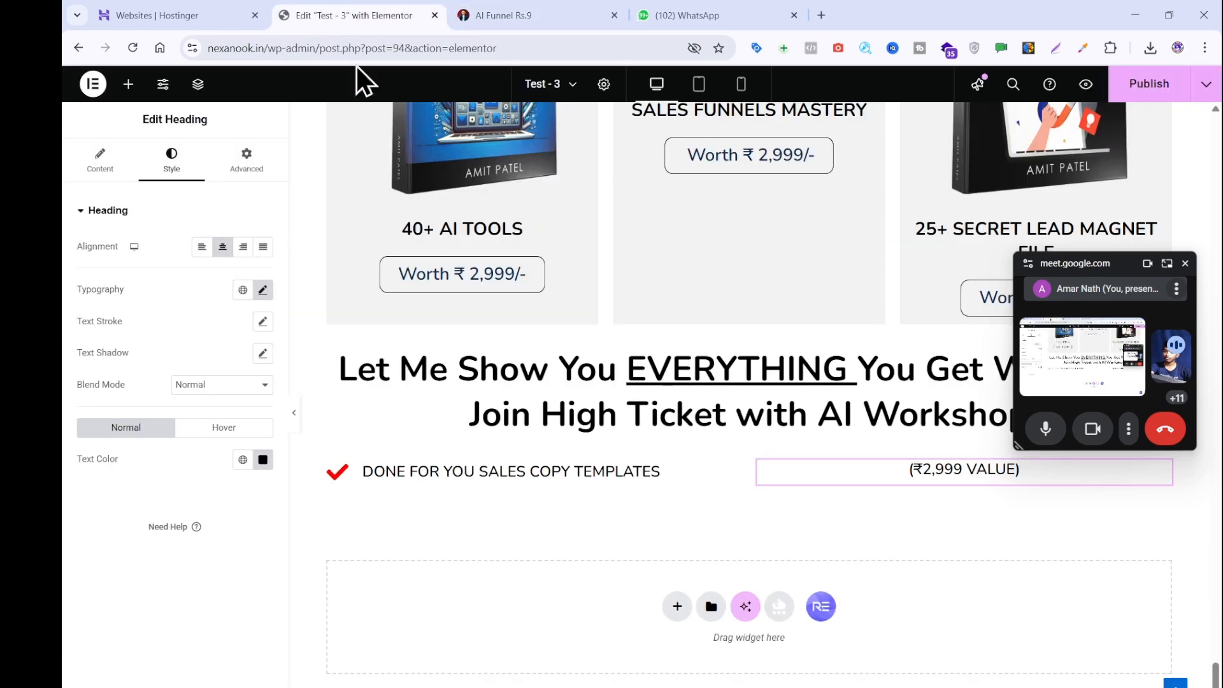
- Duplicate the grid row holding the "DONE FOR YOU SALES COPY TEMPLATES" bonus and its value
right_click(327, 472)
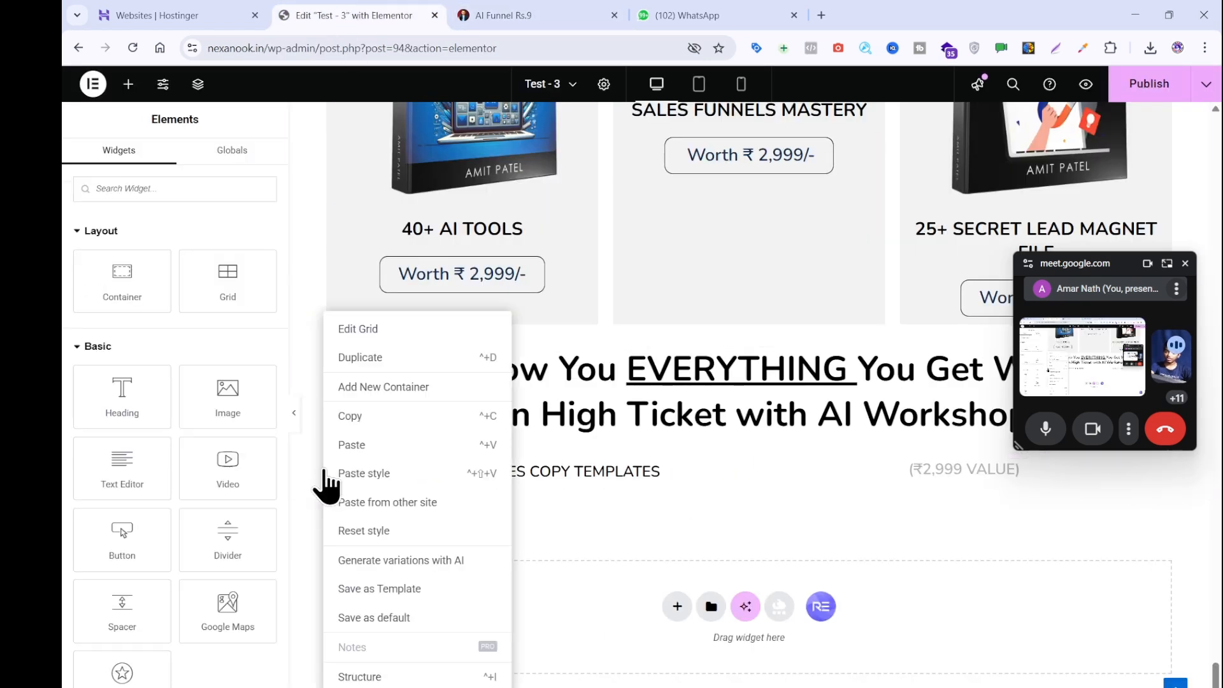
left_click(362, 360)
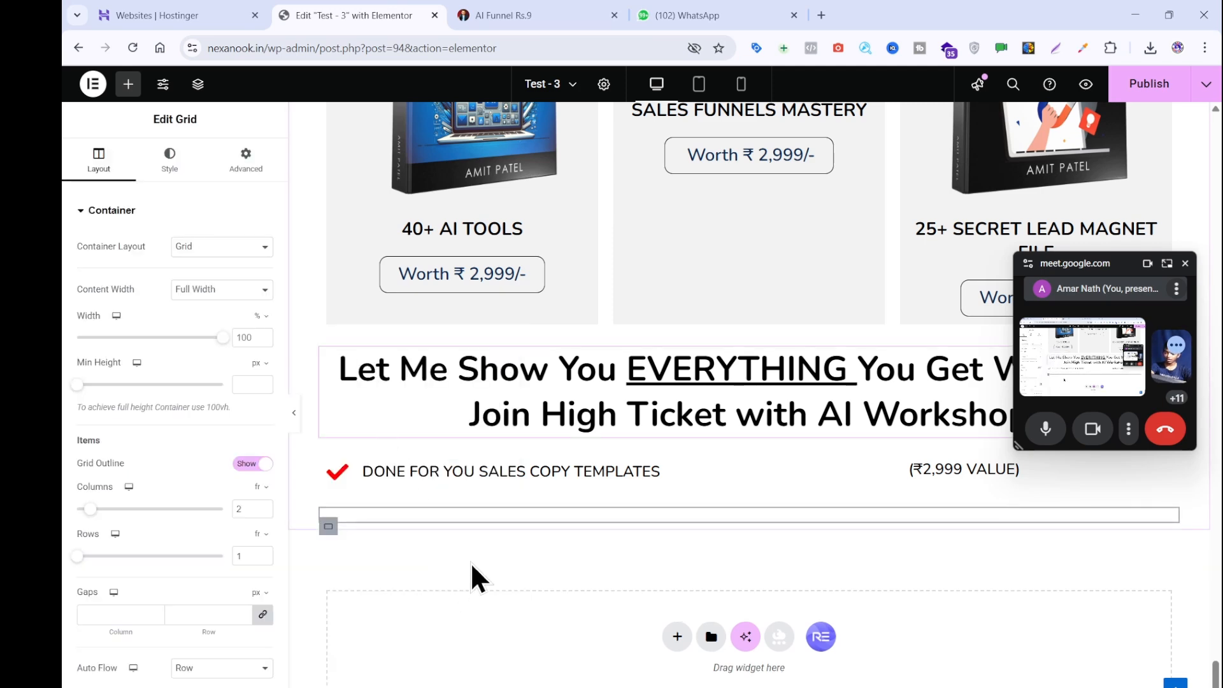
scroll(470, 563, "down", 3)
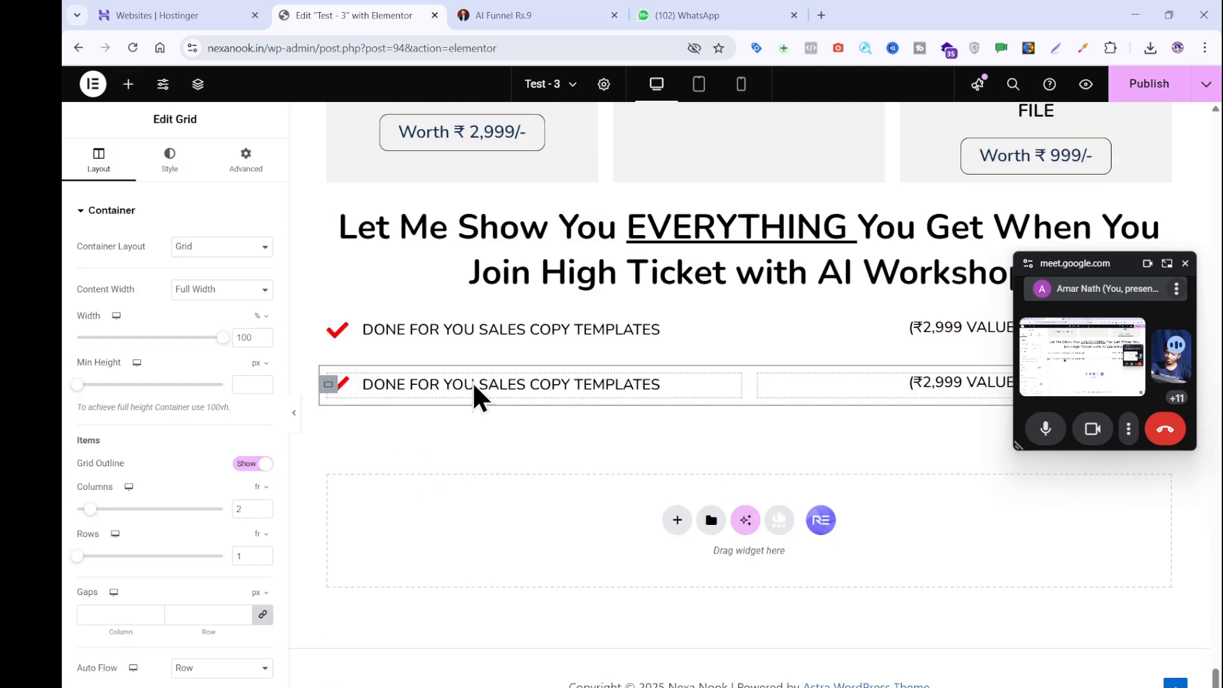
- Copy "DONE FOR YOU EMAIL SEQUENCES" from the AI Funnel page and cut it as plain text from Notepad
left_click(542, 14)
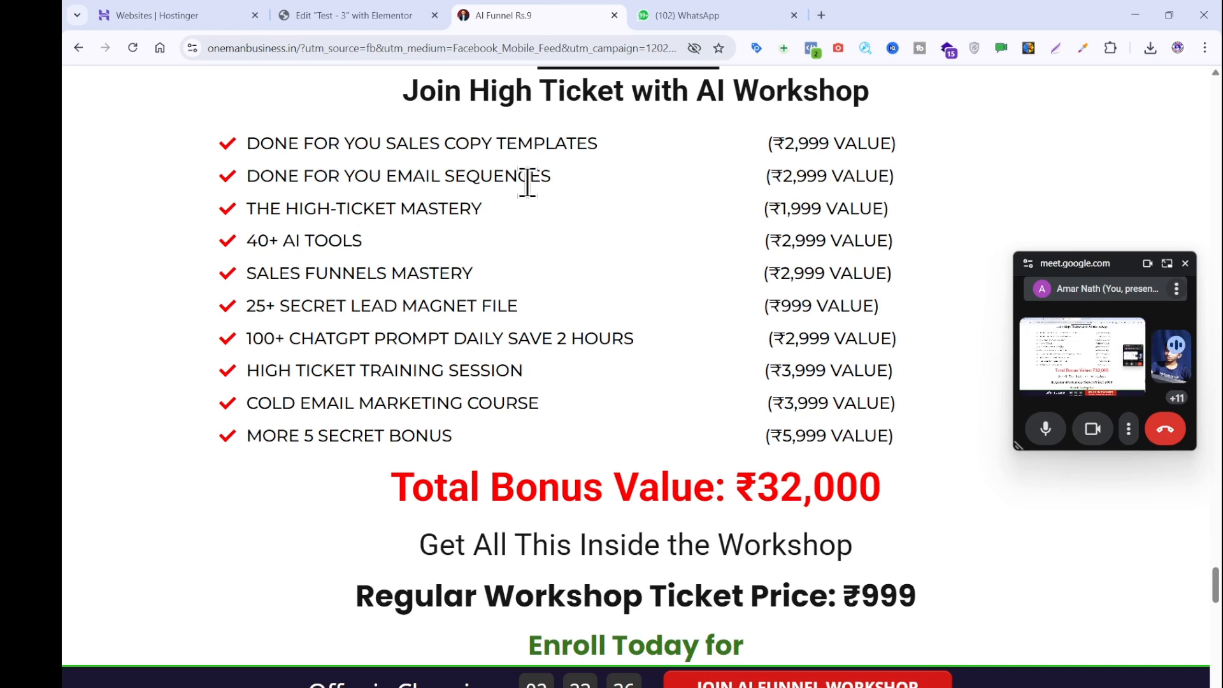
left_click_drag(573, 176, 236, 191)
key("ctrl+c")
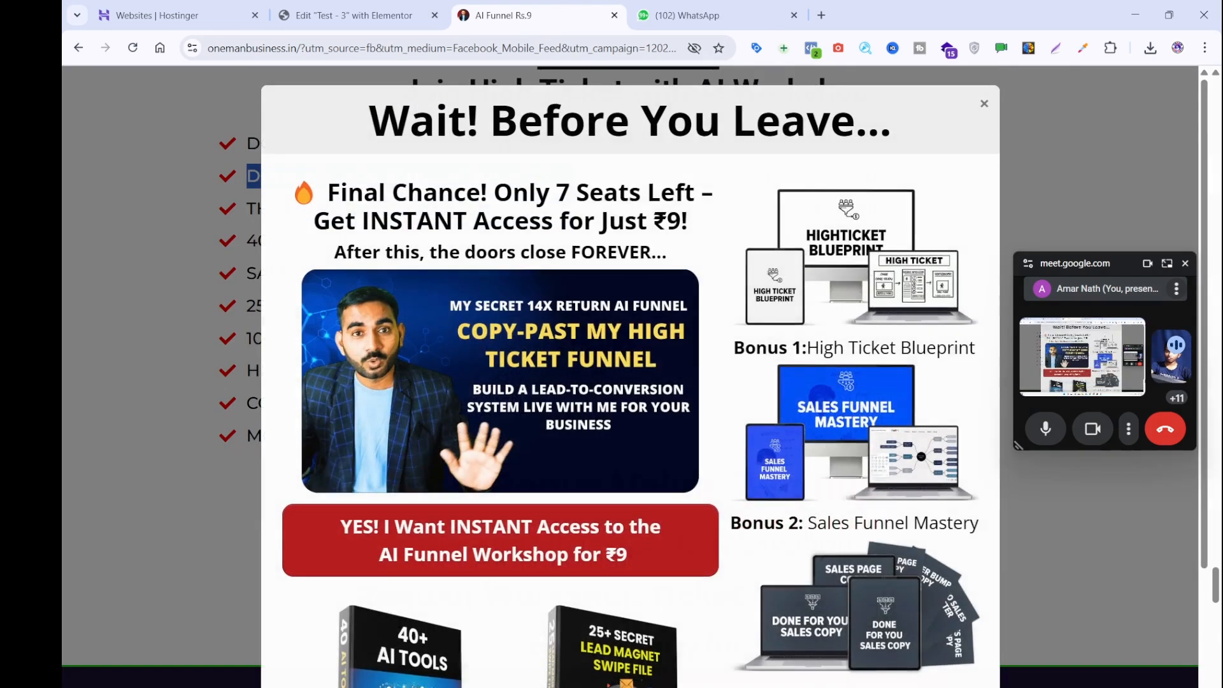
left_click(803, 687)
key("ctrl+v")
key("ctrl+a")
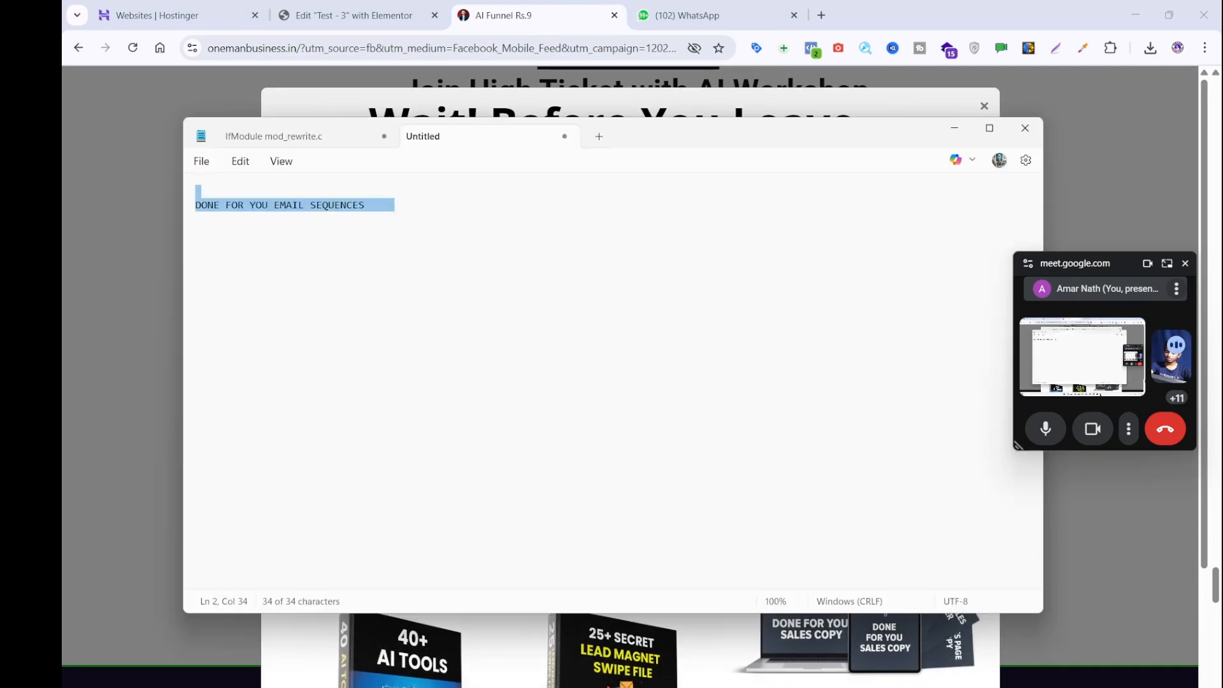
key("ctrl+x")
- Back in the Elementor editor, replace the second row's icon list text with "DONE FOR YOU EMAIL SEQUENCES"
left_click(385, 15)
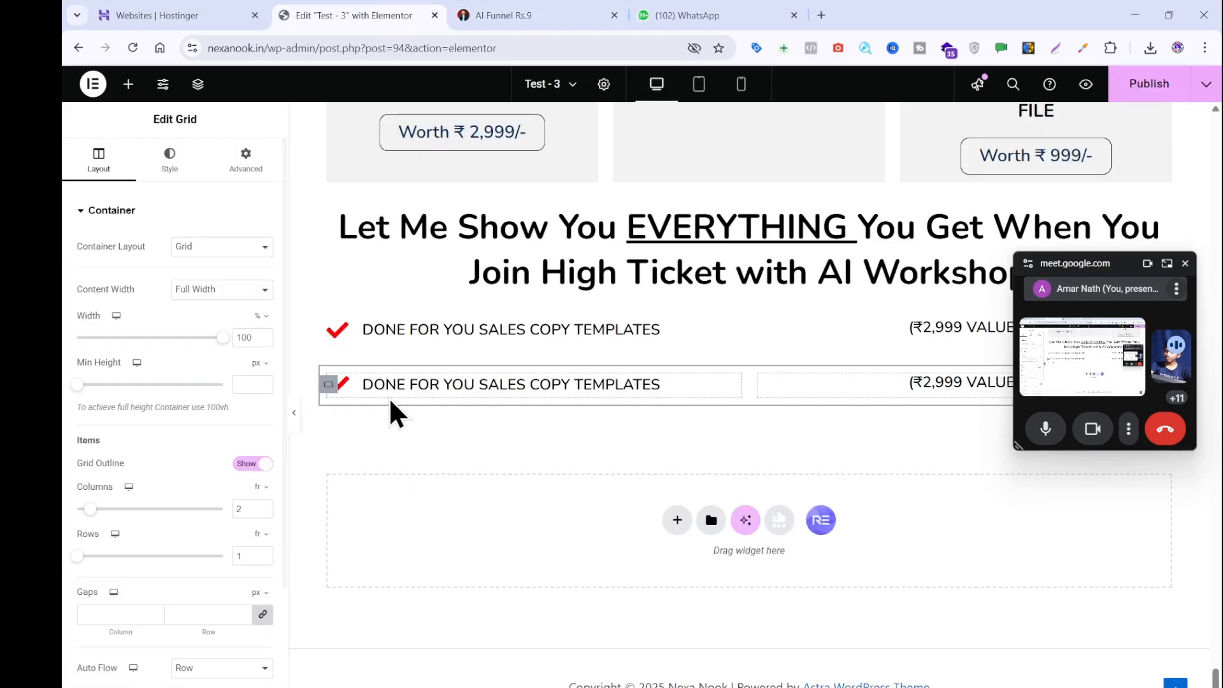
left_click(389, 397)
left_click(181, 293)
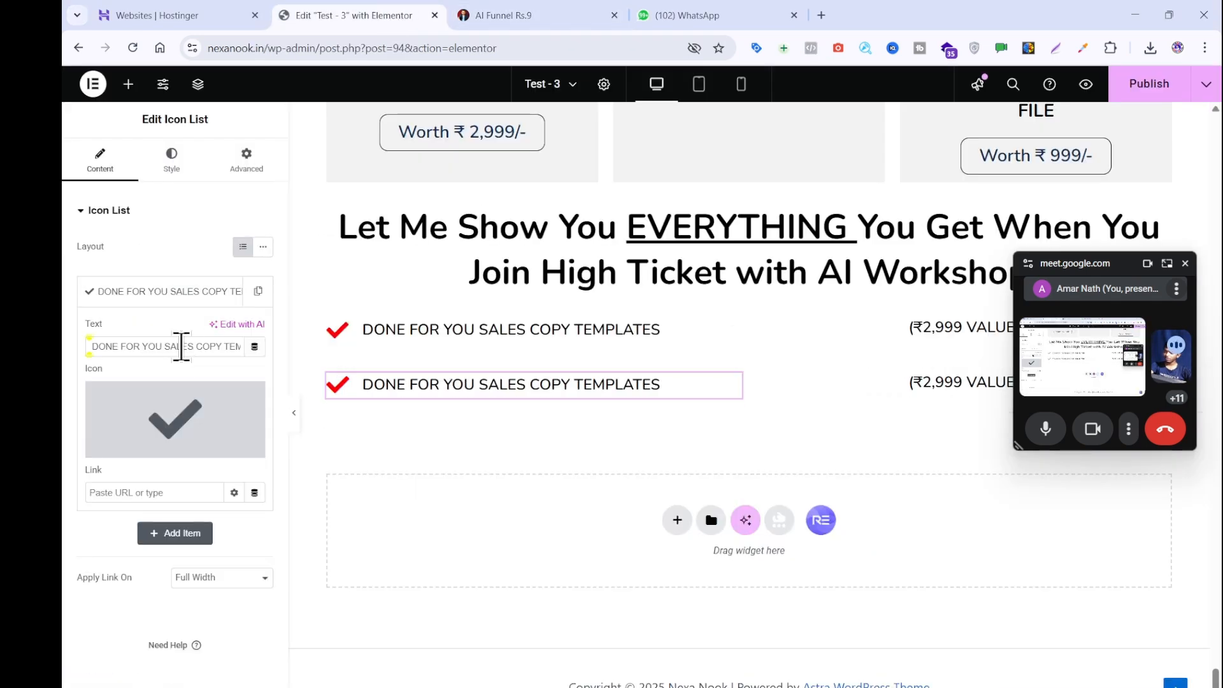
triple_click(181, 350)
key("ctrl+v")
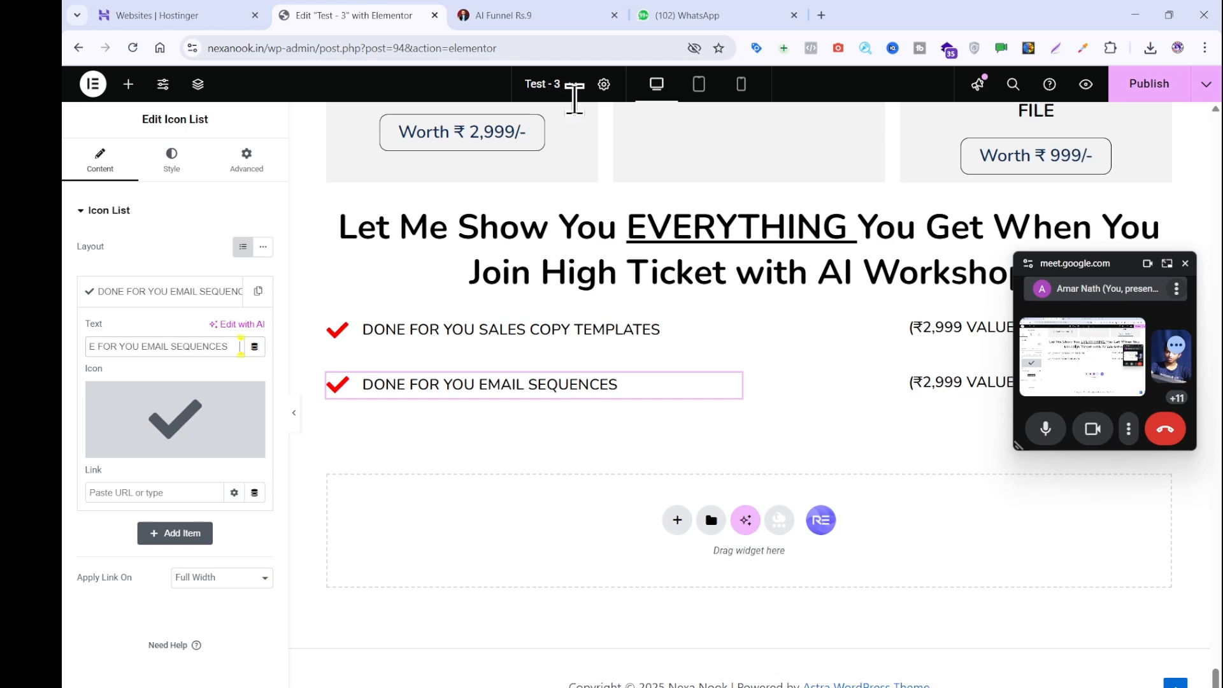
- Copy "THE HIGH-TICKET MASTERY" from the AI Funnel page and cut it as plain text from Notepad
key("ctrl+Tab")
left_click(82, 196)
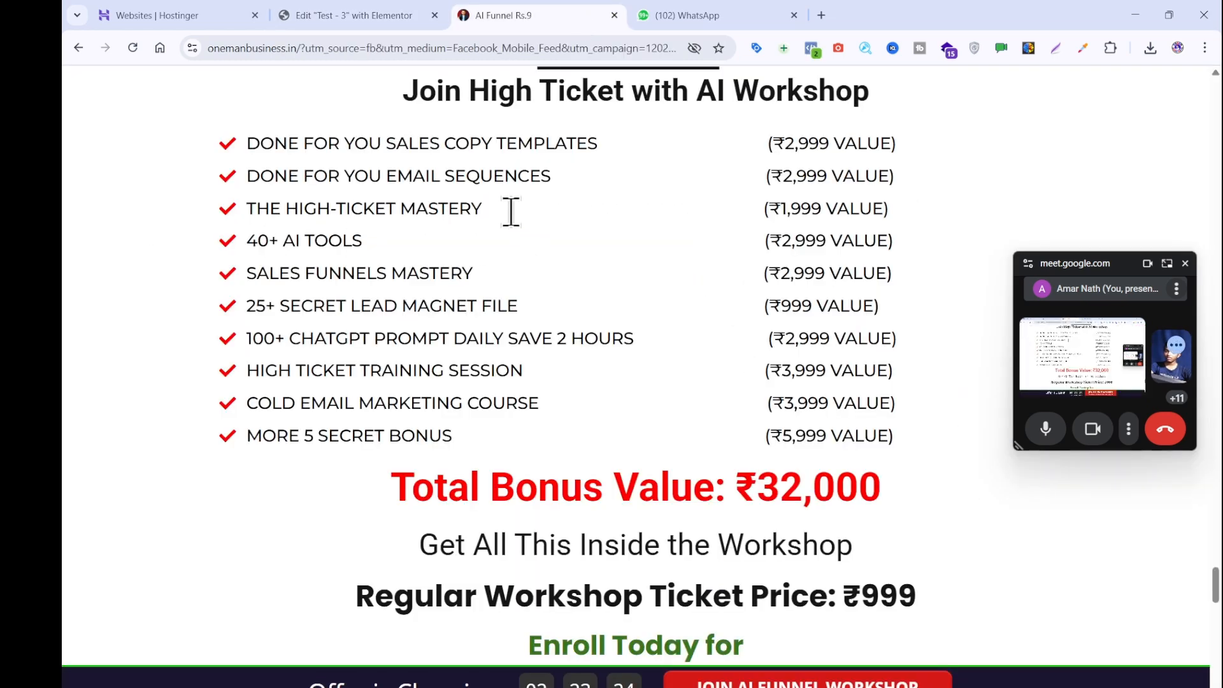
left_click_drag(510, 210, 269, 215)
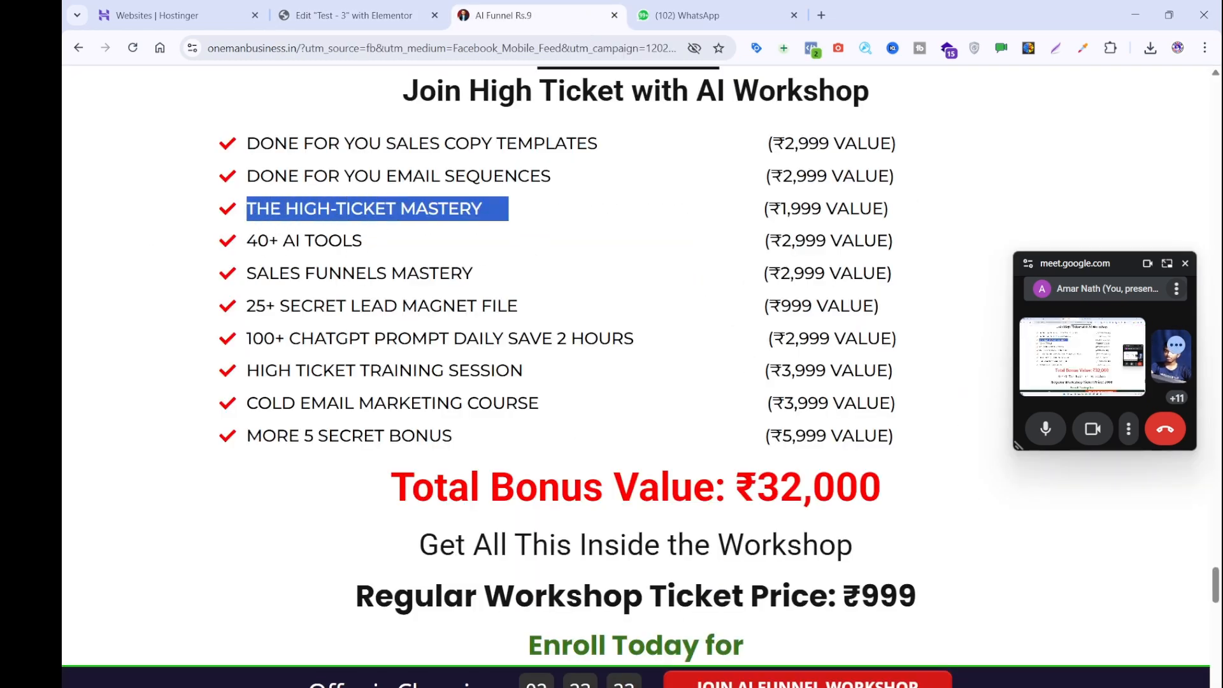
left_click(806, 687)
key("ctrl+v")
key("ctrl+a")
key("ctrl+x")
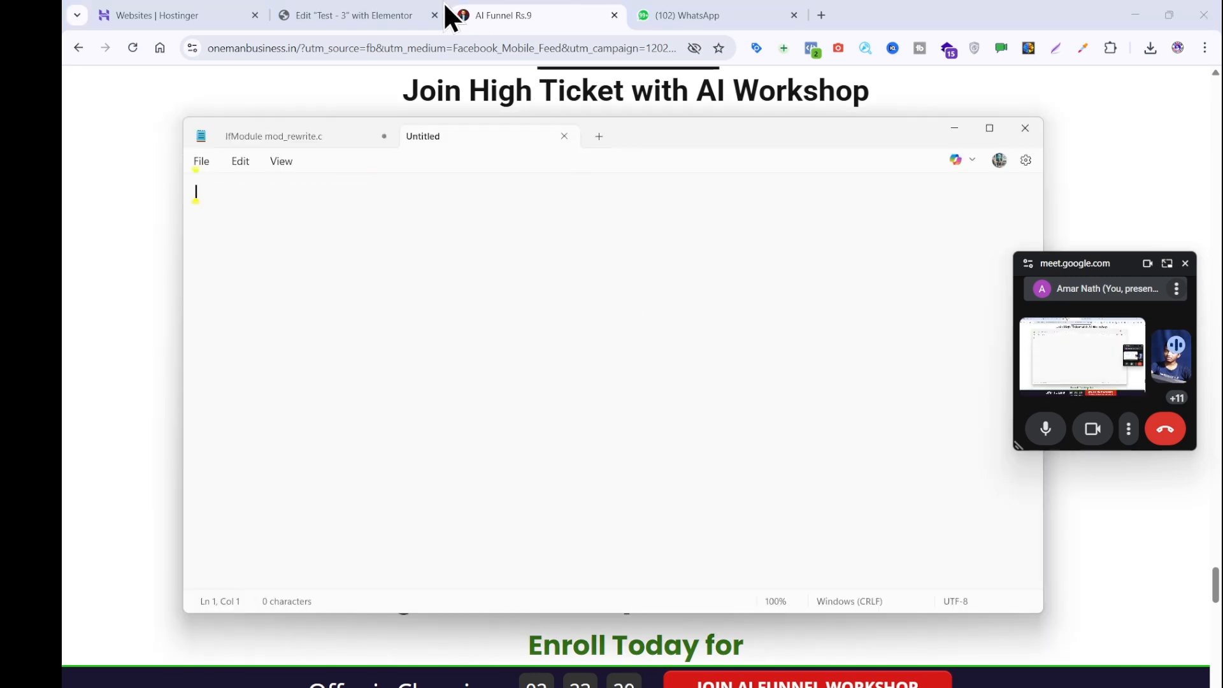
- Duplicate the email sequences row in the Elementor editor and set the copy's icon list text to "THE HIGH-TICKET MASTERY"
left_click(358, 15)
right_click(330, 387)
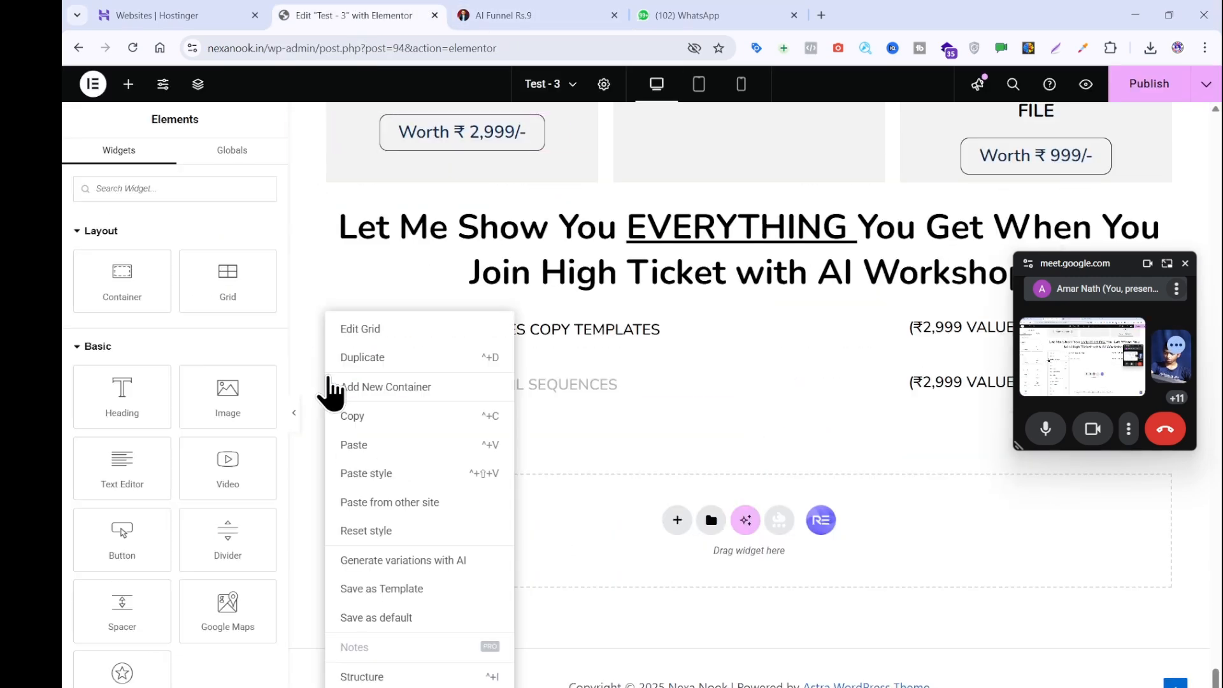
left_click(353, 384)
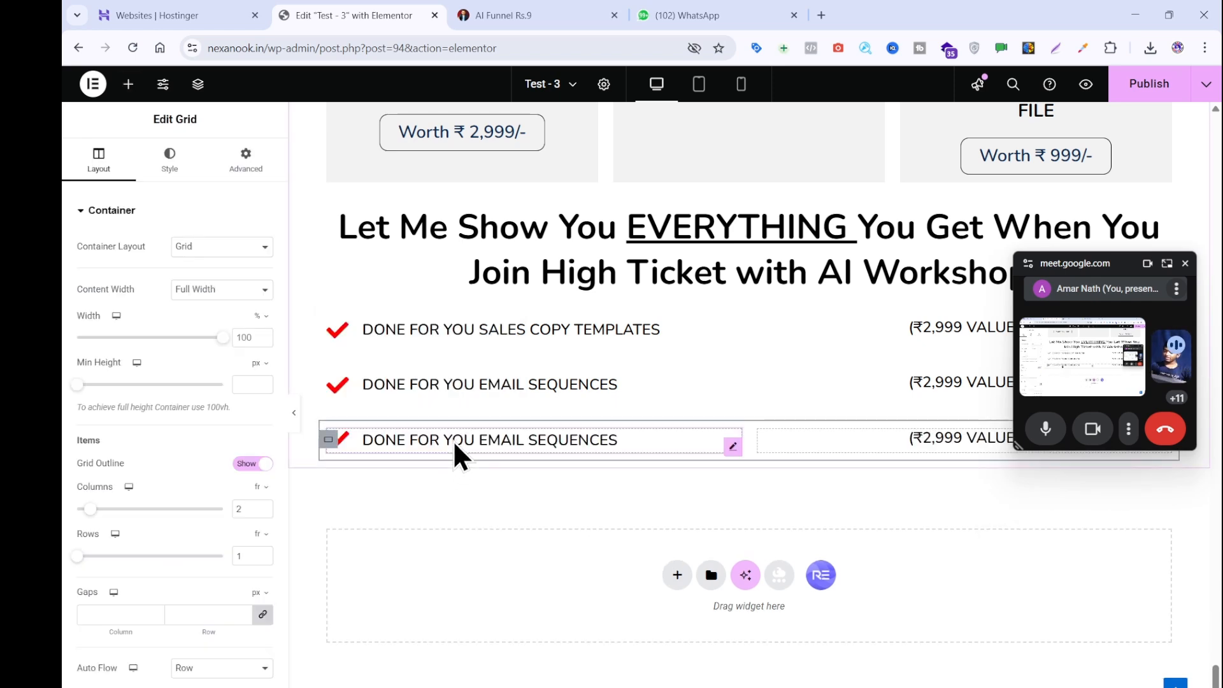
left_click(453, 440)
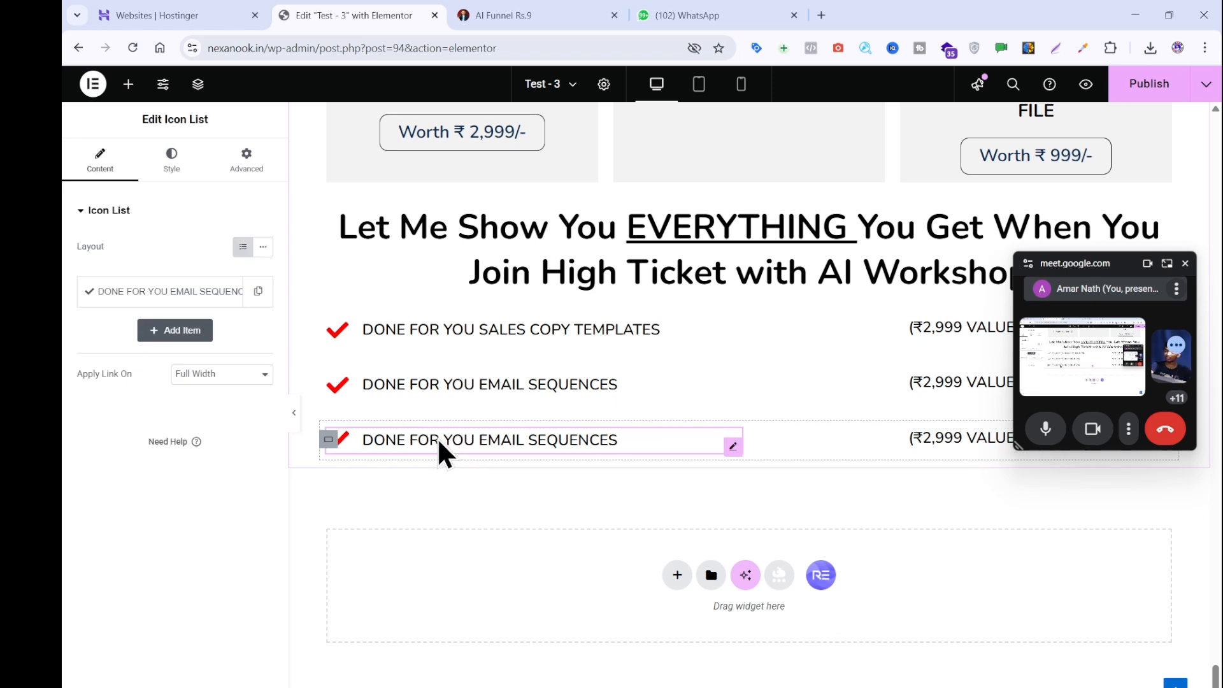
left_click(193, 287)
triple_click(190, 343)
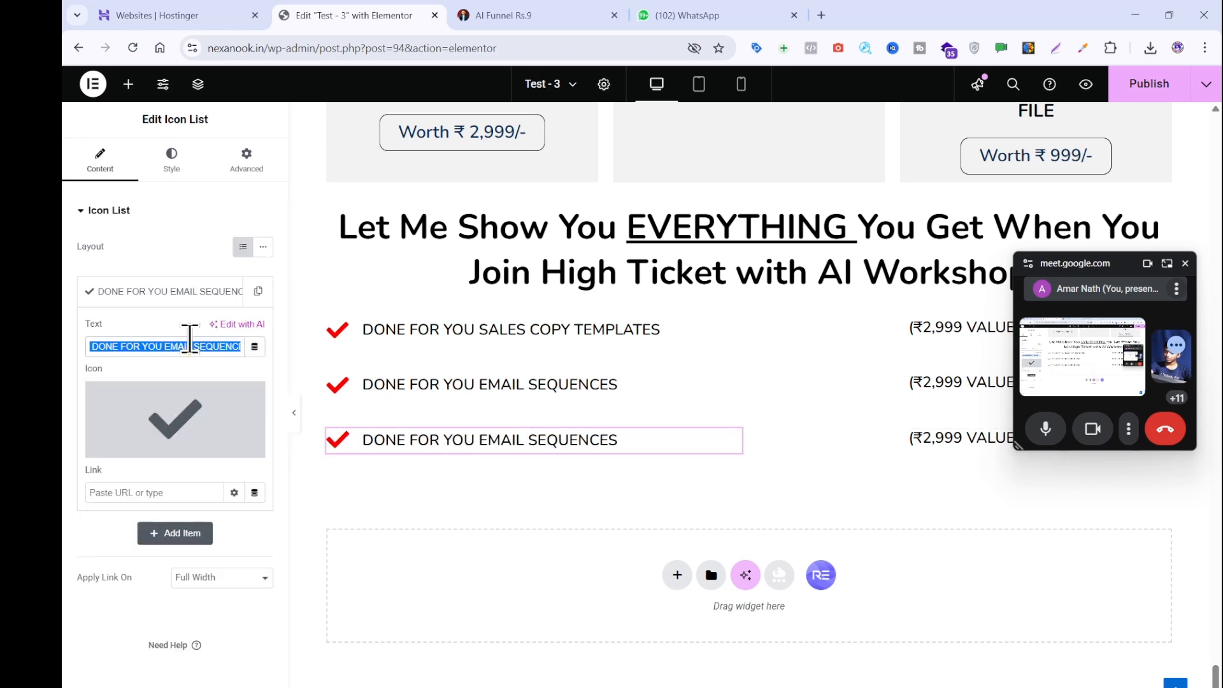
key("ctrl+v")
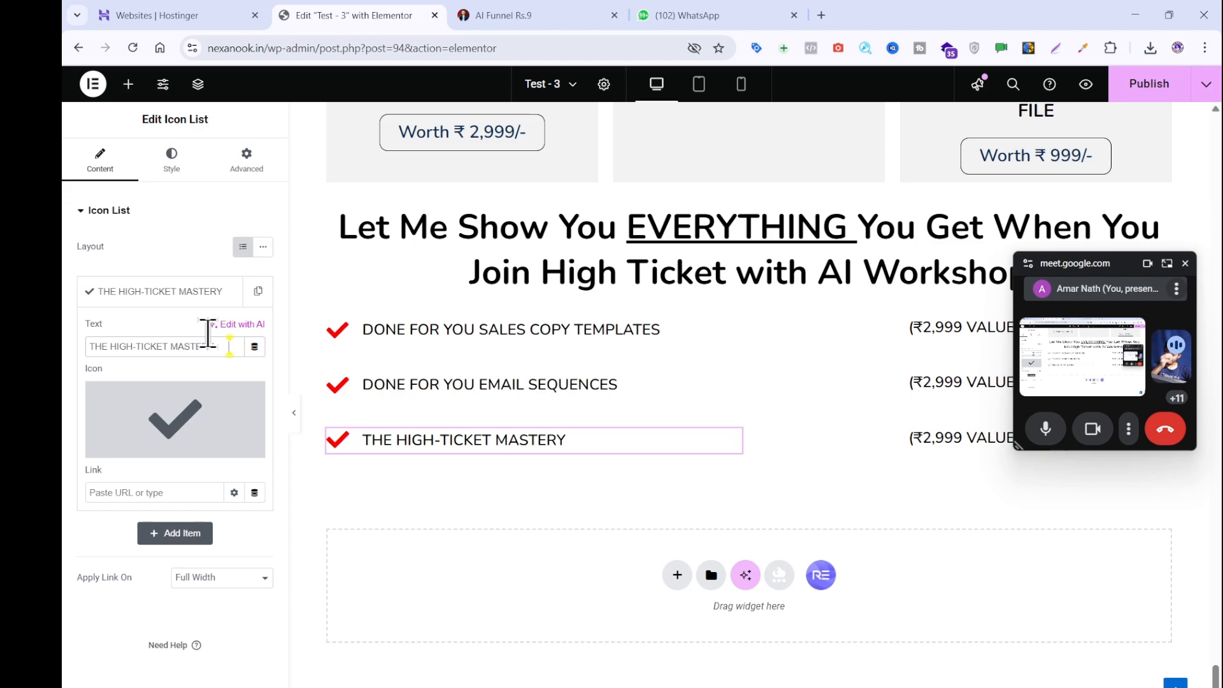
- Check the High-Ticket Mastery value on the AI Funnel page and set the third row's value heading to "(₹1,999 VALUE)"
left_click(571, 10)
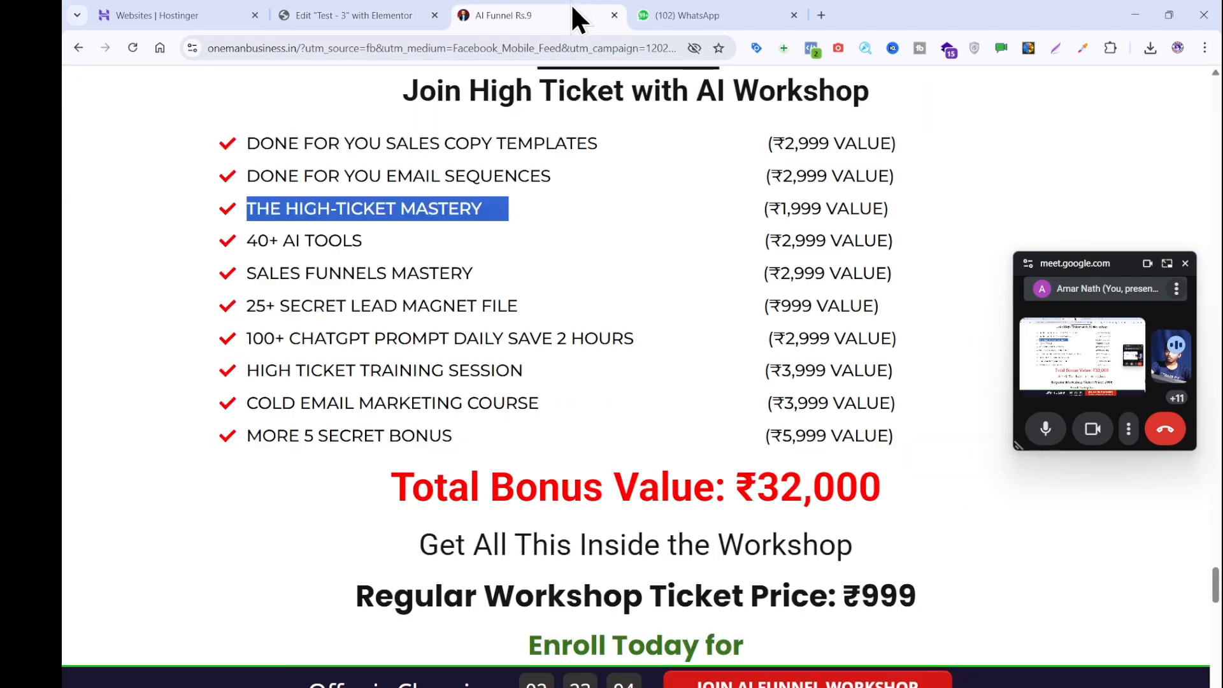
left_click(382, 14)
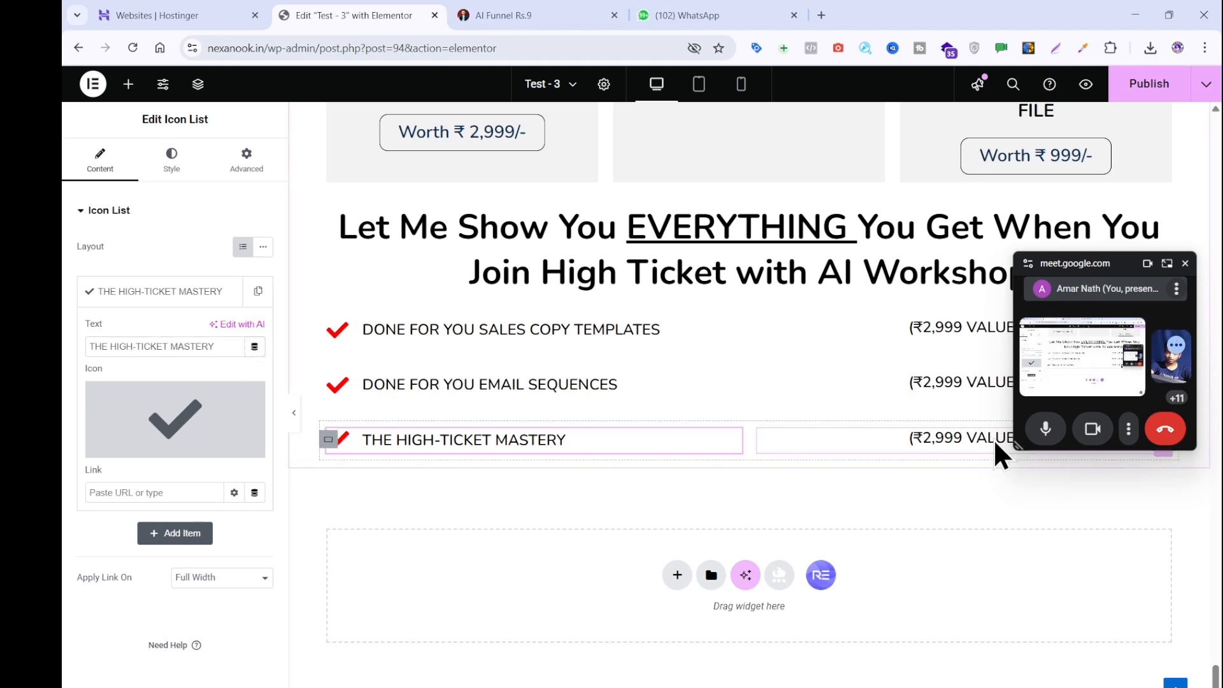
left_click(994, 441)
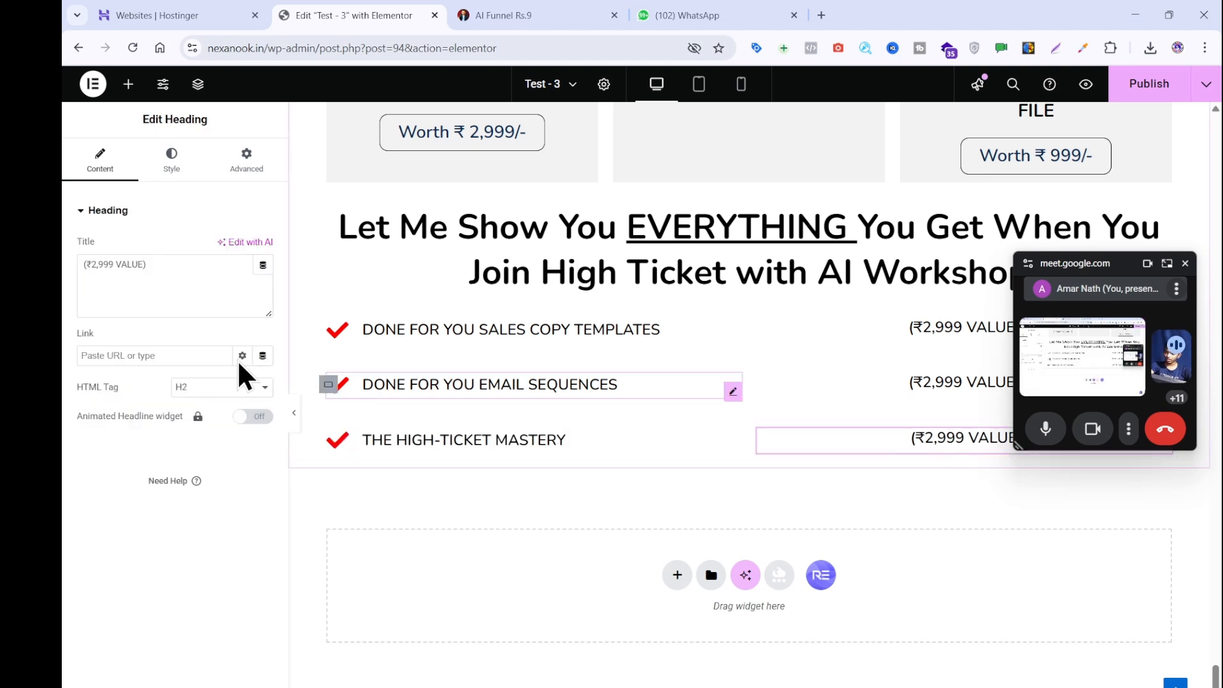
left_click(96, 264)
key("BackSpace")
key("BackSpace")
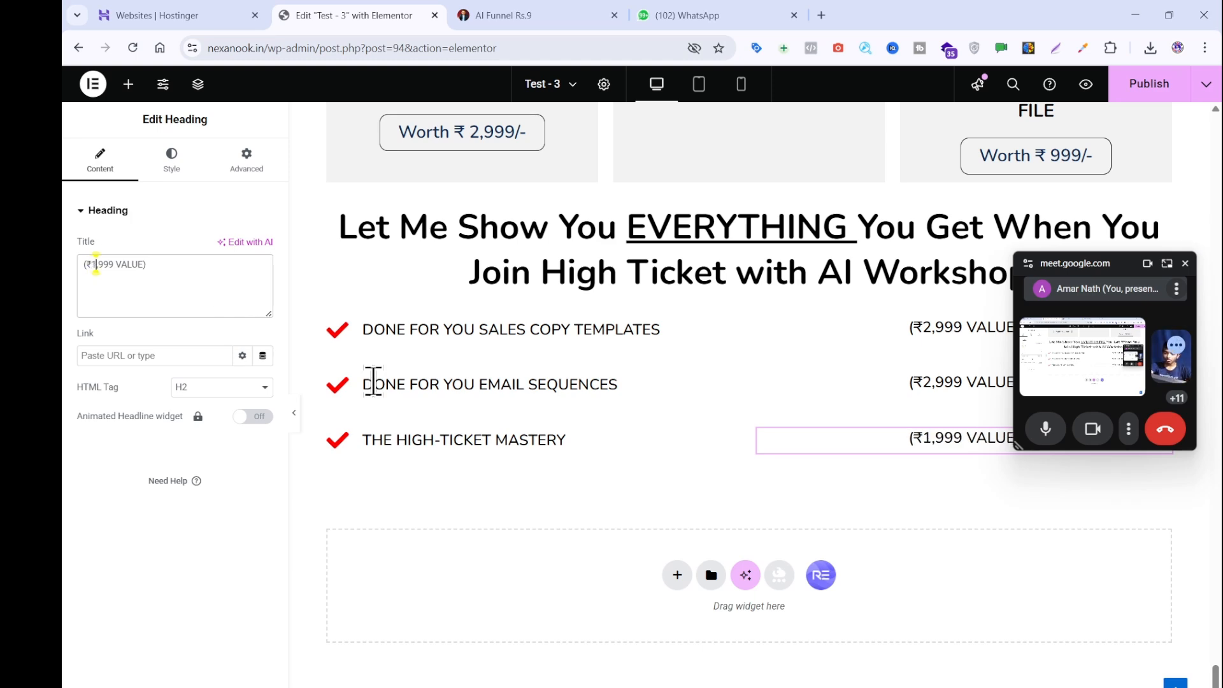
- Copy "40+ AI TOOLS" from the AI Funnel page, recopy it as plain text in Notepad and clear the note
left_click(497, 14)
left_click(241, 354)
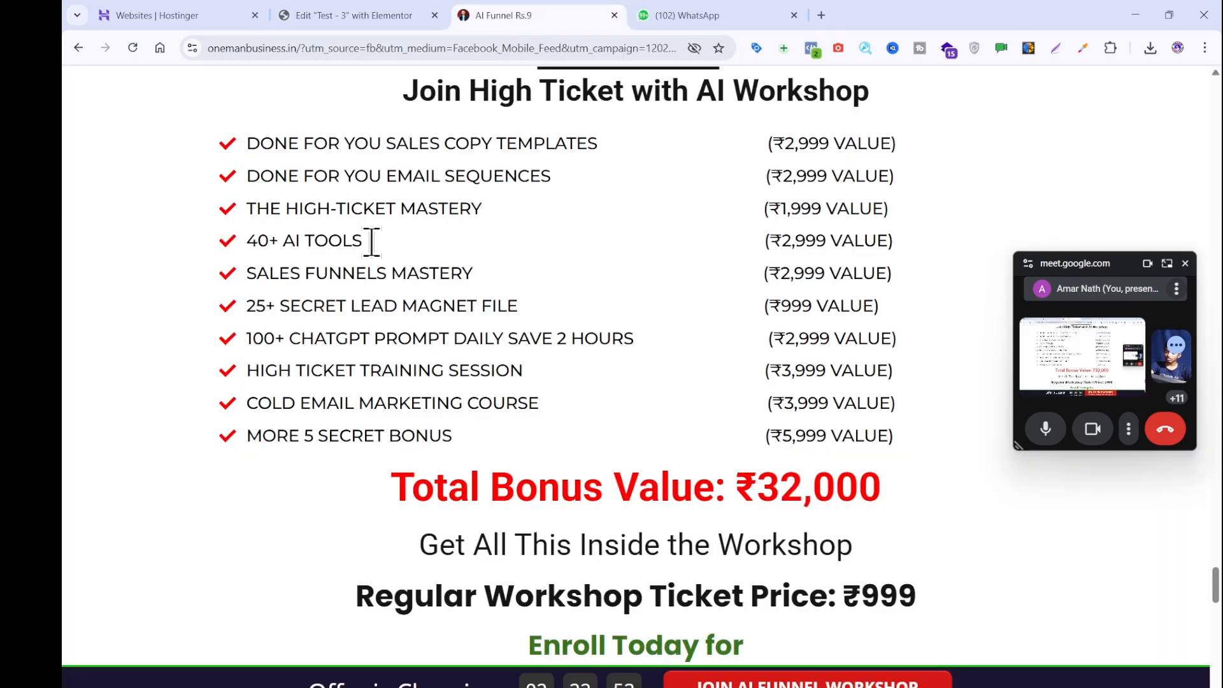
left_click_drag(369, 240, 248, 244)
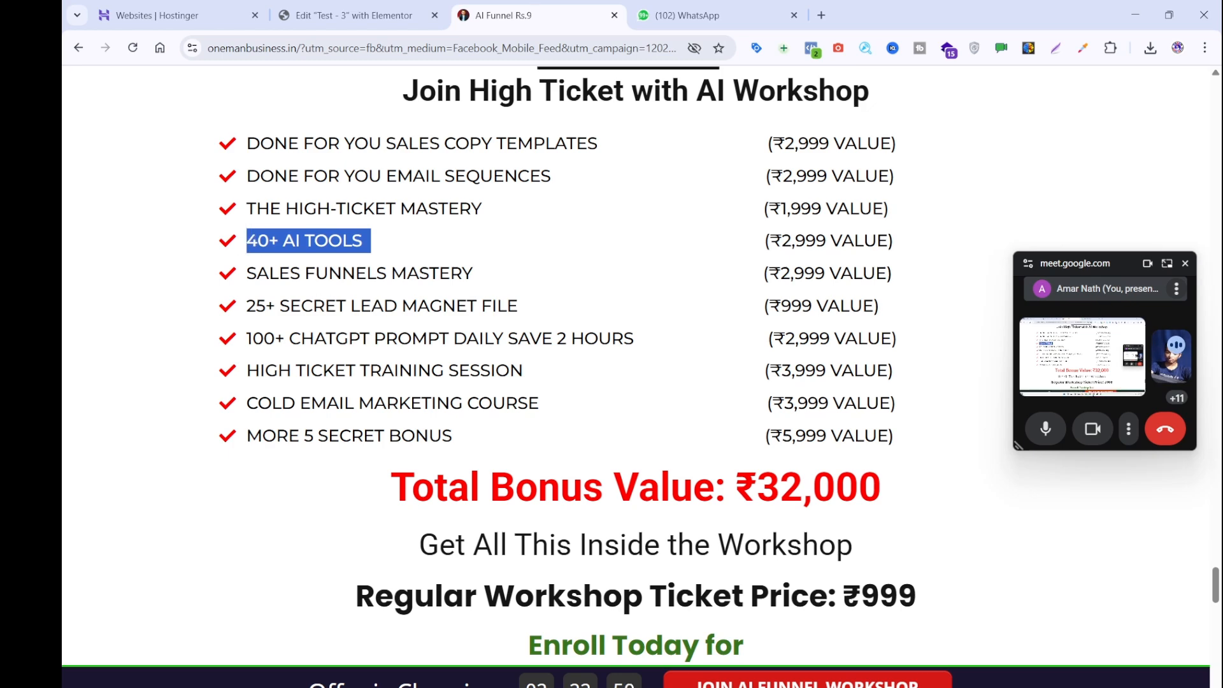
left_click(810, 687)
key("ctrl+v")
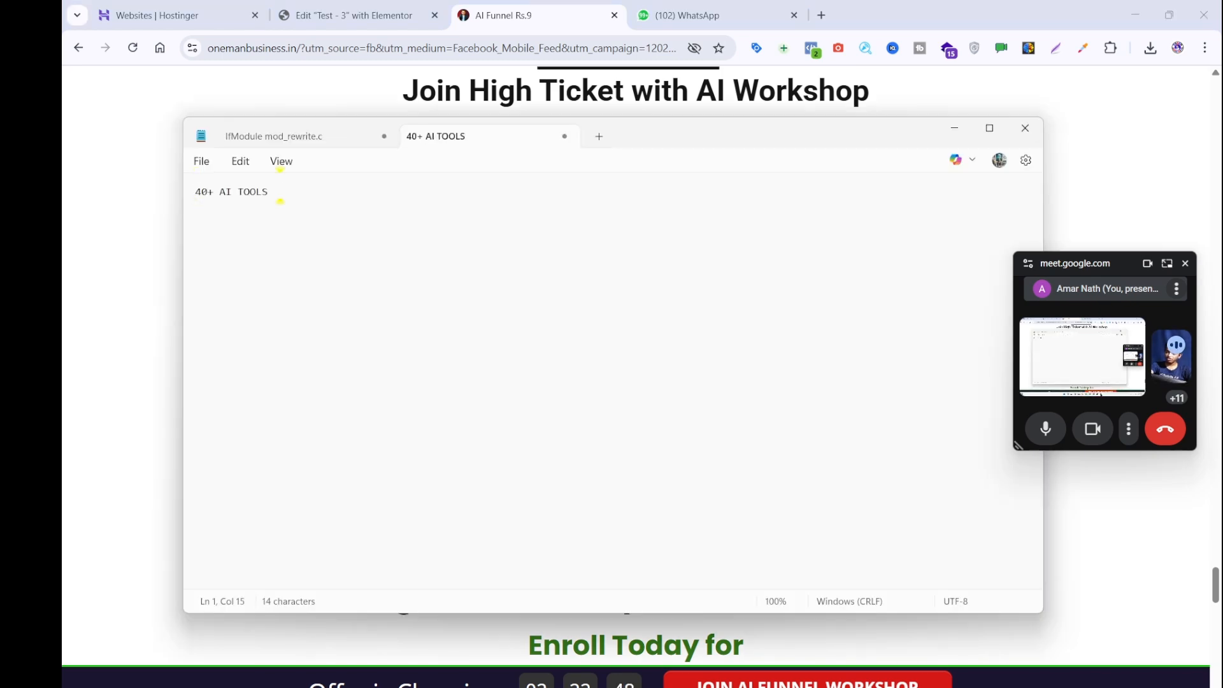
key("ctrl+a")
key("ctrl+c")
key("BackSpace")
left_click(106, 320)
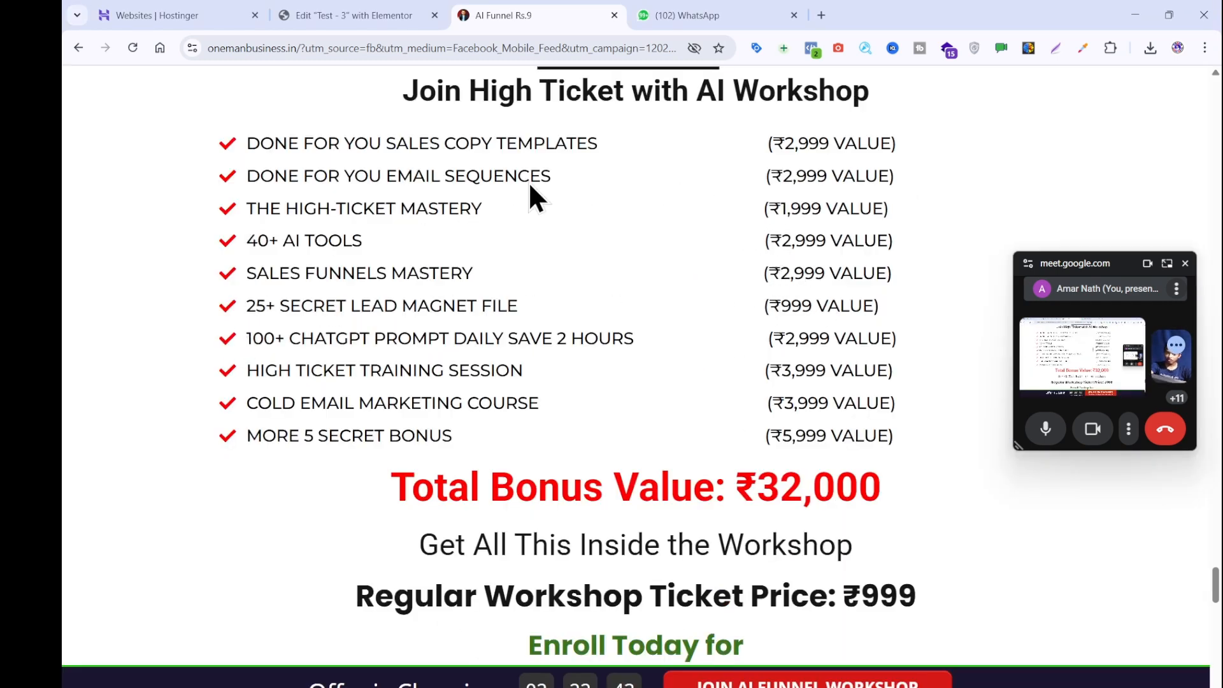
- Duplicate the High-Ticket Mastery row in the Elementor editor and set the copy's icon list text to "40+ AI TOOLS"
left_click(382, 14)
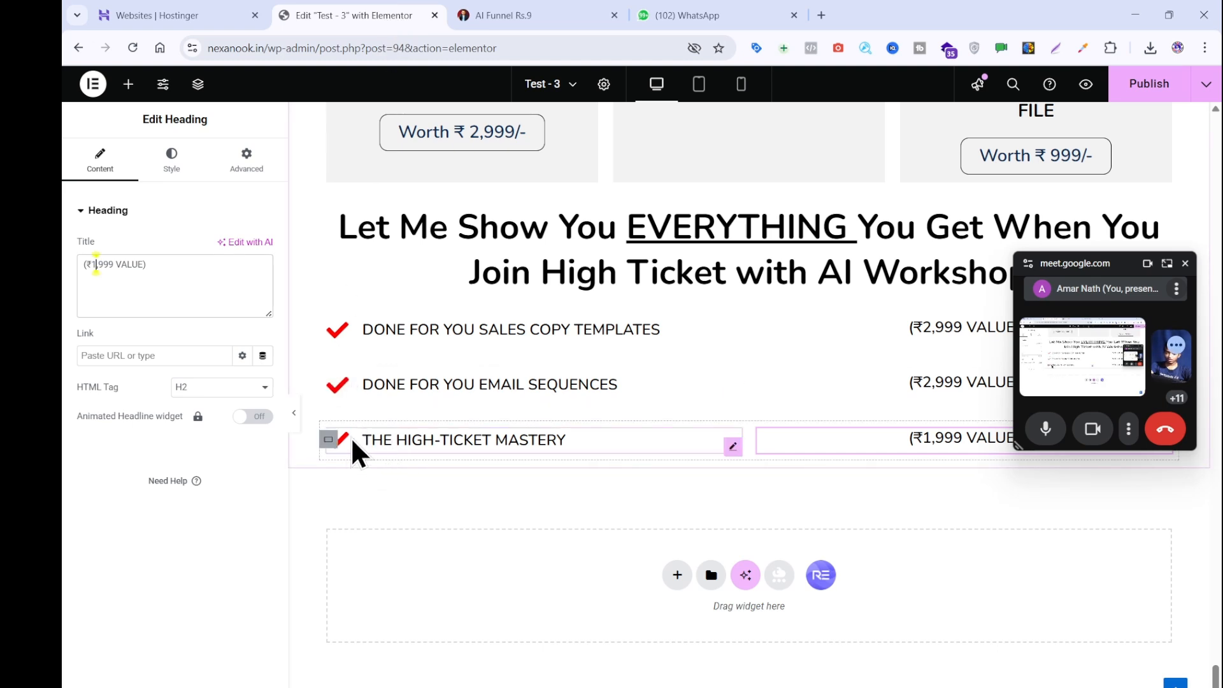
right_click(333, 440)
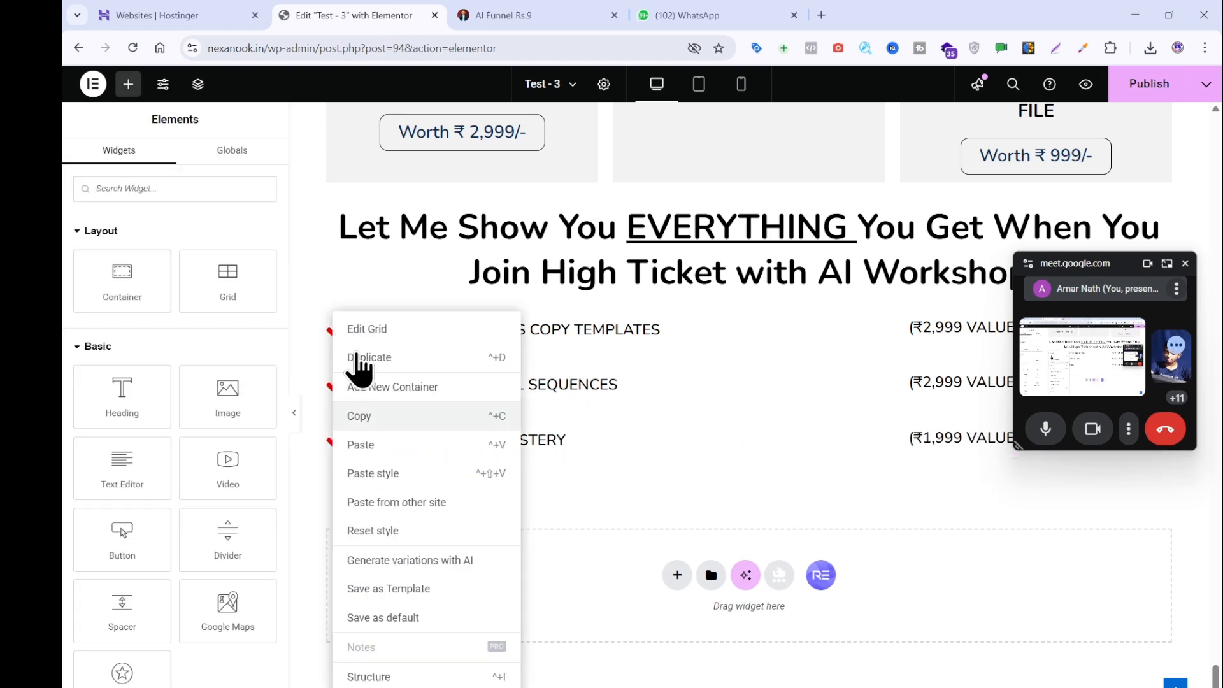
left_click(376, 387)
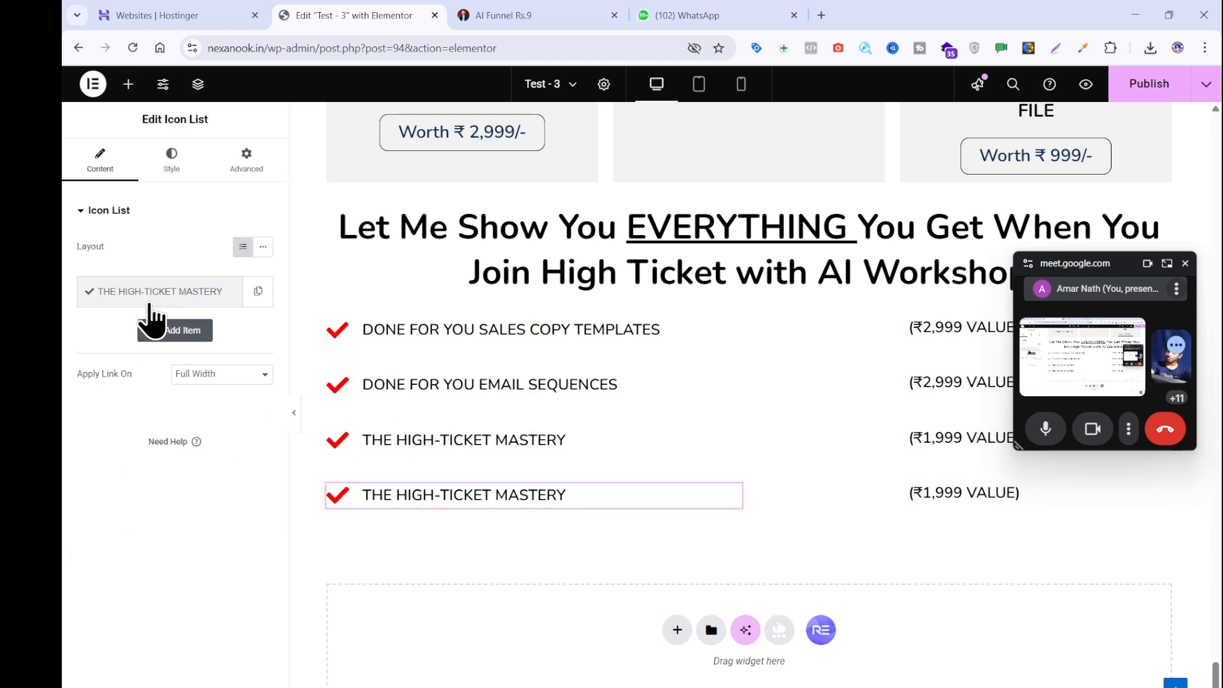
left_click(153, 292)
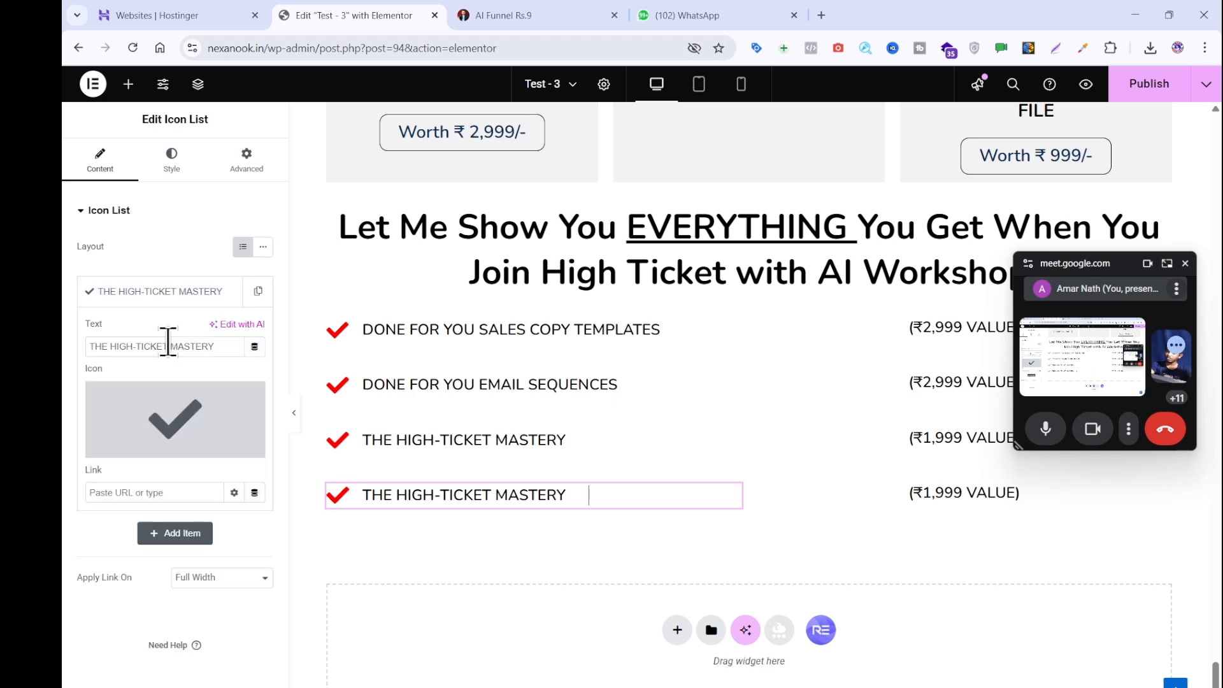
triple_click(168, 346)
key("ctrl+v")
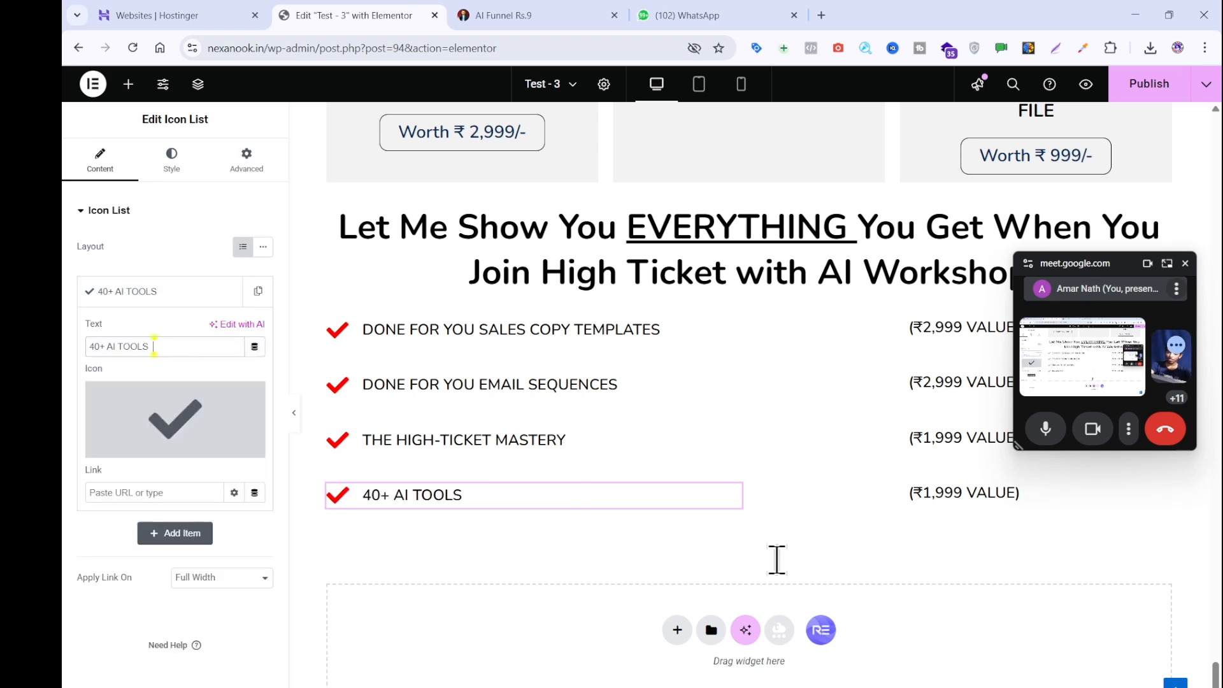
- Set the "40+ AI TOOLS" row's value heading to "(₹2,999 VALUE)" and duplicate that row
left_click(922, 499)
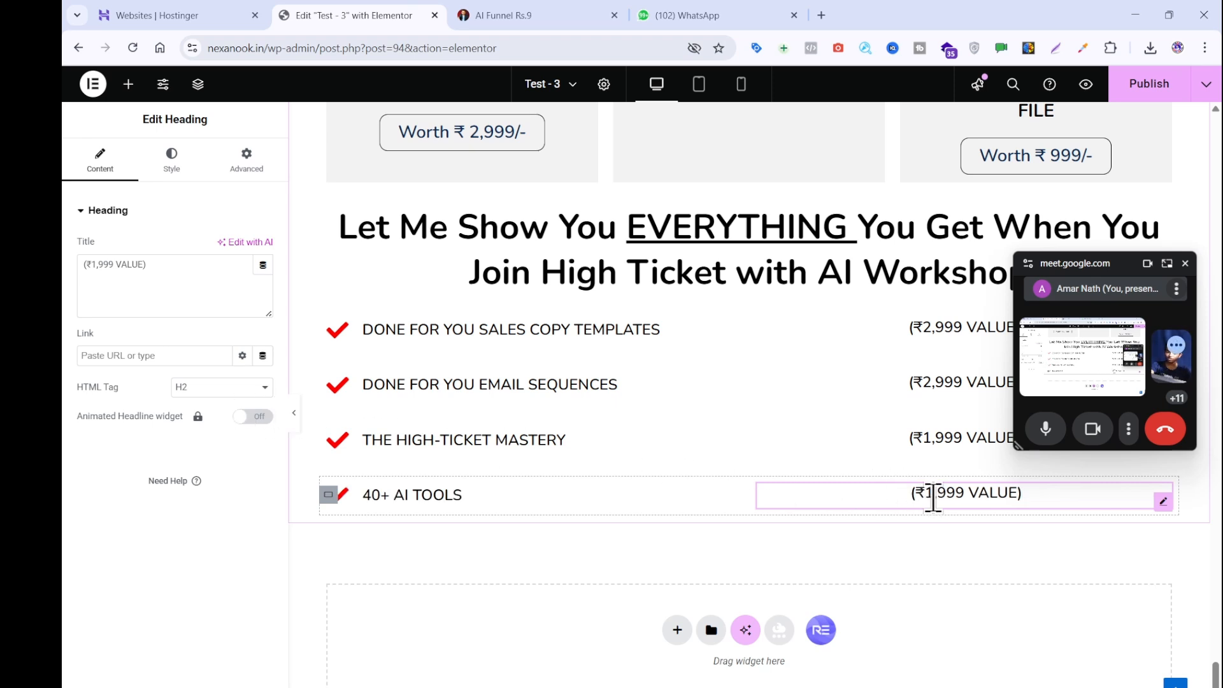
left_click(97, 265)
key("BackSpace")
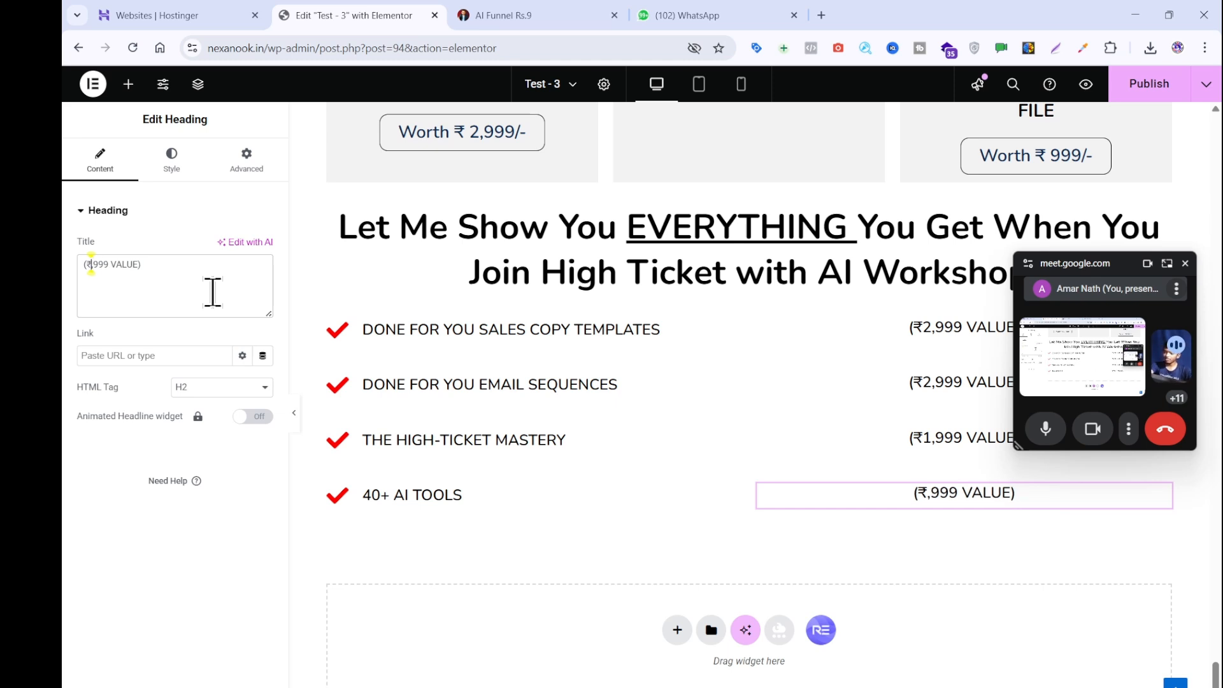
type("2,")
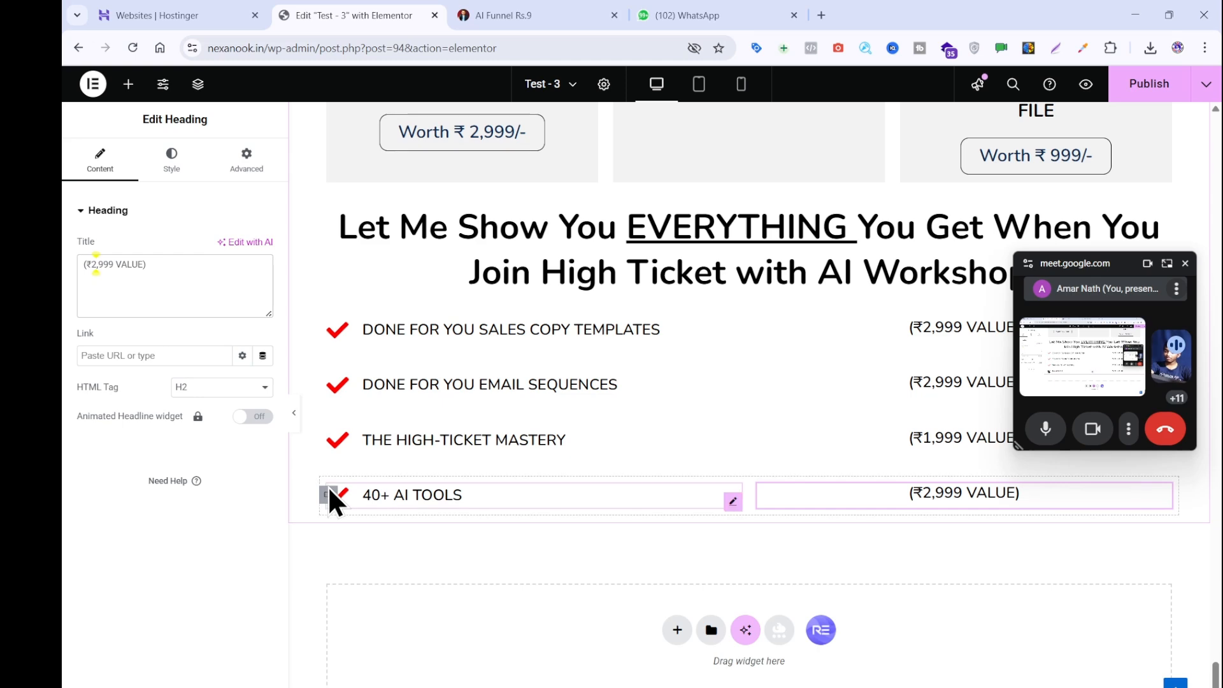
right_click(328, 505)
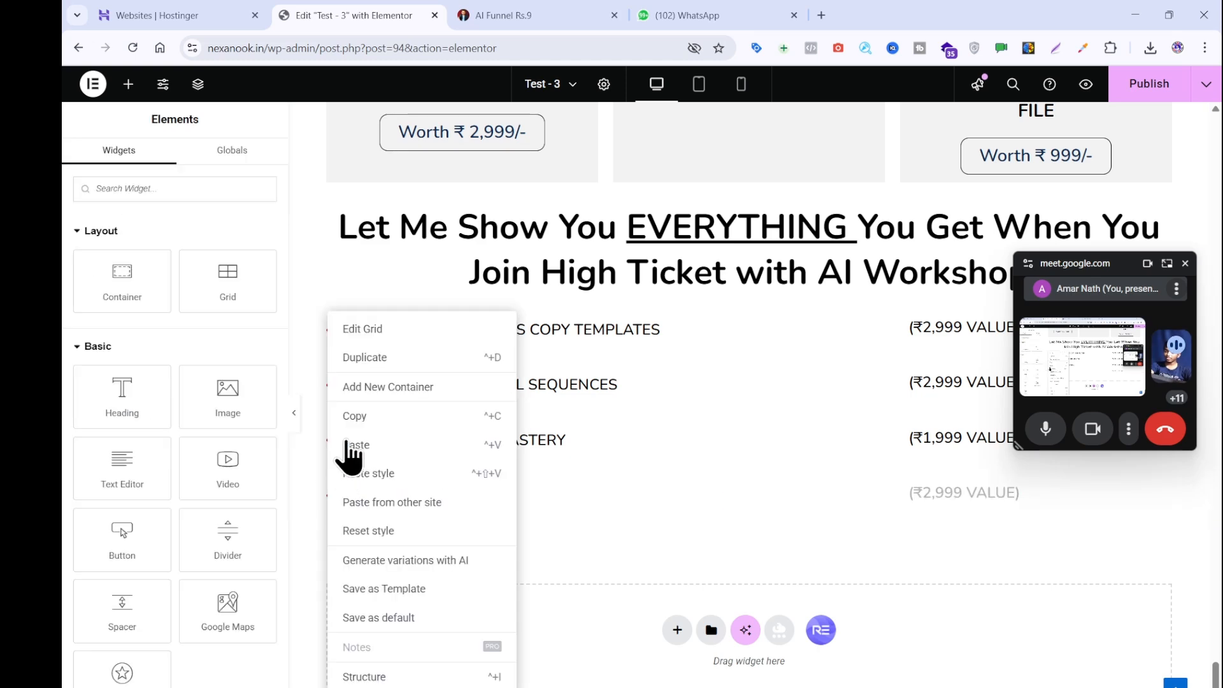
left_click(365, 362)
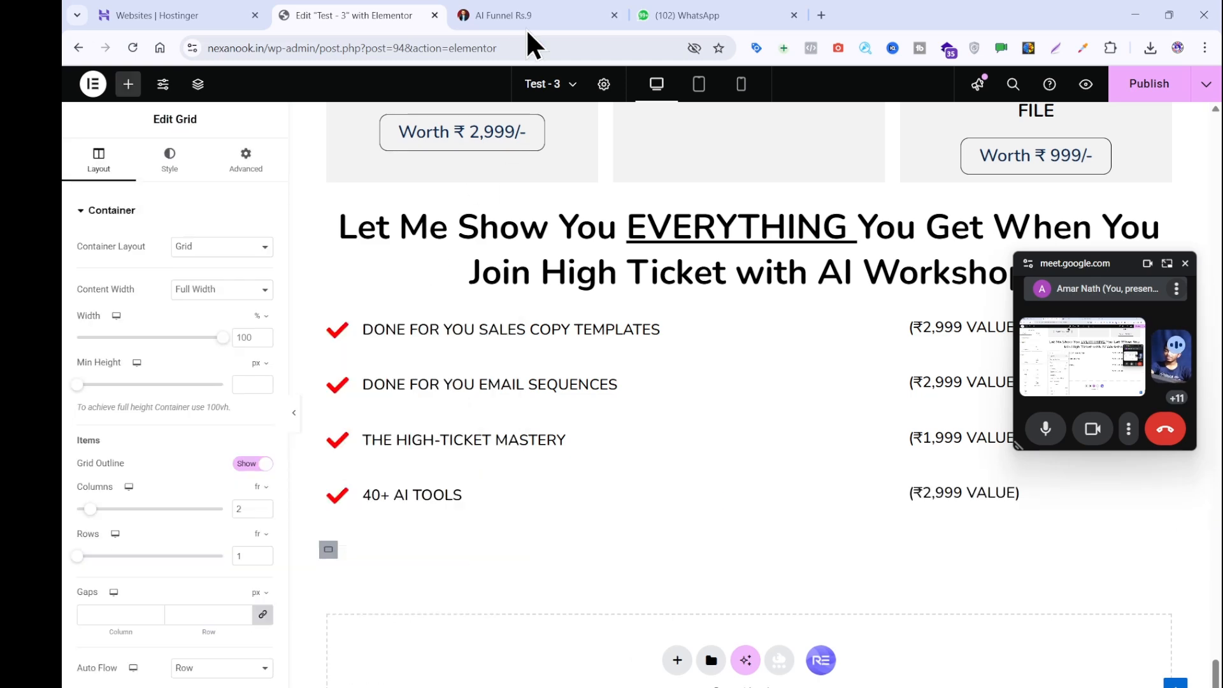
- Copy "SALES FUNNELS MASTERY" from the AI Funnel page, recopy it as plain text in Notepad and clear the note
left_click(531, 9)
left_click_drag(497, 274, 247, 275)
key("ctrl+c")
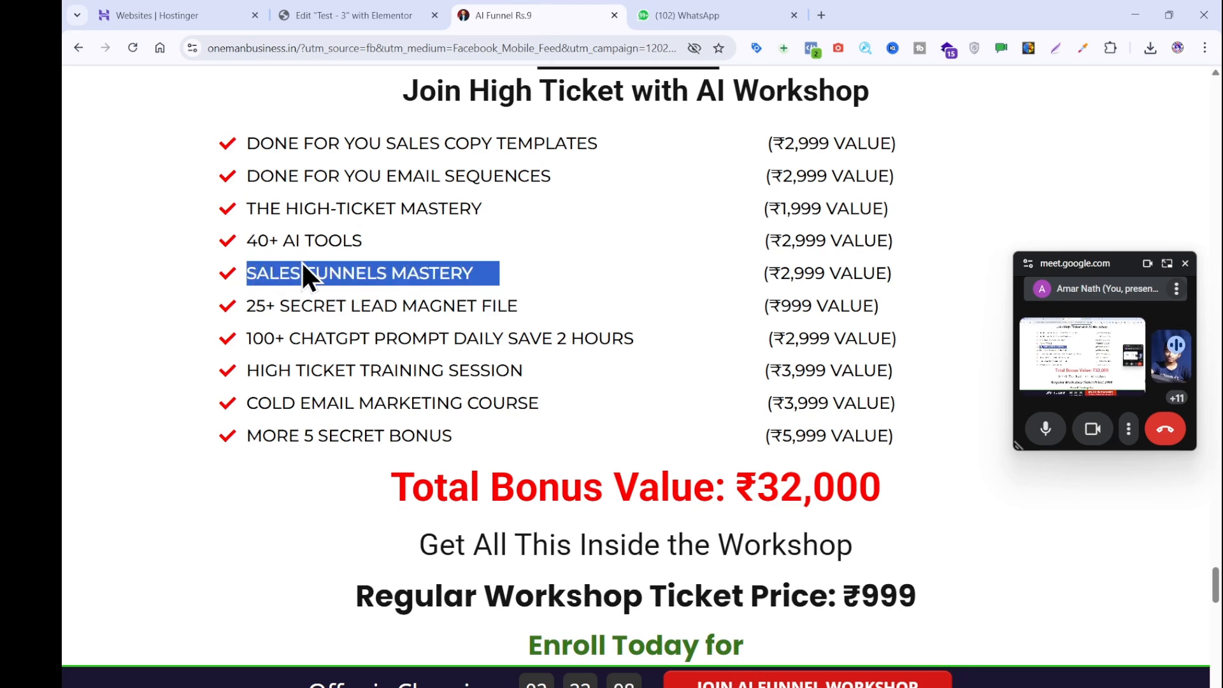
left_click(668, 362)
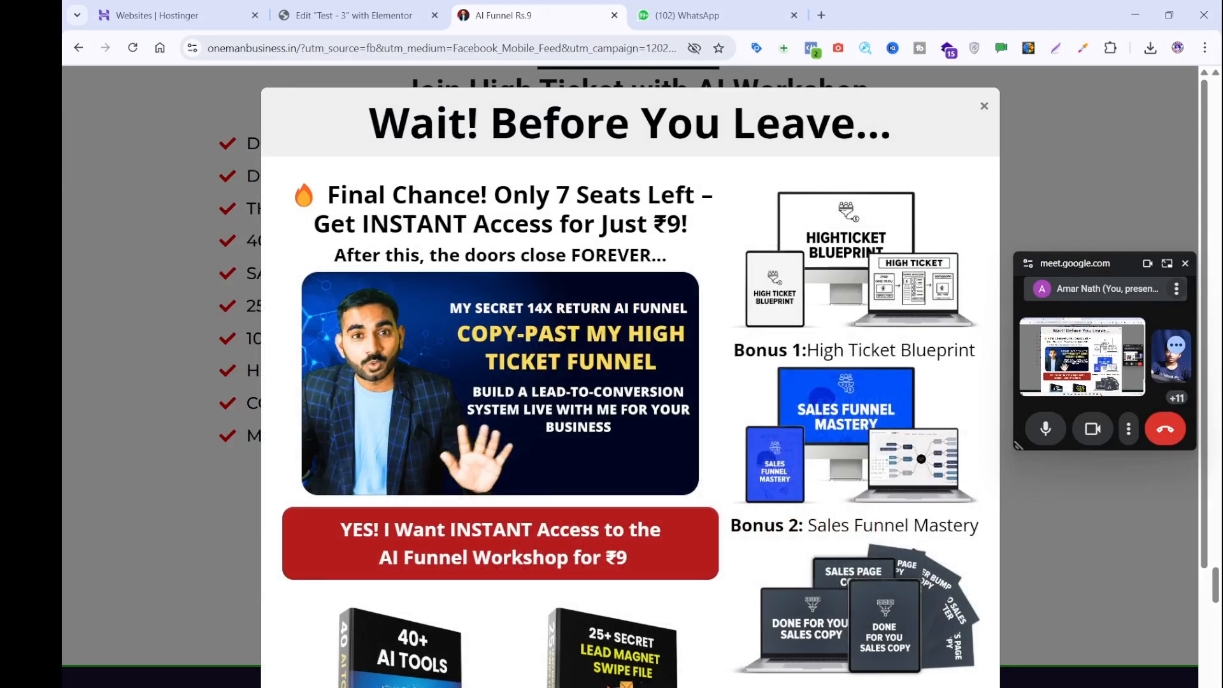
left_click(819, 687)
key("ctrl+v")
key("ctrl+a")
key("ctrl+x")
- In the Elementor editor, set the last row's icon list text to "SALES FUNNELS MASTERY" and duplicate that row
left_click(318, 14)
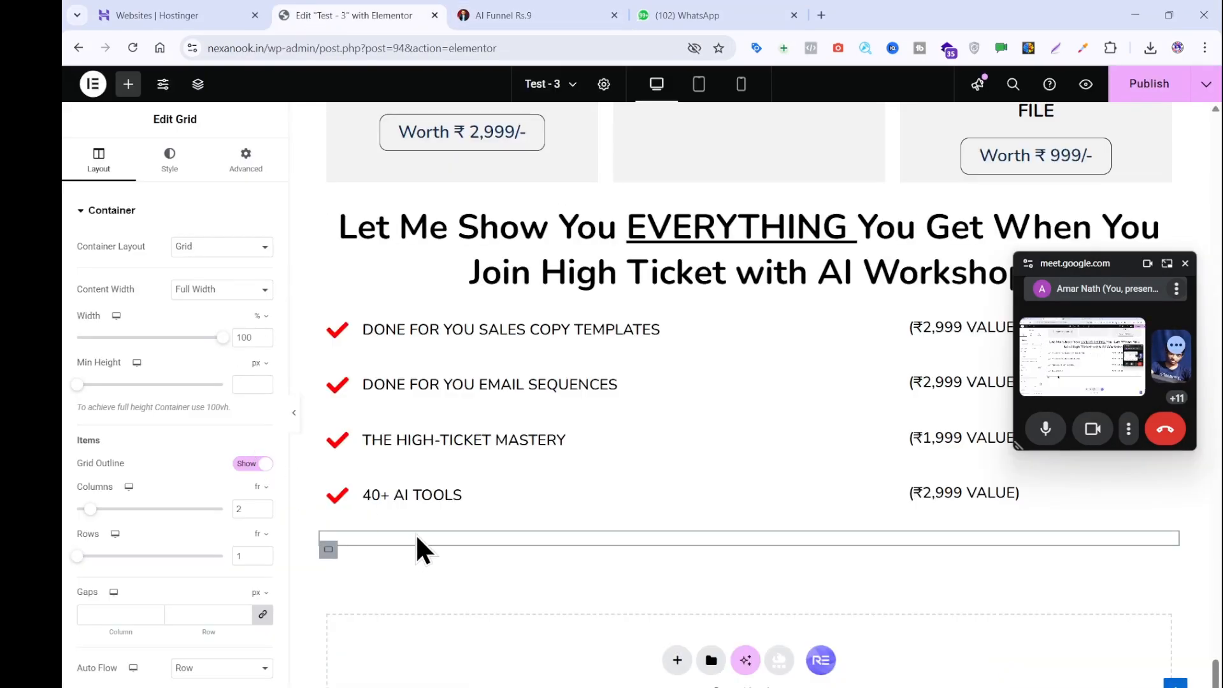
key("ctrl+v")
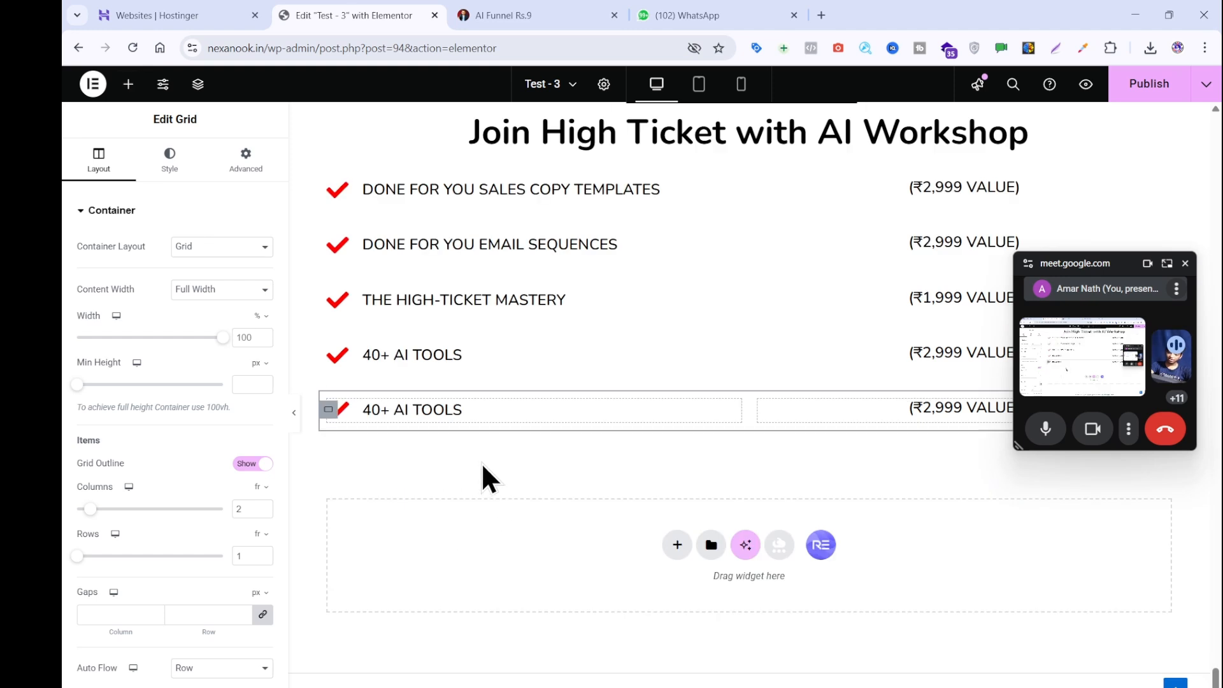
left_click(448, 404)
left_click(182, 297)
triple_click(175, 342)
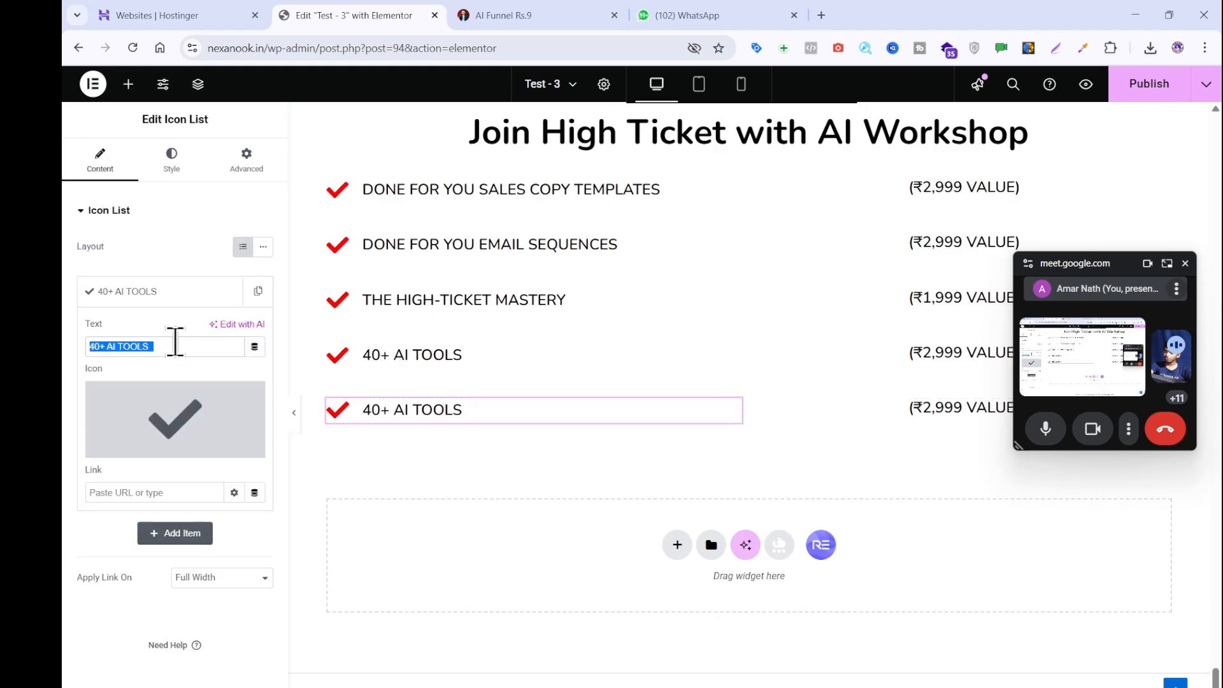
key("ctrl+v")
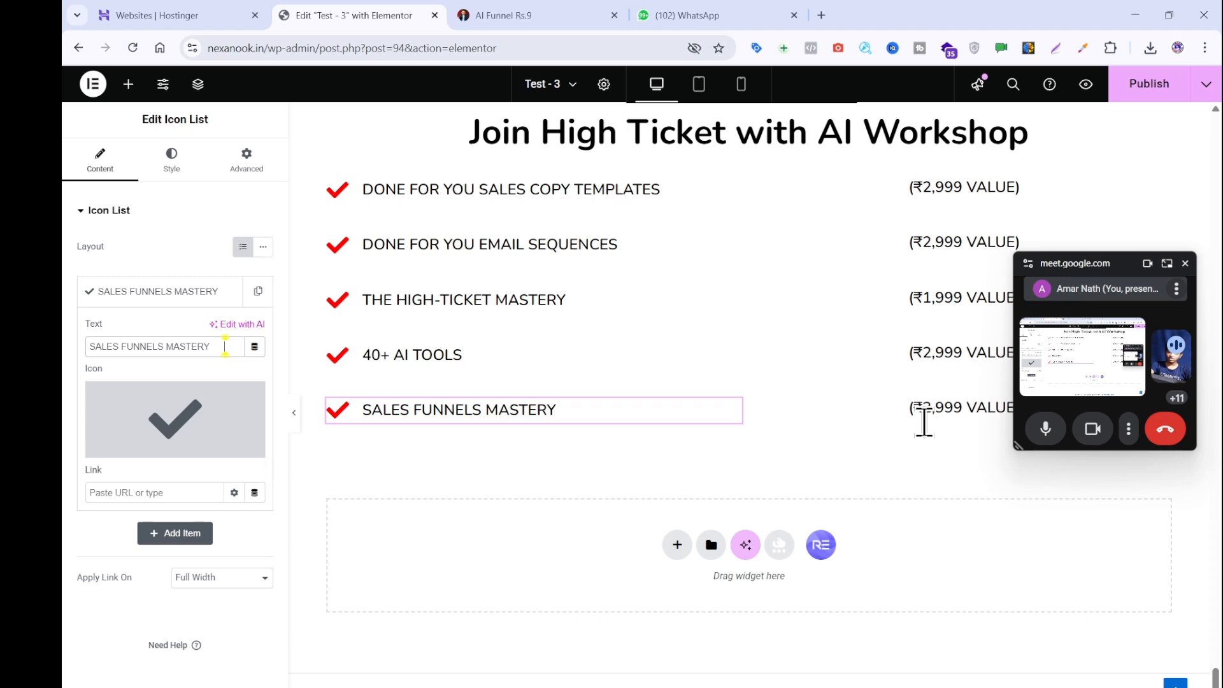
right_click(328, 413)
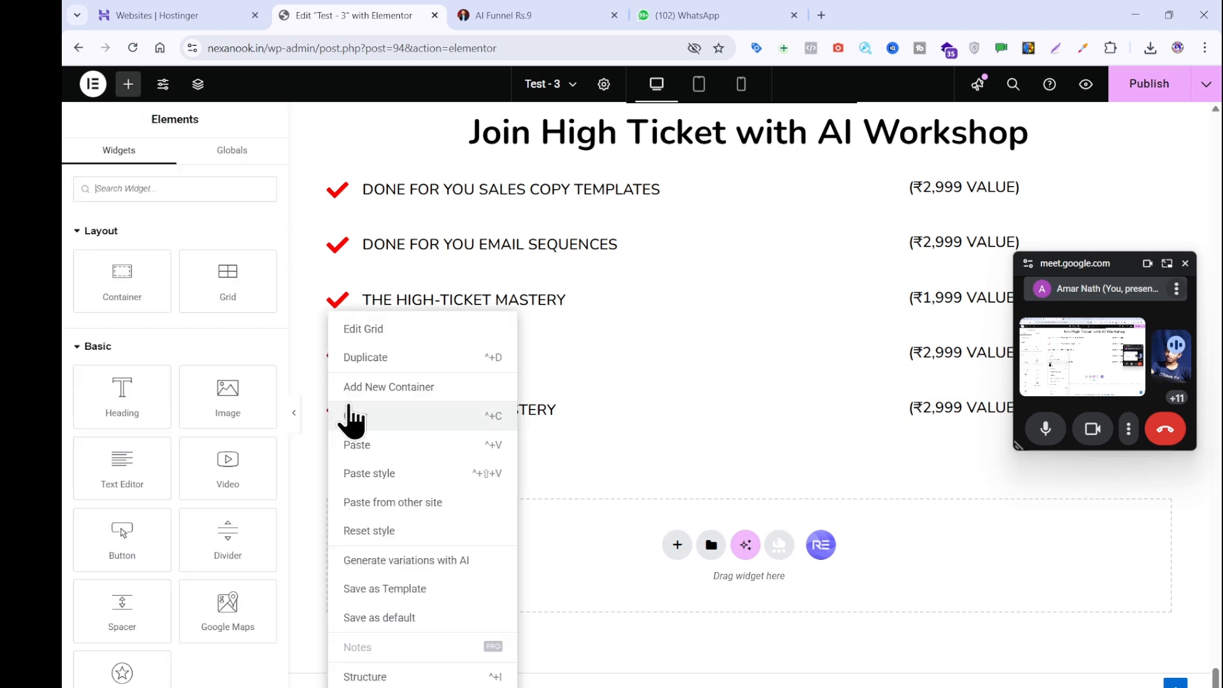
left_click(358, 362)
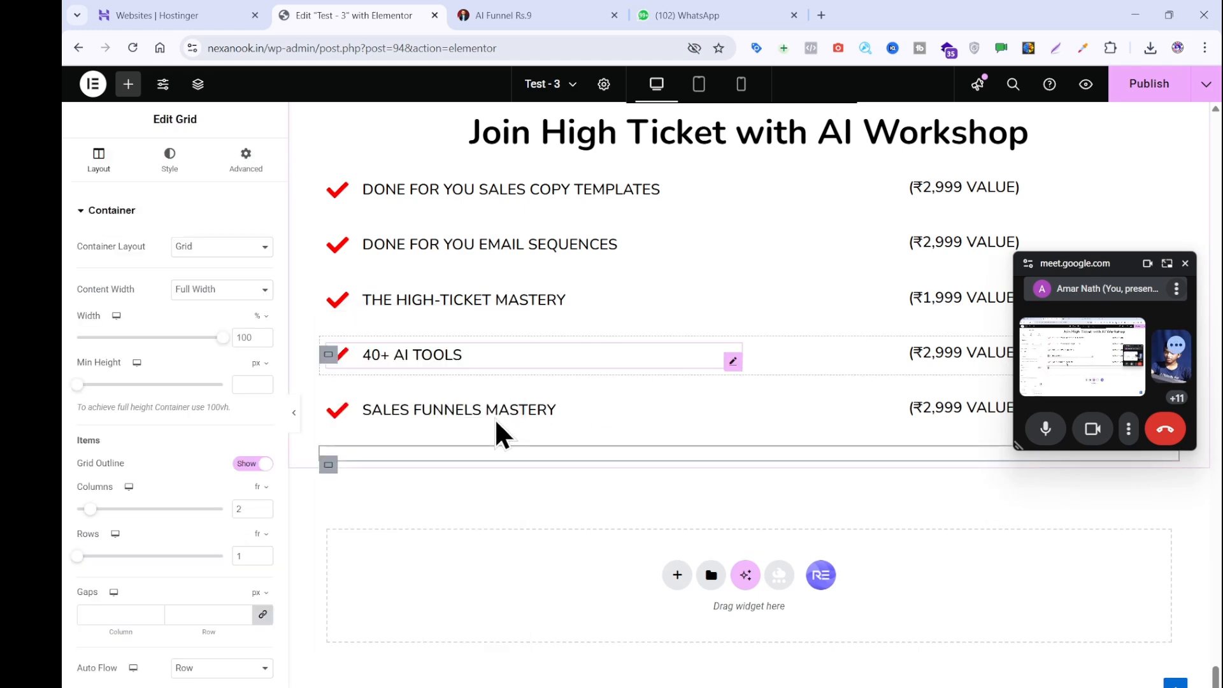
- Copy "25+ SECRET LEAD MAGNET FILE" from the AI Funnel page, recopy it as plain text in Notepad and clear the note
left_click(510, 15)
left_click(223, 335)
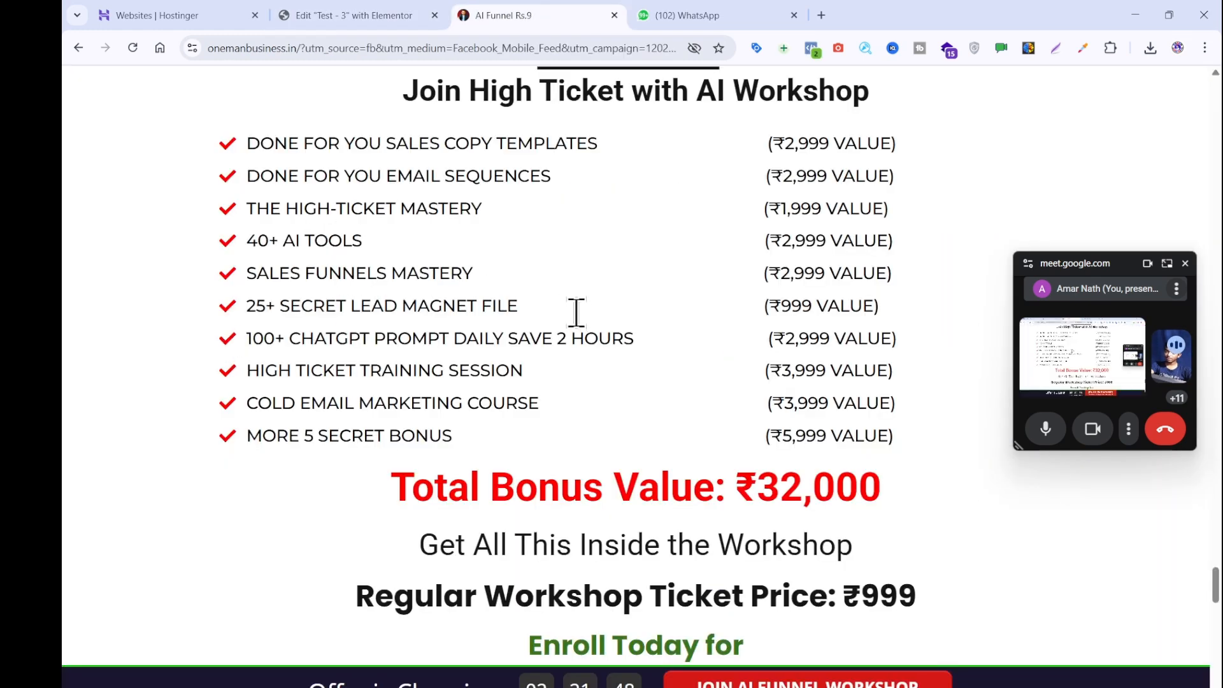
left_click_drag(538, 306, 213, 310)
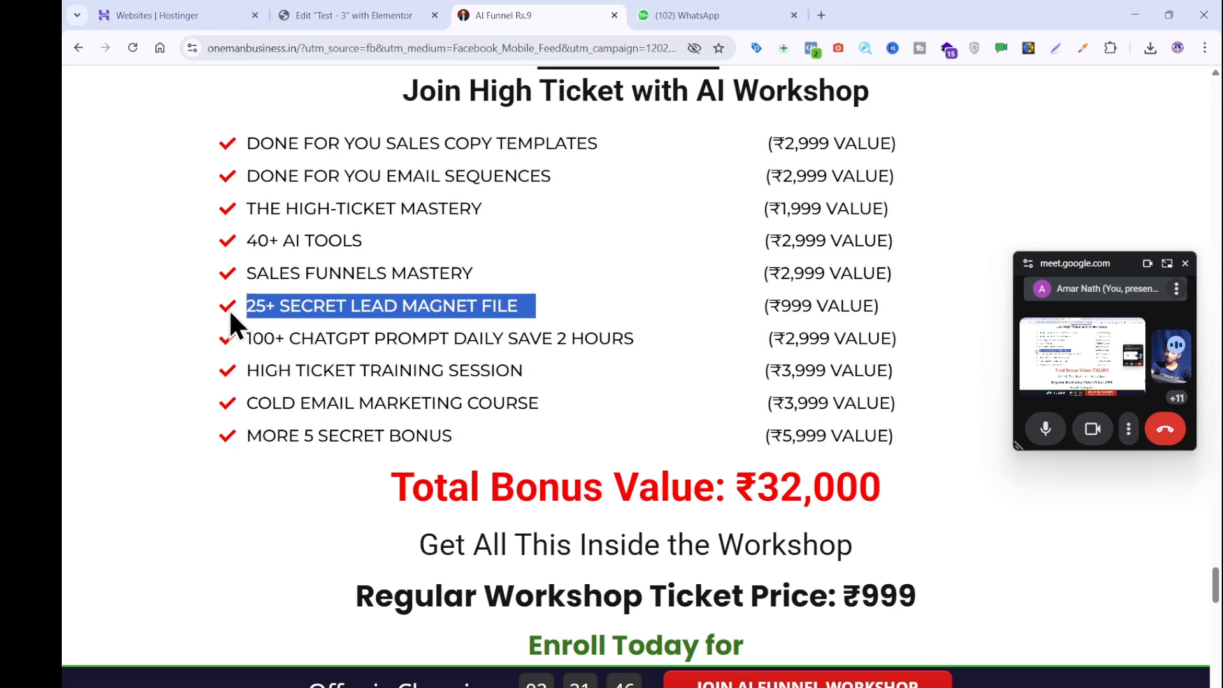
left_click(468, 348)
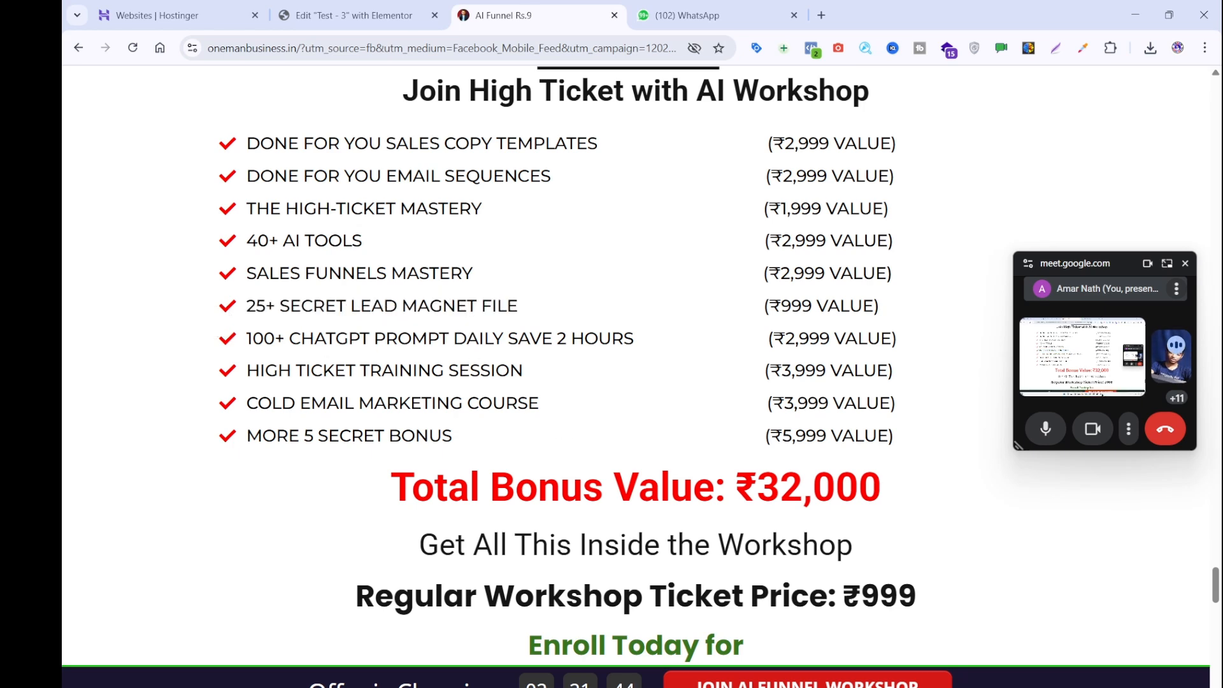
left_click(829, 687)
key("ctrl+v")
key("ctrl+a")
key("ctrl+x")
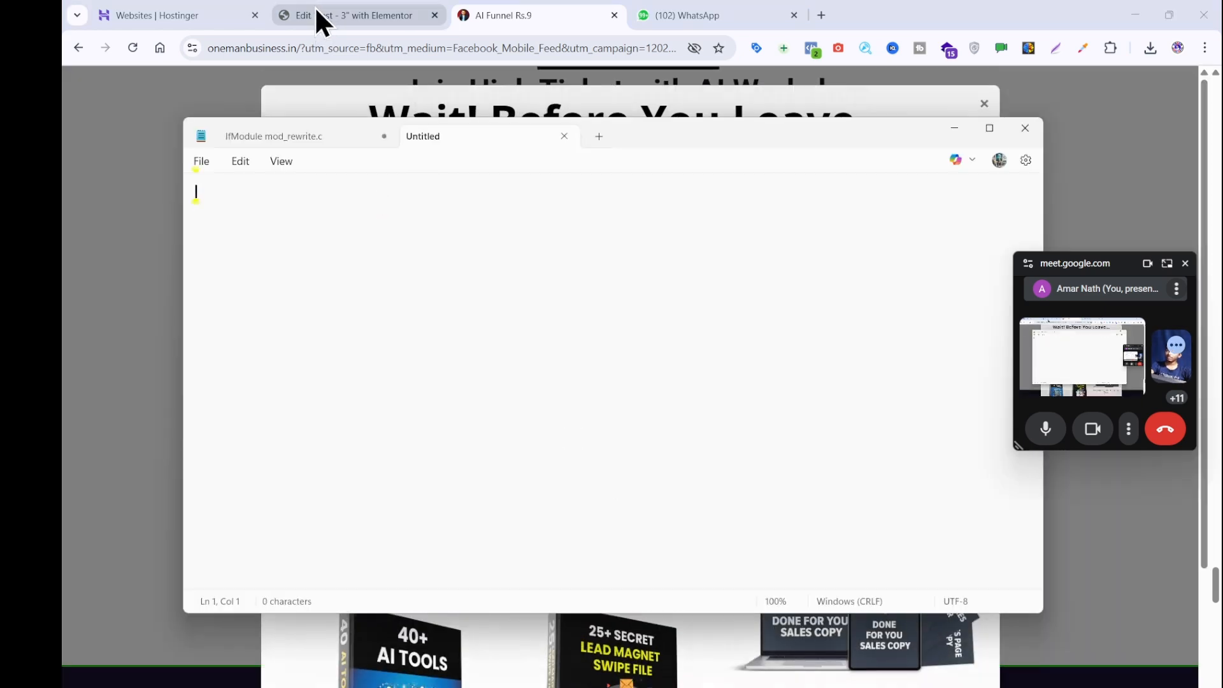
- Return to the Elementor editor and set the duplicated Sales Funnels row's icon list text to "25+ SECRET LEAD MAGNET FILE"
left_click(322, 19)
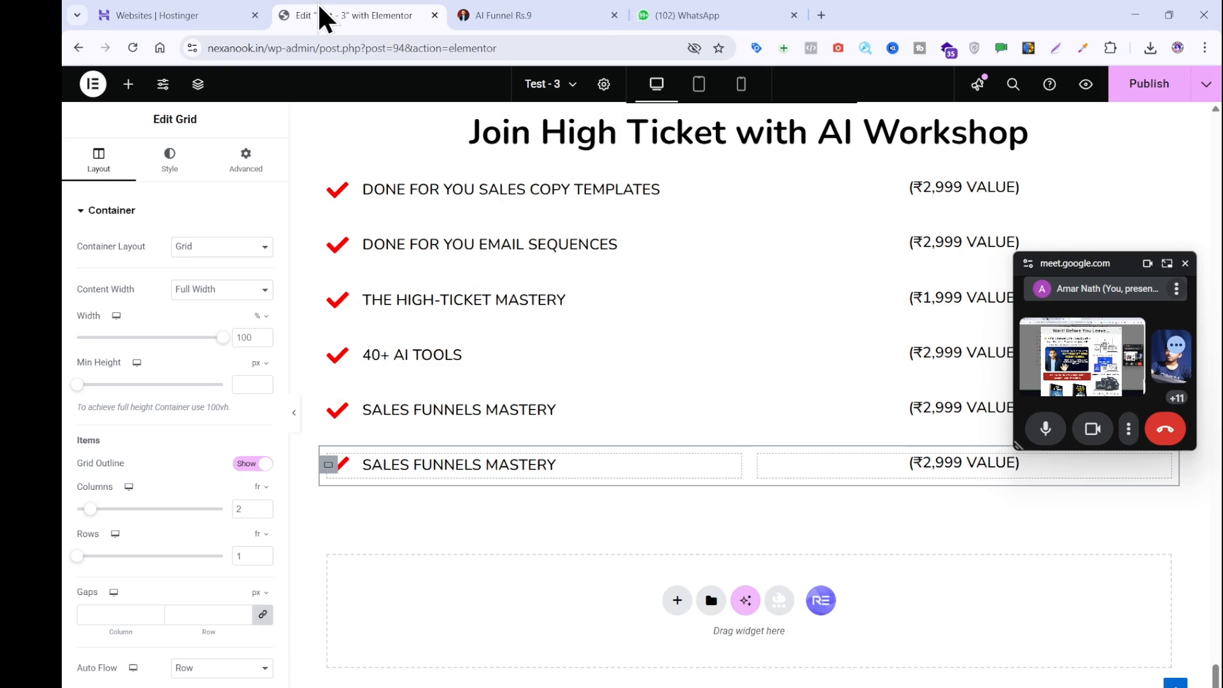
left_click(414, 460)
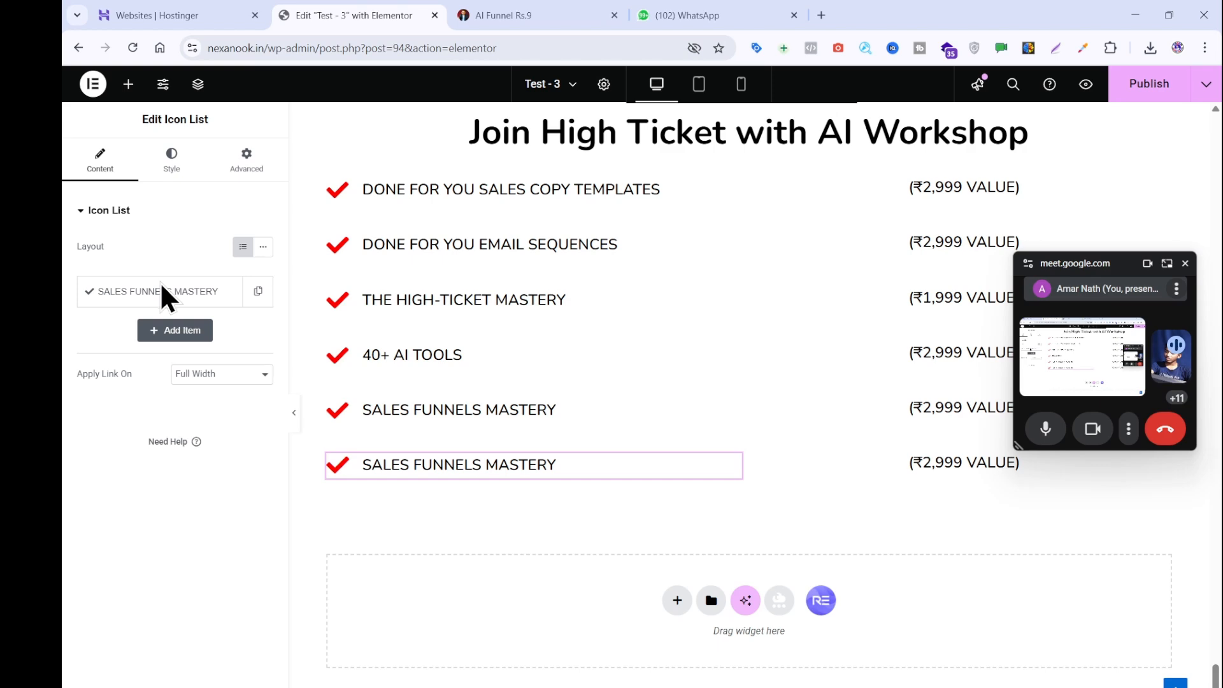
left_click(167, 294)
triple_click(181, 347)
key("ctrl+v")
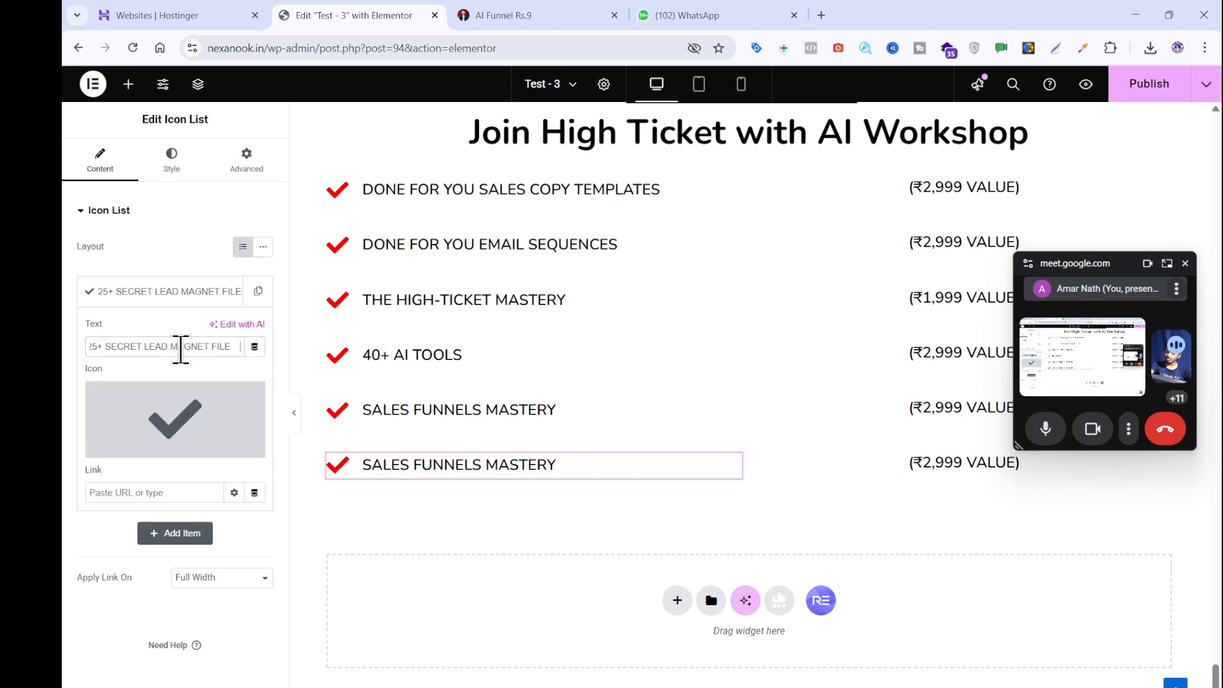
- Check the lead magnet bonus value on the AI Funnel page and set that row's value heading to "(₹999 VALUE)"
left_click(542, 9)
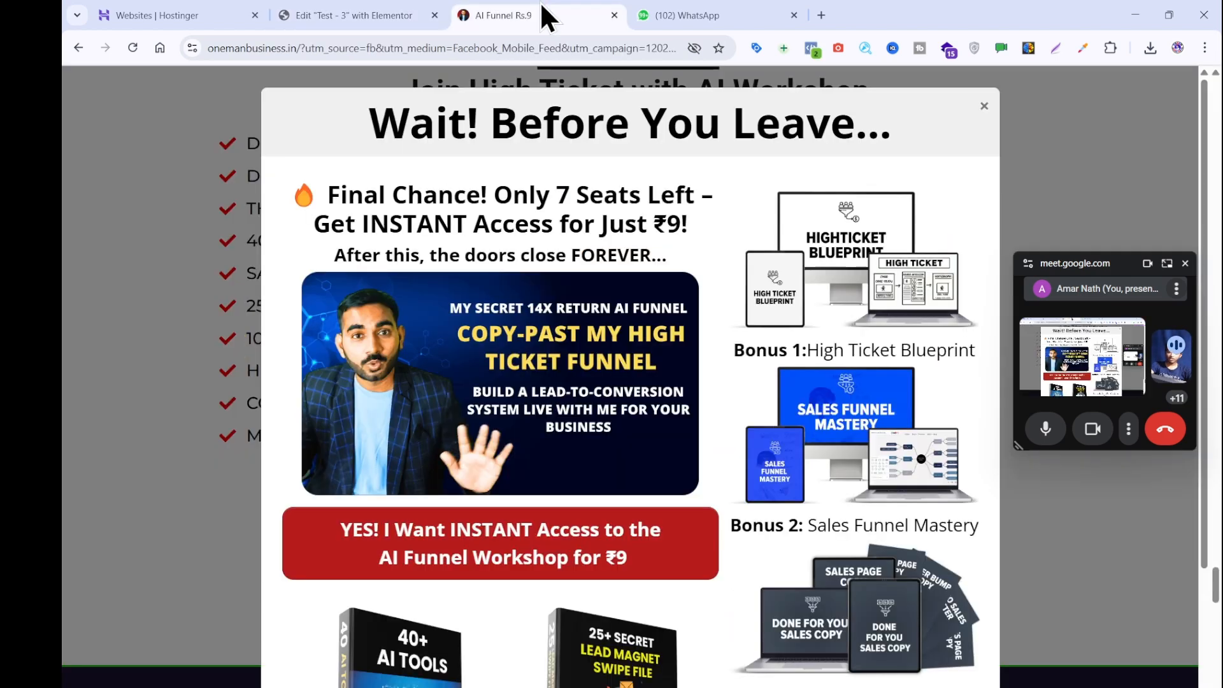
left_click(170, 167)
left_click_drag(278, 304, 497, 328)
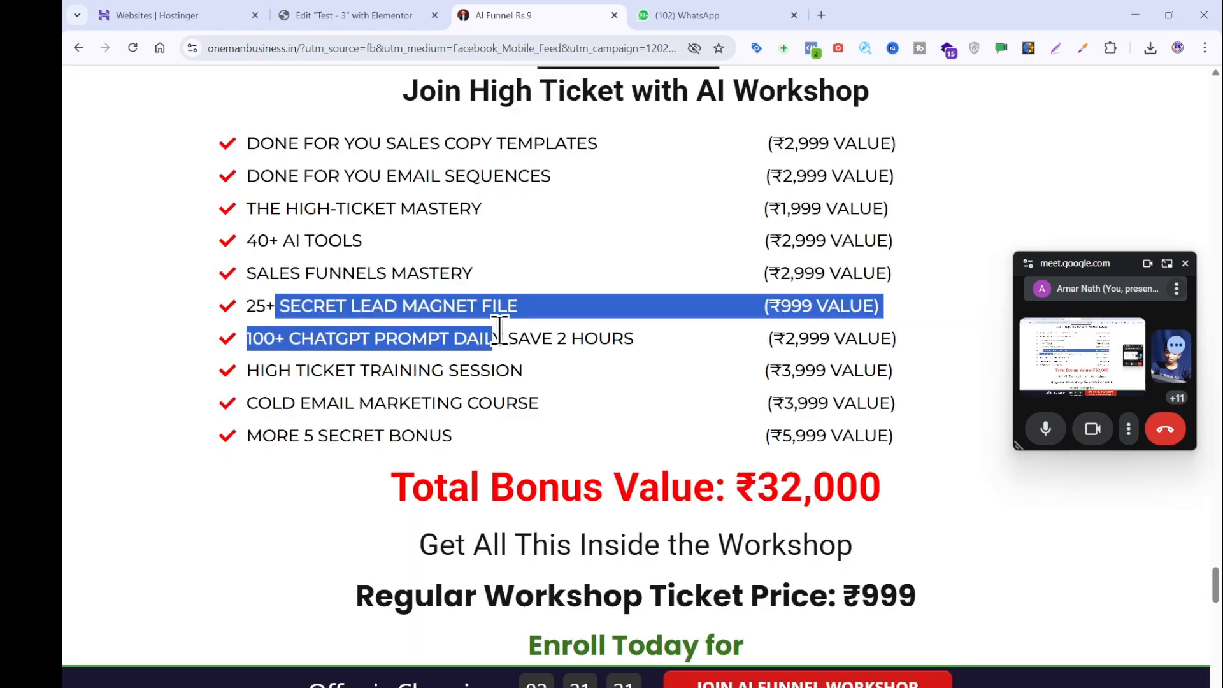
left_click(608, 322)
left_click(415, 8)
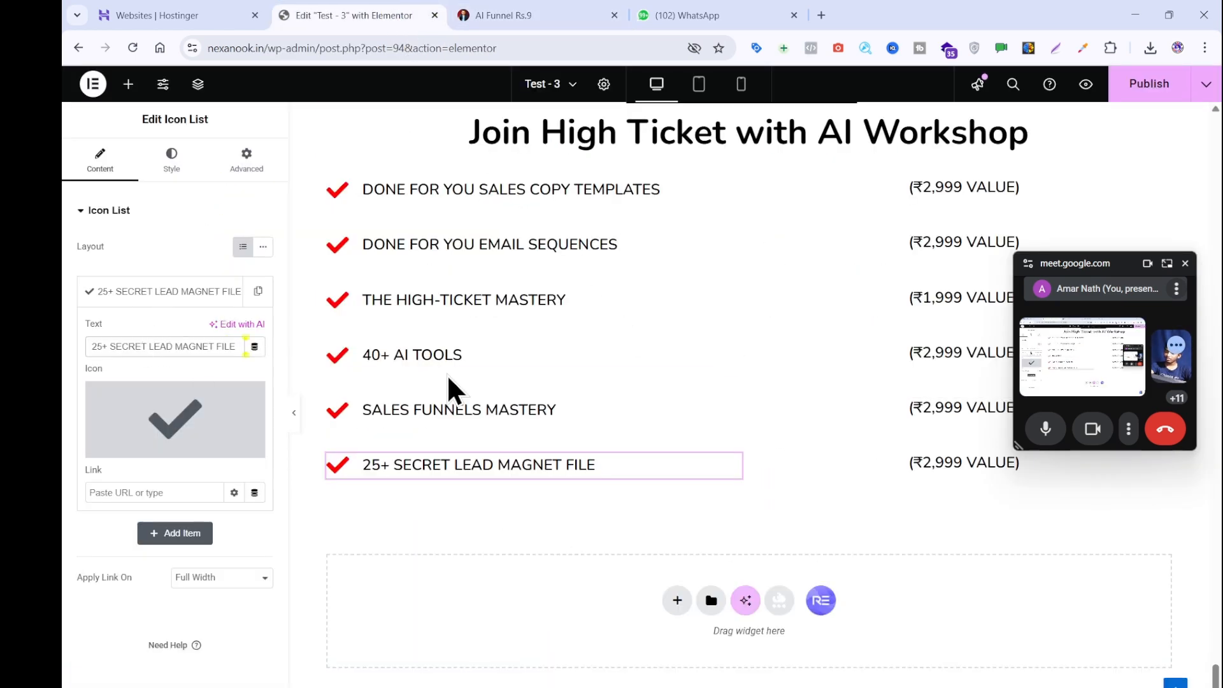
left_click(808, 464)
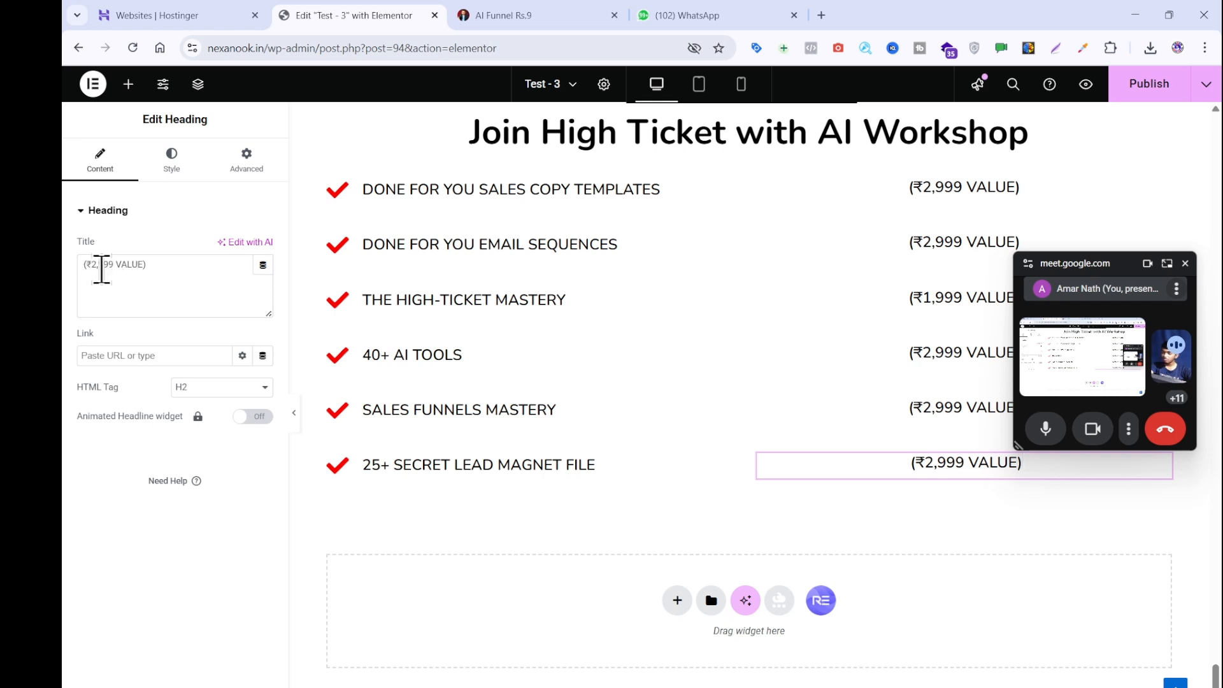
left_click(99, 266)
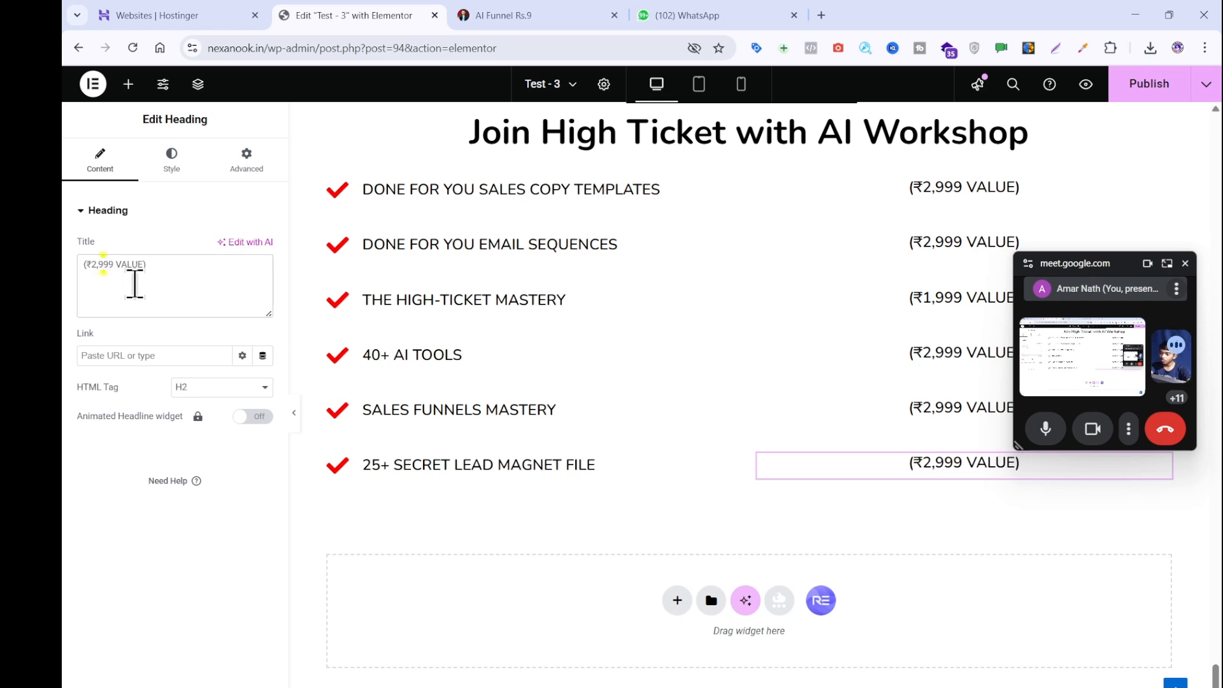
key("BackSpace")
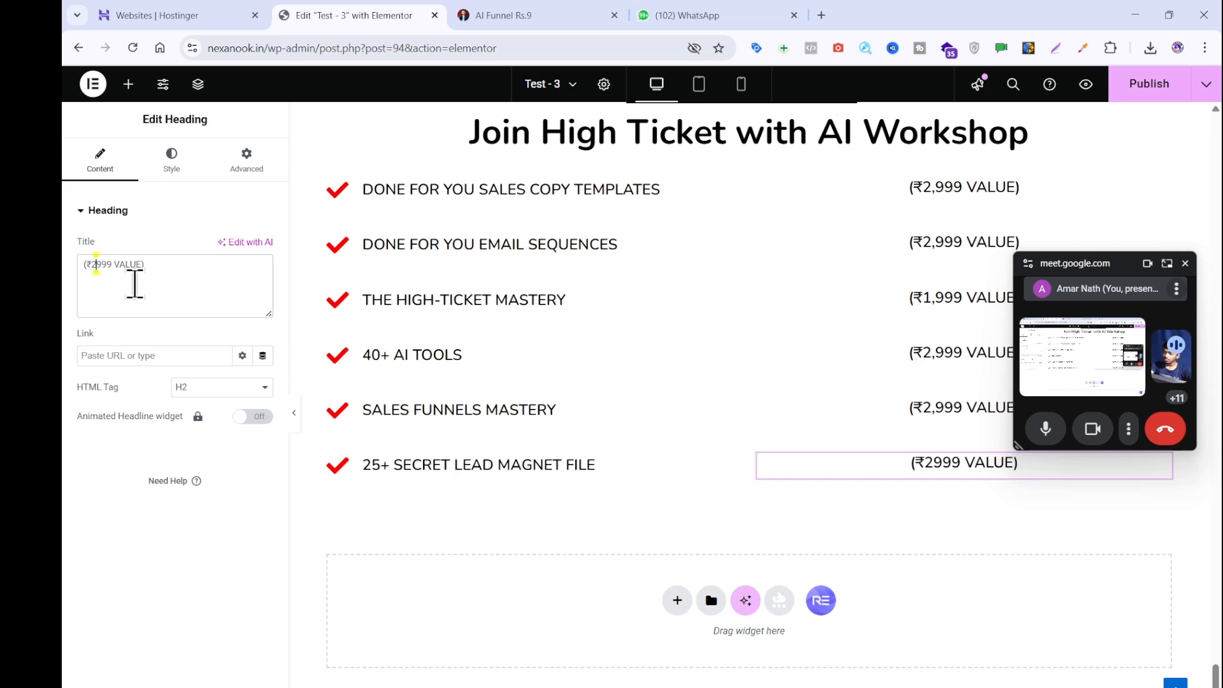
key("BackSpace")
- Copy "100+ CHATGPT PROMPT DAILY SAVE 2 HOURS" from the AI Funnel page, paste it as plain text in Notepad and clear the note
left_click(487, 14)
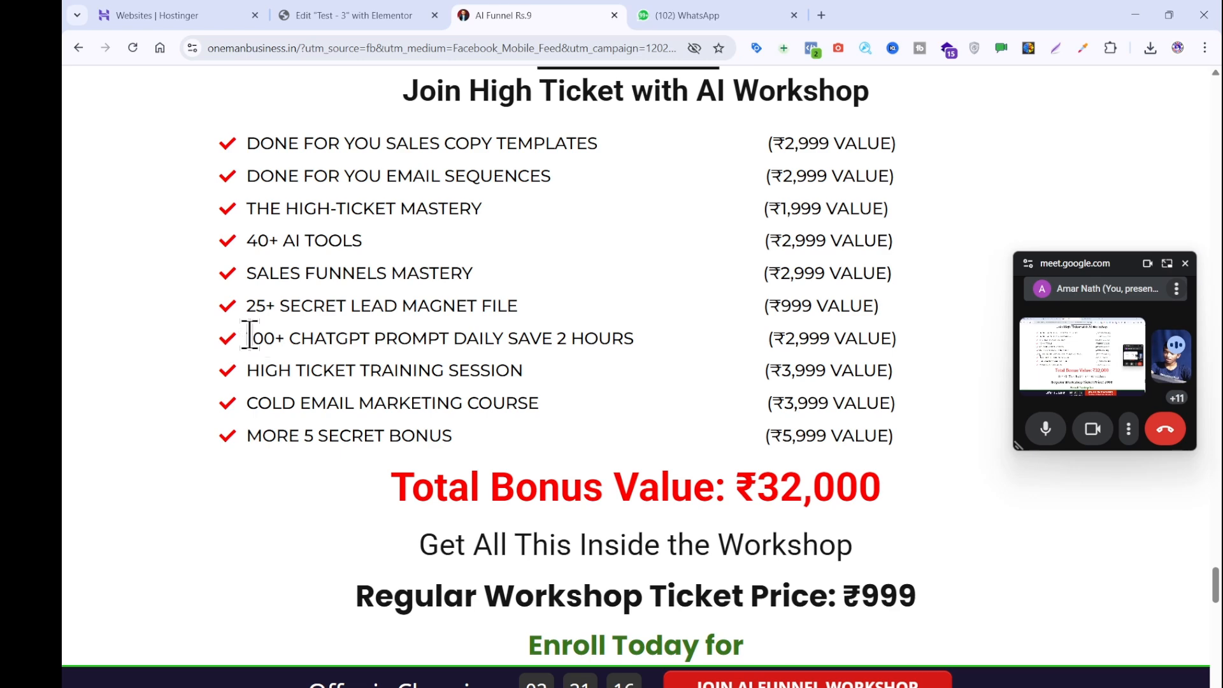
left_click_drag(249, 334, 631, 331)
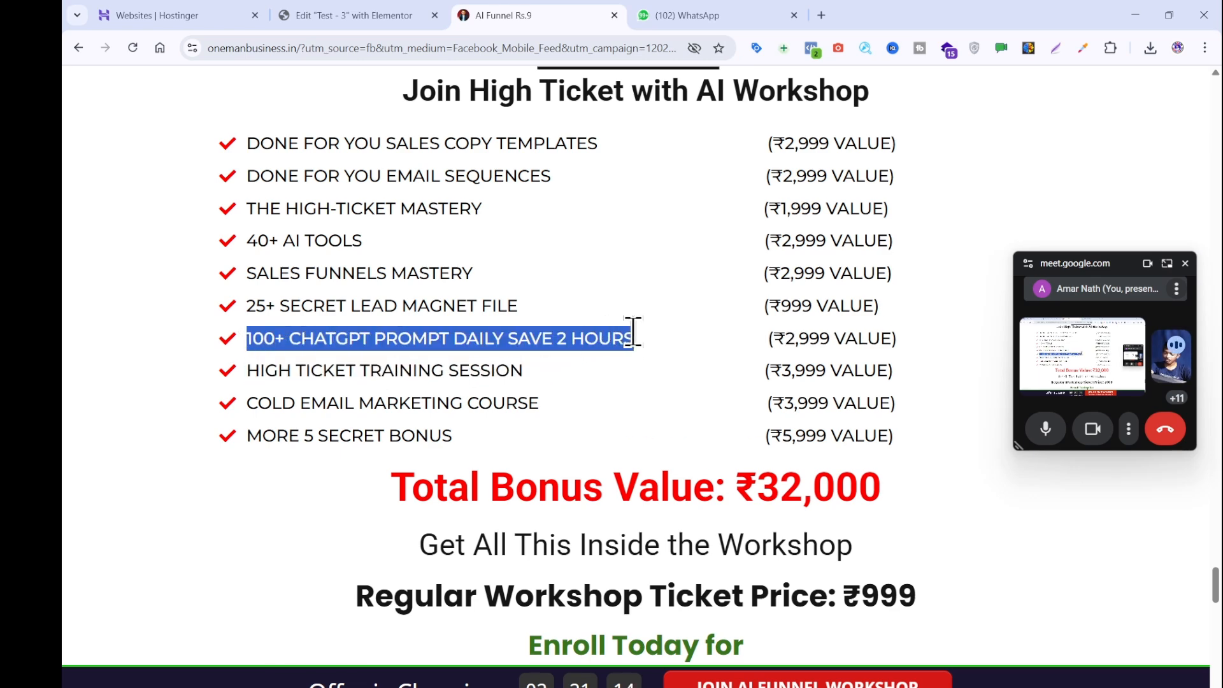
key("ctrl+c")
left_click(797, 687)
key("ctrl+v")
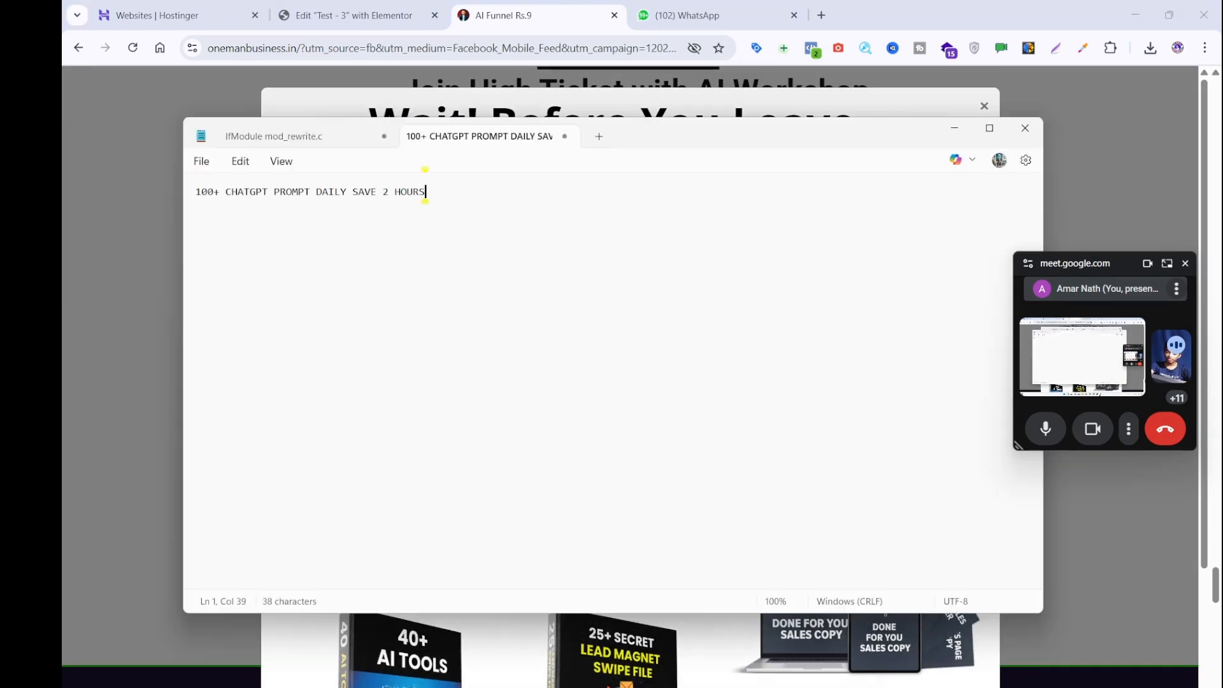
key("ctrl+a")
key("BackSpace")
- Duplicate the lead magnet row in the Elementor editor and set the copy's icon list text to "100+ CHATGPT PROMPT DAILY SAVE 2 HOURS"
left_click(240, 13)
left_click(299, 13)
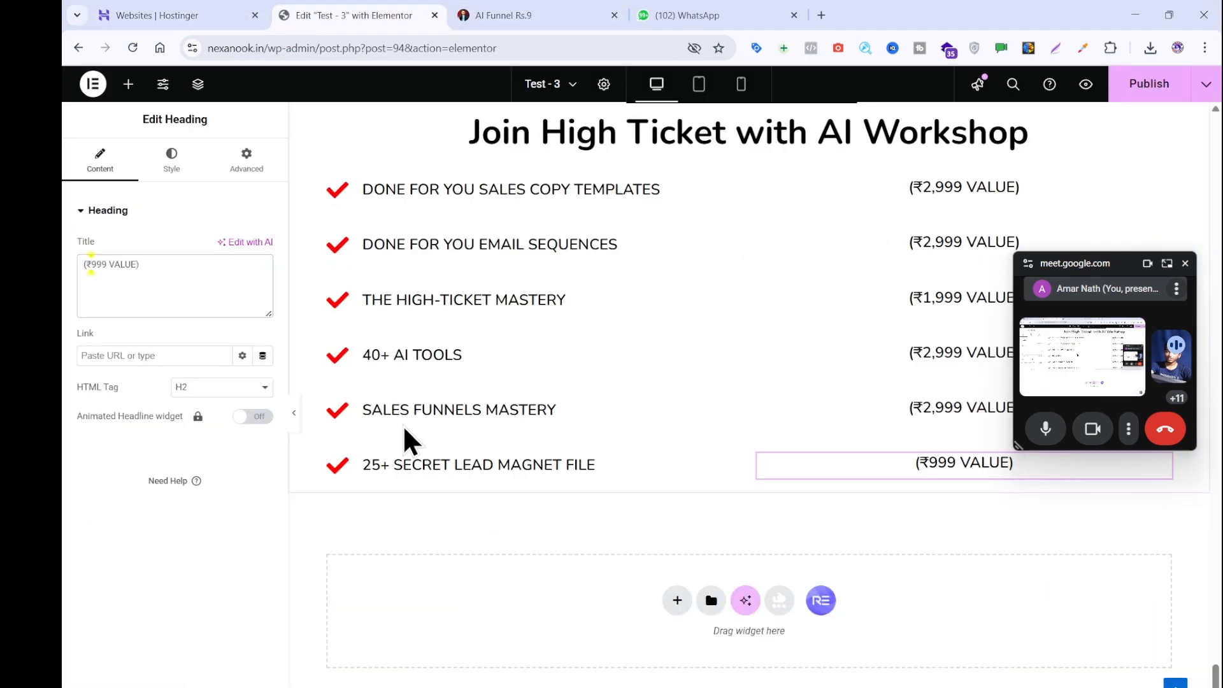
right_click(328, 469)
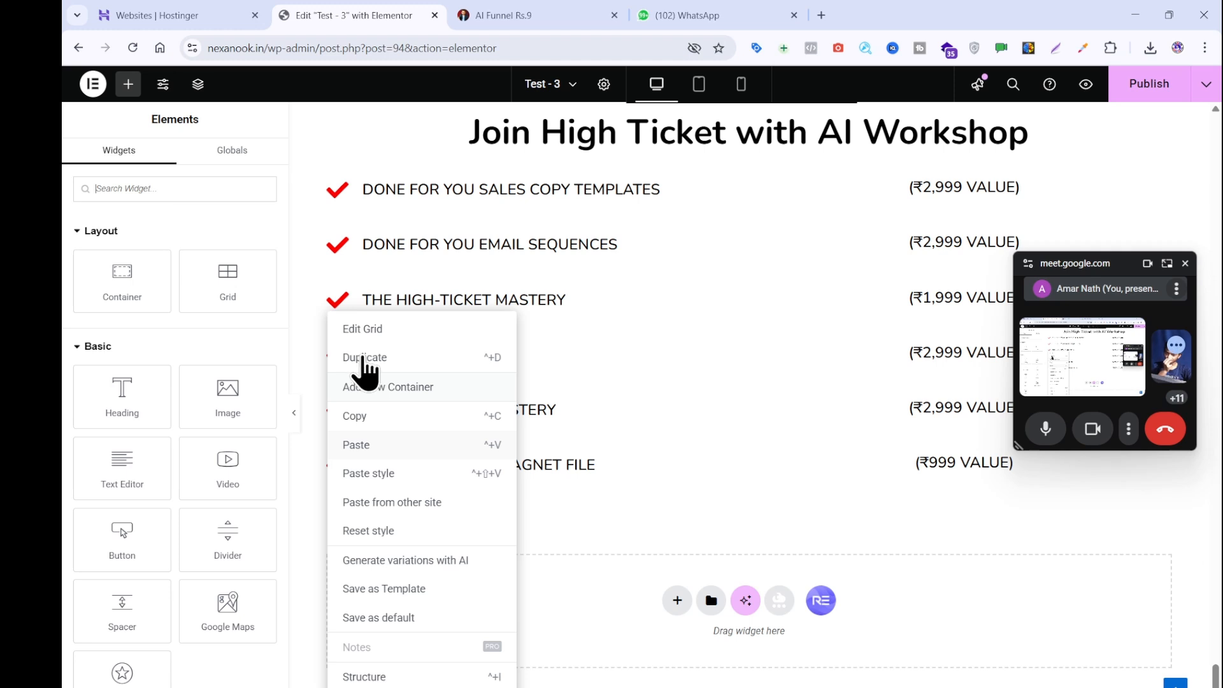
left_click(433, 446)
scroll(444, 469, "down", 2)
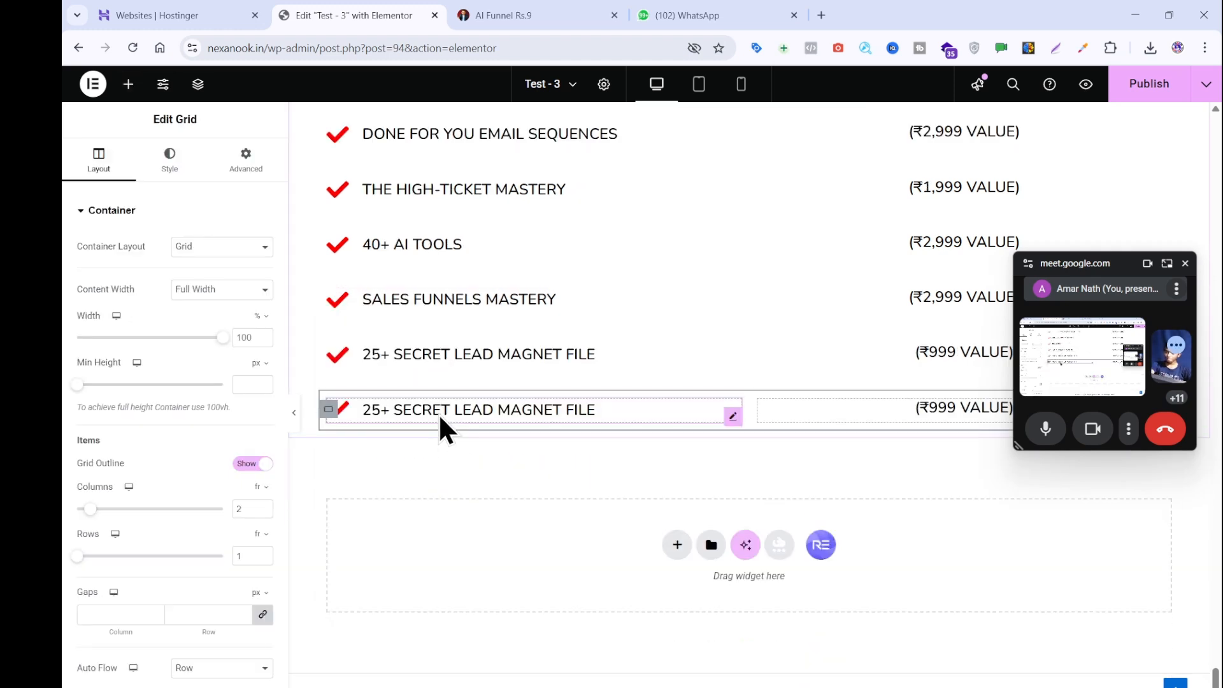
left_click(164, 295)
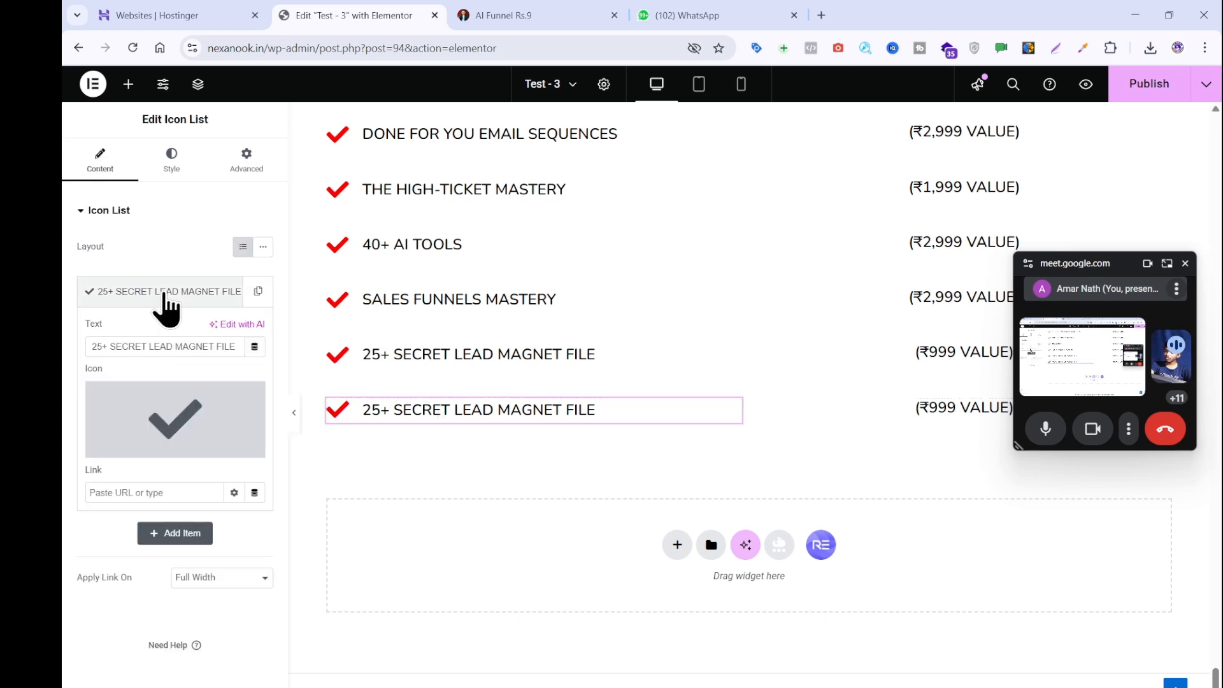
triple_click(169, 346)
key("ctrl+v")
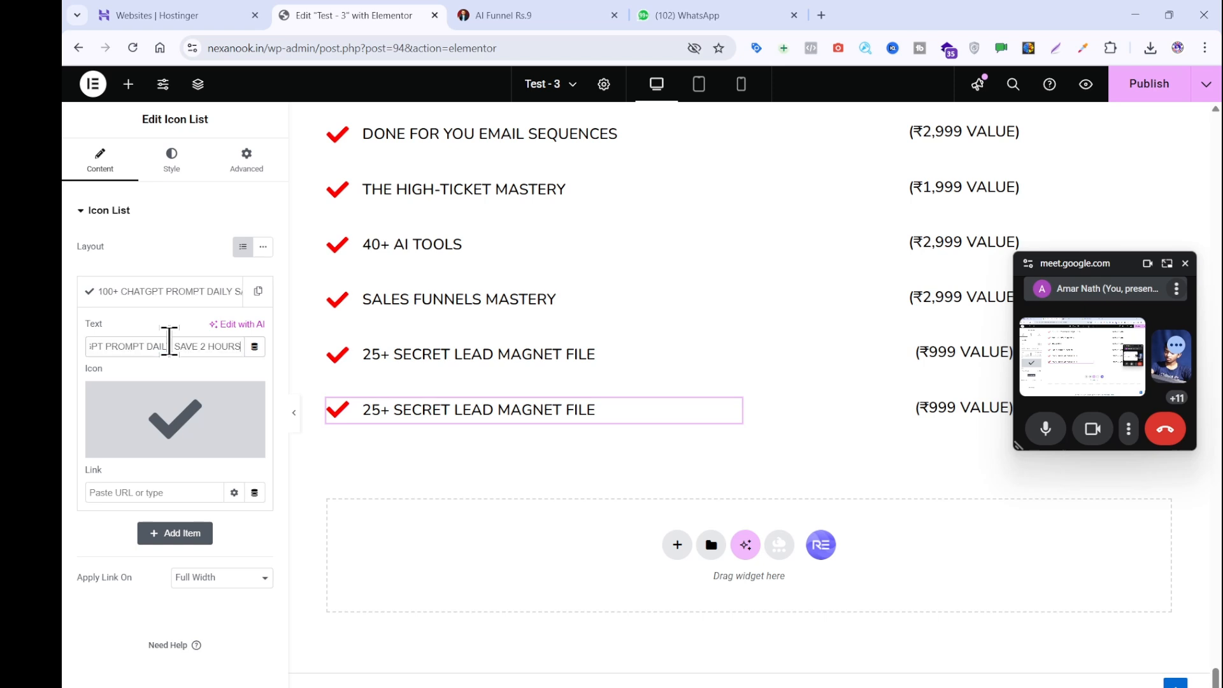
- Set the ChatGPT prompt row's value heading to "(₹2999 VALUE)"
left_click(946, 407)
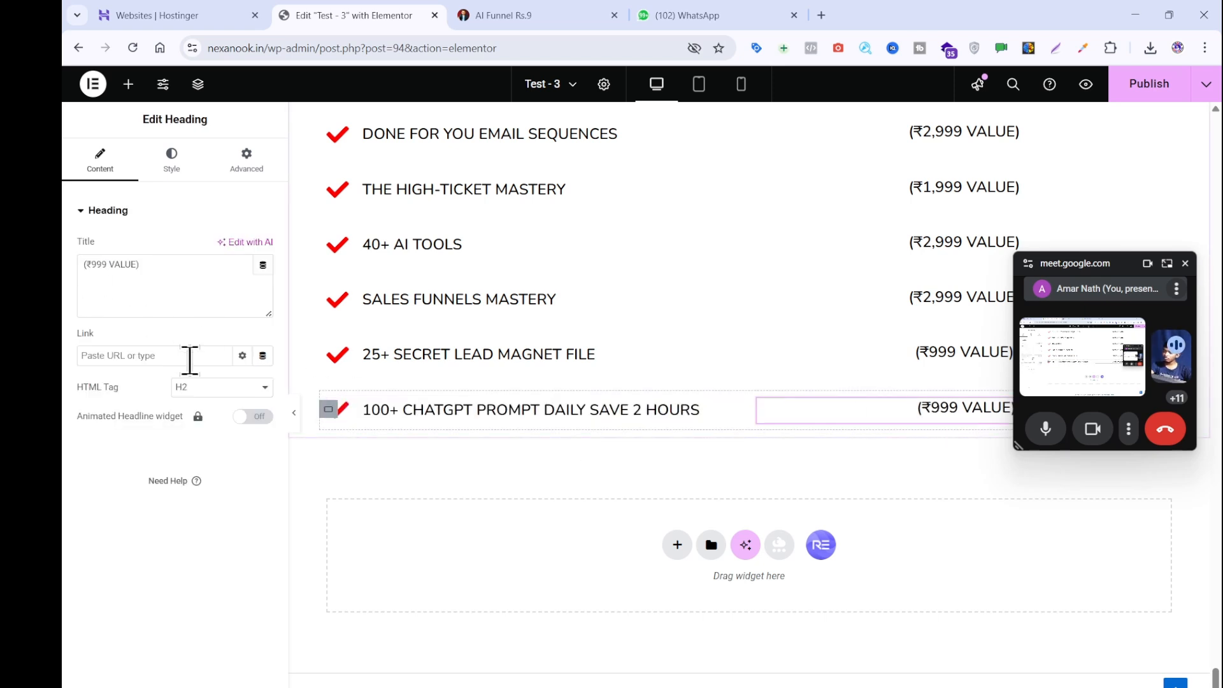
left_click(91, 264)
type("2")
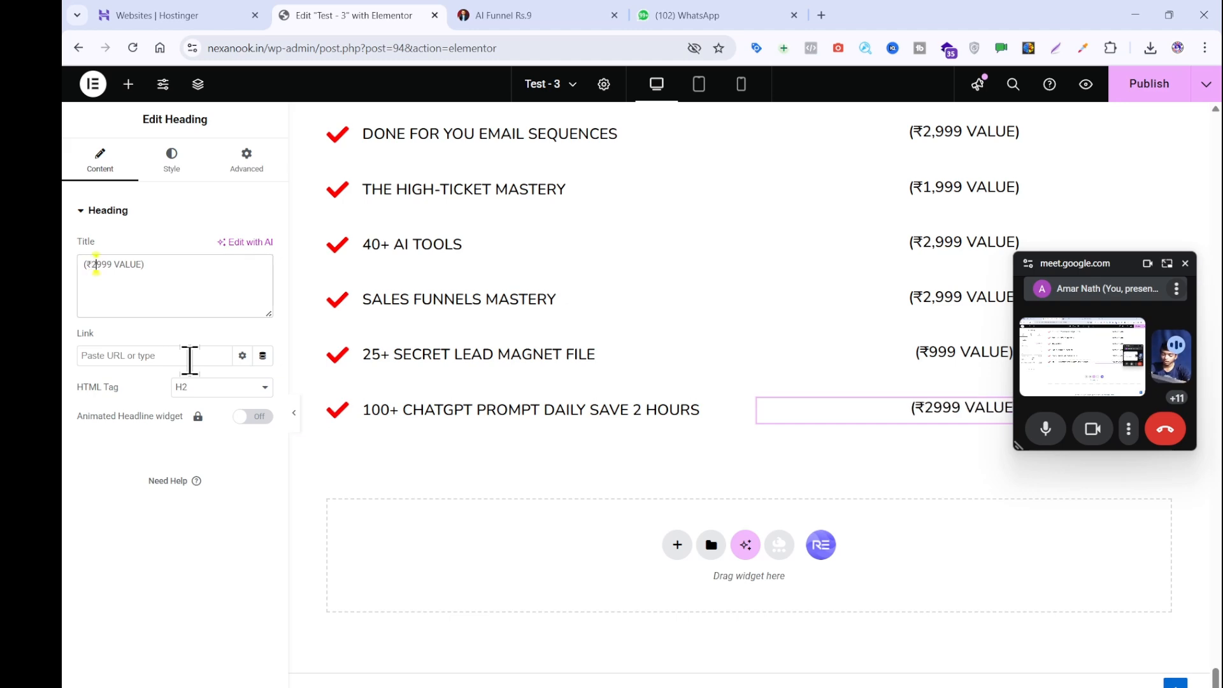
- Copy "HIGH TICKET TRAINING SESSION" from the AI Funnel page, paste it into the blank Notepad note and cut it back out as plain text
left_click(513, 13)
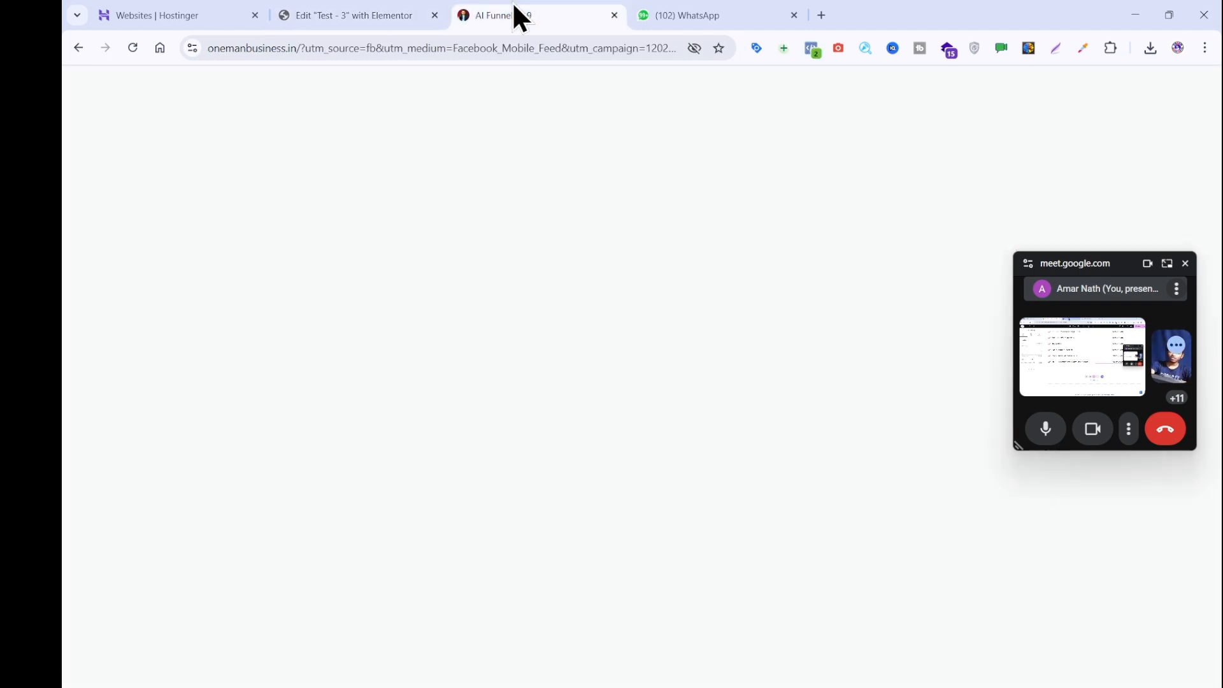
left_click(1040, 494)
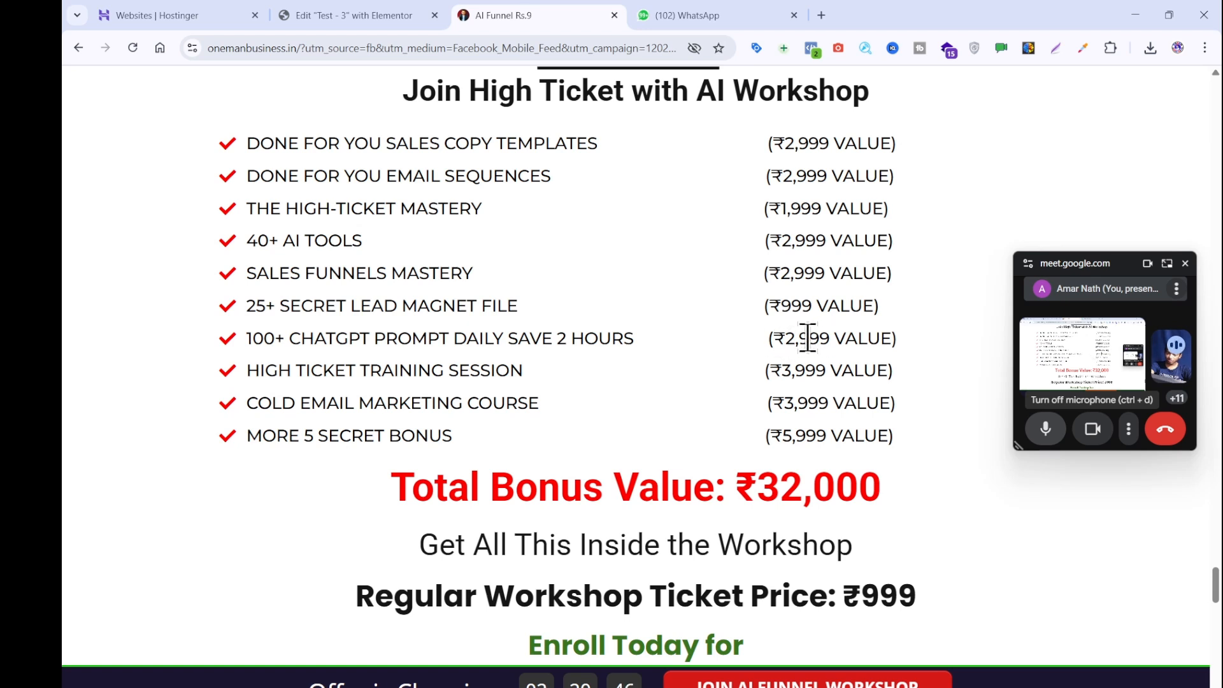
left_click_drag(550, 373, 242, 381)
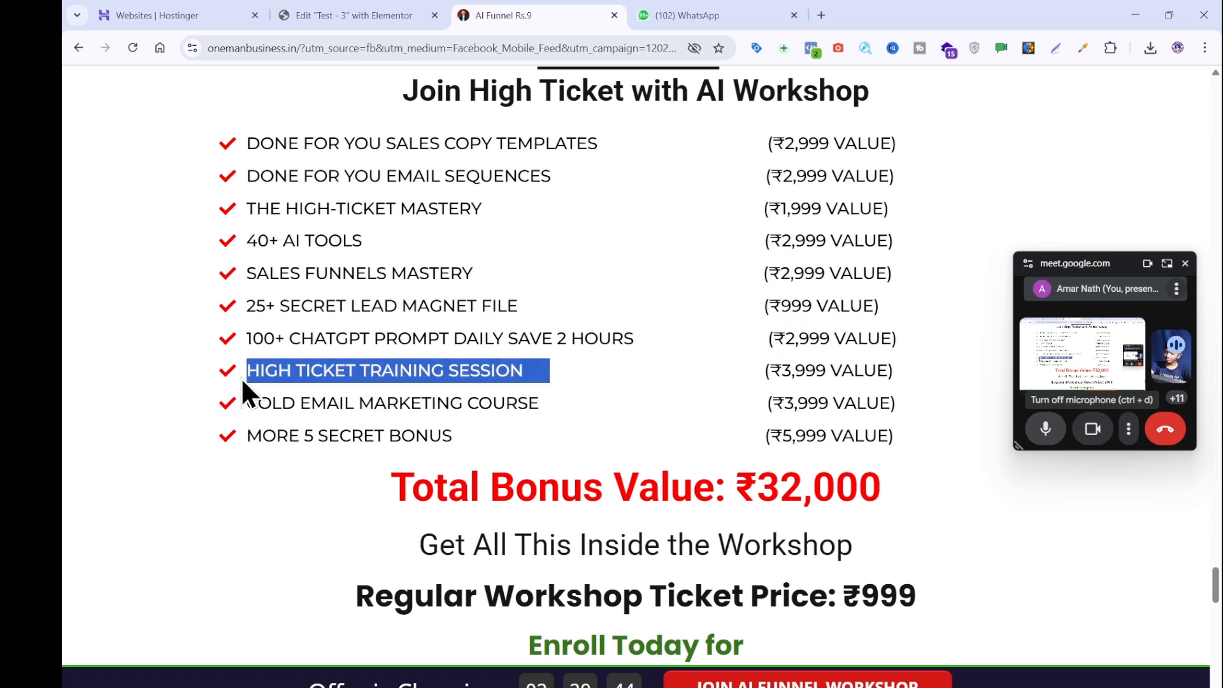
left_click(547, 419)
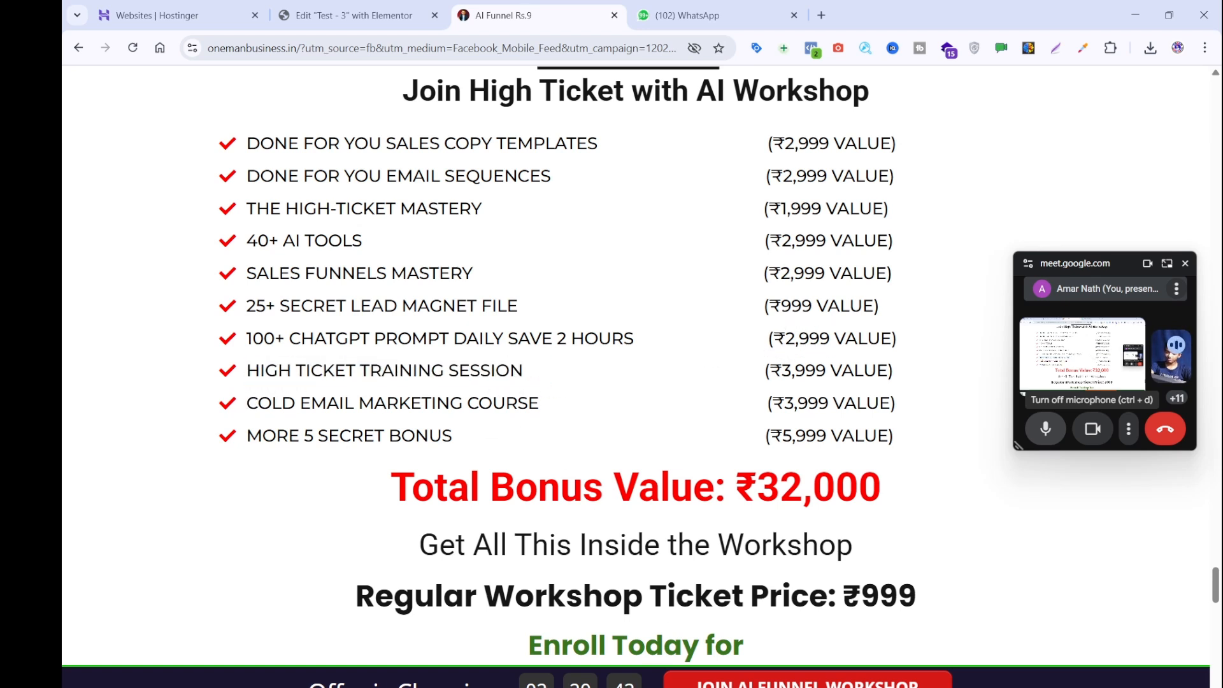
key("alt+Tab")
key("ctrl+v")
key("ctrl+a")
key("ctrl+x")
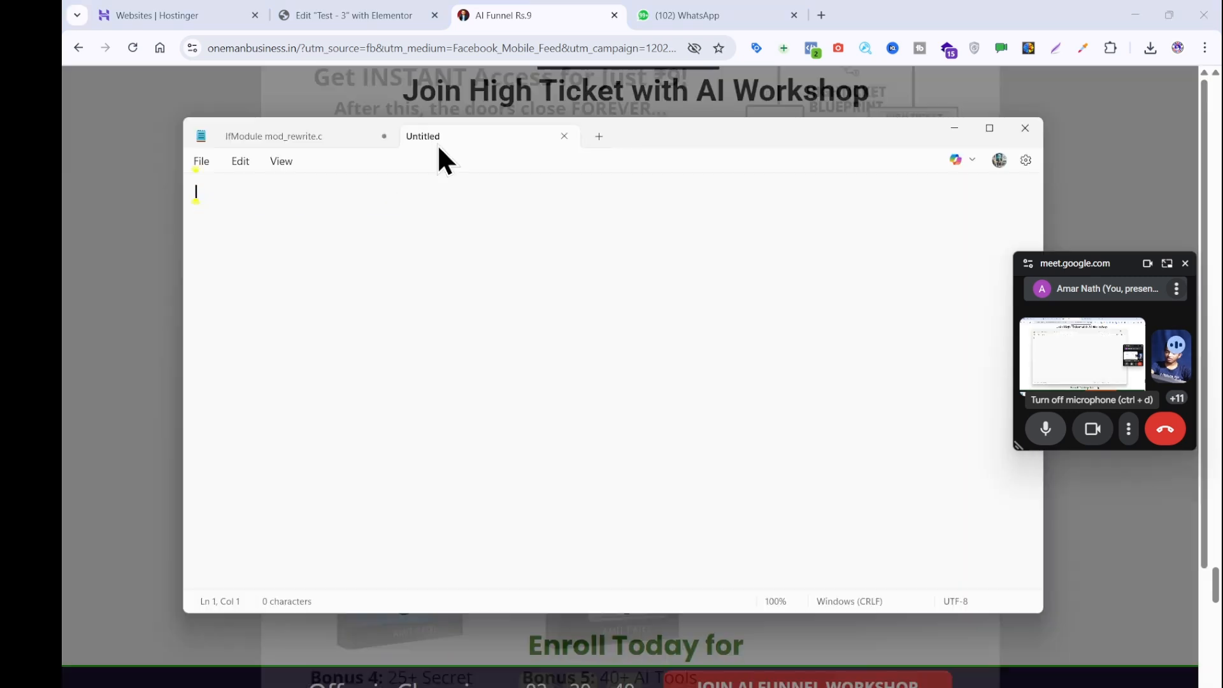
- Duplicate the ChatGPT prompt row in the Elementor editor and set the copy's icon list text to "HIGH TICKET TRAINING SESSION"
left_click(380, 12)
right_click(331, 406)
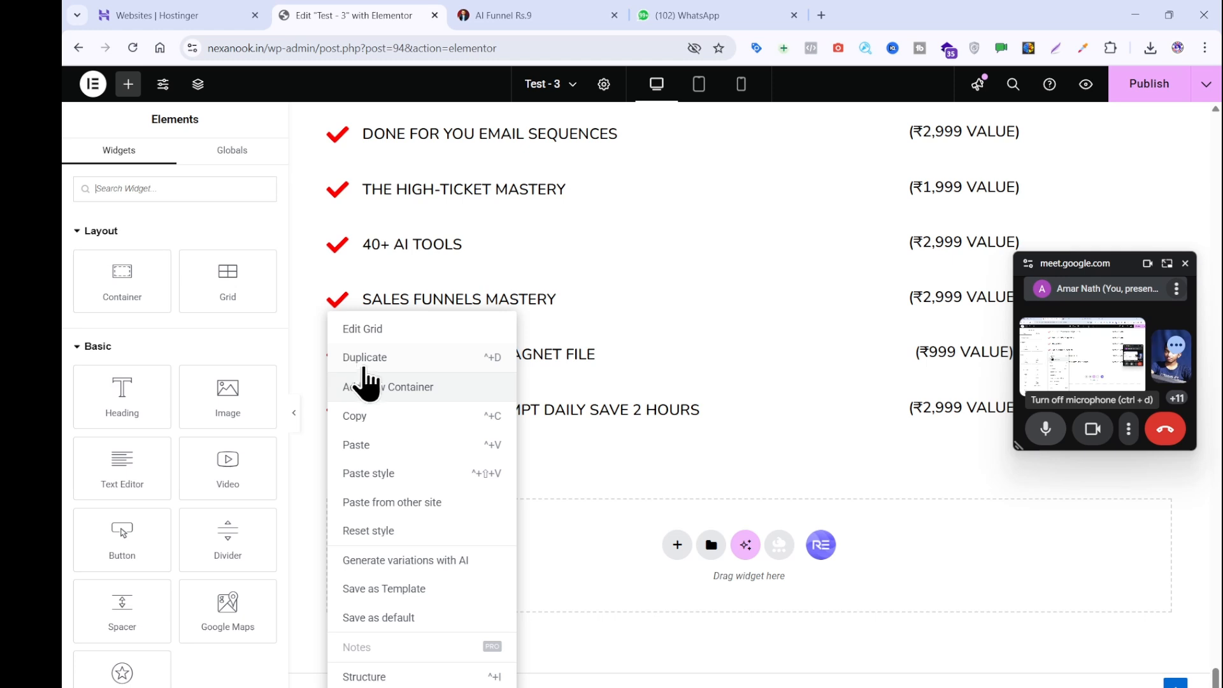
left_click(510, 390)
scroll(586, 425, "down", 1)
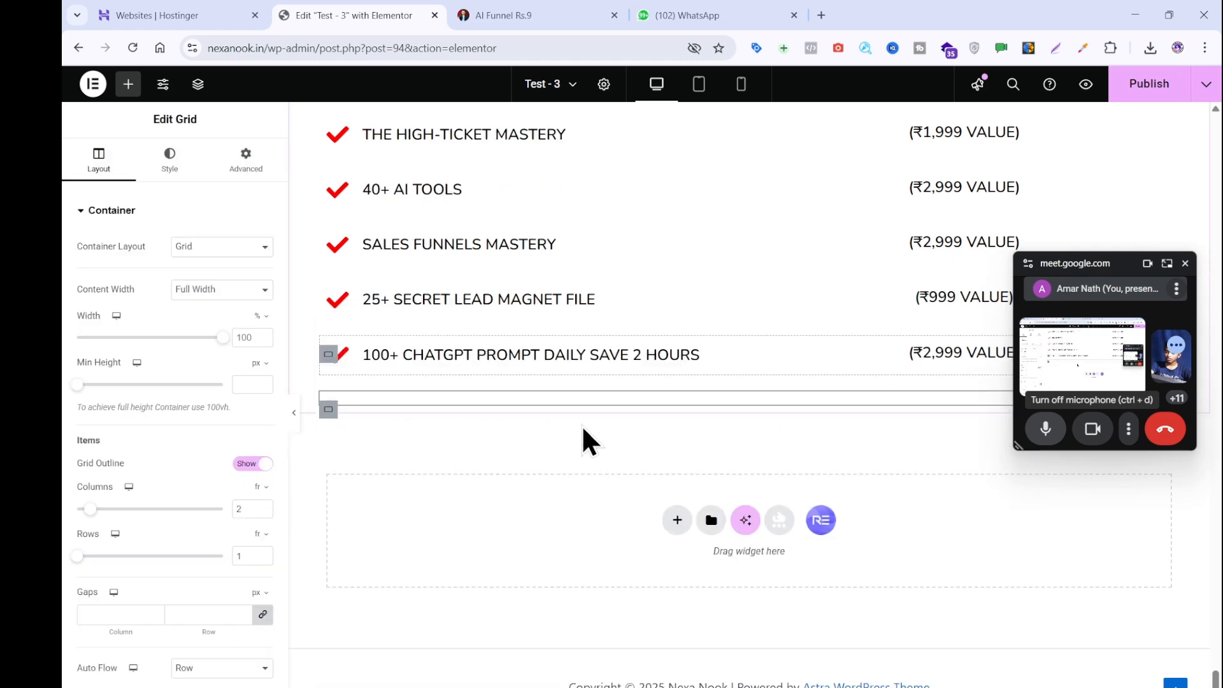
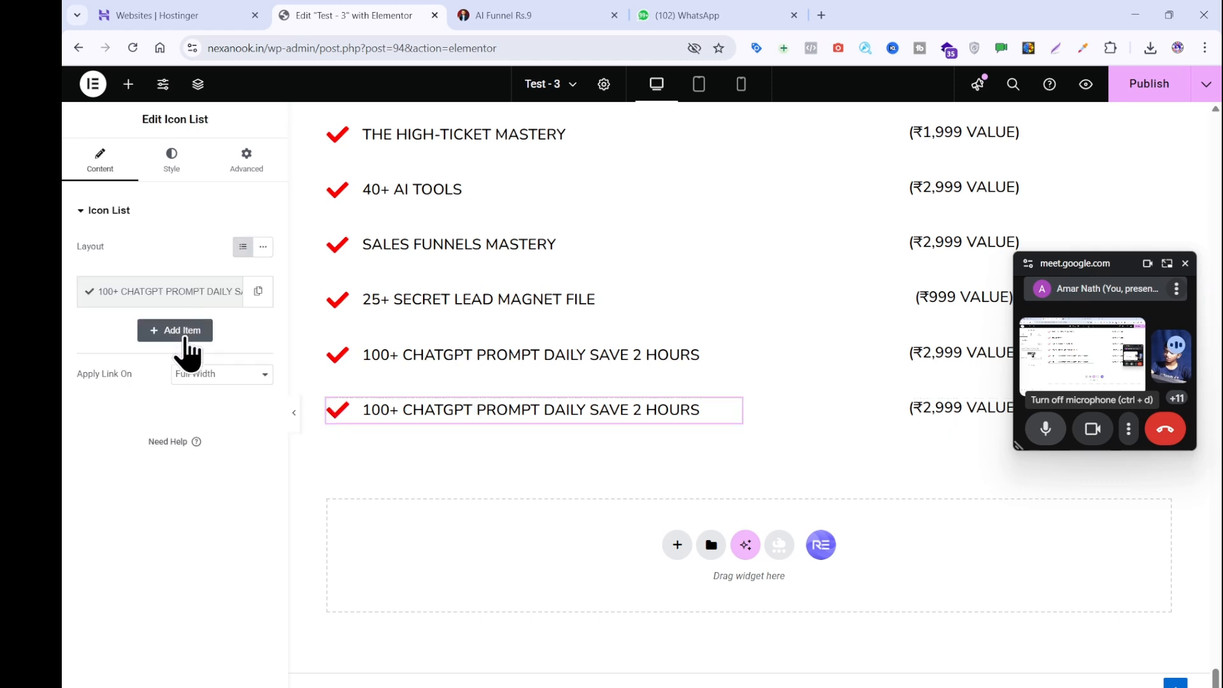
triple_click(186, 346)
type("HIGH TICKET TRAINING SESSION")
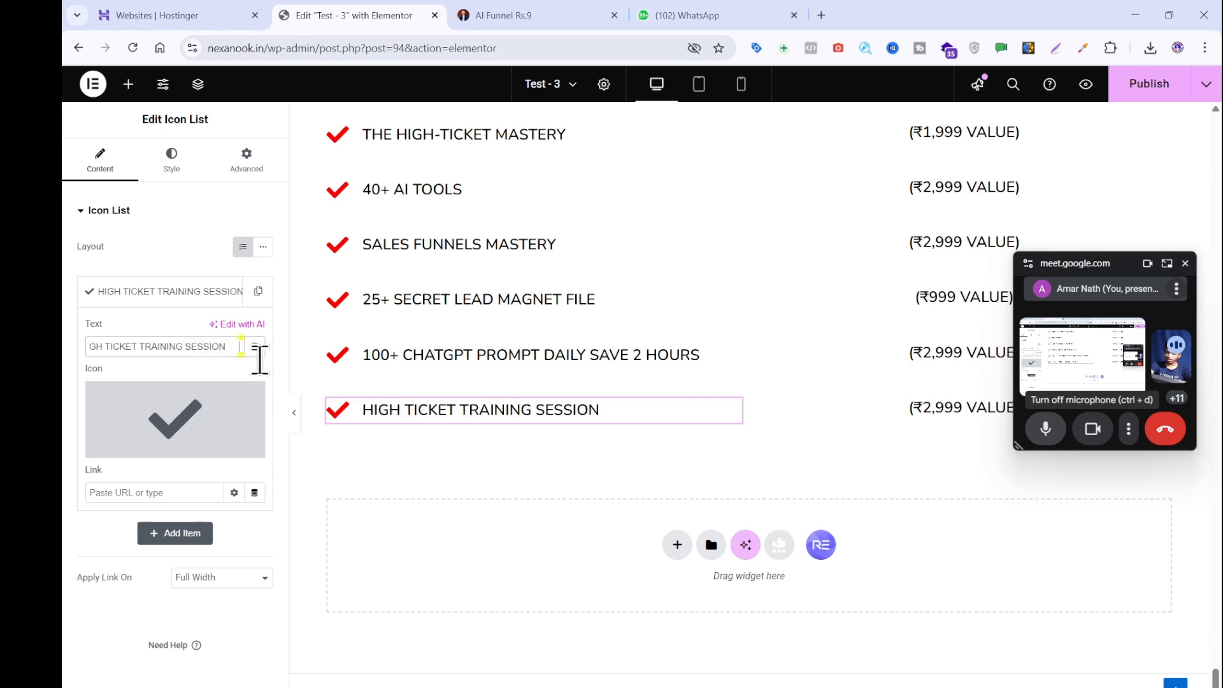
- Check the training session value on the AI Funnel page, set that row's value heading to "(₹3,999 VALUE)" and duplicate the row
left_click(563, 5)
left_click(254, 185)
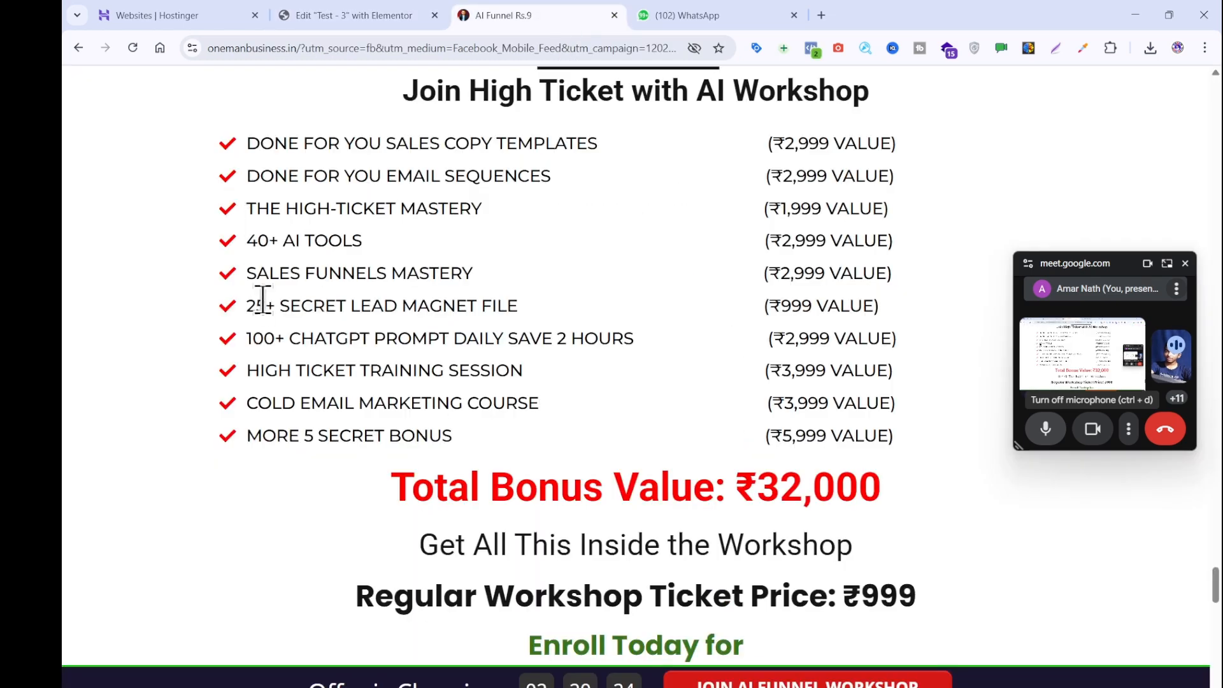
left_click(354, 14)
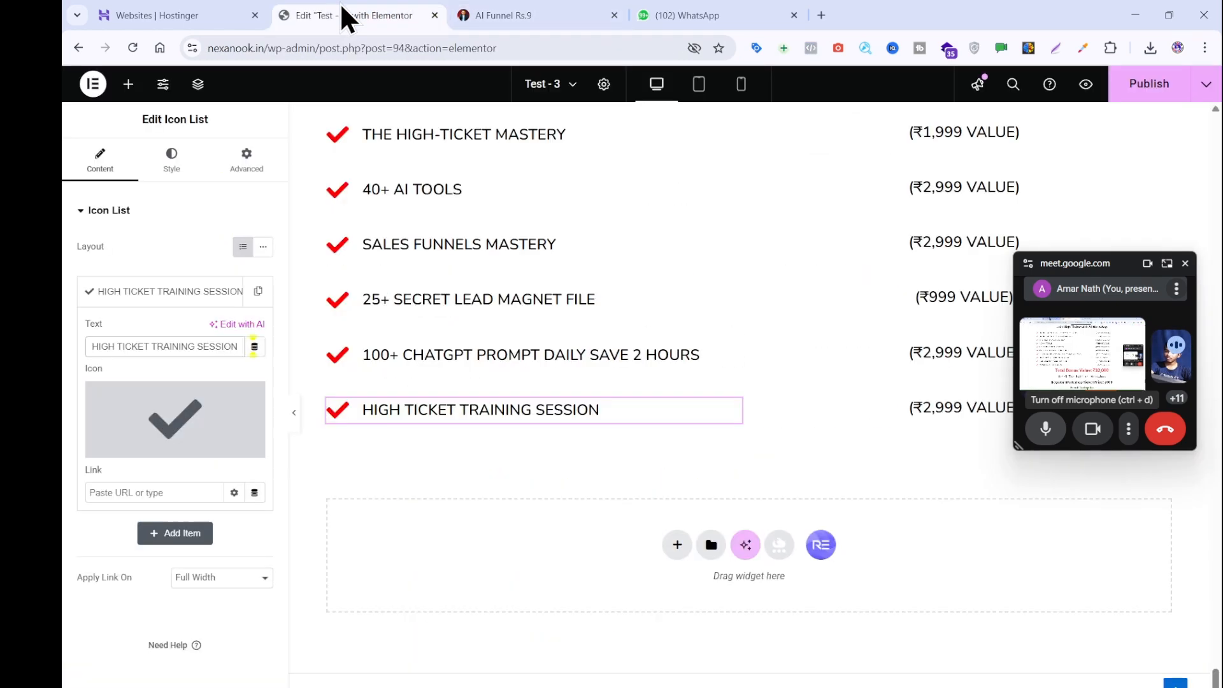
left_click(923, 412)
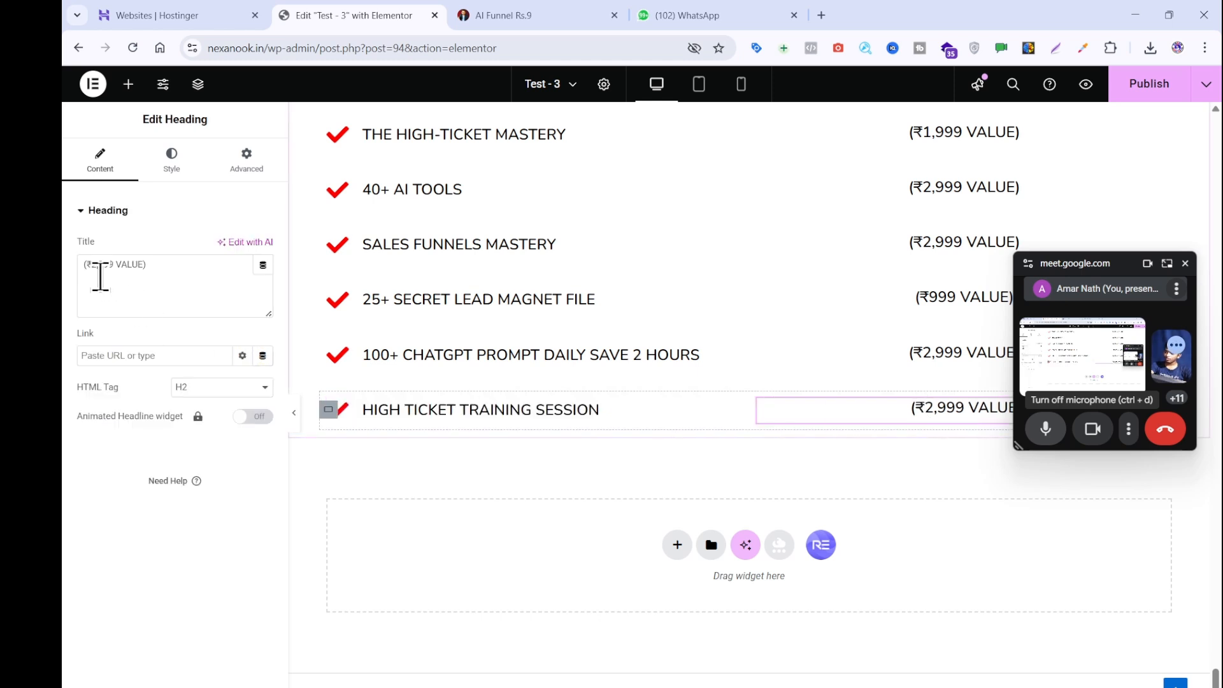
left_click(161, 316)
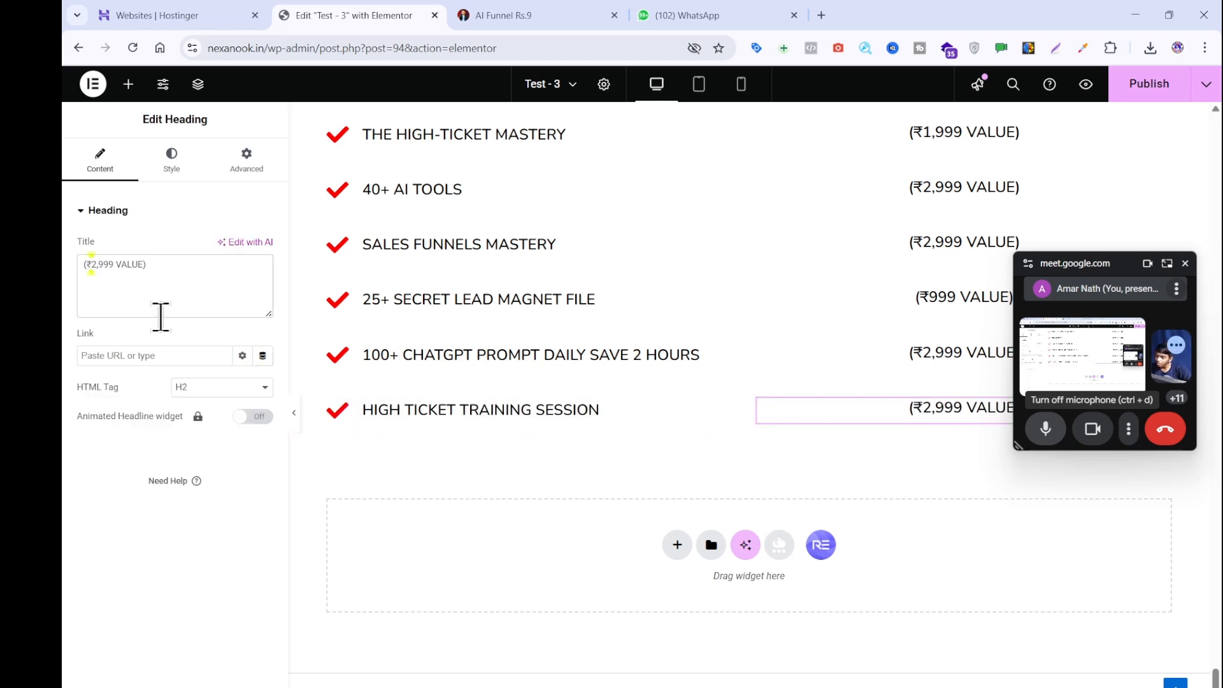
key("BackSpace")
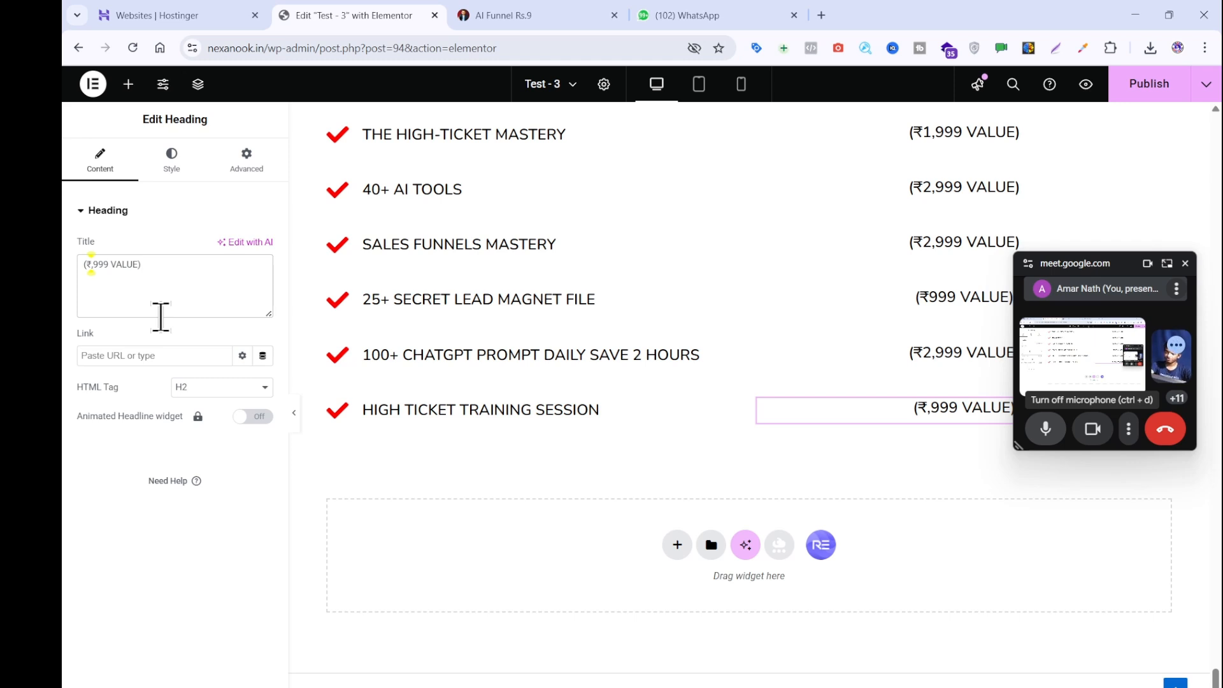
type("3")
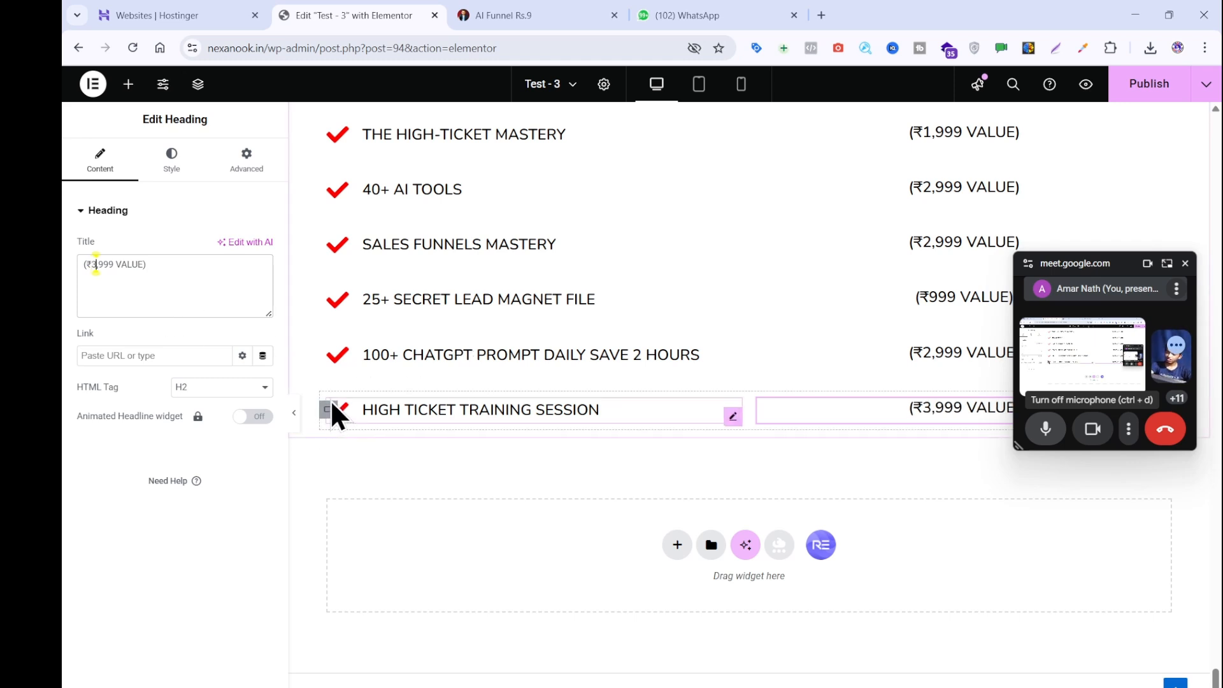
right_click(328, 411)
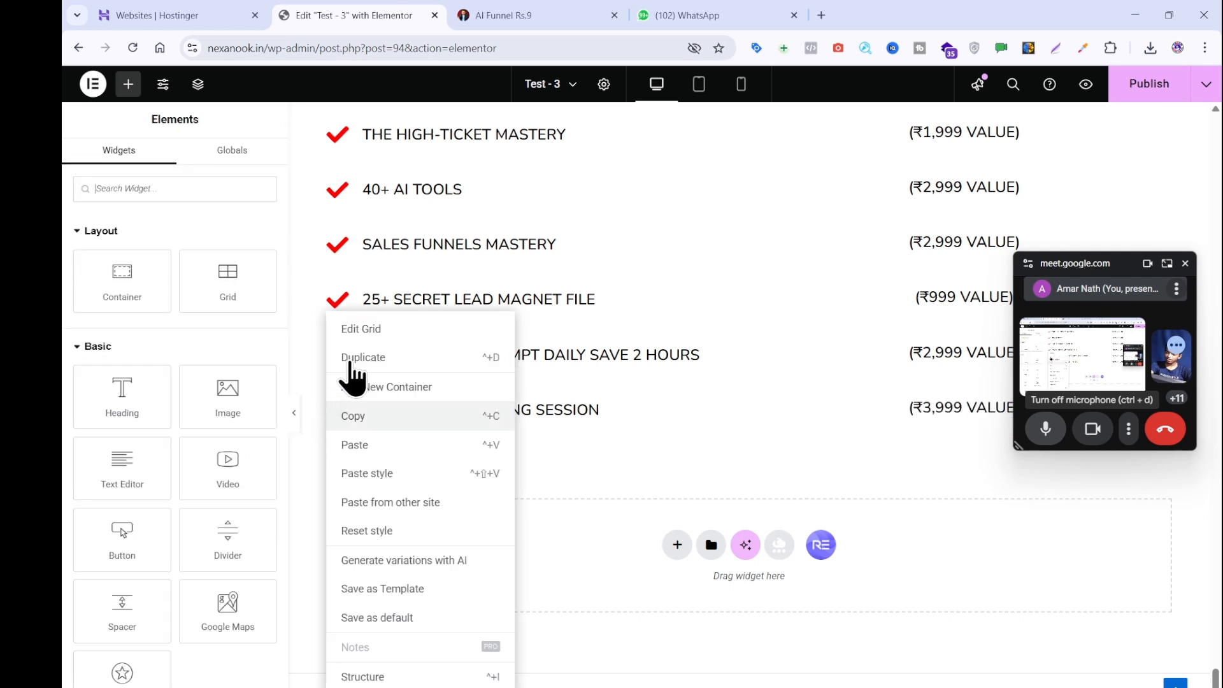
- Copy "COLD EMAIL MARKETING COURSE" from the AI Funnel page, paste it into the blank Notepad note and cut it back out as plain text
left_click(479, 14)
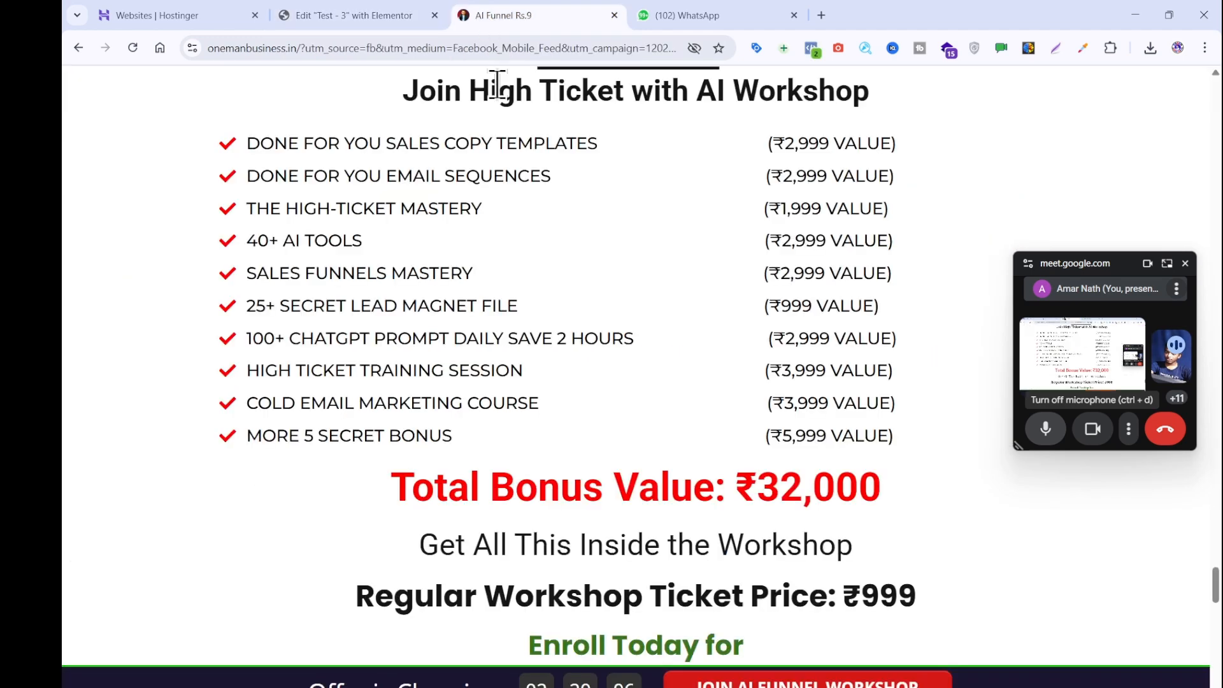
left_click_drag(539, 401, 241, 411)
key("ctrl+c")
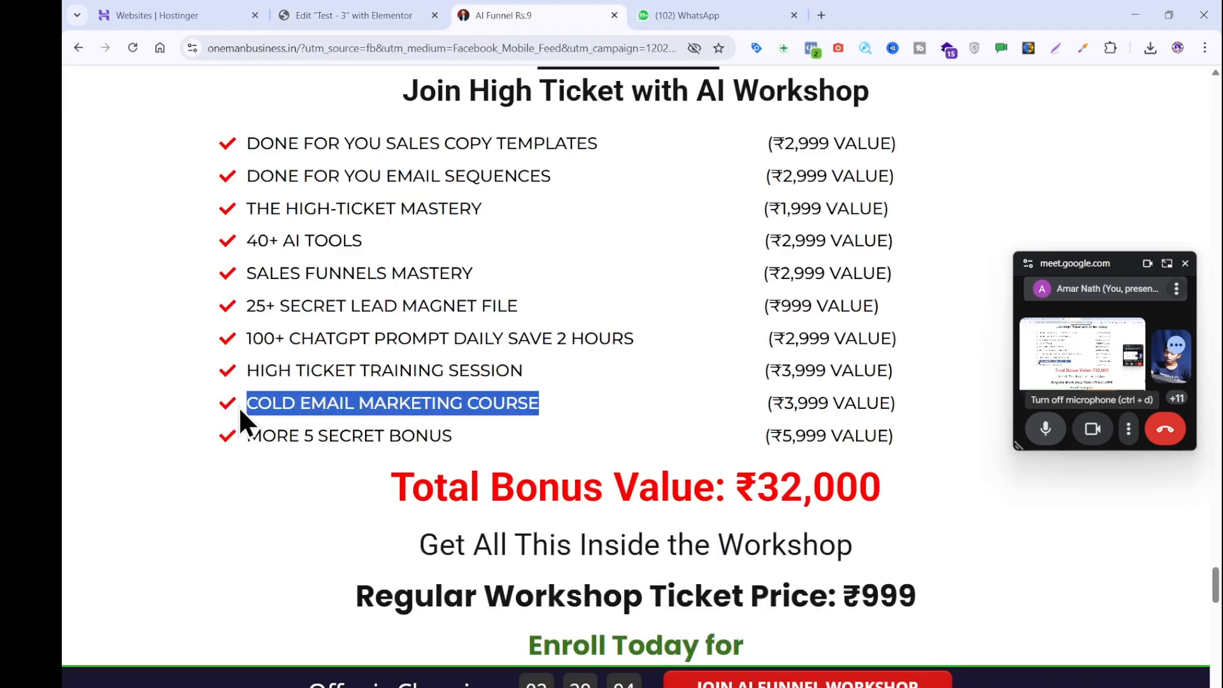
left_click(514, 426)
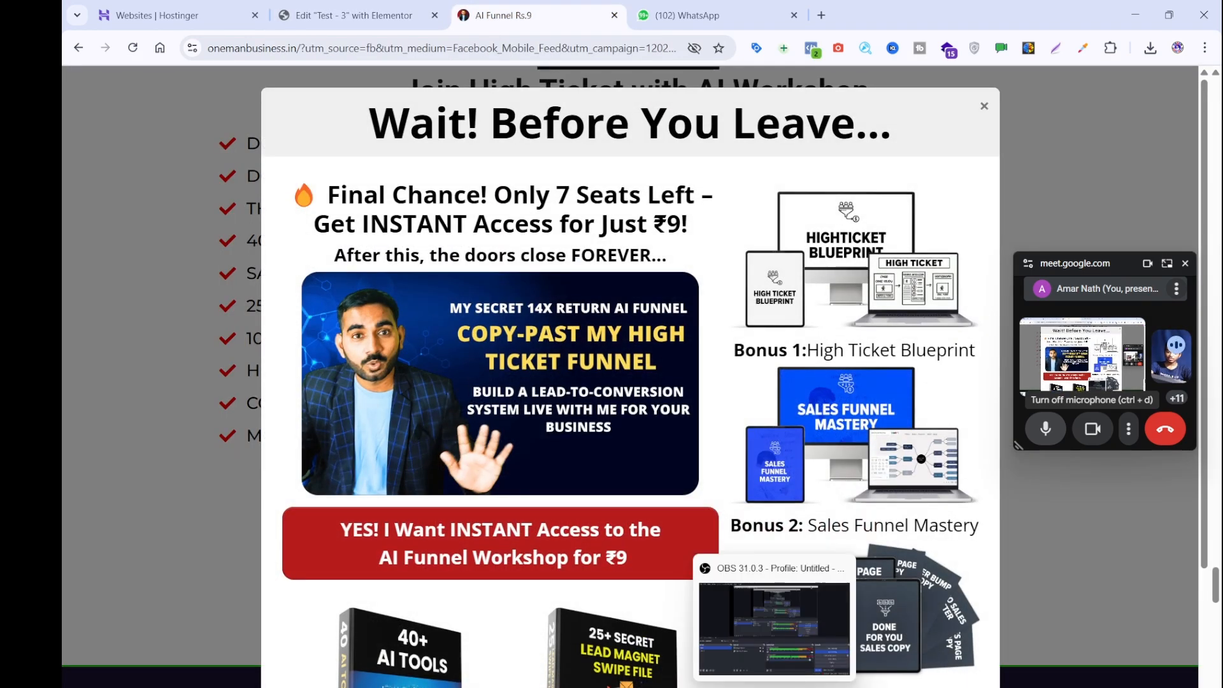
left_click(776, 687)
key("ctrl+v")
key("ctrl+a")
key("ctrl+x")
- Set the duplicated training session row's icon list text to "COLD EMAIL MARKETING COURSE" in the Elementor editor and duplicate that row
left_click(273, 7)
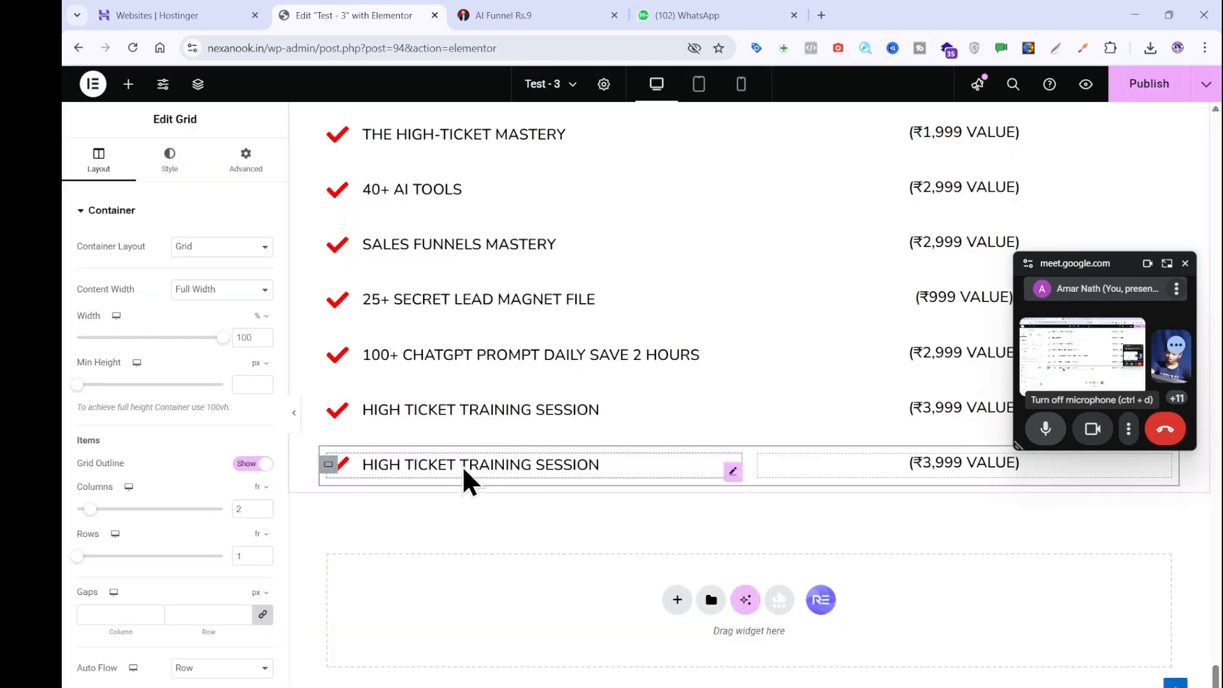
left_click(462, 465)
left_click(245, 291)
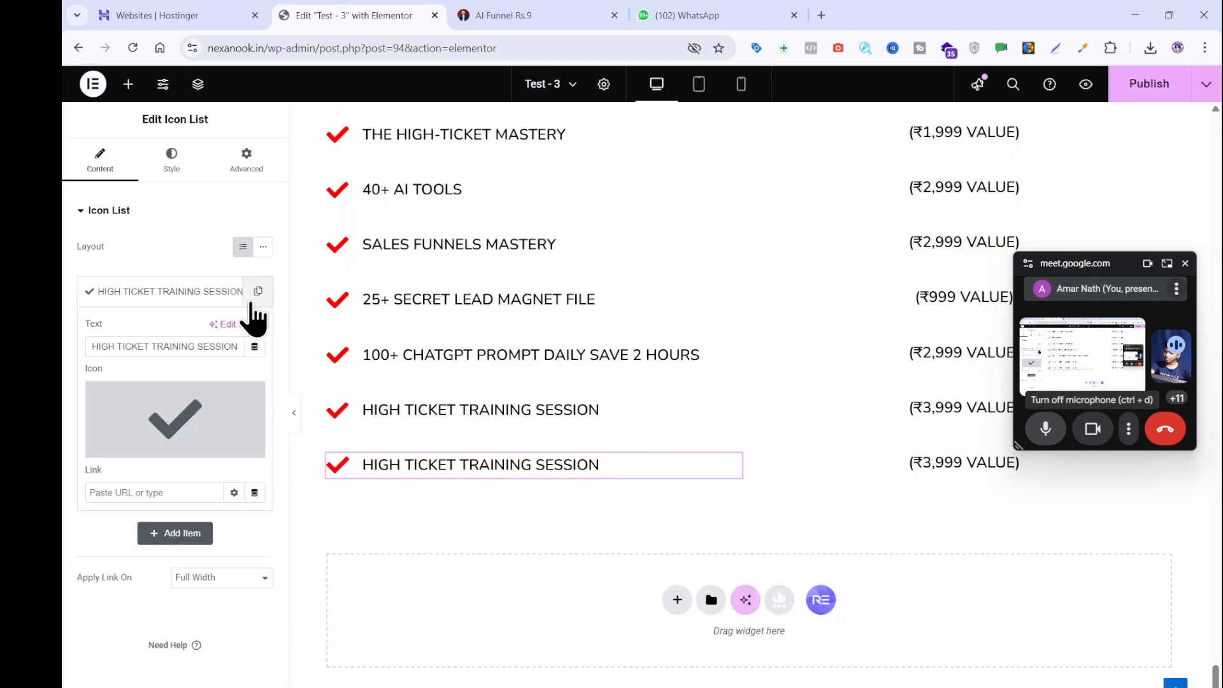
triple_click(172, 350)
key("ctrl+v")
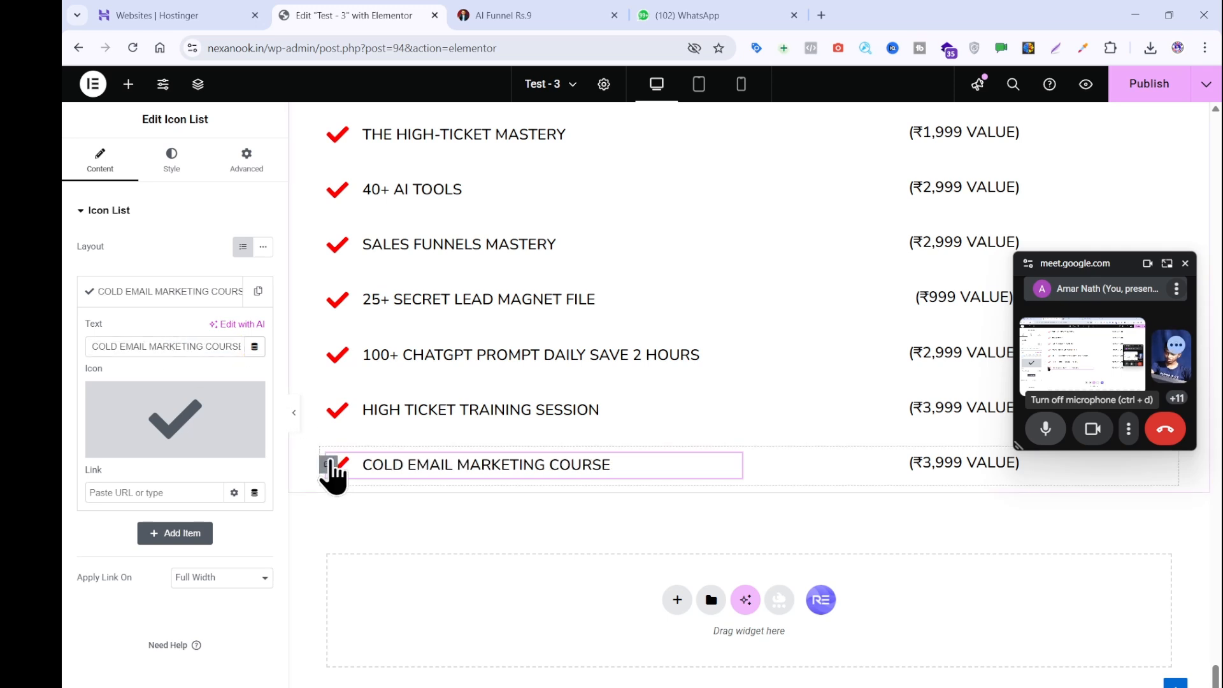
right_click(331, 468)
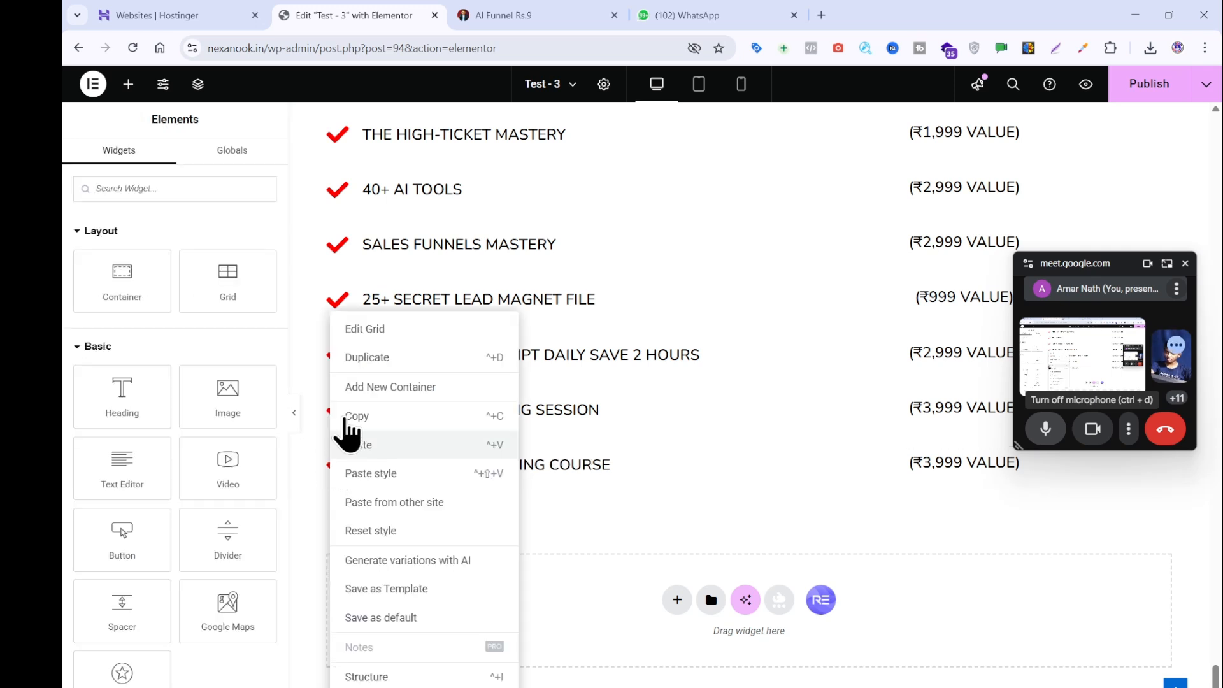
left_click(364, 351)
- Copy "MORE 5 SECRET BONUS" from the AI Funnel page, paste it into the blank Notepad note and cut it back out as plain text
left_click(545, 14)
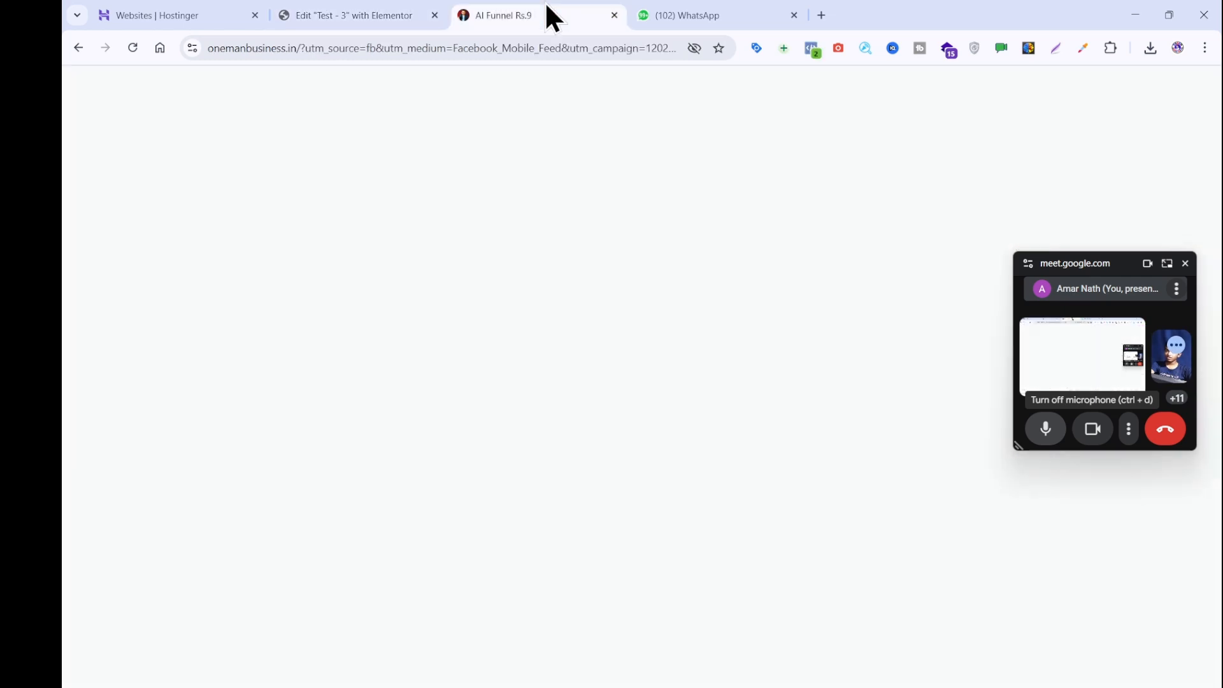
left_click(166, 389)
left_click_drag(456, 438, 245, 445)
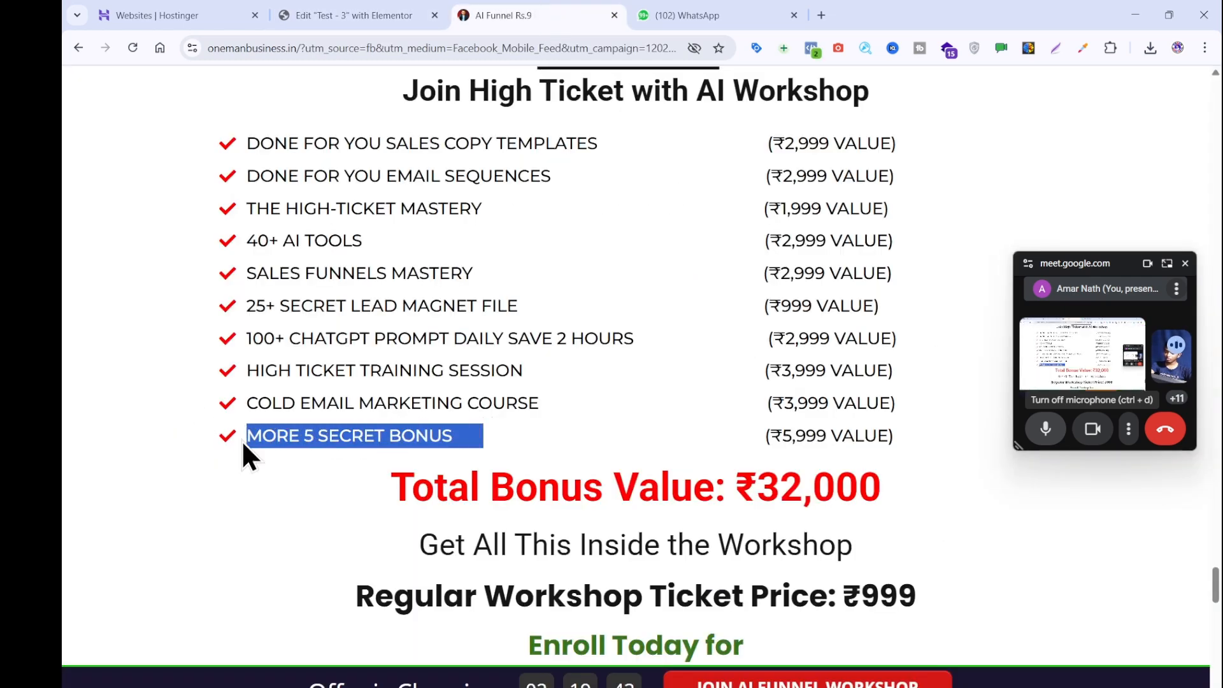
left_click(647, 481)
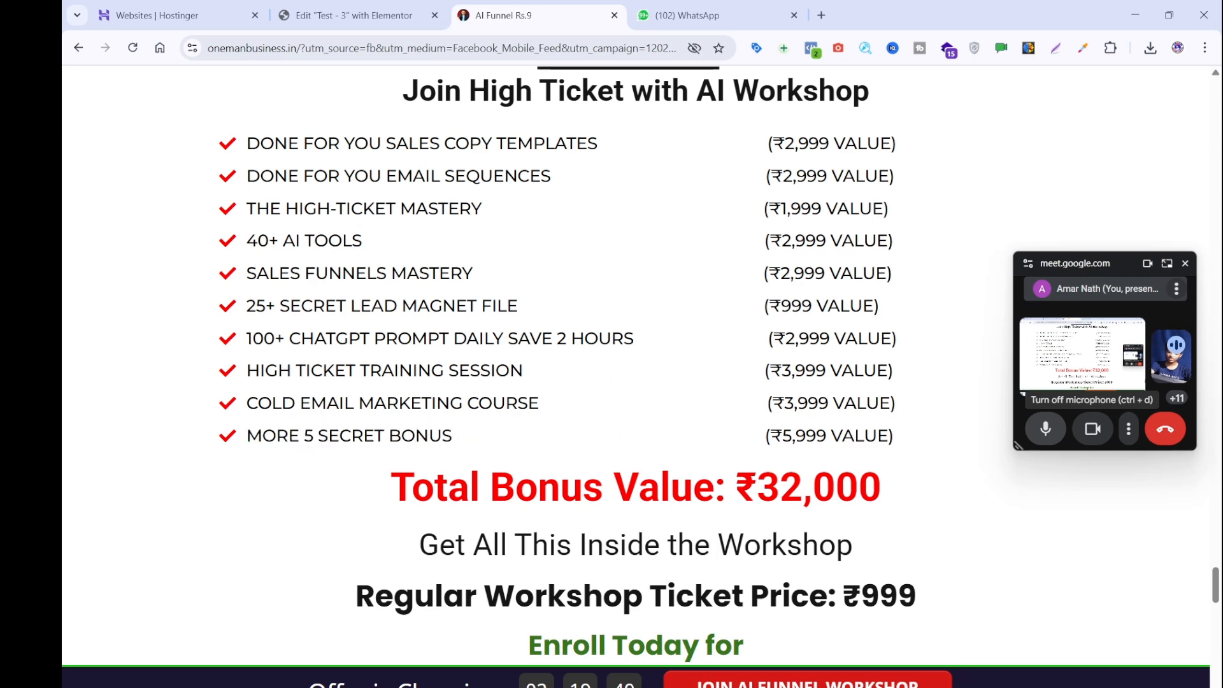
left_click(807, 687)
key("ctrl+v")
key("ctrl+a")
key("ctrl+x")
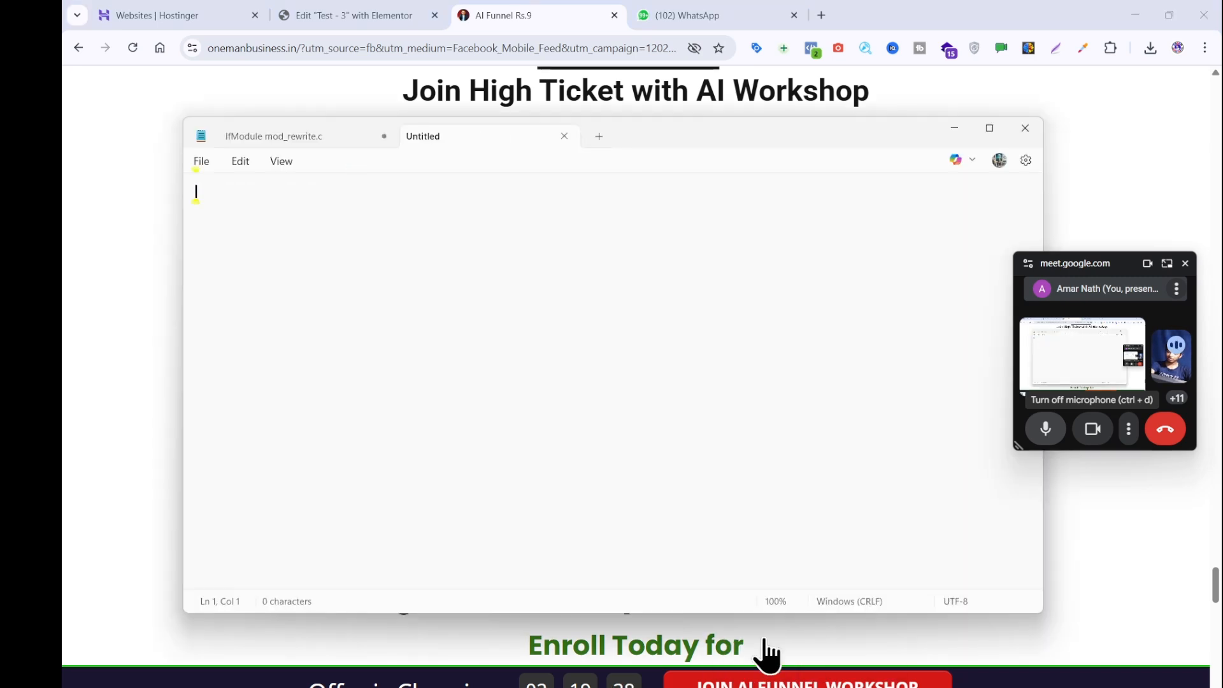
- Set the icon list text of the duplicated cold email row to "MORE 5 SECRET BONUS" in the Elementor editor
left_click(357, 6)
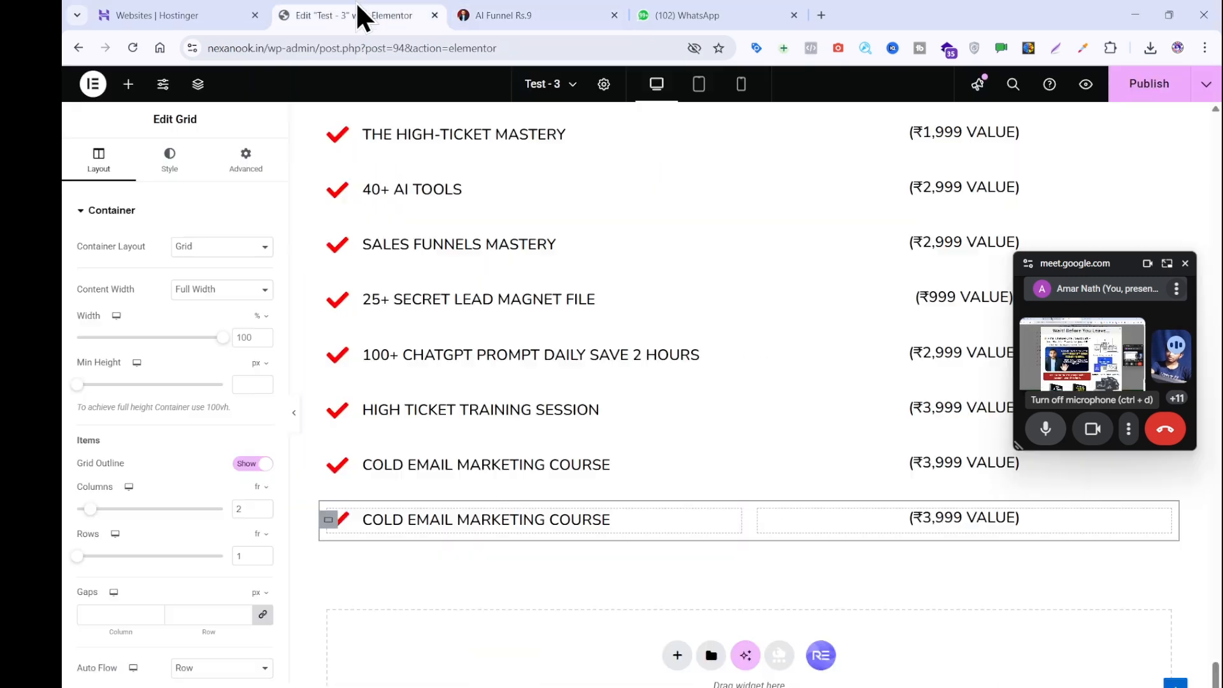
left_click(446, 519)
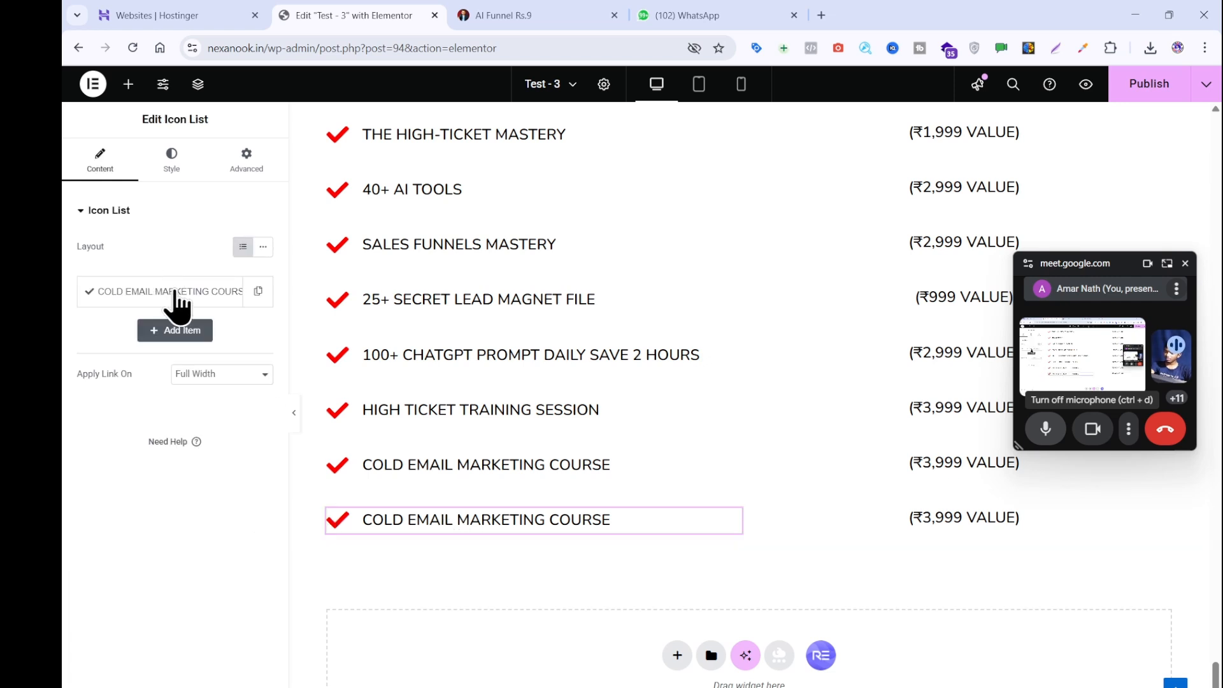
left_click(175, 293)
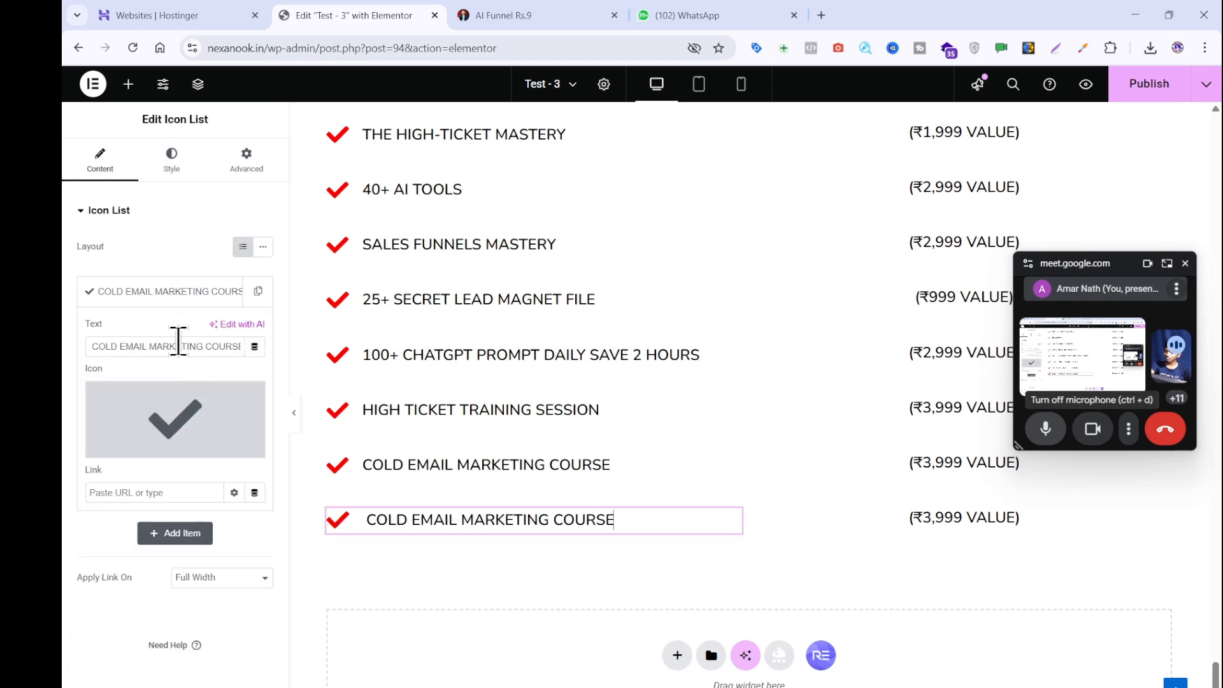
triple_click(179, 346)
key("ctrl+v")
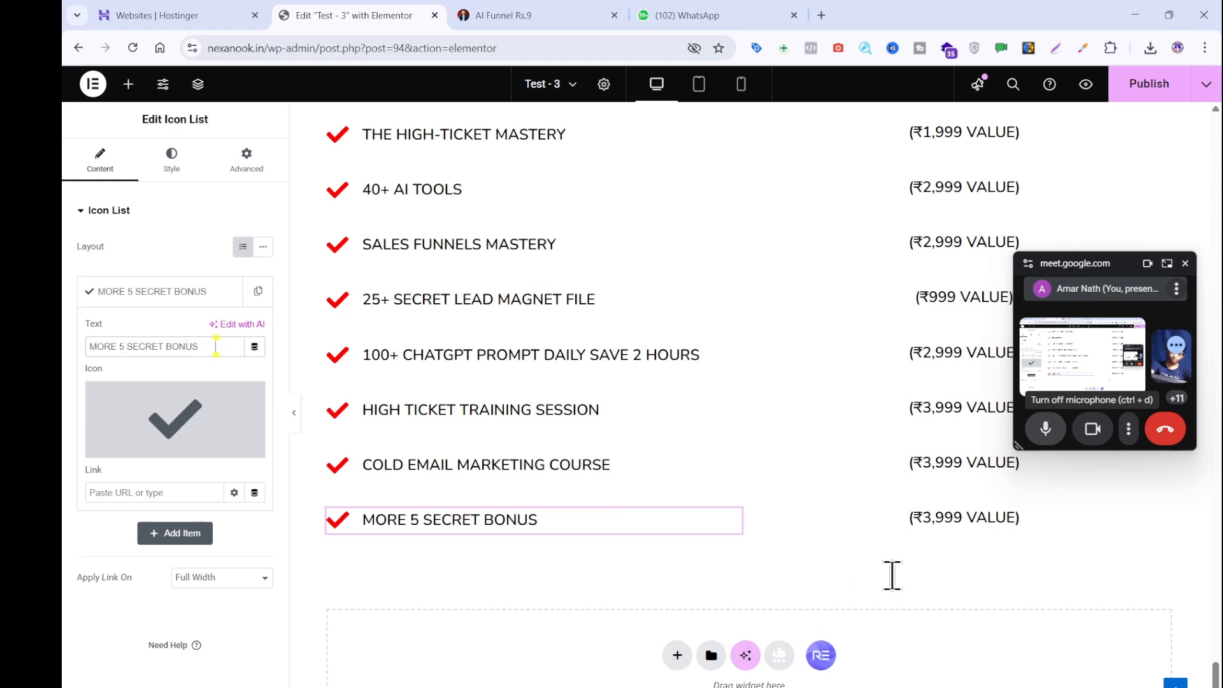
- Set the secret bonus row's value heading to "(₹5,999 VALUE)"
left_click(924, 532)
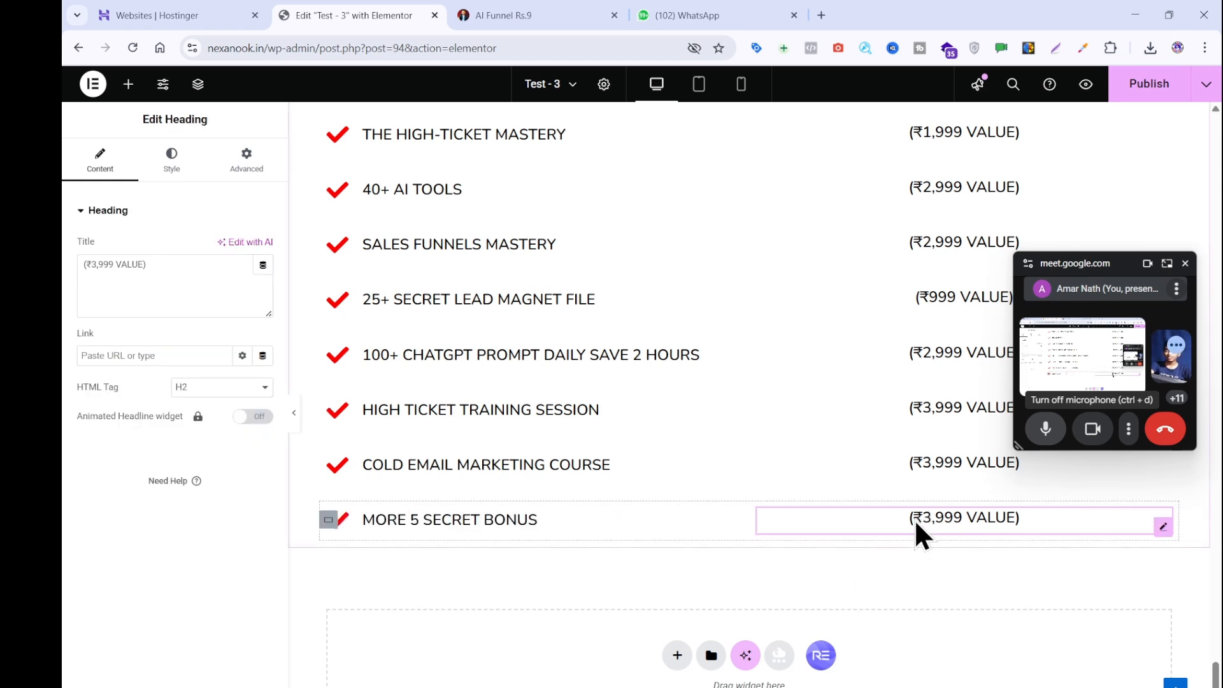
left_click(92, 263)
type("0")
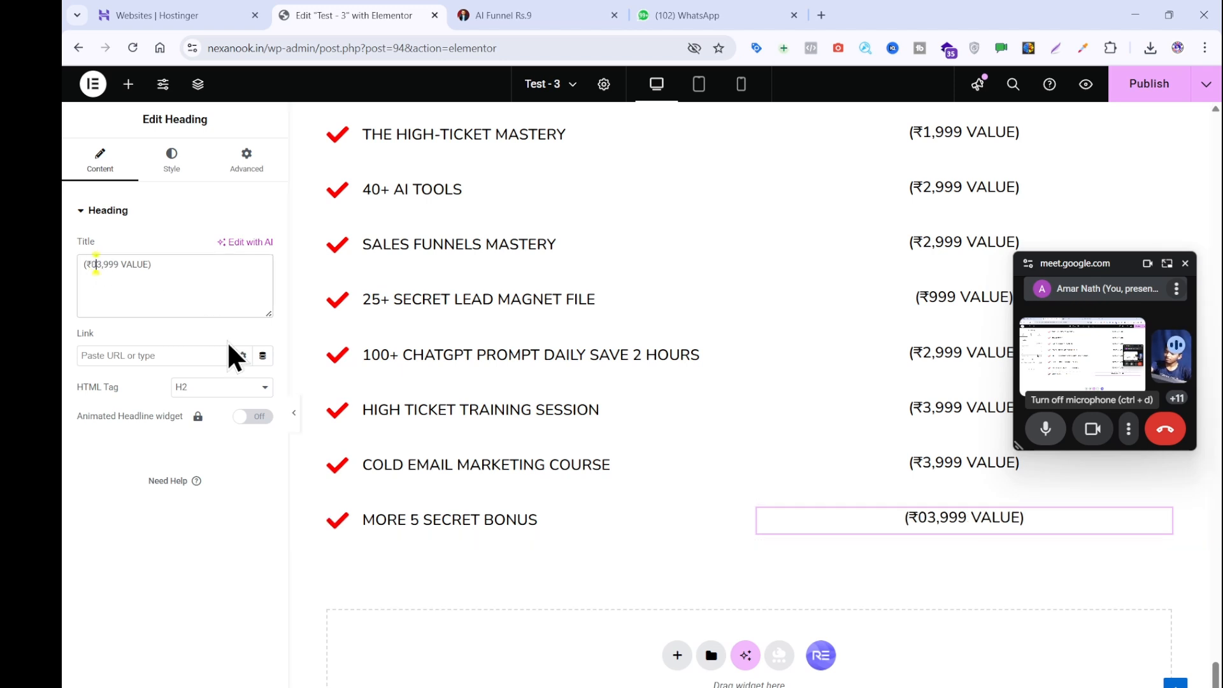
key("End")
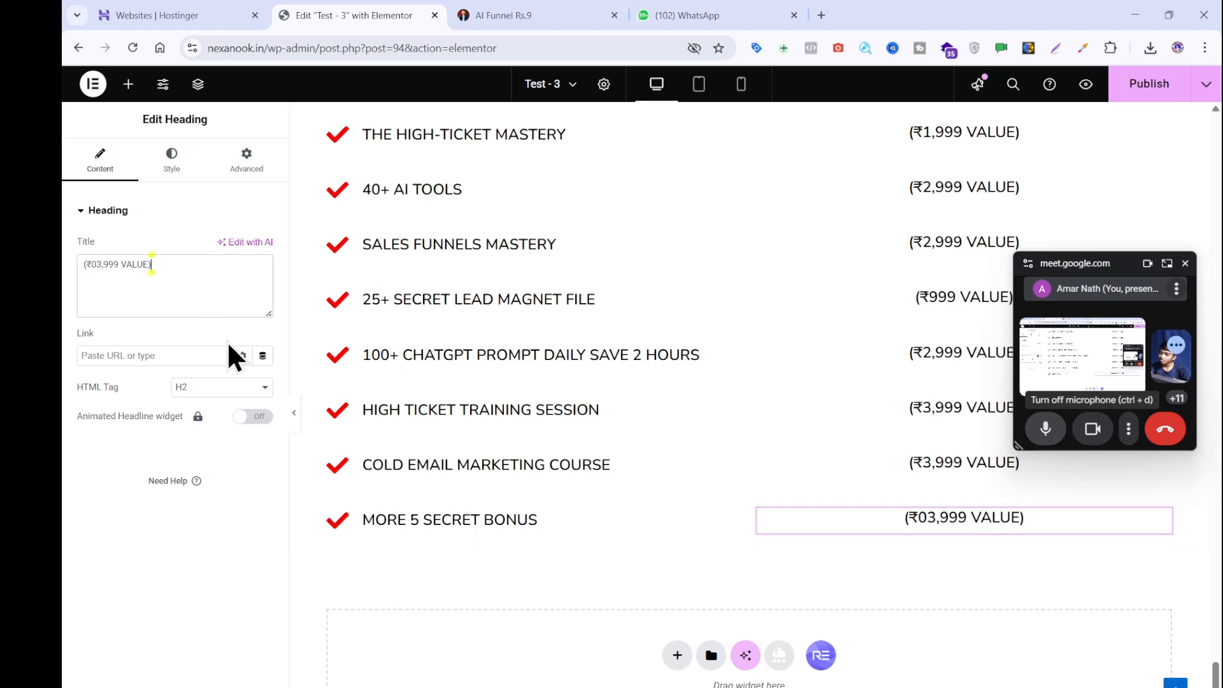
key("Left")
key("Left")
key("Left")
key("Left")
key("Left")
key("Left")
key("Left")
key("Left")
key("Left")
key("Left")
key("Left")
key("BackSpace")
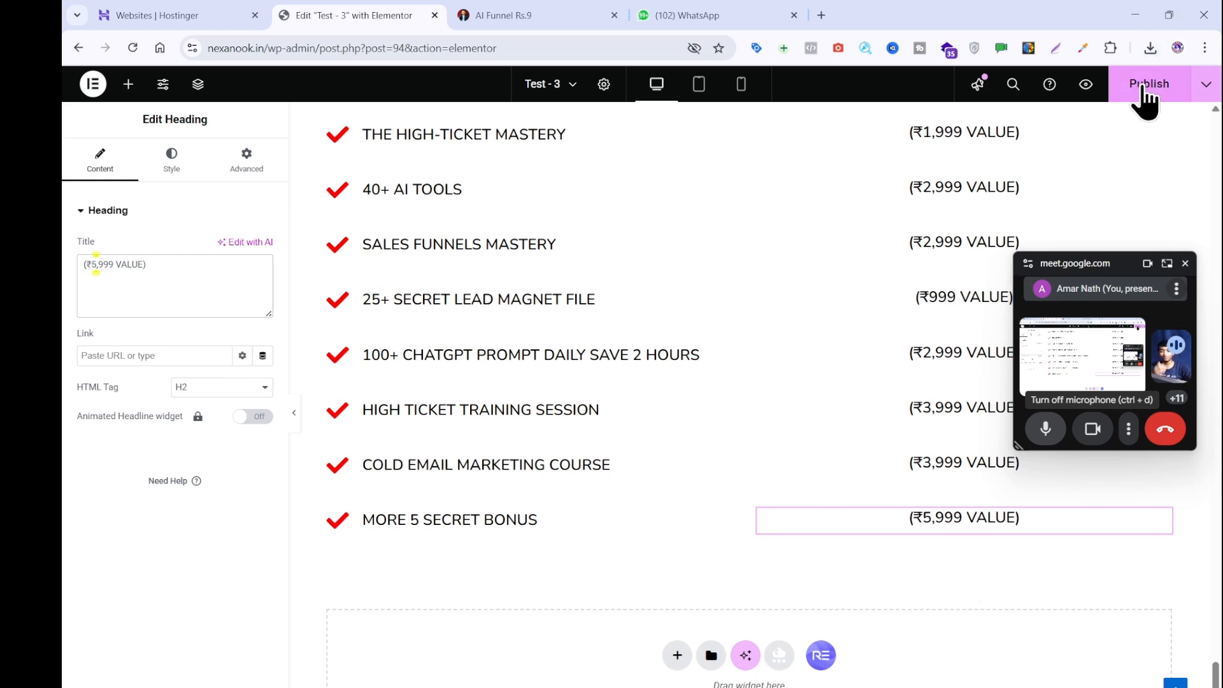
- Save the page and copy the red "Total Bonus Value: ₹32,000" line from the AI Funnel page
key("ctrl+s")
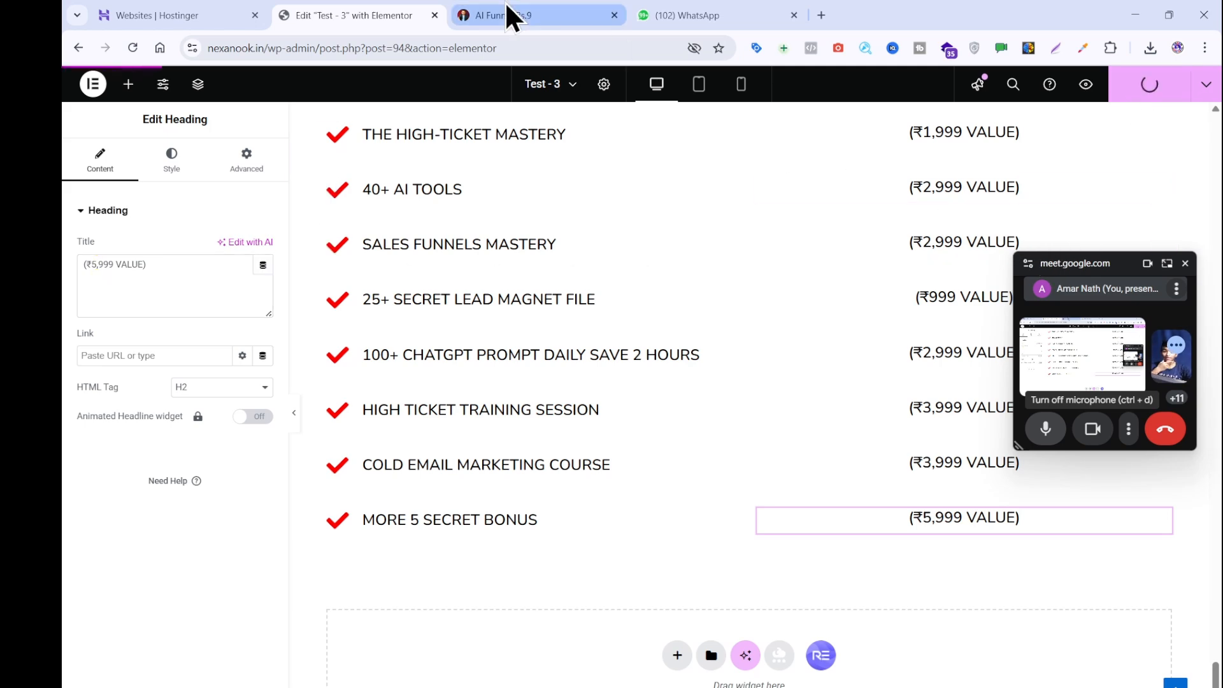
left_click(507, 16)
left_click(202, 209)
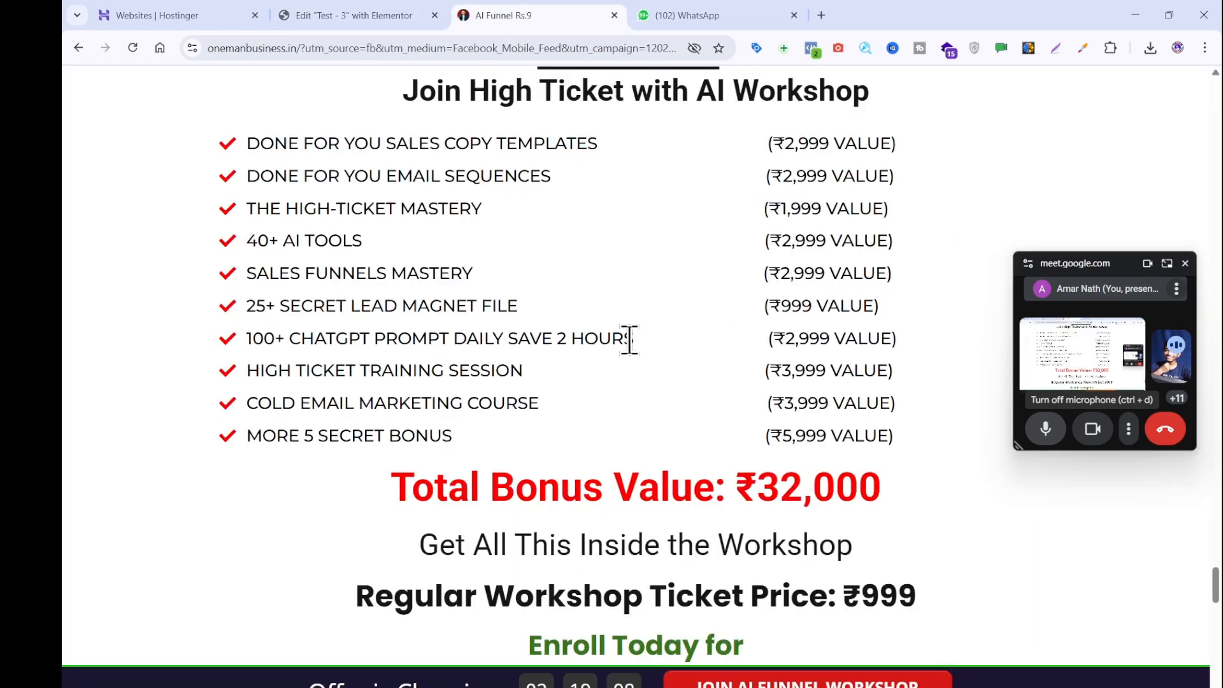
scroll(629, 338, "down", 4)
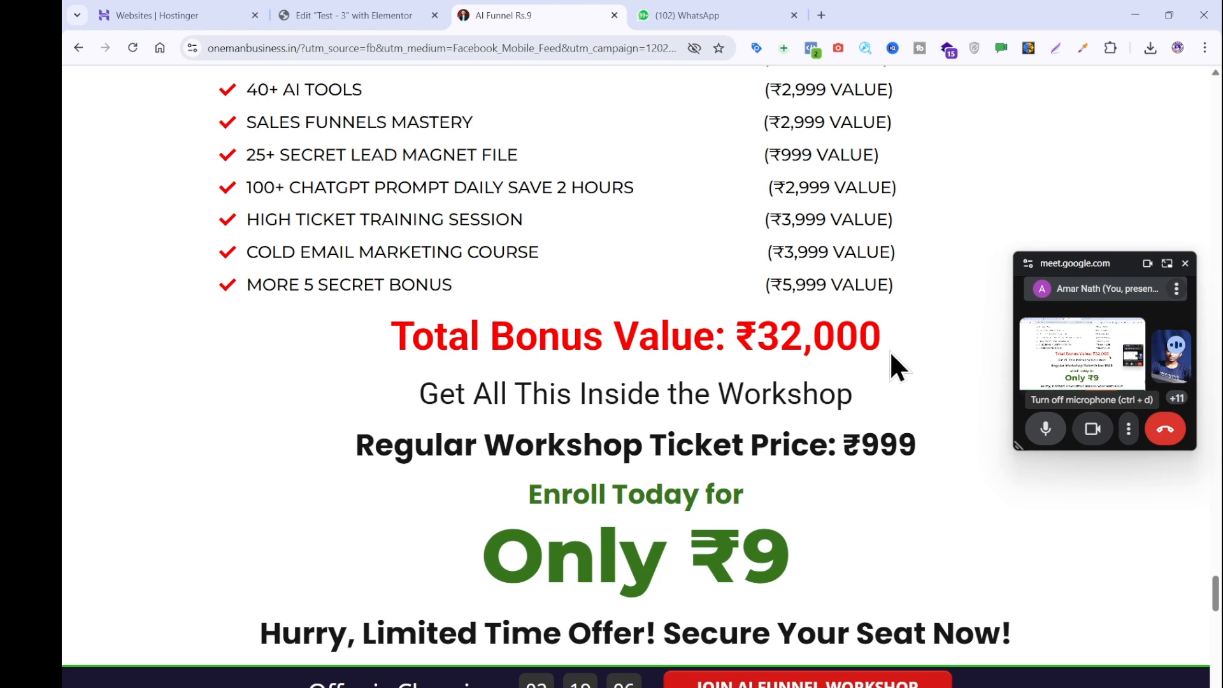
left_click_drag(891, 354, 295, 363)
left_click(687, 341)
left_click_drag(922, 340, 372, 344)
key("ctrl+c")
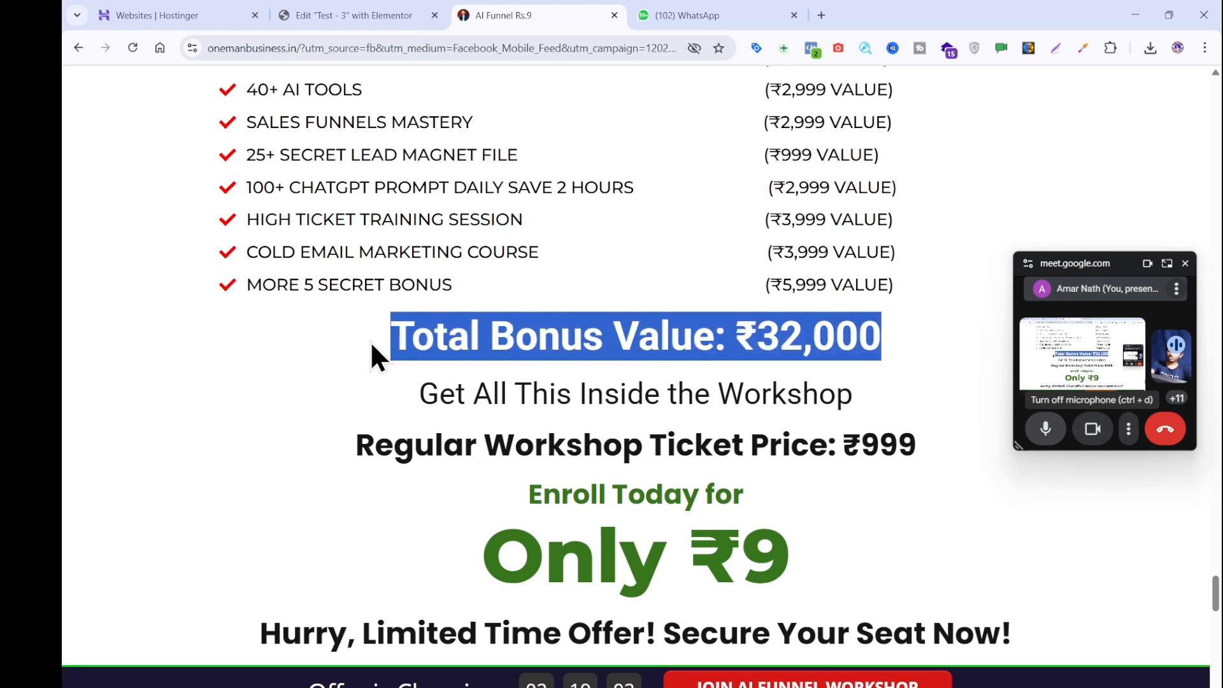
- Paste the total bonus line into the blank Notepad note and take it back out as plain text
left_click(339, 337)
left_click(637, 687)
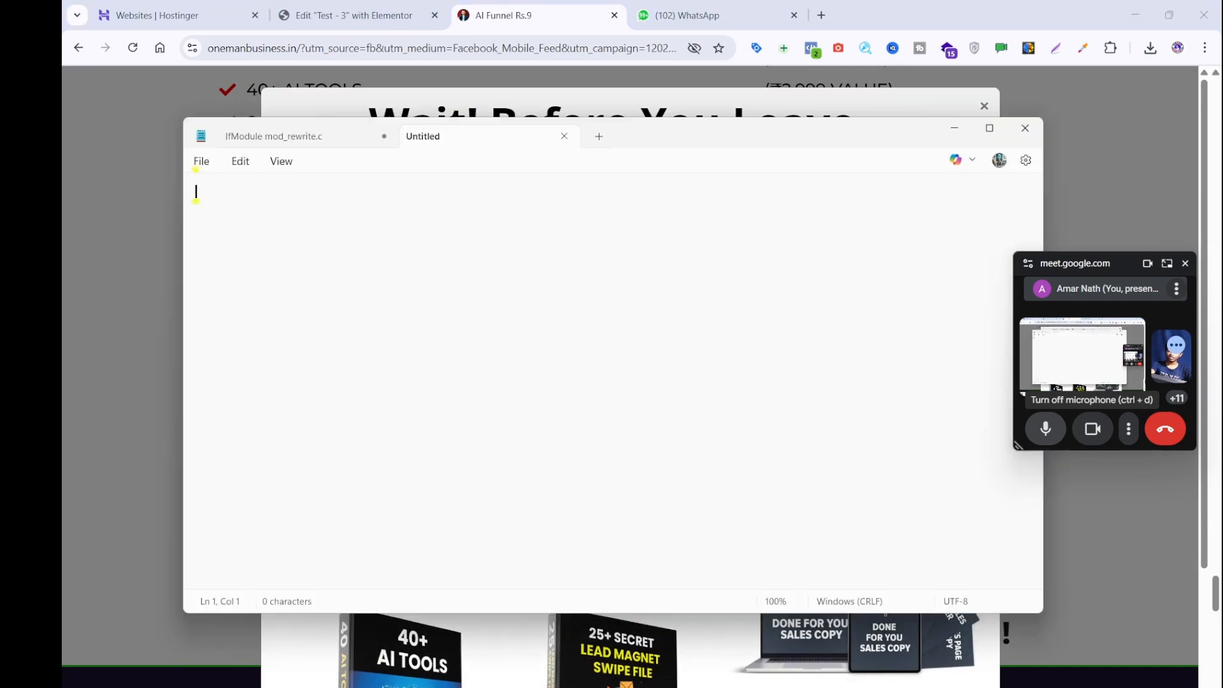
key("ctrl+v")
key("ctrl+z")
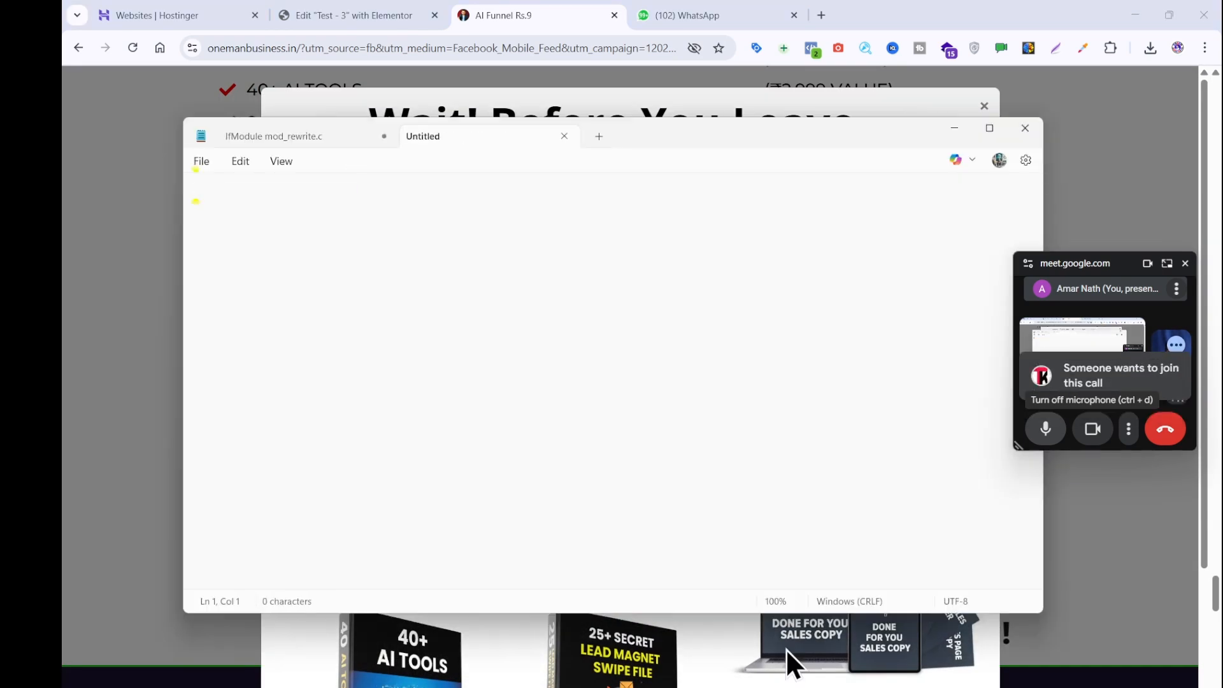
- In the Elementor editor, add a Heading widget below the secret bonus row and set its text to "Total Bonus Value: ₹32,000"
left_click(423, 14)
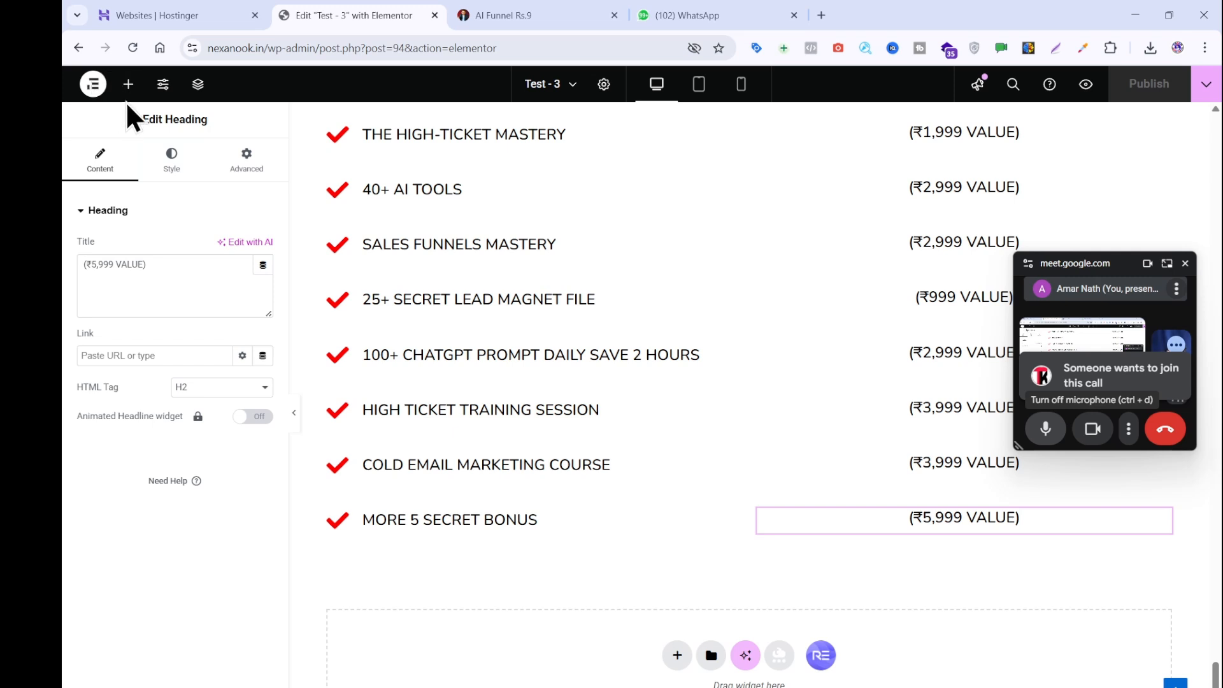
left_click(127, 84)
left_click_drag(115, 409, 726, 613)
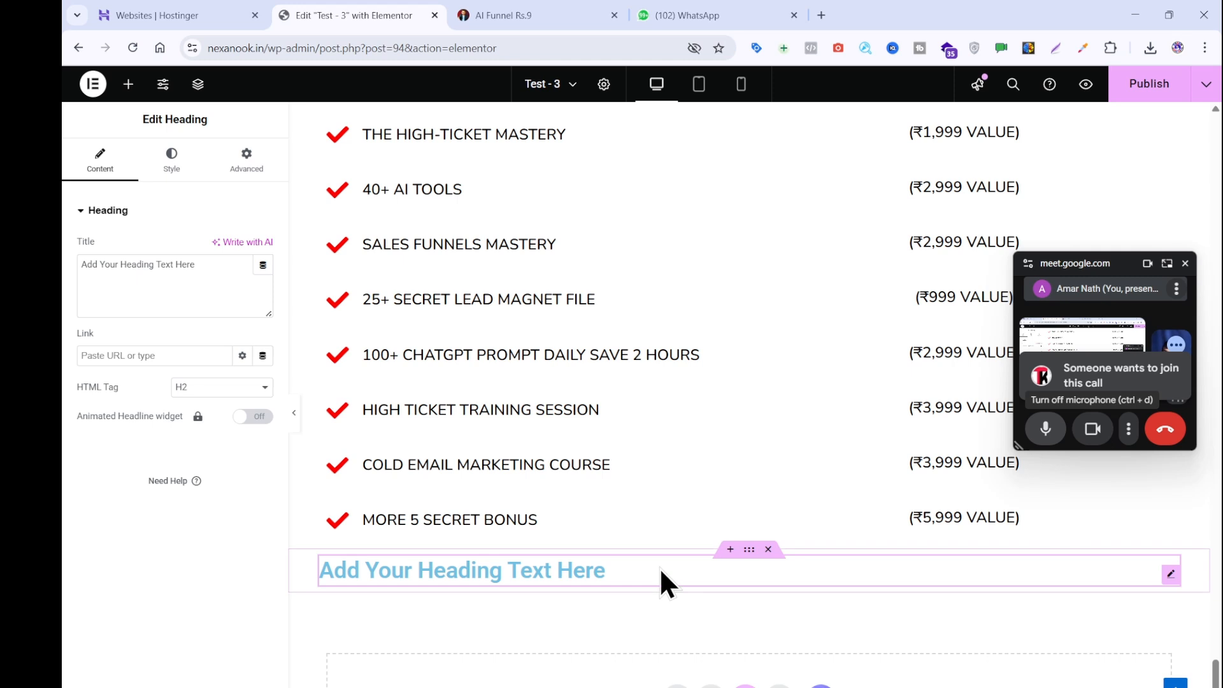
left_click_drag(664, 545, 665, 545)
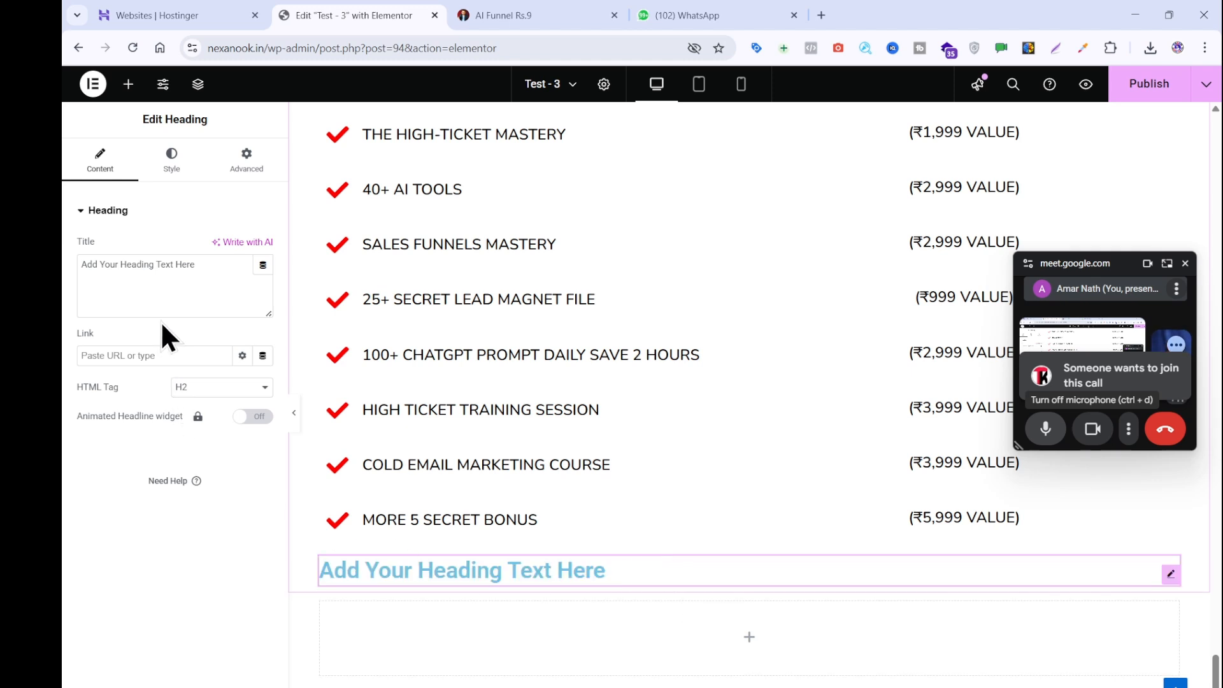
triple_click(161, 280)
key("ctrl+v")
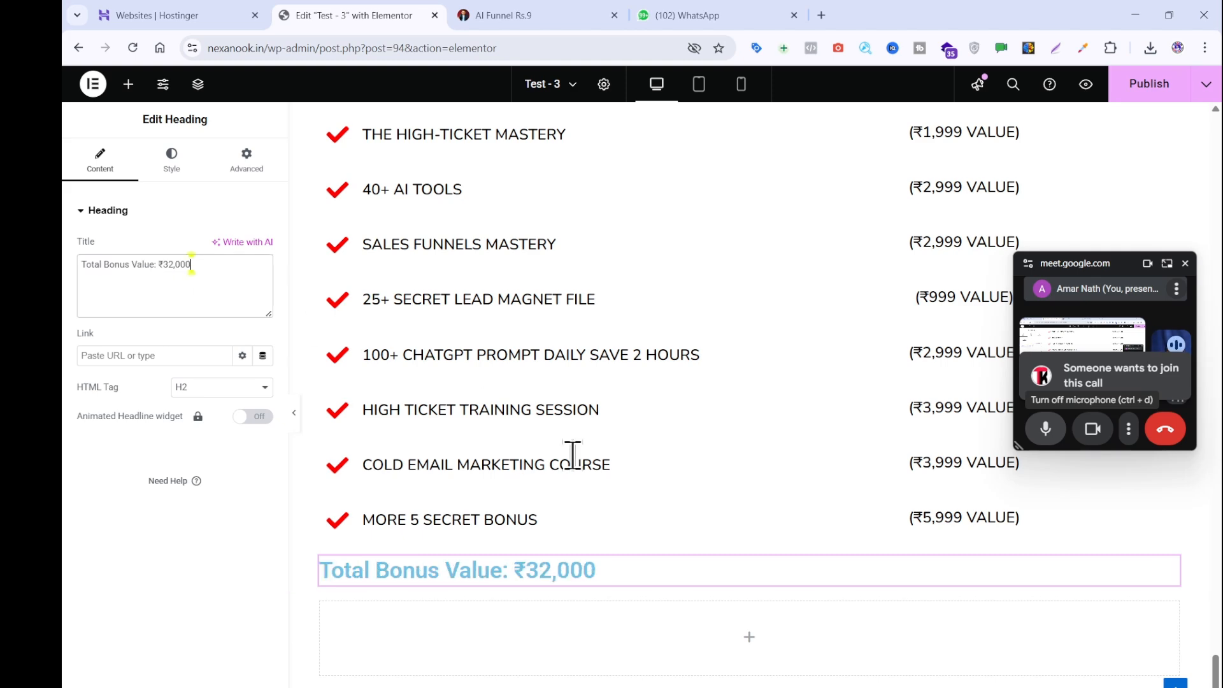
- Copy the "Let Me Show You EVERYTHING" heading and paste its style onto the Total Bonus Value heading
scroll(574, 507, "up", 2)
scroll(573, 507, "up", 6)
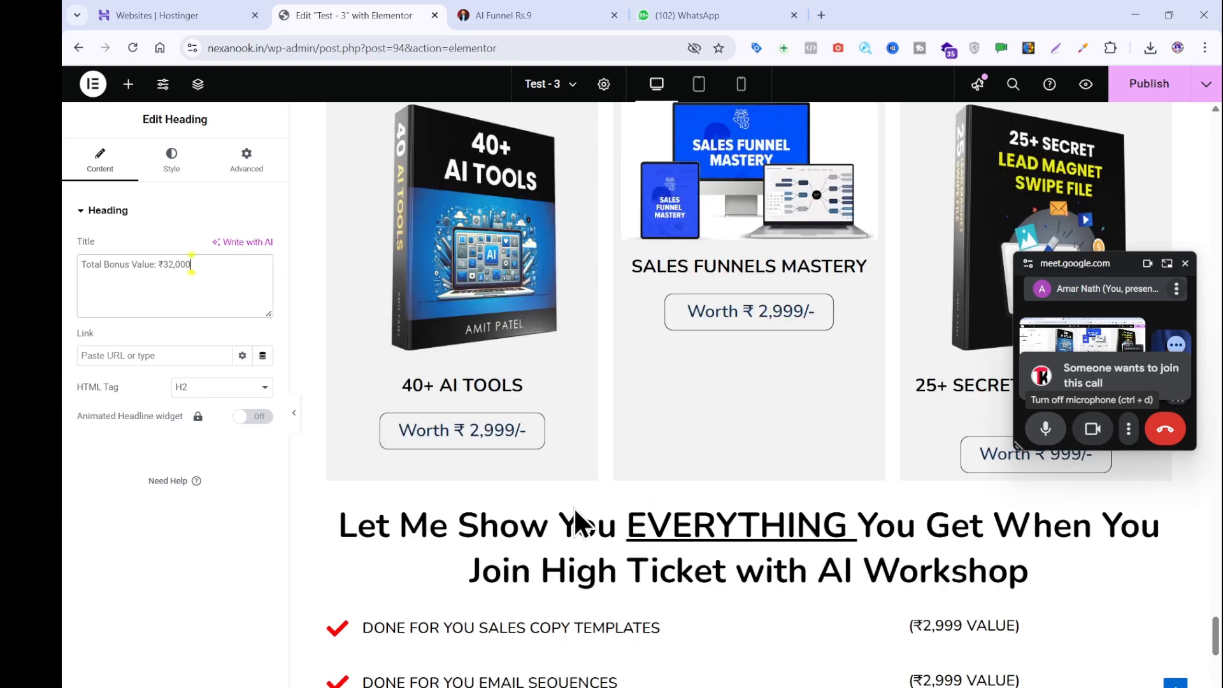
right_click(628, 548)
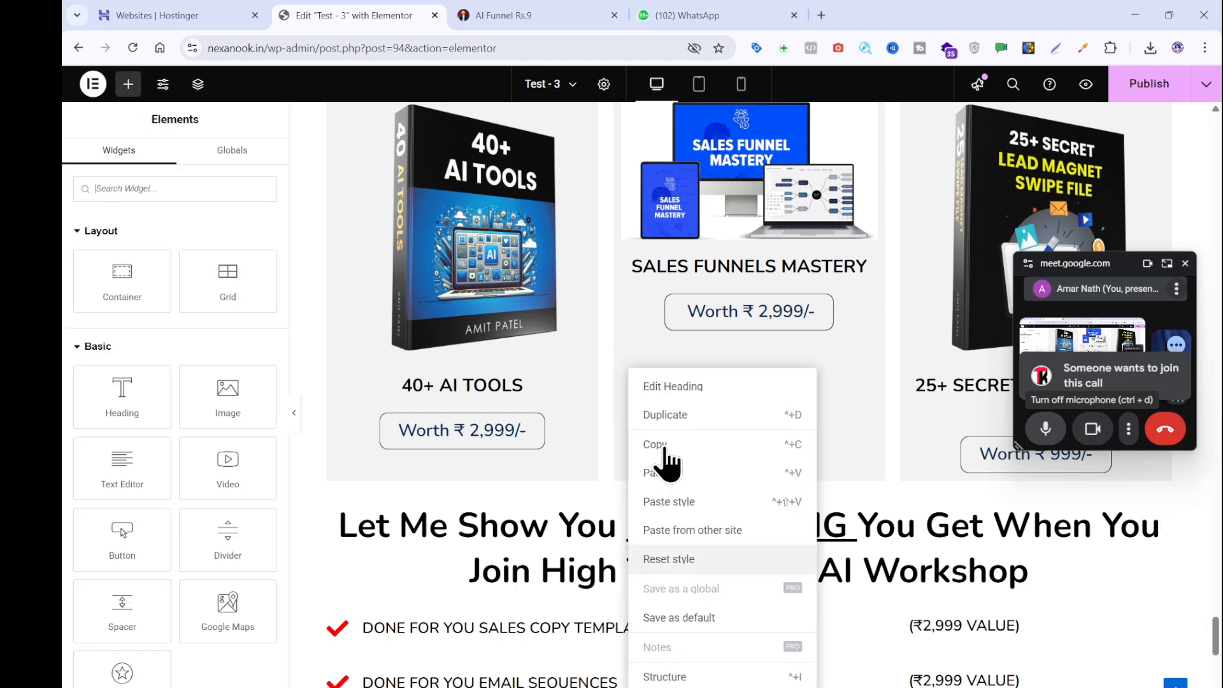
left_click(665, 449)
scroll(659, 457, "down", 10)
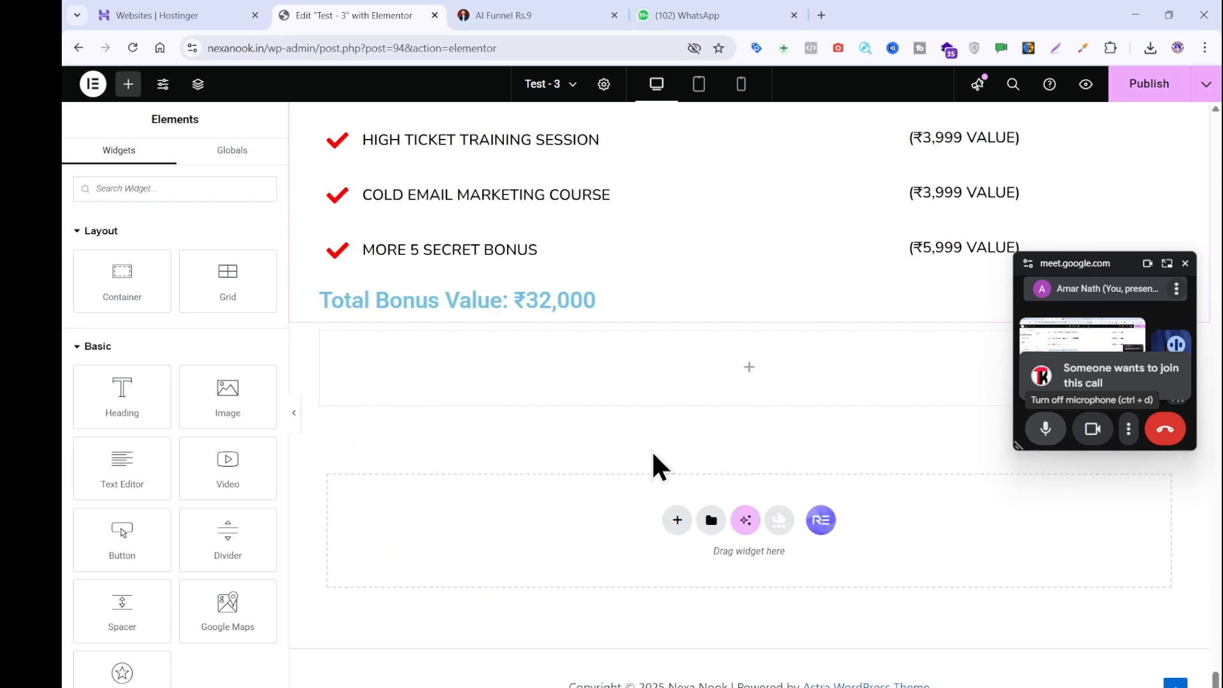
right_click(601, 296)
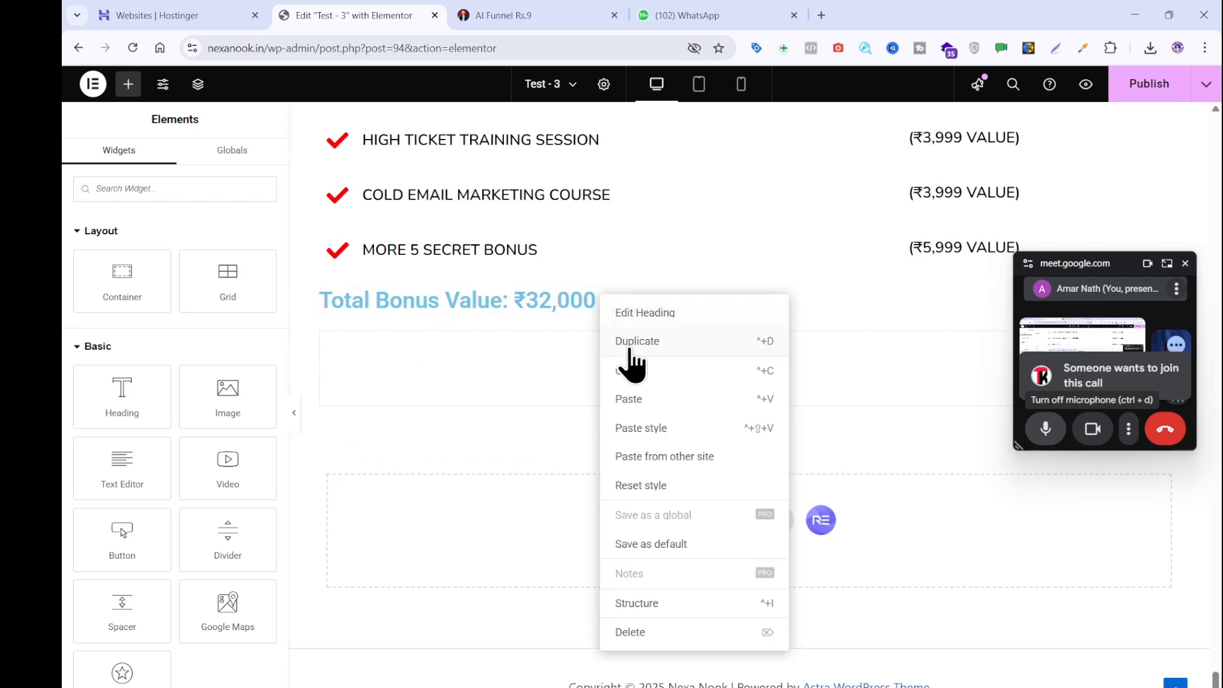
left_click(654, 433)
- Set the Total Bonus Value heading's text color to red #FF0000 and delete the empty container below it
left_click(629, 311)
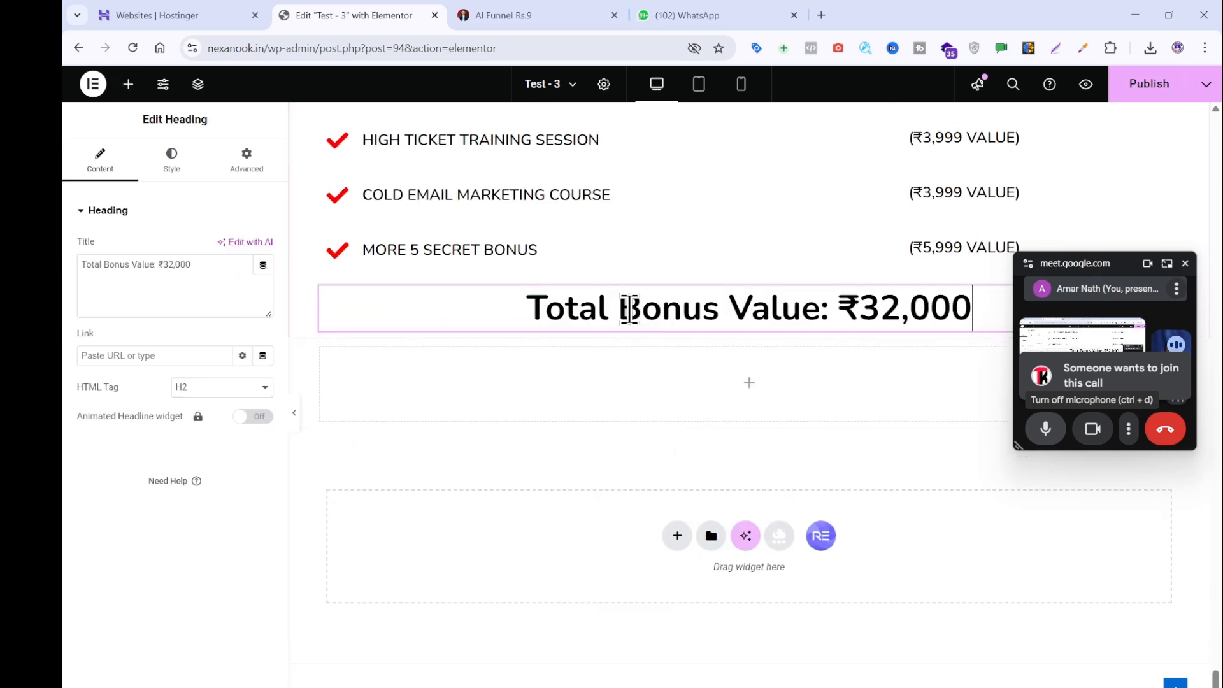
left_click(170, 165)
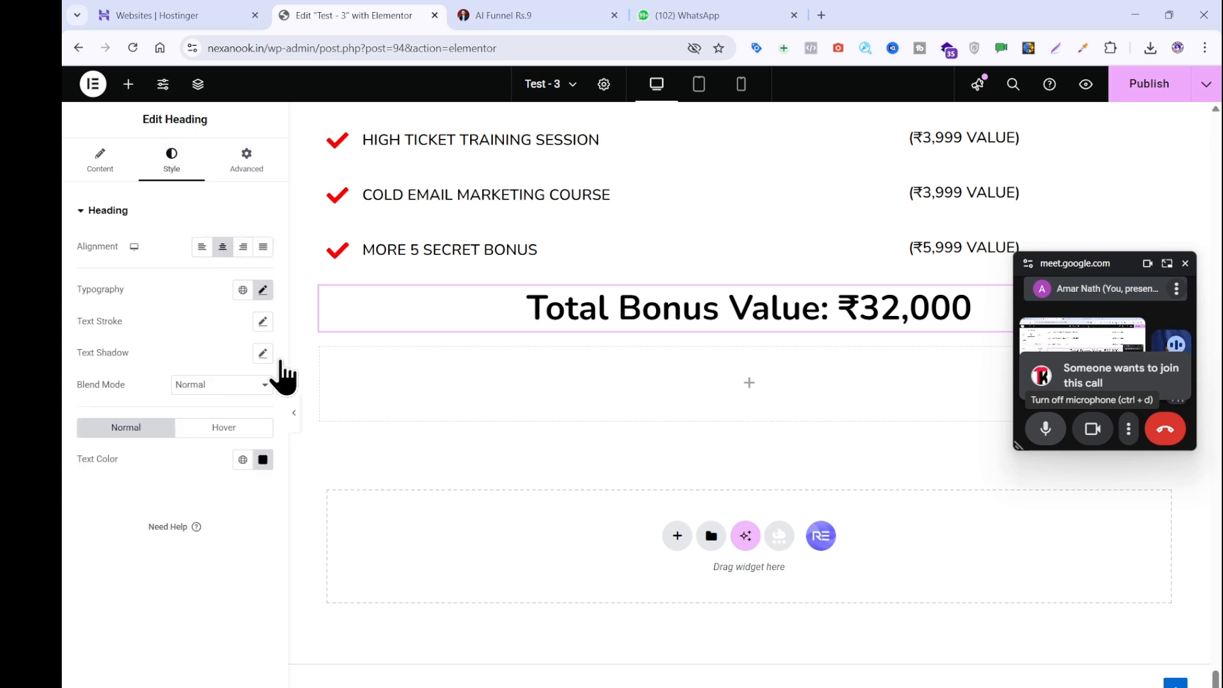
left_click(263, 460)
left_click_drag(284, 546, 365, 510)
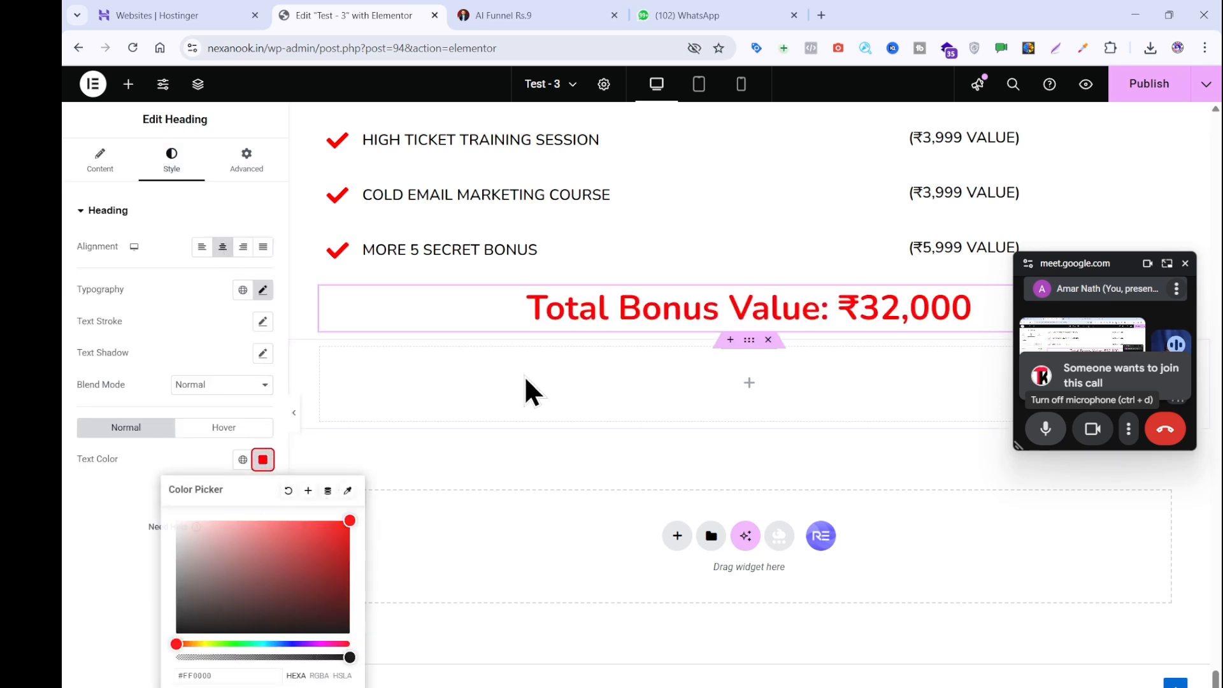
left_click(768, 340)
- Copy "Get All This Inside the Workshop" from the AI Funnel page, paste it into the blank Notepad note and cut it back out as plain text
left_click(538, 15)
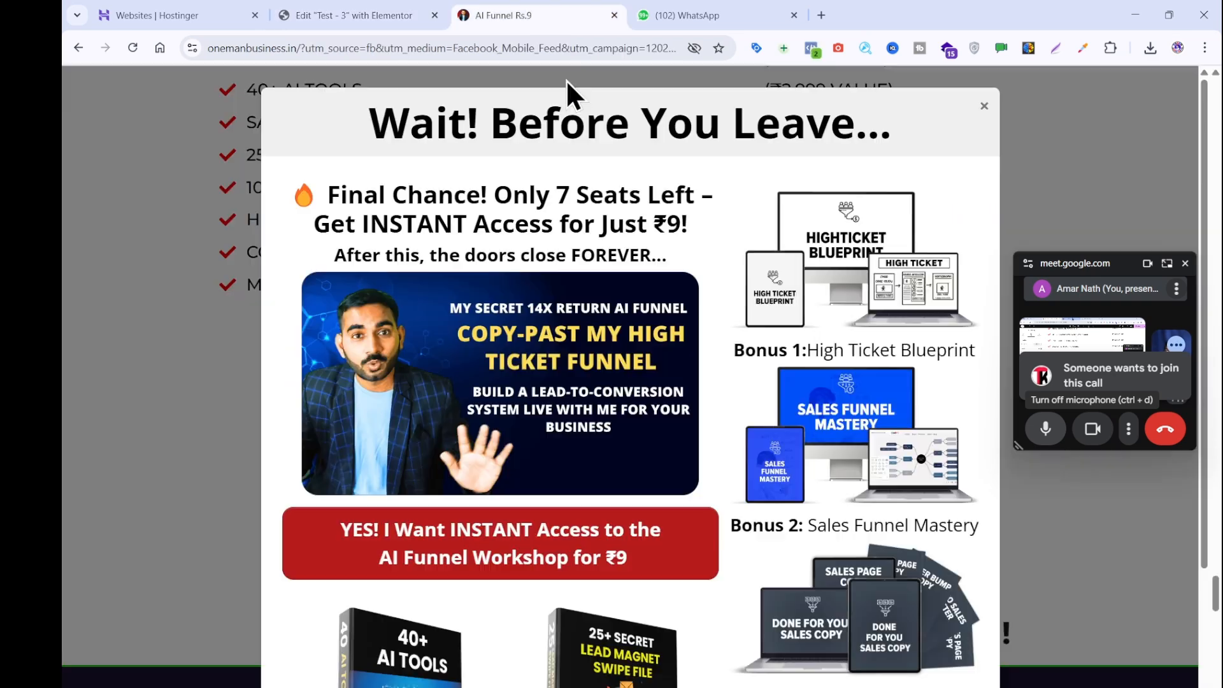
left_click(159, 315)
scroll(609, 390, "down", 2)
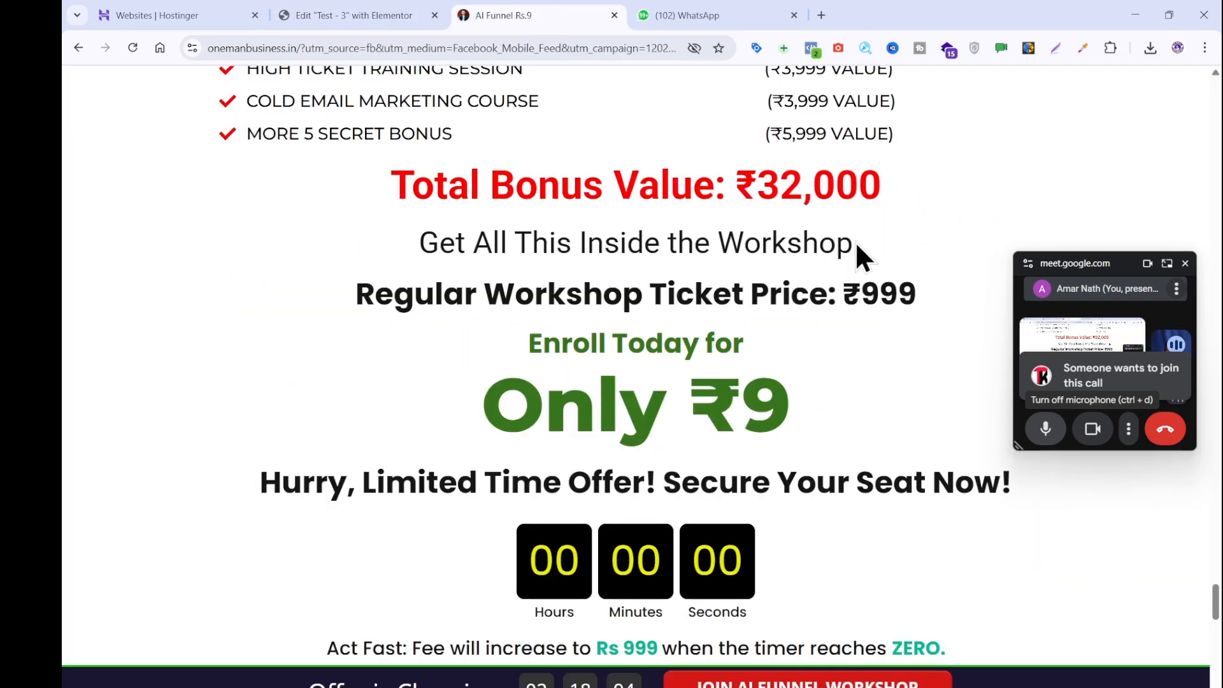
left_click_drag(855, 241, 425, 248)
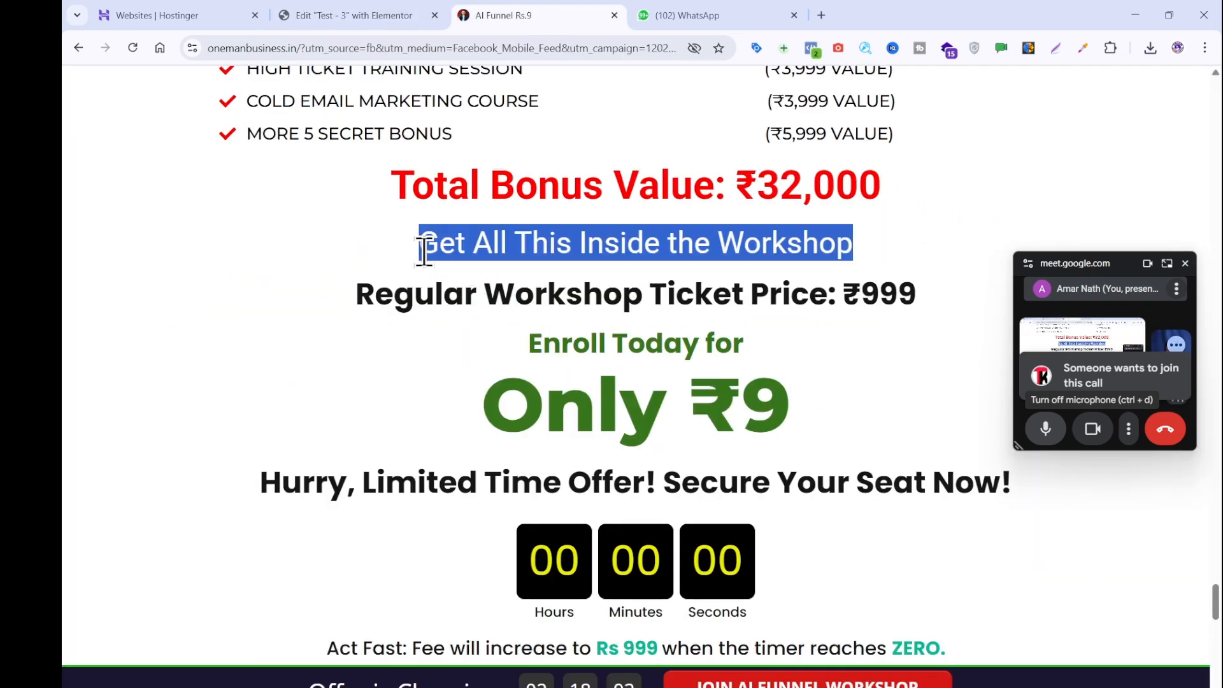
left_click(305, 252)
left_click(775, 687)
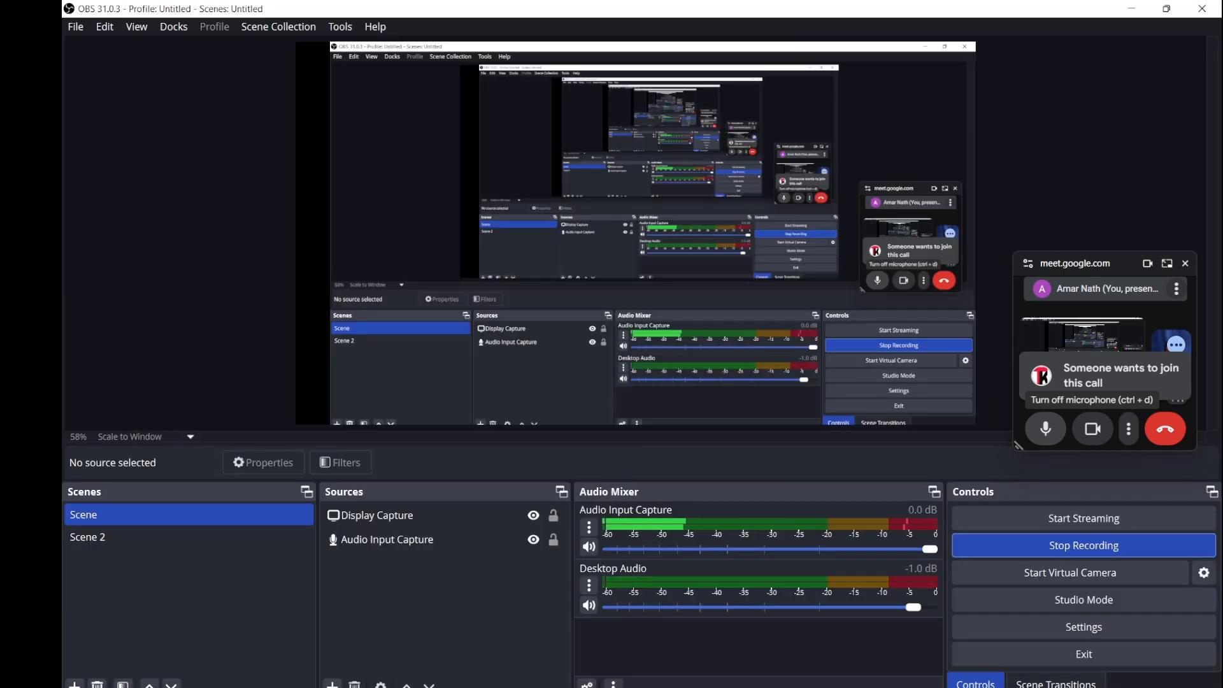
key("alt+Tab")
key("ctrl+v")
key("ctrl+a")
key("BackSpace")
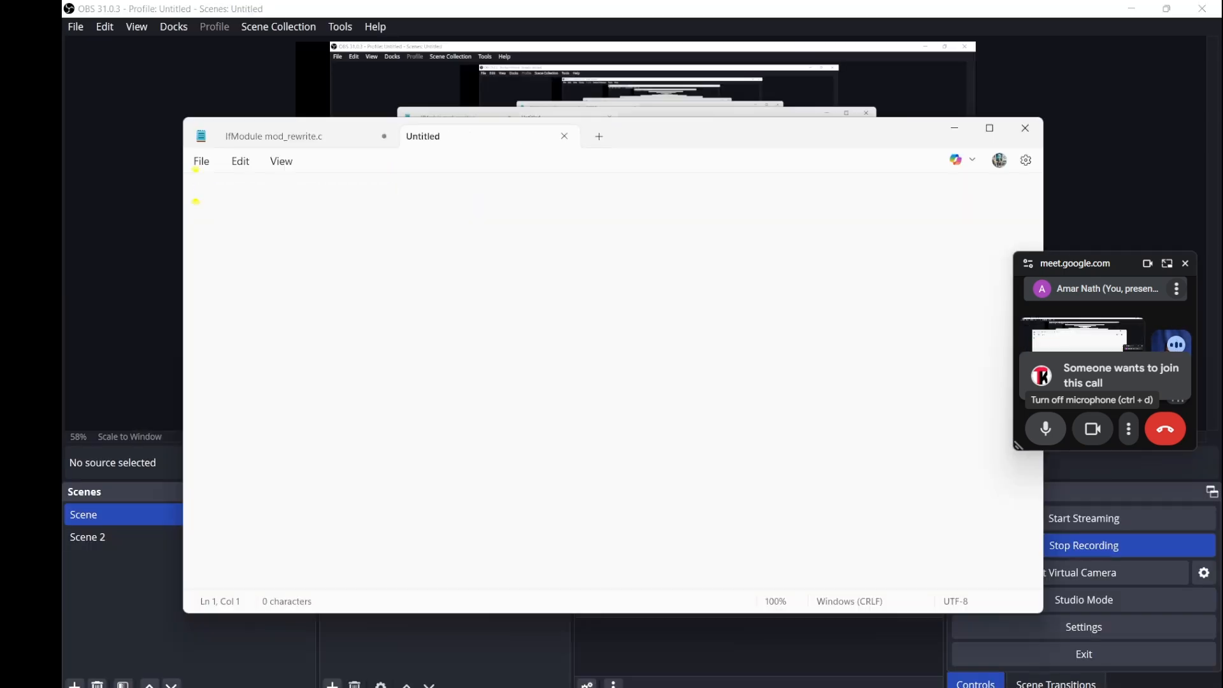
- Duplicate the Total Bonus Value heading in the Elementor editor and set the copy's text to "Get All This Inside the Workshop"
mouse_move(742, 687)
left_click(627, 628)
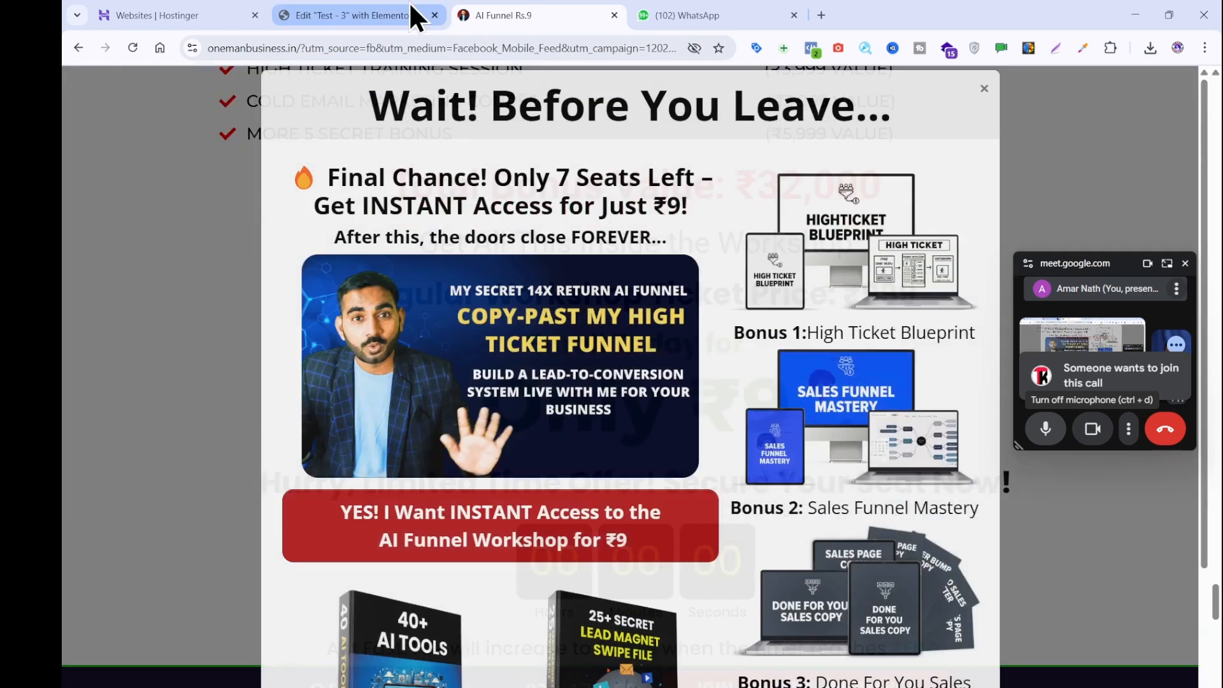
left_click(410, 13)
right_click(518, 369)
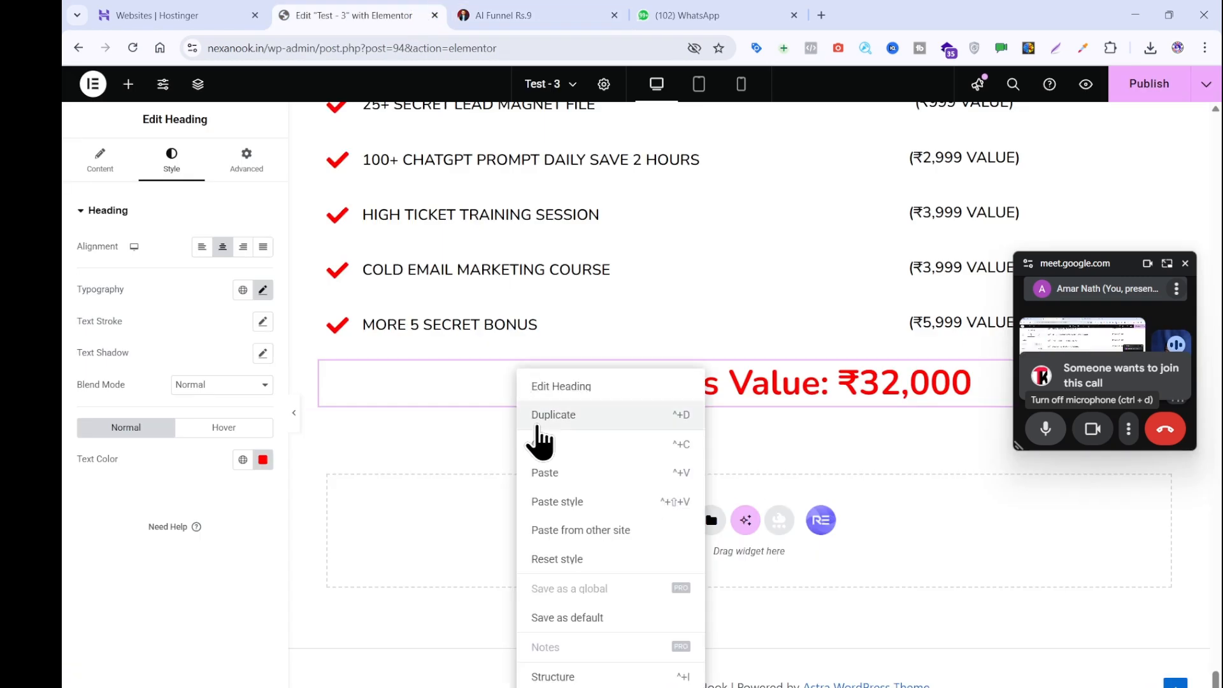
left_click(535, 418)
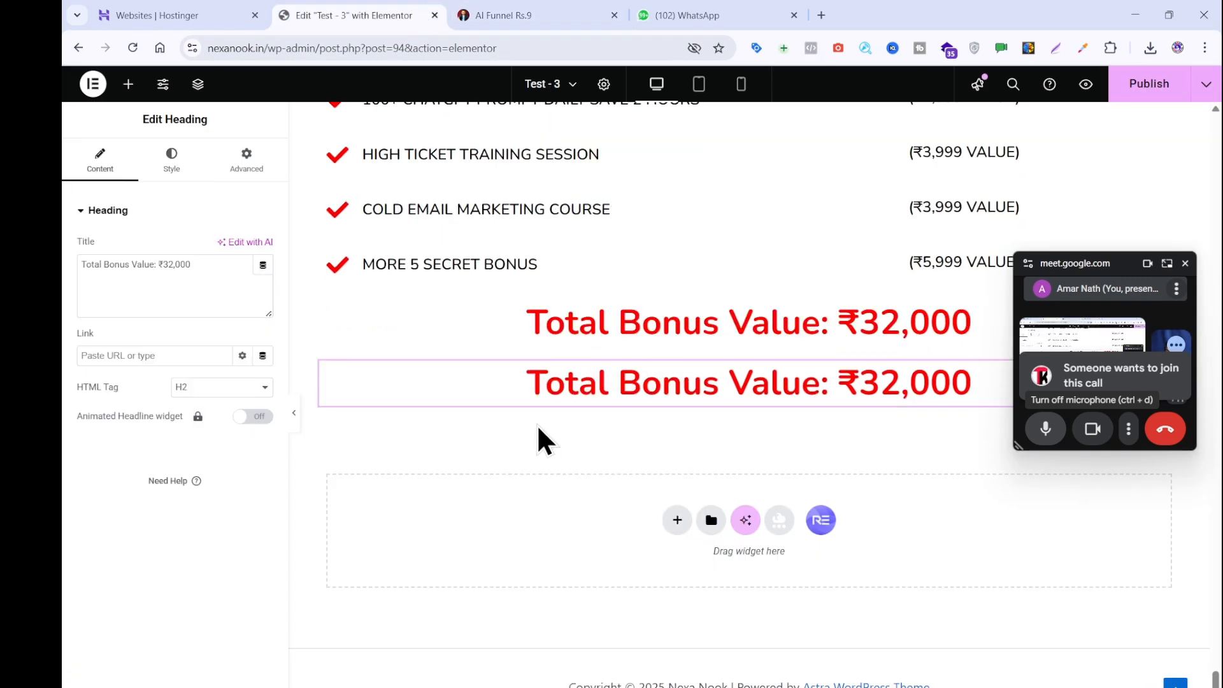
left_click(207, 300)
key("ctrl+a")
key("ctrl+v")
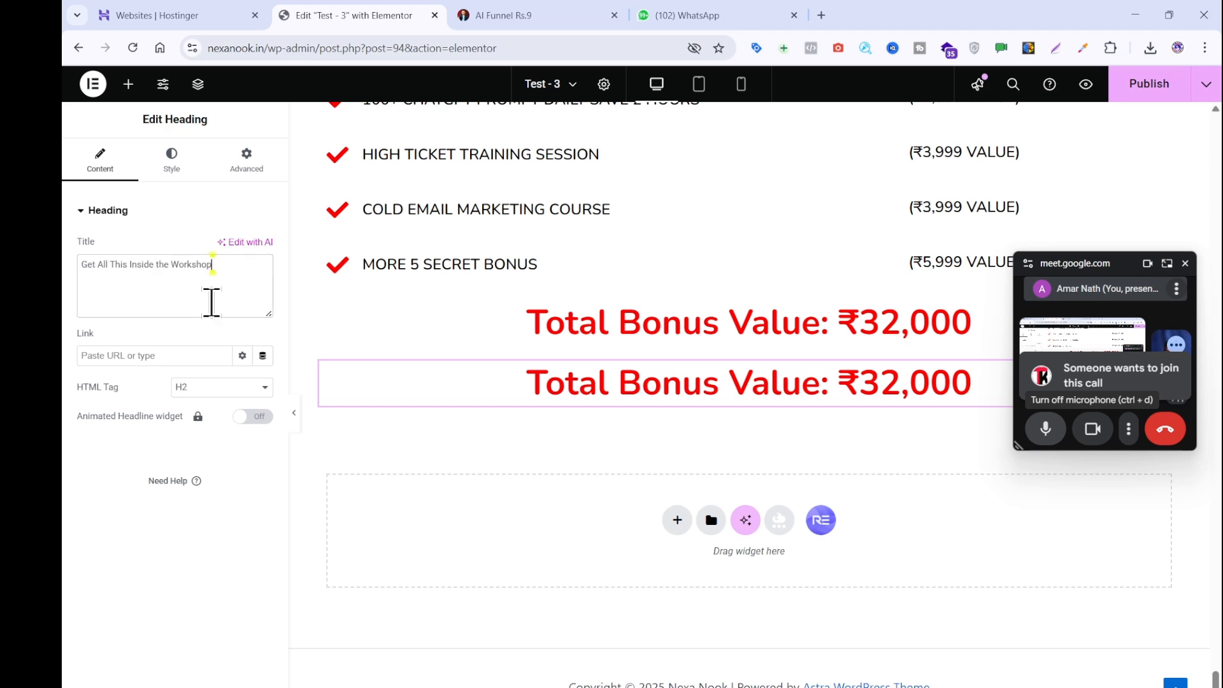
- Set the duplicated heading's font size to 37 px and its text color to black
left_click(160, 163)
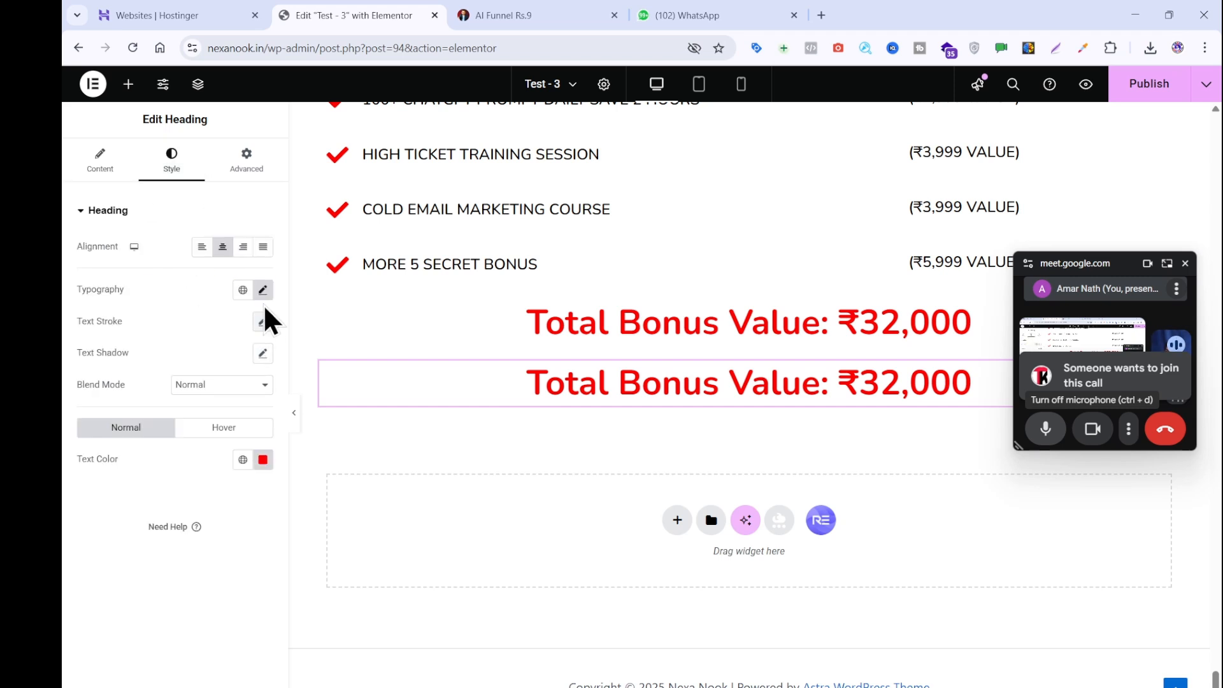
left_click(263, 290)
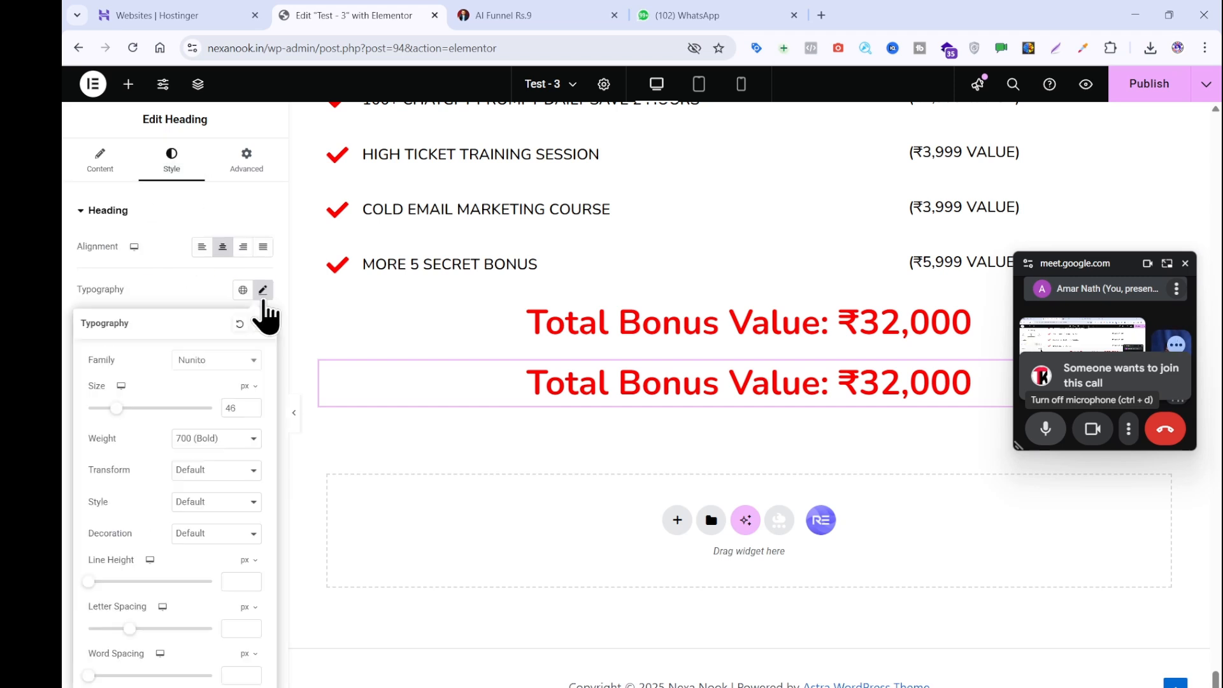
left_click(253, 411)
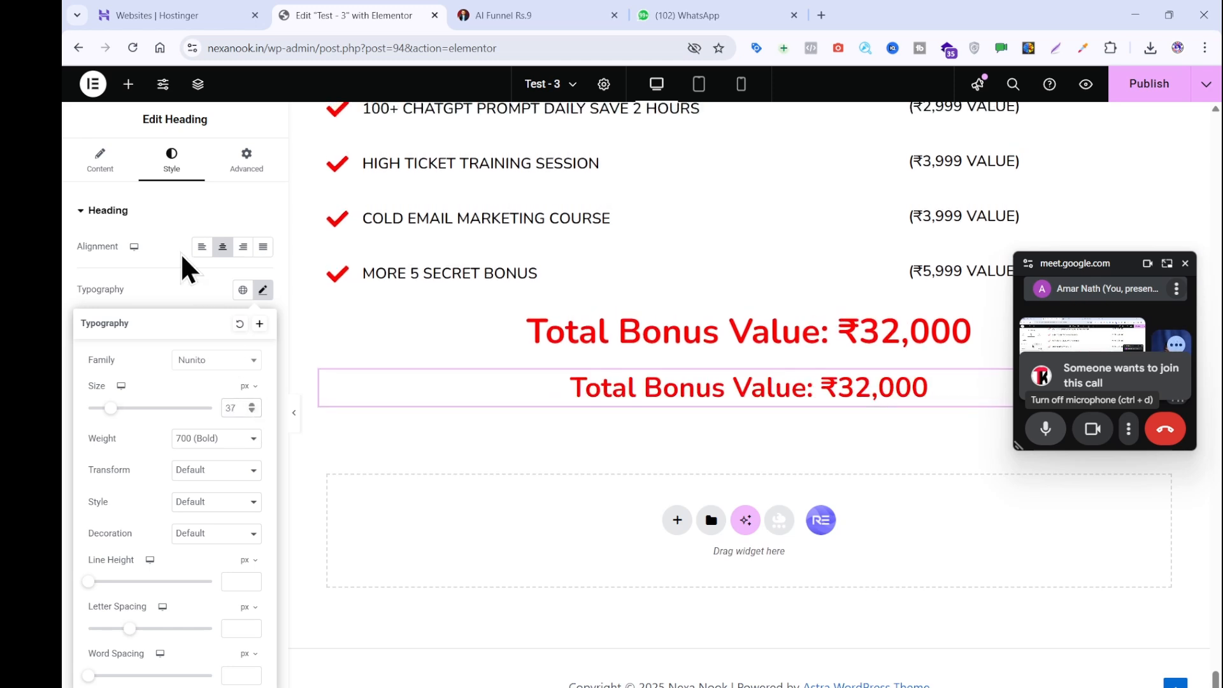
left_click(181, 280)
left_click(262, 459)
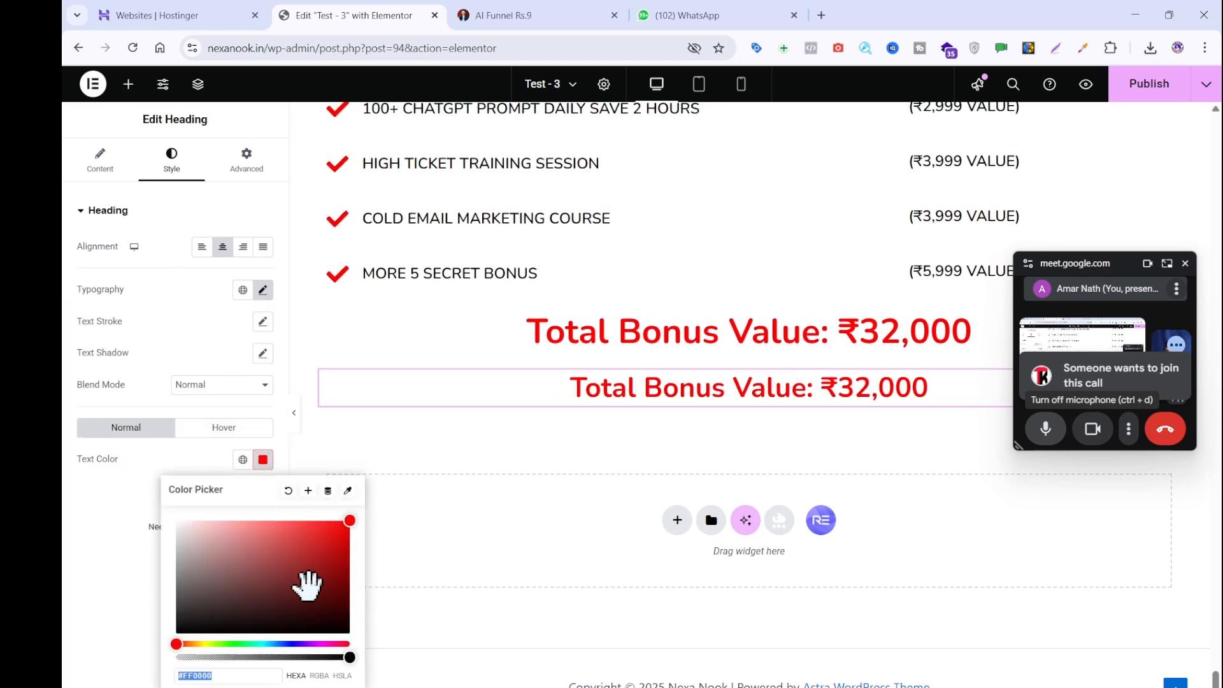
left_click_drag(308, 585, 347, 639)
left_click(581, 405)
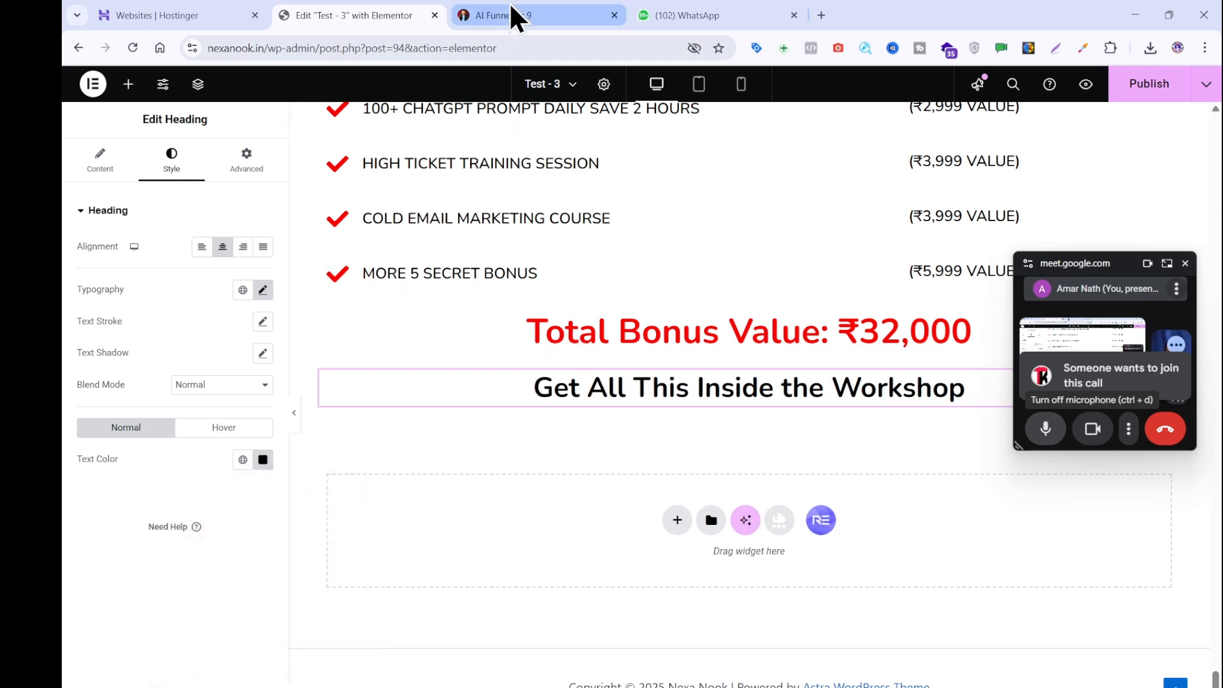
- Copy "Regular Workshop Ticket Price: ₹999" from the AI Funnel page, paste it into the blank Notepad note and cut it back out as plain text
left_click(514, 13)
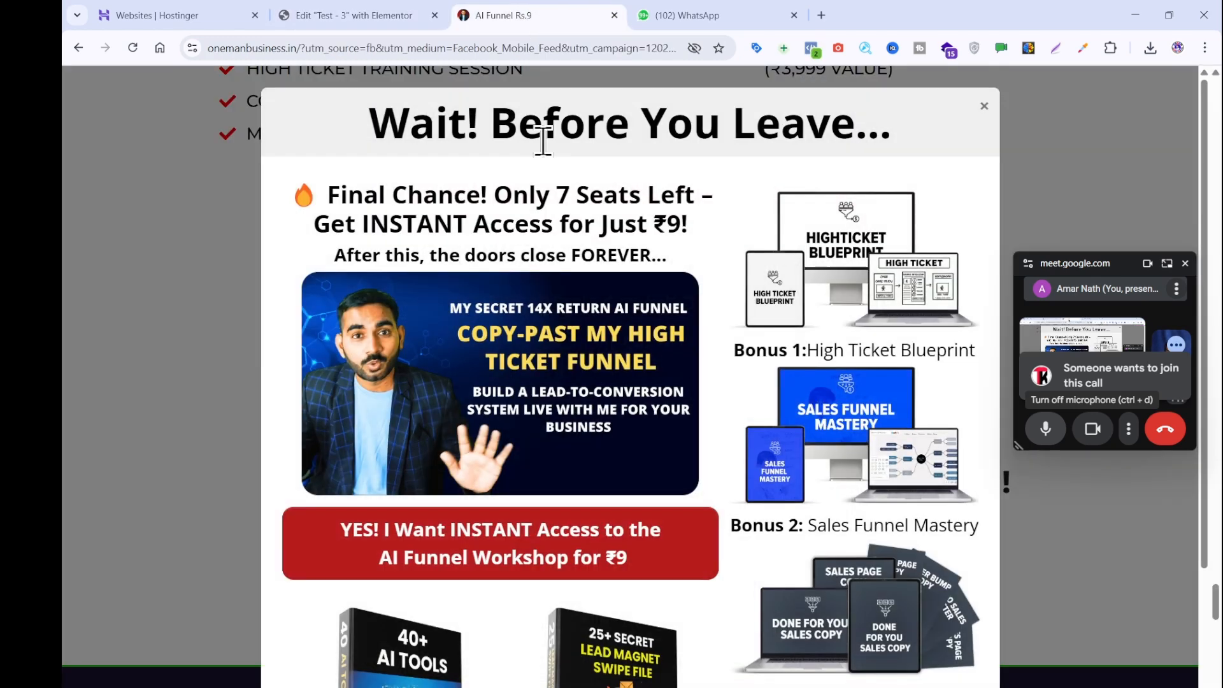
left_click(151, 315)
left_click_drag(954, 293, 312, 294)
key("ctrl+c")
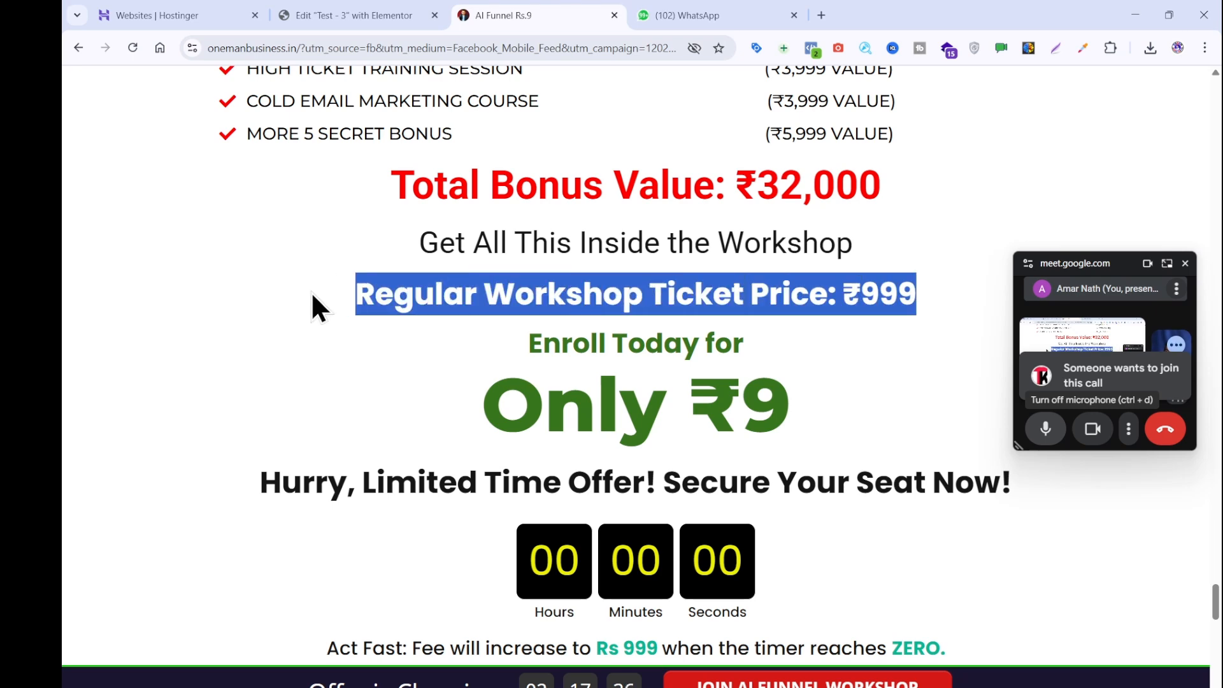
left_click(504, 494)
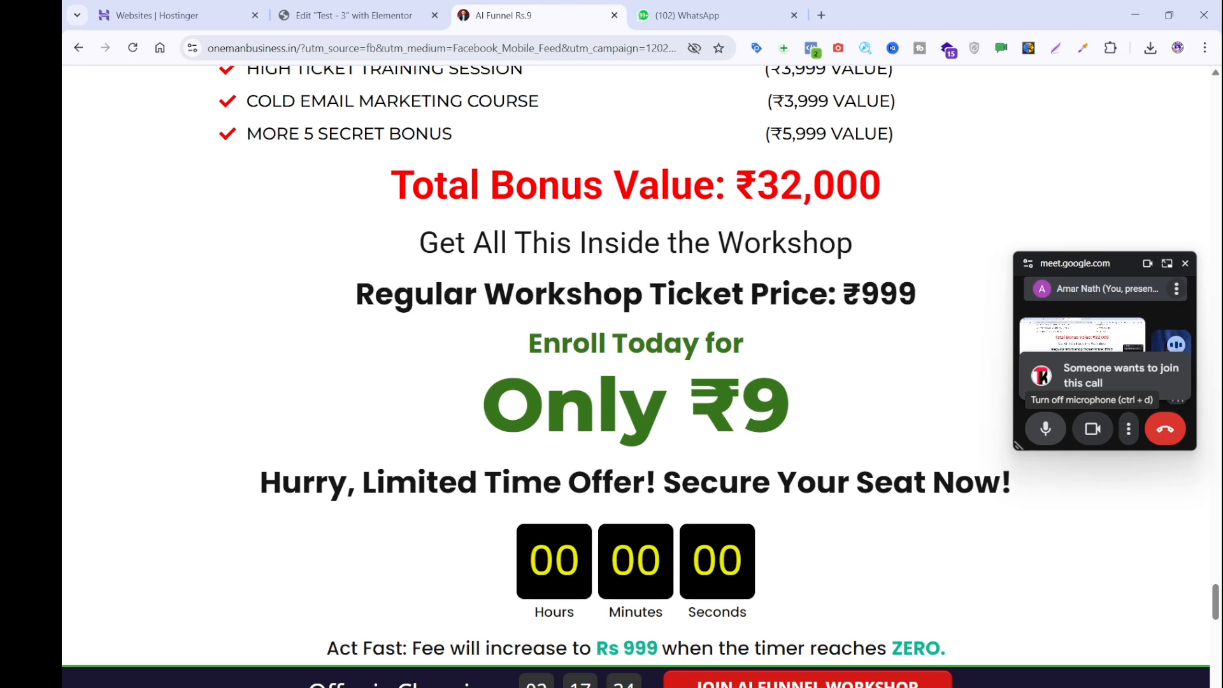
left_click(808, 687)
key("ctrl+v")
key("ctrl+a")
key("ctrl+x")
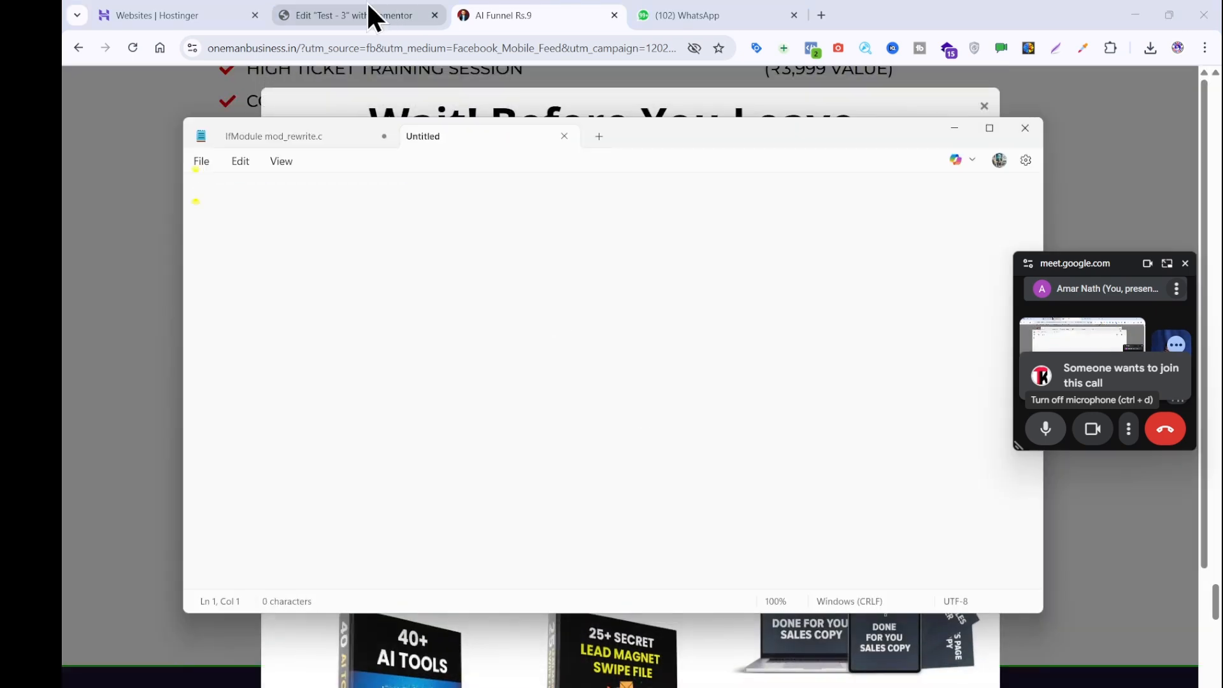
- Set the "Get All This Inside the Workshop" heading in the Elementor editor to 31 px with 600 (Semi Bold) weight
left_click(370, 9)
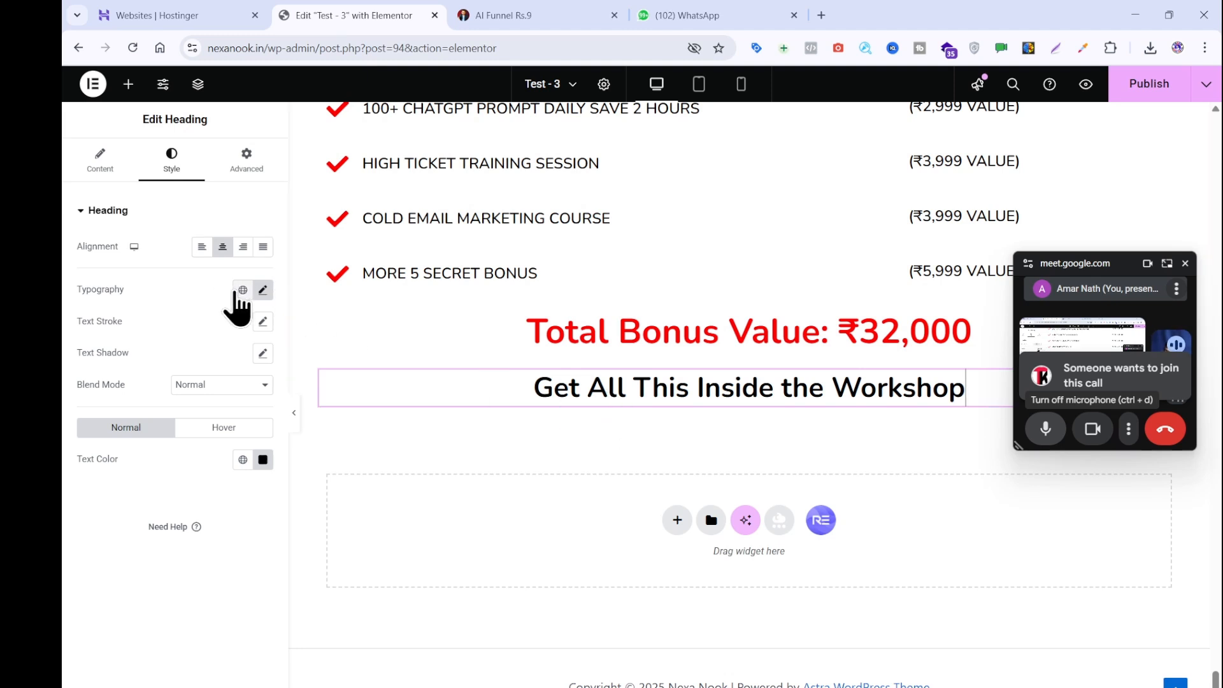
left_click(263, 290)
left_click(251, 411)
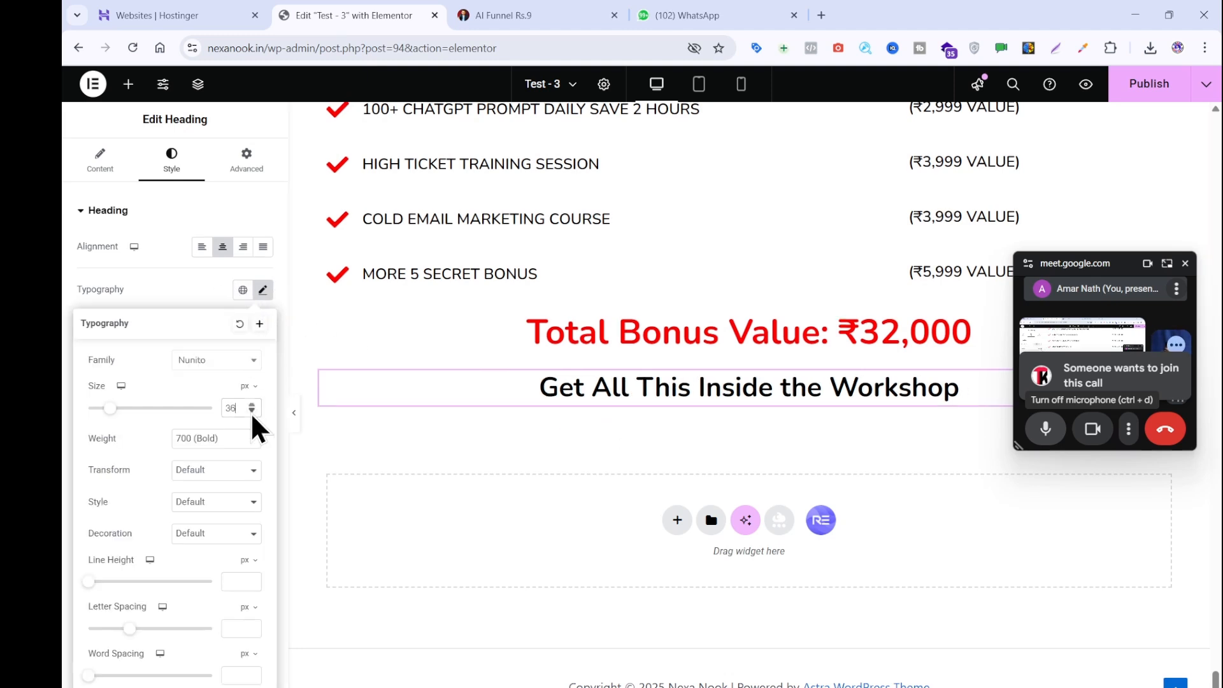
left_click(252, 411)
left_click(252, 411)
left_click(245, 440)
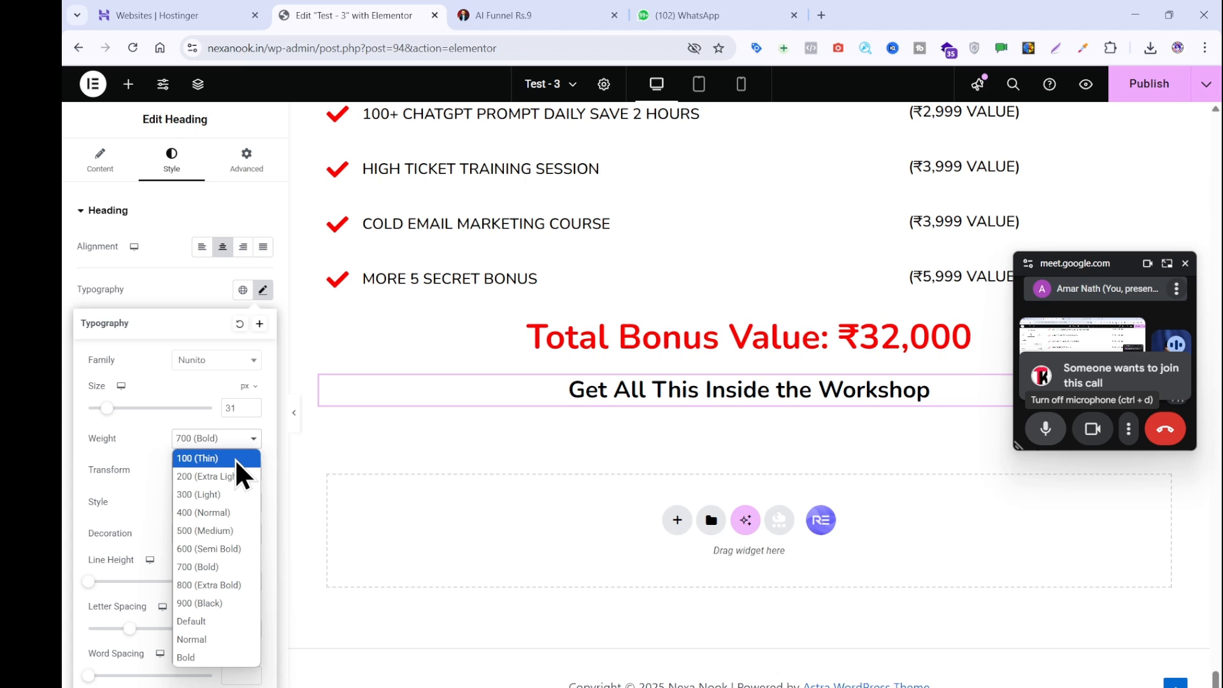
left_click(226, 548)
- Duplicate the "Get All This Inside the Workshop" heading and set the copy's text to "Regular Workshop Ticket Price: ₹999"
right_click(635, 400)
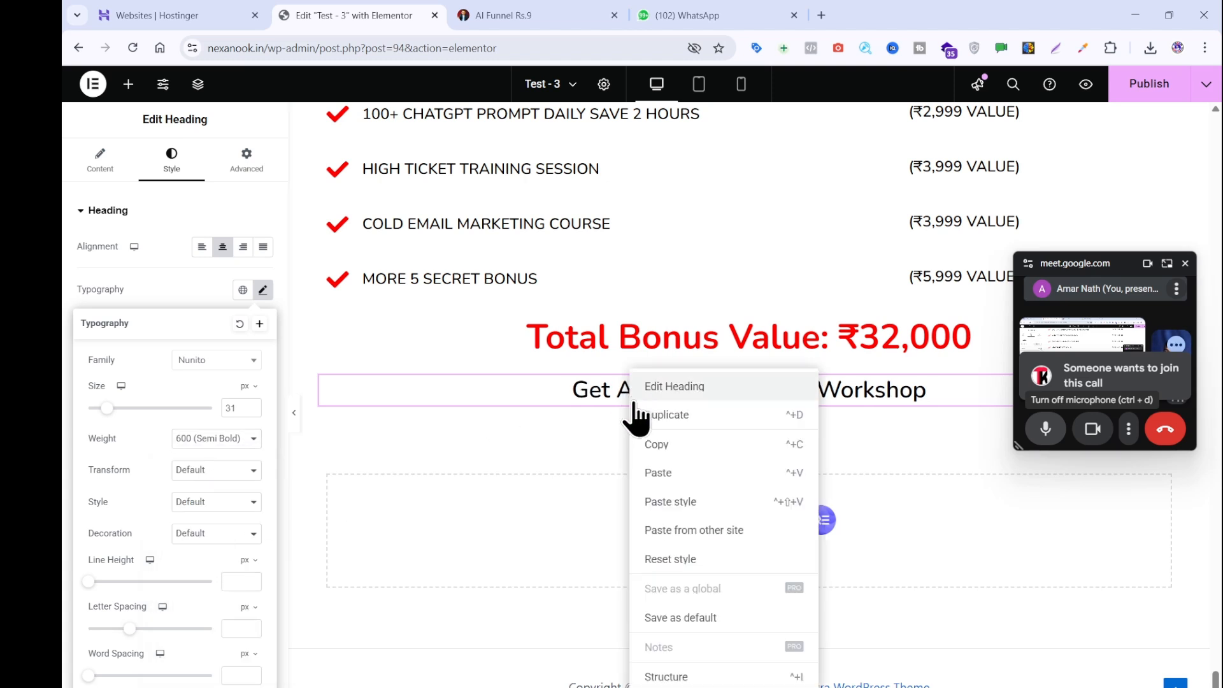
left_click(640, 413)
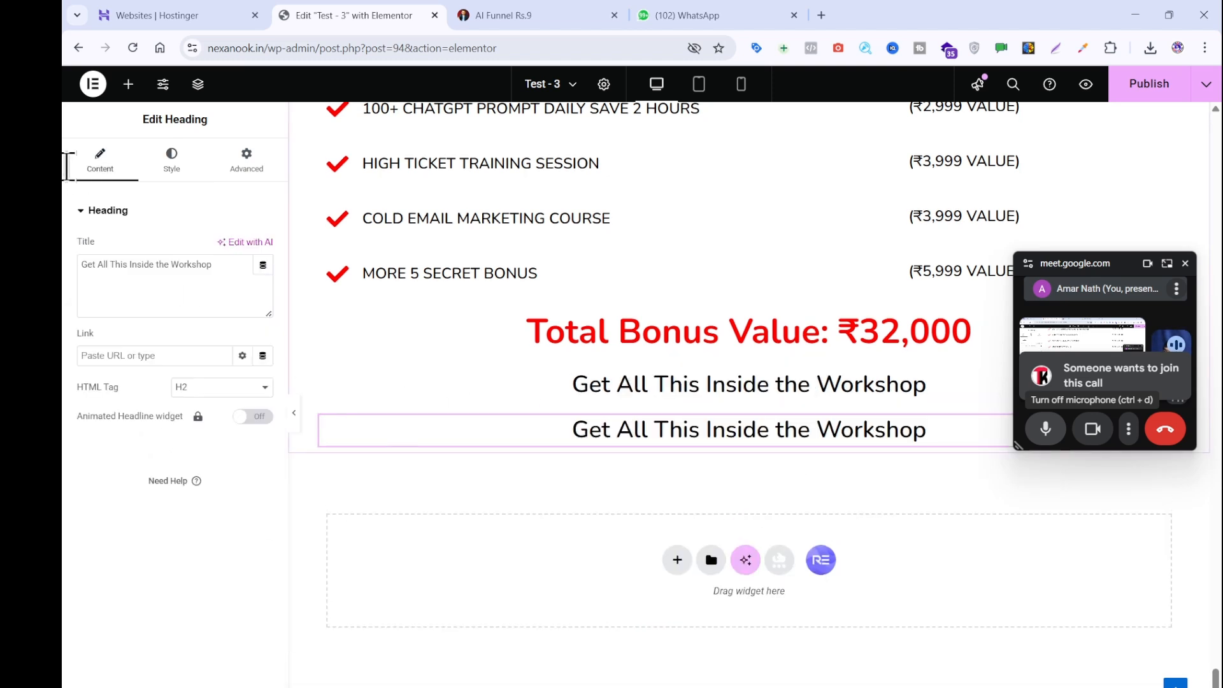
triple_click(150, 285)
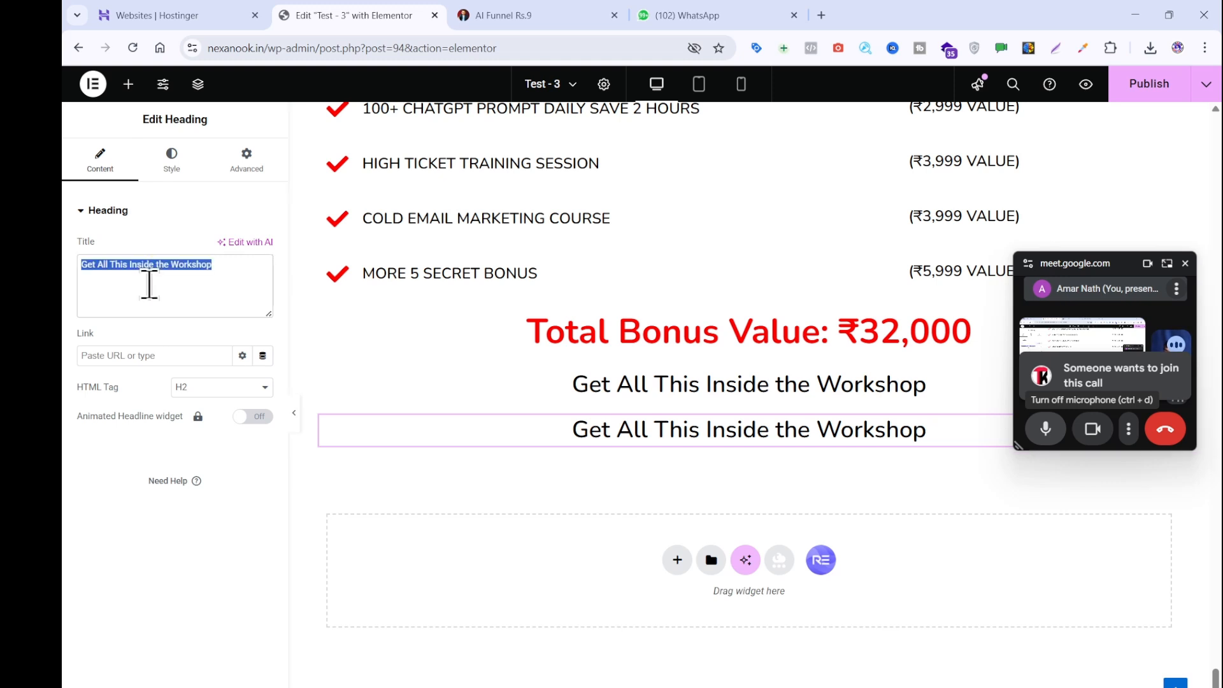
key("ctrl+v")
- Set the ticket price heading's font size to 38 px and its weight to 700 (Bold)
left_click(171, 160)
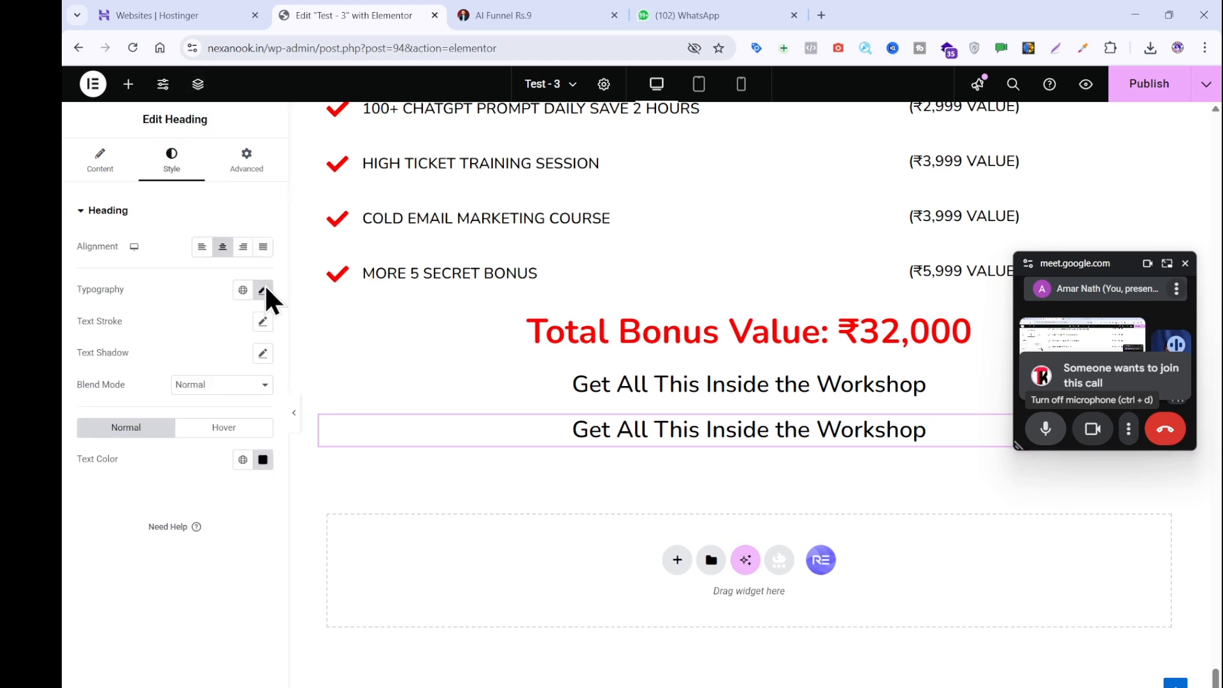
left_click(262, 290)
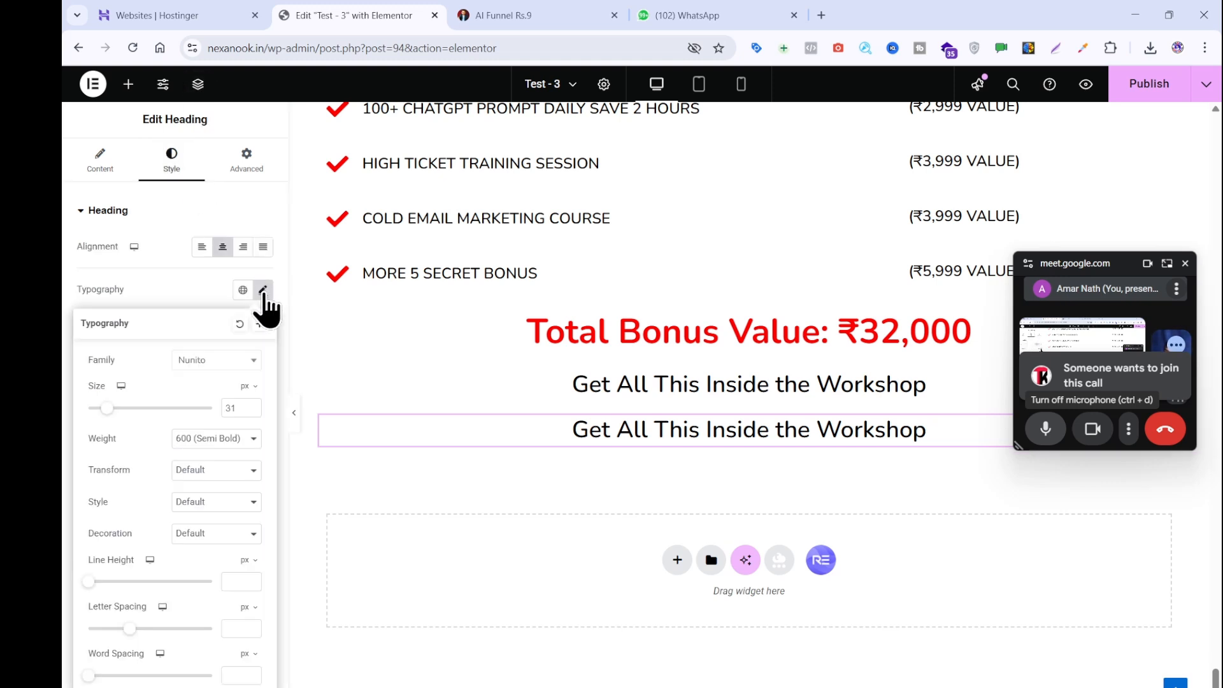
left_click(250, 405)
left_click(250, 405)
left_click(249, 405)
left_click(250, 405)
left_click(251, 405)
left_click(251, 405)
left_click(251, 405)
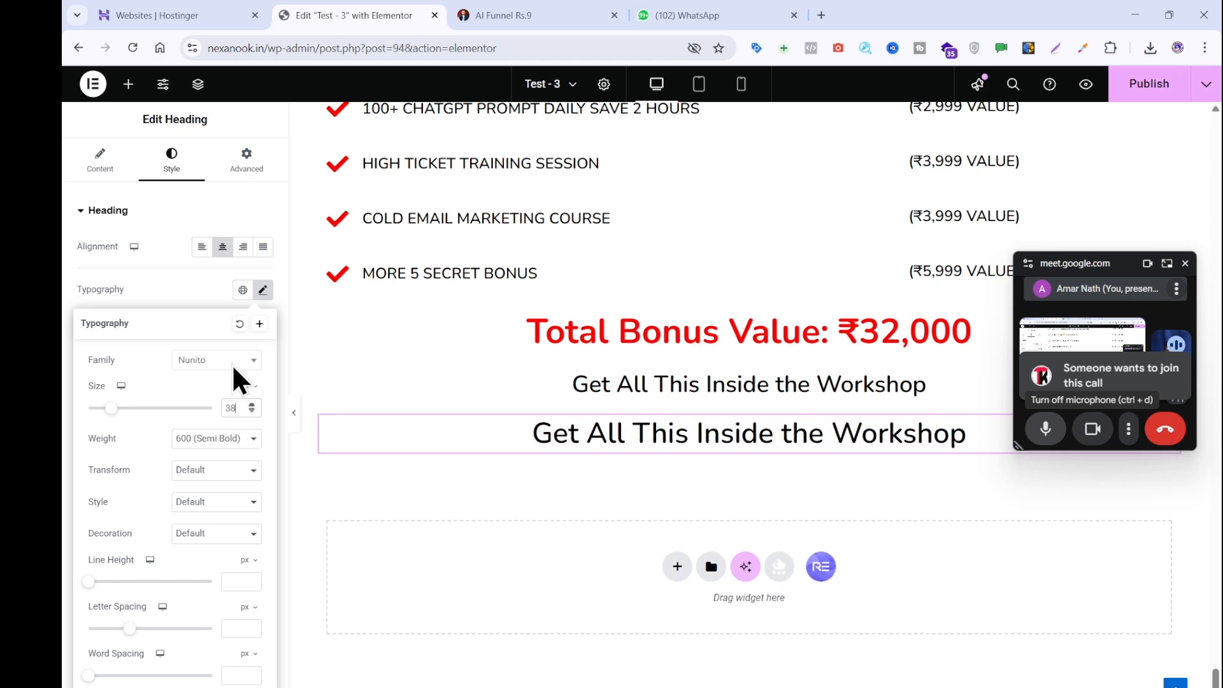
left_click(224, 439)
left_click(228, 569)
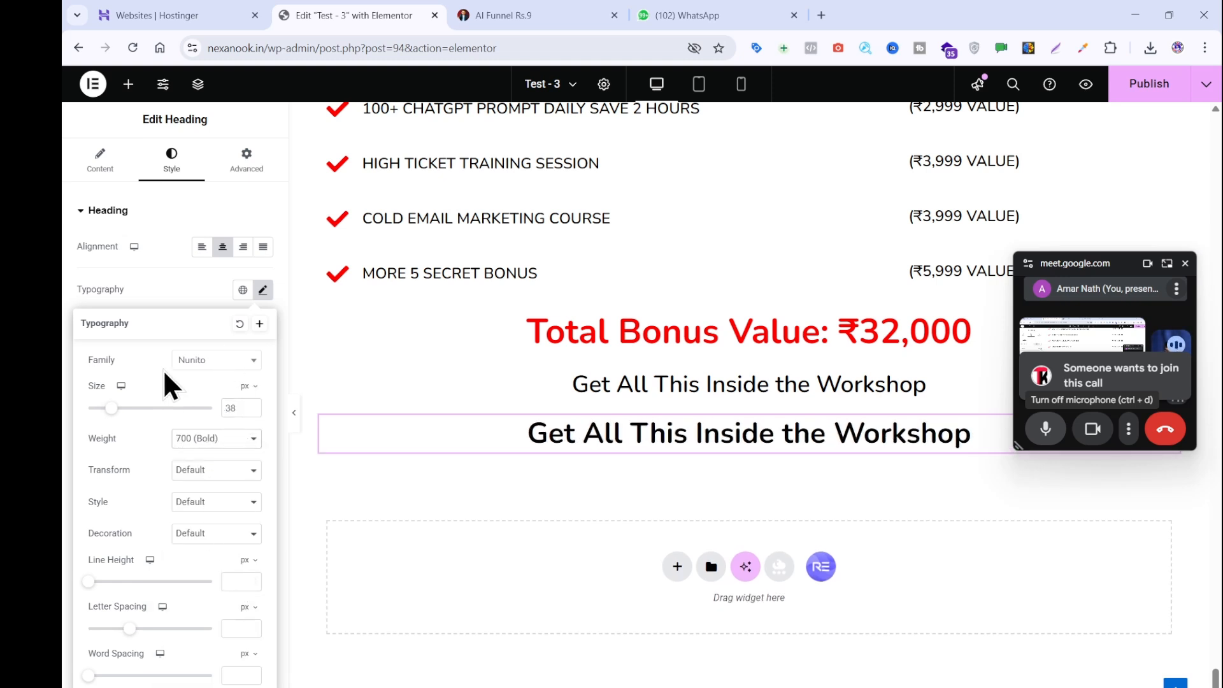
left_click(157, 287)
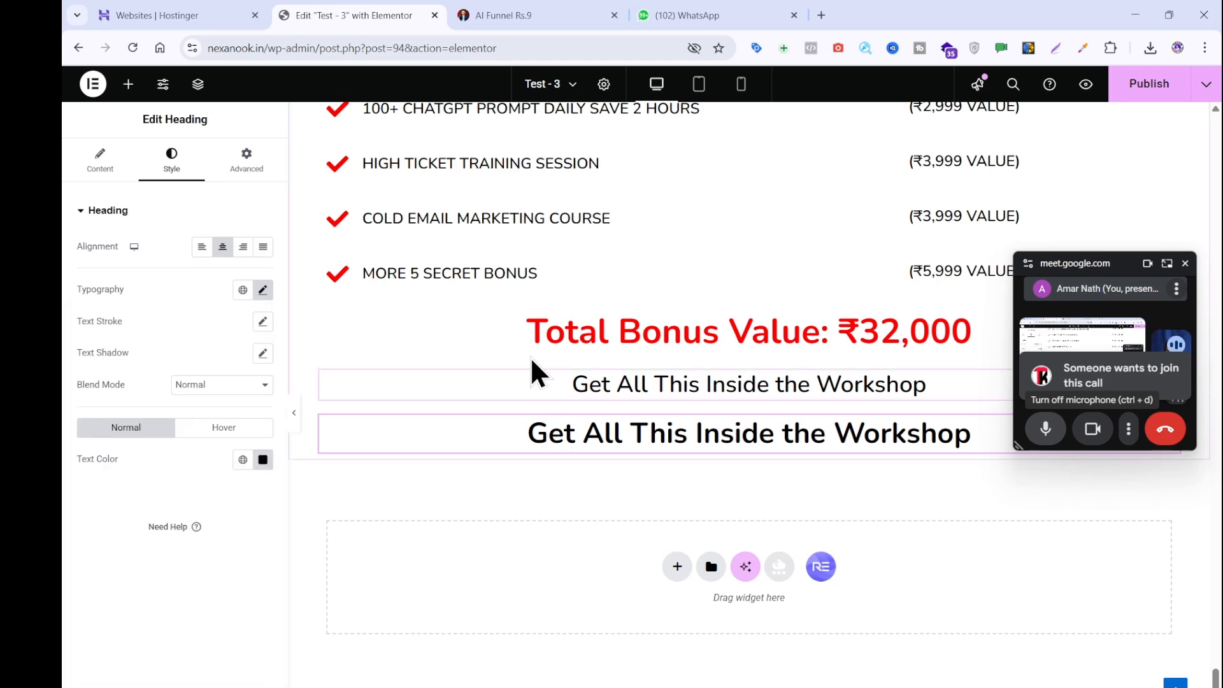
- Copy "Enroll Today for" from the AI Funnel page, paste it into the blank Notepad note and cut it back out as plain text
left_click(516, 15)
left_click(230, 349)
scroll(455, 400, "down", 3)
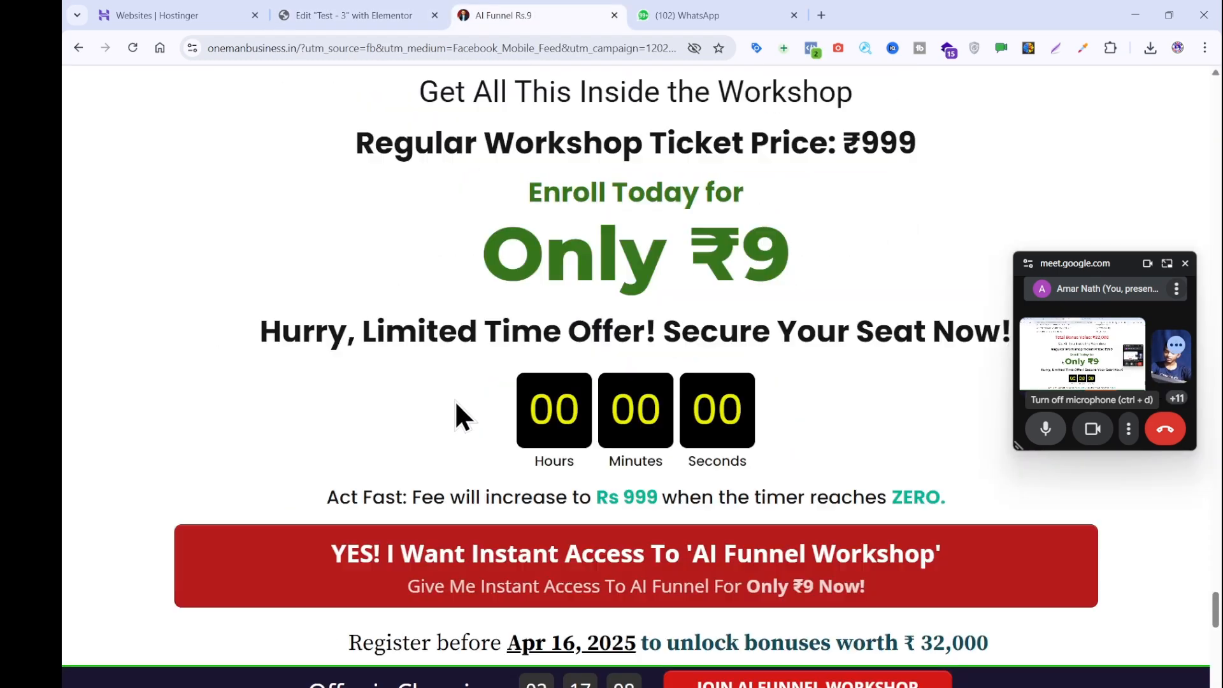
triple_click(686, 198)
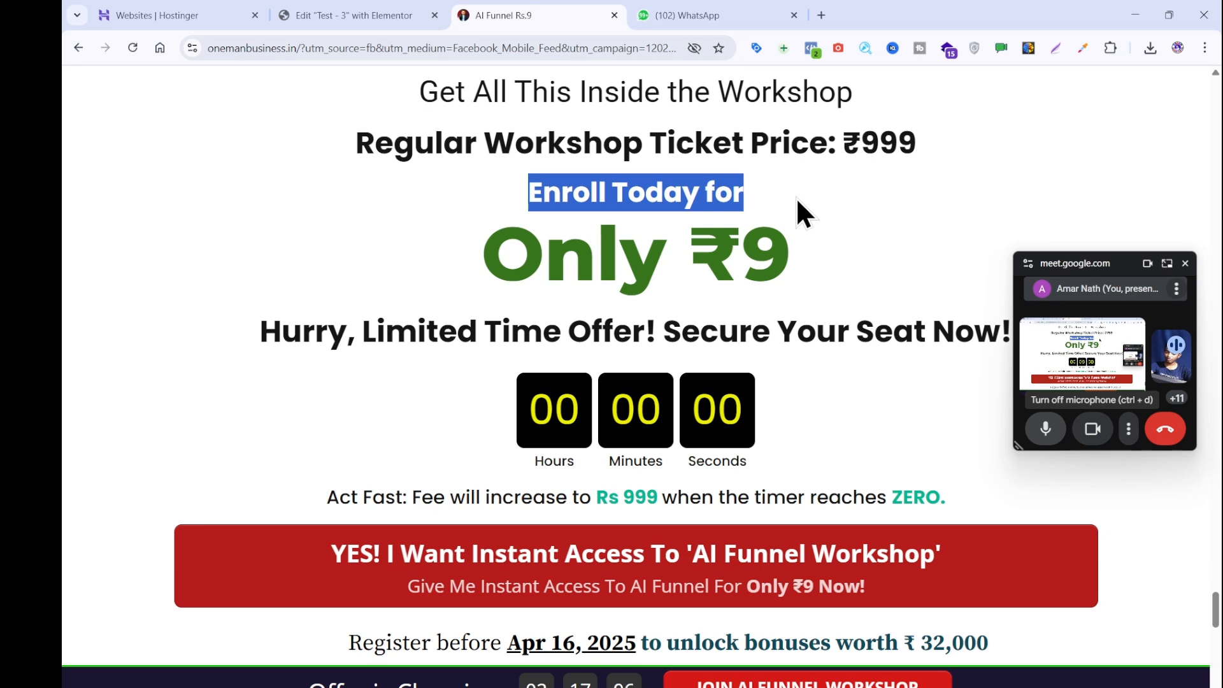
left_click(776, 686)
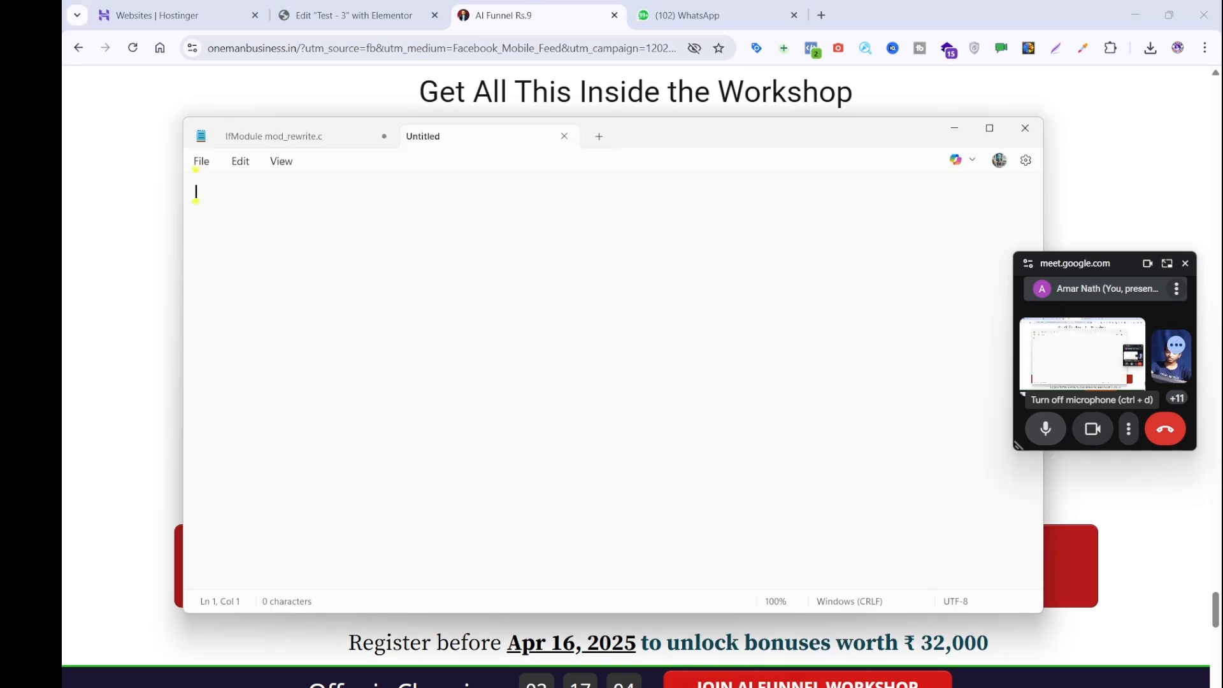
key("ctrl+v")
key("ctrl+a")
key("ctrl+x")
- Duplicate the ticket price heading in the Elementor editor and set the copy's text to "Enroll Today for"
left_click(376, 14)
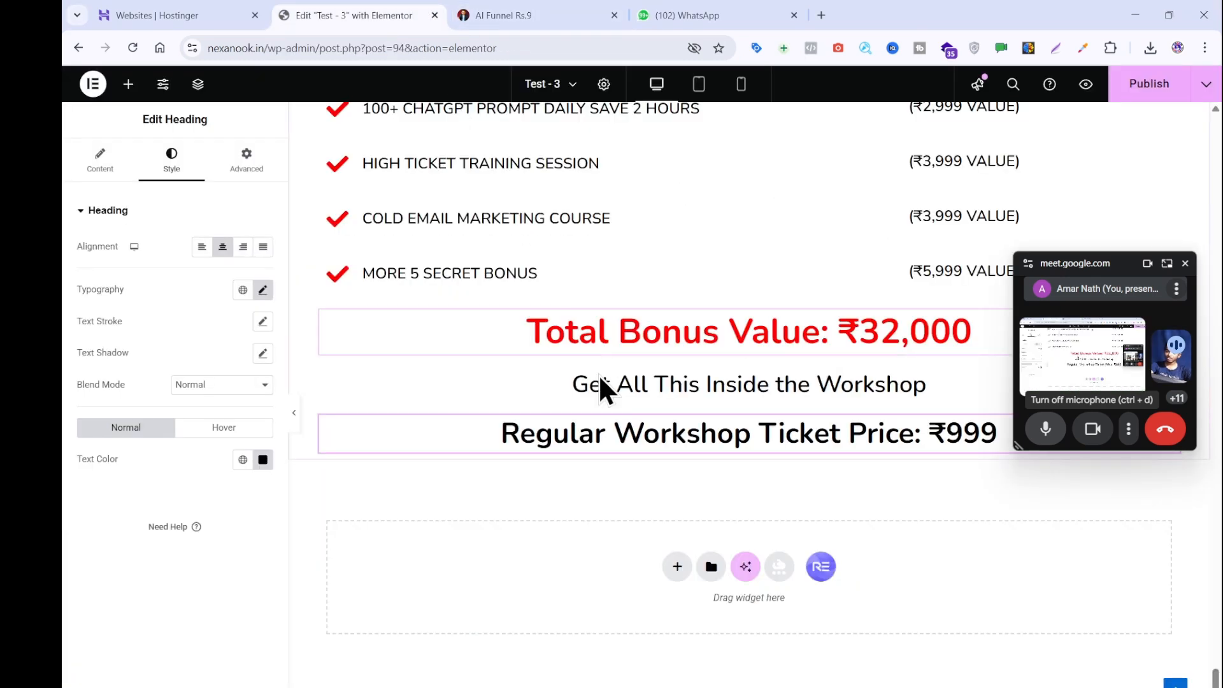
right_click(600, 370)
left_click(618, 417)
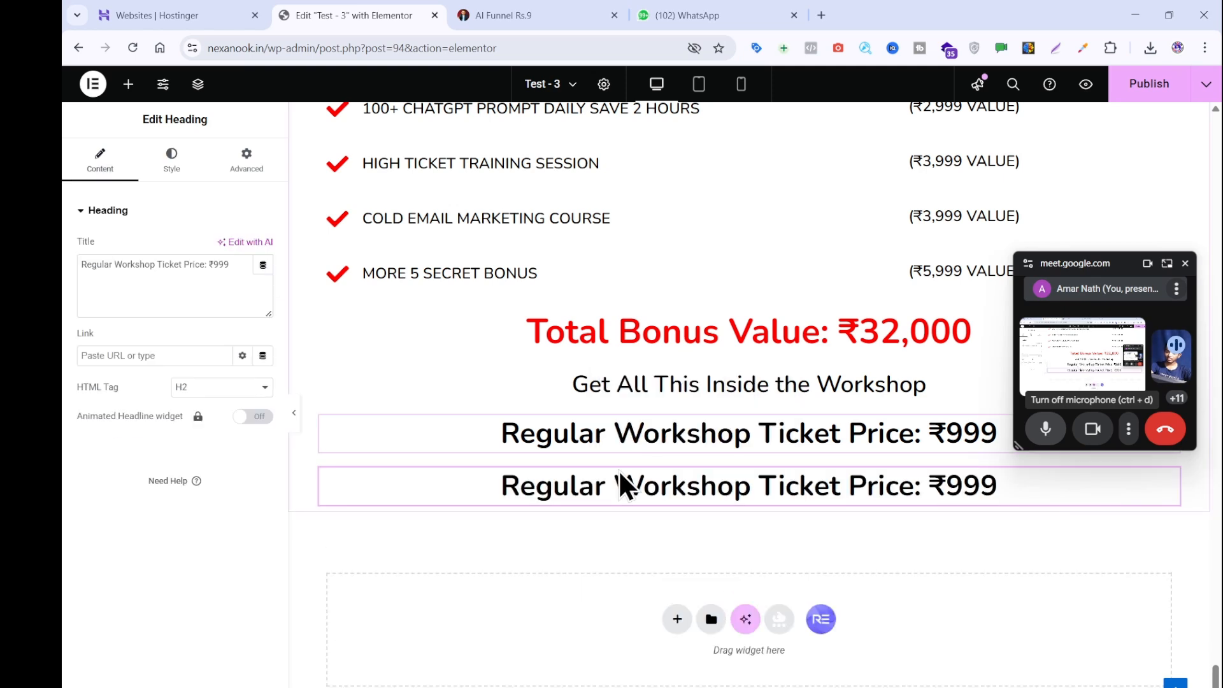
triple_click(136, 270)
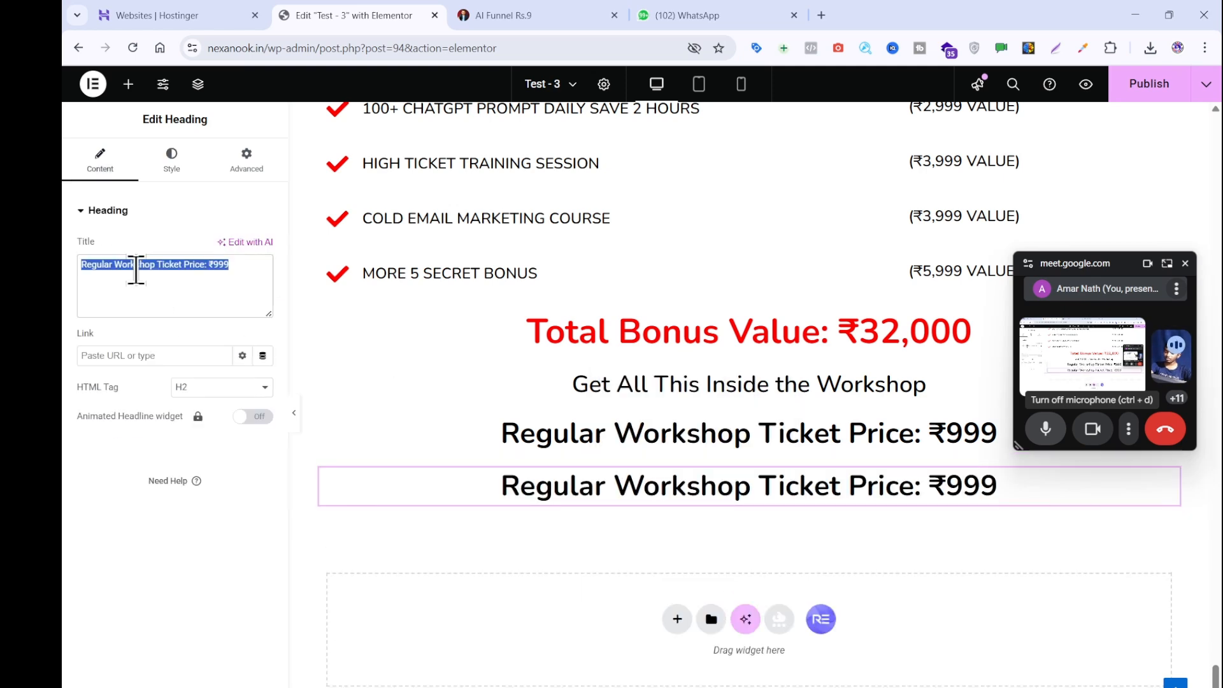
key("ctrl+v")
- Pick the green color #38761d from the "Enroll Today for" line on the AI Funnel page and return to the Elementor editor
left_click(506, 13)
left_click(139, 287)
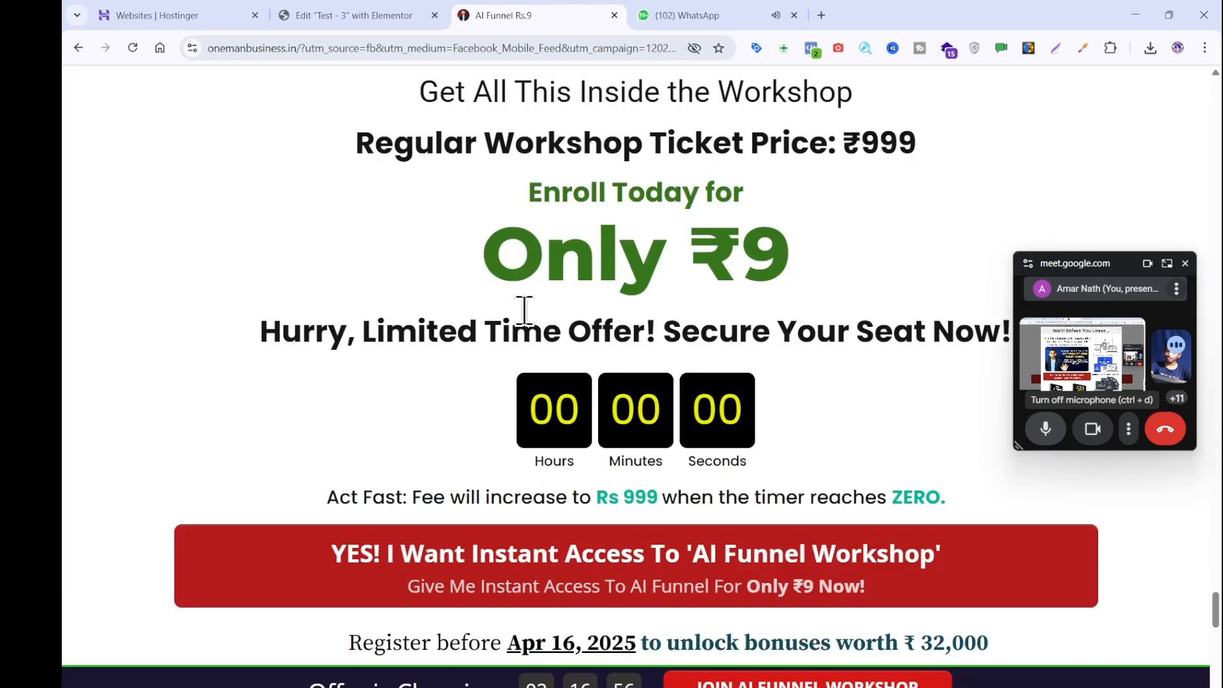
left_click(1077, 50)
left_click(1047, 84)
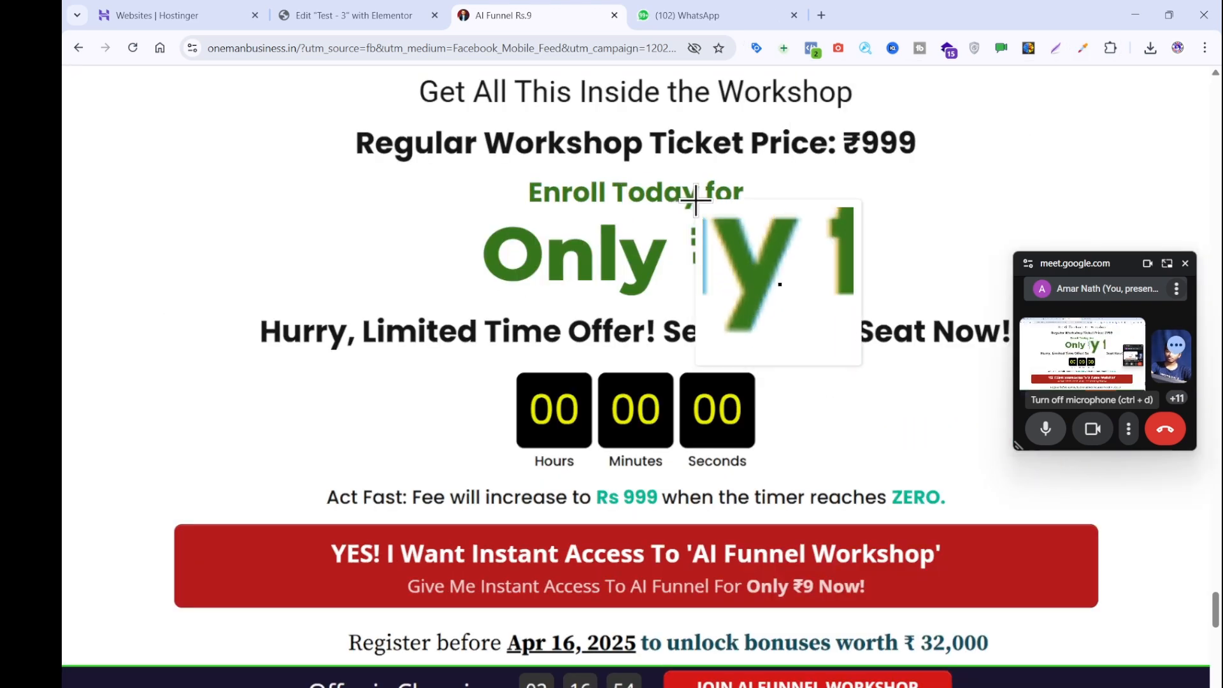
left_click(695, 200)
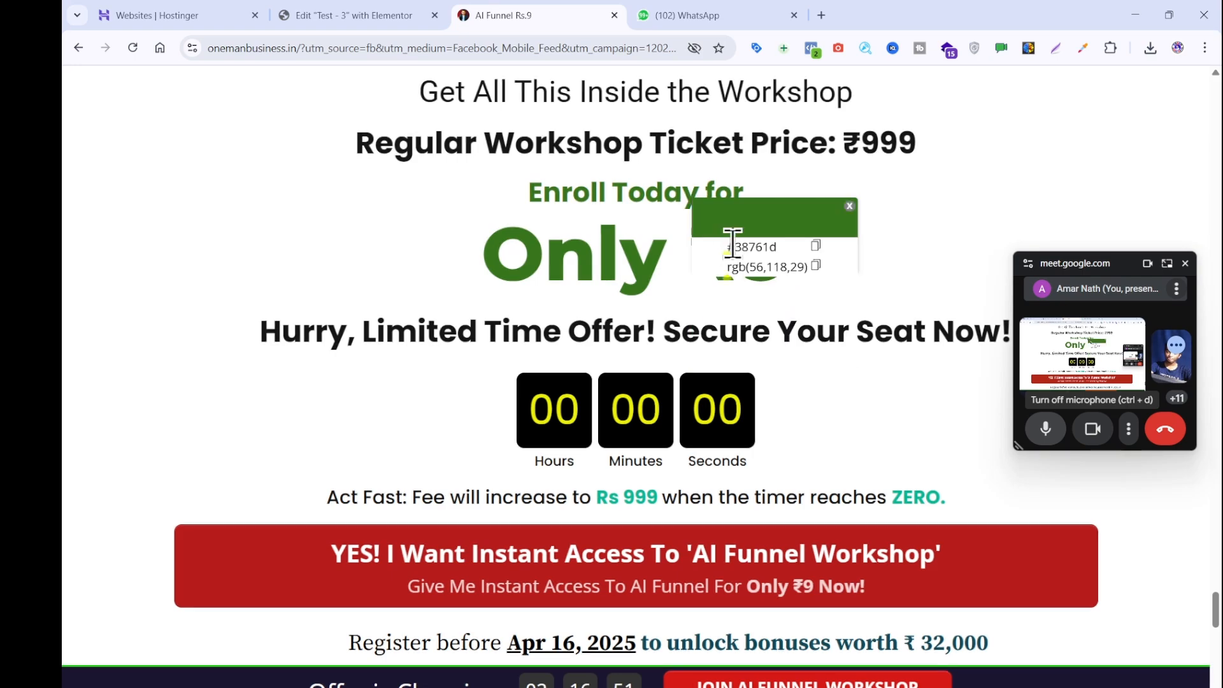
left_click(848, 207)
left_click(386, 8)
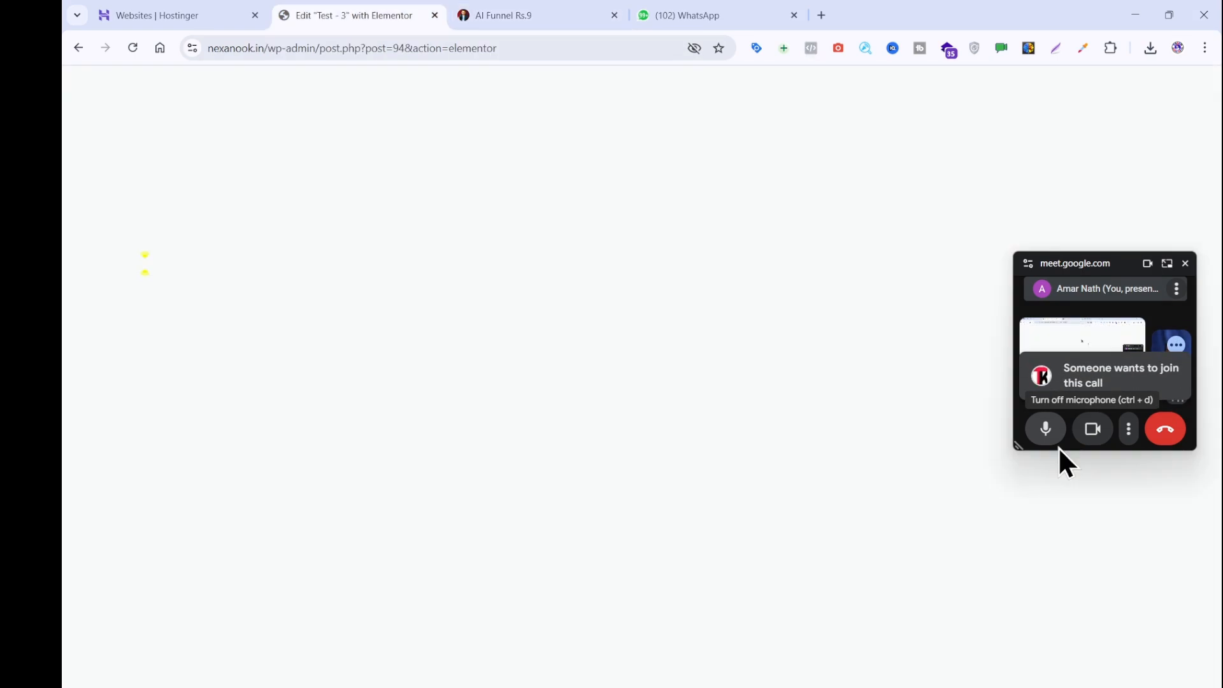
- Switch to the Google Meet call, admit the waiting participant and return to the Elementor editor
left_click(1166, 263)
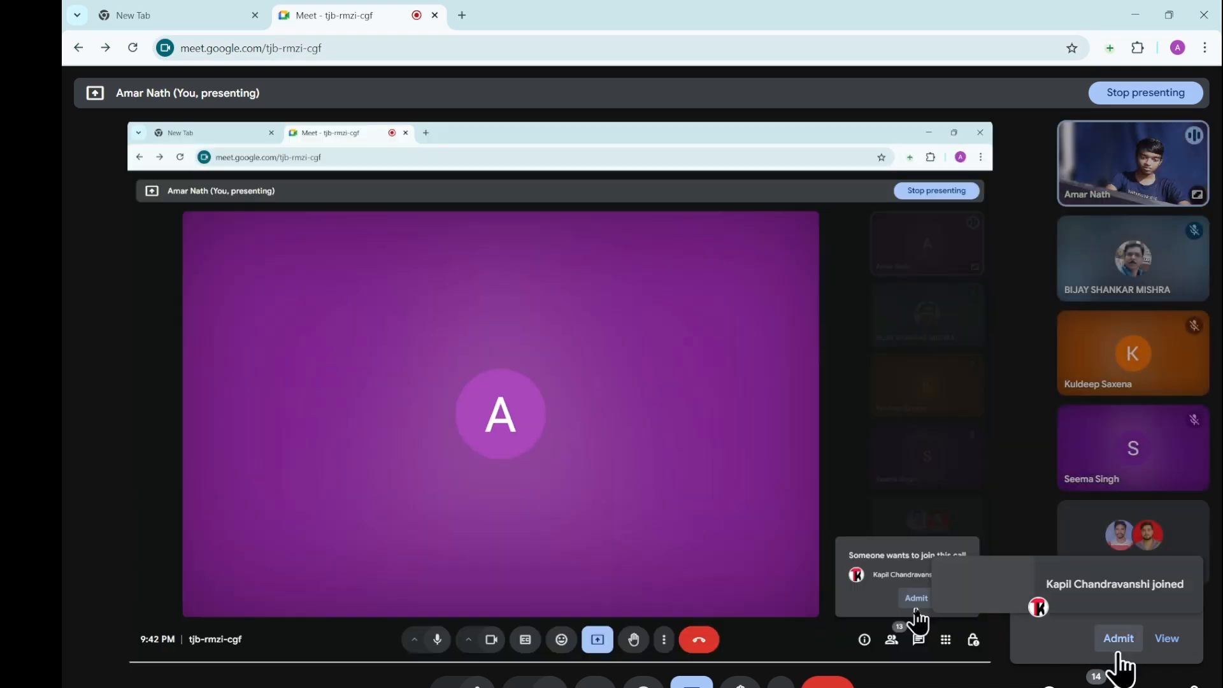
left_click(1119, 652)
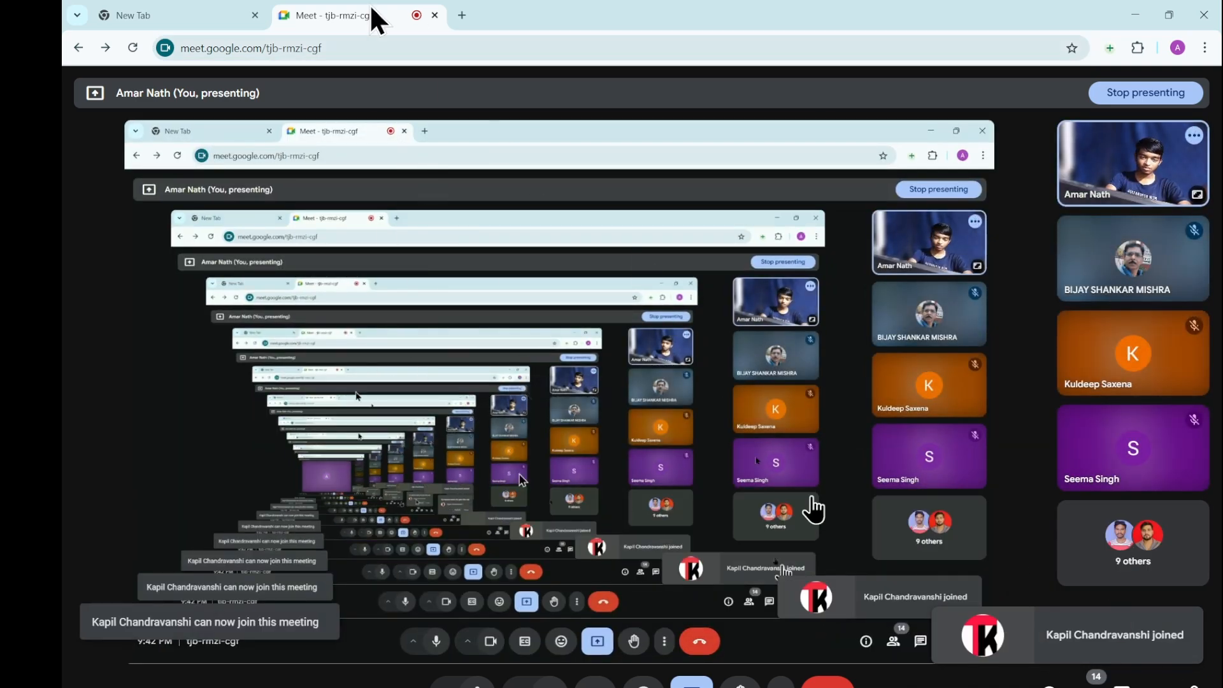
left_click(162, 7)
left_click(576, 687)
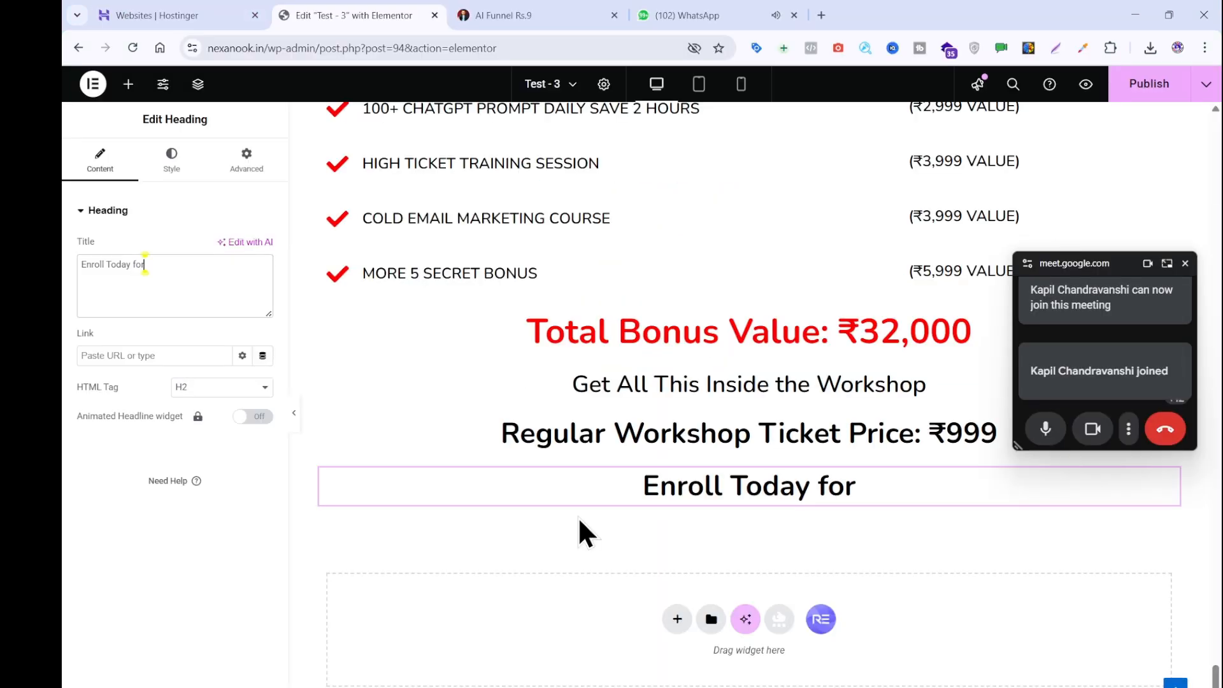
- Set the "Enroll Today for" heading's text color to #38761d
left_click(167, 162)
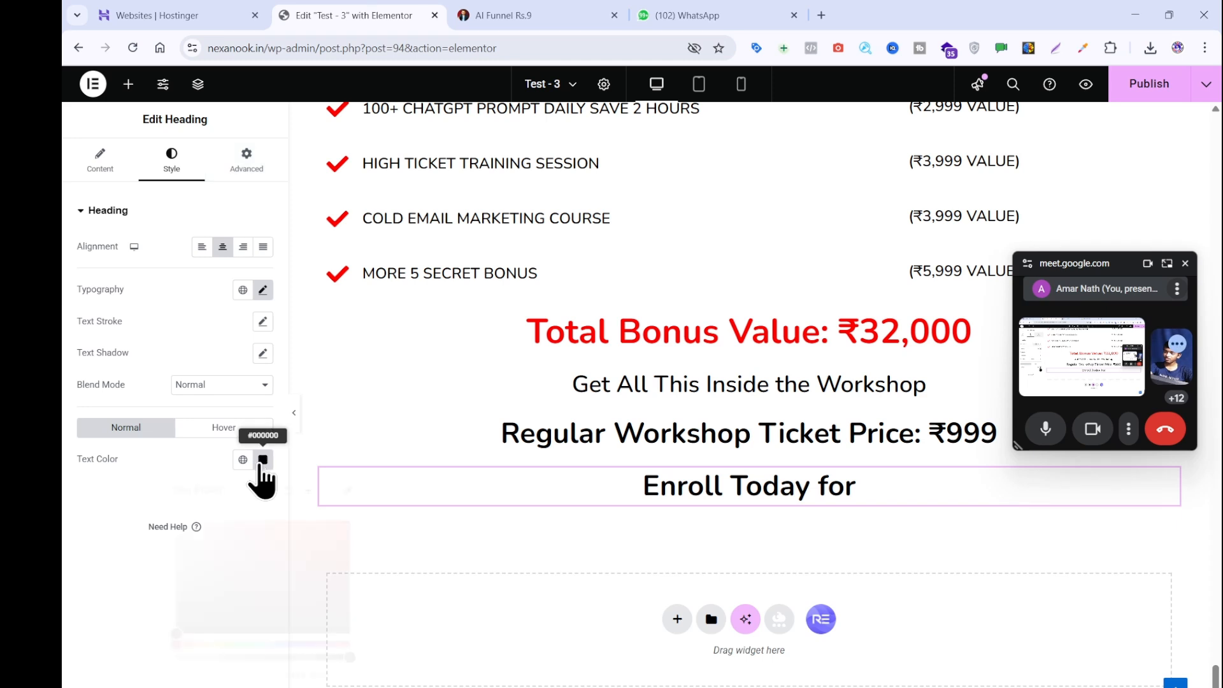
left_click(262, 460)
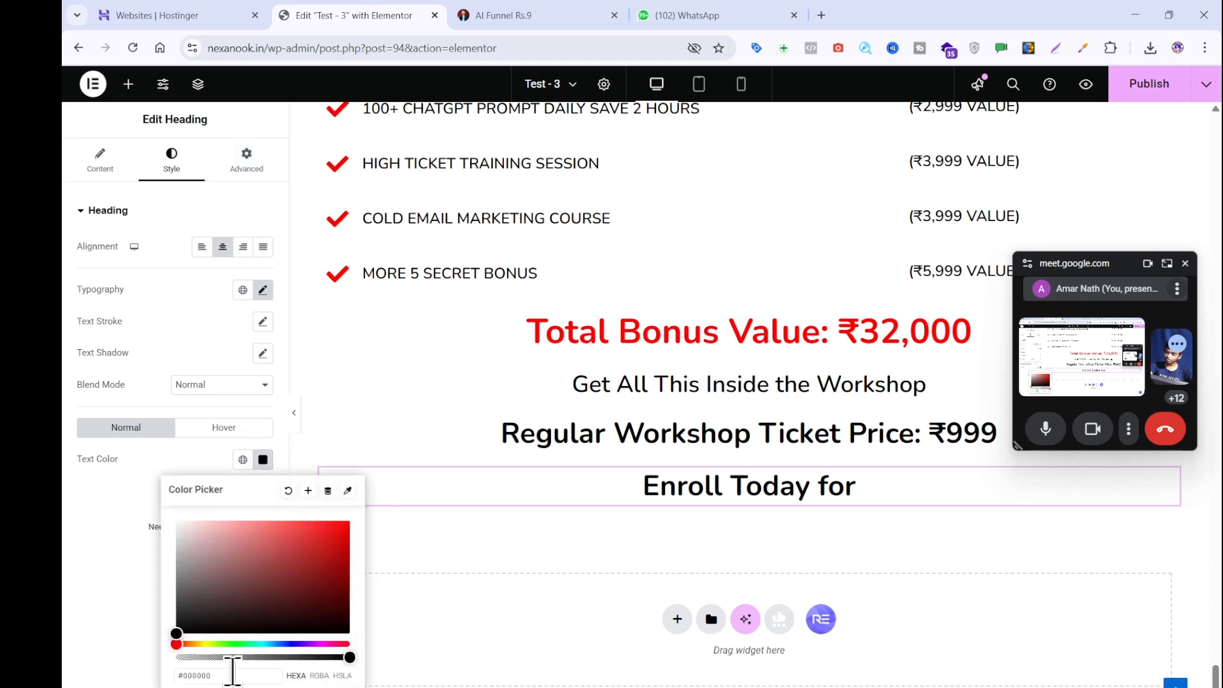
key("ctrl+v")
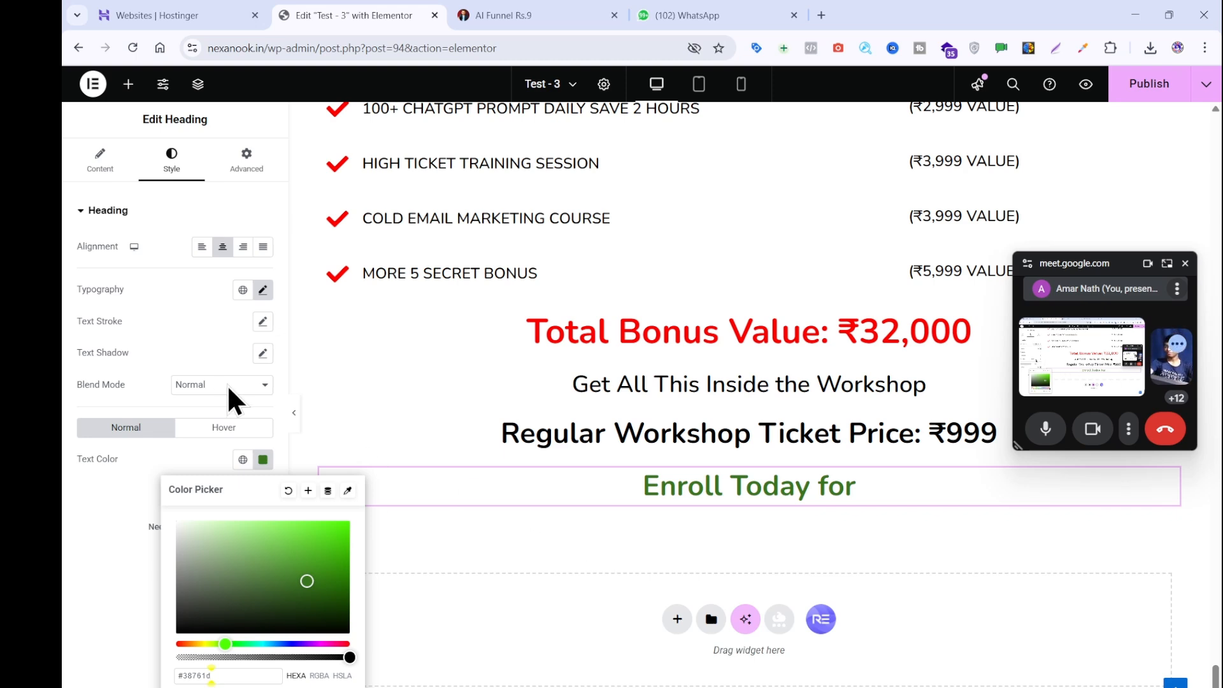
- Duplicate the green "Enroll Today for" heading
left_click(592, 491)
right_click(592, 492)
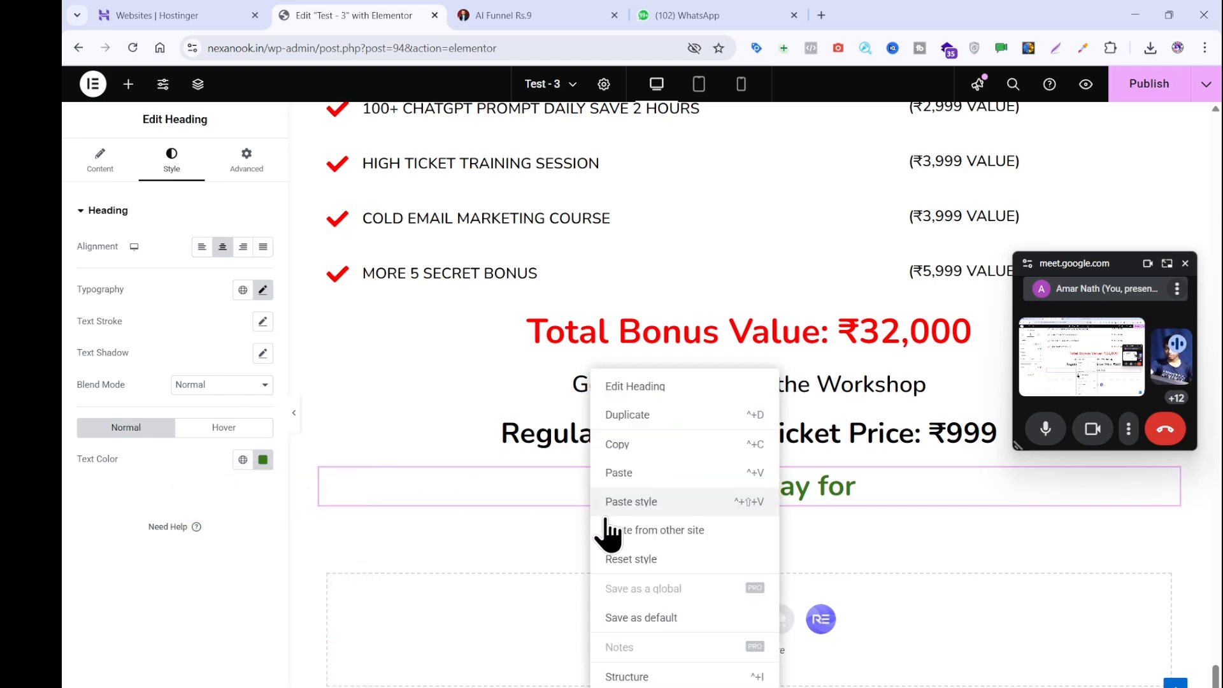
left_click(632, 386)
- Copy "Only ₹9" from the AI Funnel page and paste it as the title of the duplicated green heading
left_click(152, 254)
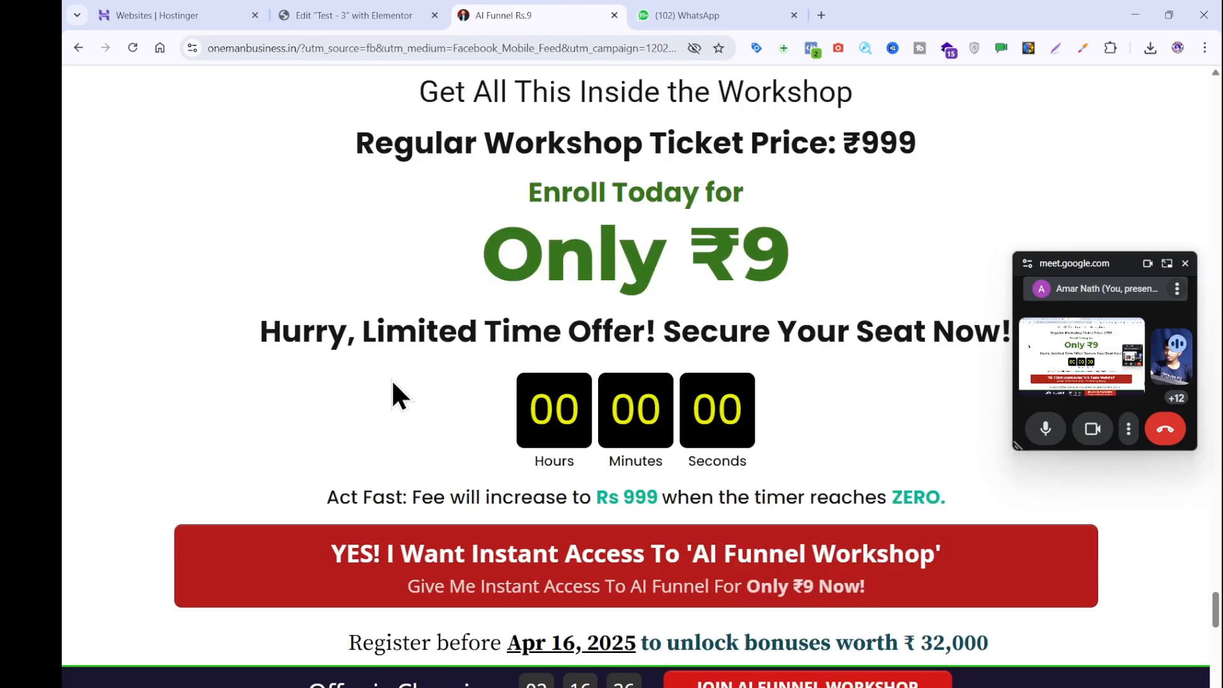
left_click_drag(470, 267, 870, 268)
key("ctrl+c")
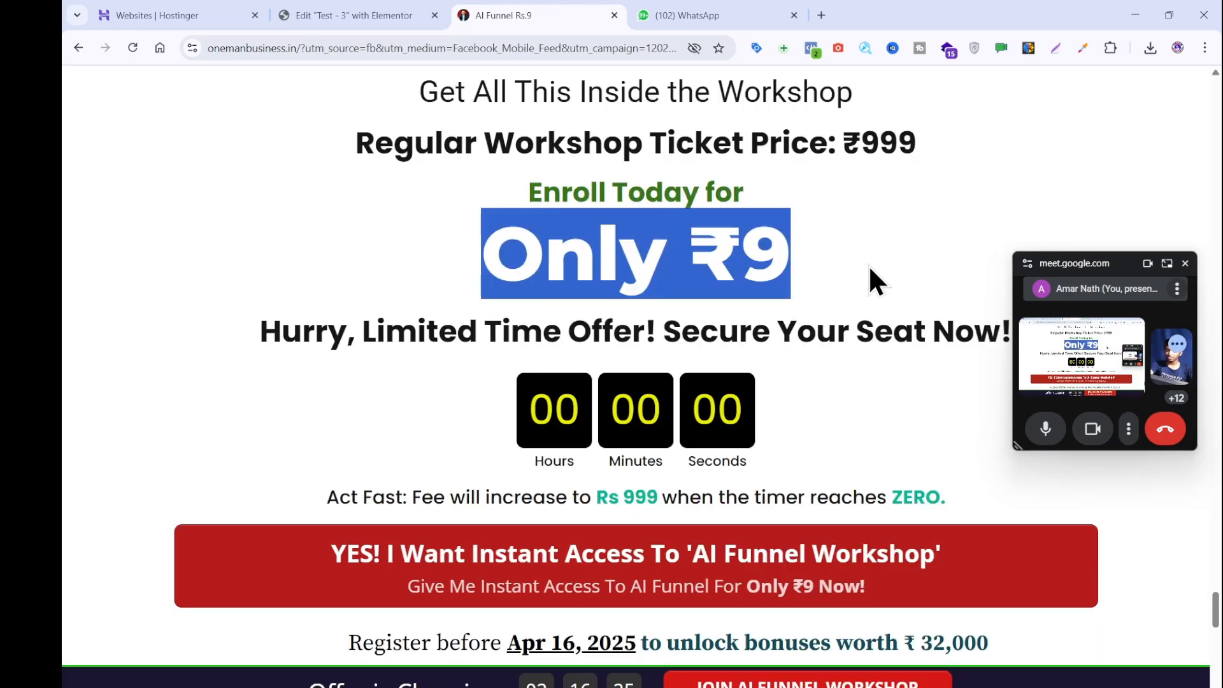
left_click(343, 207)
left_click(353, 15)
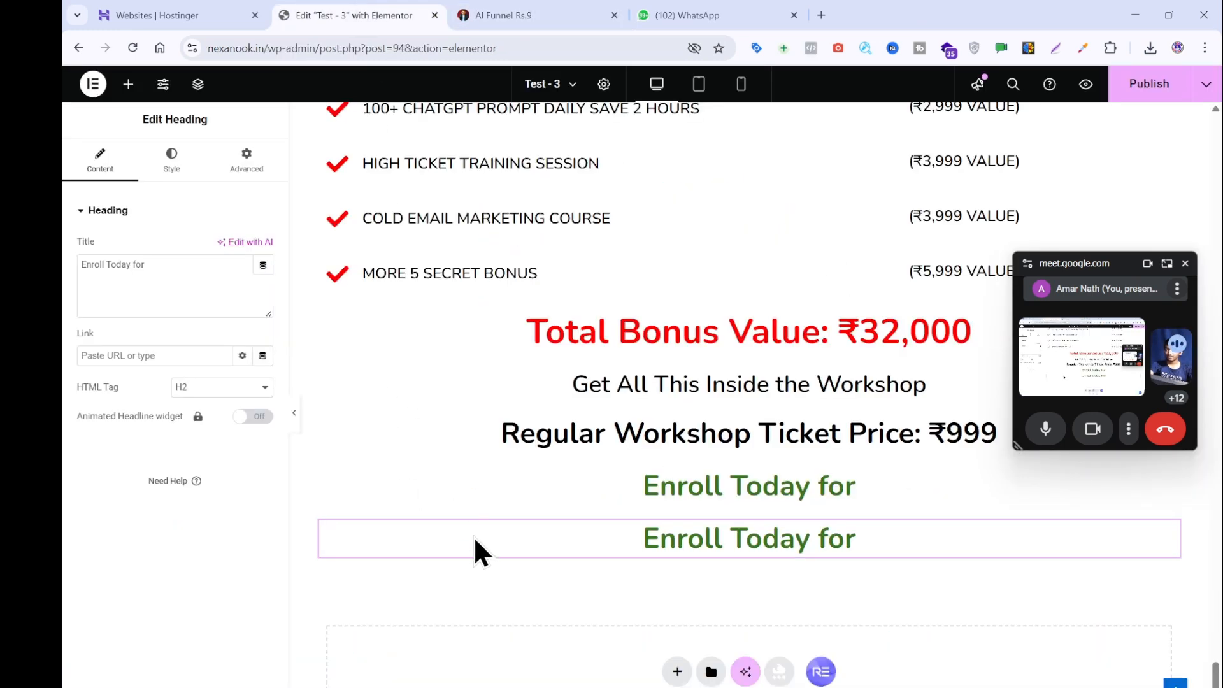
triple_click(116, 299)
key("ctrl+v")
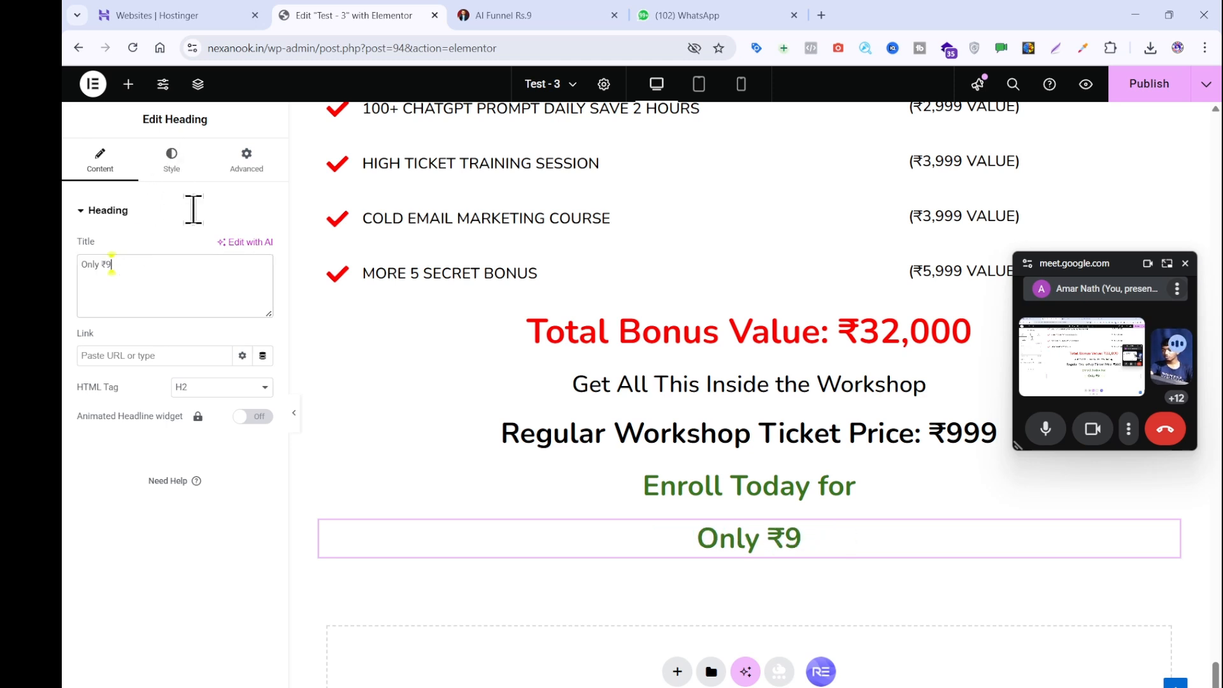
- Enlarge the "Only ₹9" heading's font size well beyond the surrounding headings and set its text color to #3C8B19
left_click(171, 160)
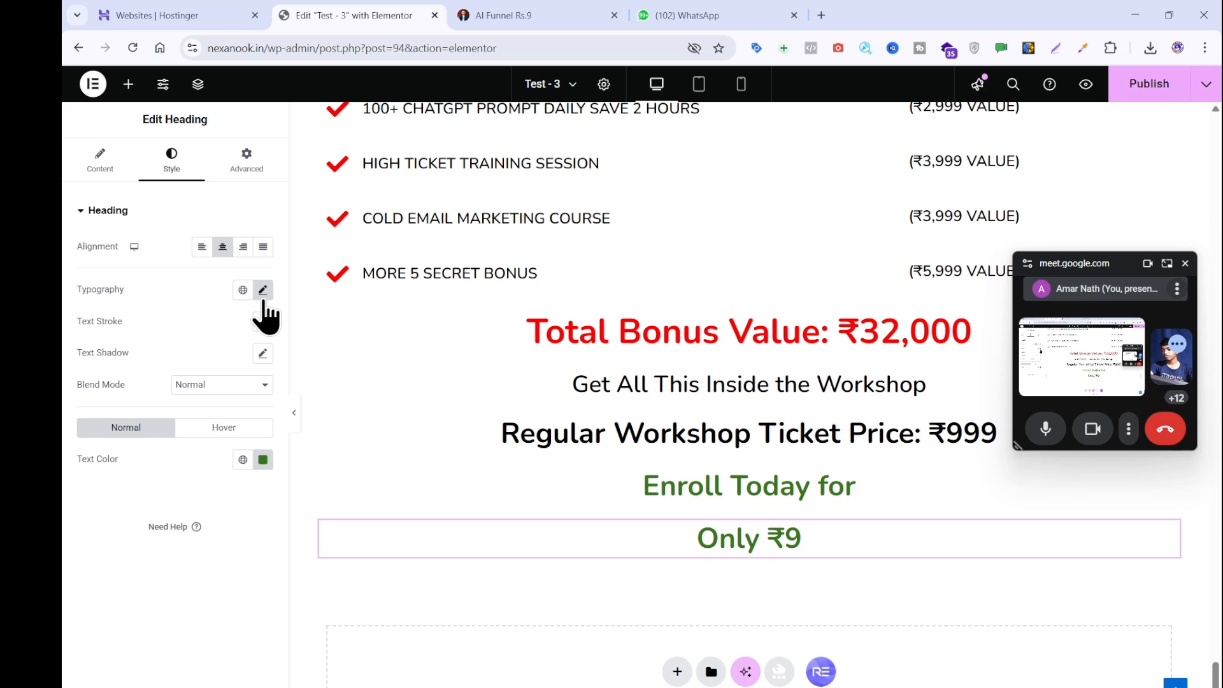
left_click(263, 290)
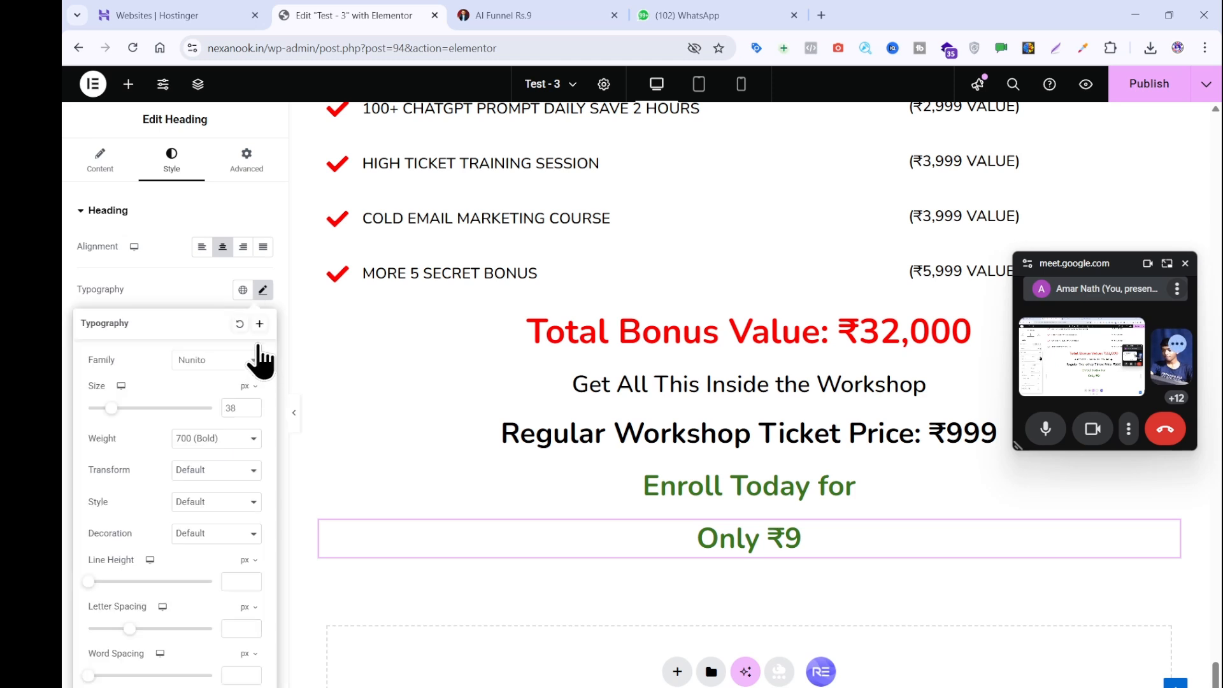
left_click(249, 405)
left_click(249, 405)
left_click(249, 405)
left_click(249, 405)
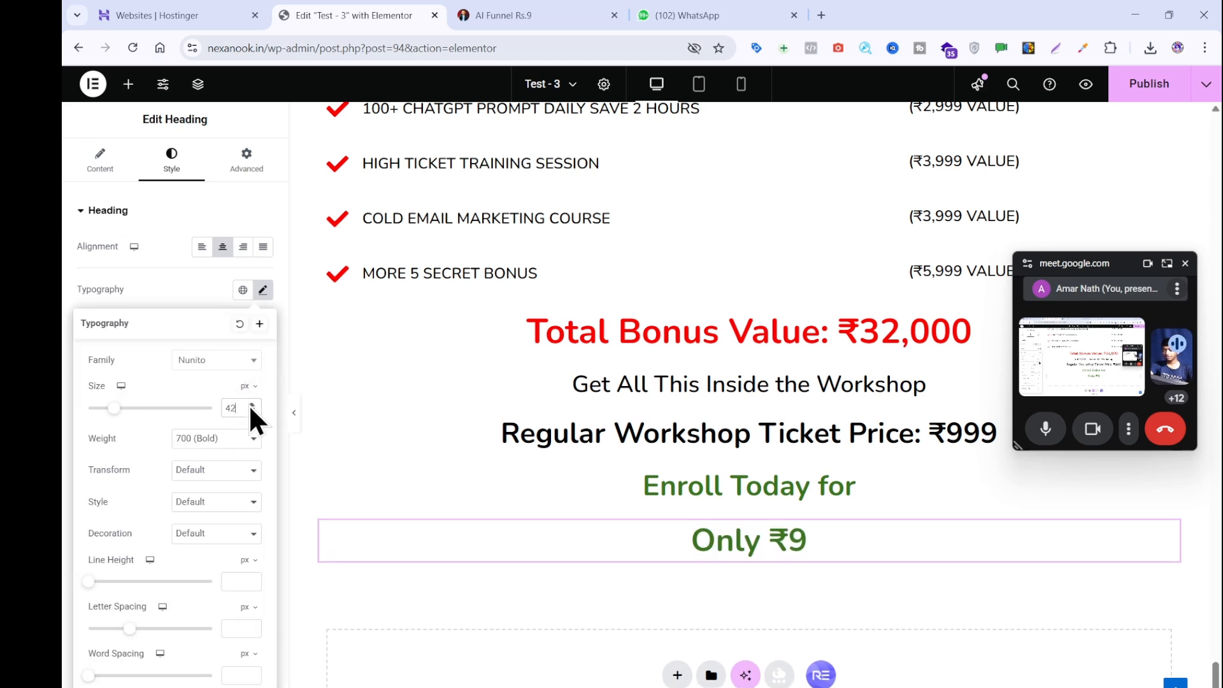
left_click(249, 405)
left_click(249, 405)
left_click(249, 405)
left_click(249, 405)
left_click(250, 404)
left_click(249, 405)
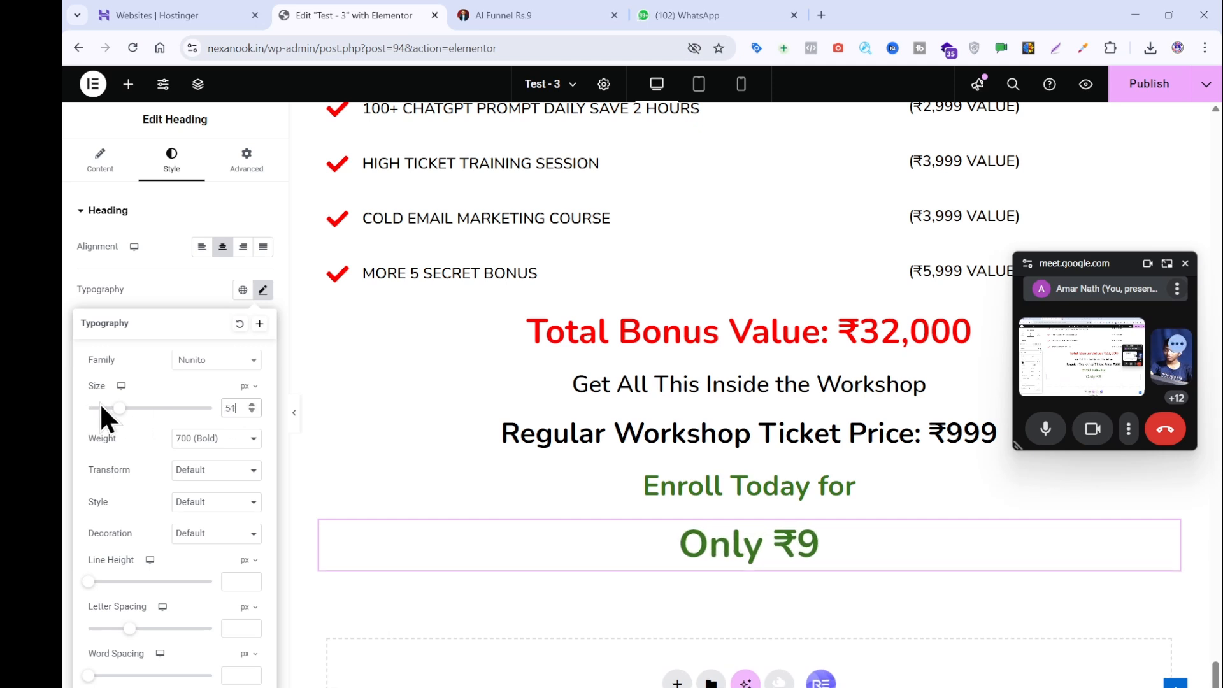
left_click_drag(118, 408, 149, 408)
left_click(188, 289)
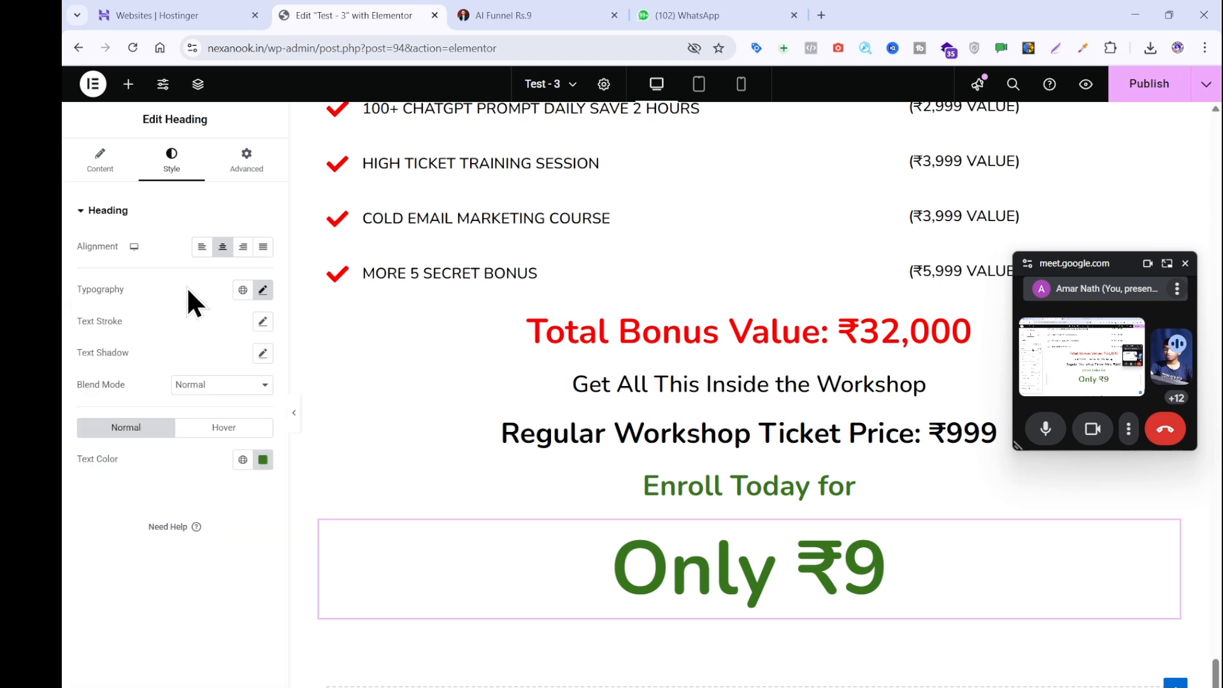
left_click(263, 460)
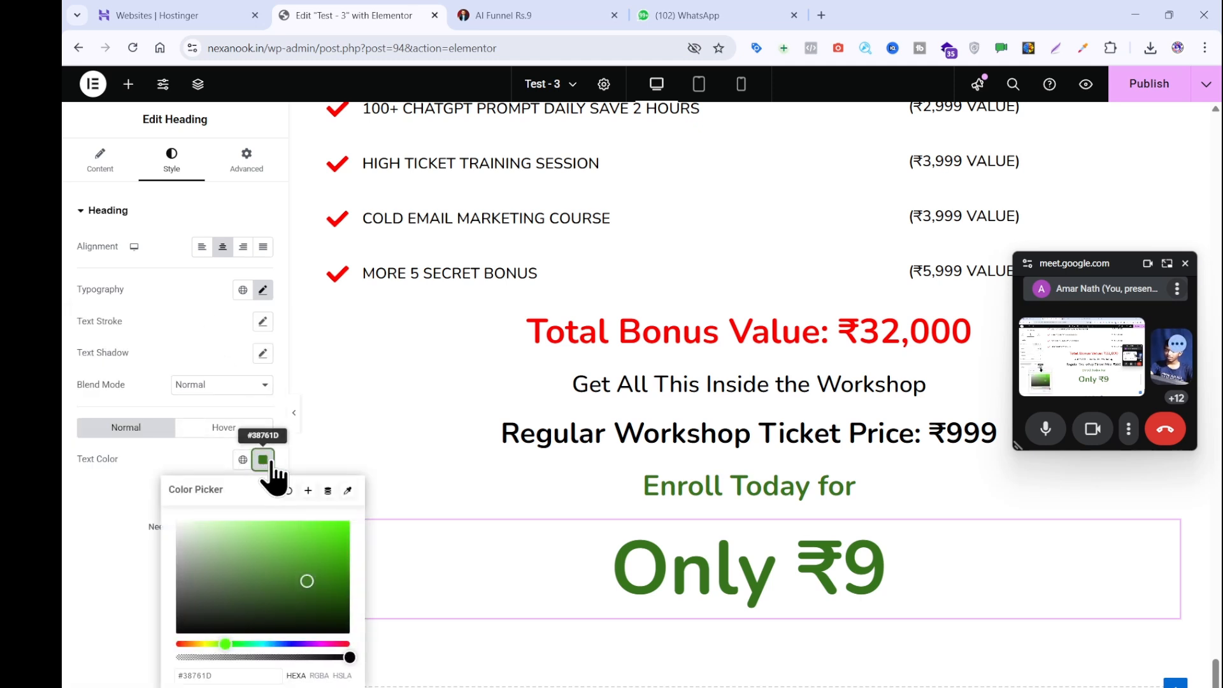
left_click(319, 571)
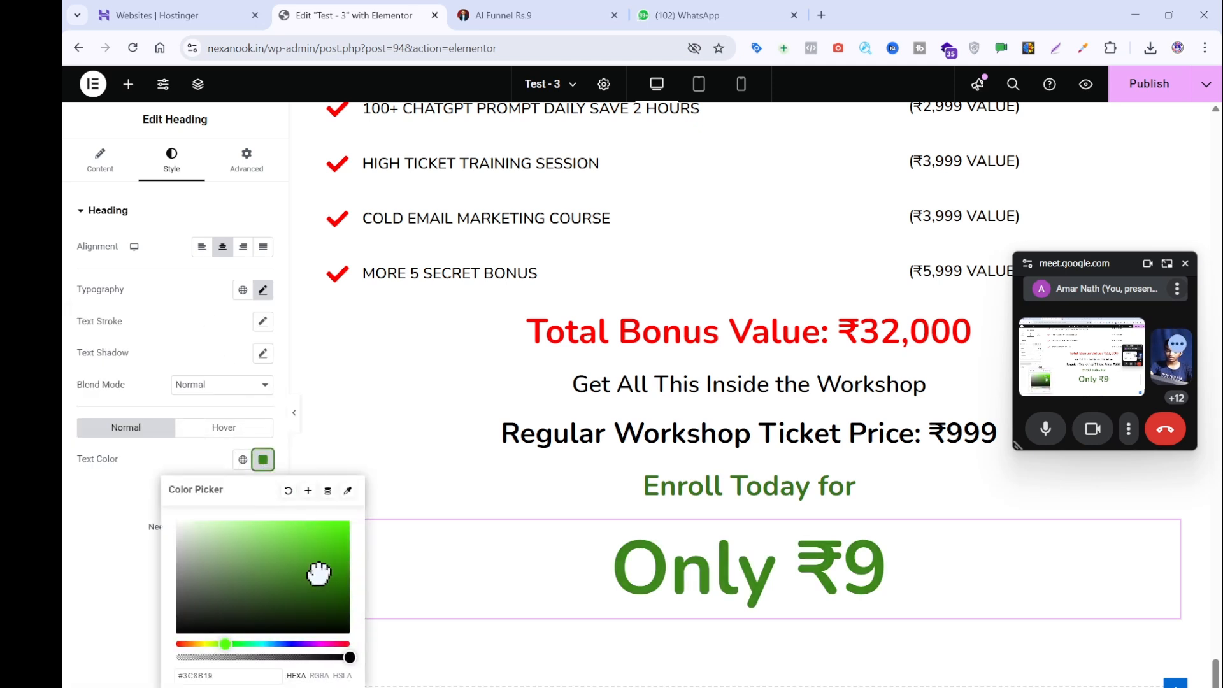
- Switch to the AI Funnel page, dismiss its popup and copy the line "Hurry, Limited Time Offer! Secure Your Seat Now!"
left_click(553, 16)
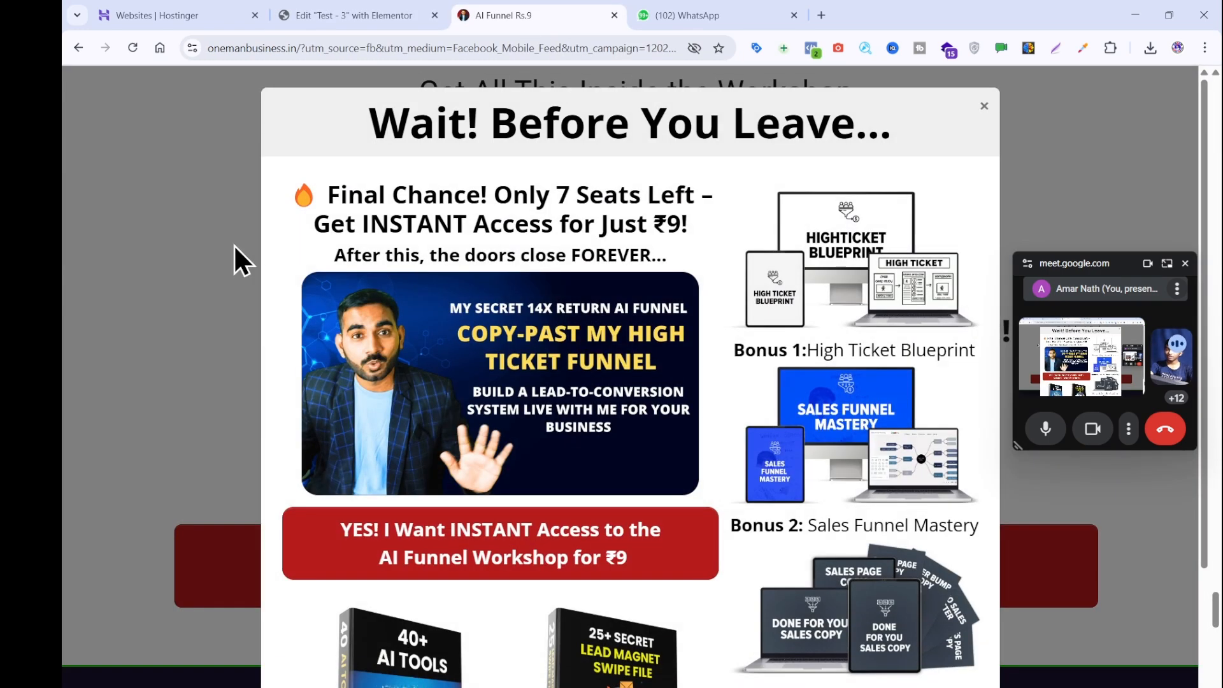
left_click(235, 255)
left_click_drag(250, 326, 879, 346)
left_click(879, 346)
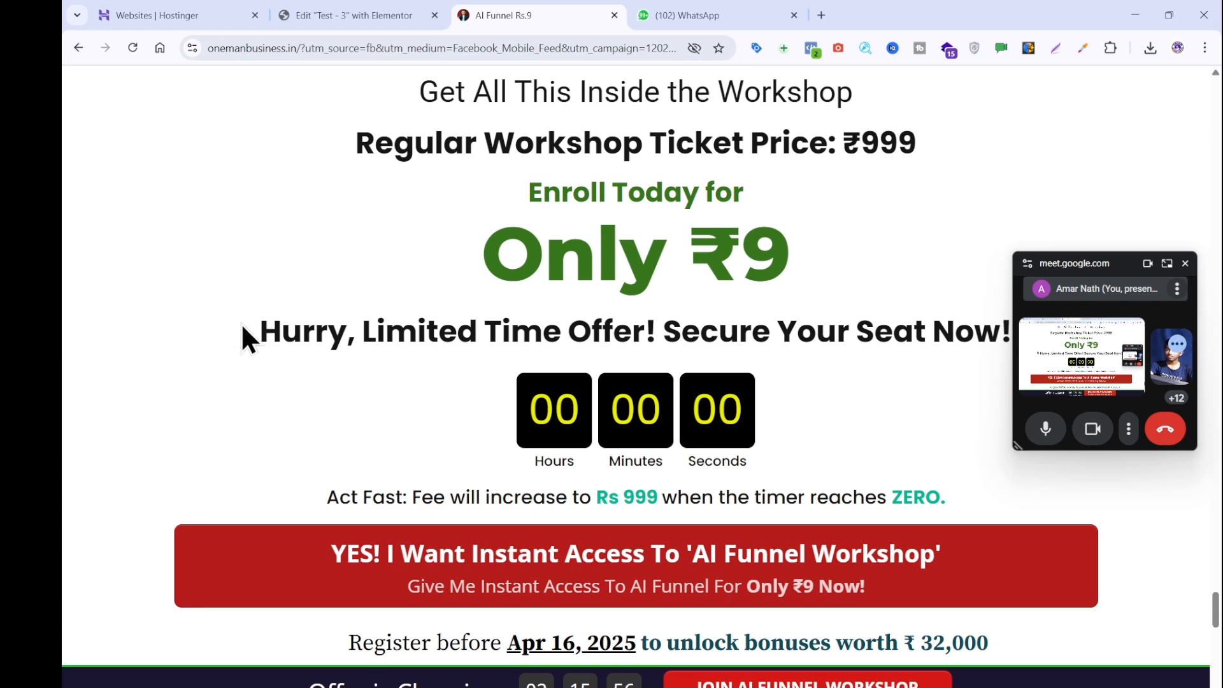
left_click_drag(242, 326, 1050, 317)
key("ctrl+c")
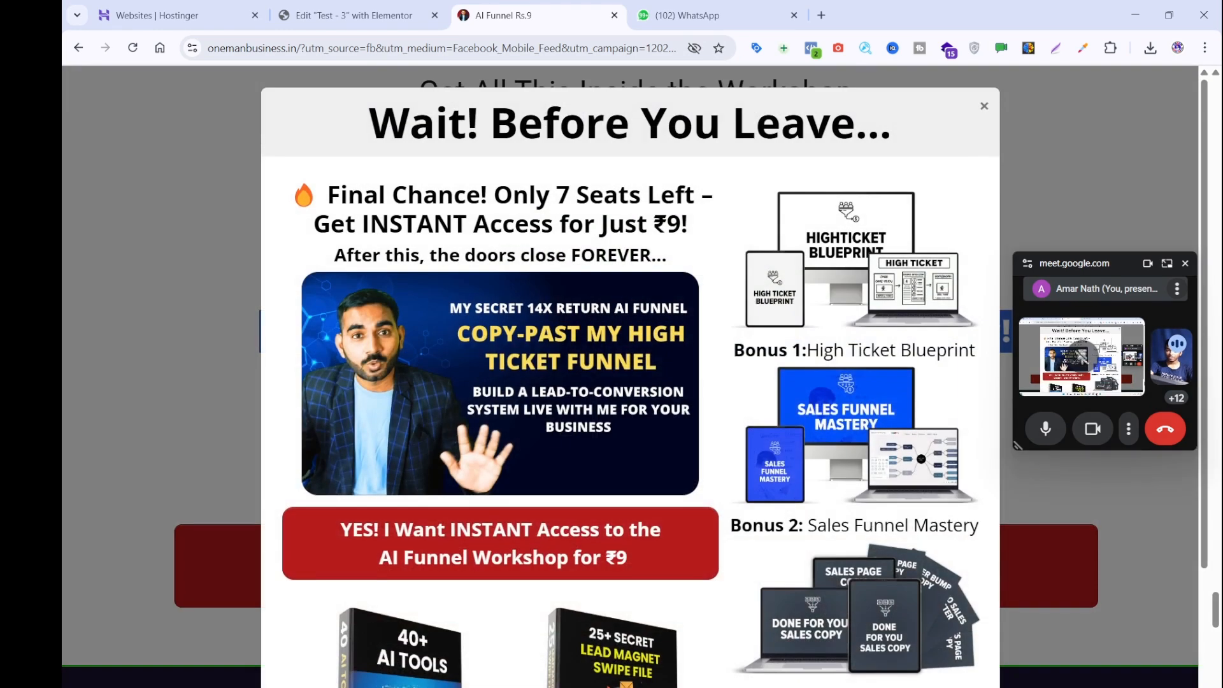
- Paste the copied line into an empty Notepad tab and undo the paste
left_click(803, 687)
key("ctrl+v")
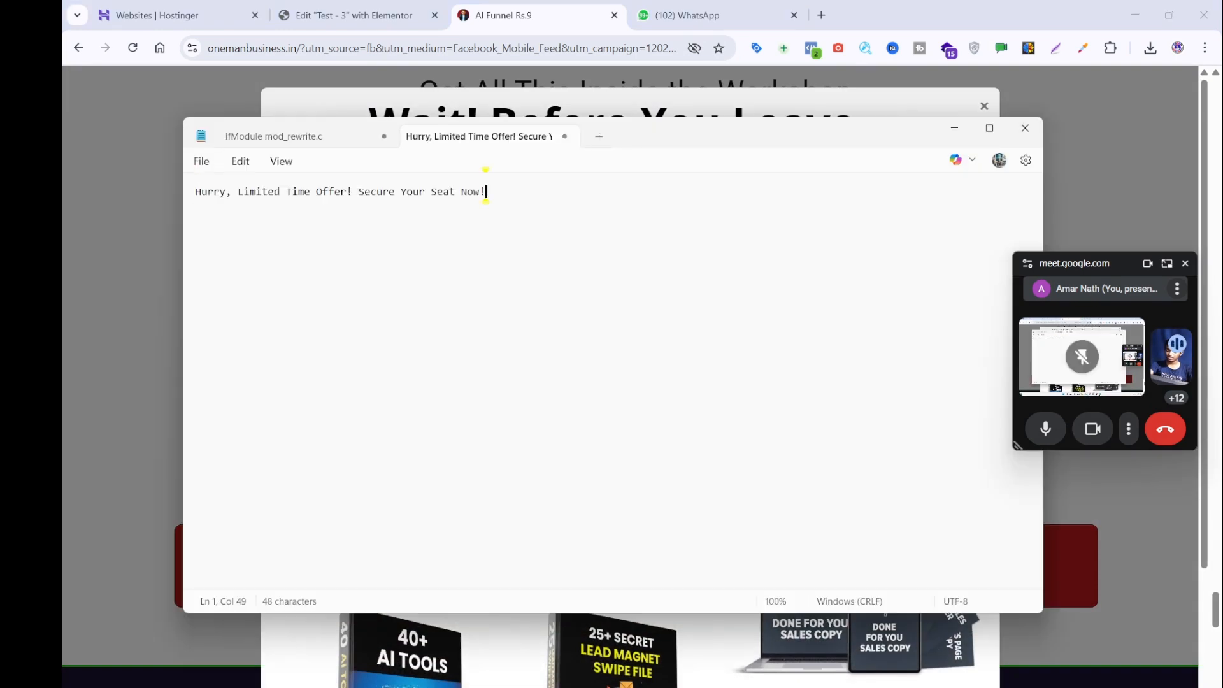
key("ctrl+z")
- Return to the Elementor editor and add a Heading below "Only ₹9" titled "Hurry, Limited Time Offer! Secure Your Seat Now!"
left_click(376, 14)
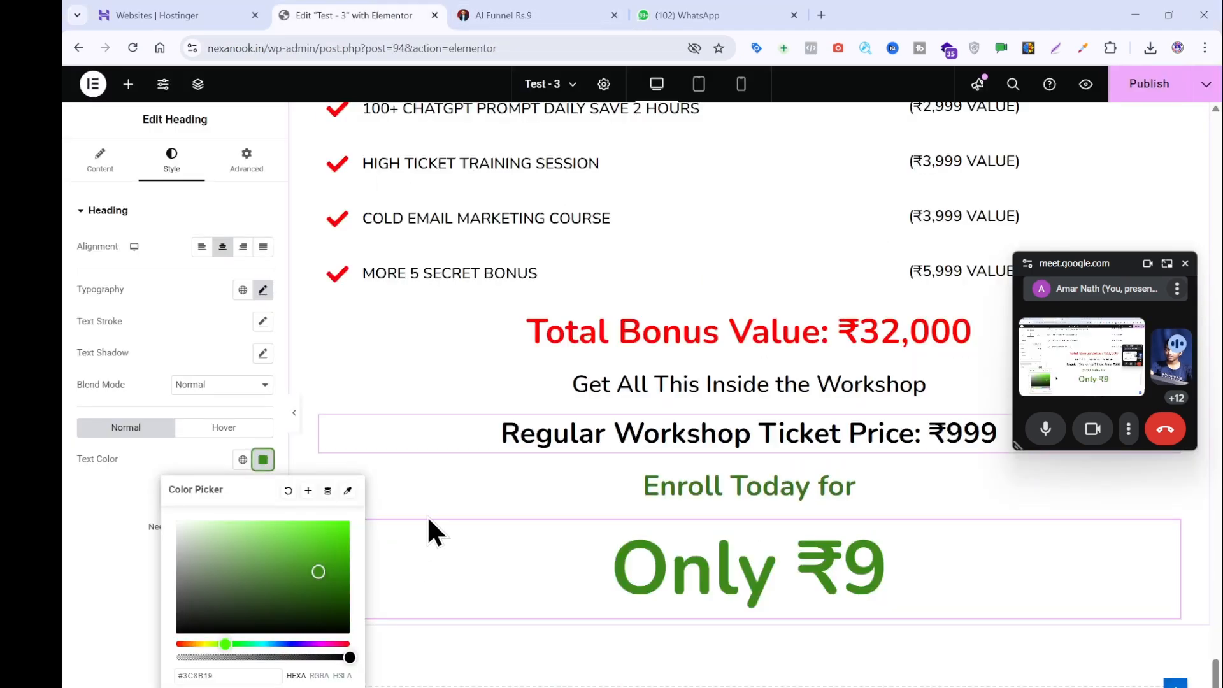
left_click(565, 555)
right_click(569, 555)
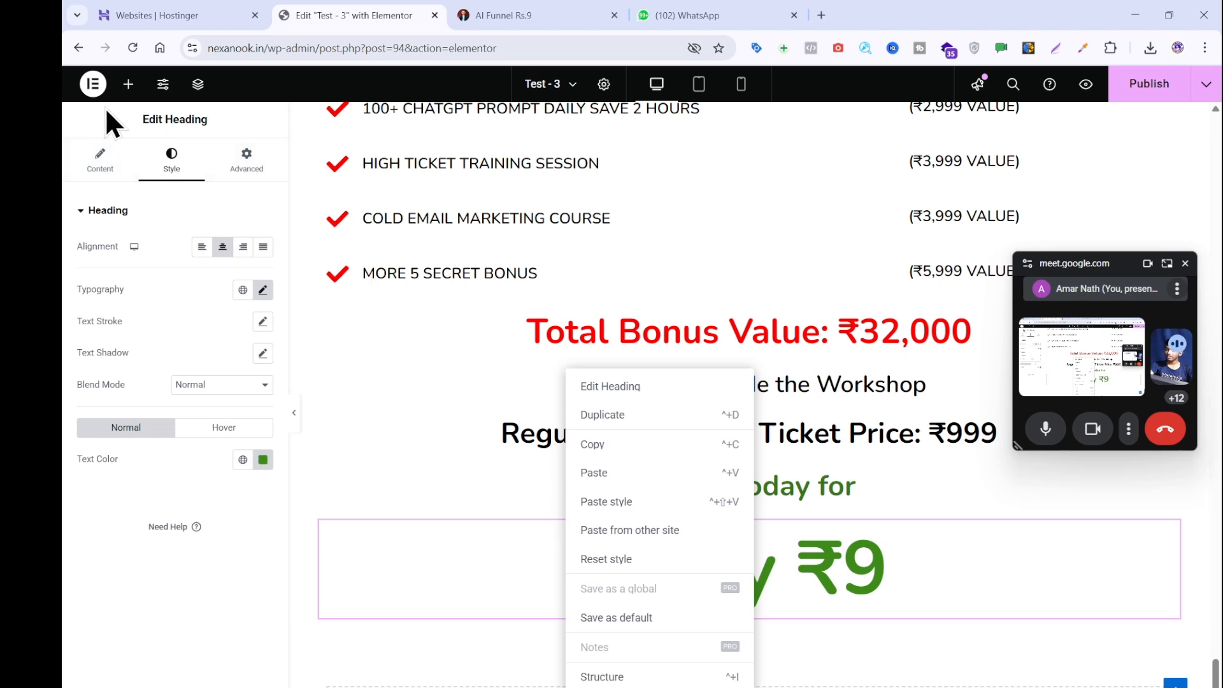
left_click(125, 89)
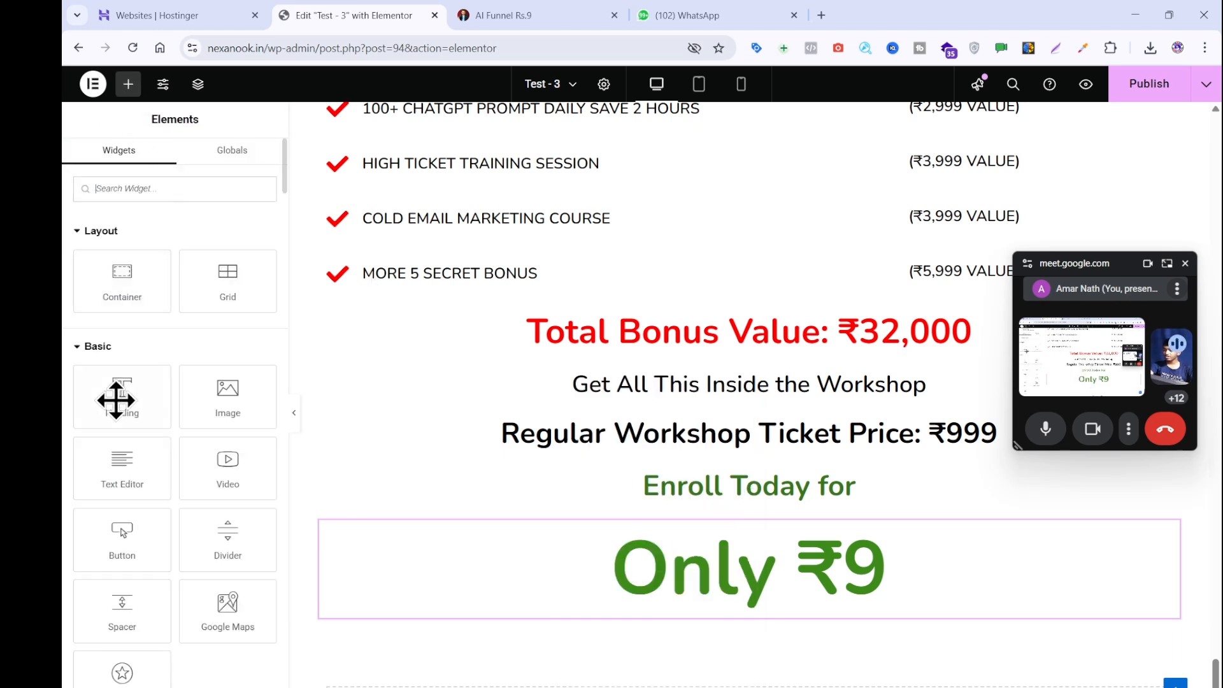
left_click_drag(116, 398, 687, 608)
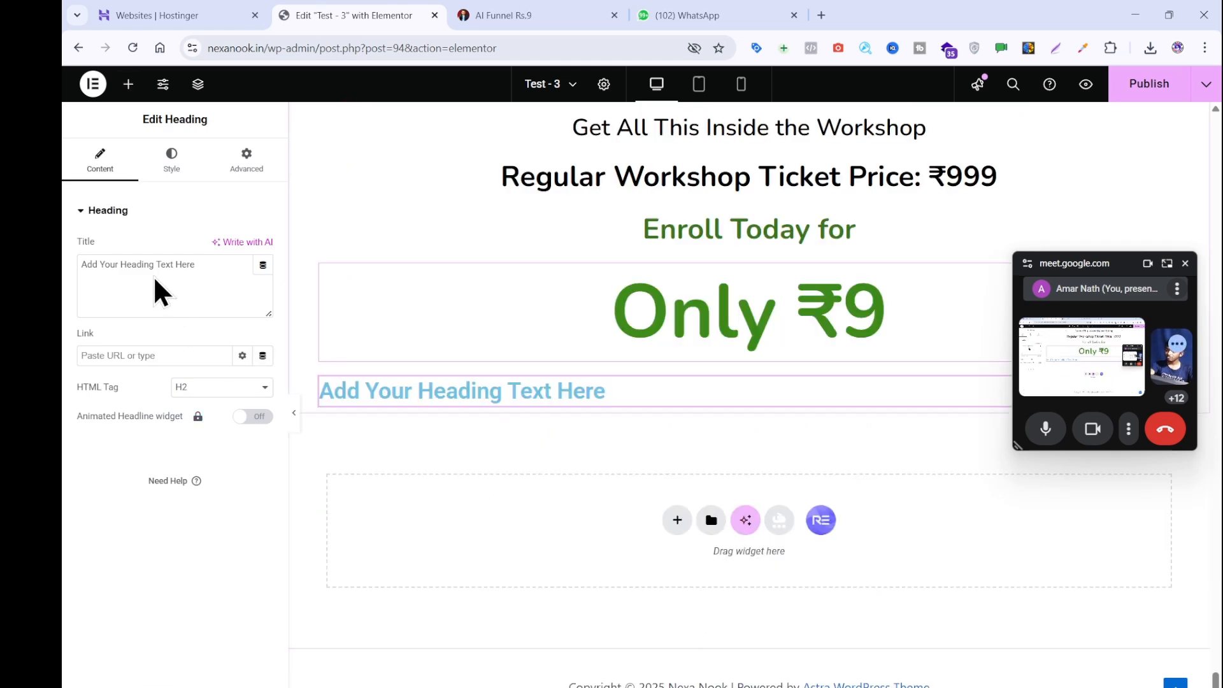
triple_click(153, 275)
key("ctrl+v")
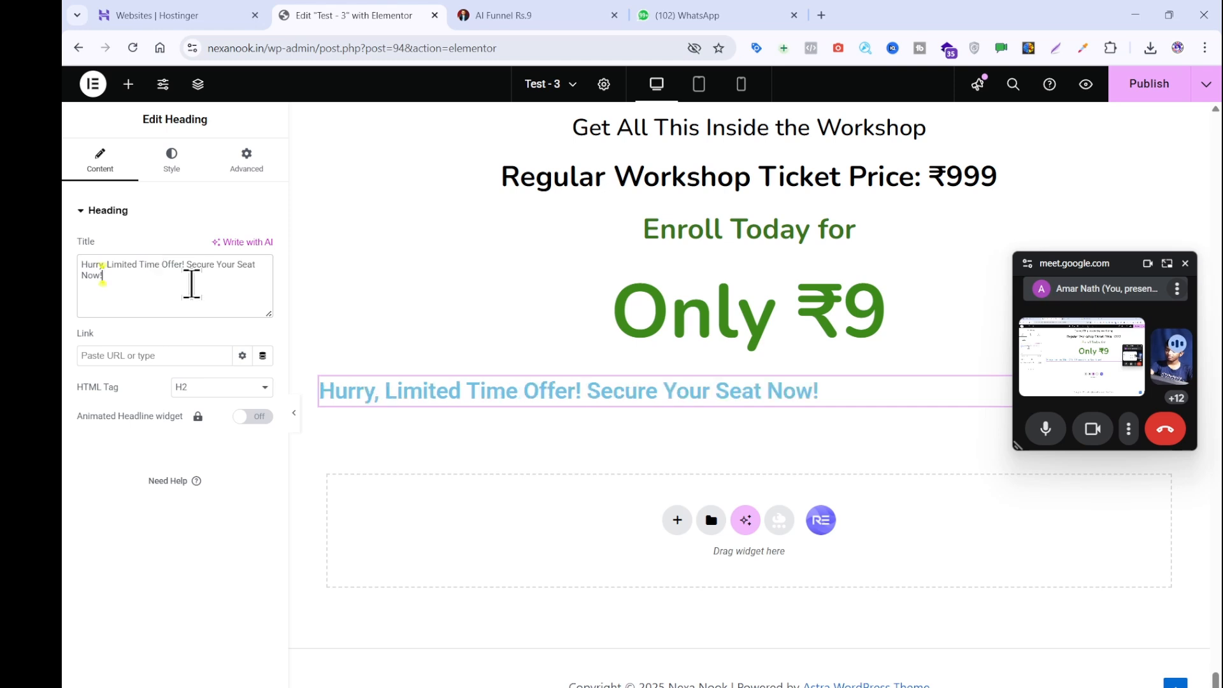
- Try to copy the "Regular Workshop Ticket Price" heading's style onto the new "Hurry, Limited Time Offer!" heading
scroll(618, 350, "up", 3)
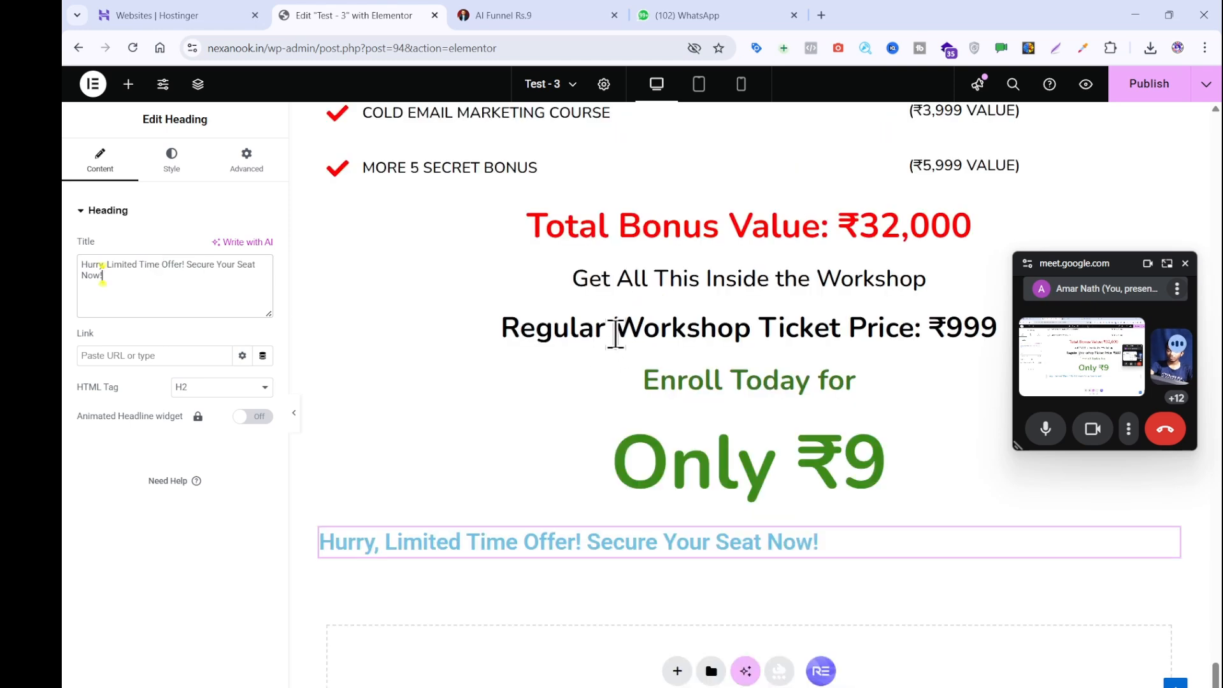
right_click(617, 339)
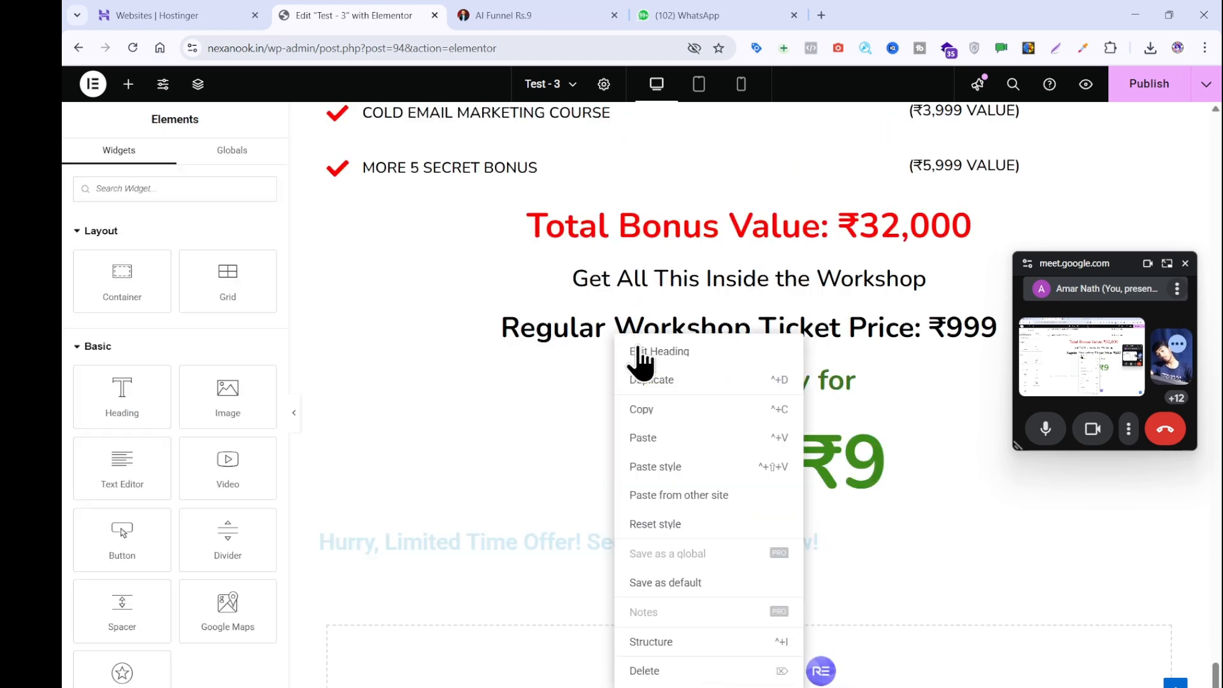
left_click(651, 412)
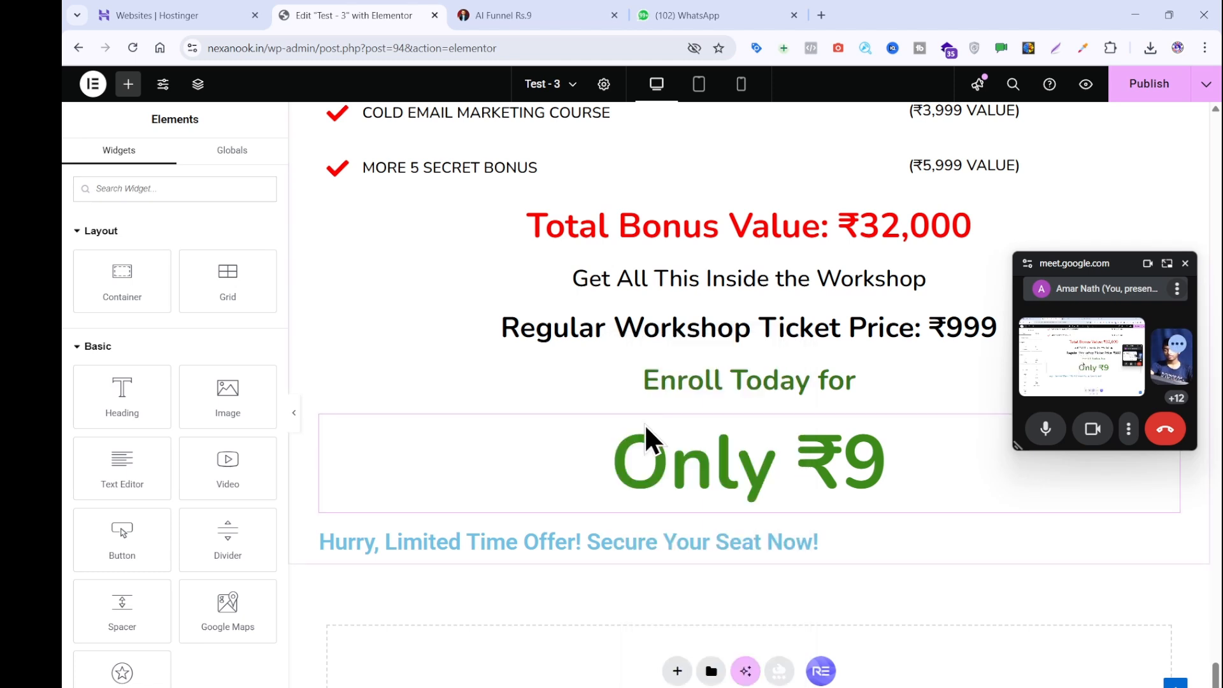
right_click(586, 539)
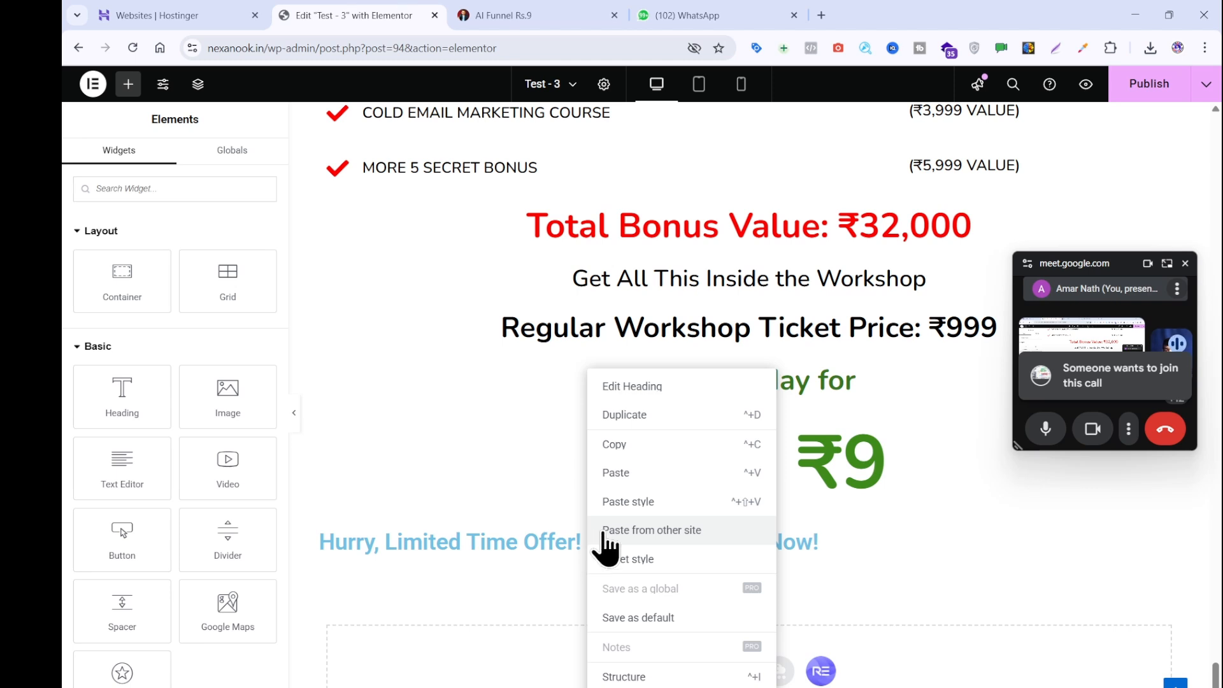
left_click(627, 501)
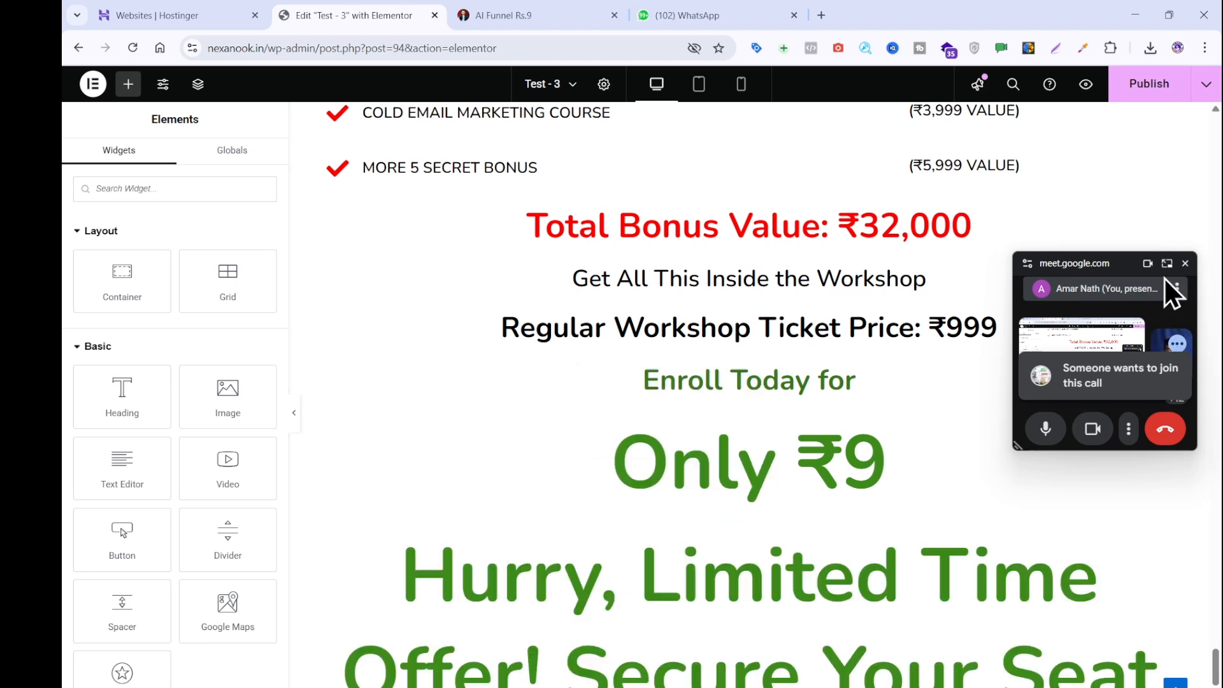
- Copy the "Regular Workshop Ticket Price: ₹999" heading and paste its style onto the "Hurry, Limited Time Offer!" heading
scroll(791, 534, "down", 2)
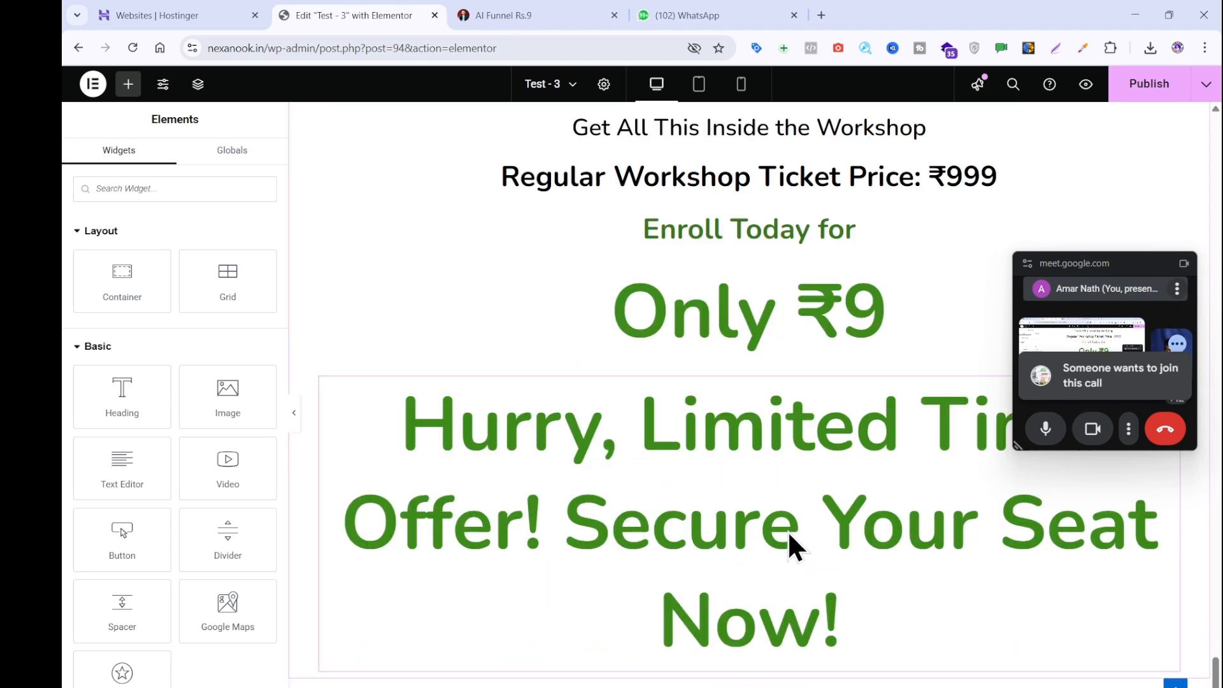
right_click(720, 180)
left_click(683, 475)
right_click(682, 475)
left_click(727, 503)
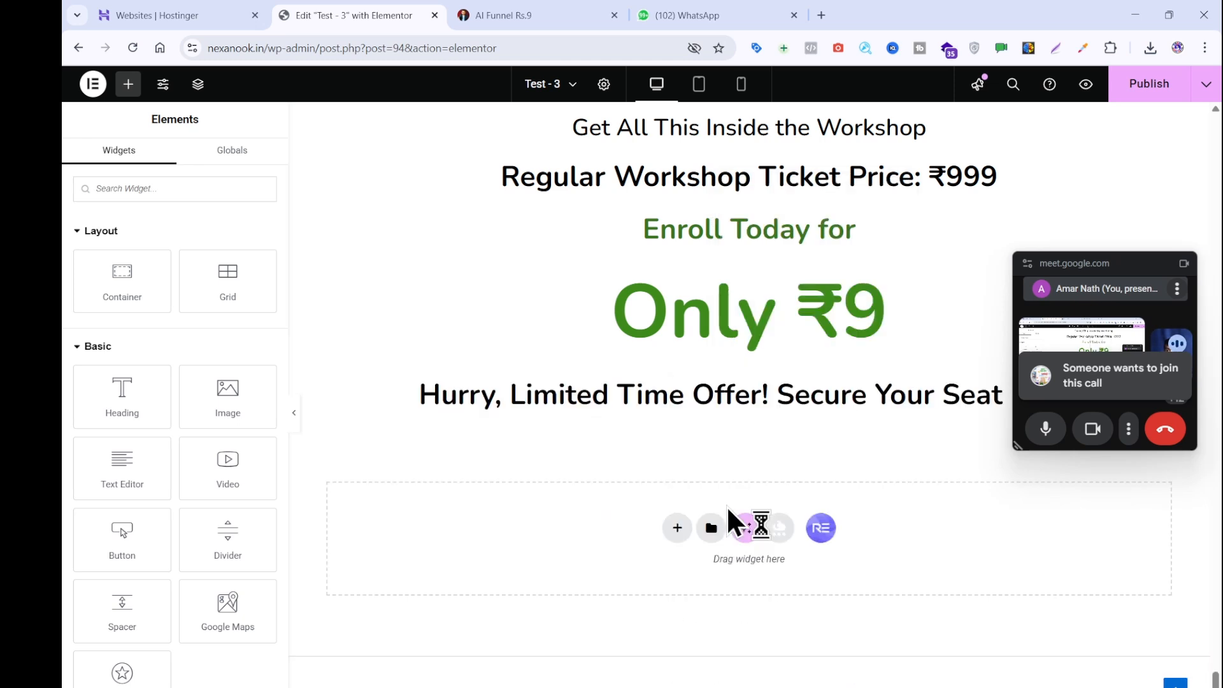
- Switch to the Google Meet call, admit the waiting participant and go back to the main browser window
left_click(1174, 263)
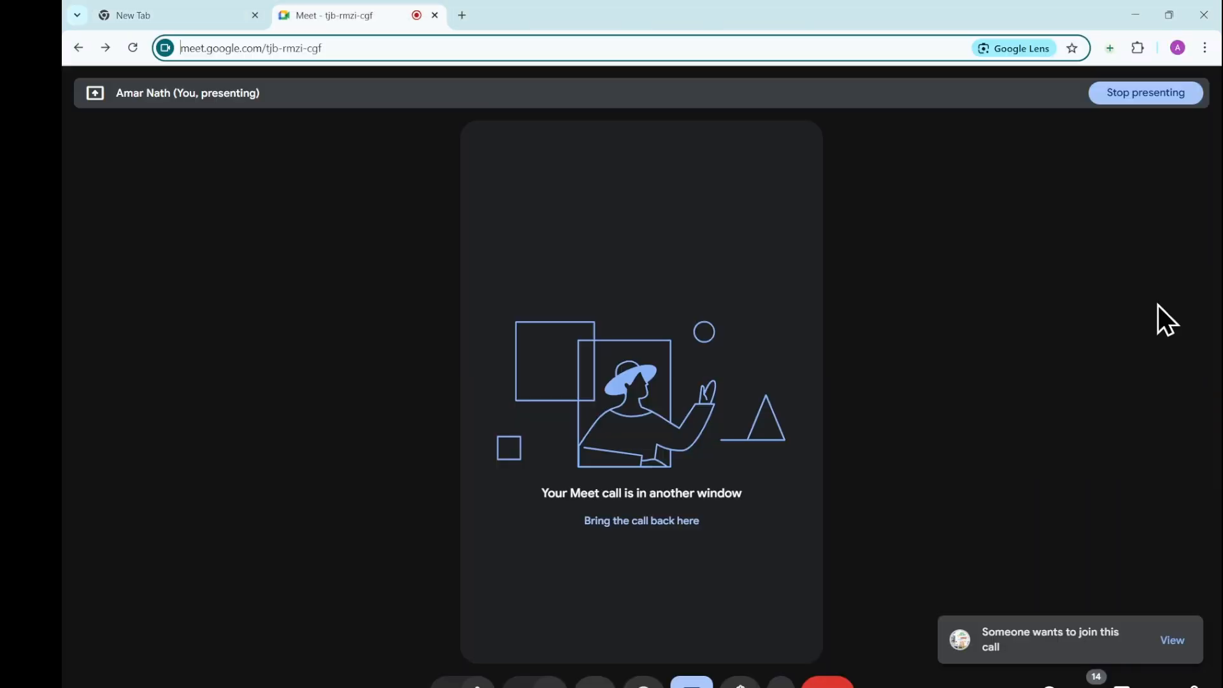
left_click(1175, 641)
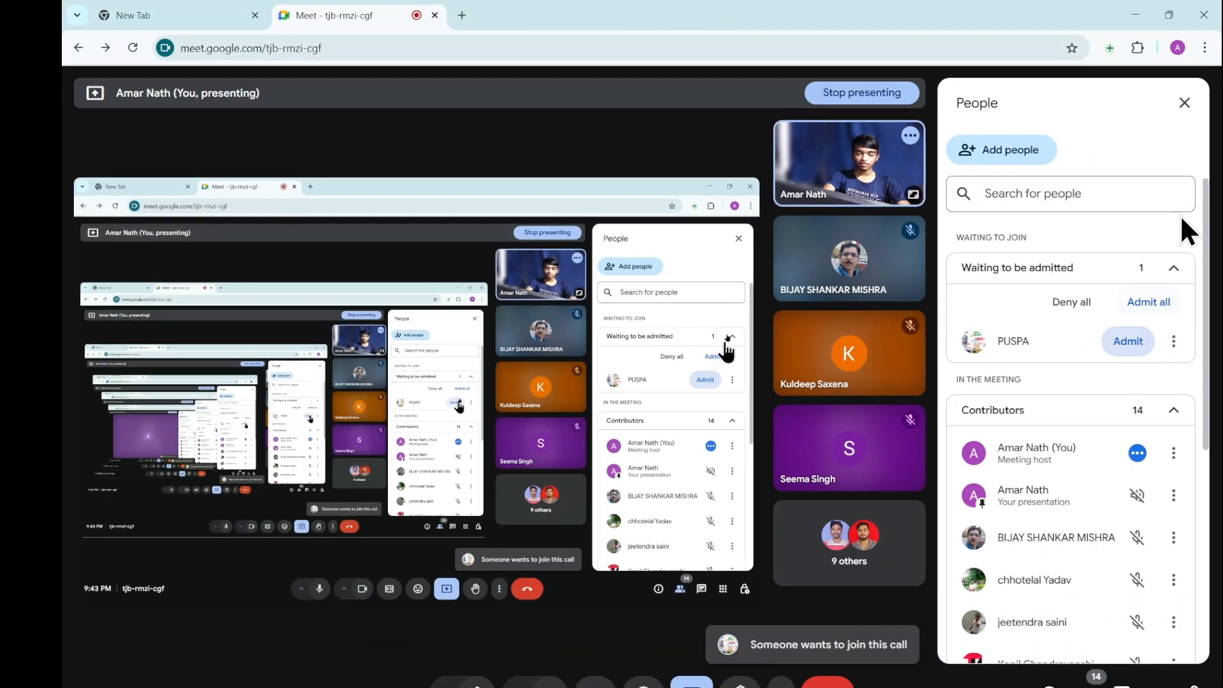
left_click(1185, 104)
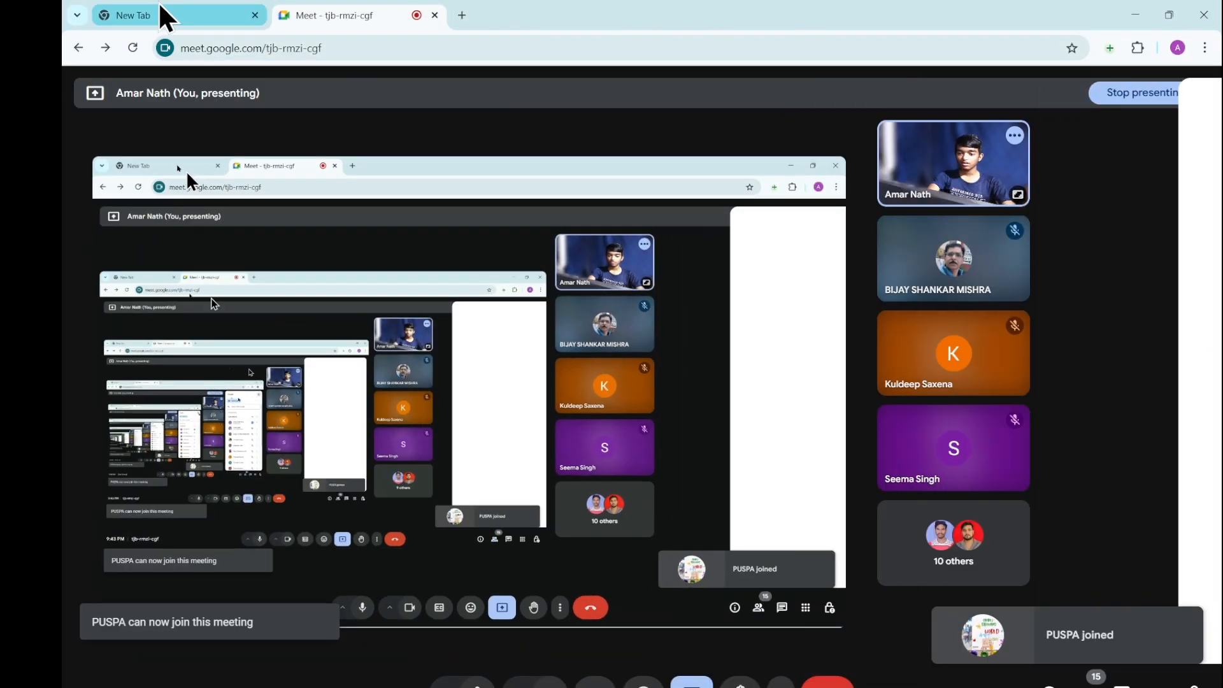
left_click(157, 3)
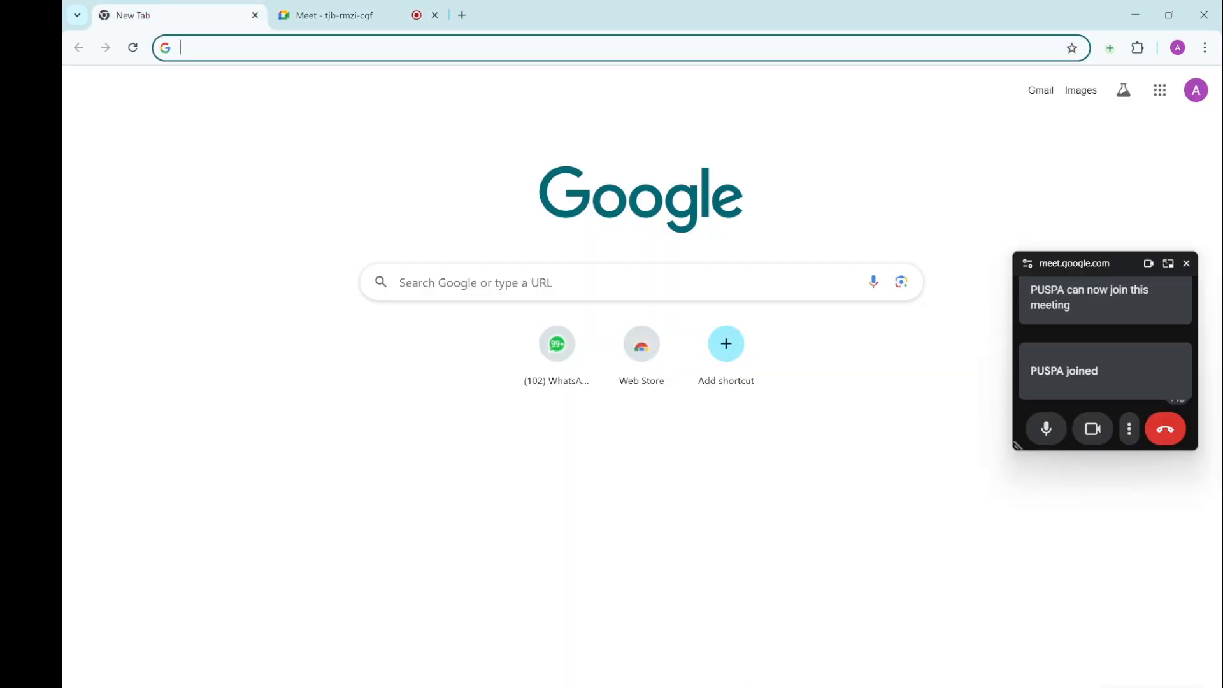
left_click(730, 687)
- Check the timer section on the AI Funnel page and add an Essential Addons Countdown widget below Elementor's "Hurry, Limited Time Offer!" heading
left_click(510, 15)
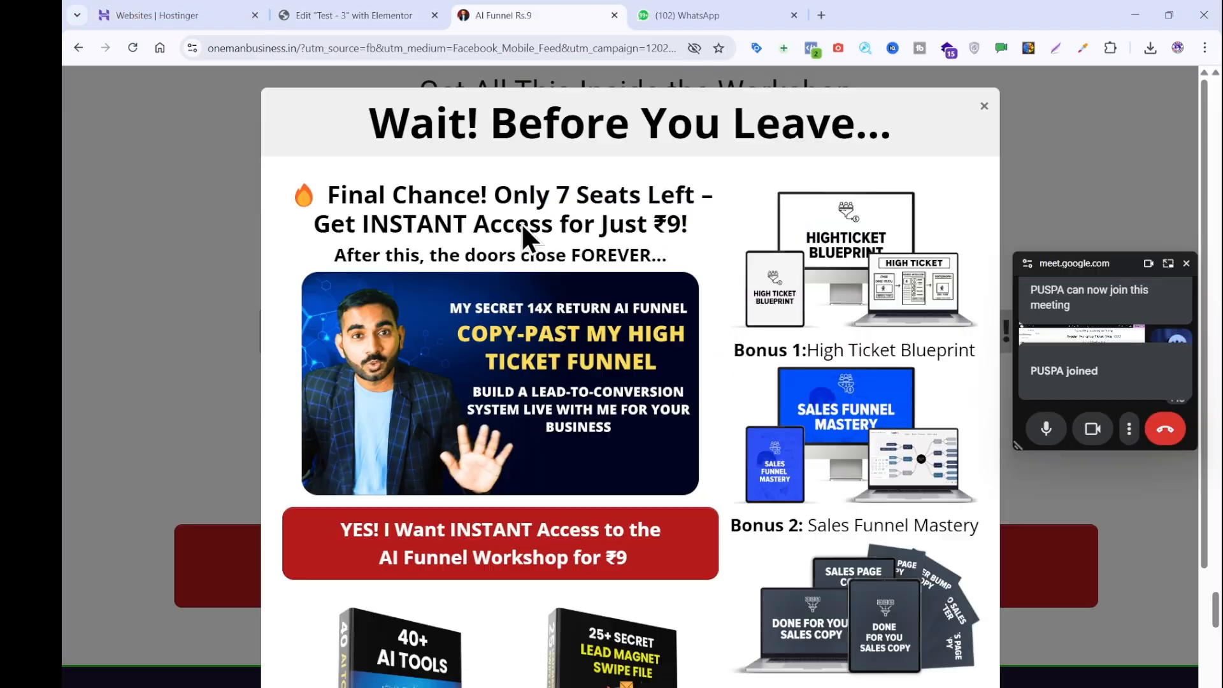
left_click(159, 355)
scroll(490, 363, "down", 2)
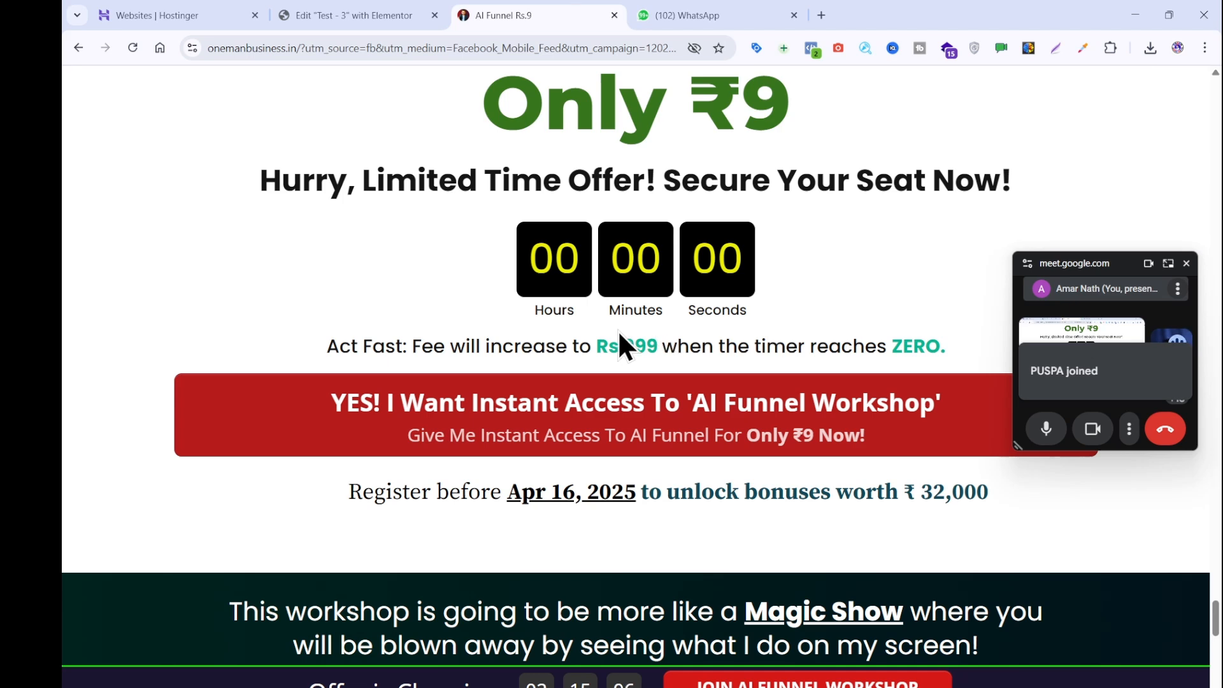
left_click(399, 14)
left_click(159, 180)
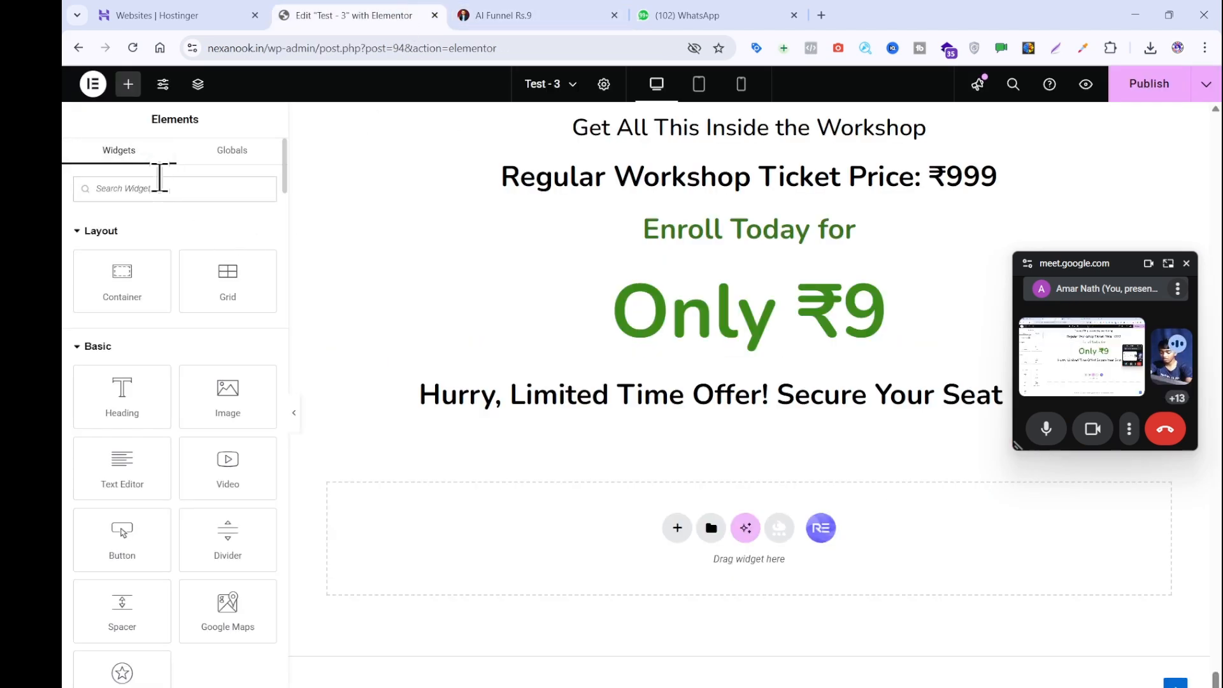
type("coun")
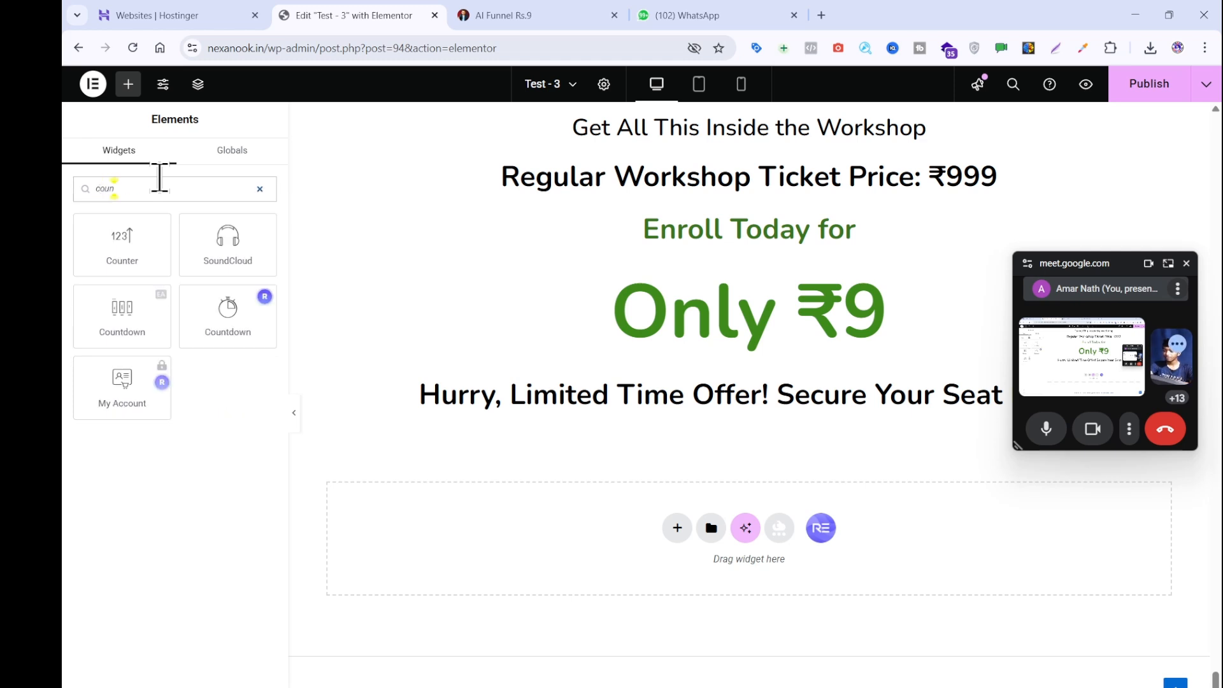
left_click_drag(134, 327, 696, 422)
scroll(696, 422, "down", 2)
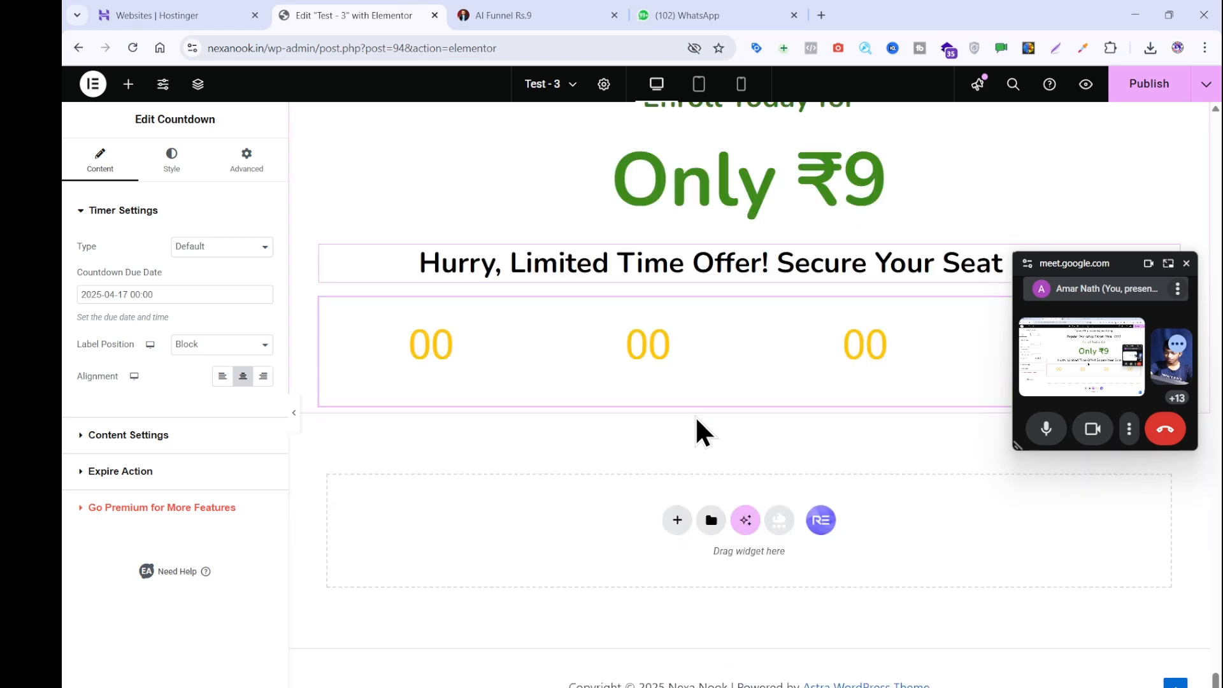
- Set the countdown's type to Evergreen Timer and turn off its days display
left_click(216, 250)
left_click(219, 285)
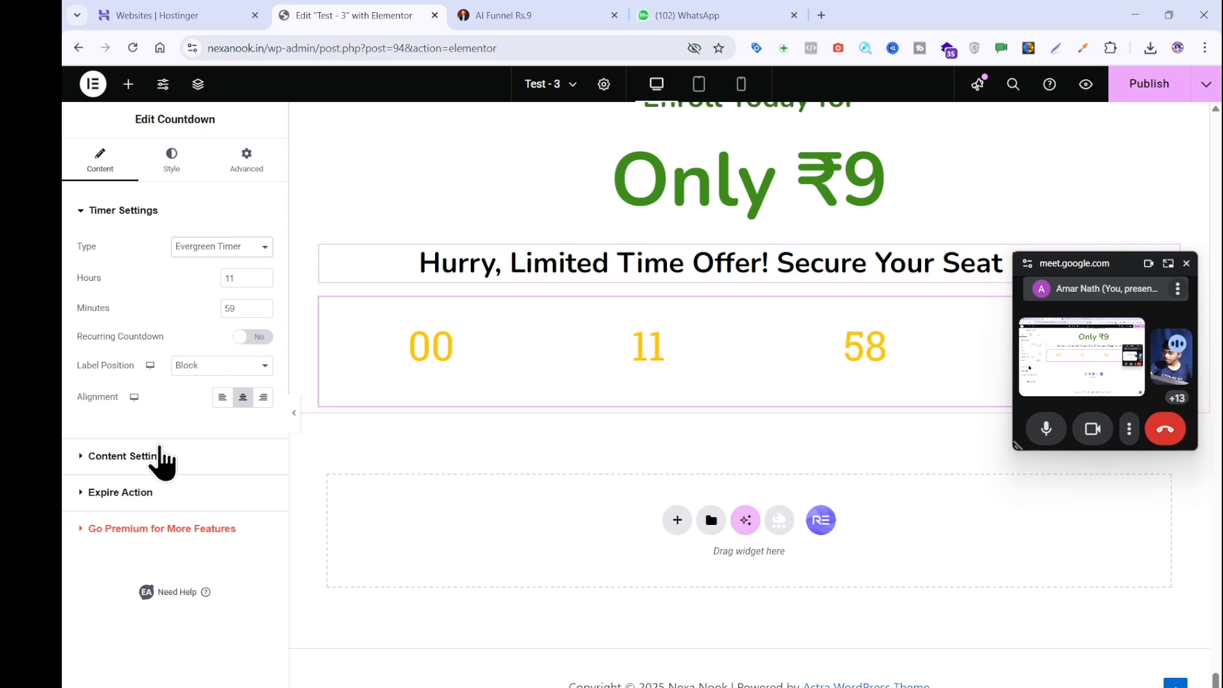
left_click(162, 457)
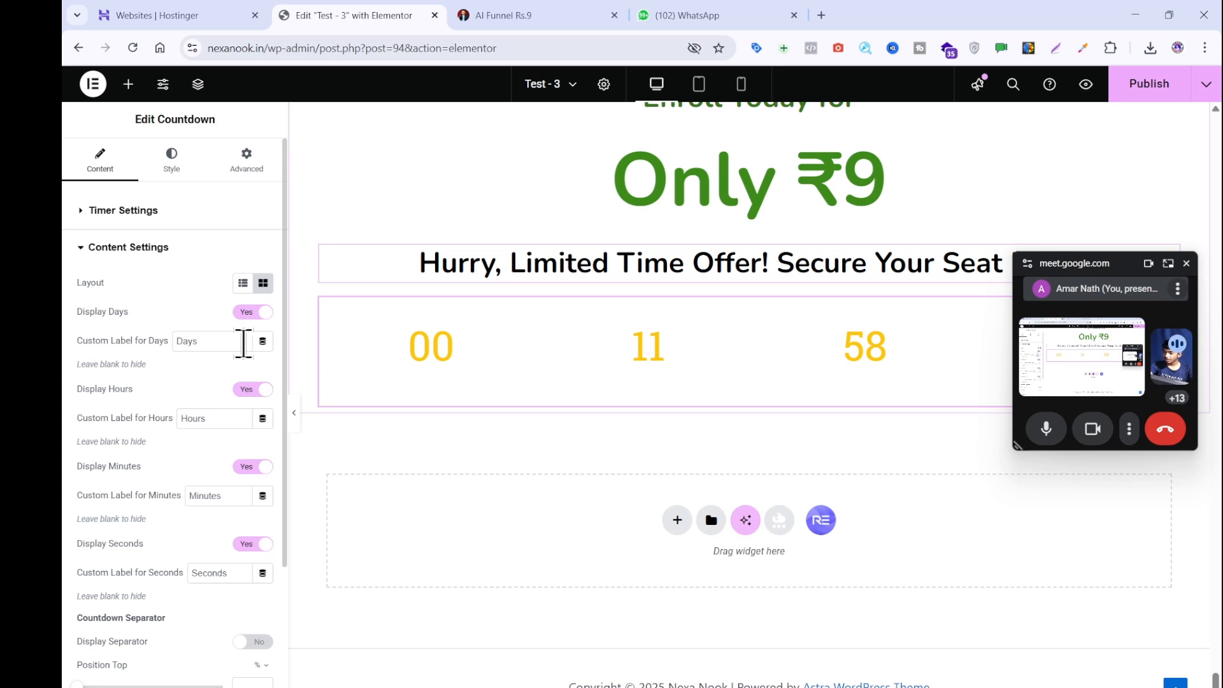
left_click(258, 313)
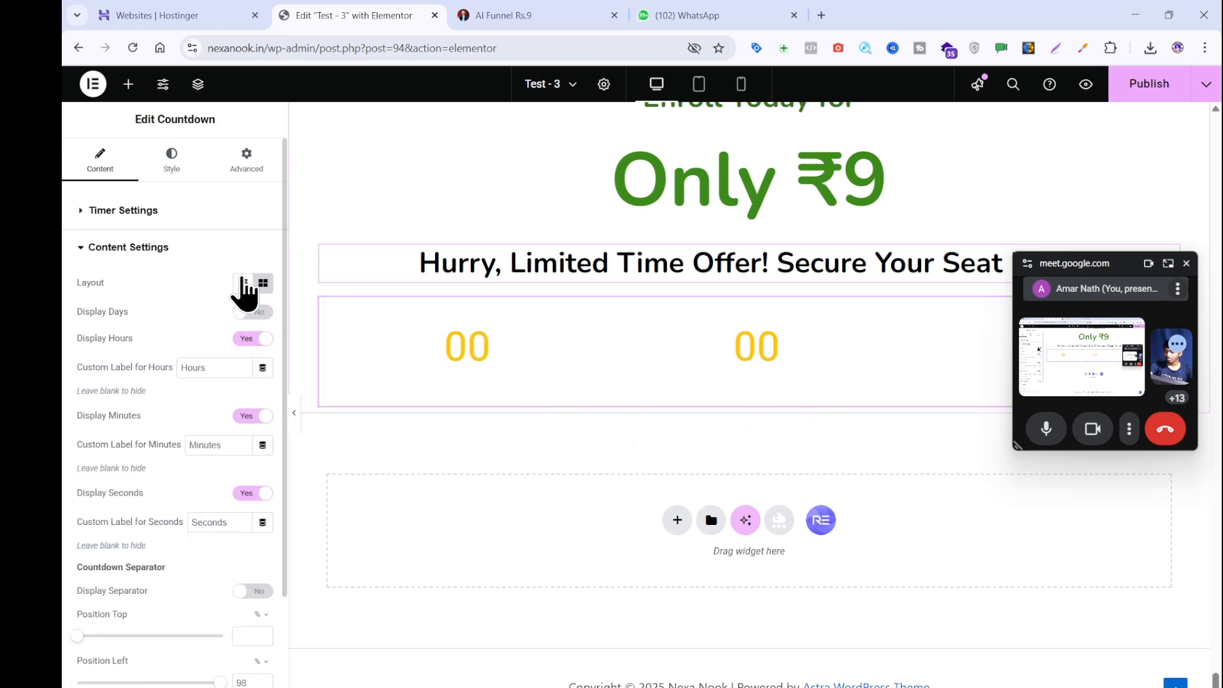
- Try a dotted separator between the countdown's units and compare it with the timer on the AI Funnel page
left_click(244, 284)
left_click(262, 284)
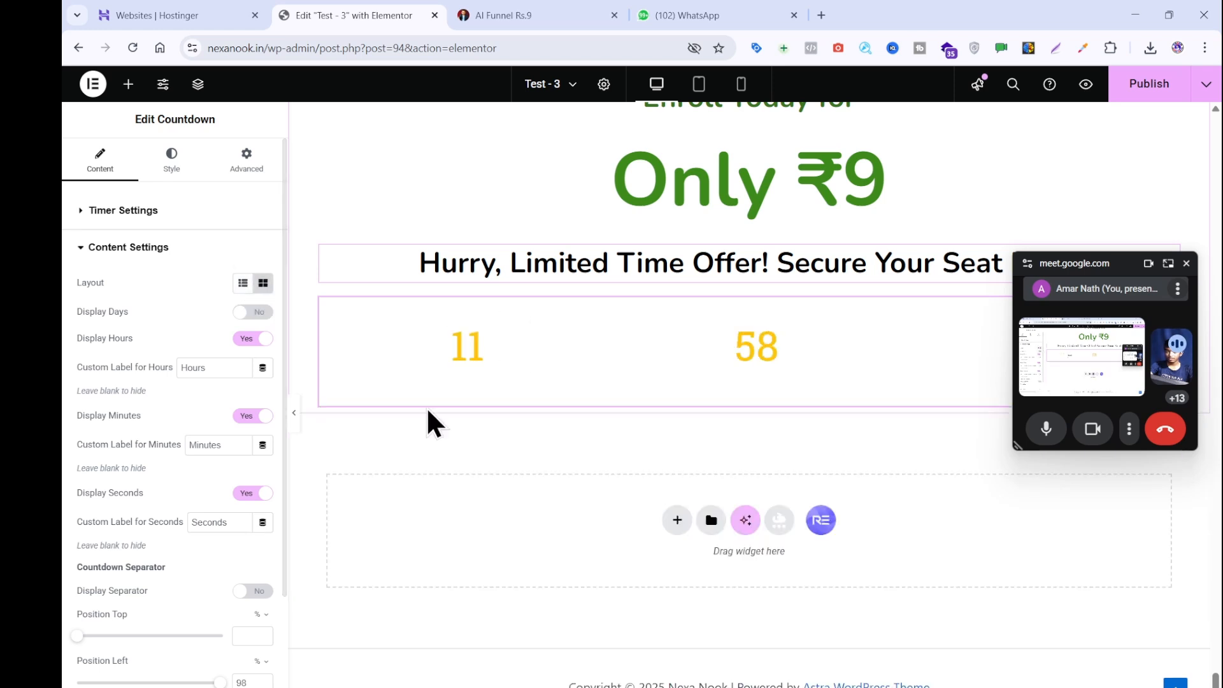
scroll(198, 499, "down", 3)
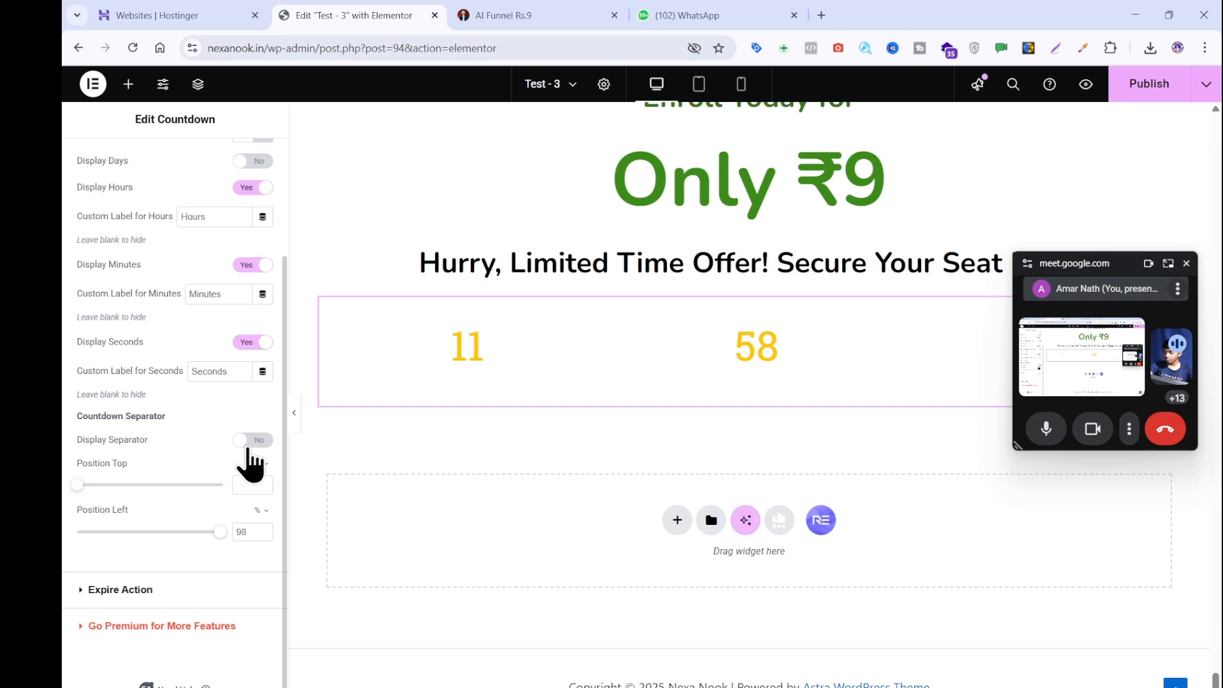
left_click(252, 441)
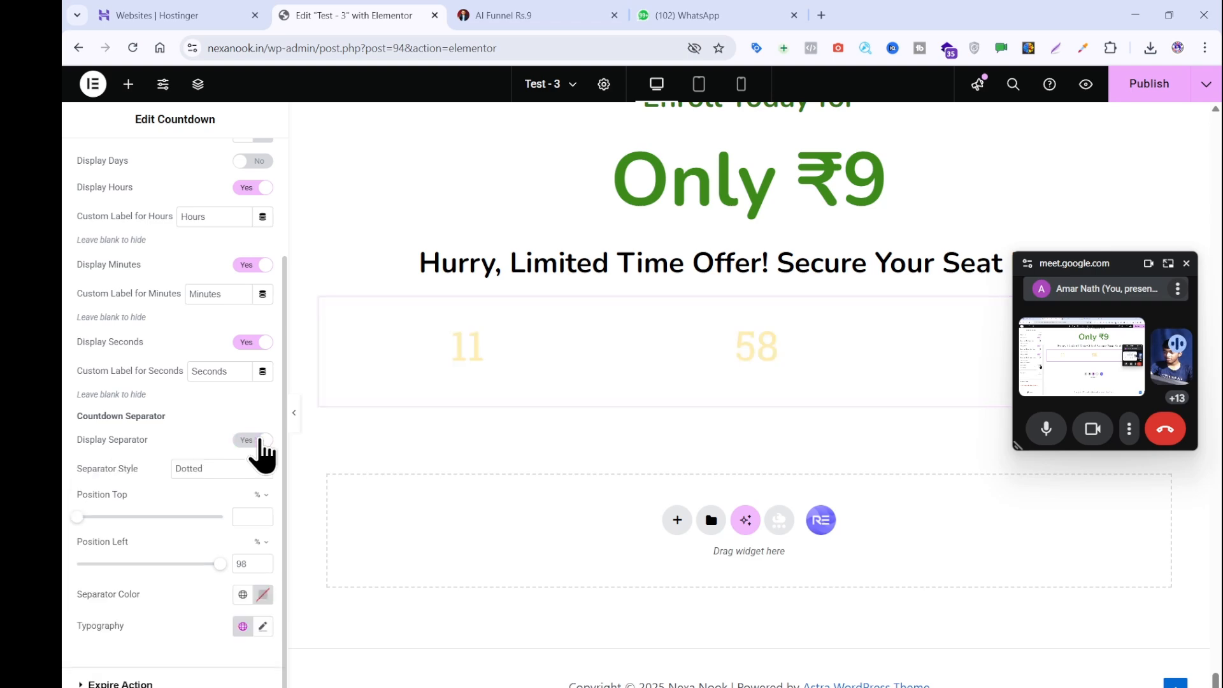
left_click(473, 16)
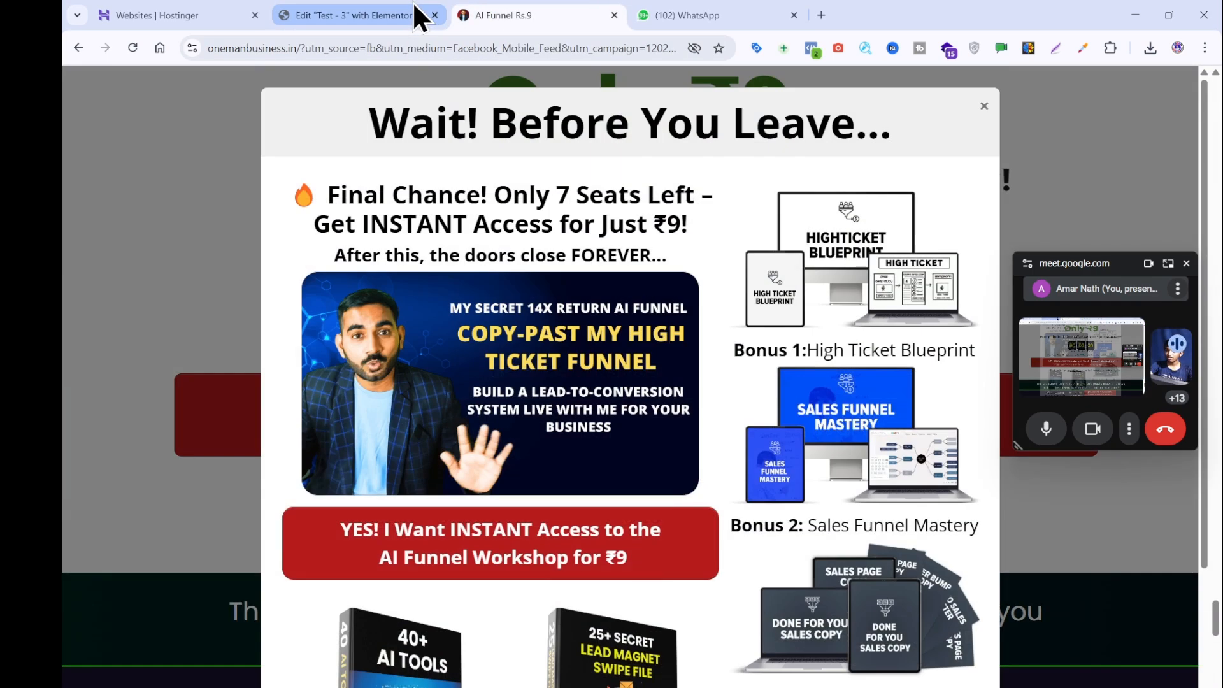
left_click(423, 14)
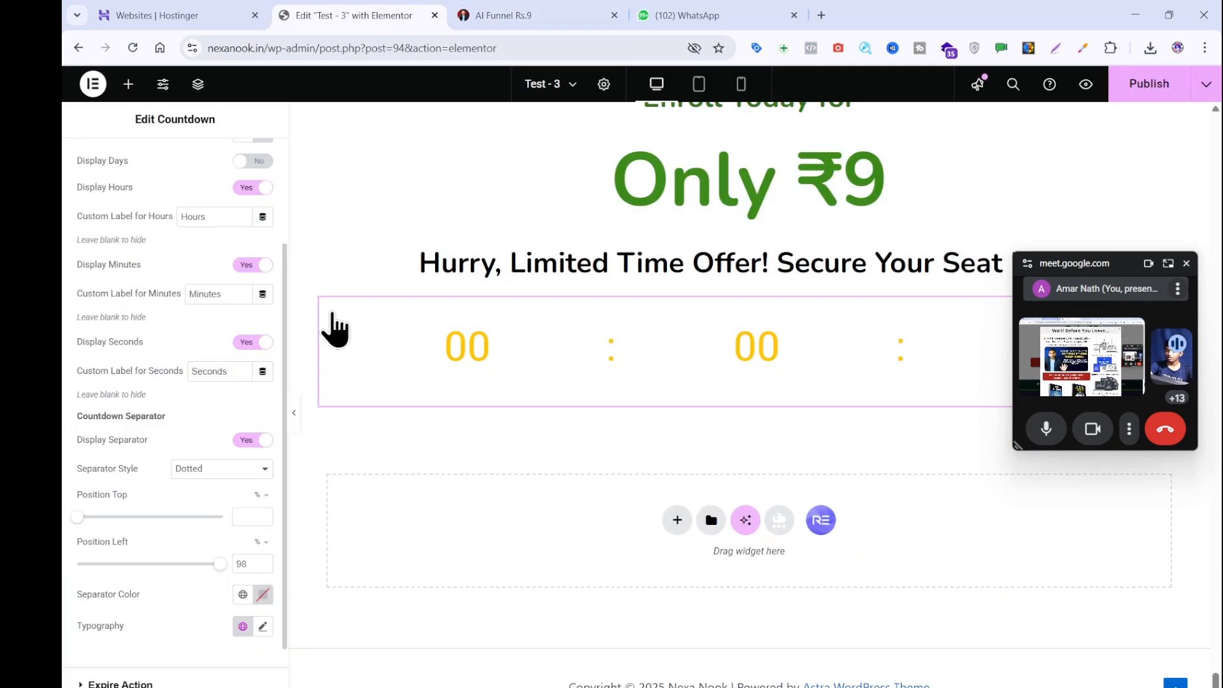
scroll(238, 382, "down", 2)
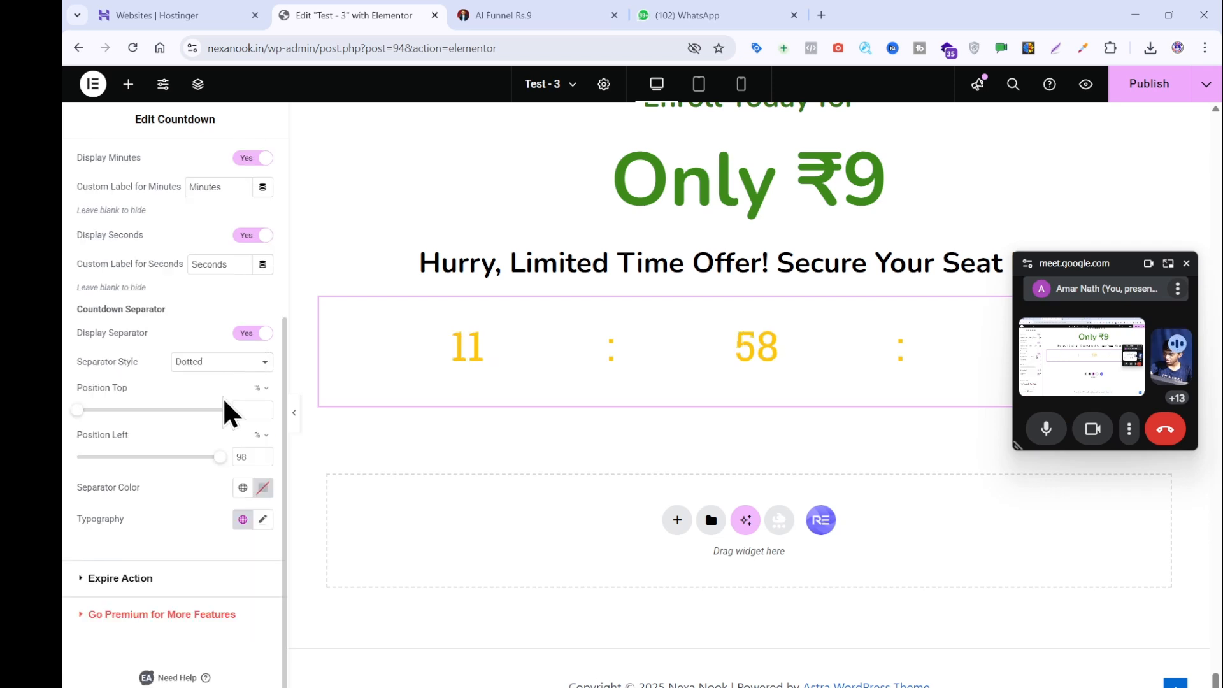
left_click(258, 333)
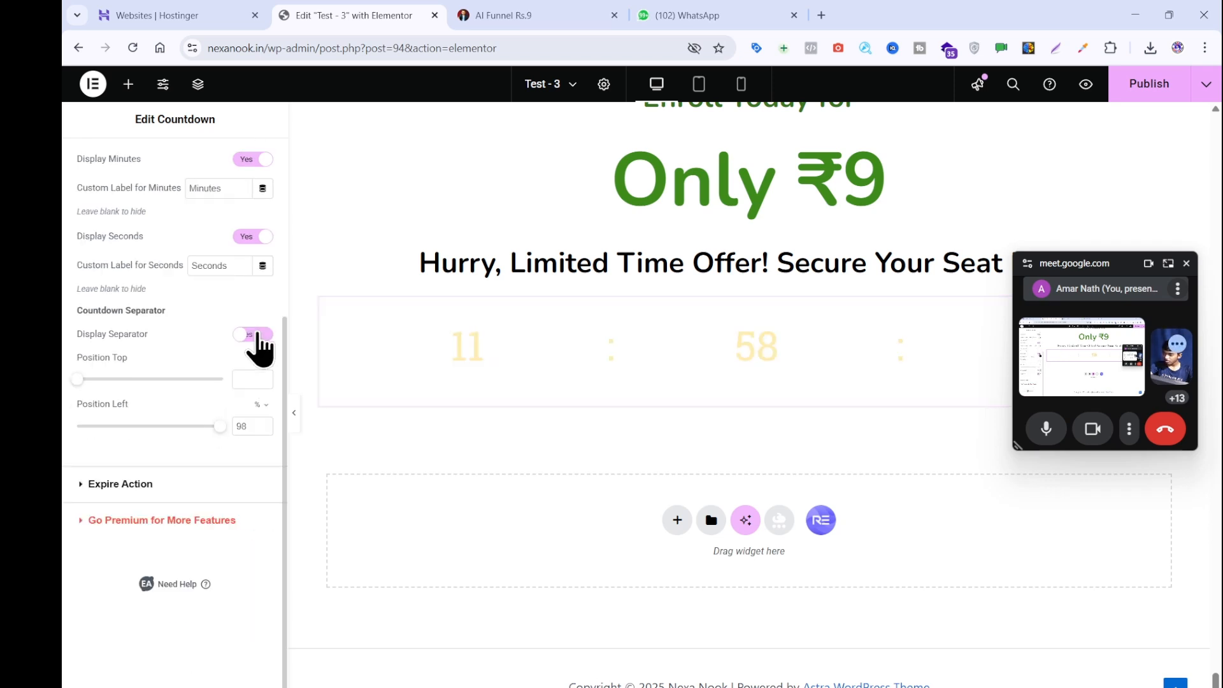
- Examine the countdown's expire action, box styles and typography settings against the timer on the AI Funnel page
left_click(177, 584)
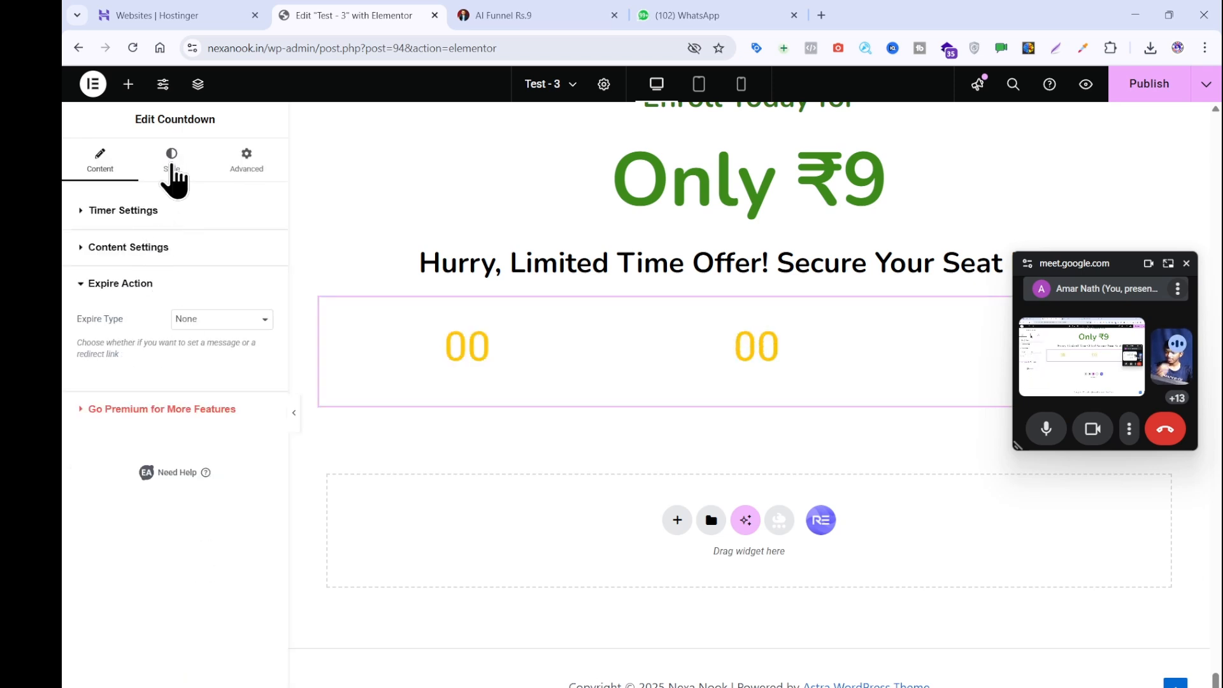
left_click(173, 167)
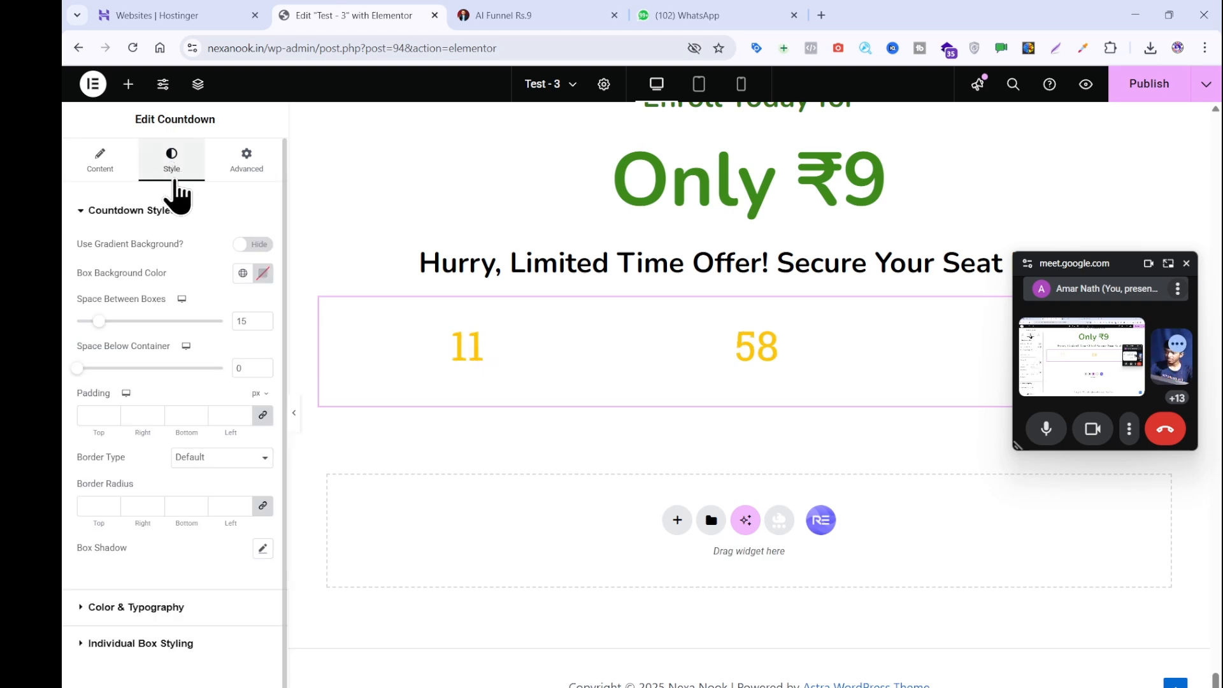
left_click(548, 21)
left_click(158, 264)
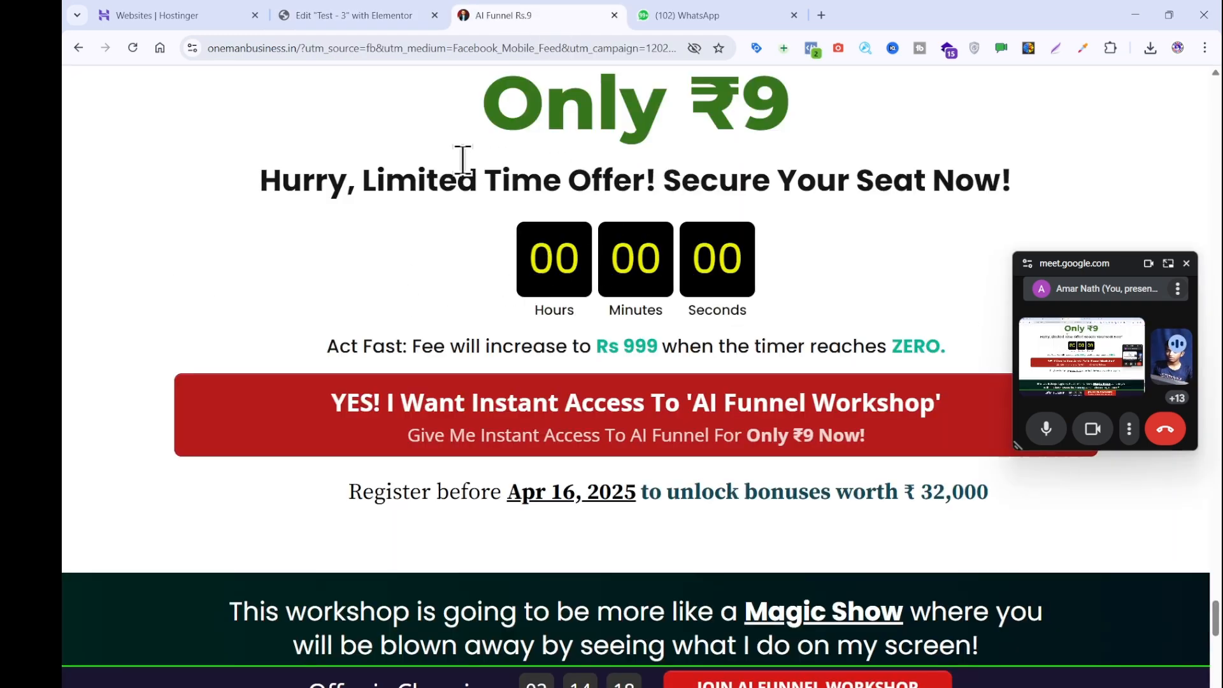
left_click(377, 16)
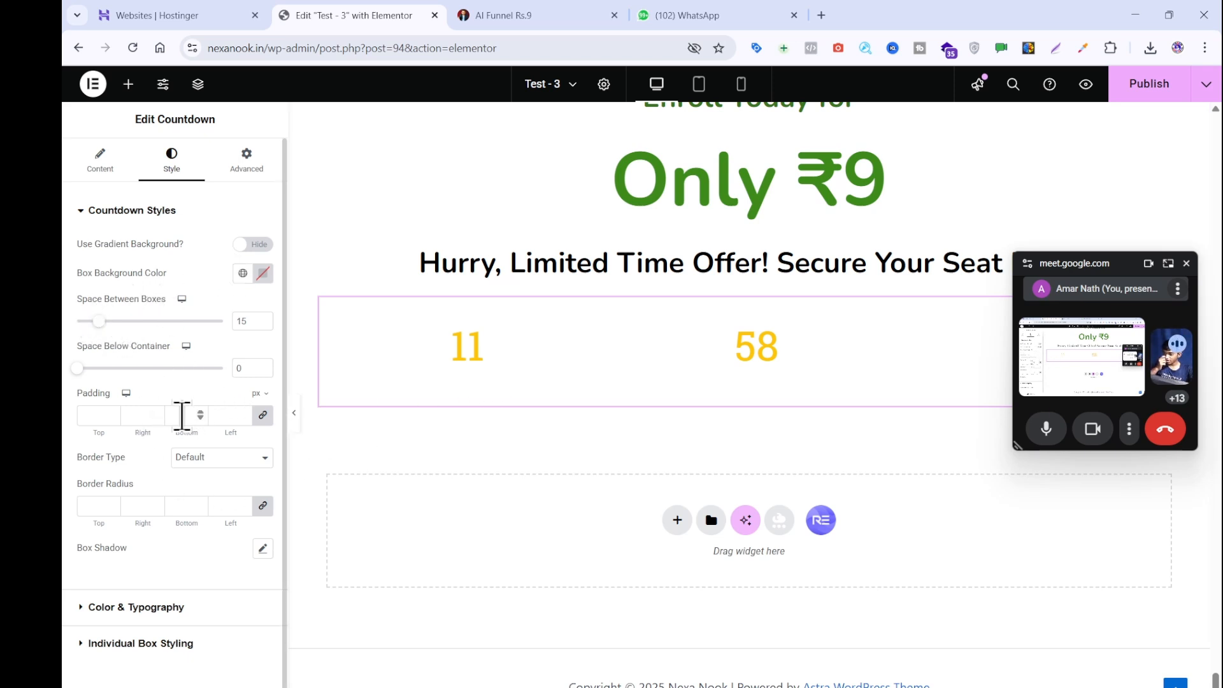
scroll(182, 415, "down", 1)
left_click(189, 580)
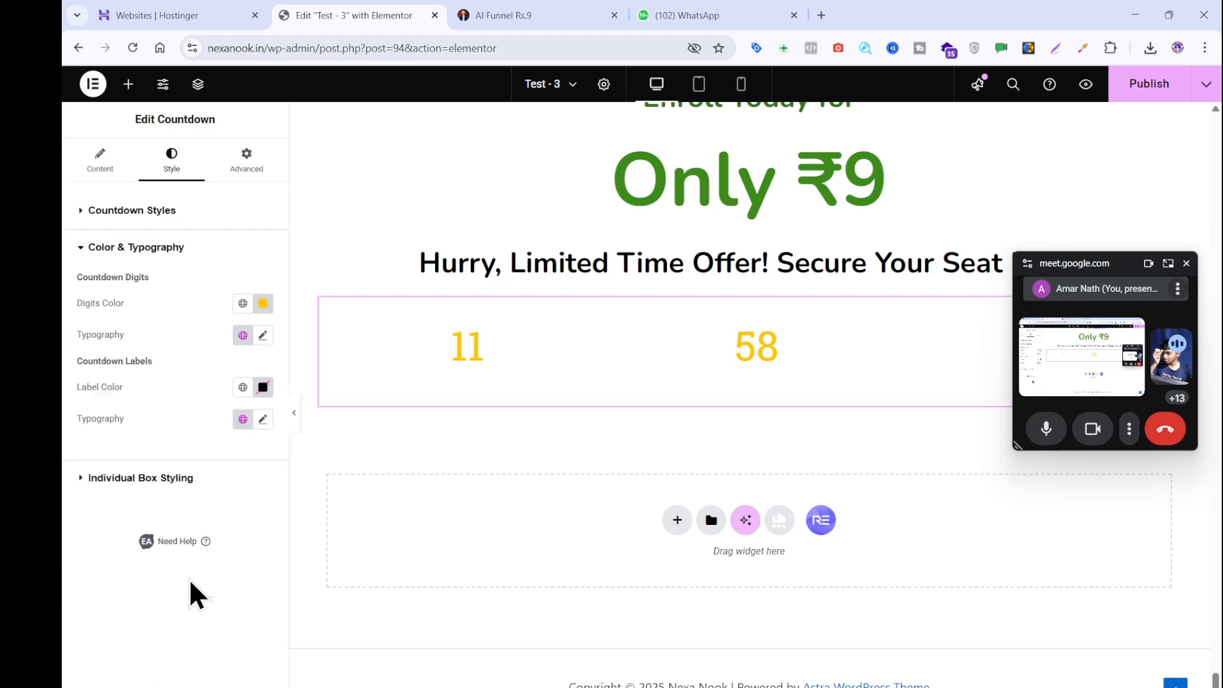
left_click(472, 16)
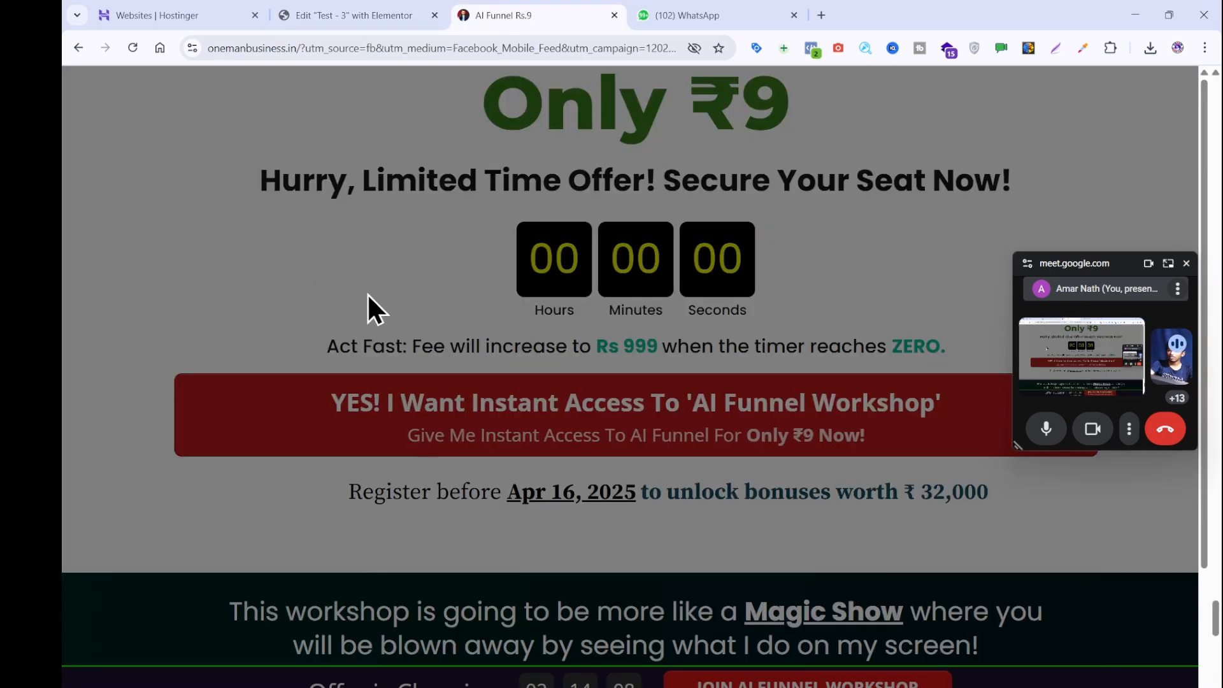
left_click(224, 268)
left_click(351, 15)
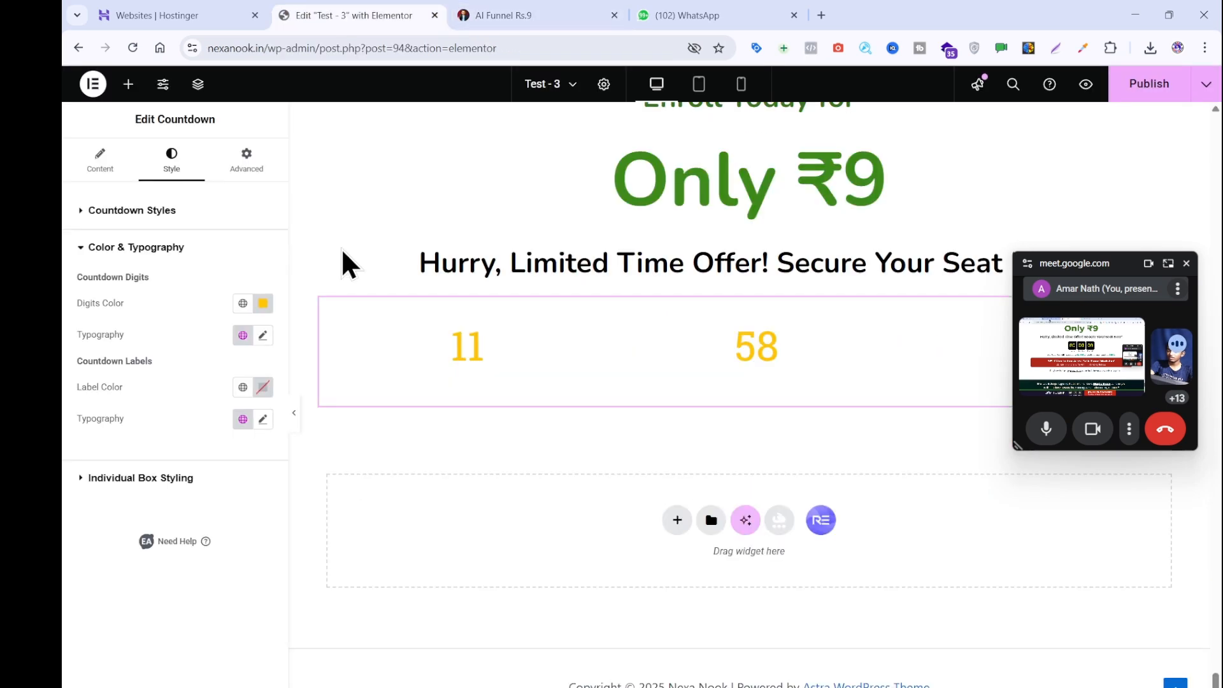
- Set the color of the countdown digits to #FFD956
left_click(262, 304)
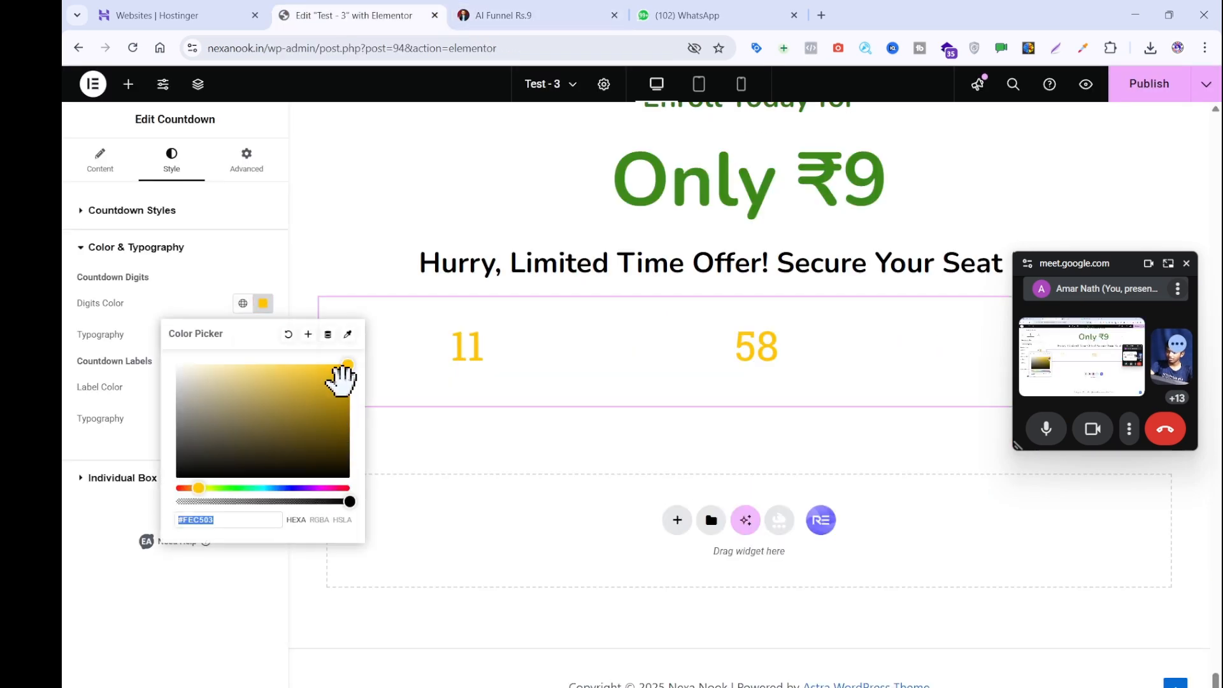
type("#FFD443")
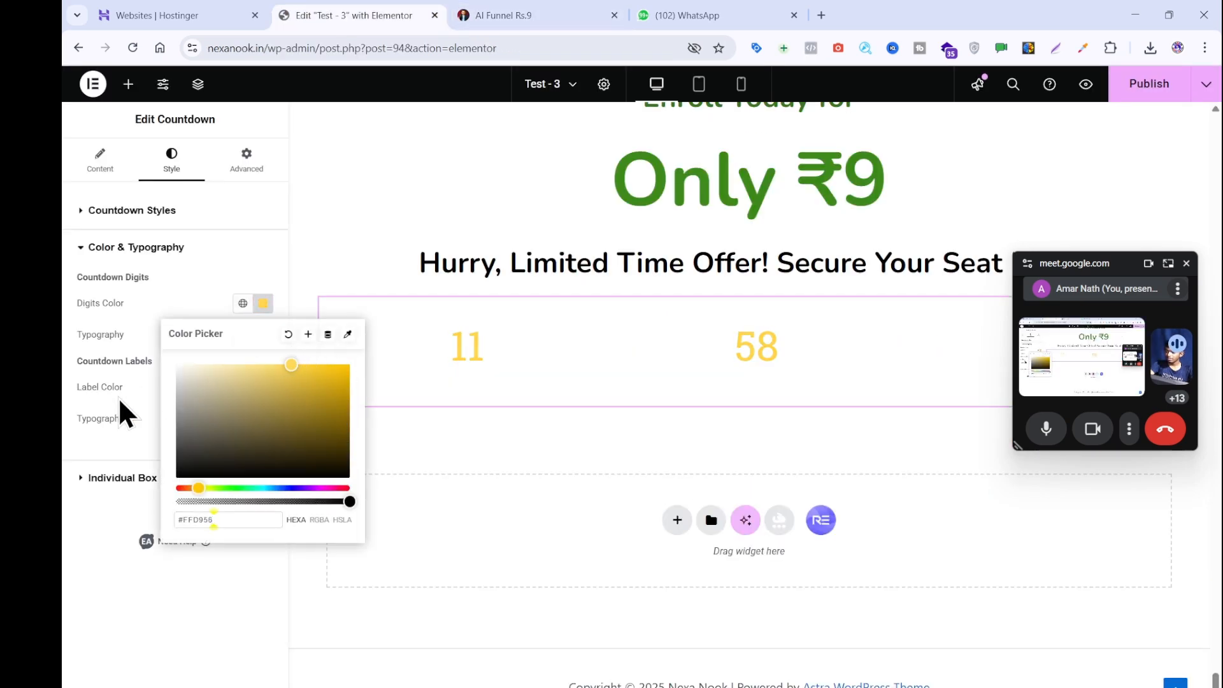
left_click(127, 395)
- Set the countdown digits' font family to Nunito and make the digits slightly smaller
left_click(262, 335)
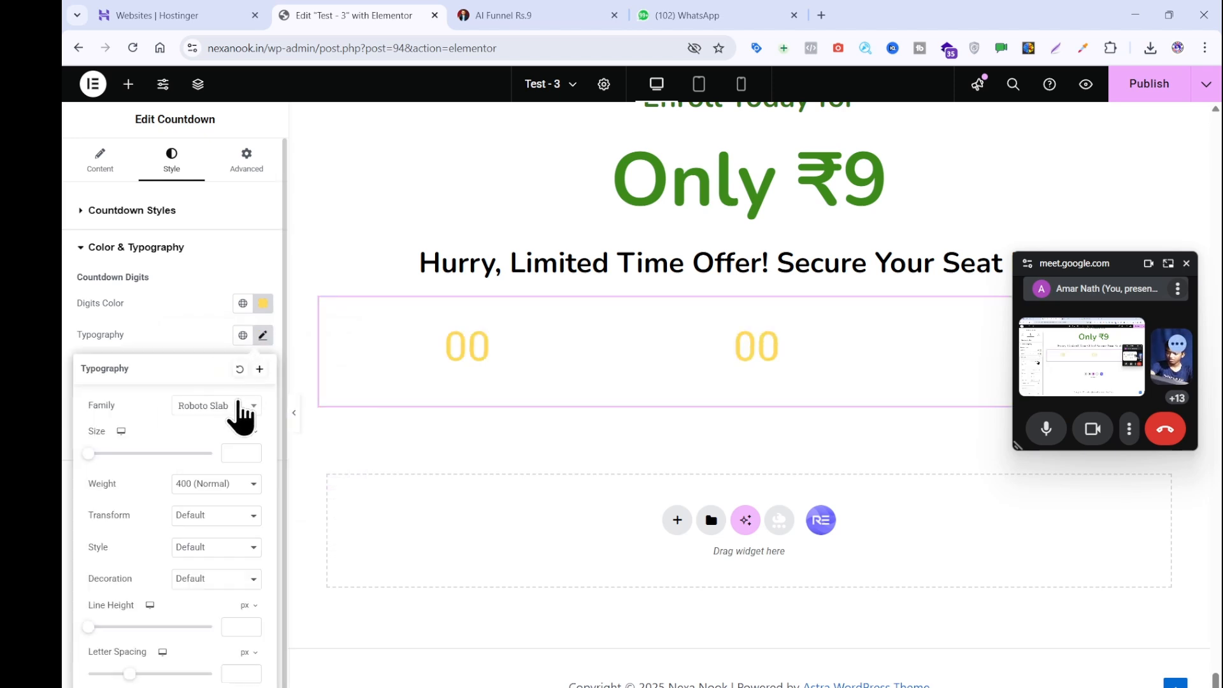
left_click(242, 410)
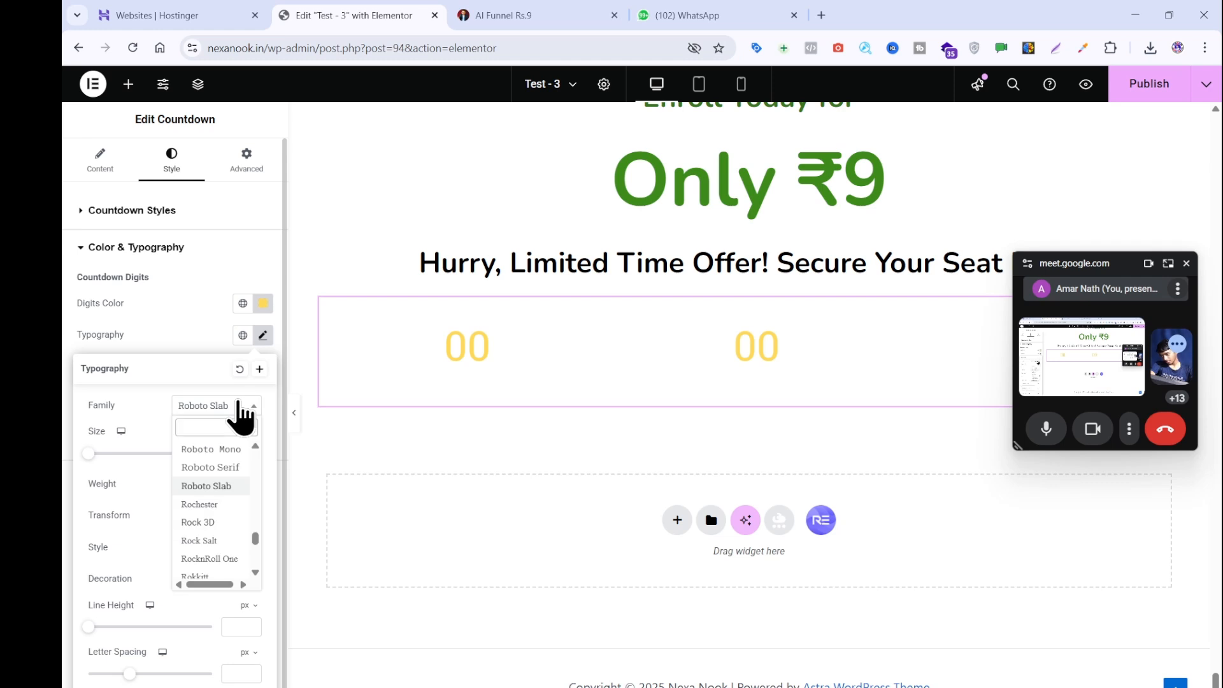
type("nun")
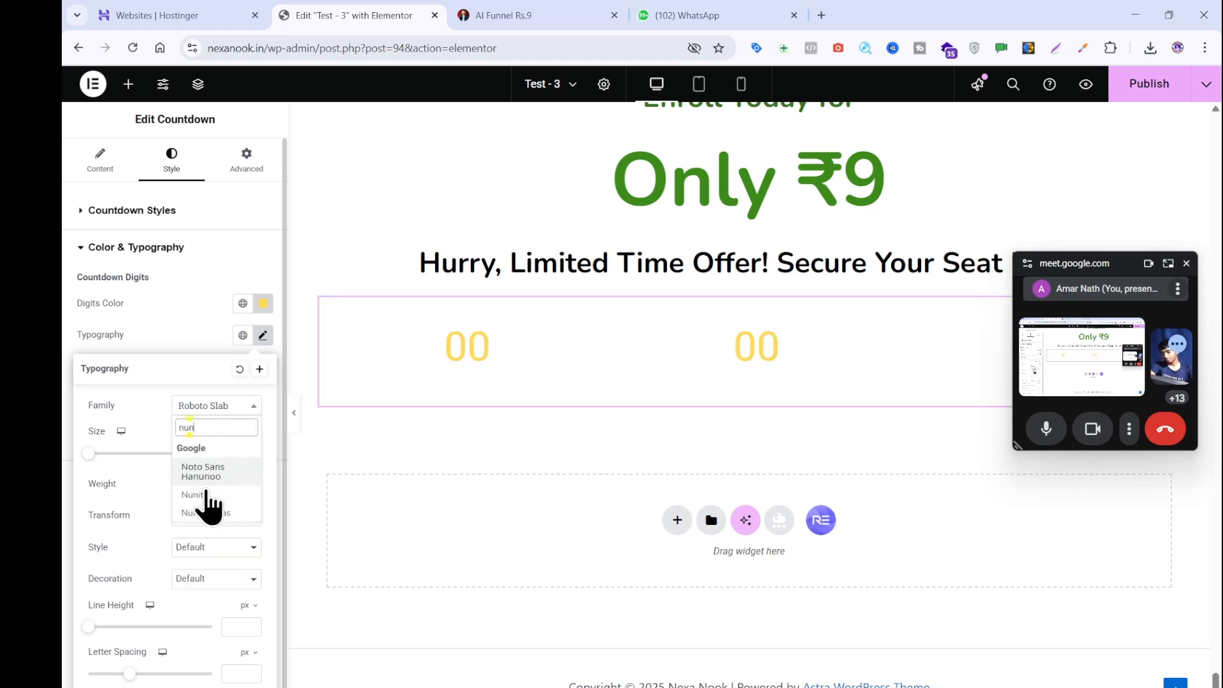
left_click(208, 498)
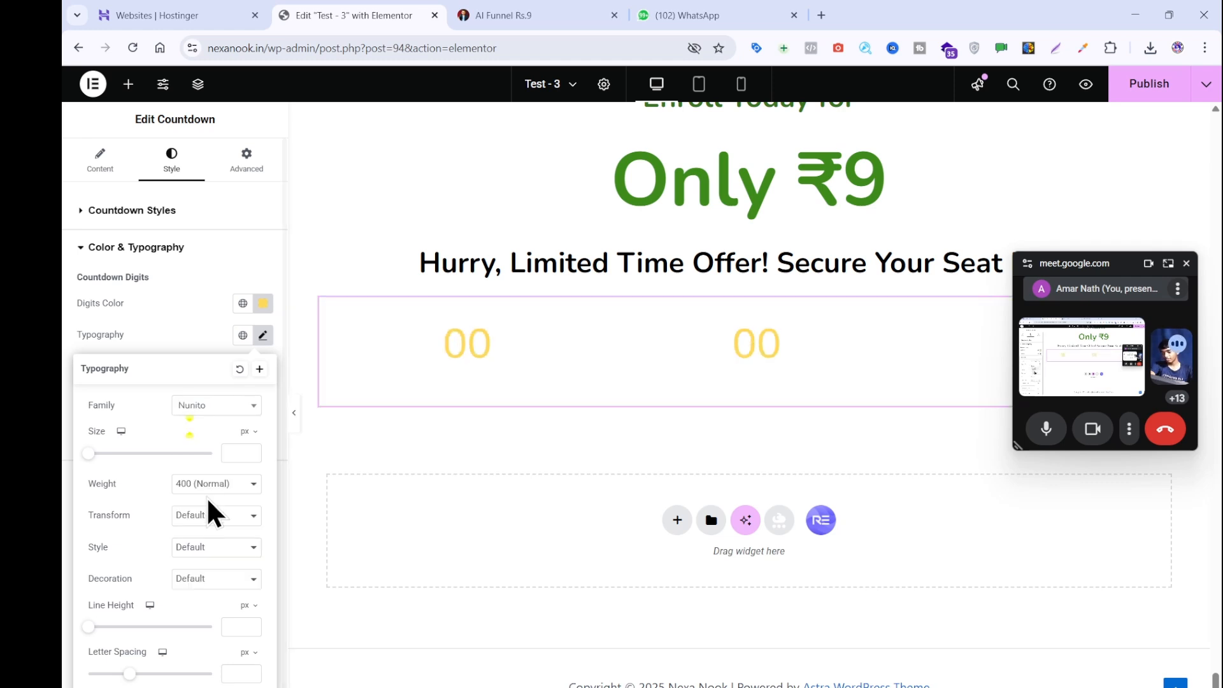
left_click_drag(88, 453, 118, 455)
left_click(204, 330)
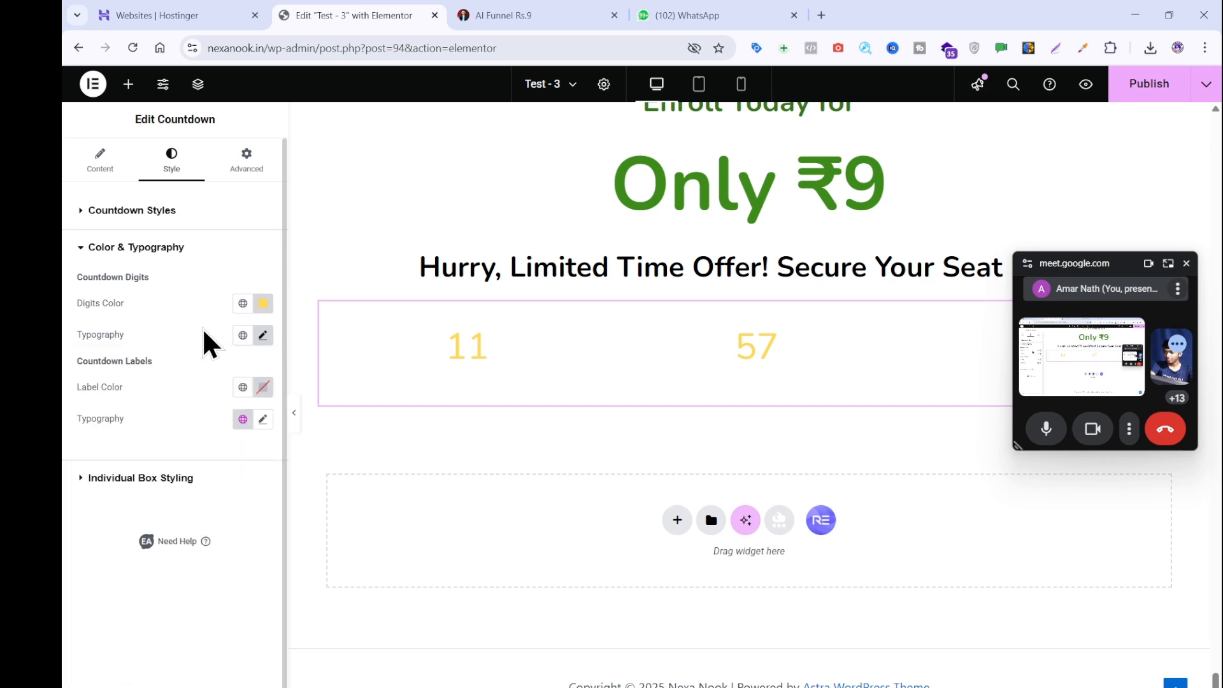
- Set the countdown's label color to black #000000, checking the labels on the AI Funnel page
left_click(263, 390)
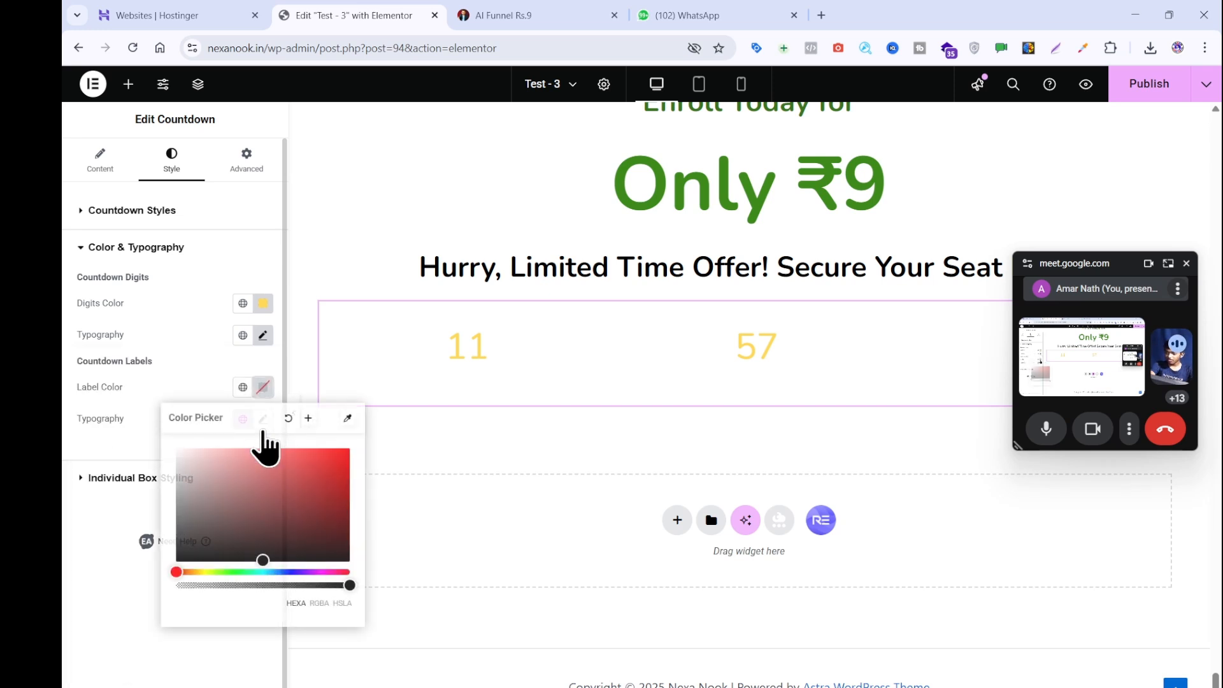
left_click(348, 449)
left_click_drag(346, 448, 355, 583)
left_click(499, 14)
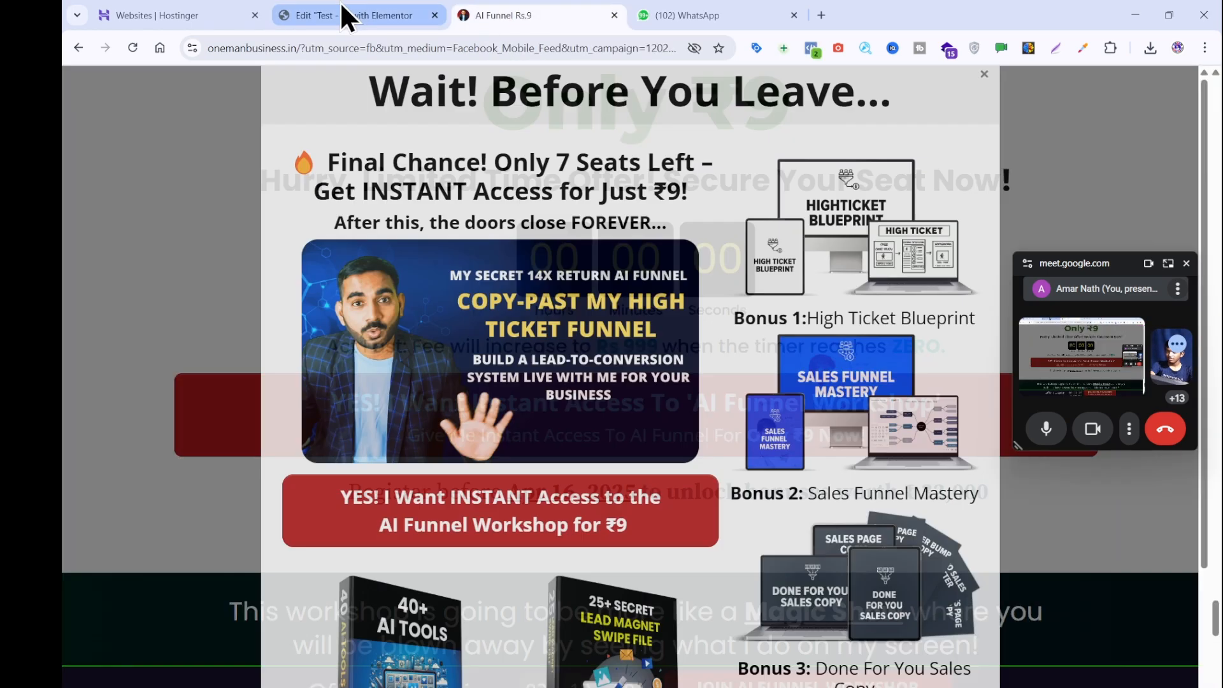
left_click(347, 14)
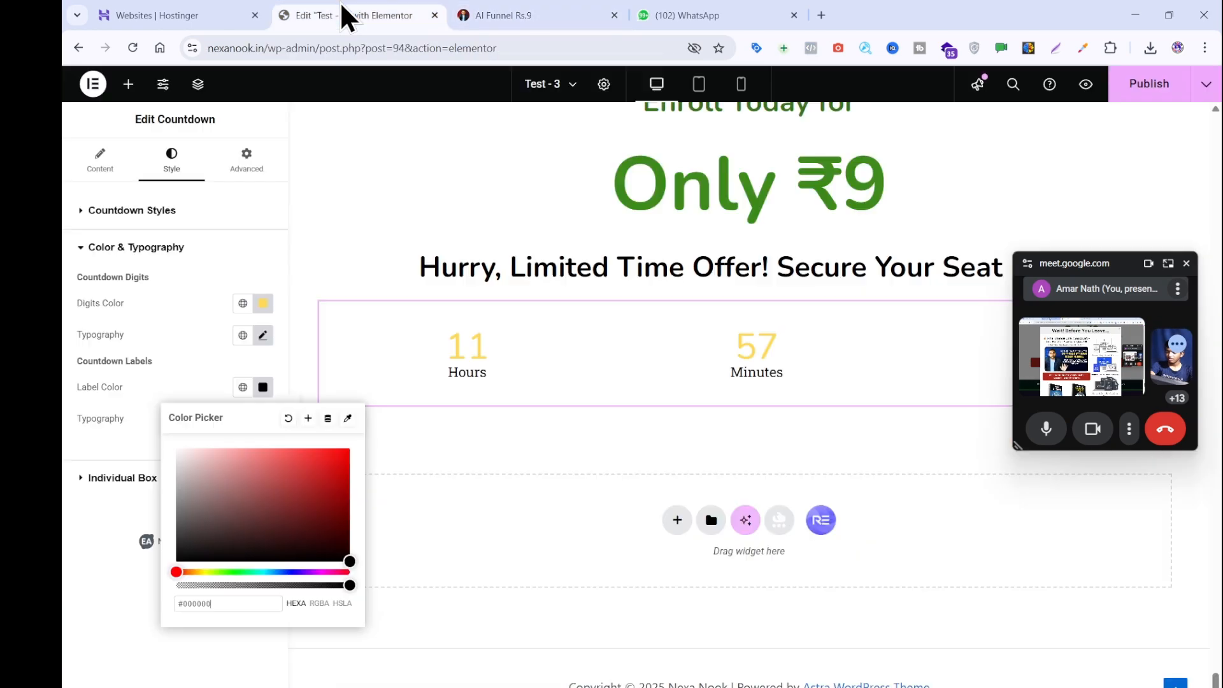
left_click(89, 547)
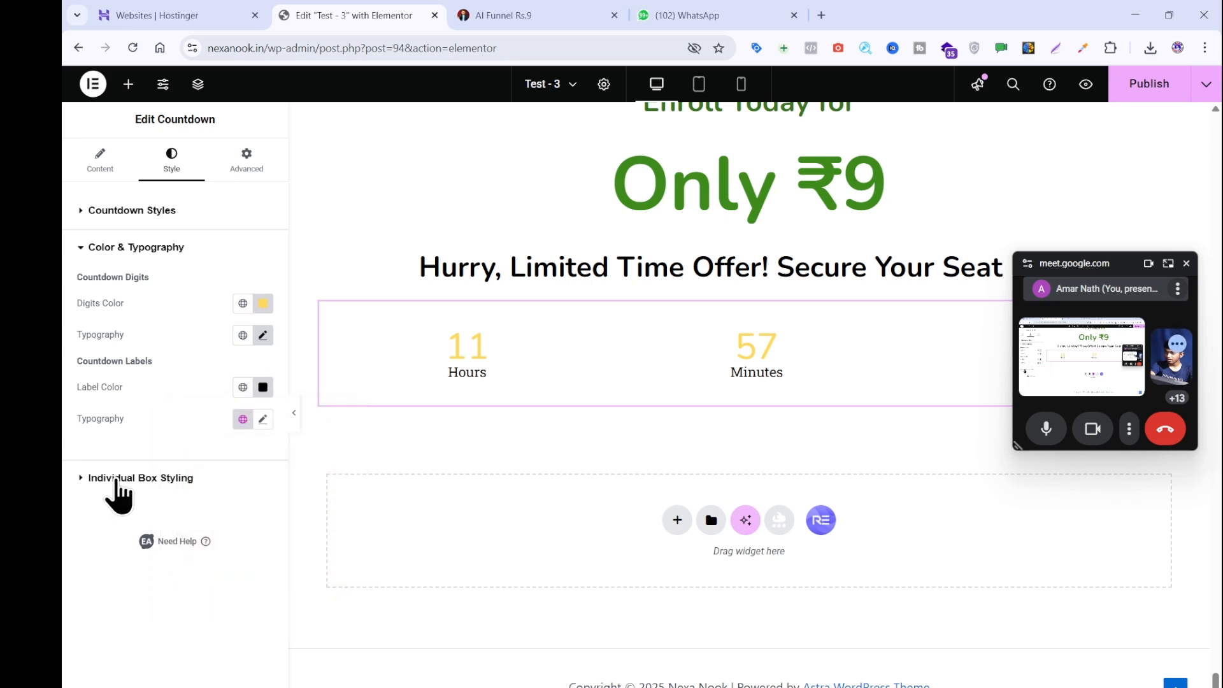
- Check the timer boxes on the AI Funnel page and give the countdown's Hours box a black #000000 background
left_click(119, 482)
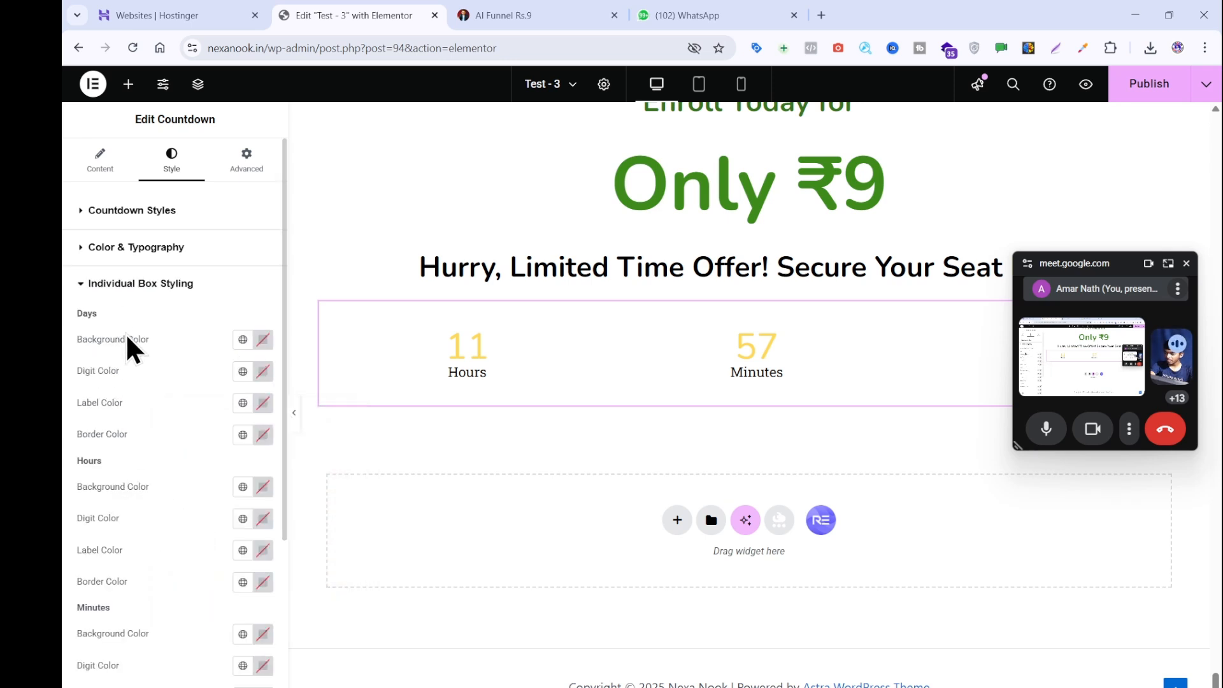
scroll(202, 386, "down", 4)
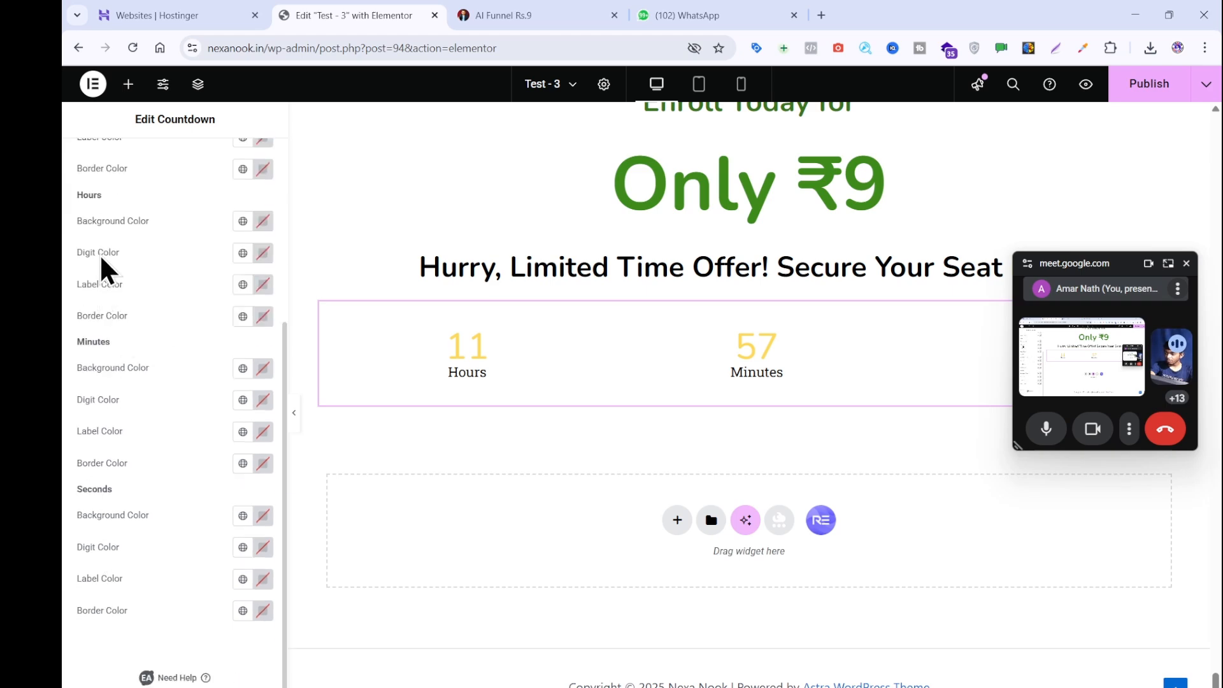
left_click(553, 15)
left_click(128, 292)
left_click(388, 14)
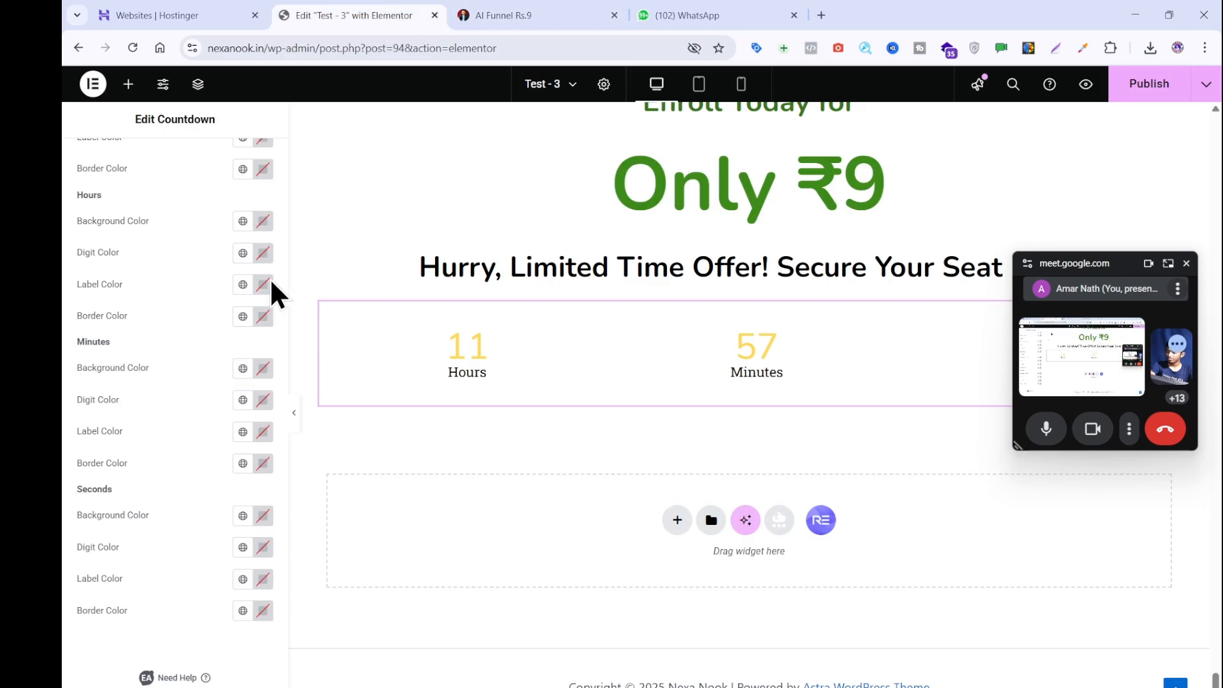
left_click(261, 221)
left_click_drag(272, 342, 344, 398)
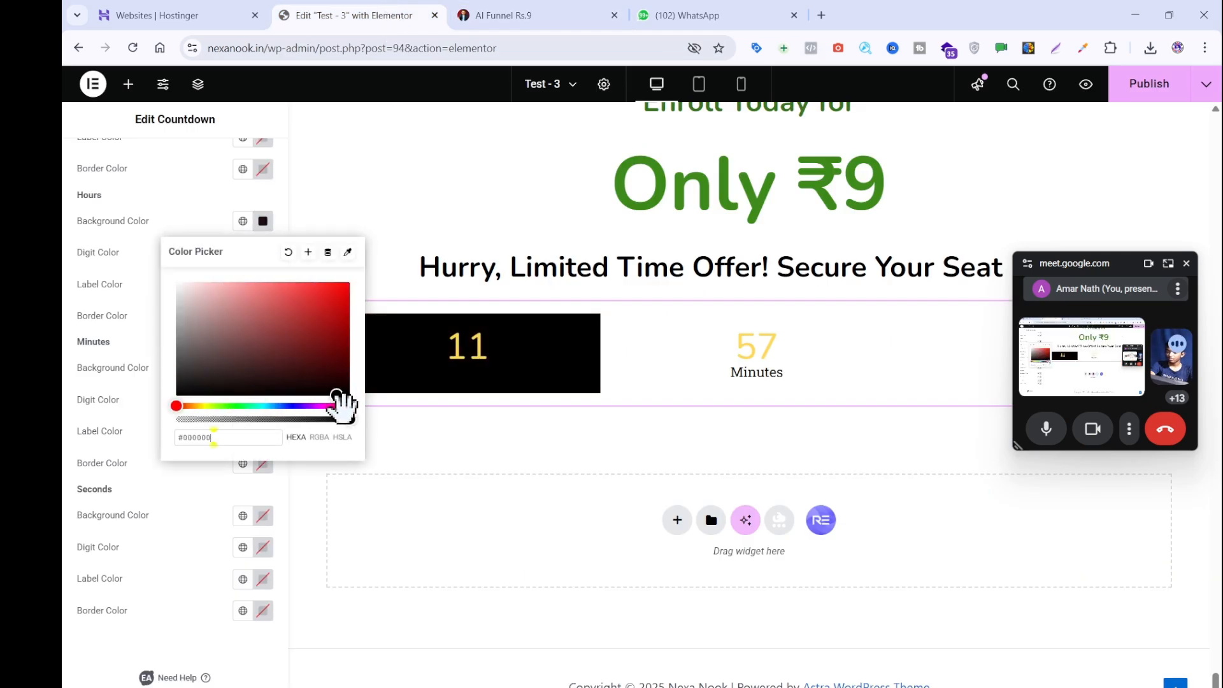
left_click(382, 453)
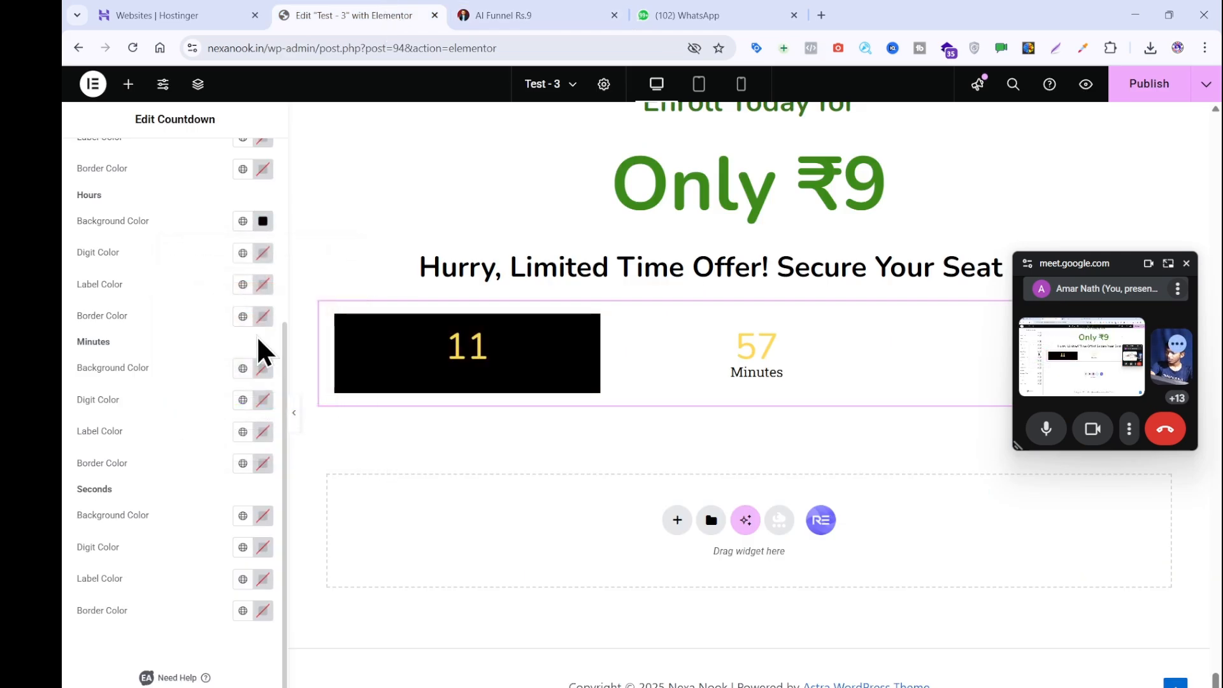
- Set the Hours box's border color to black, leaving its individual digit color unset
left_click(262, 316)
left_click_drag(295, 396, 404, 487)
left_click(408, 487)
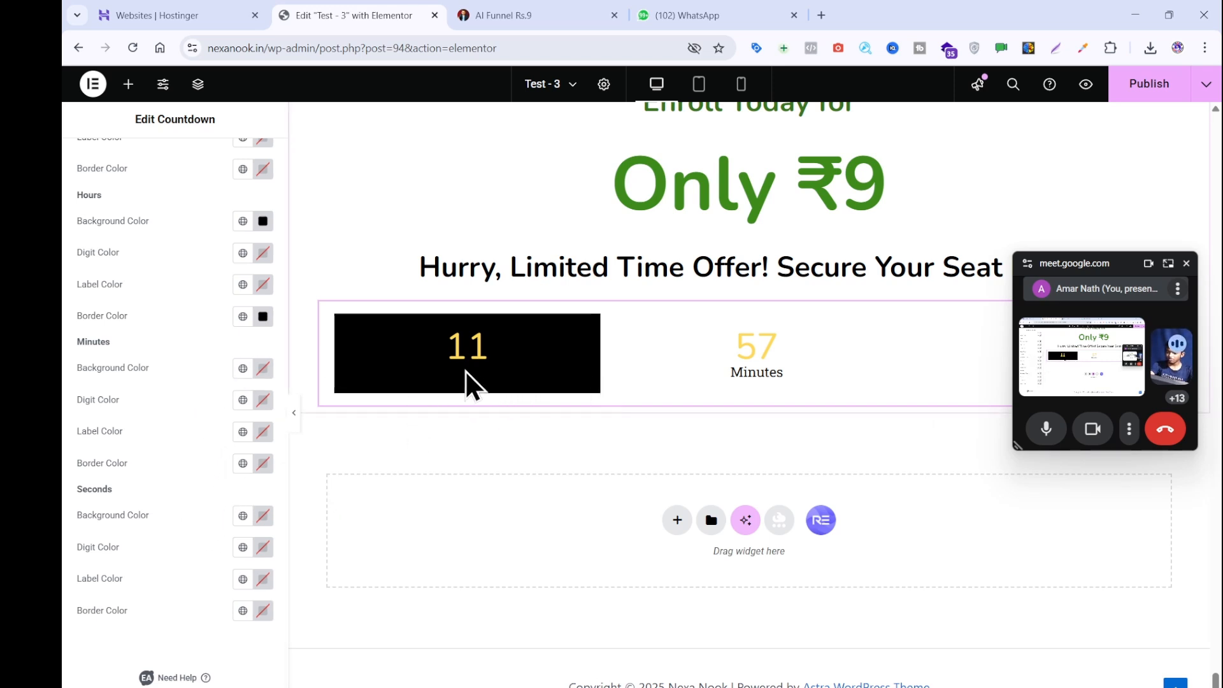
left_click(264, 253)
left_click(150, 297)
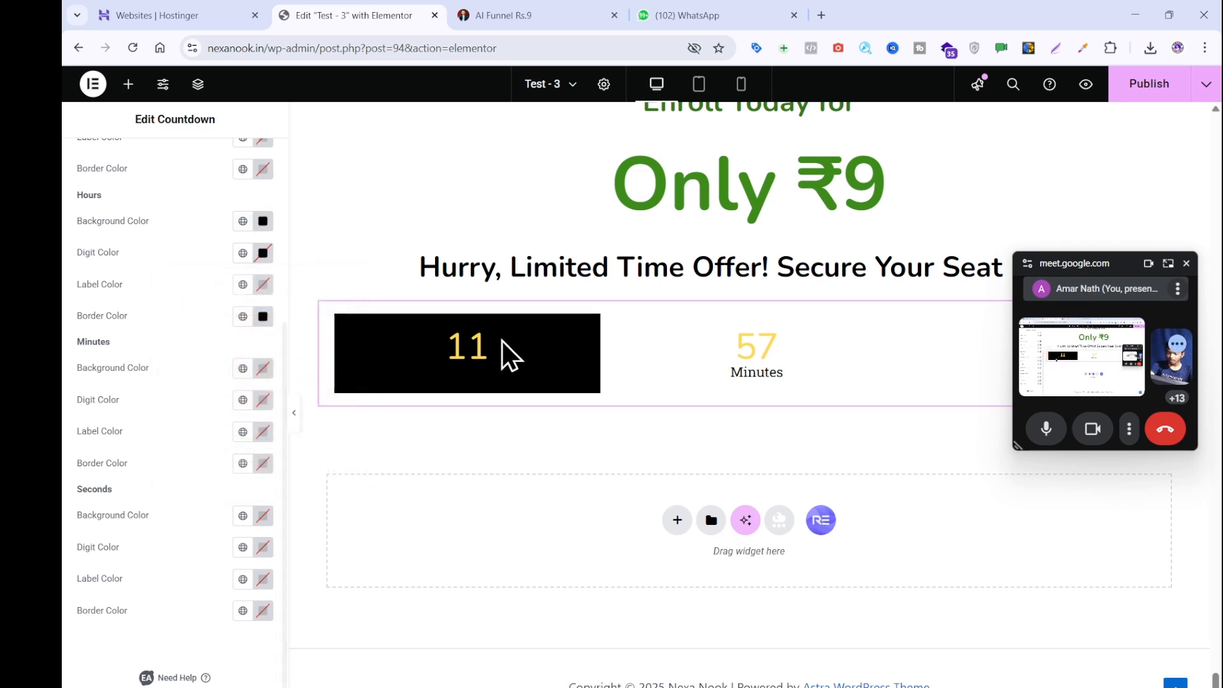
- Set the Hours box's individual label color to white in the countdown
scroll(185, 350, "up", 3)
scroll(186, 350, "up", 2)
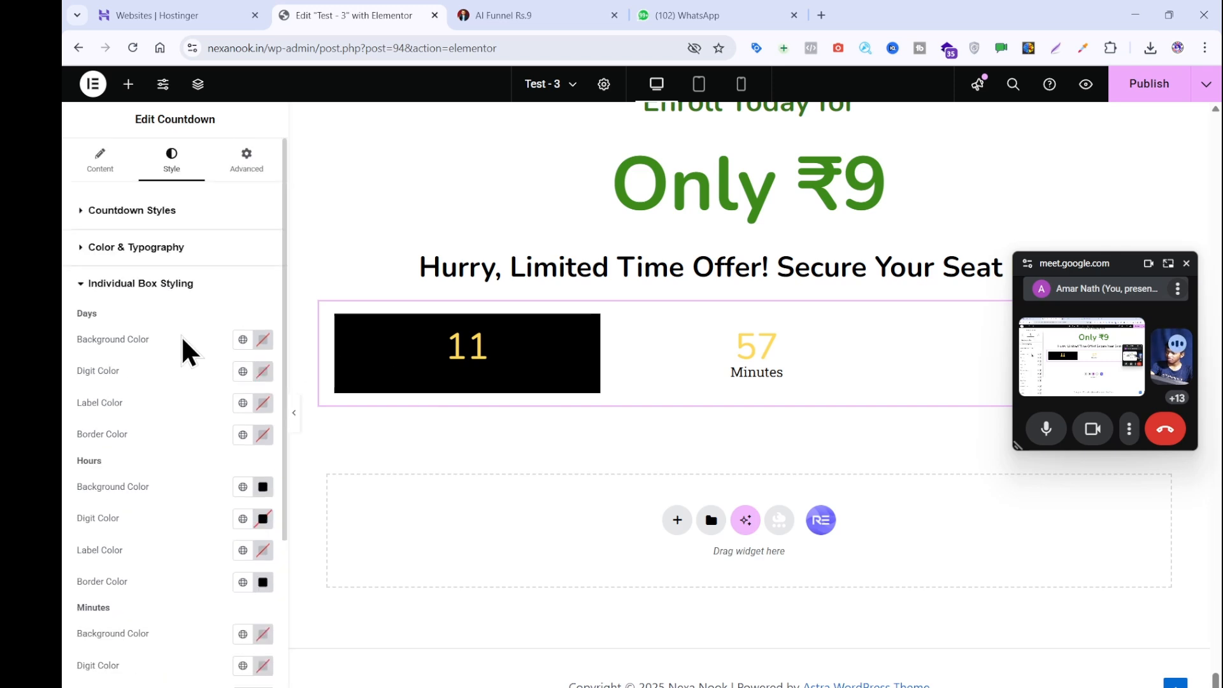
scroll(192, 348, "down", 4)
left_click(264, 285)
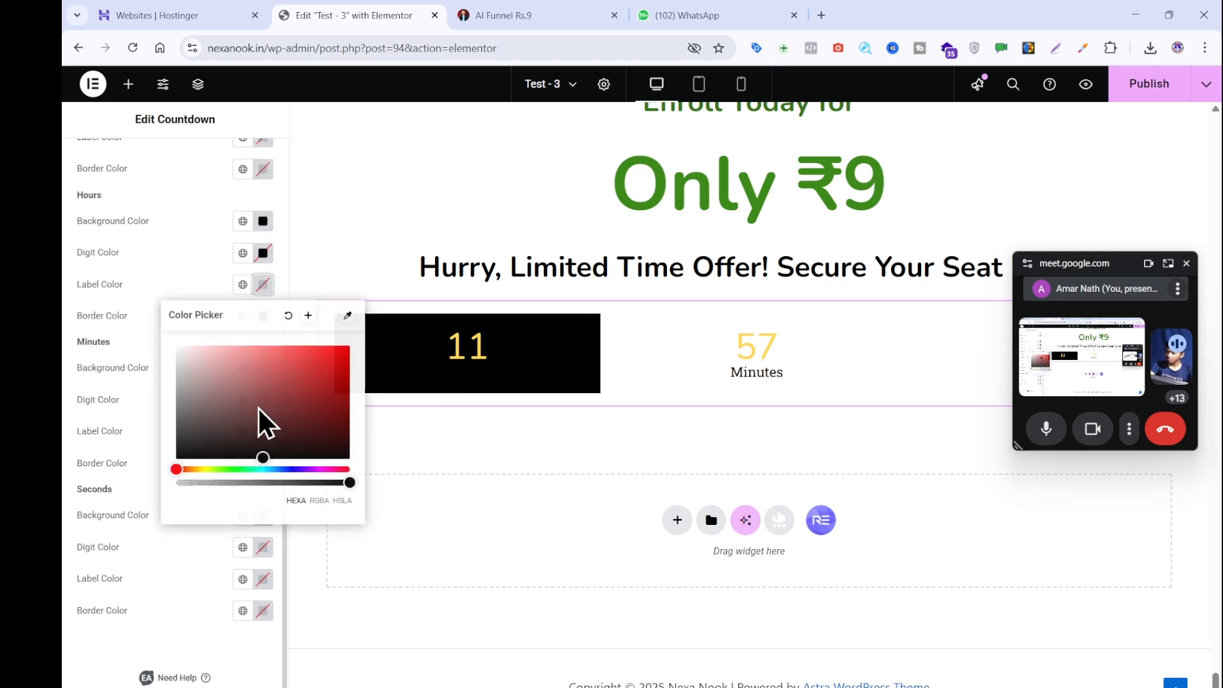
left_click(338, 342)
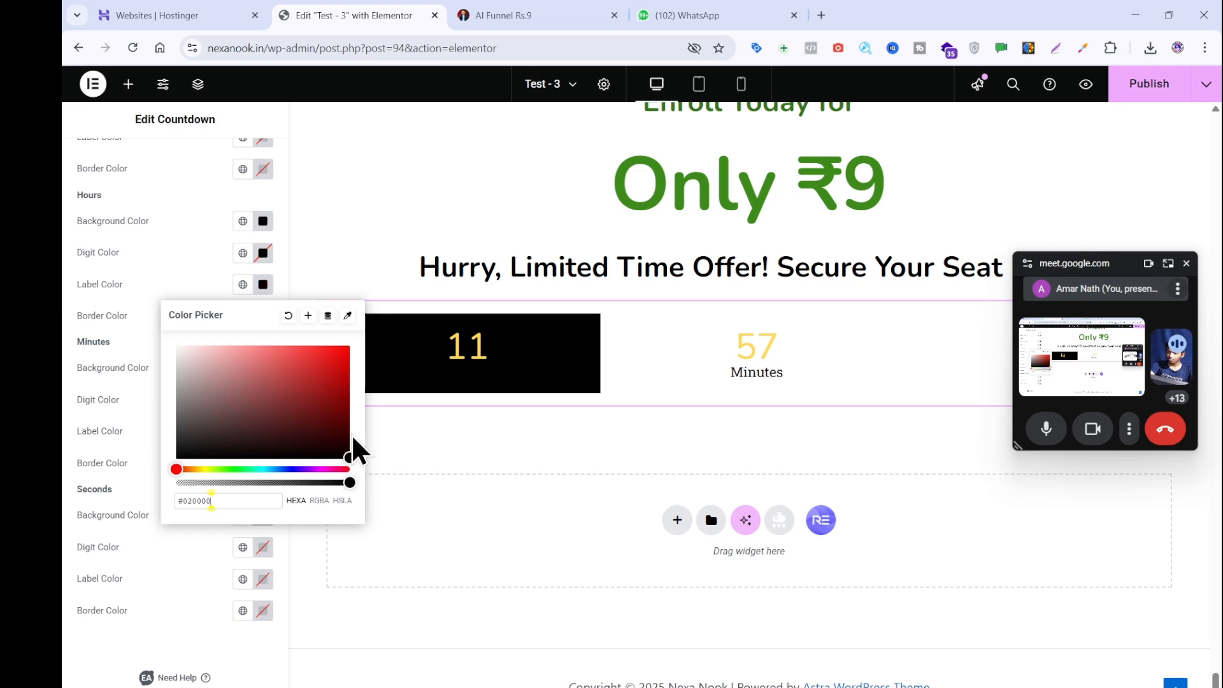
left_click(177, 346)
left_click(450, 458)
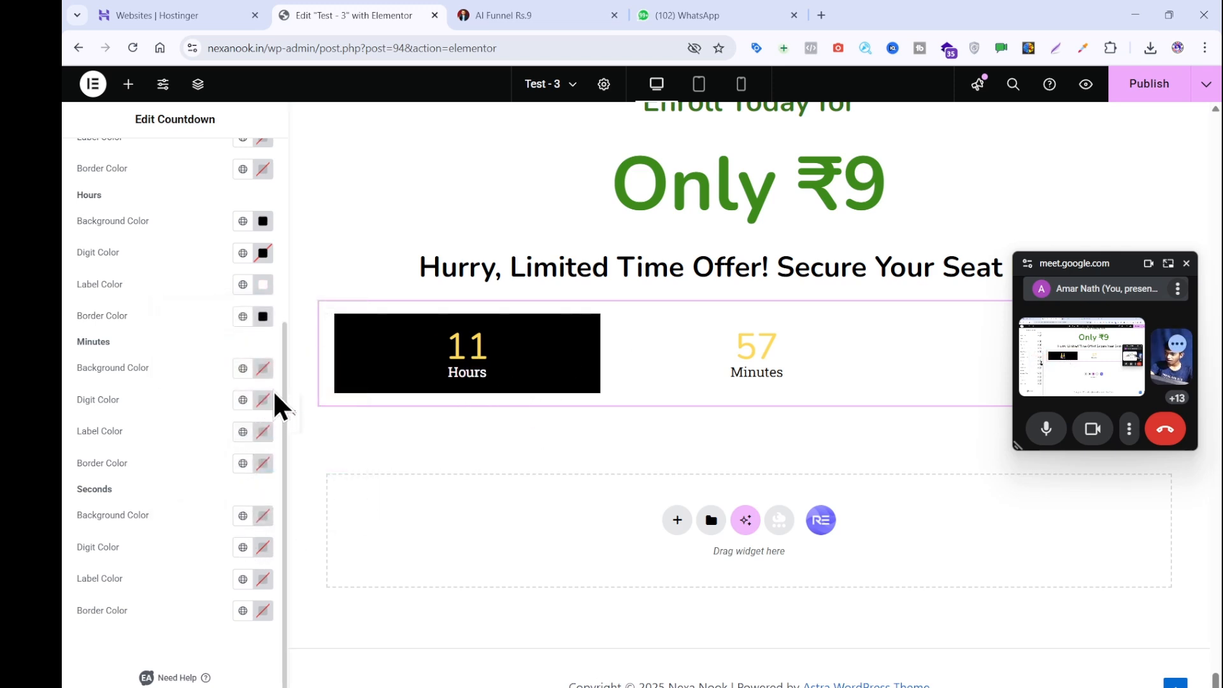
- Give the countdown's Minutes box a black background
left_click(262, 370)
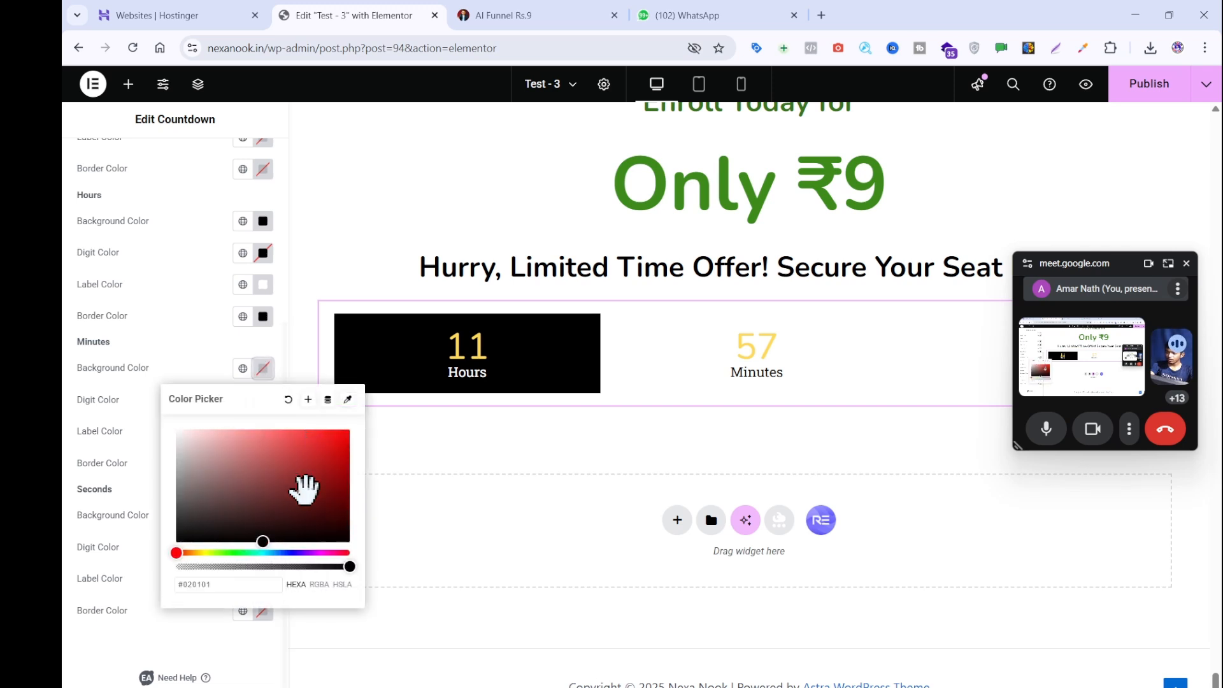
left_click_drag(301, 487, 367, 577)
left_click(401, 500)
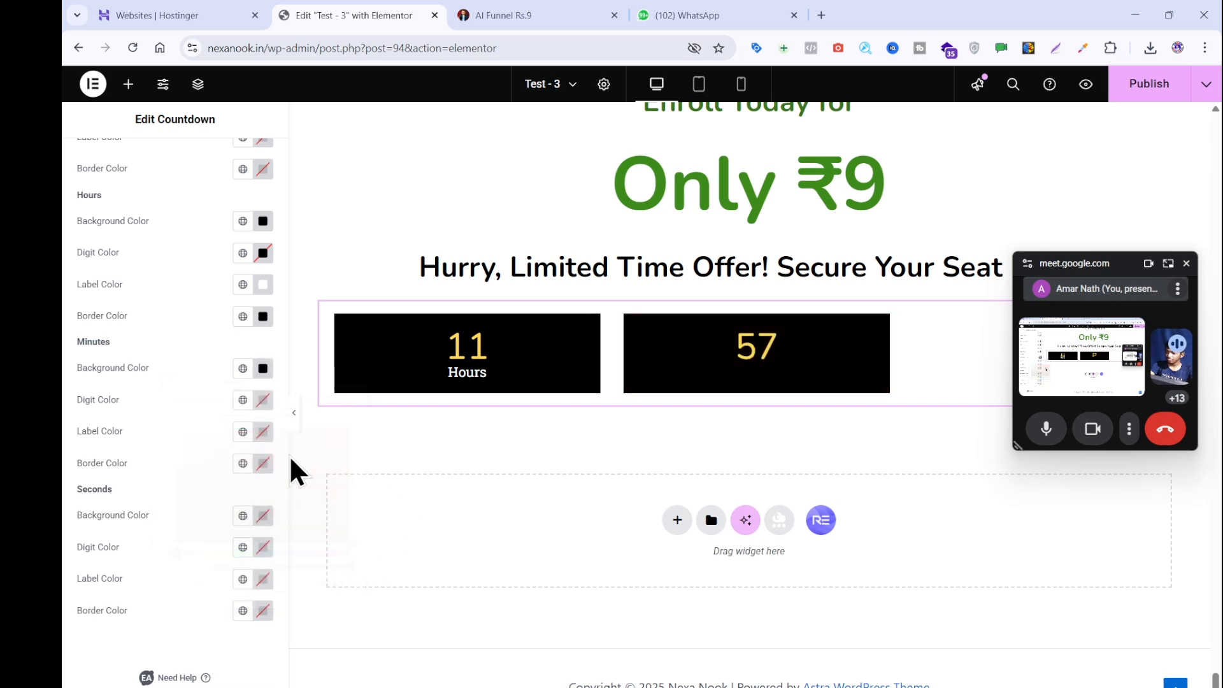
- Try an individual digit color for the Minutes box and undo it, keeping the black background
left_click(263, 400)
left_click(437, 518)
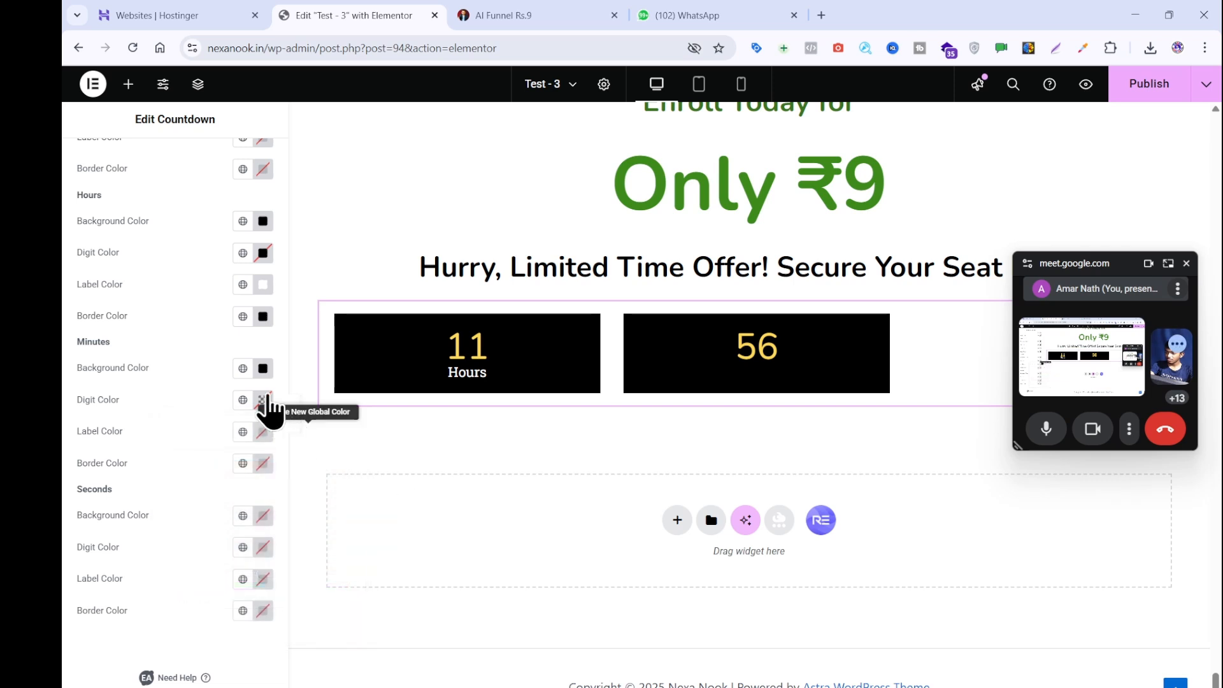
left_click(263, 403)
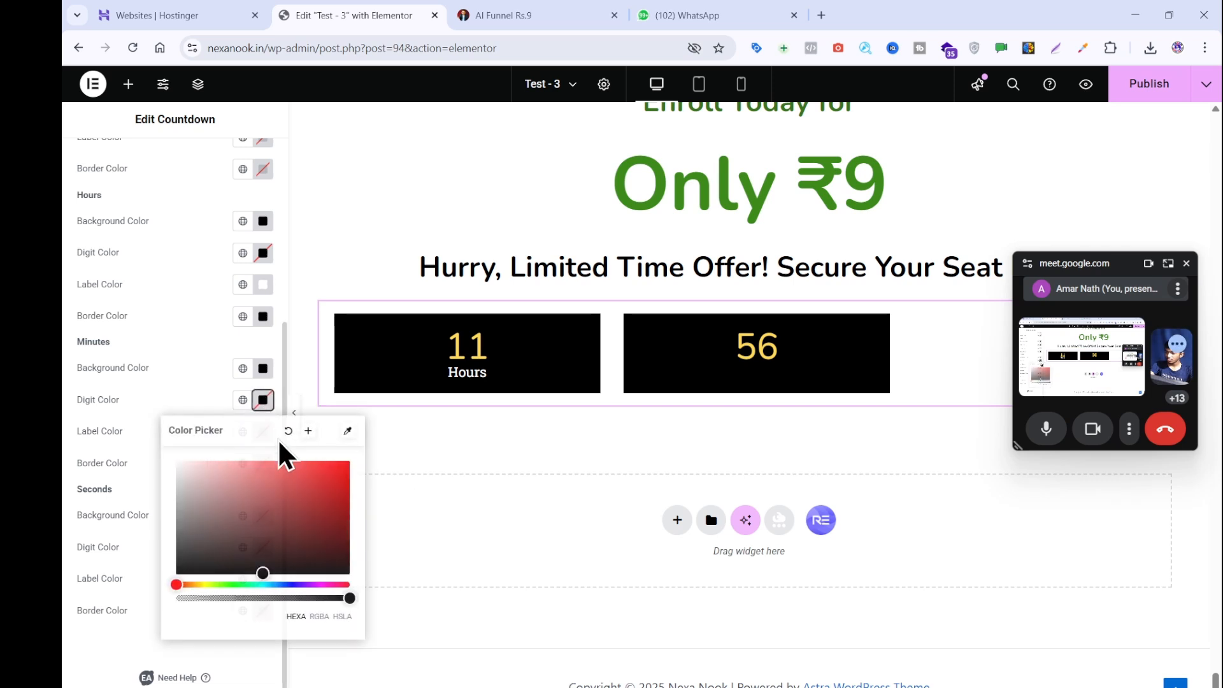
left_click(301, 505)
left_click_drag(301, 505, 169, 433)
left_click(328, 539)
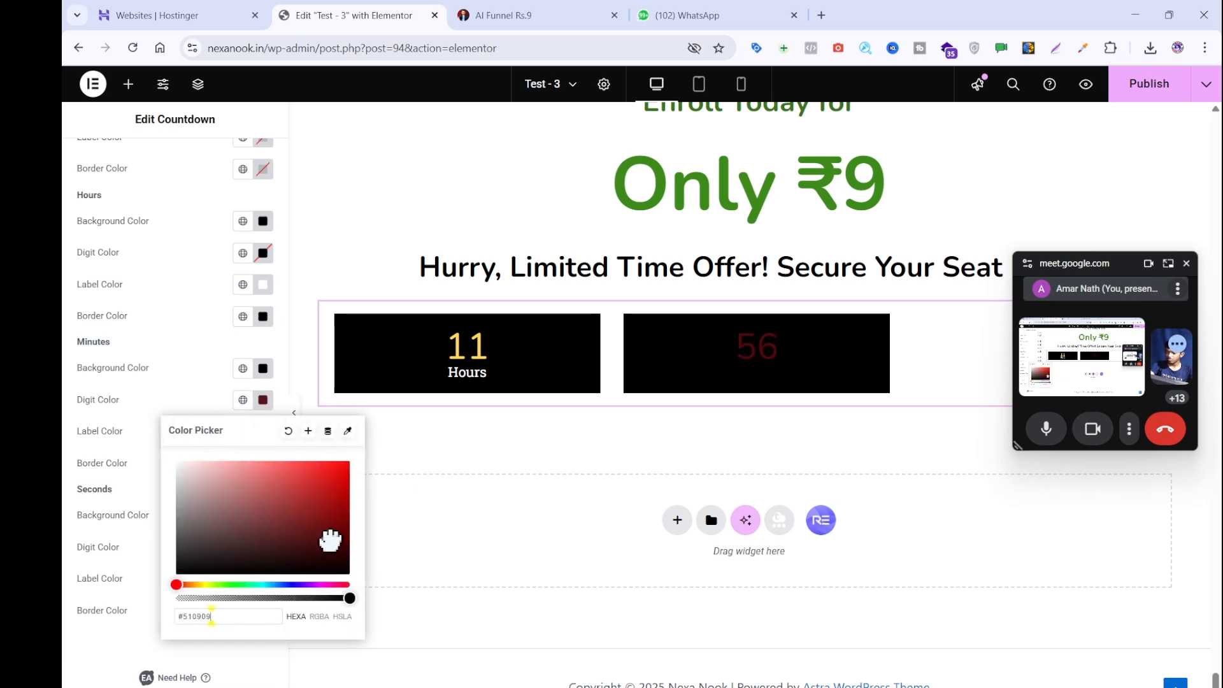
left_click(437, 508)
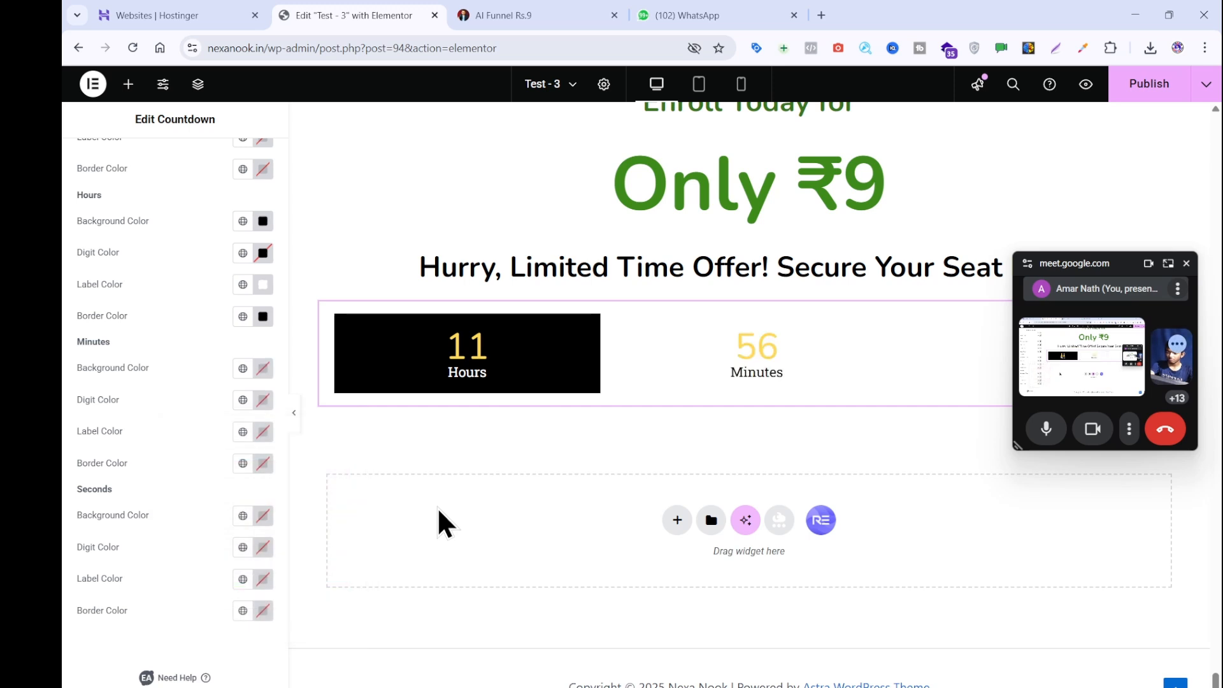
key("ctrl+shift+z")
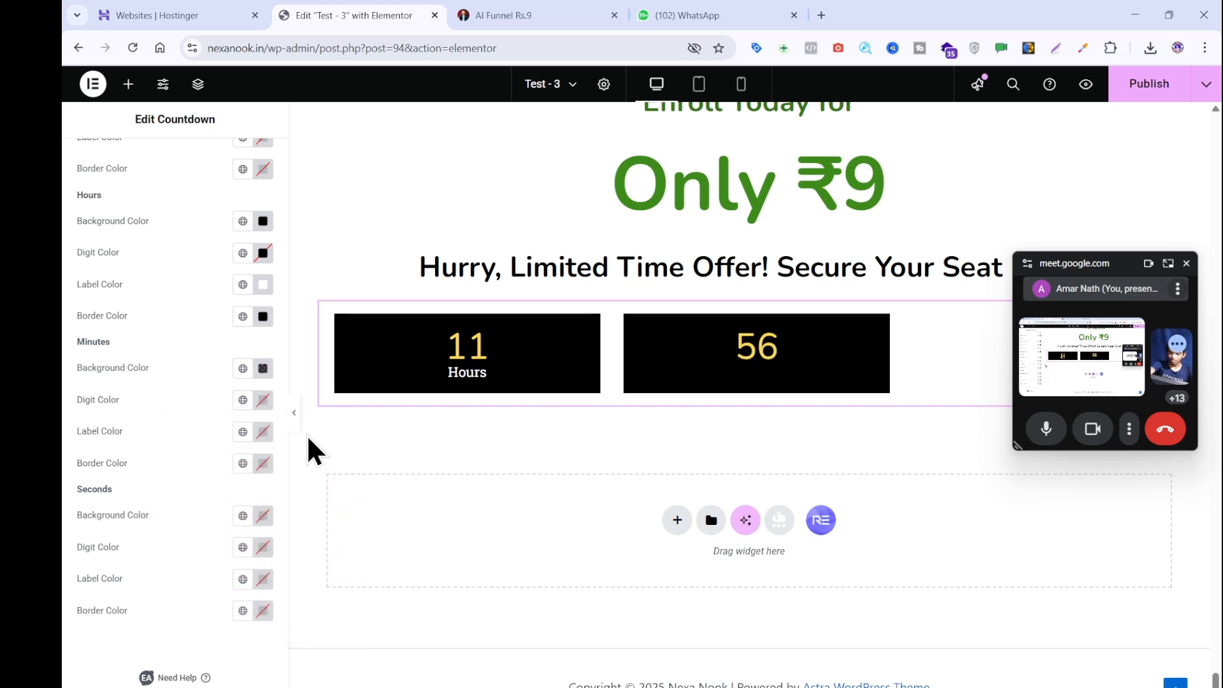
- Set the Minutes box's border color to black #000000 and its label color to white #FFFFFF
left_click(263, 464)
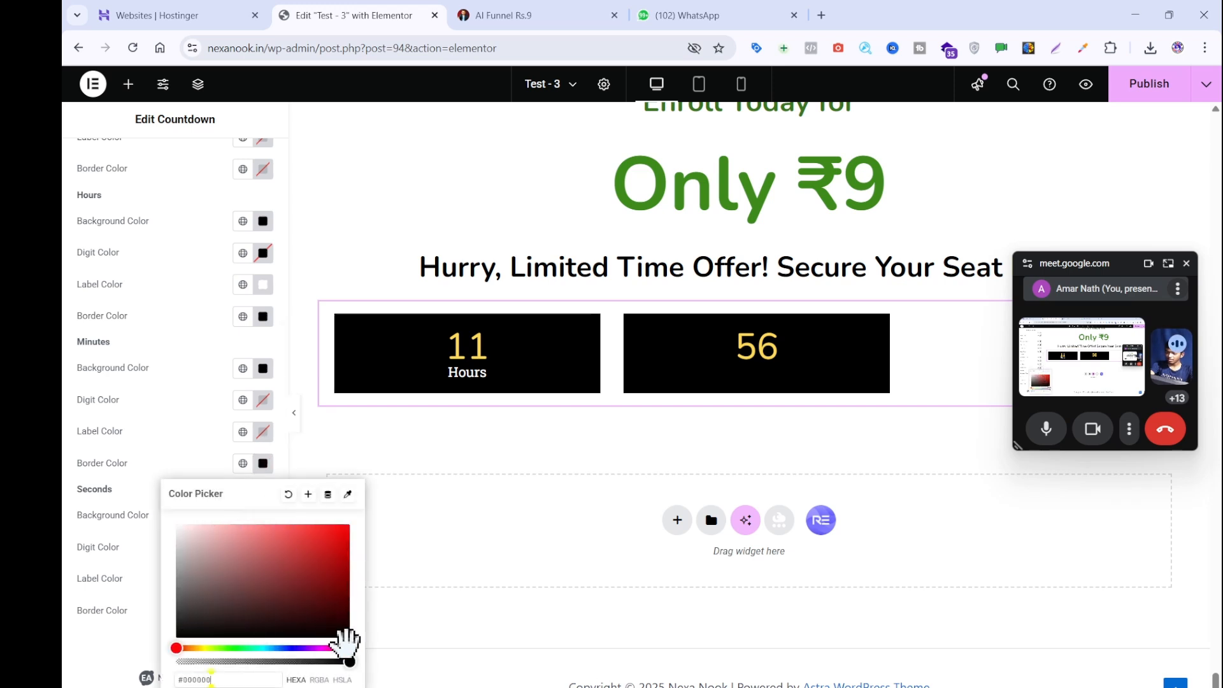
left_click(265, 439)
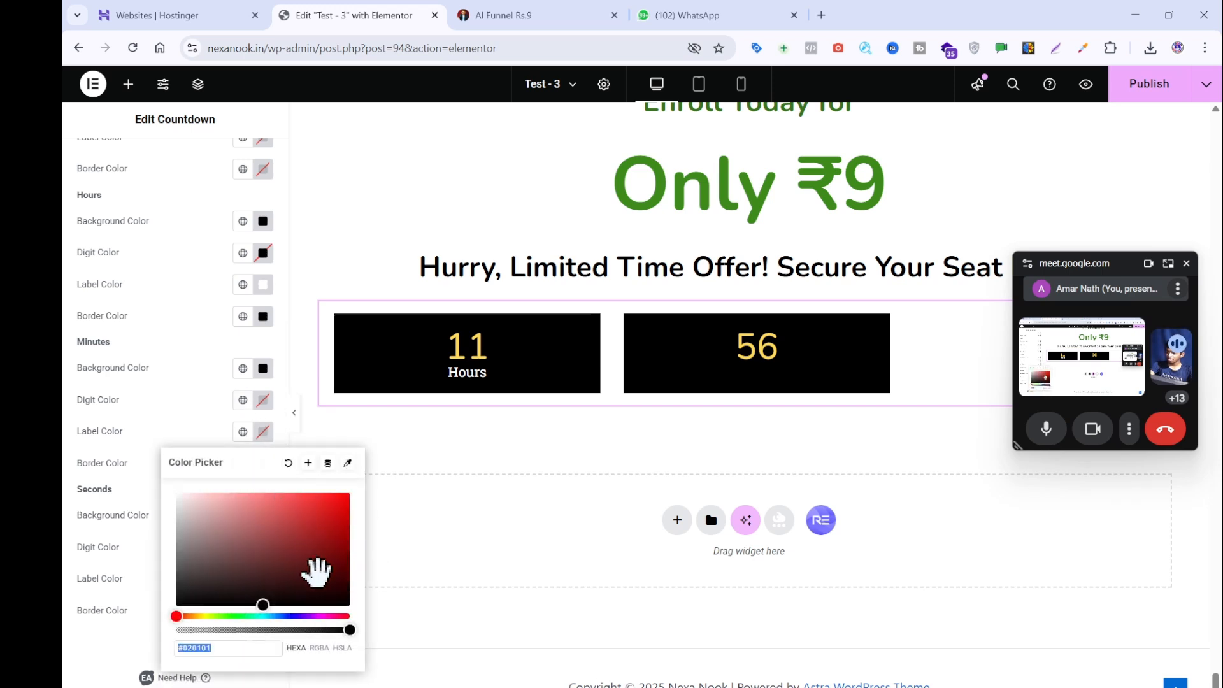
left_click_drag(317, 572, 159, 446)
left_click(431, 469)
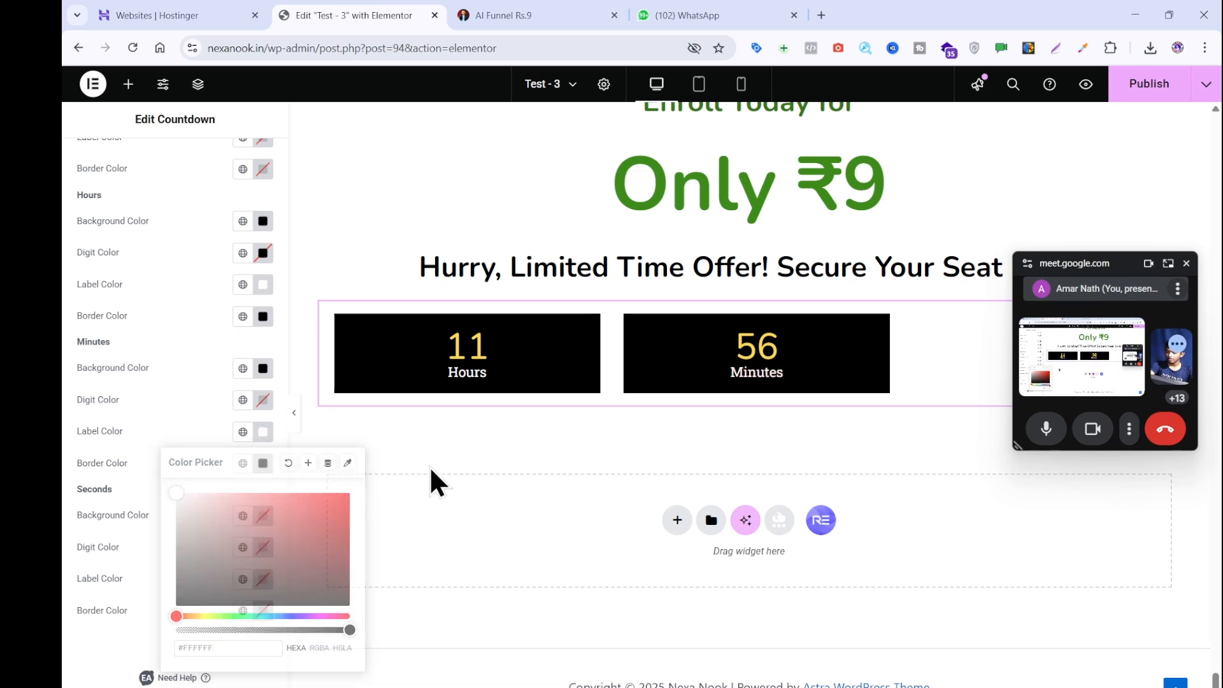
- Set the Seconds box's background, label and border colors to black
left_click(263, 516)
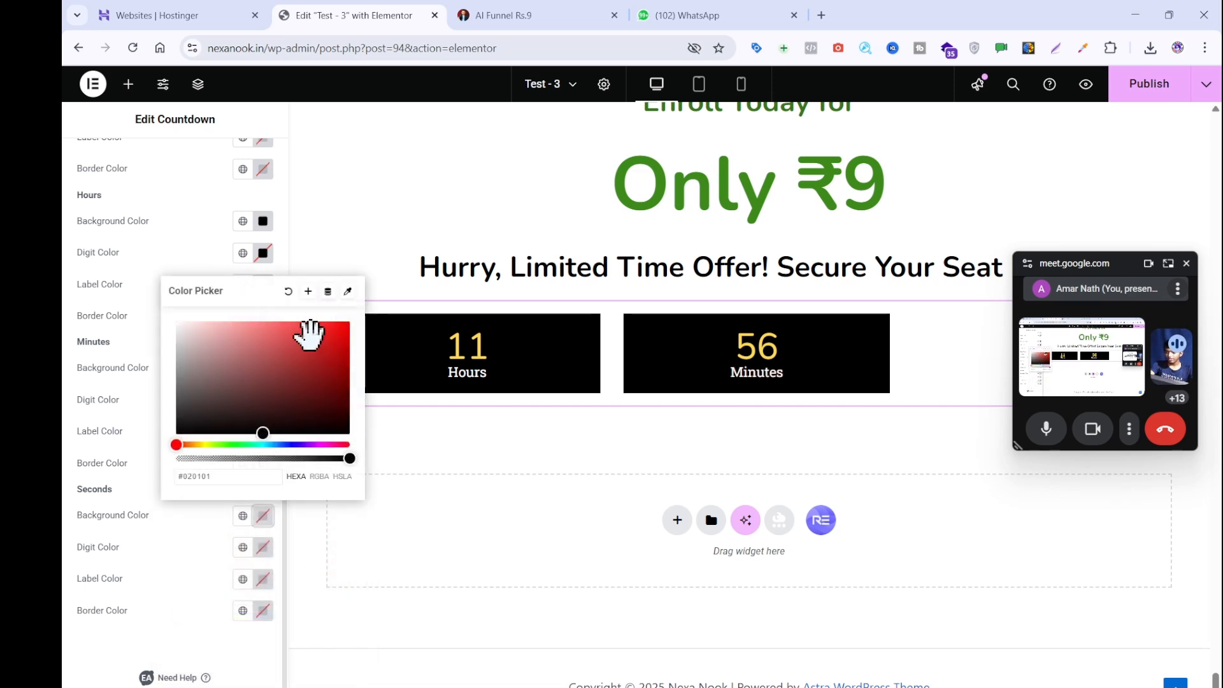
left_click(377, 487)
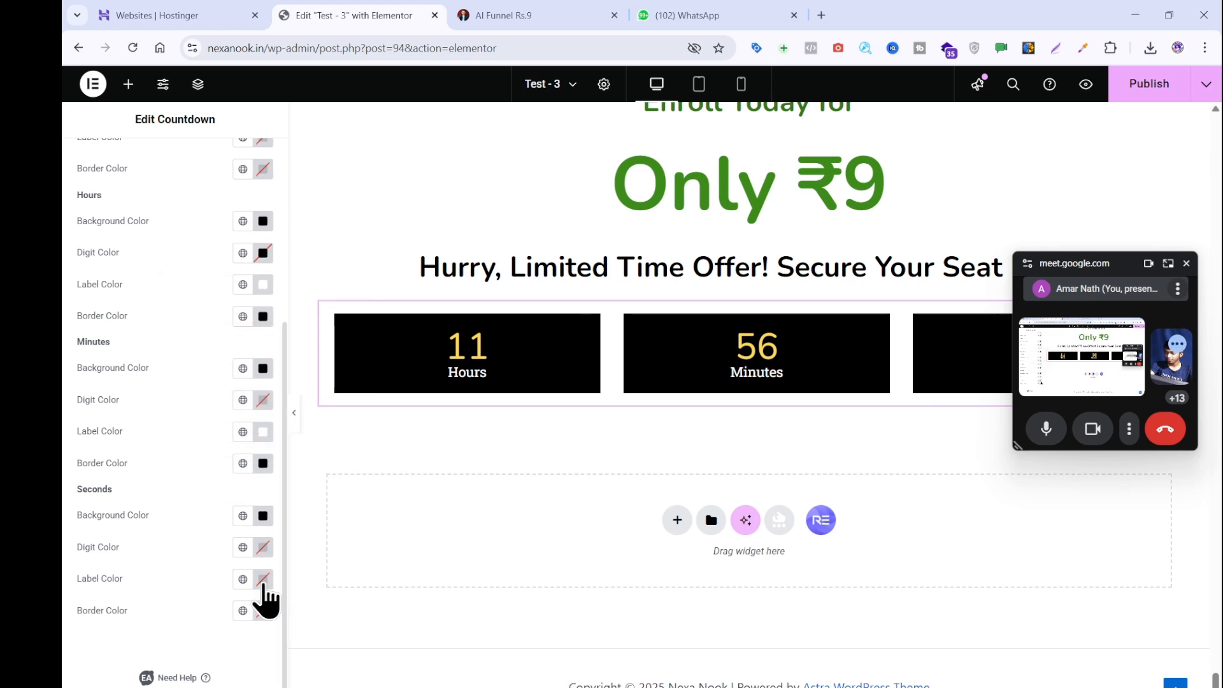
left_click(263, 580)
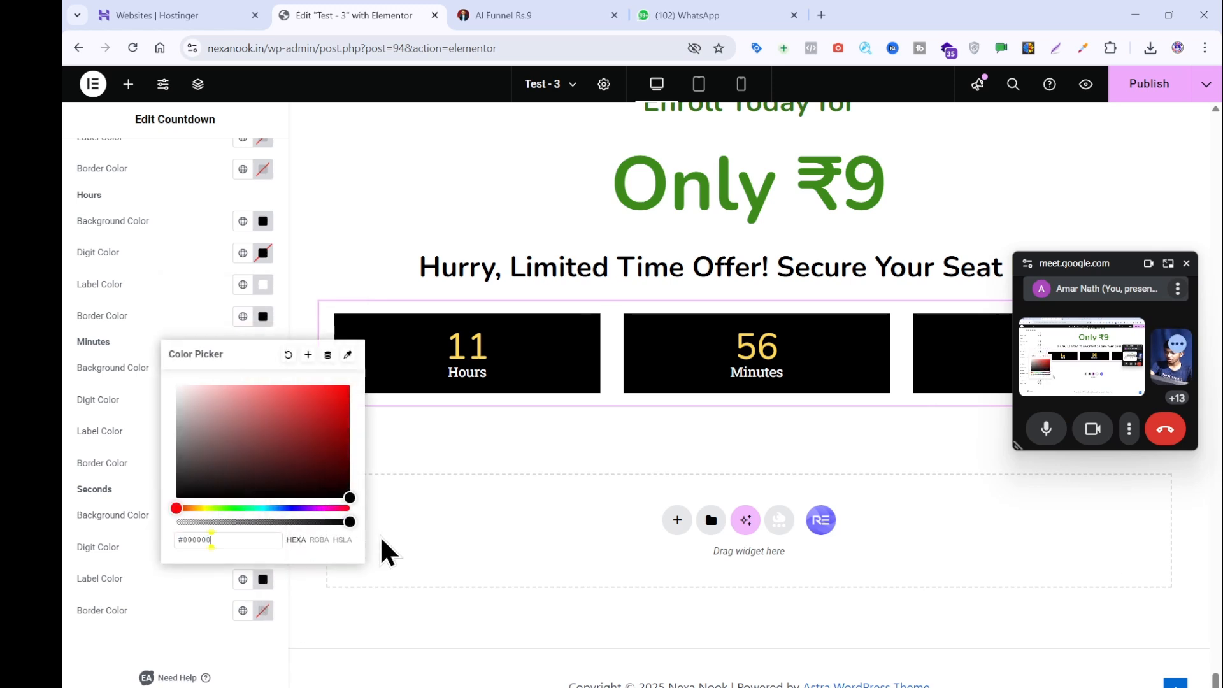
left_click(263, 610)
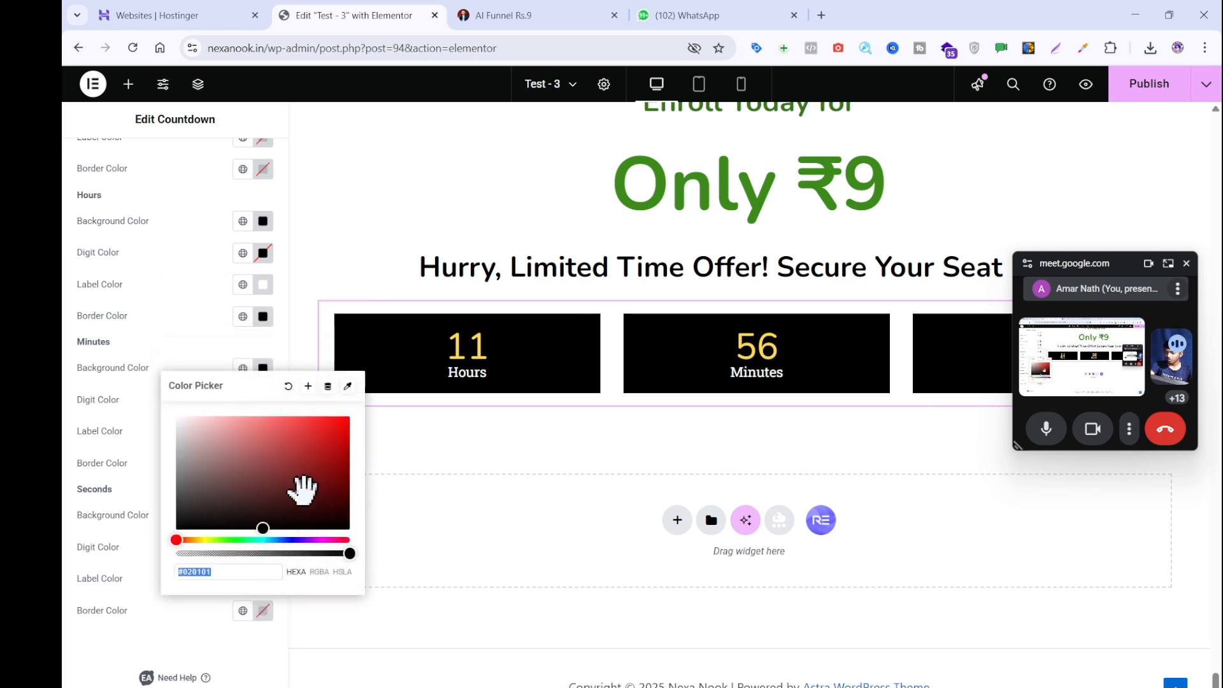
left_click_drag(302, 489, 373, 551)
left_click(429, 530)
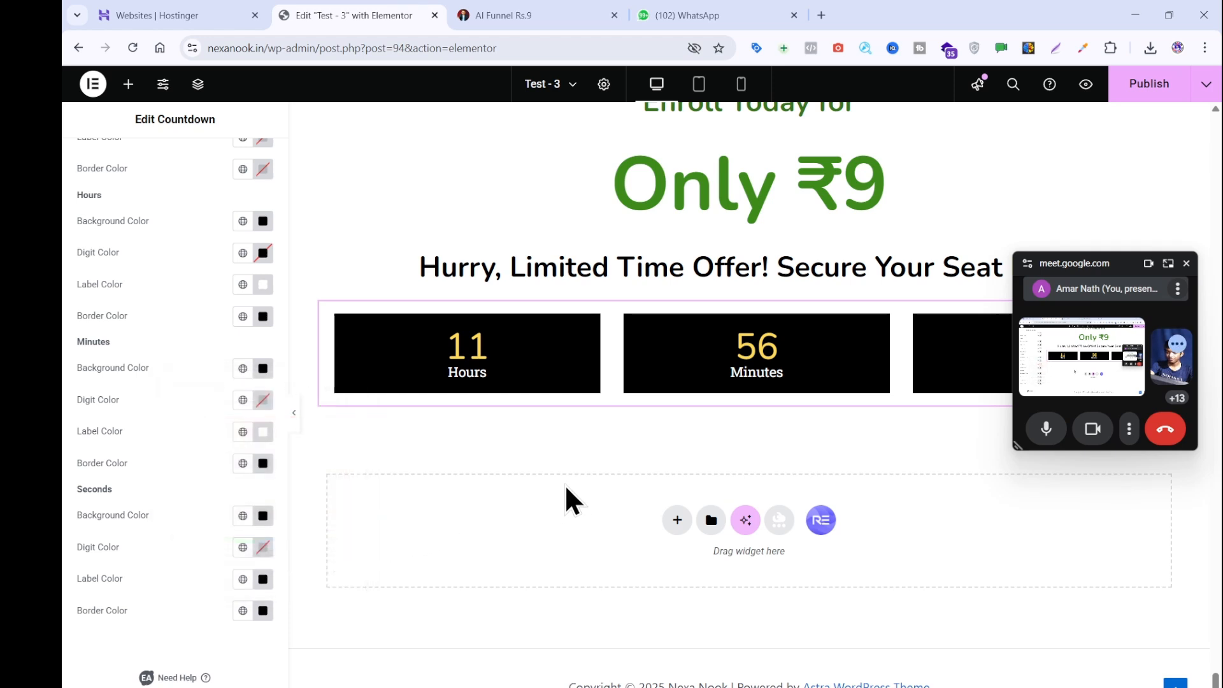
- Change the Seconds box's label color to white #FFFFFF
left_click(263, 579)
left_click_drag(204, 440, 150, 327)
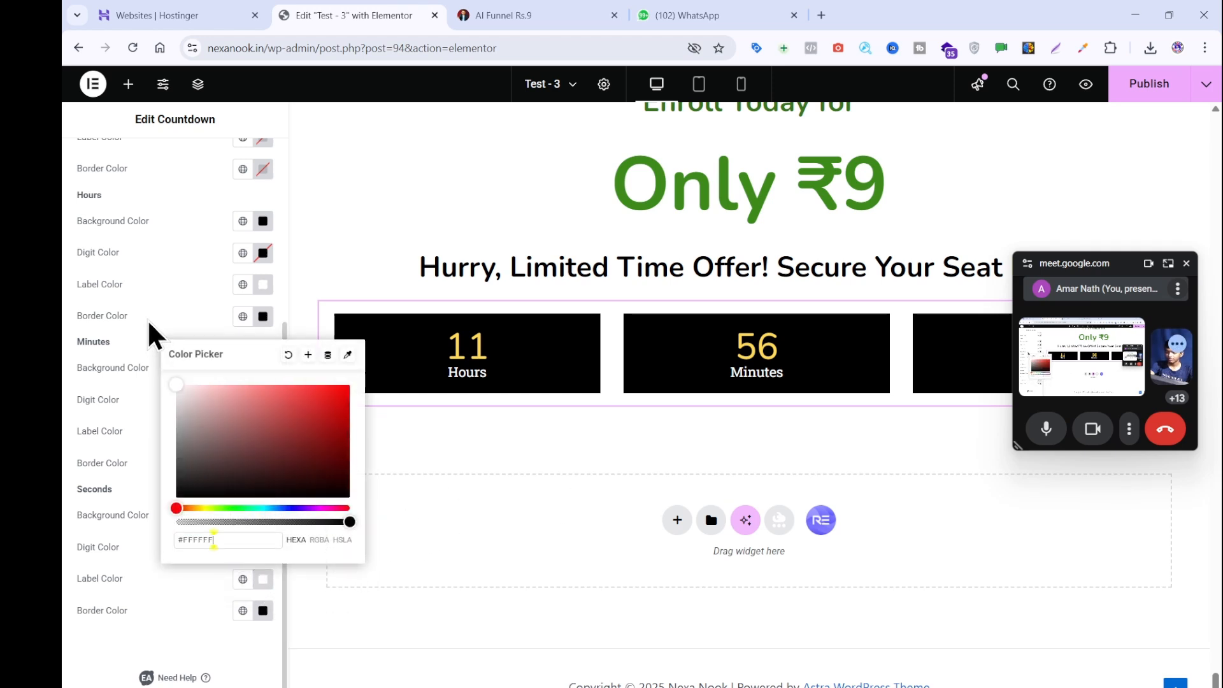
left_click(516, 457)
- Try a Solid border around the whole countdown widget, settle on border type None and check the timer on the canvas
scroll(240, 437, "up", 5)
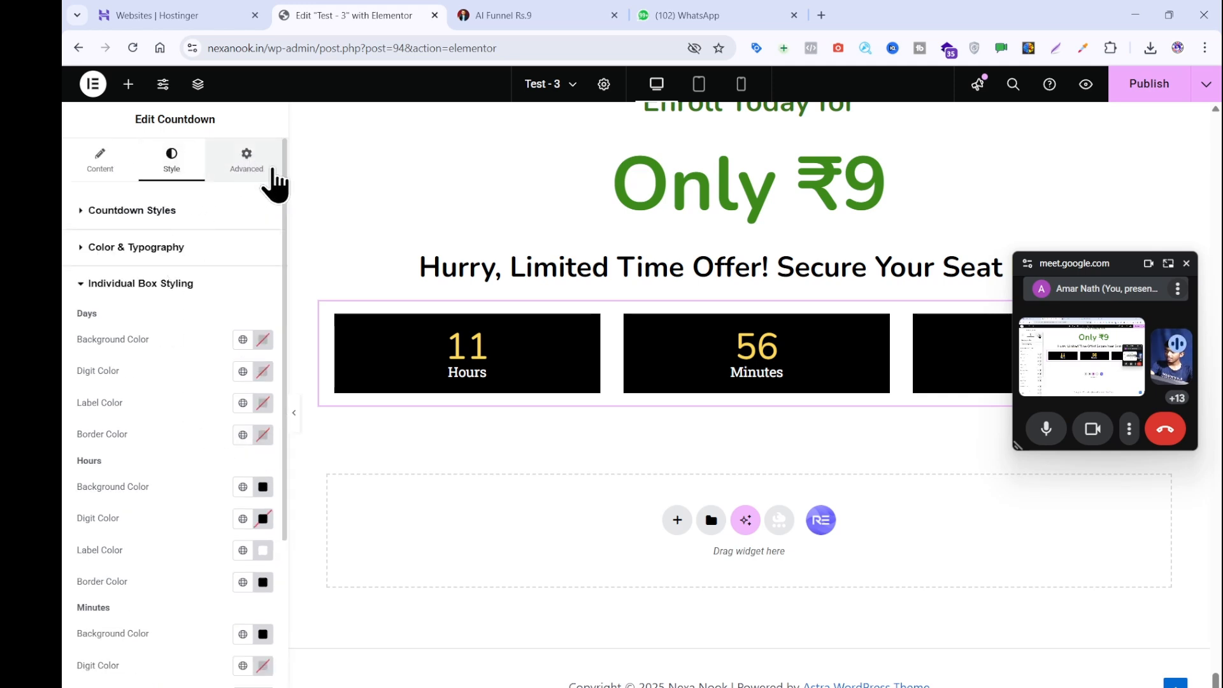
left_click(272, 181)
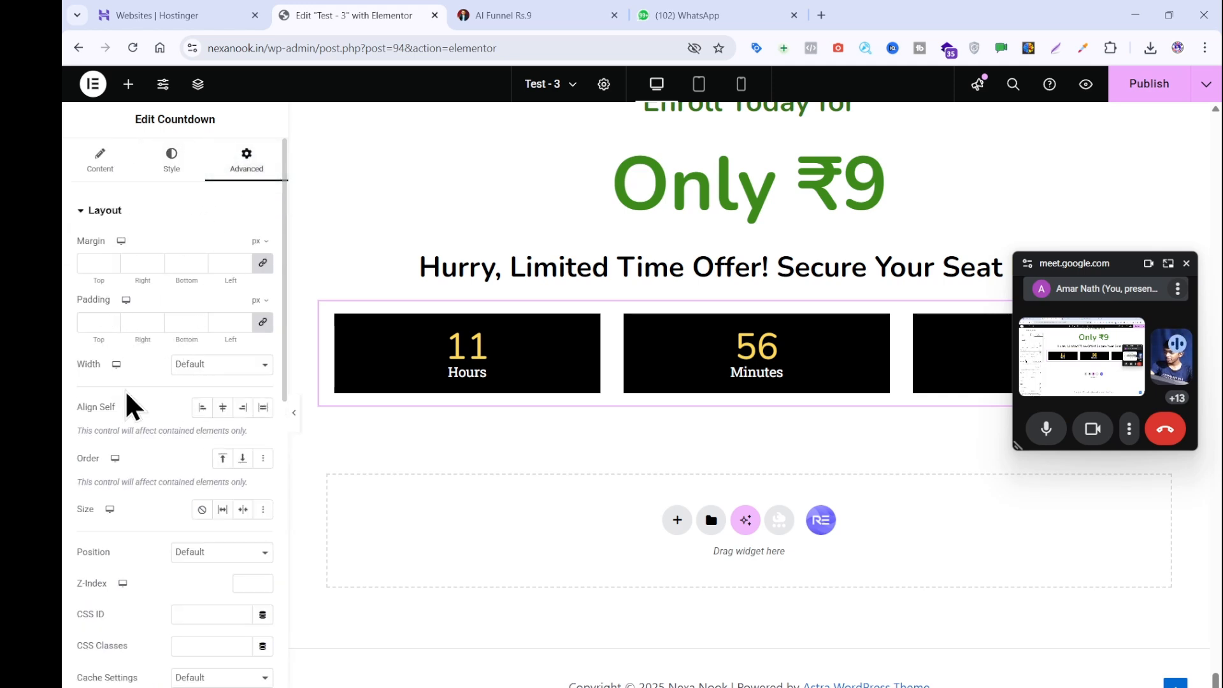
scroll(130, 404, "down", 6)
scroll(137, 440, "down", 4)
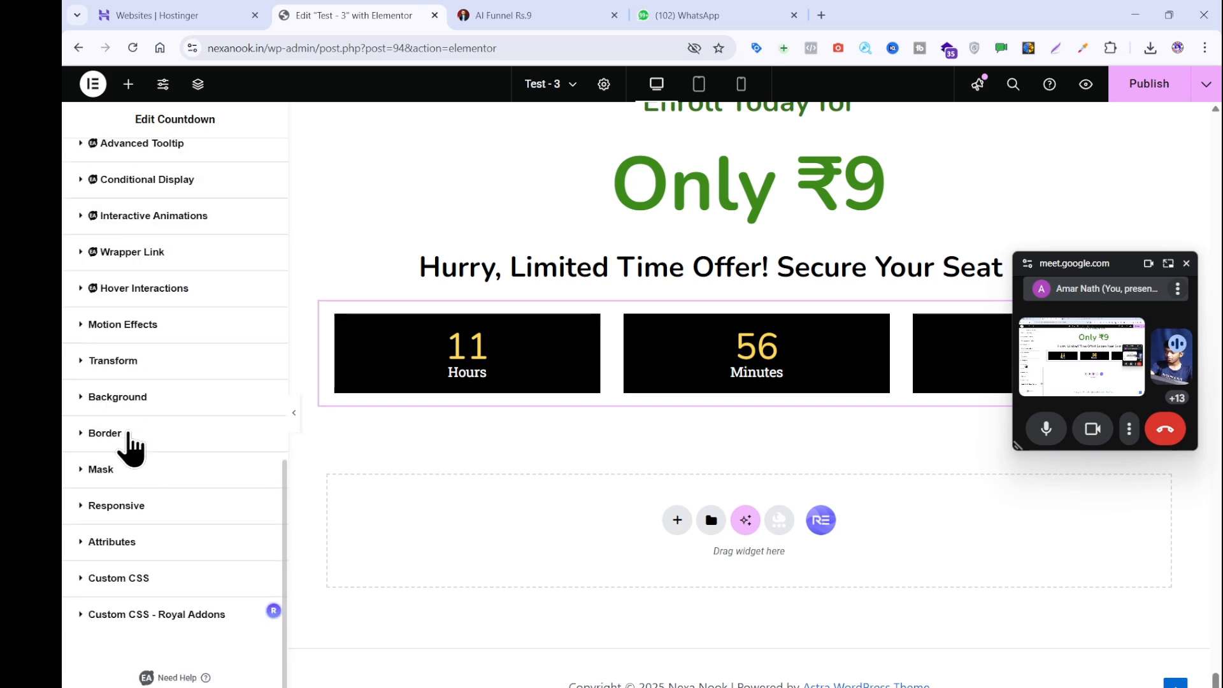
left_click(126, 435)
scroll(160, 510, "down", 5)
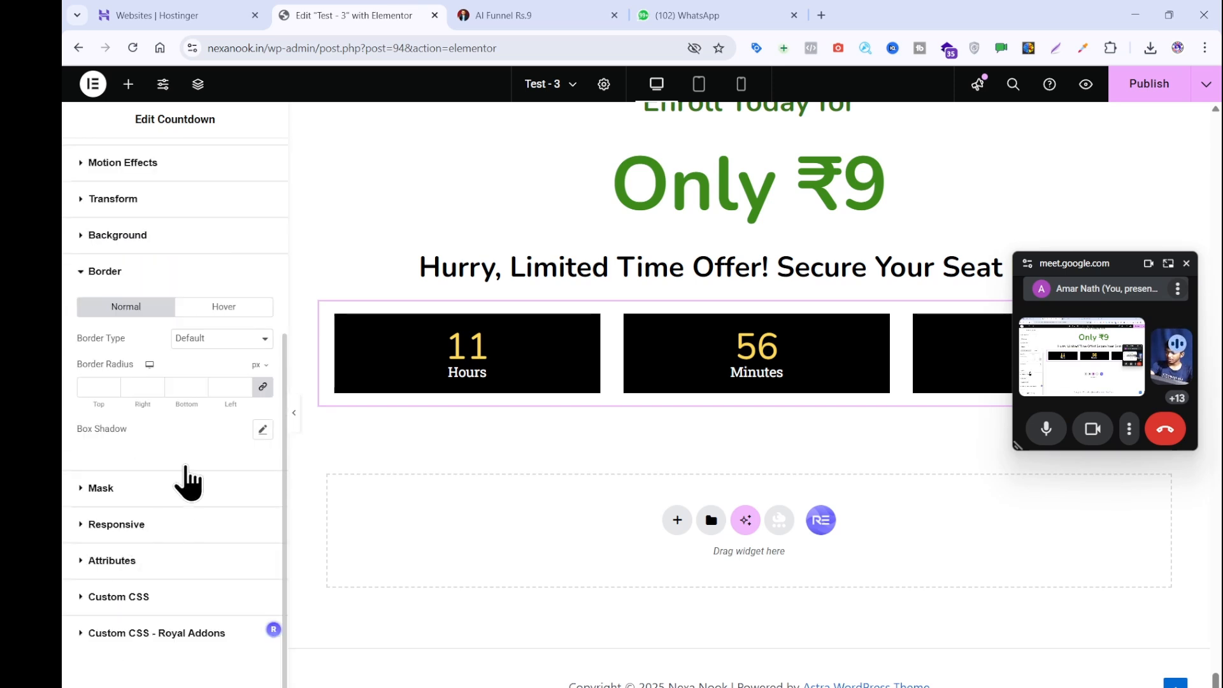
left_click(214, 341)
left_click(203, 395)
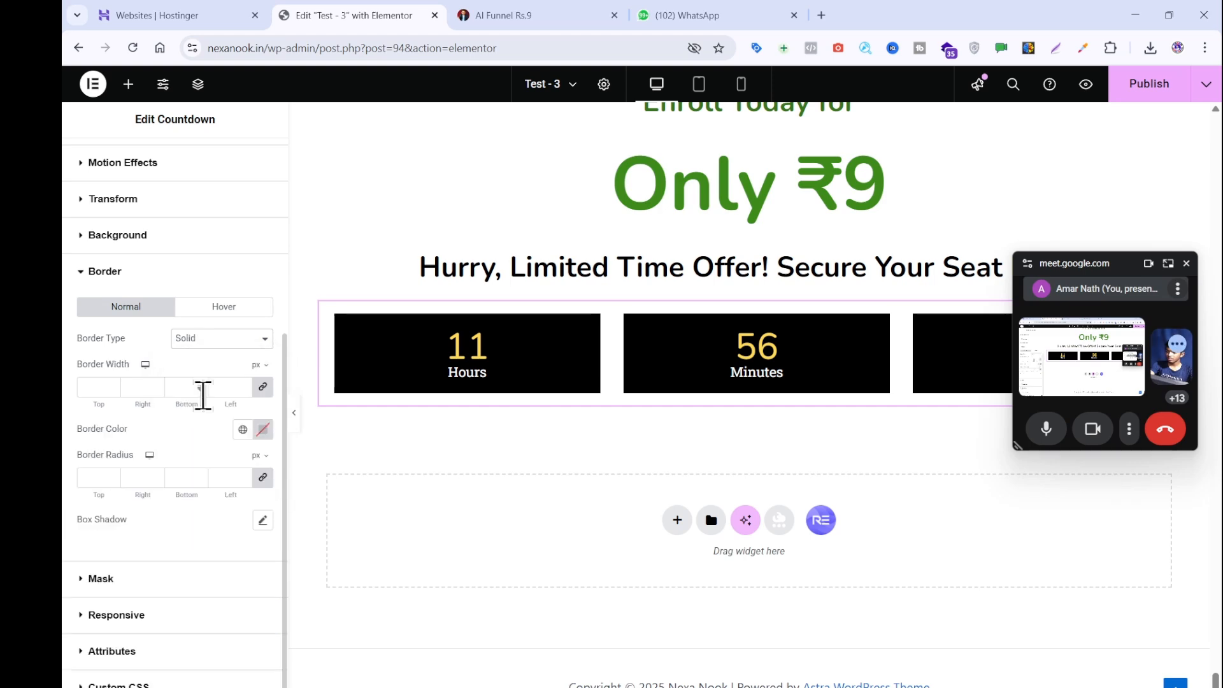
left_click(210, 340)
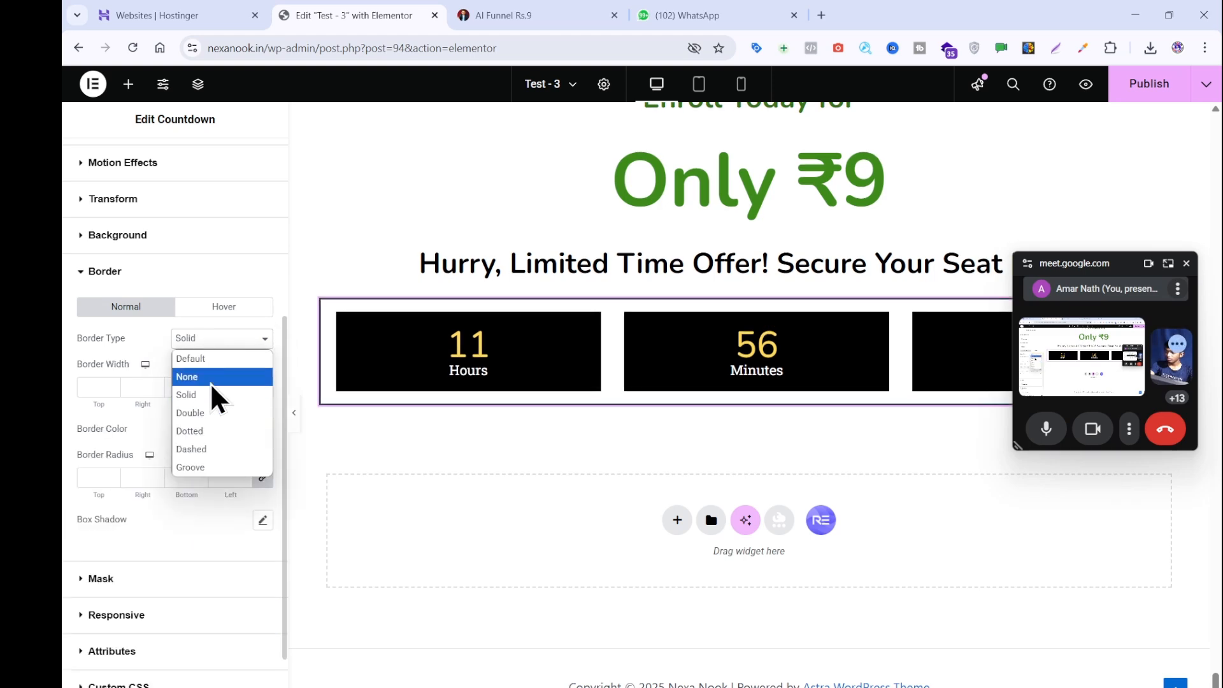
left_click(191, 377)
scroll(424, 436, "up", 5)
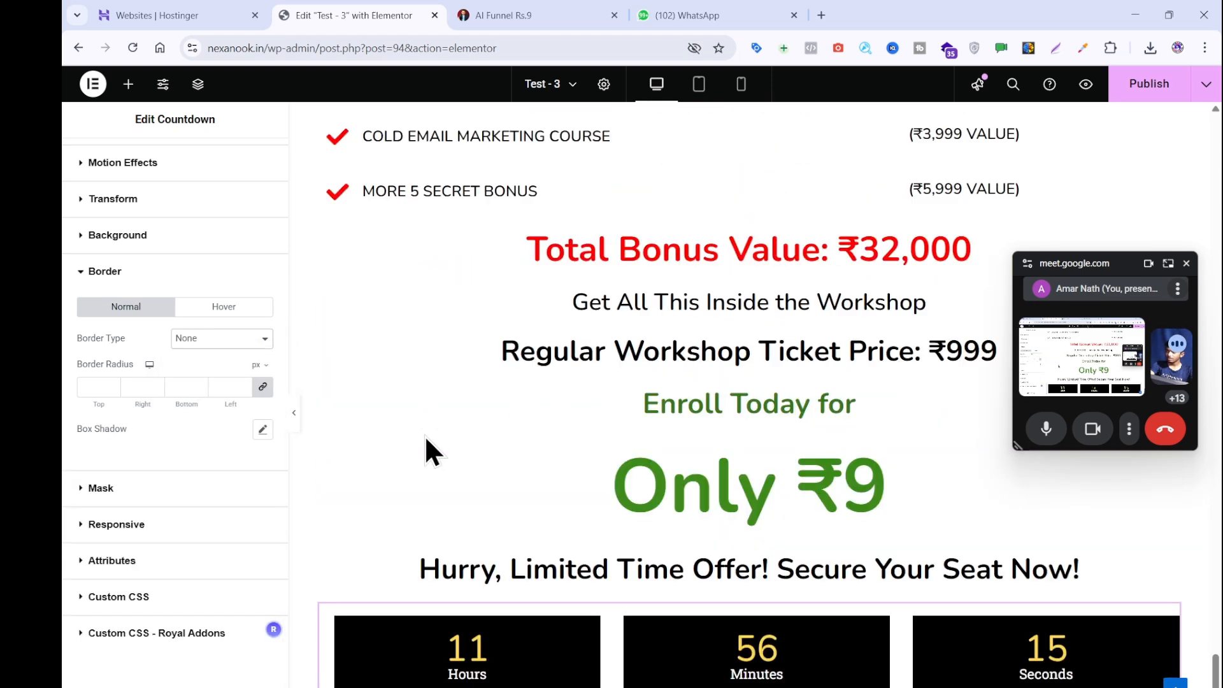
scroll(434, 459, "down", 2)
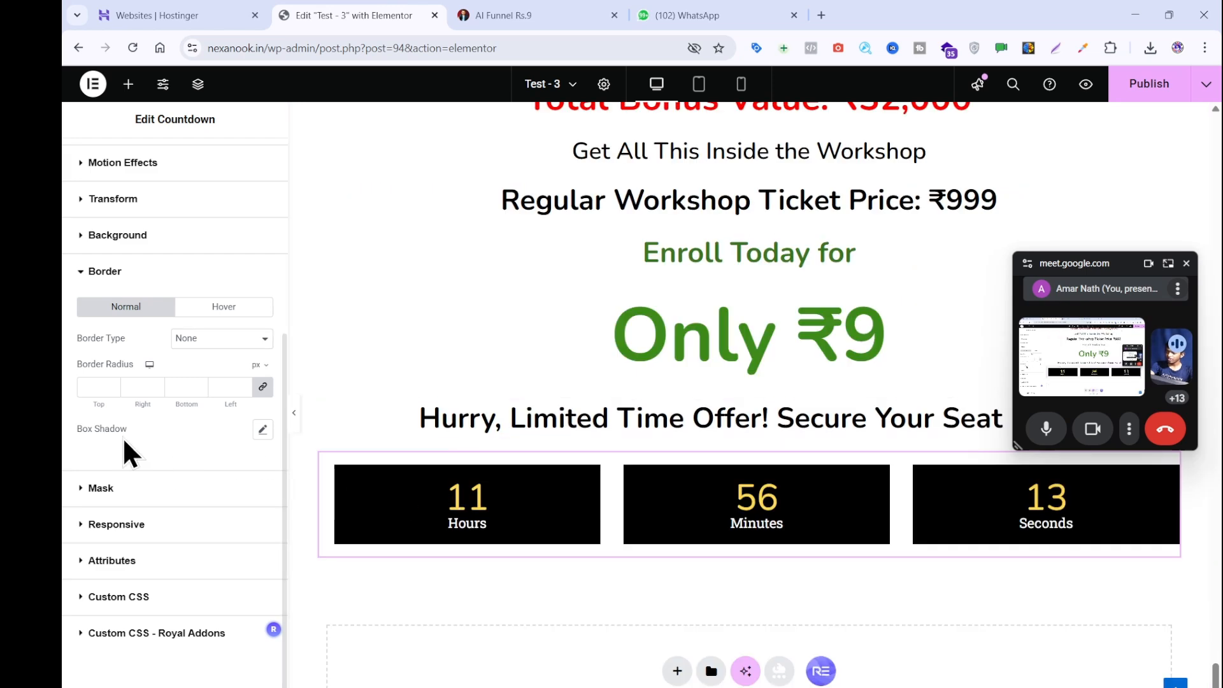
- Give the individual countdown boxes a Solid border type and a border radius of 13 on all corners
scroll(136, 433, "up", 2)
scroll(118, 277, "up", 3)
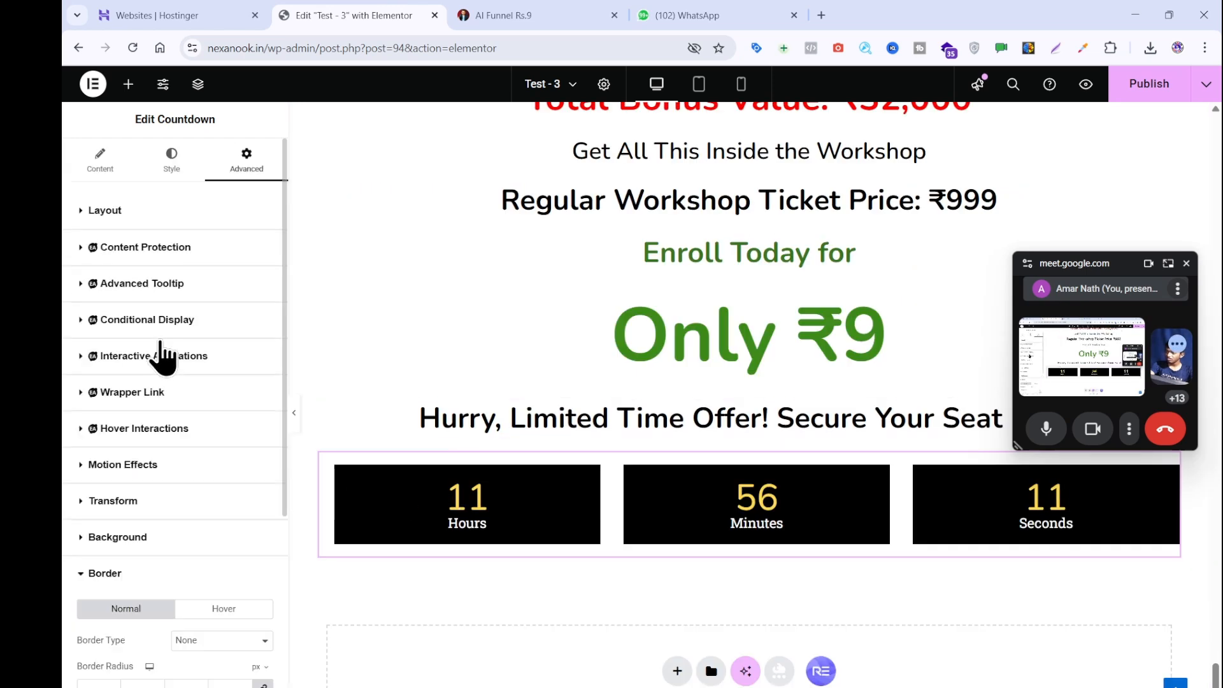
left_click(164, 178)
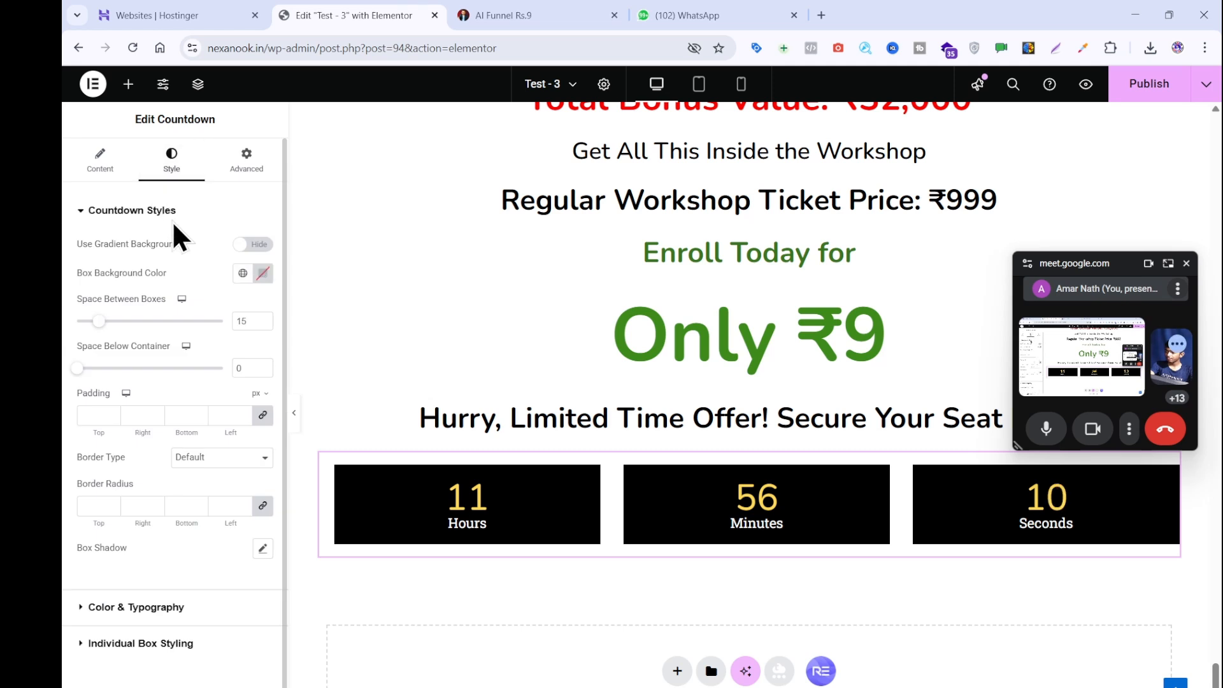
left_click(186, 460)
left_click(196, 521)
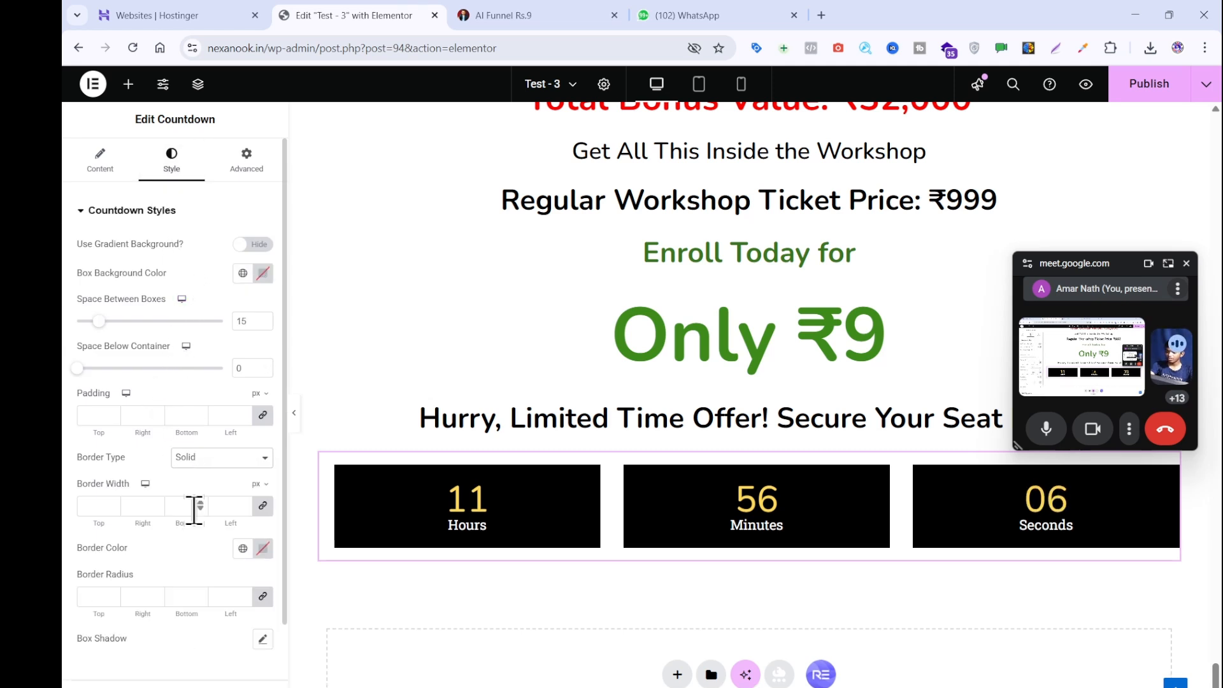
left_click(111, 594)
left_click(112, 594)
left_click(111, 594)
left_click(112, 595)
left_click(112, 595)
left_click(112, 594)
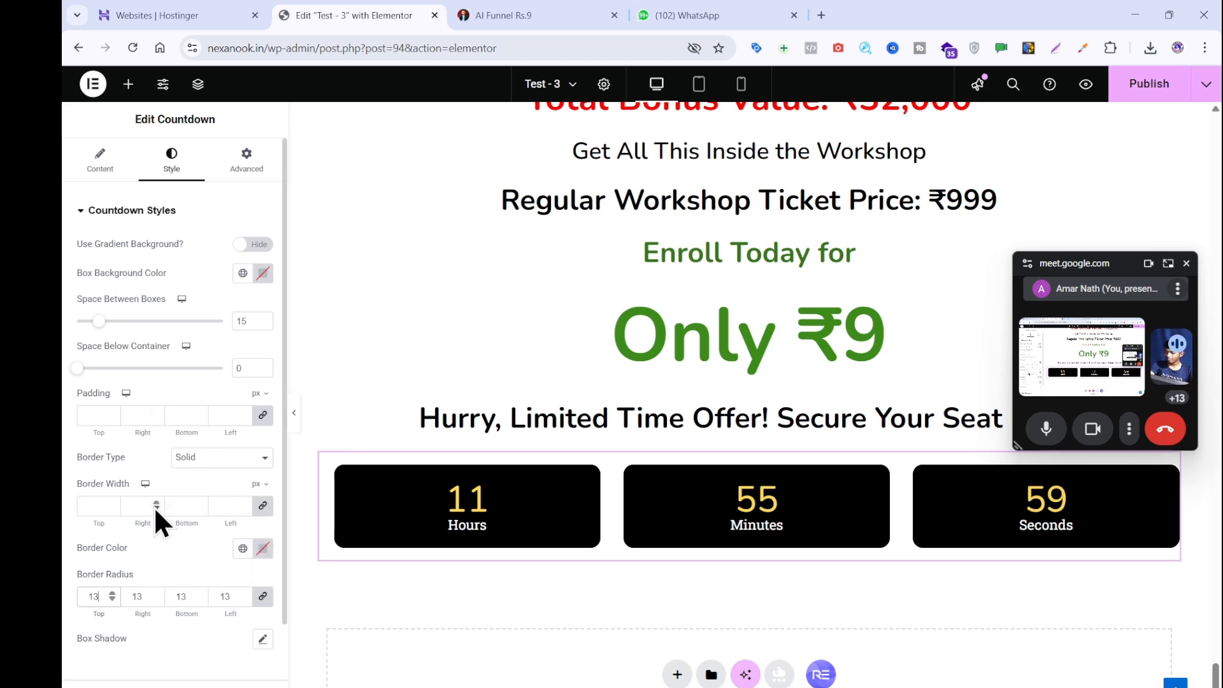
- Increase the space between the countdown boxes to 100 and set the widget's self-alignment to center
mouse_move(78, 367)
left_mouse_down()
mouse_move(181, 387)
mouse_move(68, 390)
left_mouse_up()
left_click_drag(101, 323, 242, 329)
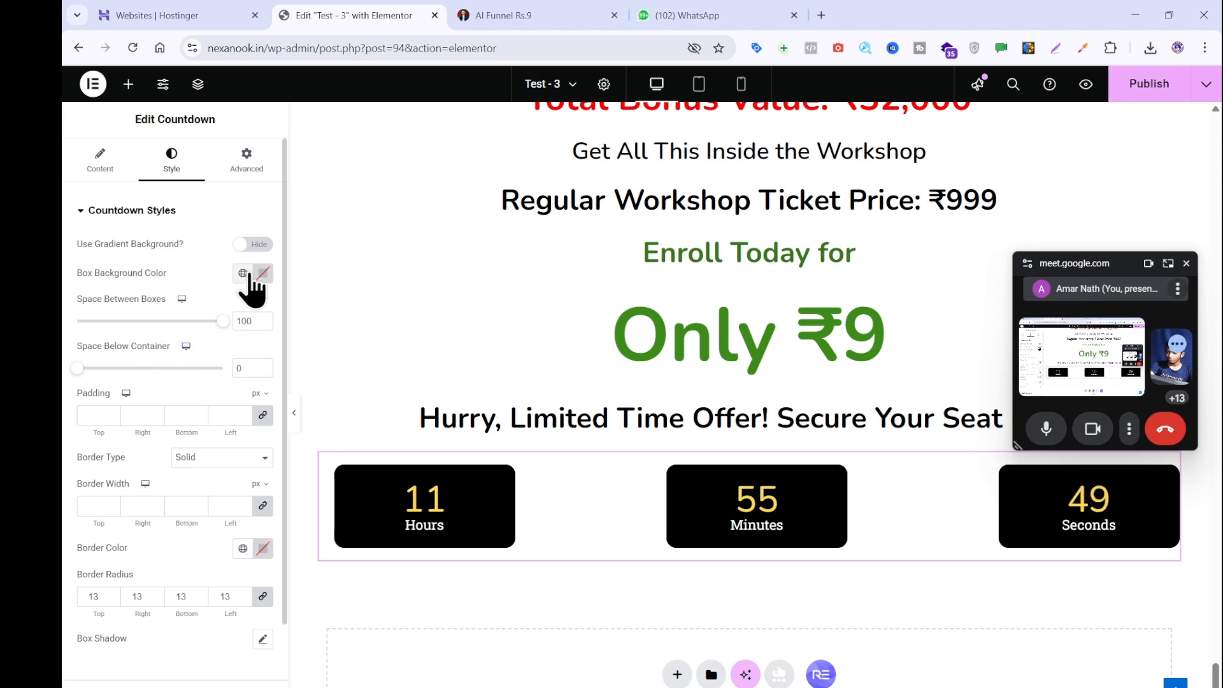
left_click(230, 163)
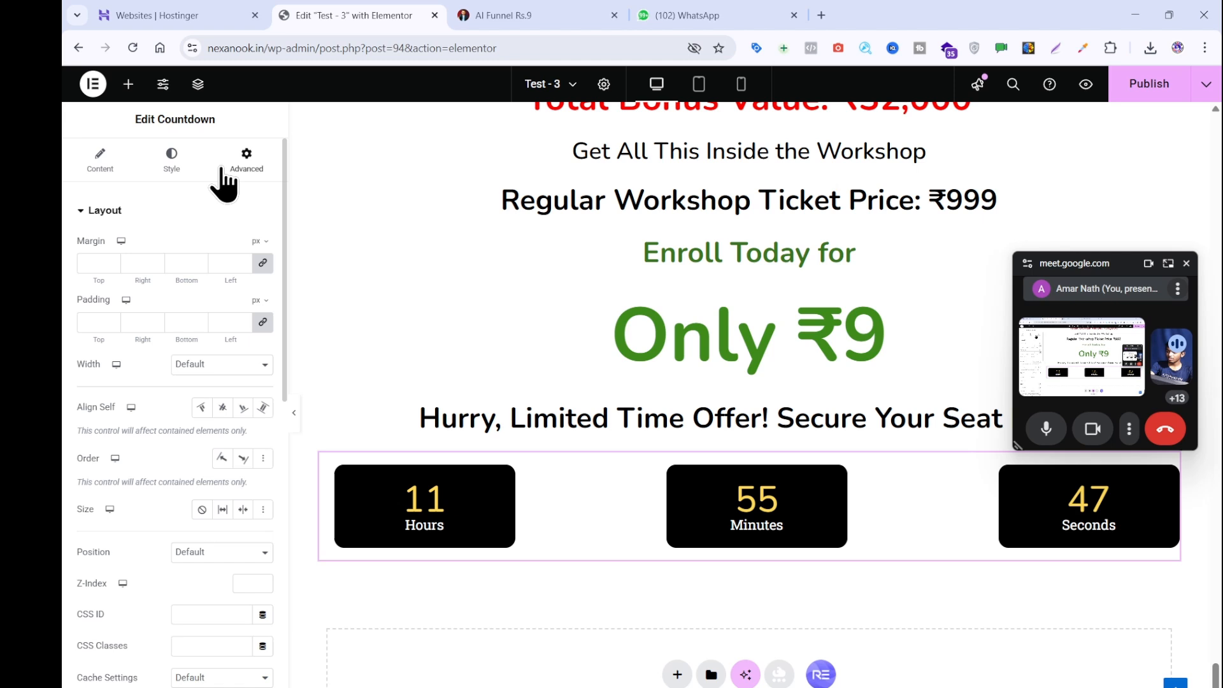
left_click(223, 407)
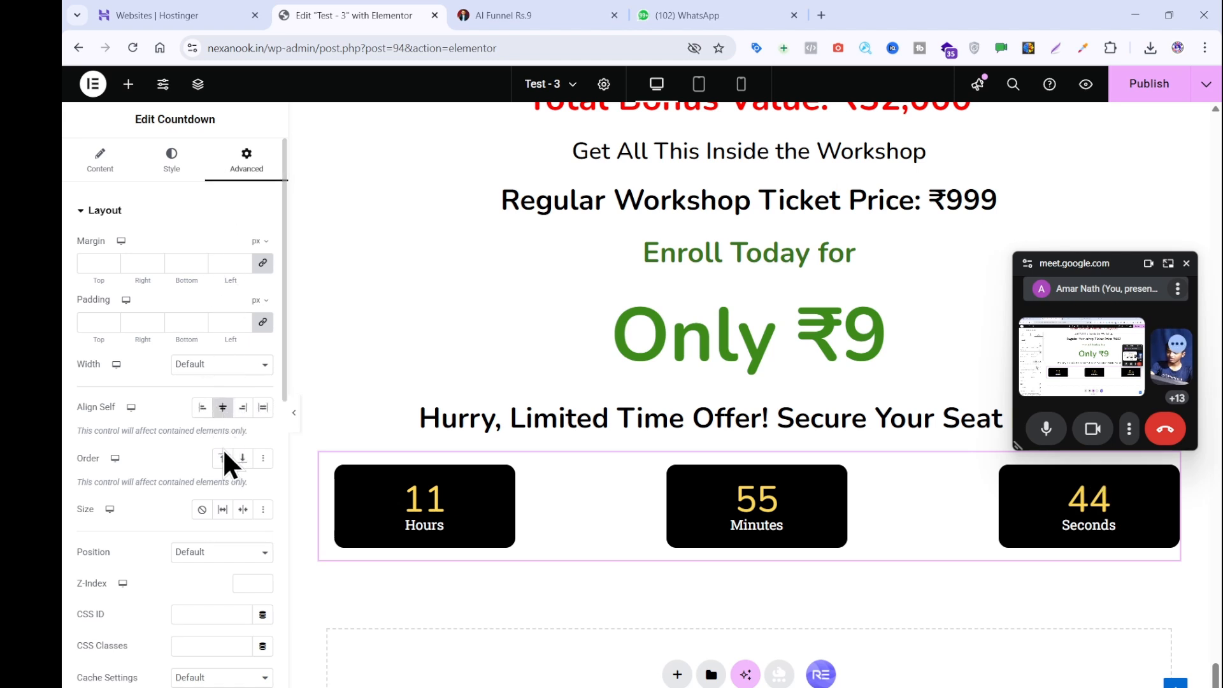
- Set the countdown widget's size option to Grow and its padding to 22 px on all sides
left_click(217, 516)
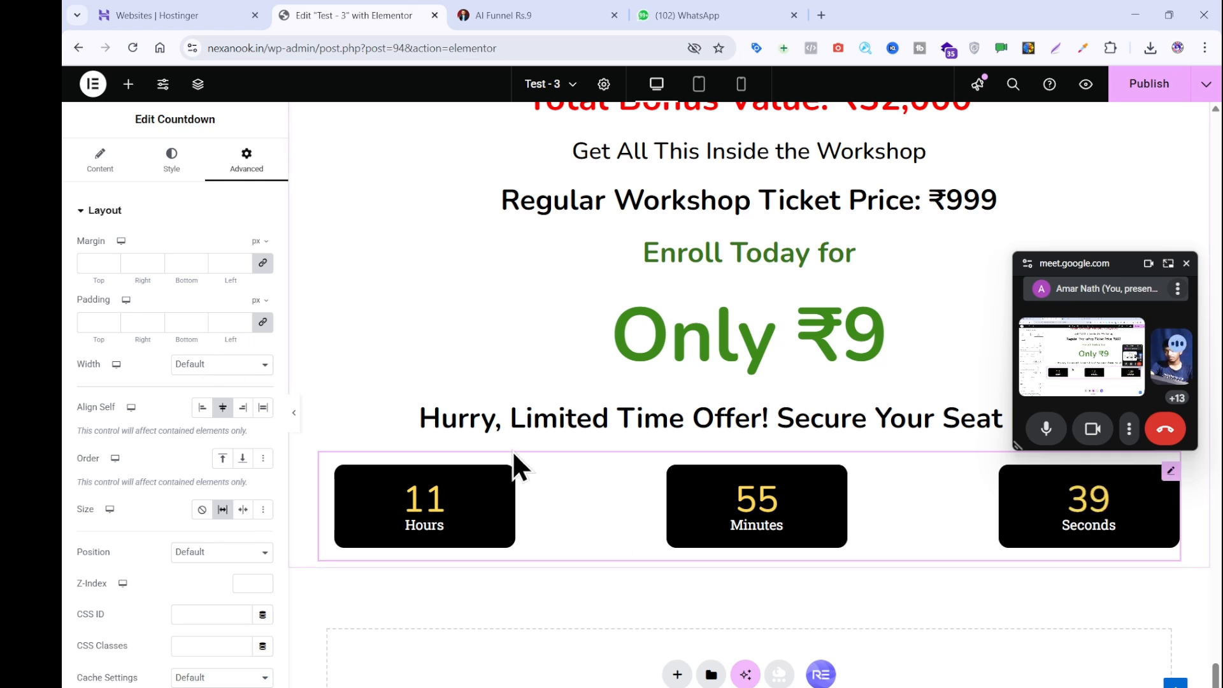
left_click(112, 320)
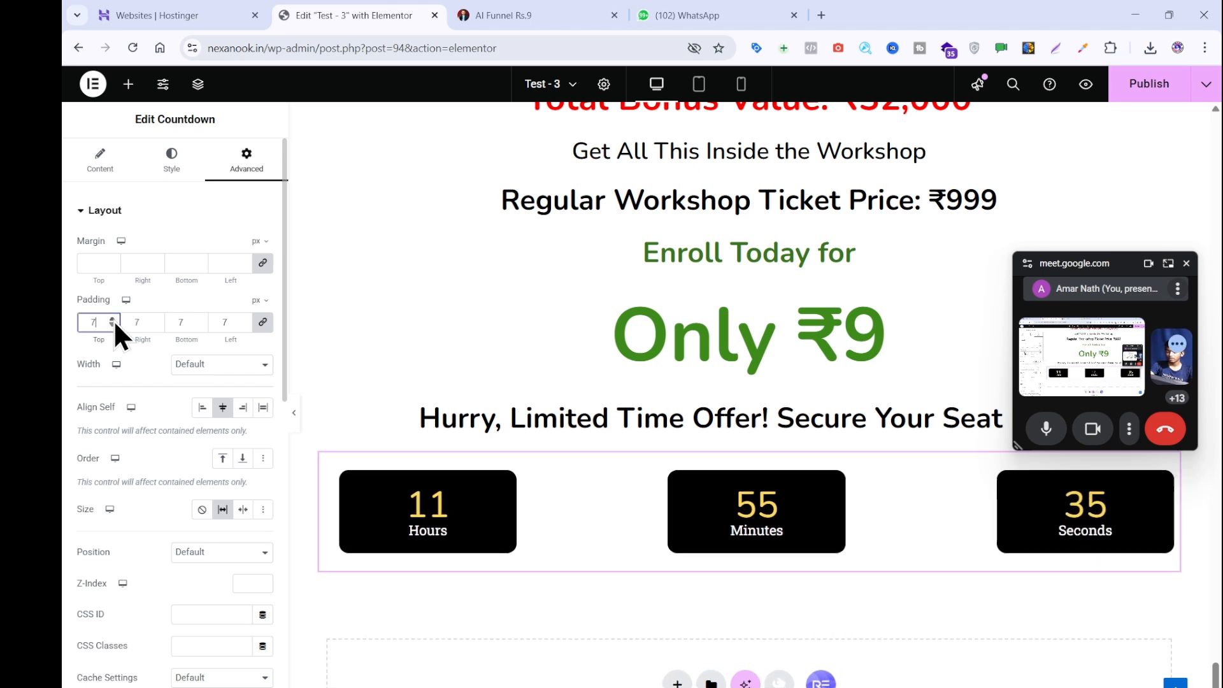
left_click(112, 320)
left_click(112, 320)
left_click(112, 320)
left_click(112, 320)
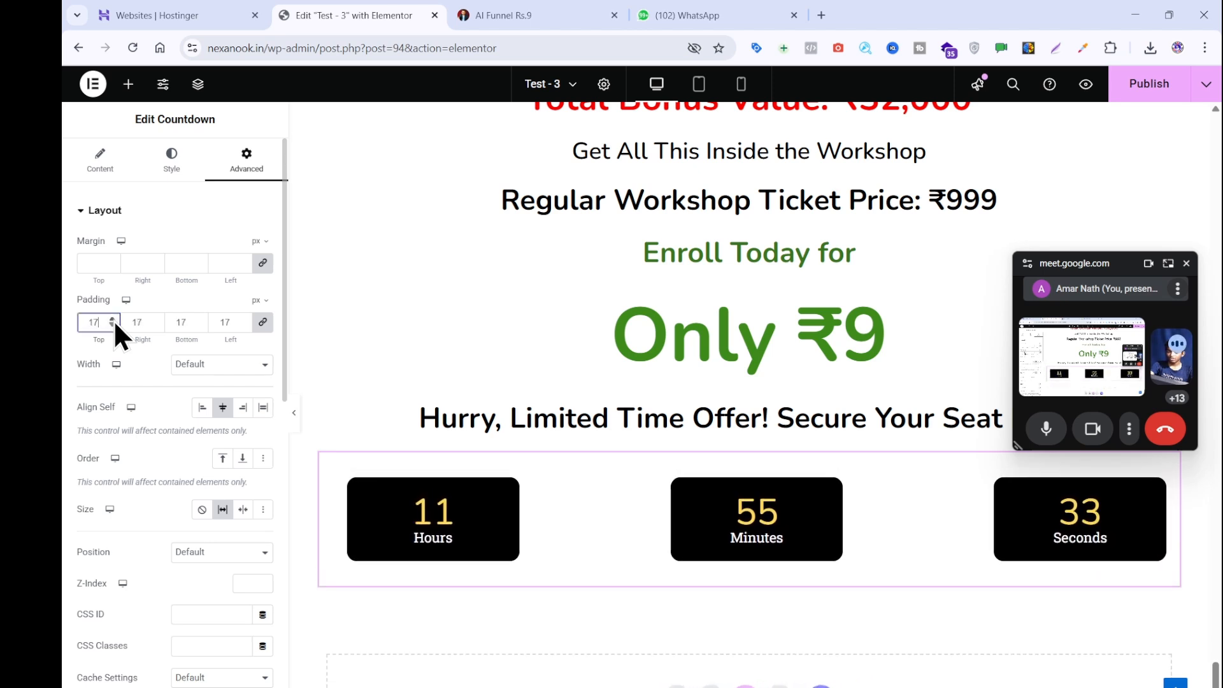
left_click(113, 320)
left_click(113, 319)
left_click(113, 320)
left_click(112, 320)
left_click(112, 320)
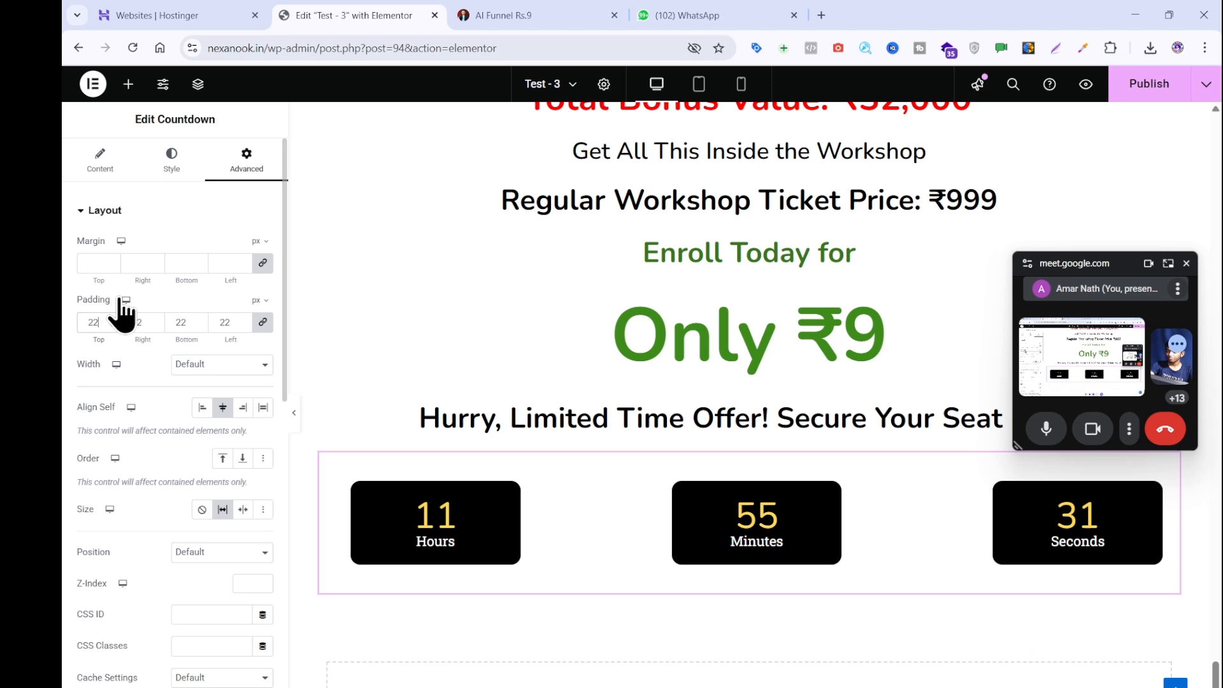
- Try a margin of up to 17 px around the countdown widget and settle on 0 on all sides
left_click(112, 261)
left_click(111, 262)
left_click(112, 262)
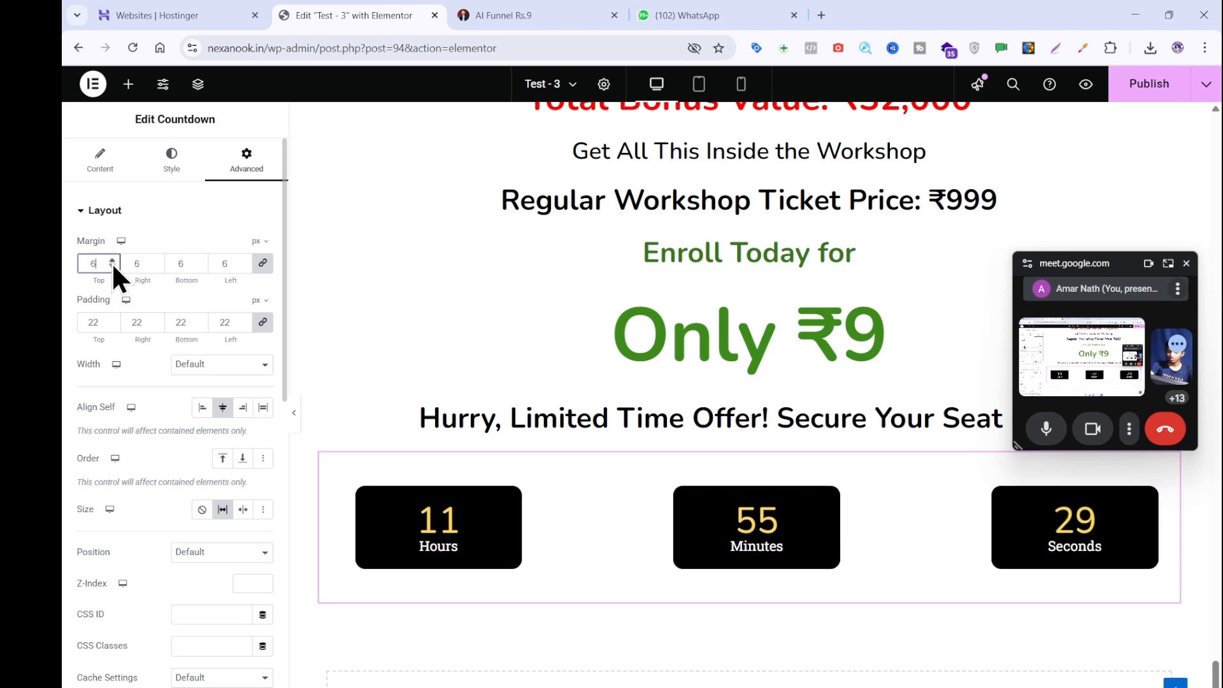
left_click(113, 262)
left_click(112, 262)
left_click(112, 261)
left_click(112, 262)
left_click(112, 262)
left_click(112, 262)
left_click(112, 261)
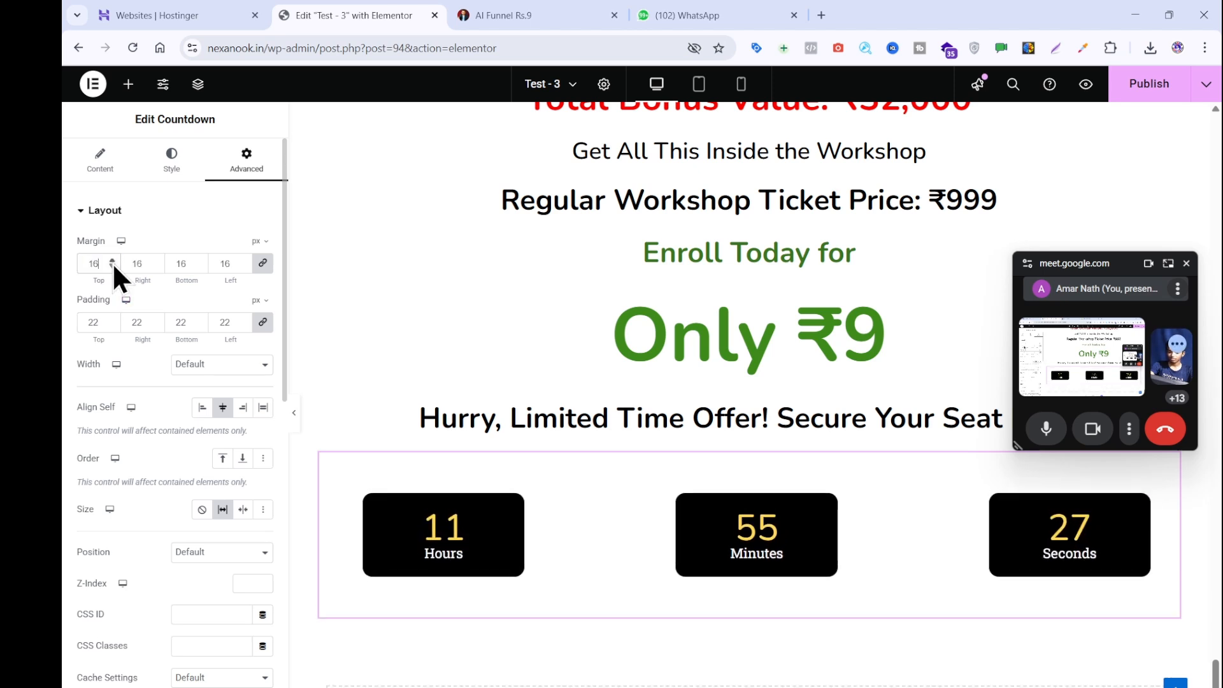
left_click(112, 262)
left_click(112, 261)
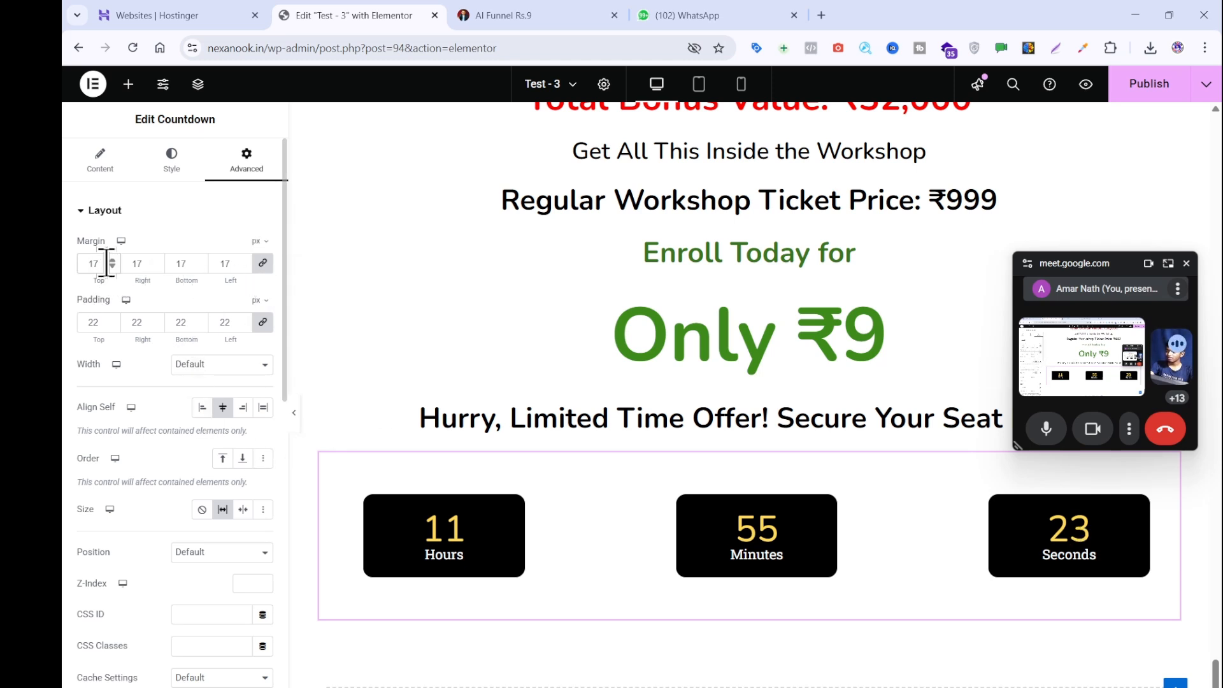
key("BackSpace")
key("BackSpace")
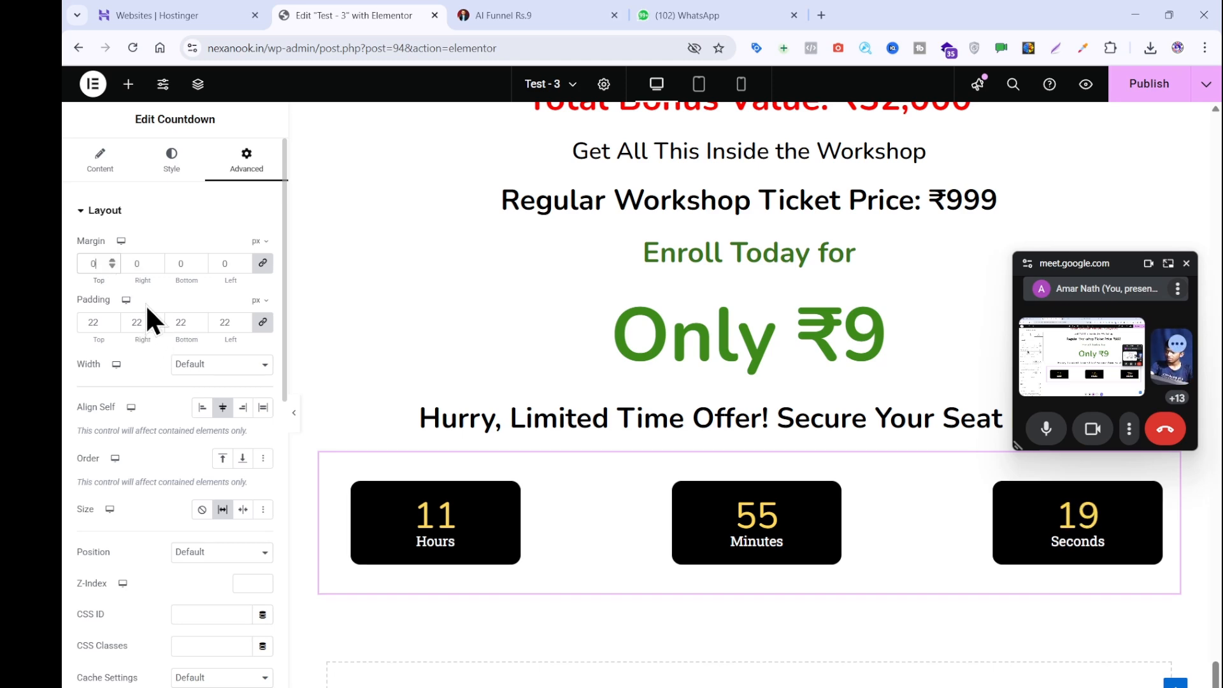
- Compare the countdown with the AI Funnel page and copy its line "Act Fast: Fee will increase to Rs 999 when the timer reaches ZERO."
left_click(464, 15)
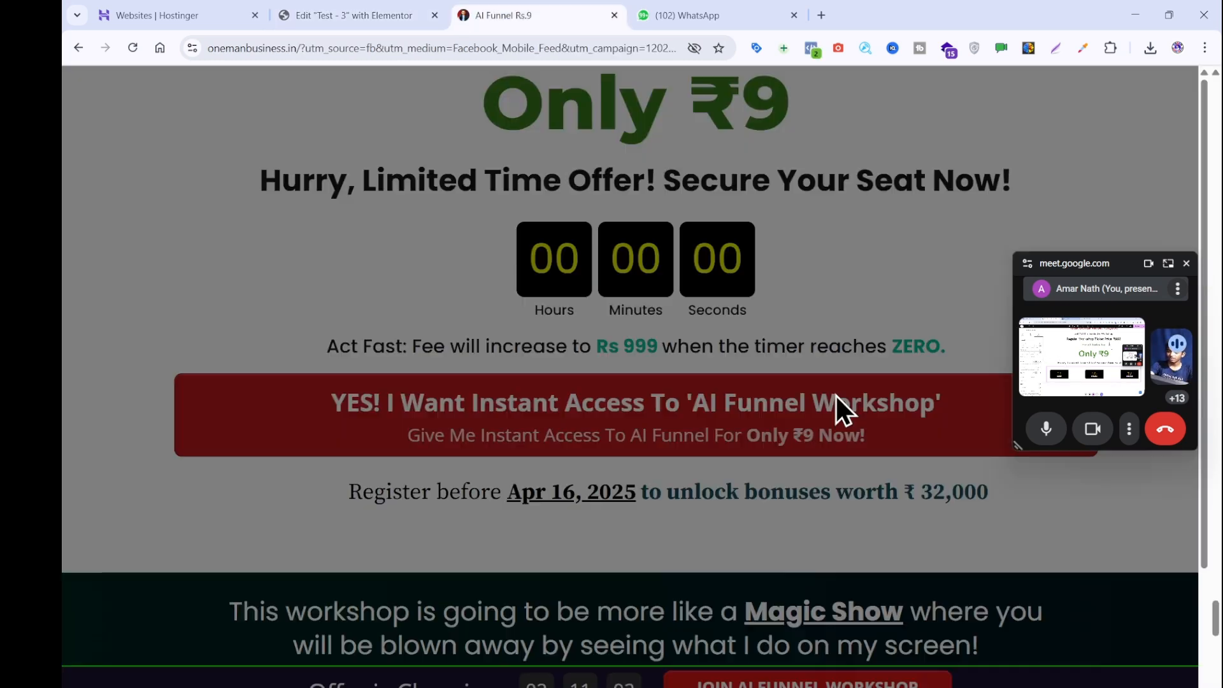
left_click(234, 299)
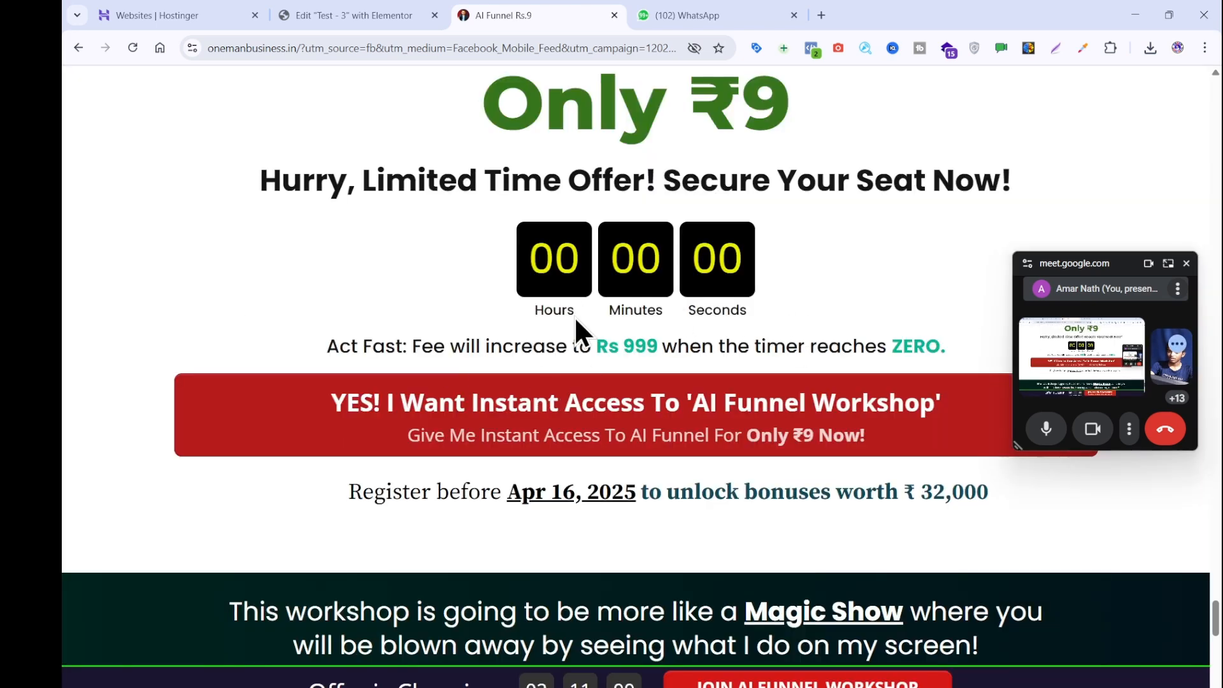
left_click(304, 5)
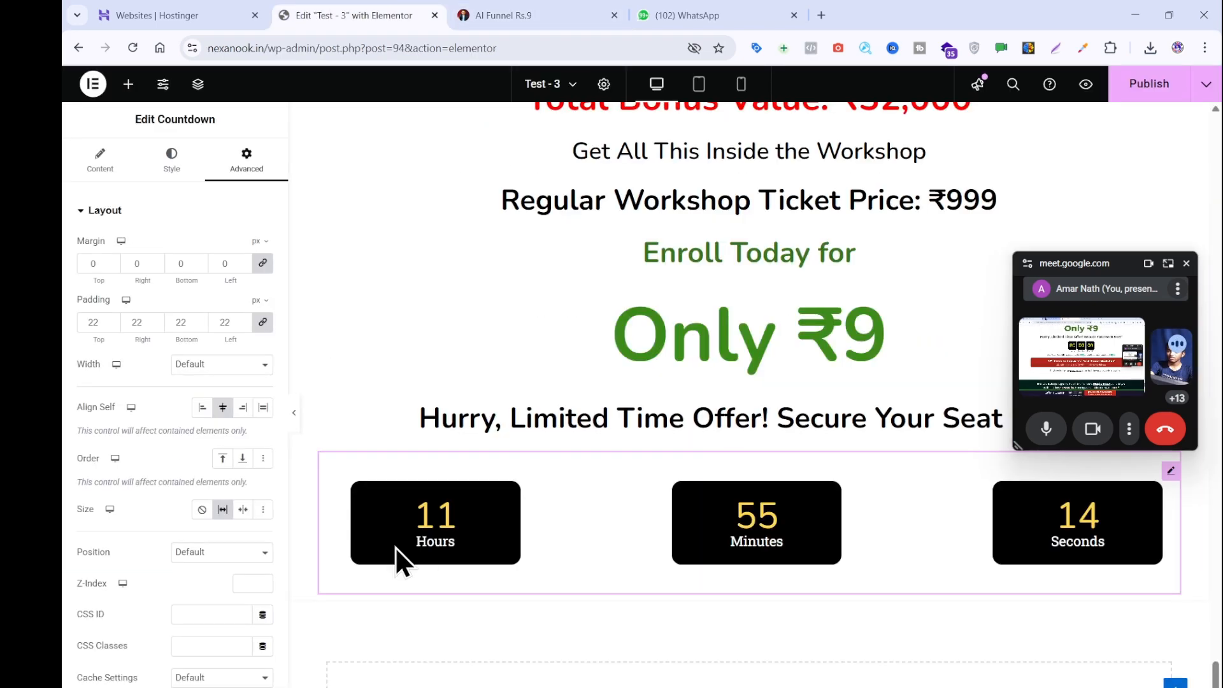
left_click(494, 13)
left_click_drag(268, 347, 910, 335)
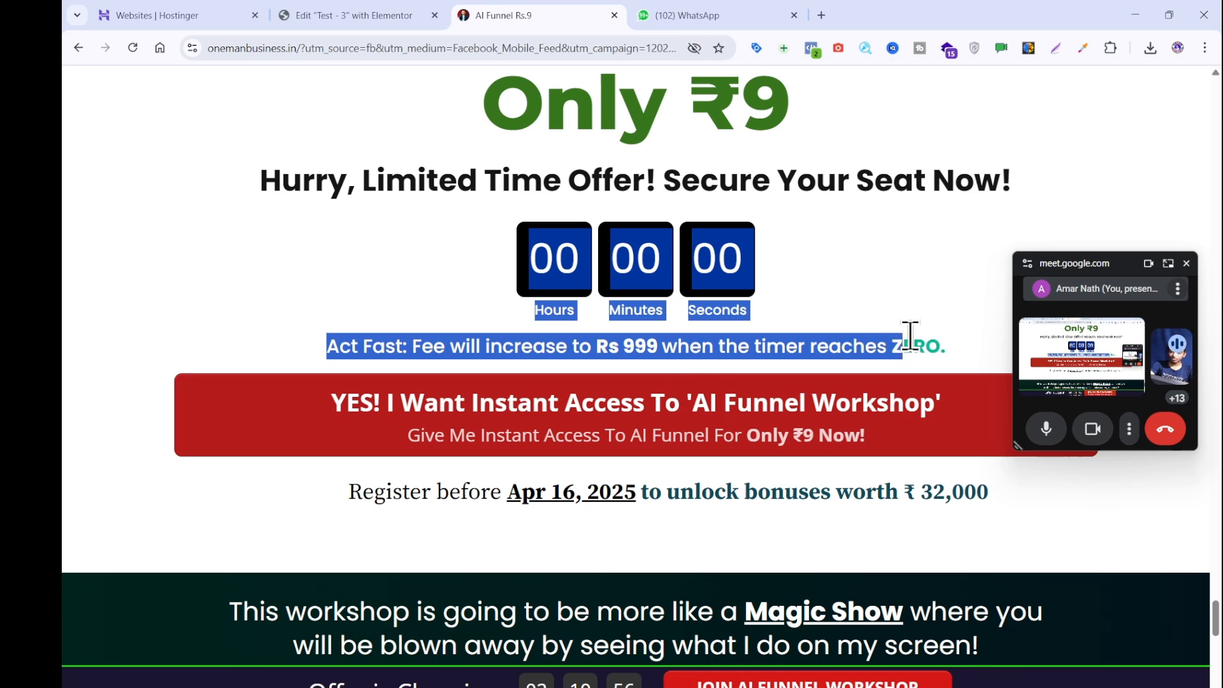
left_click_drag(969, 361, 313, 349)
key("ctrl+c")
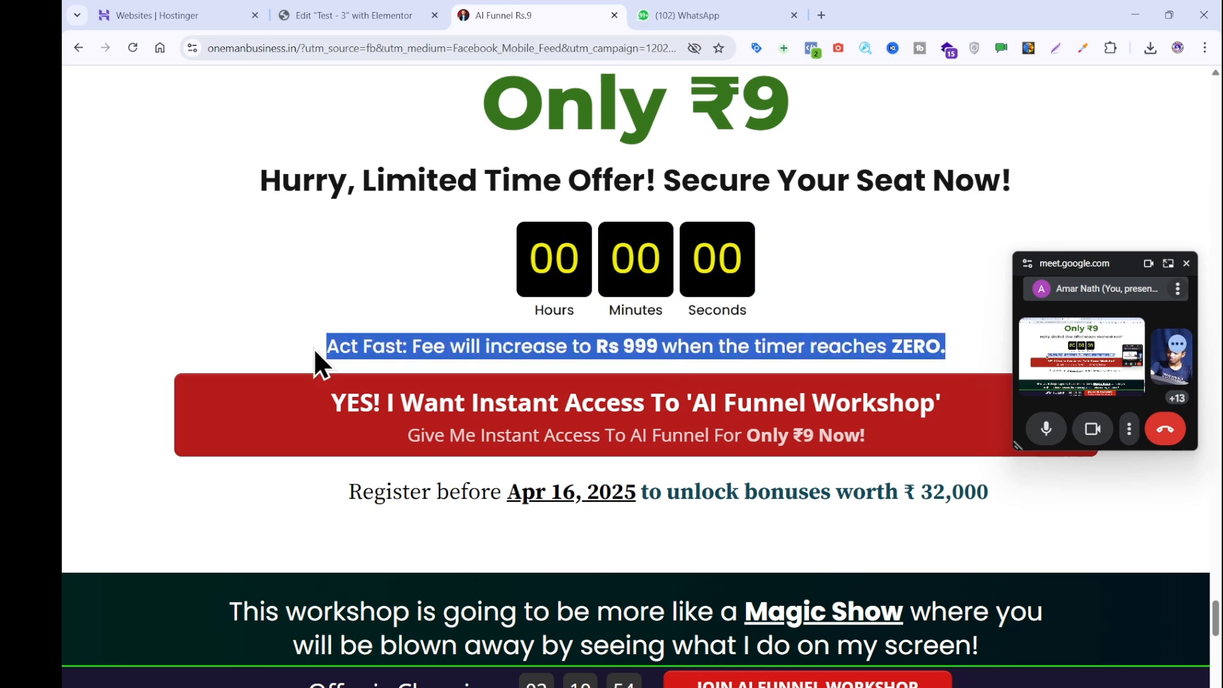
- Paste the copied line into a blank Notepad document and cut it back out as plain text
left_click(246, 320)
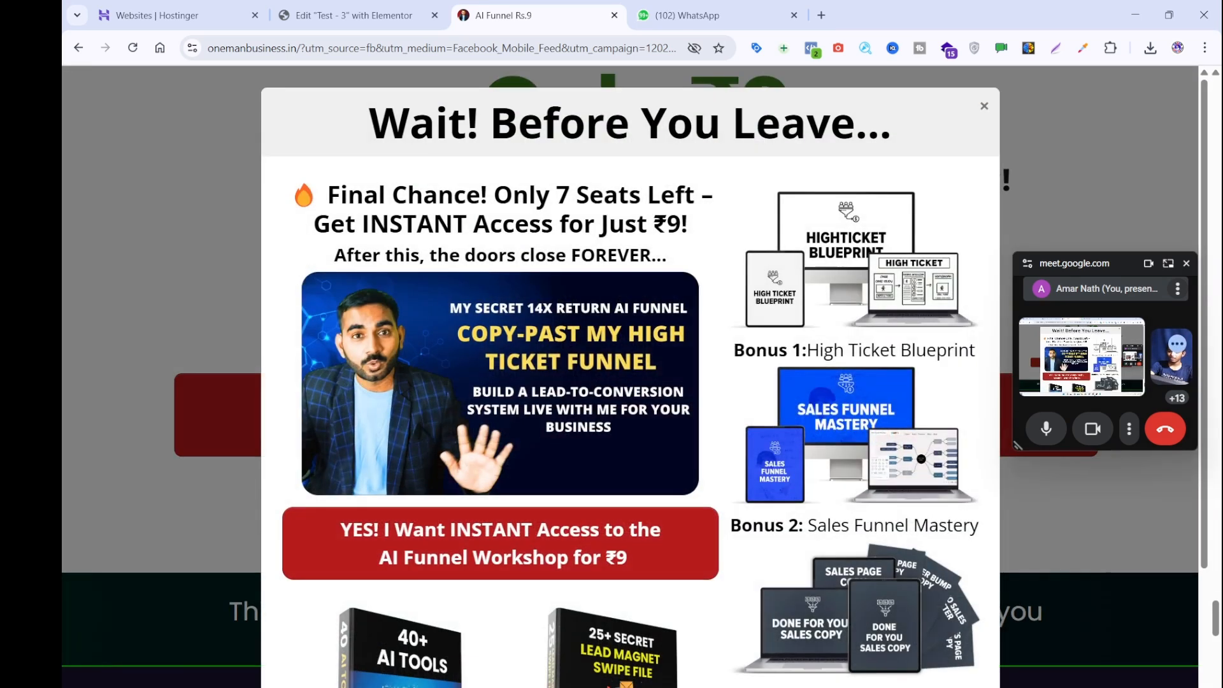
left_click(797, 687)
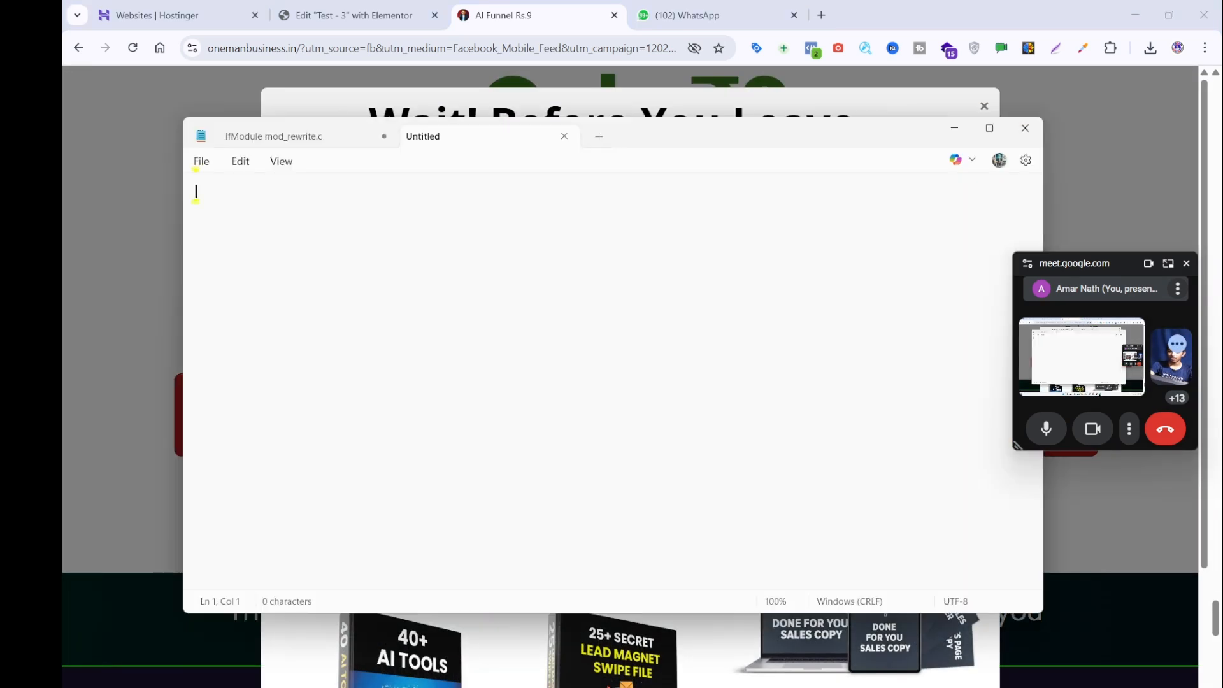
key("ctrl+v")
key("ctrl+a")
key("ctrl+x")
left_click(72, 276)
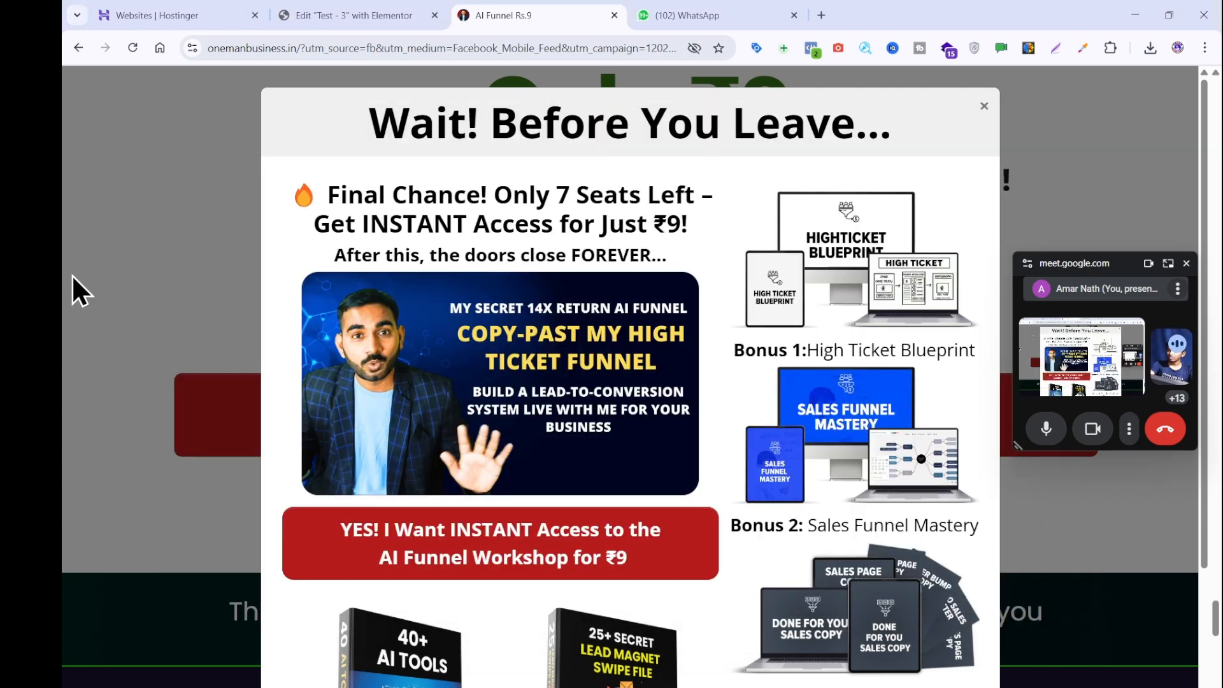
- Switch to the Elementor editor and duplicate the "Hurry, Limited Time Offer! Secure Your Seat Now!" heading
left_click(348, 10)
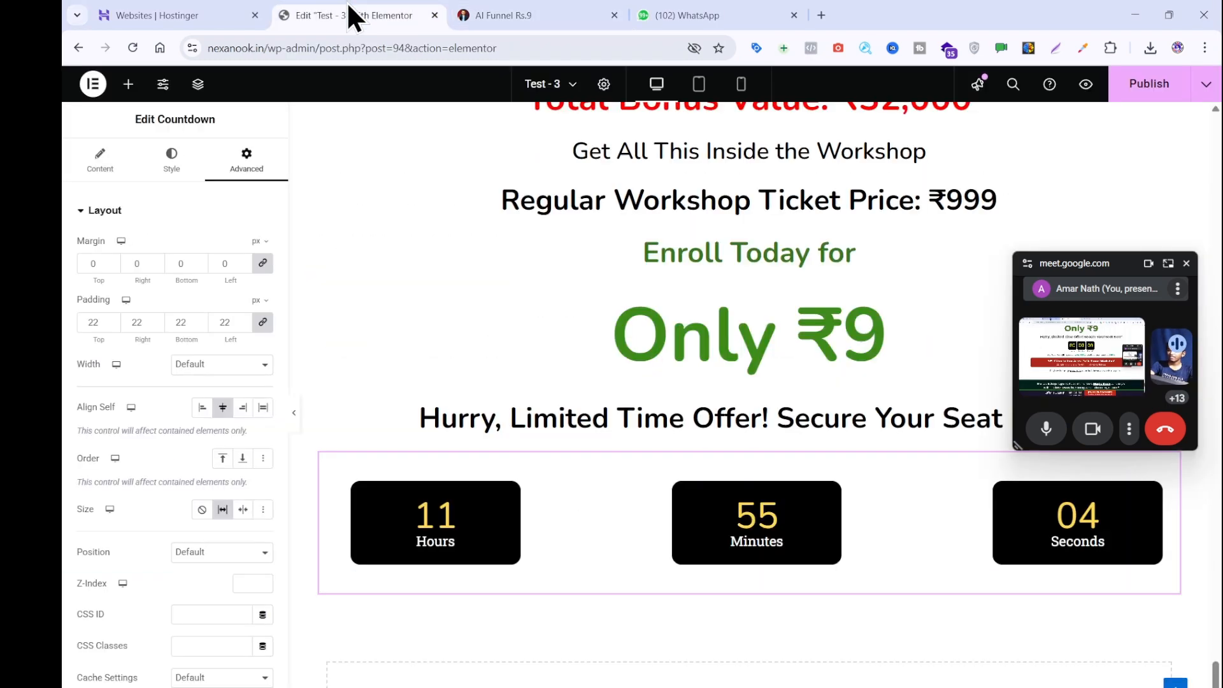
right_click(546, 418)
left_click(560, 395)
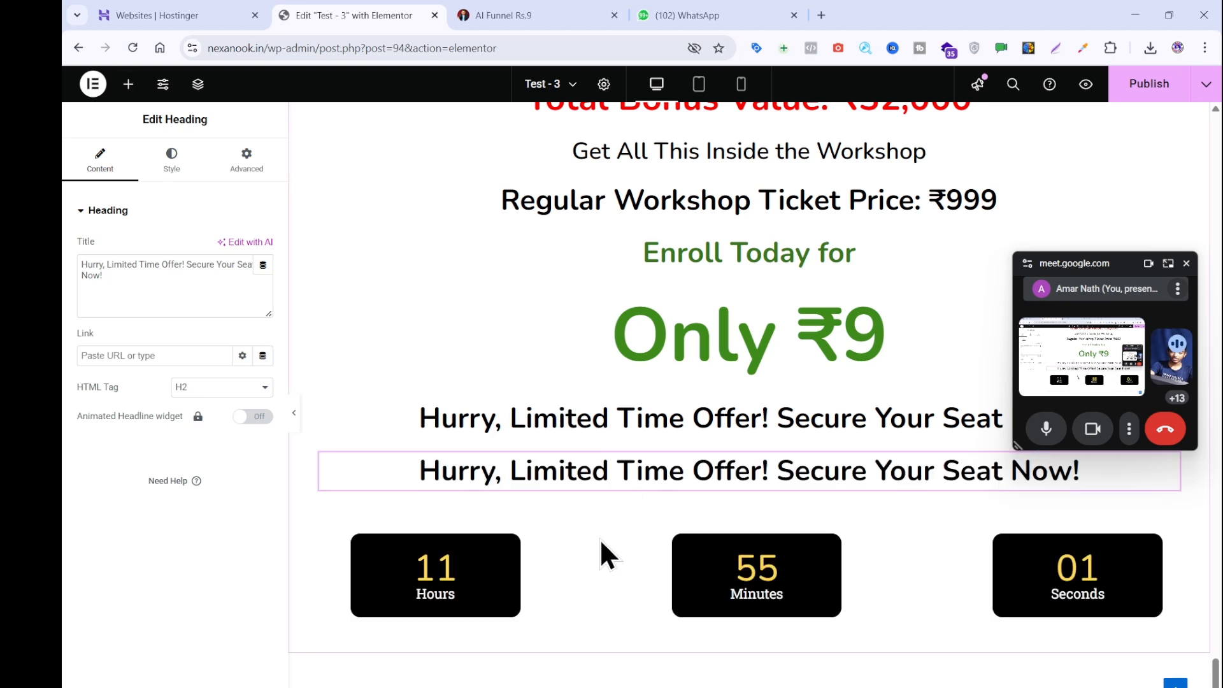
scroll(598, 537, "down", 4)
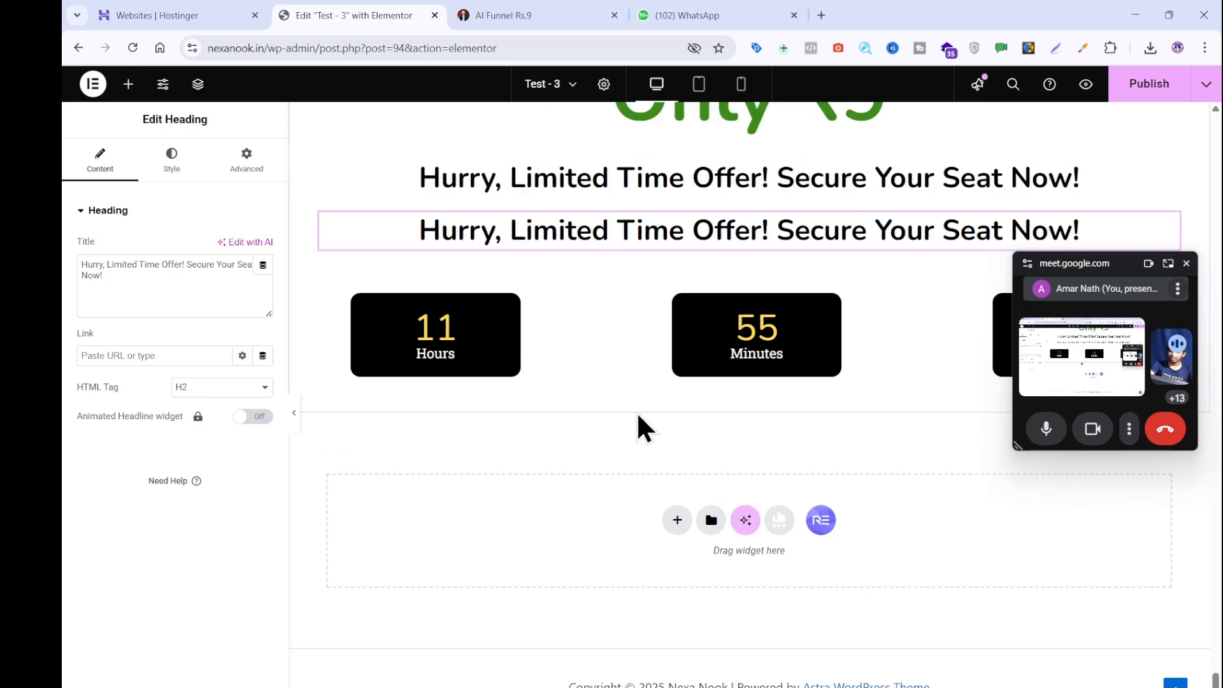
left_click_drag(633, 395, 630, 373)
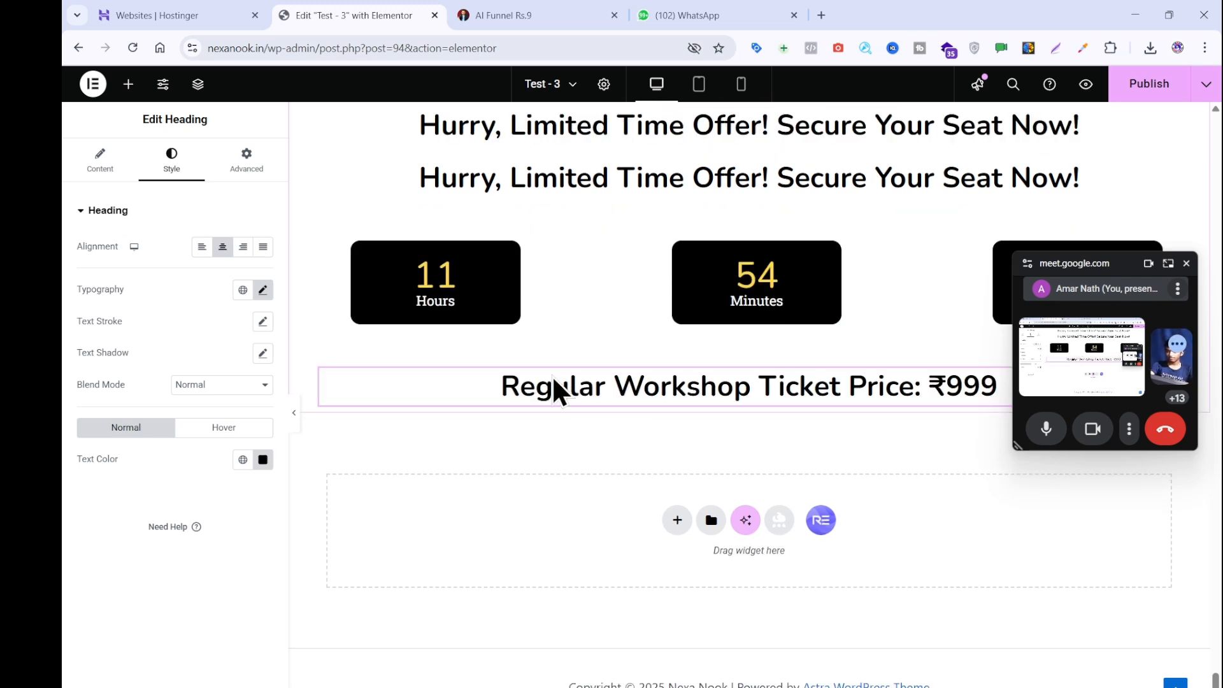
scroll(561, 371, "up", 2)
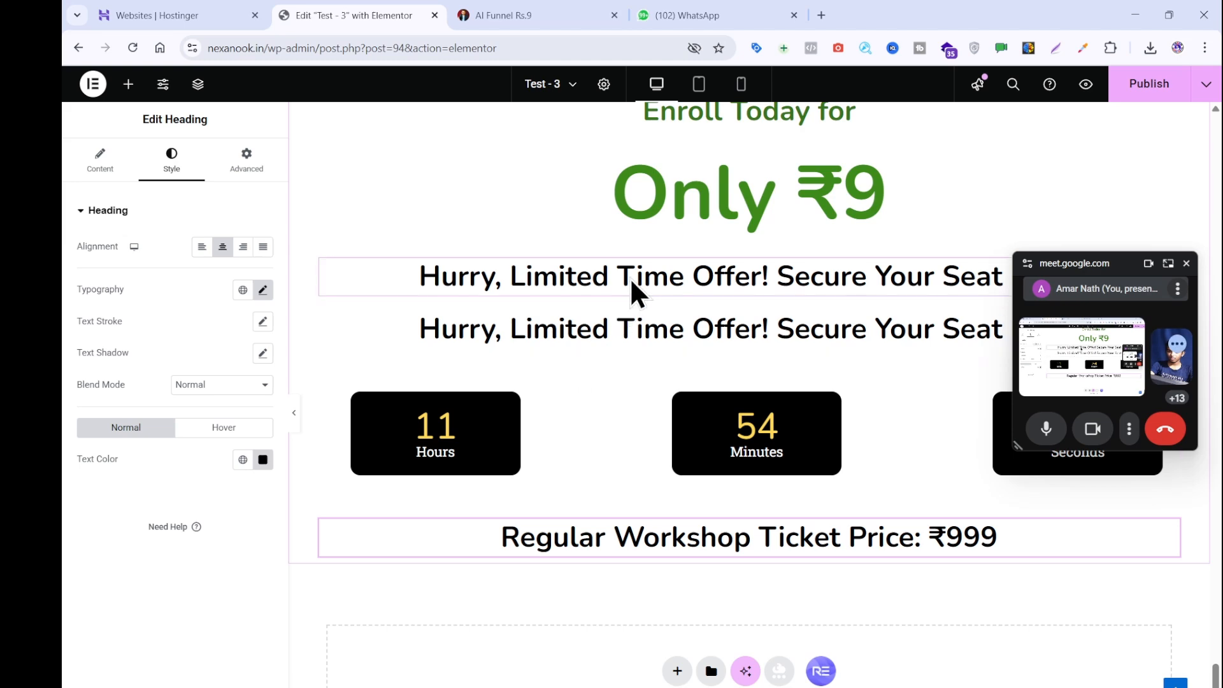
key("Delete")
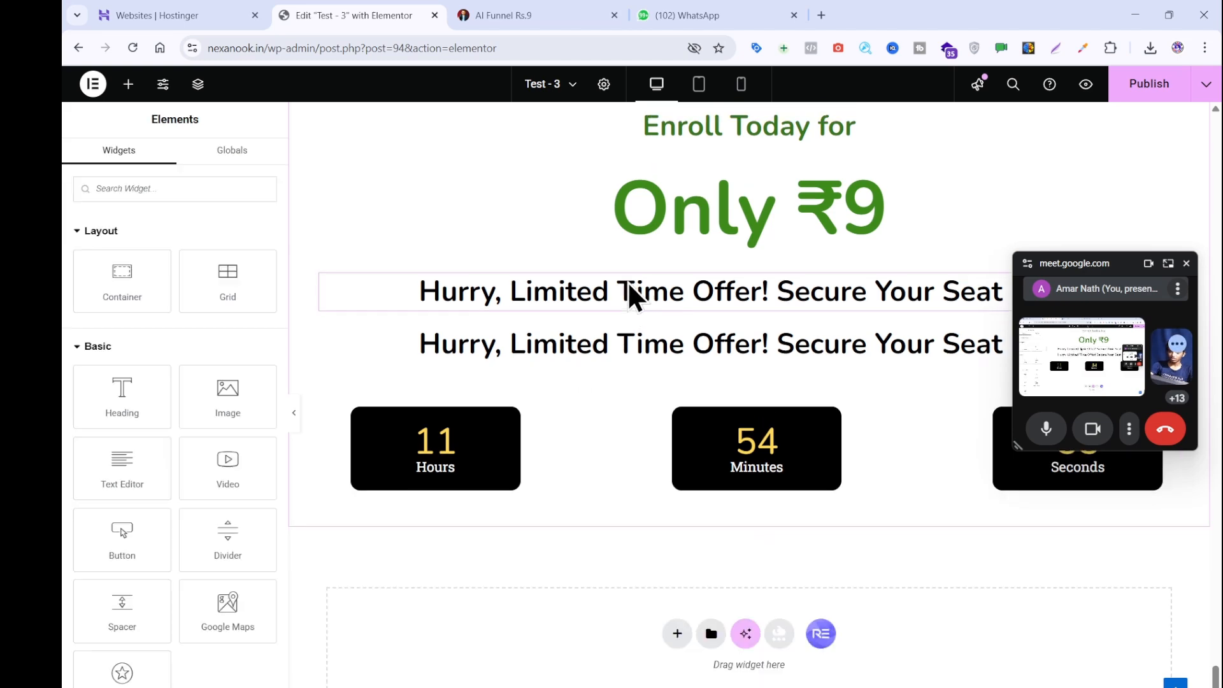
key("ctrl+z")
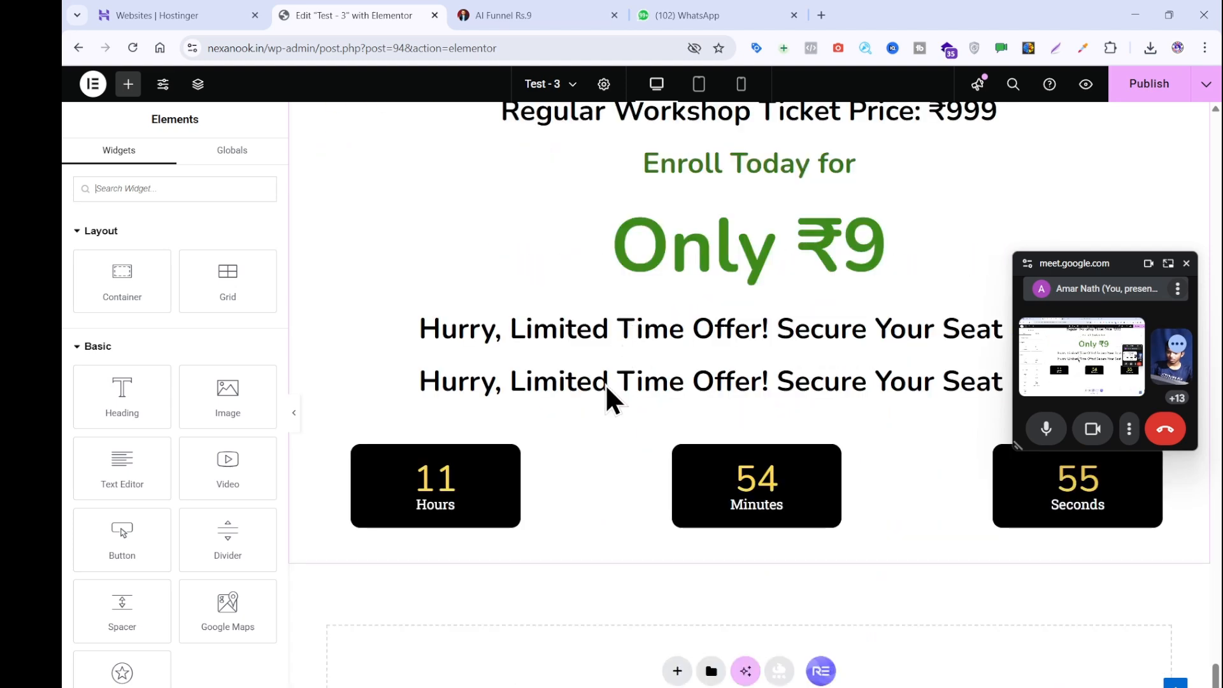
- Move the duplicated "Hurry, Limited Time Offer!" heading below the countdown timer
left_click_drag(609, 385, 604, 563)
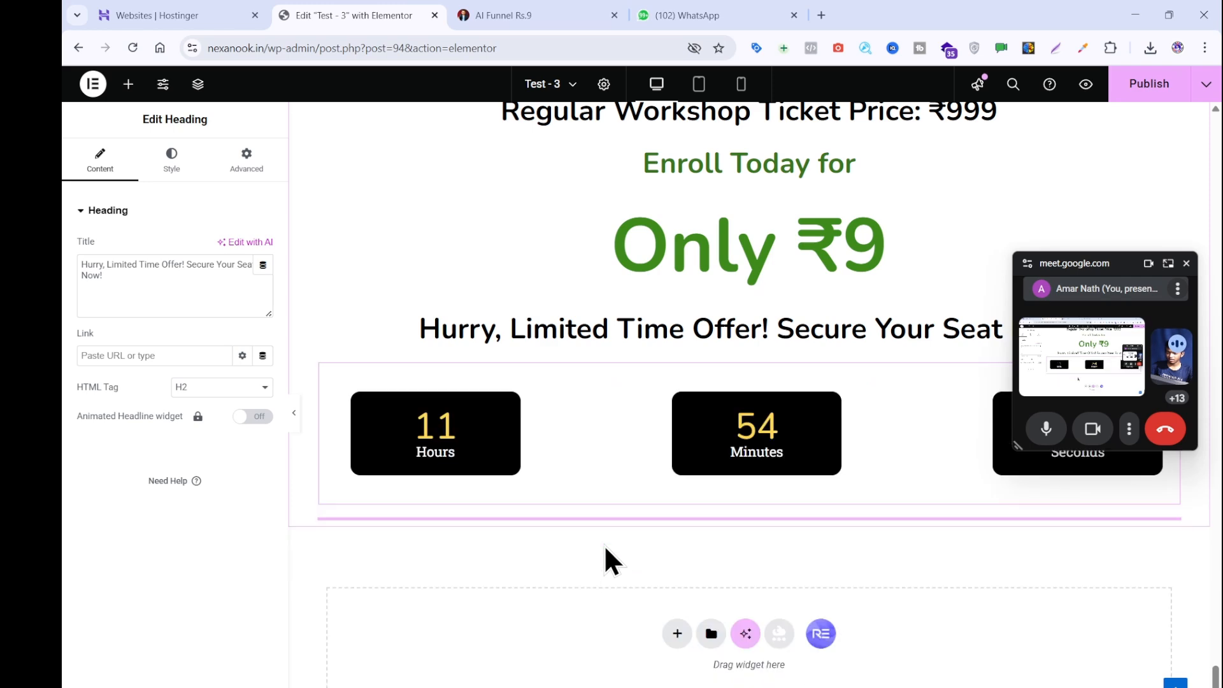
left_click(510, 14)
left_click(341, 14)
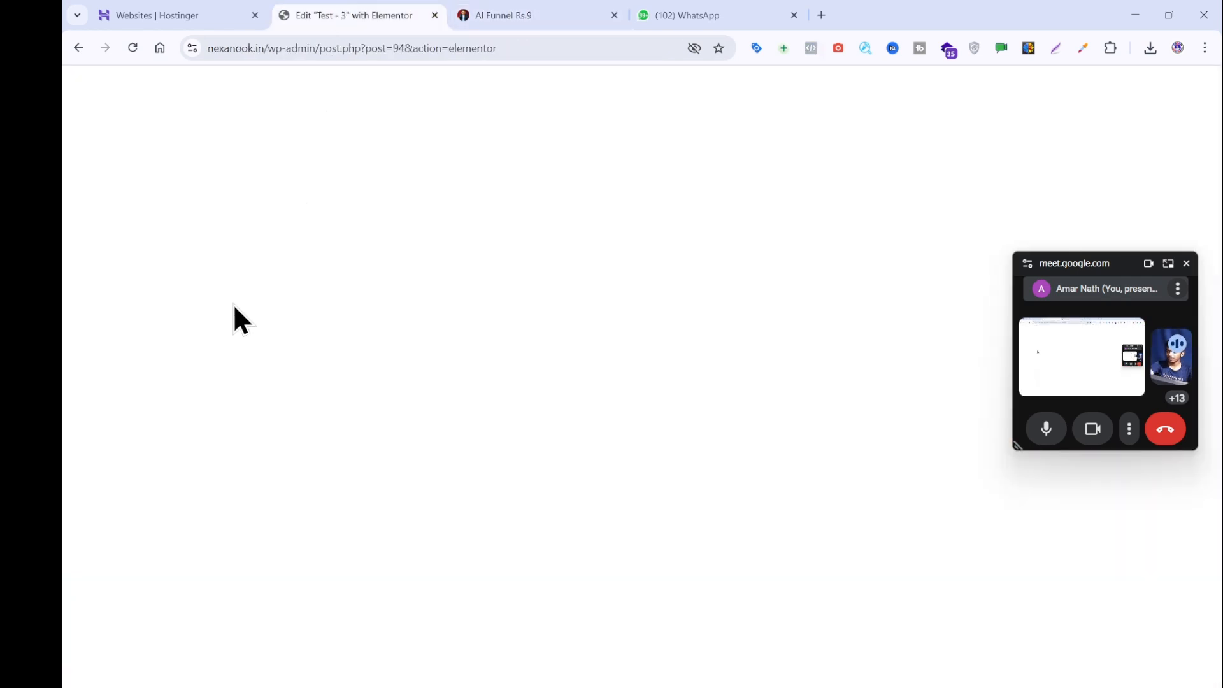
- Retrieve the plain text through Notepad and replace the duplicated heading's title with "Act Fast: Fee will increase to Rs 999 when the timer reaches ZERO."
key("alt+Tab")
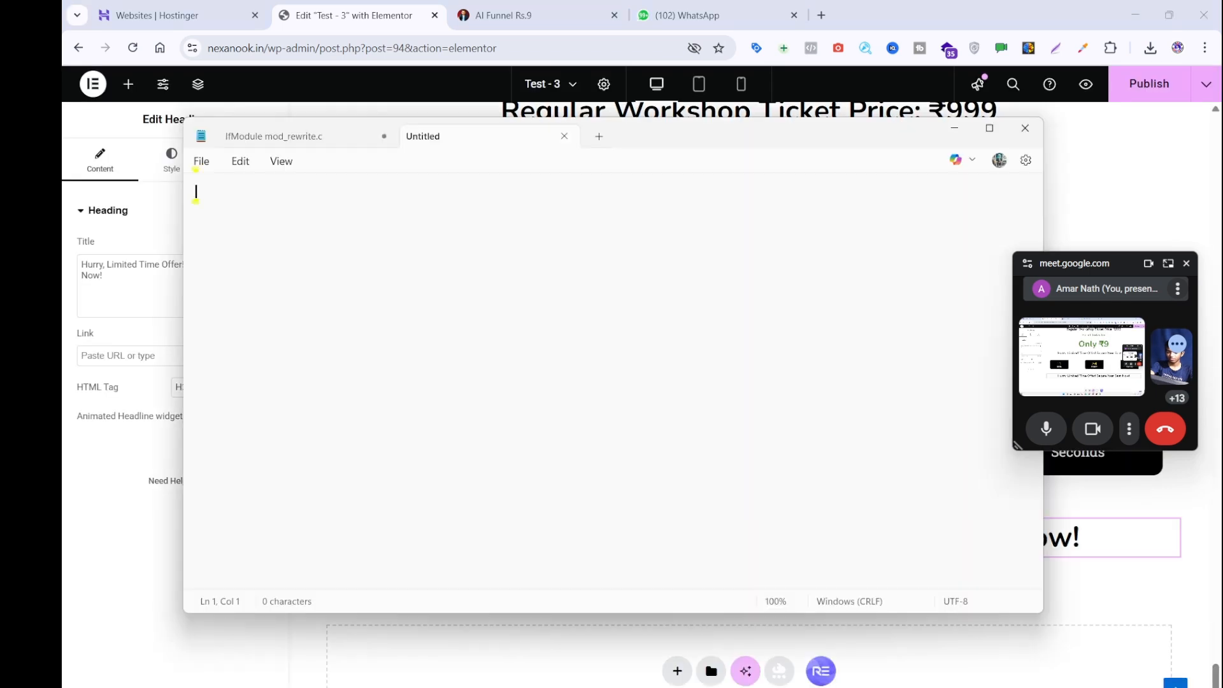
key("ctrl+v")
key("ctrl+a")
key("ctrl+x")
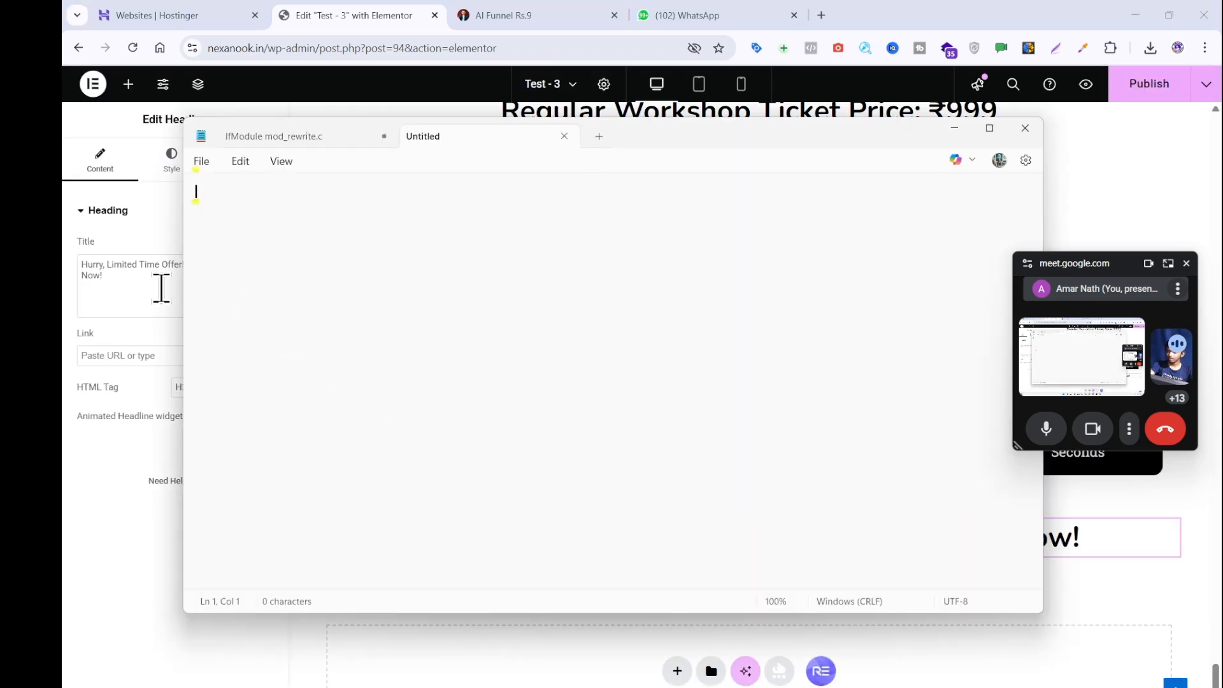
left_click(153, 287)
key("ctrl+a")
key("ctrl+v")
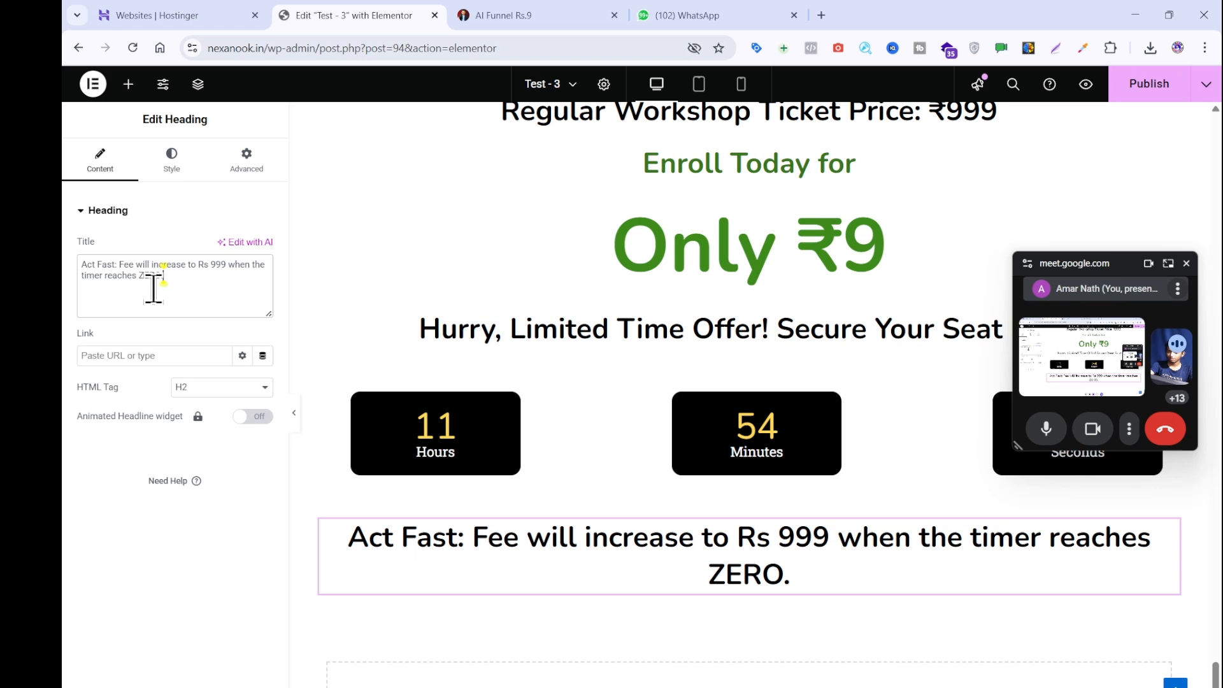
- Reduce the "Act Fast" heading's font size to 30 px
left_click(171, 167)
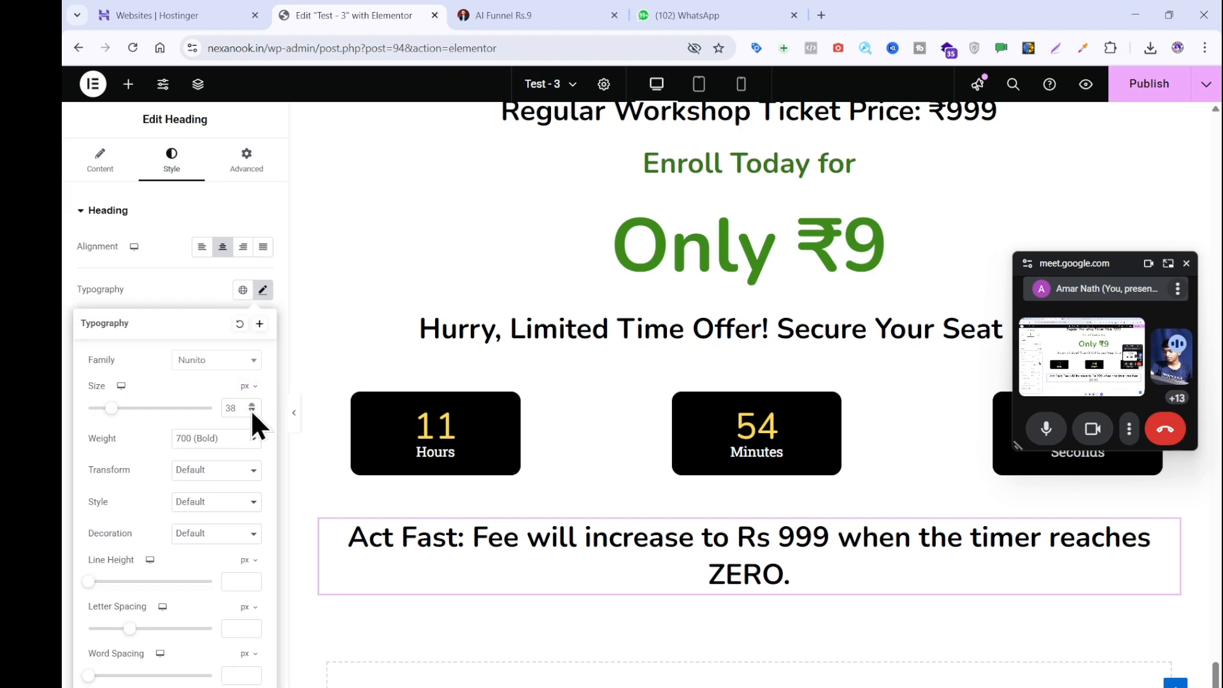
left_click(252, 411)
left_click(251, 411)
left_click(252, 411)
left_click(251, 411)
left_click(252, 411)
left_click(252, 411)
left_click(252, 411)
left_click(251, 411)
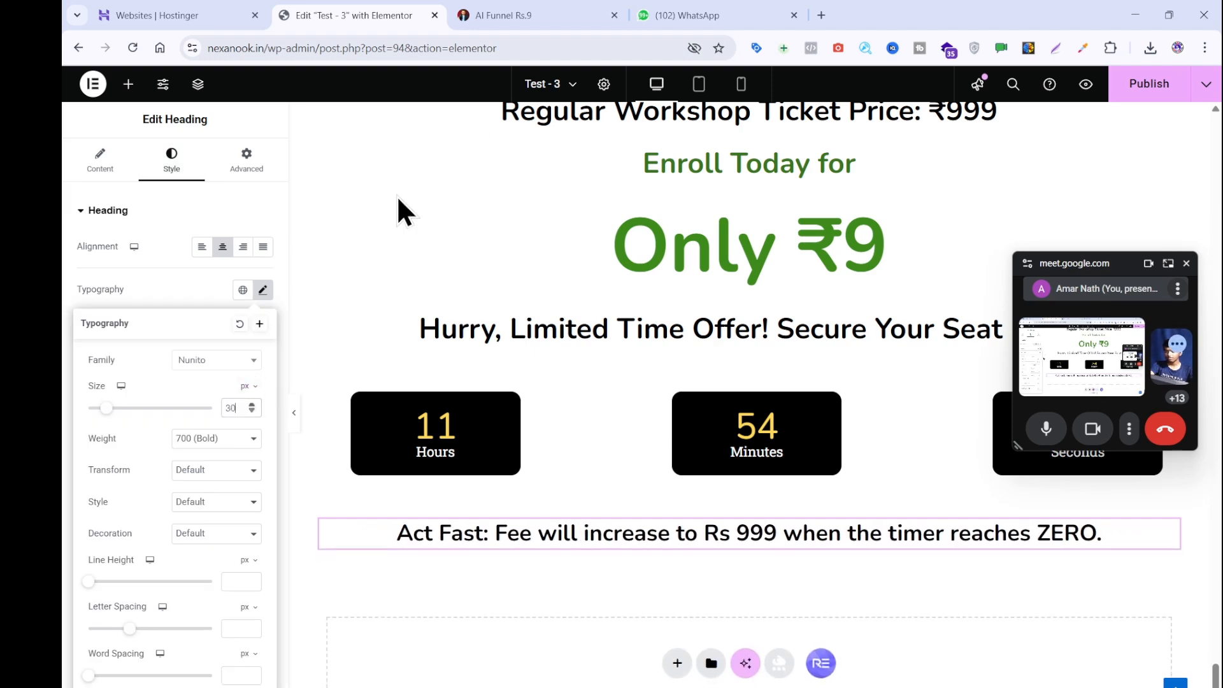
- Sample the teal color of "Rs 999" on the AI Funnel page with the color picker extension
left_click(546, 13)
left_click(210, 272)
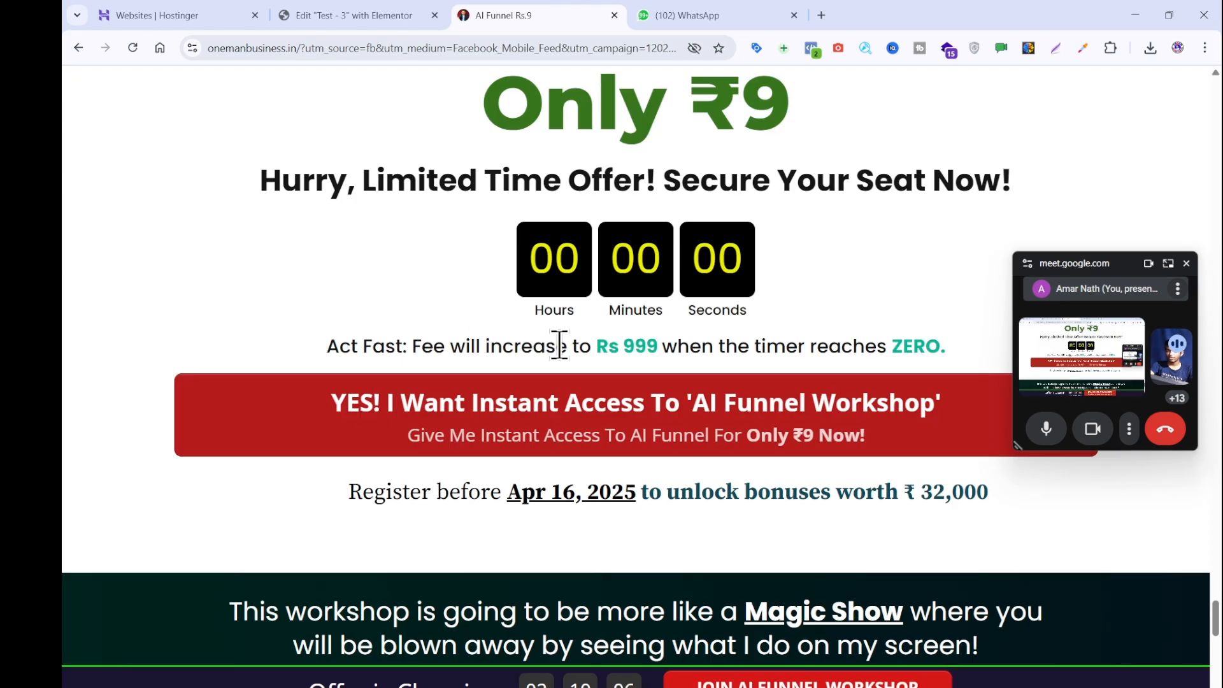
left_click_drag(595, 343, 615, 343)
left_click(1074, 146)
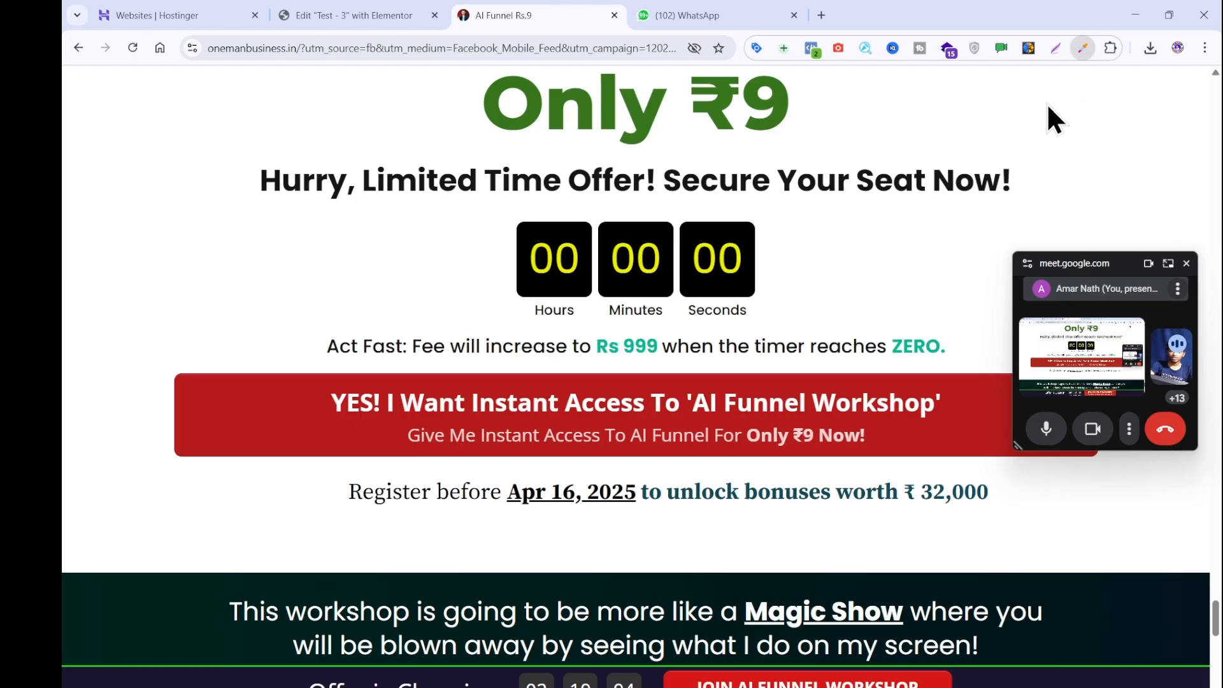
left_click(1038, 83)
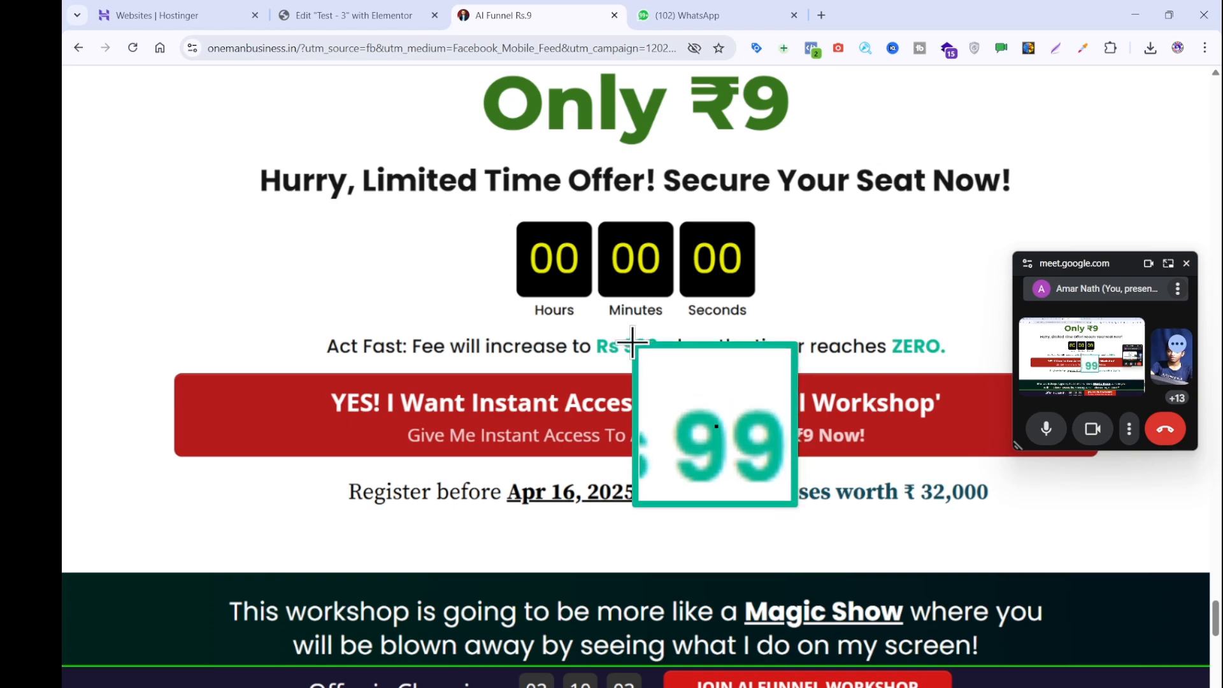
left_click(632, 343)
left_click(757, 389)
left_click(790, 351)
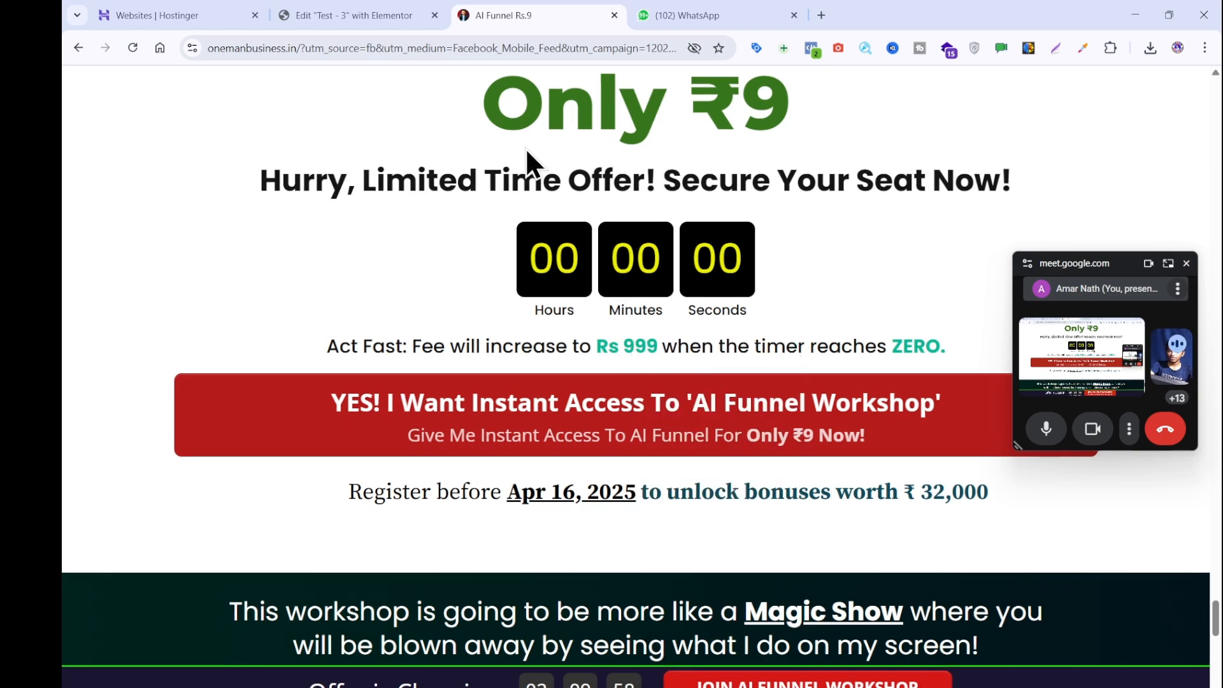
- Apply the sampled teal as the "Act Fast" heading's text color and check it against the AI Funnel page
left_click(334, 14)
left_click(174, 283)
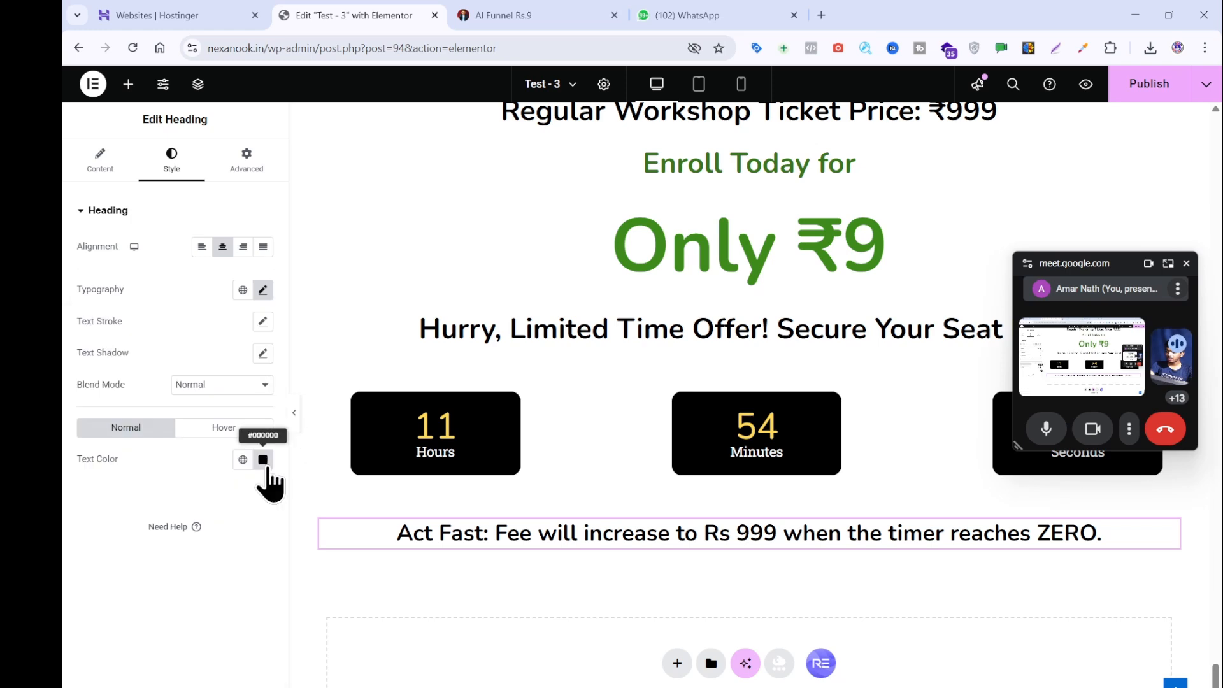
left_click(263, 460)
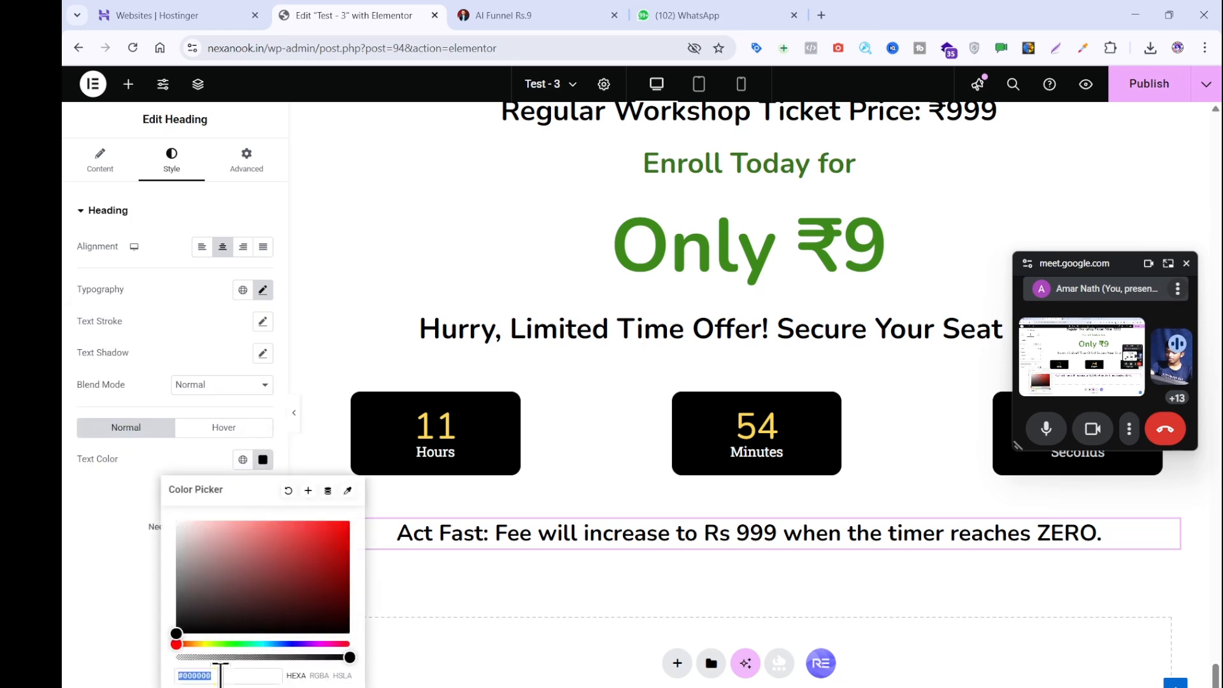
key("ctrl+v")
left_click(568, 13)
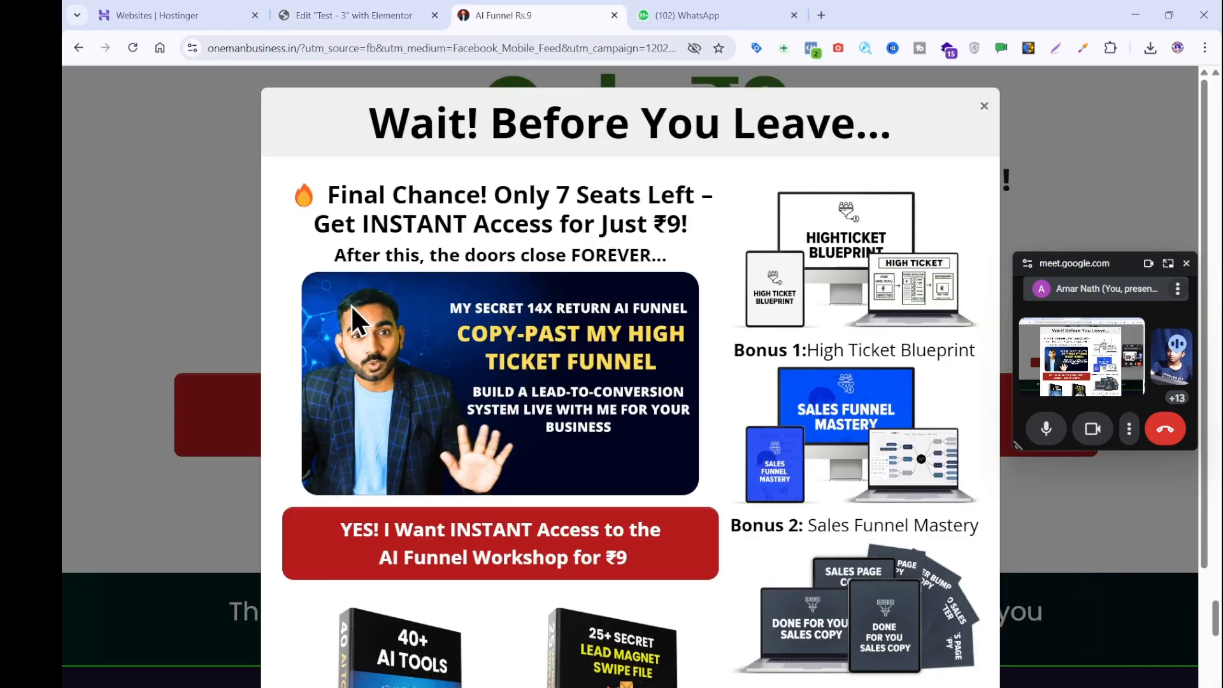
key("Escape")
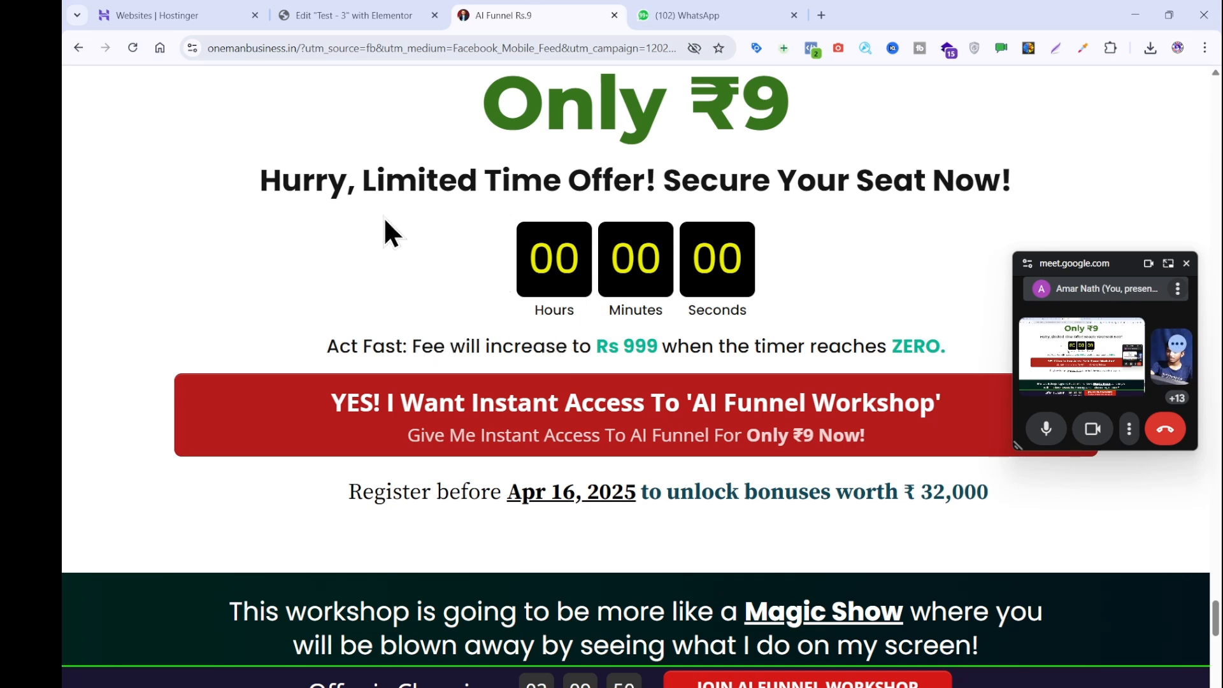
- Wrap "Act Fast: Fee will increase to" and "when the timer reaches" in bold tags within the heading, using the AI Funnel page as reference
left_click(320, 13)
left_click(393, 534)
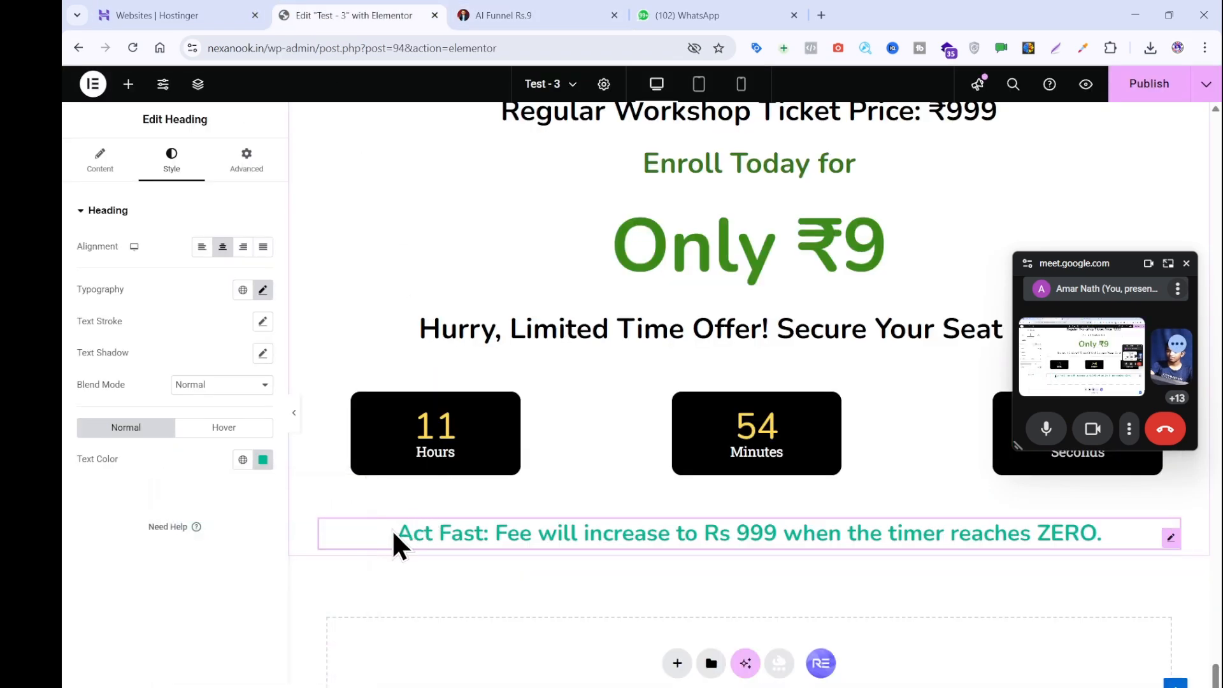
left_click_drag(394, 532, 417, 530)
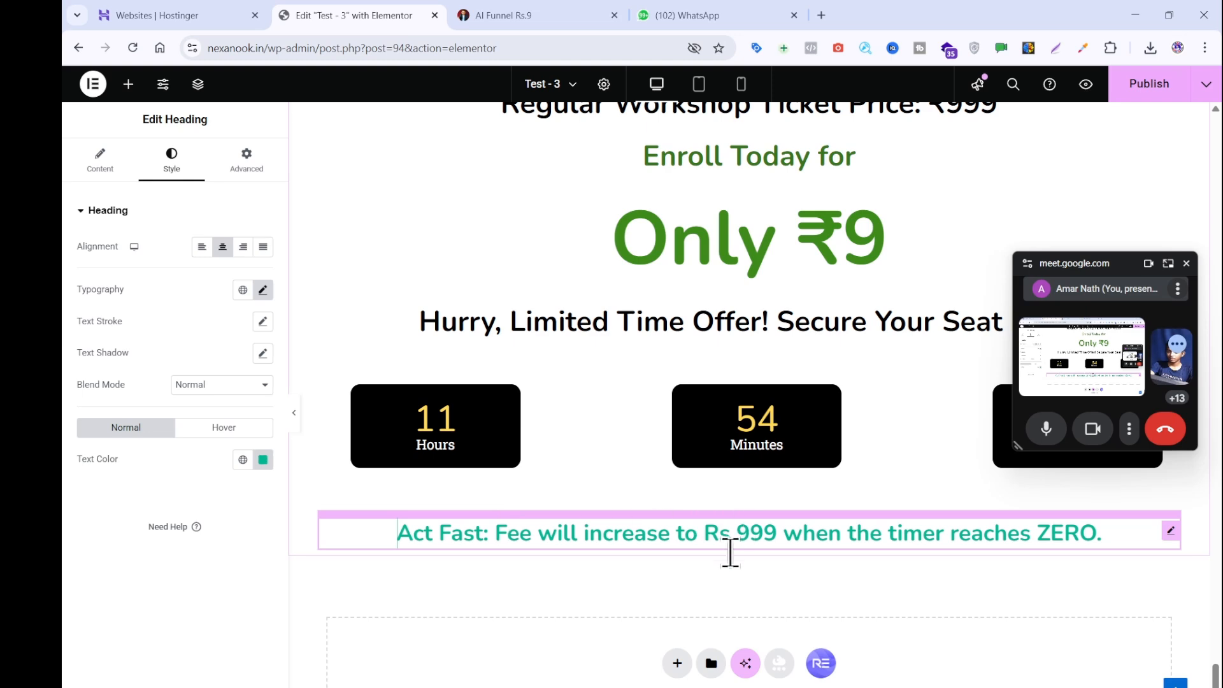
left_click(506, 12)
key("ctrl+shift+Tab")
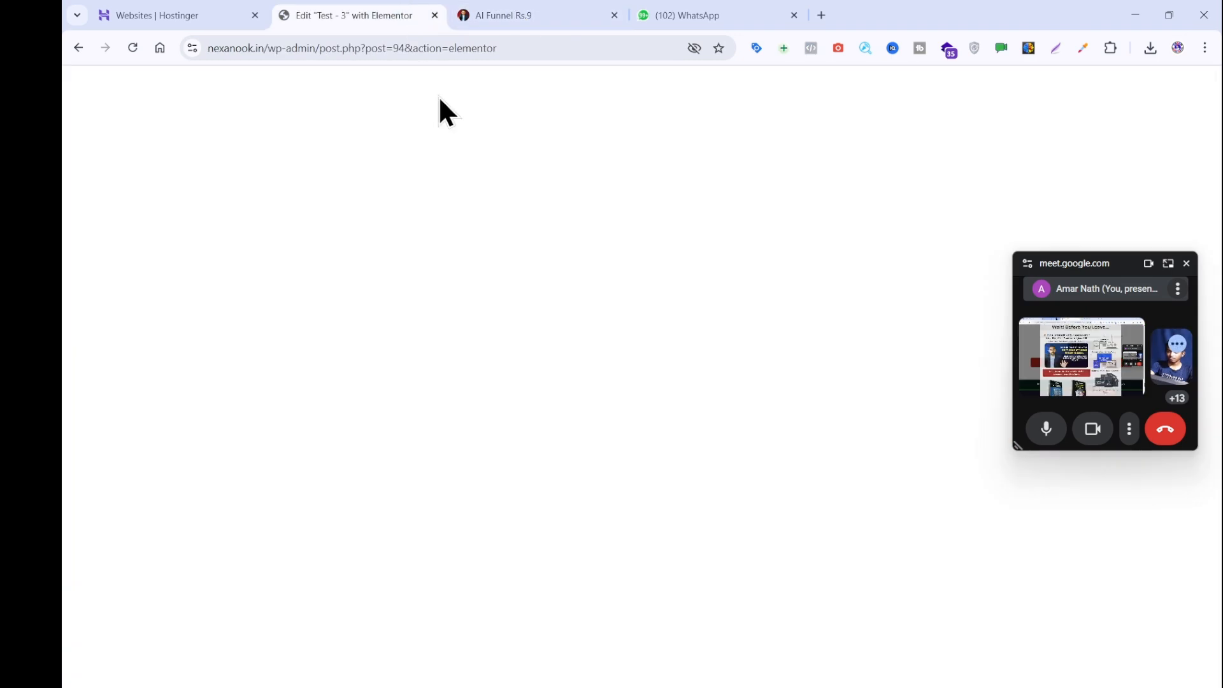
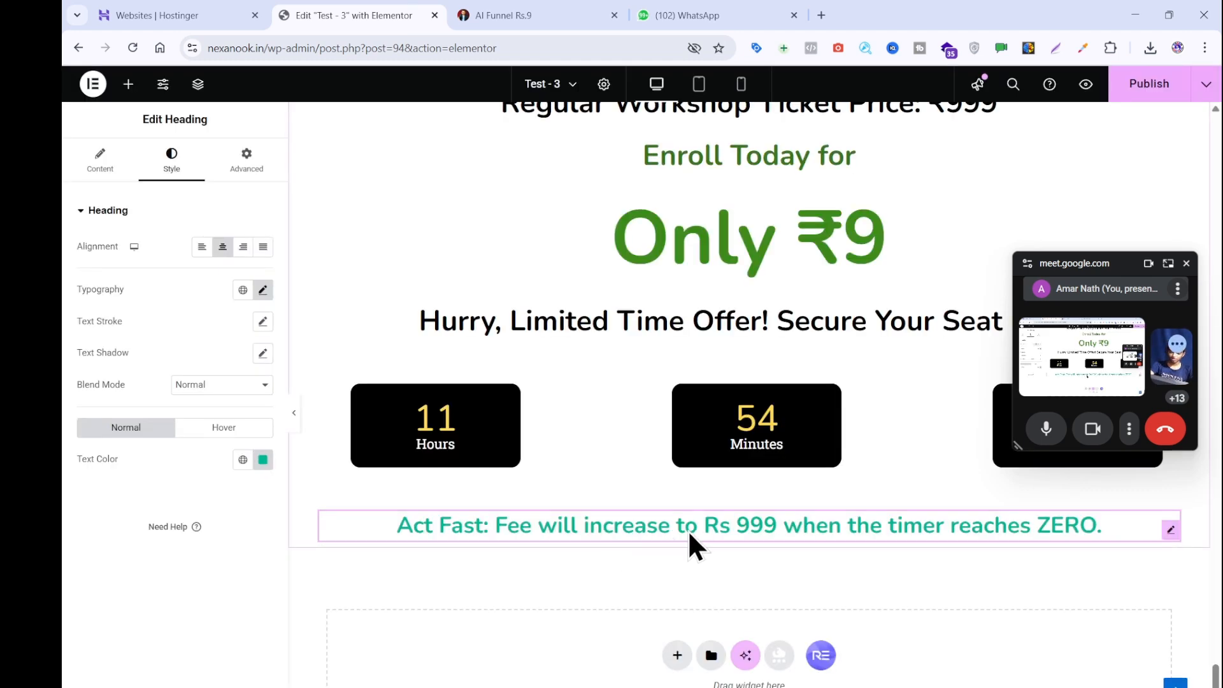
left_click_drag(698, 529, 401, 508)
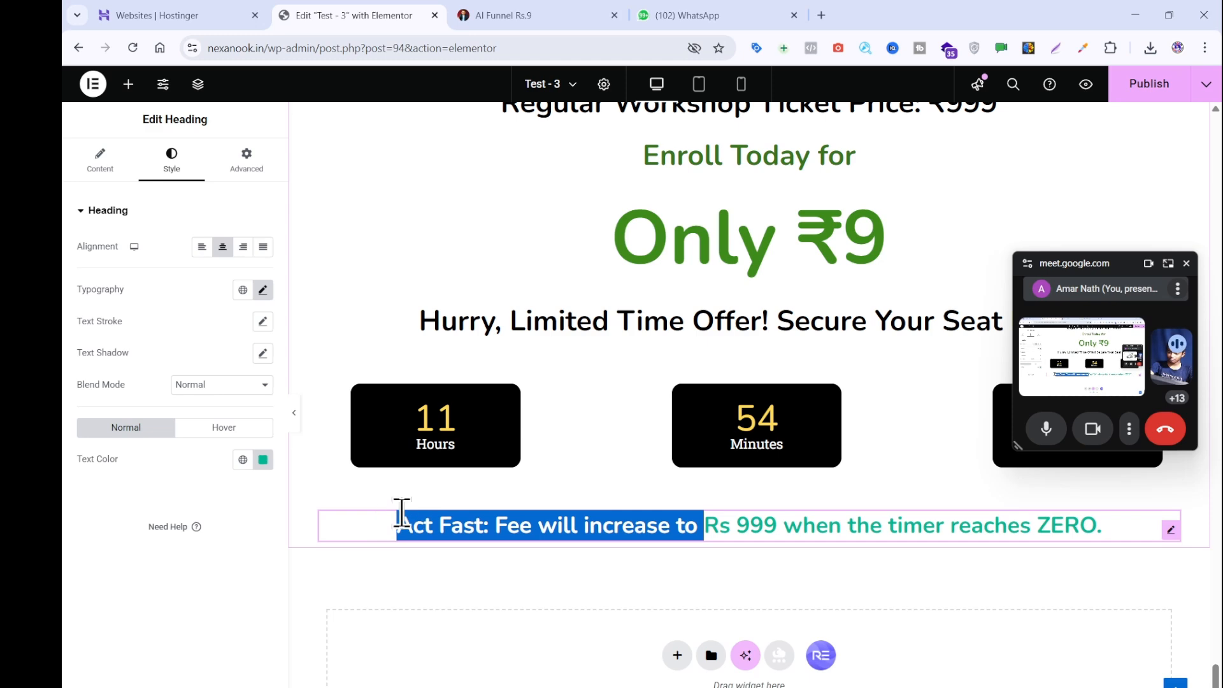
left_click(521, 17)
left_click(202, 401)
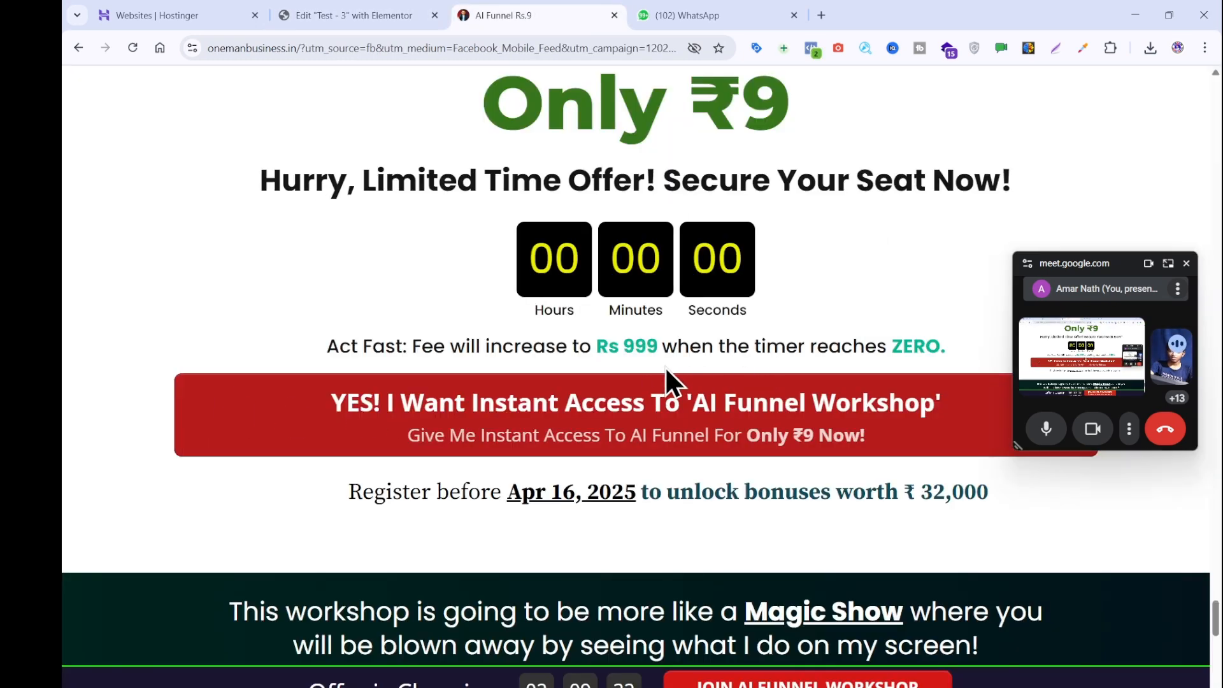
left_click(396, 16)
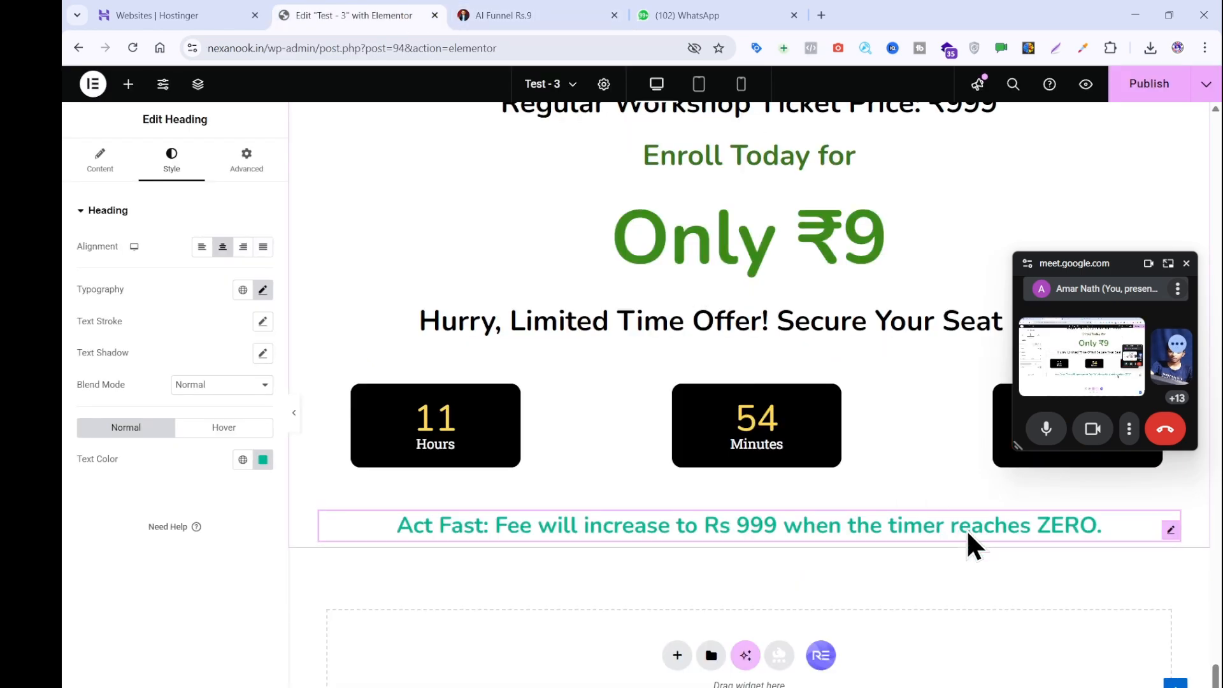
left_click_drag(1032, 527, 783, 521)
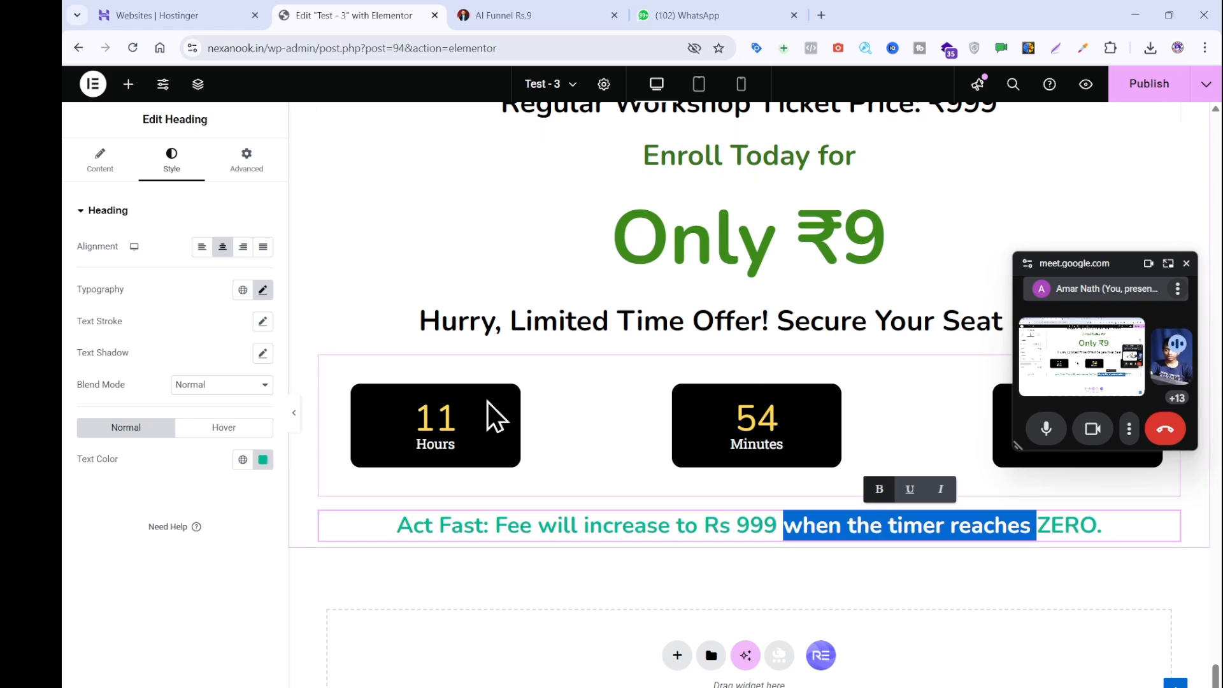
- Add style="color:black" to the bold tag around "Act Fast: Fee will increase to" in the heading's title
left_click(100, 156)
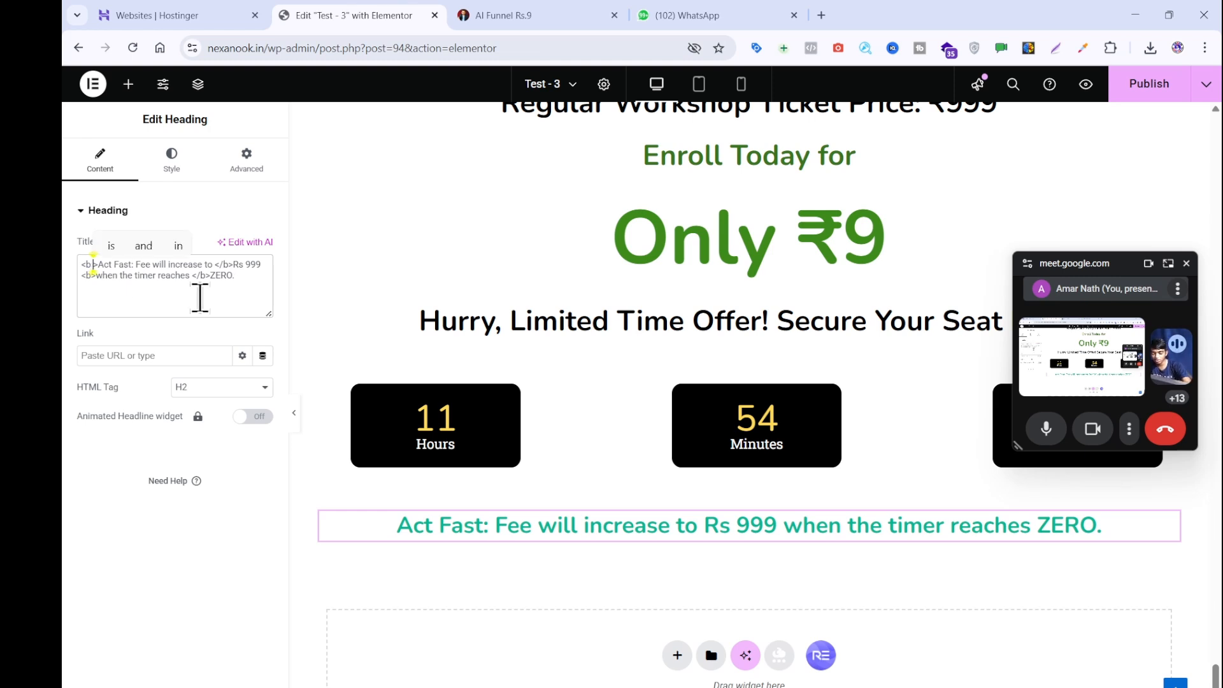
type("style=\"")
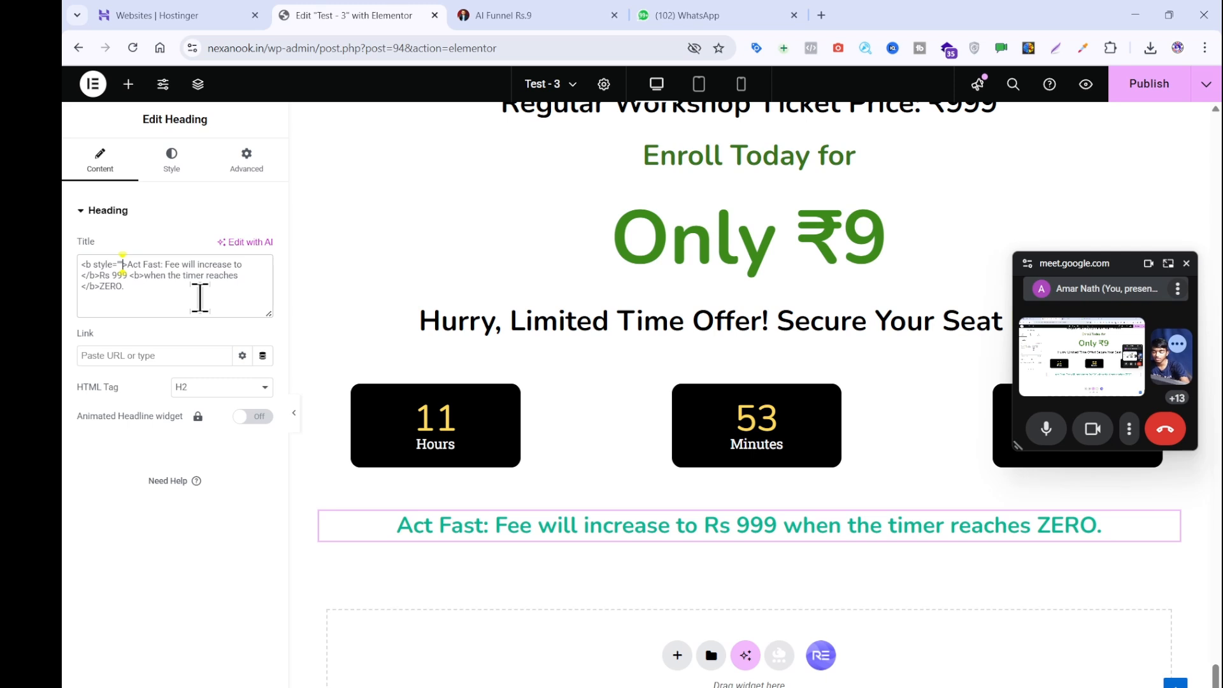
type("color:")
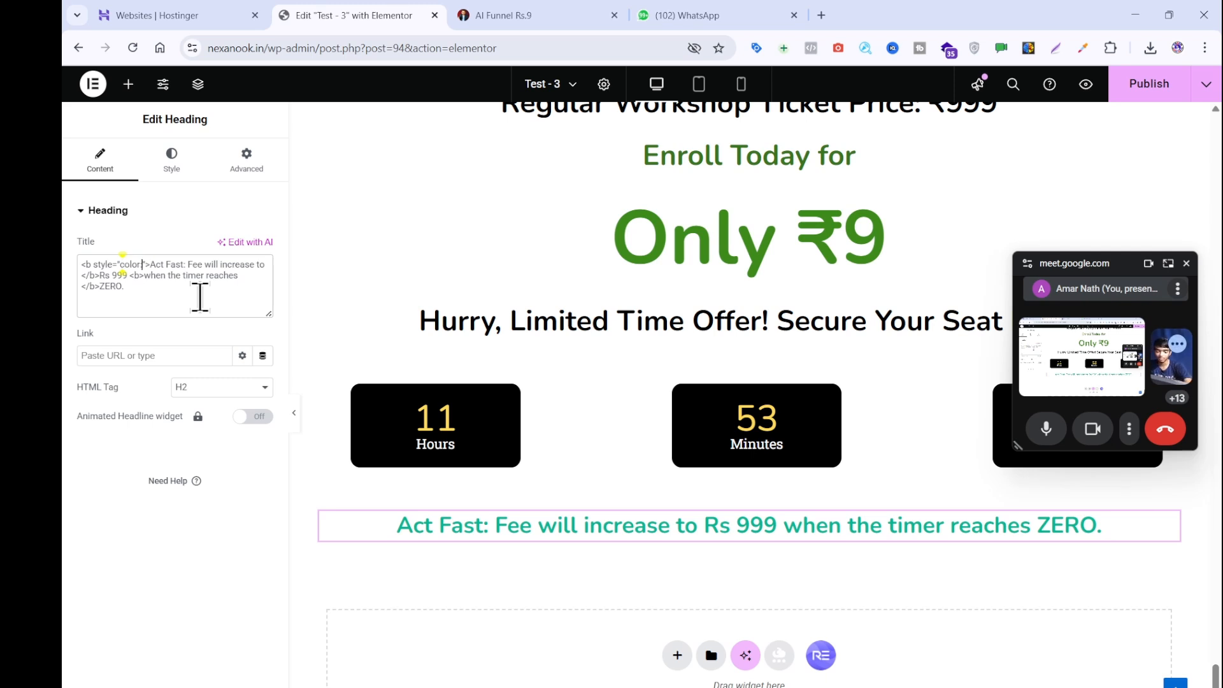
type("black")
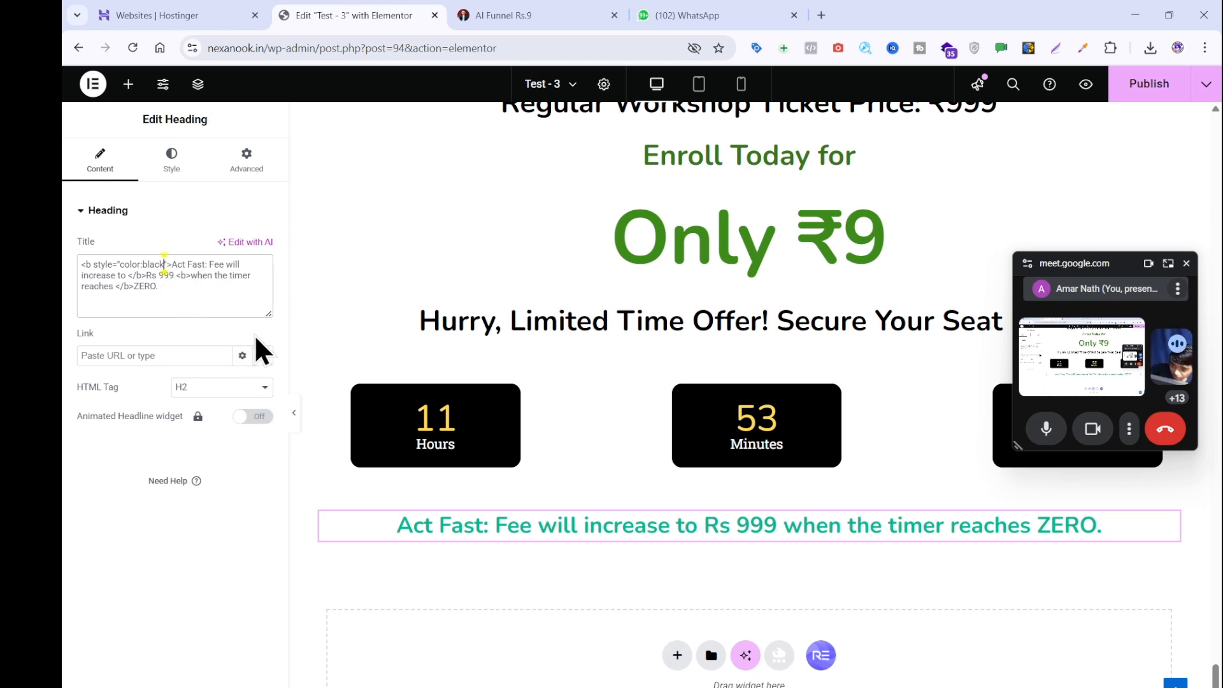
type("\"")
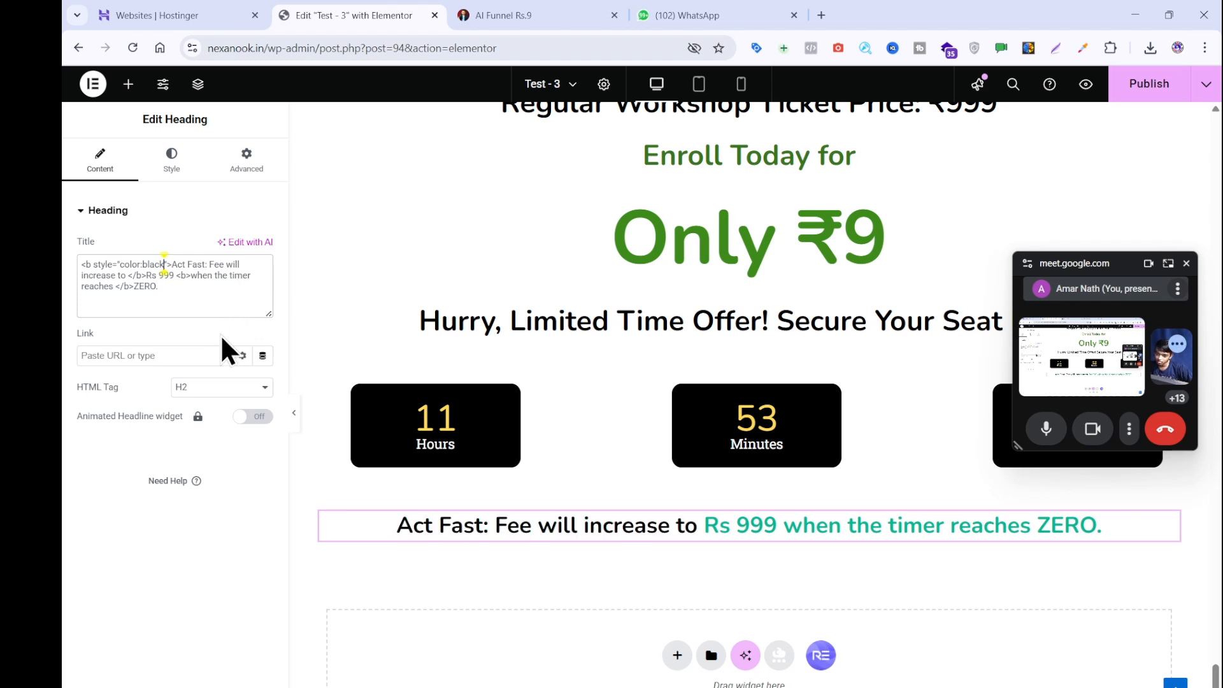
- Copy the style="color:black" attribute into the bold tag before "when the timer reaches" and compare with the AI Funnel page
left_click_drag(166, 263, 90, 264)
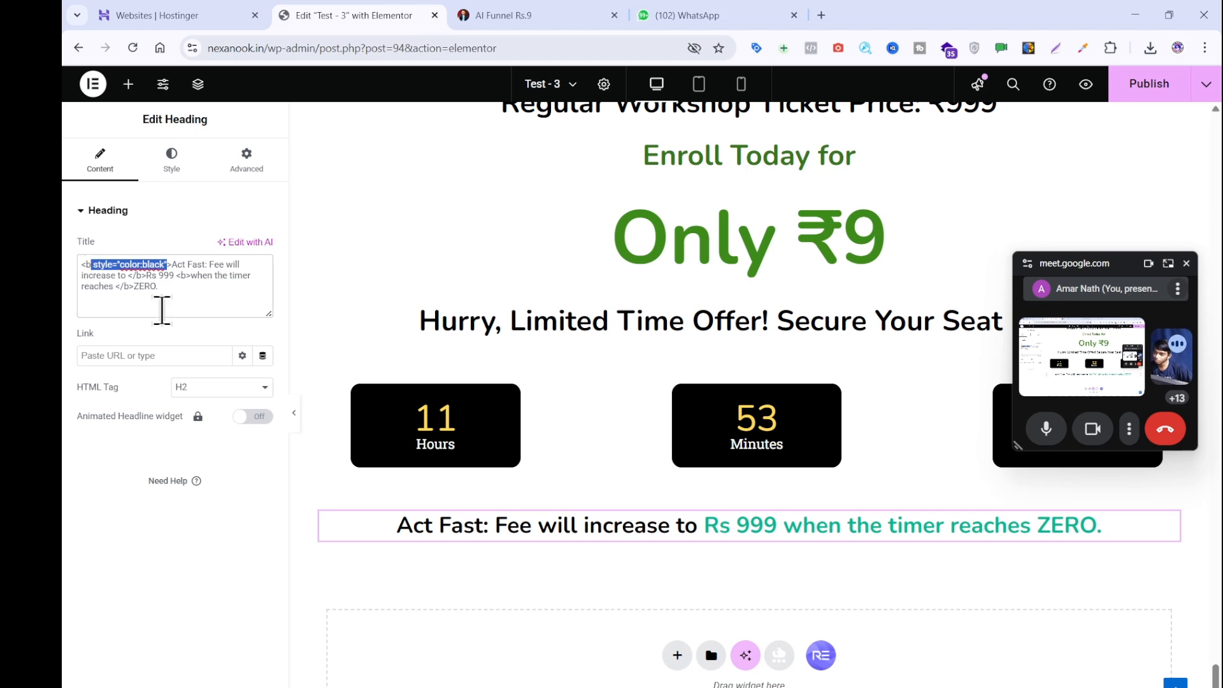
left_click(188, 275)
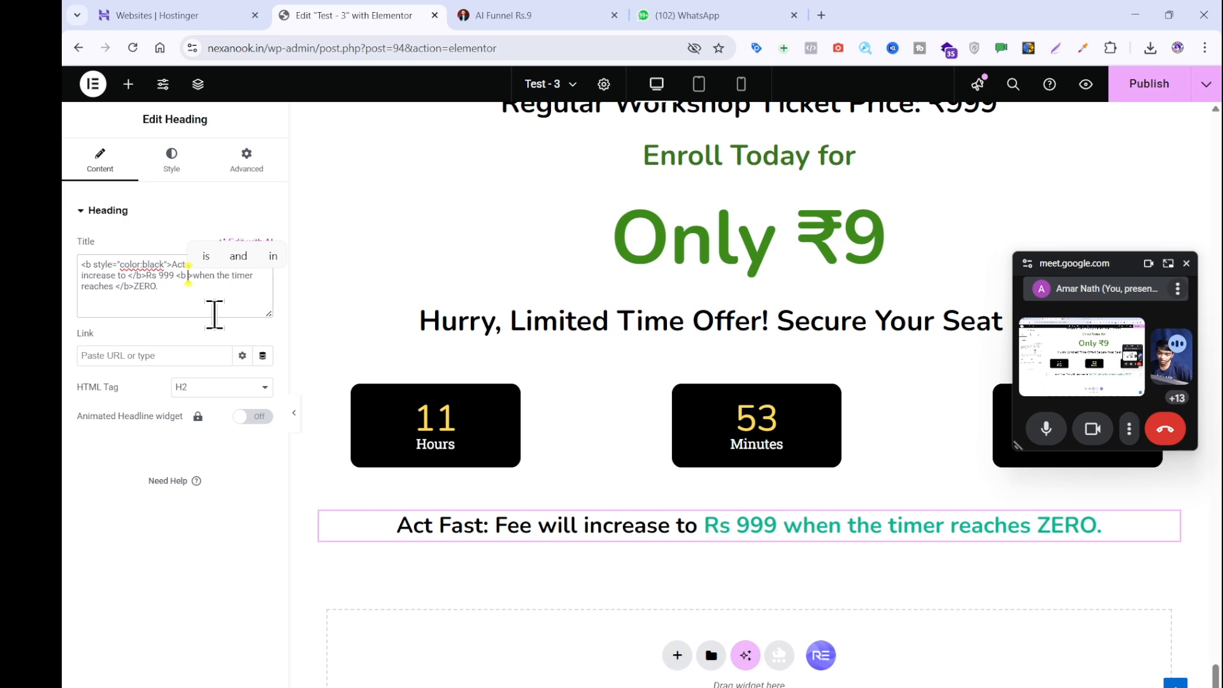
left_click(522, 17)
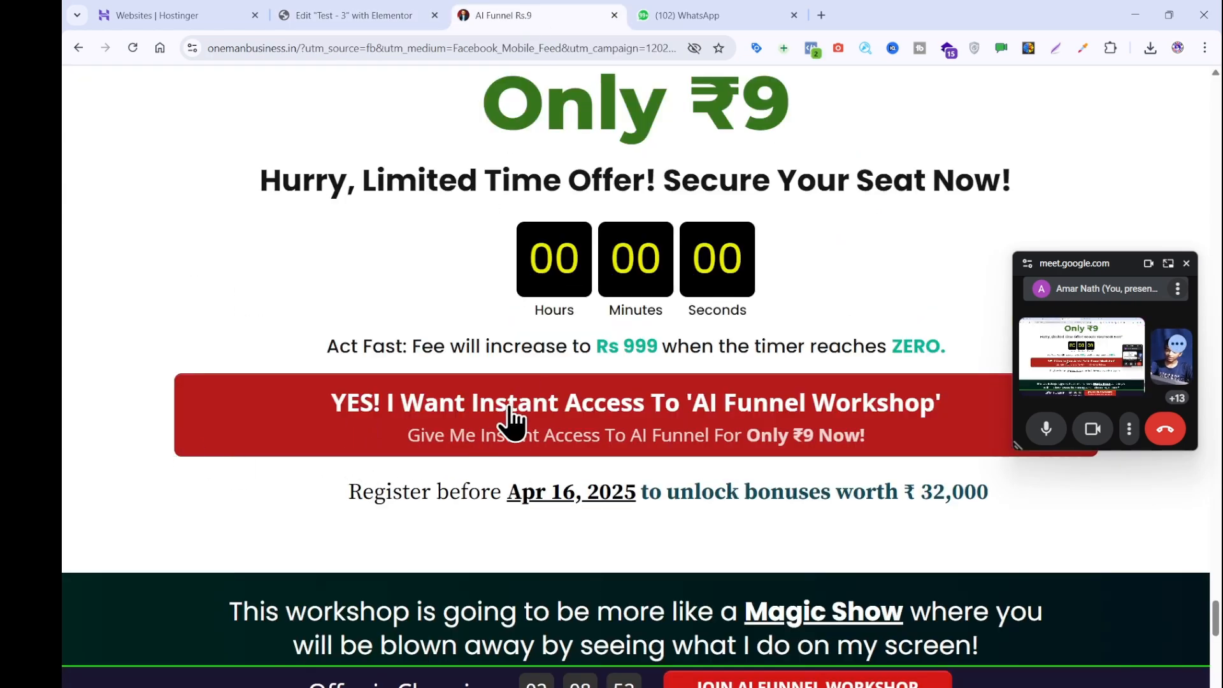
- In the Elementor editor, copy the red 'YES! I Want Instant Access' button and paste it directly below the 'Act Fast' heading
left_click(357, 14)
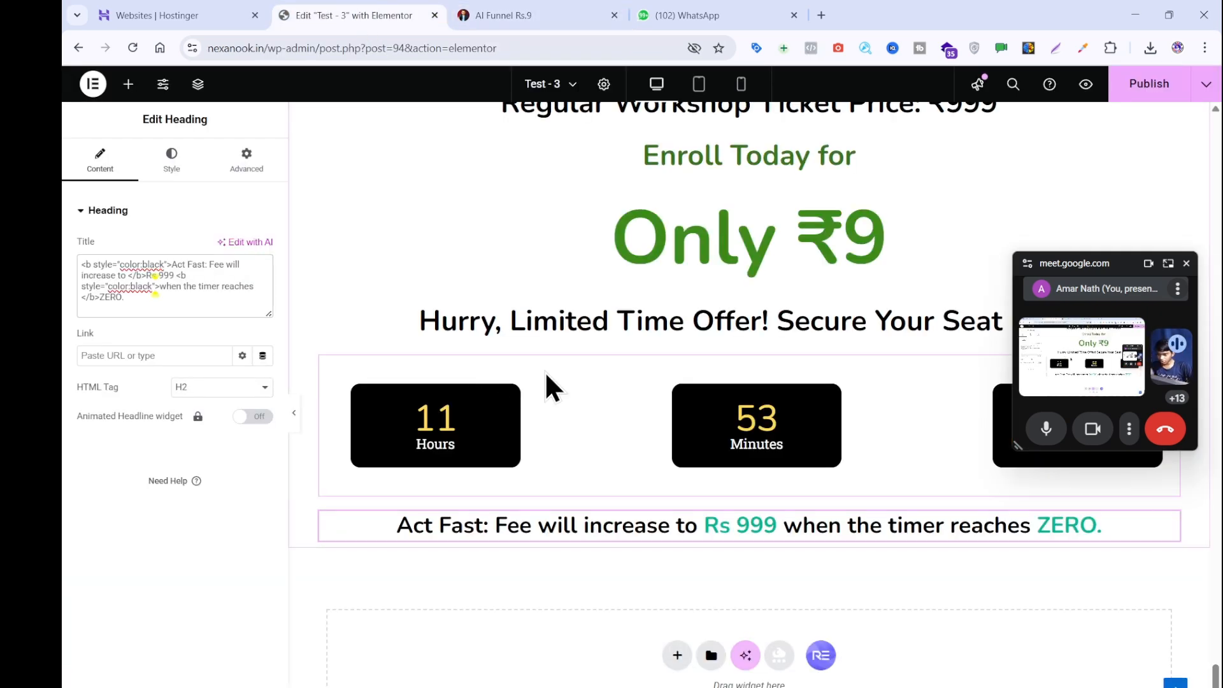
scroll(544, 371, "up", 15)
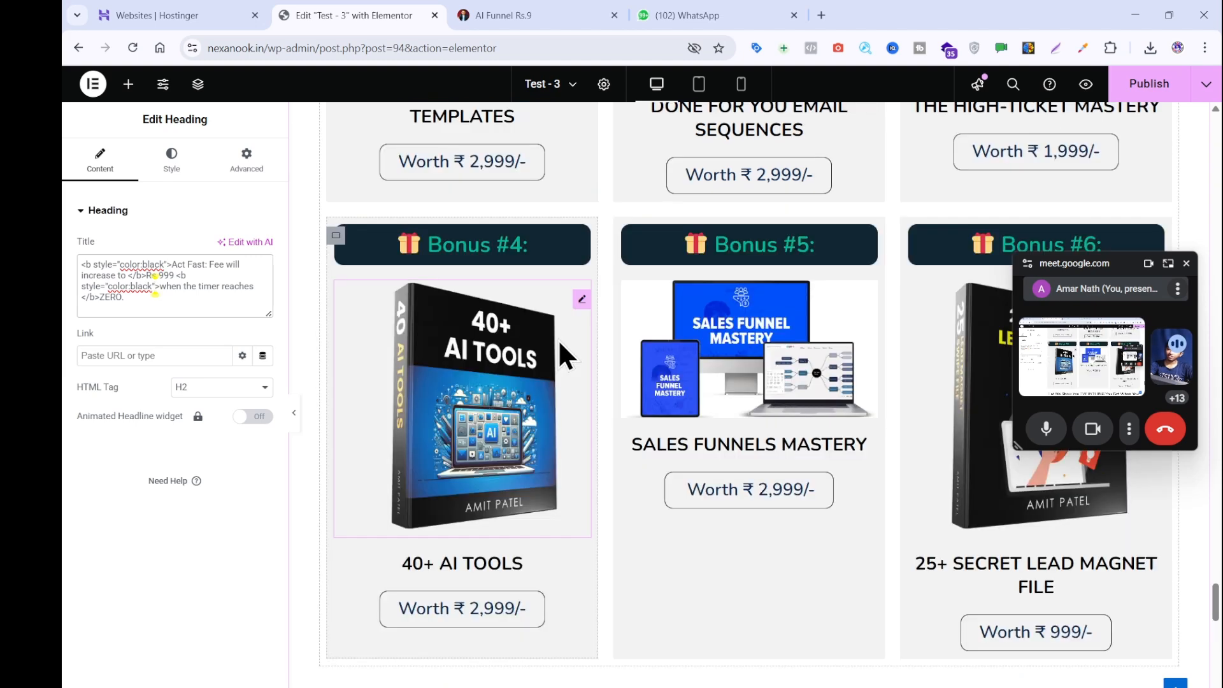
scroll(597, 246, "up", 3)
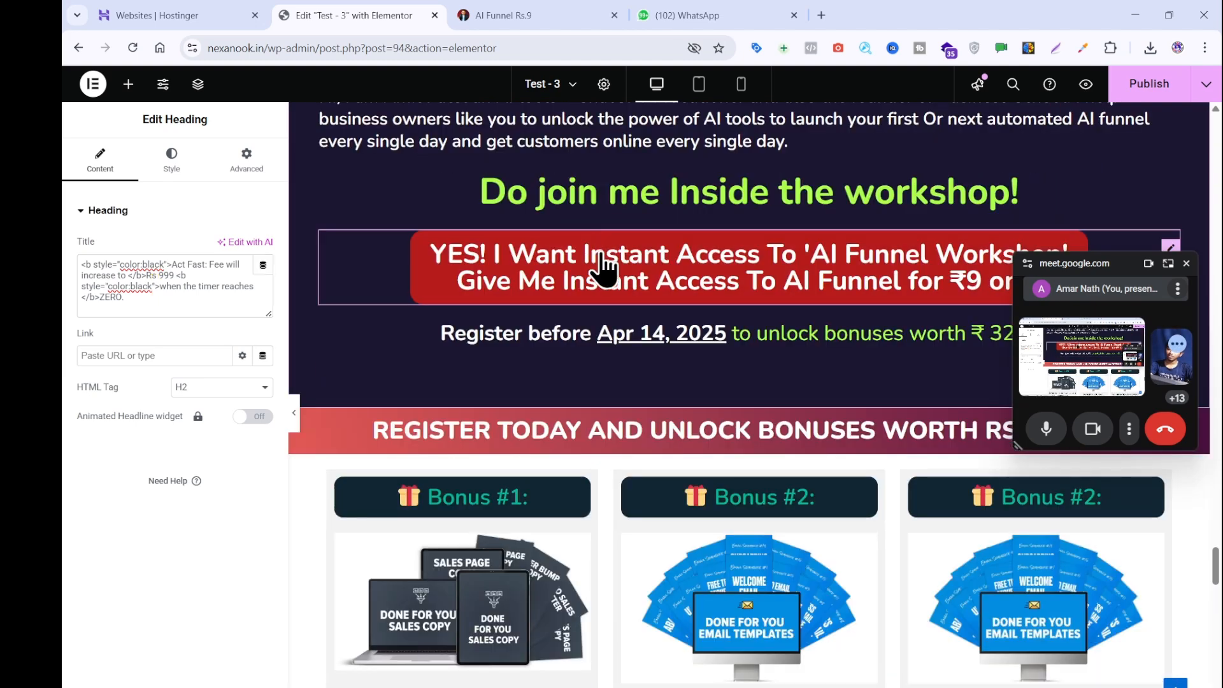
right_click(605, 258)
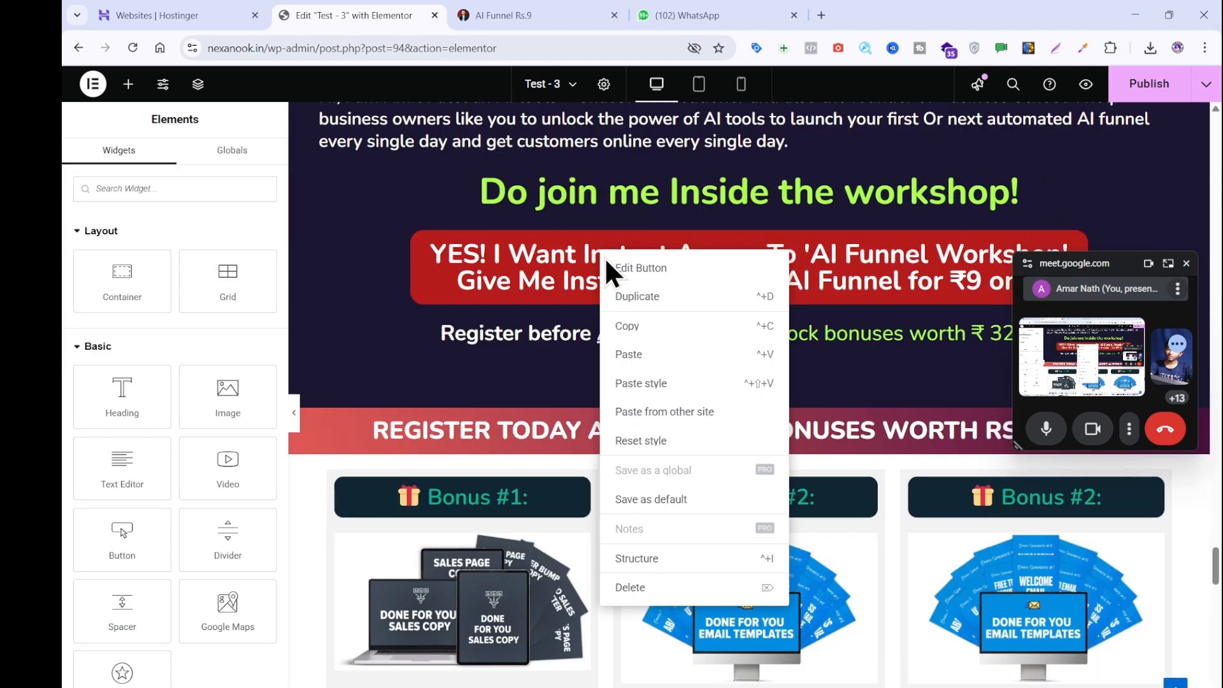
left_click(628, 326)
scroll(628, 323, "down", 20)
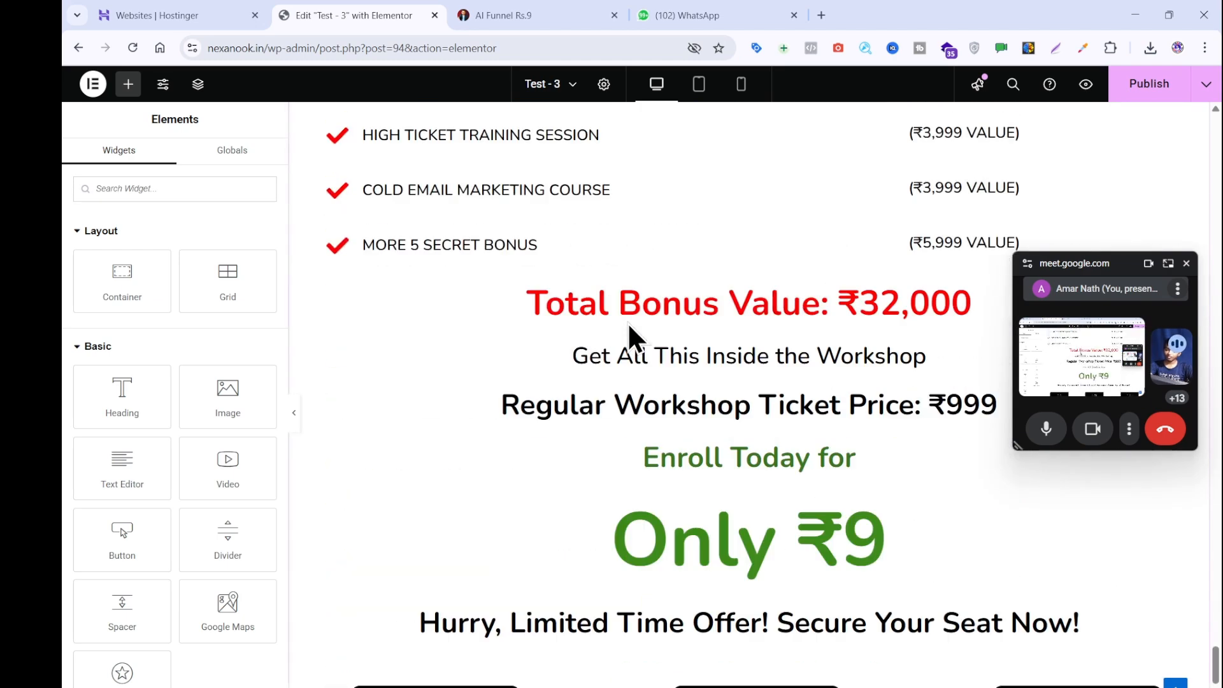
left_click(623, 398)
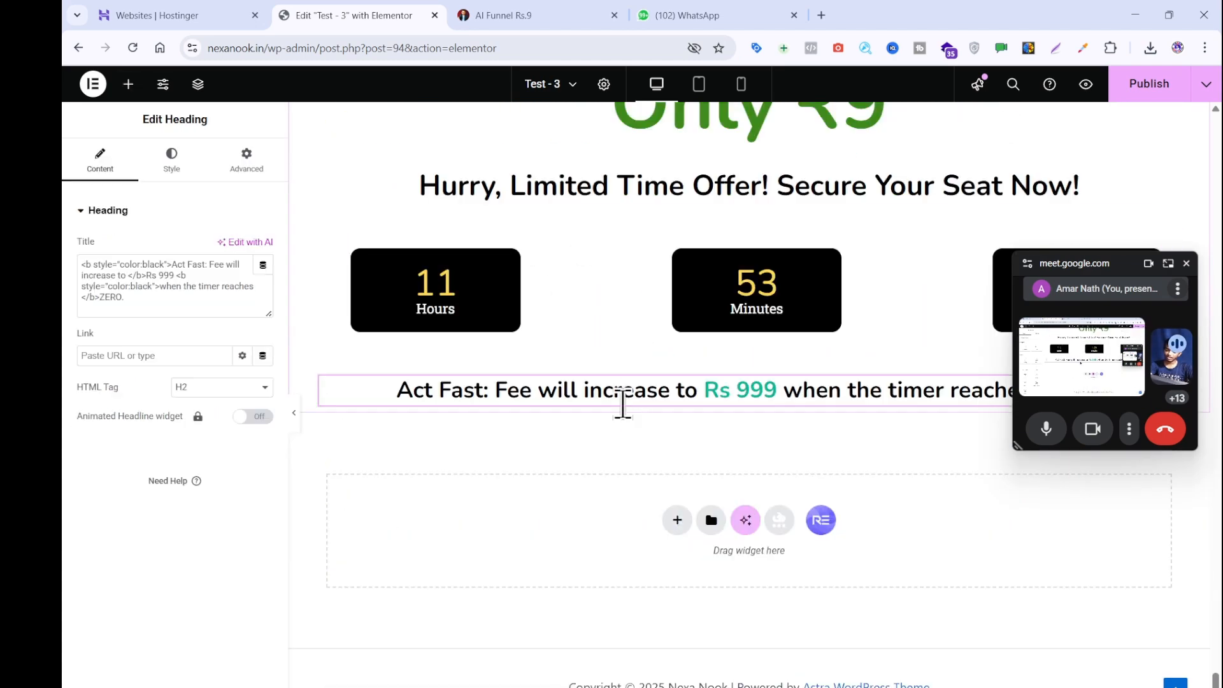
key("ctrl+v")
key("ctrl+z")
key("ctrl+v")
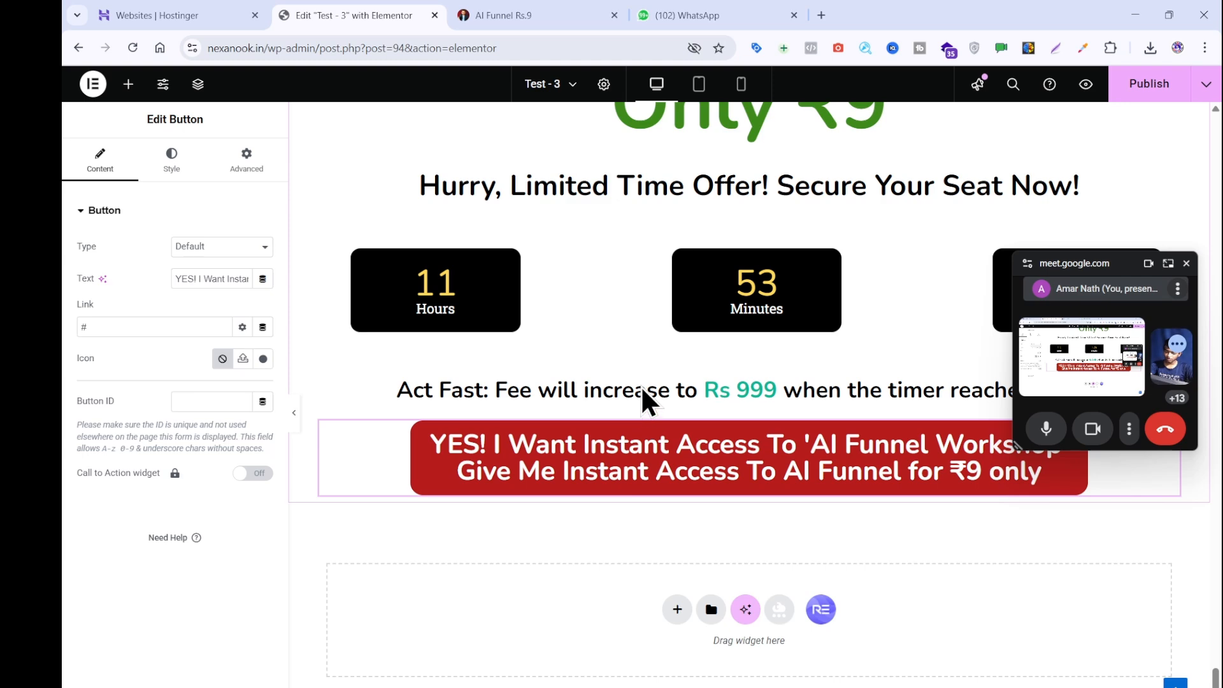
left_click_drag(641, 385, 640, 437)
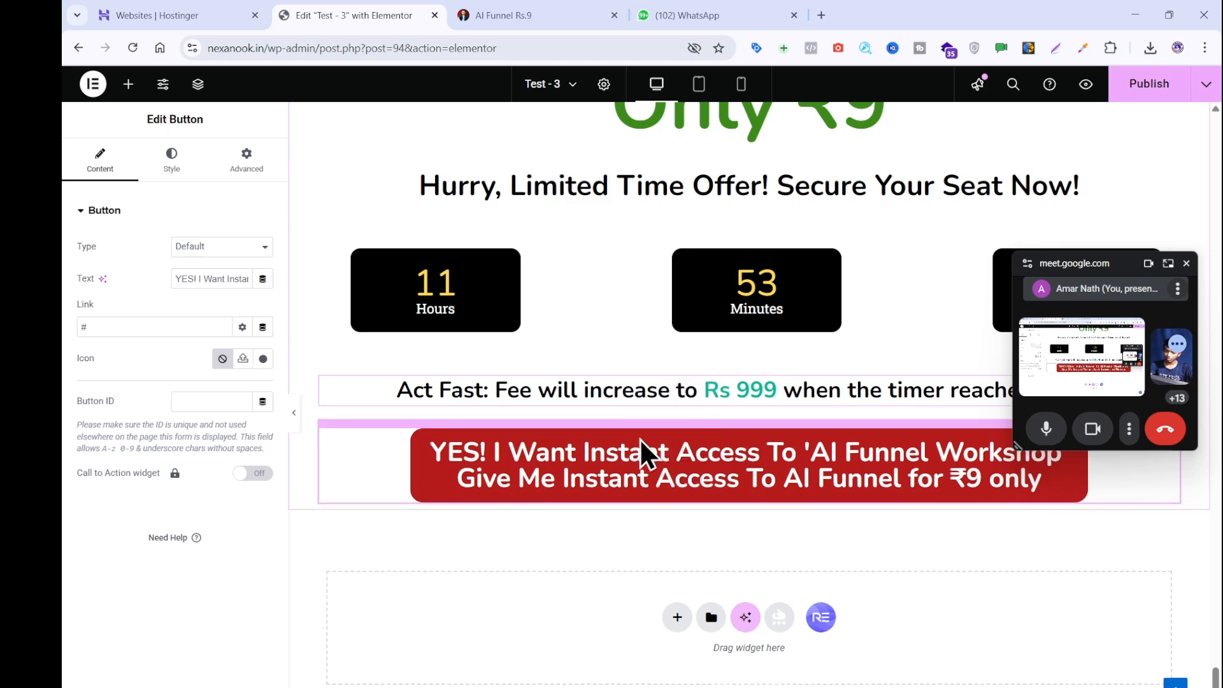
- Copy the 'Register before Apr 14, 2025' heading from above the bonuses banner and place it directly below the newly pasted red button
scroll(640, 437, "down", 15)
scroll(640, 434, "up", 2)
scroll(640, 434, "up", 15)
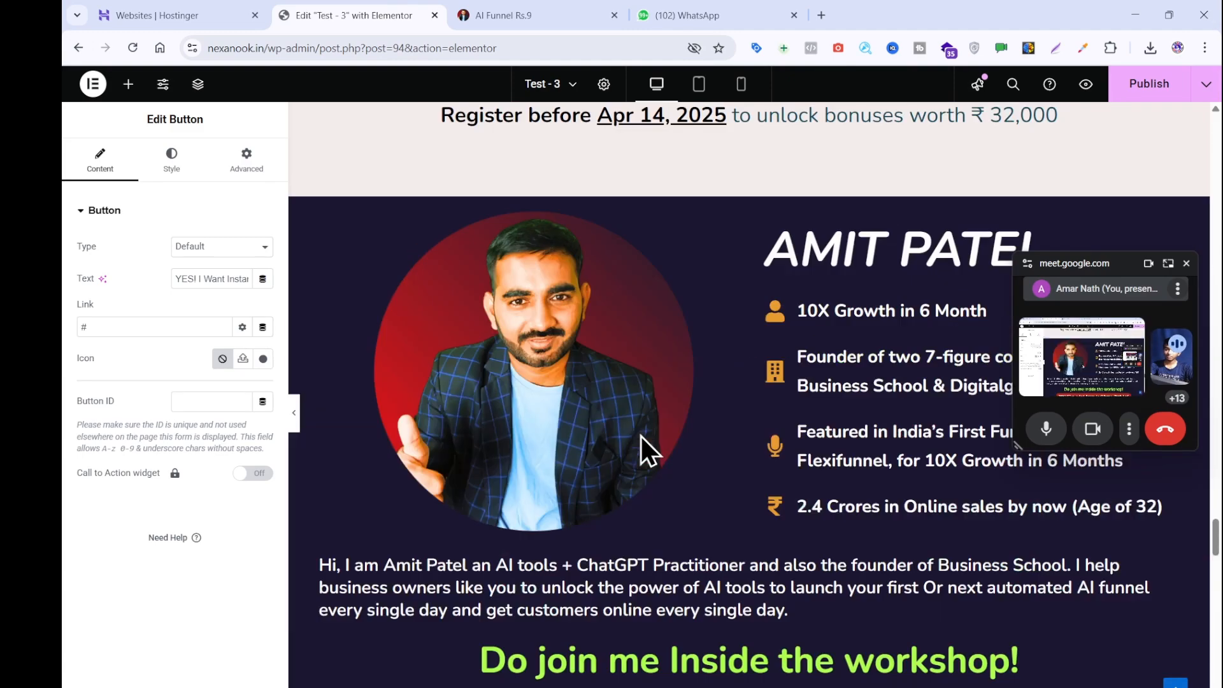
scroll(640, 436, "down", 5)
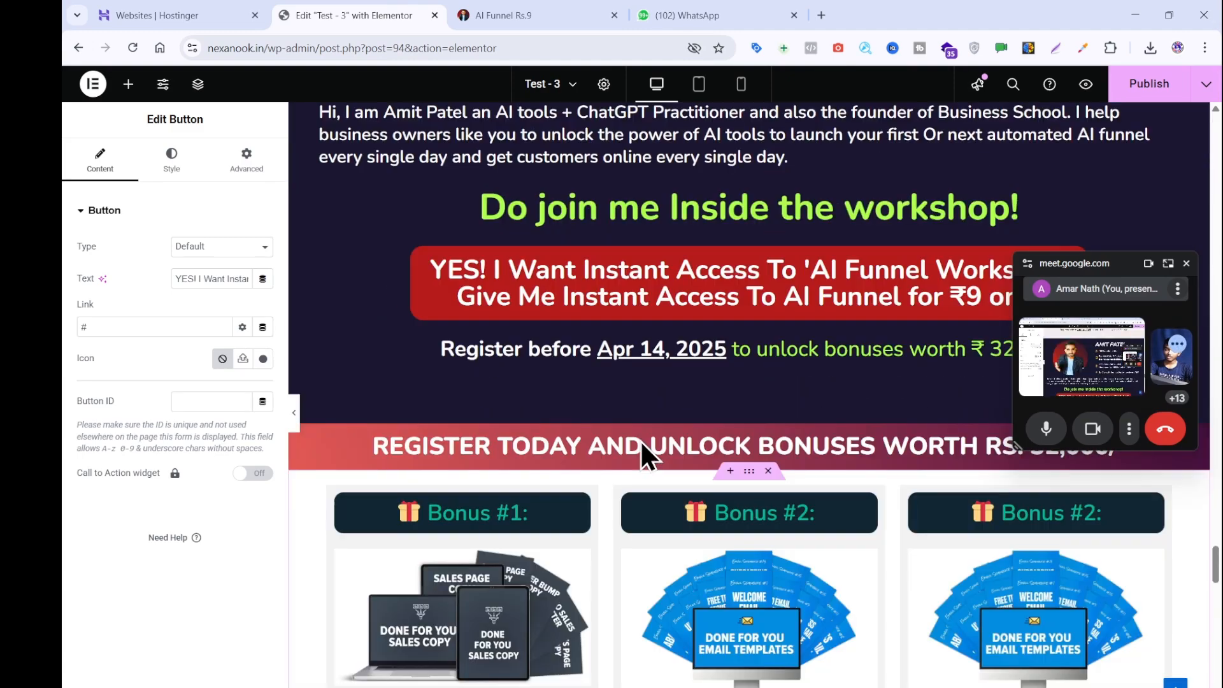
right_click(653, 350)
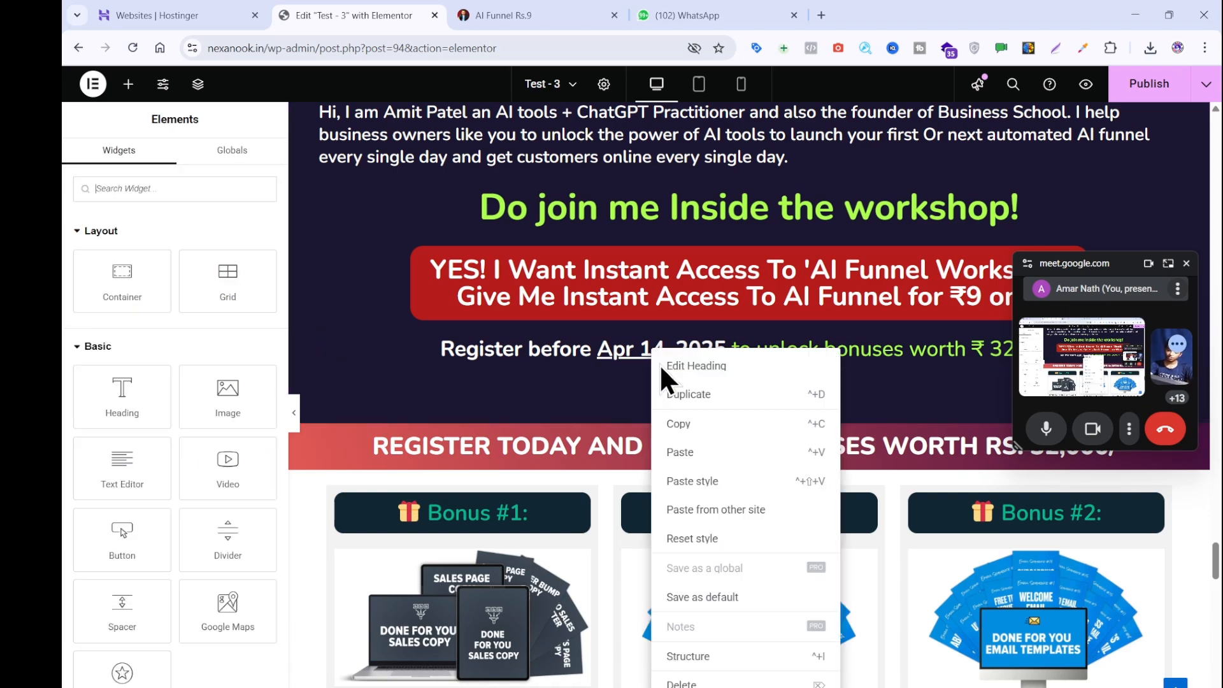
left_click(674, 424)
scroll(674, 424, "down", 20)
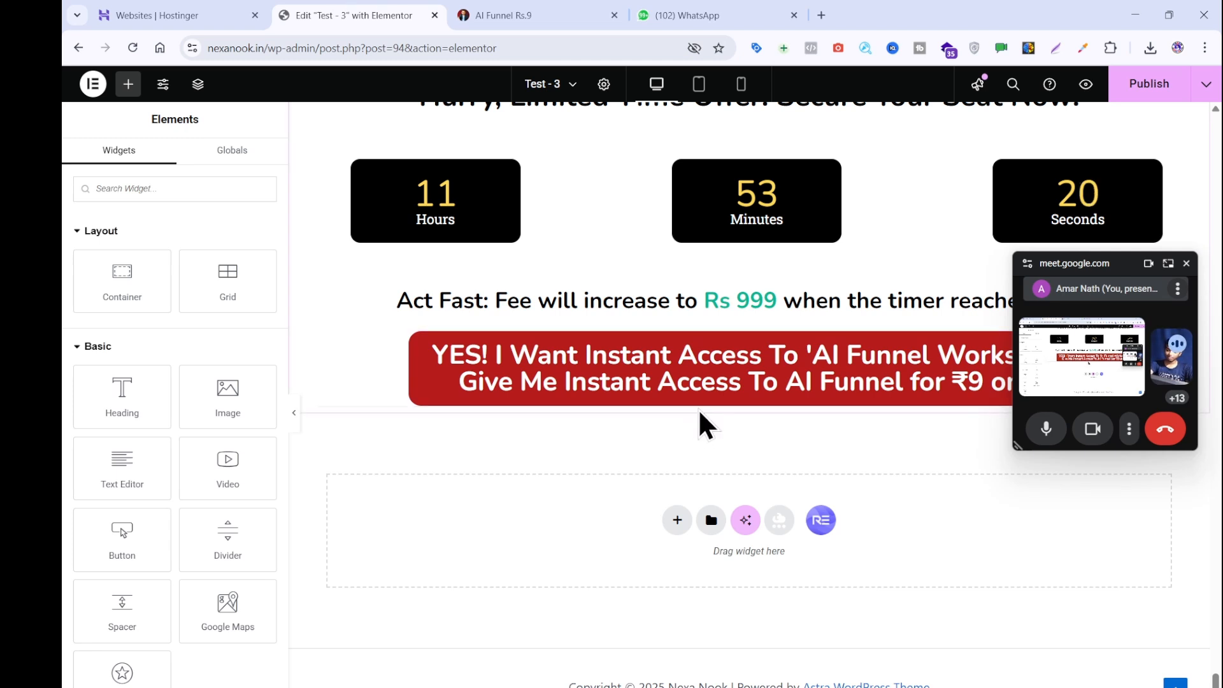
key("ctrl+v")
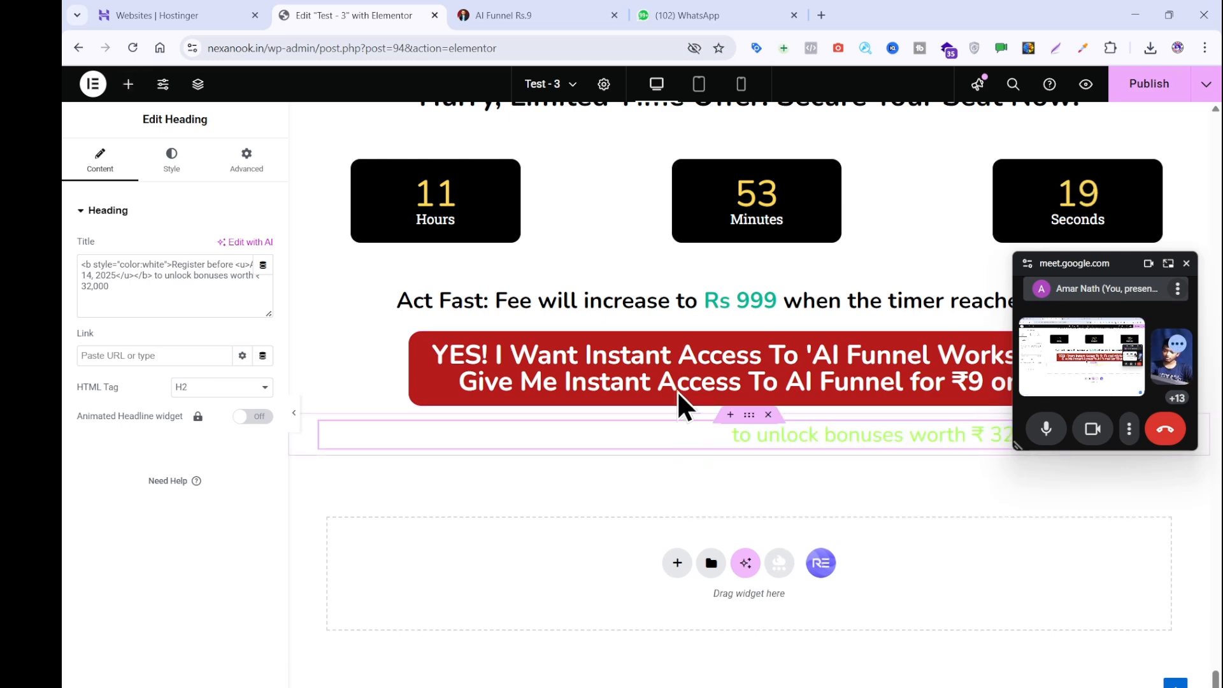
mouse_move(678, 434)
left_mouse_down()
mouse_move(688, 415)
mouse_move(681, 422)
left_mouse_up()
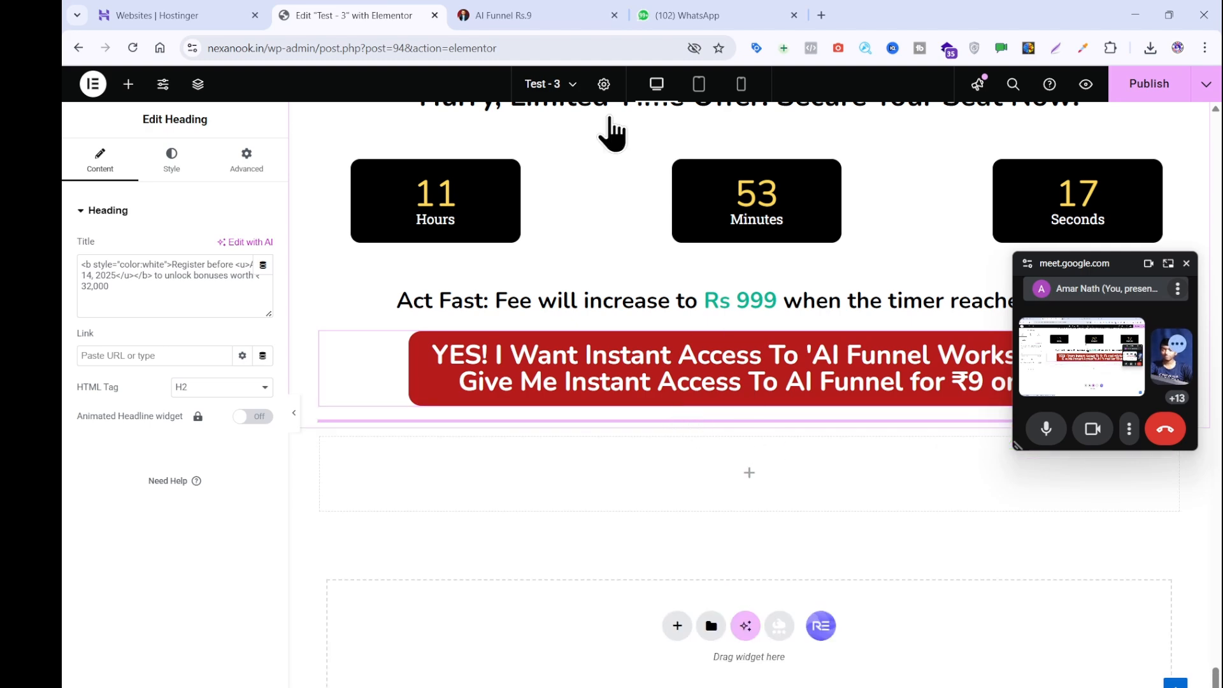
- On the AI Funnel reference page, dismiss the exit popup and sample and copy the colour of the 'to unlock bonuses worth' text
left_click(573, 13)
left_click(223, 276)
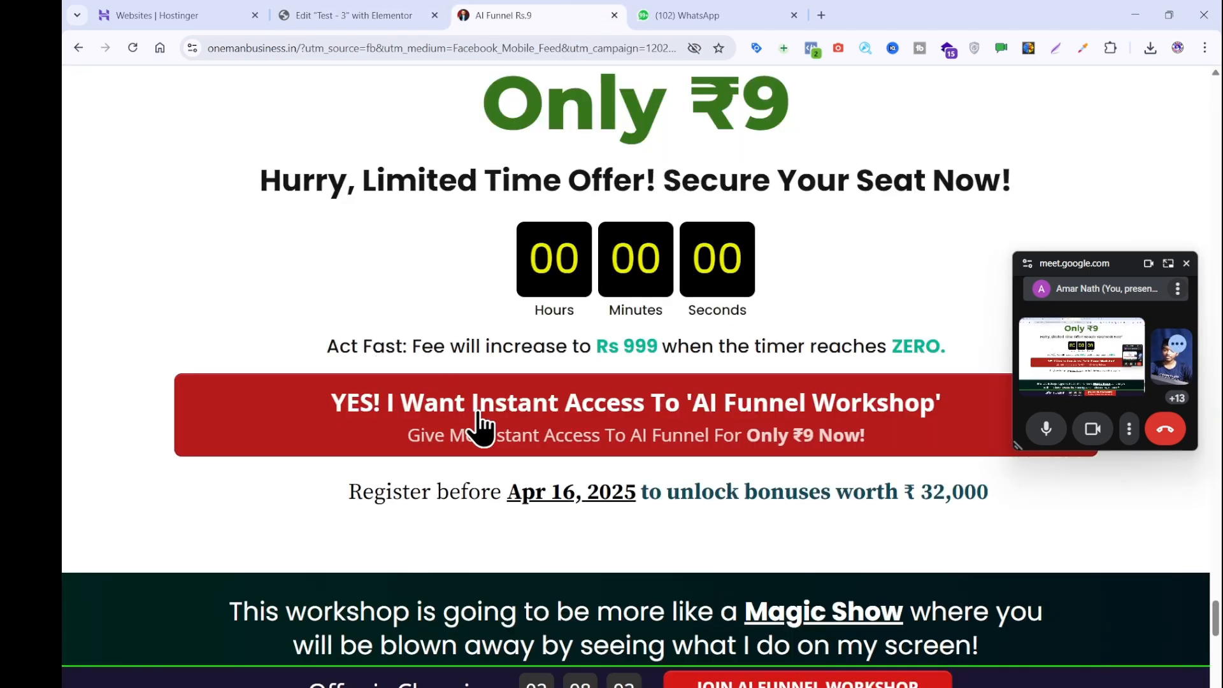
scroll(516, 449, "down", 2)
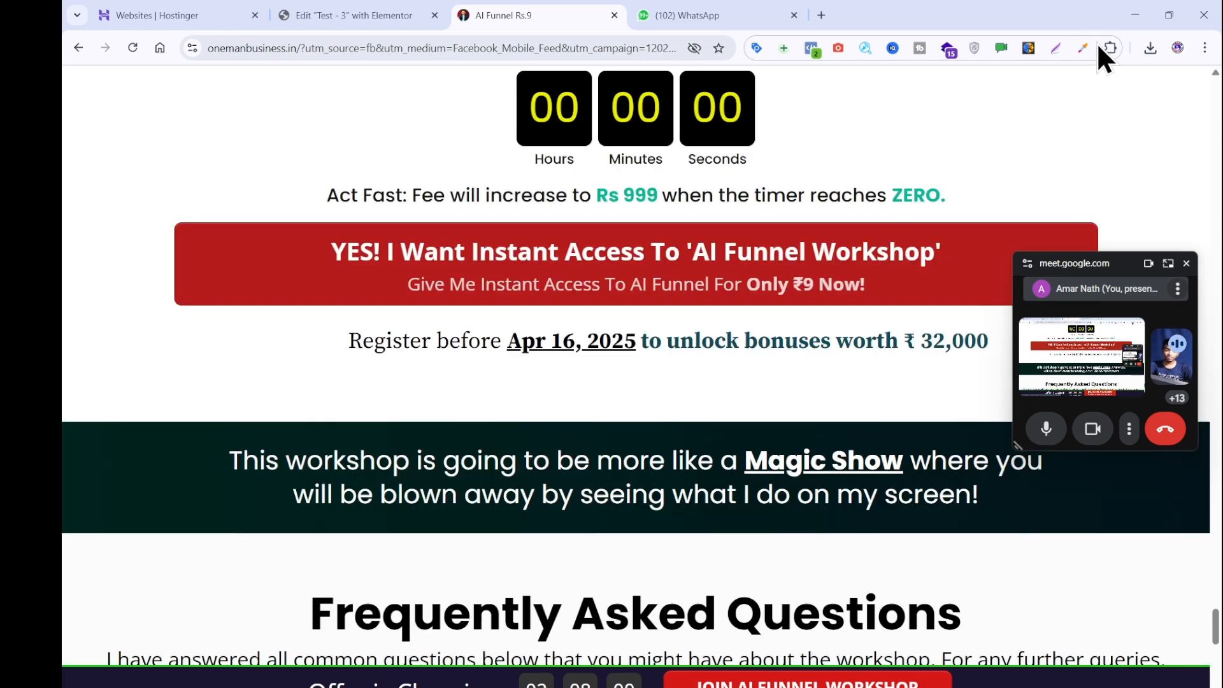
left_click(1040, 85)
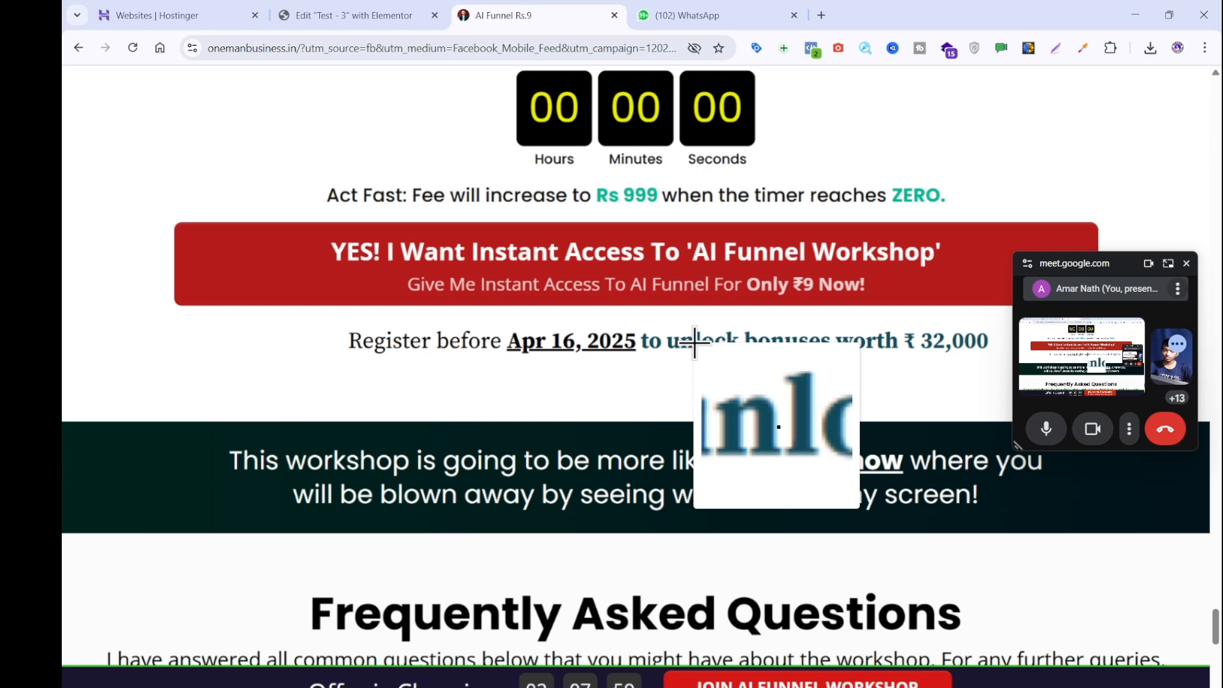
left_click(693, 343)
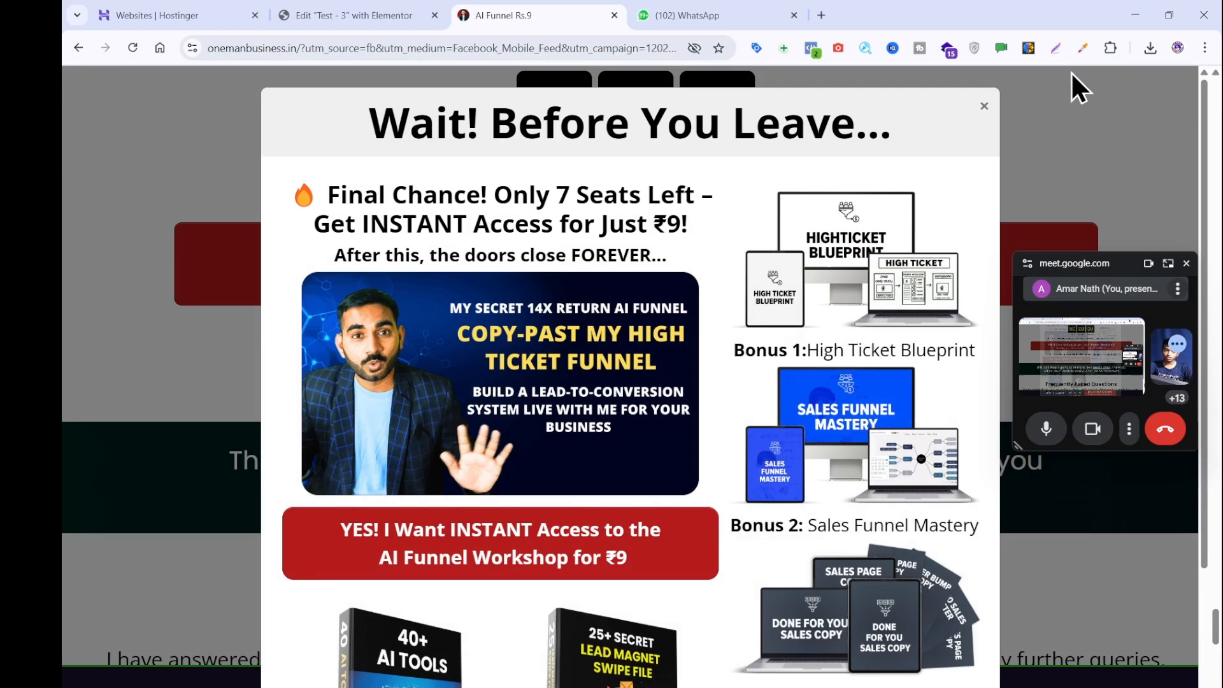
left_click(1071, 73)
left_click(1083, 48)
left_click(1035, 84)
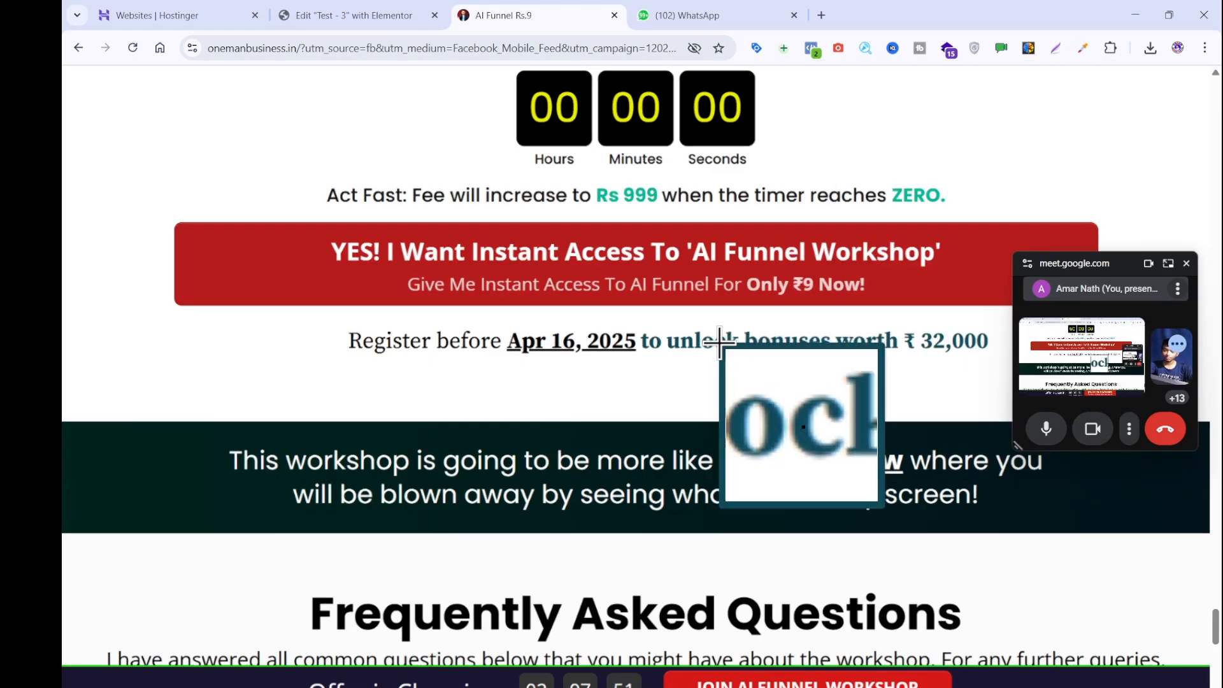
left_click(715, 342)
key("ctrl+c")
left_click(877, 351)
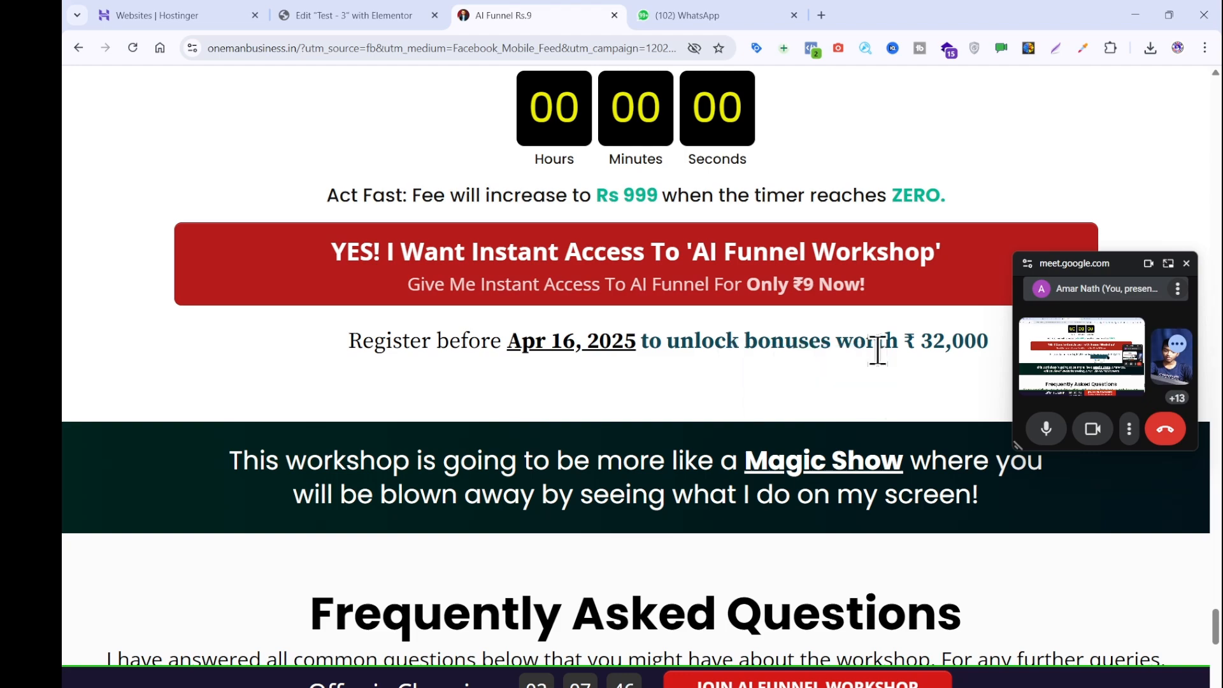
- In the Elementor editor, set the pasted 'Register before' heading's text colour to the copied #104A5A
left_click(410, 15)
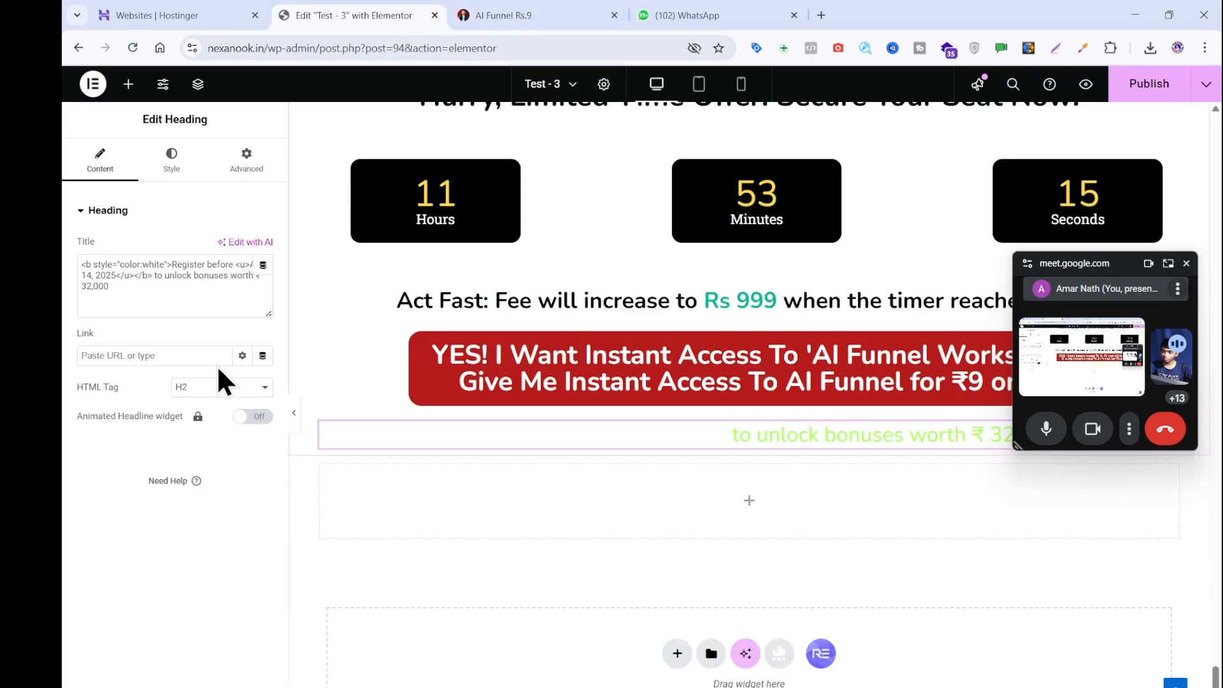
left_click(172, 167)
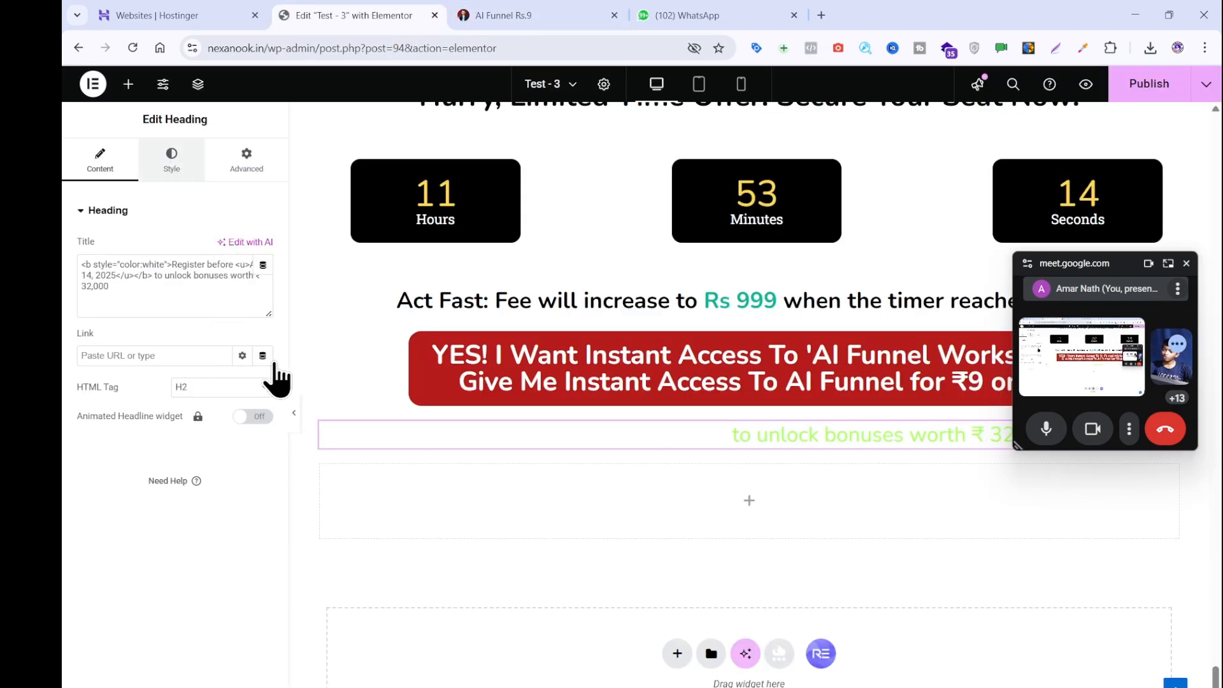
left_click(263, 459)
left_click(251, 675)
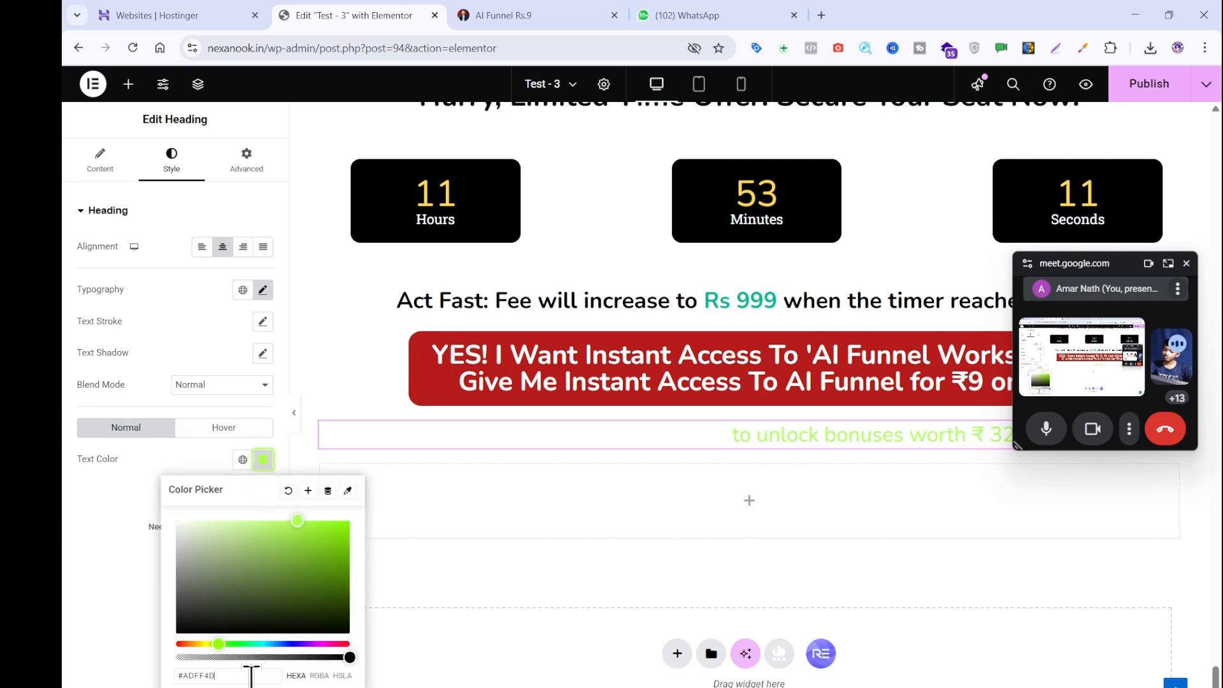
key("ctrl+v")
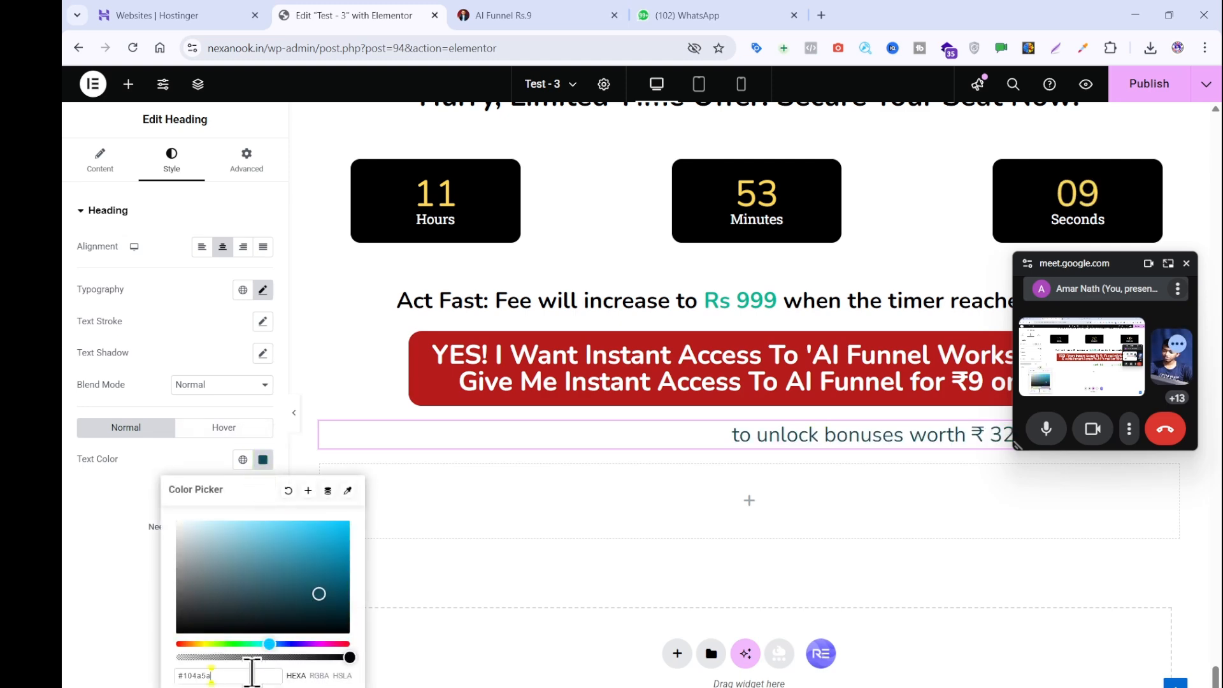
left_click(132, 543)
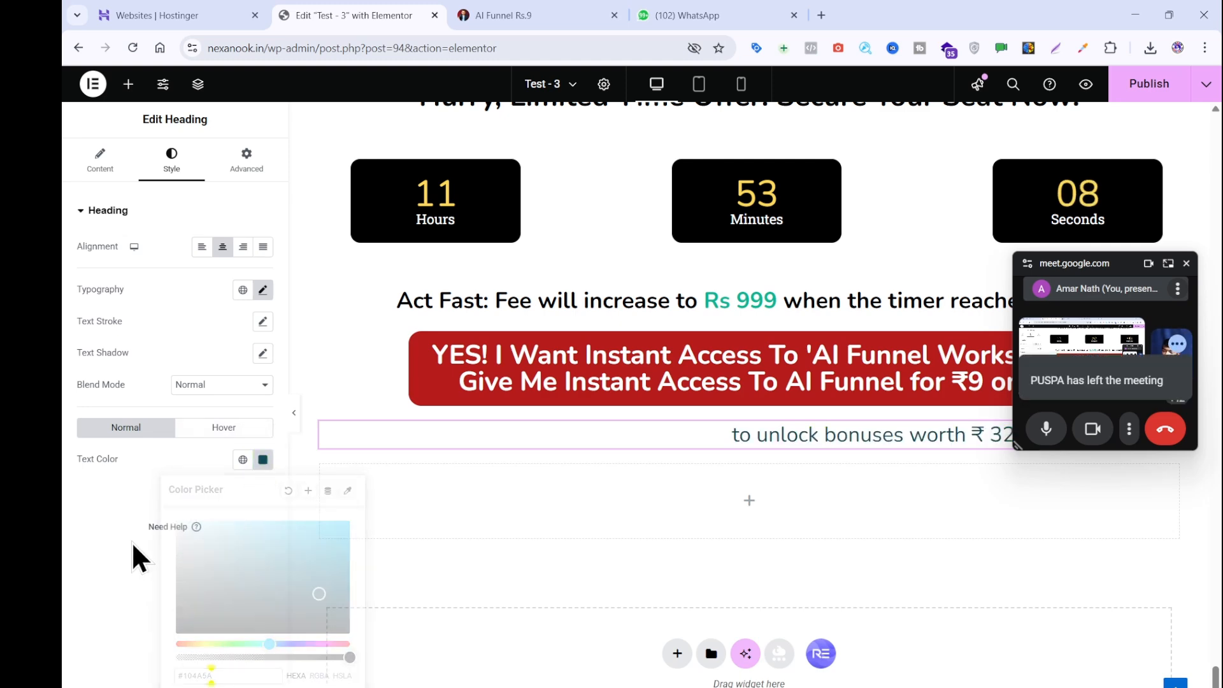
- Change the inline style colour of 'Register before Apr 14, 2025' to black in the heading's title markup
left_click(122, 157)
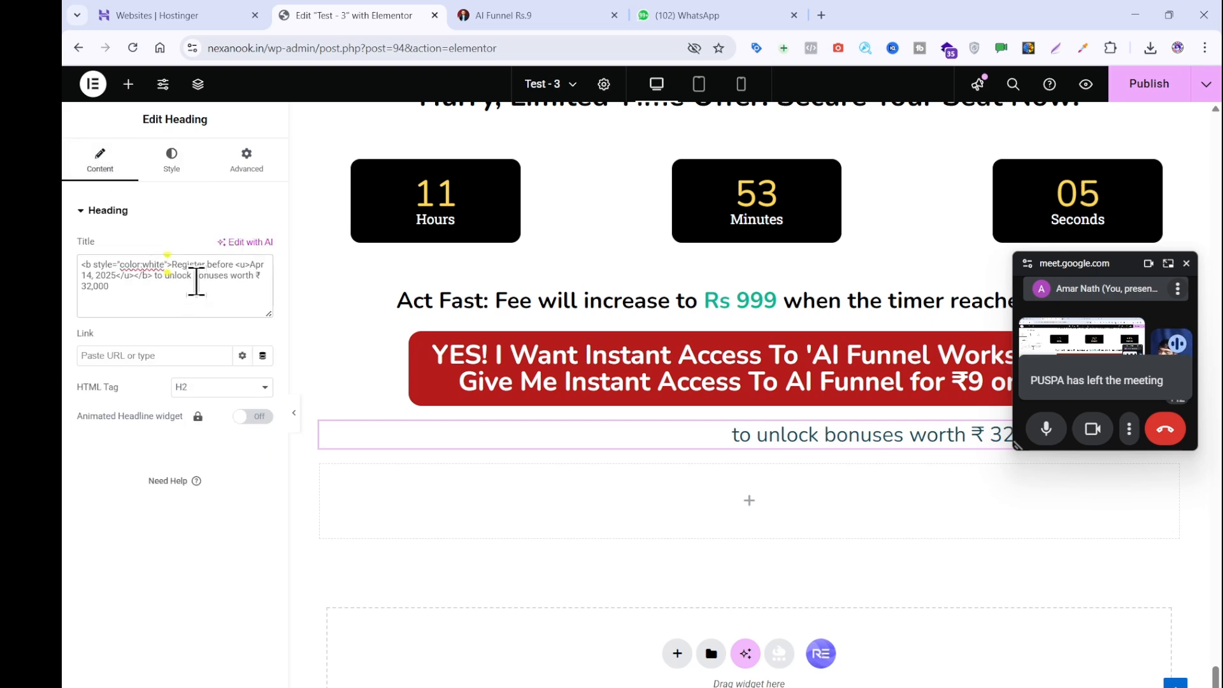
key("BackSpace")
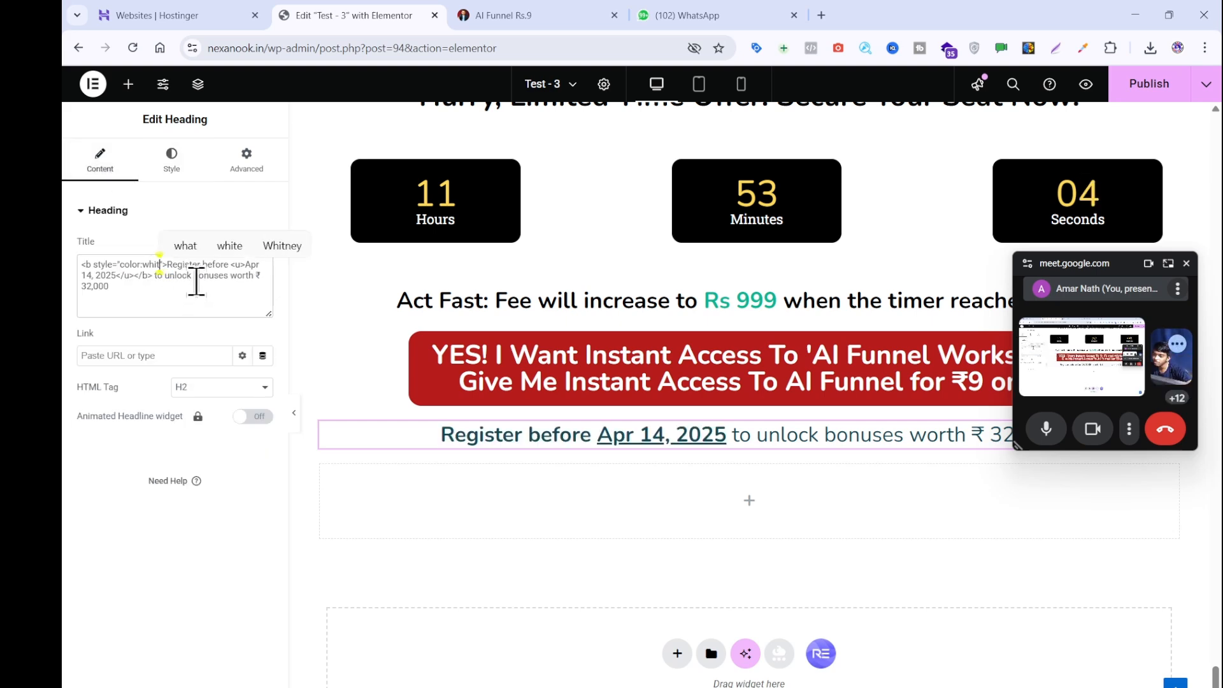
key("BackSpace")
key("BackSpace")
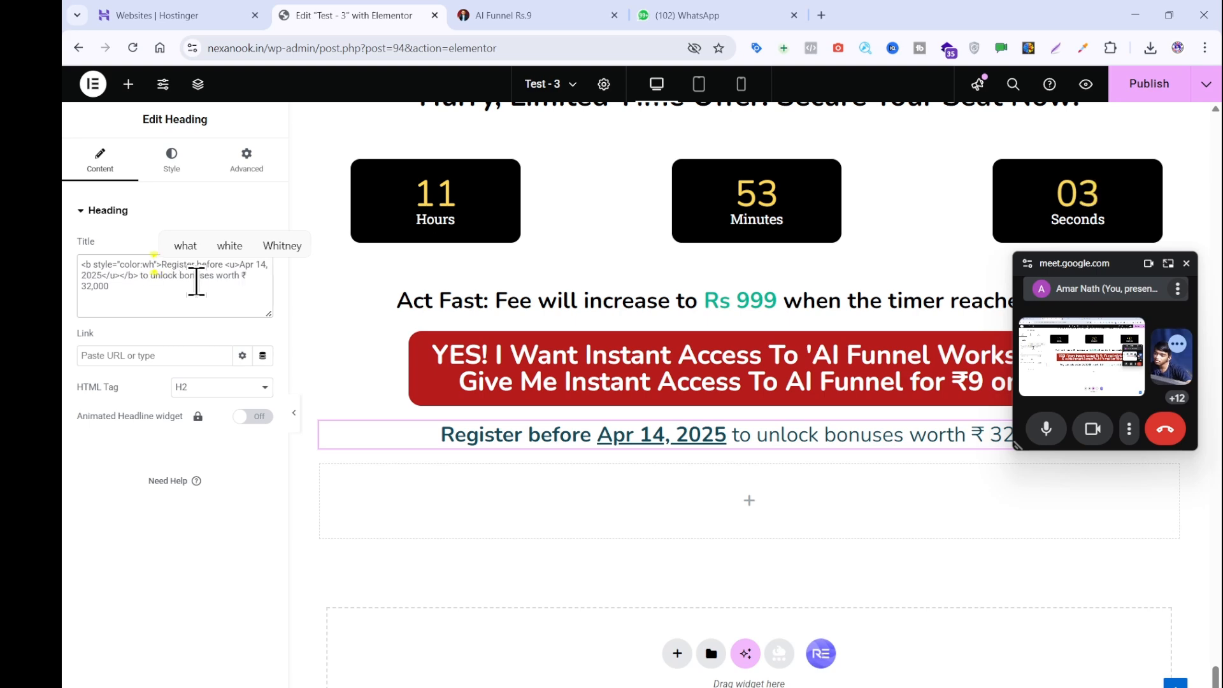
key("BackSpace")
key("BackSpace")
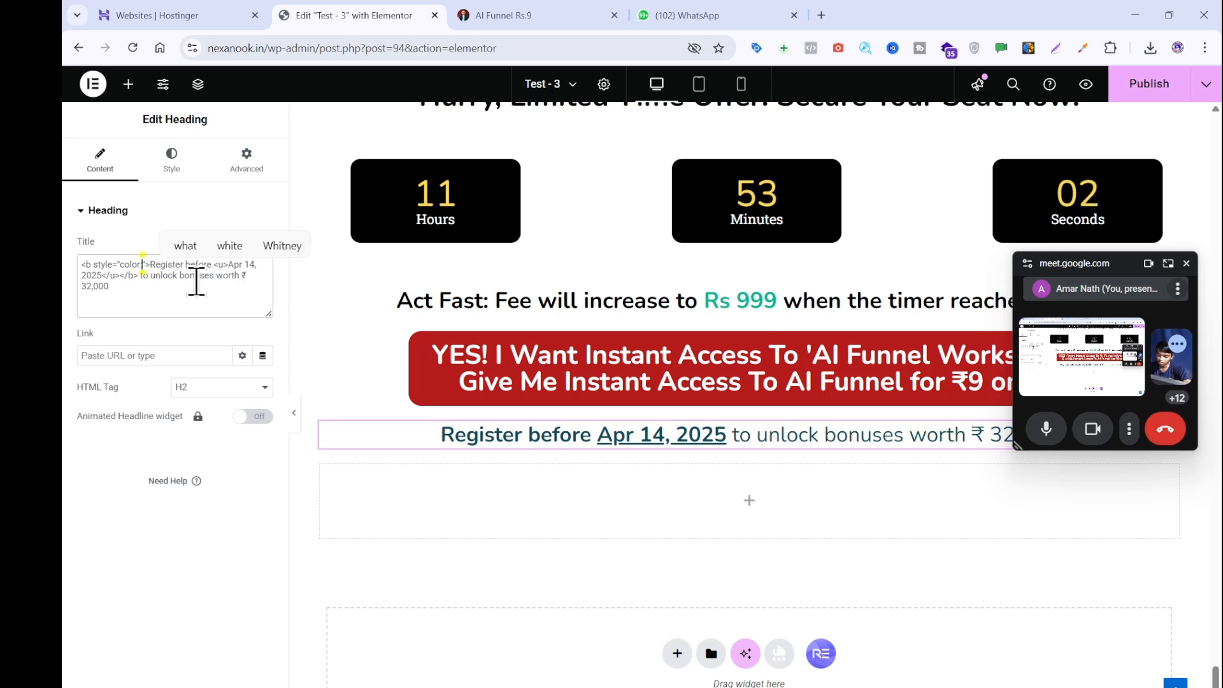
type("bl")
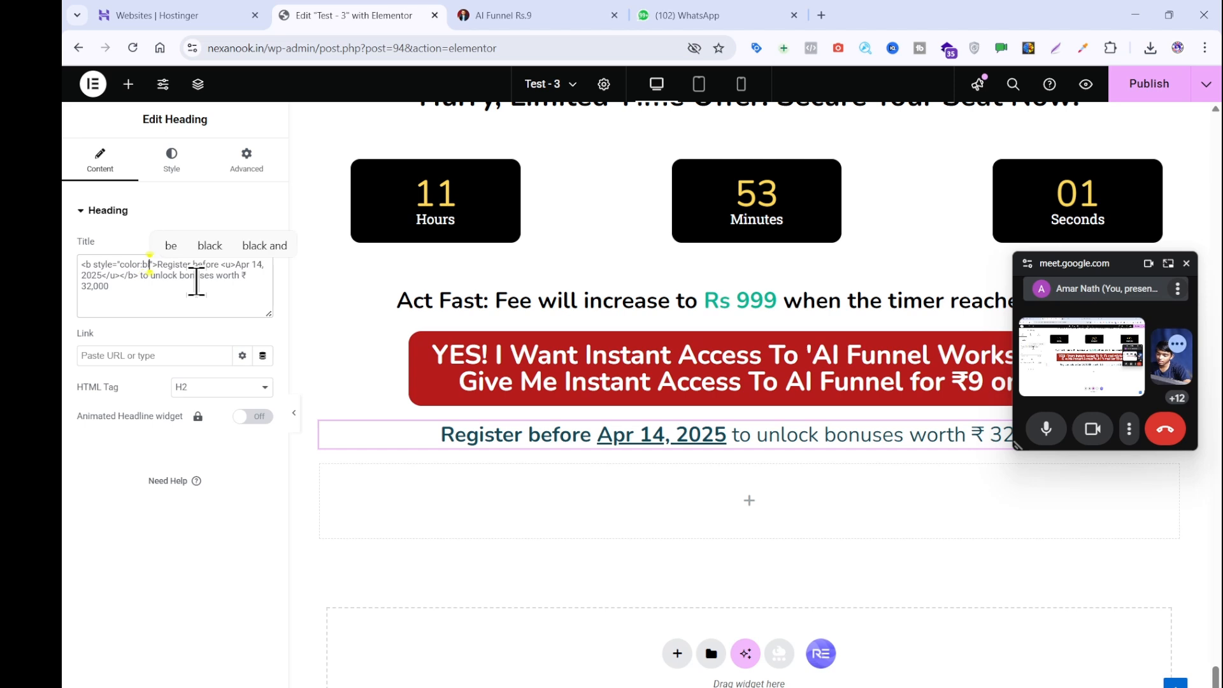
type("ack")
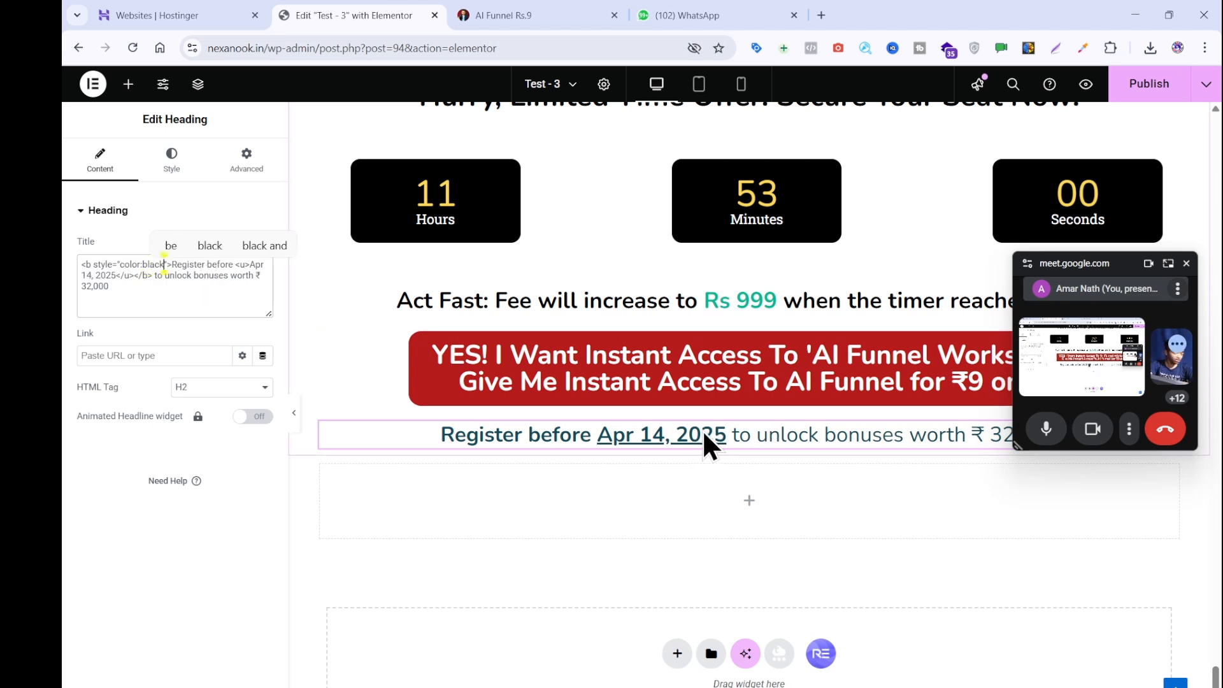
- Publish the page and delete the empty container below the 'Register before' heading
left_click(1121, 85)
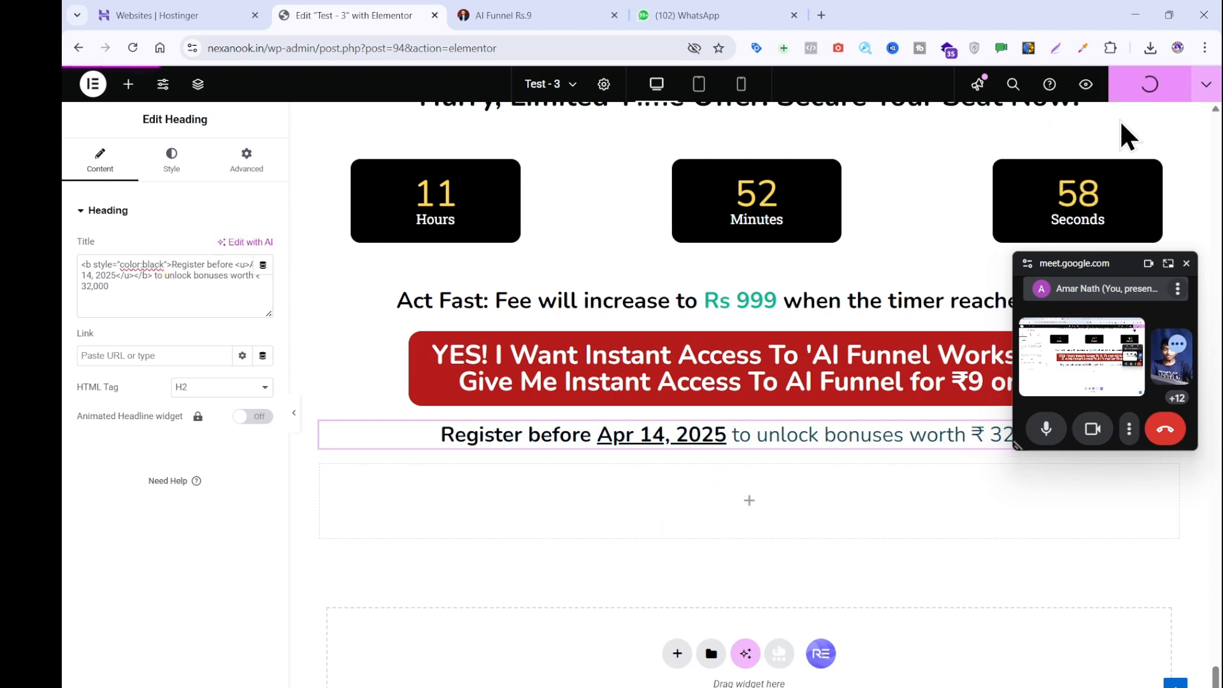
left_click(773, 458)
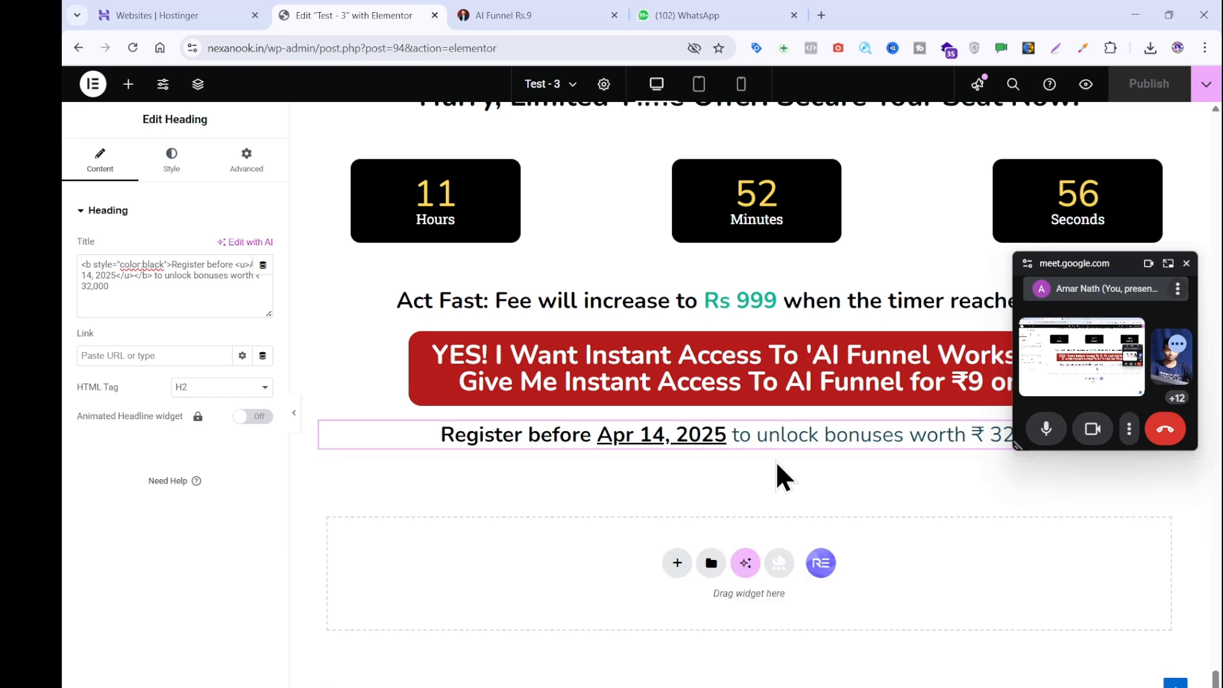
- Check the spacing under the registration line on the AI Funnel reference page and add a Spacer below the 'Register before' heading in Elementor
left_click(551, 7)
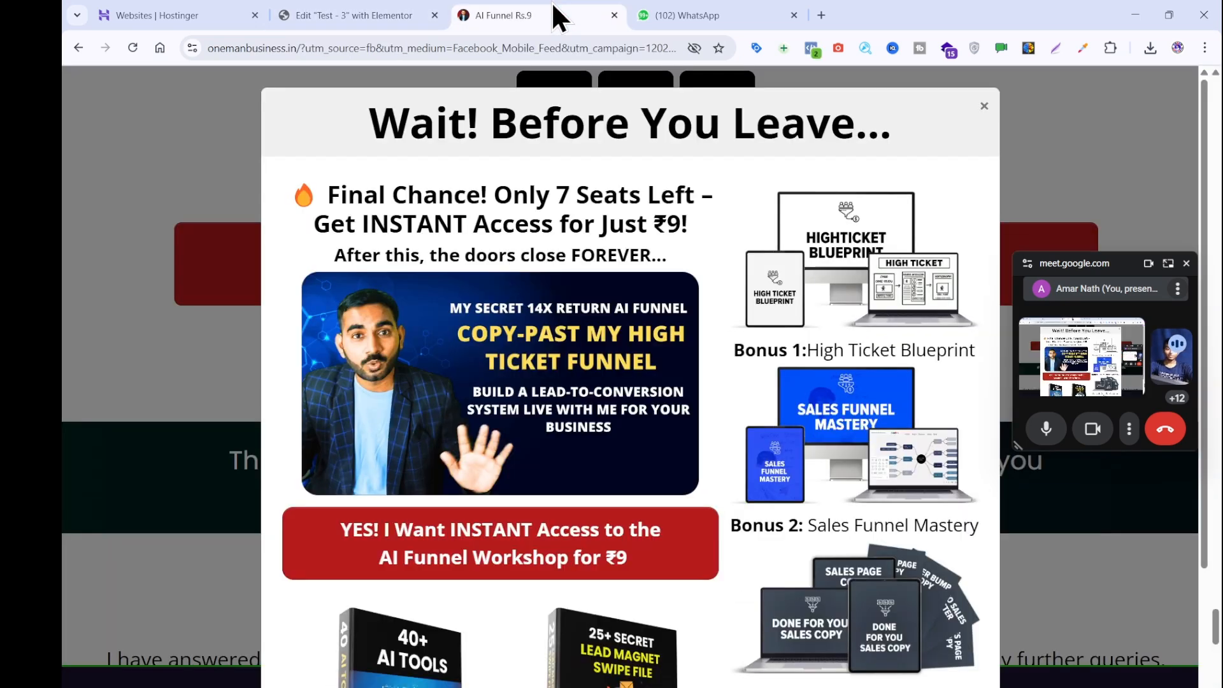
left_click(164, 352)
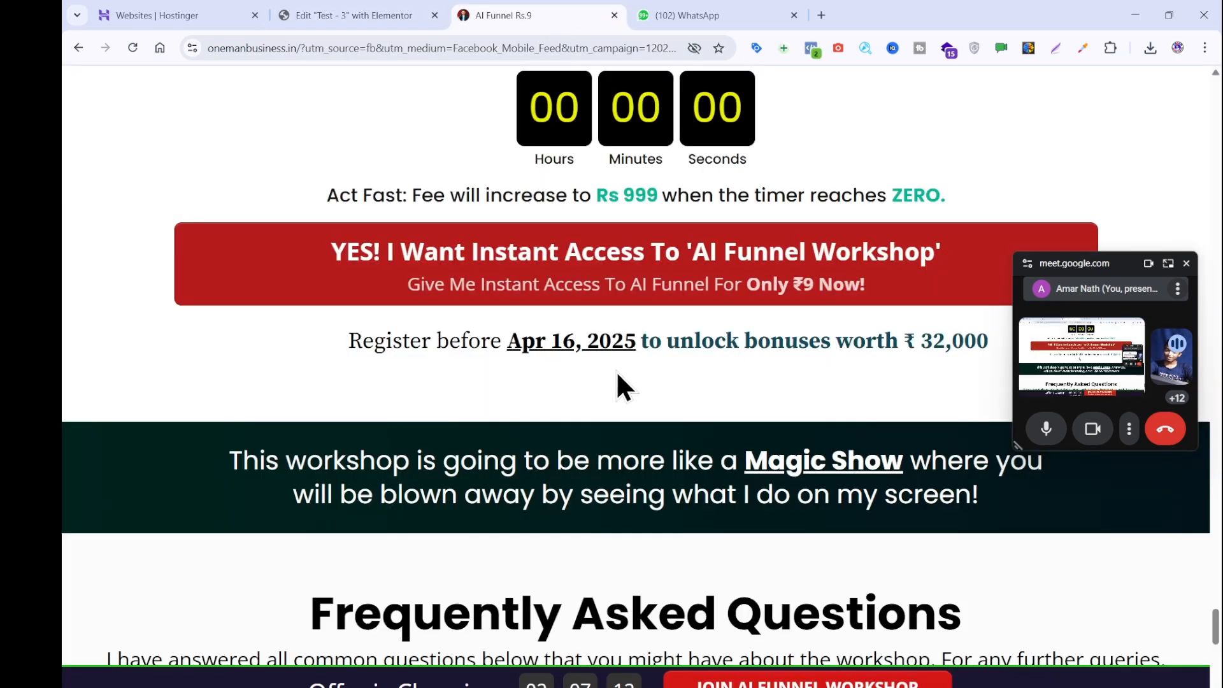
scroll(684, 234, "down", 2)
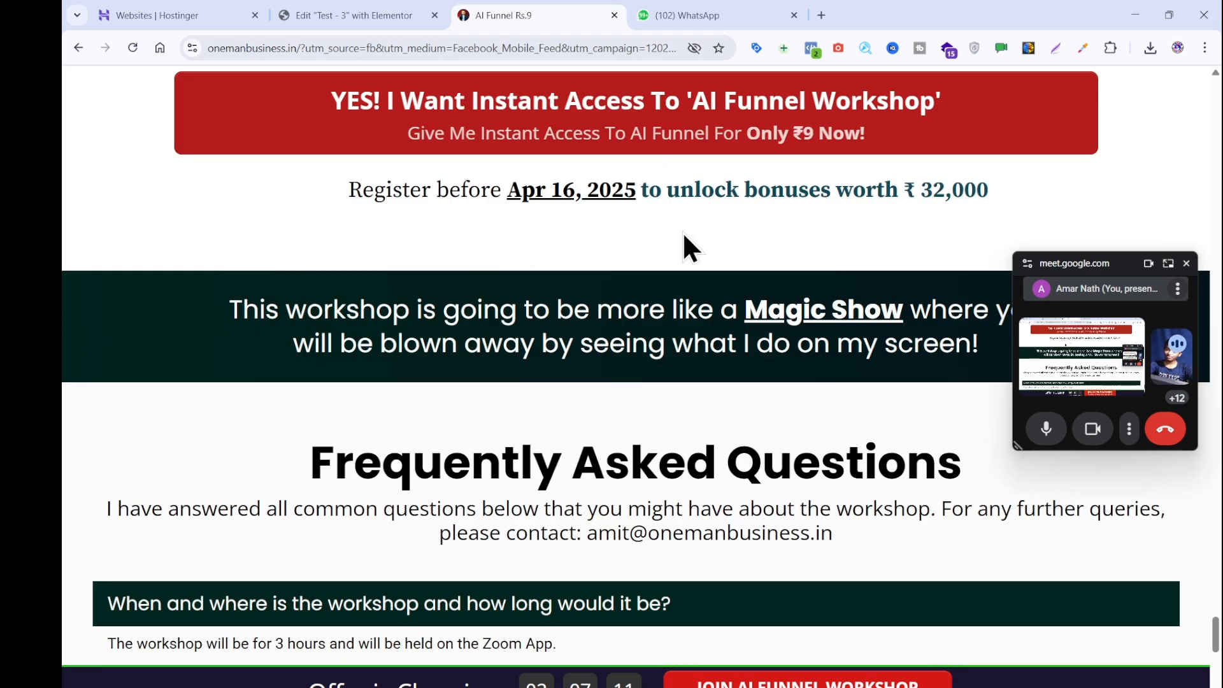
left_click(337, 2)
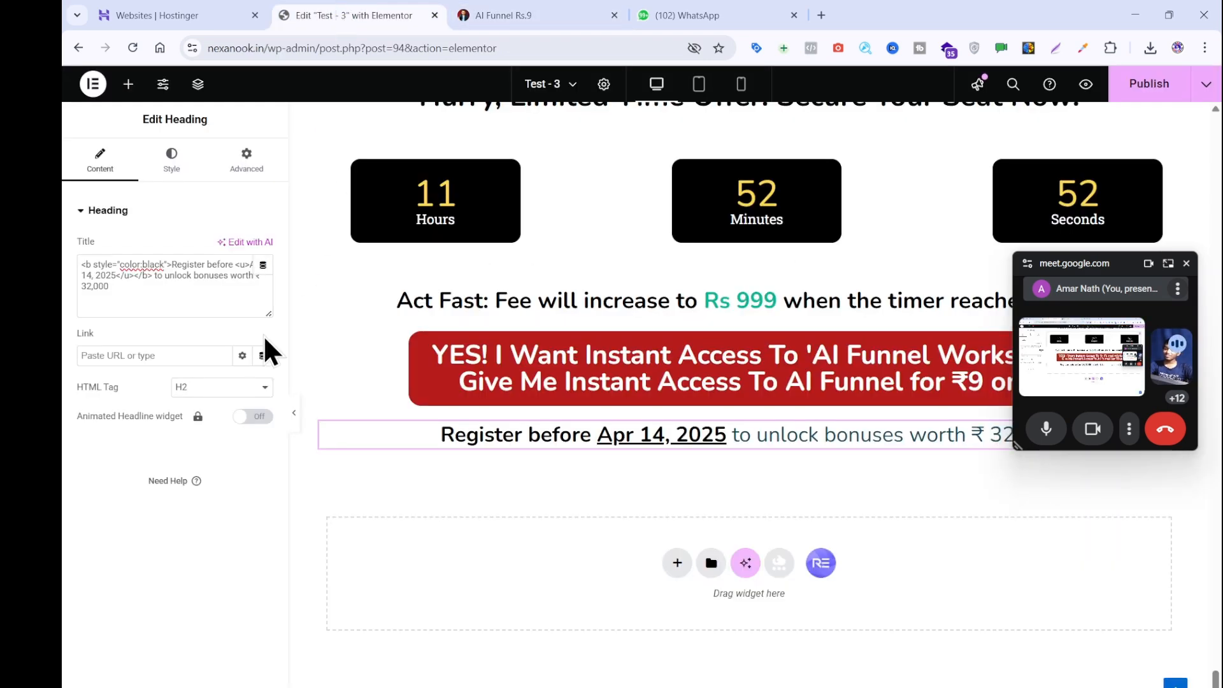
left_click(130, 82)
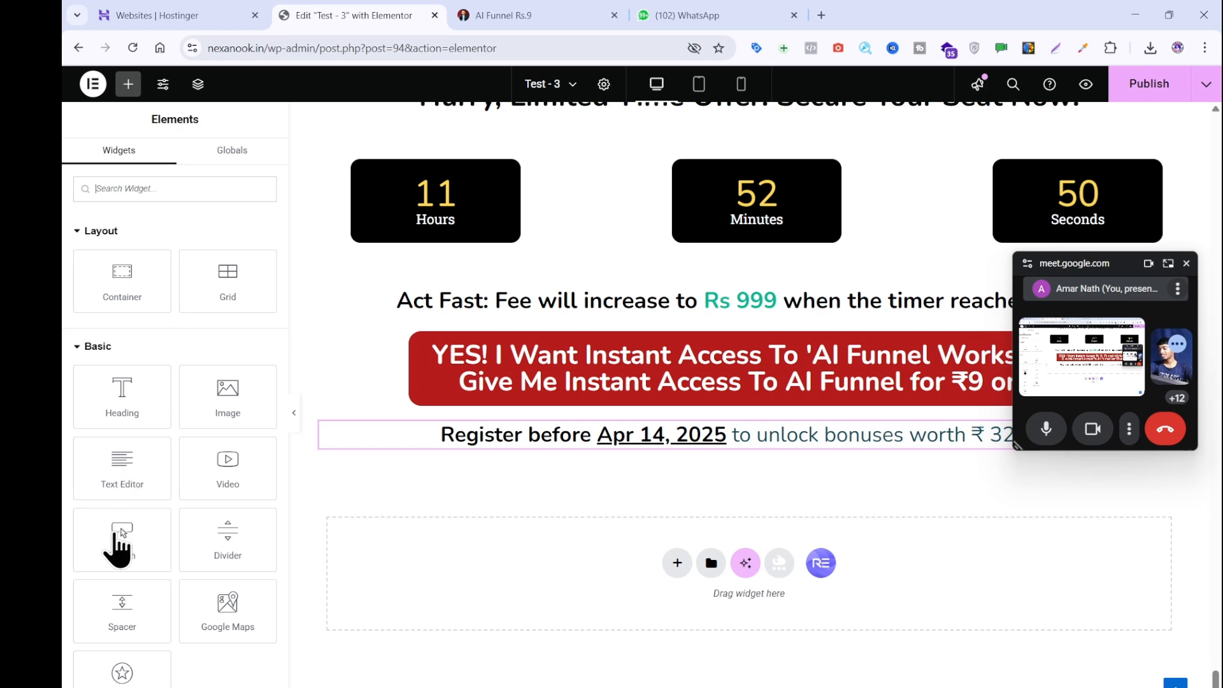
left_click_drag(126, 621, 572, 449)
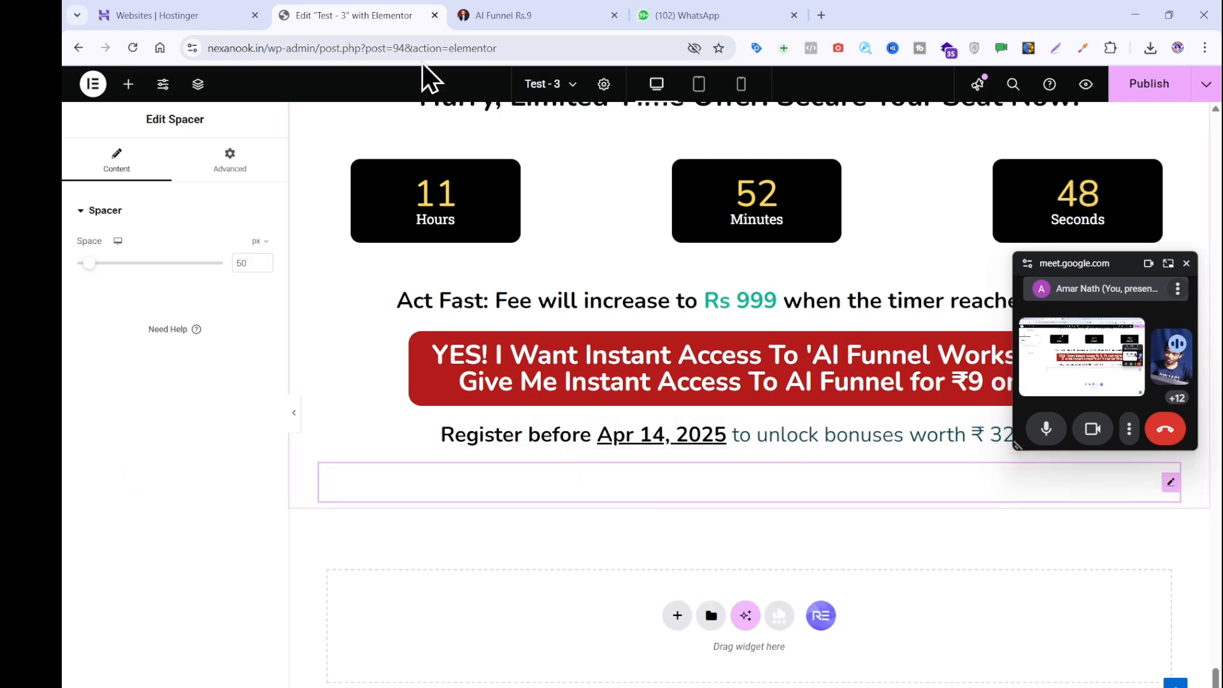
- Add a new single-column container with vertical direction below the spacer, following the banner on the reference page
left_click(486, 14)
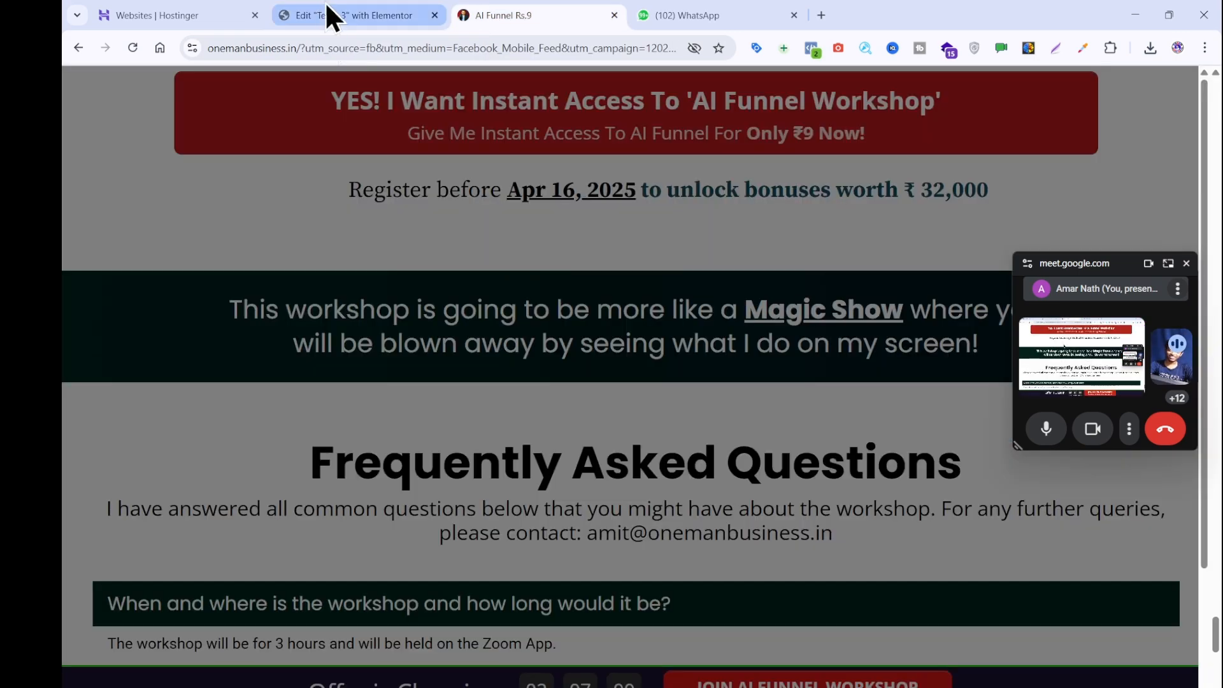
left_click(324, 15)
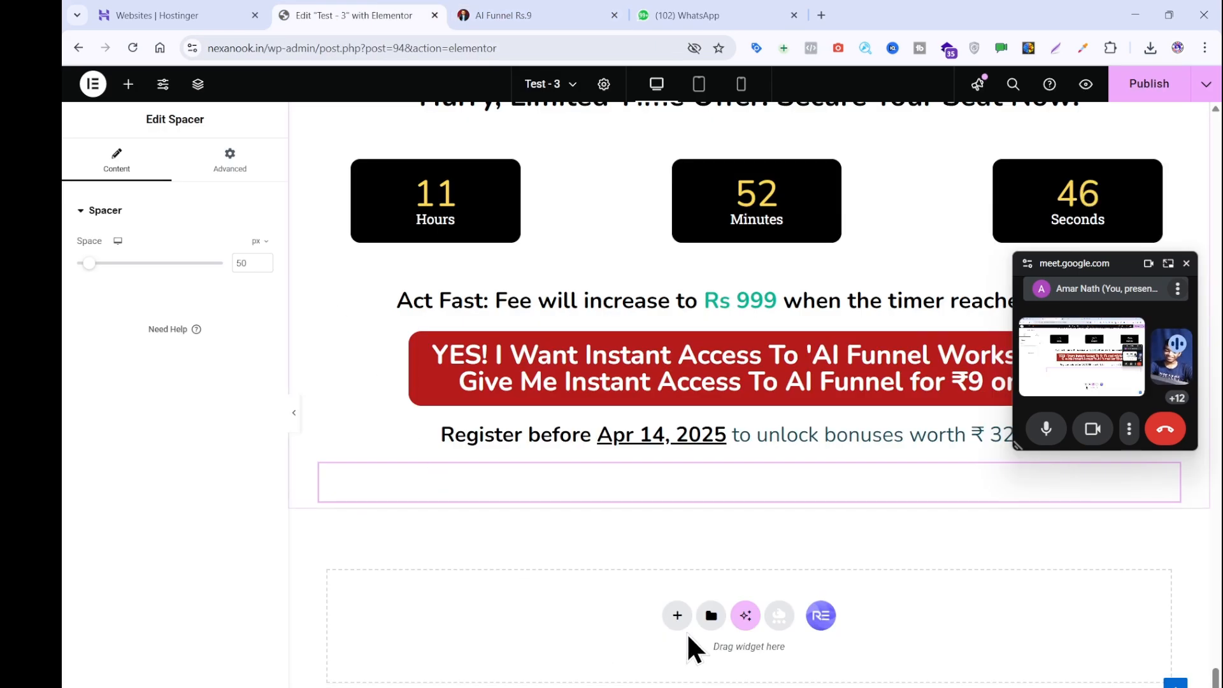
left_click(677, 619)
left_click(680, 658)
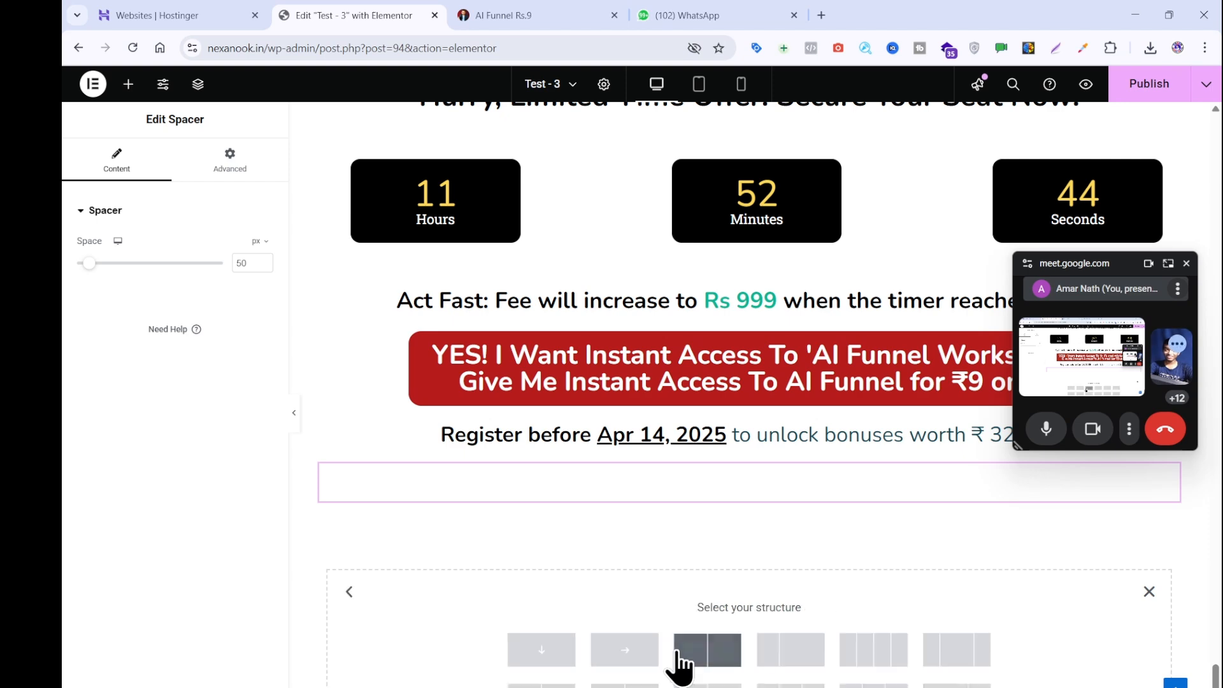
left_click(547, 651)
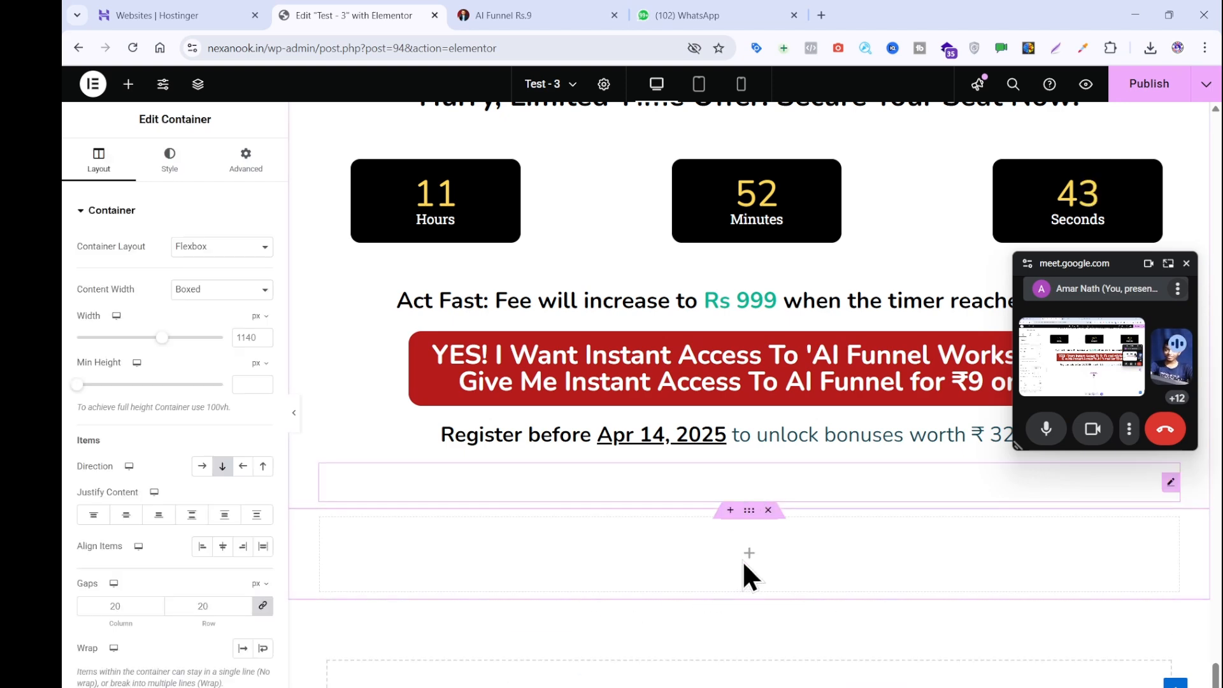
- Copy the banner text 'This workshop is going to be more like a Magic Show…' from the reference page and strip its formatting through Notepad
left_click(503, 15)
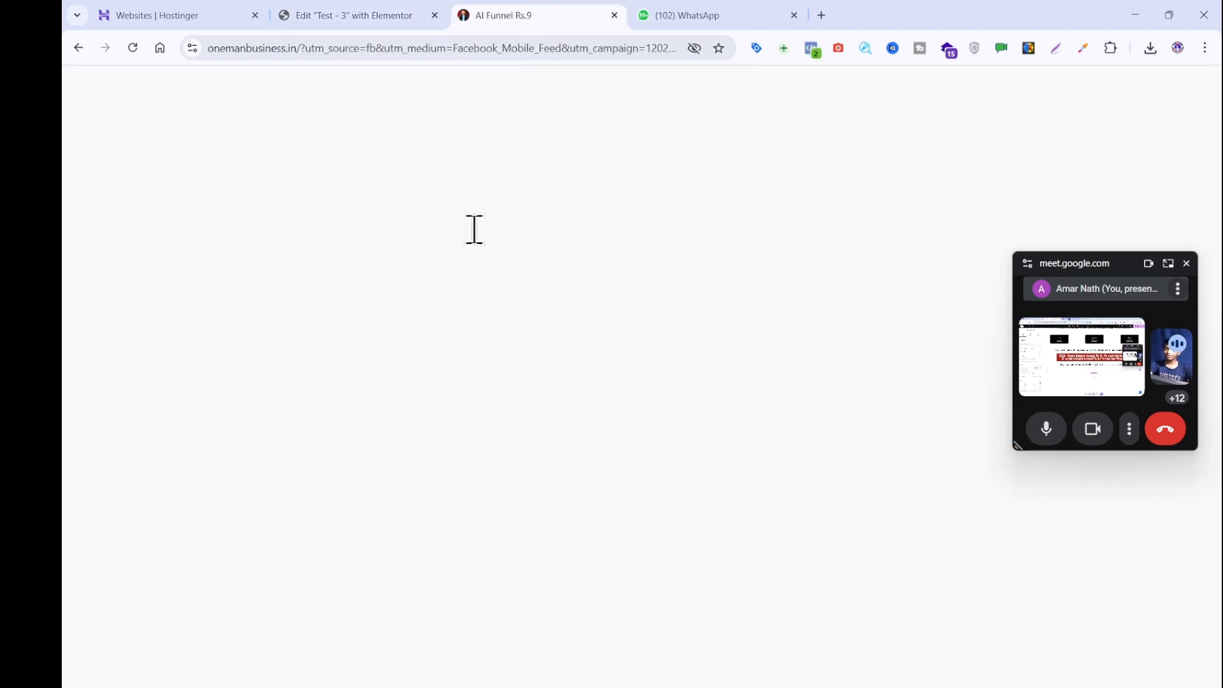
left_click(120, 312)
left_click_drag(208, 310, 986, 346)
key("ctrl+c")
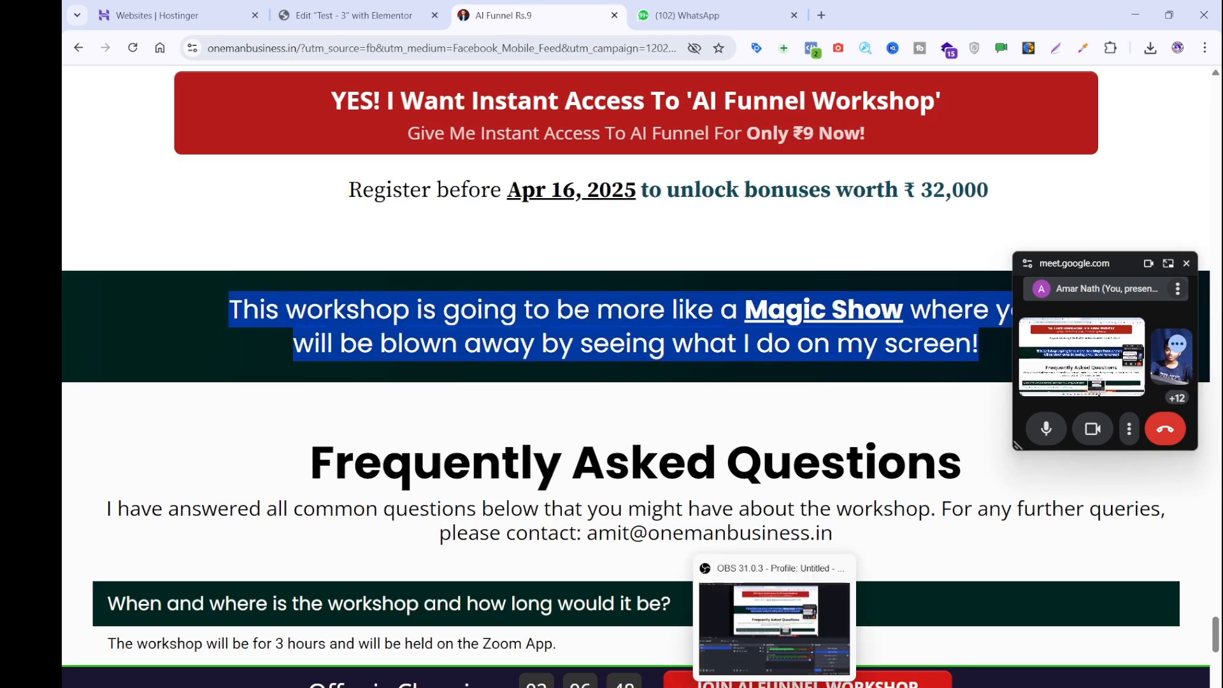
left_click(804, 687)
key("ctrl+v")
key("ctrl+a")
key("ctrl+x")
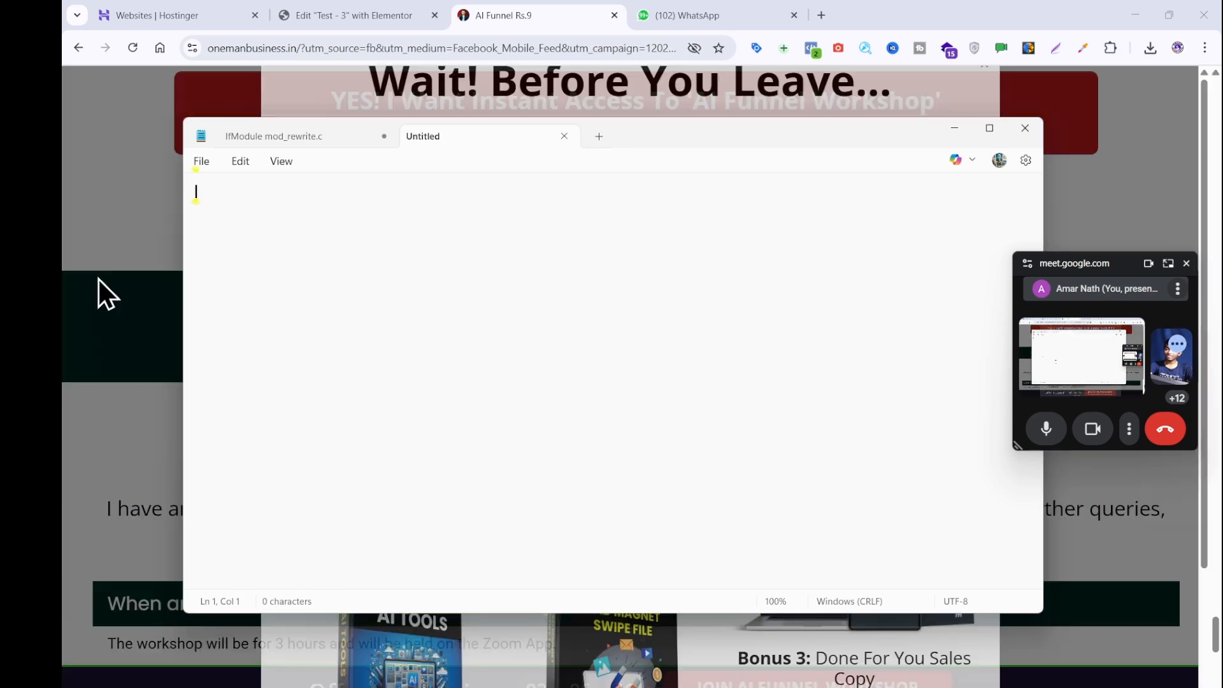
left_click(98, 278)
- In the Elementor editor, add a Heading to the new container and replace its placeholder title with the copied Magic Show sentence
left_click(284, 15)
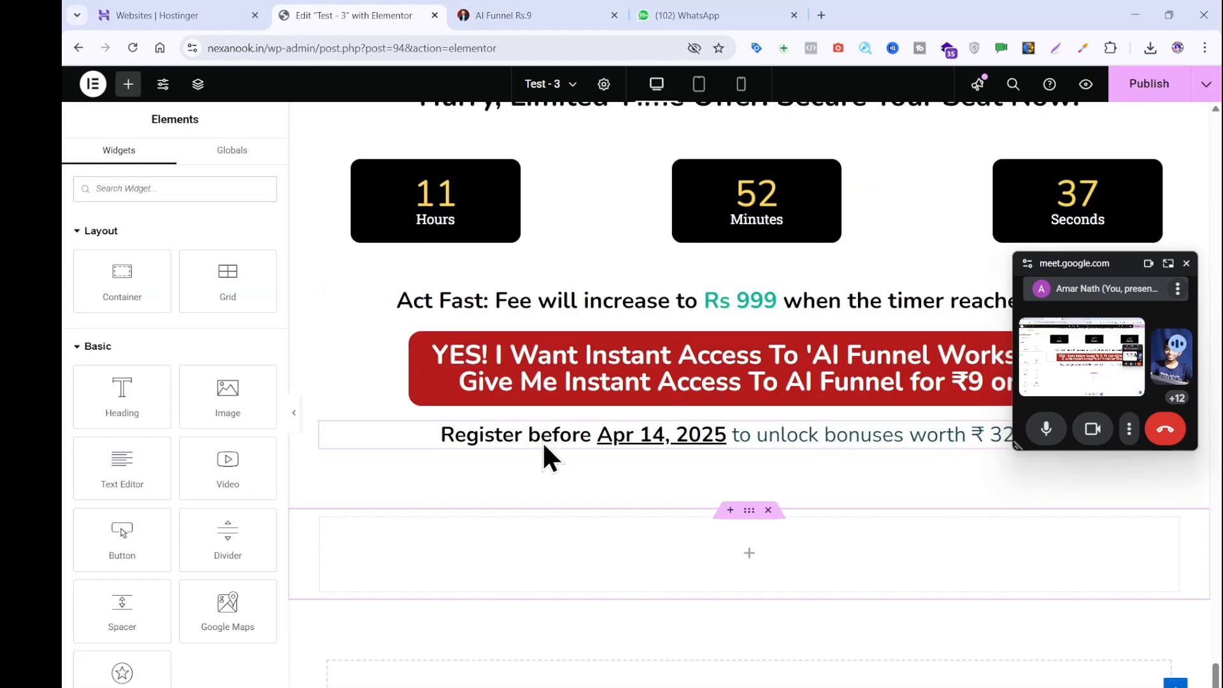
left_click_drag(151, 376, 439, 554)
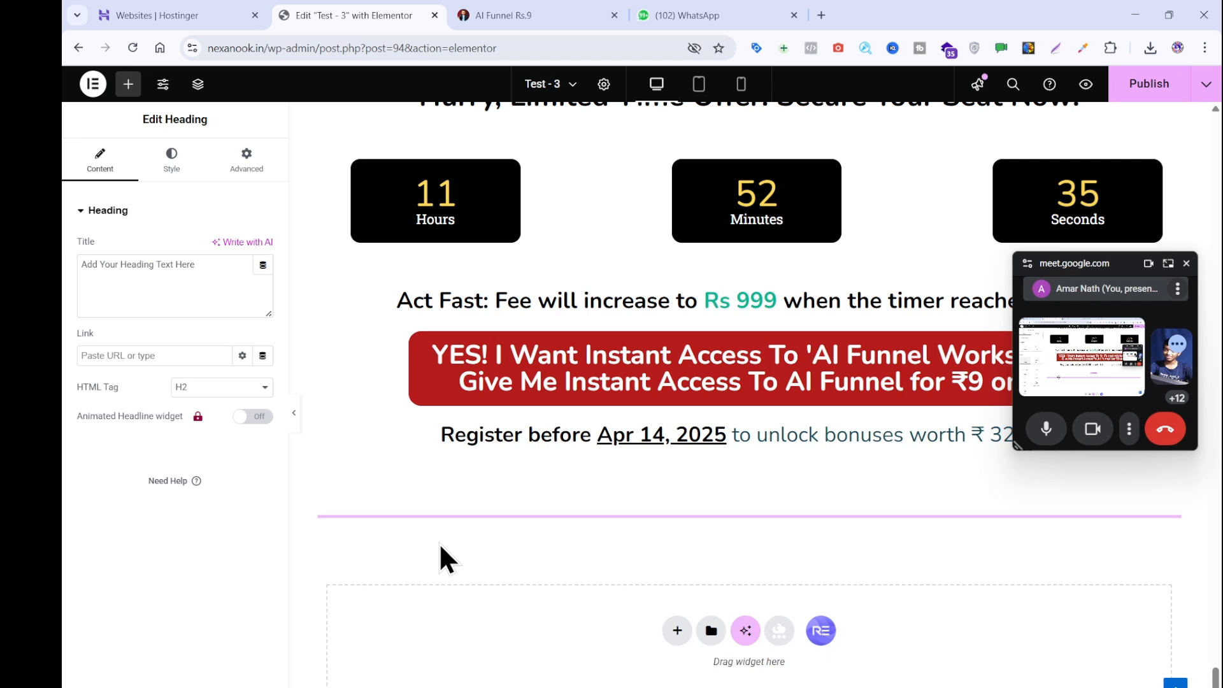
triple_click(130, 295)
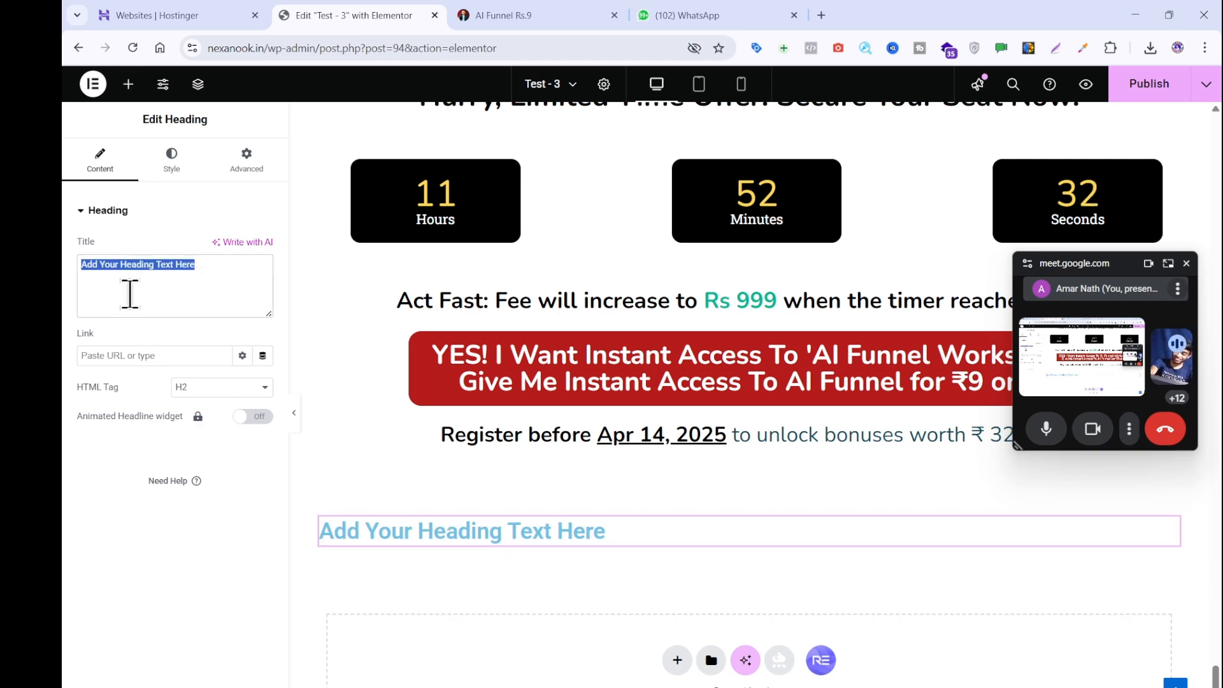
key("ctrl+v")
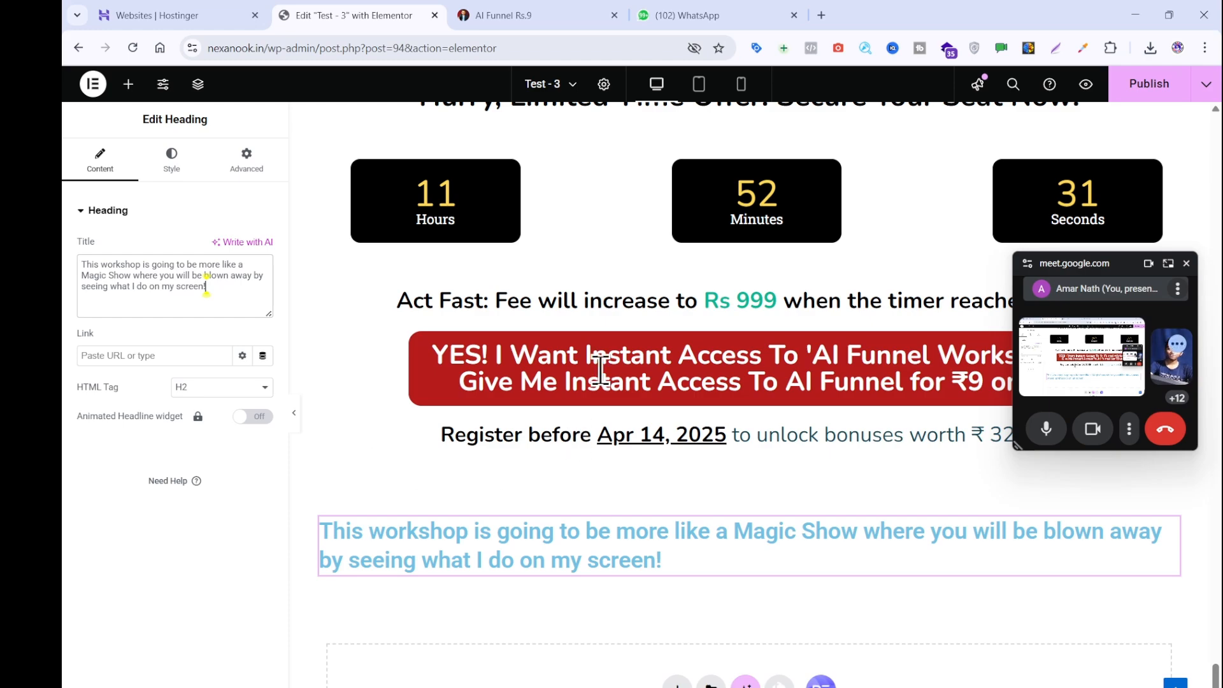
- Compare with the reference banner and apply the style of the 'Let Me Show You EVERYTHING' heading to the Magic Show heading
left_click(509, 15)
left_click(158, 335)
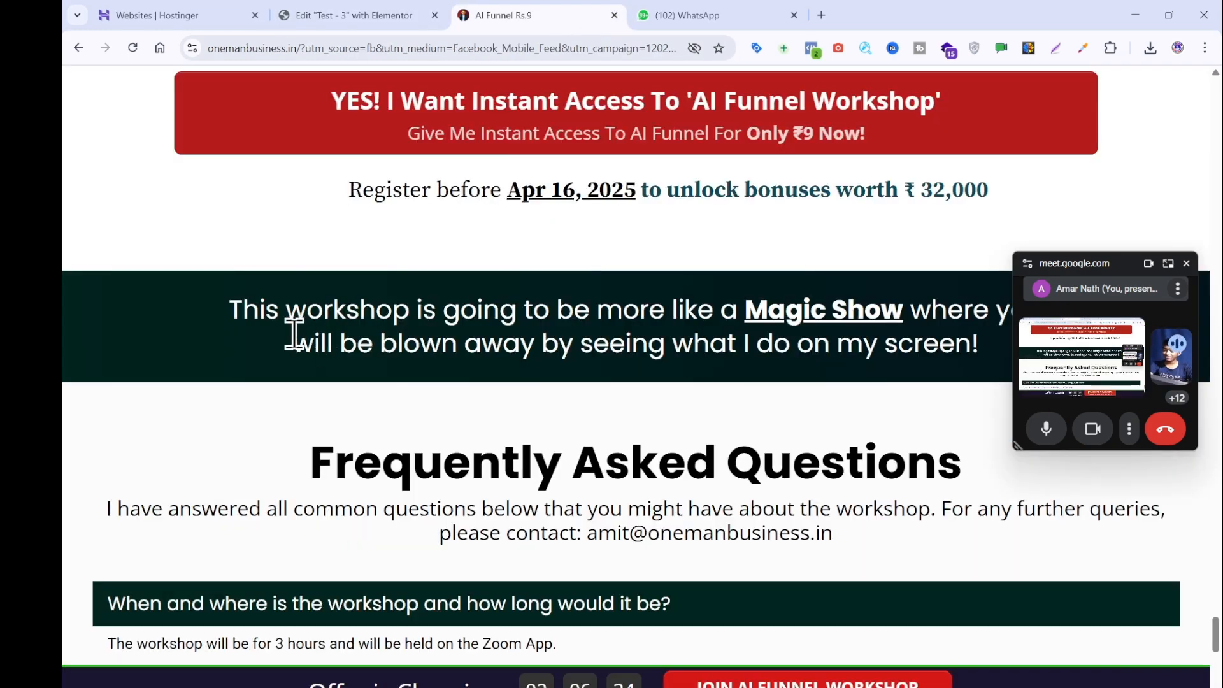
left_click(393, 3)
scroll(578, 357, "up", 20)
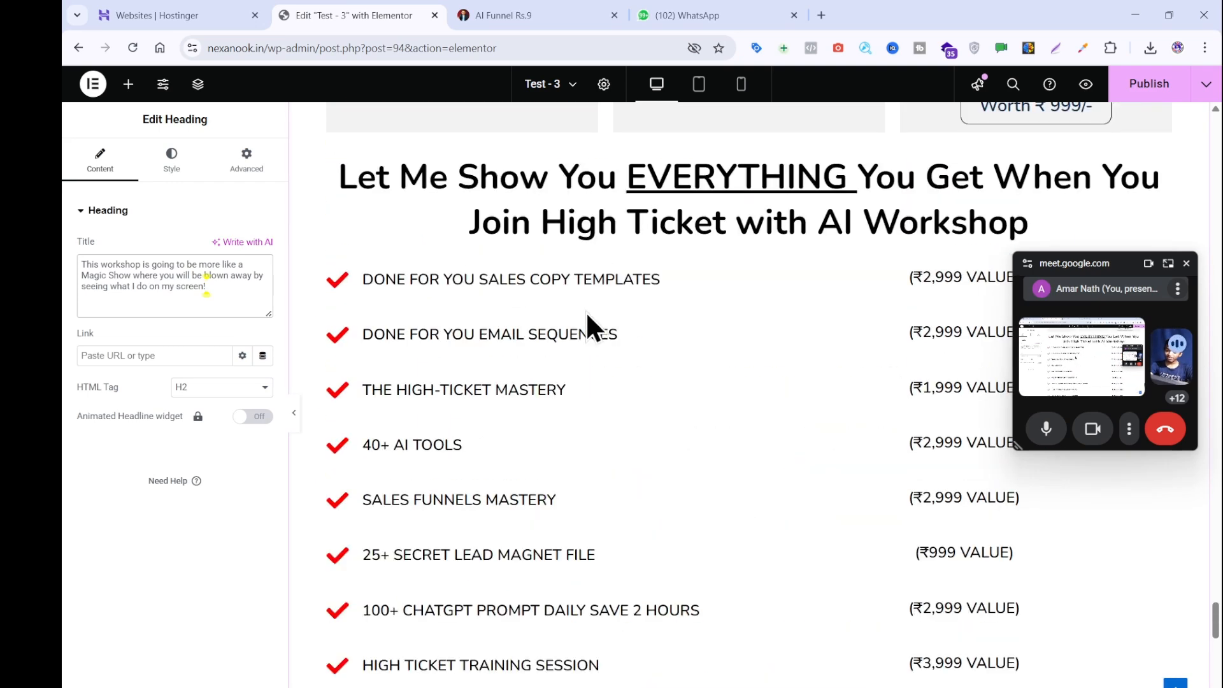
right_click(605, 198)
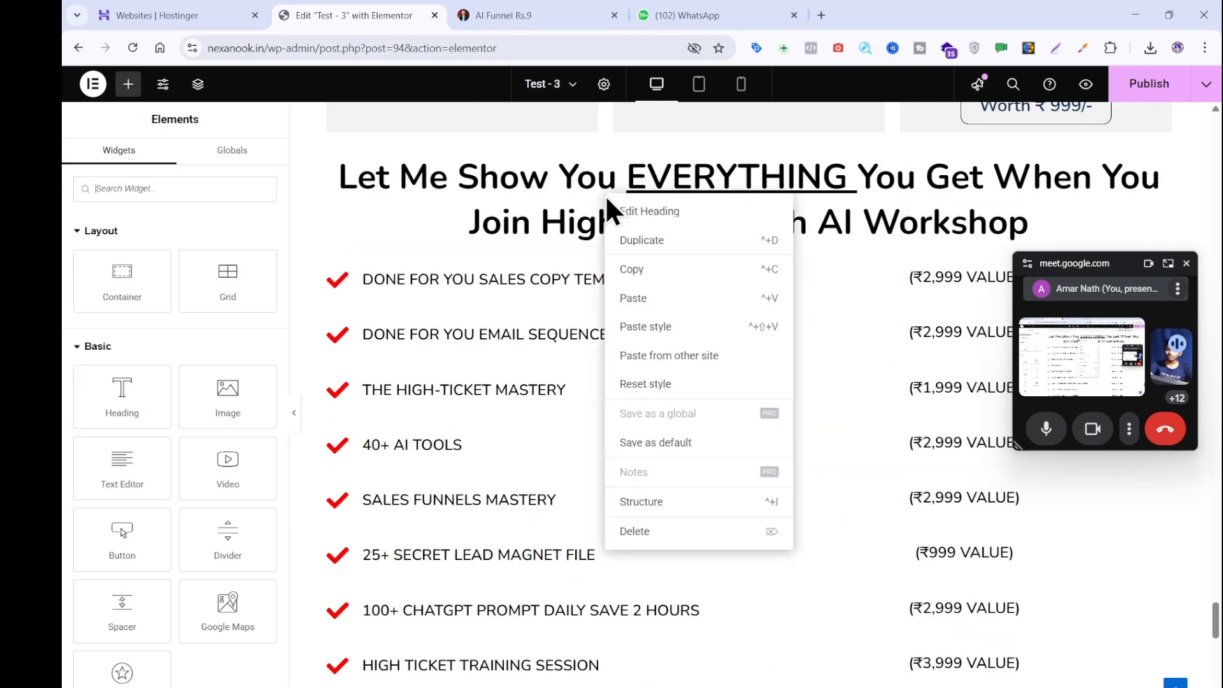
left_click(632, 271)
scroll(632, 280, "down", 10)
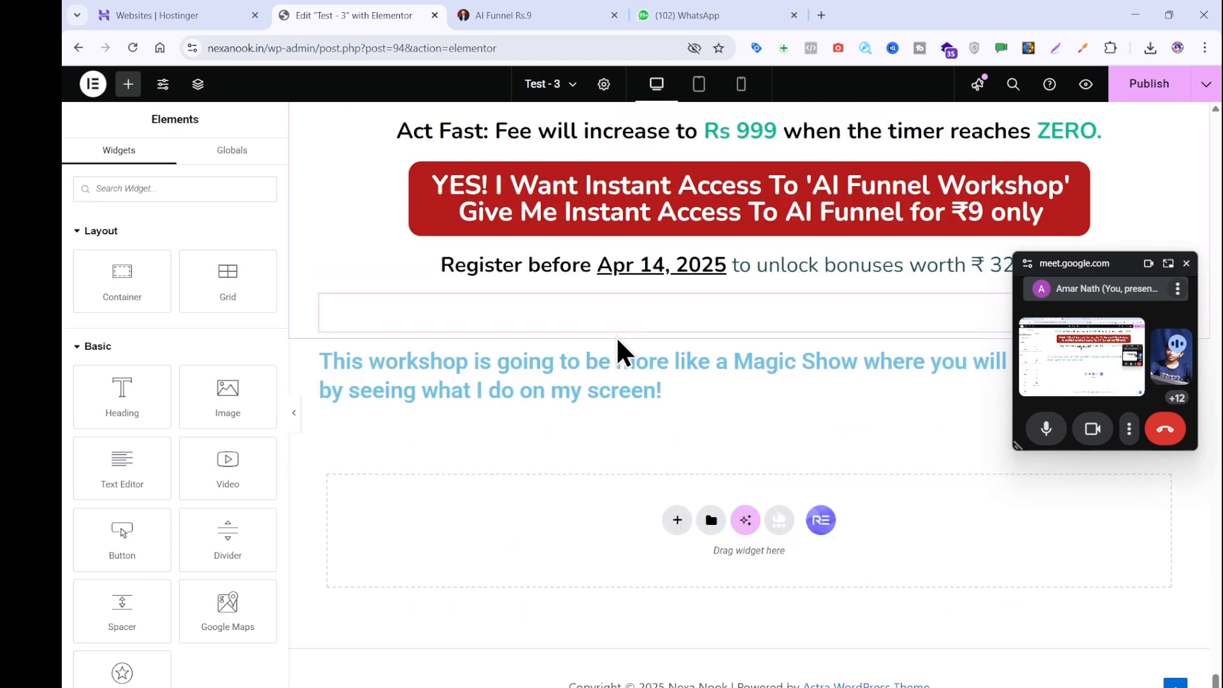
right_click(613, 362)
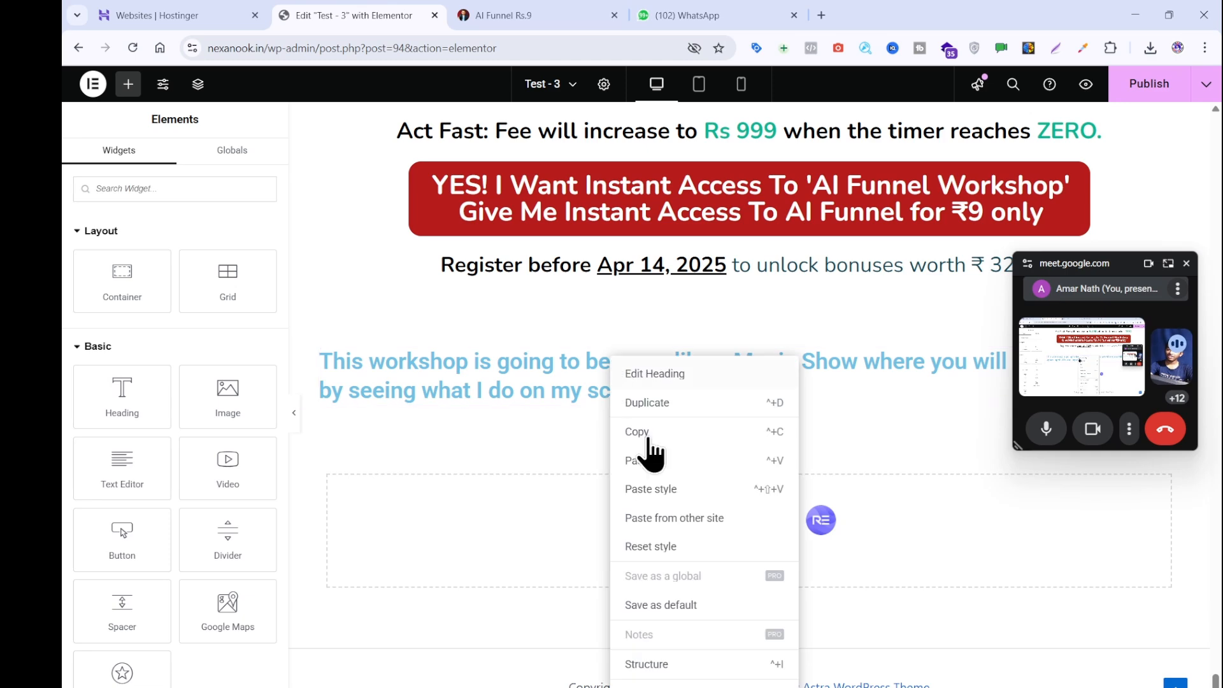
left_click(662, 489)
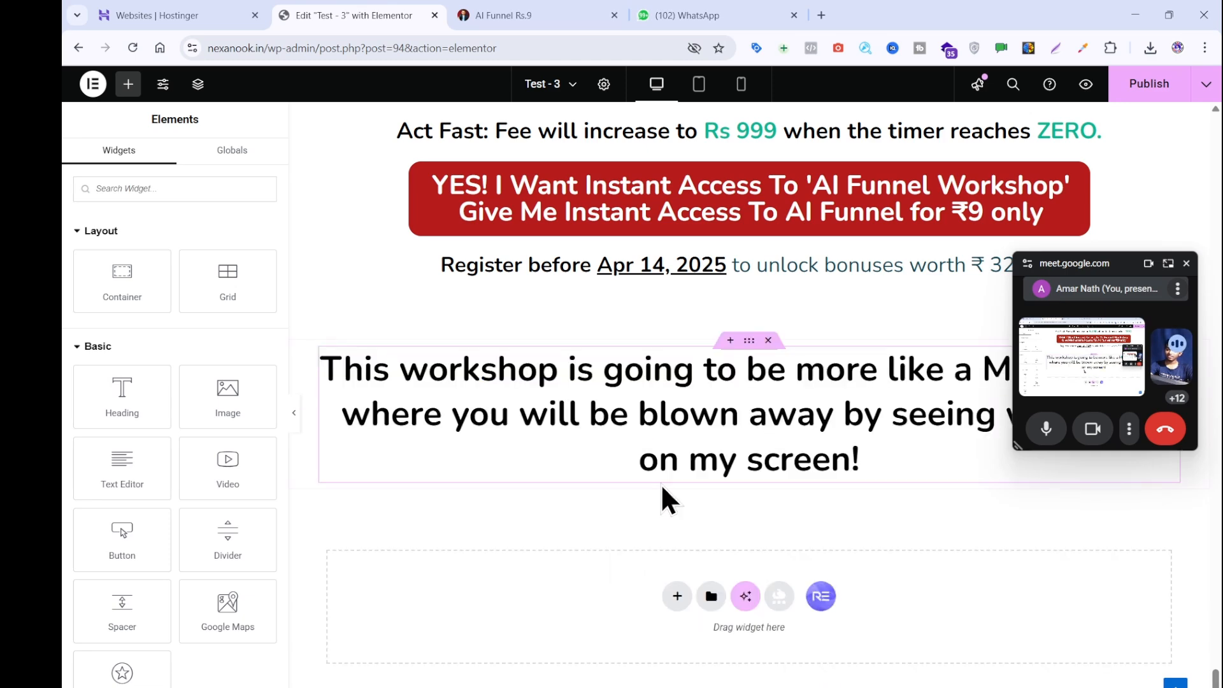
- On the AI Funnel reference page, dismiss the exit popup and sample and copy the dark green Magic Show banner background colour, #00221d
left_click(408, 382)
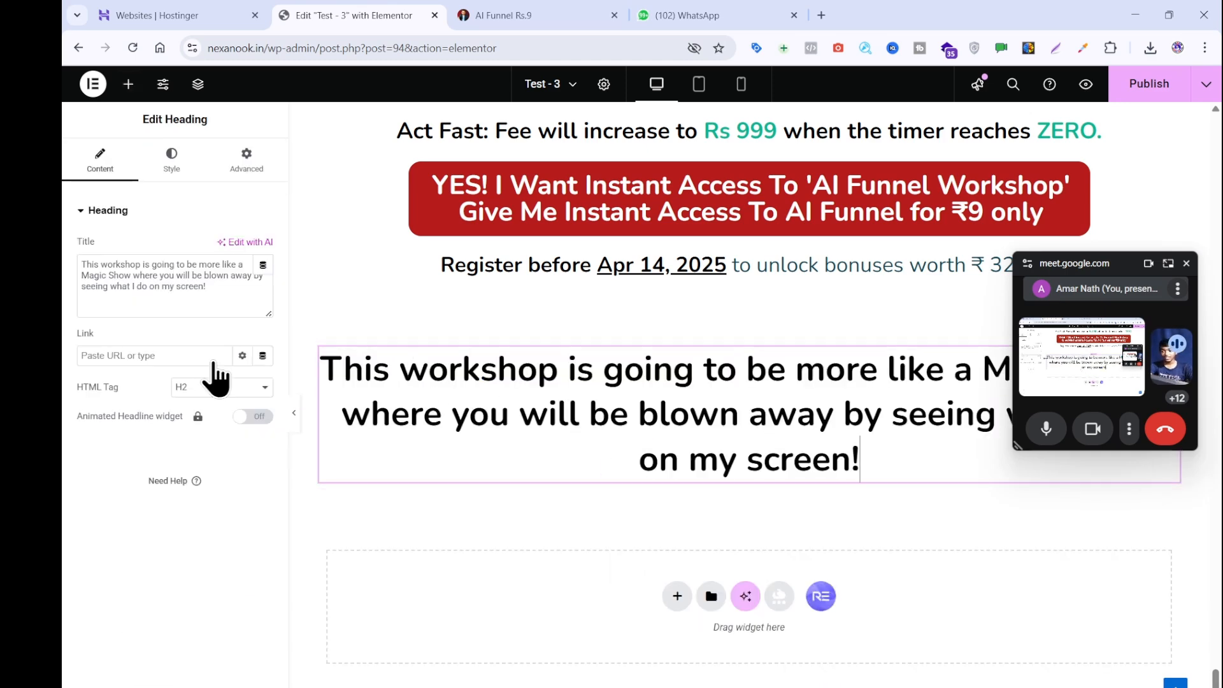
left_click(172, 172)
left_click(513, 14)
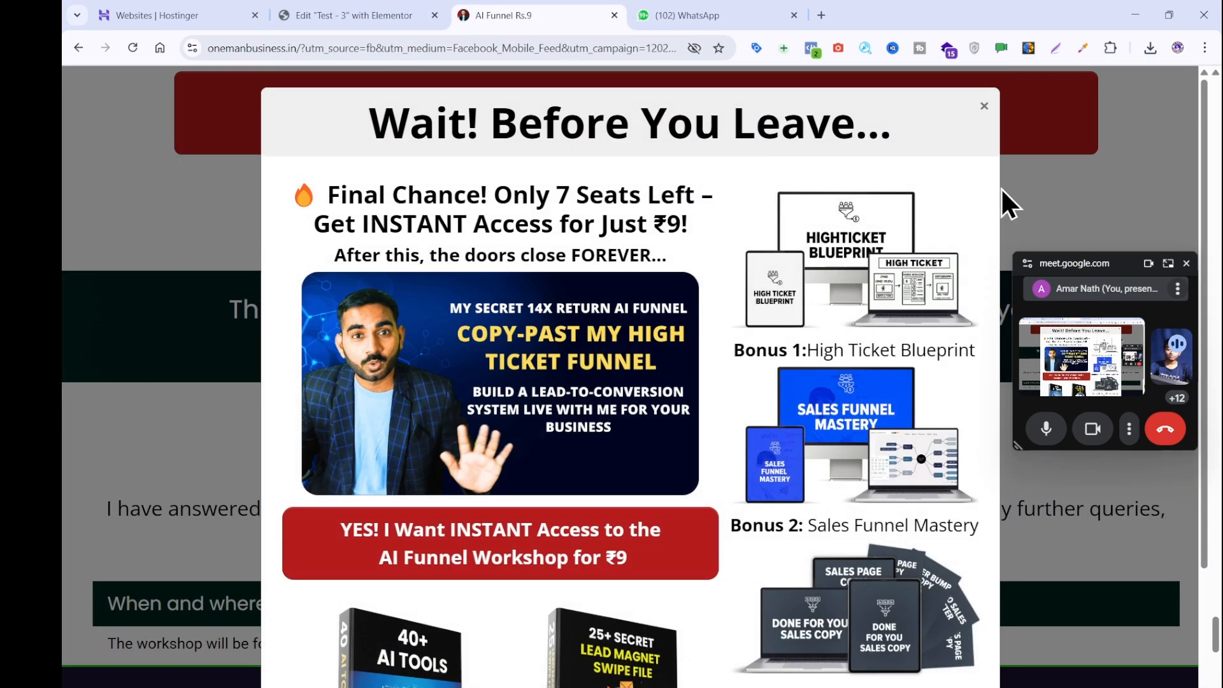
left_click(1002, 187)
left_click(1083, 49)
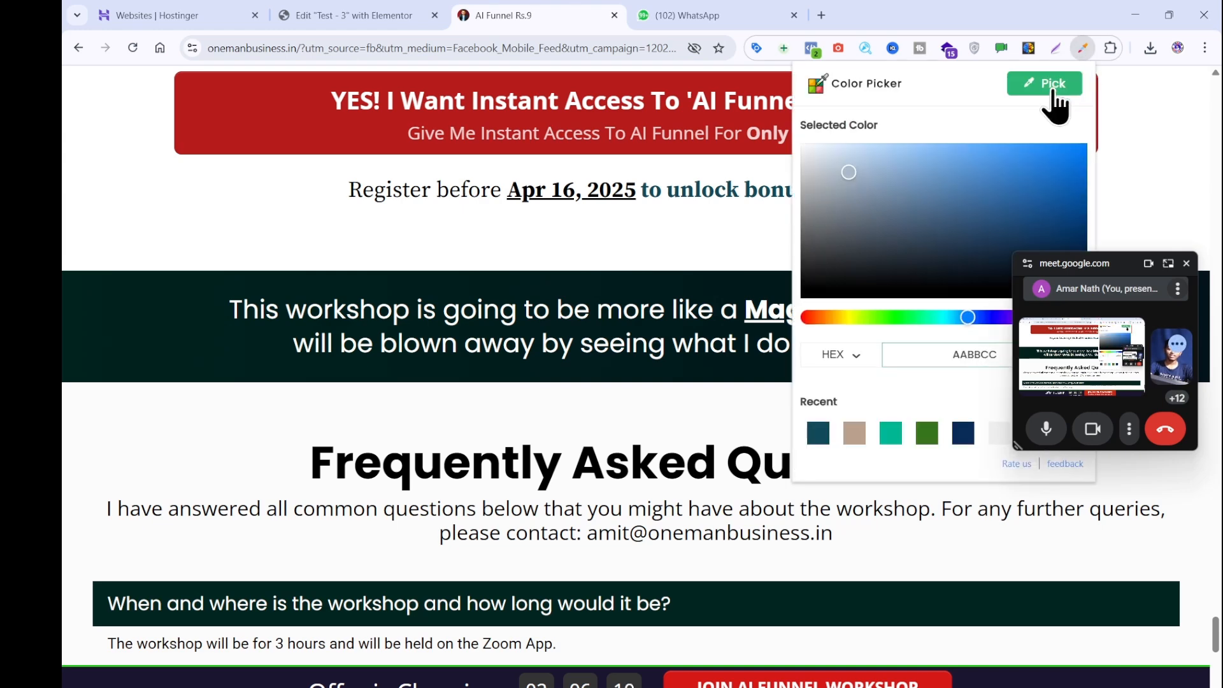
left_click(1046, 84)
left_click(167, 323)
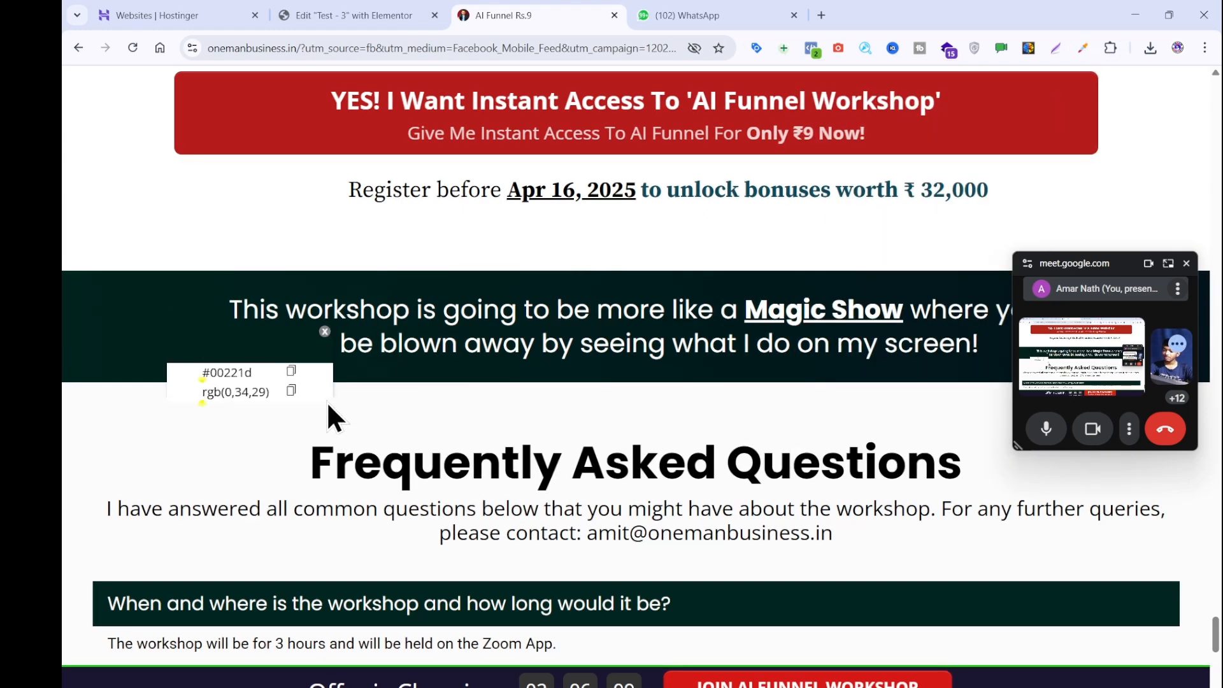
left_click(292, 371)
left_click(324, 331)
- In the Elementor editor, give the Magic Show heading's container a classic background in the copied colour #00221d
left_click(367, 14)
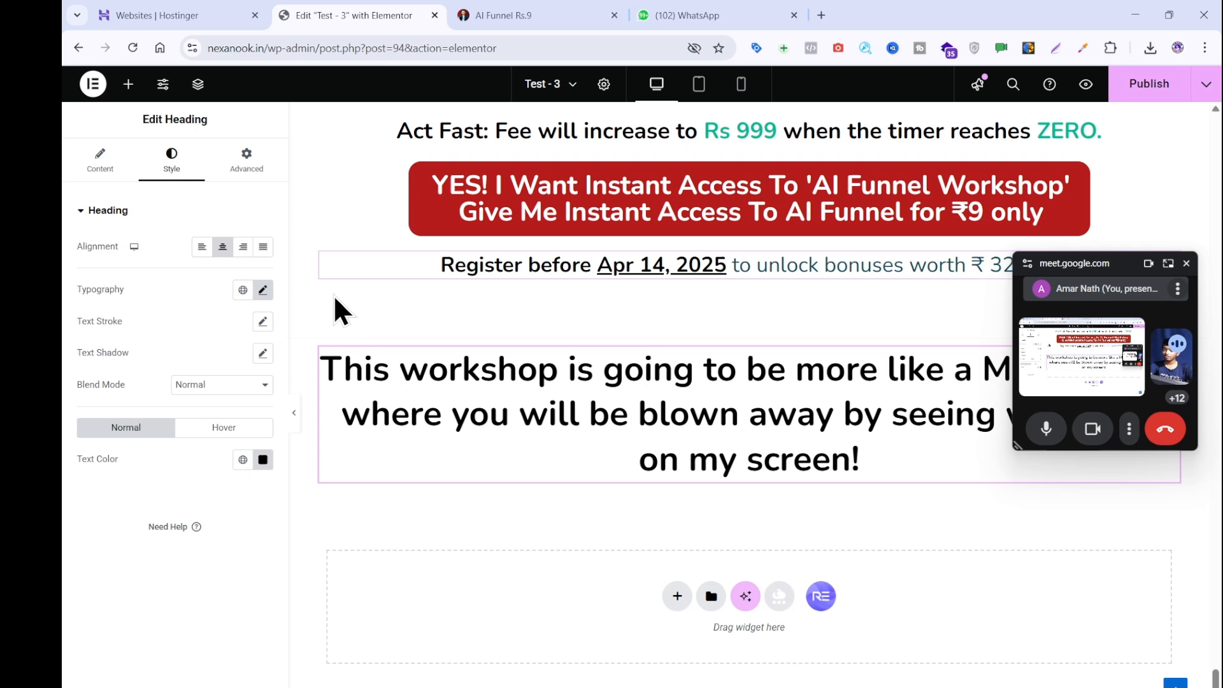
left_click(747, 330)
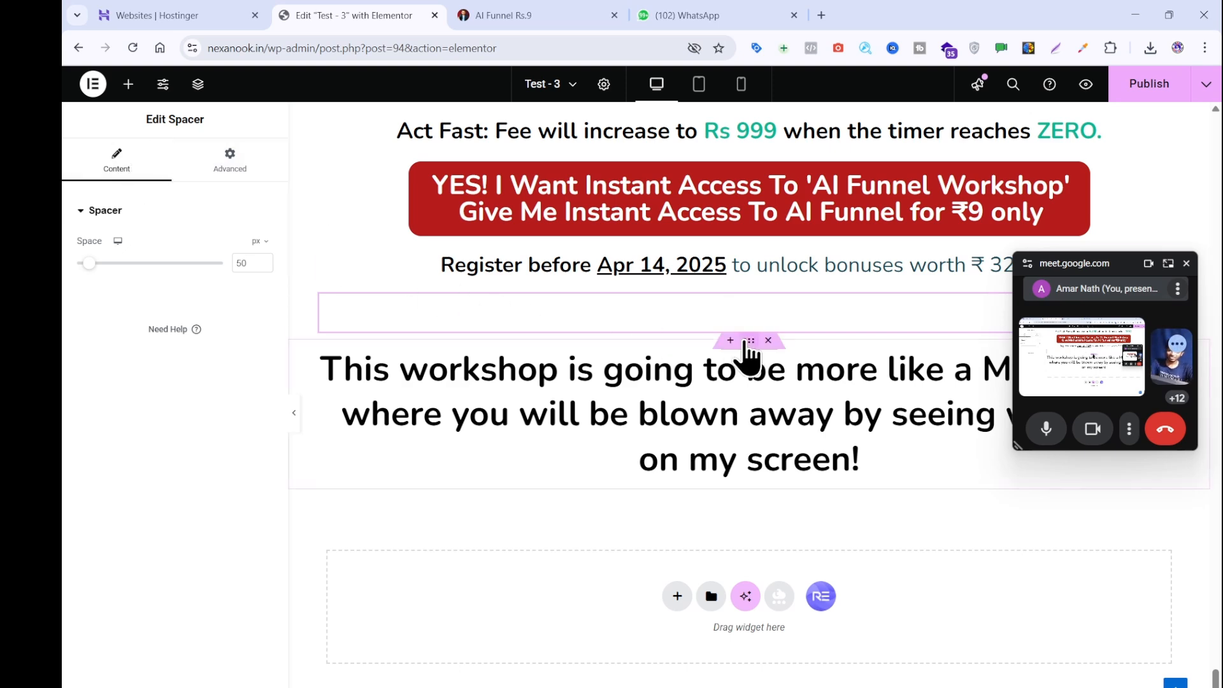
left_click(741, 338)
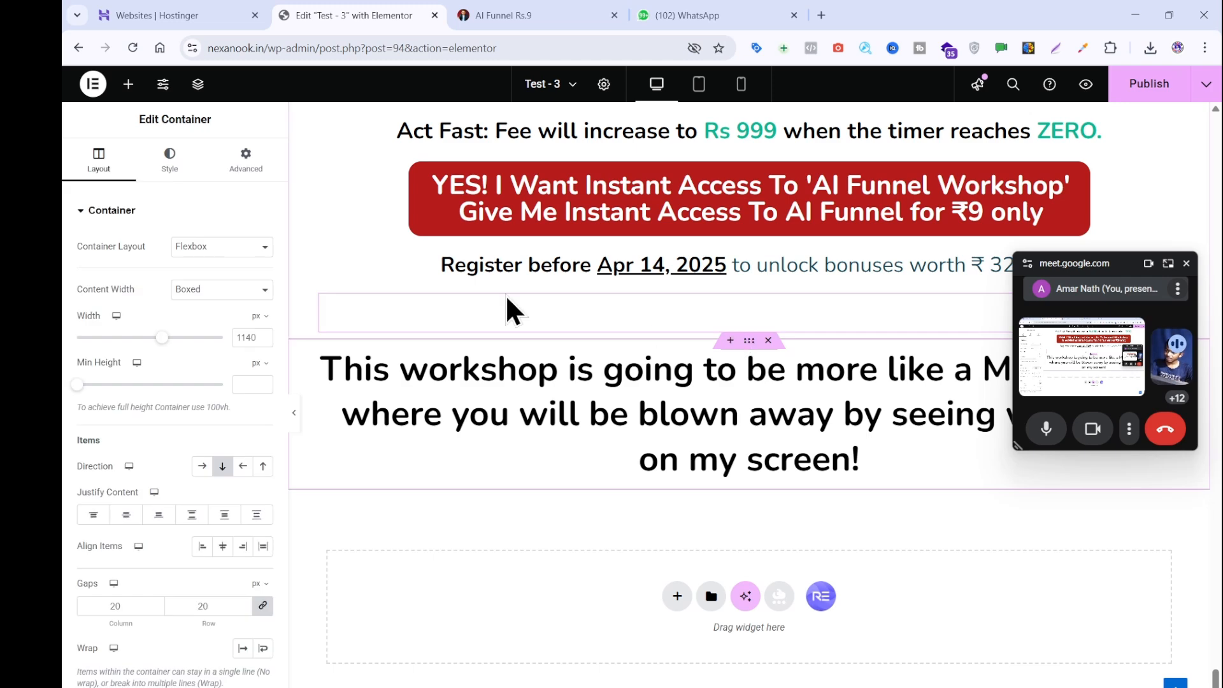
left_click(153, 166)
left_click(202, 279)
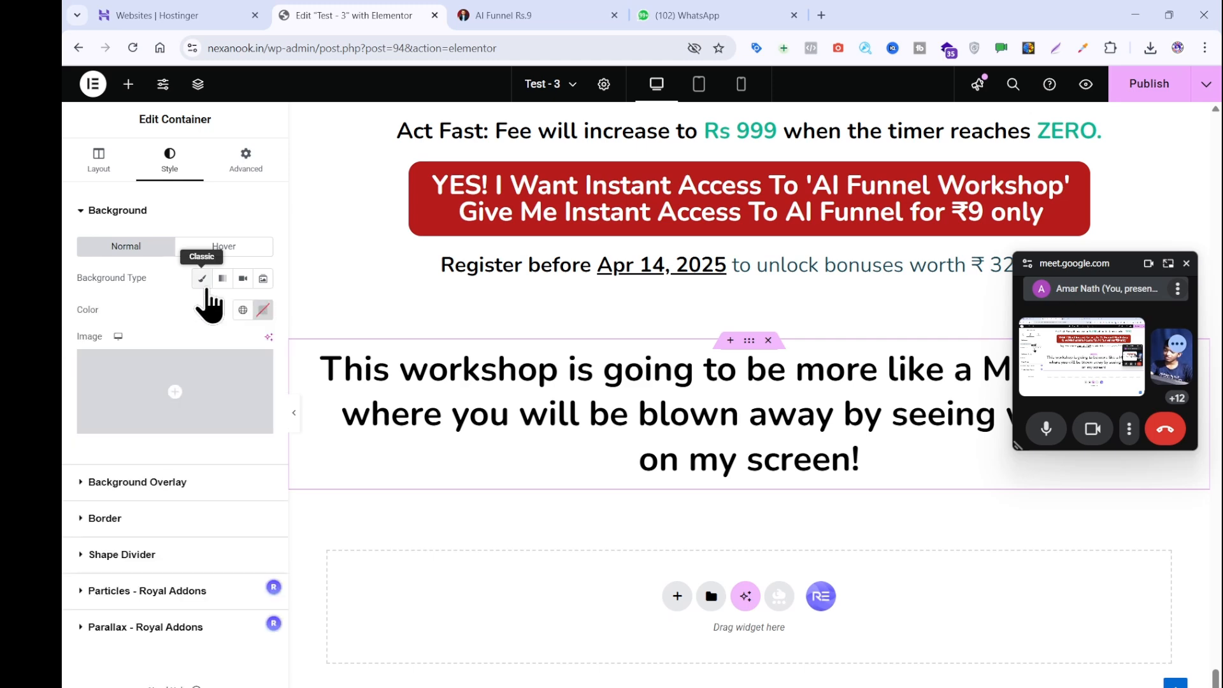
left_click(263, 310)
key("ctrl+v")
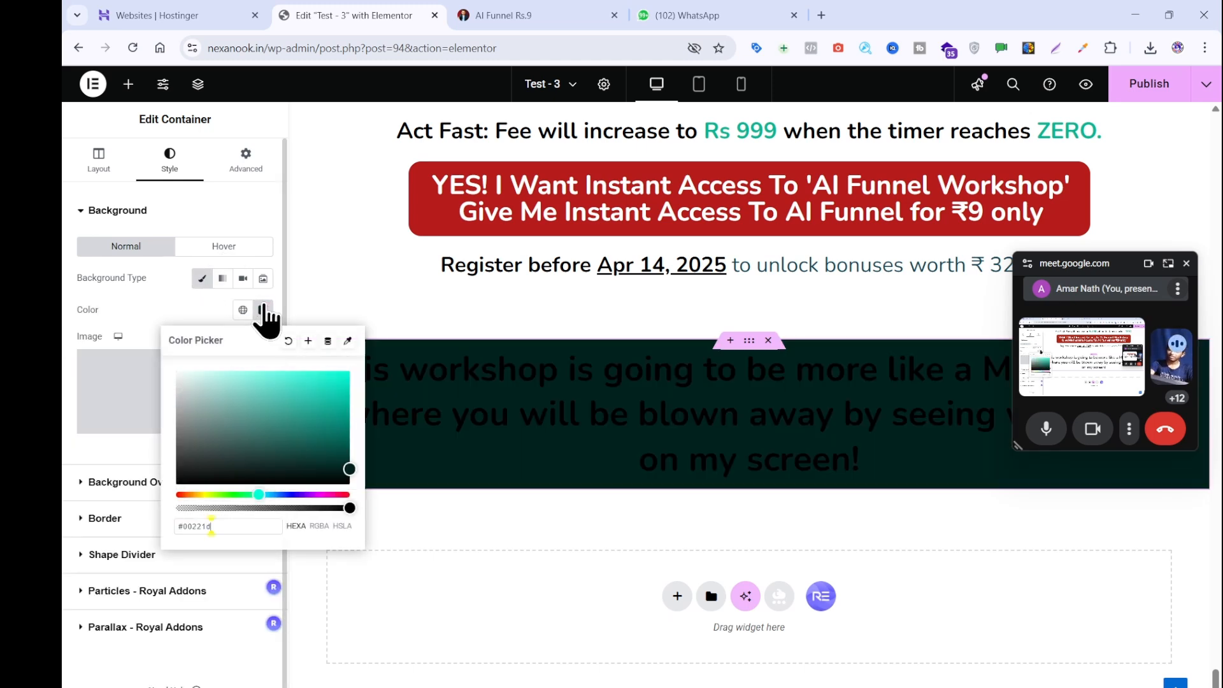
- Change the Magic Show heading's text color to white
left_click(413, 385)
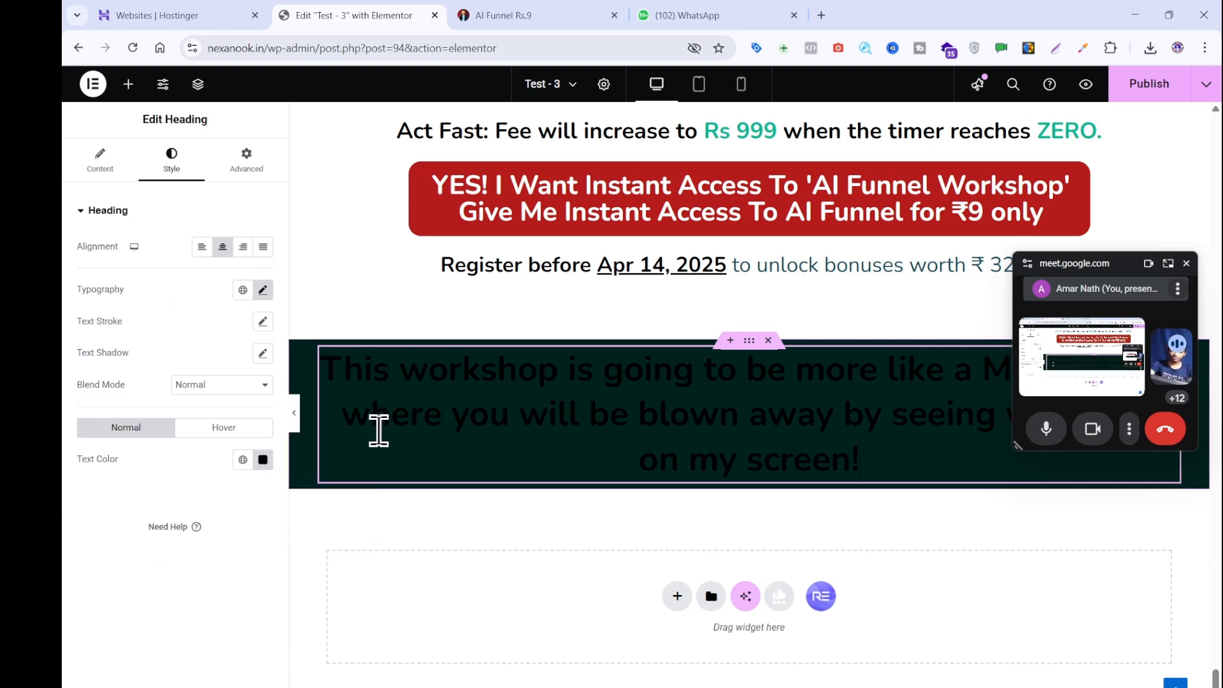
left_click(262, 459)
key("ctrl+v")
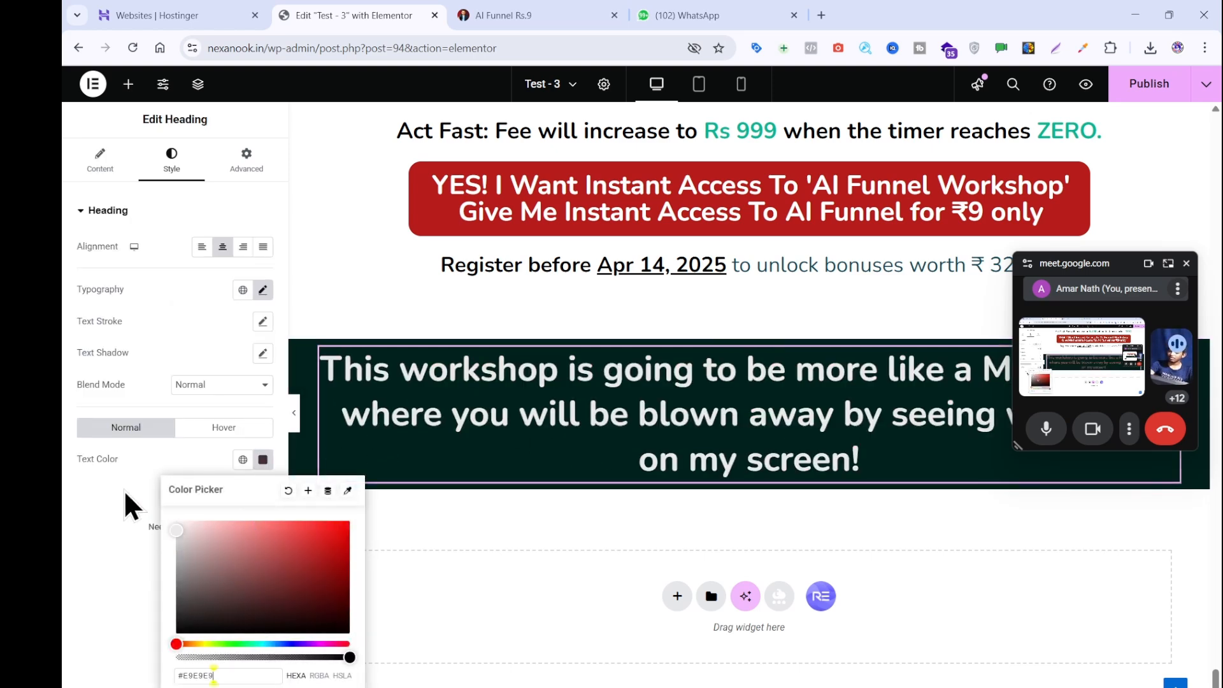
left_click(115, 507)
- Set the Magic Show heading's typography to a size of 36 px and a weight of 500 (Medium)
left_click(262, 290)
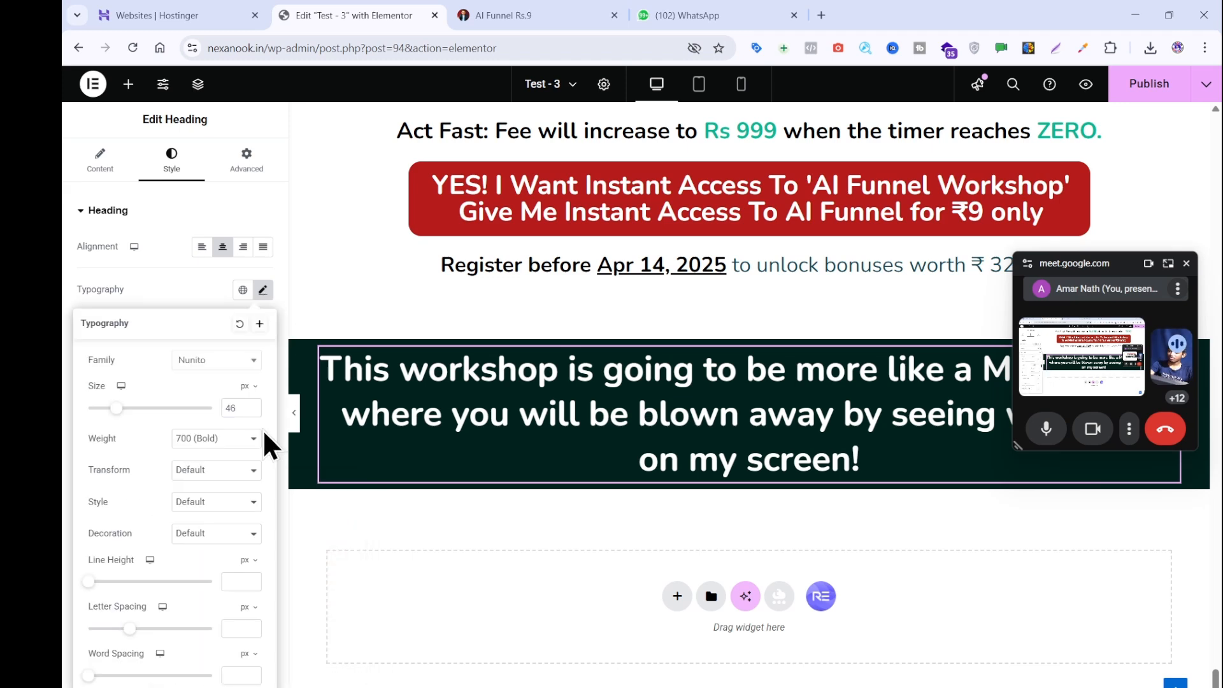
left_click(253, 413)
left_click(253, 412)
left_click(254, 413)
left_click(254, 412)
left_click(254, 412)
left_click(254, 412)
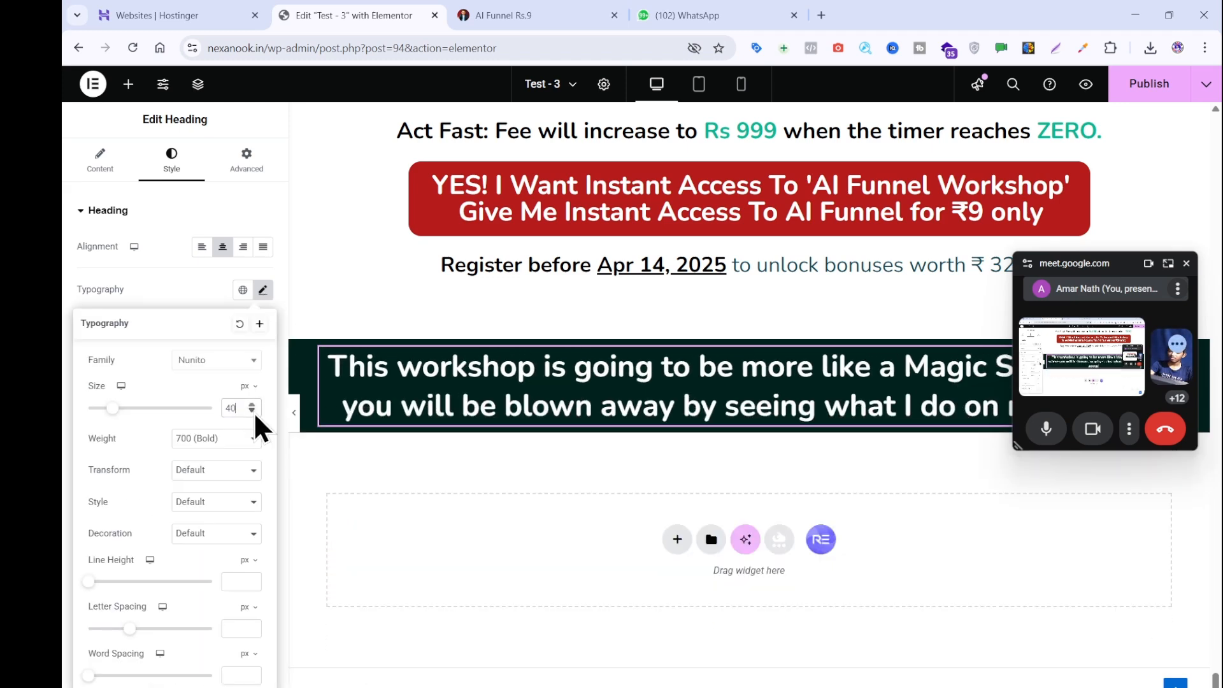
left_click(254, 412)
left_click(253, 412)
left_click(254, 412)
left_click(255, 413)
left_click(229, 439)
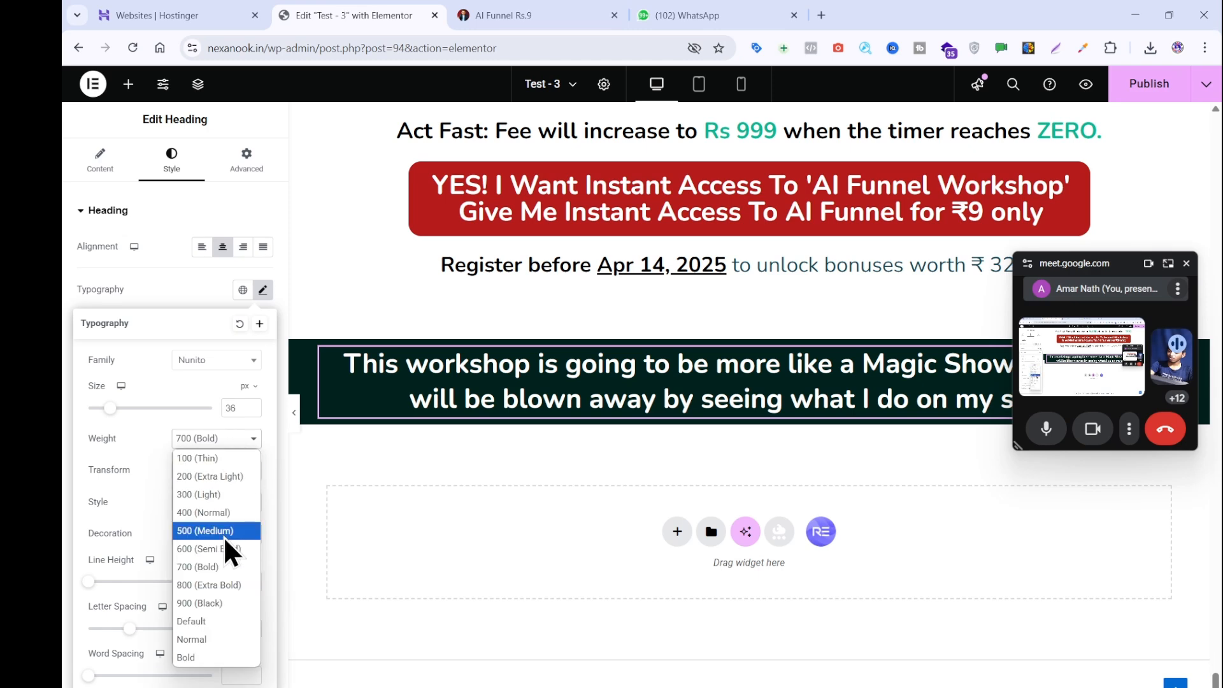
left_click(223, 532)
- Compare the Magic Show heading with the reference banner and set its font size to 37 px
left_click(513, 16)
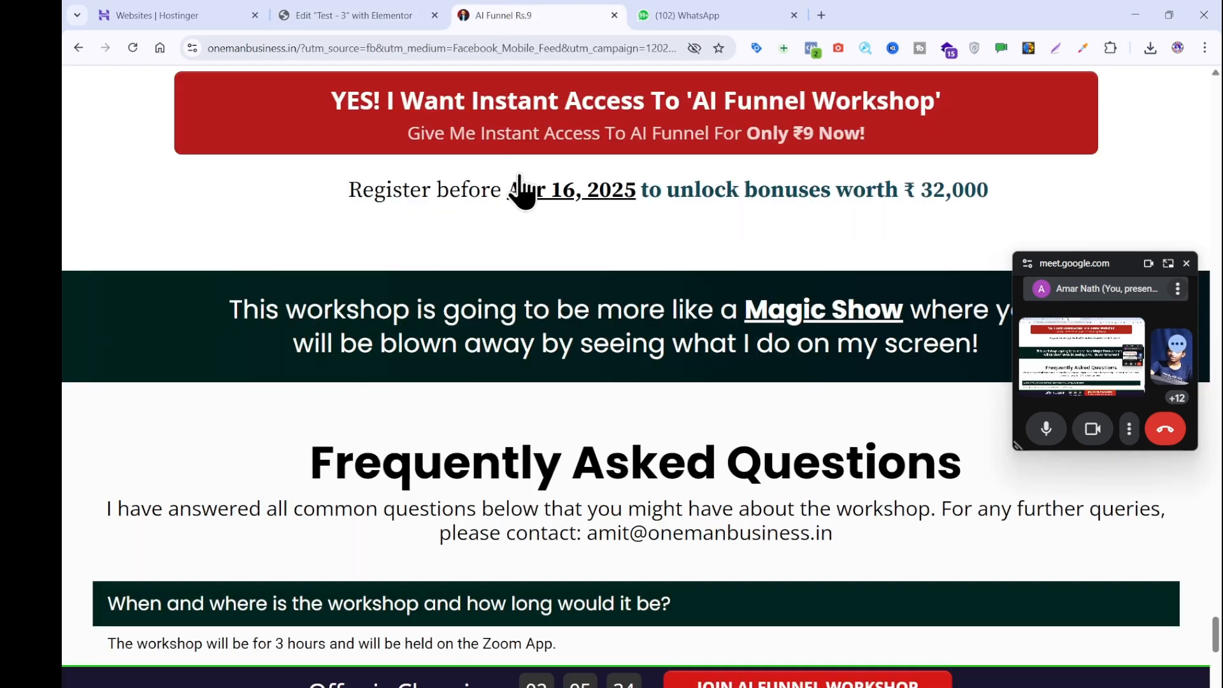
left_click(349, 16)
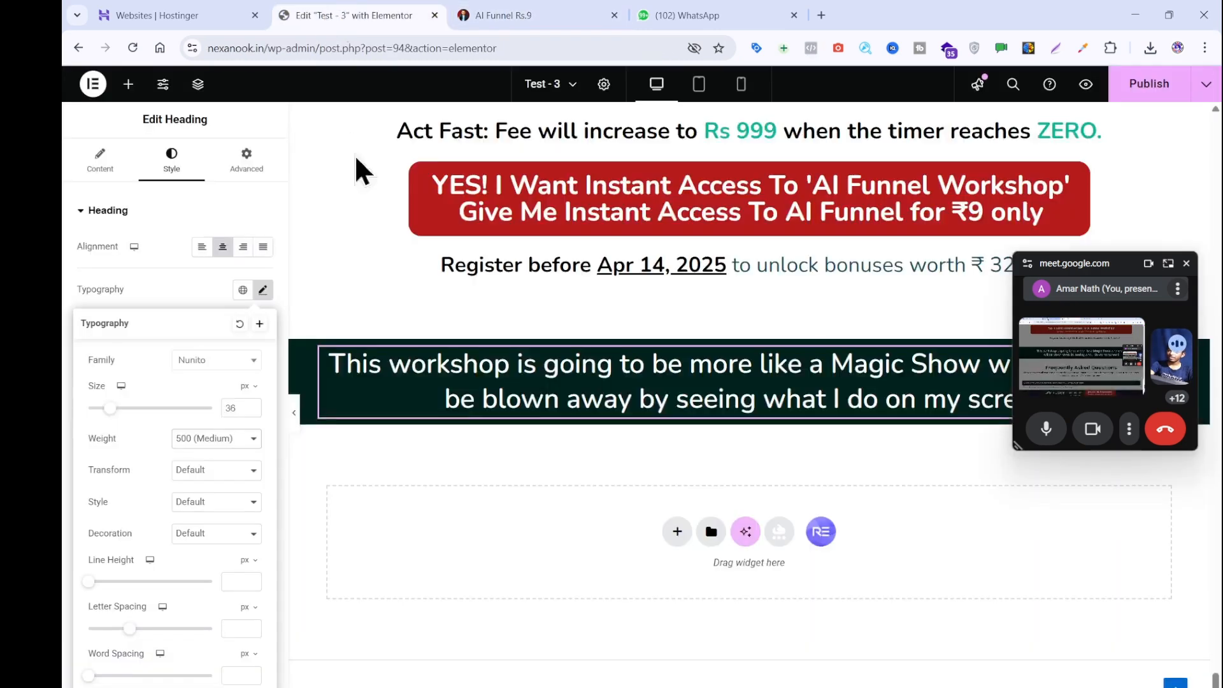
left_click(252, 404)
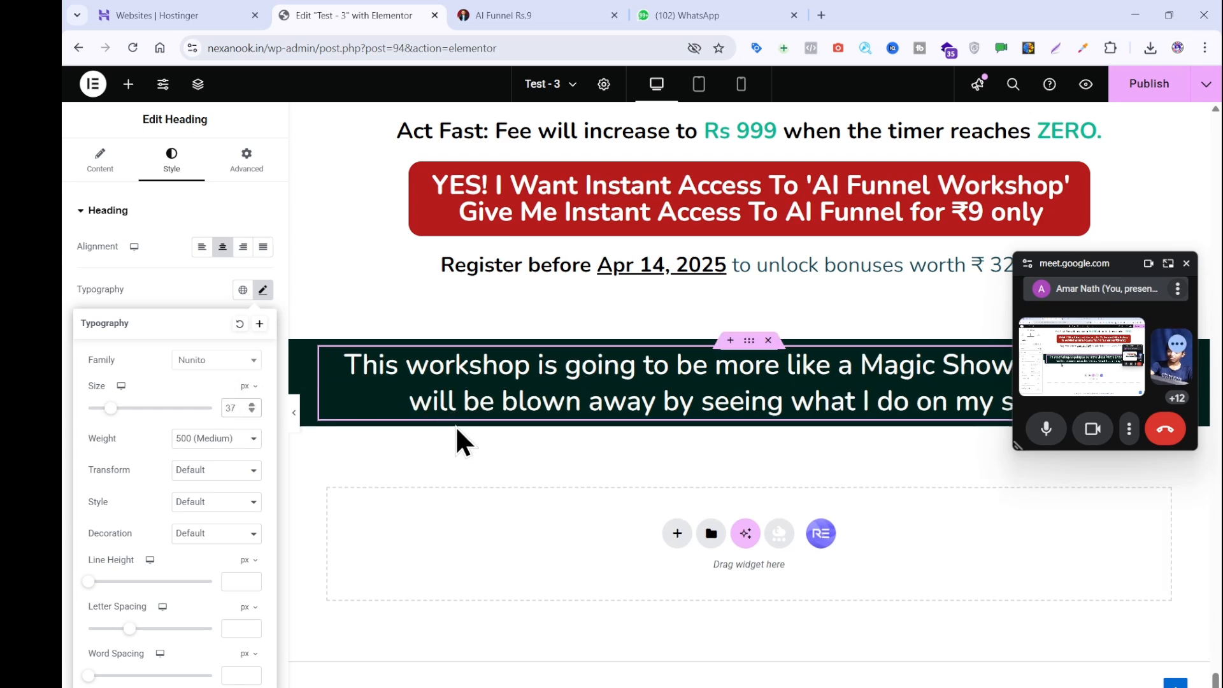
left_click(518, 8)
left_click(135, 281)
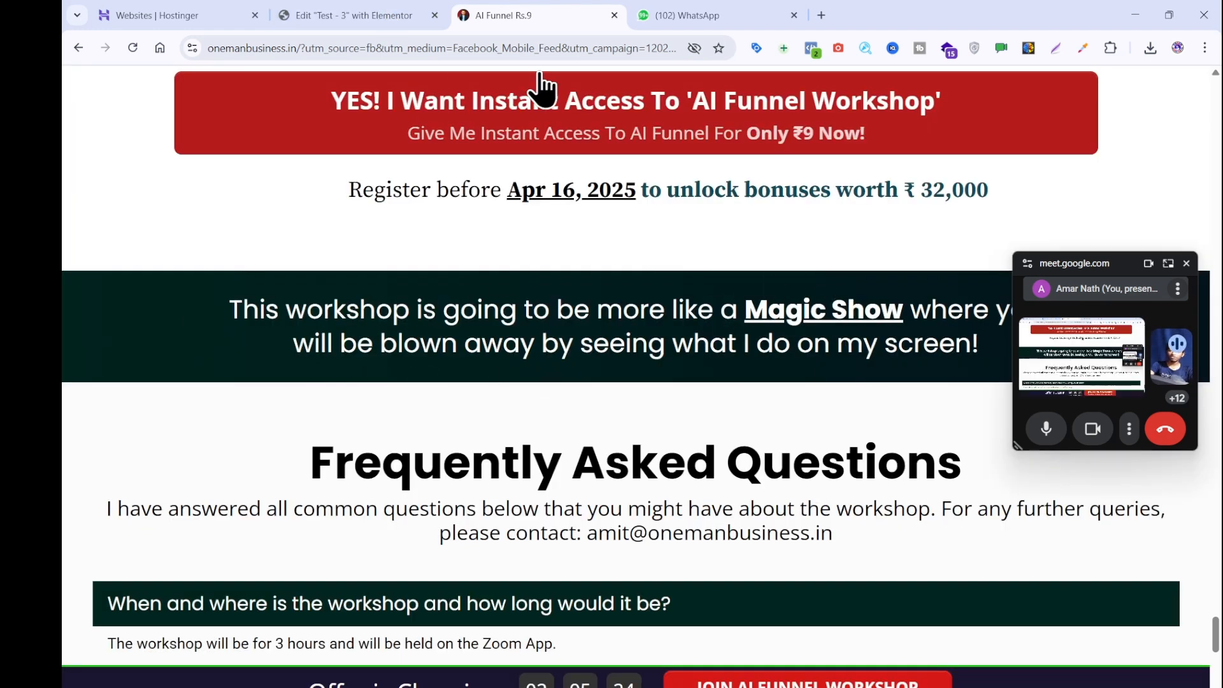
left_click(357, 16)
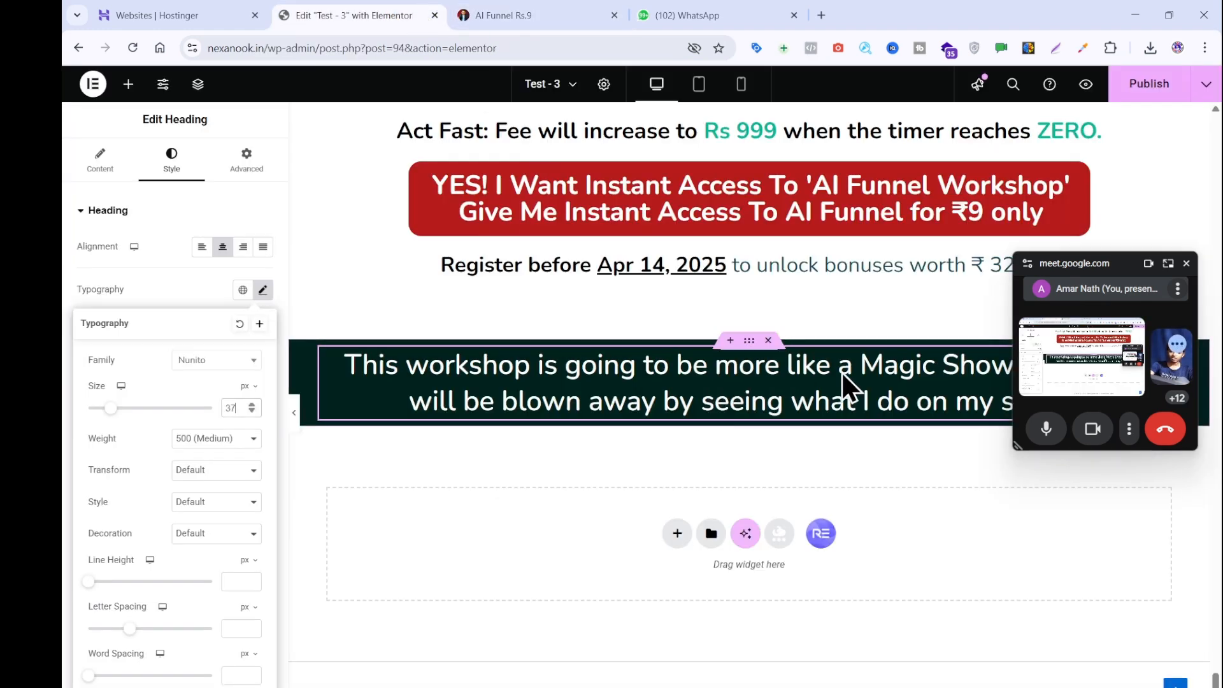
- Make the words 'Magic Show' bold within the banner heading
double_click(858, 372)
left_click(866, 367)
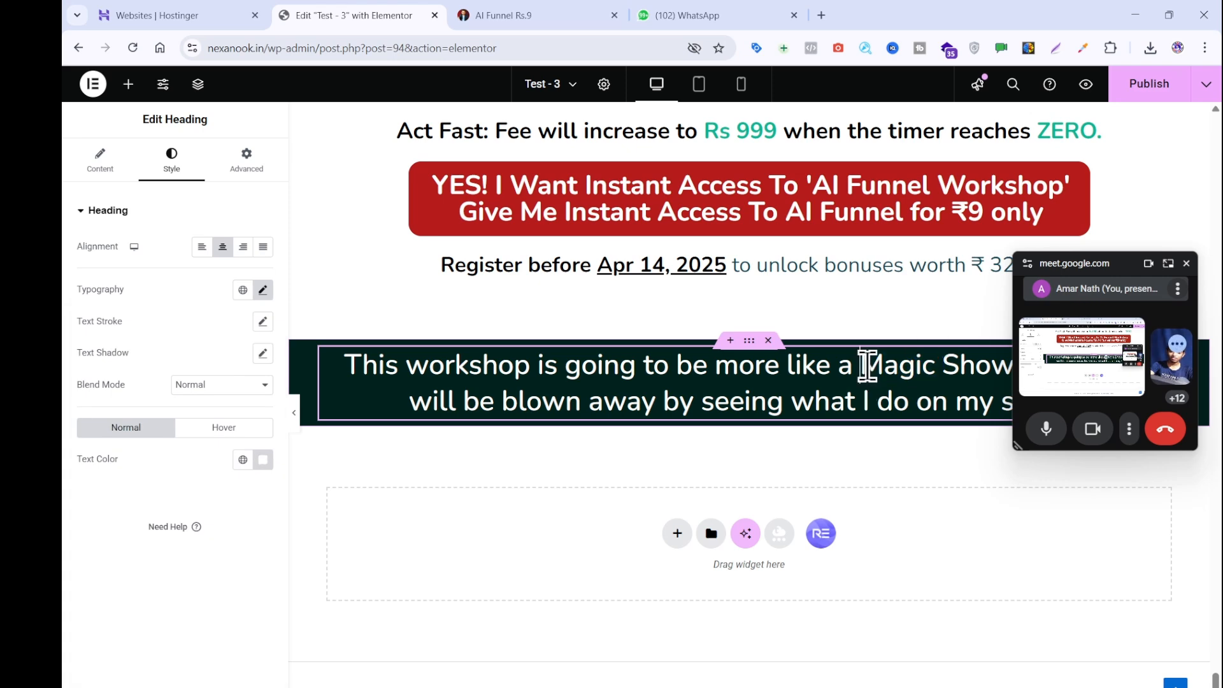
left_click_drag(867, 366, 1003, 365)
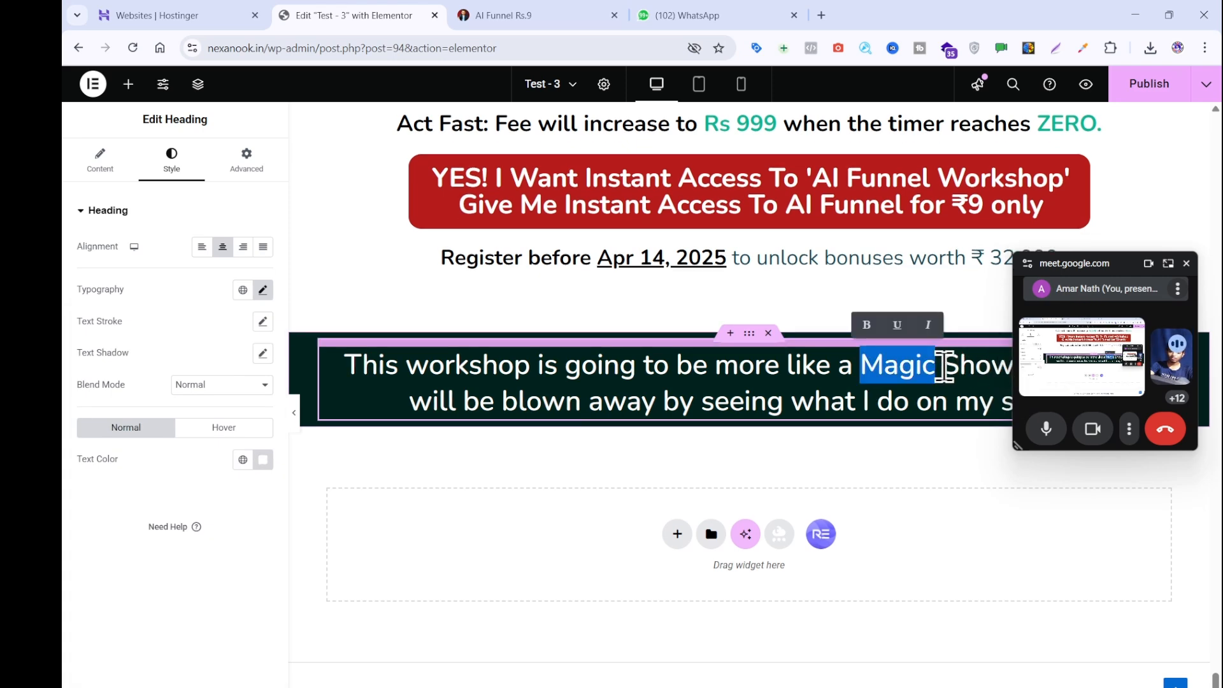
left_click_drag(863, 367, 865, 370)
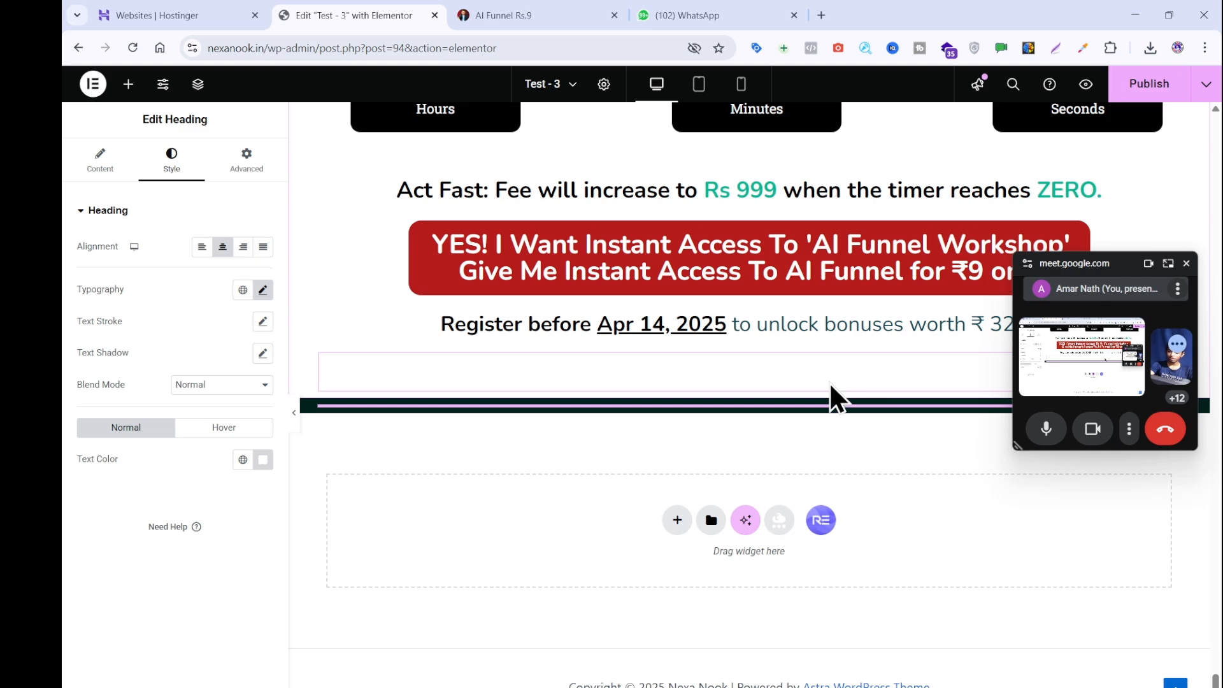
left_click_drag(870, 427, 868, 425)
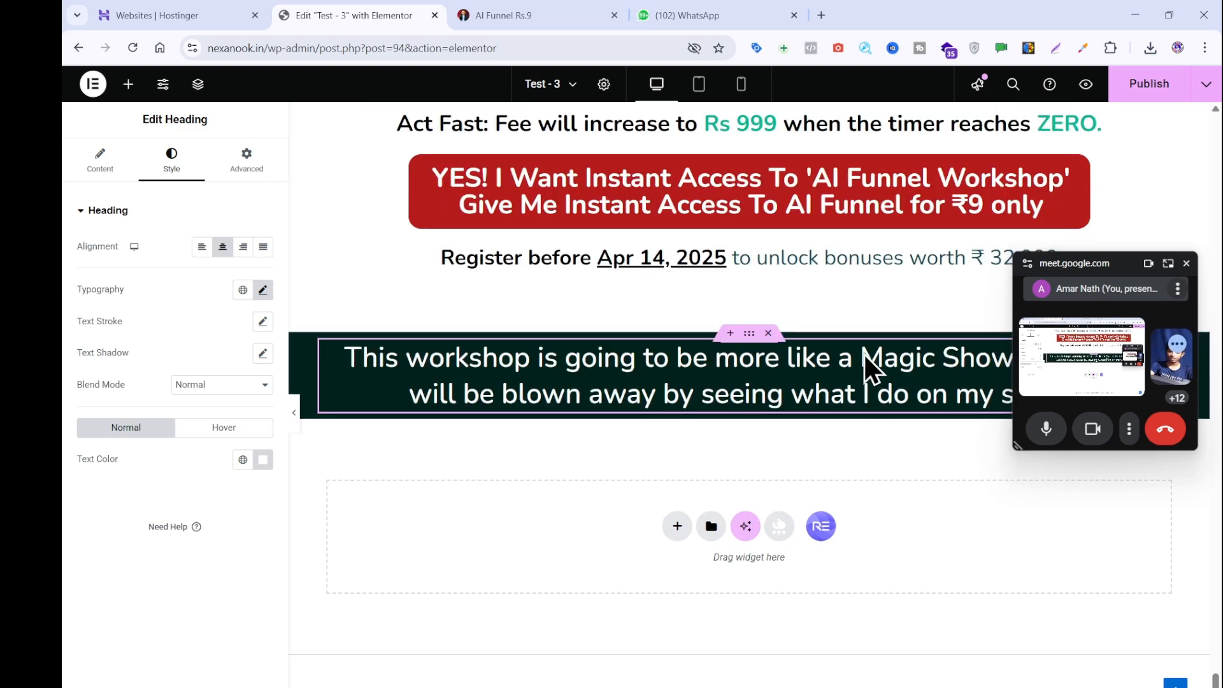
left_click_drag(865, 356, 1011, 358)
left_click(906, 317)
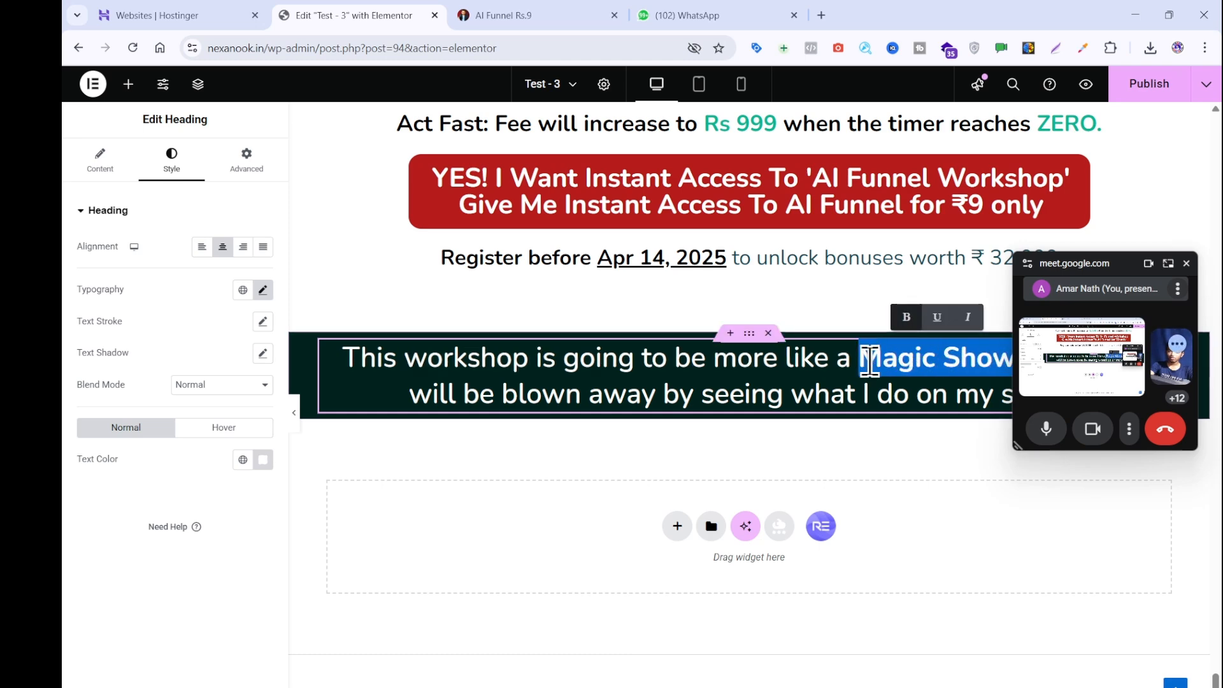
left_click(518, 348)
- Review the FAQ section on the AI Funnel reference page and add a single-column container below the Magic Show banner in the Elementor editor
left_click(466, 16)
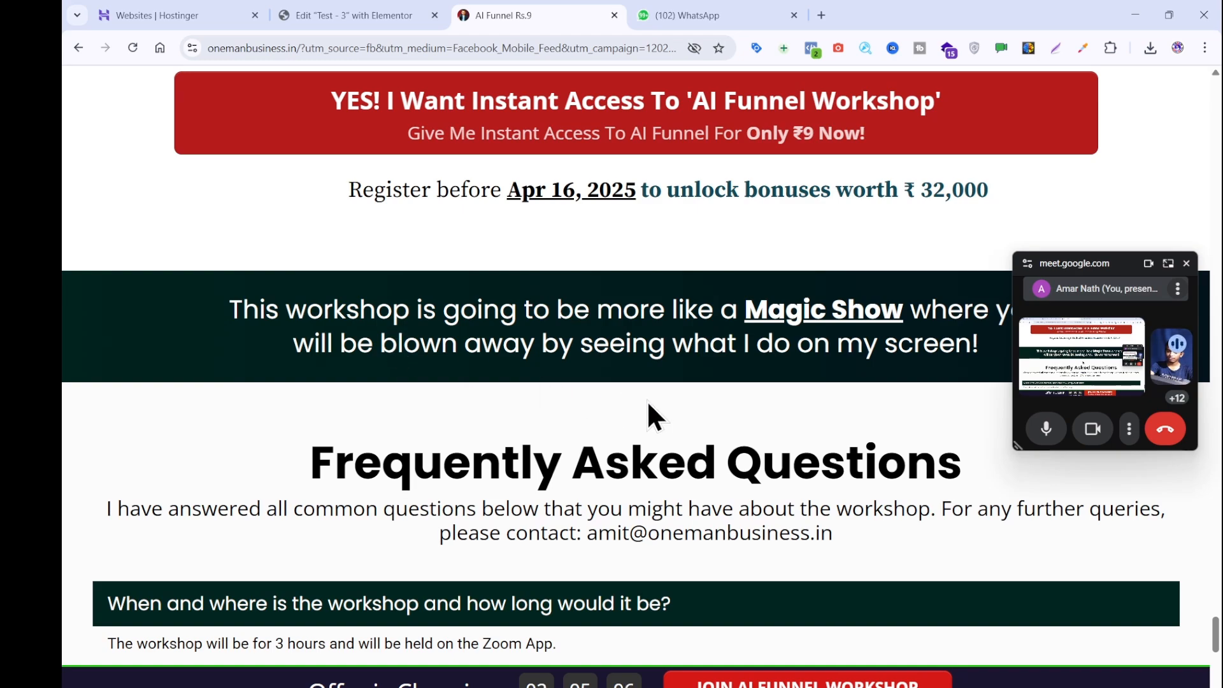
scroll(647, 401, "down", 7)
scroll(647, 390, "up", 2)
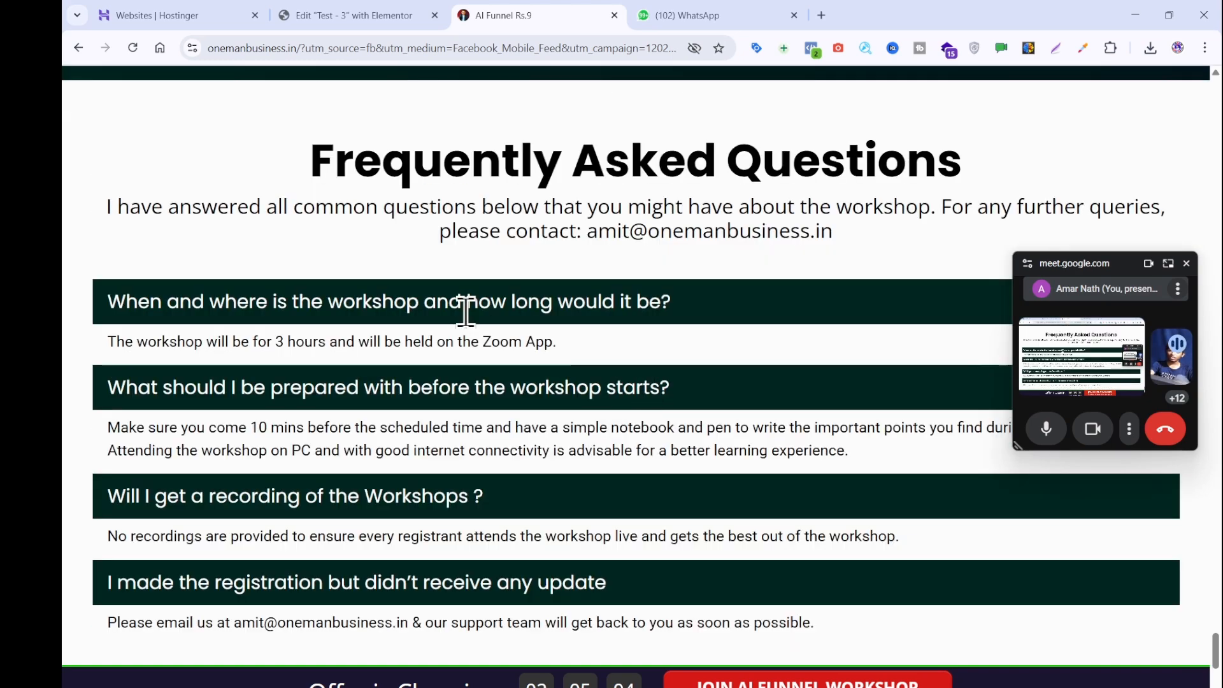
scroll(301, 201, "up", 2)
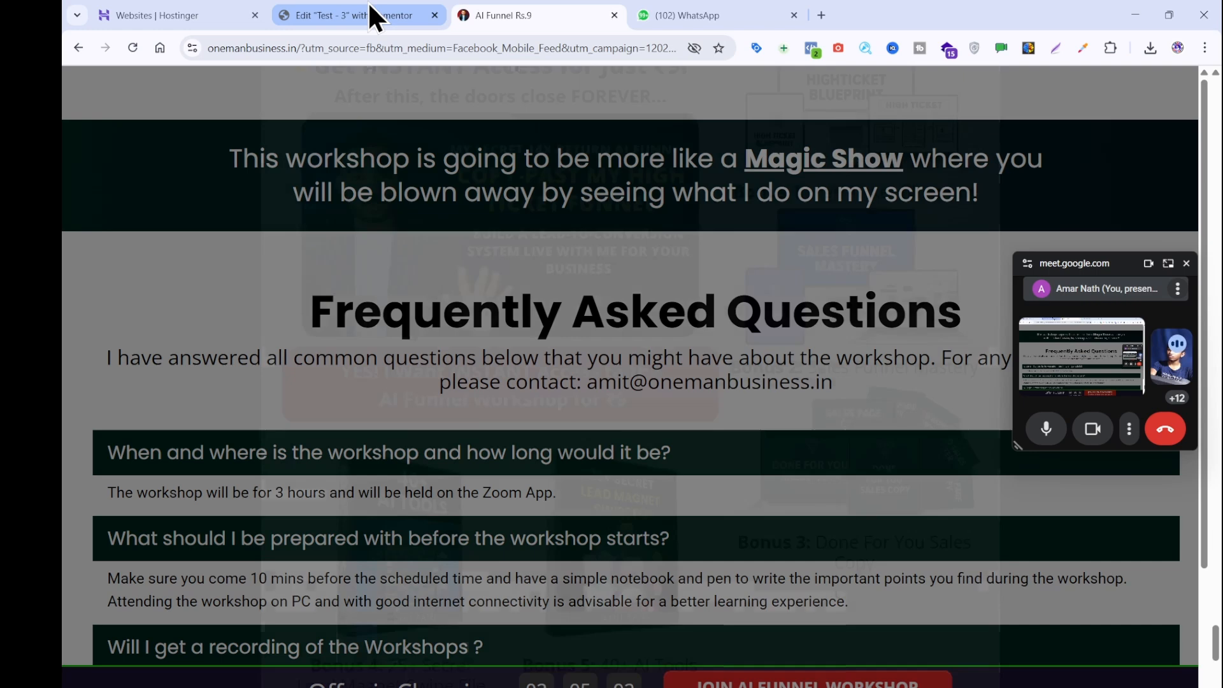
left_click(368, 14)
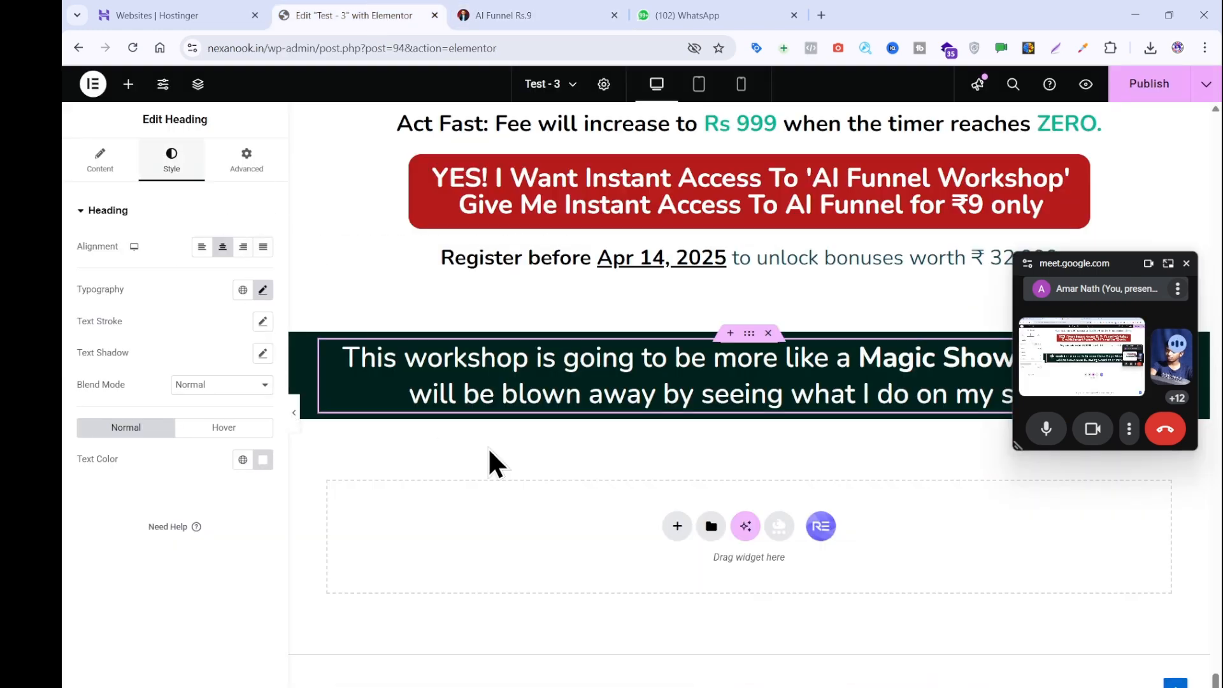
left_click(677, 527)
left_click(682, 568)
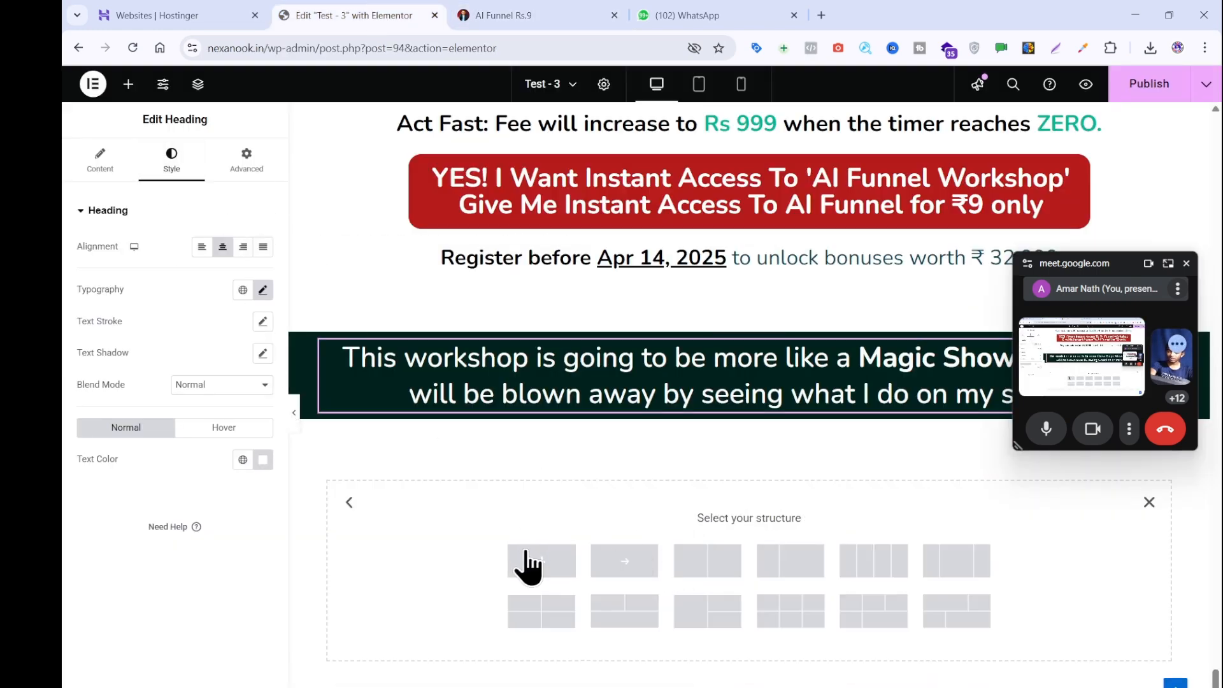
left_click(541, 561)
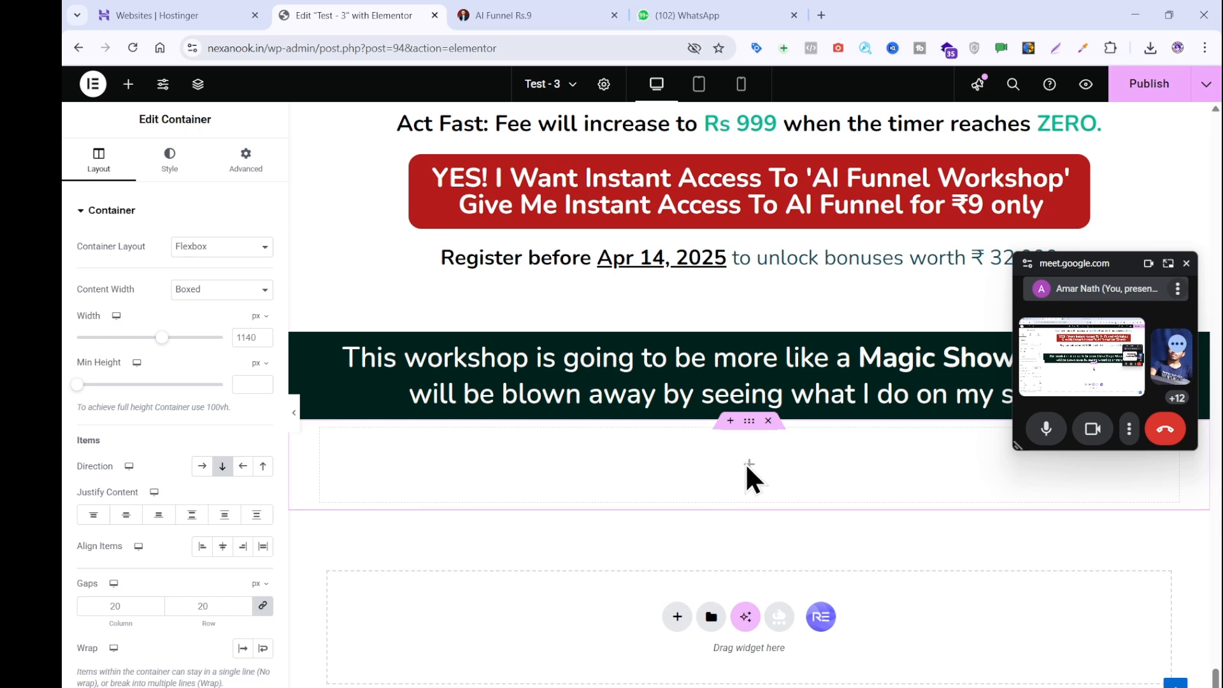
- On the AI Funnel reference page, dismiss the exit popup and copy the title 'Frequently Asked Questions' as plain text via another window
left_click(508, 14)
key("Escape")
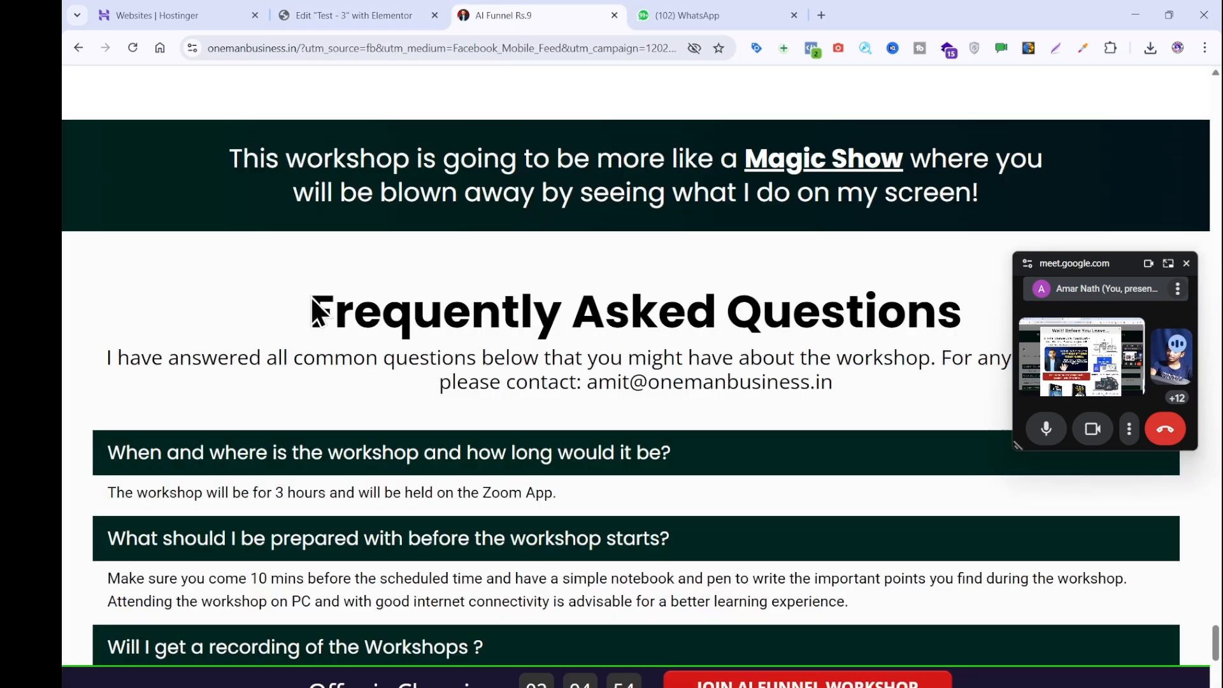
left_click_drag(382, 325, 1002, 328)
key("ctrl+c")
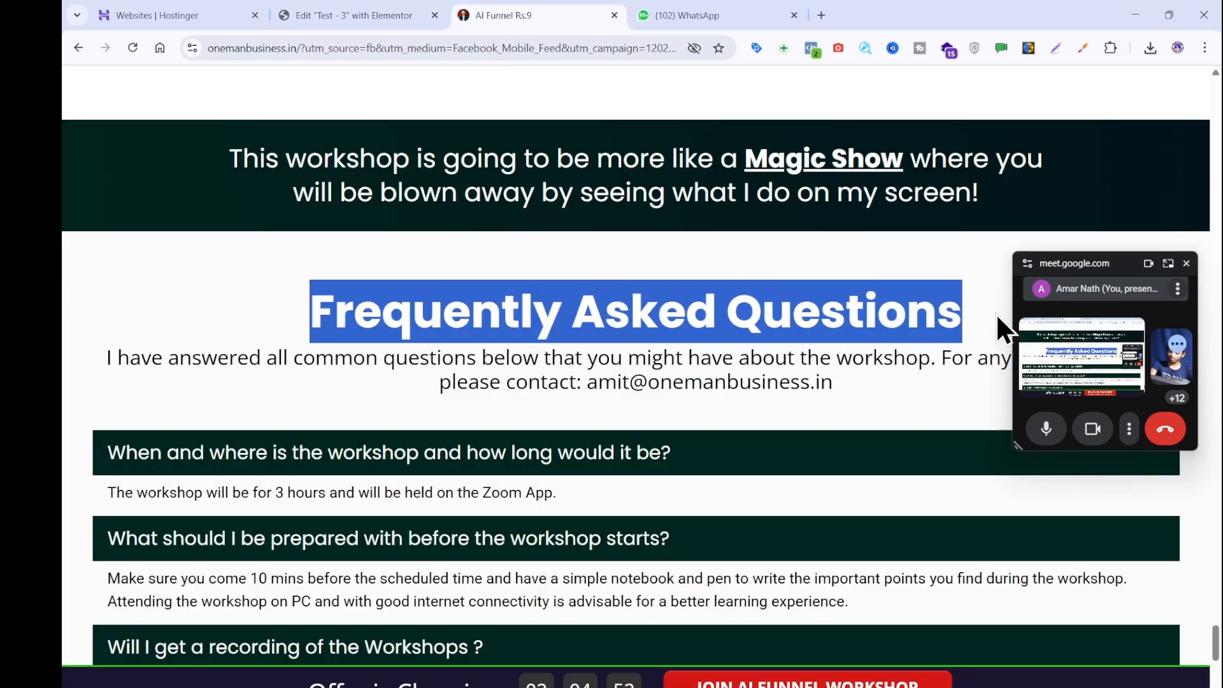
left_click(499, 366)
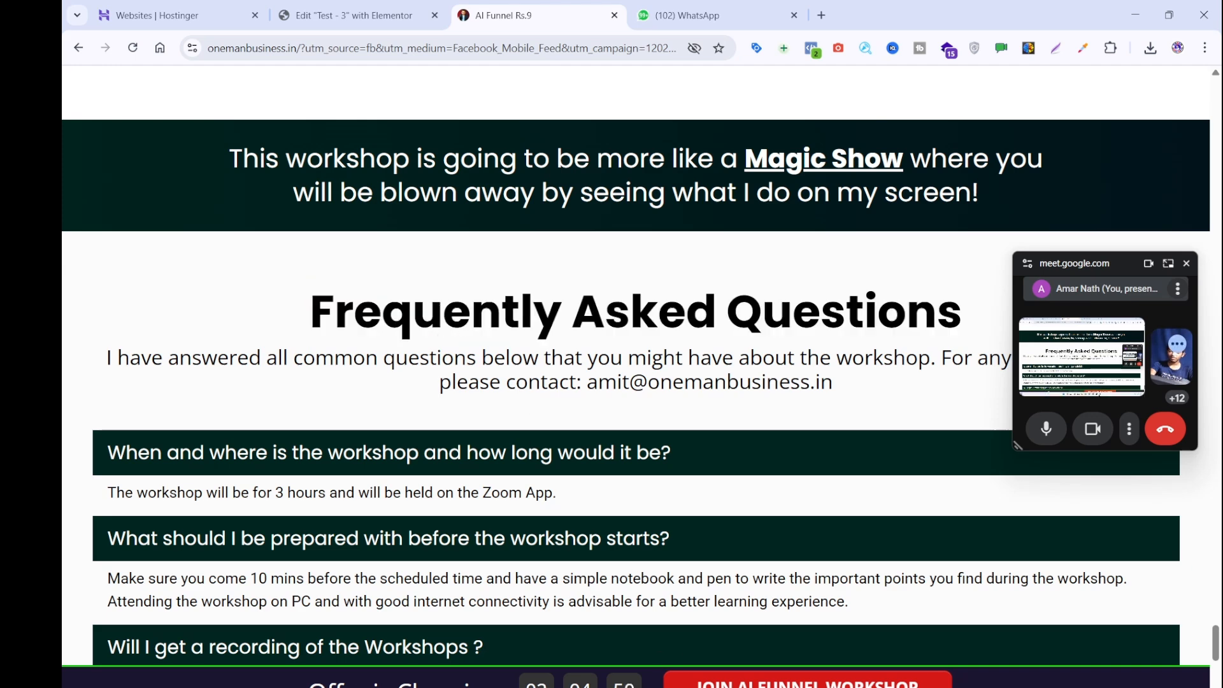
key("alt+Tab")
key("ctrl+v")
key("ctrl+a")
key("ctrl+x")
- In the Elementor editor, add a Heading to the new container and replace its placeholder title with 'Frequently Asked Questions'
left_click(409, 6)
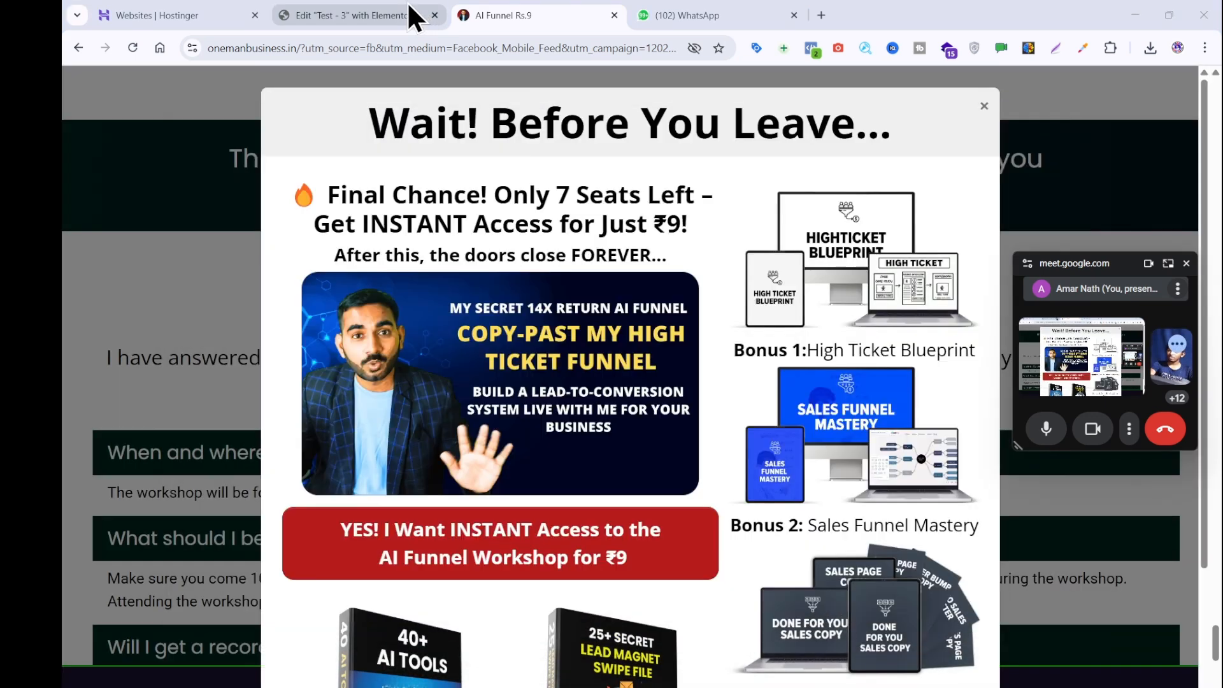
left_click_drag(137, 376, 765, 506)
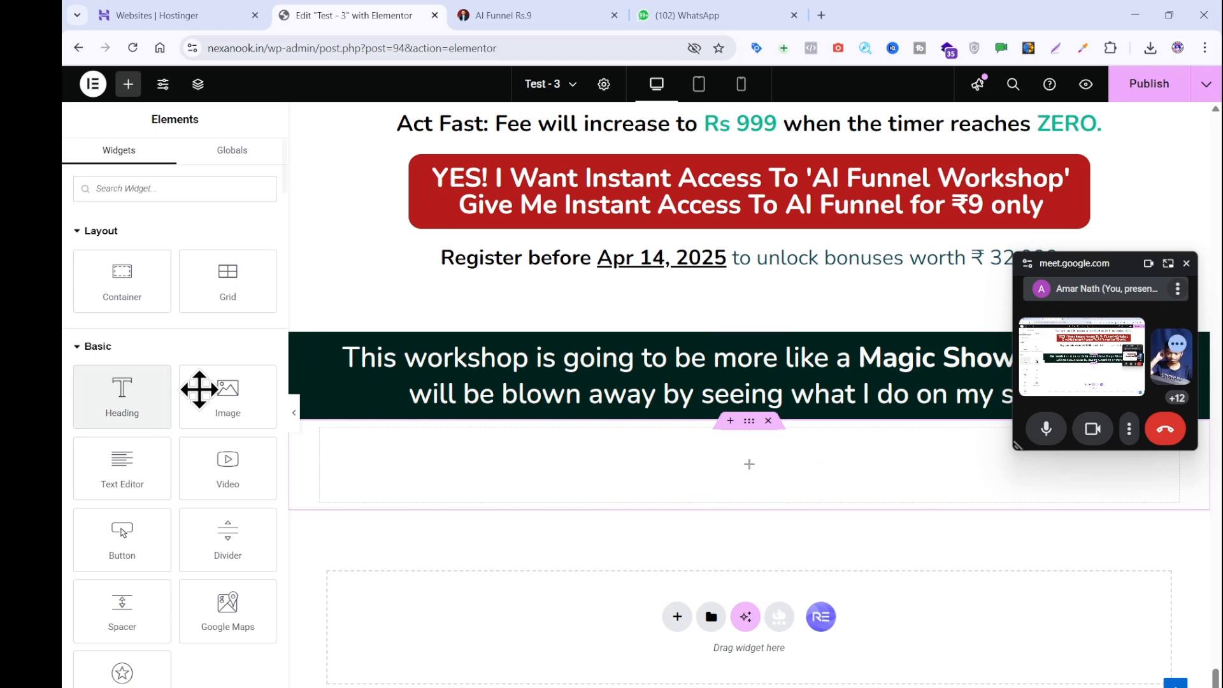
left_click_drag(89, 379, 487, 445)
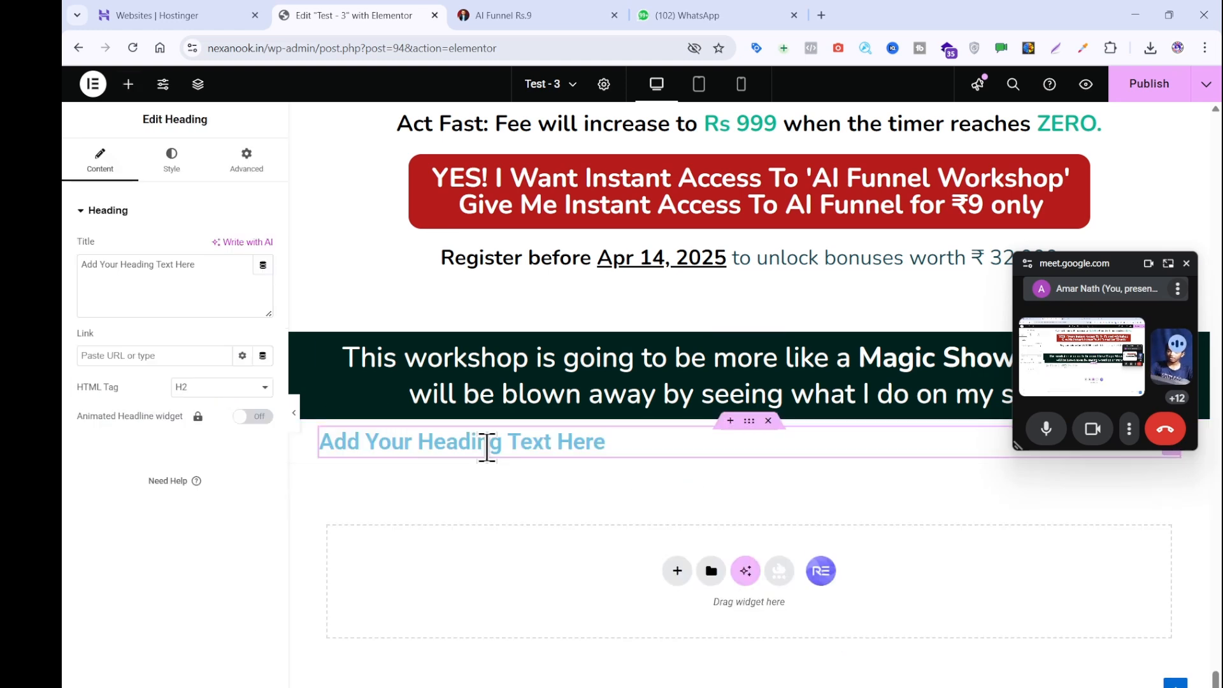
left_click(156, 312)
key("ctrl+v")
- Copy the 'Let Me Show You EVERYTHING' heading and apply its style to the 'Frequently Asked Questions' heading
scroll(411, 351, "up", 5)
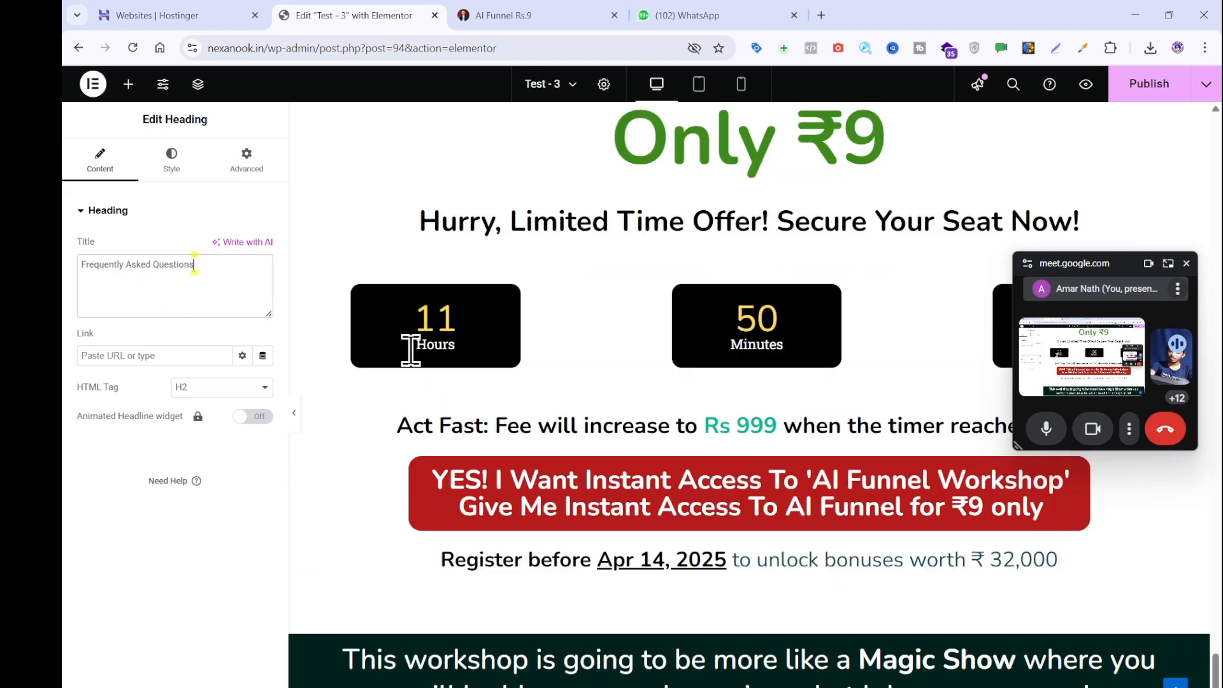
scroll(465, 388, "up", 15)
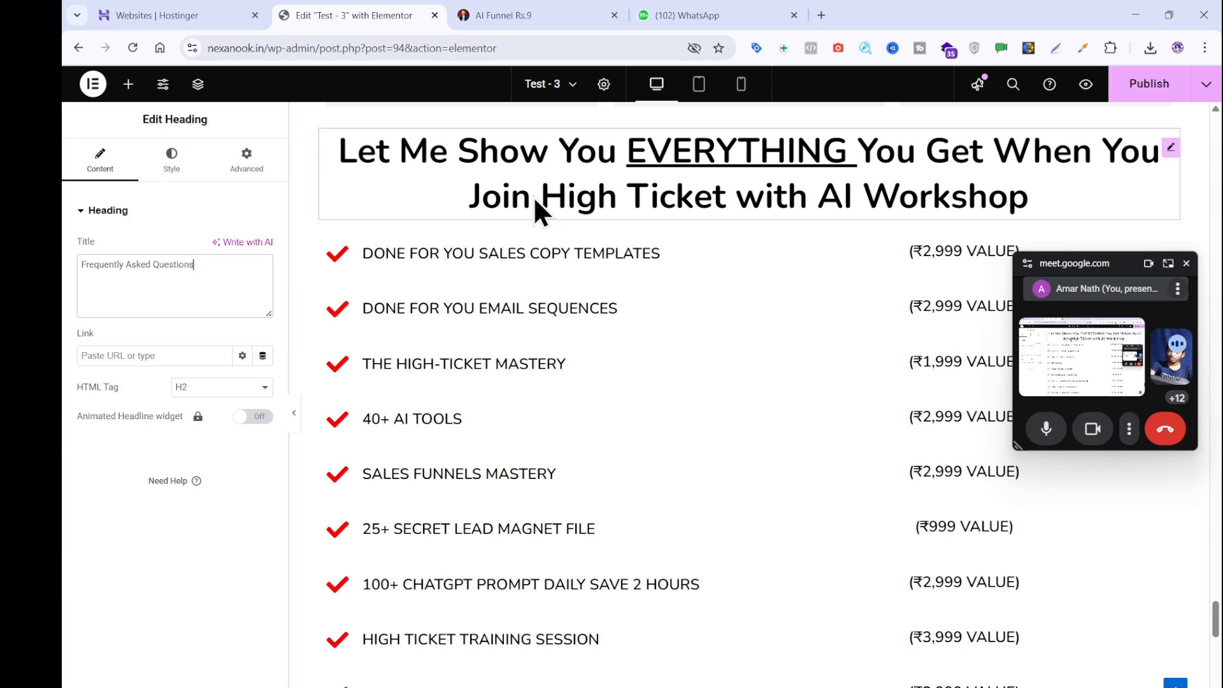
right_click(533, 197)
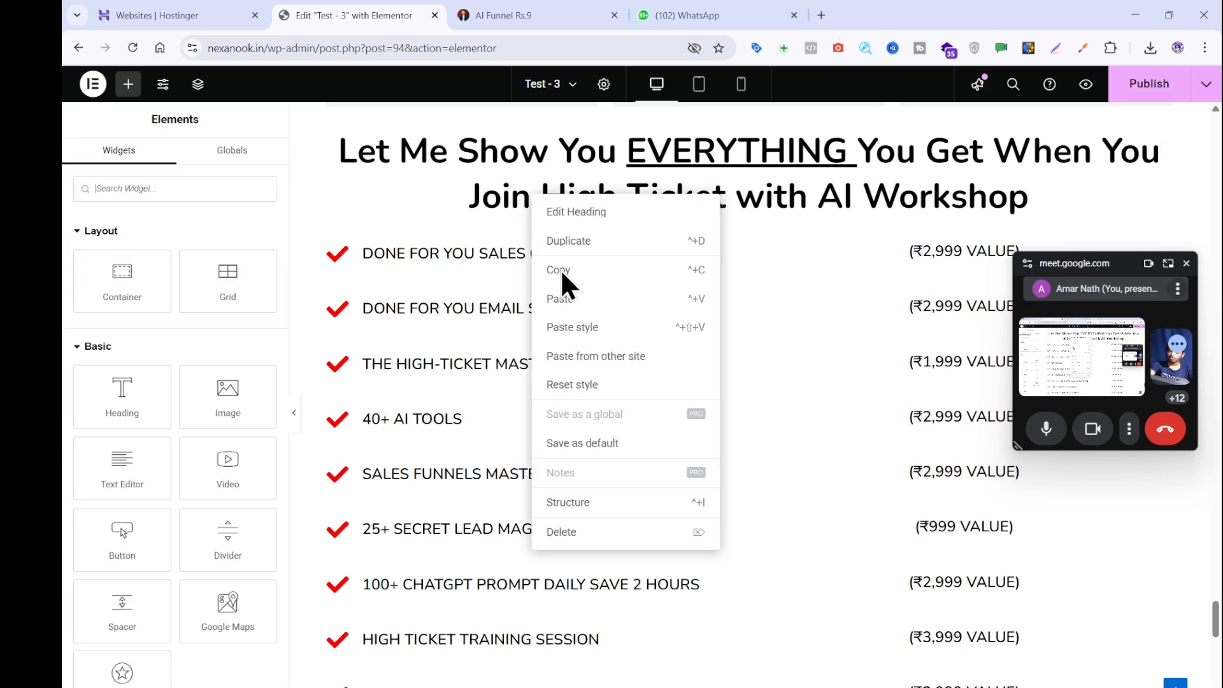
left_click(561, 269)
scroll(850, 343, "down", 15)
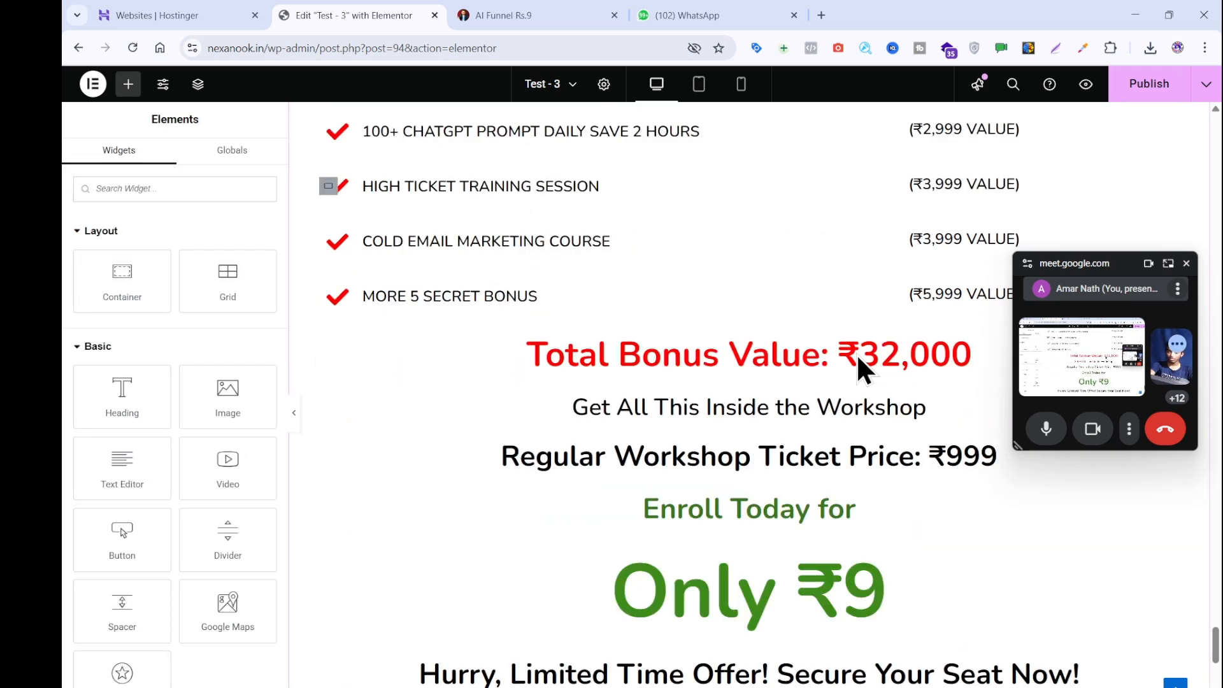
scroll(751, 436, "down", 5)
right_click(702, 391)
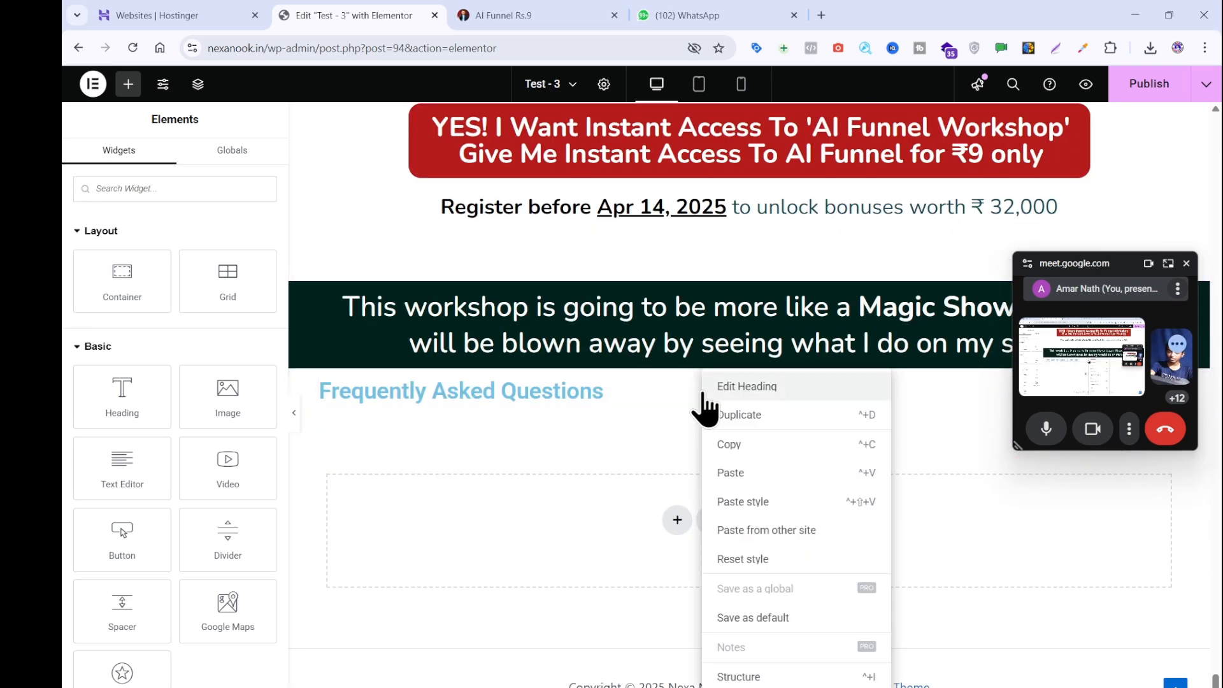
left_click(739, 501)
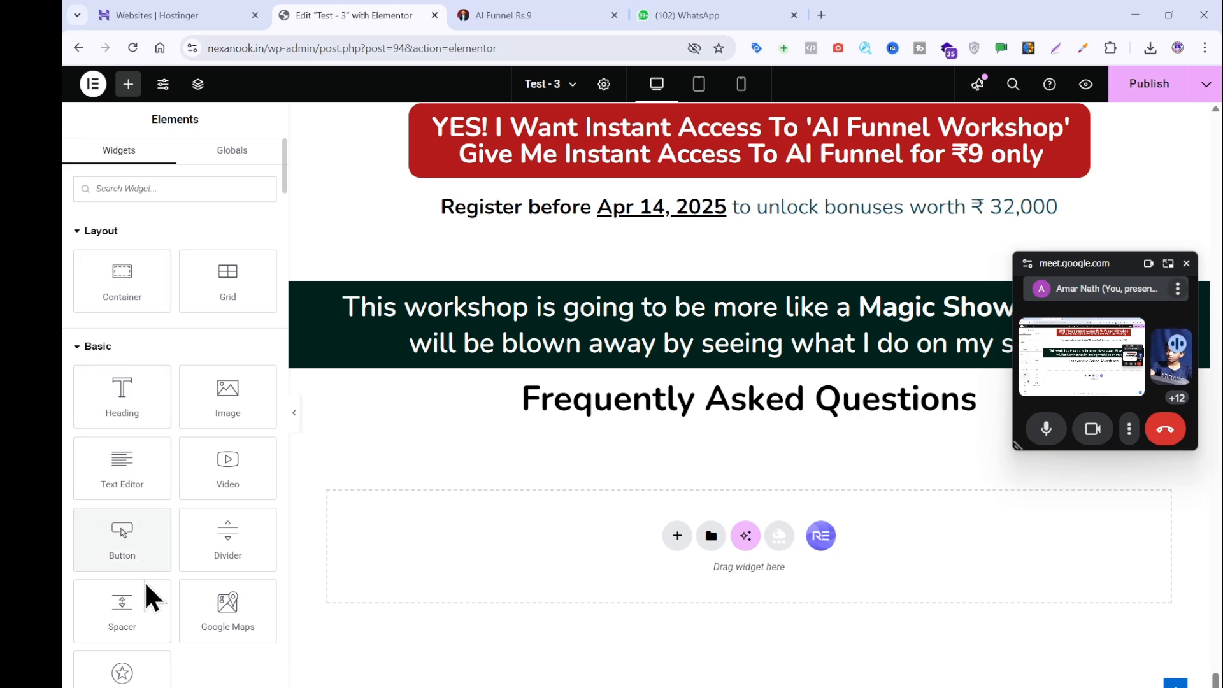
- Add a Spacer above the 'Frequently Asked Questions' heading and reduce its space to about 31 px
left_click_drag(143, 602, 527, 381)
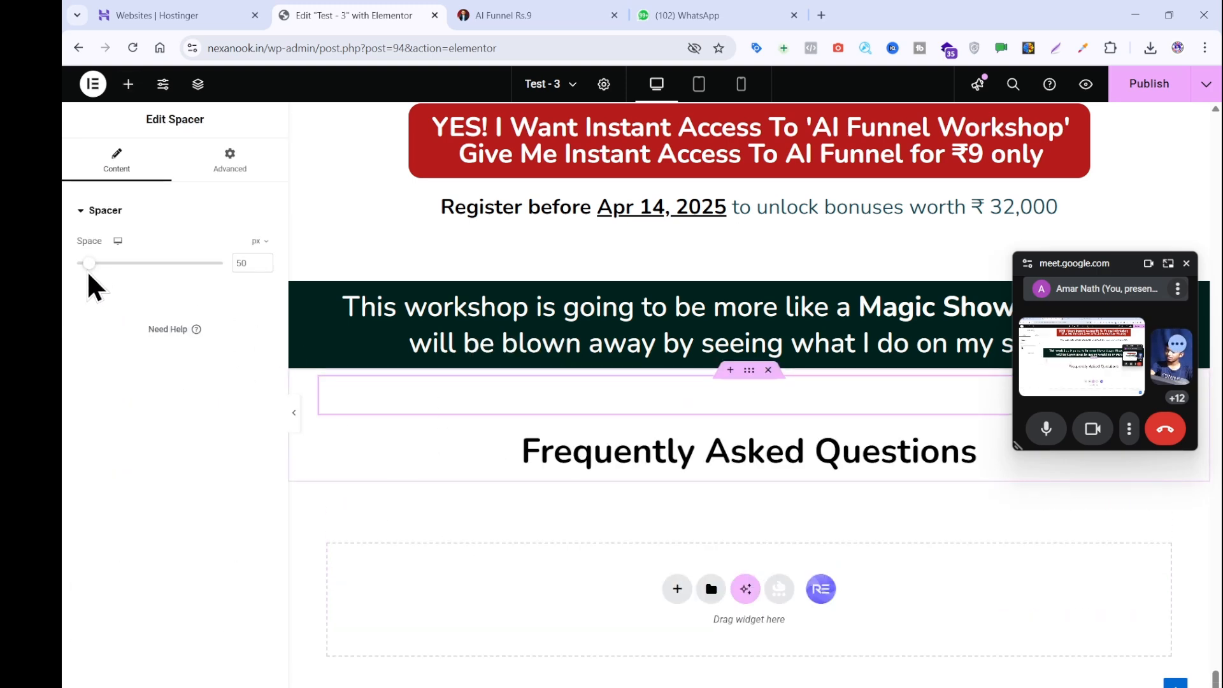
left_click_drag(88, 266, 84, 265)
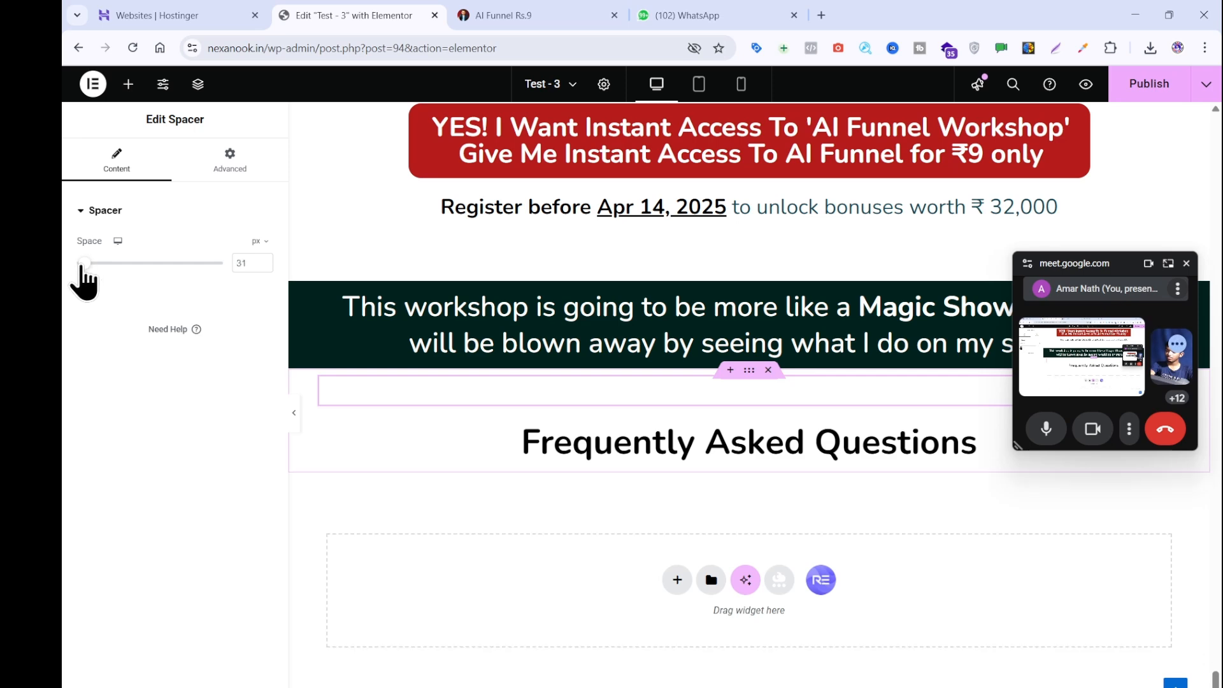
- Check the title on the AI Funnel reference page, dismissing its popup, and set the 'Frequently Asked Questions' heading's font size to 55 px
left_click(582, 9)
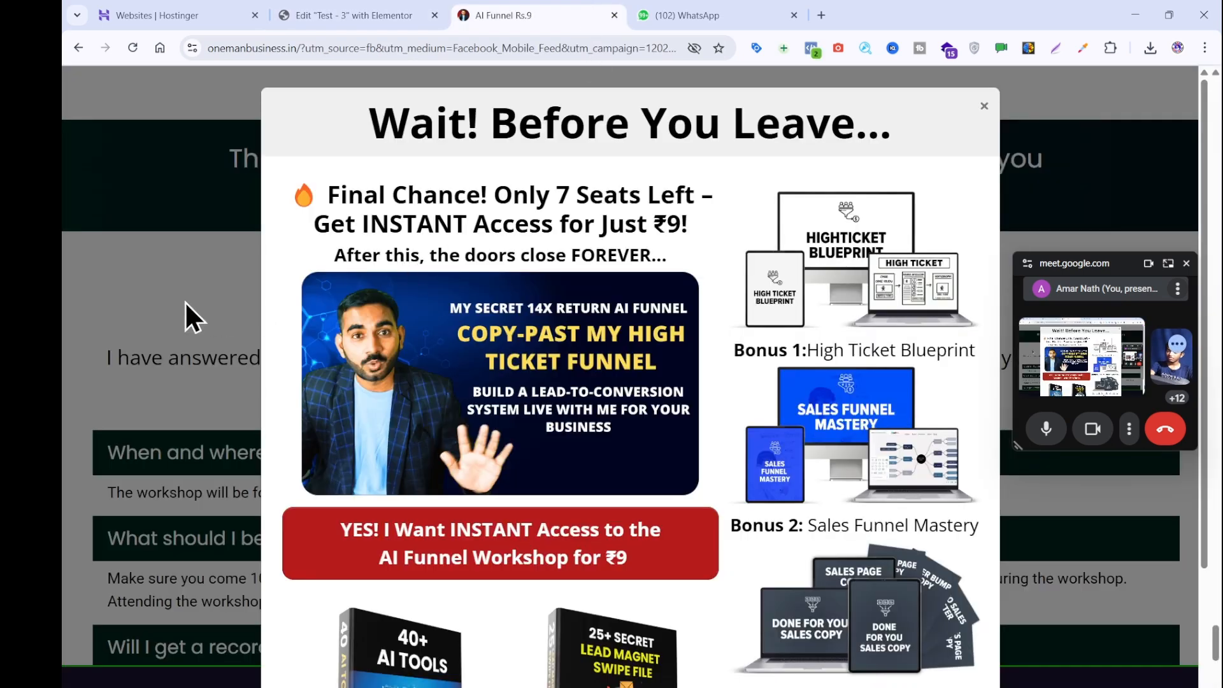
left_click(185, 301)
left_click(341, 14)
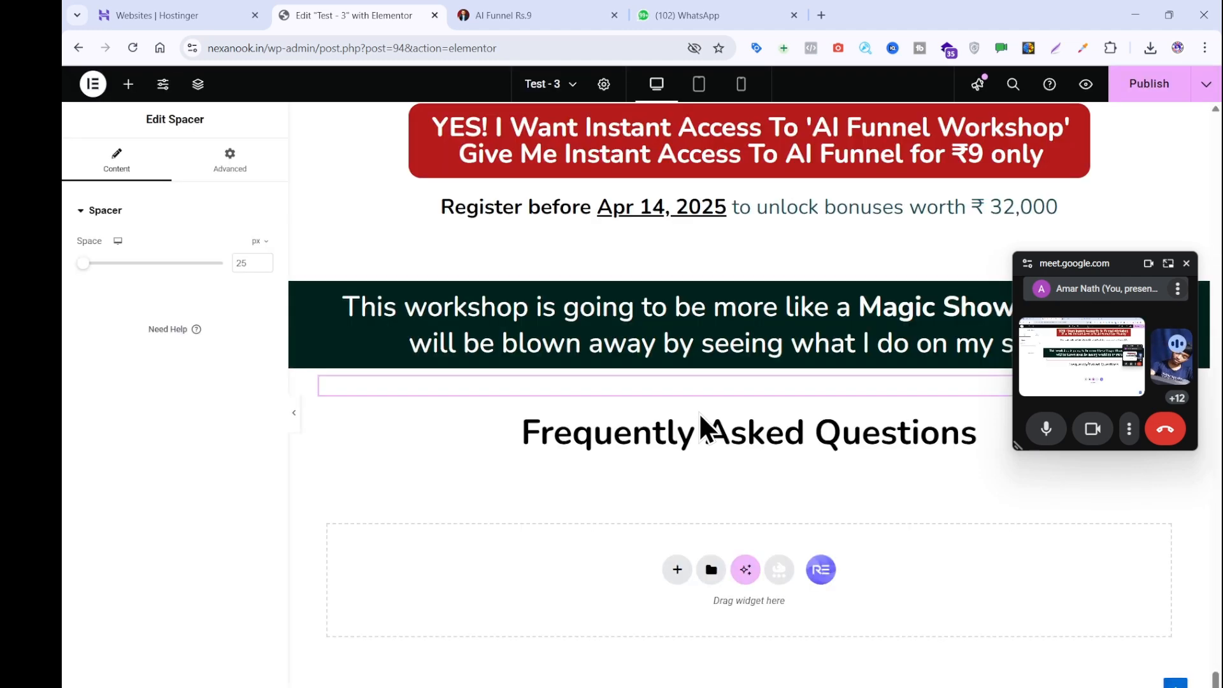
left_click(684, 442)
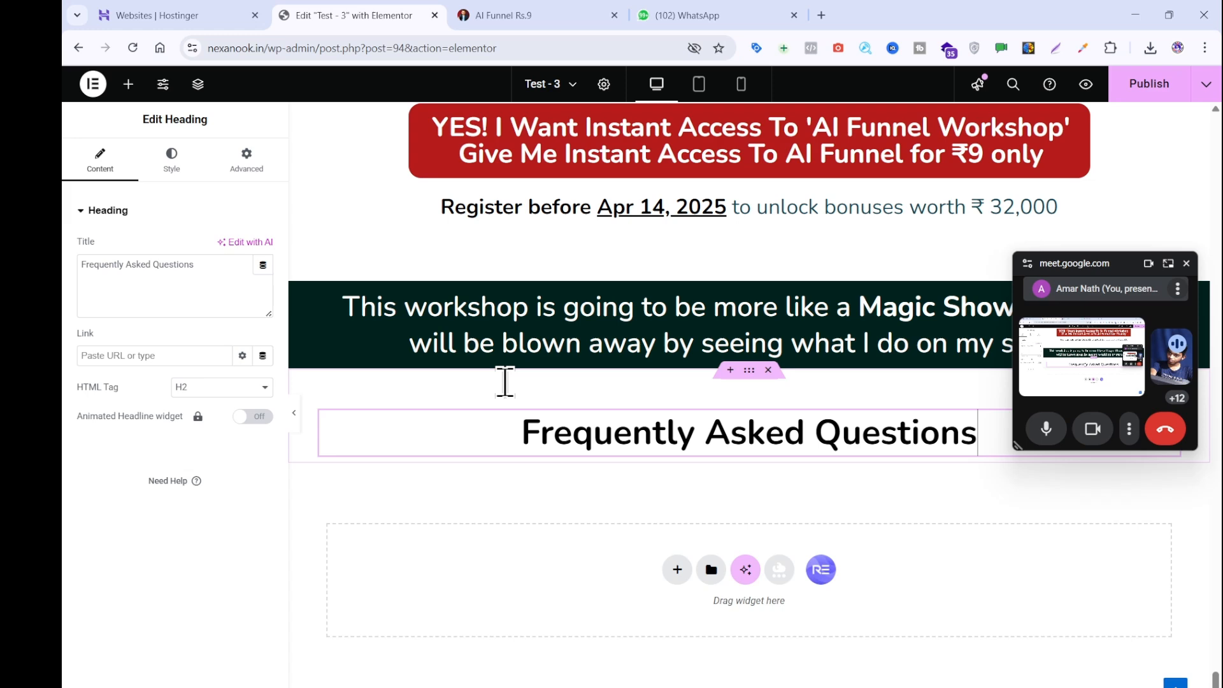
left_click(178, 179)
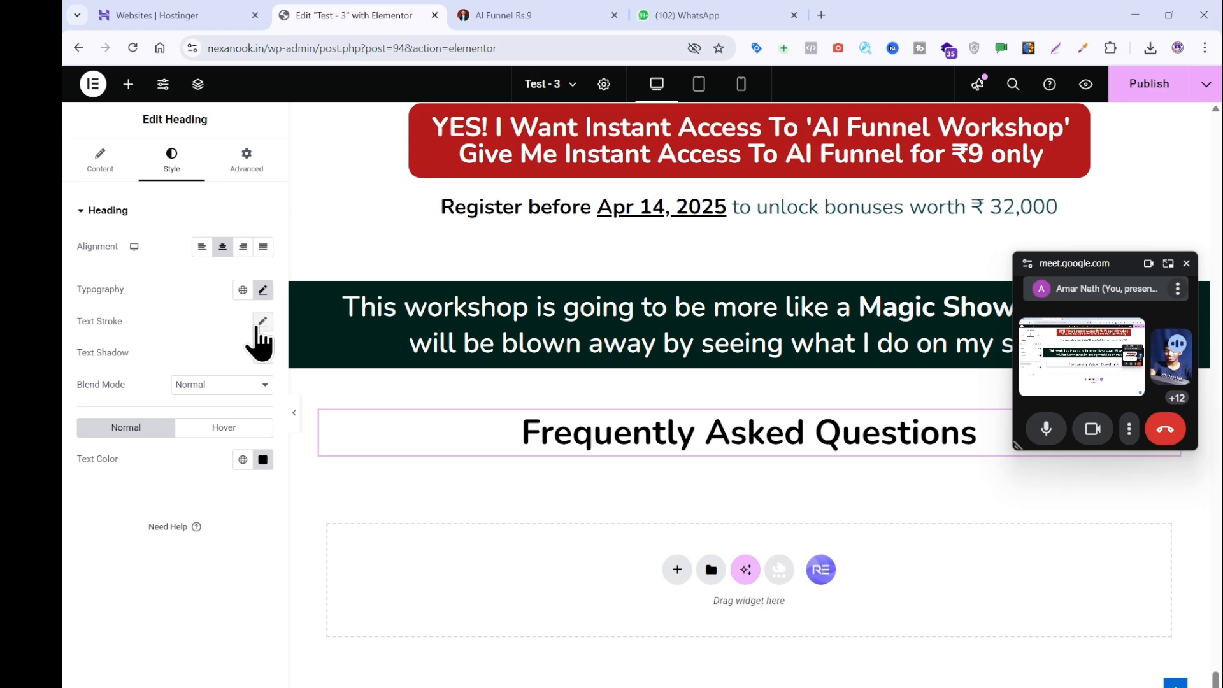
left_click(263, 291)
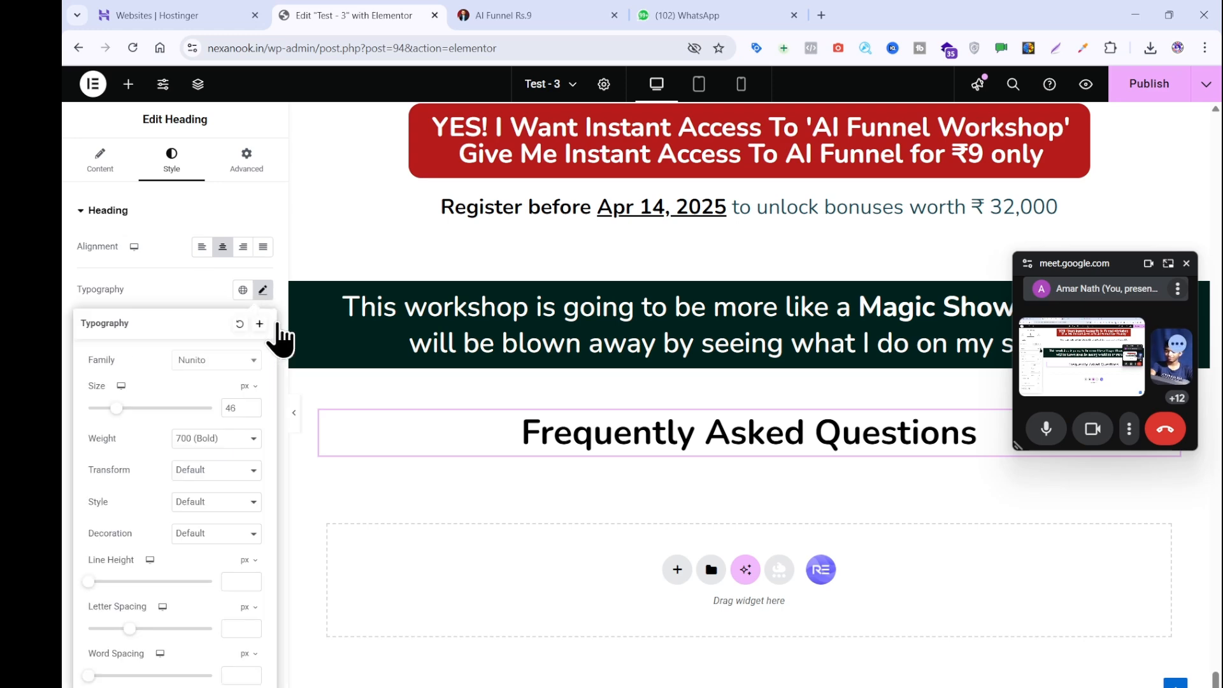
left_click(250, 405)
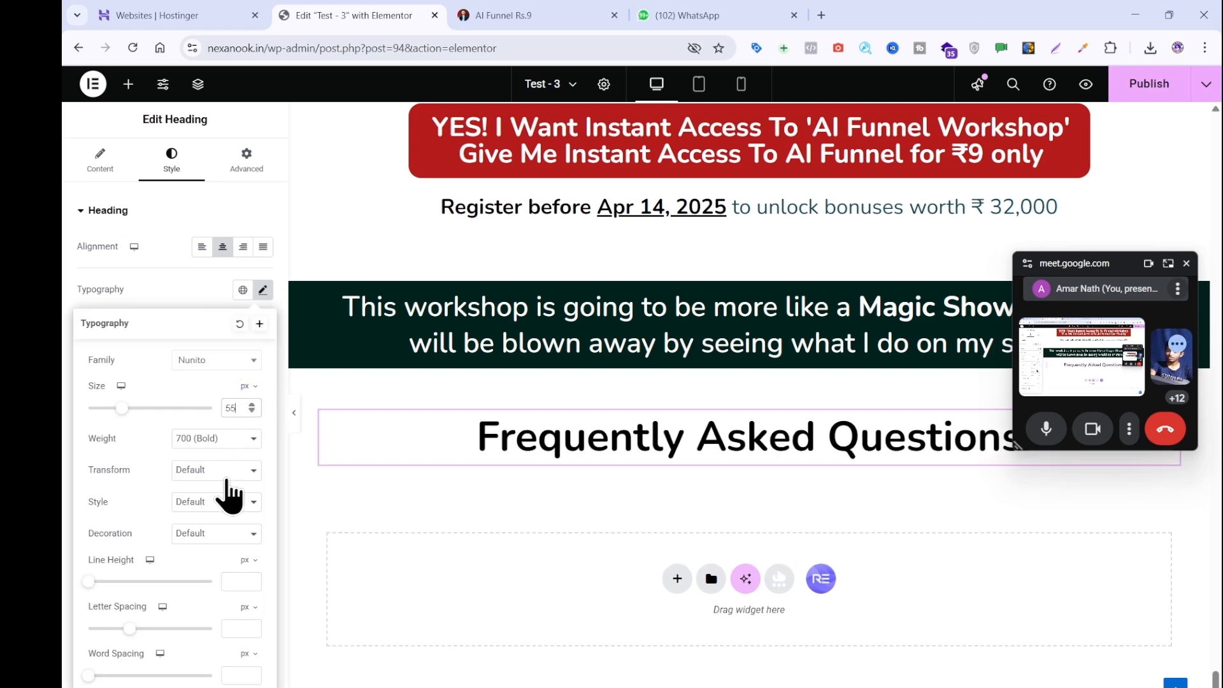
- Copy the introductory paragraph below 'Frequently Asked Questions' on the reference page and convert it to plain text through Notepad
left_click(493, 14)
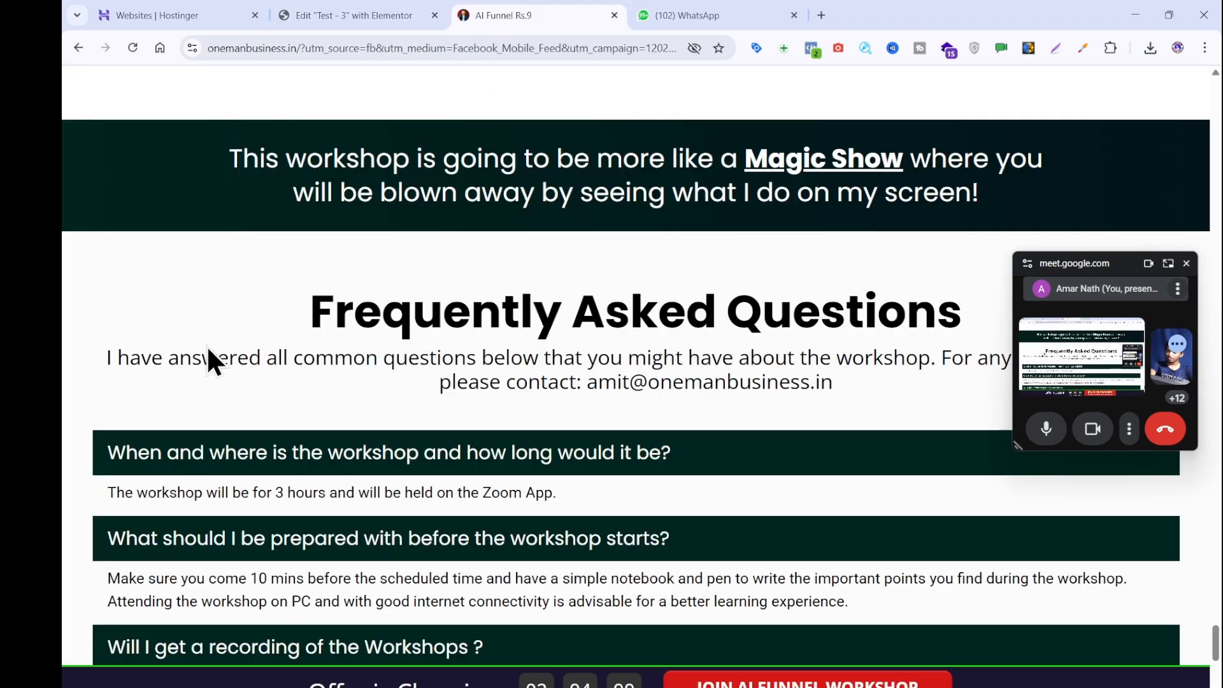
left_click_drag(97, 360, 784, 414)
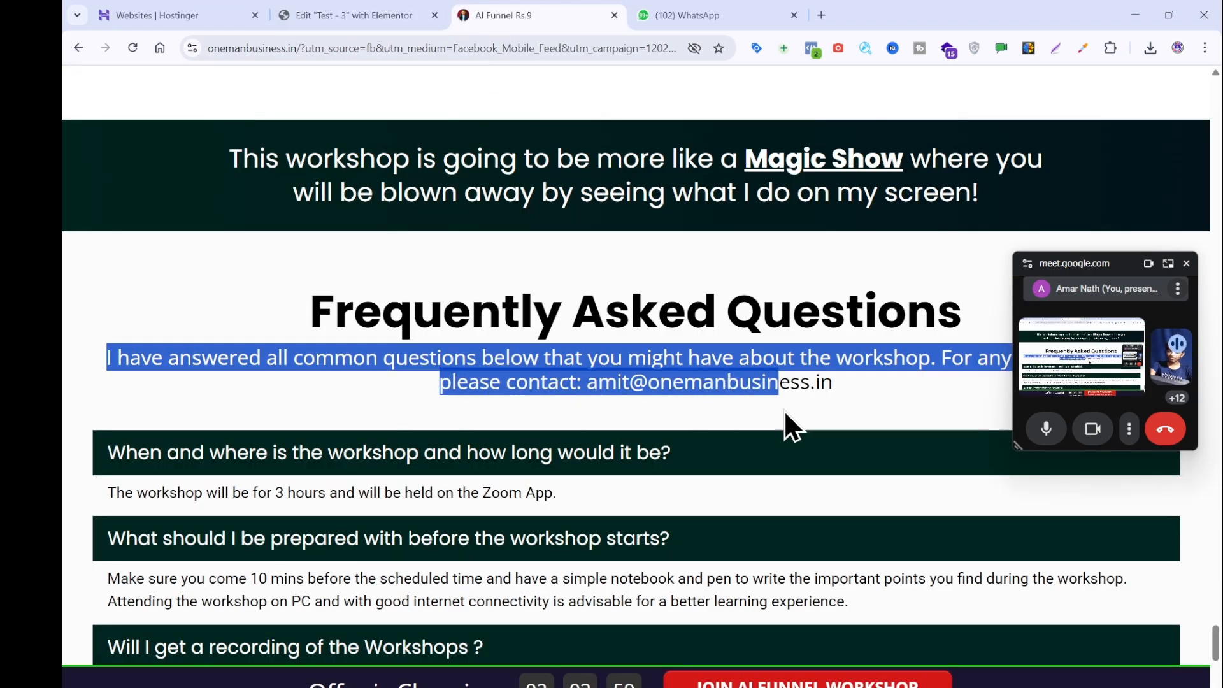
left_click(850, 383)
left_click(805, 687)
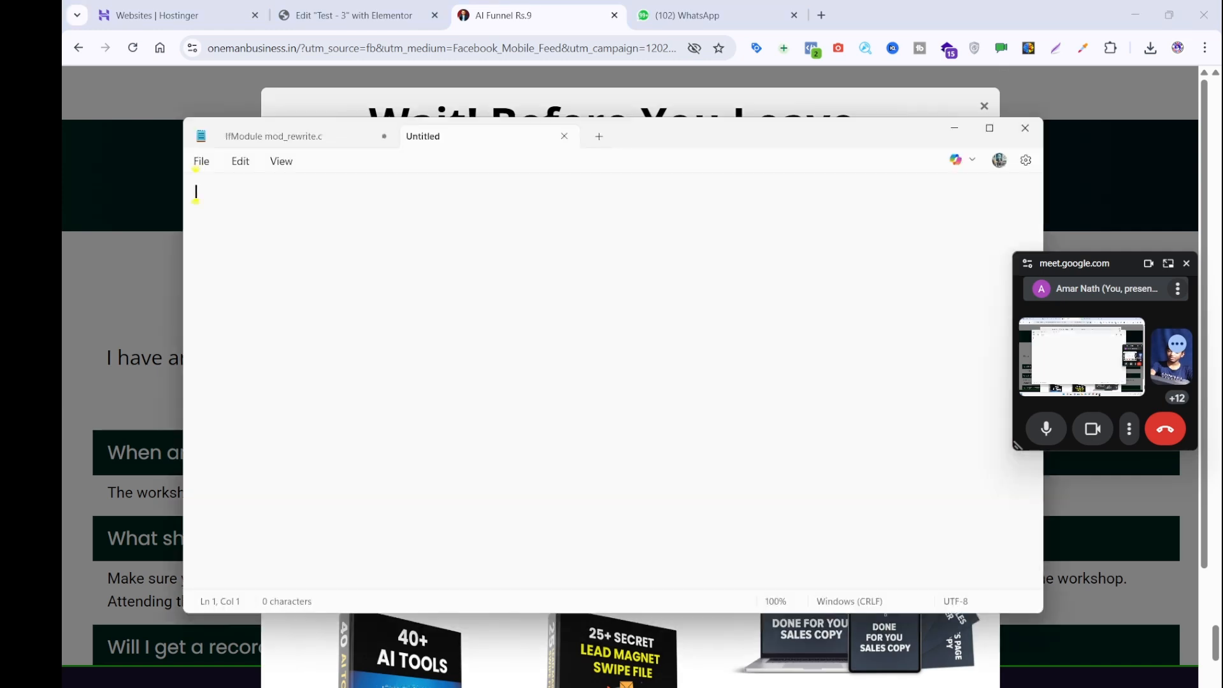
key("ctrl+v")
key("ctrl+a")
key("ctrl+x")
- In the Elementor editor, duplicate the 'Frequently Asked Questions' heading and replace the copy's title with the copied introductory paragraph
left_click(407, 15)
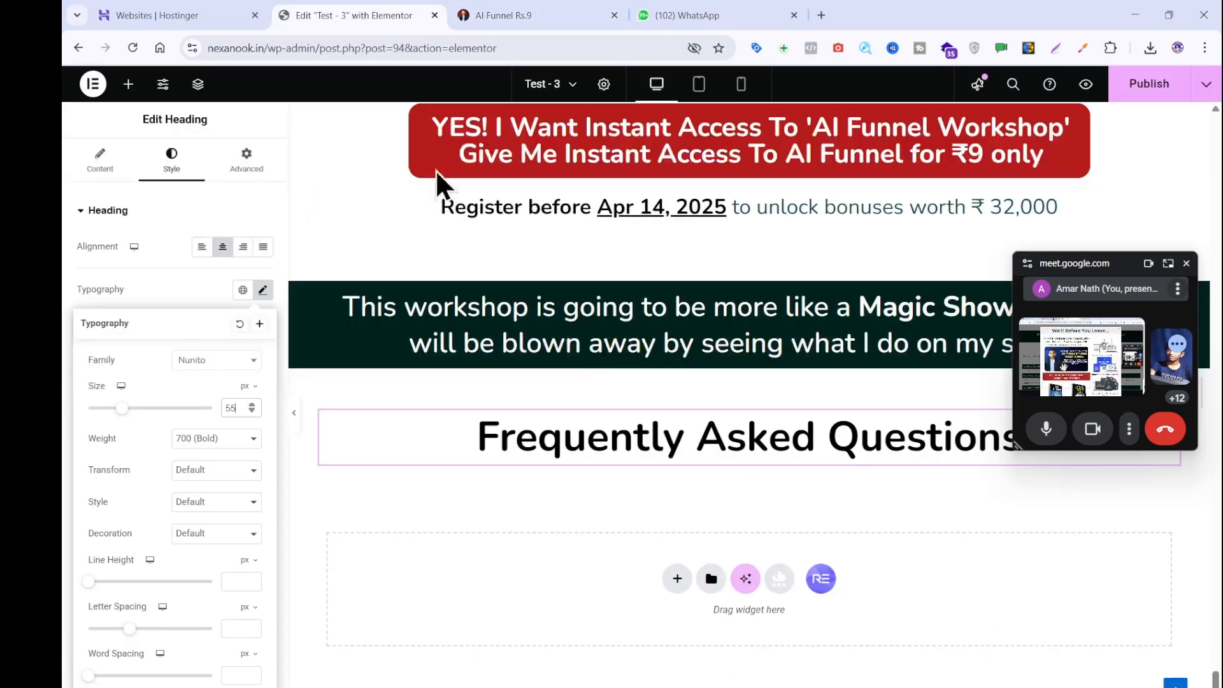
right_click(629, 443)
left_click(637, 415)
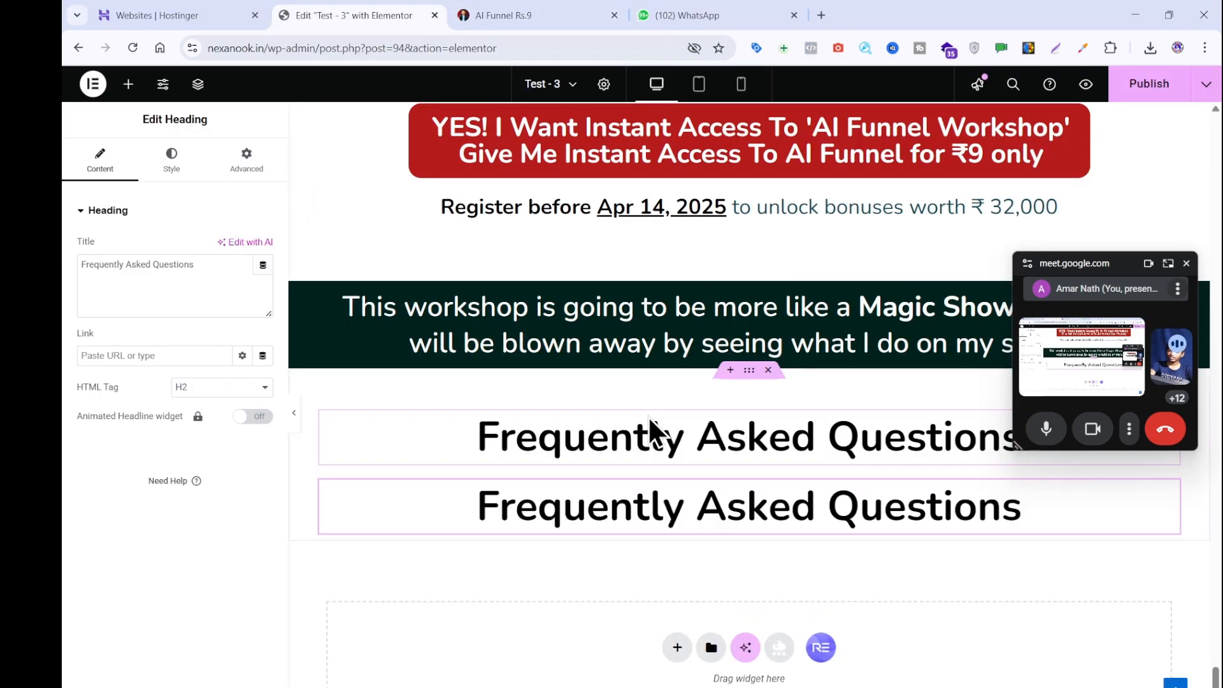
left_click(165, 294)
key("ctrl+a")
key("ctrl+v")
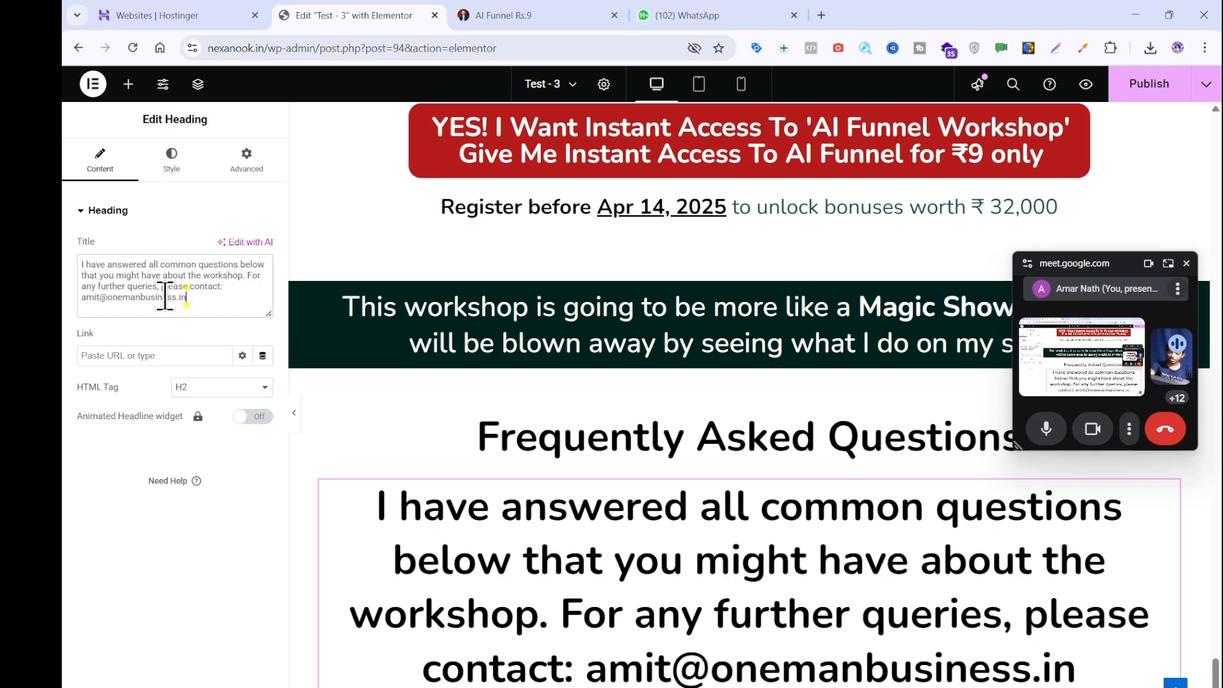
- Reduce the introductory paragraph's font size to 27 px and set its weight to 500 (Medium)
left_click(185, 175)
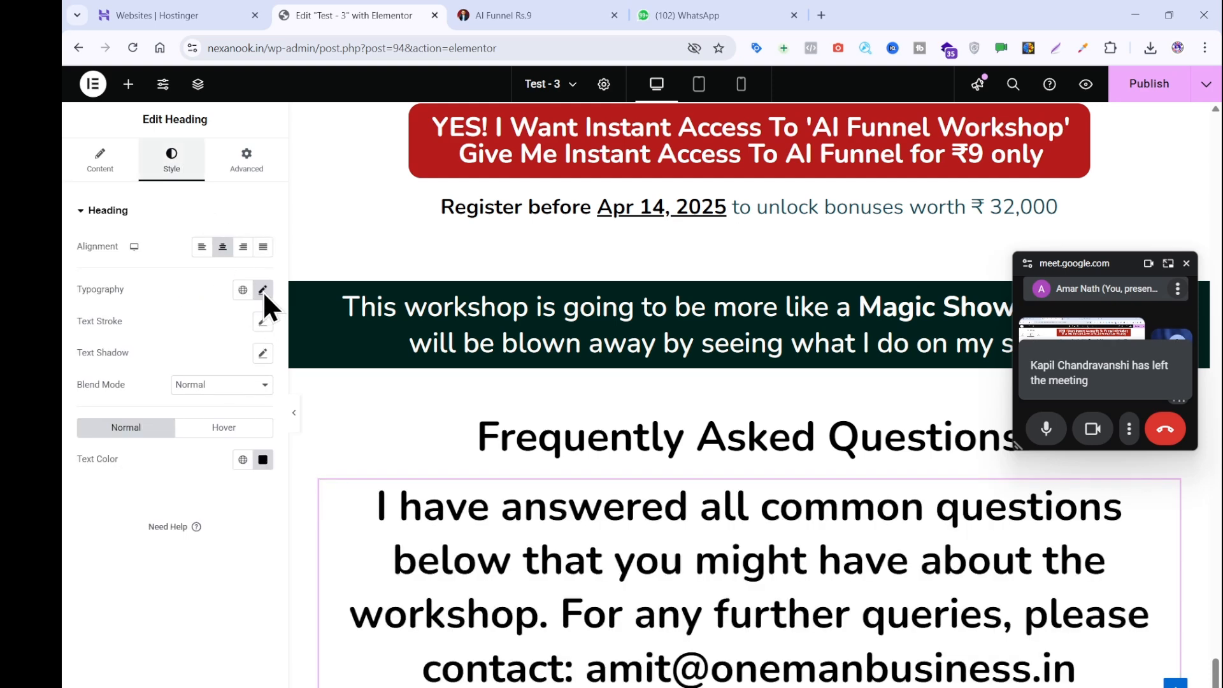
left_click(262, 290)
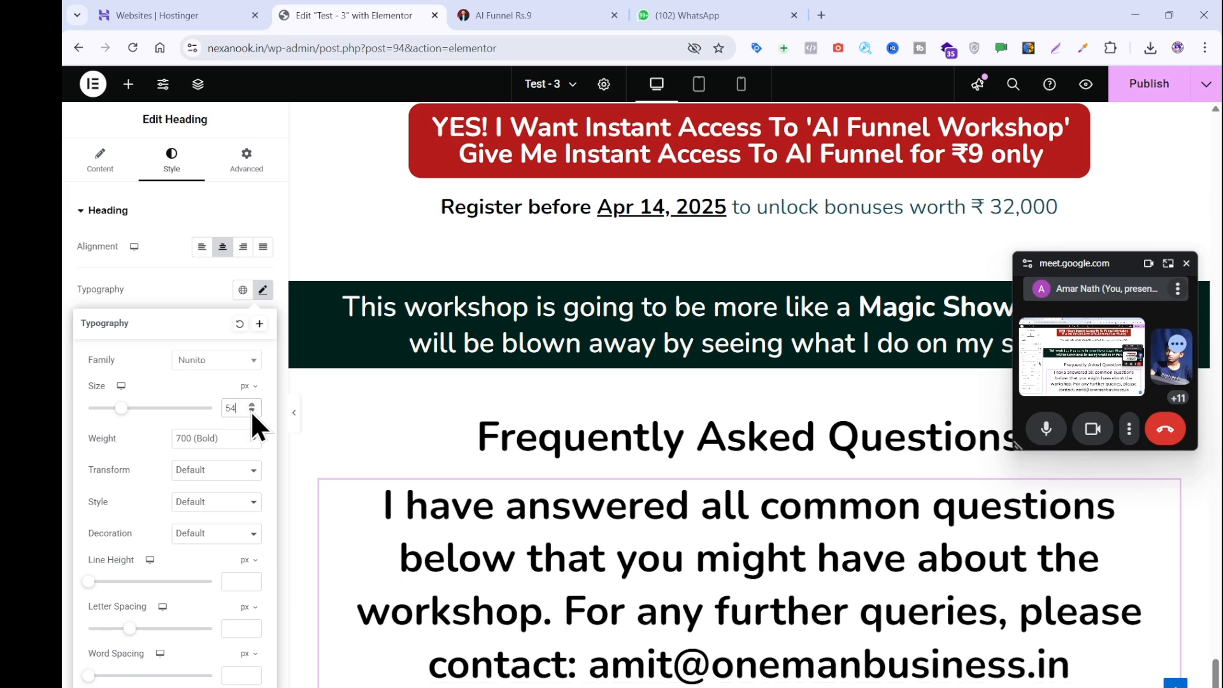
left_click_drag(122, 408, 104, 409)
left_click(191, 439)
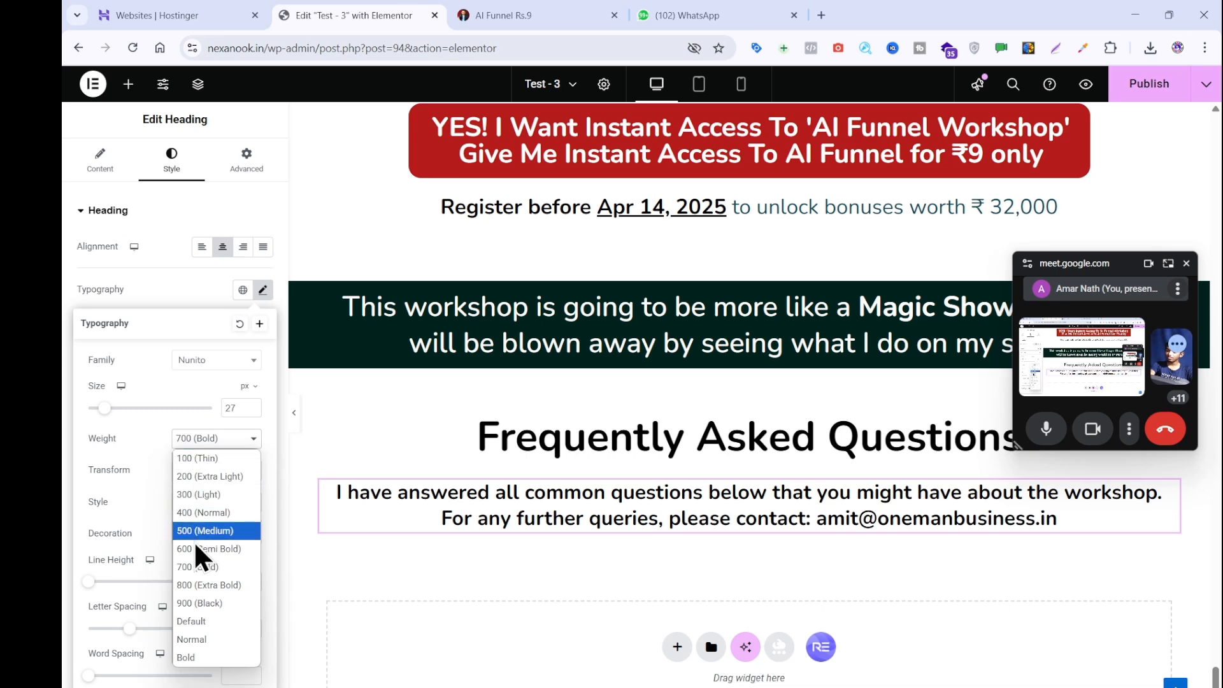
left_click(198, 532)
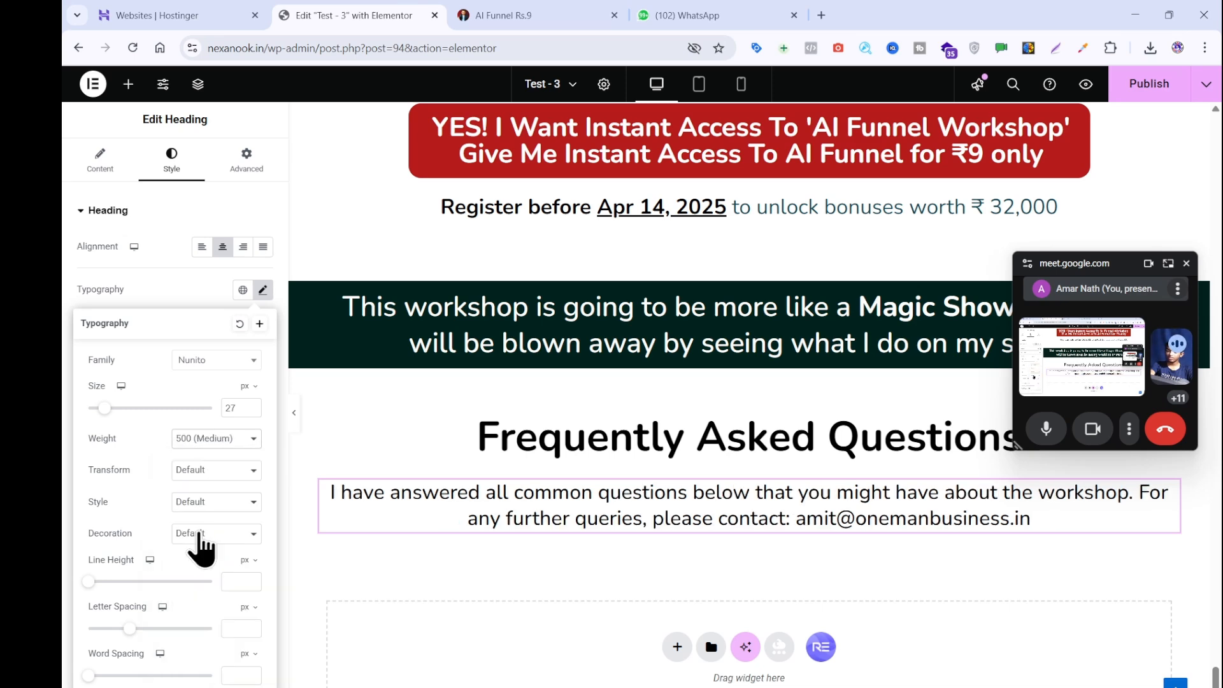
- Compare the introductory paragraph with the reference page and reduce its font size to 22 px
left_click(512, 5)
left_click(131, 341)
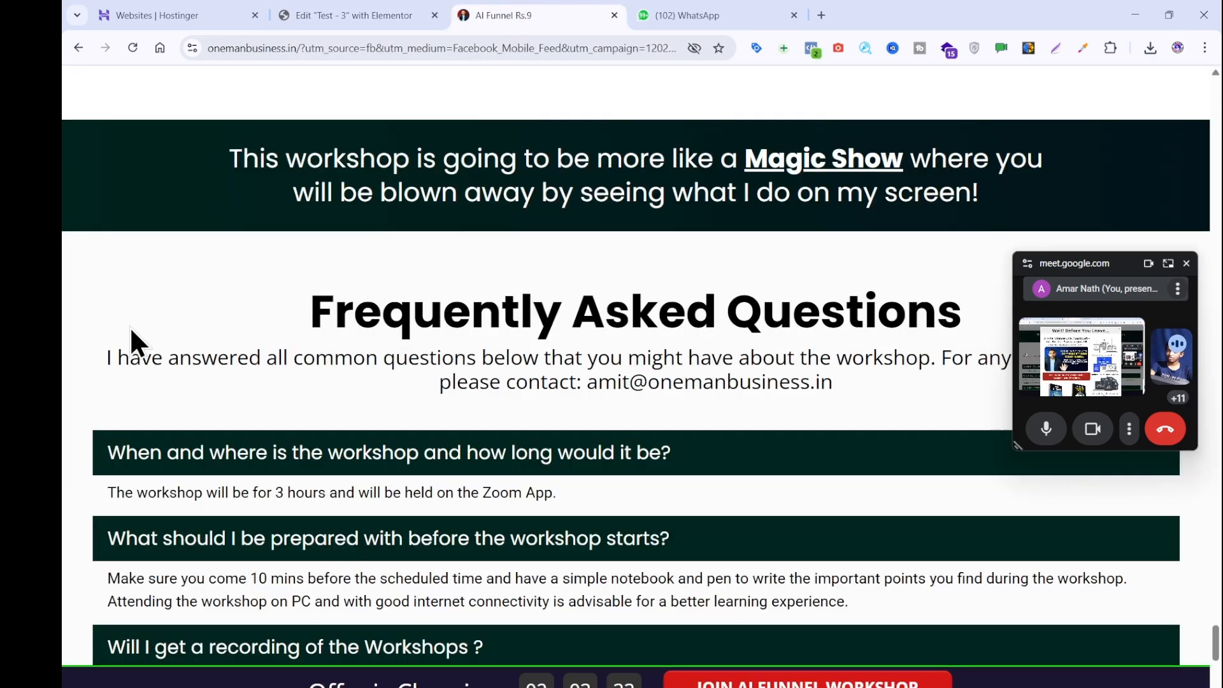
left_click(304, 18)
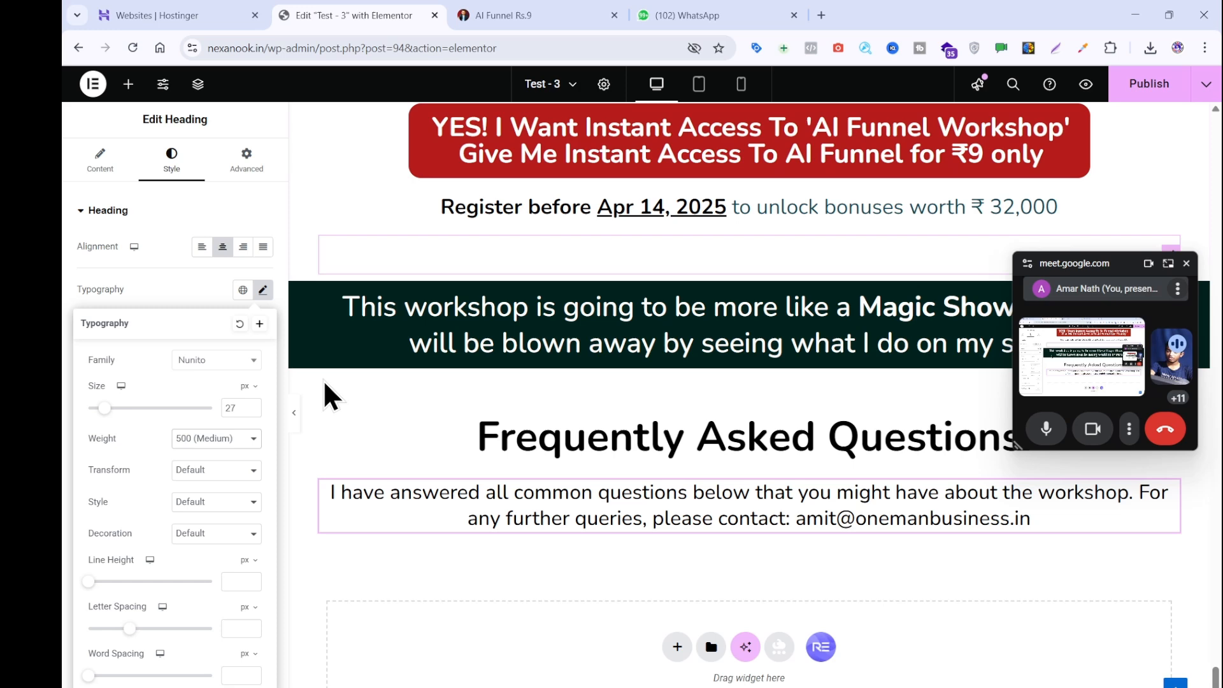
left_click(251, 411)
left_click(251, 411)
left_click(251, 411)
left_click(251, 411)
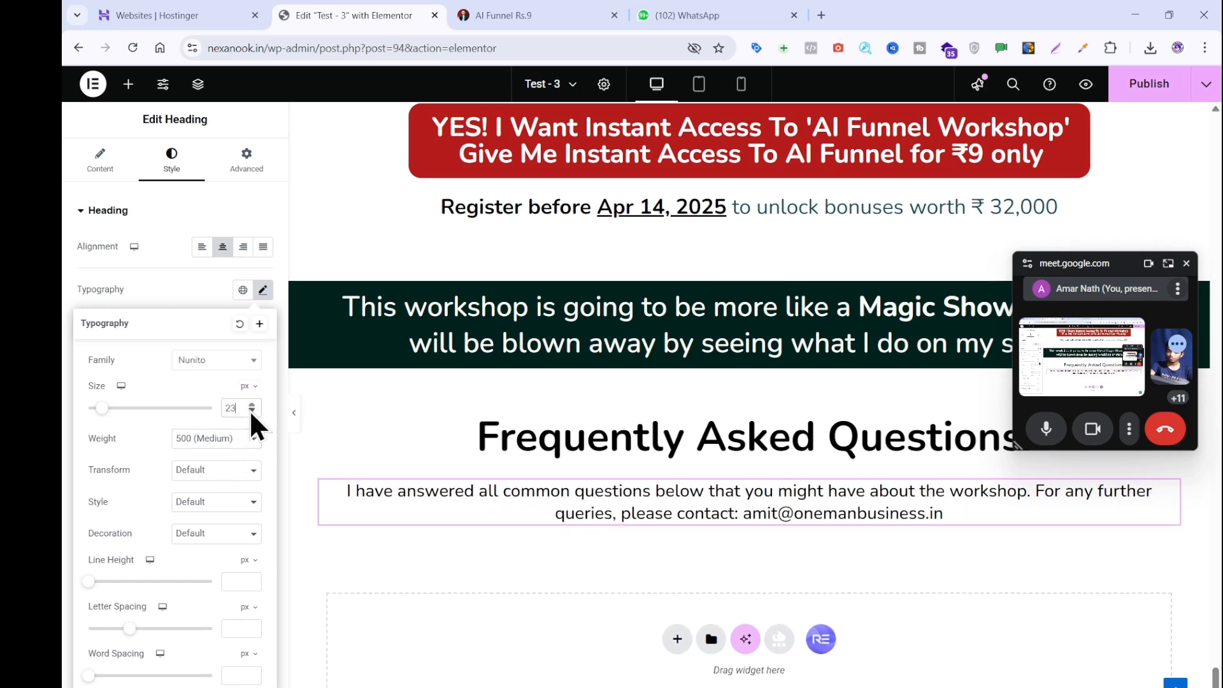
left_click(251, 411)
left_click(251, 411)
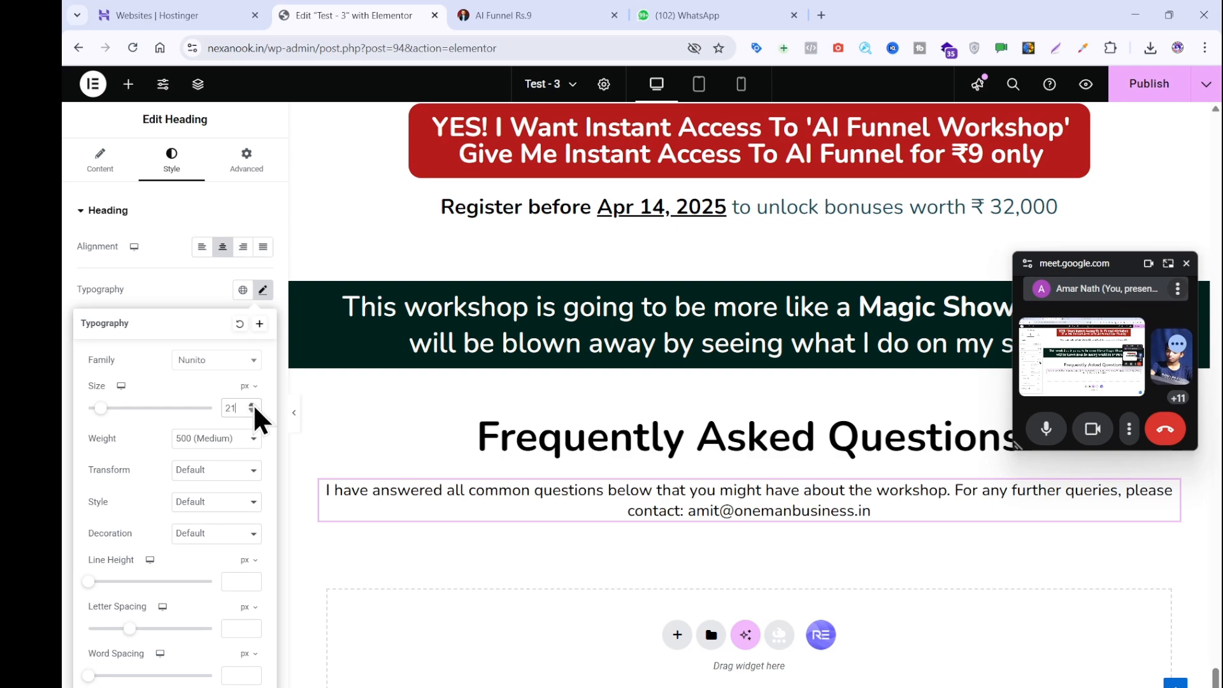
left_click(251, 411)
- Review the question list on the reference page and duplicate the introductory paragraph heading in the Elementor editor
left_click(475, 15)
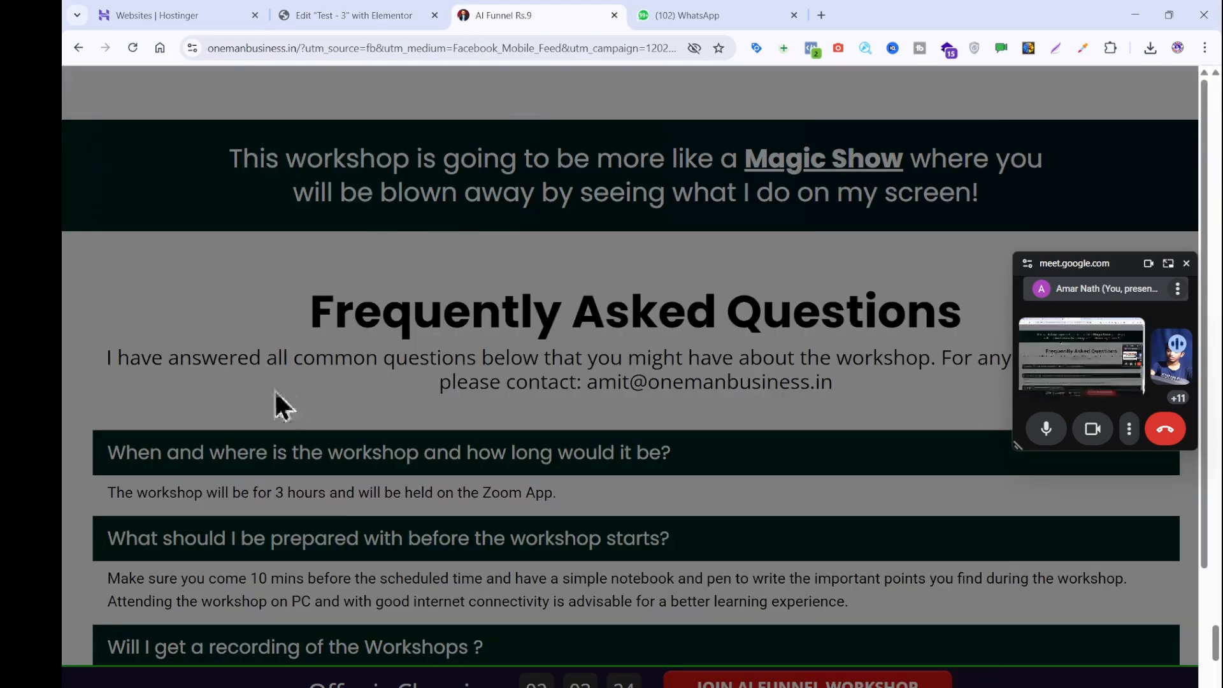
scroll(346, 435, "down", 2)
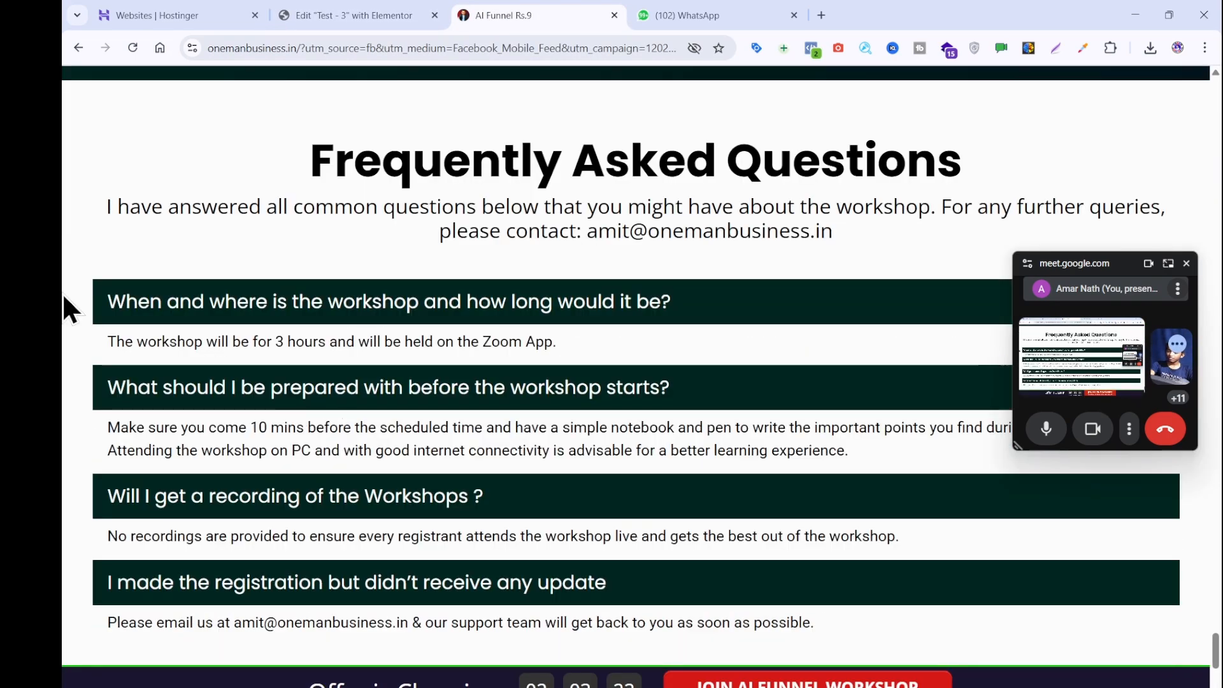
left_click_drag(69, 296, 682, 333)
left_click(682, 333)
left_click_drag(224, 339, 693, 335)
left_click(693, 334)
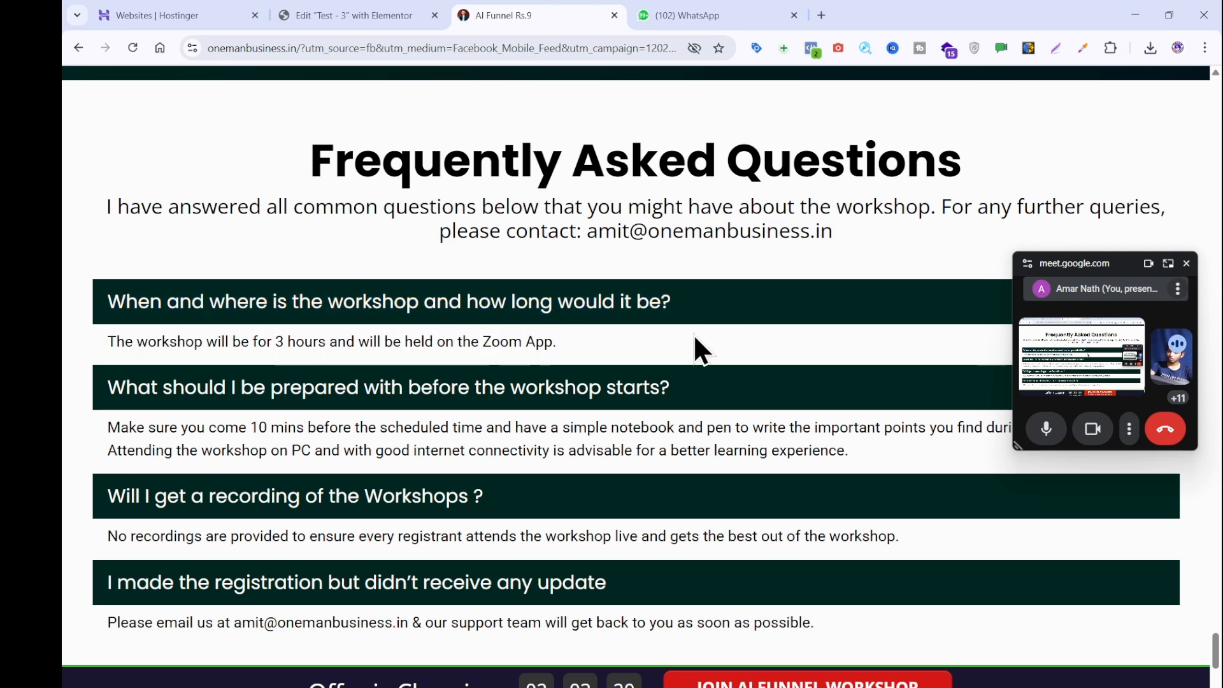
left_click(325, 17)
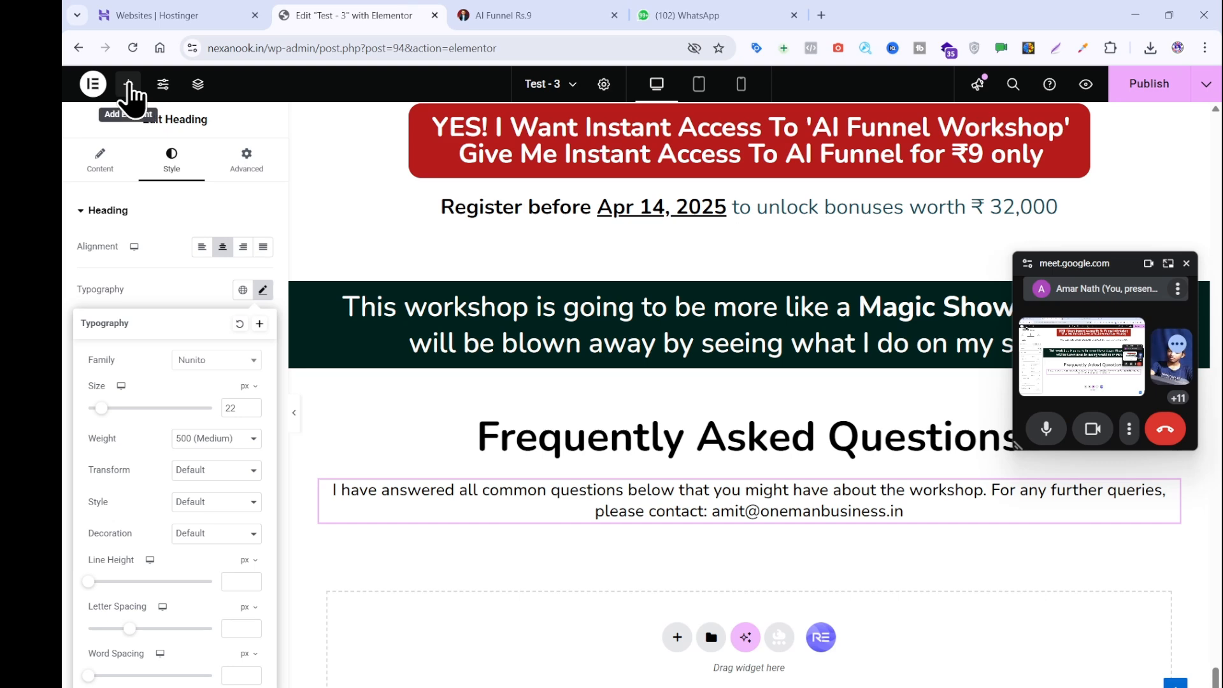
left_click(128, 84)
right_click(345, 494)
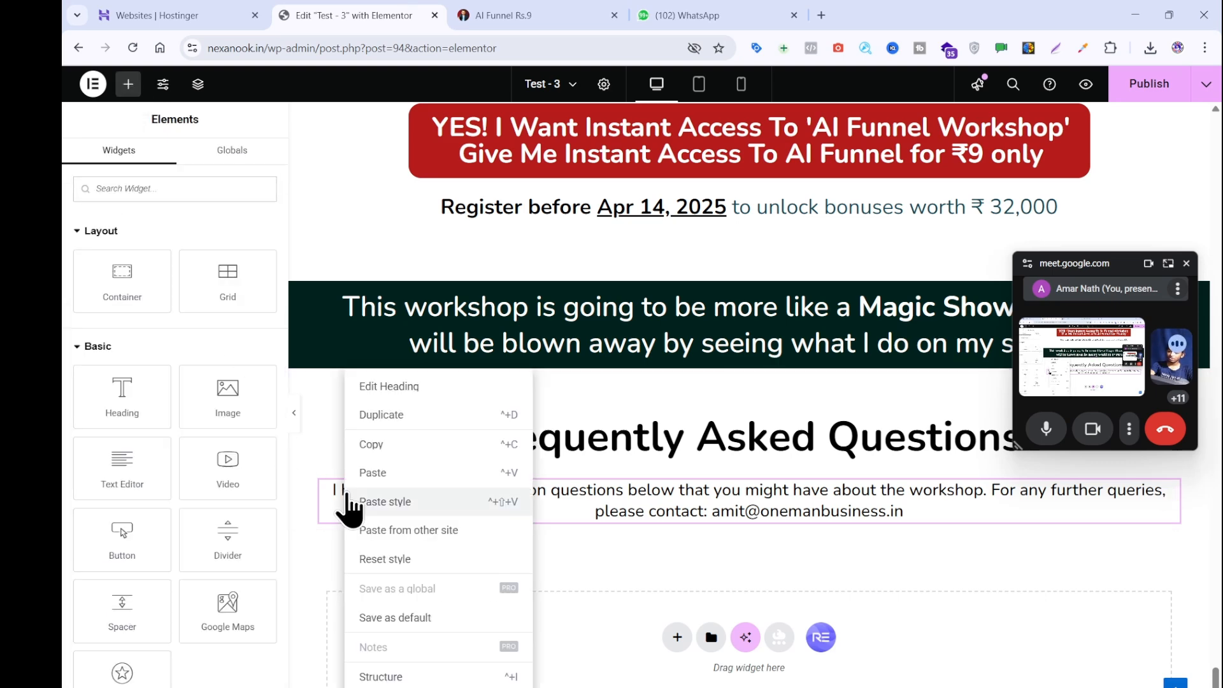
left_click(374, 417)
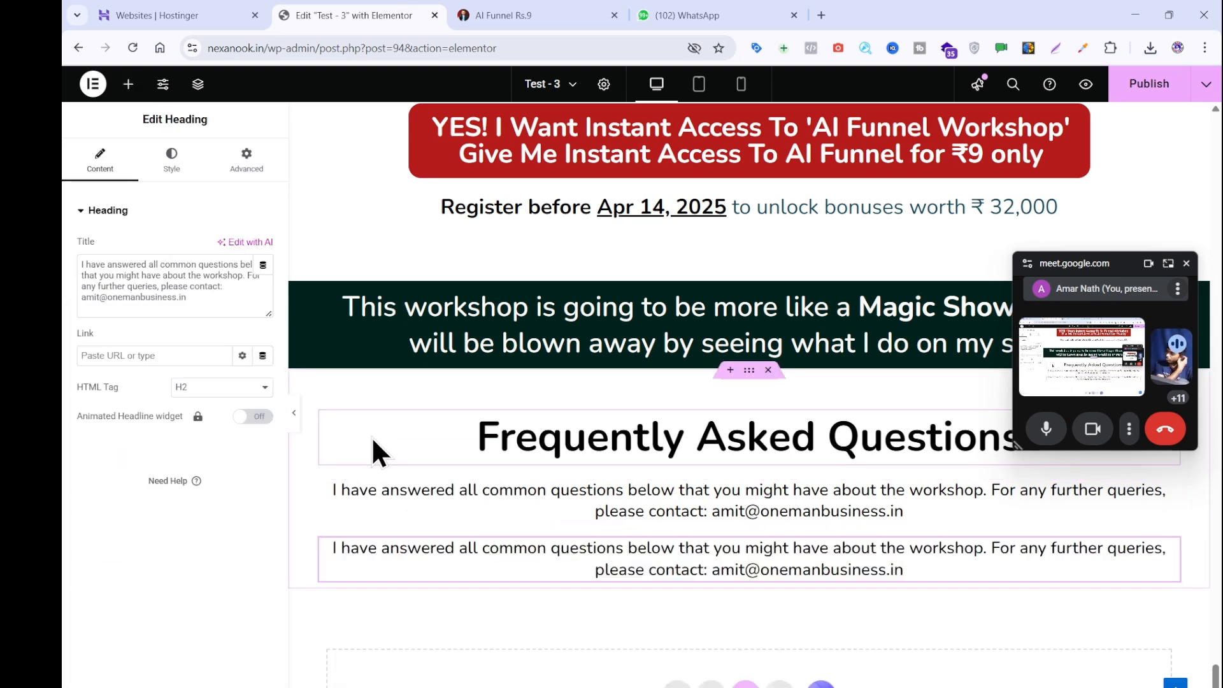
- Copy the question 'When and where is the workshop and how long would it be?' from the reference page as plain text through Notepad
left_click(534, 14)
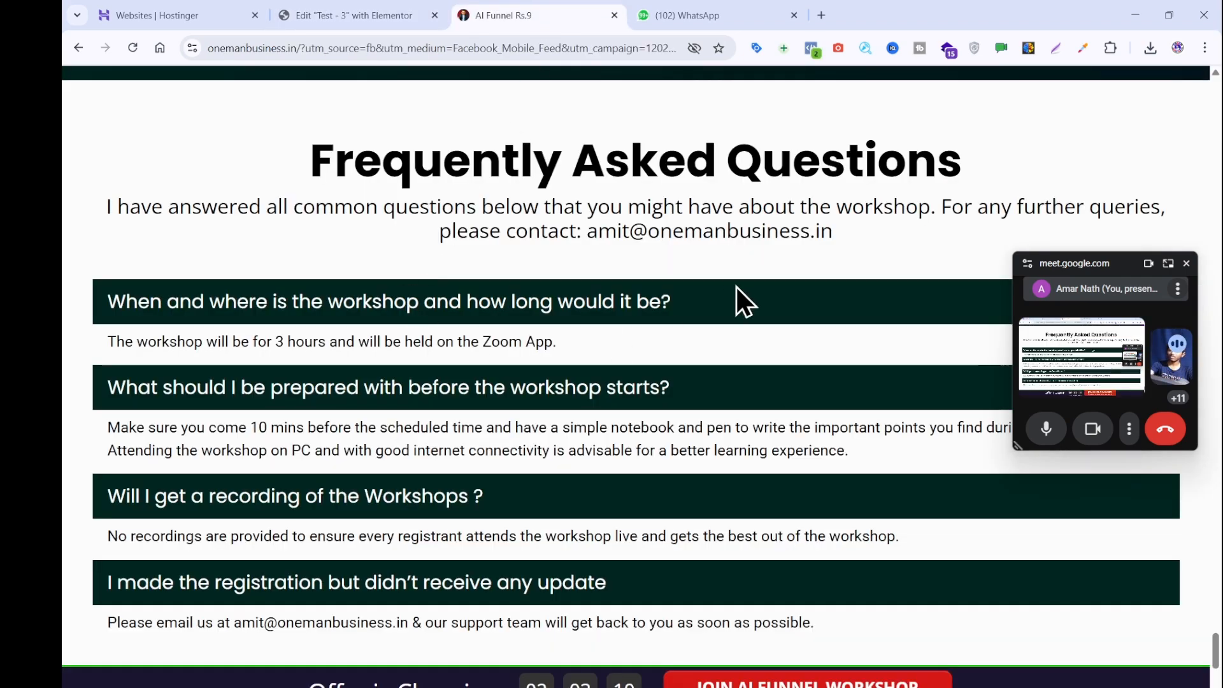
left_click_drag(737, 287, 102, 325)
key("ctrl+c")
left_click(144, 372)
key("ctrl+v")
key("ctrl+a")
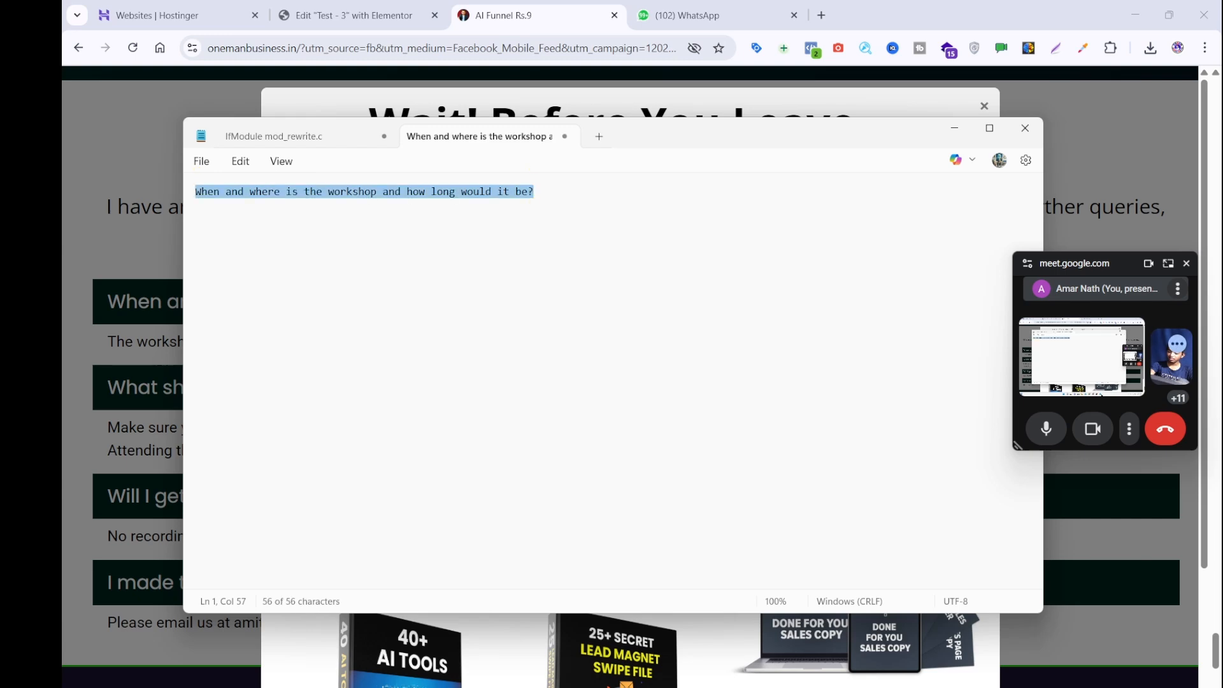
key("ctrl+x")
- Replace the duplicated heading's title in Elementor with 'When and where is the workshop and how long would it be?'
left_click(407, 12)
left_click(158, 262)
key("ctrl+a")
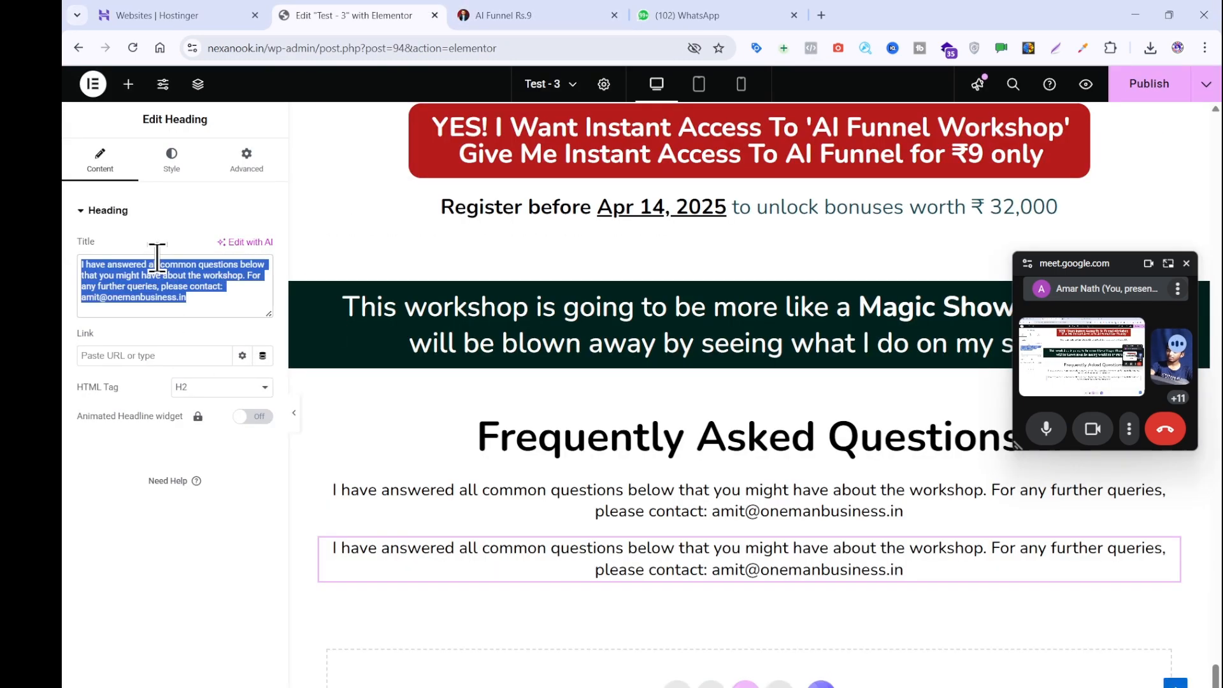
key("ctrl+v")
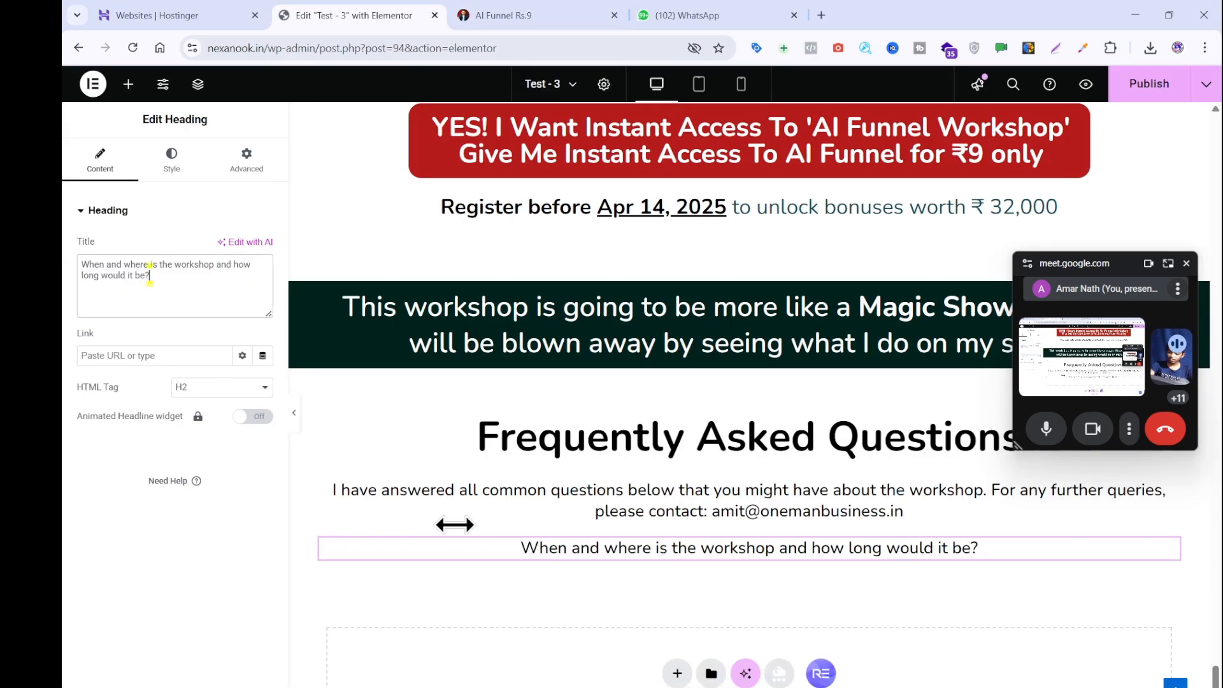
- Left-align the question heading at a 29 px font size and return to the AI Funnel reference page
left_click(171, 167)
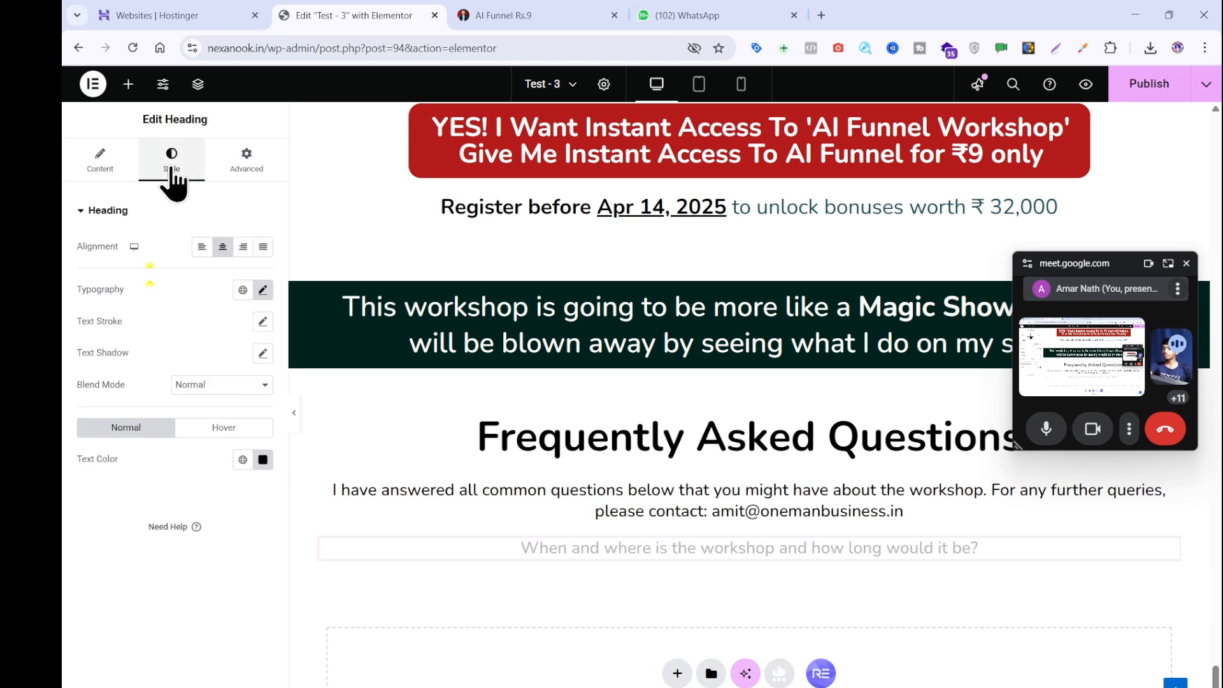
left_click(201, 247)
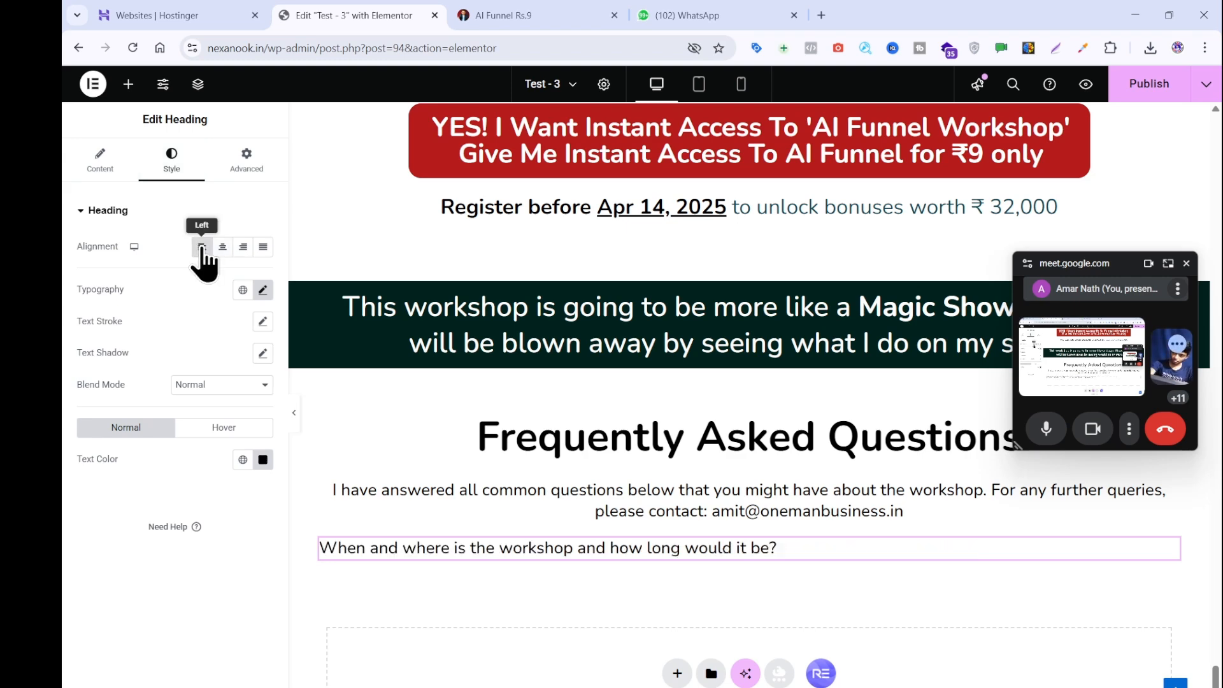
left_click(262, 290)
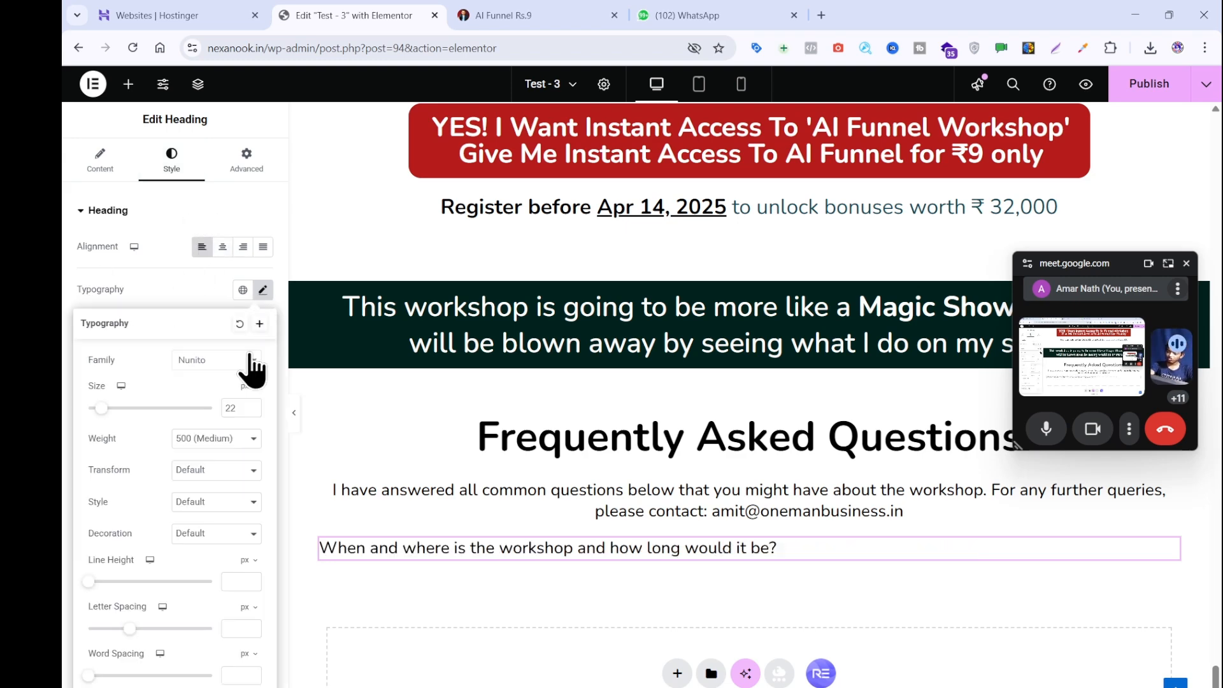
left_click(252, 406)
left_click(251, 405)
left_click(251, 405)
left_click(251, 405)
left_click(252, 405)
left_click(251, 406)
left_click(251, 405)
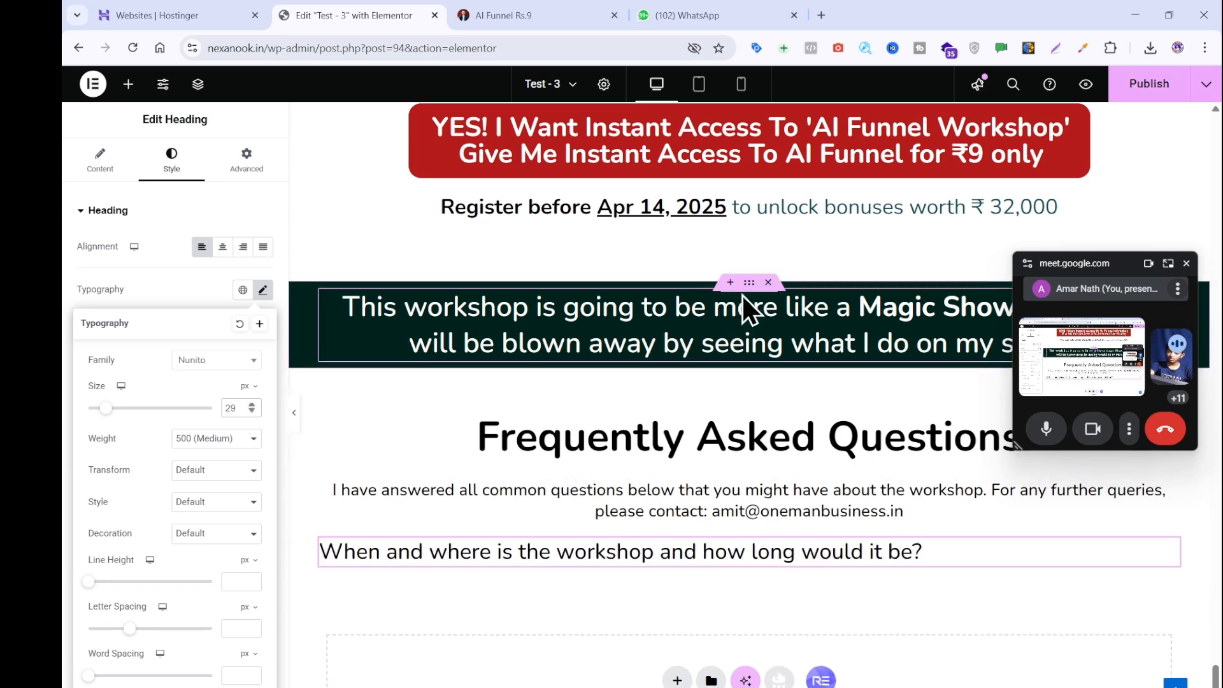
left_click(500, 15)
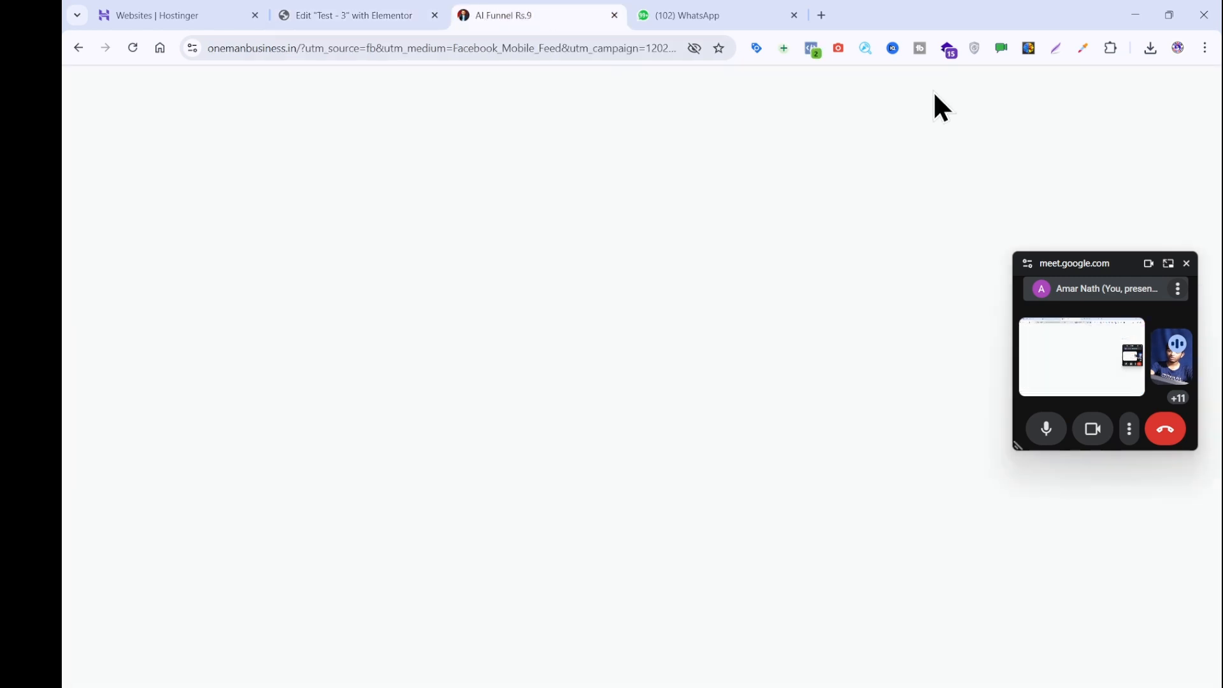
- Sample the dark green background of the first question bar on the reference page and copy its hex code #00251f
left_click(1073, 102)
left_click(1083, 49)
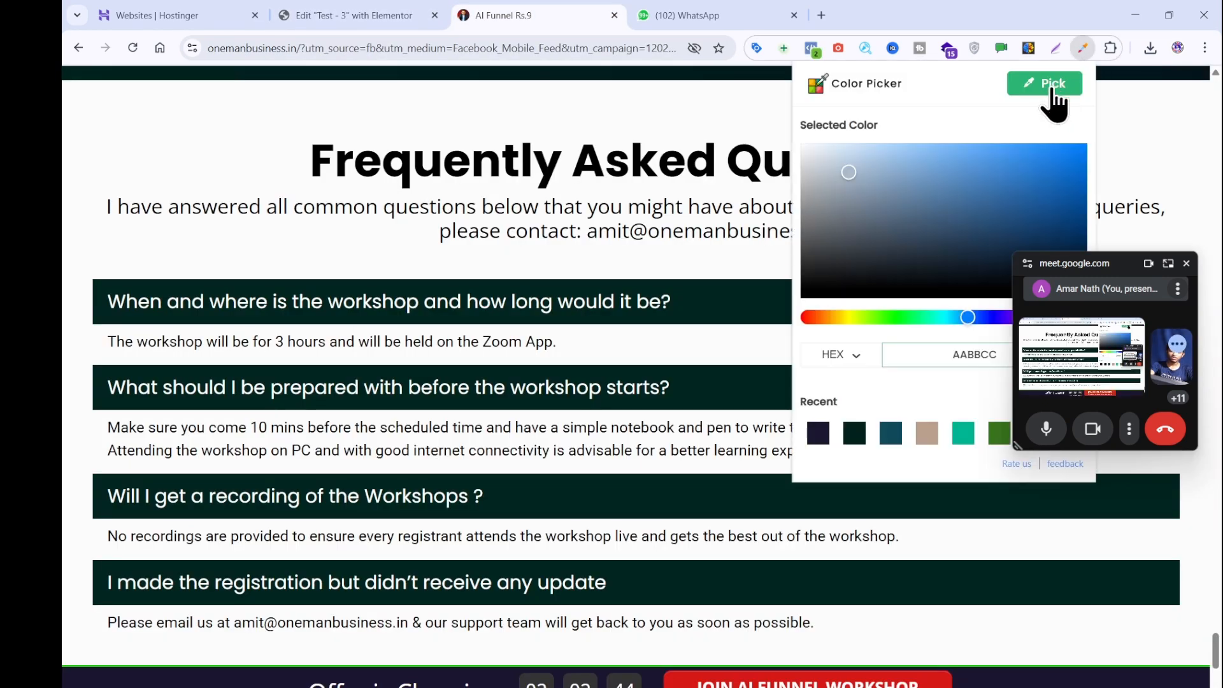
left_click(1051, 89)
left_click(756, 307)
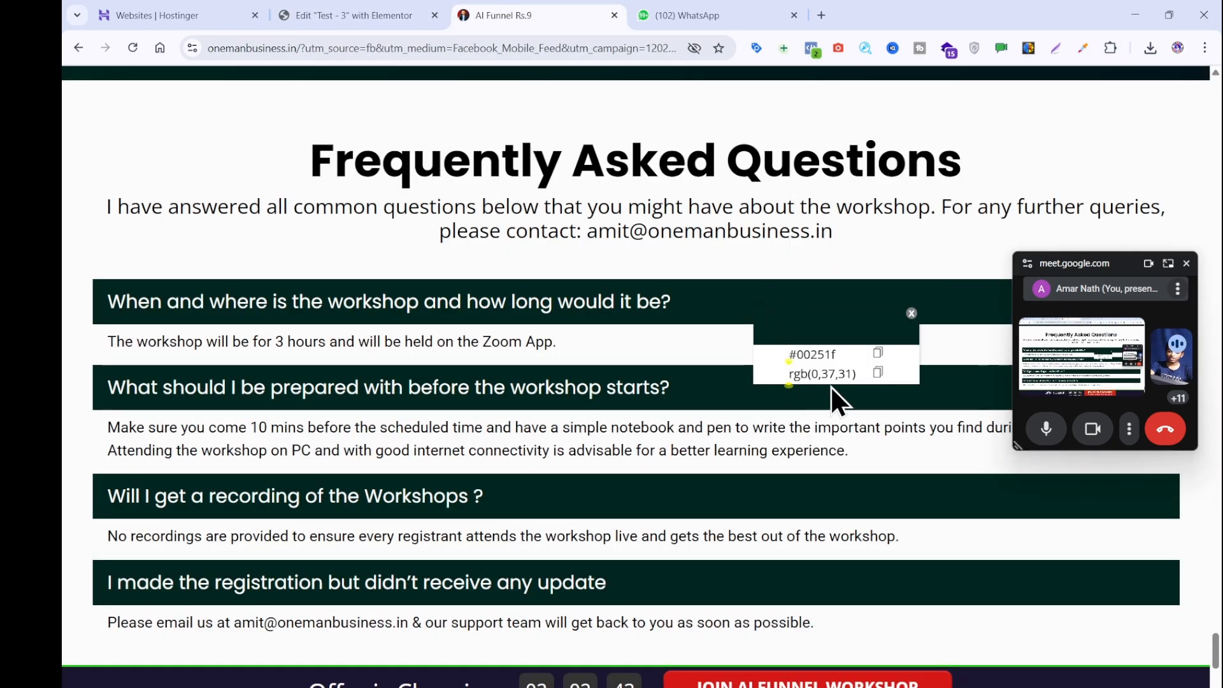
left_click(877, 352)
left_click(911, 313)
- Return to the Elementor editor and give the question heading a classic background in color #00251f
left_click(280, 14)
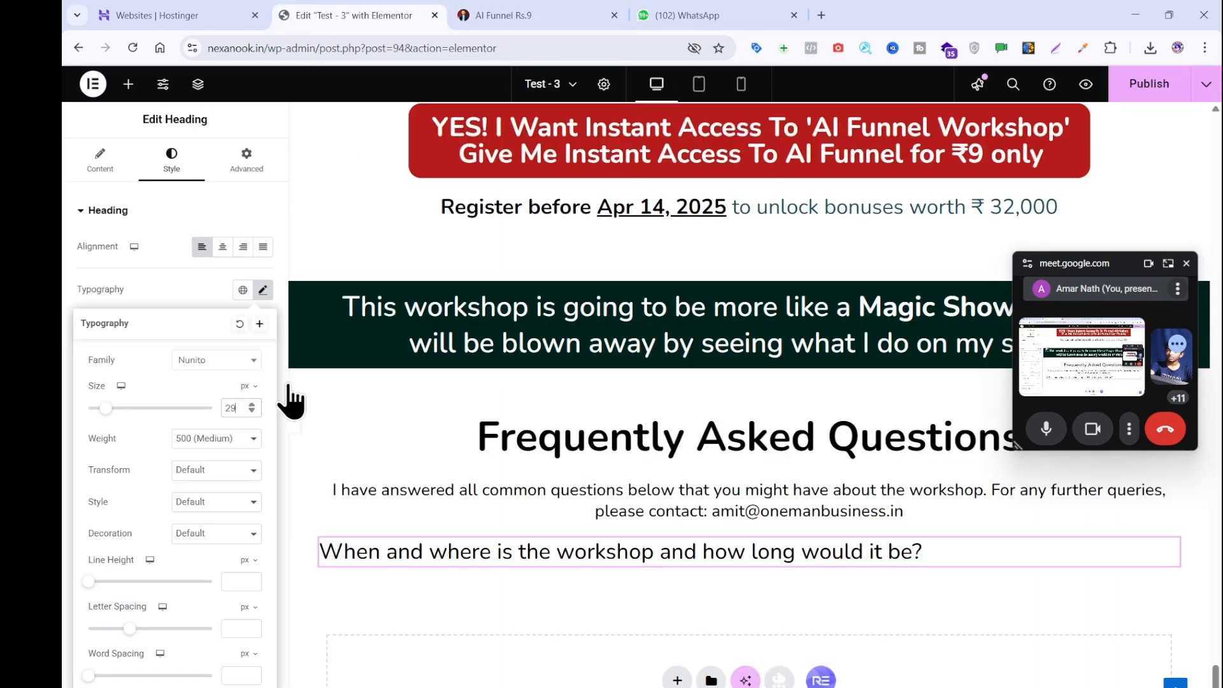
left_click(224, 170)
scroll(156, 420, "down", 10)
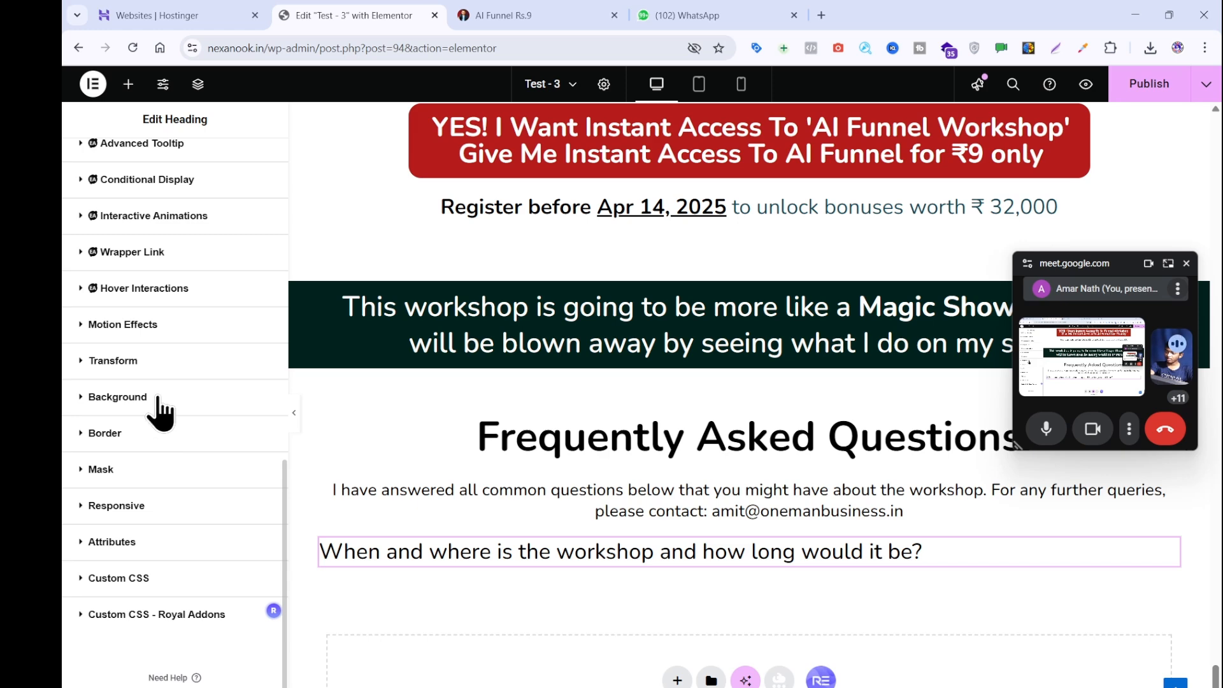
left_click(118, 398)
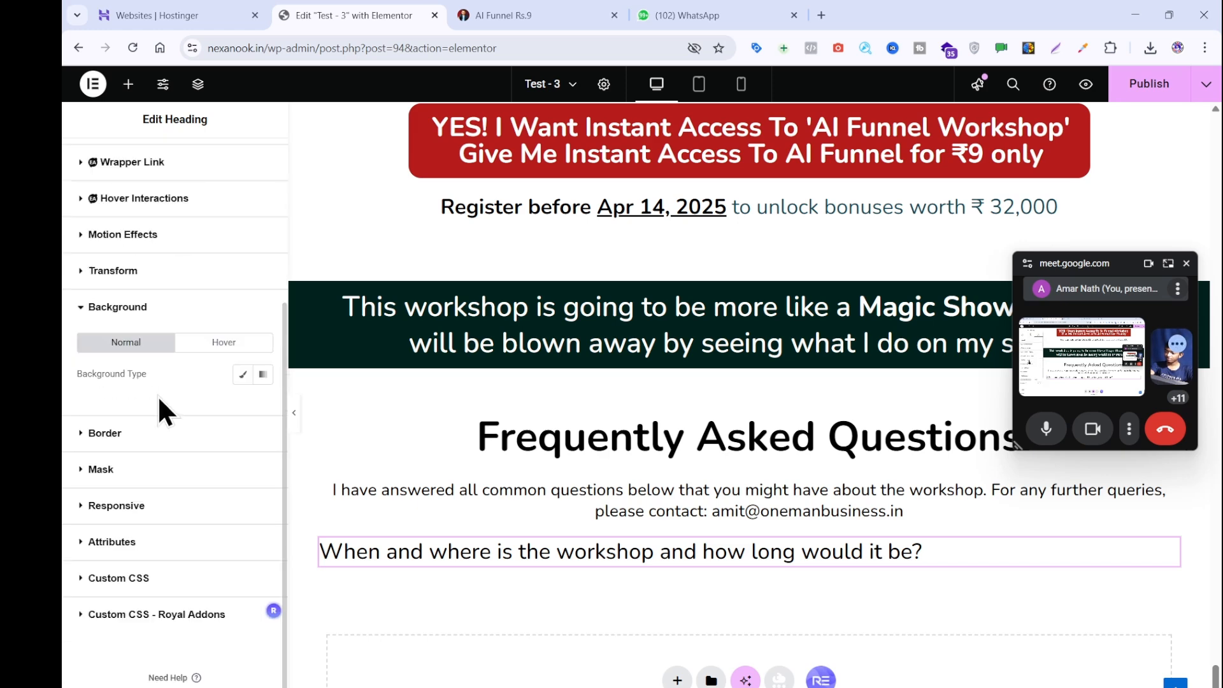
left_click(241, 376)
left_click(262, 408)
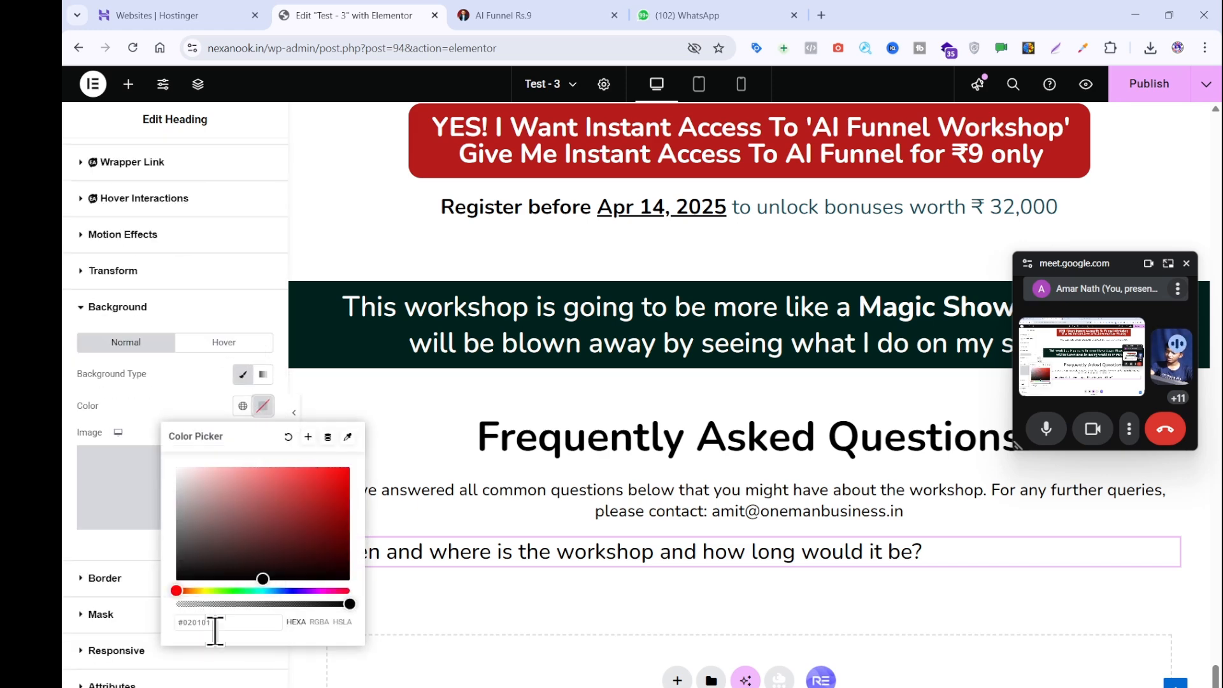
key("ctrl+v")
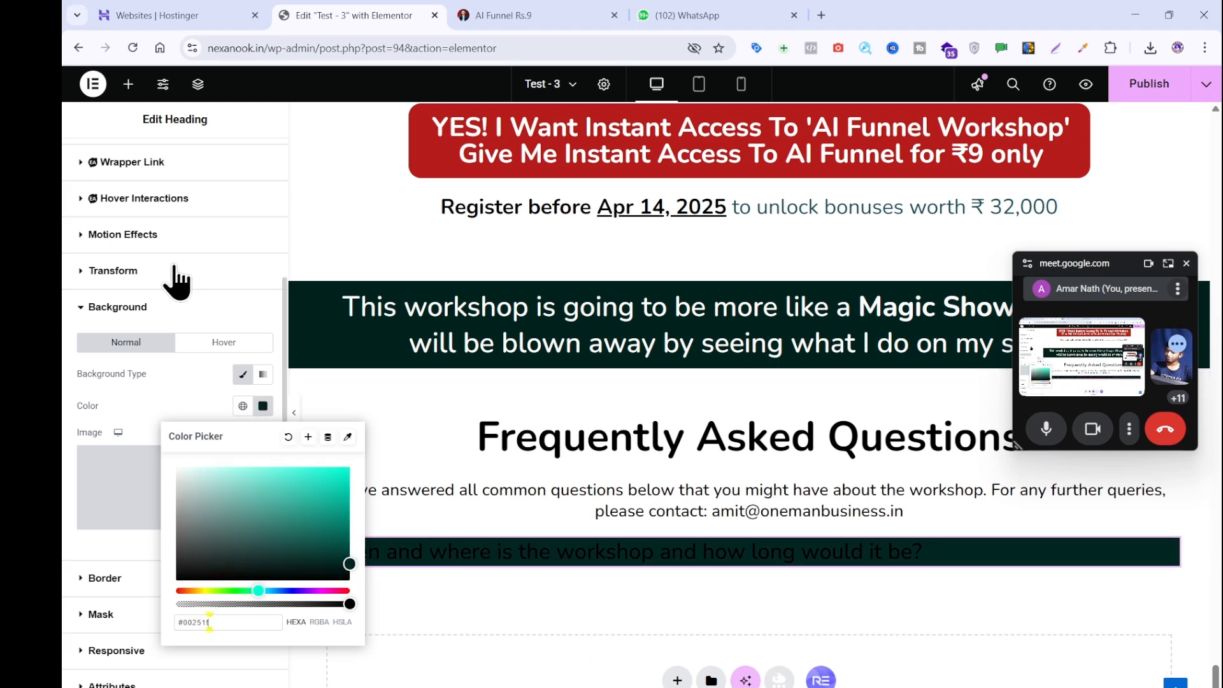
- Set the question heading's padding to 7 px on all sides
scroll(172, 287, "up", 4)
left_click(146, 217)
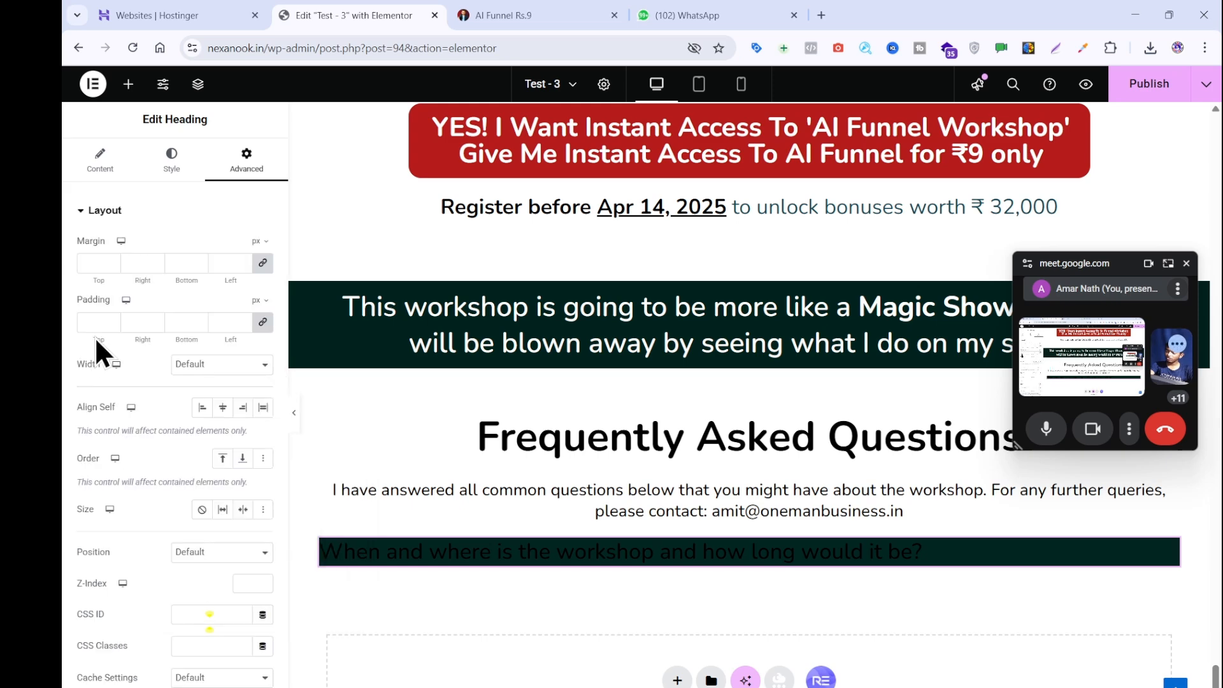
left_click(112, 320)
left_click(112, 320)
left_click(112, 320)
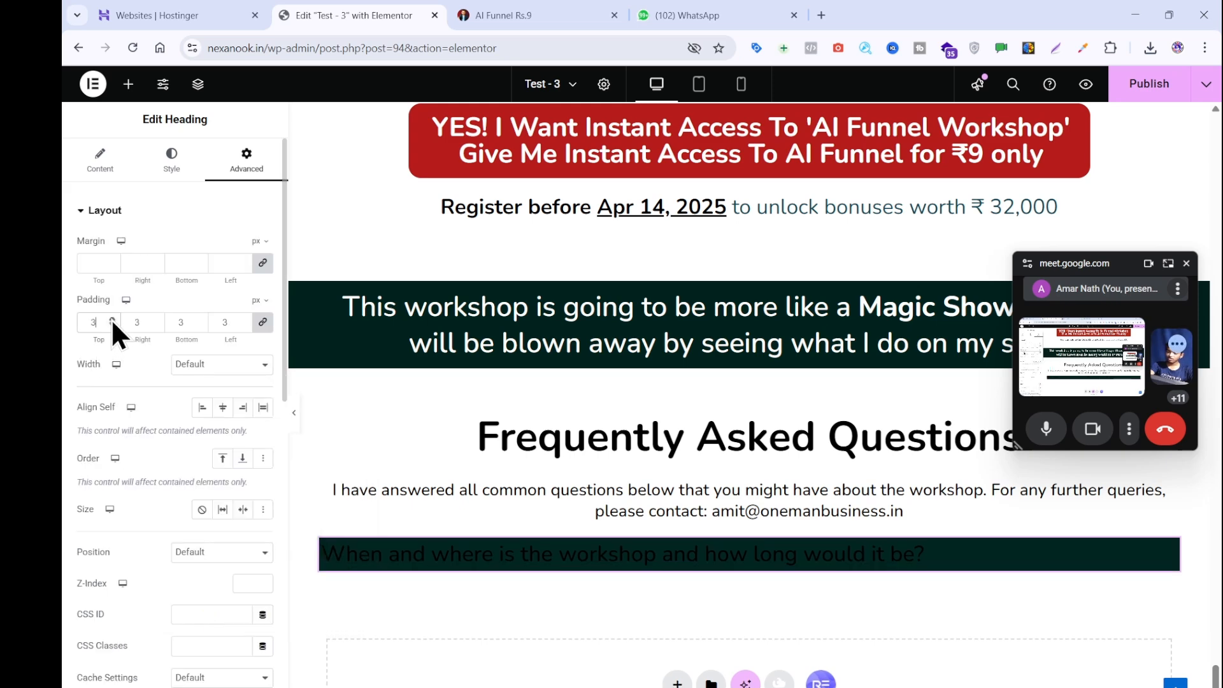
left_click(112, 320)
left_click(112, 320)
left_click(112, 320)
left_click(112, 320)
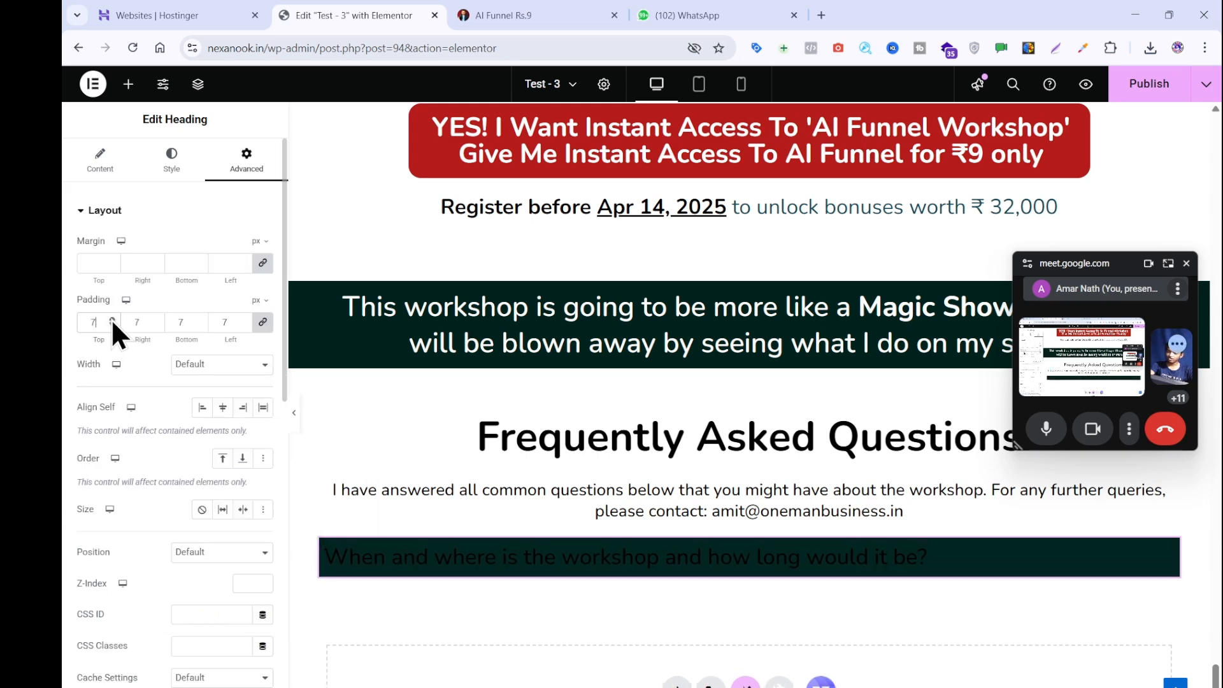
- Change the question heading's text color to white
left_click(181, 172)
left_click(263, 460)
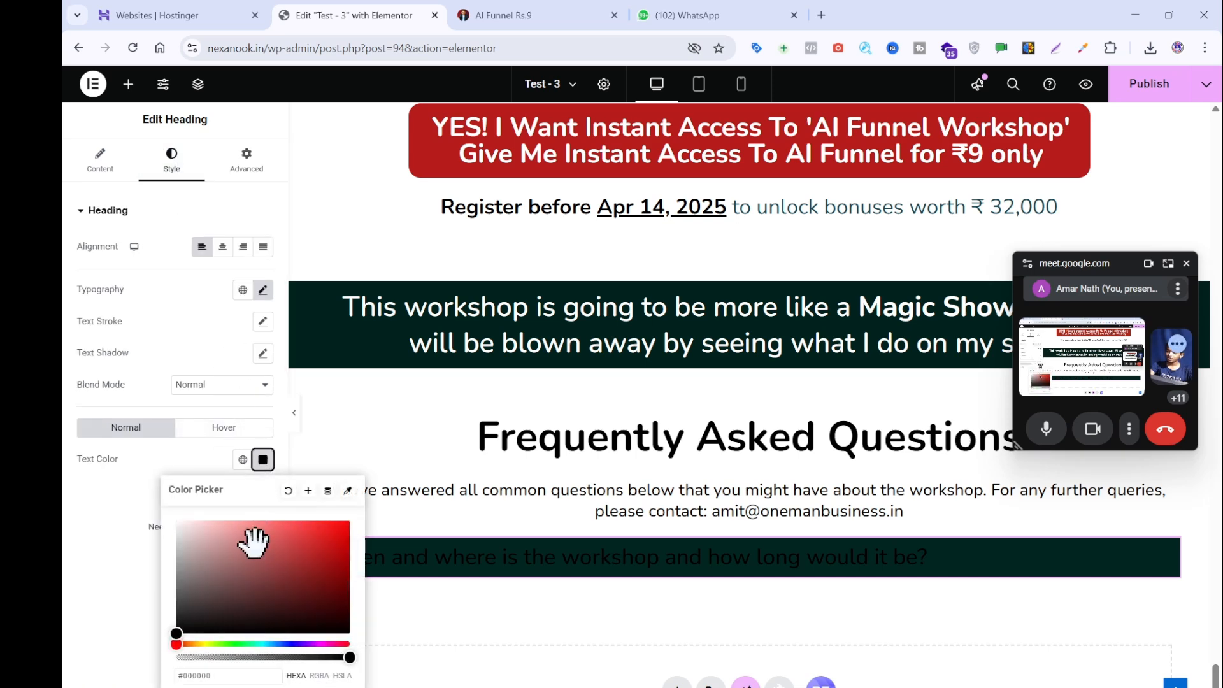
left_click_drag(251, 541, 129, 467)
left_click(90, 471)
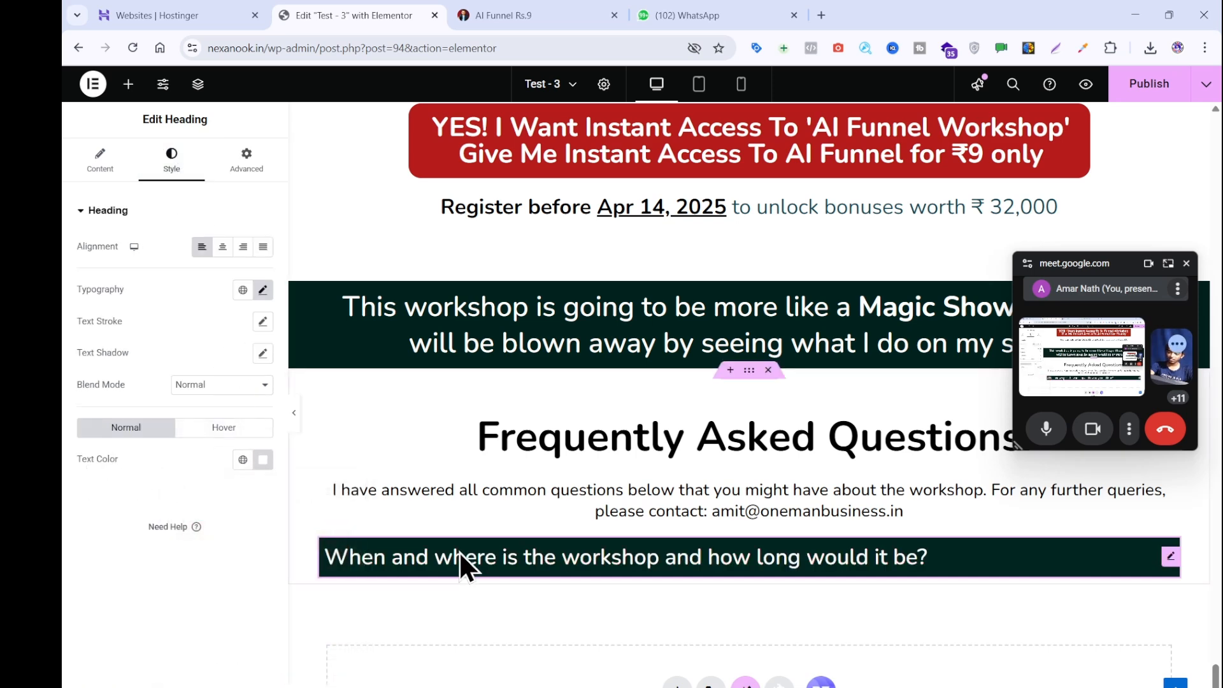
- Try to copy the first question's answer from the reference page and go back to the Elementor editor
left_click(568, 14)
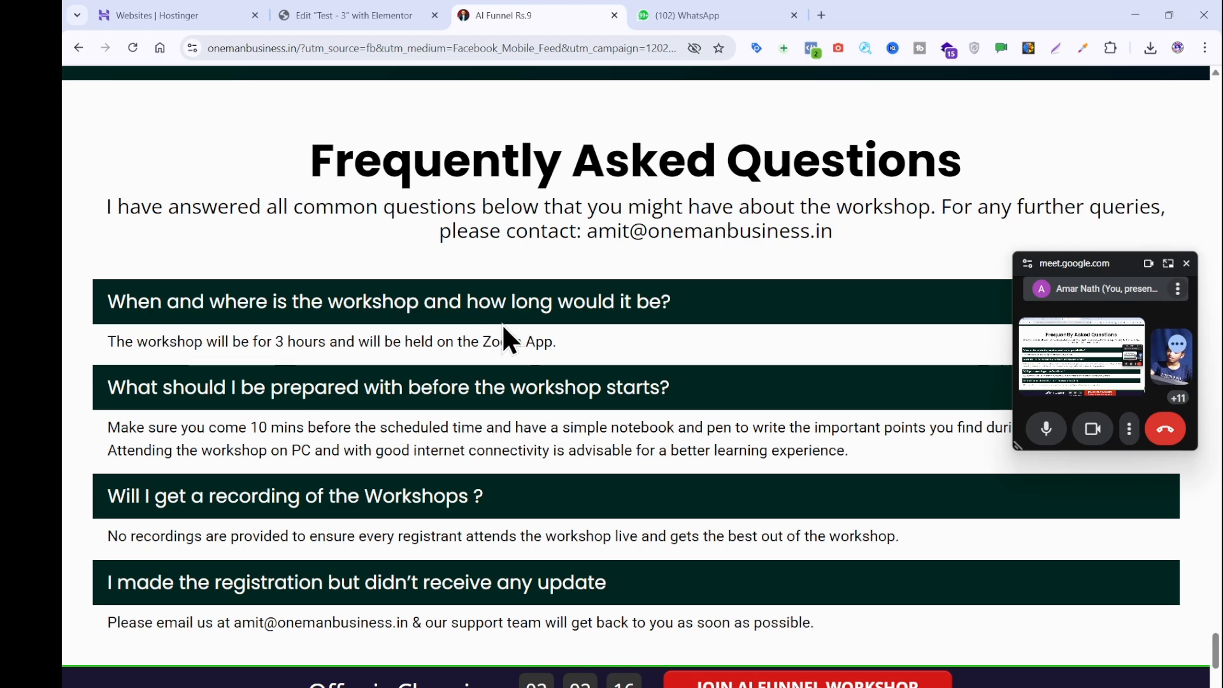
left_click_drag(556, 342, 116, 334)
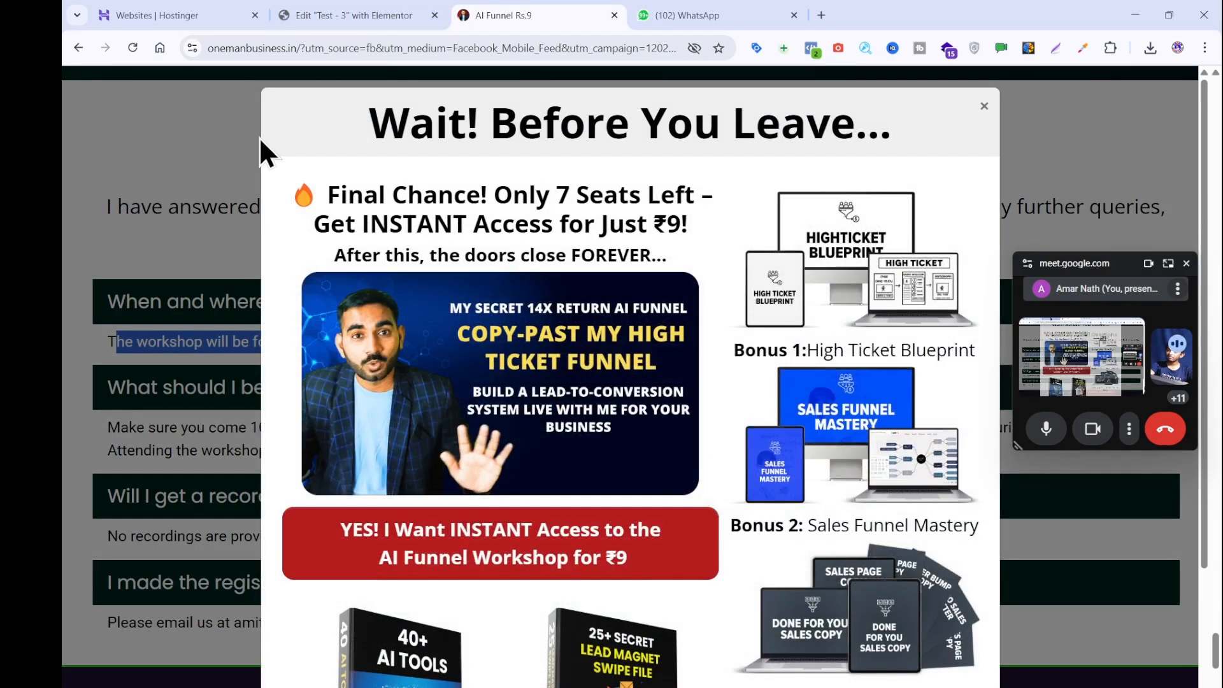
left_click(202, 181)
left_click(306, 9)
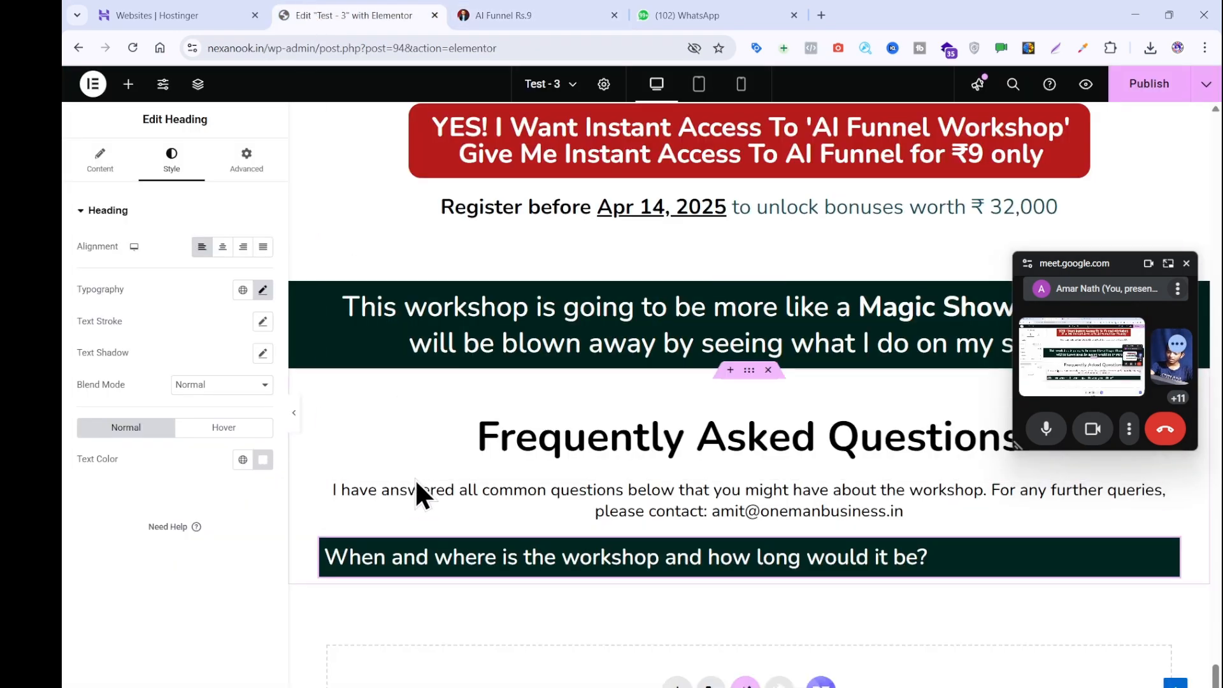
- Add a new Heading widget directly below the question heading in the FAQ section
scroll(414, 478, "down", 2)
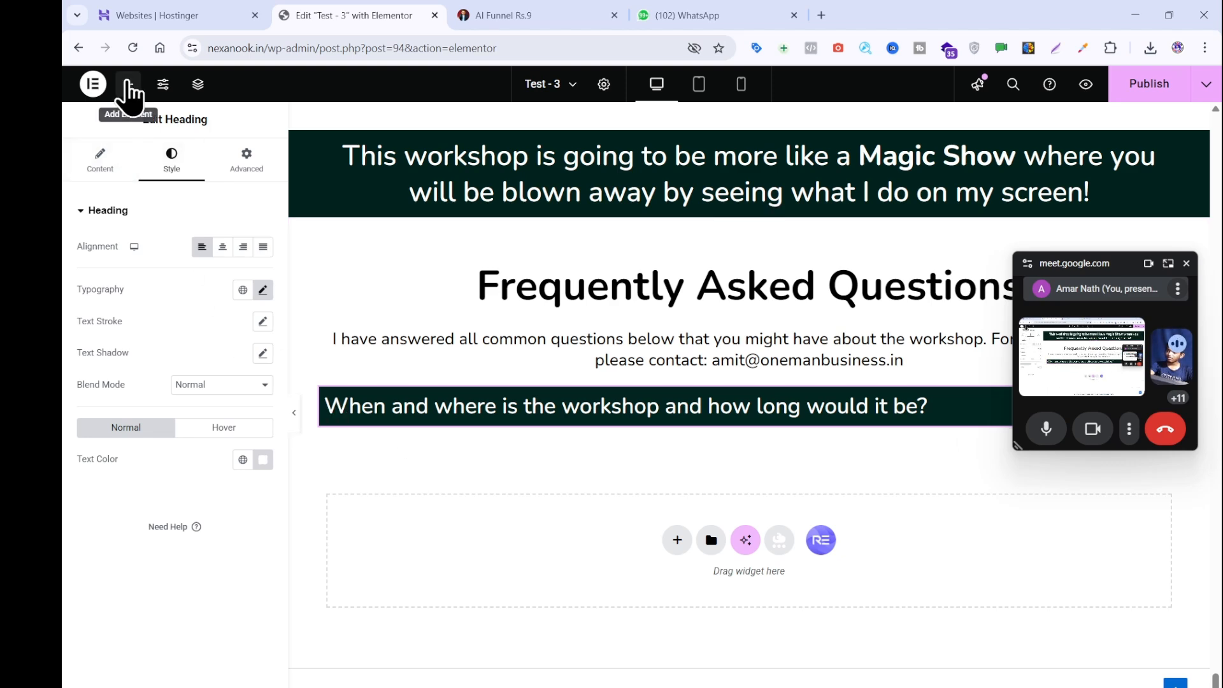
left_click(128, 84)
left_click_drag(122, 394, 463, 422)
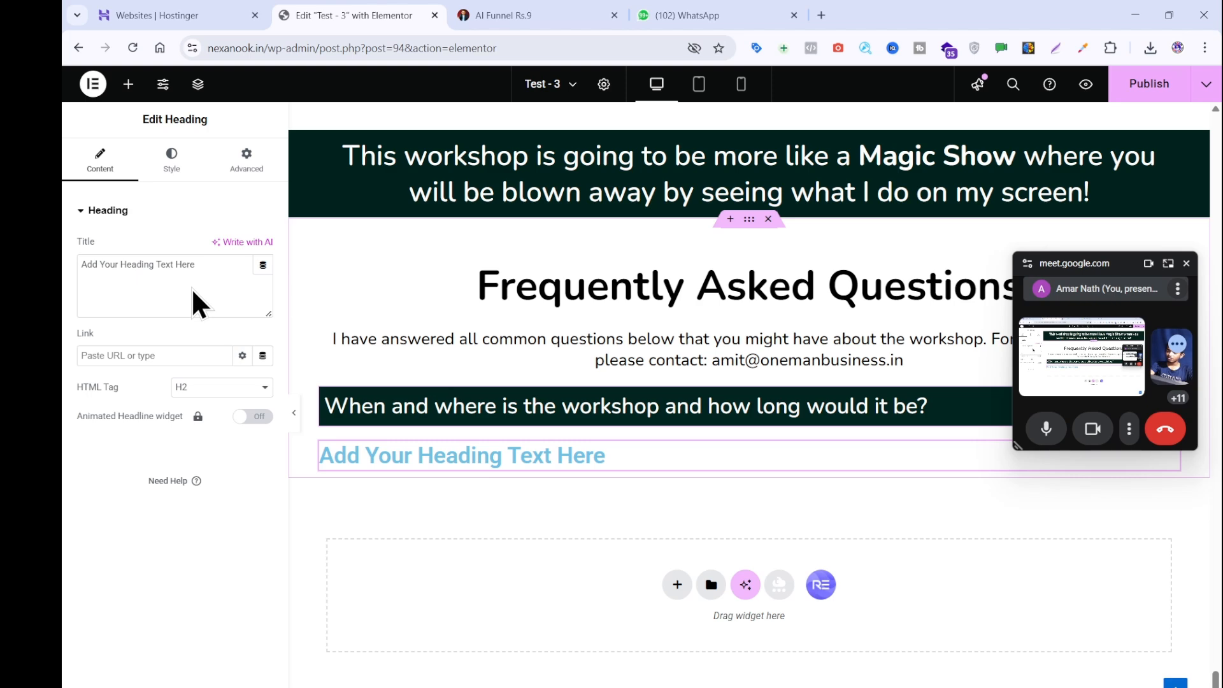
key("alt+Tab")
key("ctrl+v")
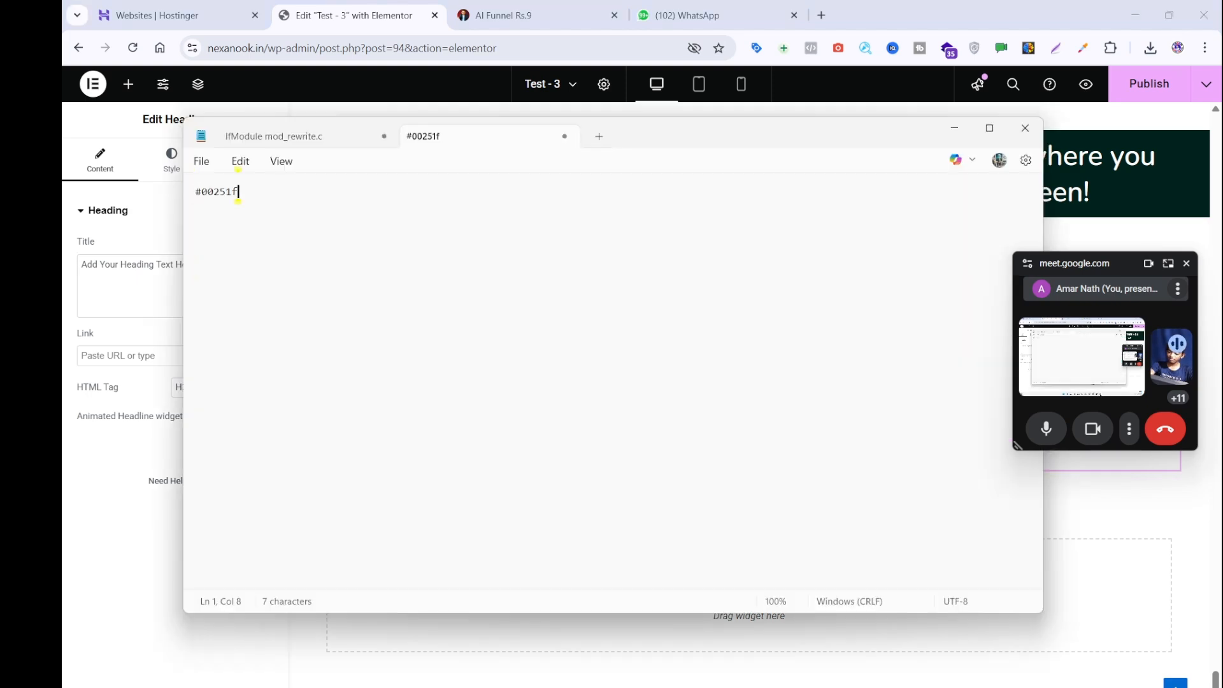
key("ctrl+a")
key("BackSpace")
- Copy the answer 'The workshop will be for 3 hours and will be held on the Zoom App.' from the reference page as plain text through Notepad
left_click(549, 14)
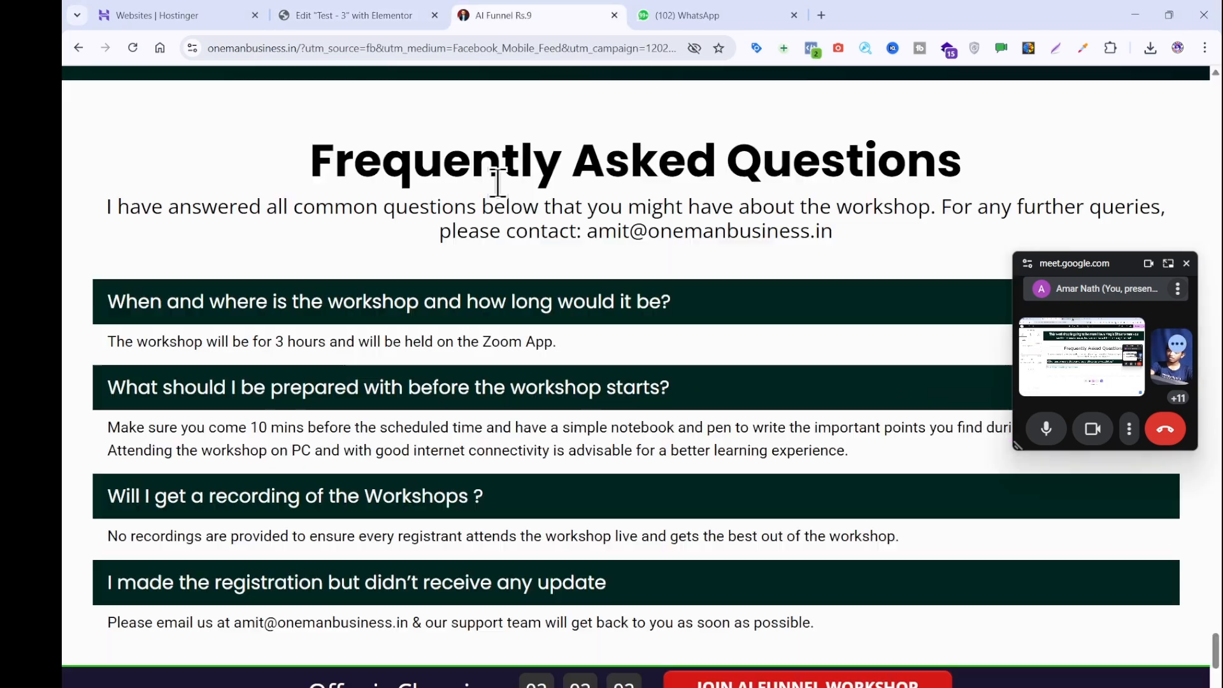
left_click_drag(626, 347, 97, 350)
key("ctrl+c")
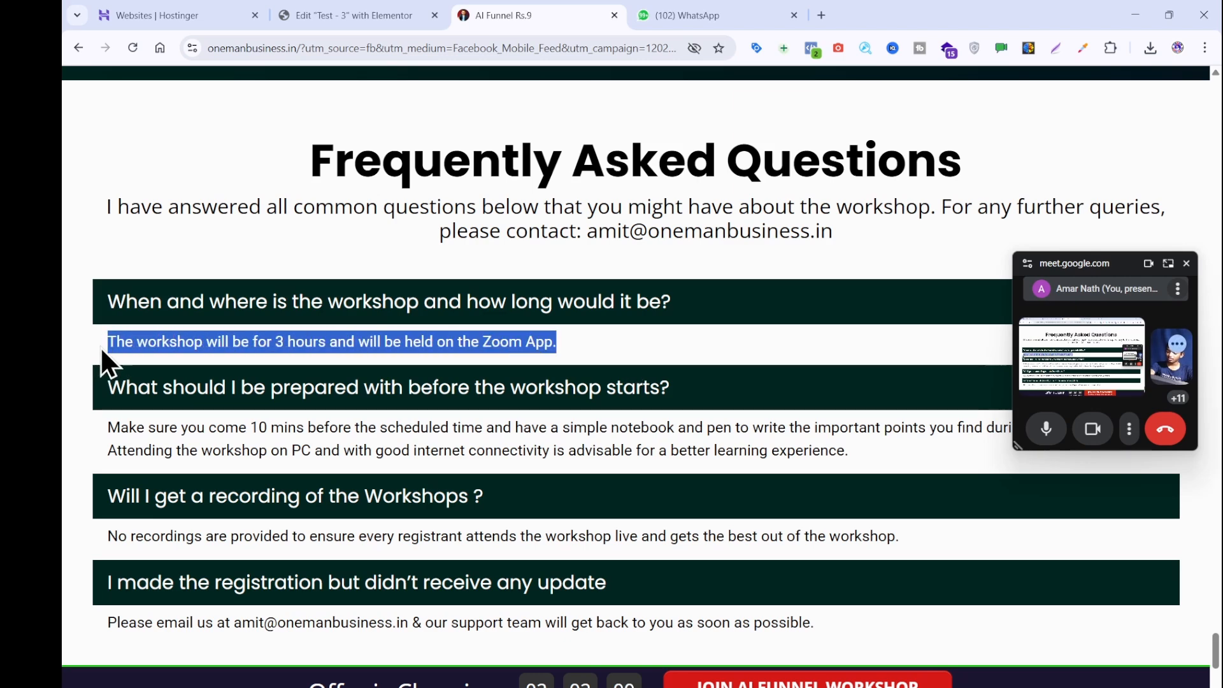
left_click(342, 362)
key("alt+Tab")
key("ctrl+v")
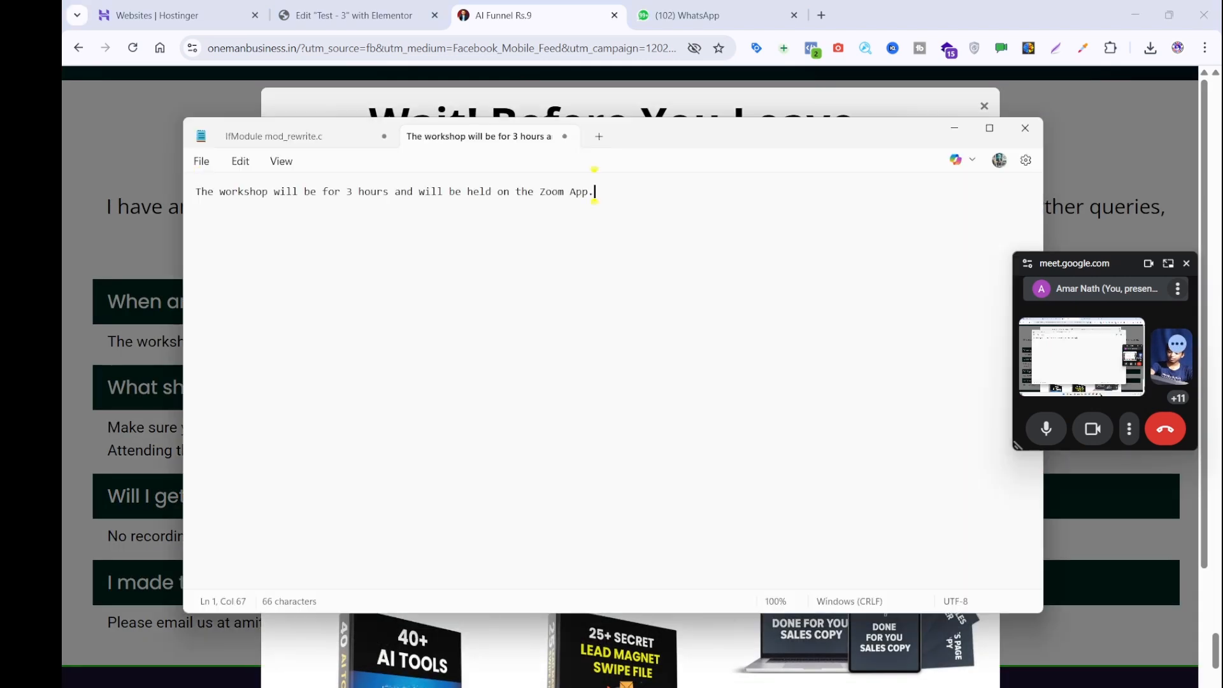
key("ctrl+a")
key("BackSpace")
- Replace the new heading's title in Elementor with 'The workshop will be for 3 hours and will be held on the Zoom App.'
left_click(329, 9)
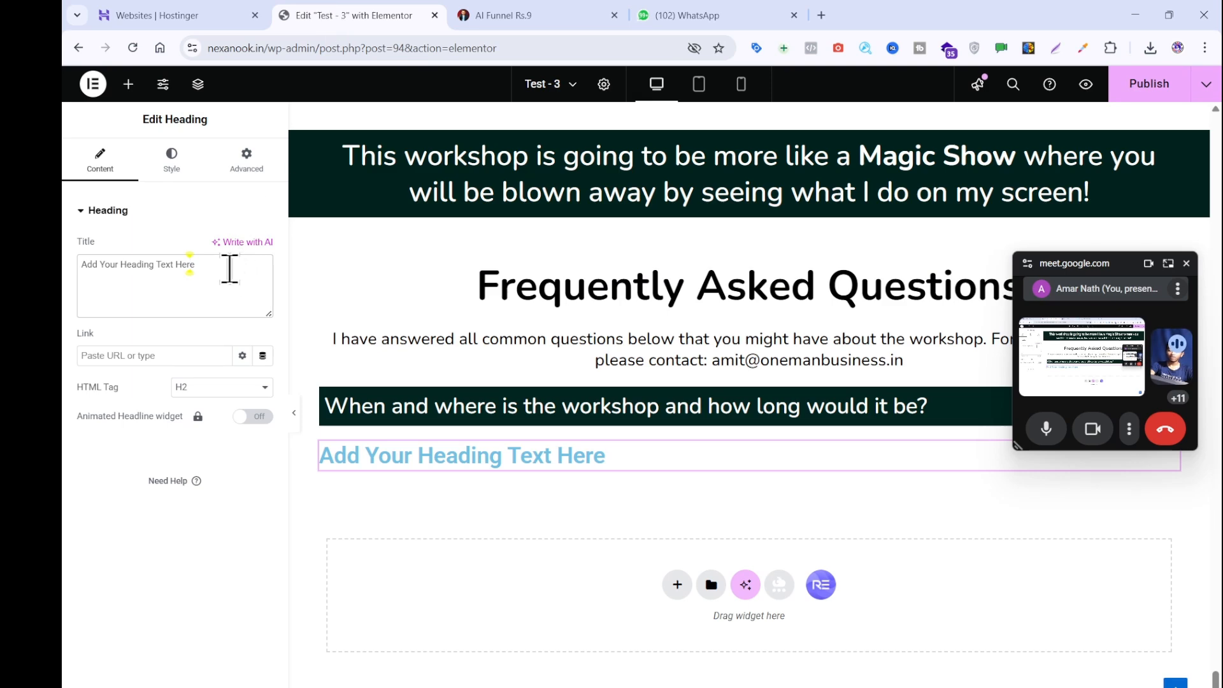
key("ctrl+a")
key("ctrl+v")
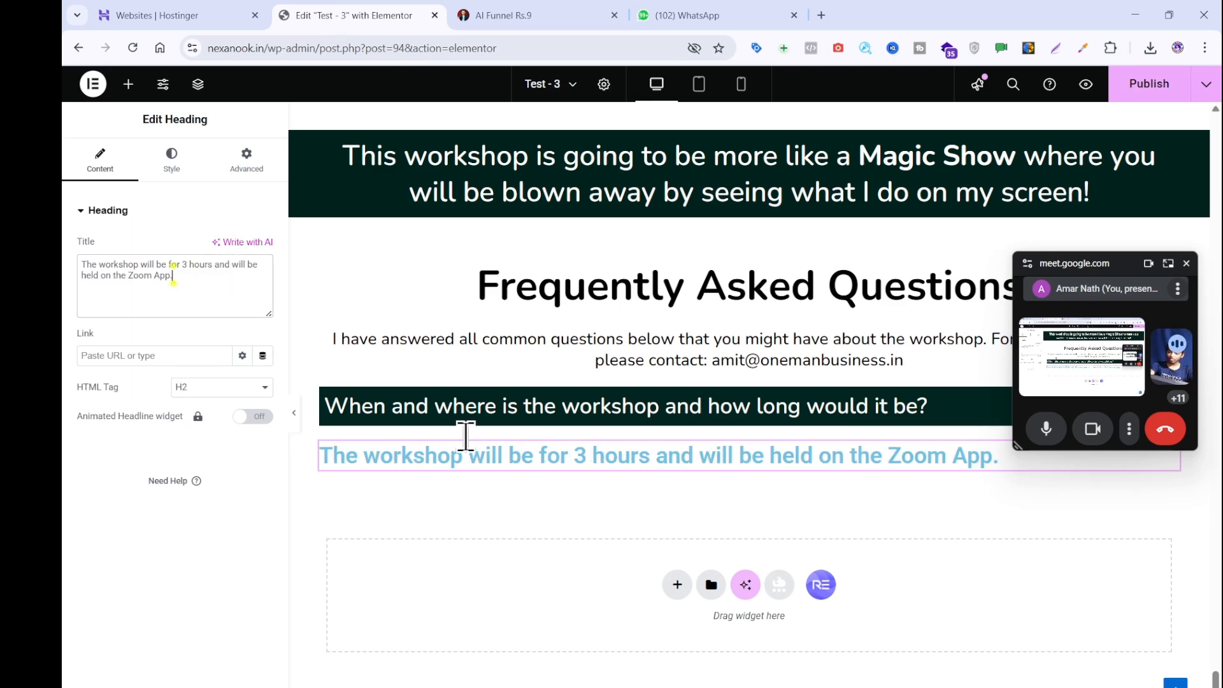
- Apply the introductory paragraph's style to the answer heading and left-align the answer
right_click(392, 346)
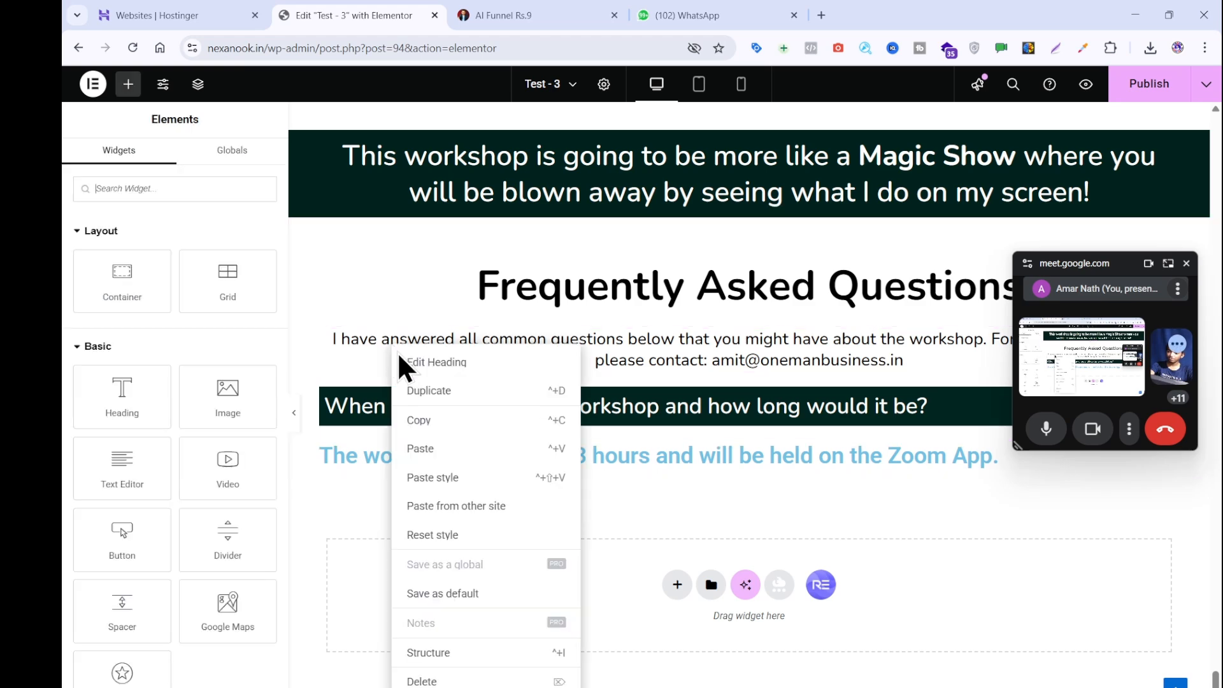
left_click(428, 422)
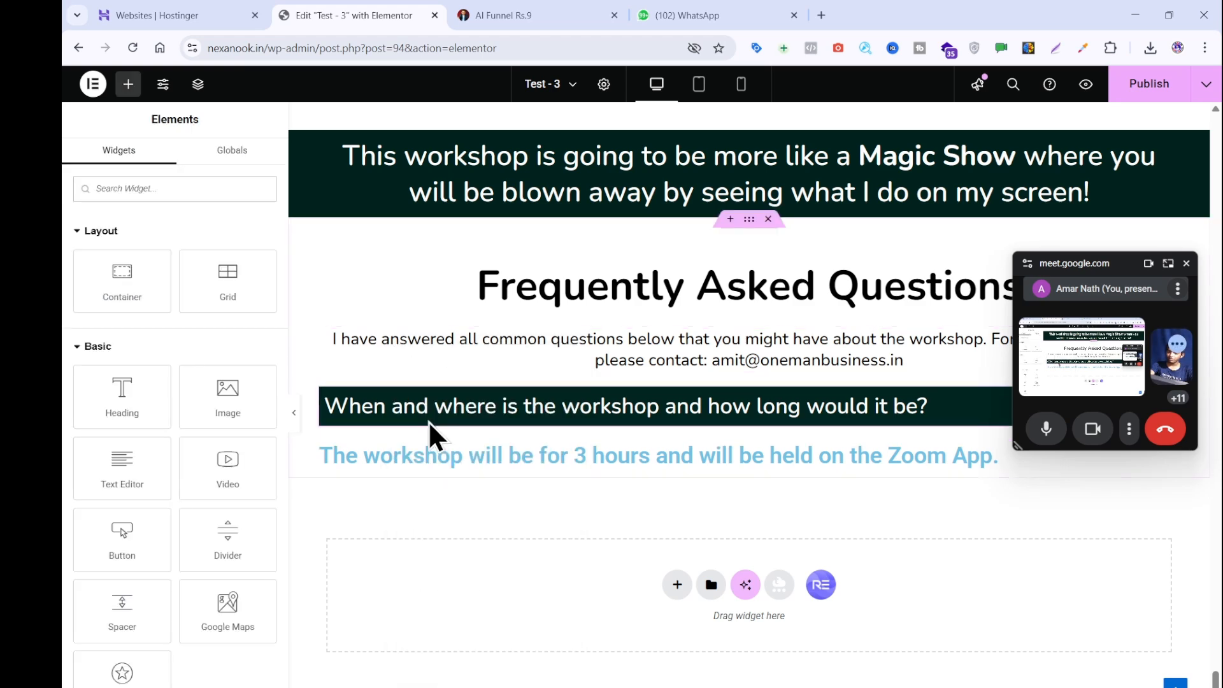
right_click(430, 467)
left_click(467, 502)
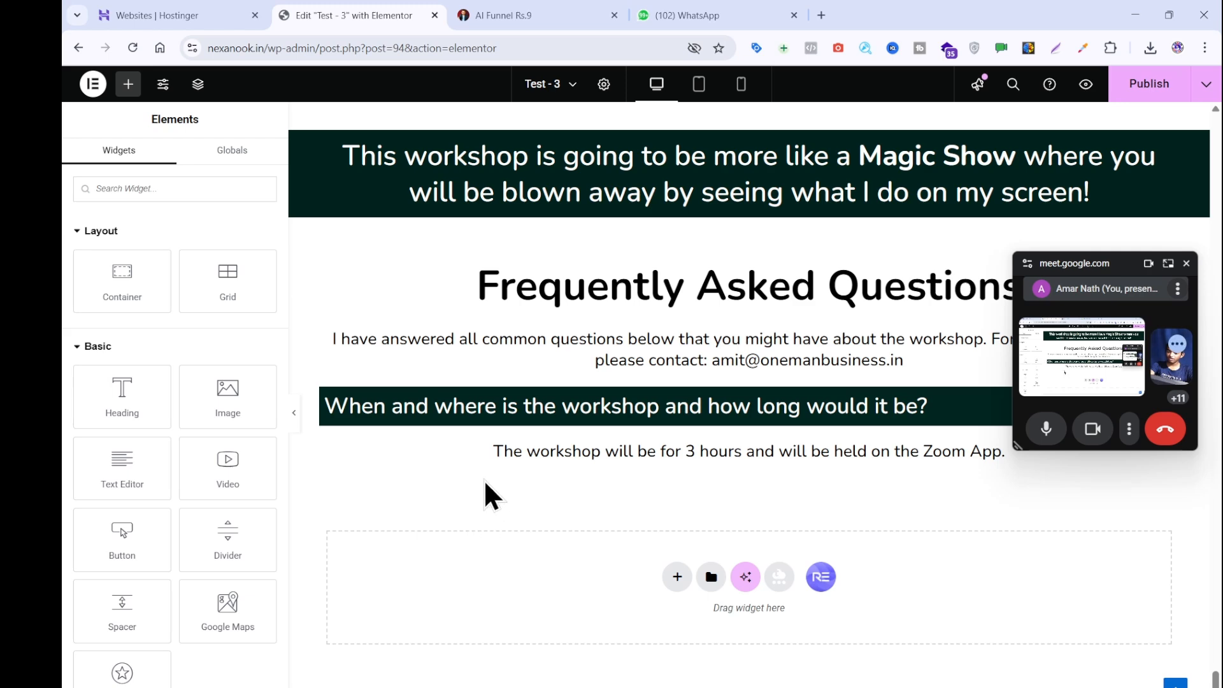
left_click(495, 456)
left_click(173, 157)
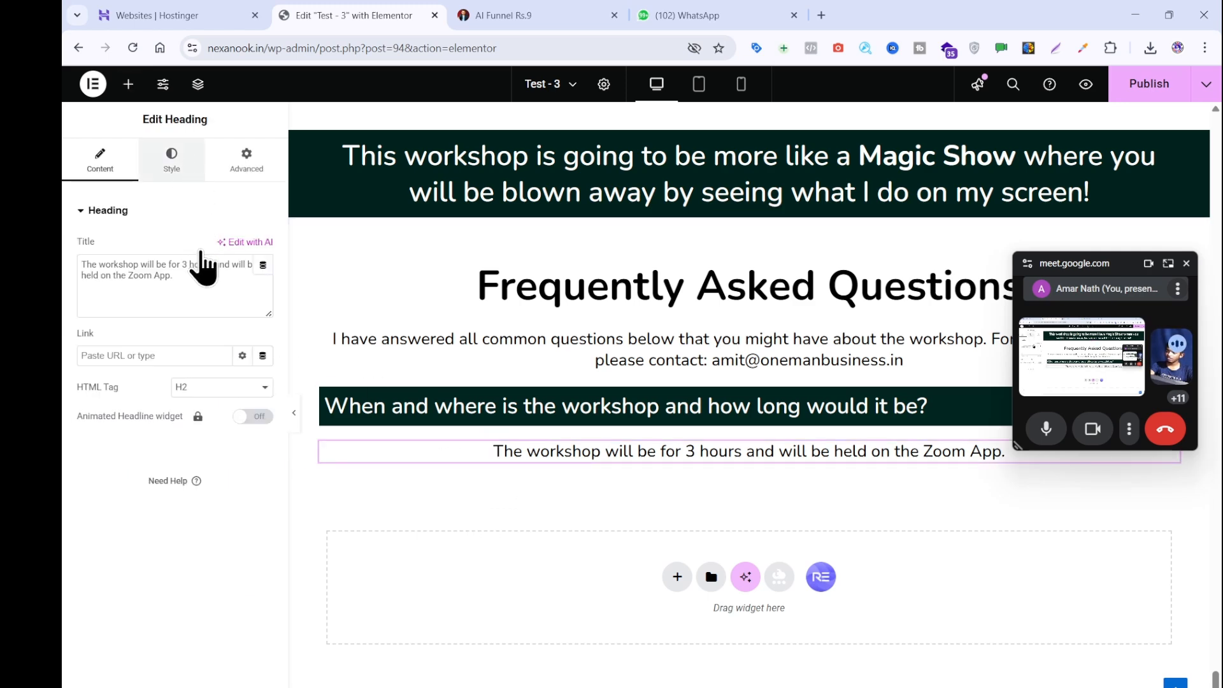
left_click(202, 247)
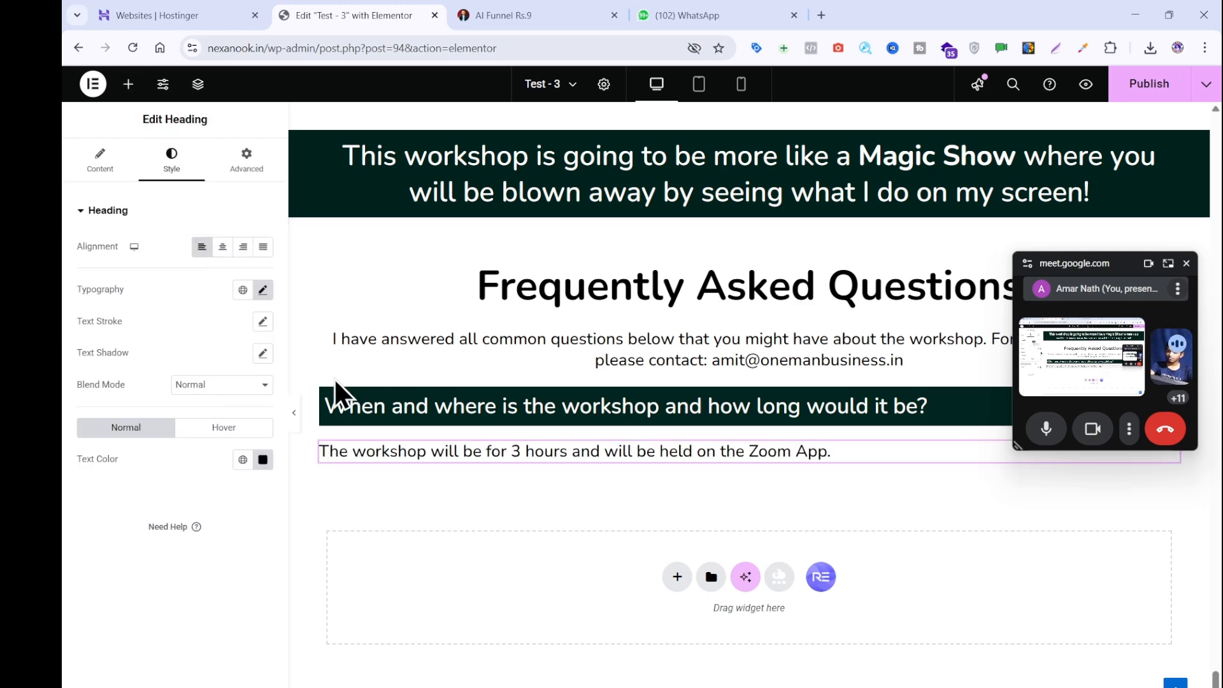
- Duplicate the question heading in the FAQ section
right_click(473, 414)
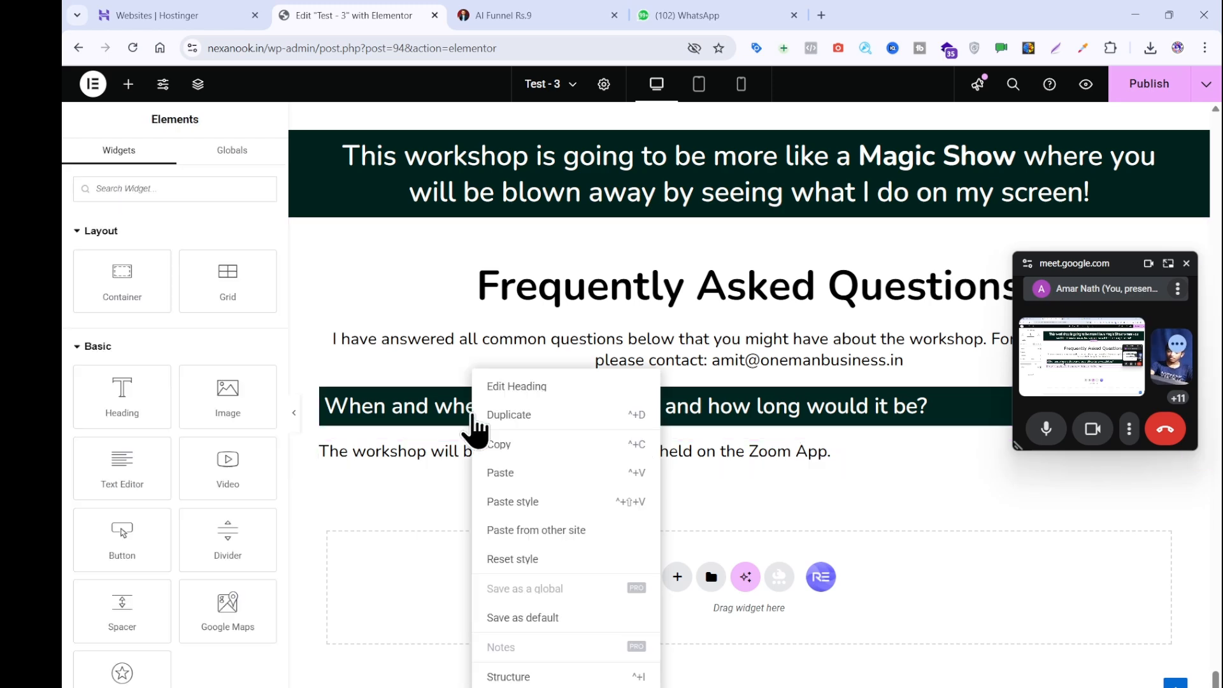
left_click(479, 415)
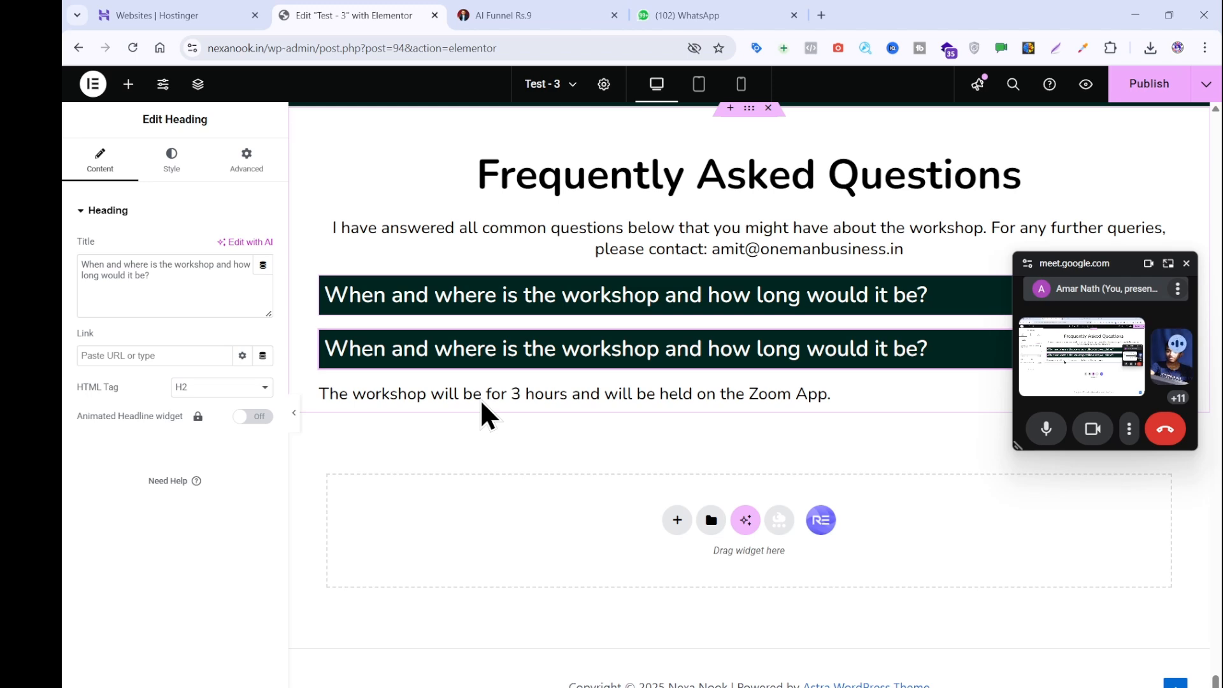
- Try to reorder the FAQ rows, delete the introductory paragraph moved below the answer, and undo these changes
left_click_drag(479, 399, 479, 370)
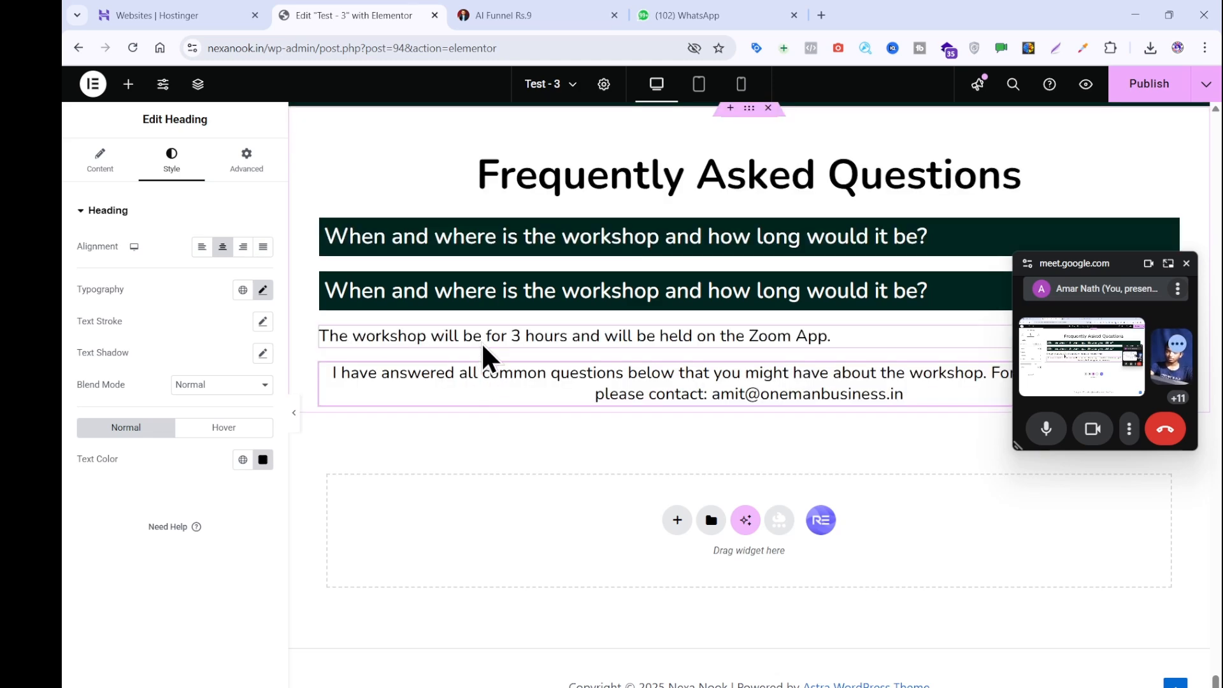
scroll(480, 341, "up", 4)
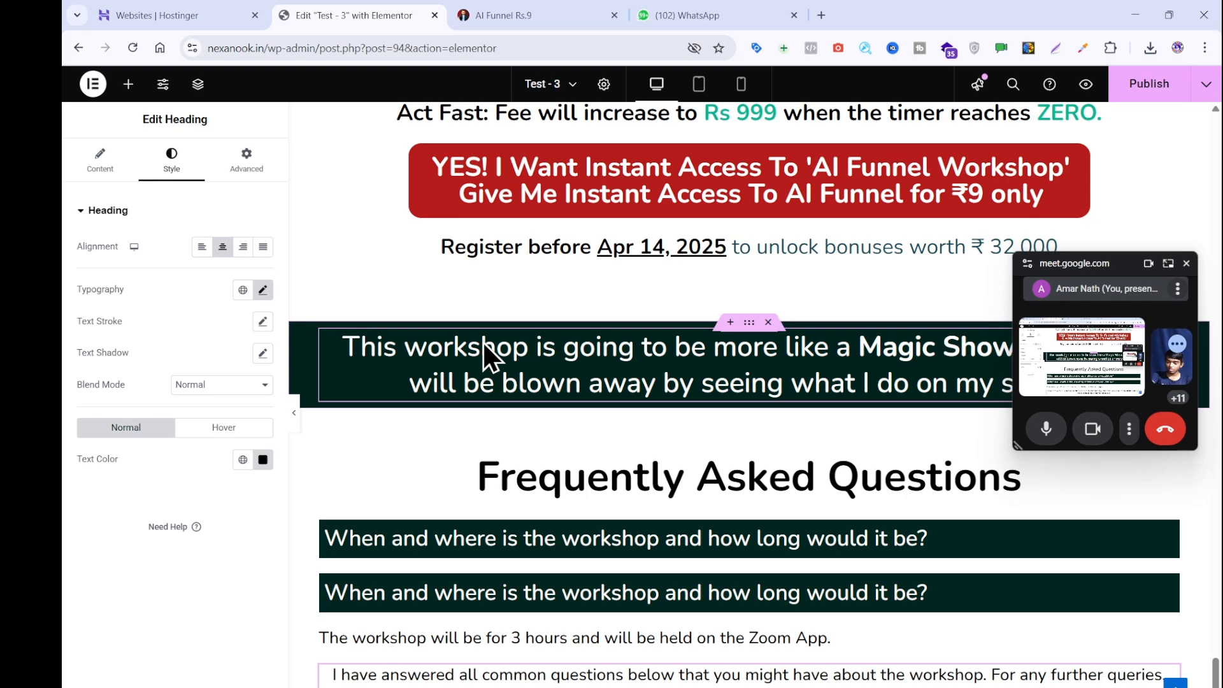
key("Delete")
scroll(553, 353, "down", 3)
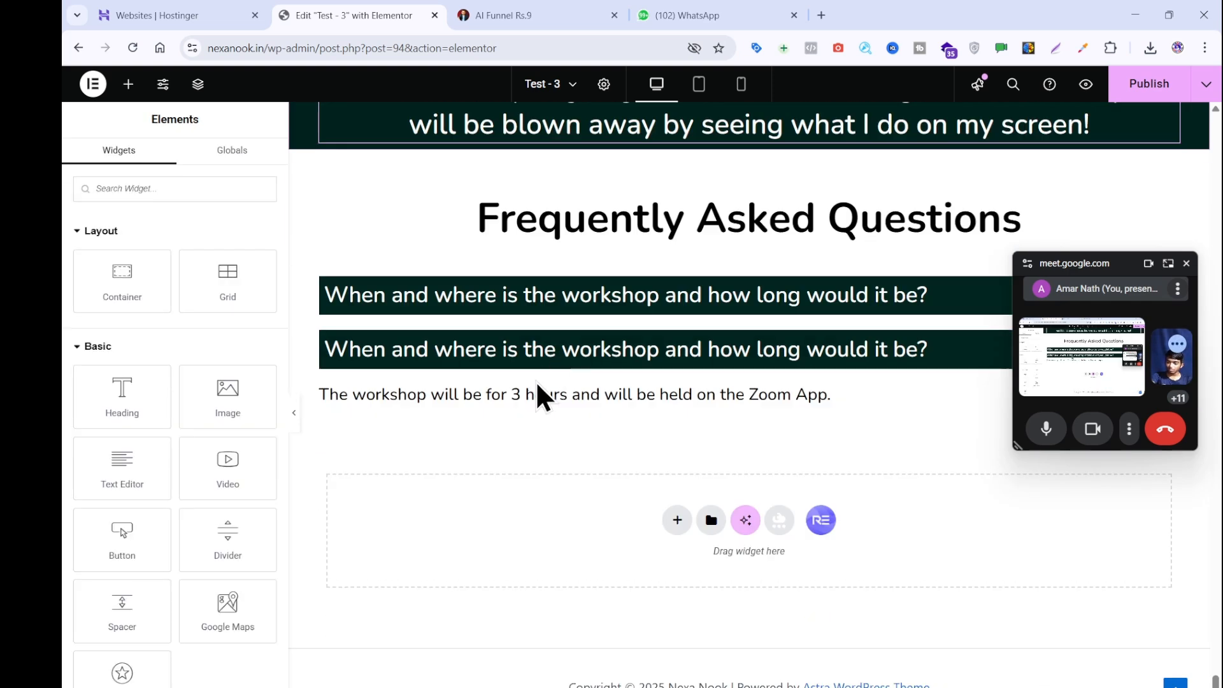
key("ctrl+z")
scroll(508, 273, "up", 2)
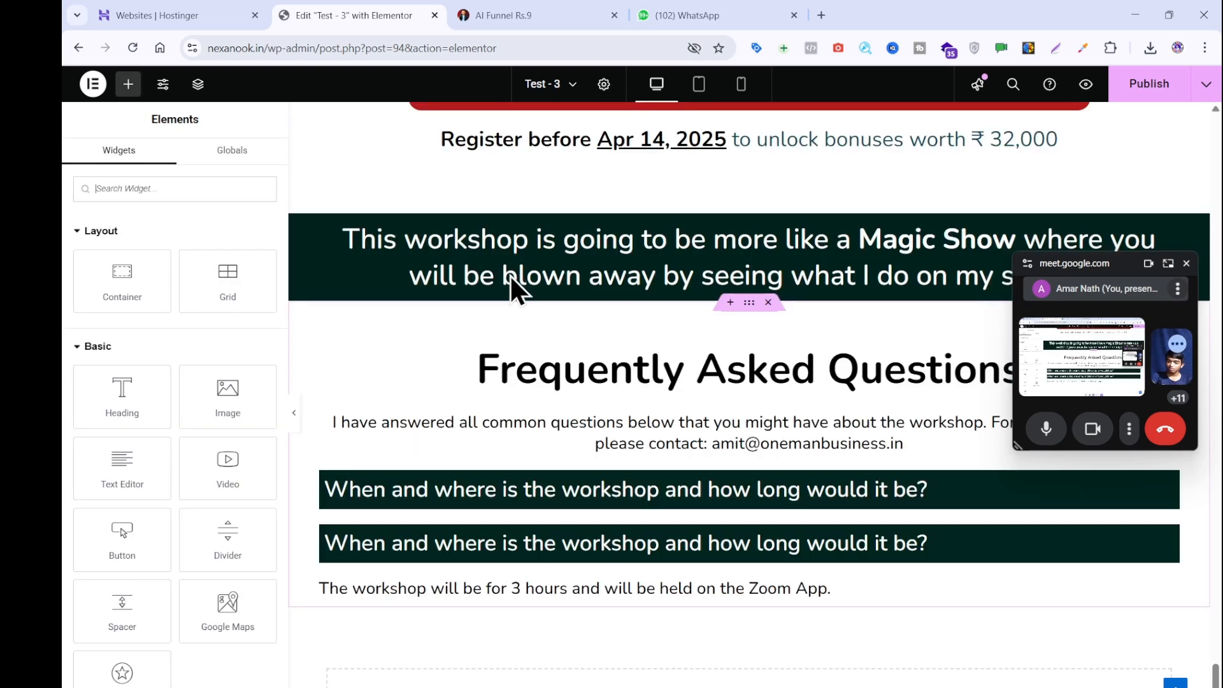
scroll(511, 279, "down", 3)
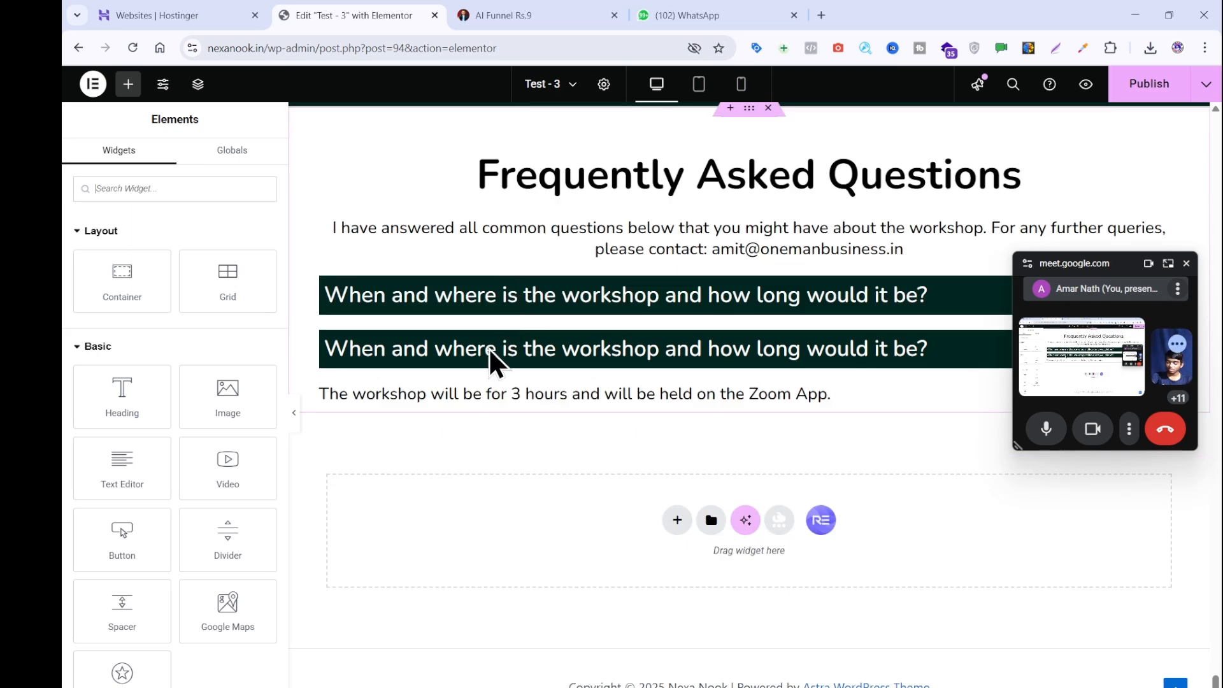
- Move the duplicated question bar below the Zoom App answer, and copy the second FAQ question from the AI Funnel reference page into Notepad
left_click_drag(488, 350, 479, 402)
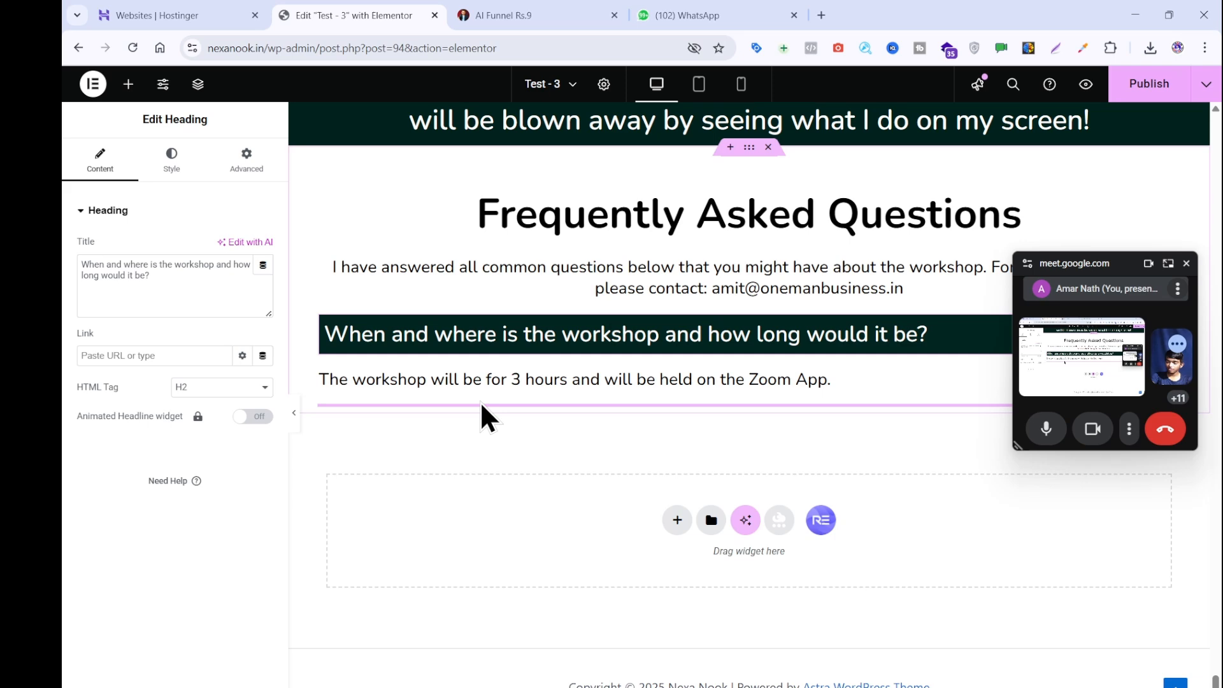
left_click(491, 3)
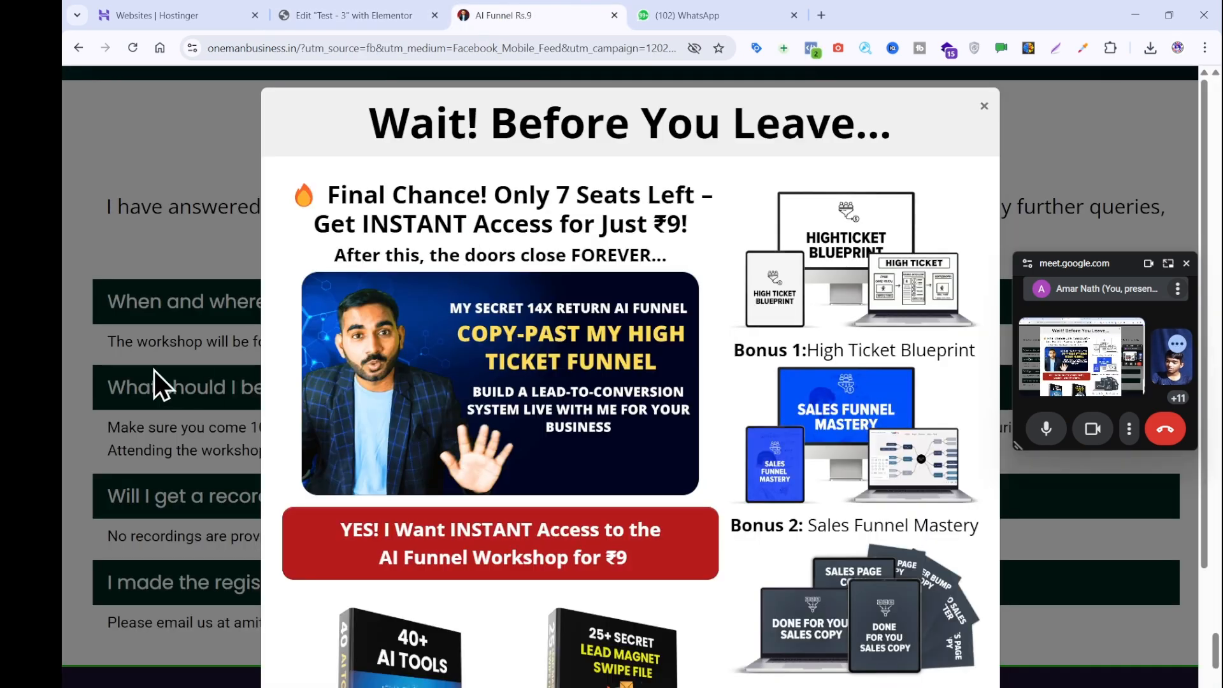
left_click(155, 383)
left_click_drag(666, 408, 107, 385)
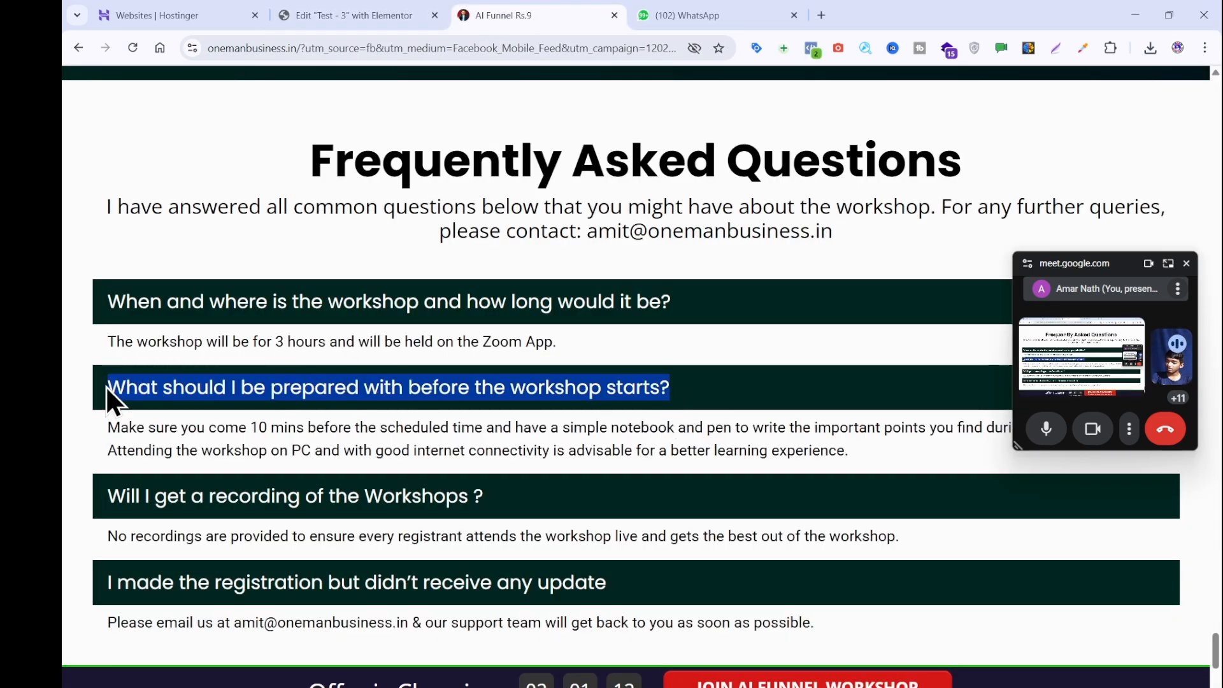
left_click(472, 496)
left_click(764, 687)
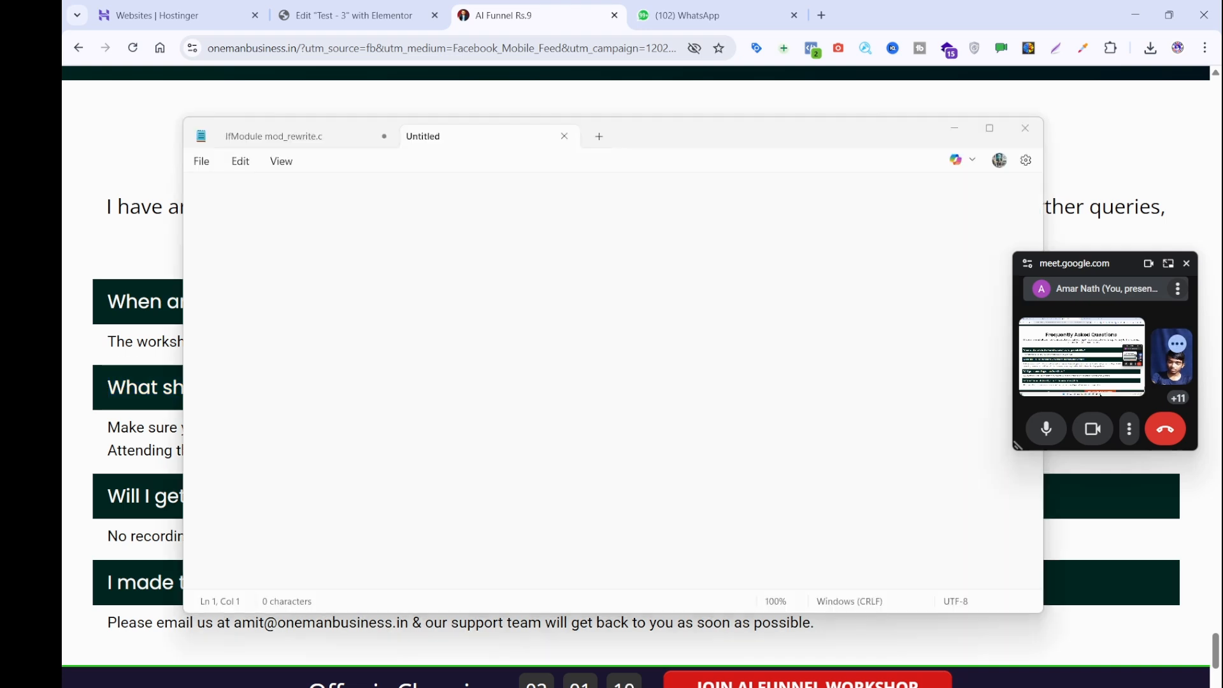
- Pass the question through Notepad as plain text and set the moved bar's title in Elementor to 'What should I be prepared with before the workshop starts?'
key("ctrl+v")
key("ctrl+a")
key("ctrl+x")
left_click(385, 12)
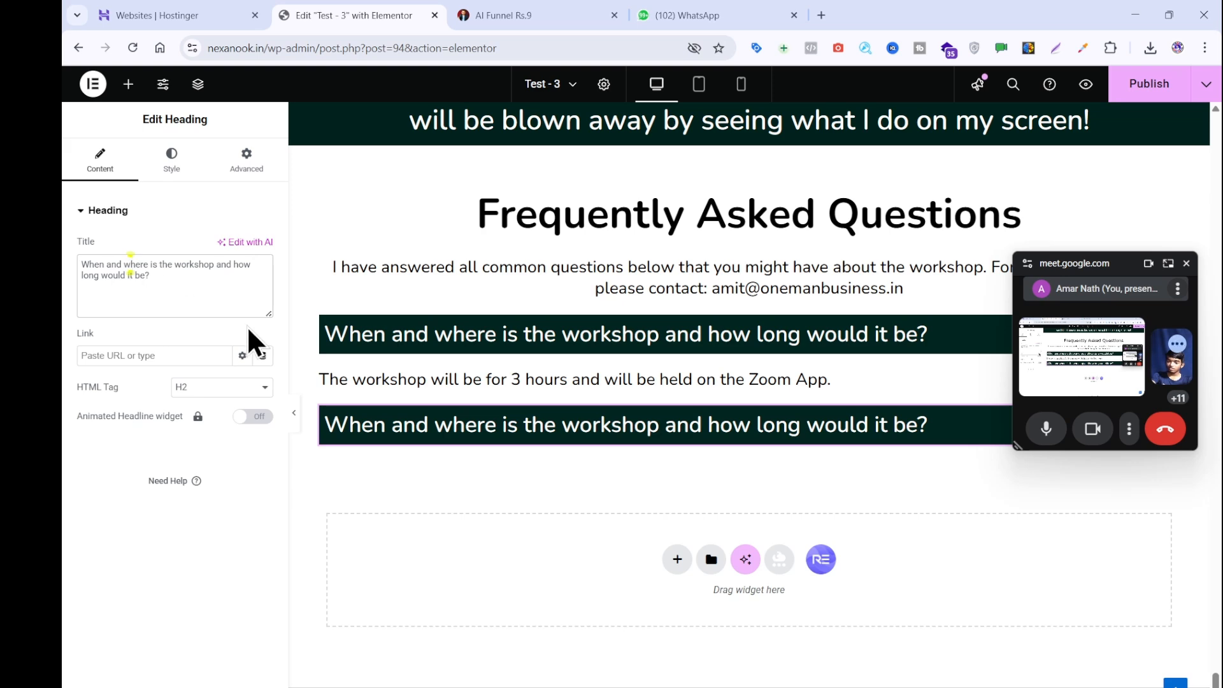
key("ctrl+a")
key("ctrl+v")
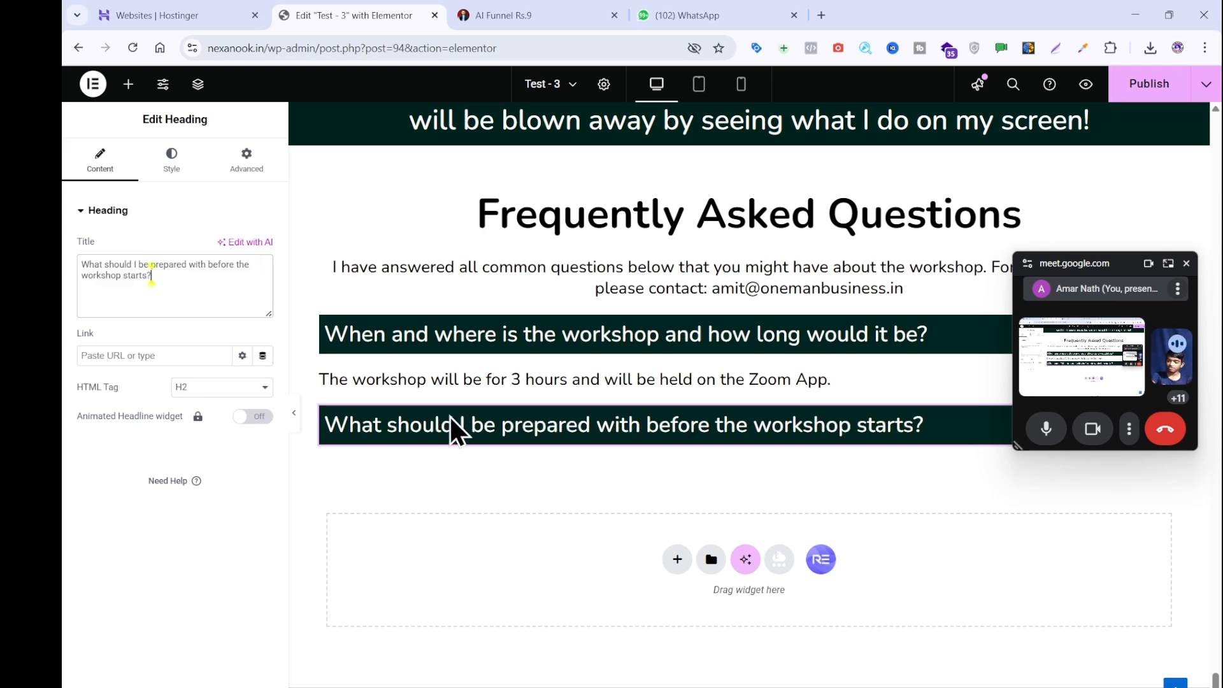
- Add a new heading below the second question bar and copy the answer starting 'Make sure you come 10 mins' from the reference page
left_click(127, 89)
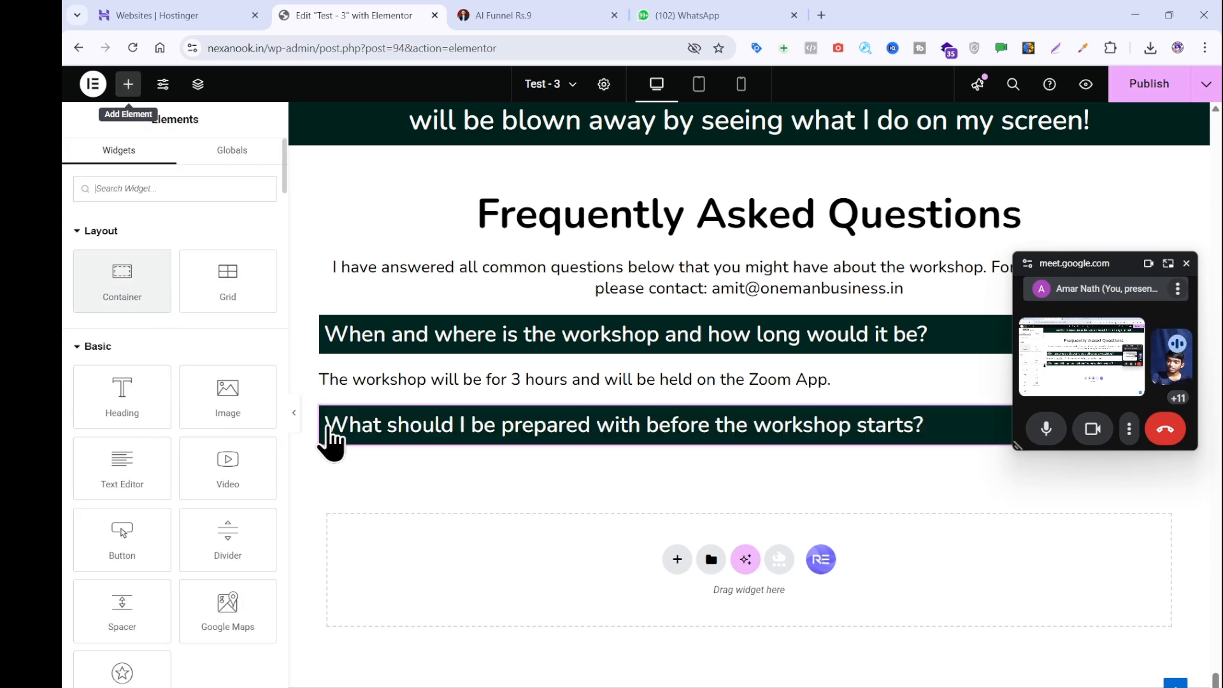
left_click_drag(122, 395, 483, 442)
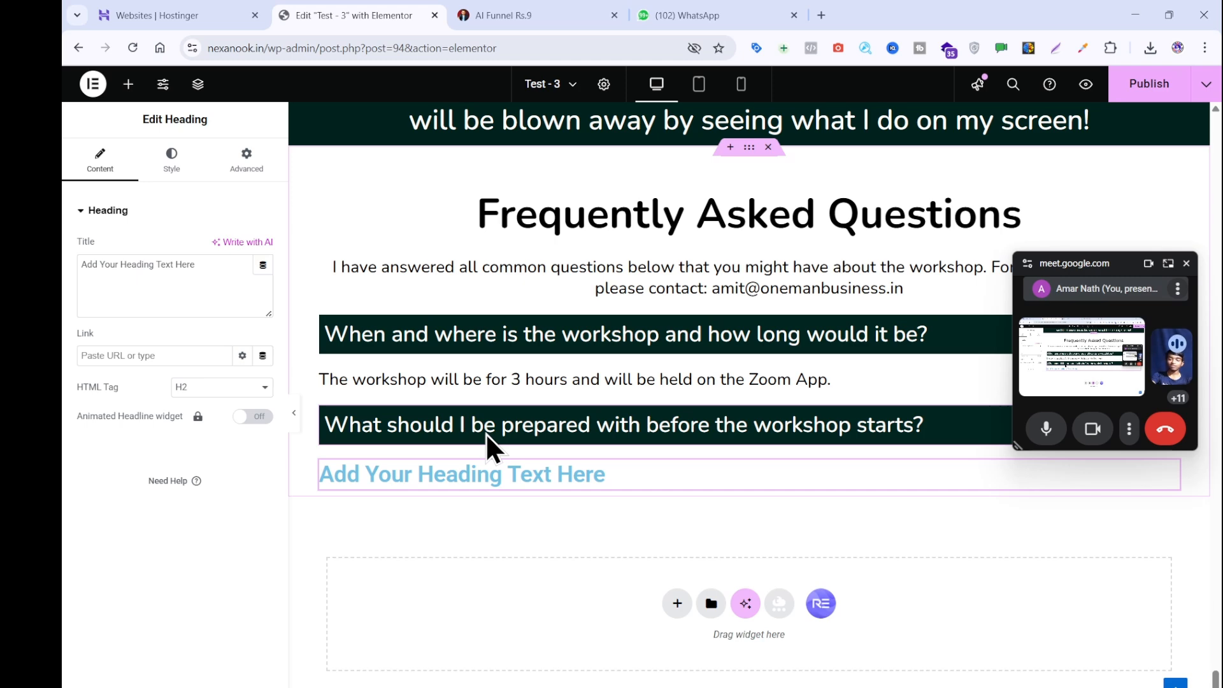
left_click(484, 13)
left_click(133, 320)
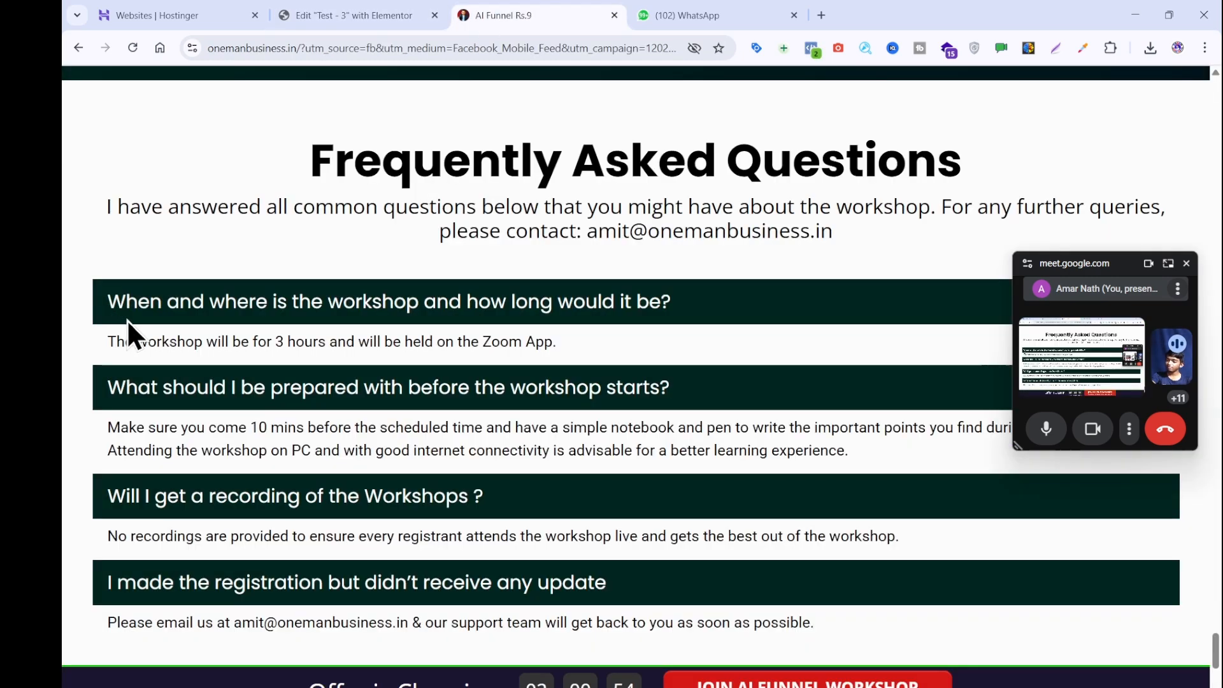
left_click_drag(877, 457, 64, 437)
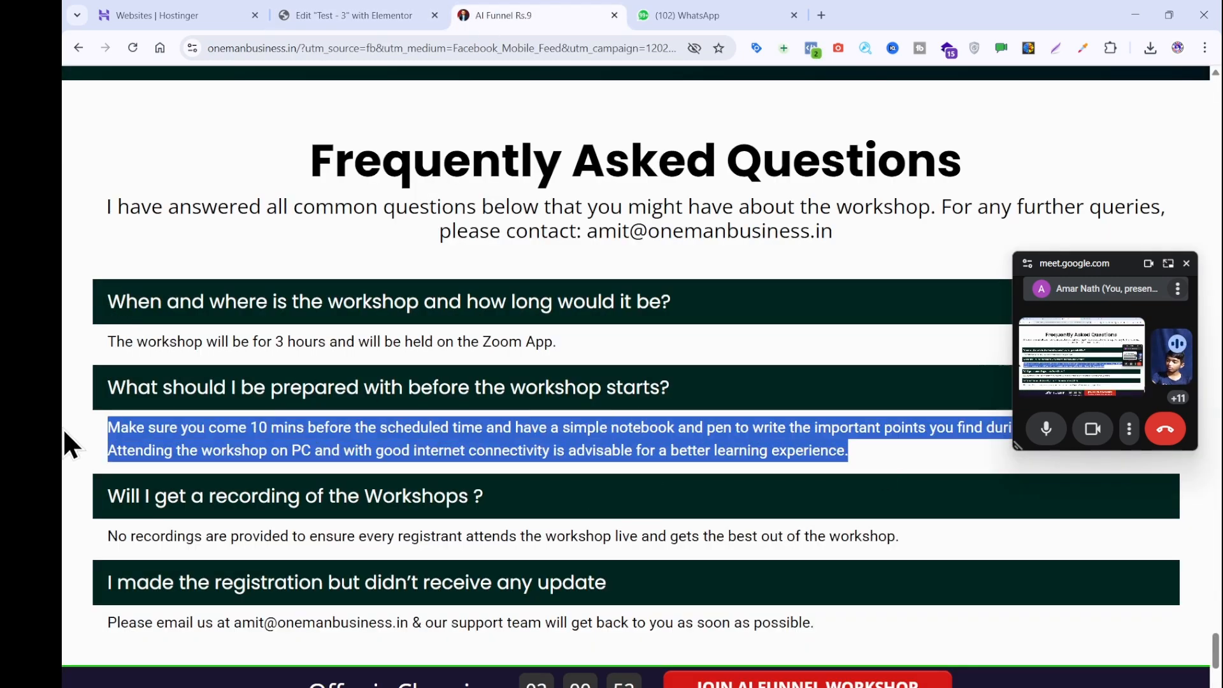
left_click(280, 415)
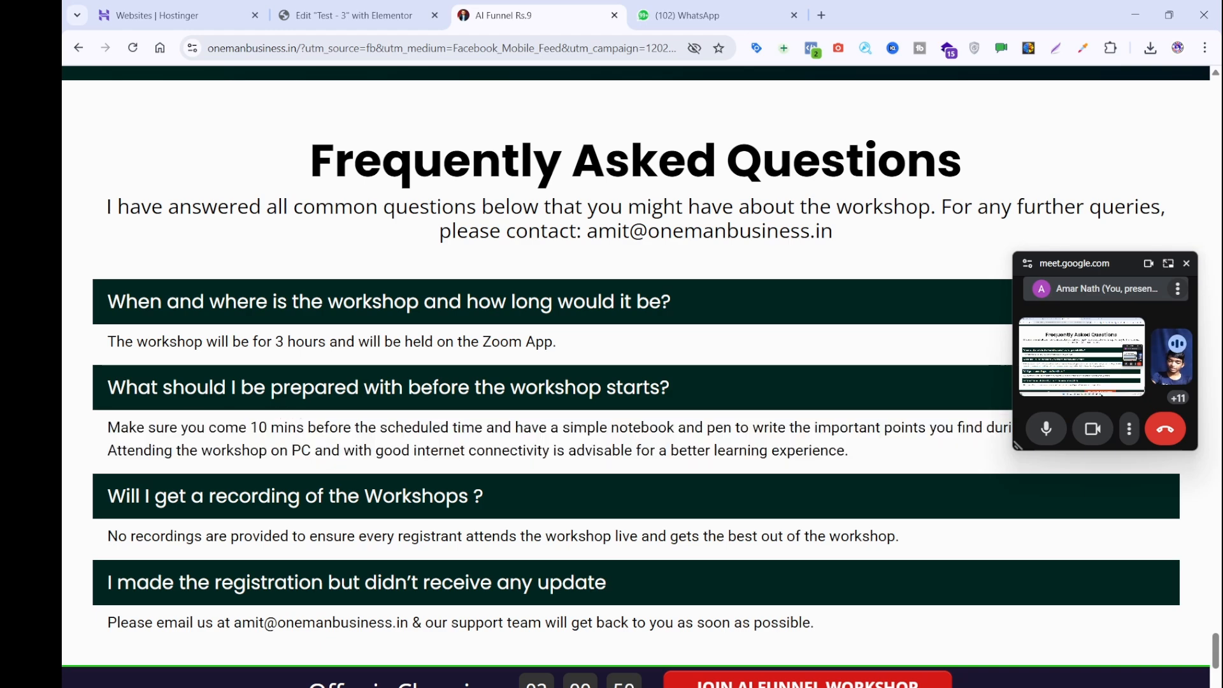
- Pass the copied answer through Notepad as plain text and replace the new heading's title in Elementor with it
left_click(818, 687)
key("ctrl+v")
key("ctrl+a")
key("ctrl+x")
left_click(397, 3)
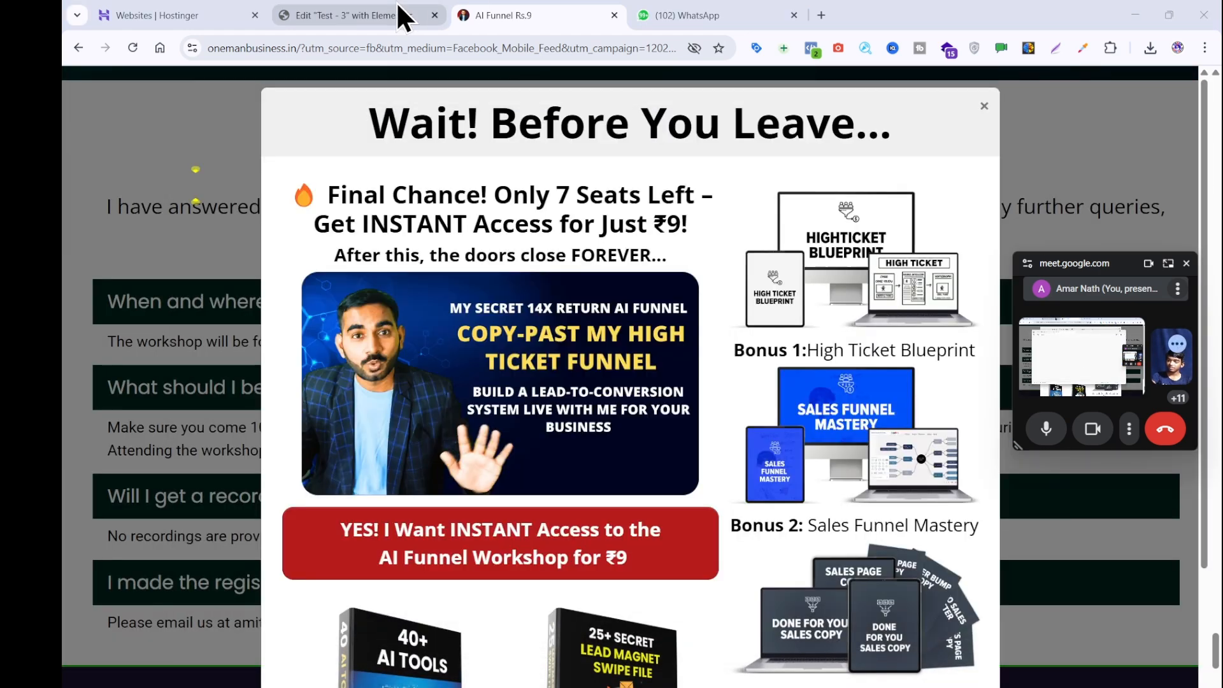
left_click(396, 3)
left_click(205, 295)
key("ctrl+a")
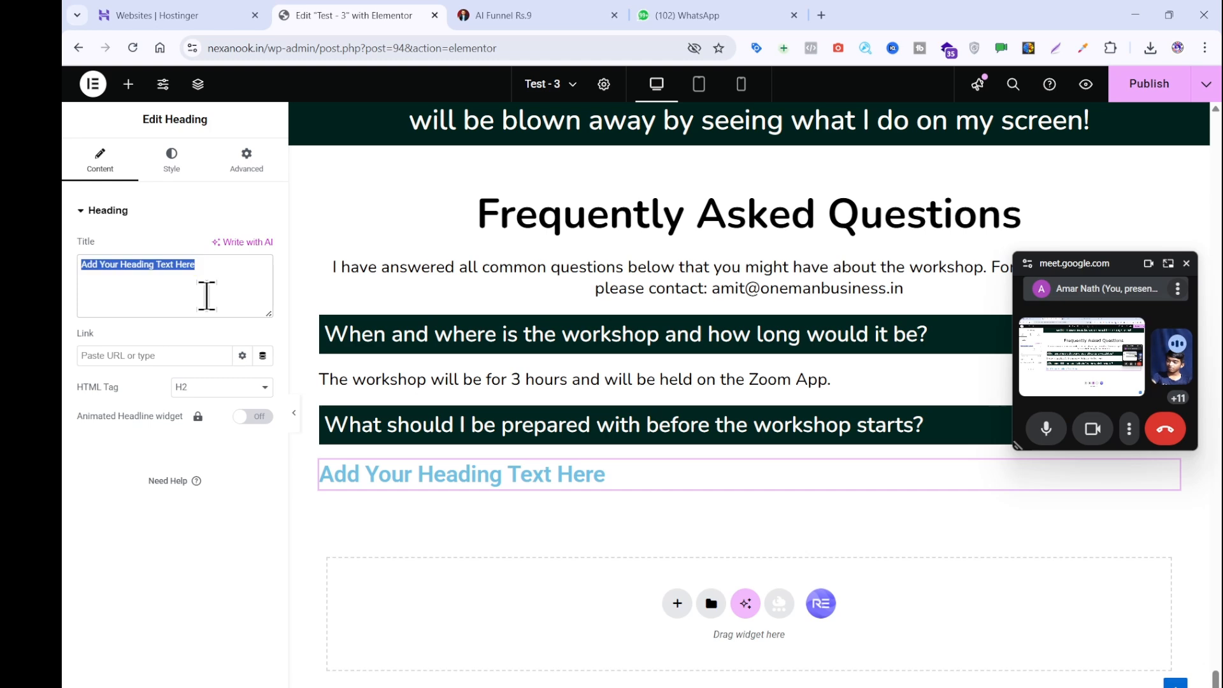
key("ctrl+v")
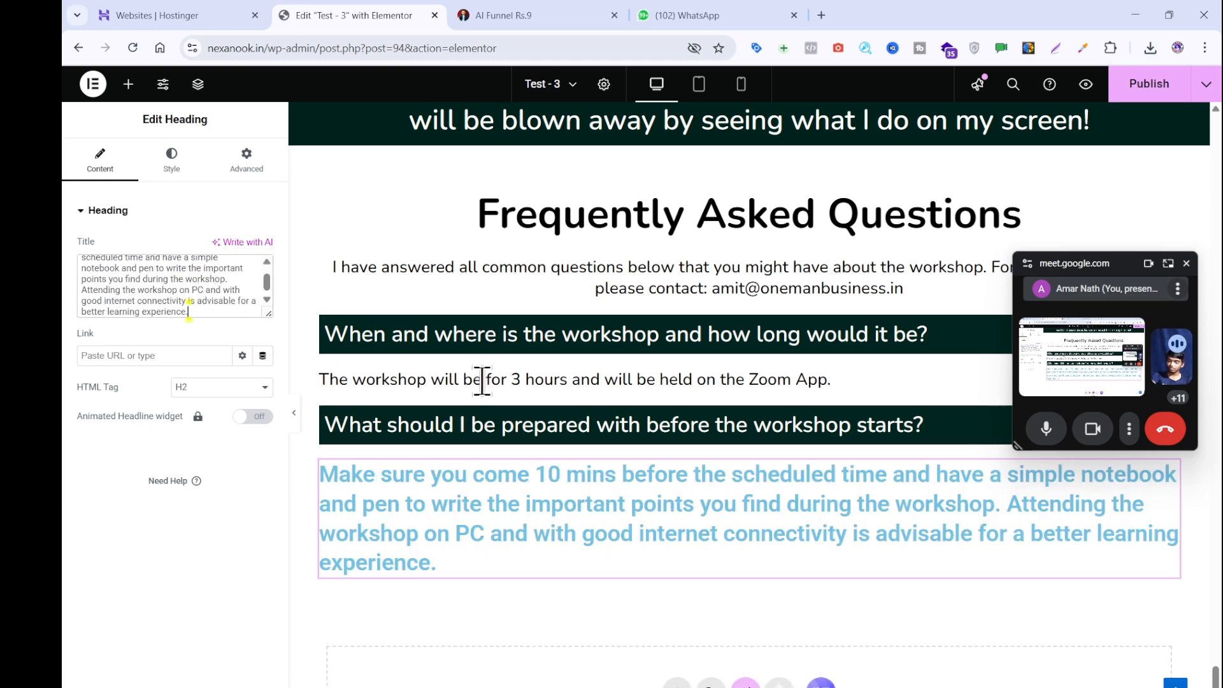
- Apply the first answer's style to the answer starting 'Make sure you come 10 mins'
right_click(495, 381)
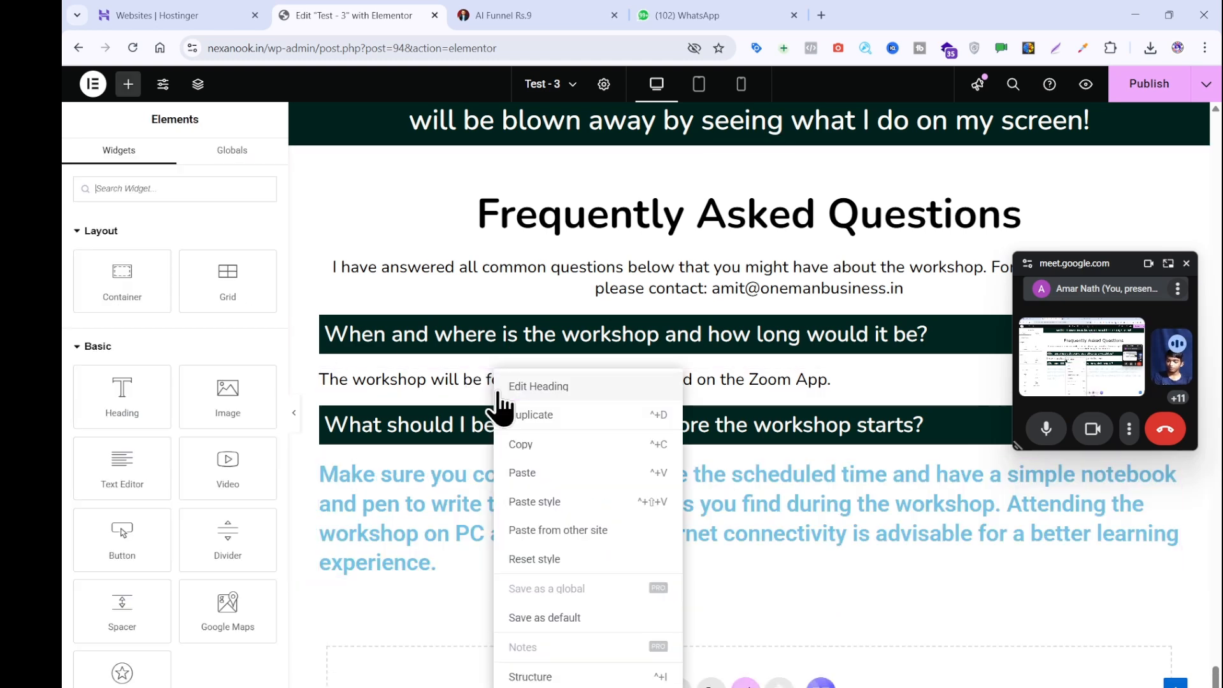
left_click(528, 449)
right_click(518, 473)
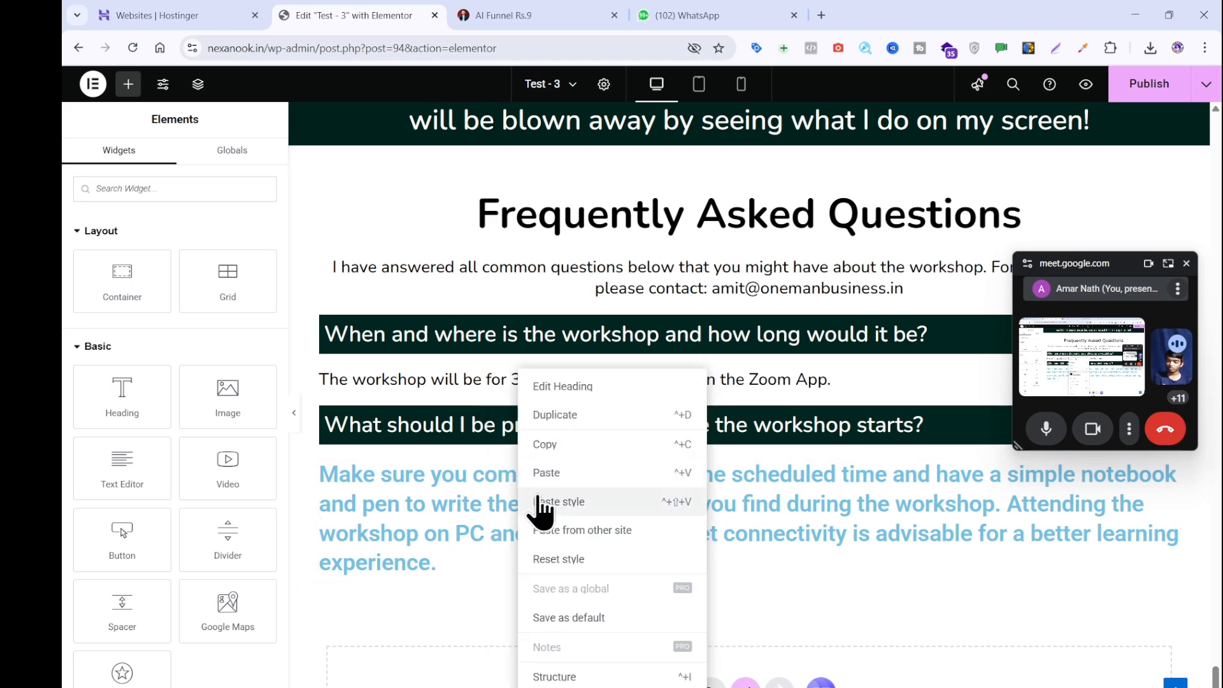
left_click(537, 500)
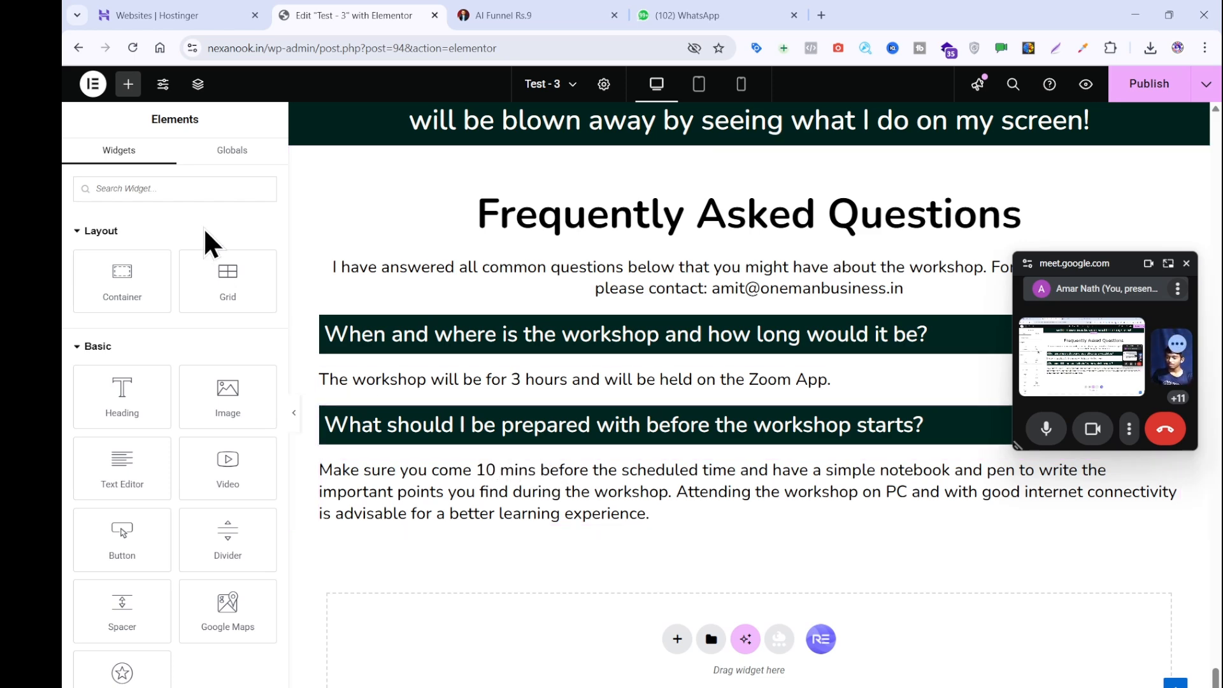
- Add a new heading below the second answer and copy the question 'Will I get a recording of the Workshops ?' from the reference page
left_click_drag(142, 425, 415, 521)
left_click(469, 15)
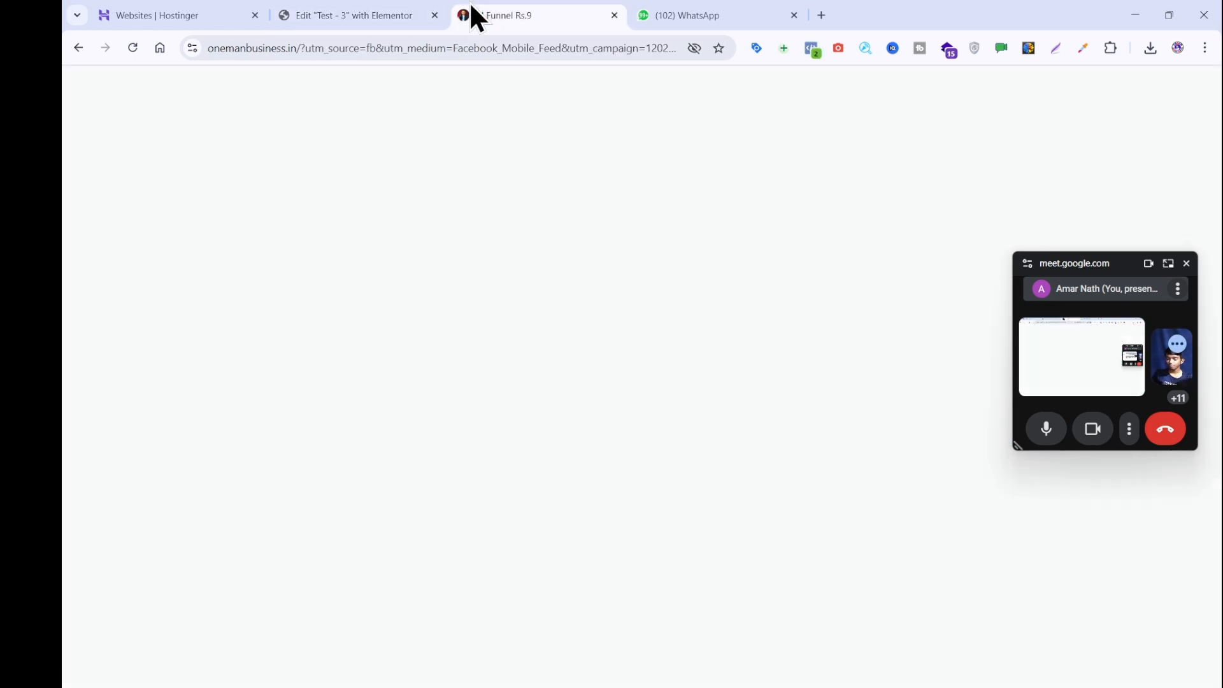
left_click(135, 342)
left_click_drag(518, 499, 100, 492)
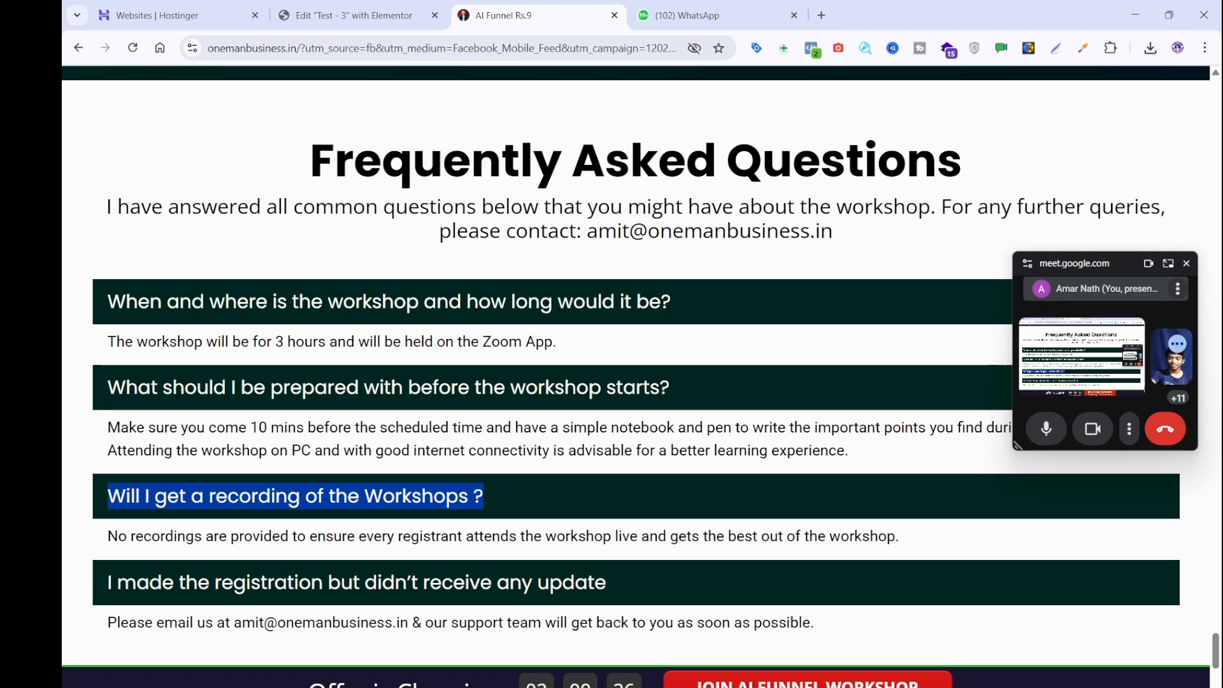
- Pass the copied question through Notepad as plain text and set the new heading's title in Elementor to 'Will I get a recording of the Workshops ?'
key("alt+Tab")
key("ctrl+v")
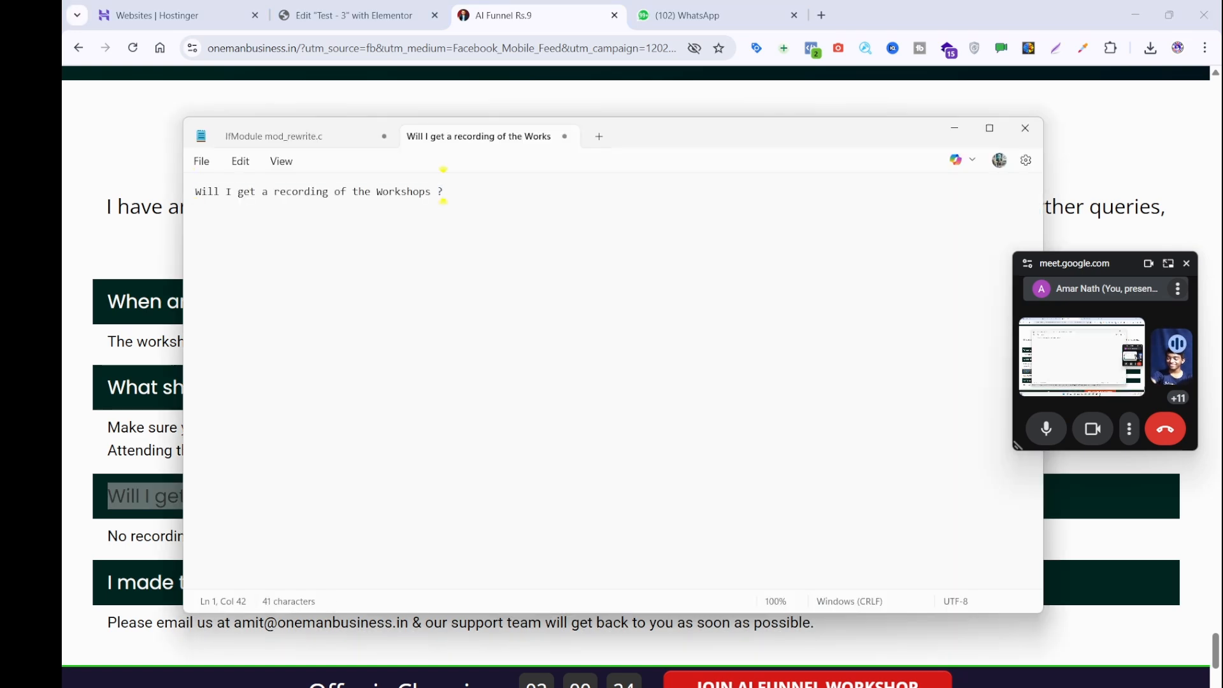
key("ctrl+a")
key("ctrl+x")
left_click(361, 8)
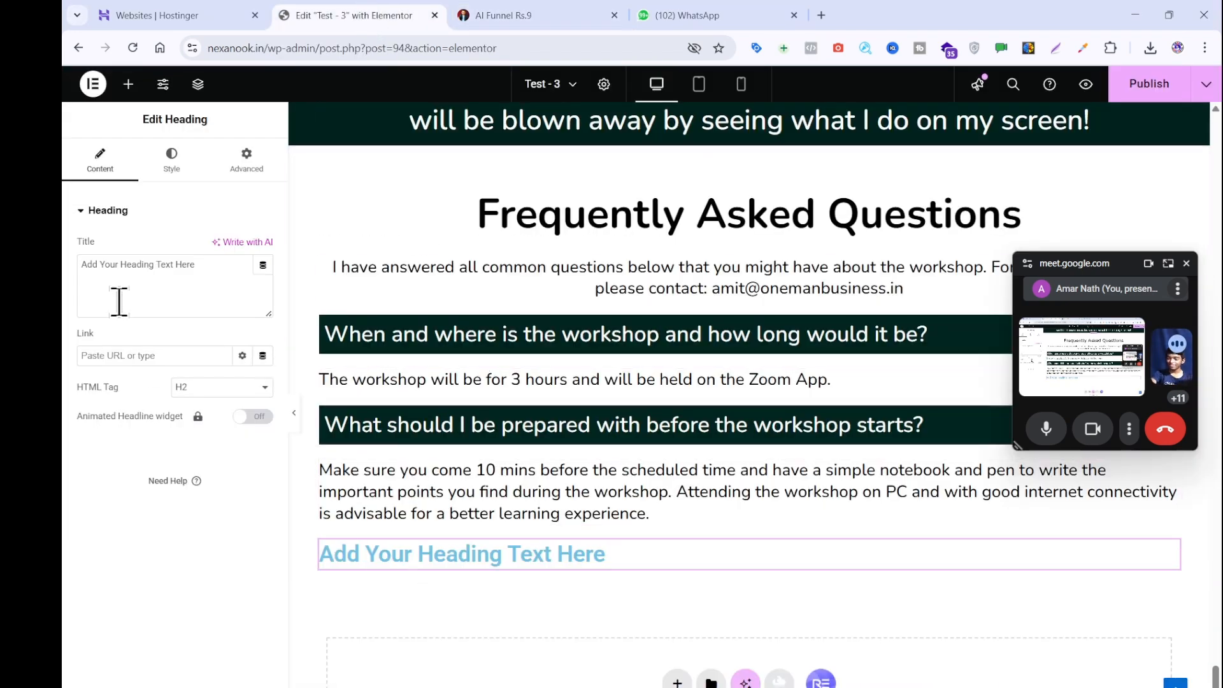
triple_click(118, 266)
key("ctrl+v")
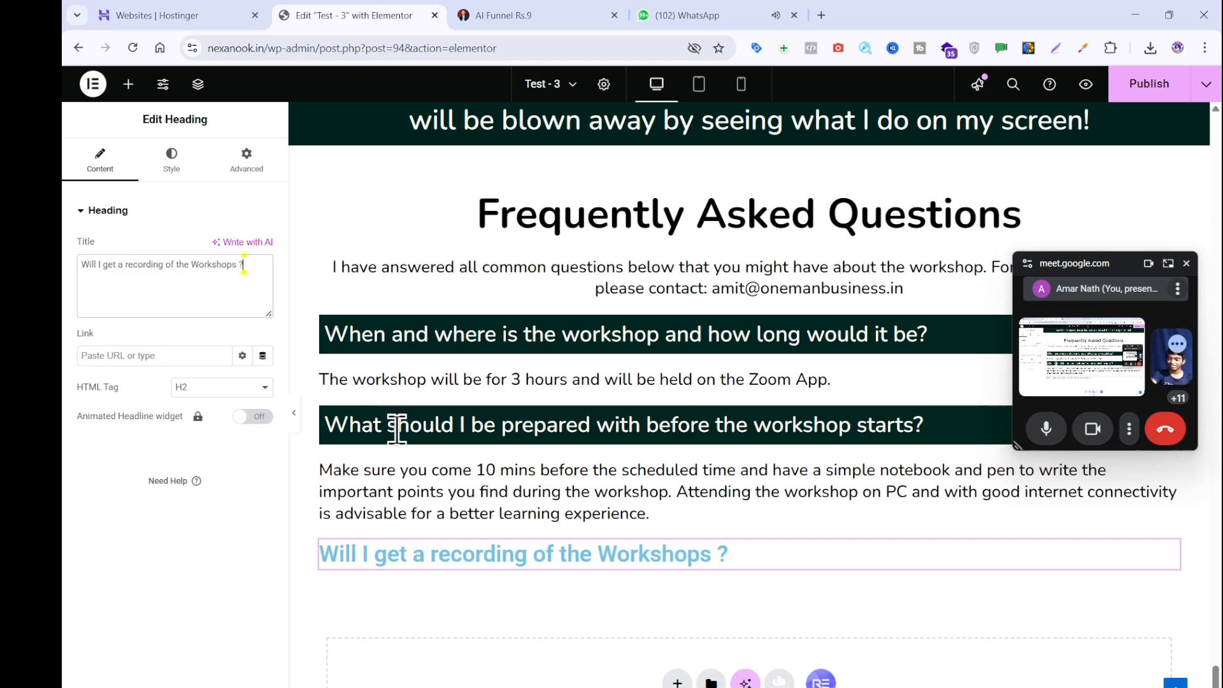
- Apply the second question bar's style to the 'Will I get a recording of the Workshops ?' heading
right_click(974, 428)
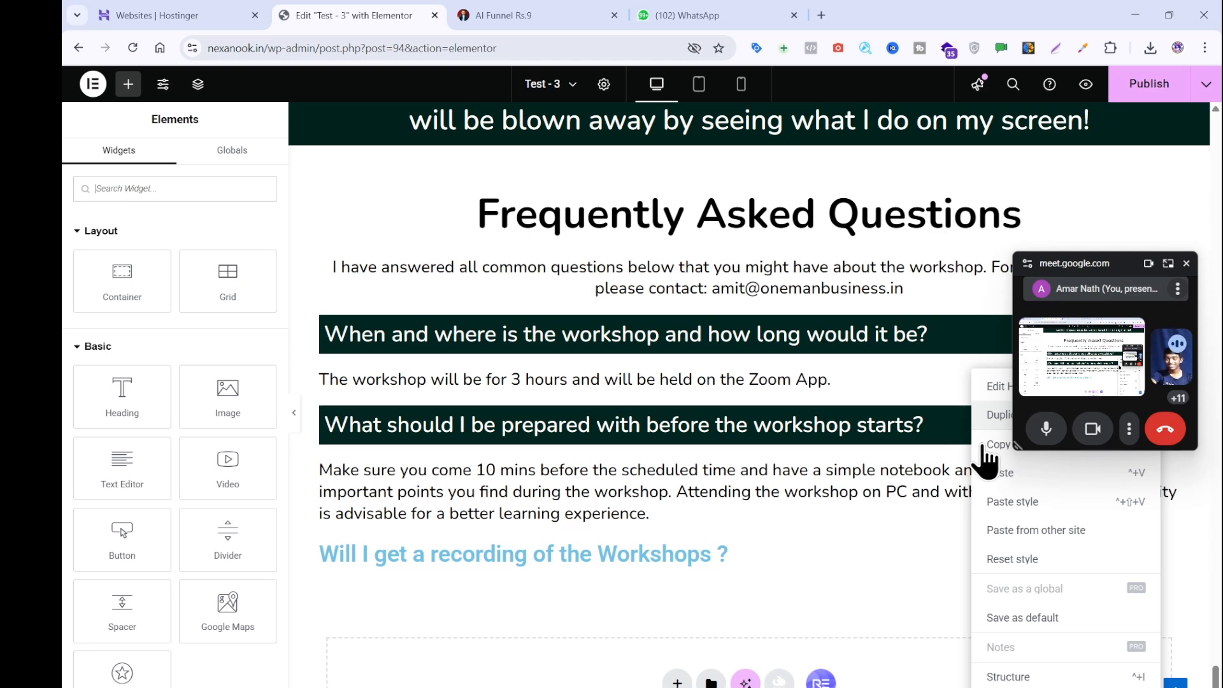
left_click(984, 445)
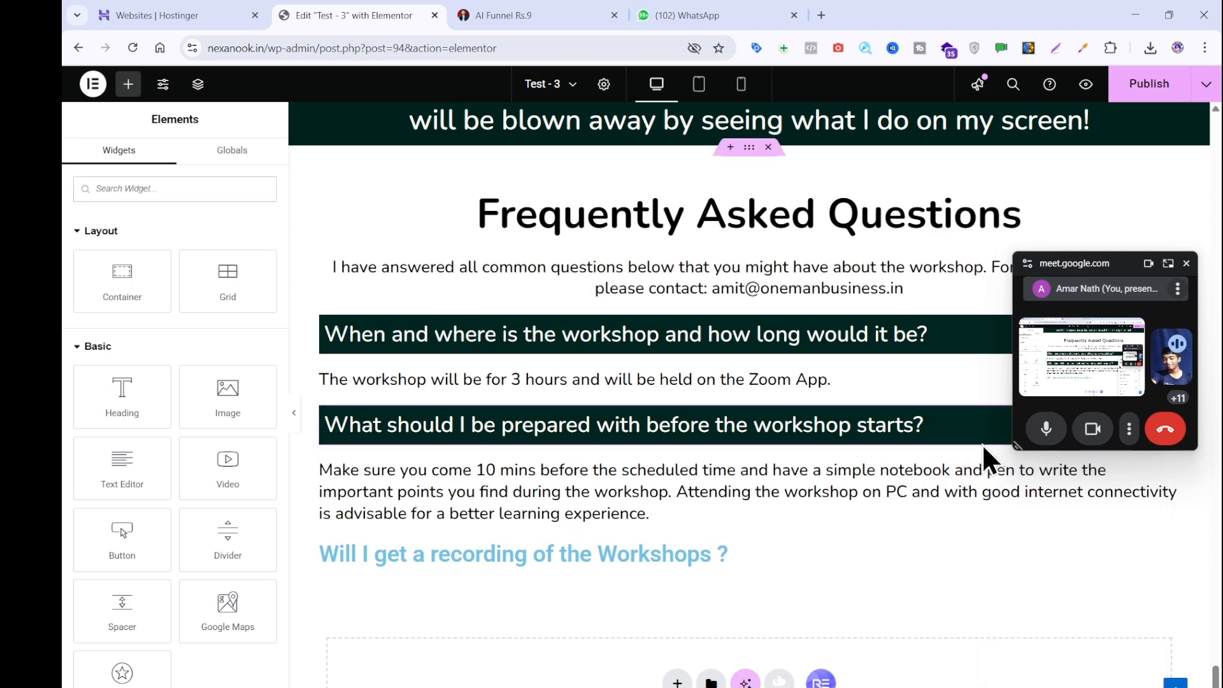
right_click(624, 552)
left_click(679, 509)
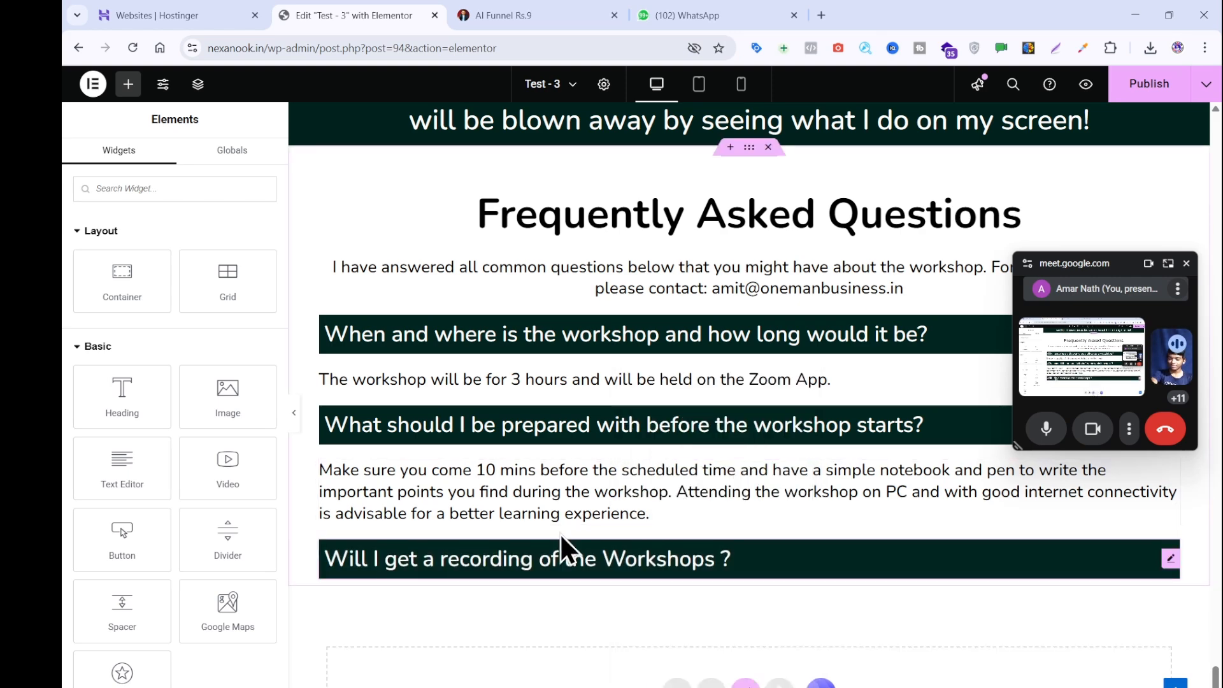
- Copy the recording question's answer from the reference page and pass it through Notepad as plain text, clearing the note
left_click(461, 7)
left_click(140, 324)
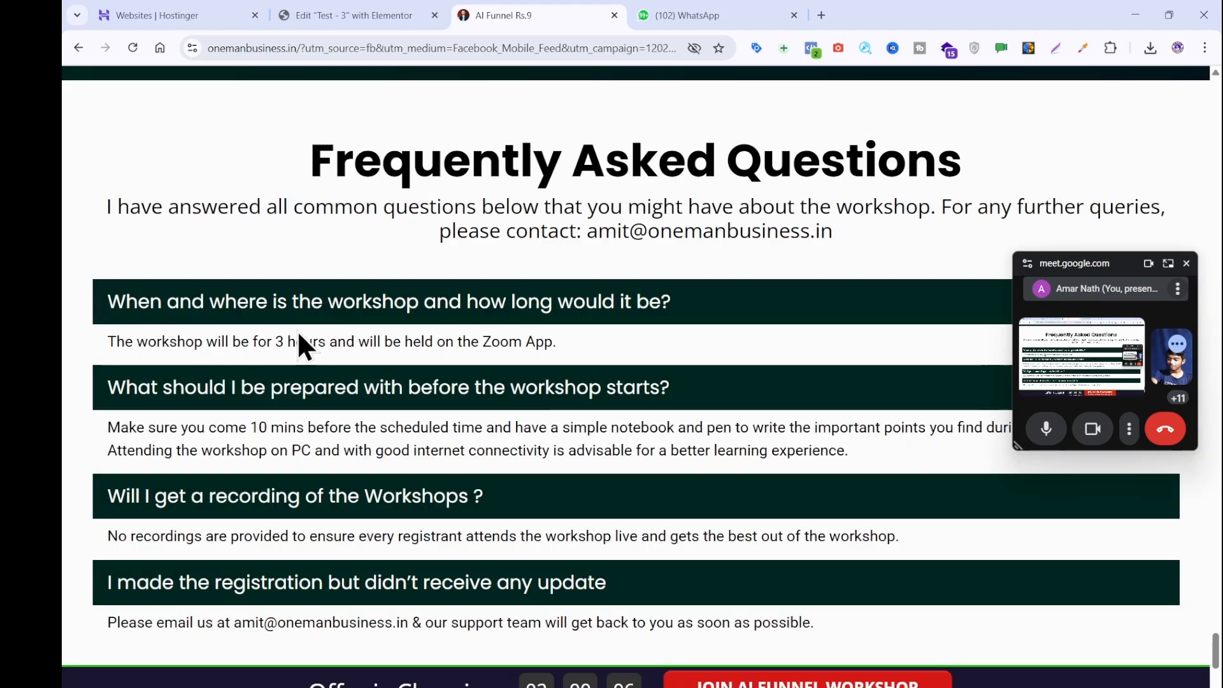
scroll(297, 330, "down", 5)
left_click_drag(918, 226, 90, 235)
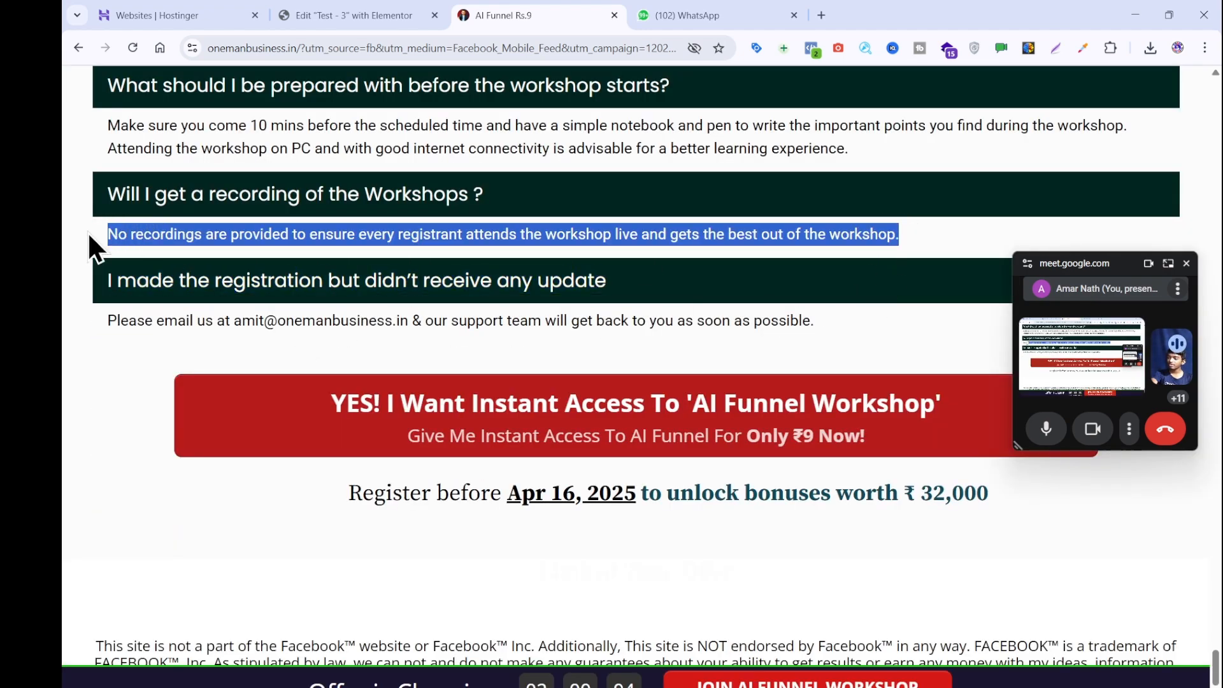
left_click(165, 300)
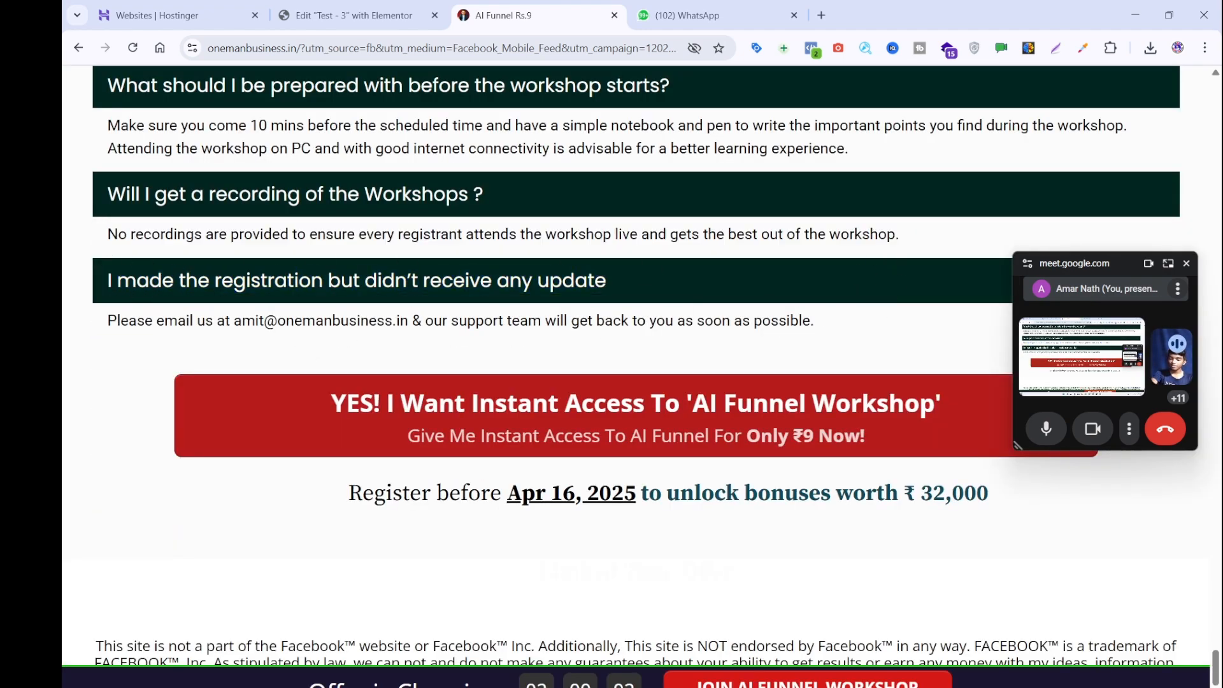
left_click(808, 687)
key("ctrl+v")
mouse_move(776, 687)
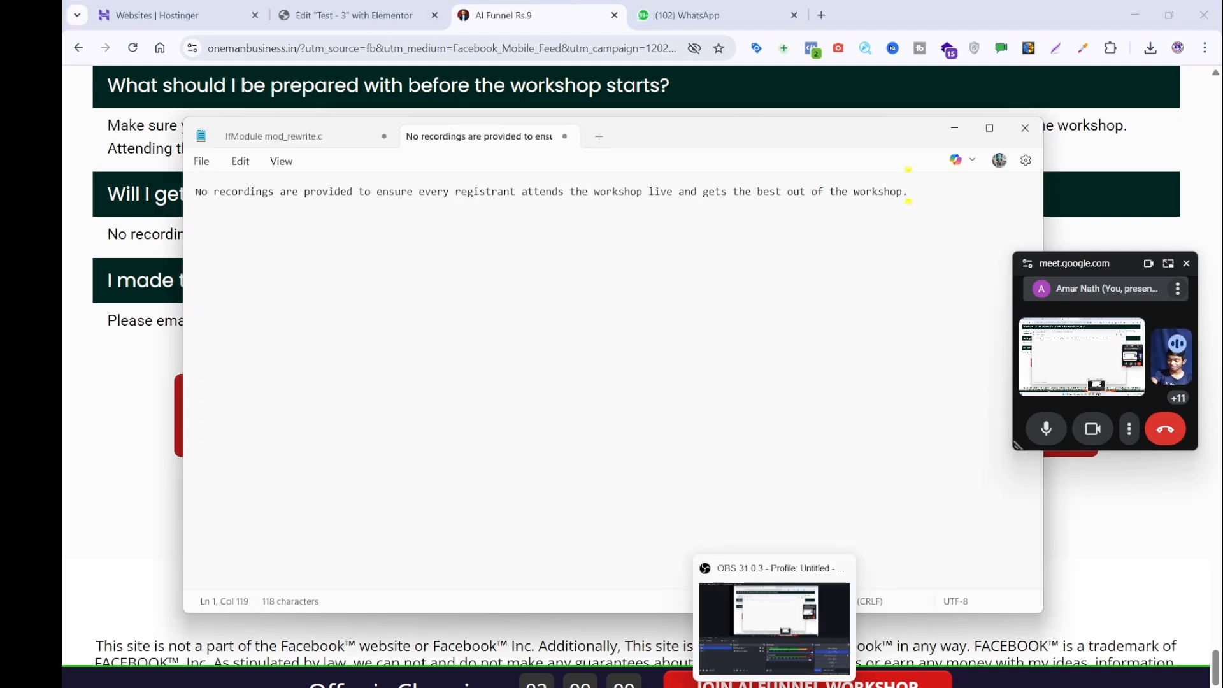
key("ctrl+a")
key("BackSpace")
- Add a heading below the recording question in Elementor, titled 'No recordings are provided to ensure every registrant attends the workshop live and gets the best out of the workshop.'
left_click(328, 14)
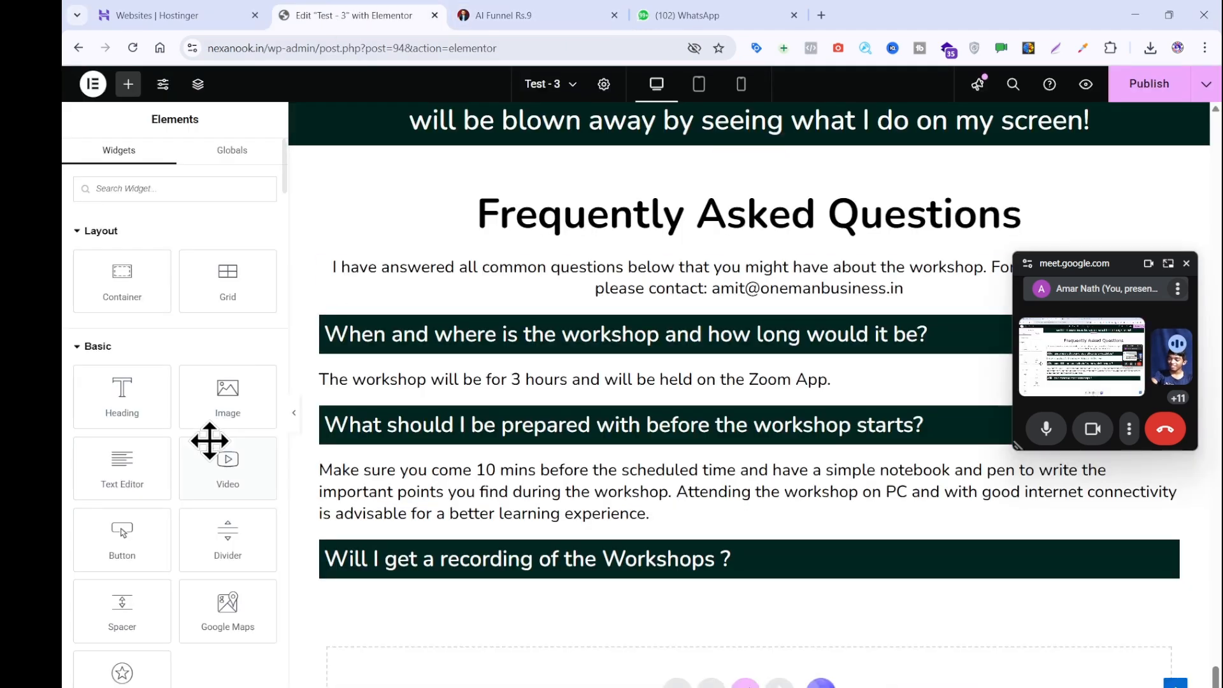
left_click_drag(131, 409, 460, 578)
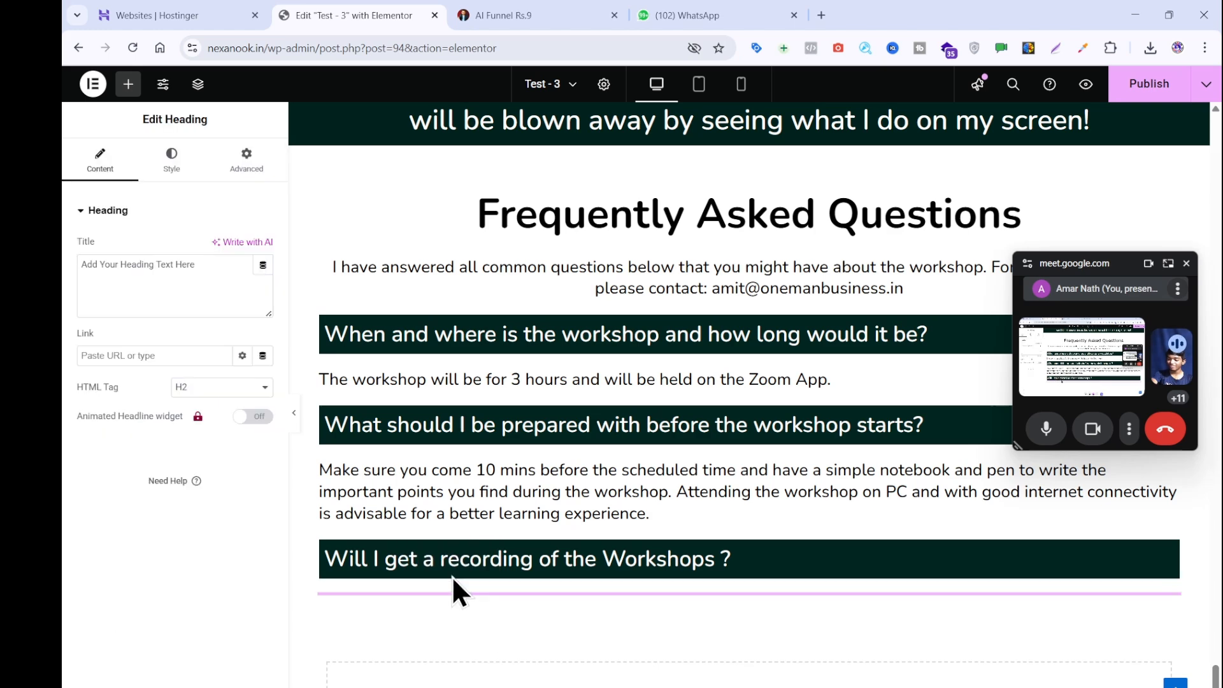
left_click(136, 263)
key("ctrl+v")
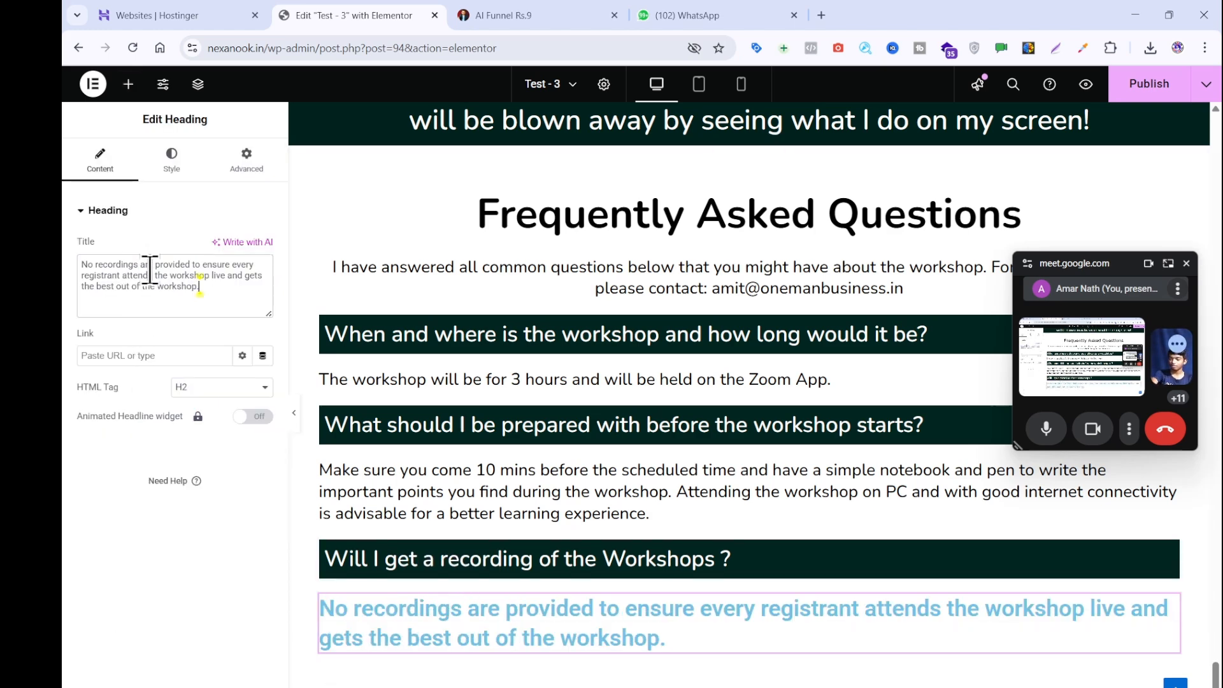
- Apply the second answer's text style to the 'No recordings are provided' heading
right_click(428, 492)
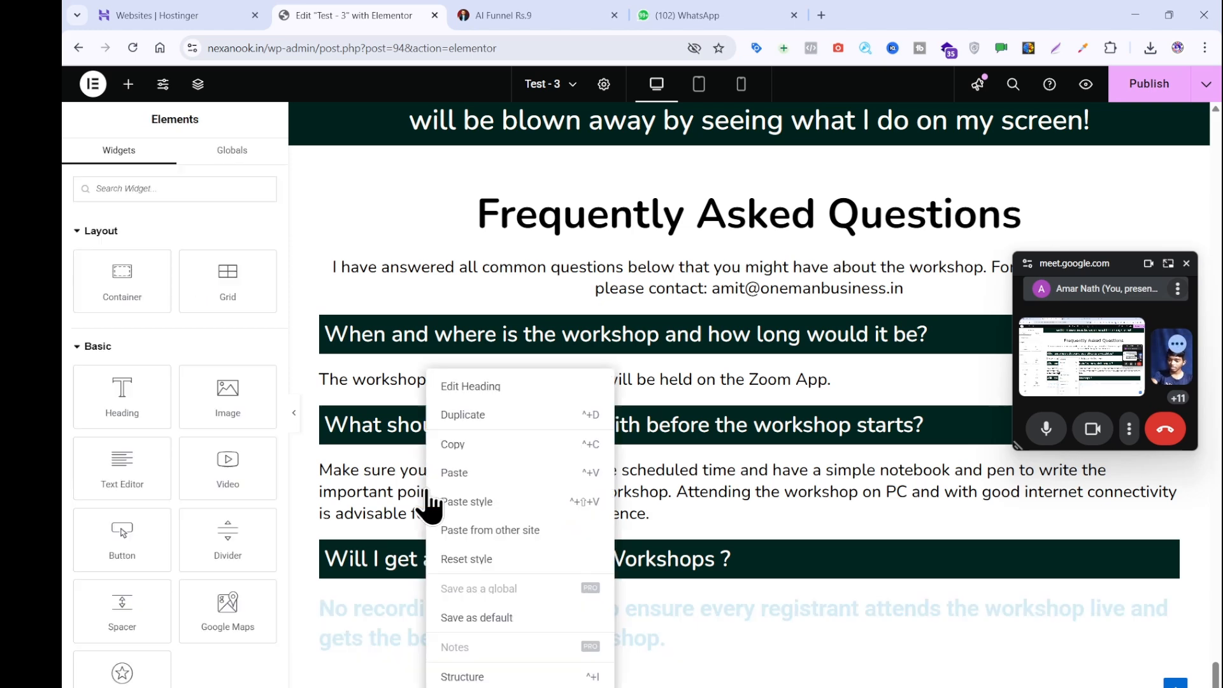
left_click(465, 444)
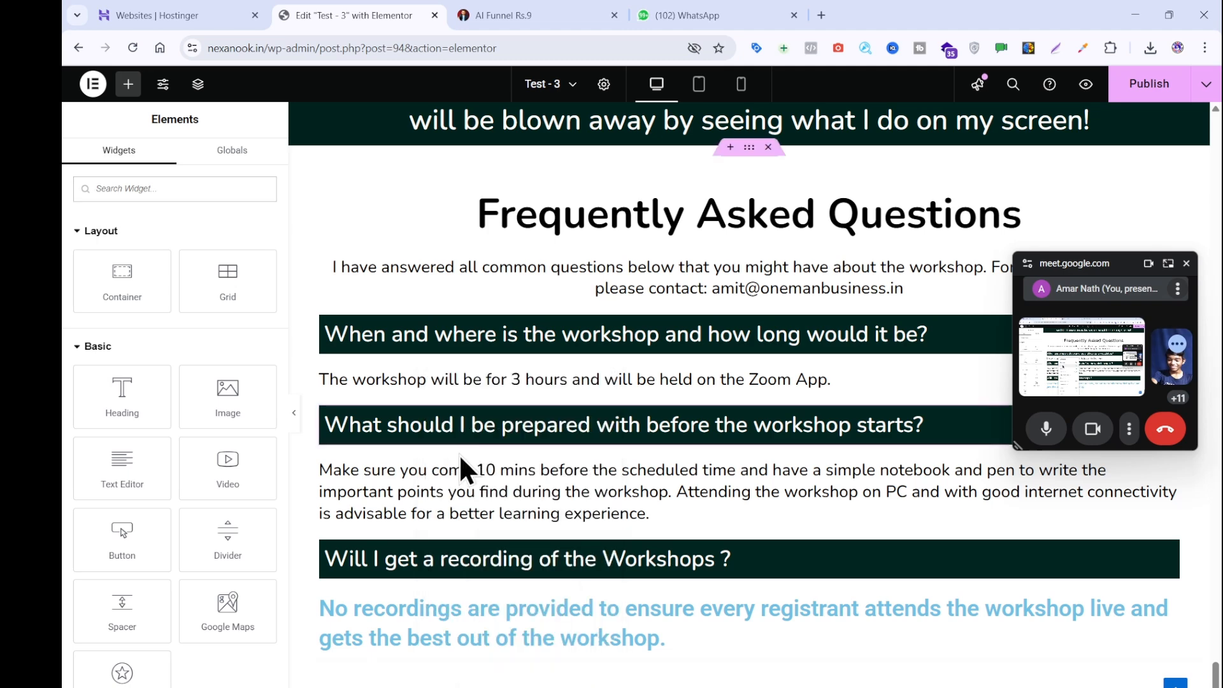
right_click(437, 636)
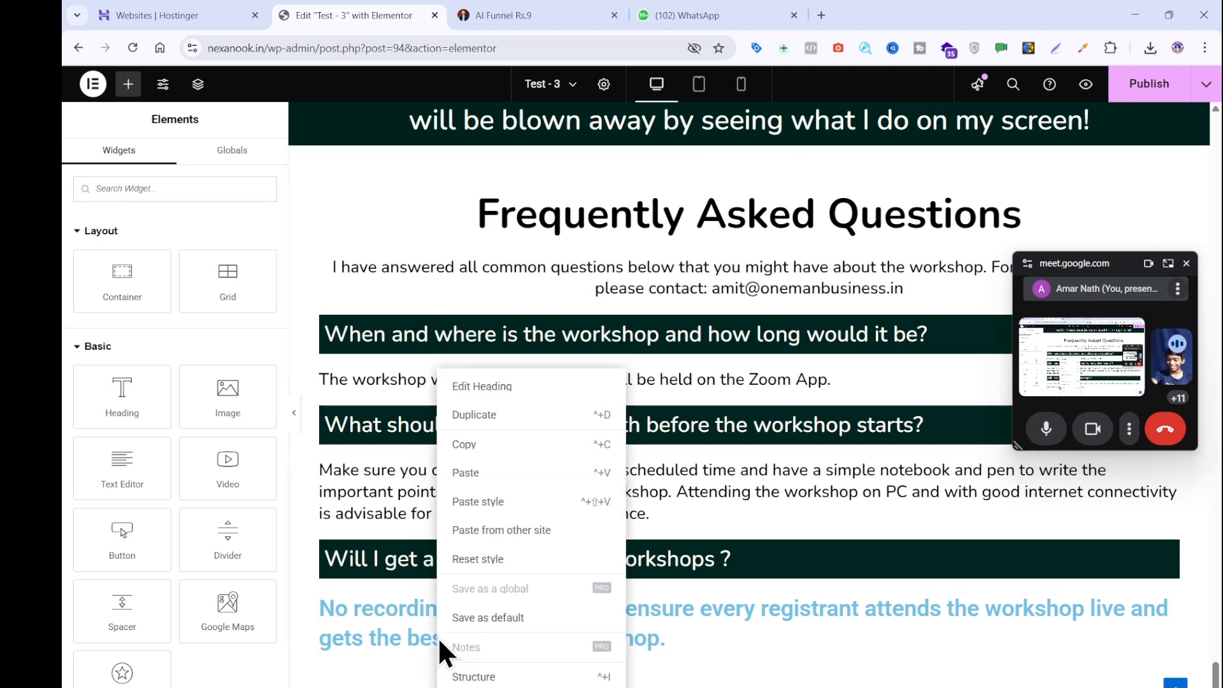
left_click(499, 501)
- Copy the question 'I made the registration but didn't receive any update' from the reference page and pass it through Notepad as plain text, clearing the note
left_click(472, 15)
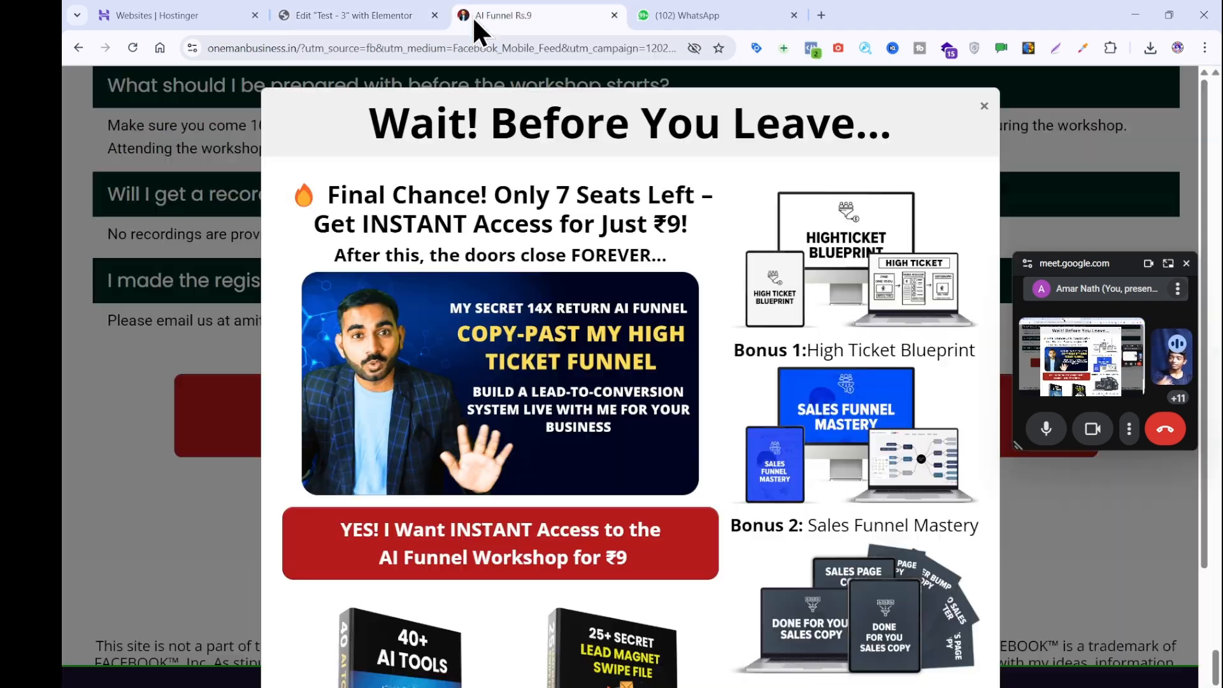
left_click(169, 245)
left_click_drag(659, 284, 107, 298)
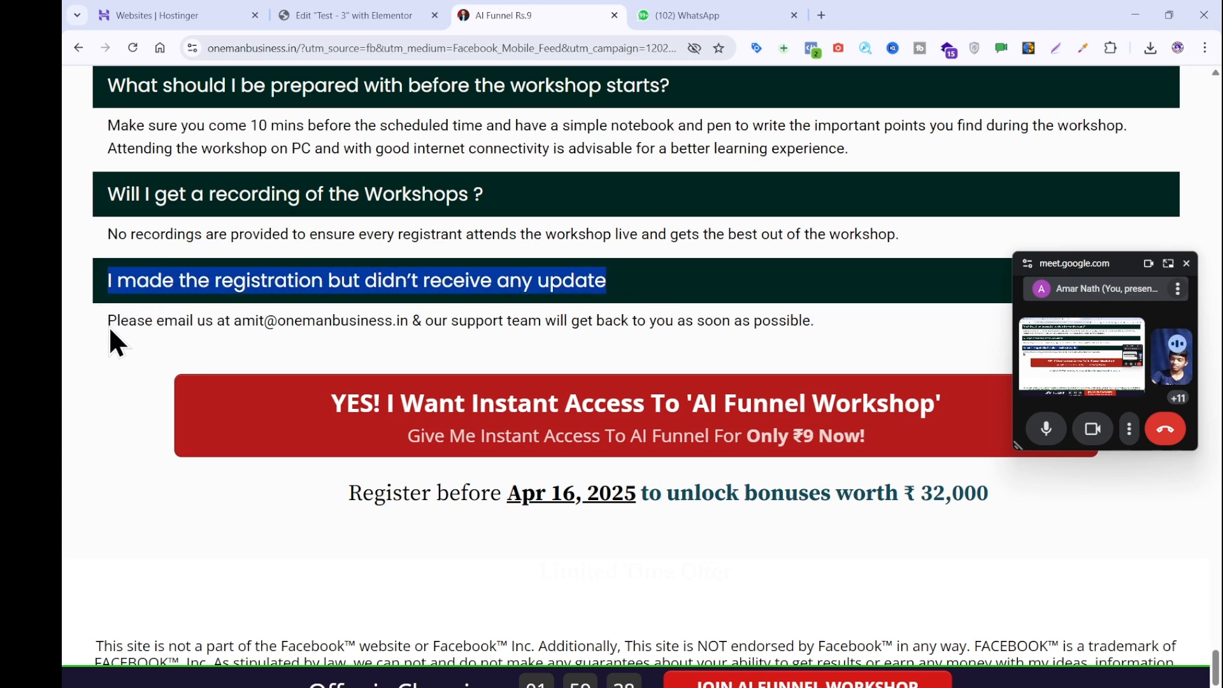
left_click(108, 327)
left_click(800, 687)
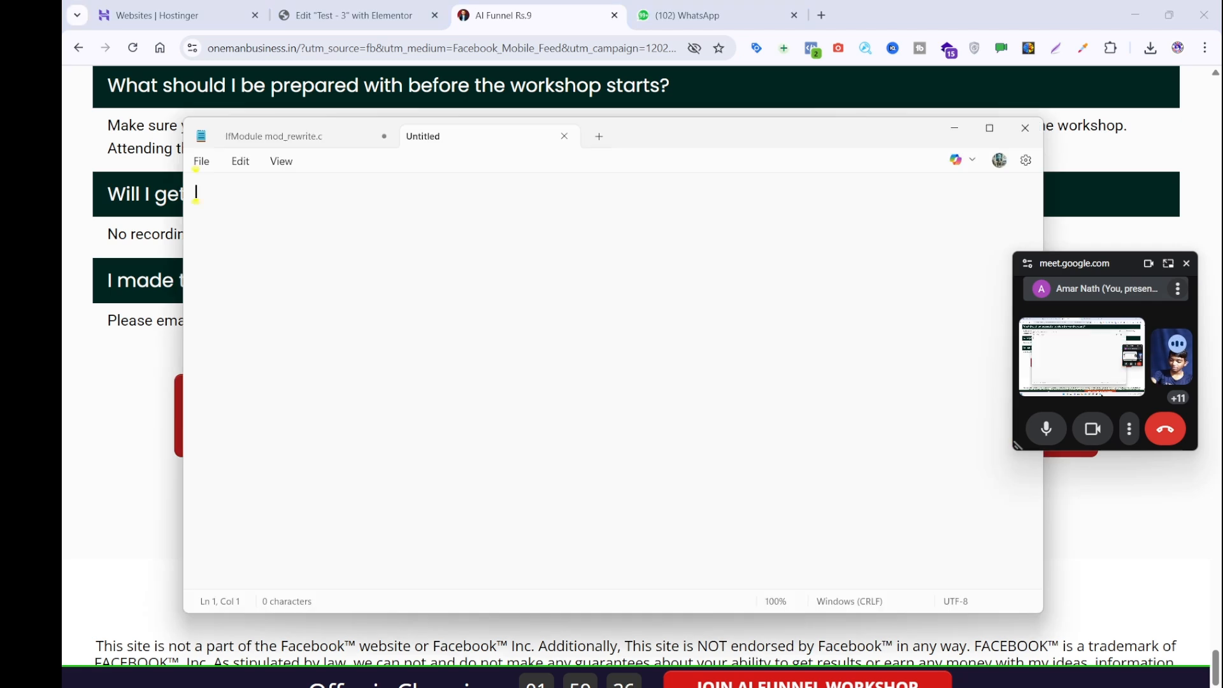
key("ctrl+v")
key("ctrl+a")
key("ctrl+x")
- Add a heading below the recordings answer in Elementor, titled 'I made the registration but didn't receive any update'
left_click(344, 10)
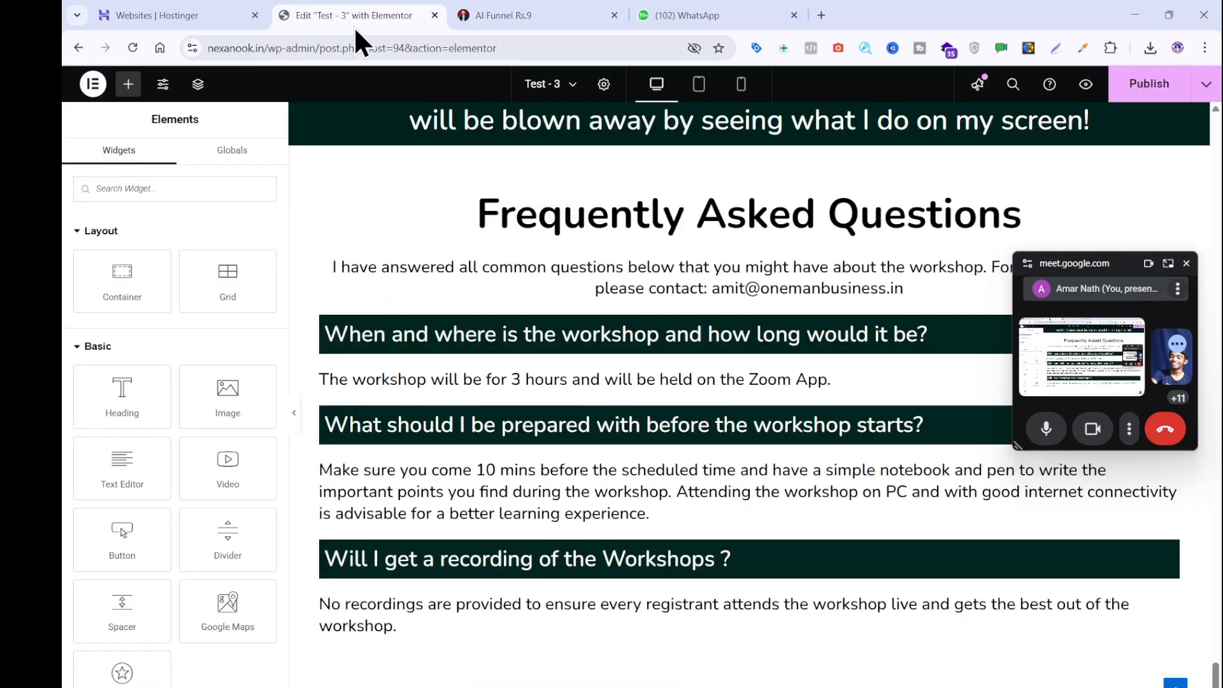
left_click_drag(131, 391, 490, 653)
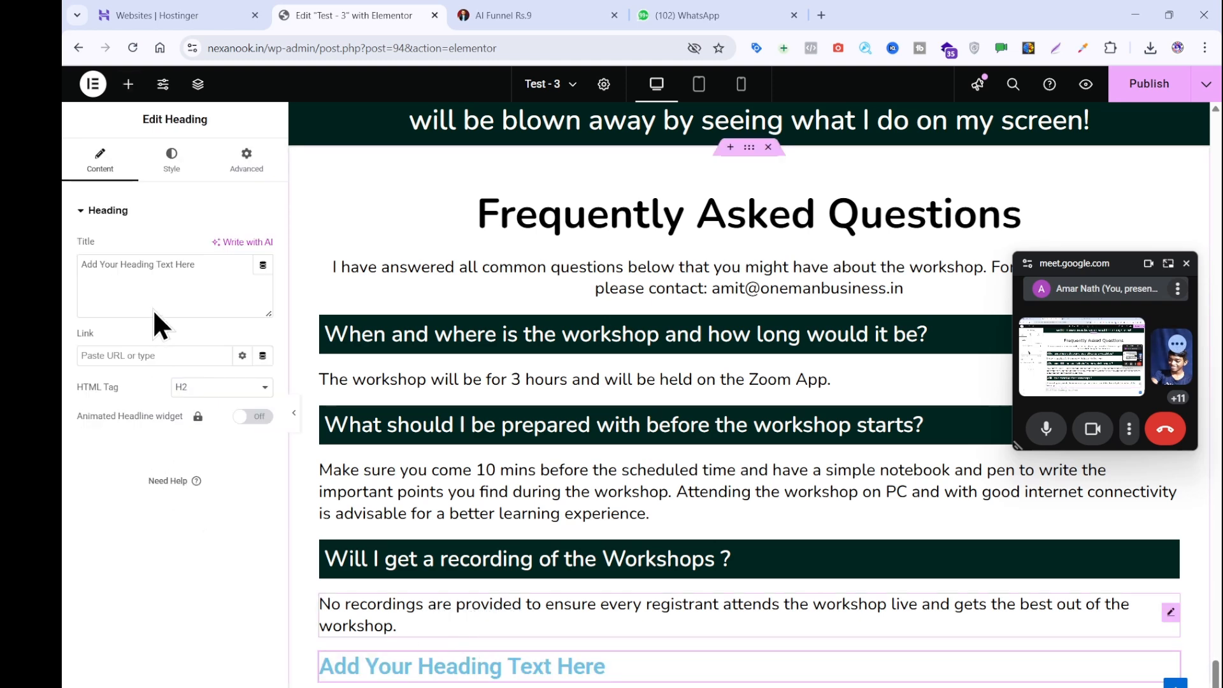
left_click(150, 287)
key("ctrl+a")
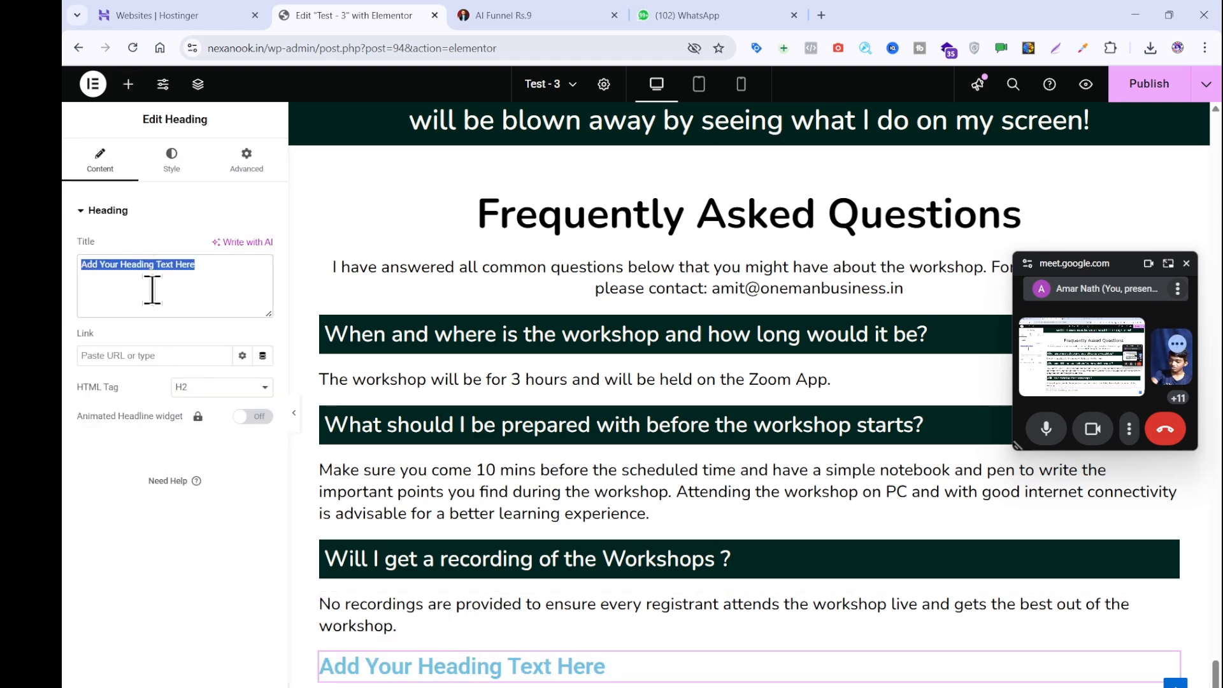
key("ctrl+v")
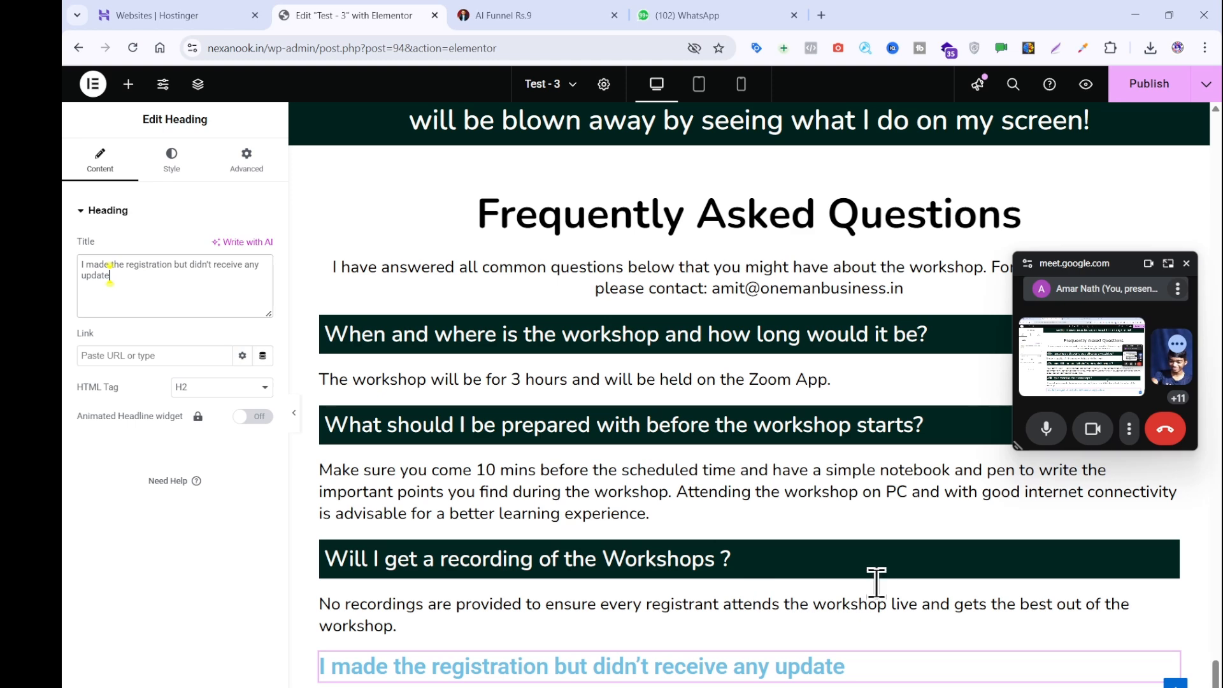
- Apply the recording question bar's style to the 'I made the registration but didn't receive any update' heading
right_click(867, 557)
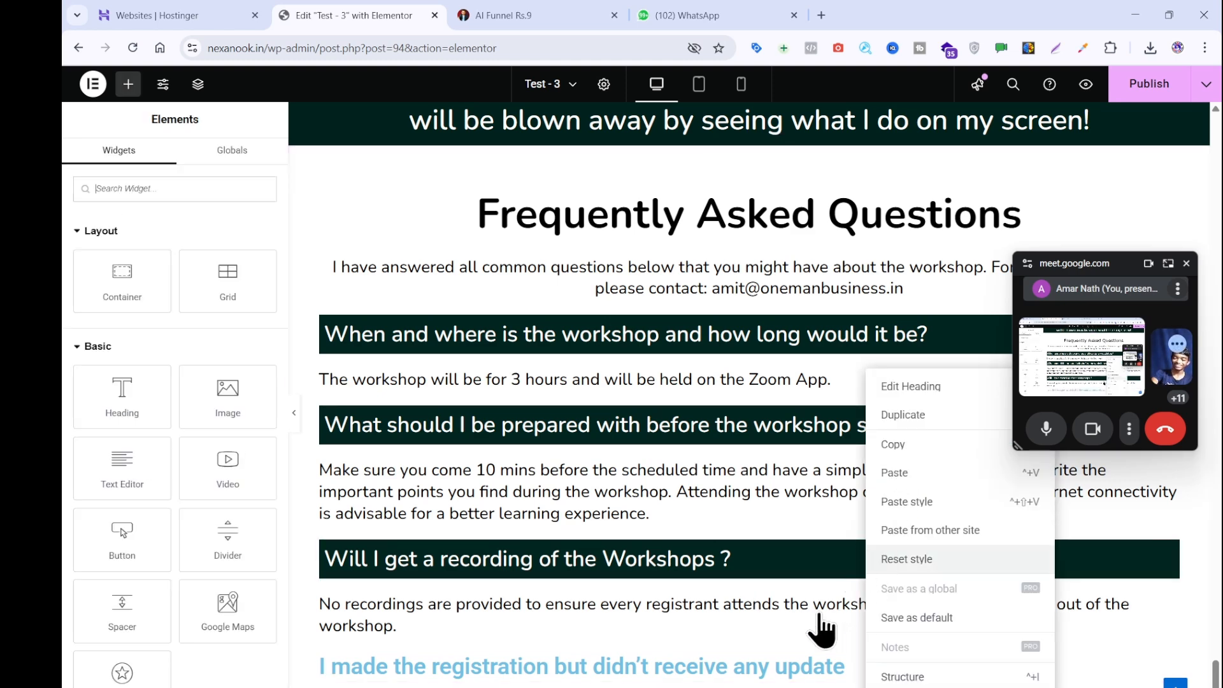
scroll(811, 637, "down", 2)
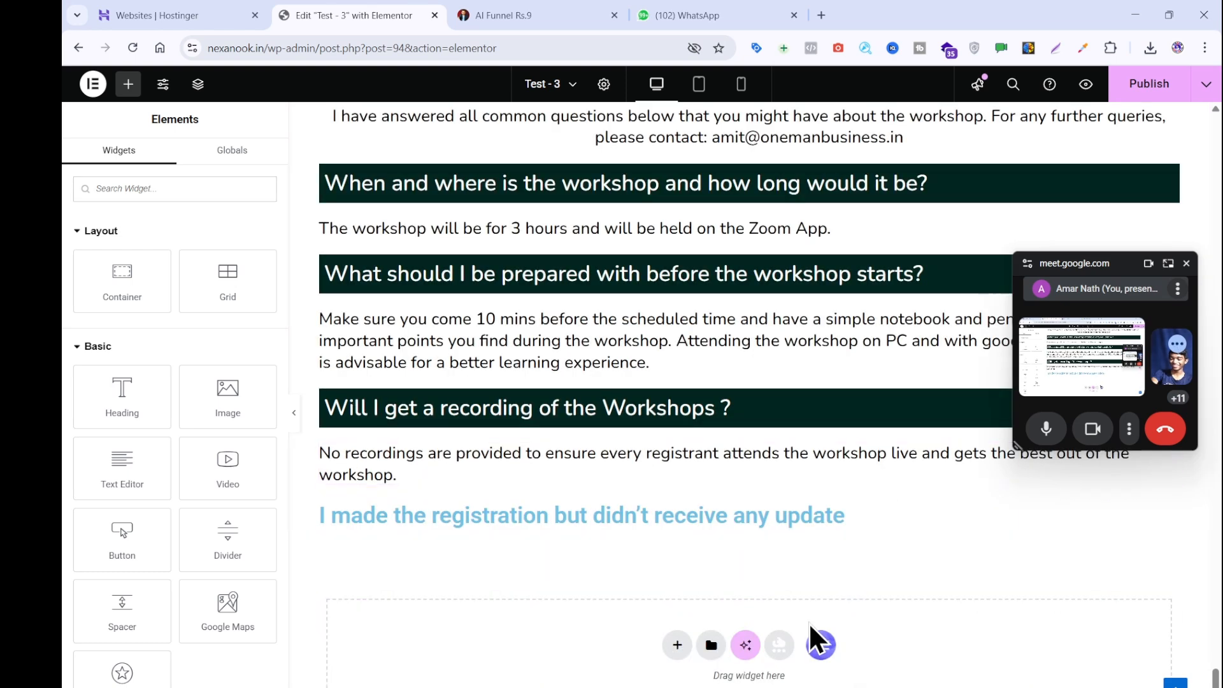
right_click(584, 513)
left_click(664, 501)
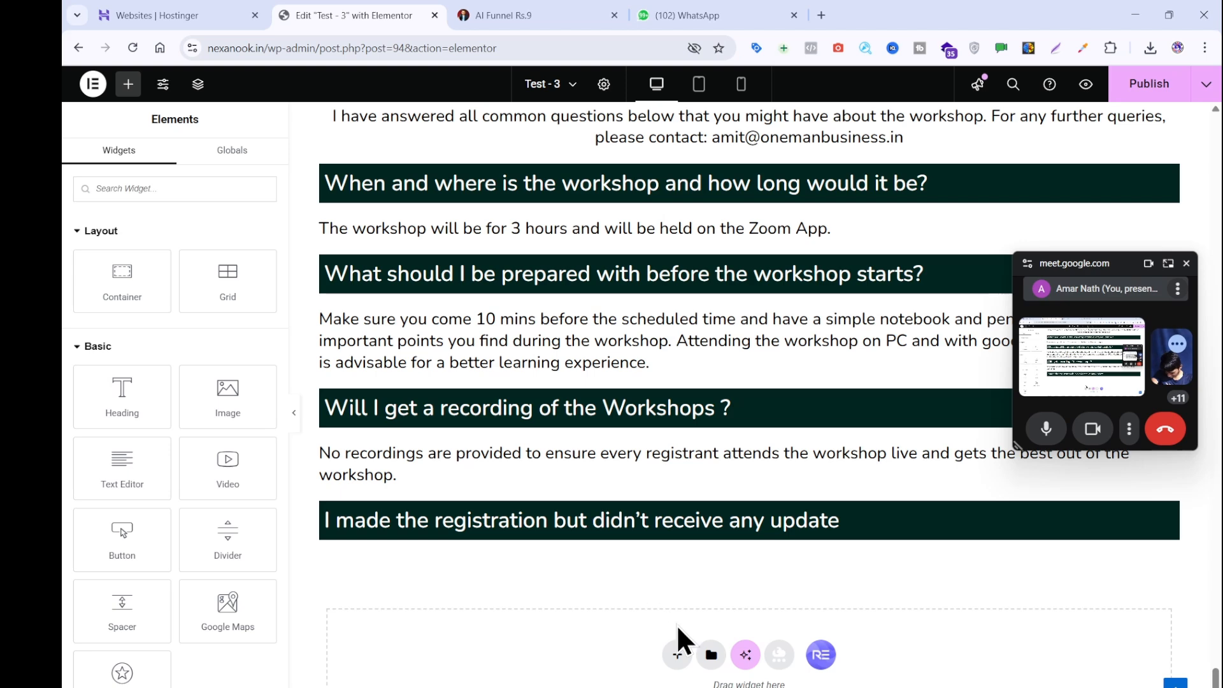
- Copy the registration question's full answer from the reference page and pass it through Notepad as plain text, clearing the note
left_click(542, 12)
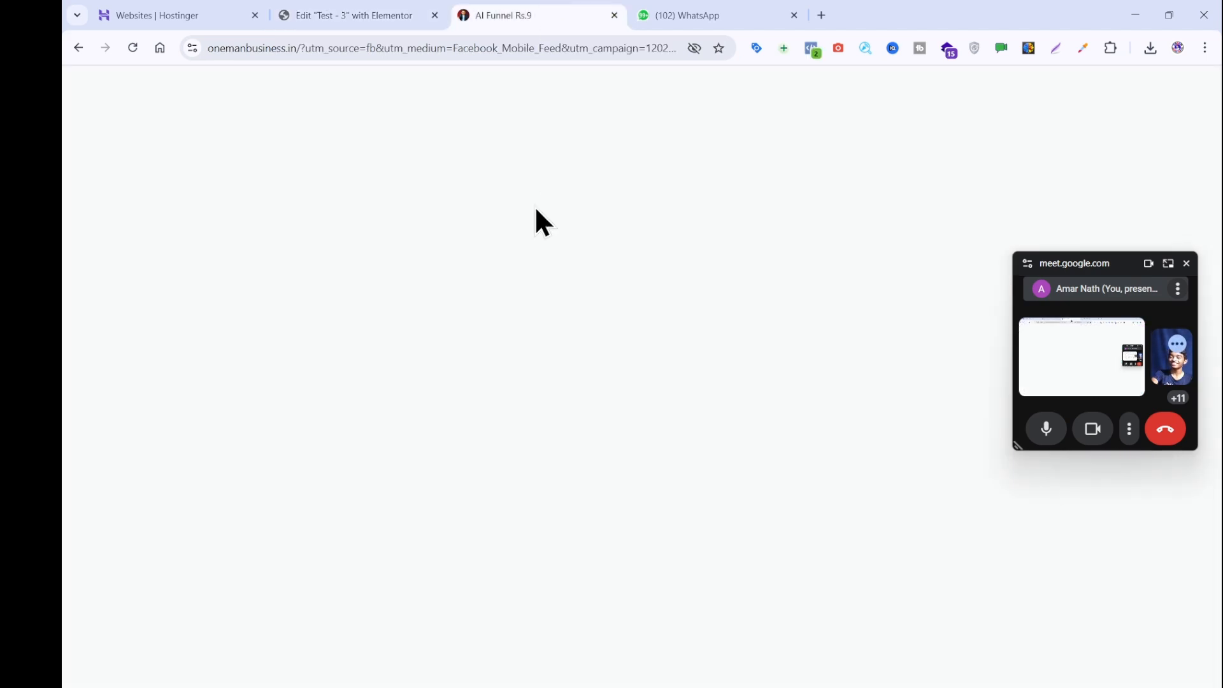
left_click(113, 358)
left_click_drag(763, 321, 62, 312)
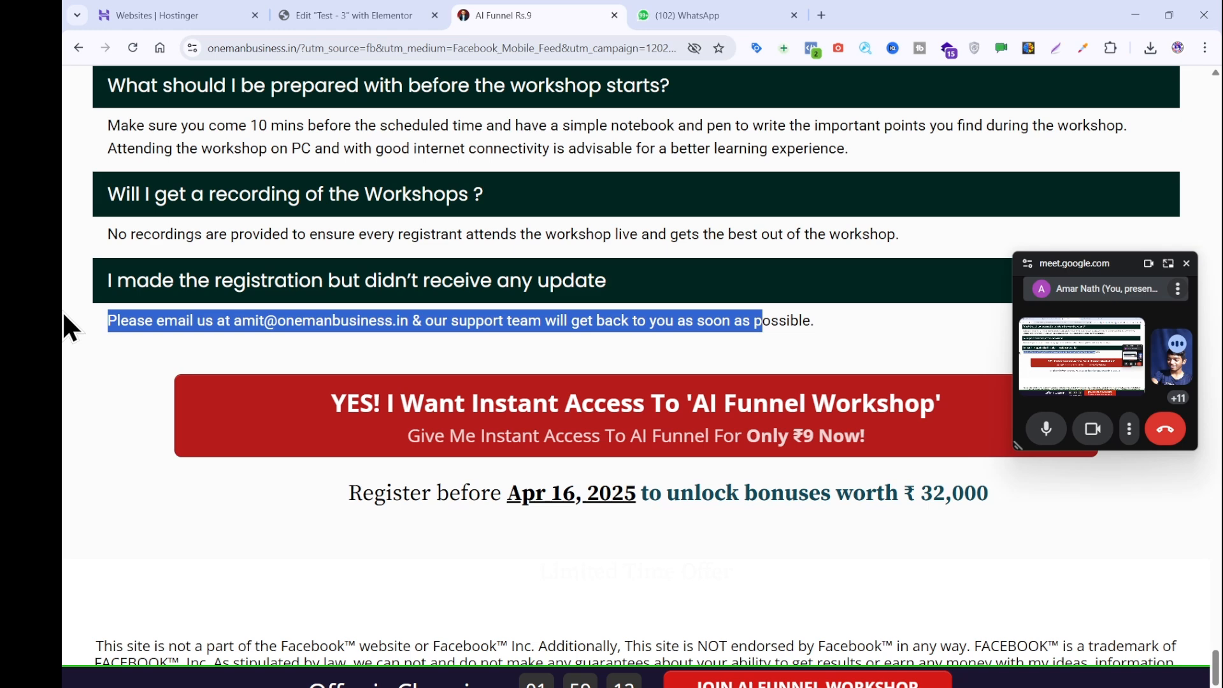
left_click(669, 350)
left_click_drag(87, 321, 763, 319)
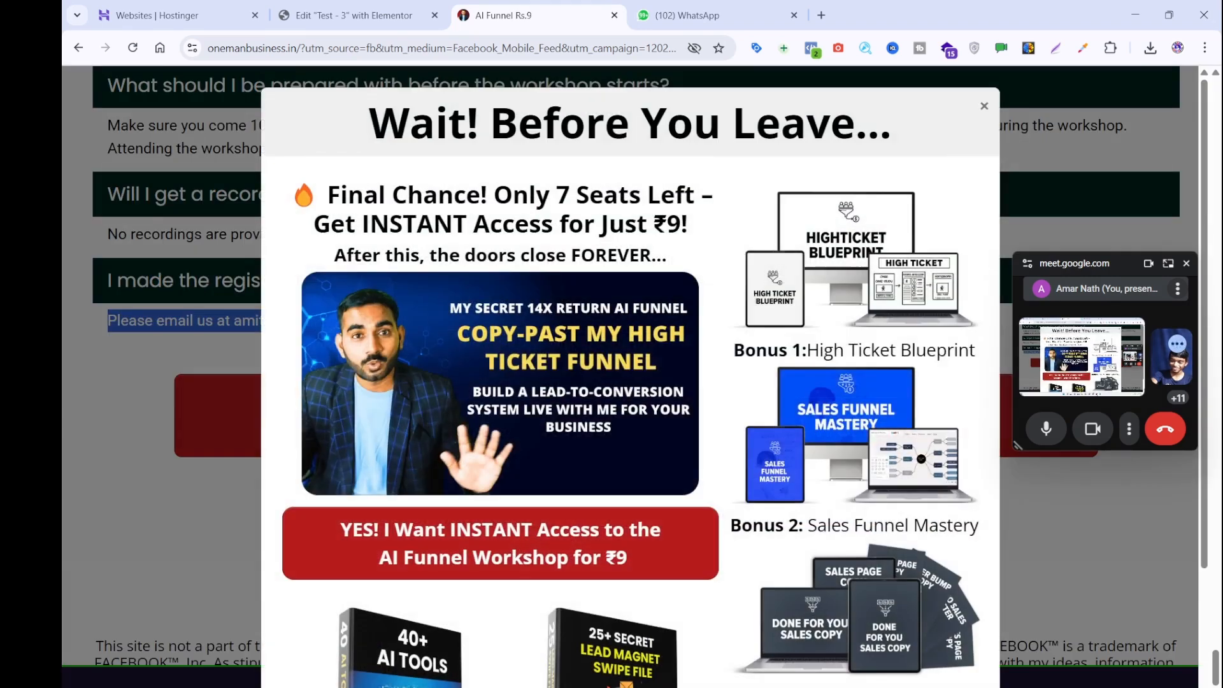
left_click(811, 687)
key("ctrl+v")
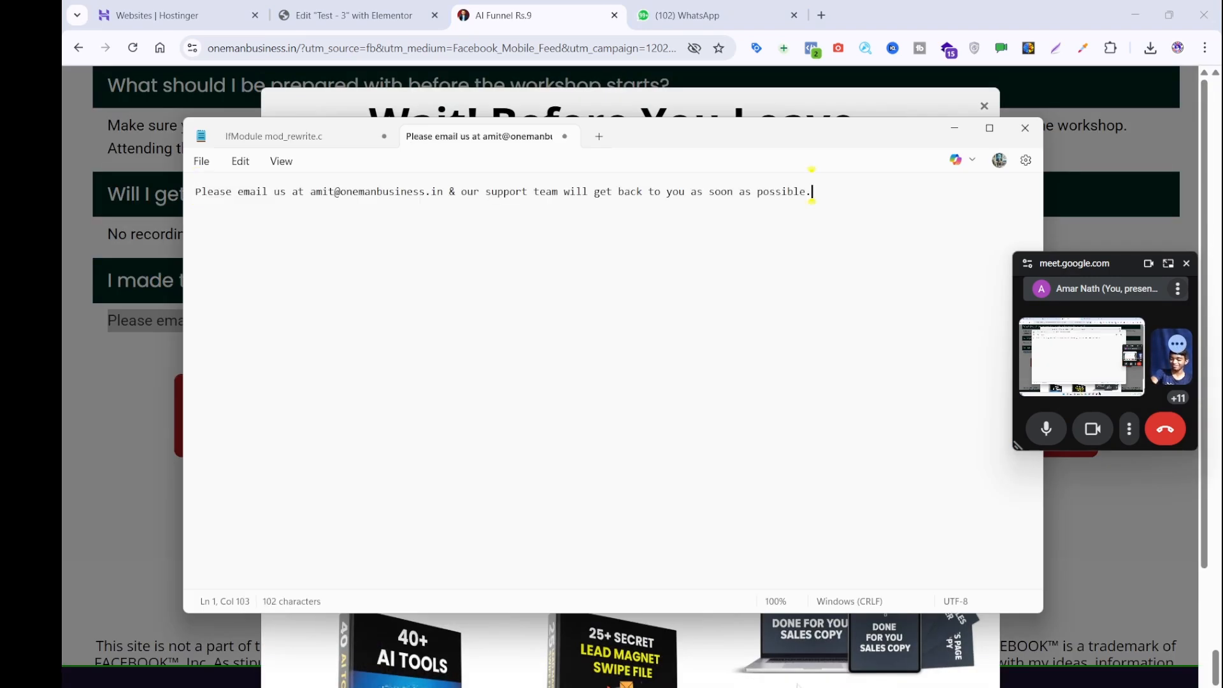
key("ctrl+z")
- Add a heading below the registration question in Elementor and set its title to the copied support-contact answer
left_click(294, 15)
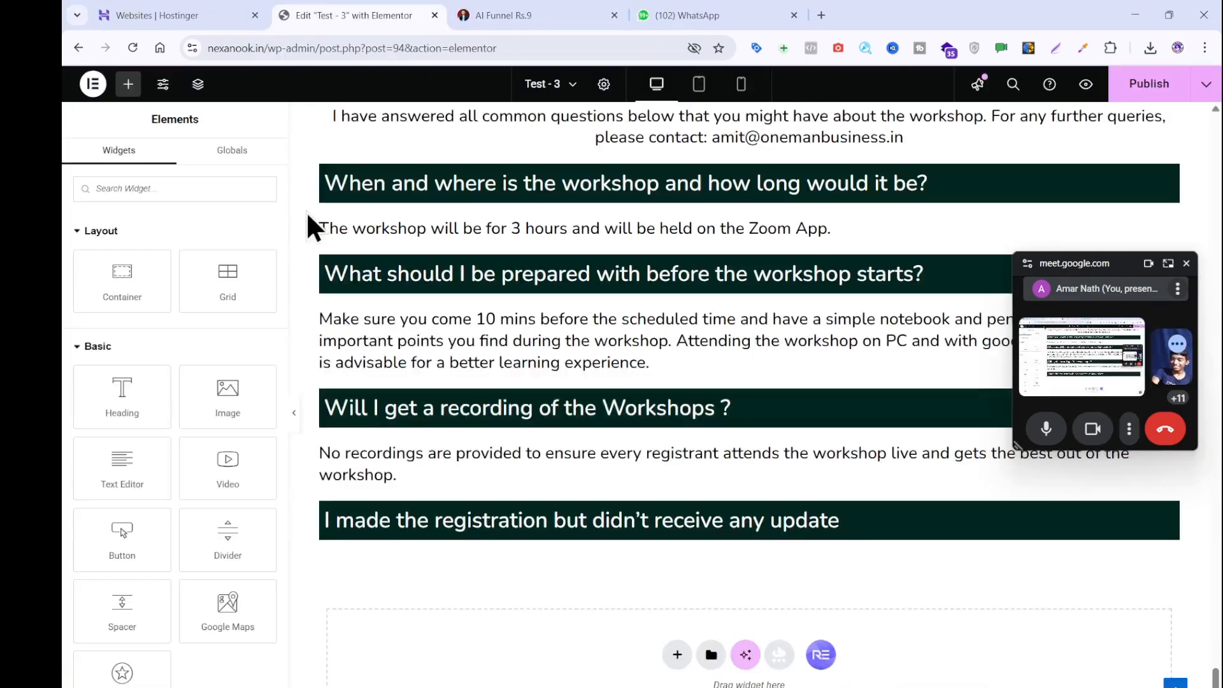
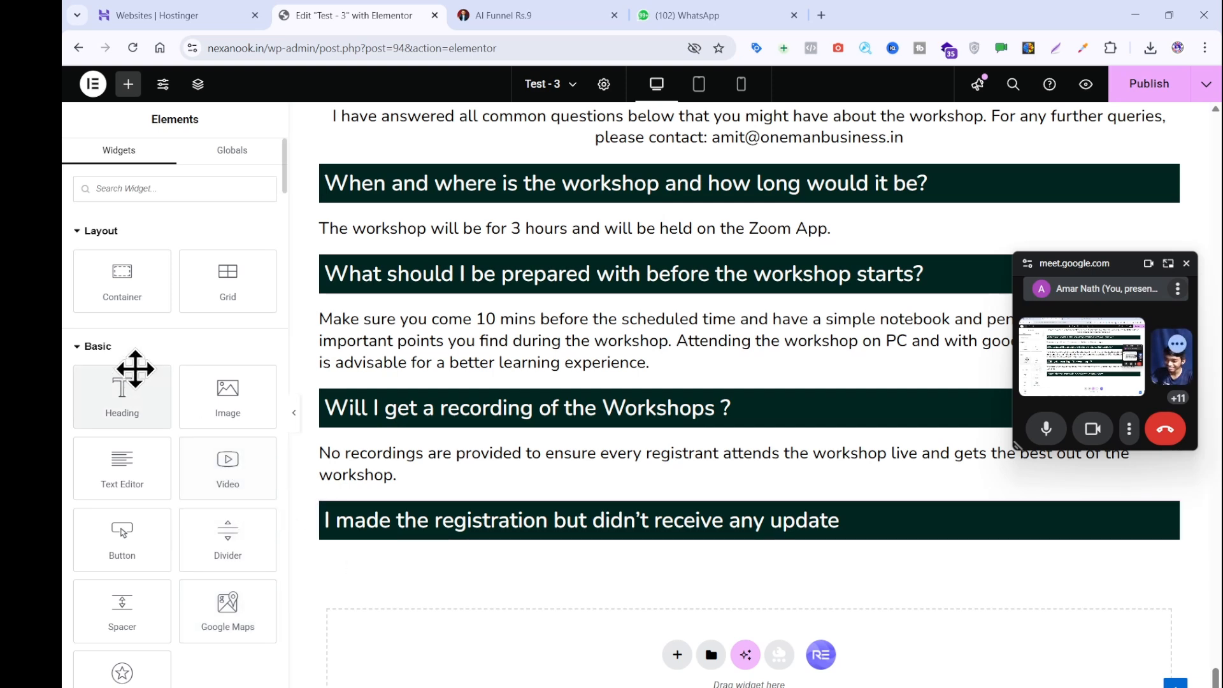
left_click_drag(145, 381, 461, 534)
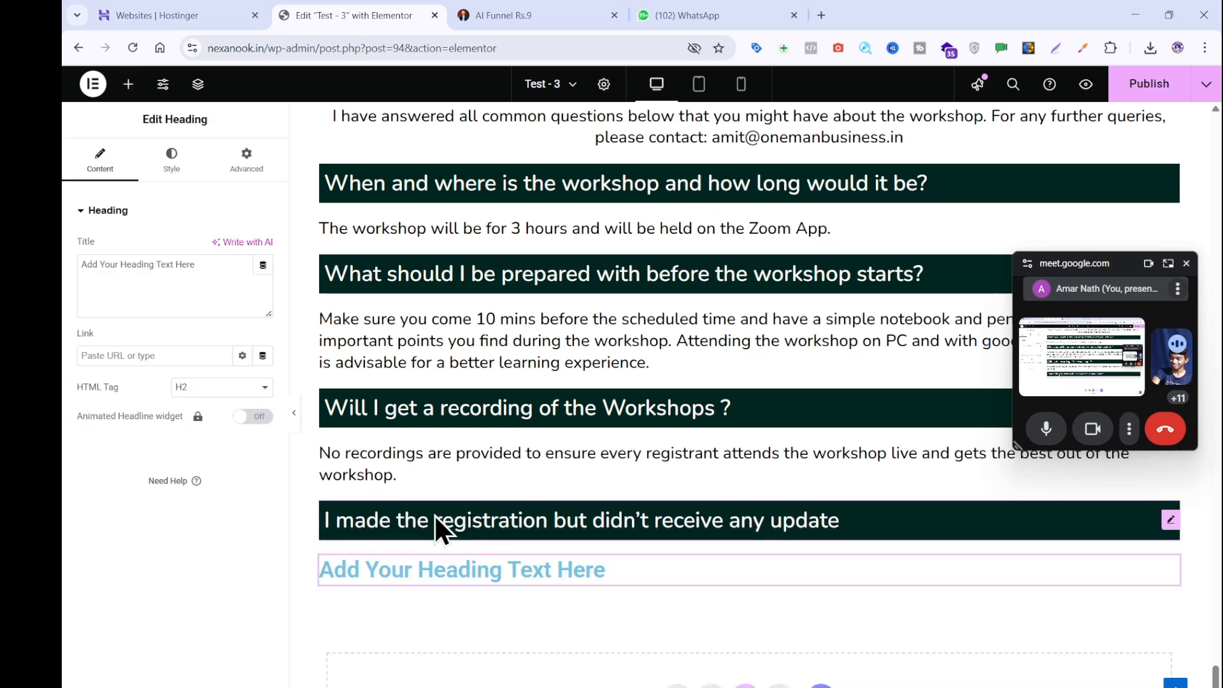
left_click(128, 284)
key("ctrl+a")
key("ctrl+v")
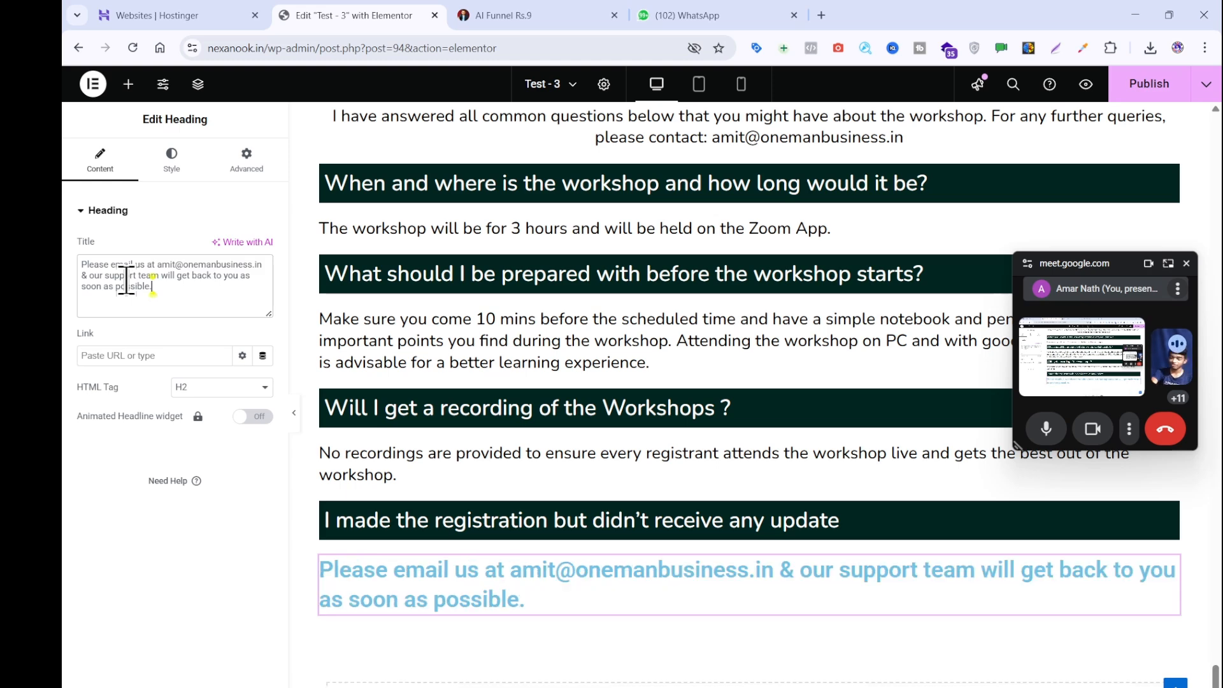
- Apply the recordings answer's text style to the new support-contact answer
right_click(509, 453)
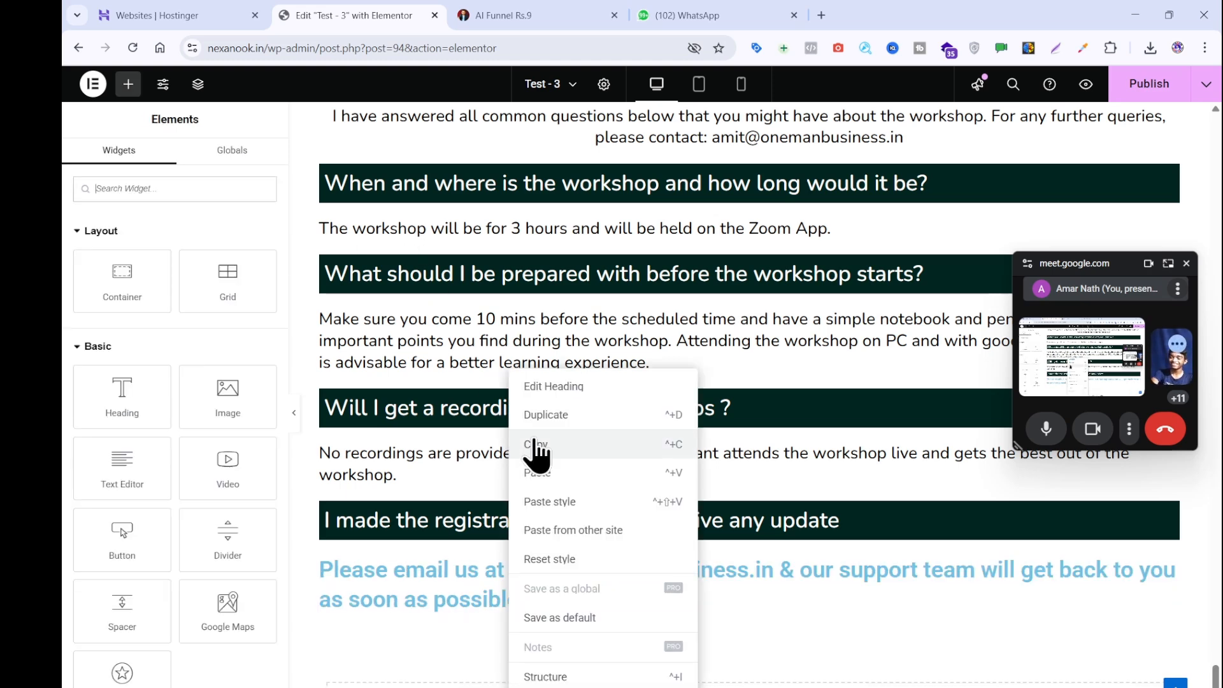
left_click(474, 573)
right_click(474, 573)
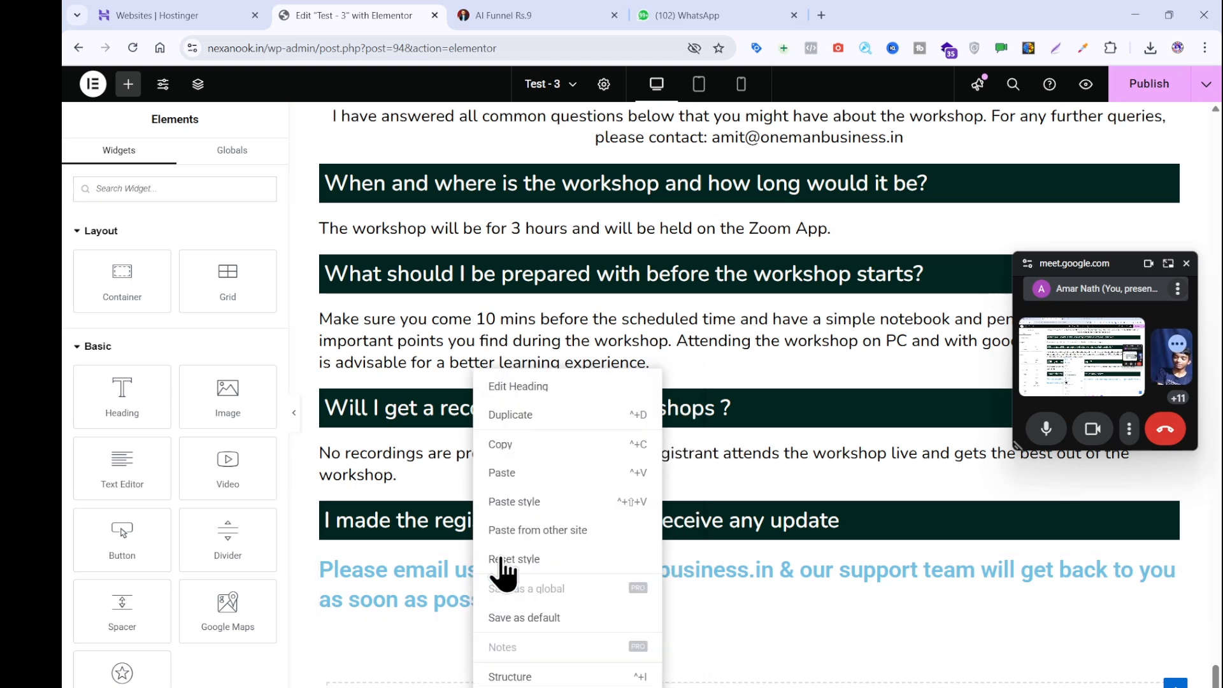
left_click(521, 503)
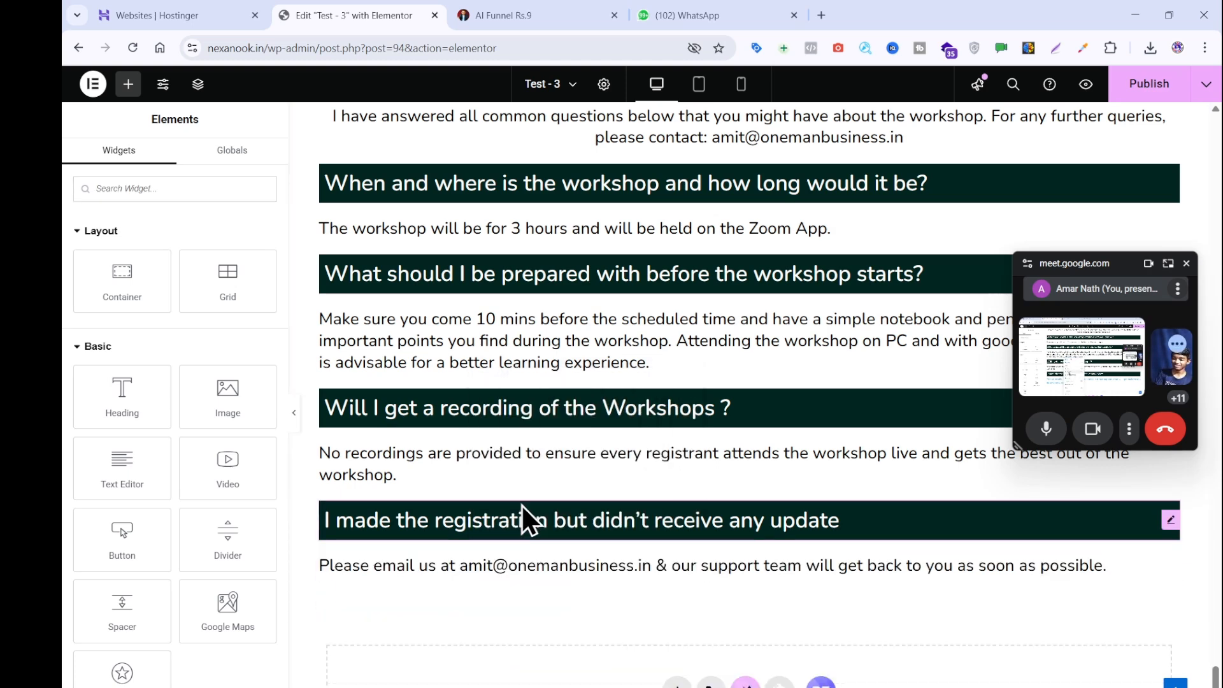
- Check what follows the FAQ on the reference page, and paste a copy of the red 'YES! I Want Instant Access' button below the last answer in Elementor
left_click(532, 14)
left_click(100, 254)
scroll(689, 347, "down", 2)
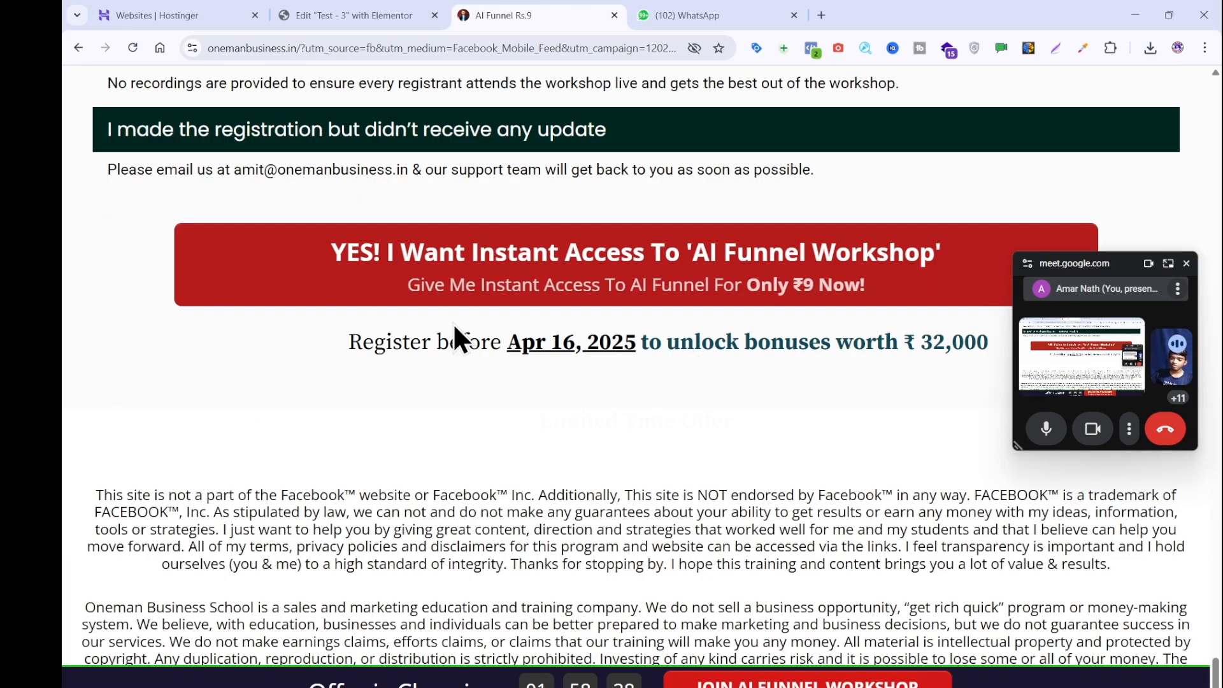
left_click(368, 14)
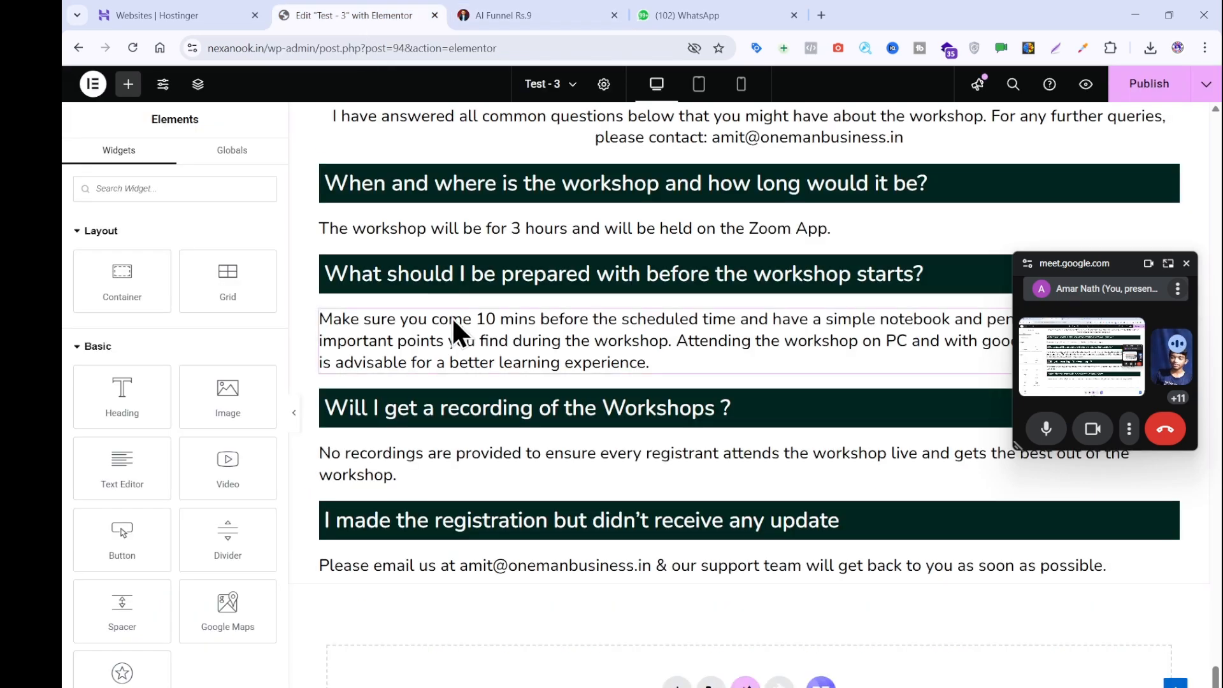
scroll(452, 316, "up", 7)
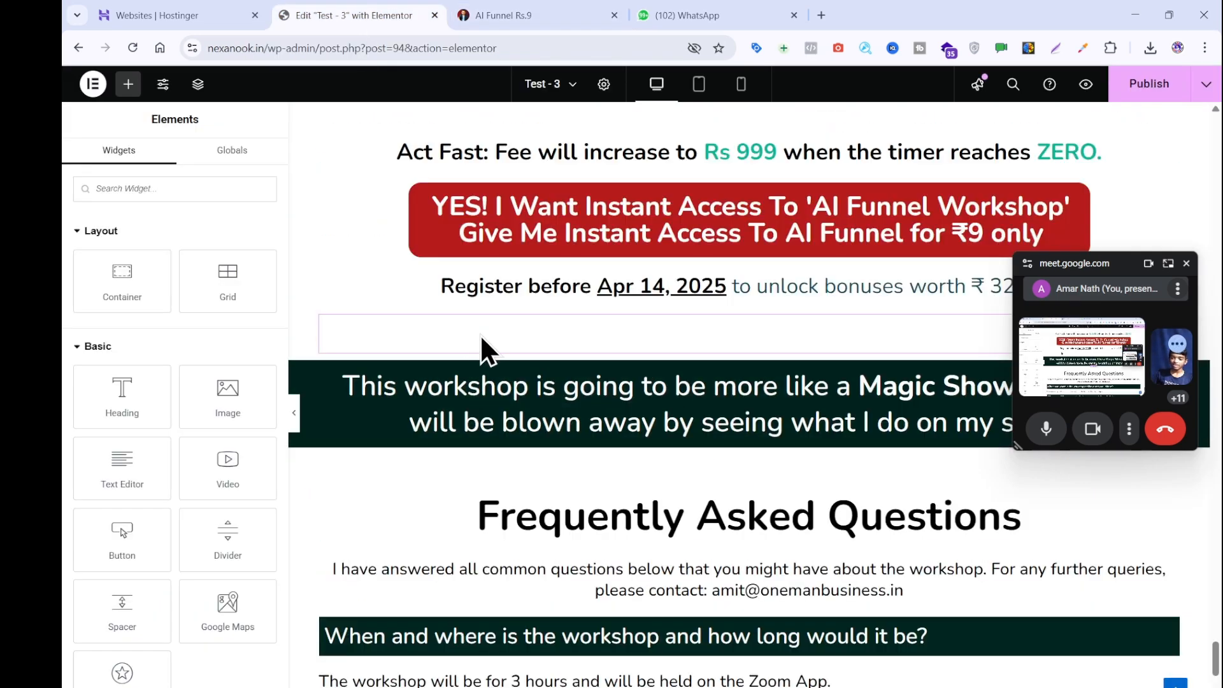
right_click(588, 211)
left_click(617, 285)
scroll(623, 295, "down", 10)
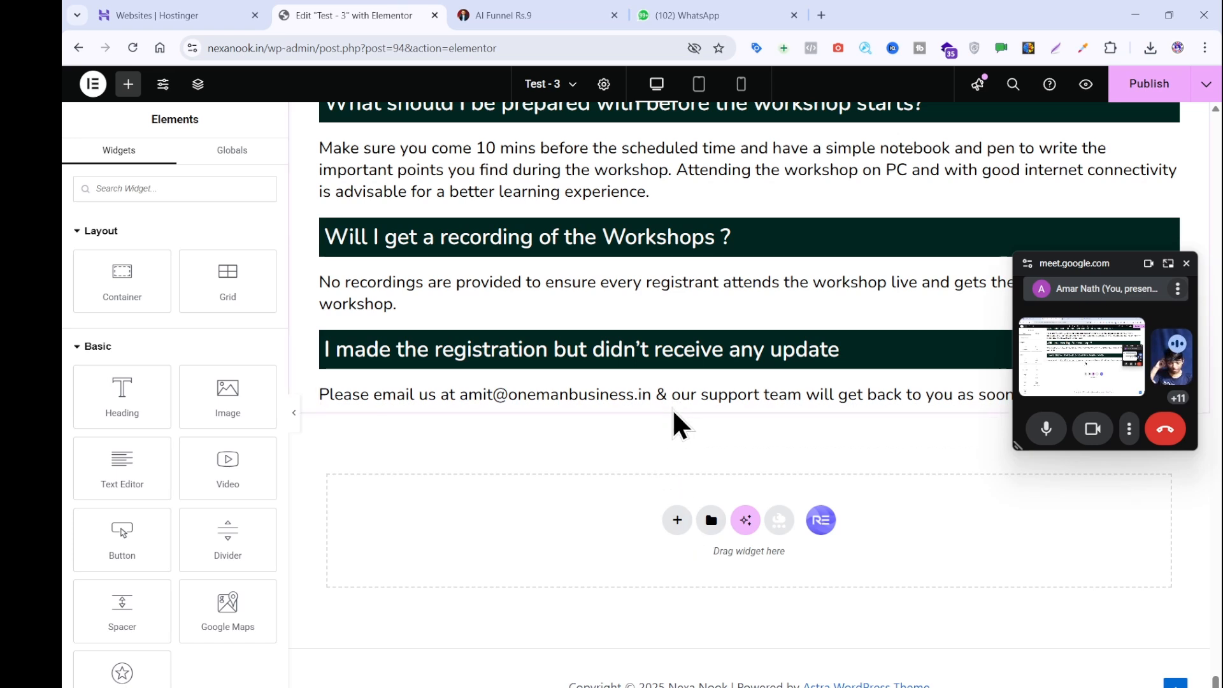
key("ctrl+v")
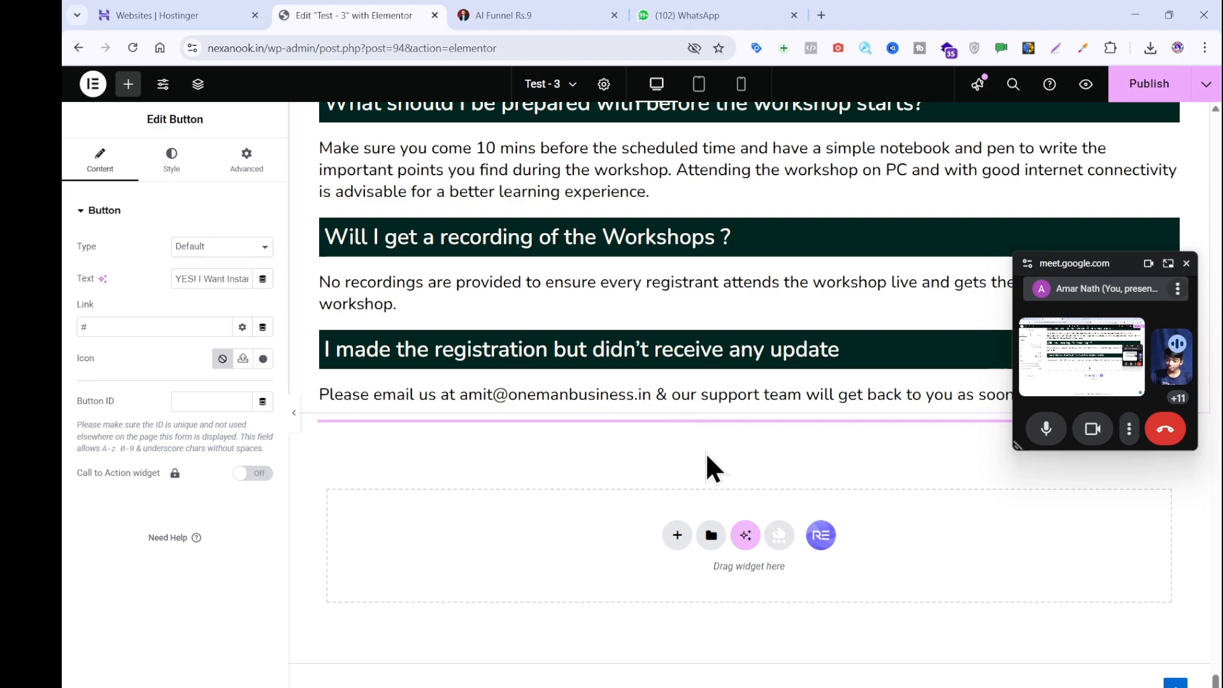
- Copy the 'Register before Apr 14, 2025' heading from the section above the FAQ and place the copy directly below the new red button
scroll(706, 451, "up", 10)
scroll(707, 472, "up", 5)
scroll(710, 491, "down", 5)
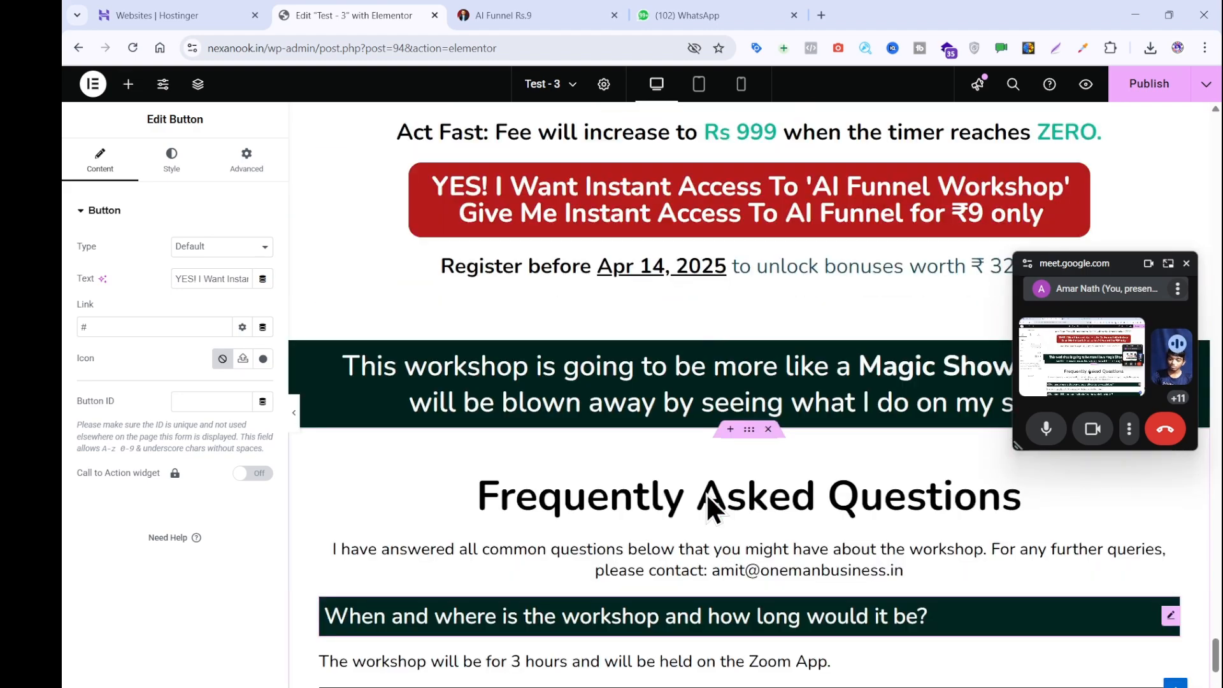
right_click(721, 273)
left_click(746, 344)
scroll(750, 360, "down", 10)
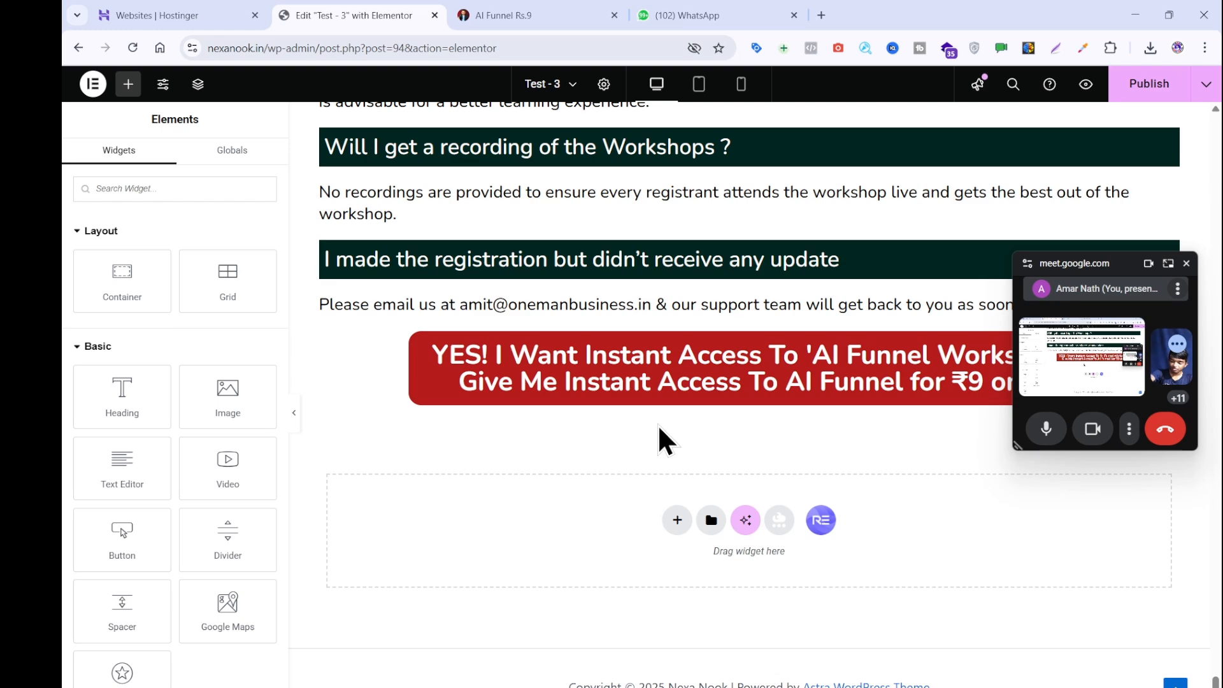
key("ctrl+v")
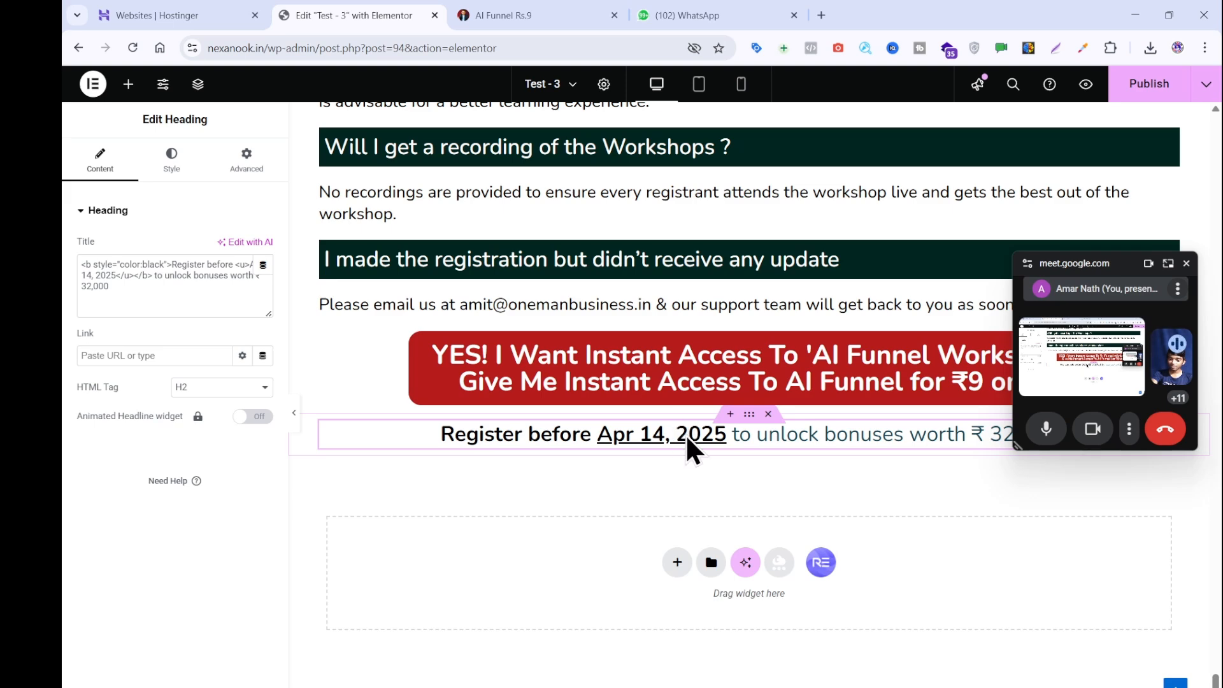
left_click_drag(685, 434, 687, 395)
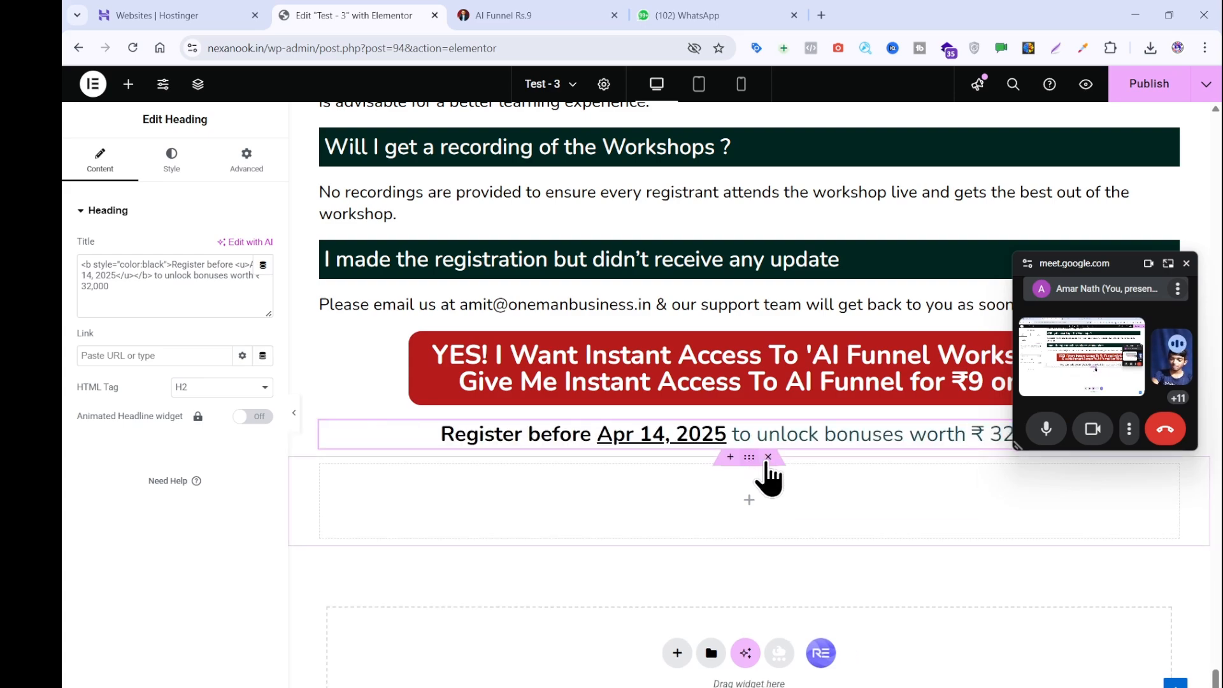
- Examine the registration line and the disclaimer text below the button on the reference page
left_click(528, 15)
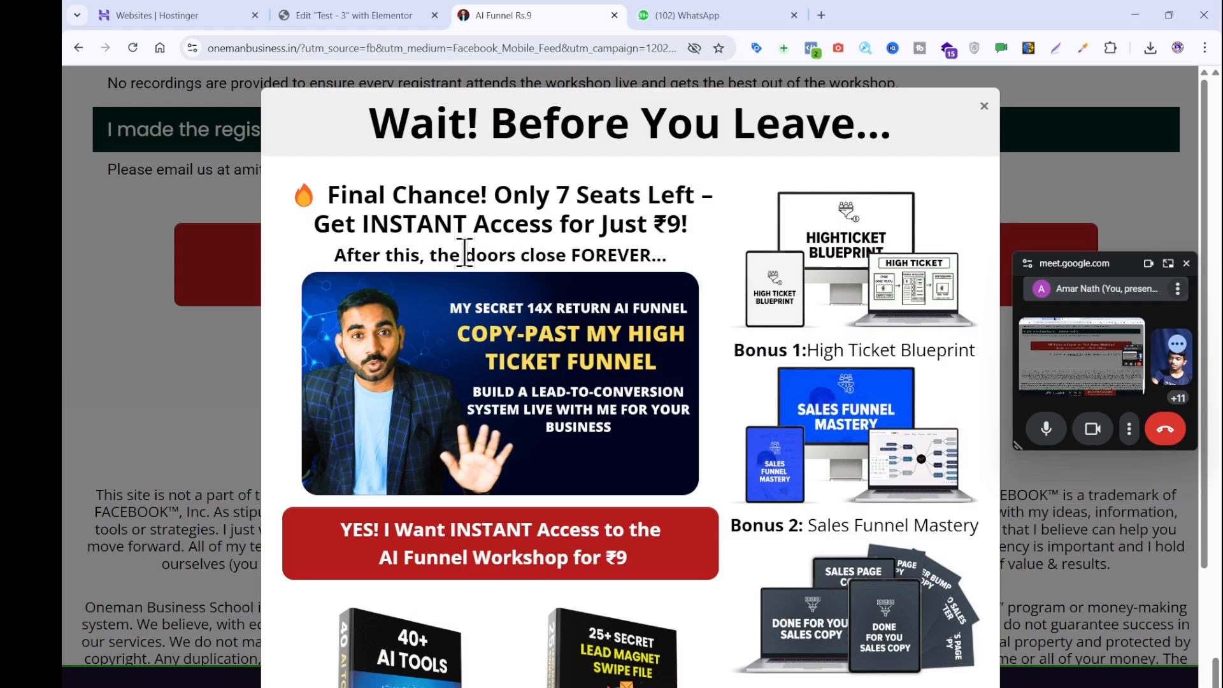
left_click(197, 321)
scroll(510, 372, "down", 4)
scroll(509, 372, "up", 4)
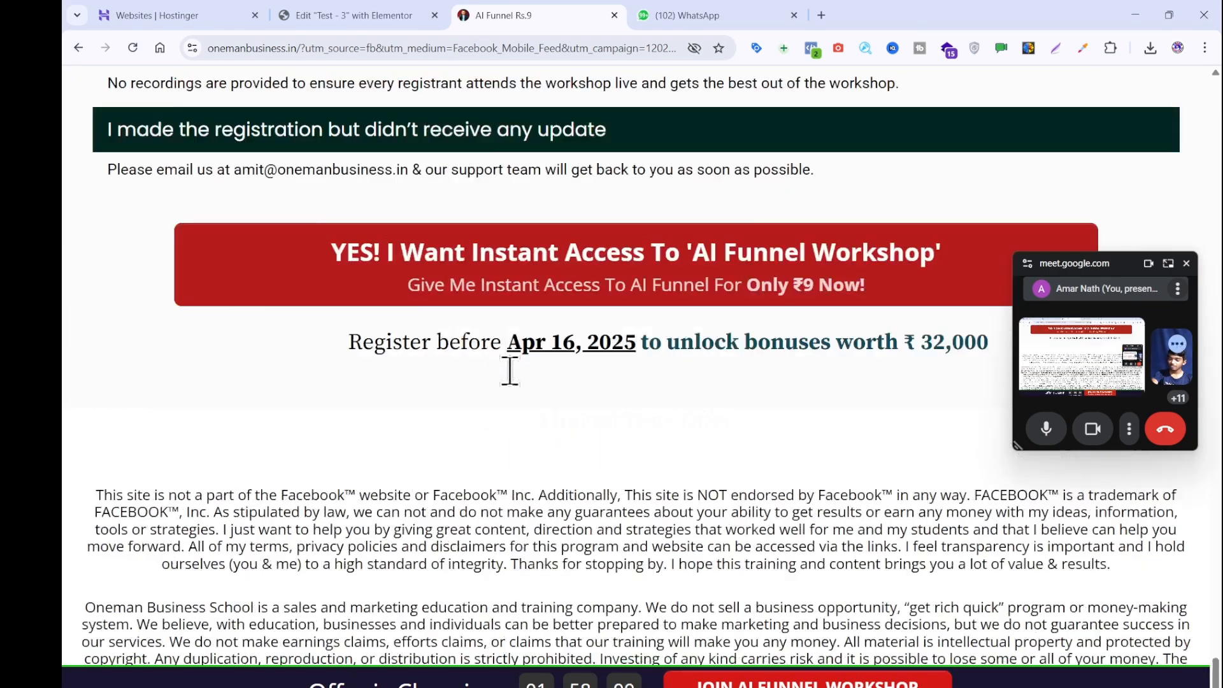
- Check the gap below the registration line on the reference page, and add a 112 px spacer below that line in Elementor
scroll(510, 372, "down", 4)
scroll(509, 372, "up", 4)
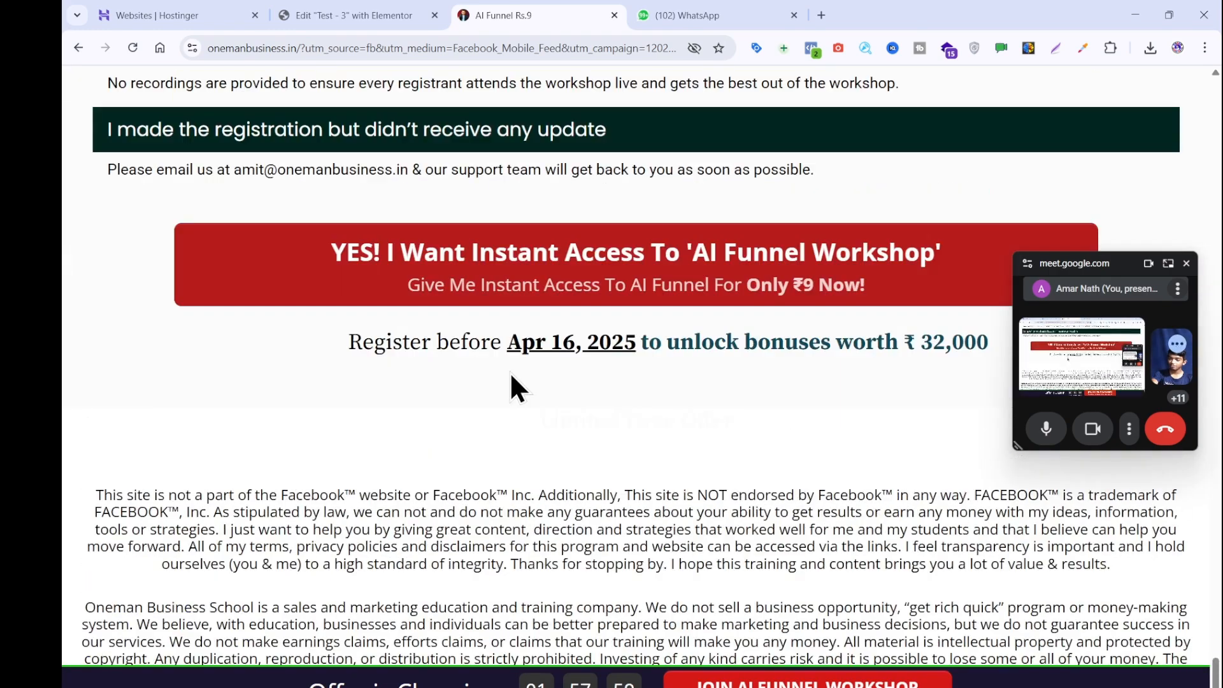
left_click(396, 14)
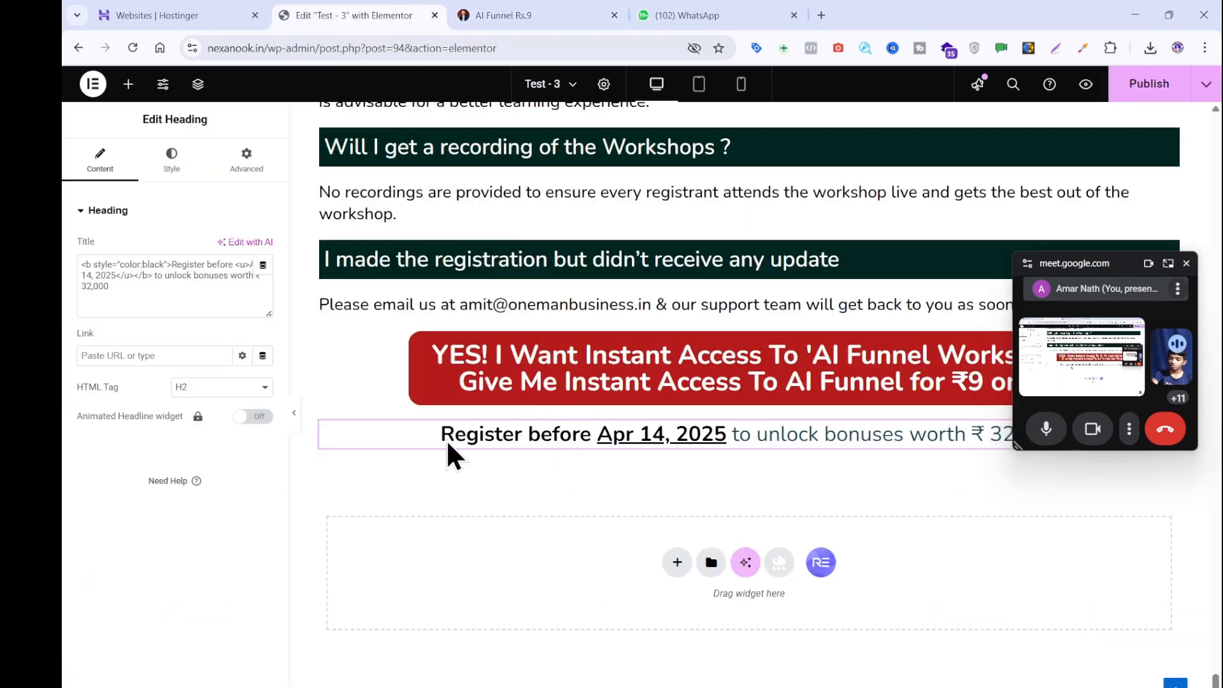
left_click(130, 84)
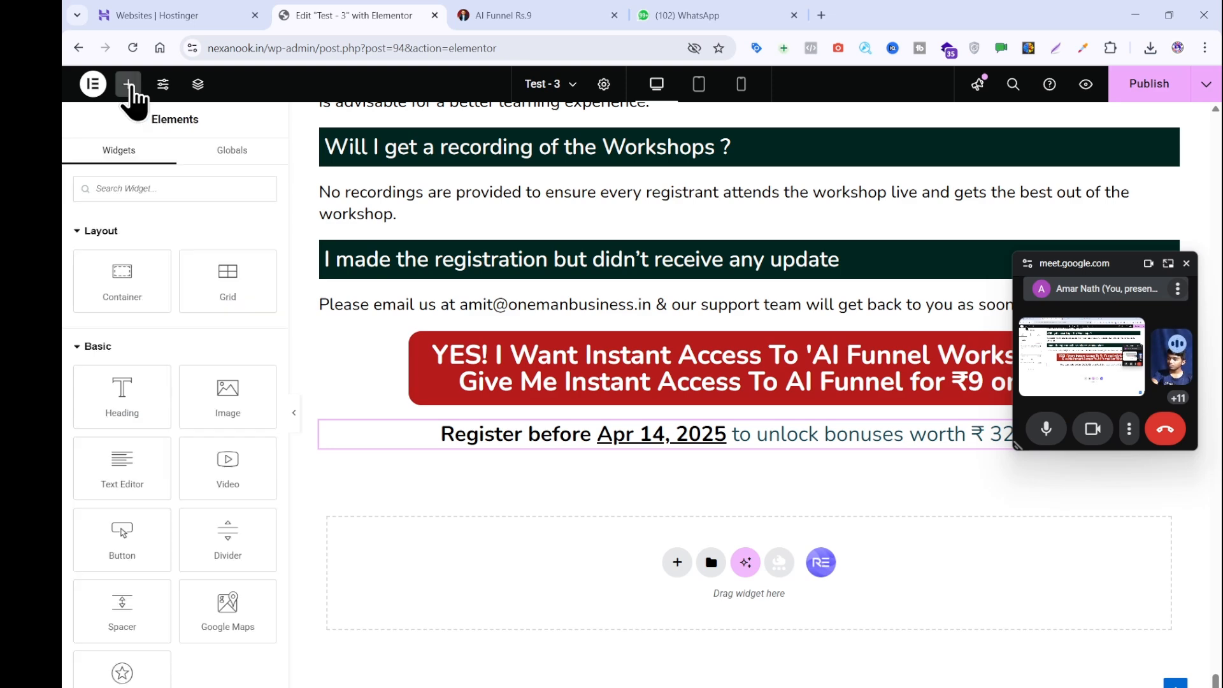
left_click_drag(124, 619, 532, 439)
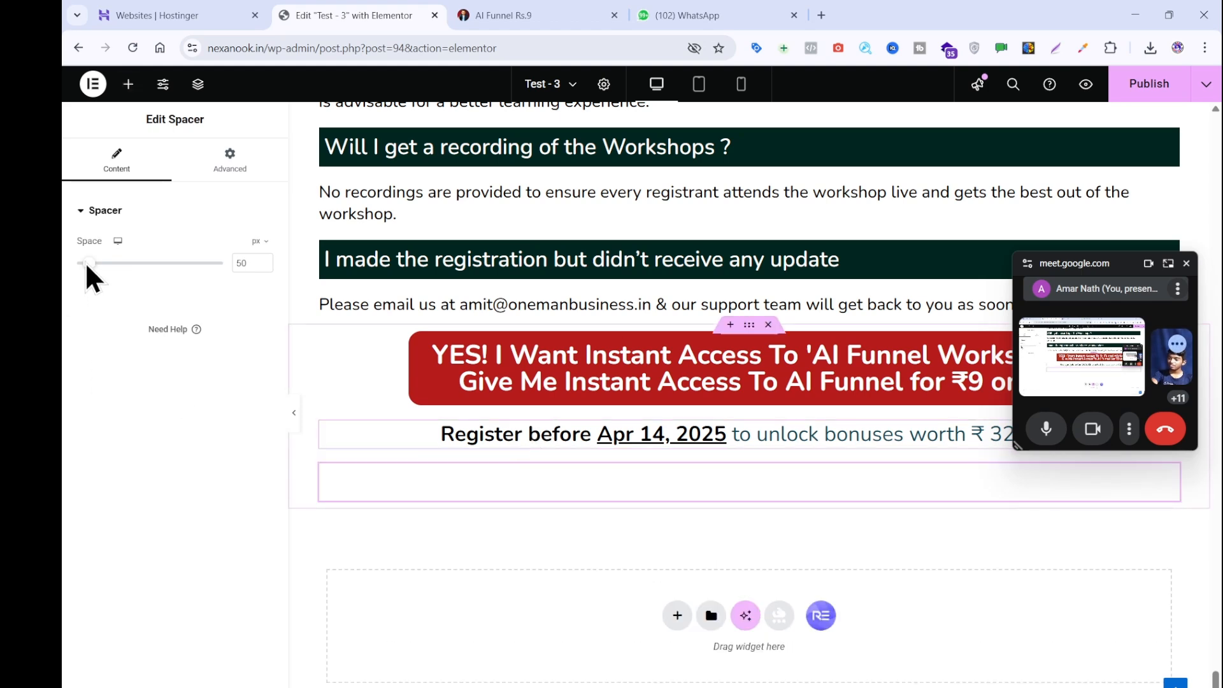
left_click_drag(86, 265, 102, 272)
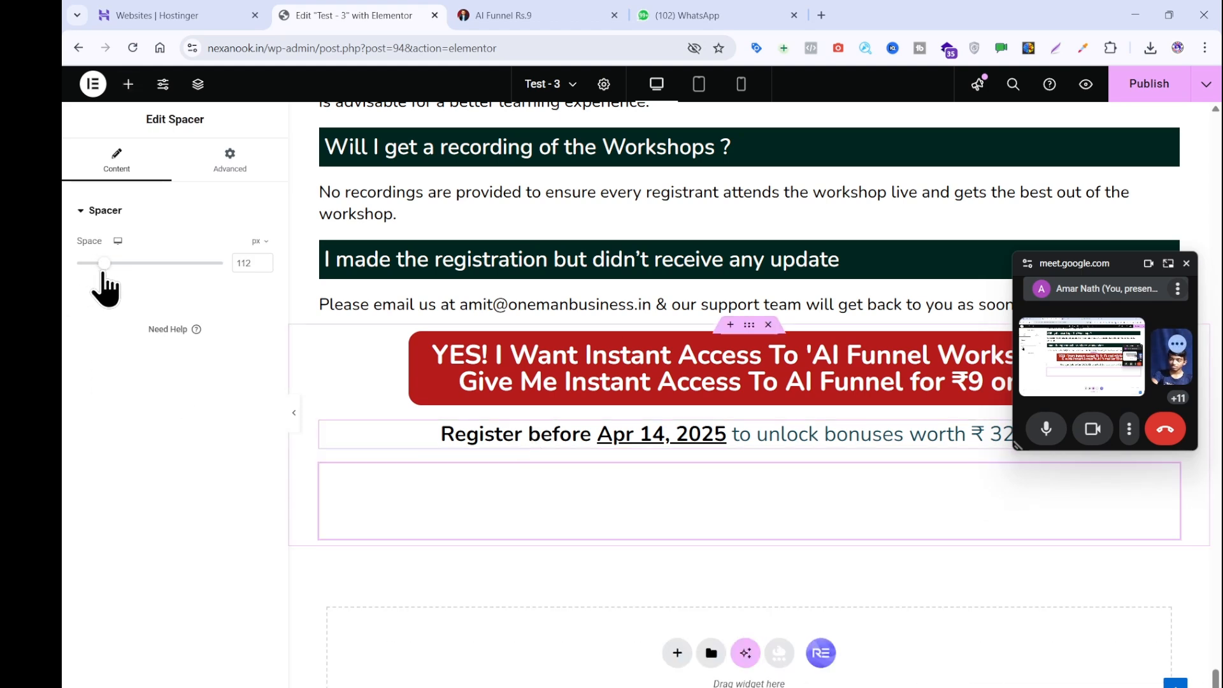
- Check the disclaimer on the reference page, and add a Heading widget below the new spacer in Elementor
left_click(488, 2)
scroll(111, 455, "down", 4)
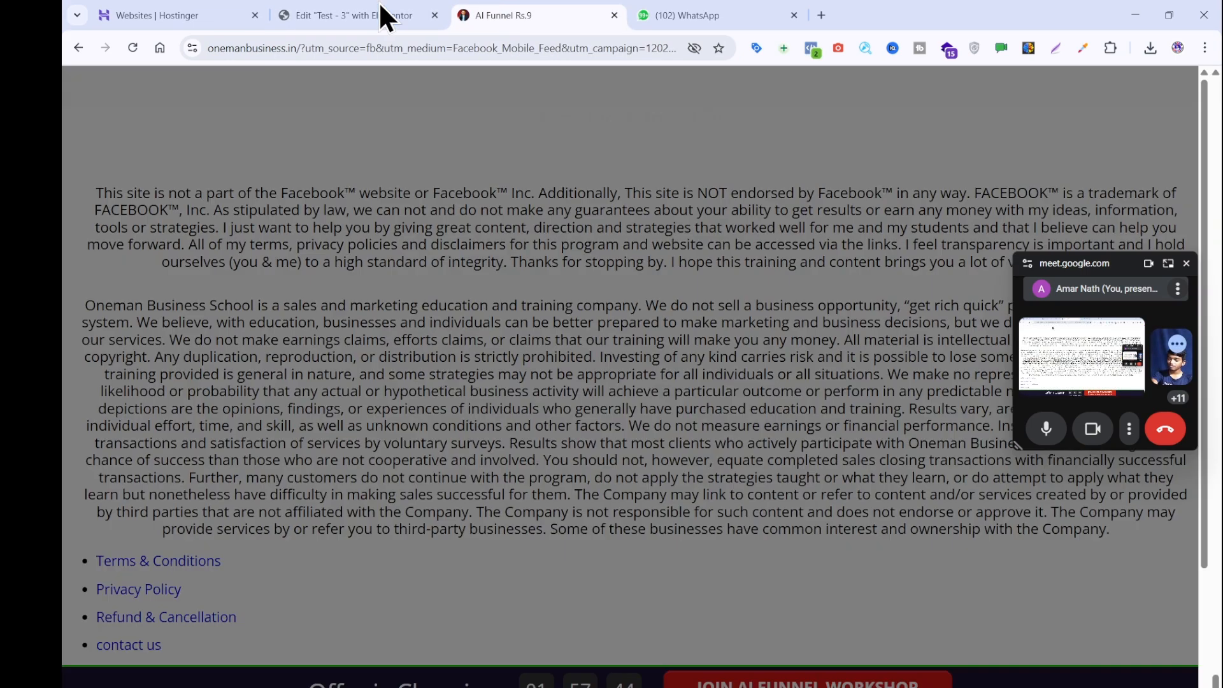
left_click(378, 7)
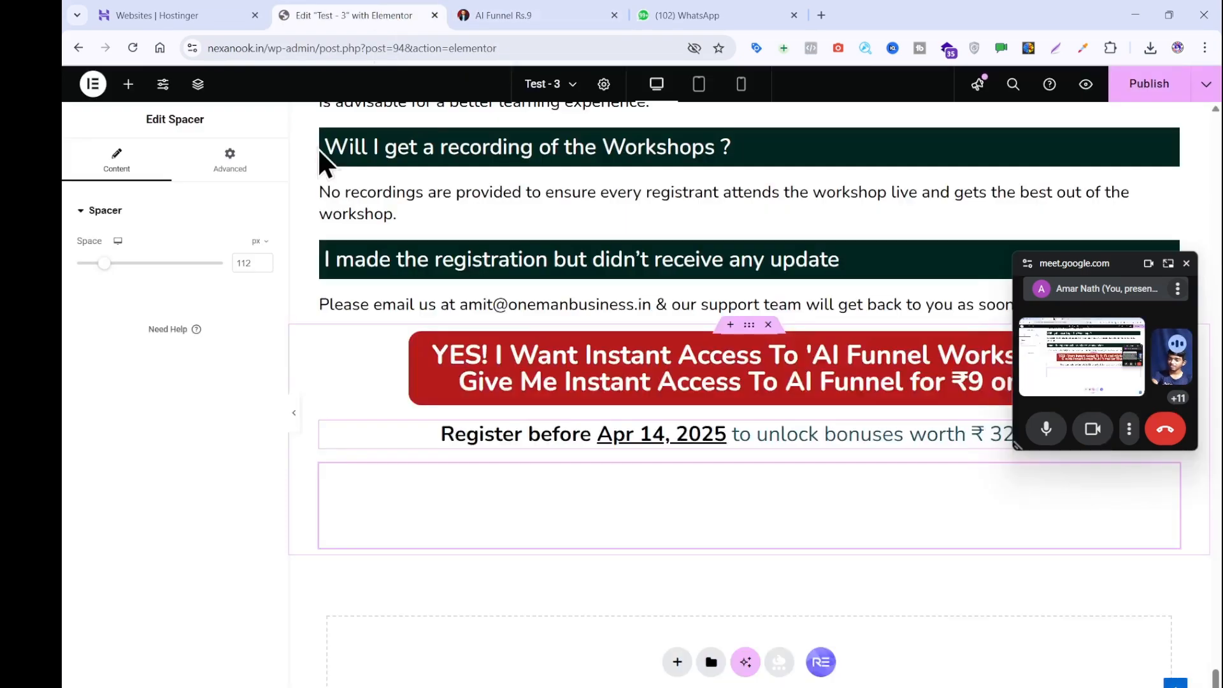
left_click(128, 83)
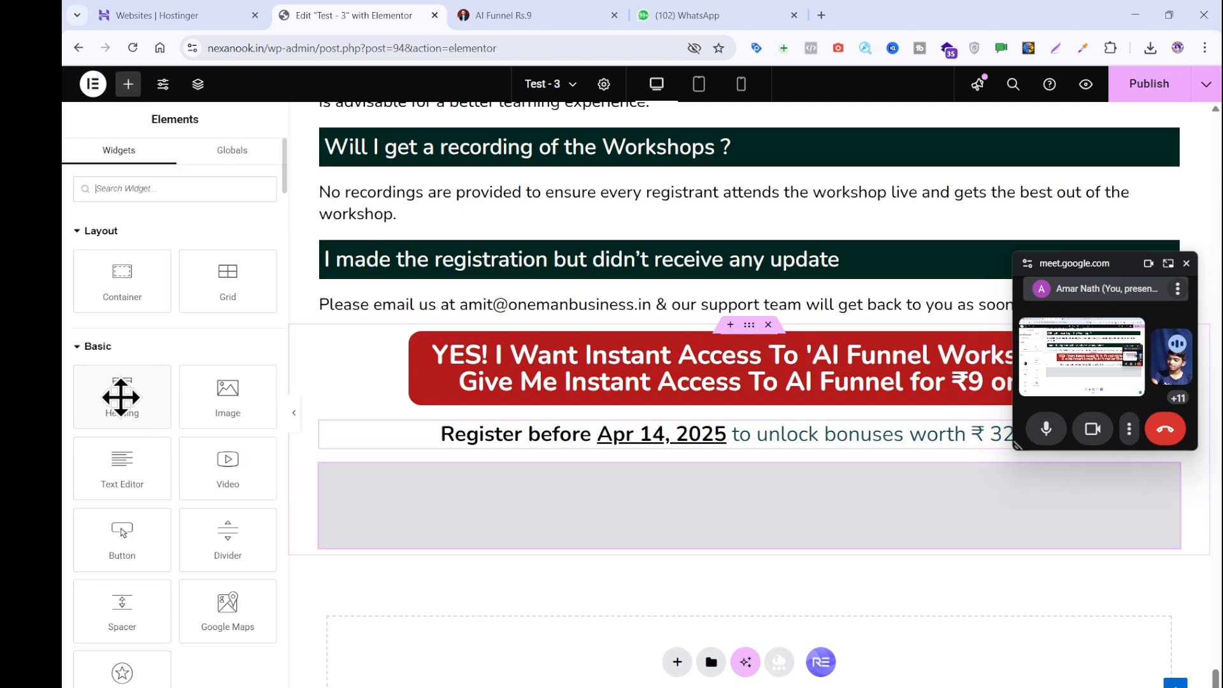
left_click_drag(120, 396, 494, 540)
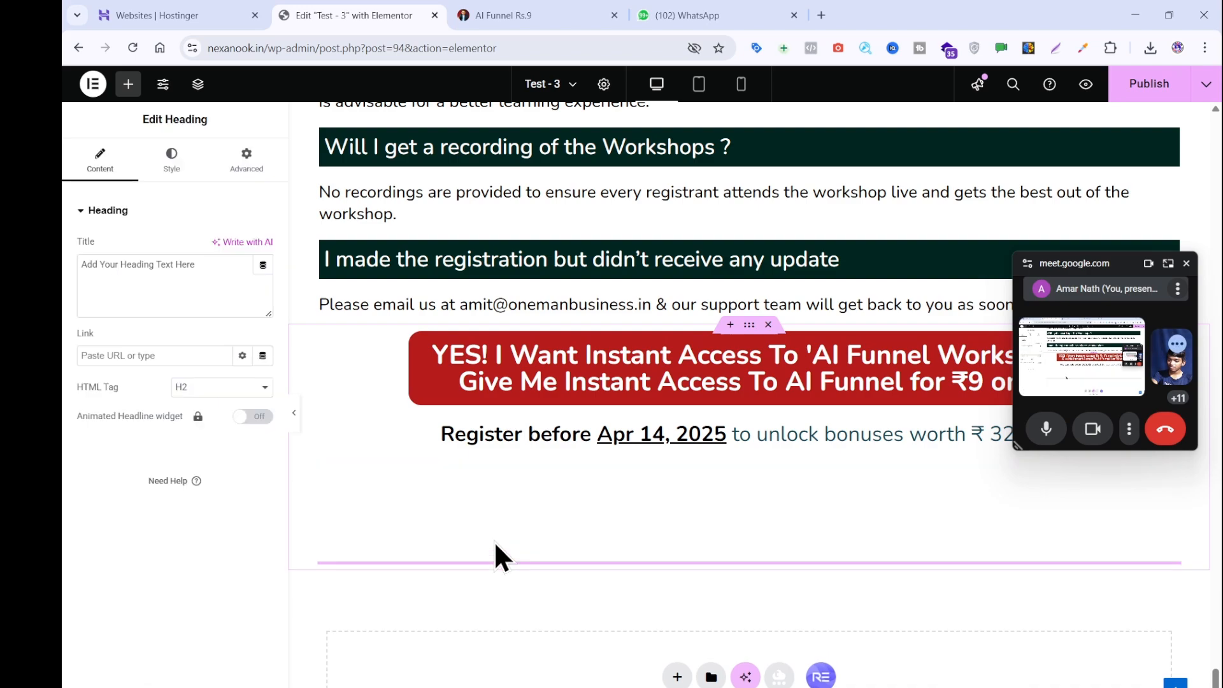
- Copy the 'This site is not a part of the Facebook™ website' paragraph from the reference page and pass it through Notepad as plain text
left_click(517, 12)
left_click(162, 306)
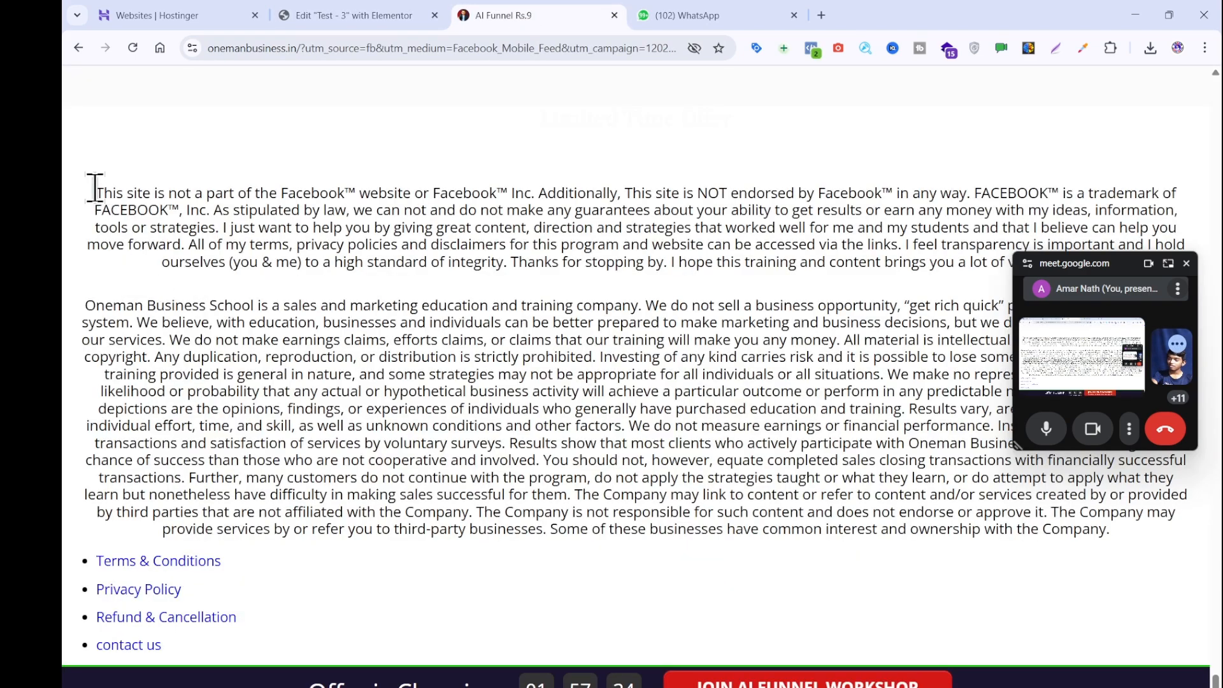
left_click_drag(95, 188, 1185, 273)
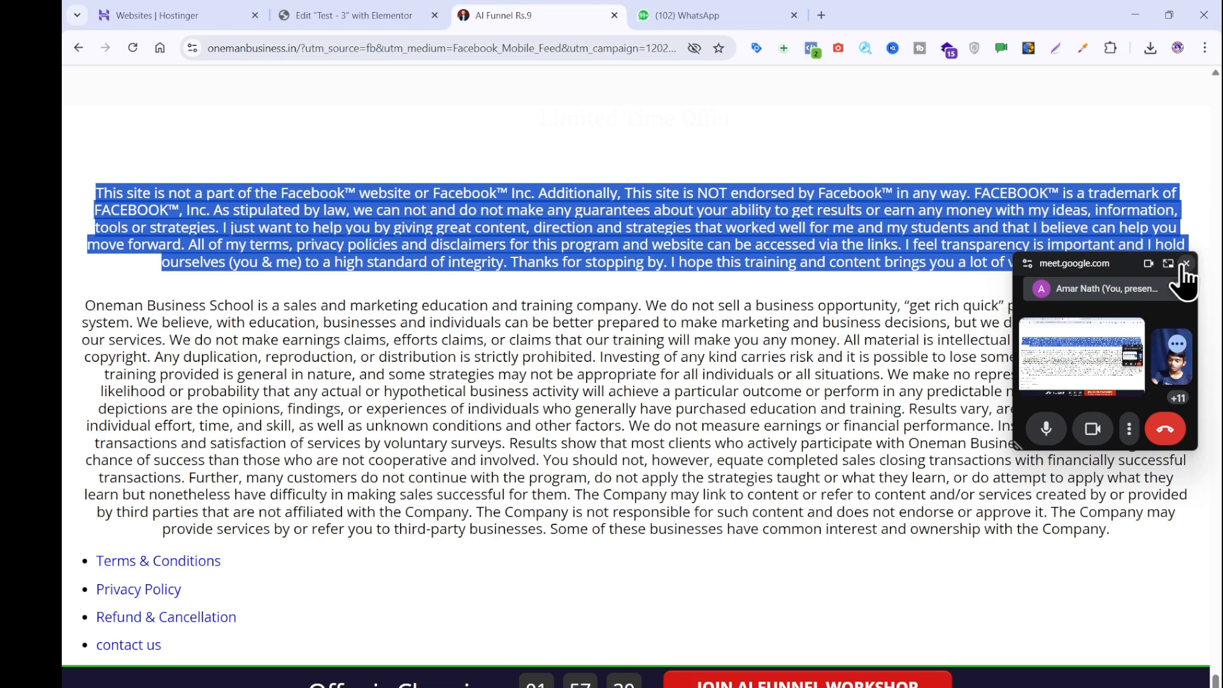
left_click(798, 687)
type("This site is not a part of the Facebook™ website or Facebook™ Inc. Additionally, this site is NOT endorsed by Facebook™ in any way. FACEBOOK™ is a trademark of FACEBOOK™, Inc. As stipulated by law, we can not and do not make any guarantees about your ability to get results or earn any money with my ideas, information, tools or strategies. I just want to help you by giving great content, direction and strategies that worked well for me and my students and that I believe can help you move forward. All of my terms, privacy policies and disclaimers for this program and website can be accessed via the links. I feel transparency is important and I hold ourselves (you & me) to a high standard of integrity. Thanks for stopping by. I hope this training and content brings you a lot of value & results.")
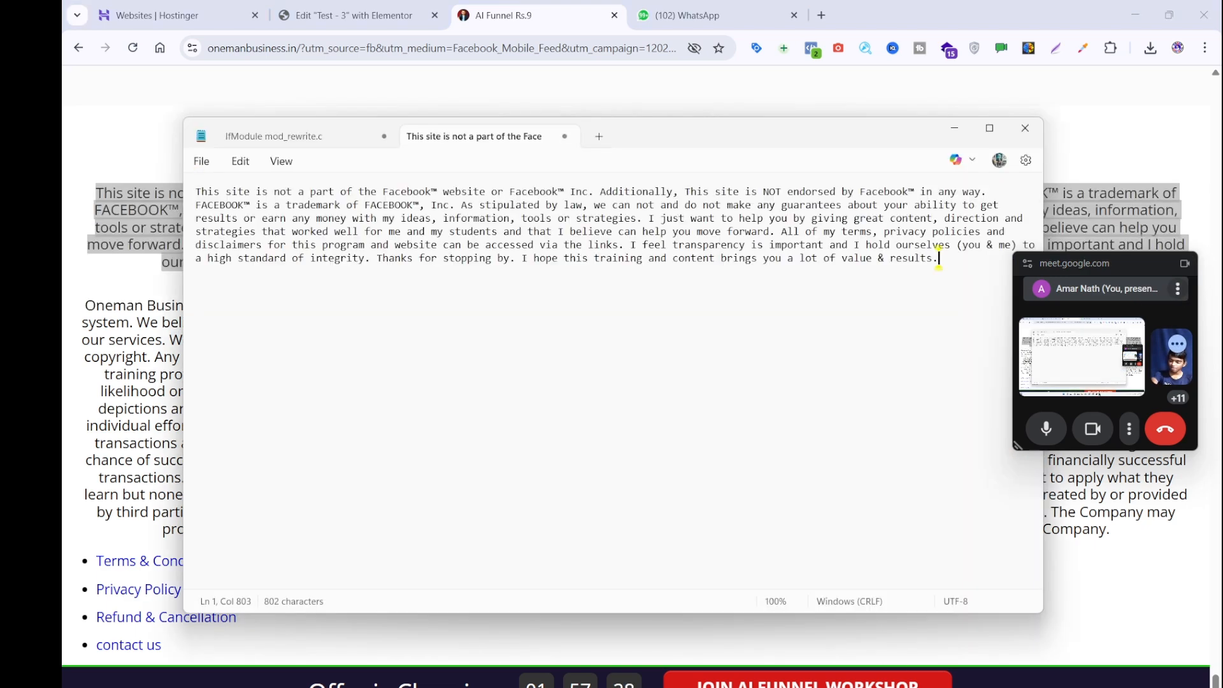
key("ctrl+a")
key("ctrl+x")
- Replace the new heading's placeholder text in Elementor with the copied Facebook disclaimer
left_click(325, 14)
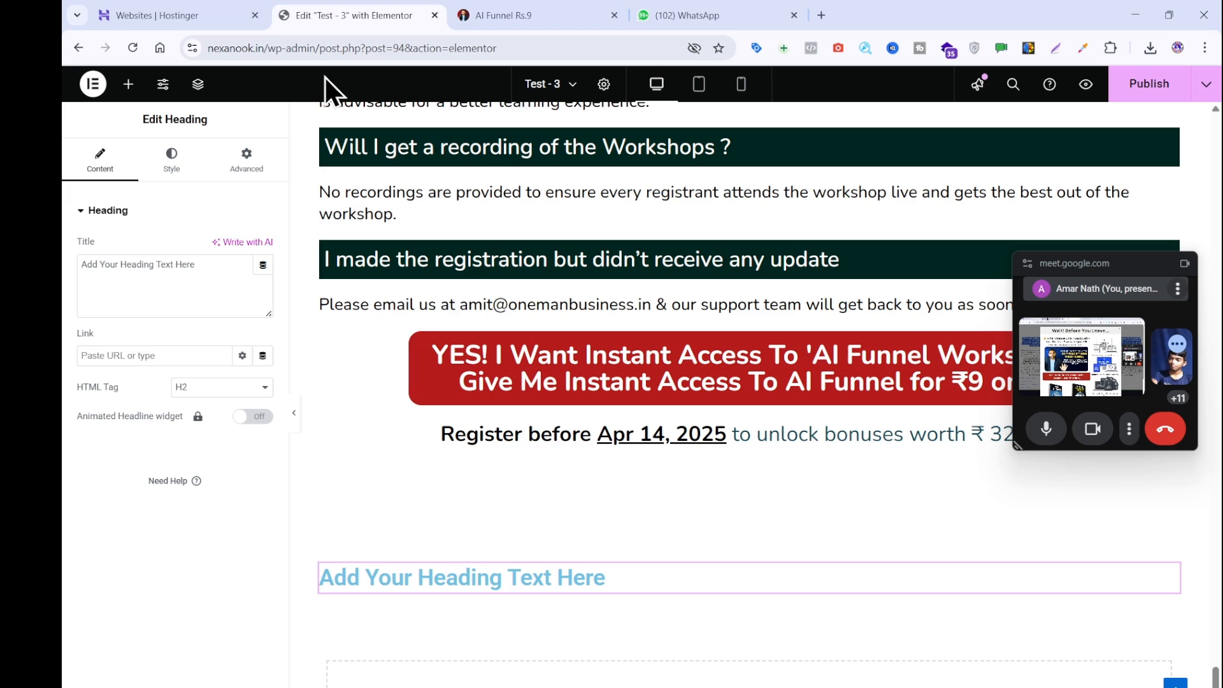
left_click(196, 290)
key("ctrl+v")
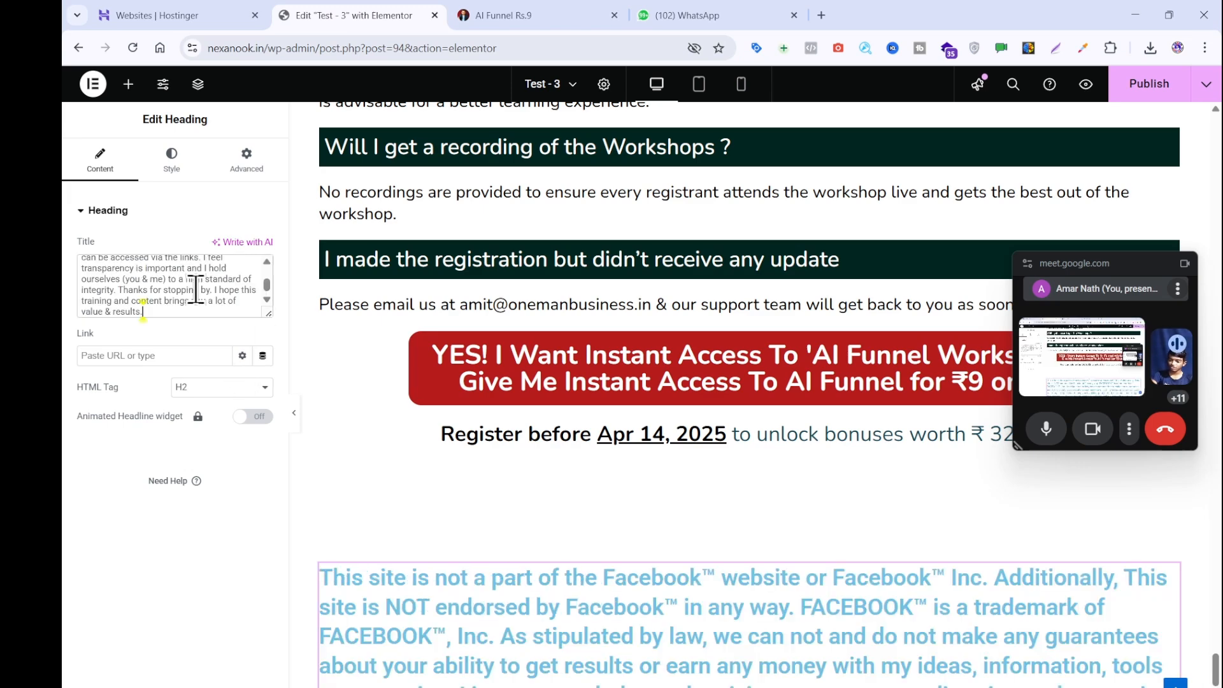
- Apply the support-contact answer's text style to the Facebook disclaimer heading and center its text
right_click(483, 309)
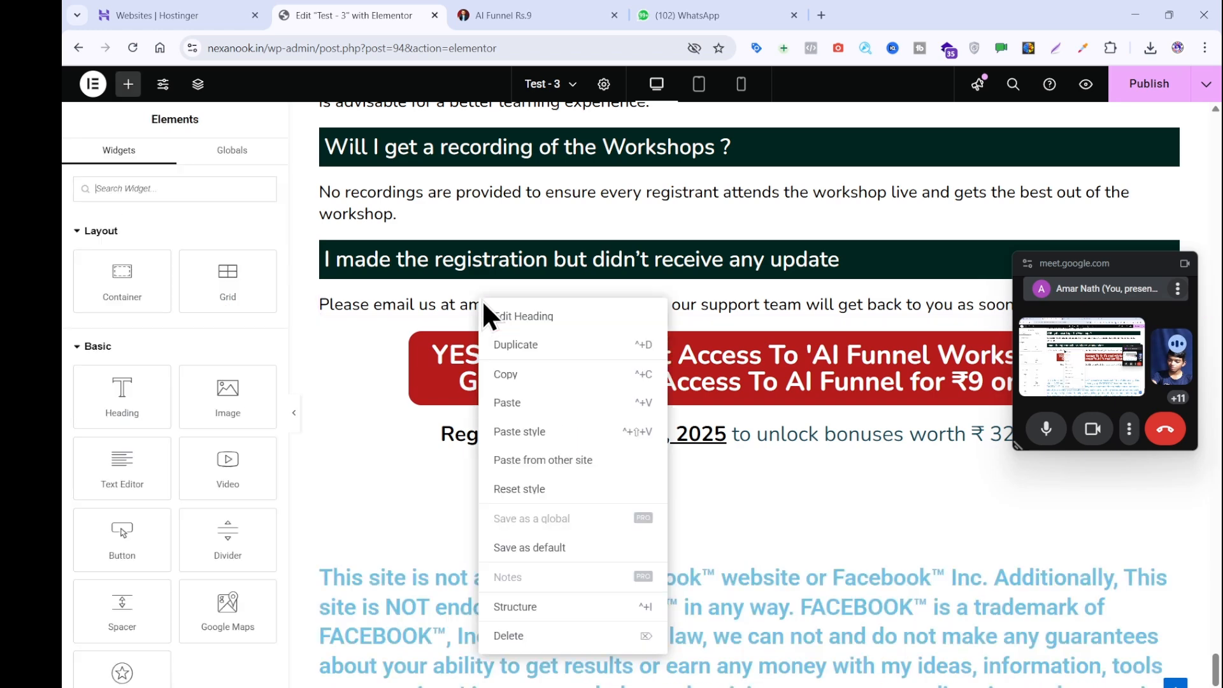
left_click(505, 374)
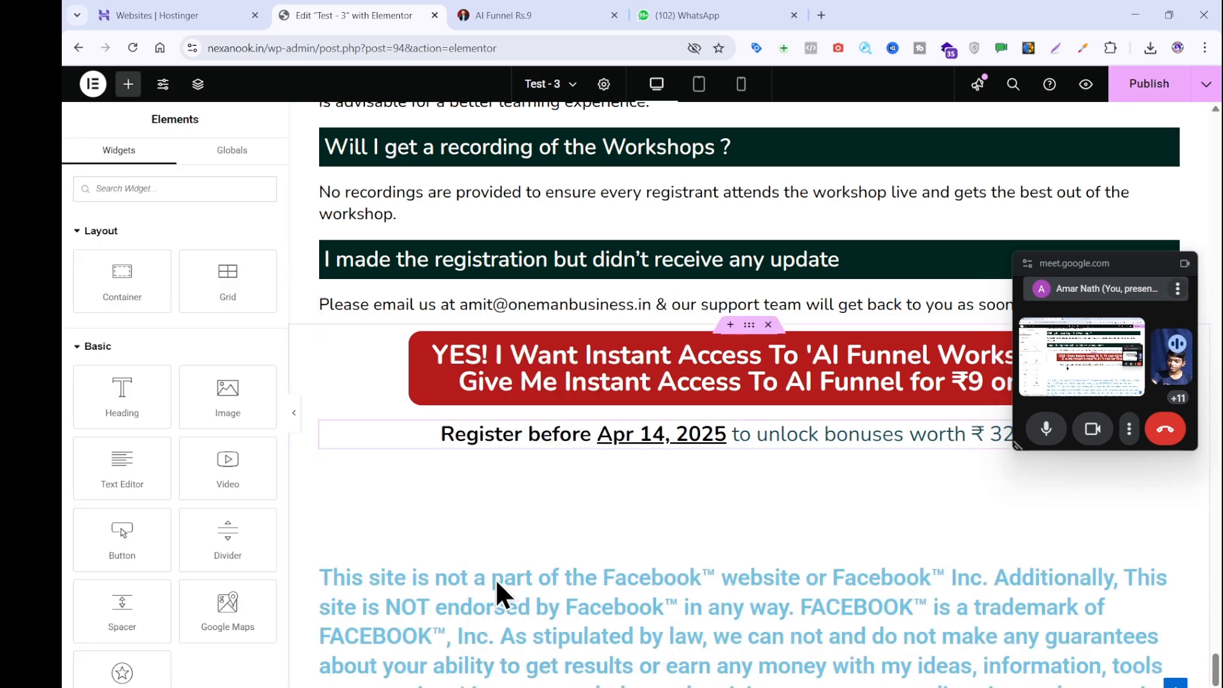
right_click(495, 588)
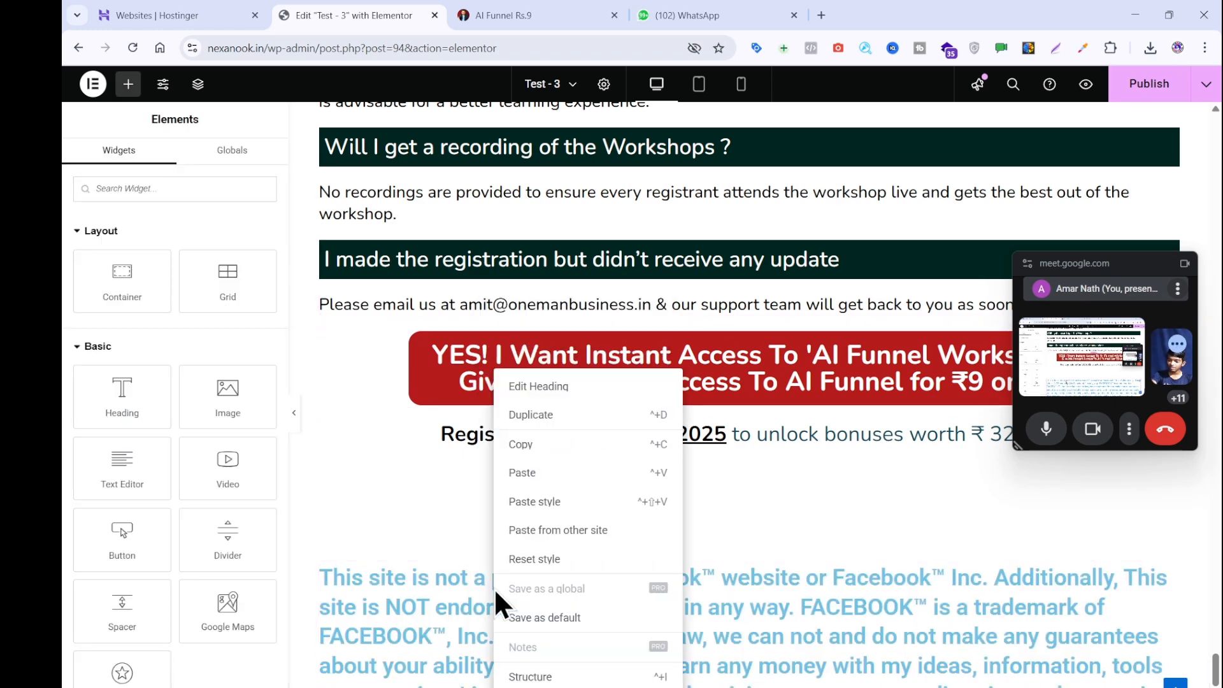
left_click(551, 503)
scroll(549, 505, "down", 4)
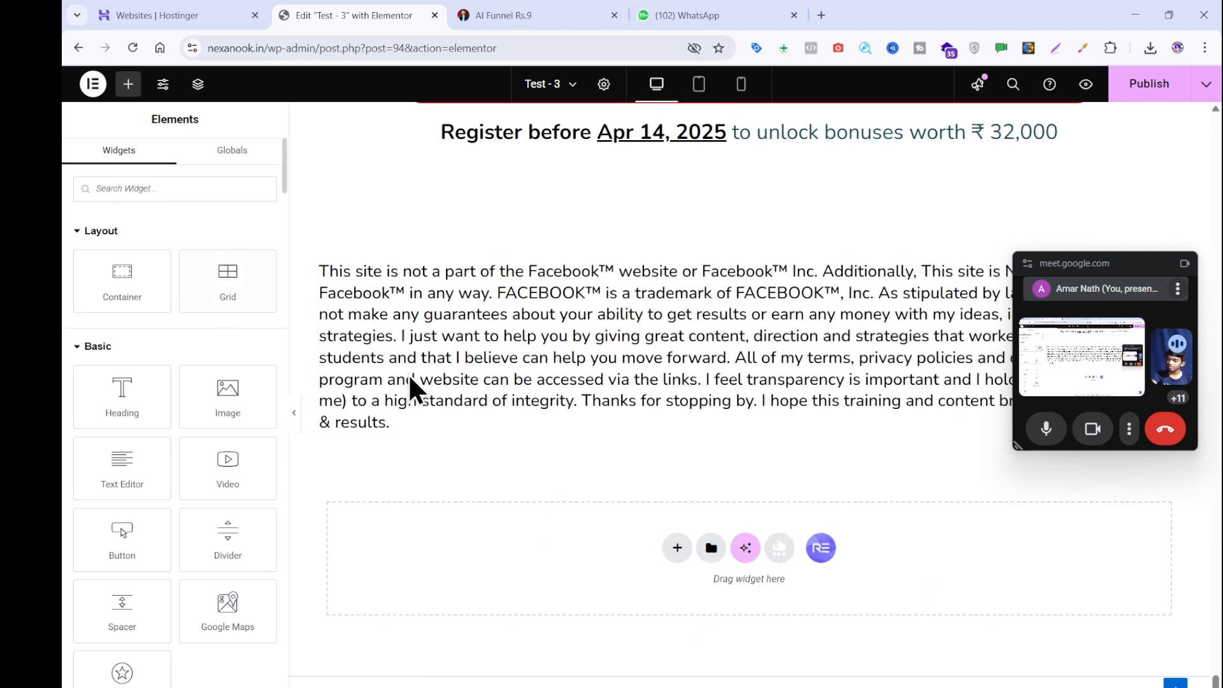
left_click(469, 385)
left_click(153, 178)
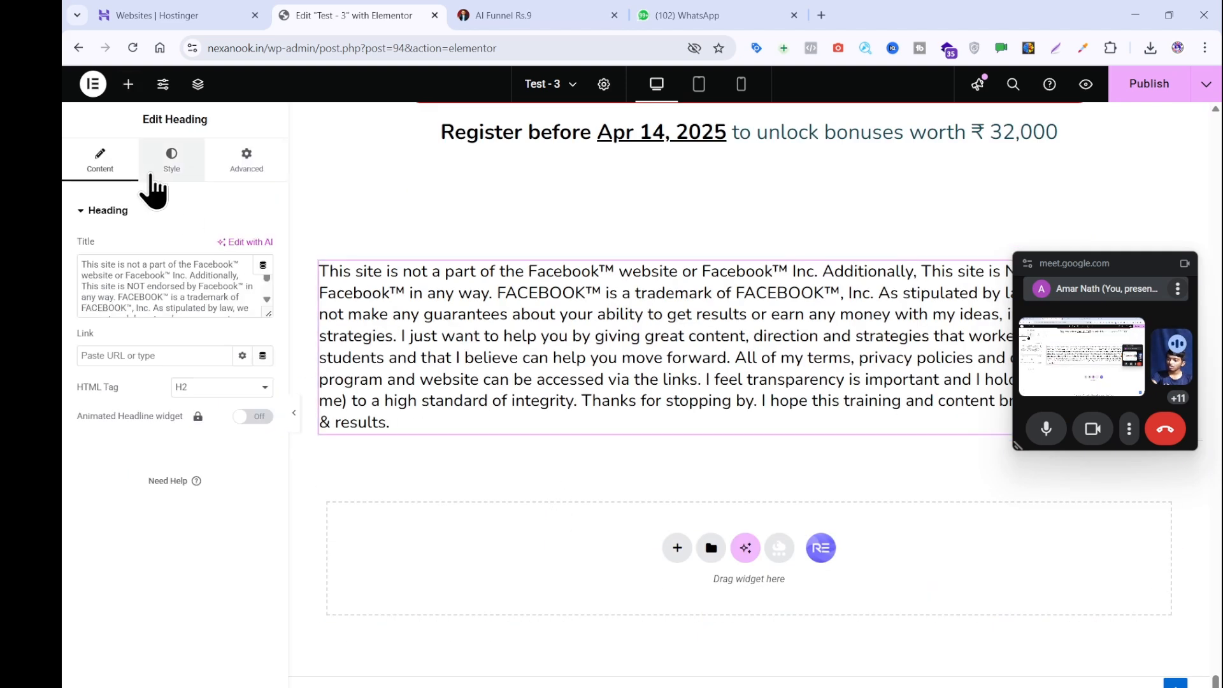
left_click(223, 247)
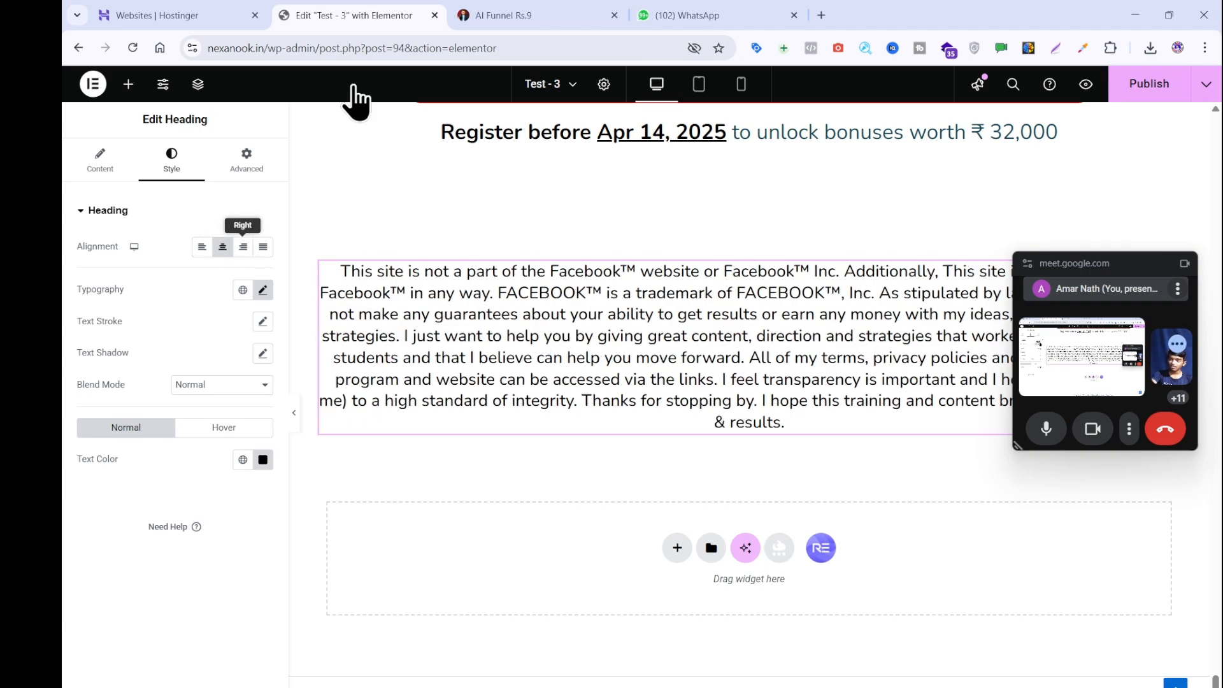
- Compare the disclaimer with the reference page, and set its font size to 15 px and weight to 600 (Semi Bold)
left_click(536, 17)
left_click(121, 265)
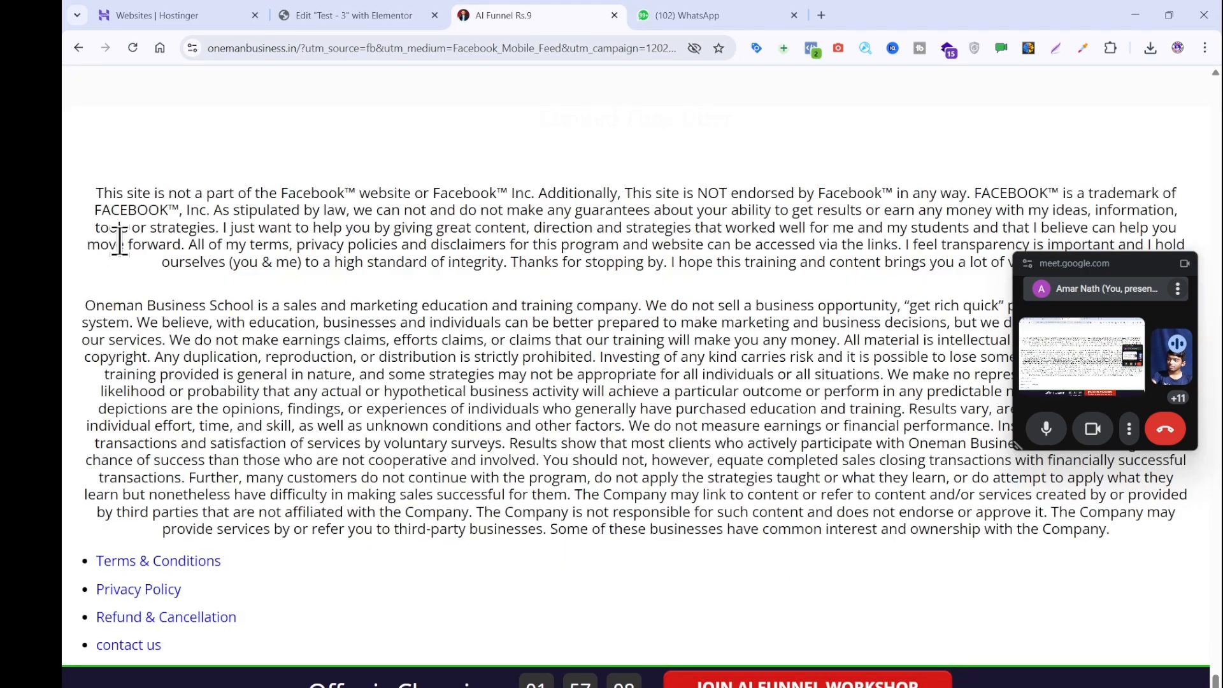
left_click(299, 15)
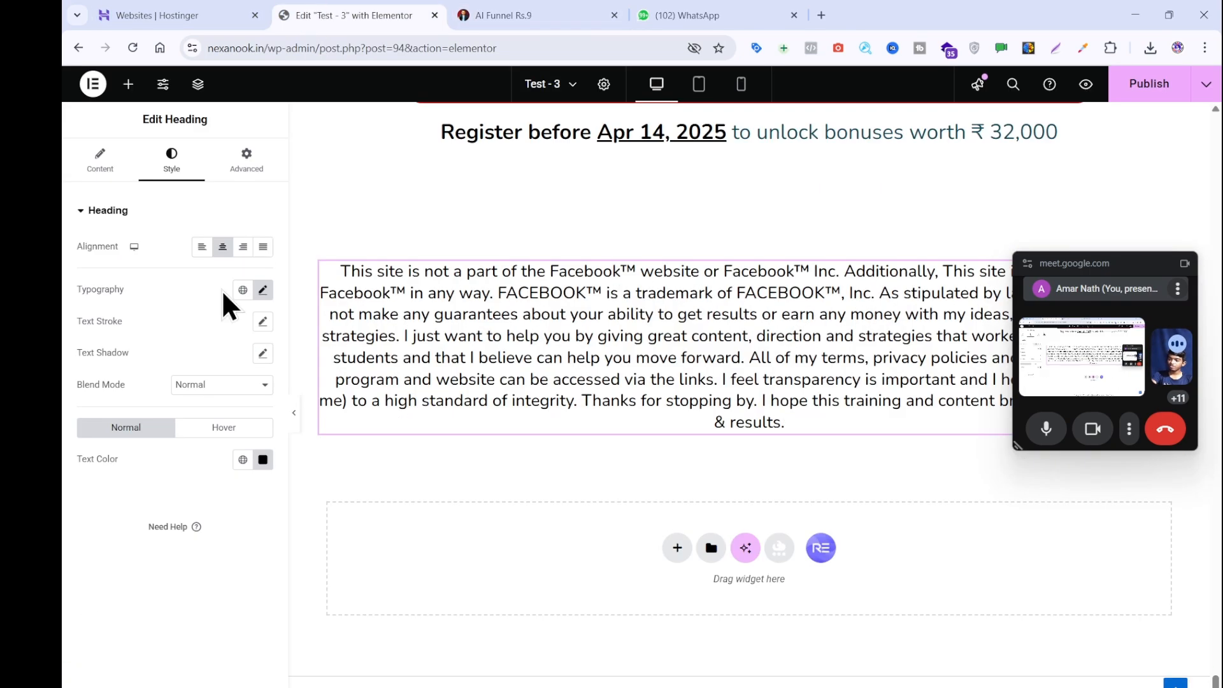
left_click(263, 290)
left_click(251, 410)
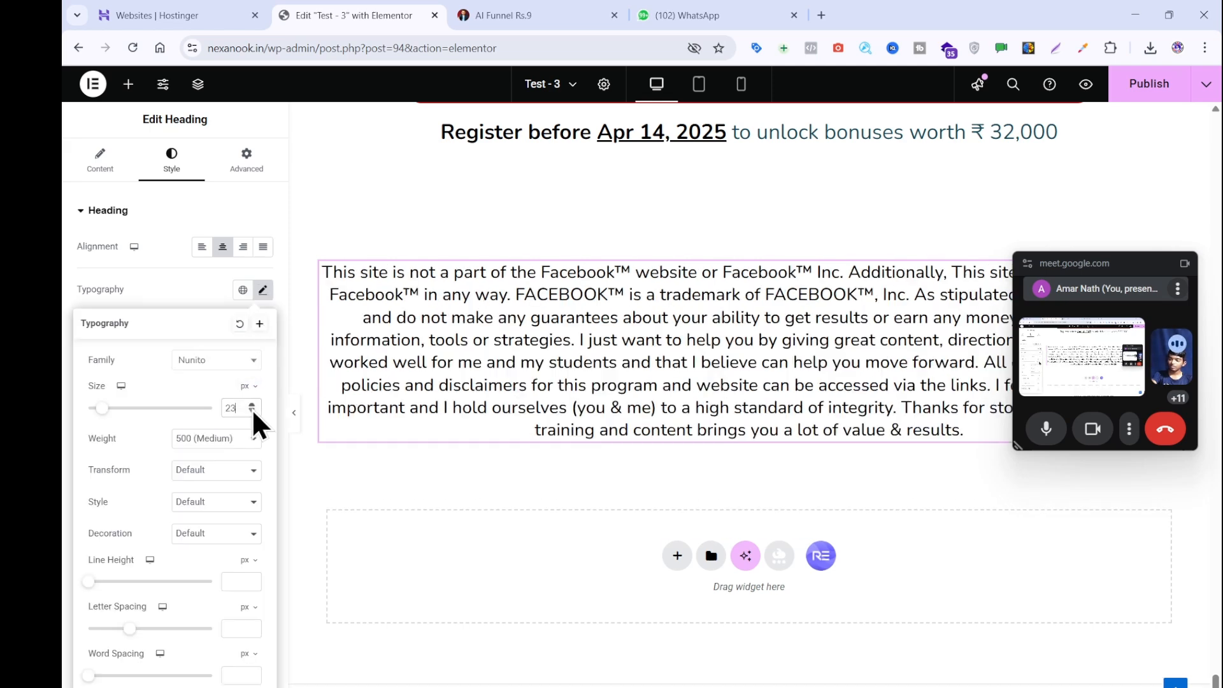
left_click(252, 410)
left_click(251, 411)
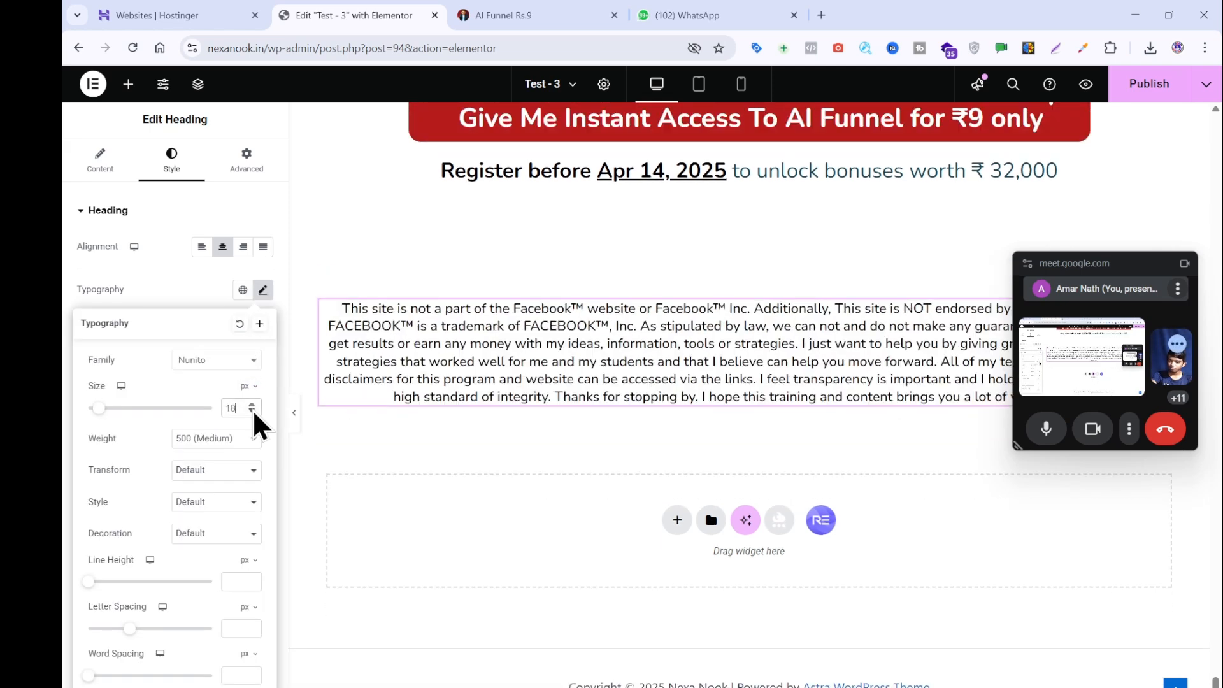
left_click(252, 410)
left_click(252, 410)
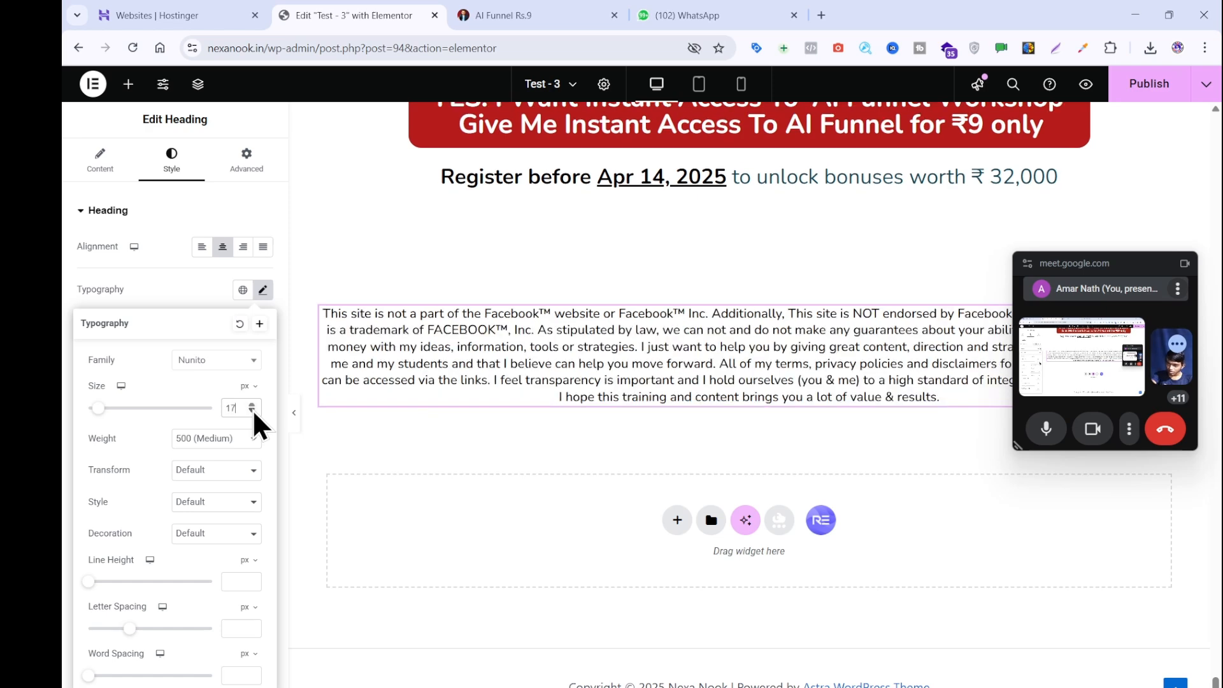
left_click(251, 411)
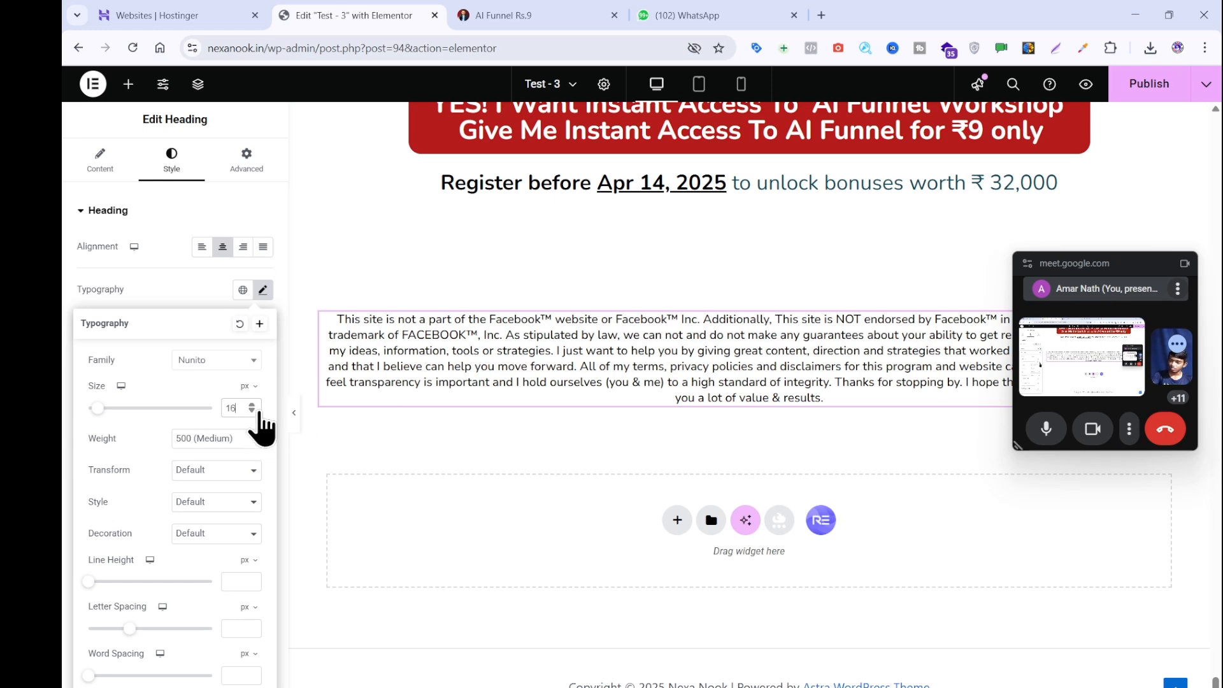
left_click(252, 411)
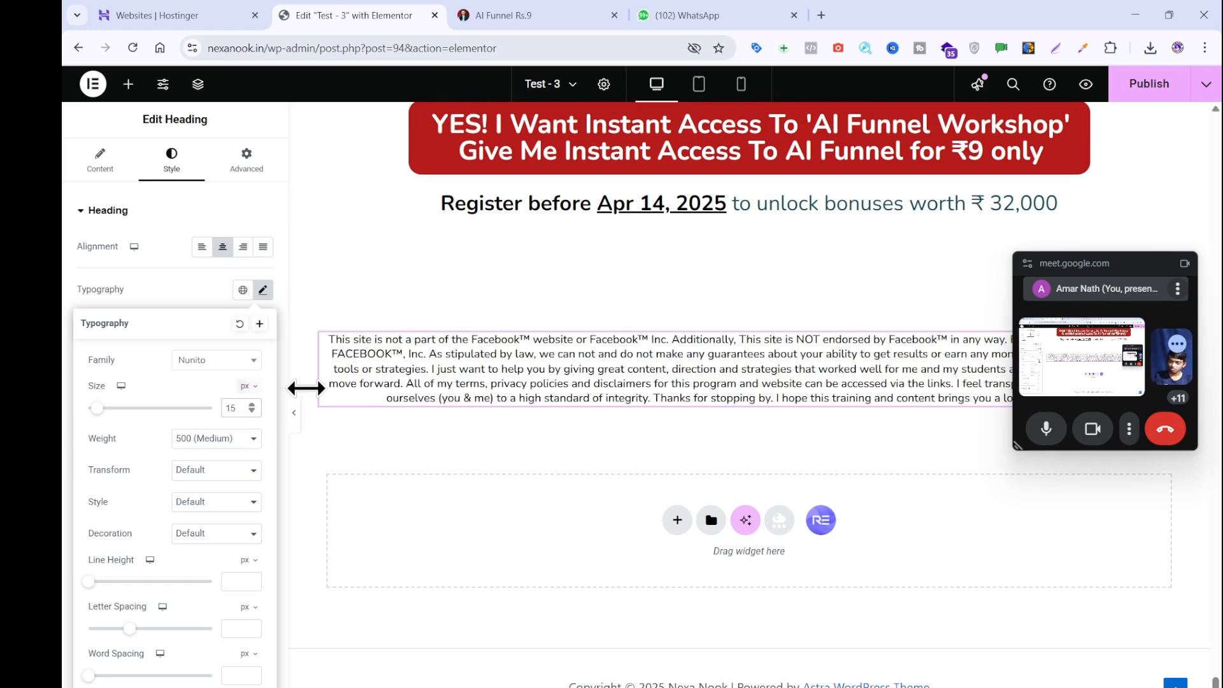
left_click(224, 439)
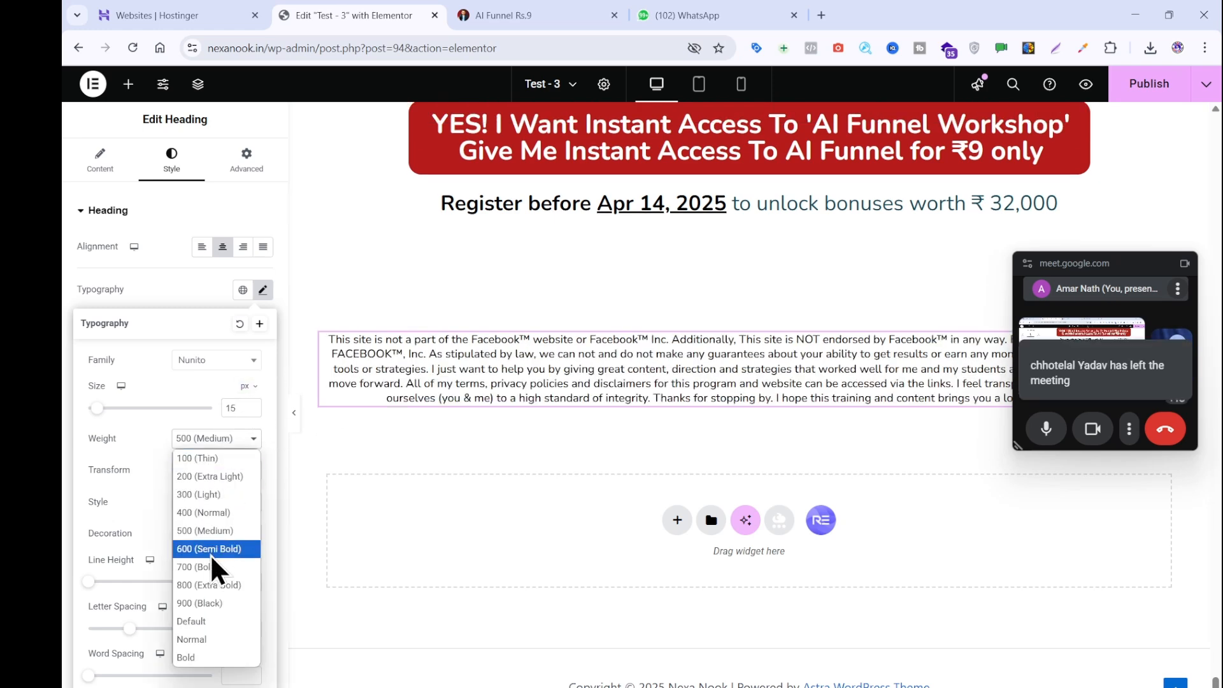
left_click(212, 552)
- Copy the 'Oneman Business School' disclaimer paragraph from the reference page and pass it through Notepad as plain text
left_click(511, 16)
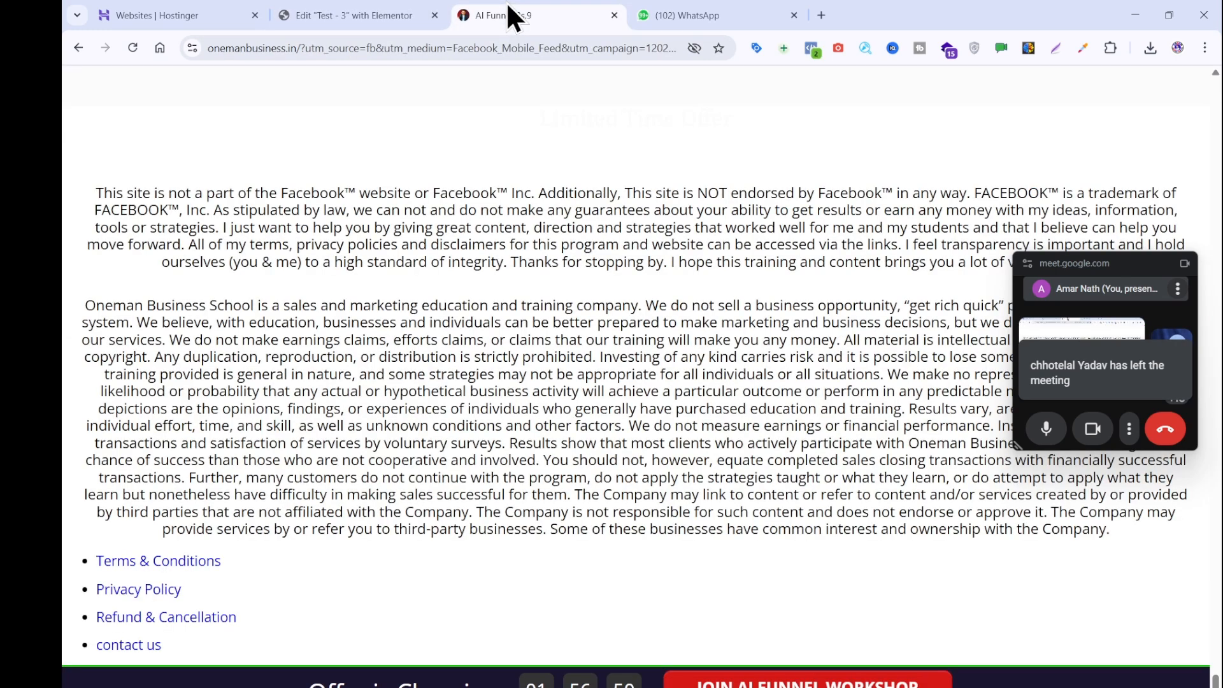
left_click_drag(83, 308, 1048, 556)
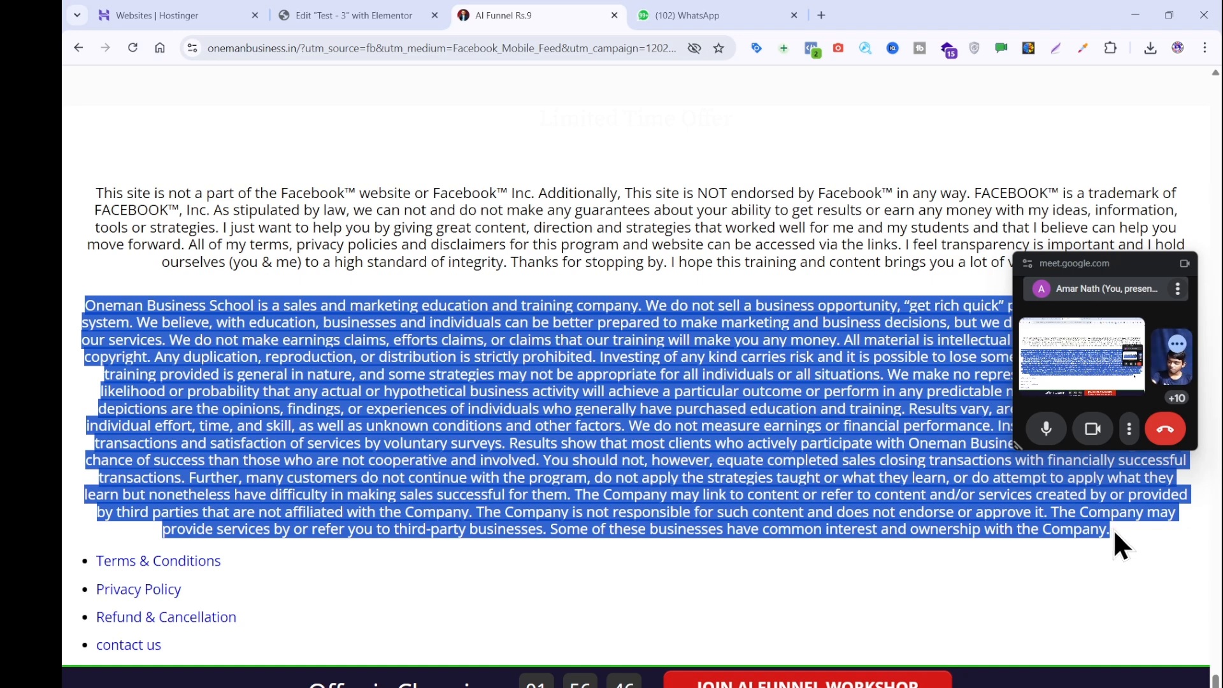
key("ctrl+c")
key("ctrl+v")
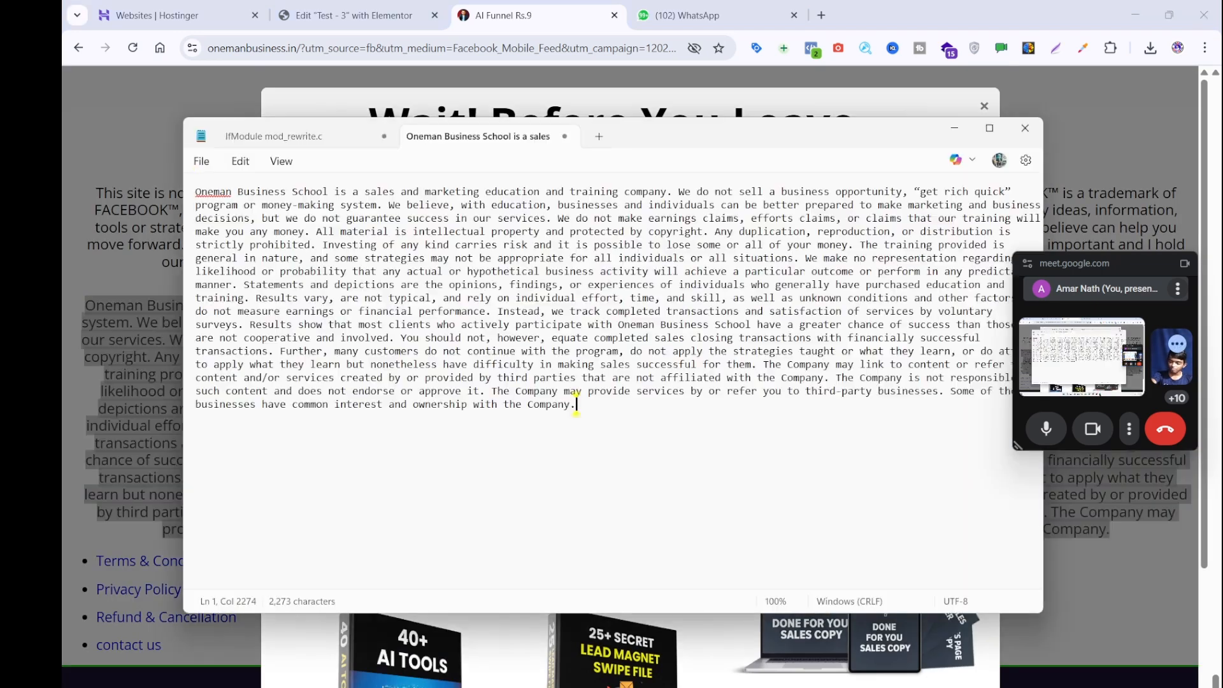
key("ctrl+a")
key("ctrl+x")
- Duplicate the Facebook disclaimer heading in Elementor and replace the copy's title with the Oneman Business School paragraph
left_click(338, 13)
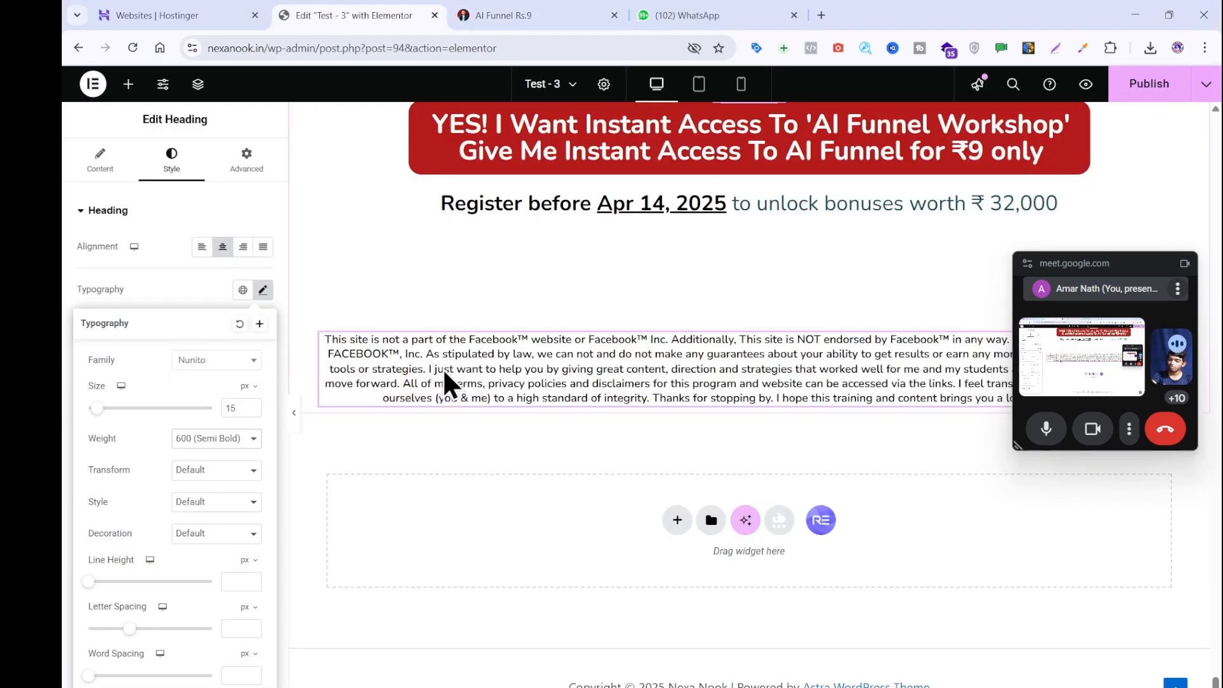
right_click(444, 382)
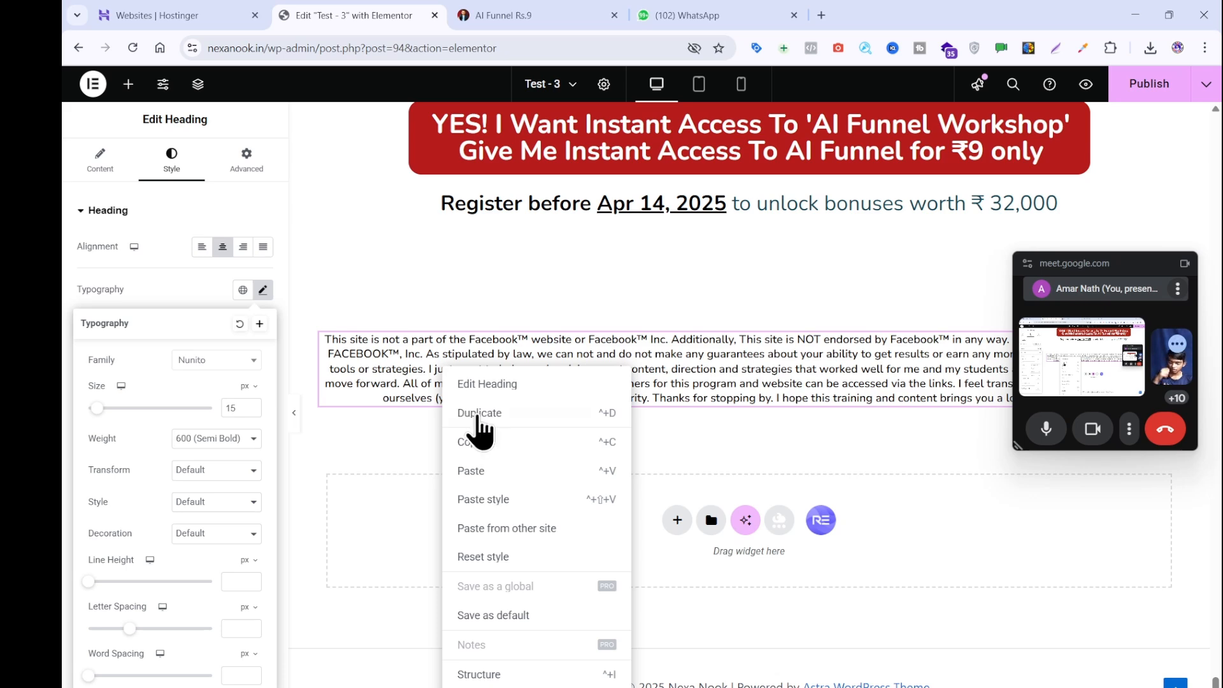
left_click(479, 415)
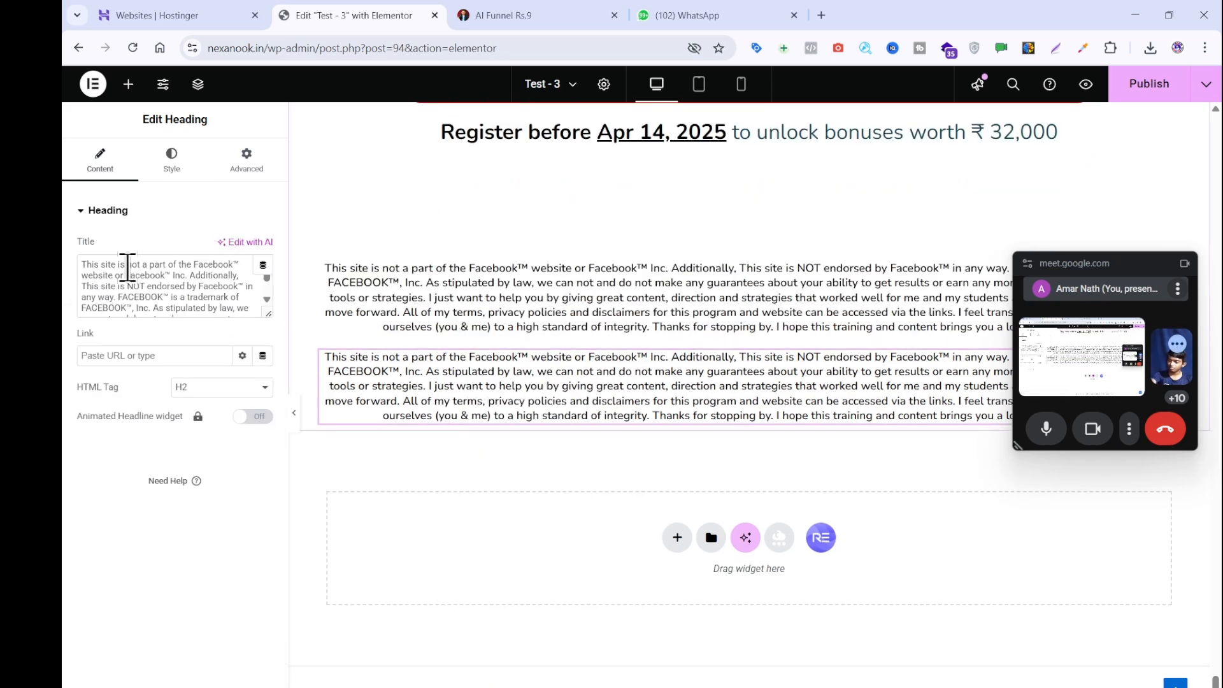
scroll(129, 268, "down", 5)
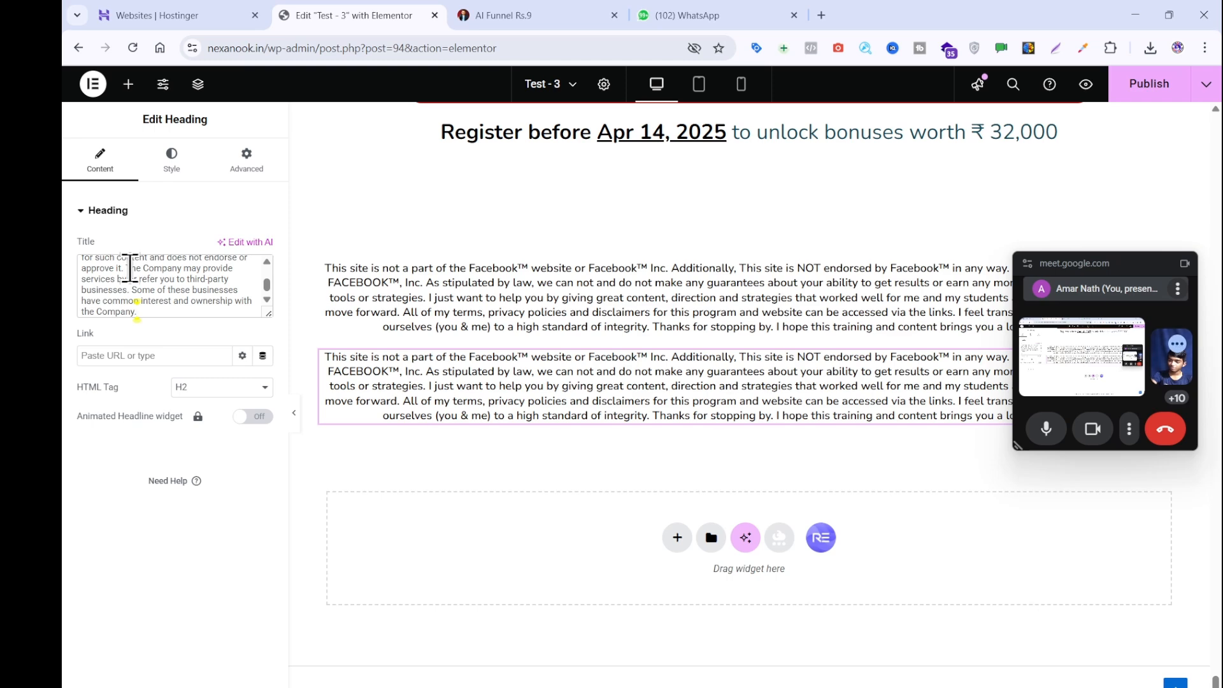
- Compare the pasted Oneman Business School disclaimer with the reference page's footer
left_click(509, 15)
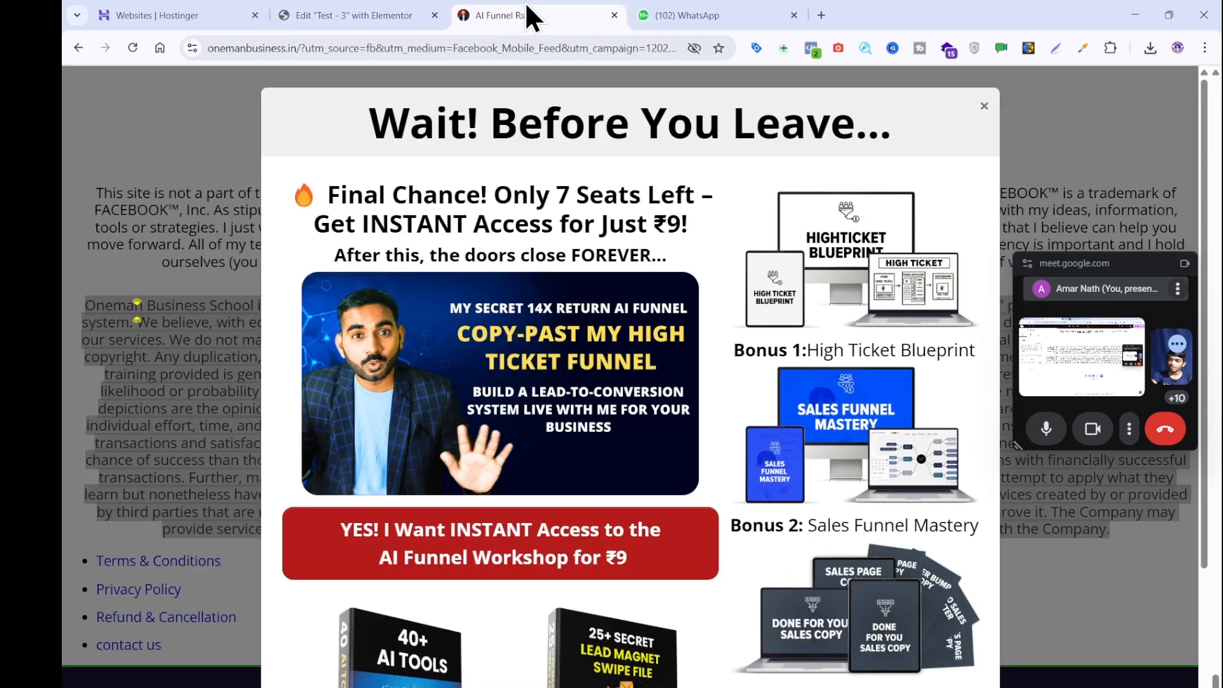
left_click(213, 304)
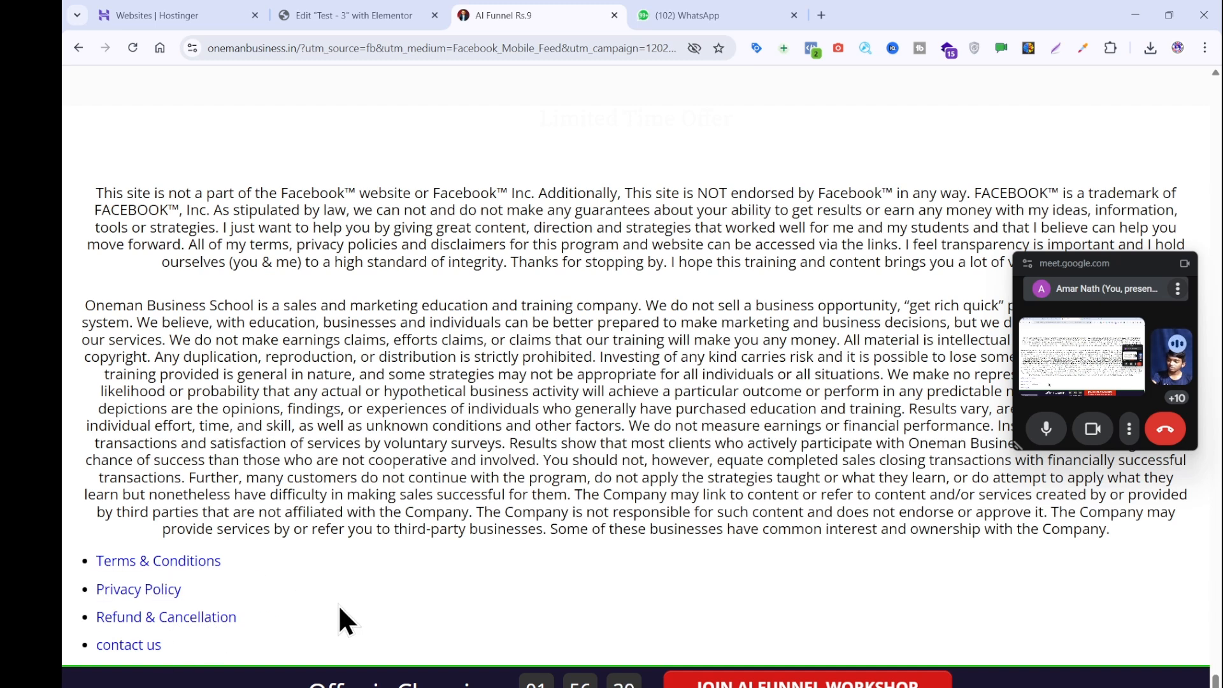
left_click(357, 14)
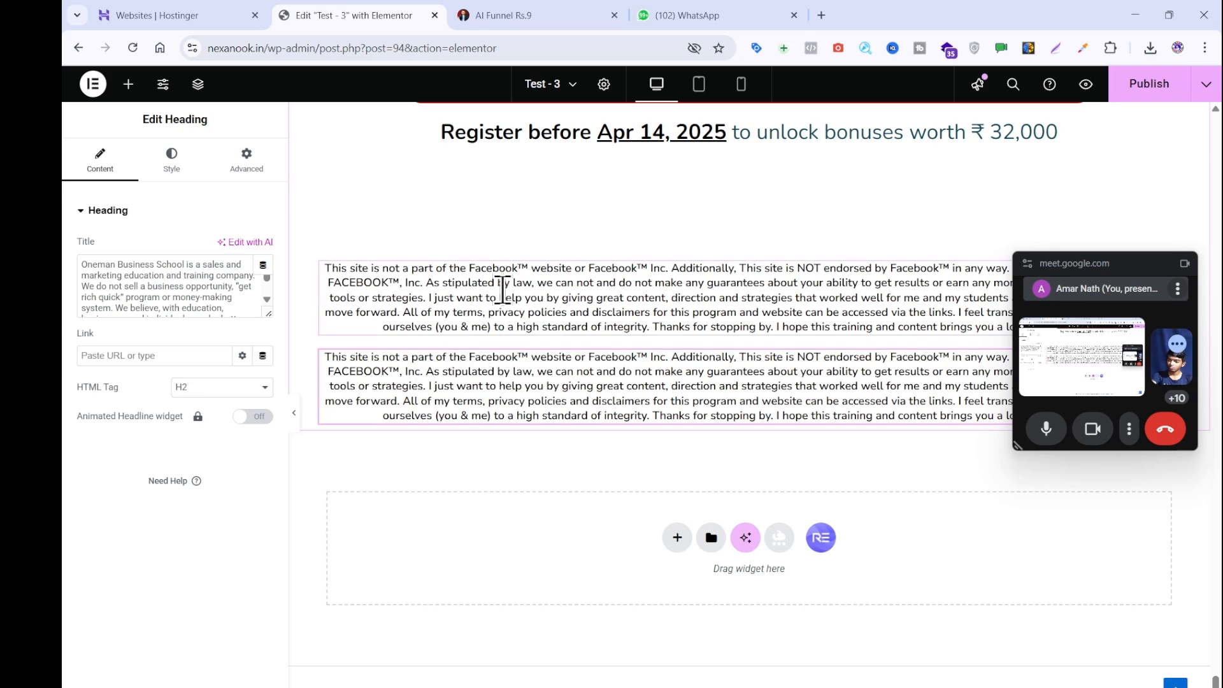
scroll(488, 408, "down", 2)
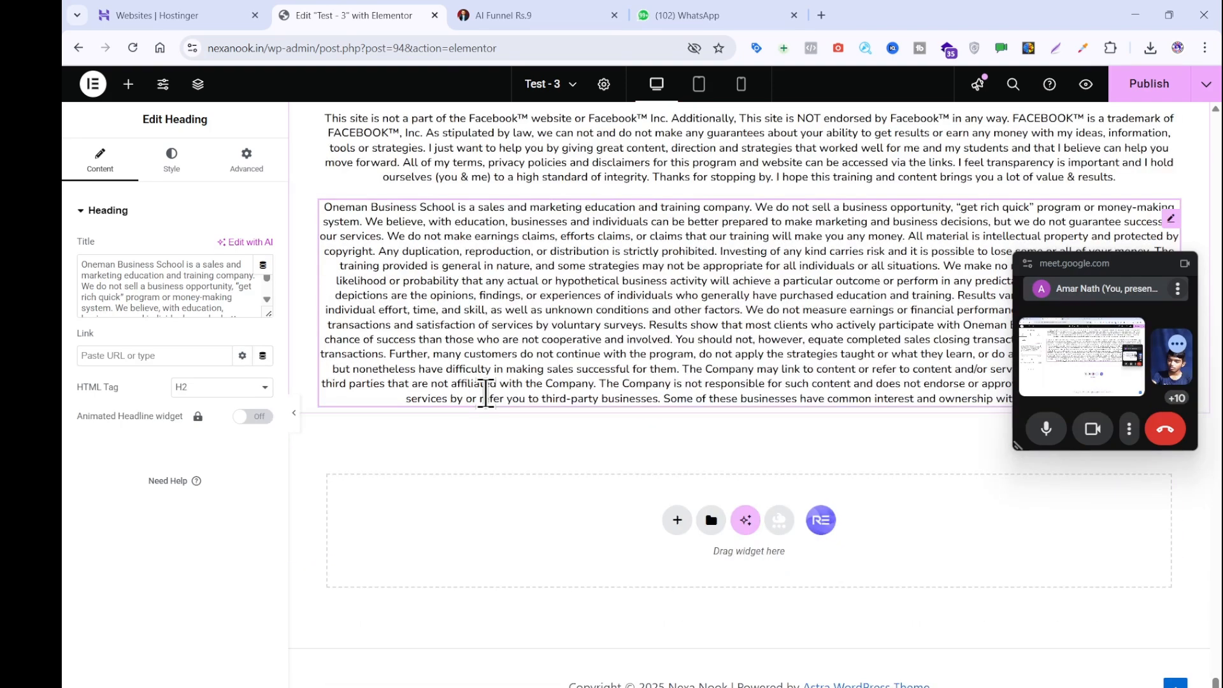
- Add a heading widget below the Oneman Business School disclaimer and copy the 'Terms & Conditions' text from the reference page
left_click(128, 84)
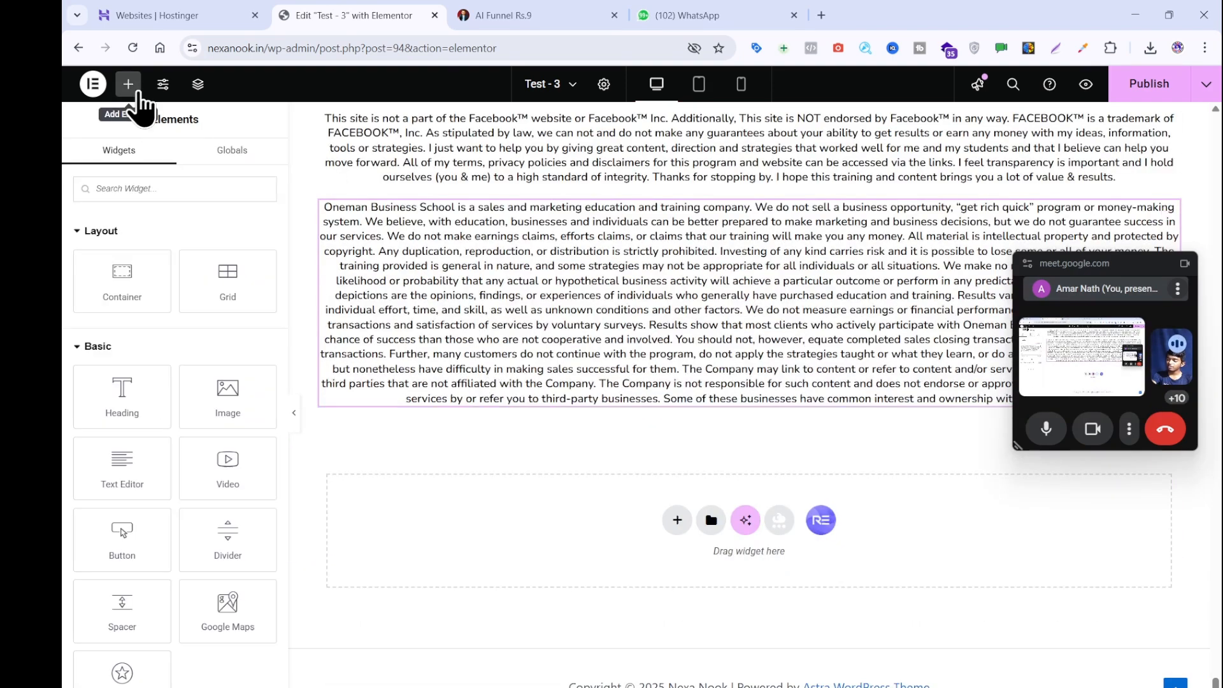
left_click_drag(125, 389, 465, 402)
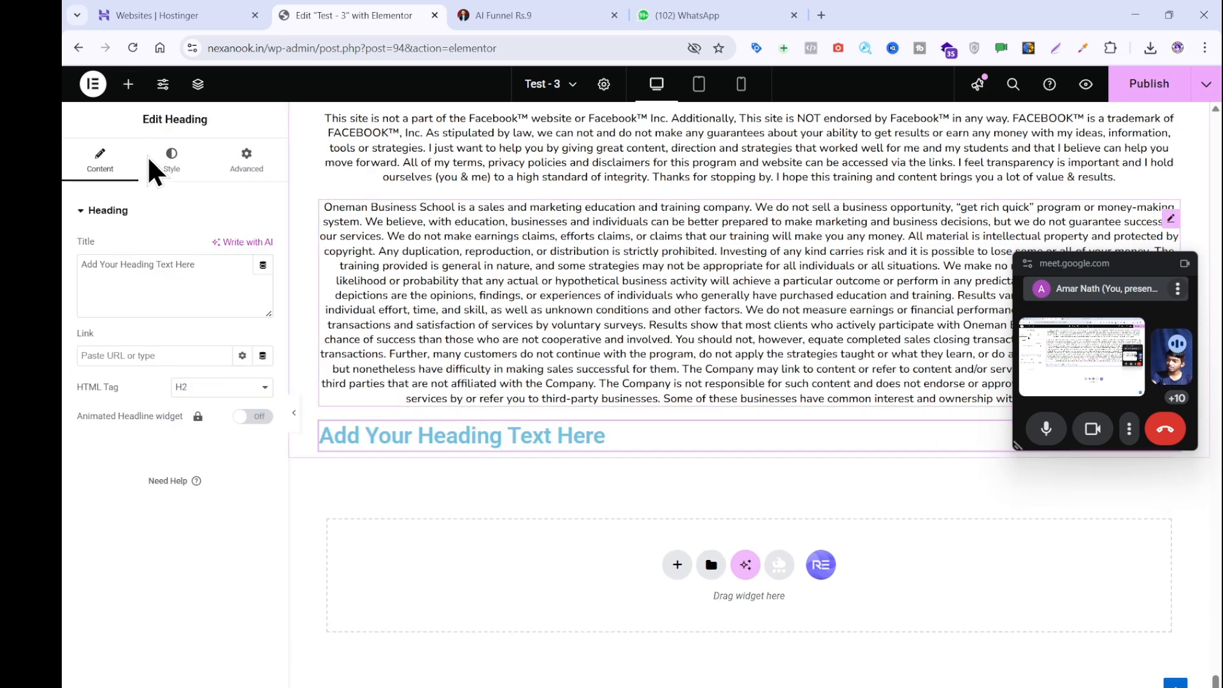
left_click(533, 14)
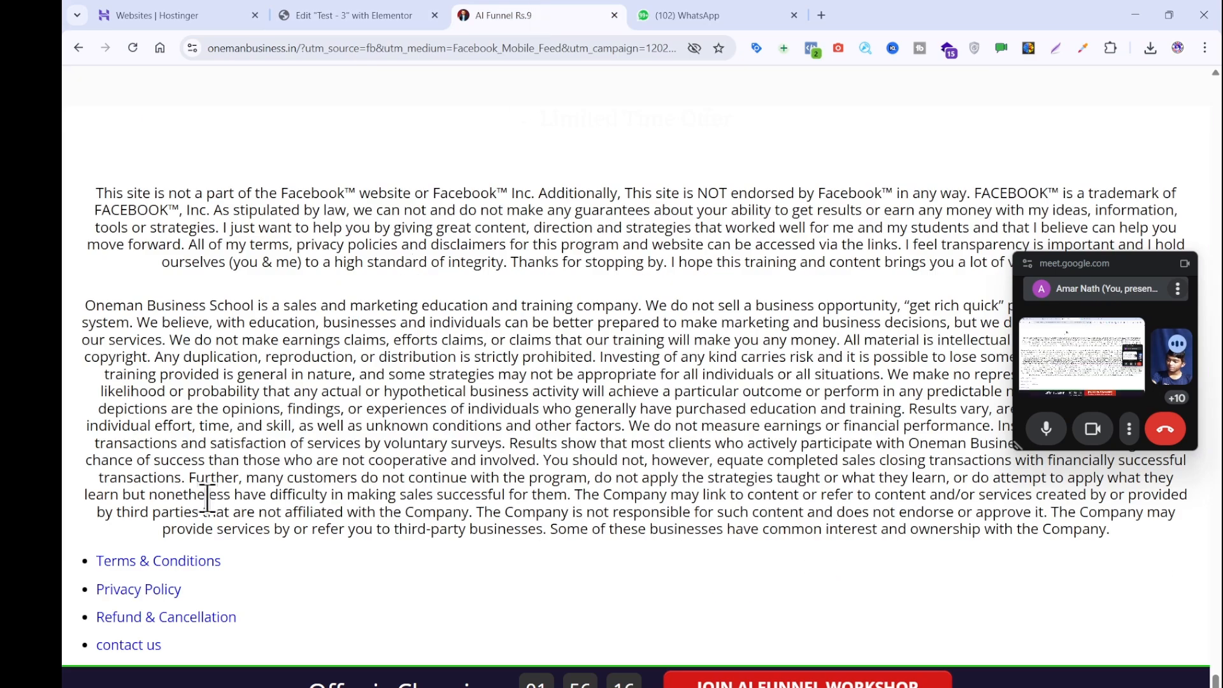
left_click_drag(237, 572, 67, 568)
key("ctrl+c")
left_click(287, 573)
left_click(317, 16)
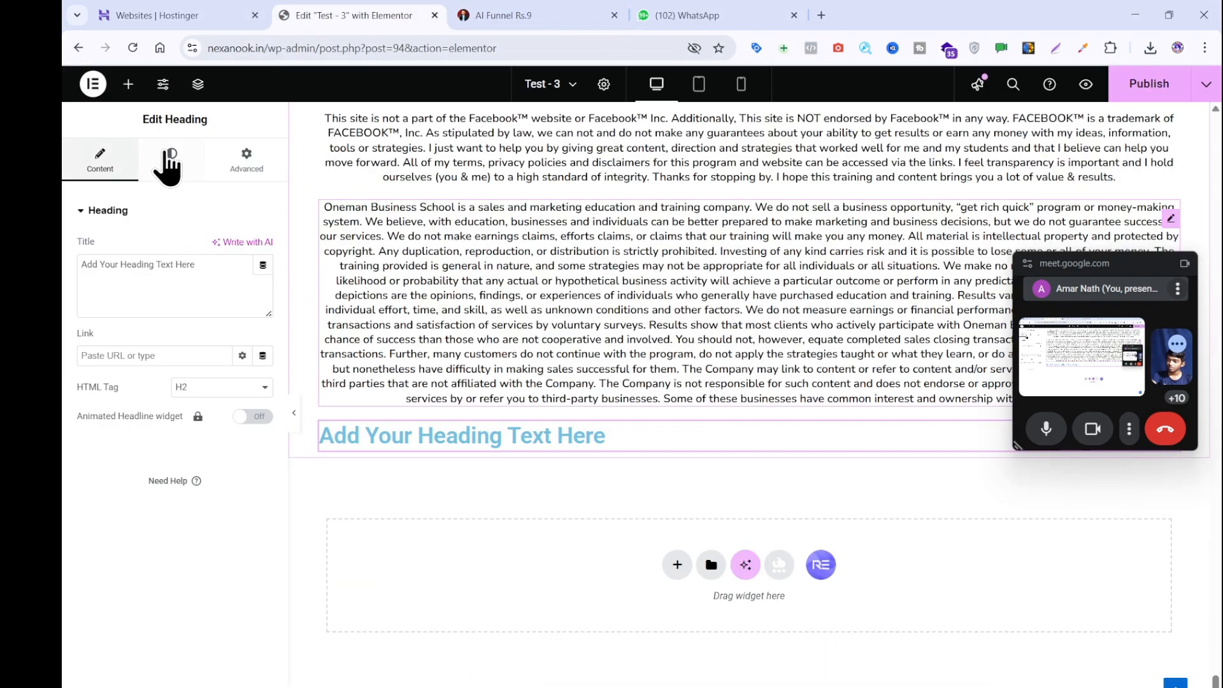
- Add an Icon List widget below the placeholder heading and delete its second and third items
left_click(137, 93)
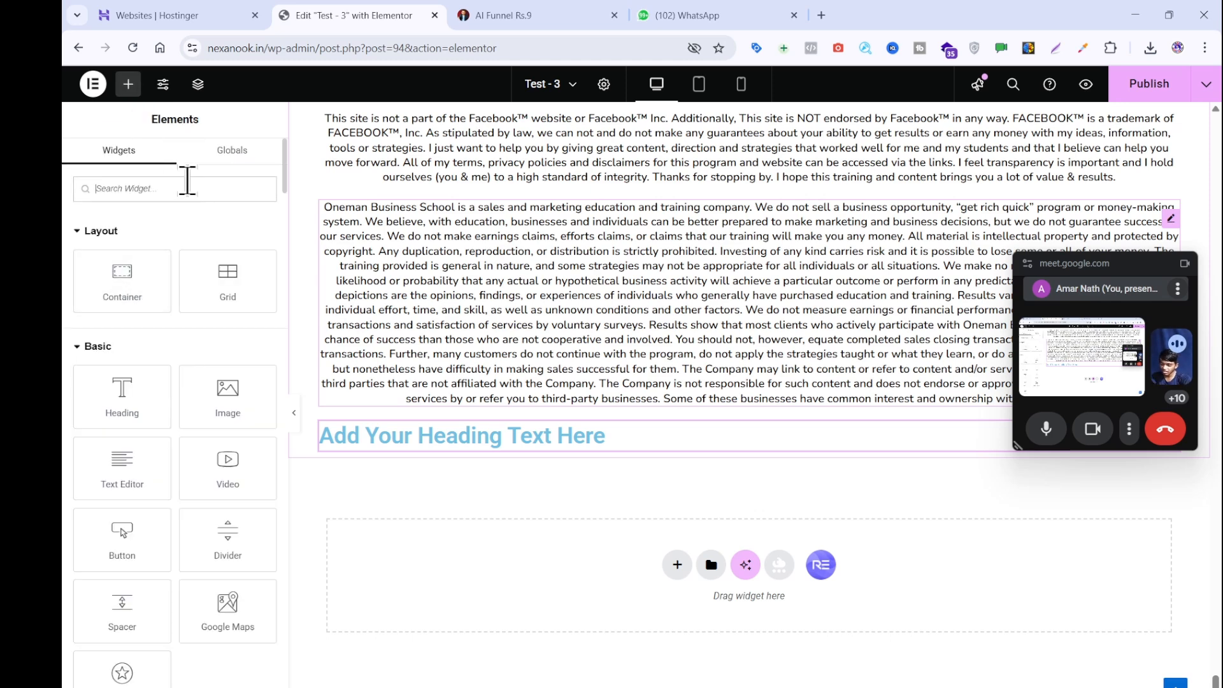
type("icon")
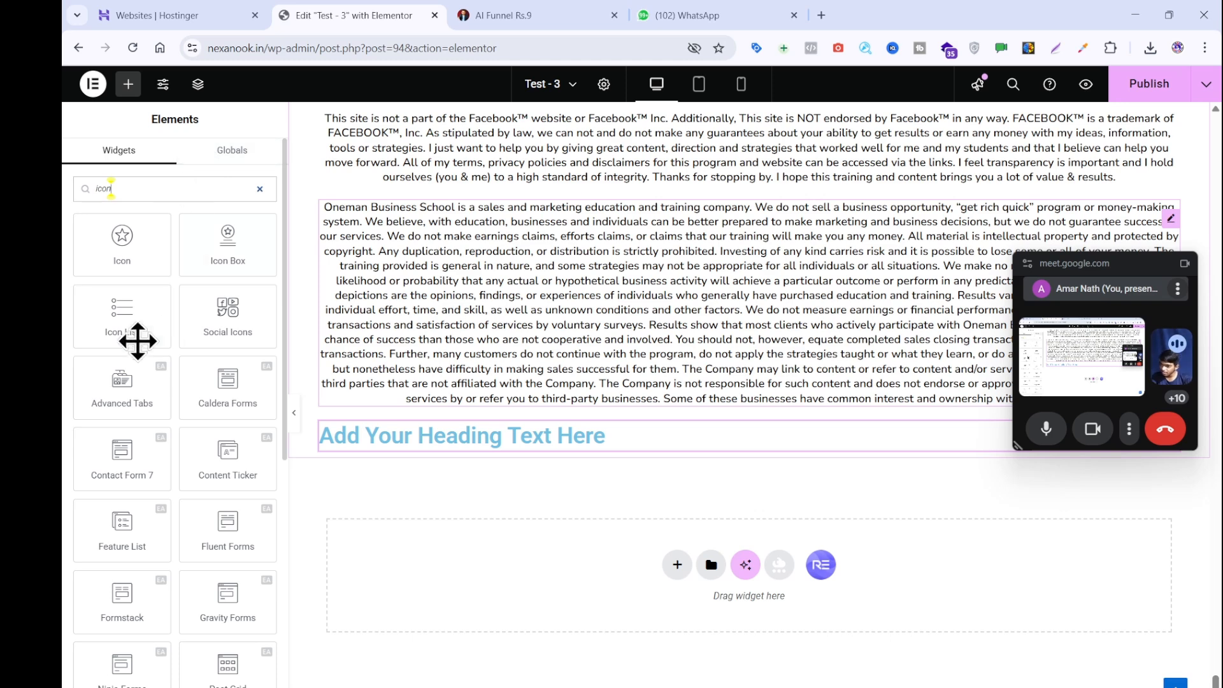
left_click_drag(127, 322, 424, 442)
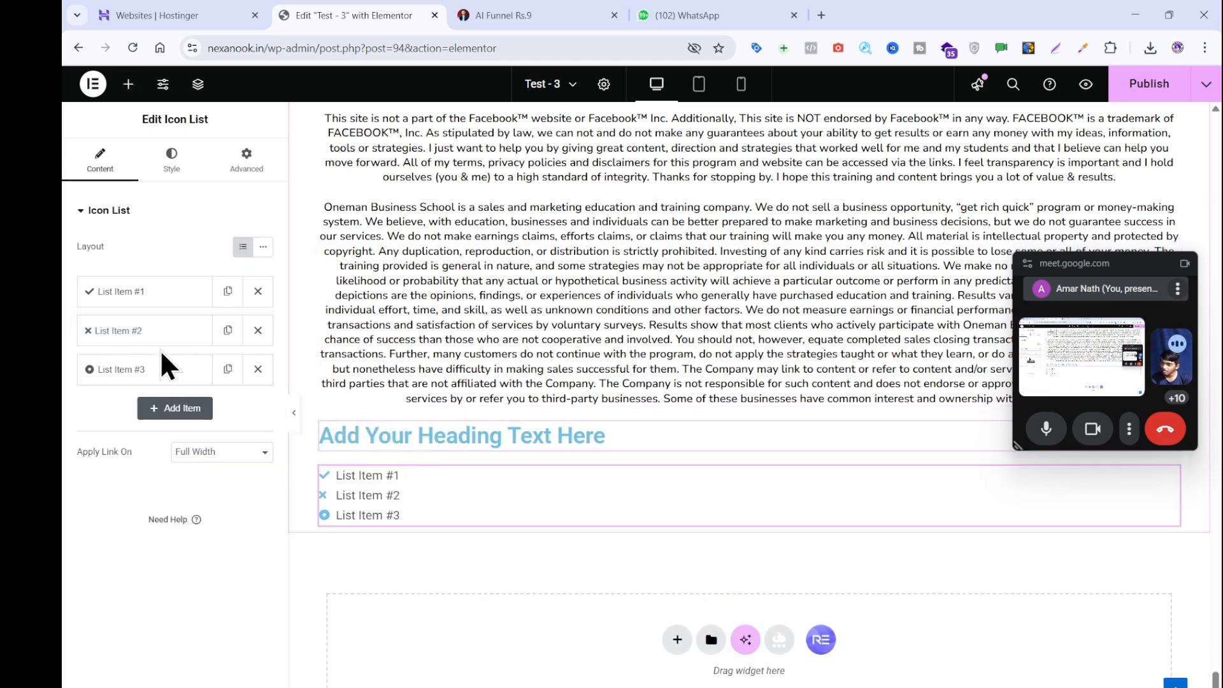
left_click(258, 369)
left_click(258, 330)
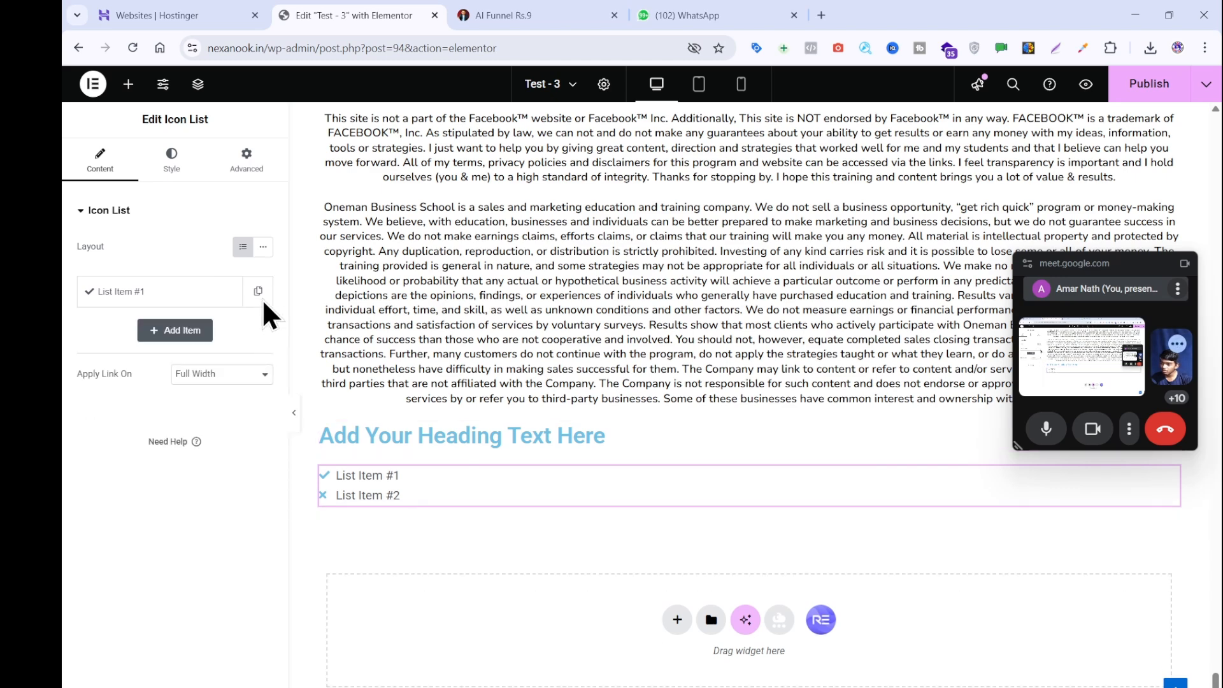
- Replace the remaining list item's text with 'Terms & Conditions', copied from the reference page and passed through Notepad as plain text
left_click(184, 295)
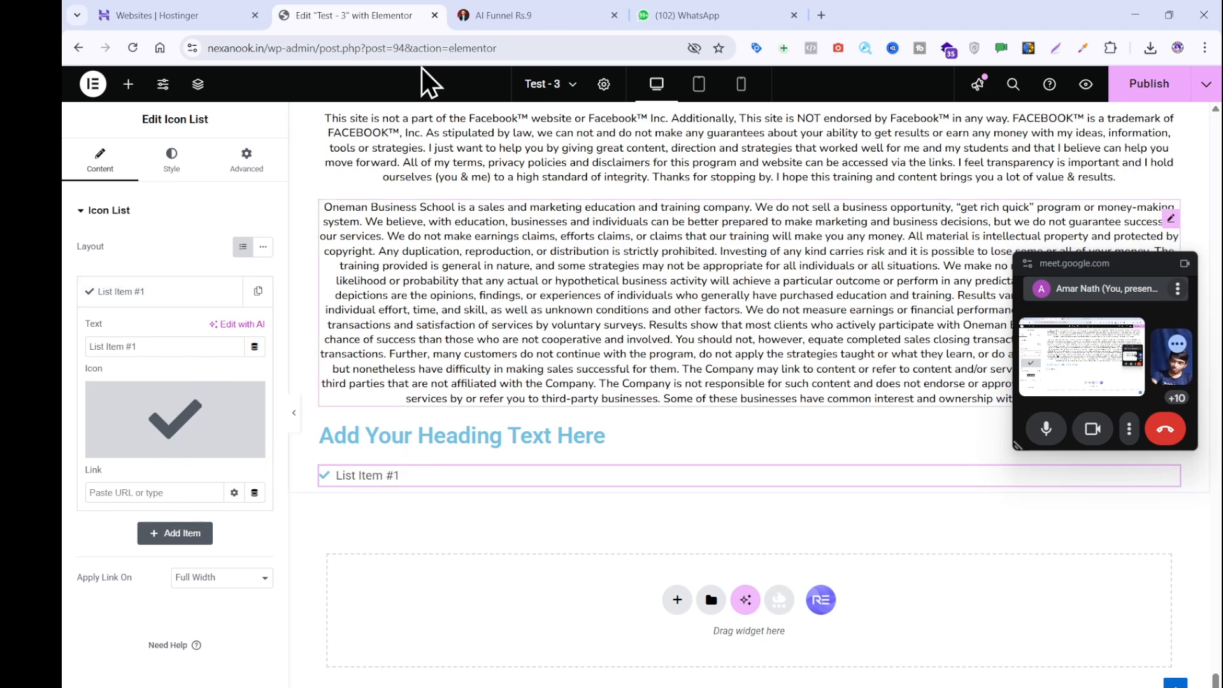
left_click(509, 15)
left_click(201, 475)
left_click_drag(220, 560, 93, 542)
left_click(333, 541)
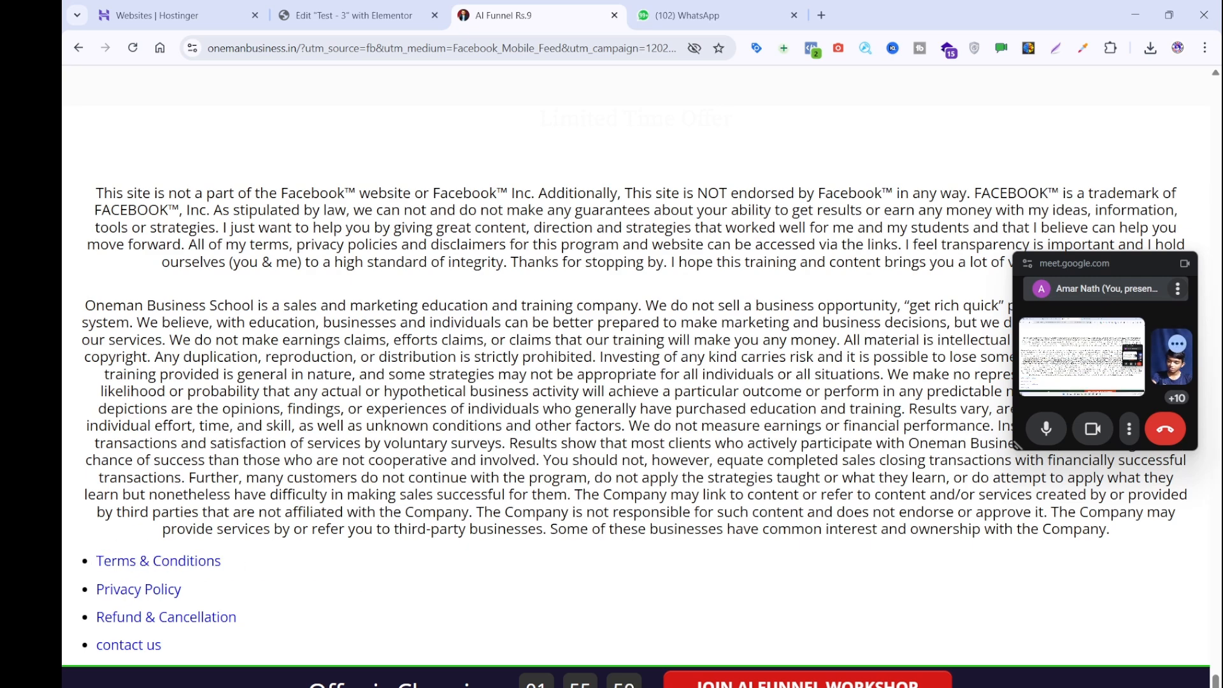
key("alt+Tab")
key("ctrl+v")
key("ctrl+a")
key("ctrl+x")
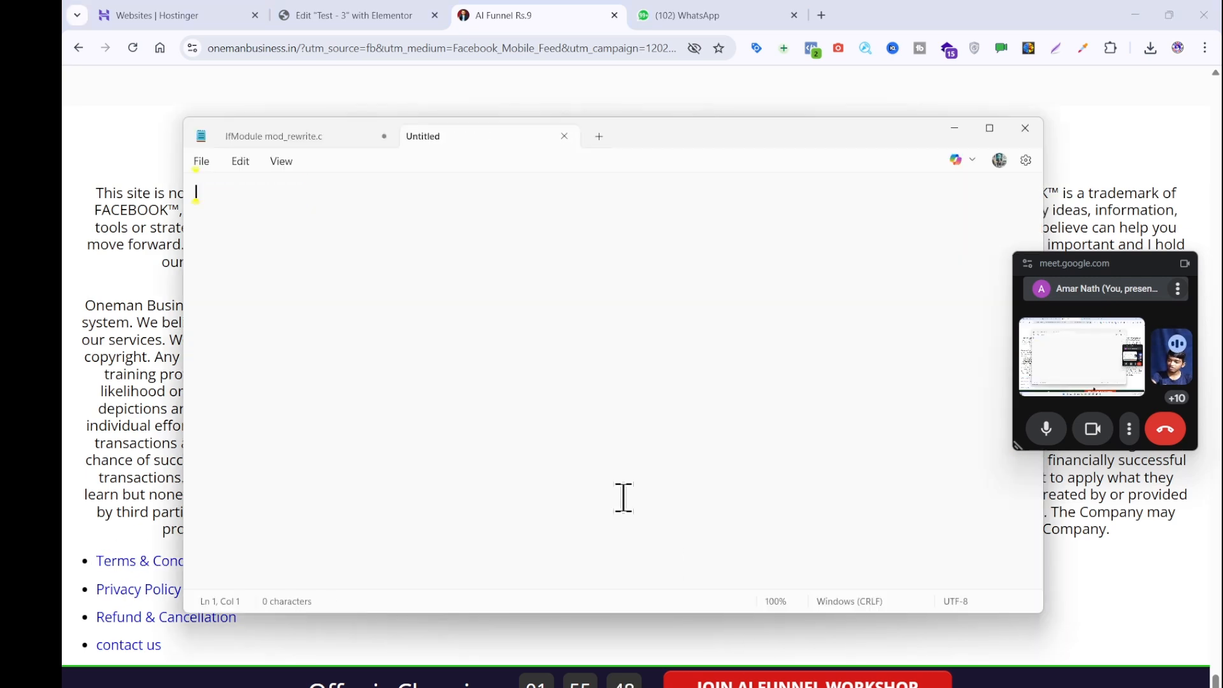
left_click(399, 2)
left_click(399, 9)
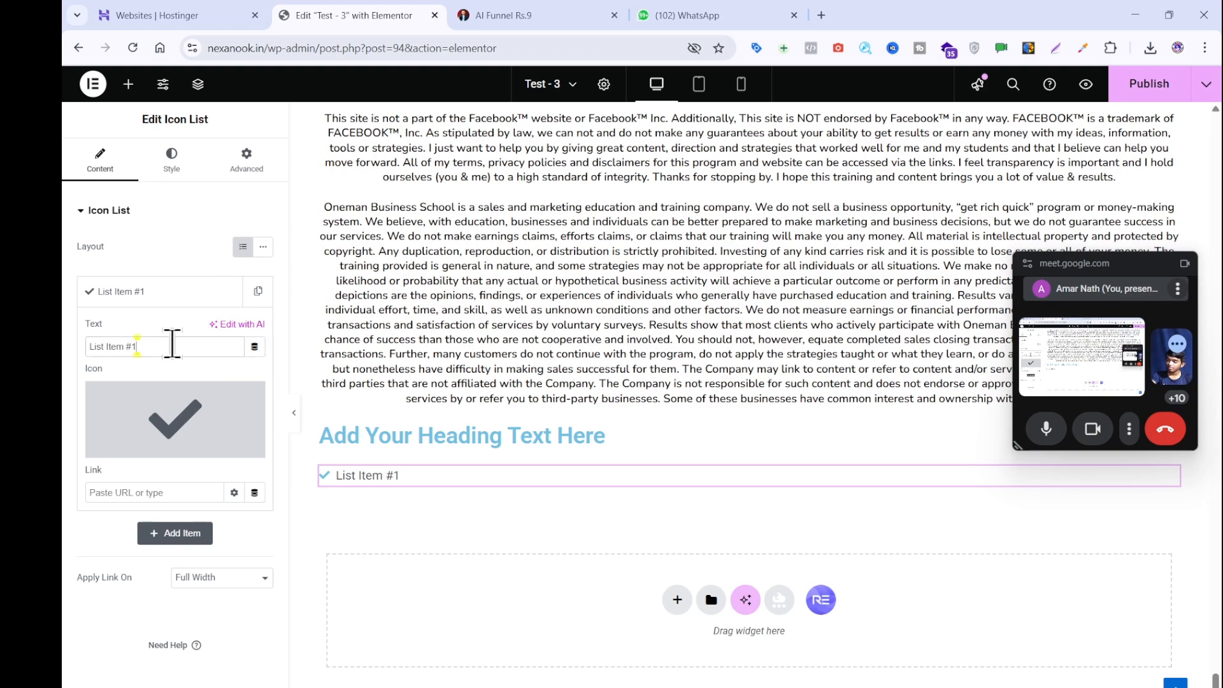
key("ctrl+v")
- Check the bullet style on the reference page and open the icon library for the Terms & Conditions item
left_click(514, 14)
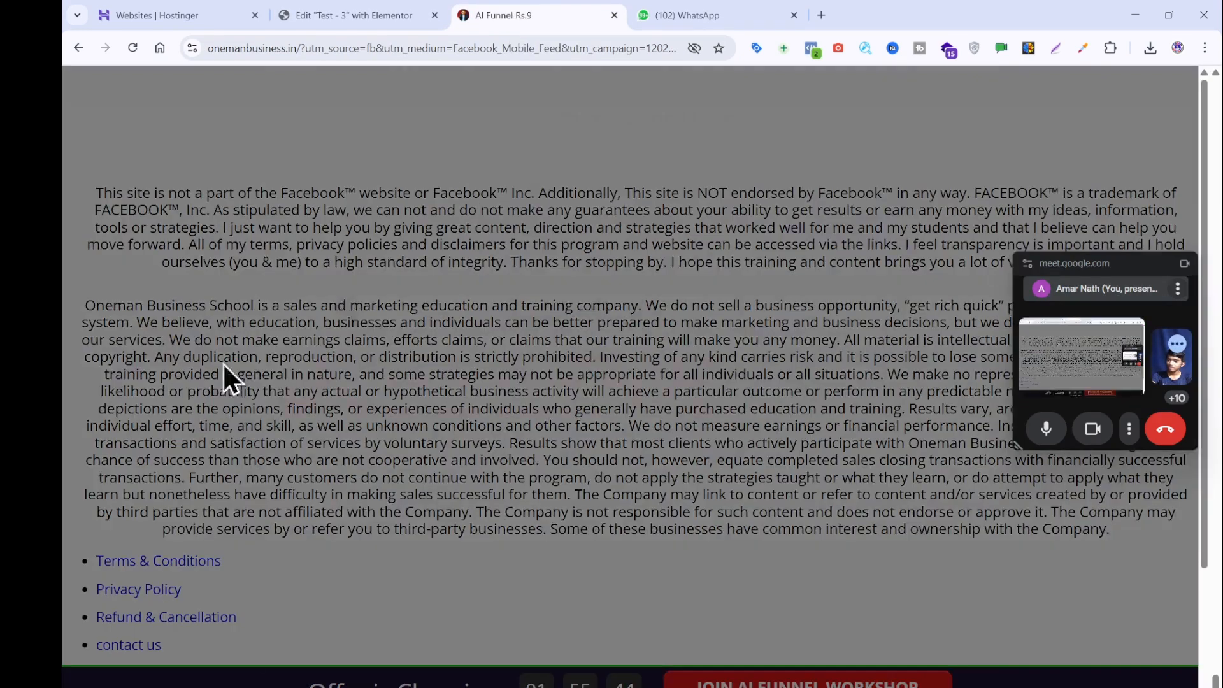
left_click(330, 5)
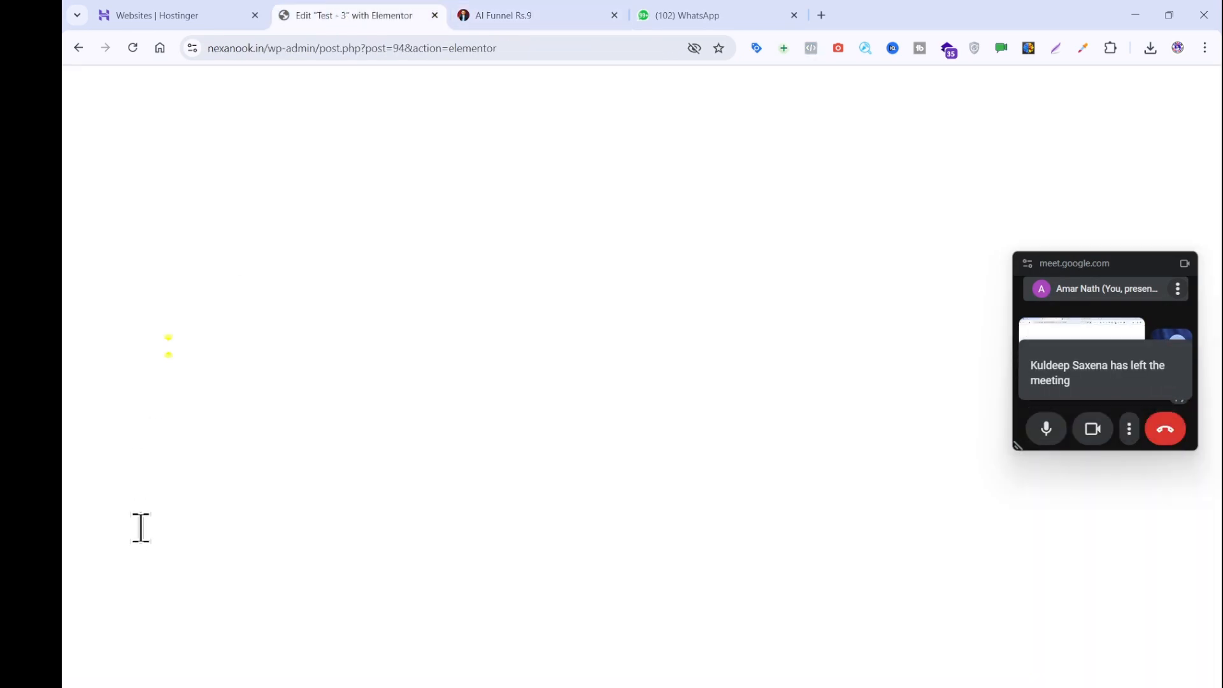
left_click(127, 442)
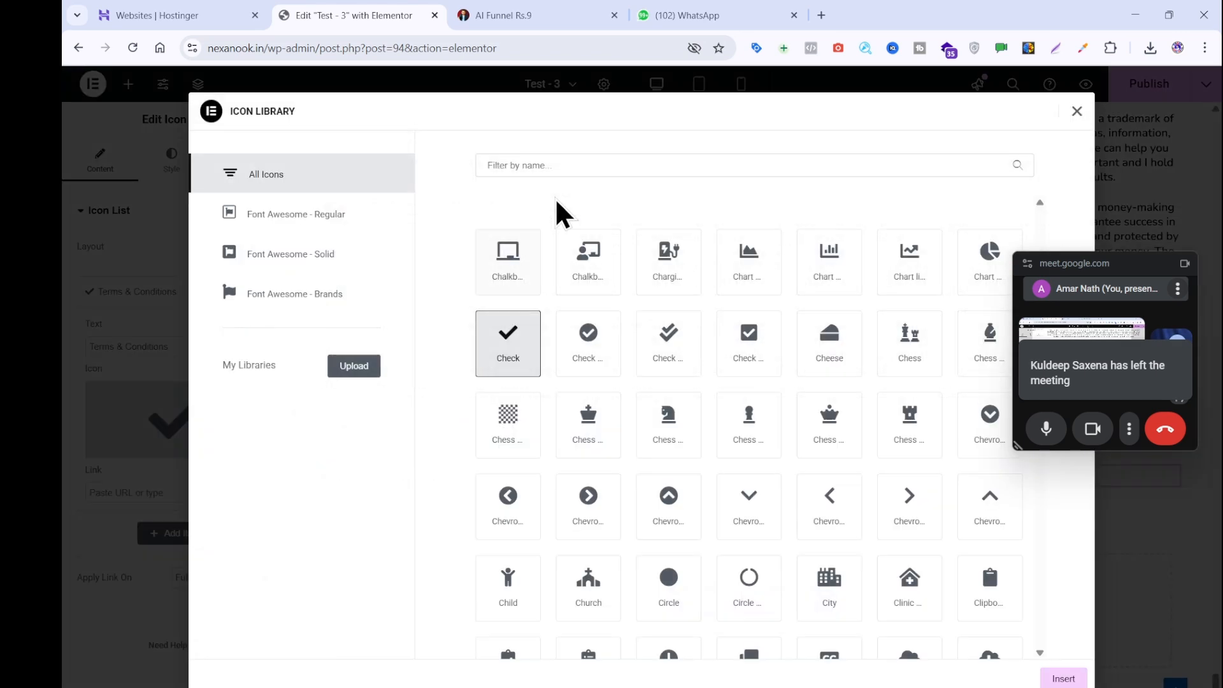
left_click(577, 167)
type("dot")
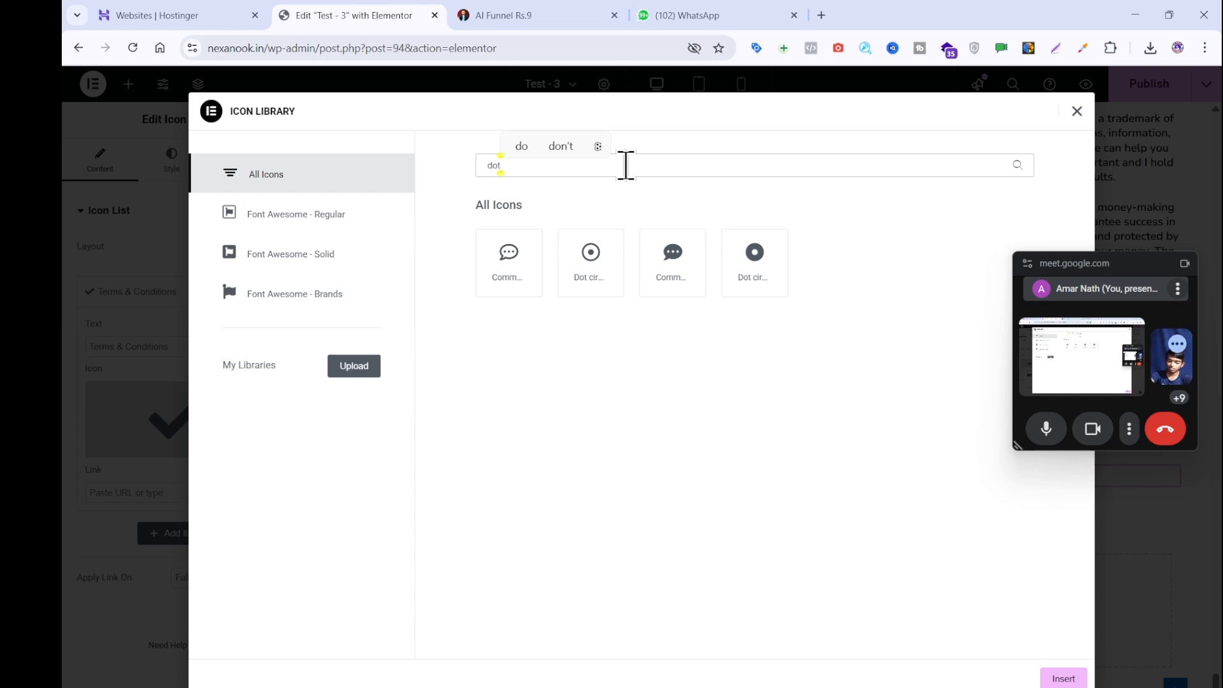
key("BackSpace")
key("BackSpace")
key("BackSpace")
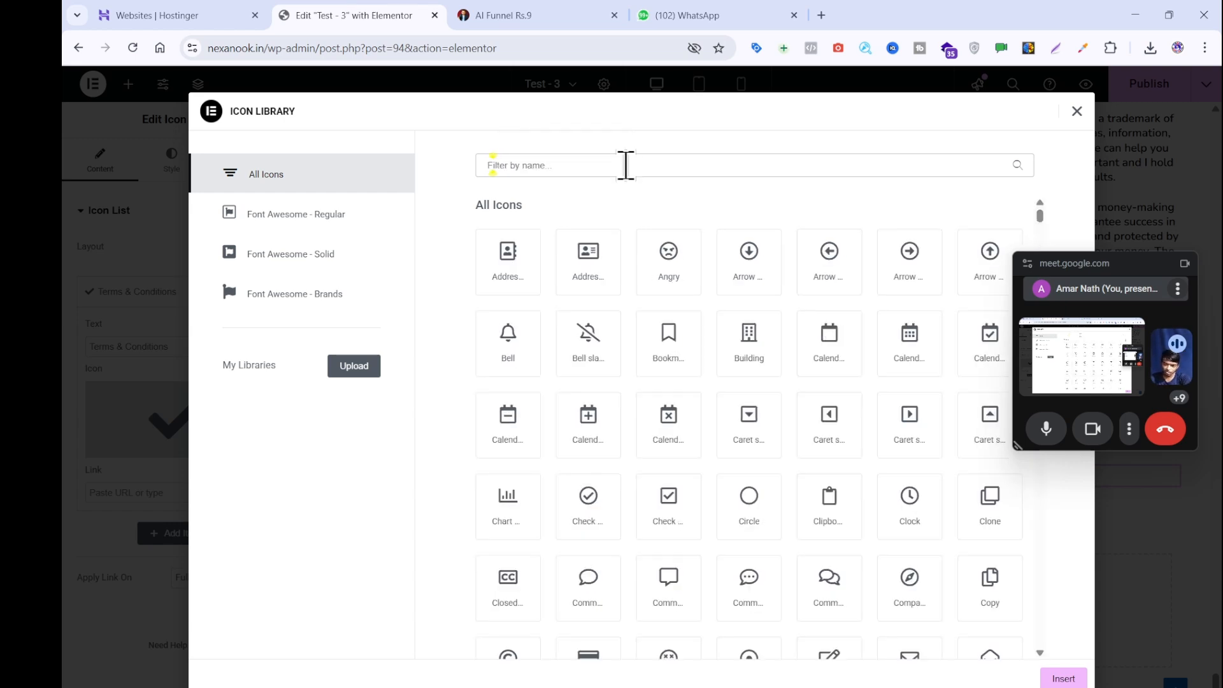
type("poi")
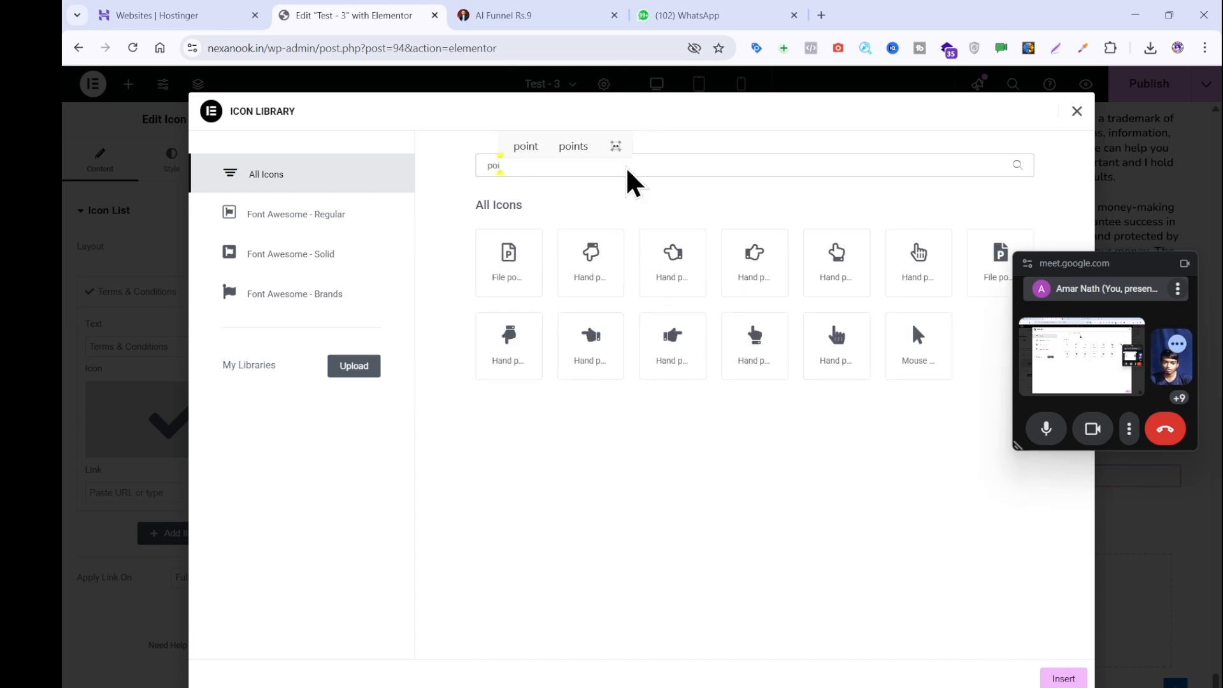
key("BackSpace")
key("BackSpace")
key("BackSpace")
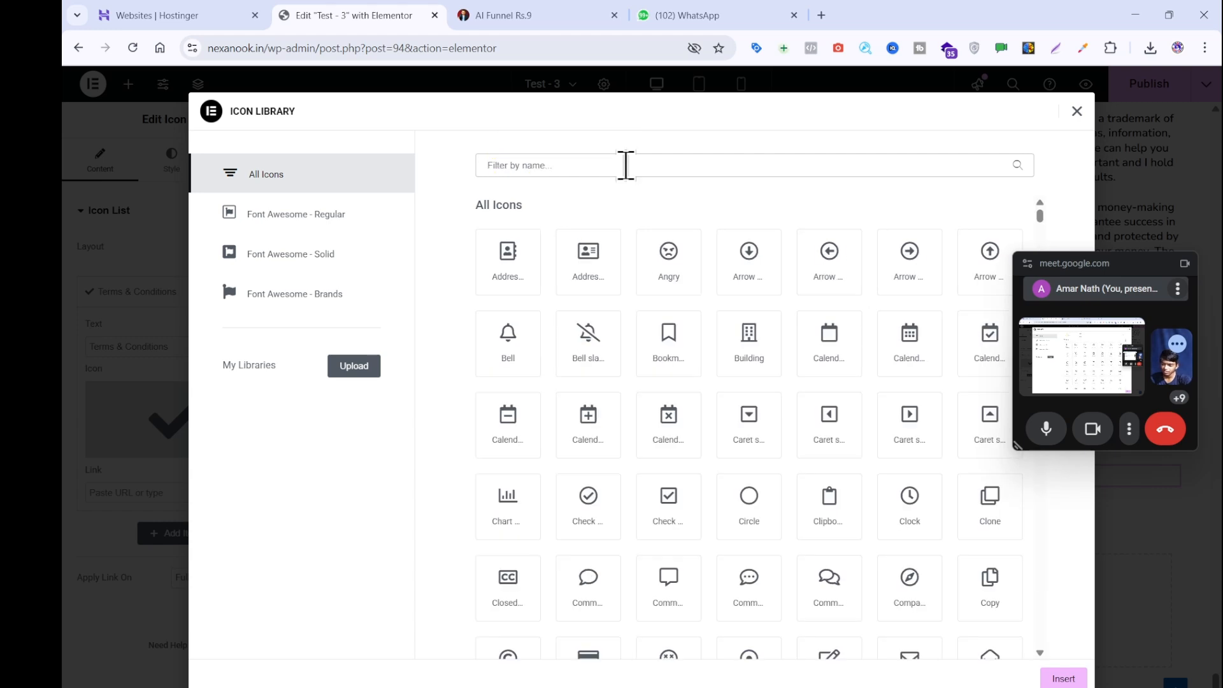
- Find the solid dot circle by searching the icon library for 'dot' and insert it as the Terms & Conditions item's icon
type("do")
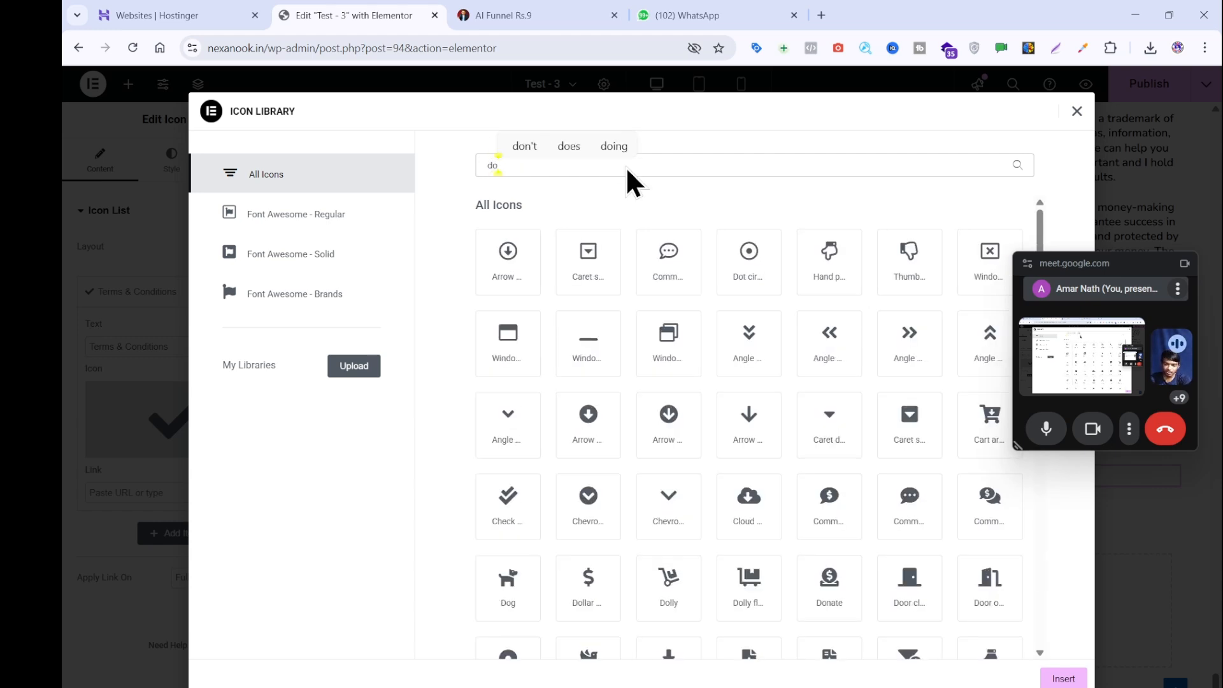
type("t")
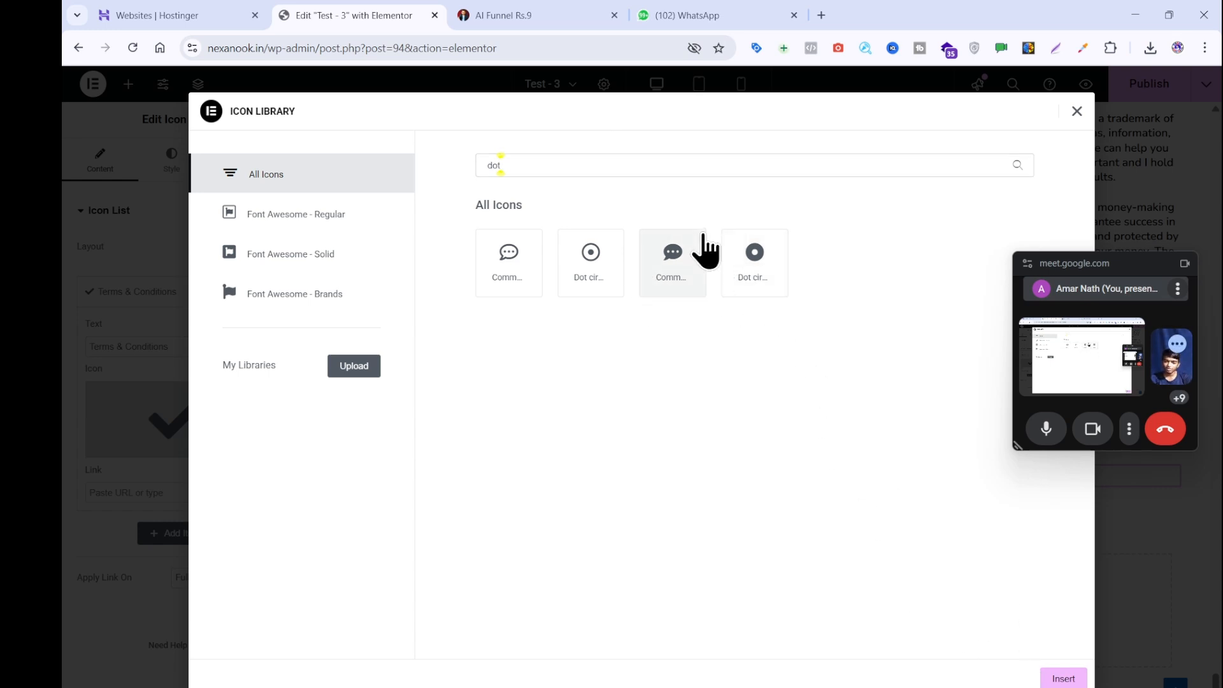
left_click(755, 264)
left_click(1064, 679)
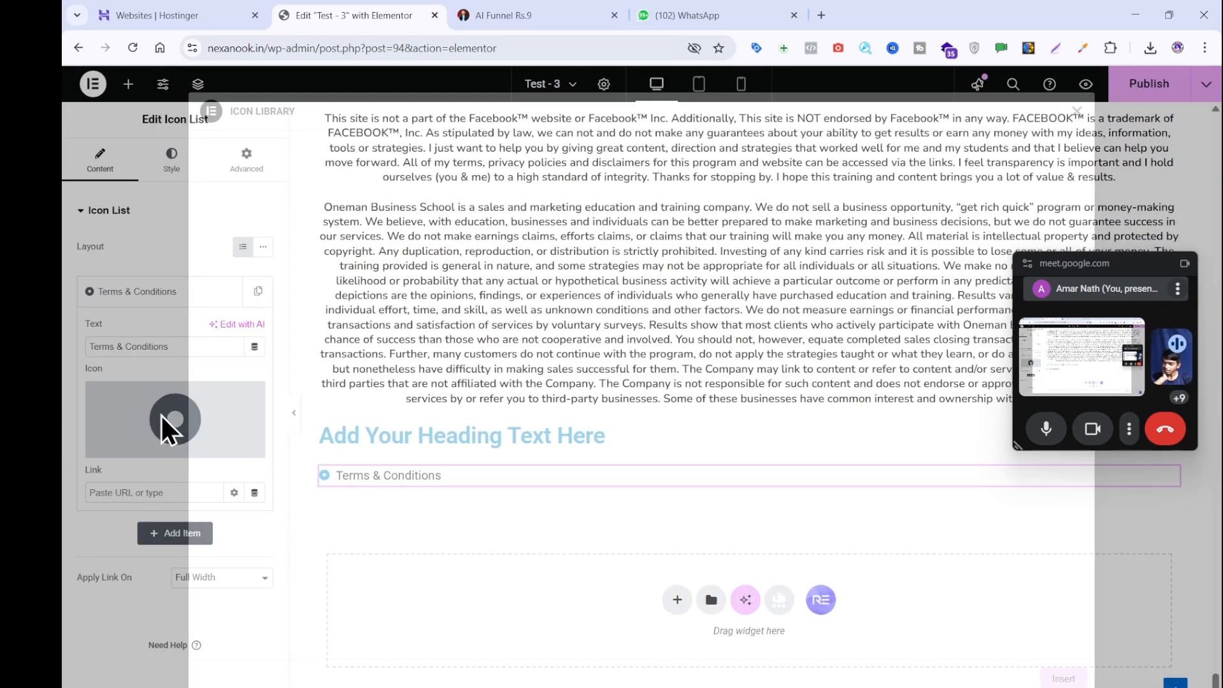
- Delete the placeholder heading above the Terms & Conditions item and select the icon list
right_click(415, 437)
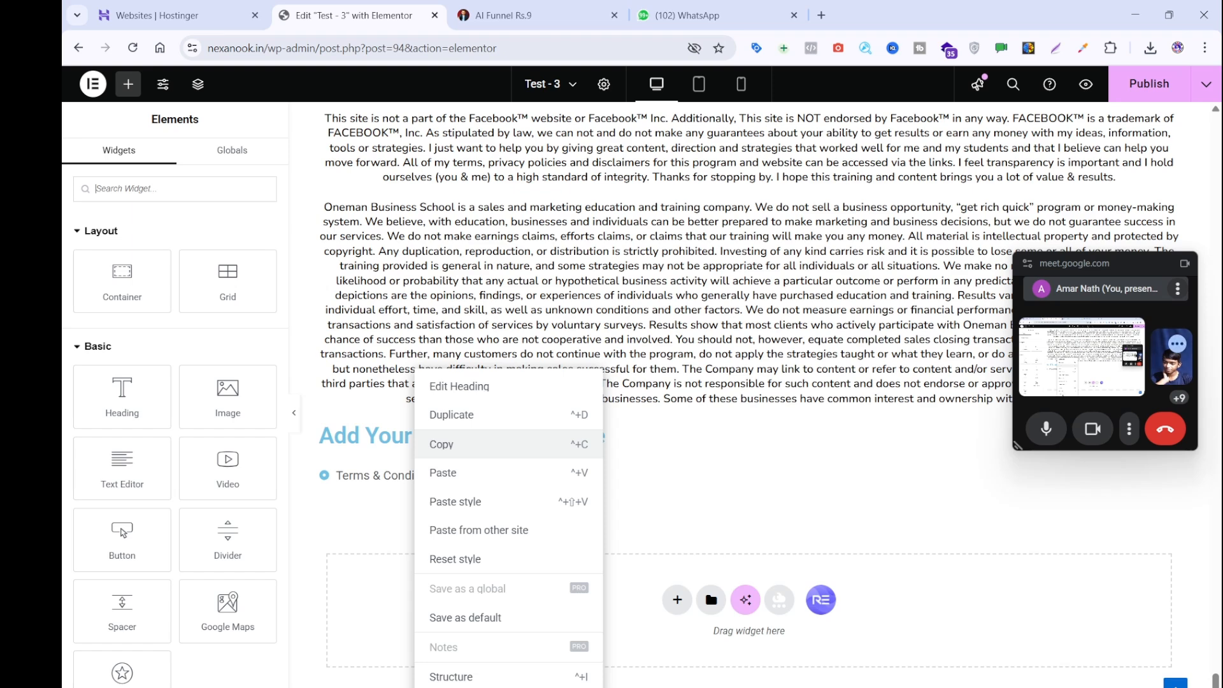
key("Delete")
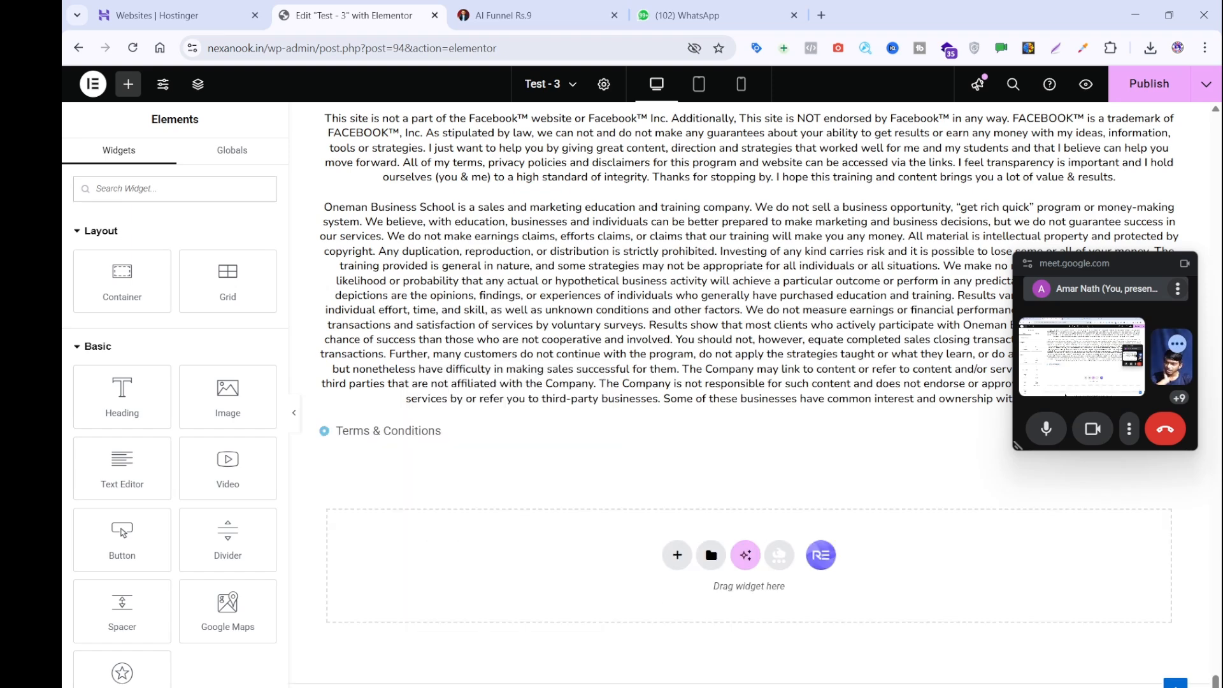
left_click(367, 431)
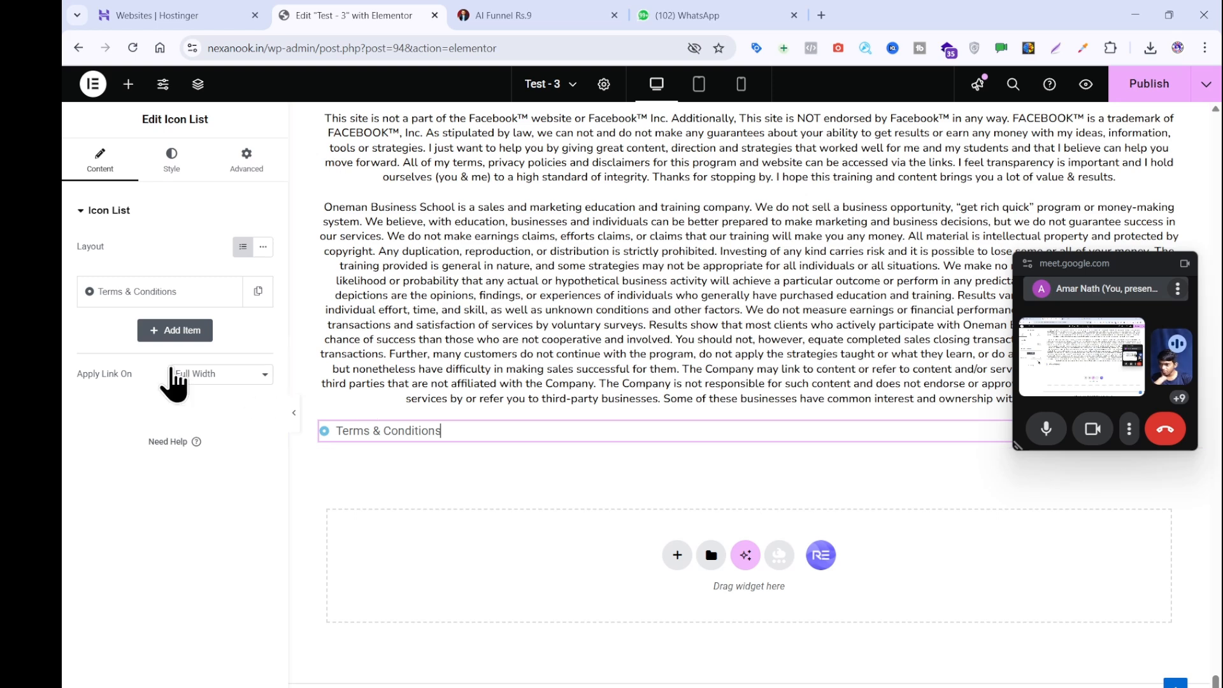
- Copy the Terms & Conditions link address from the reference page and set it as the link of the Terms & Conditions list item
left_click(468, 16)
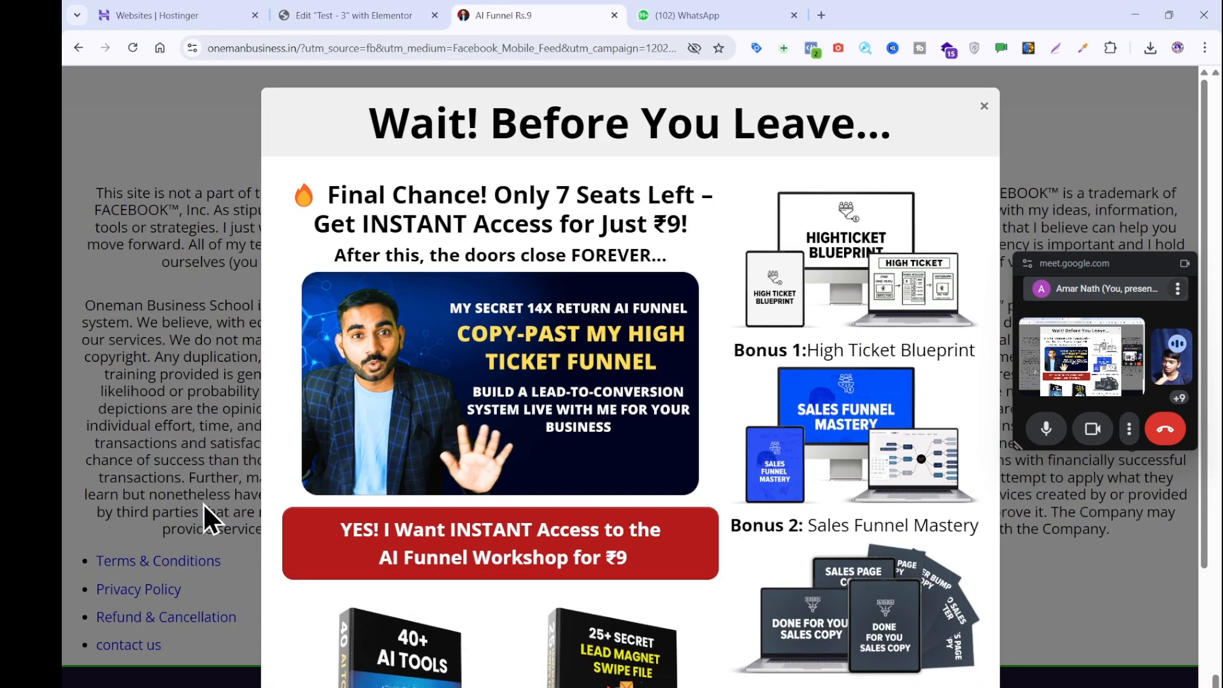
left_click(166, 573)
right_click(174, 557)
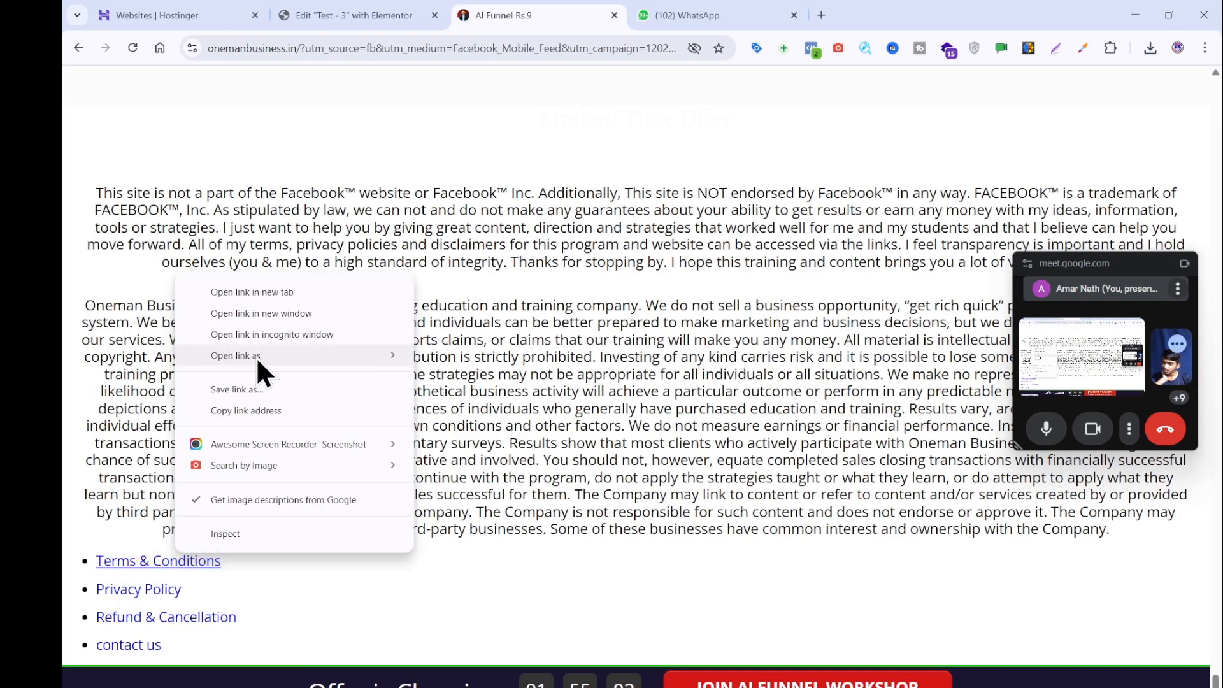
left_click(258, 412)
left_click(358, 13)
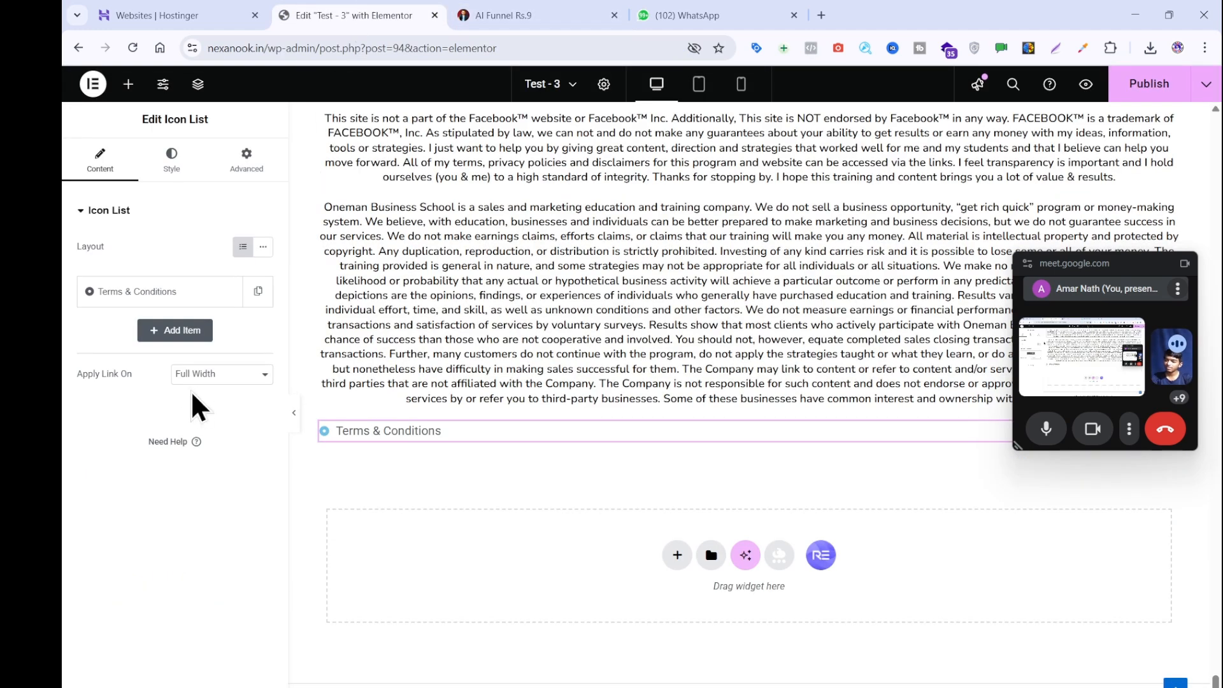
left_click(153, 292)
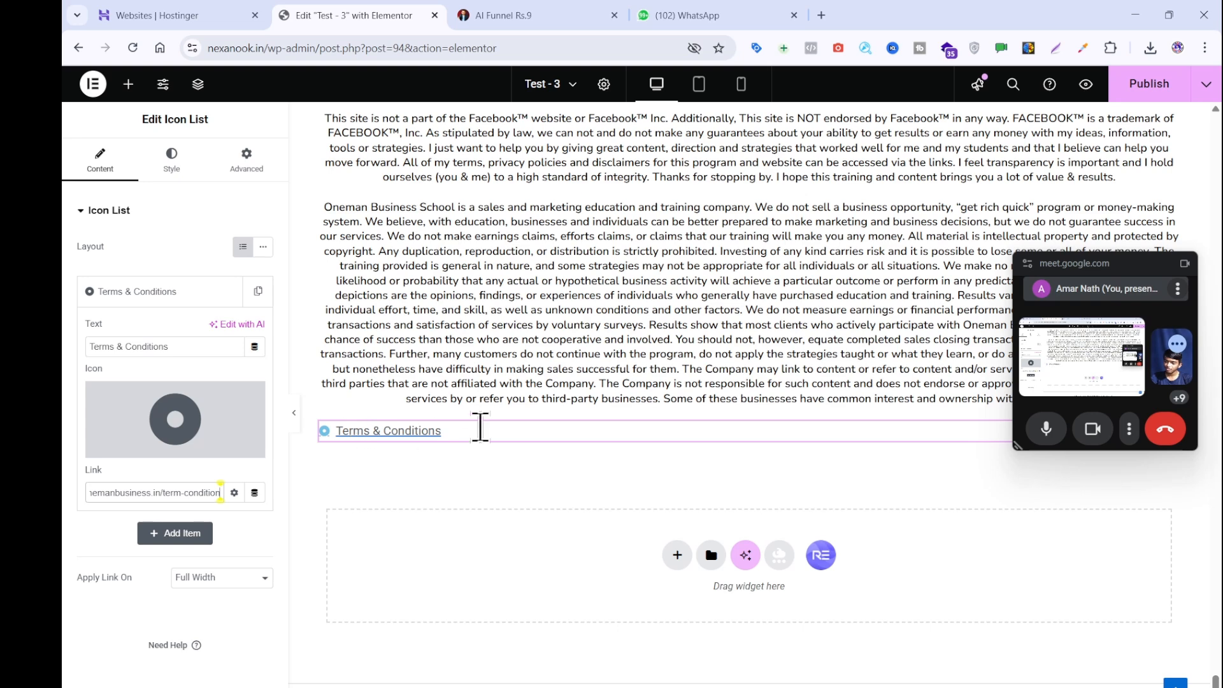
- Check the bullet colour on the reference page and set the Terms & Conditions icon list's icon colour to black
left_click(171, 161)
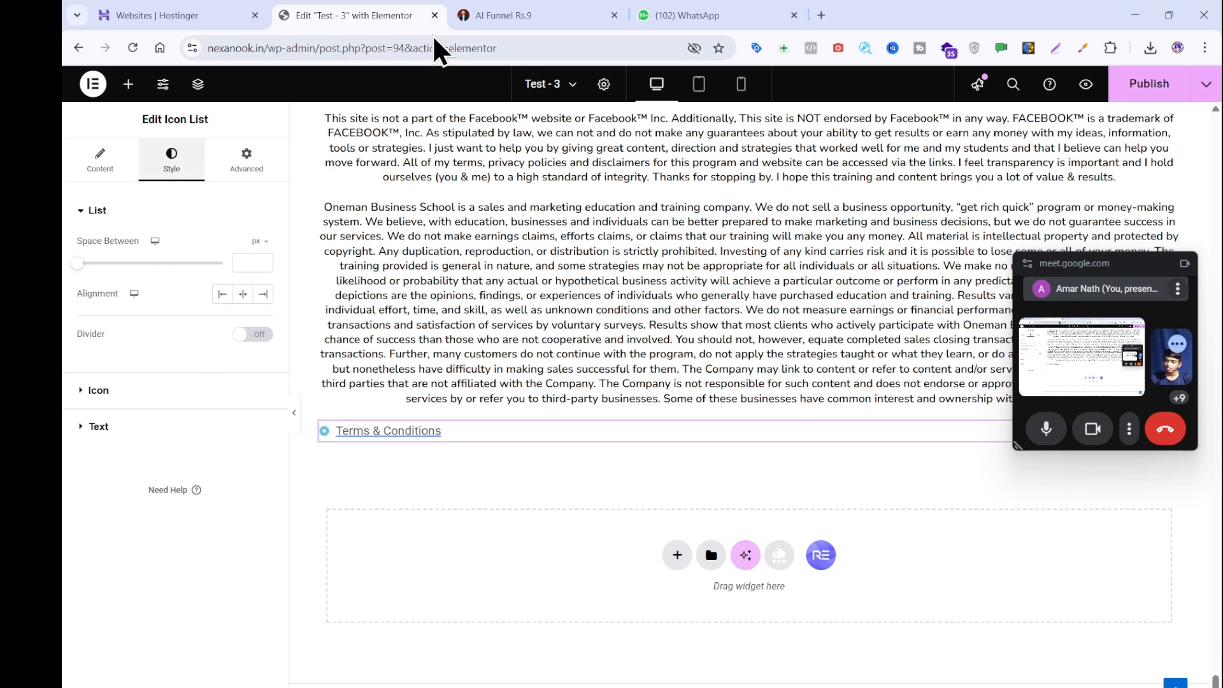
left_click(468, 12)
left_click(197, 567)
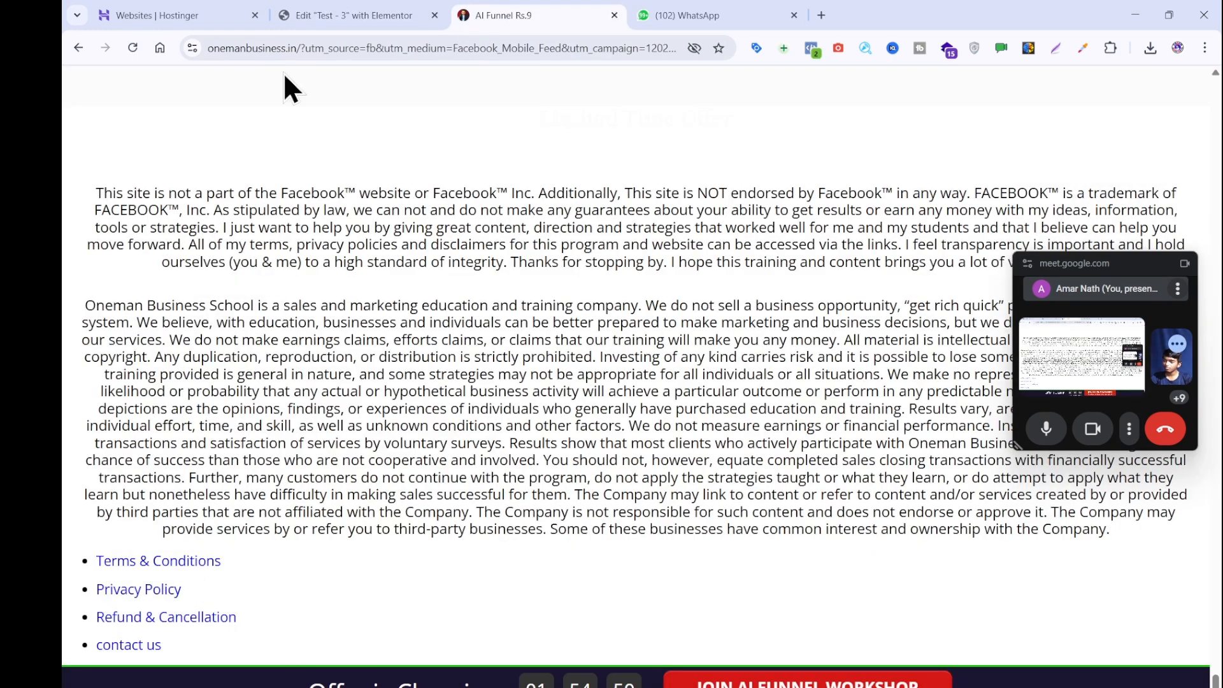
left_click(354, 15)
left_click(263, 314)
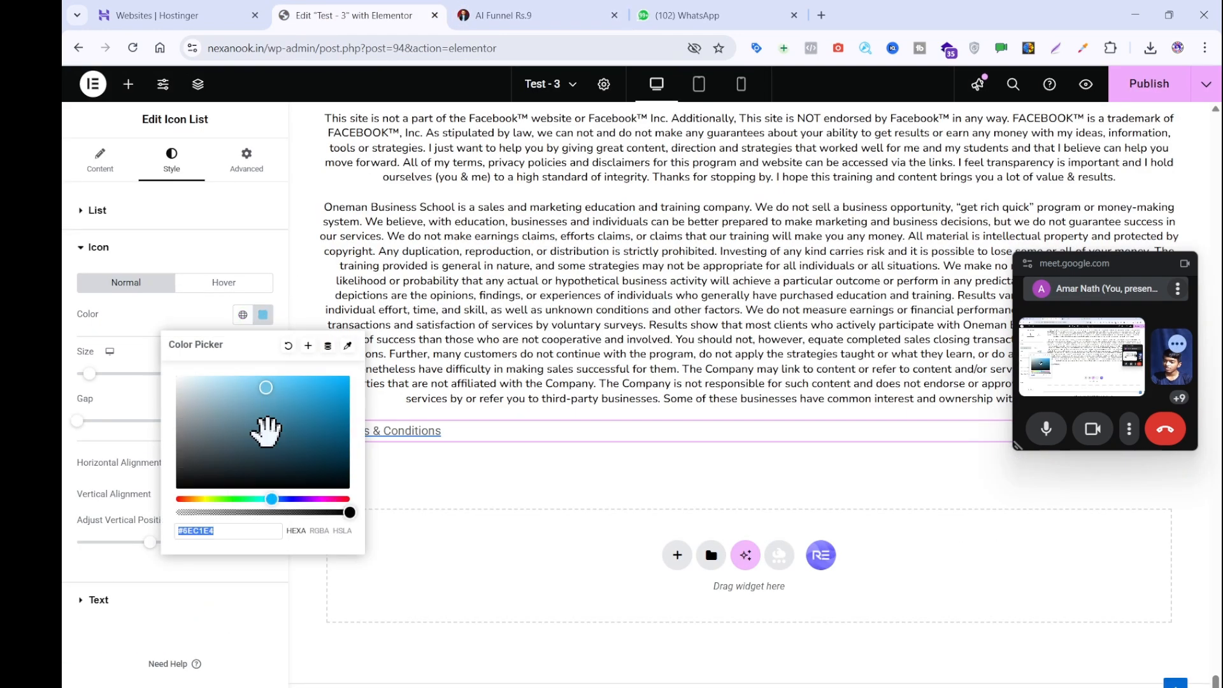
left_click_drag(265, 423, 344, 551)
left_click(398, 513)
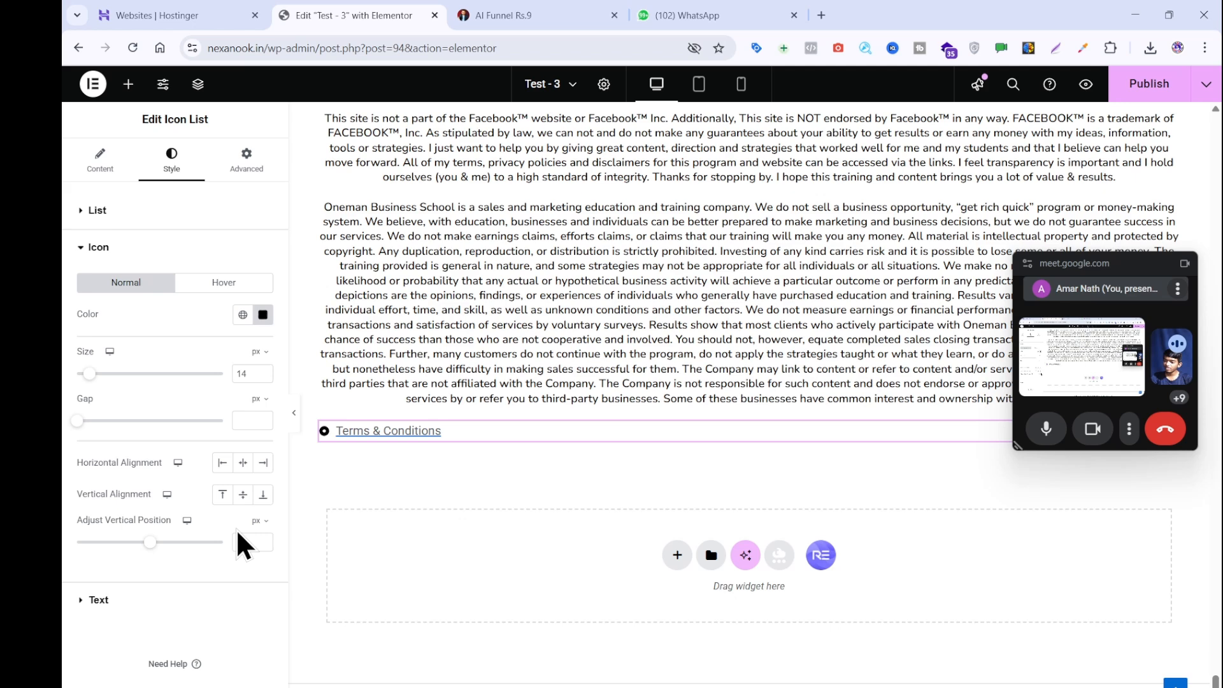
- Set the Terms & Conditions icon list's text typography to the Nunito font at 18 px
left_click(201, 609)
left_click(262, 319)
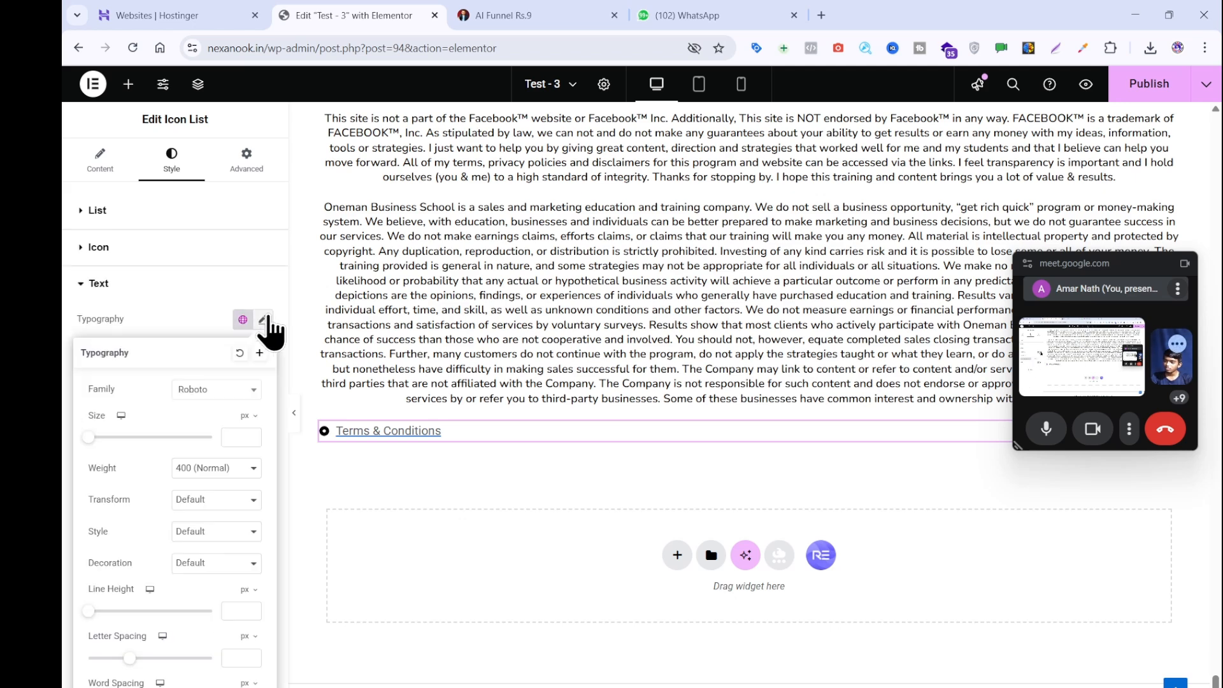
left_click(223, 392)
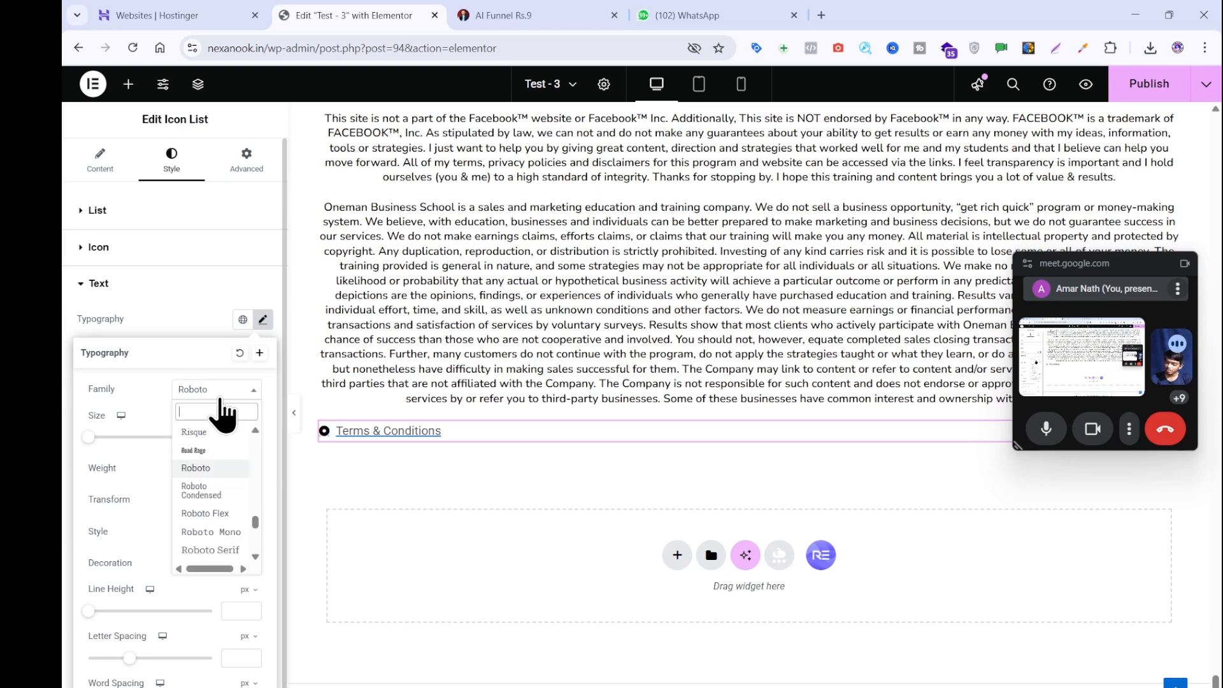
type("nun")
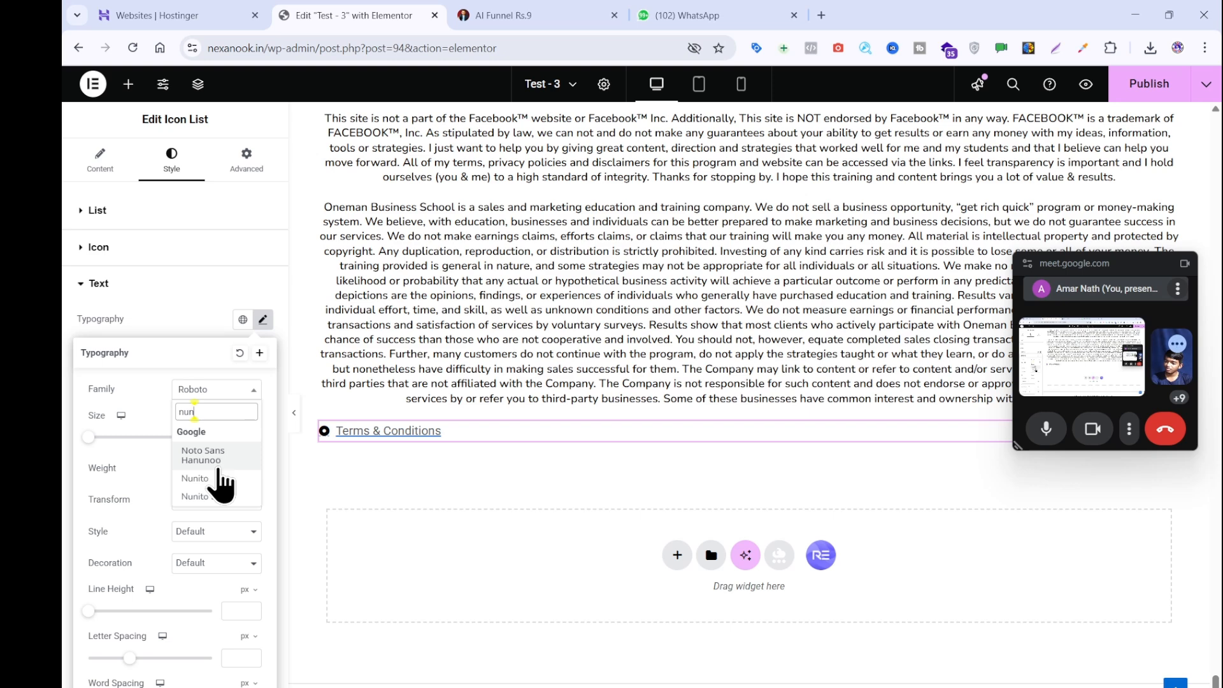
left_click(191, 479)
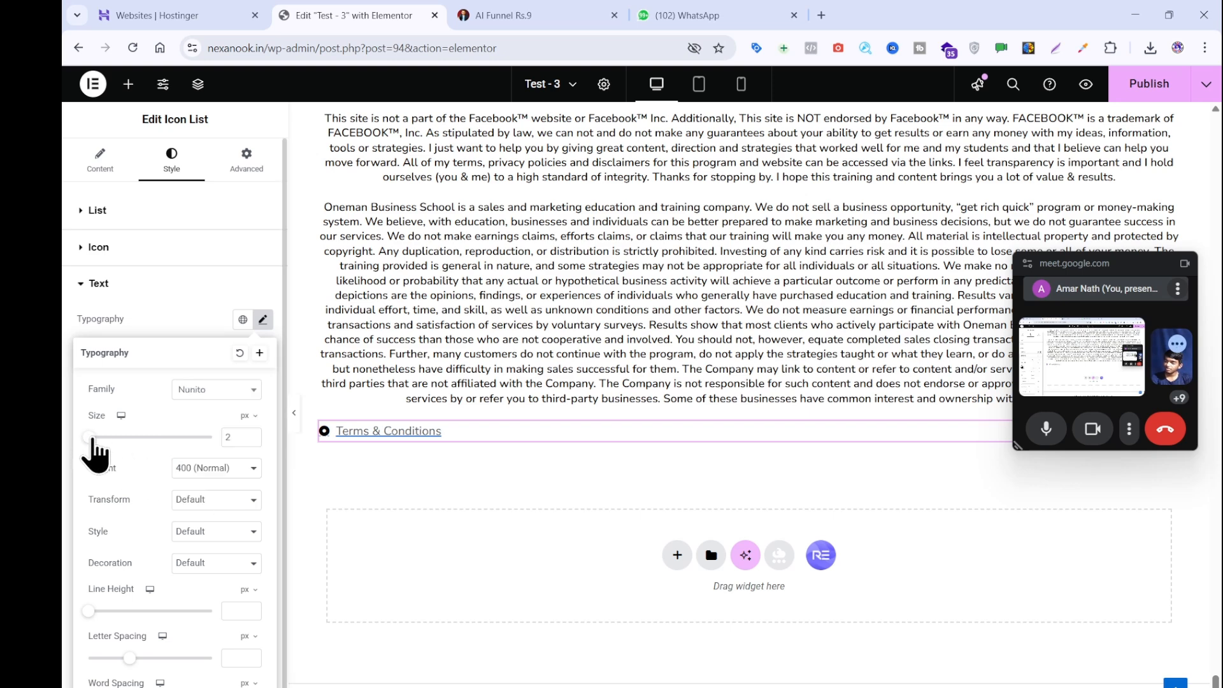
left_click_drag(91, 438, 97, 441)
left_click(169, 295)
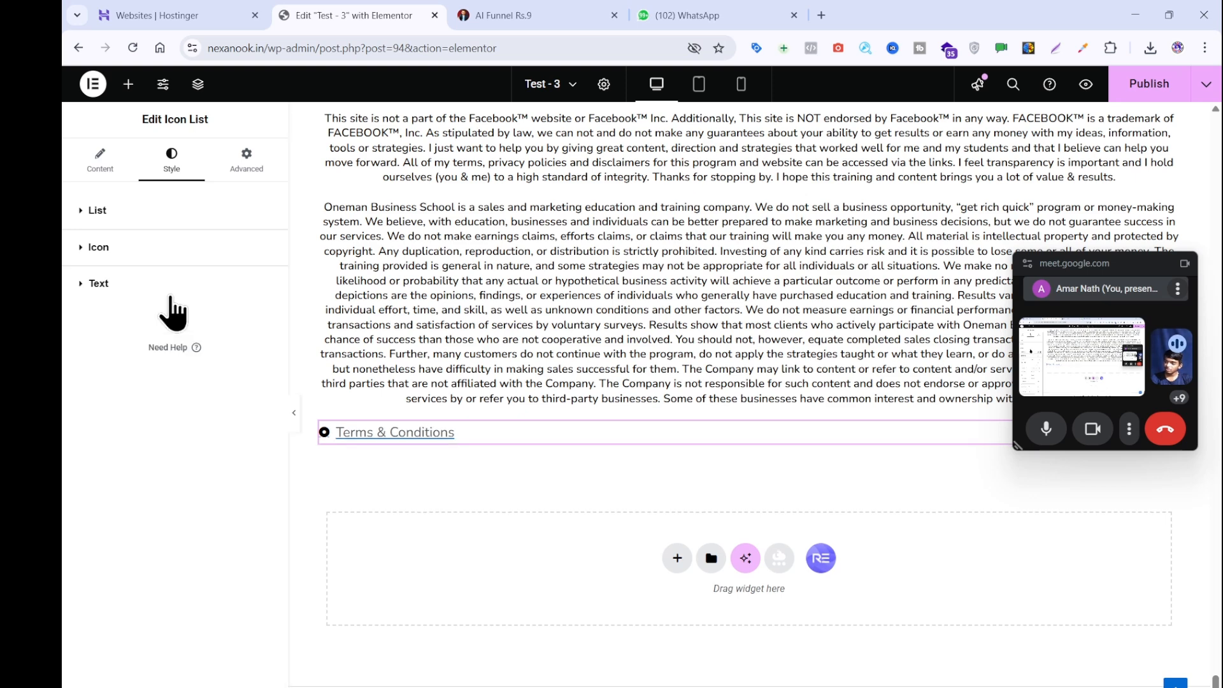
- Set the Terms & Conditions text weight to 500 (Medium) and its colour to black (#000000)
left_click(171, 295)
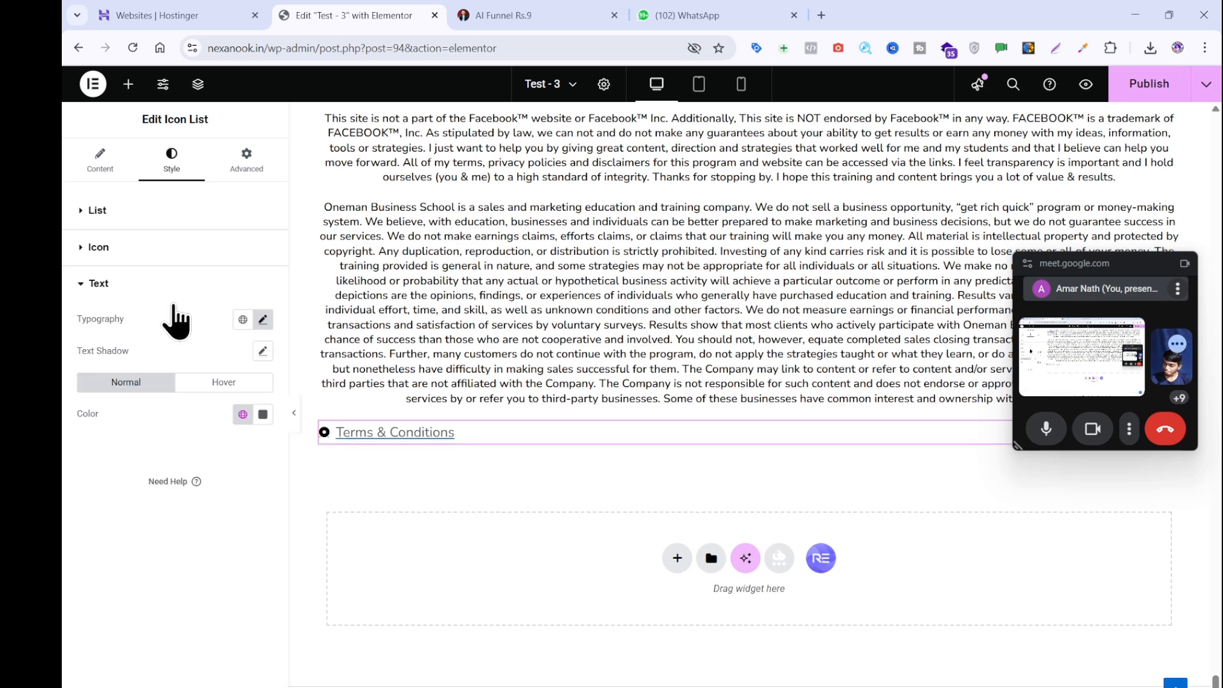
left_click(263, 320)
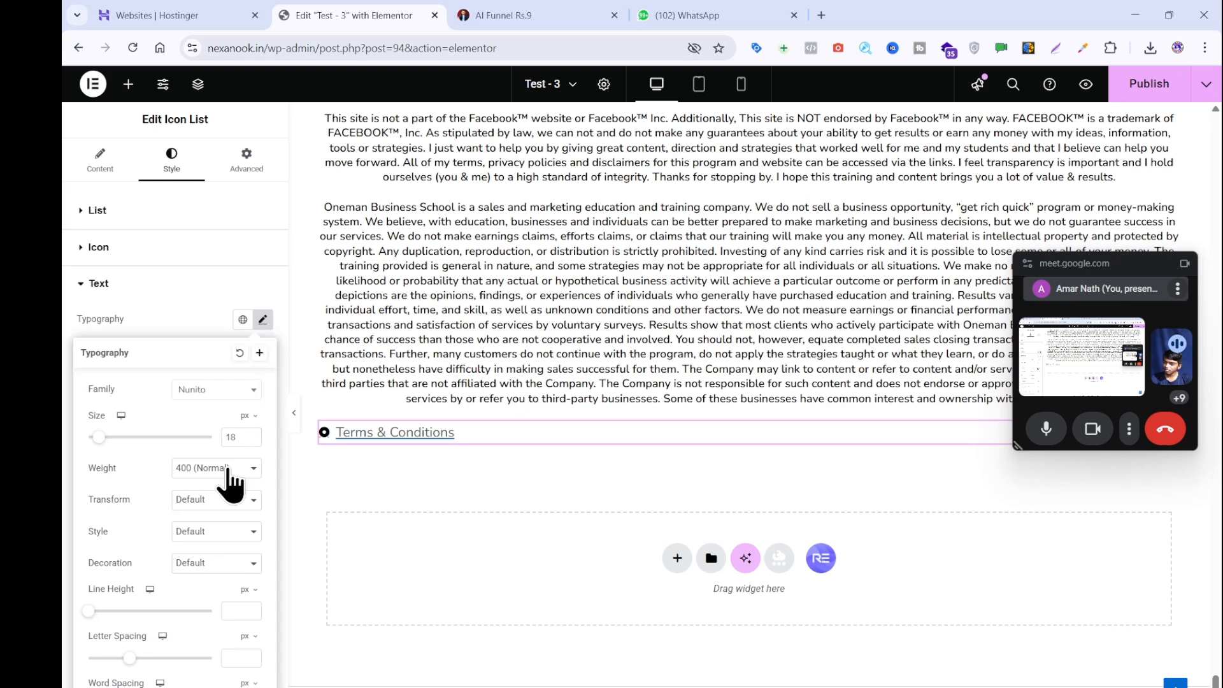
left_click(223, 469)
left_click(205, 560)
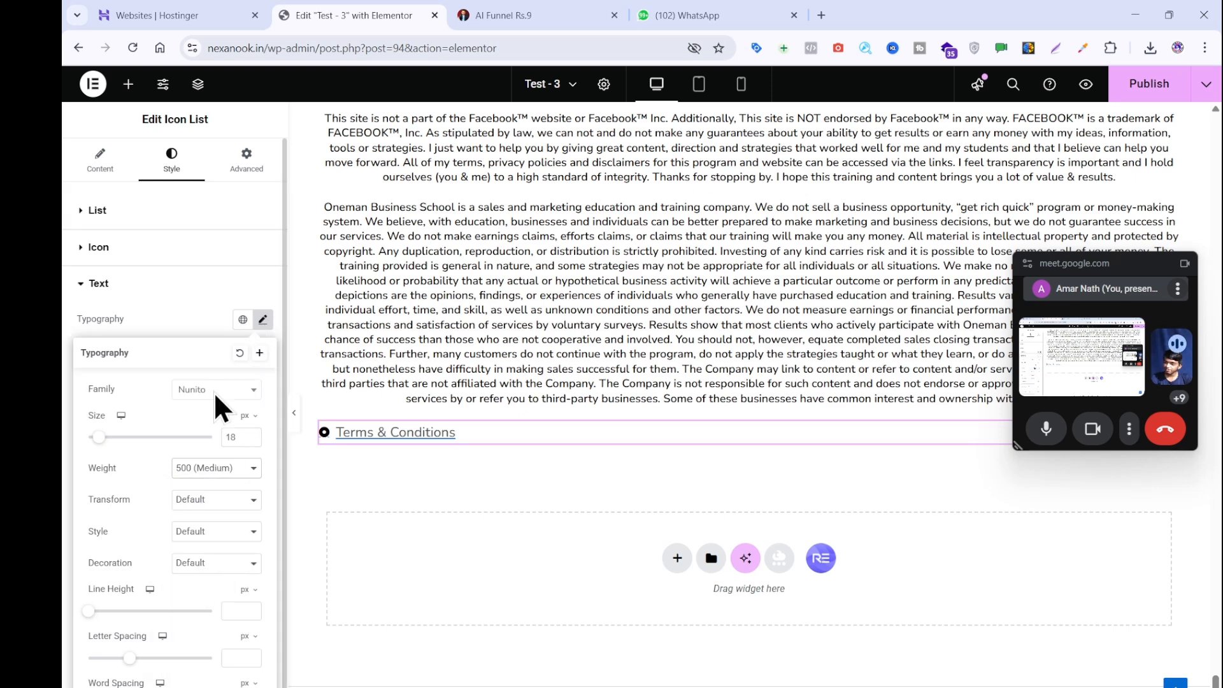
left_click(194, 328)
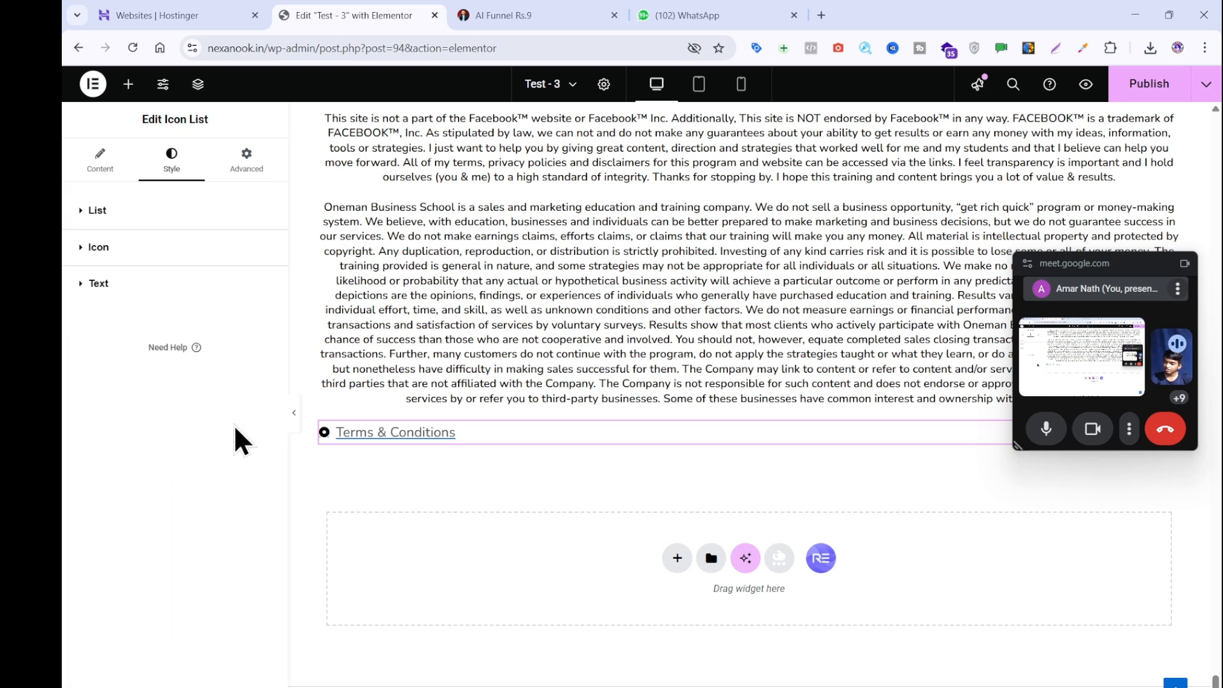
left_click(265, 413)
left_click_drag(287, 536, 376, 609)
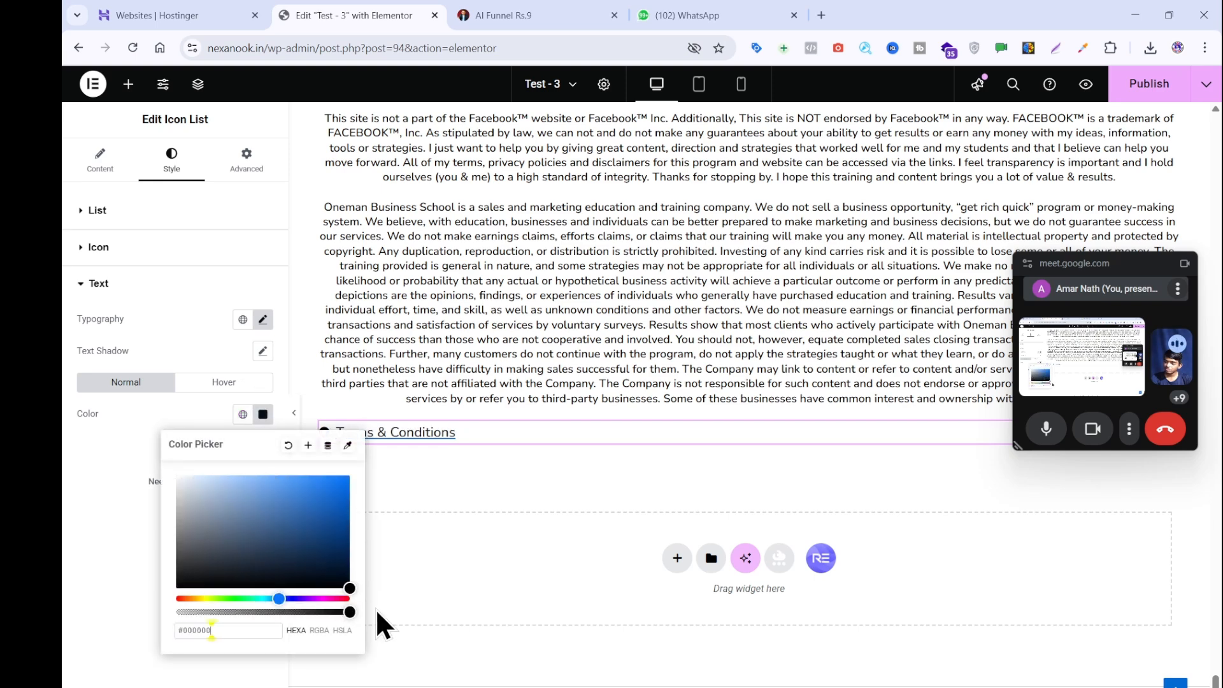
left_click(423, 502)
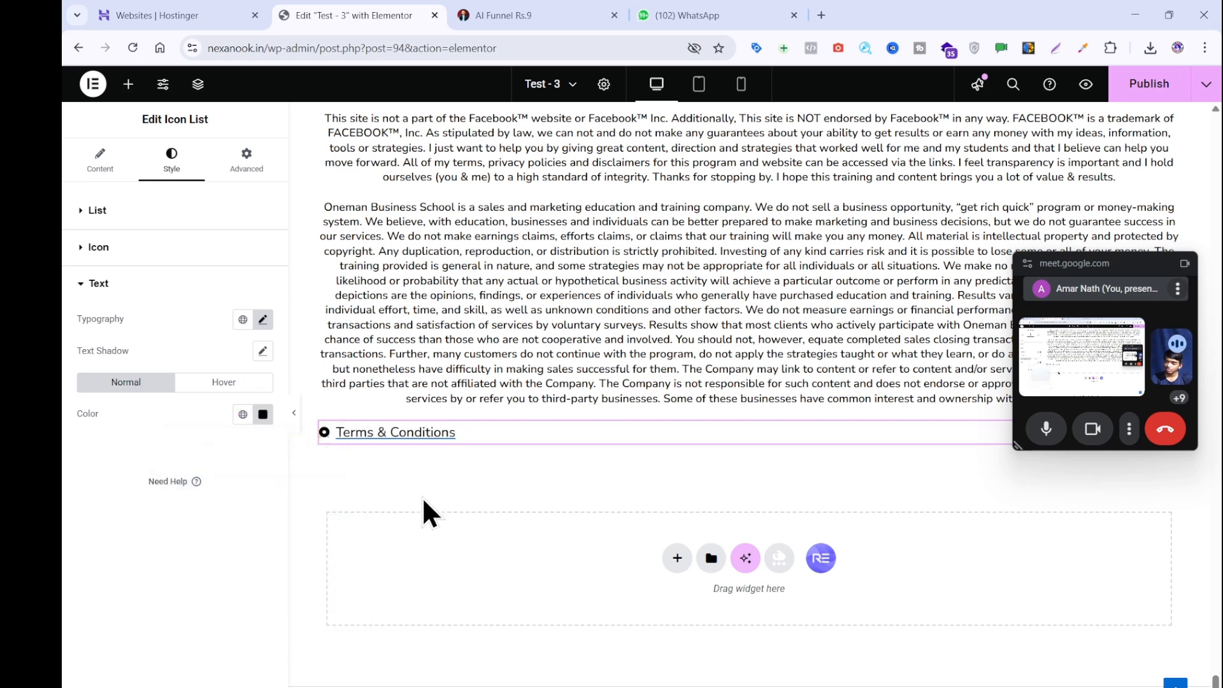
- Duplicate the Terms & Conditions icon list and copy the reference page's 'Privacy Policy' label as plain text through Notepad
right_click(517, 438)
left_click(529, 414)
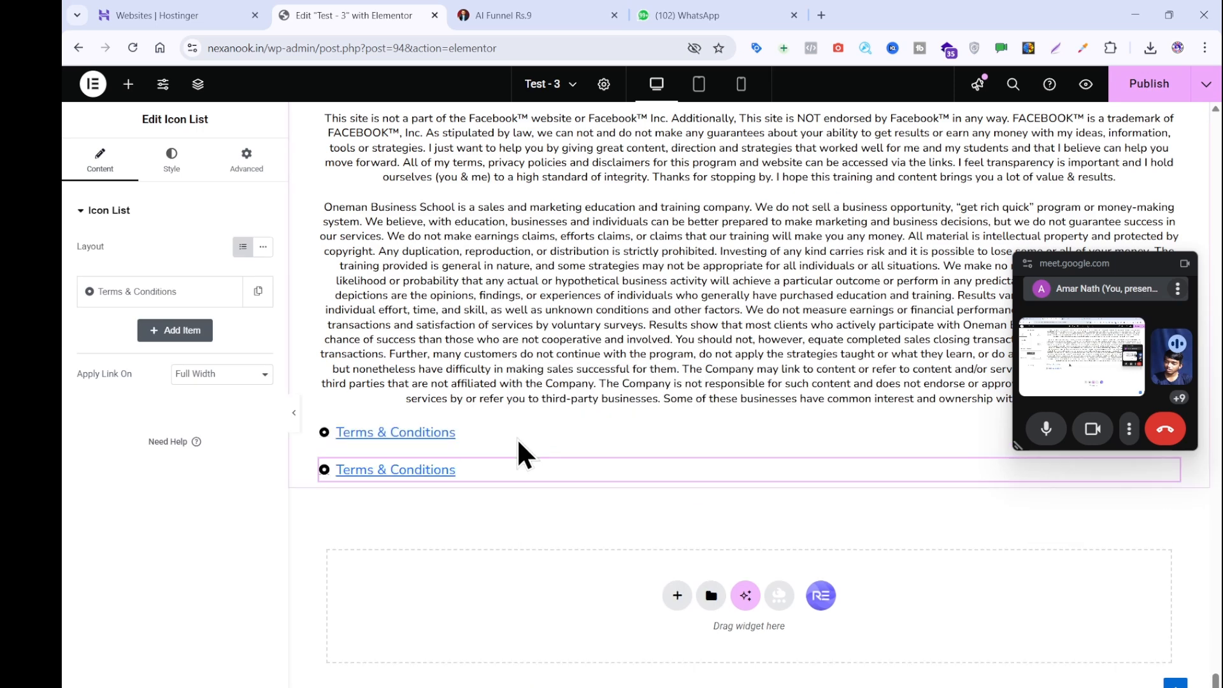
left_click(498, 17)
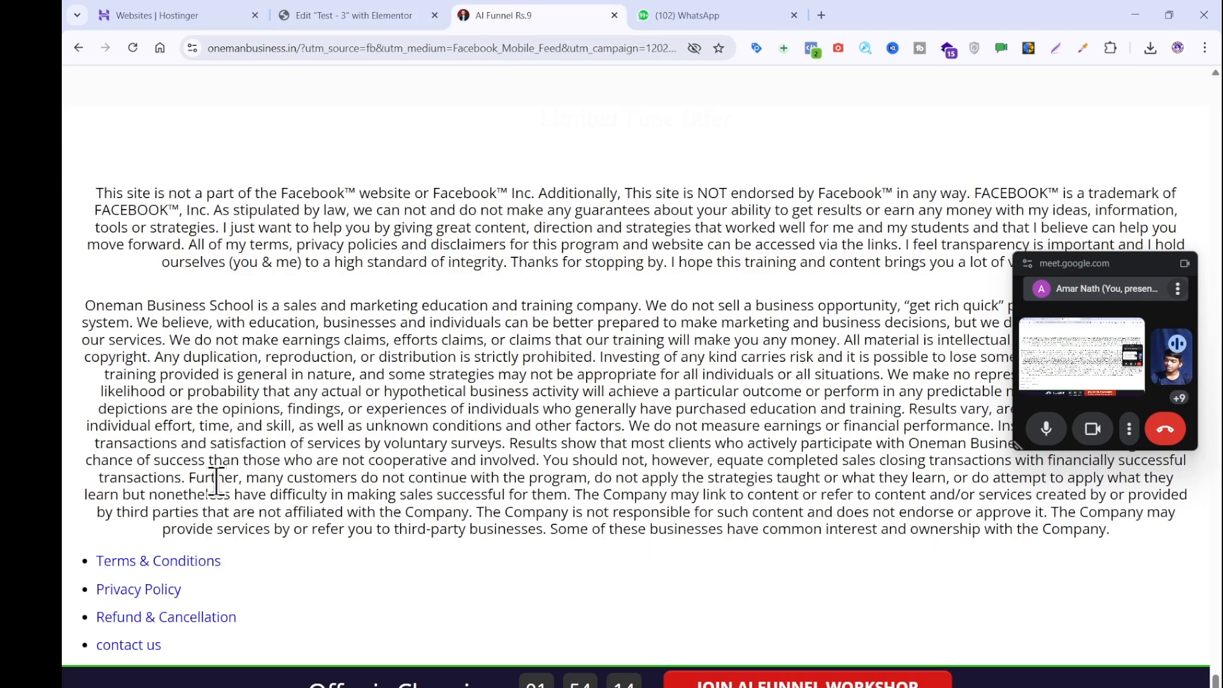
left_click_drag(182, 589, 93, 588)
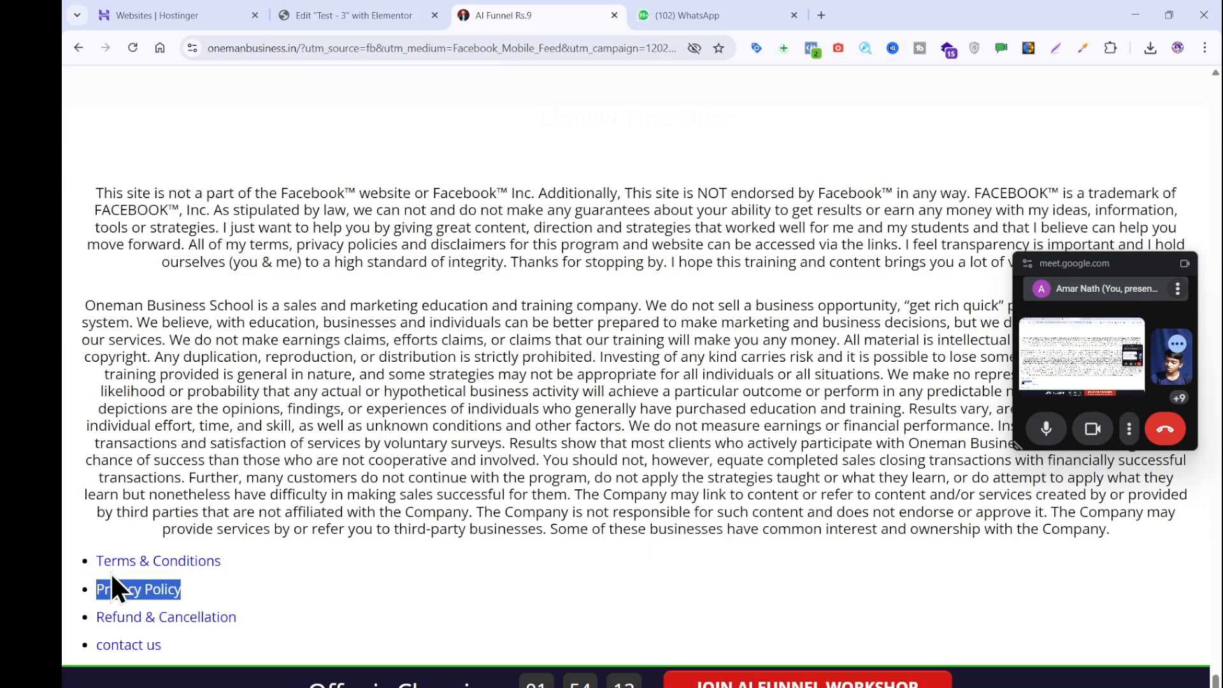
left_click(317, 560)
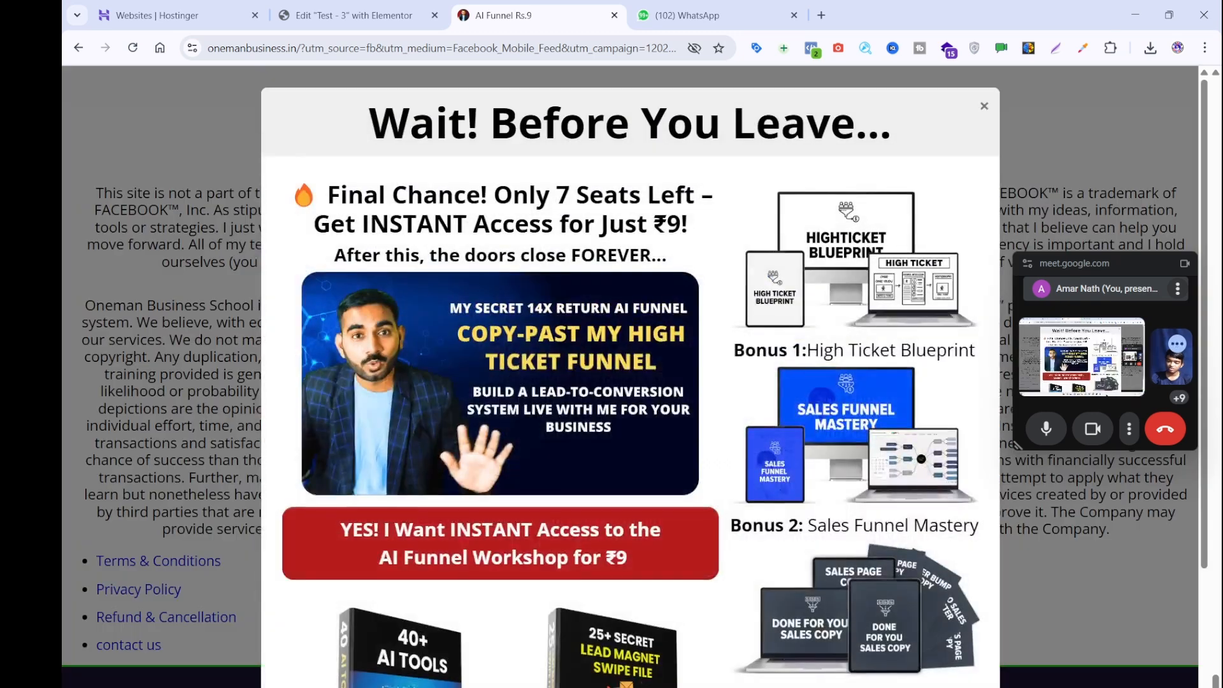
left_click(806, 687)
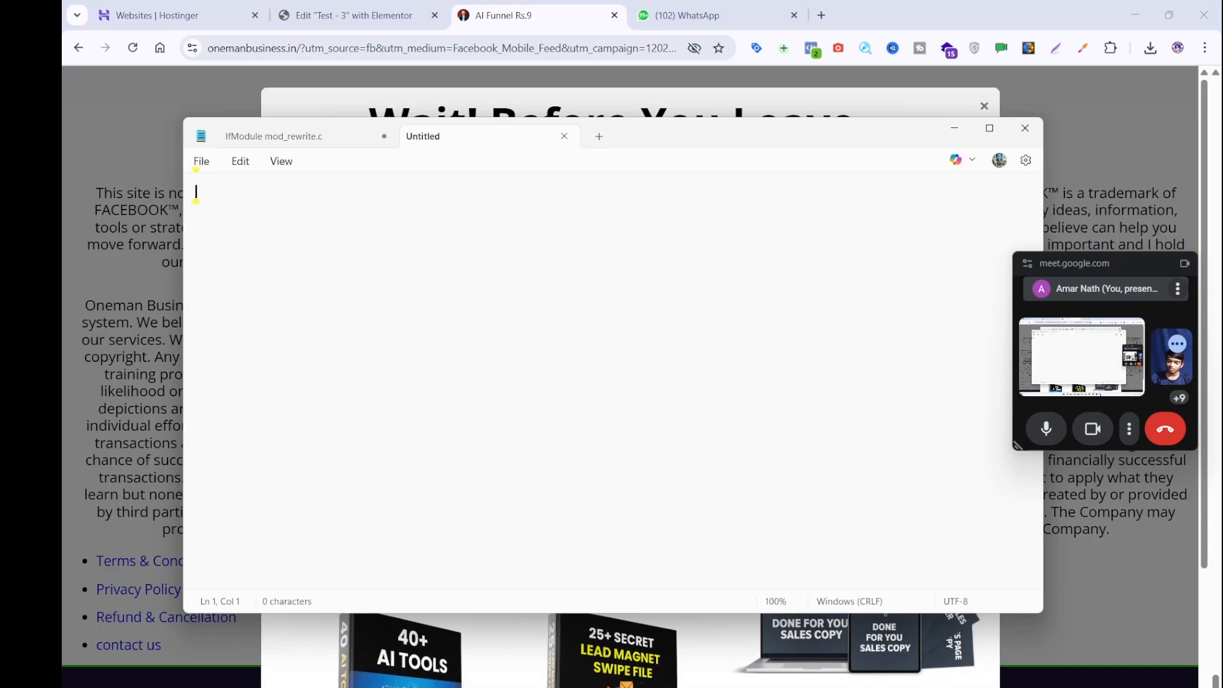
key("ctrl+a")
key("ctrl+x")
- Replace the duplicated list item's text with 'Privacy Policy'
left_click(353, 15)
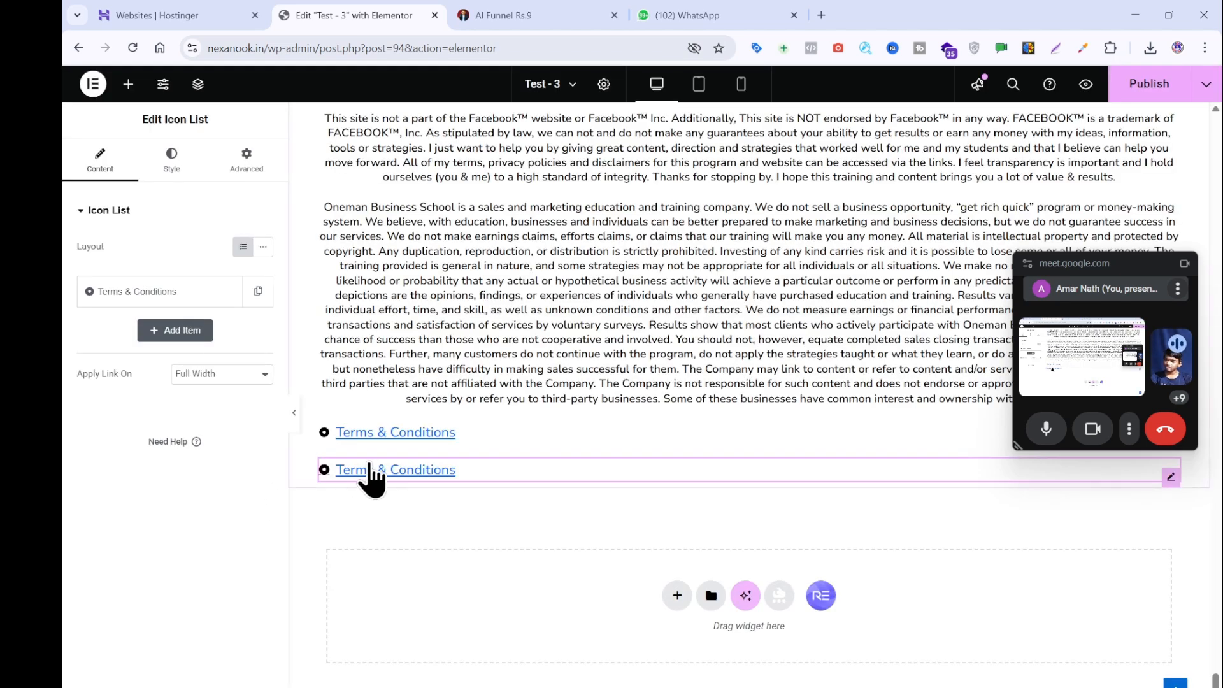
left_click(213, 300)
left_click(200, 346)
key("ctrl+a")
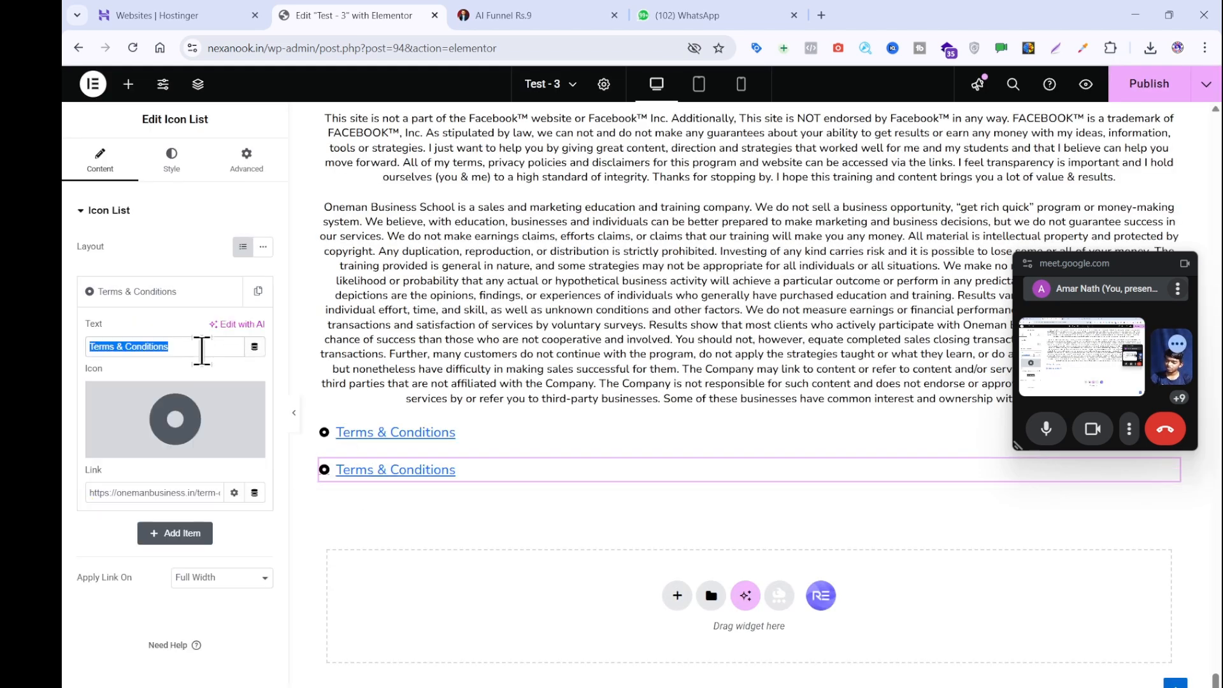
key("ctrl+v")
- Copy the Privacy Policy link address from the reference page and set it as the Privacy Policy item's link
left_click(504, 16)
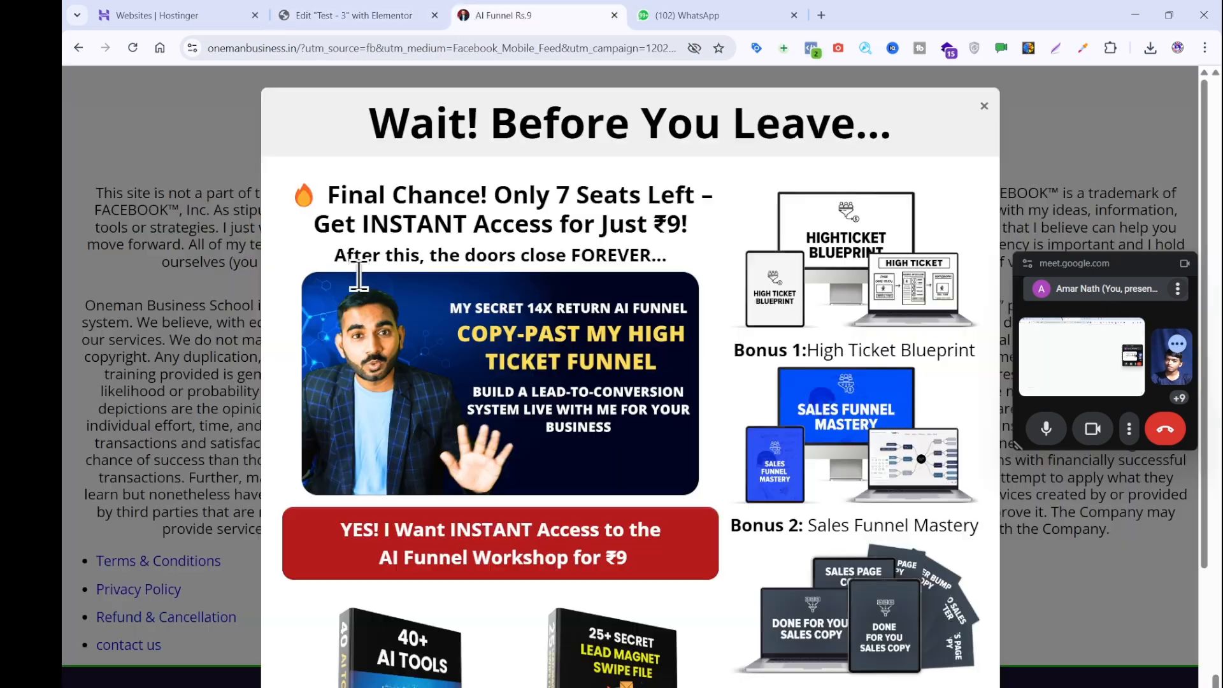
left_click(183, 472)
right_click(172, 589)
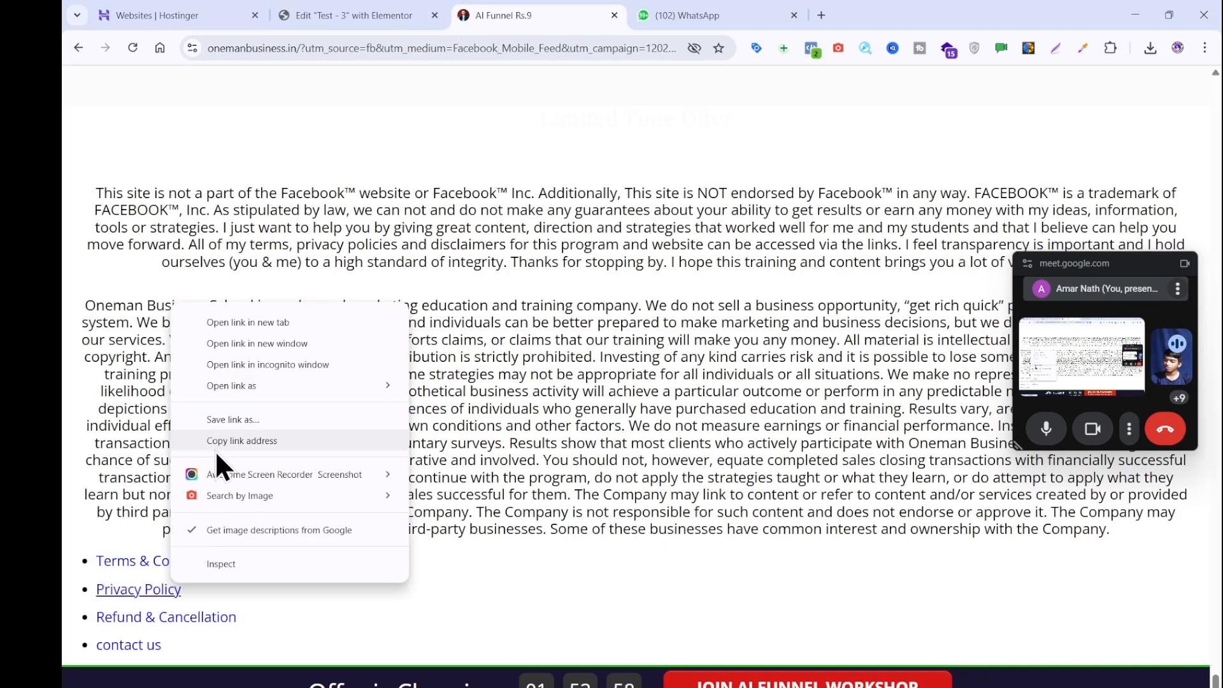
left_click(216, 446)
left_click(357, 15)
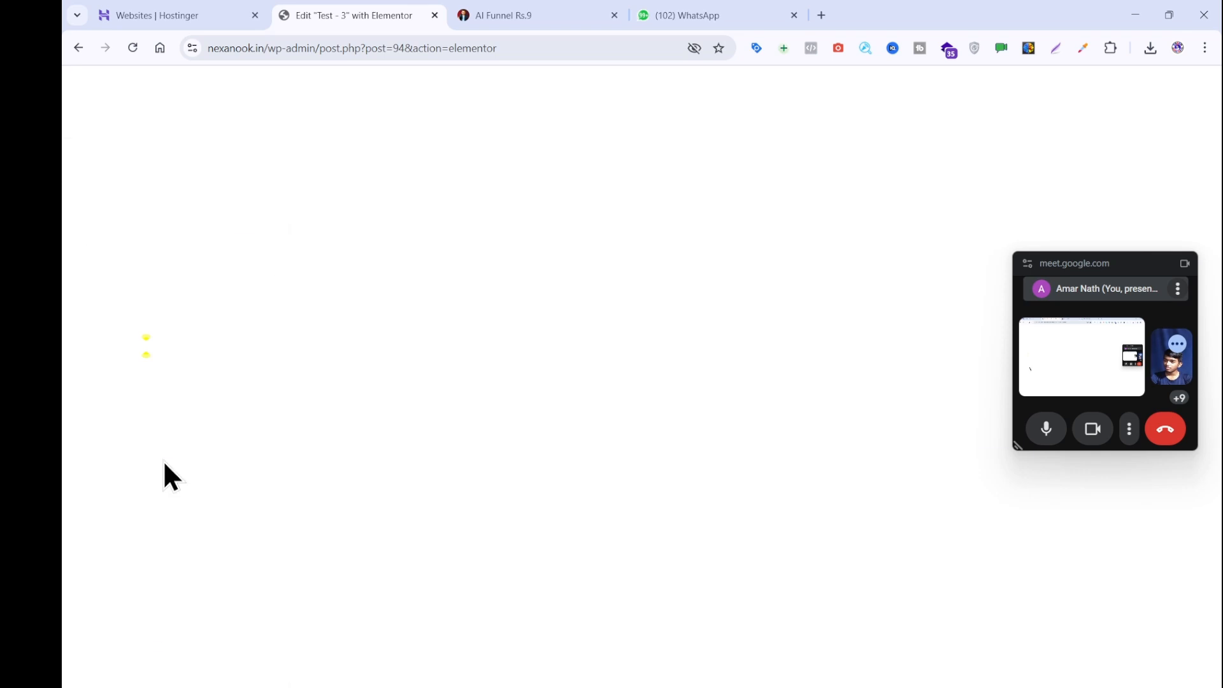
triple_click(169, 493)
key("ctrl+v")
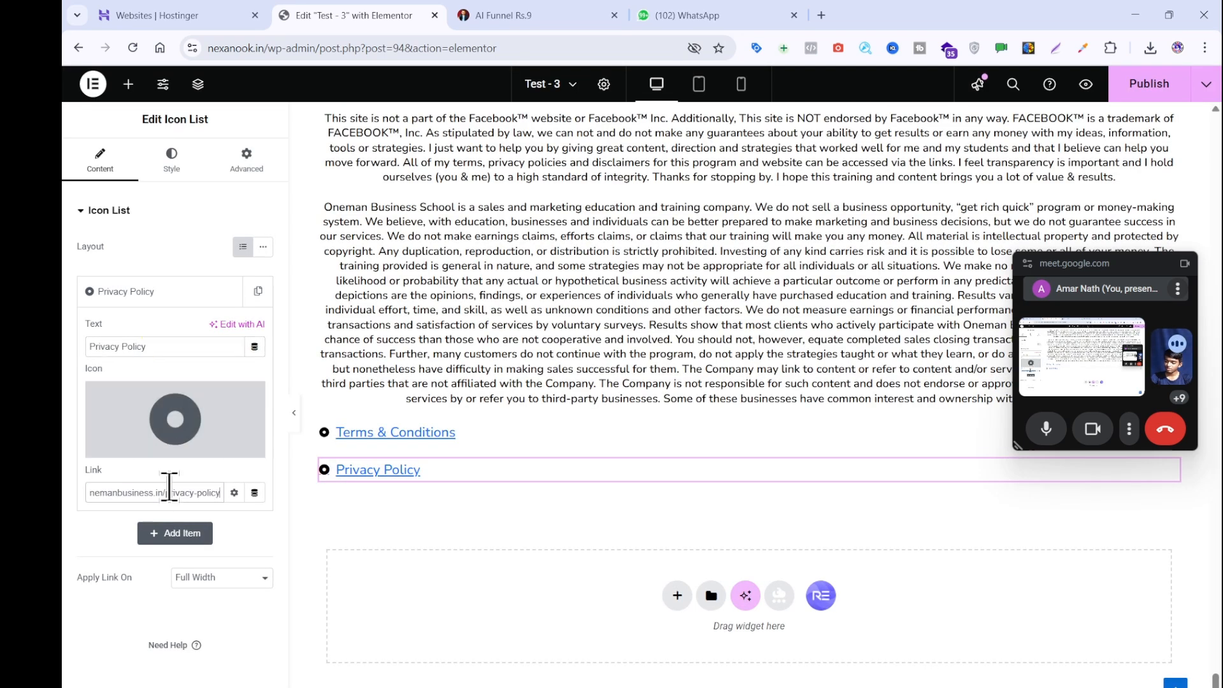
- Duplicate the Privacy Policy icon list and copy the reference page's 'Refund & Cancellation' label as plain text through Notepad
right_click(479, 469)
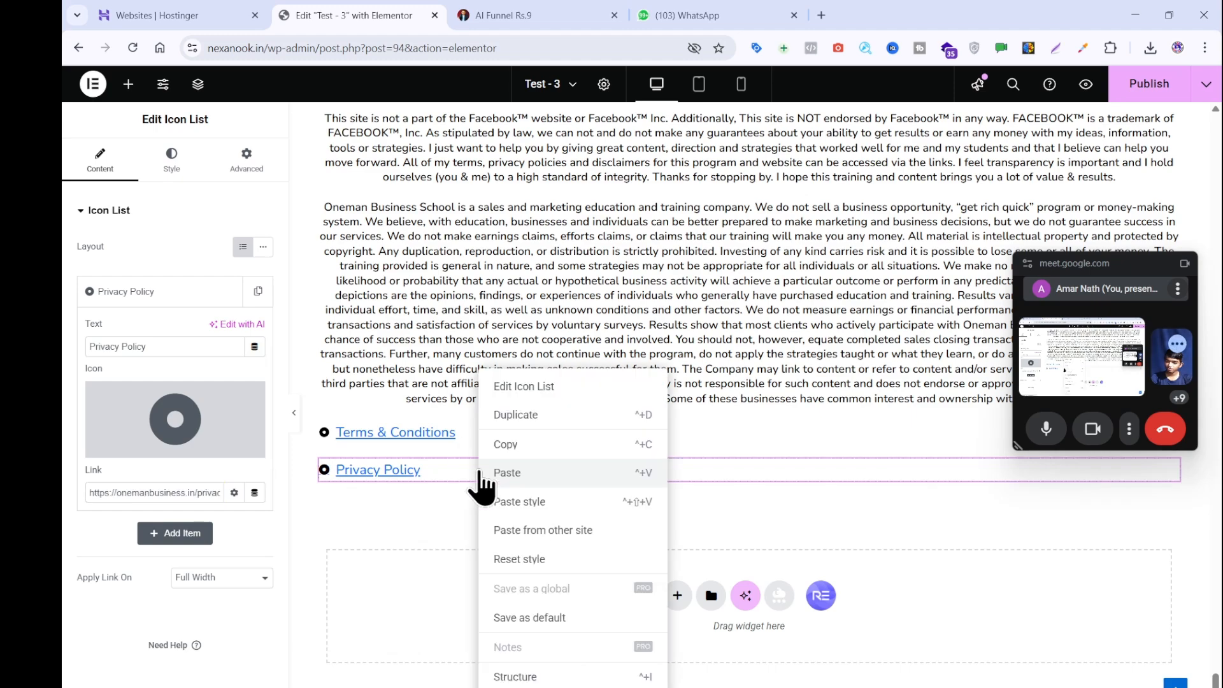
left_click(510, 491)
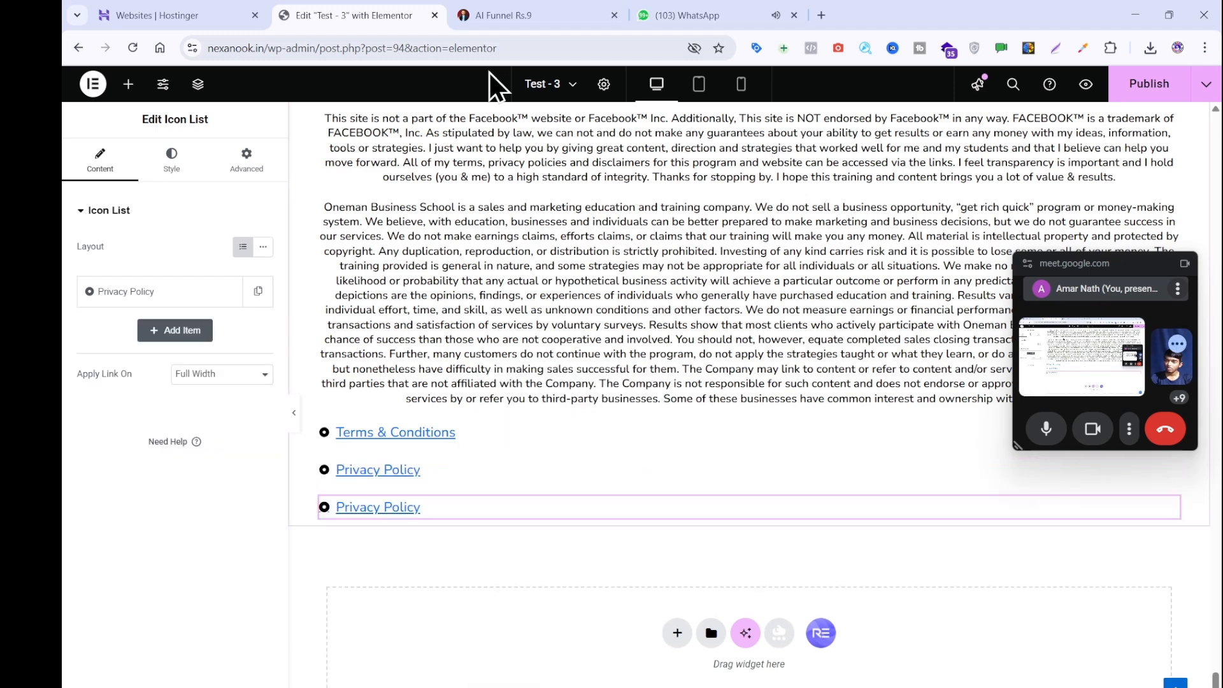
left_click(497, 16)
left_click(229, 637)
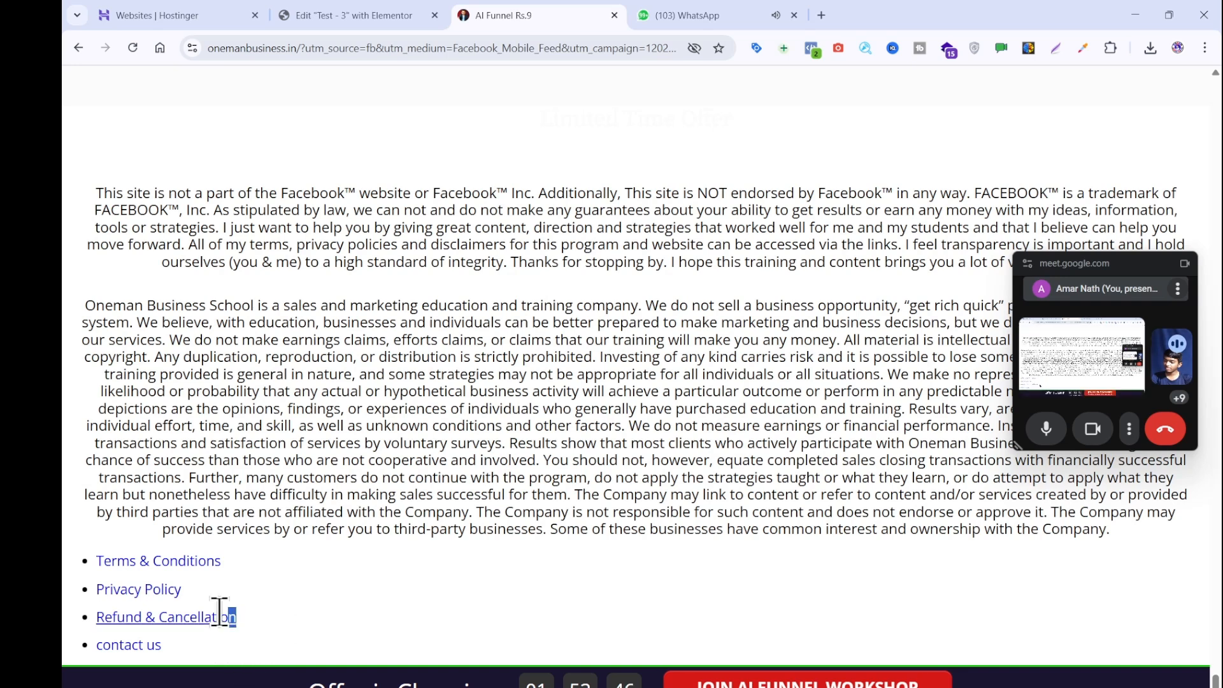
left_click_drag(226, 615, 87, 621)
left_click(90, 617)
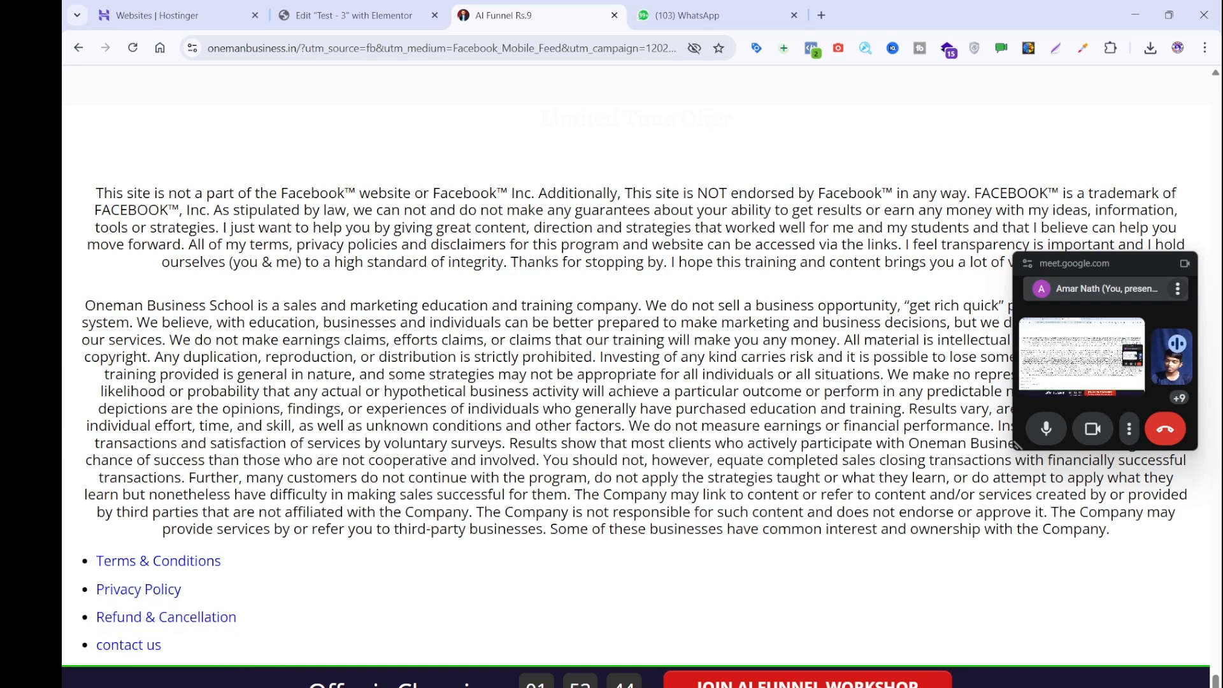
left_click(810, 687)
key("ctrl+v")
key("ctrl+a")
key("ctrl+x")
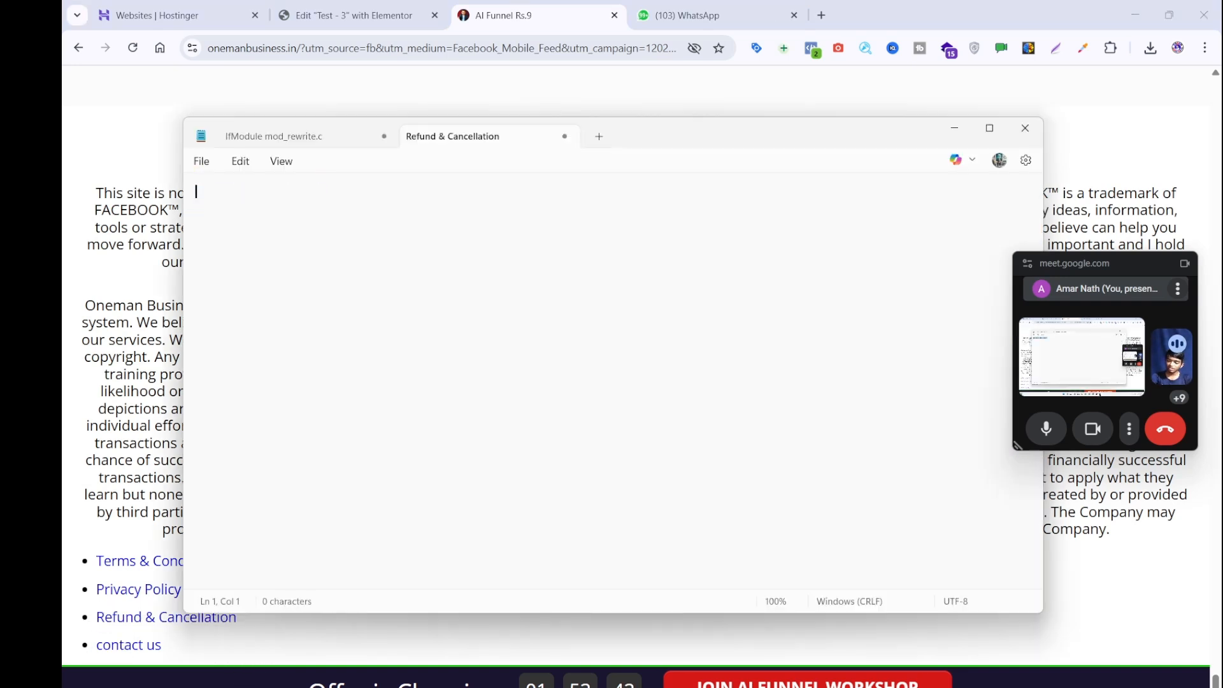
- Replace the text of the lower Privacy Policy item with 'Refund & Cancellation'
left_click(369, 5)
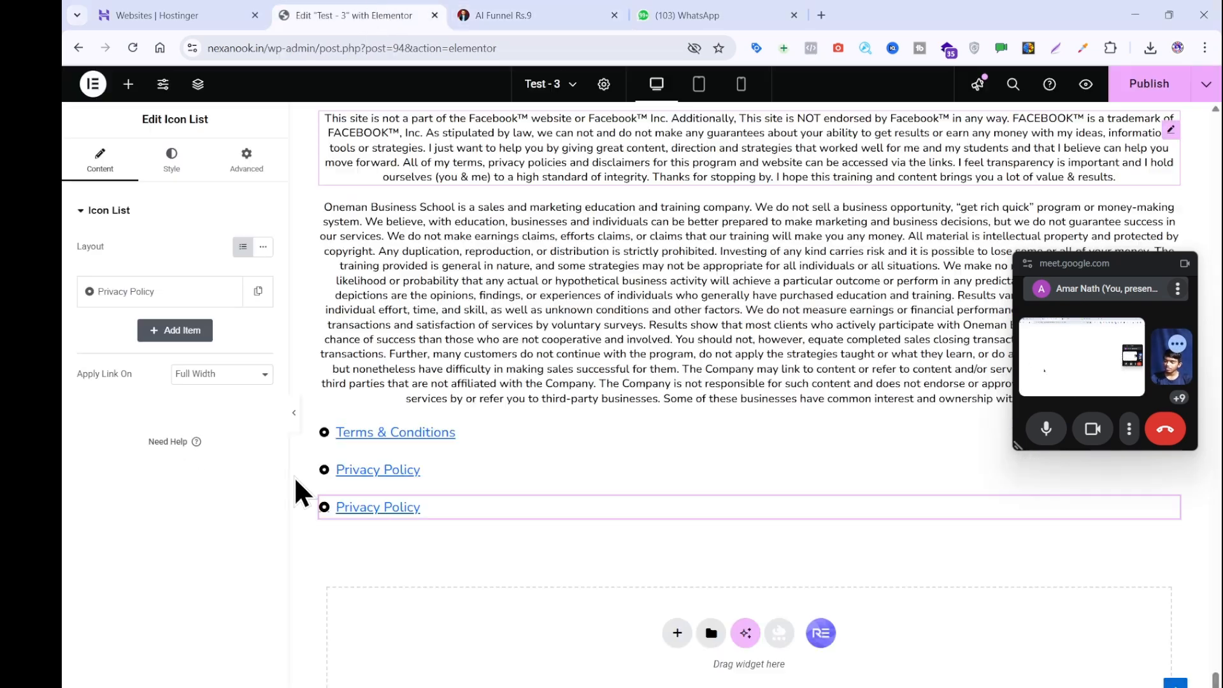
left_click(159, 292)
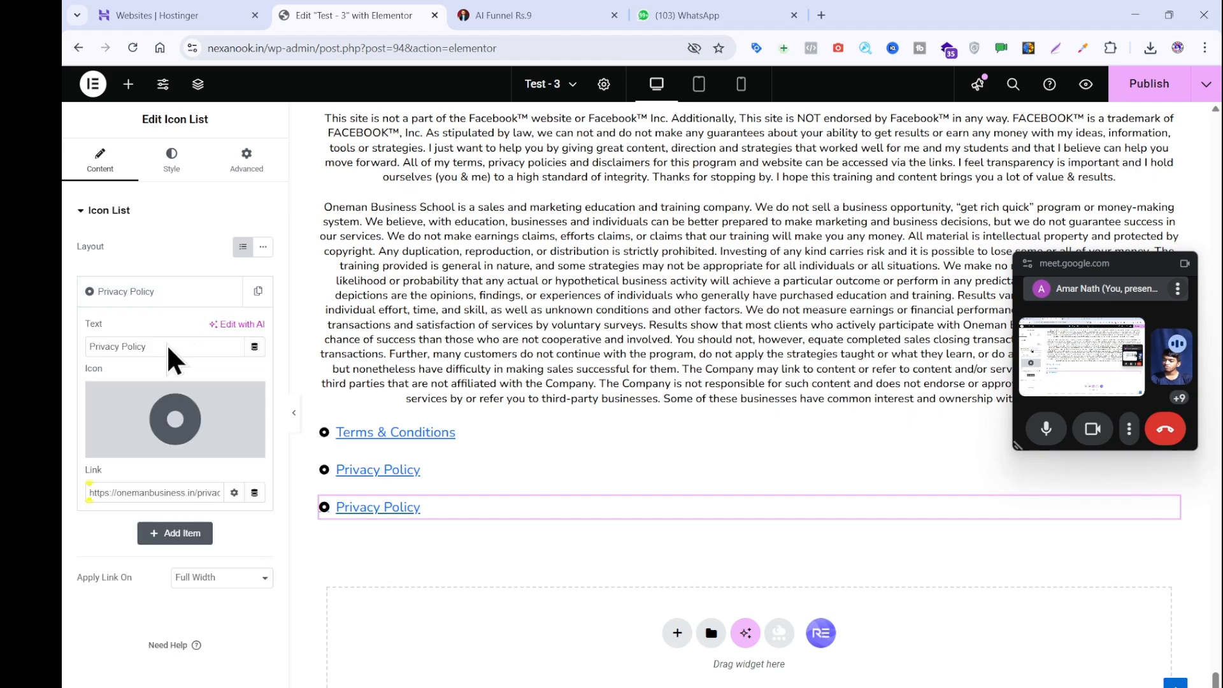
key("ctrl+v")
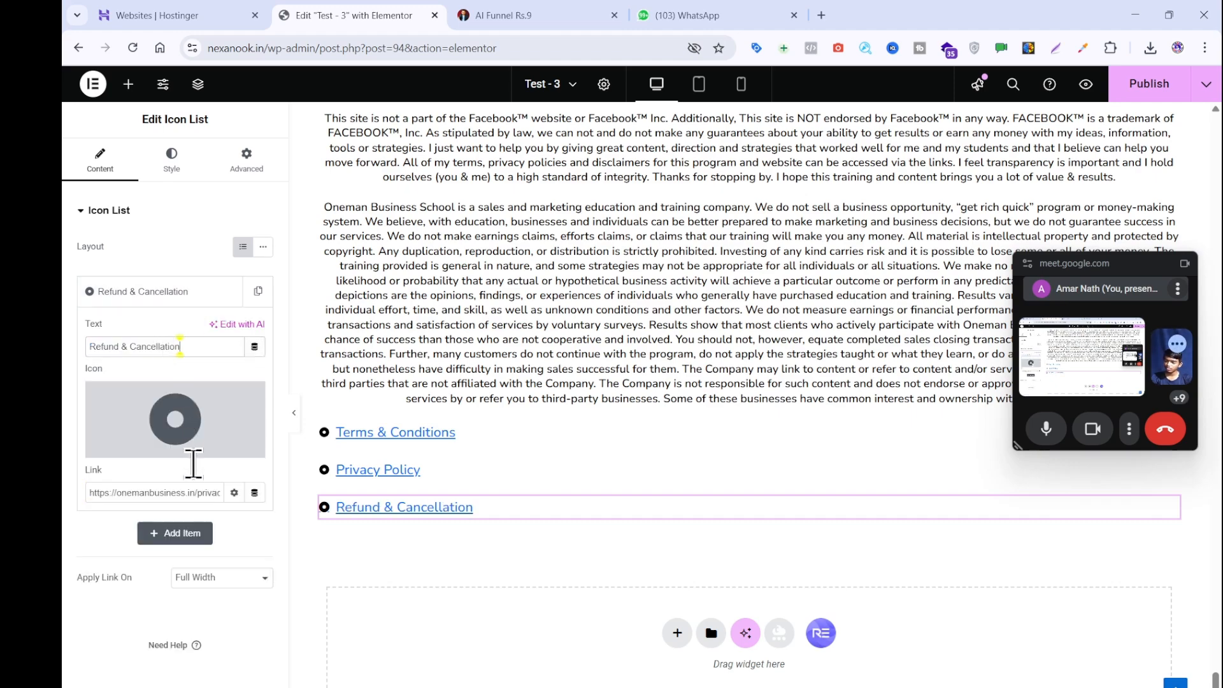
- Copy the Refund & Cancellation link address from the reference page and set it as the Refund & Cancellation item's link
left_click(503, 15)
left_click(172, 622)
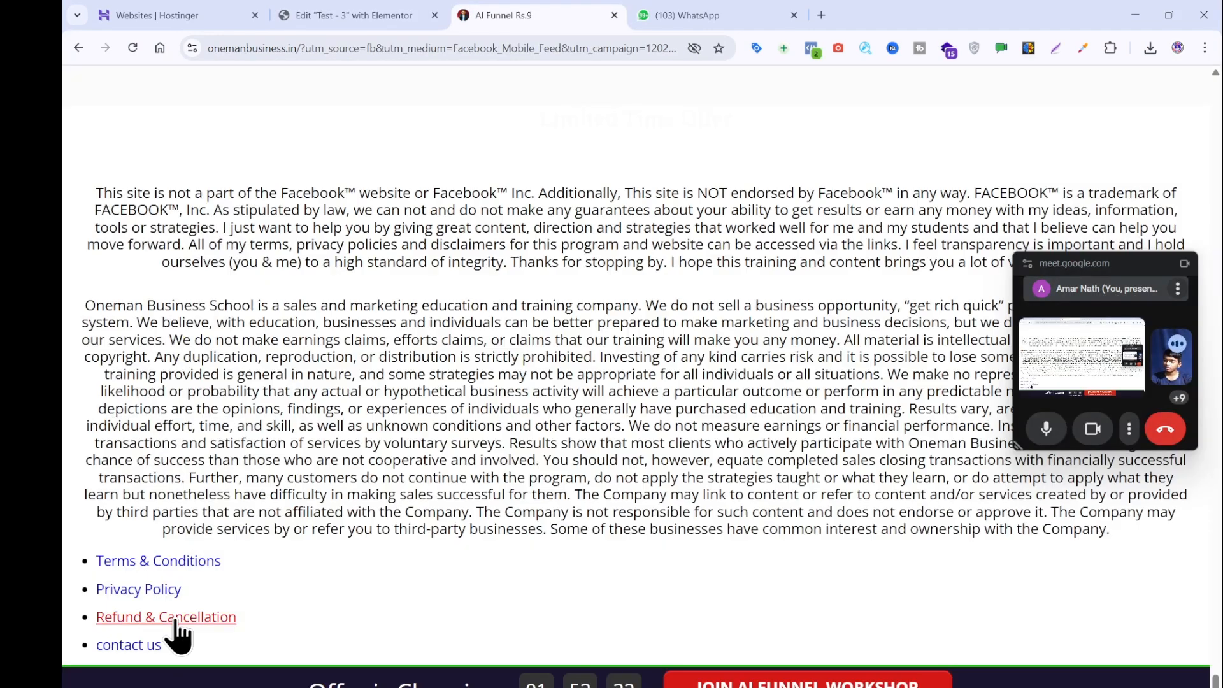
right_click(173, 622)
left_click(264, 474)
left_click(316, 15)
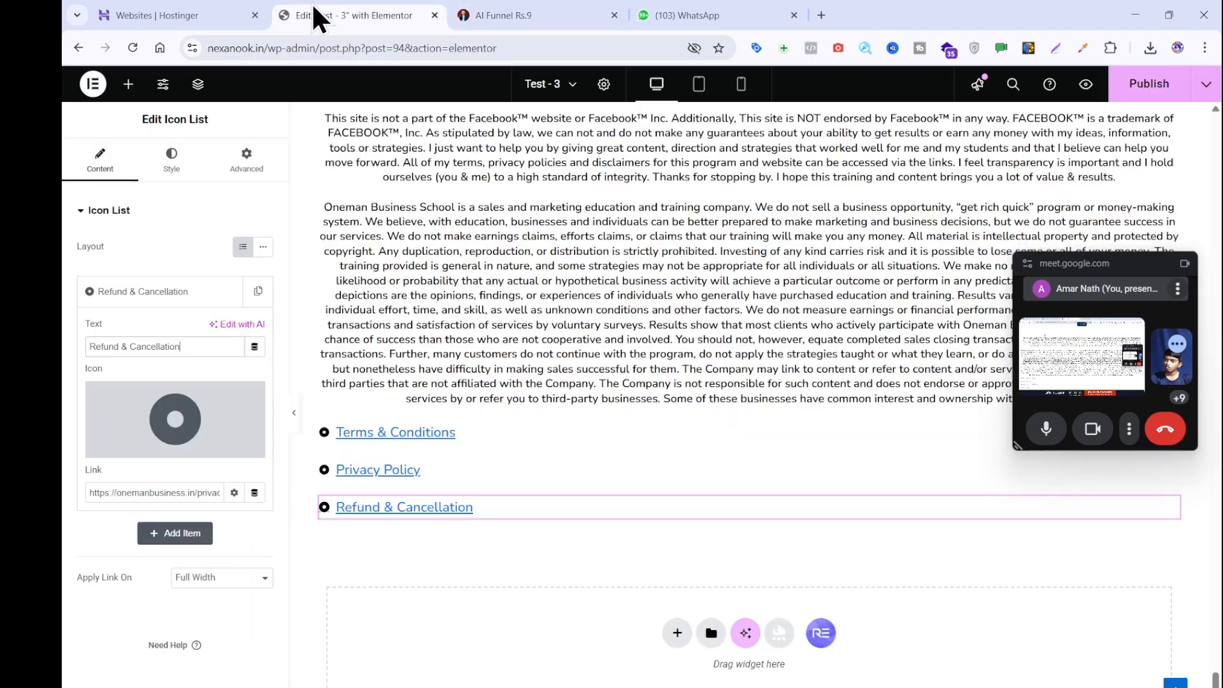
left_click(147, 493)
key("ctrl+a")
key("ctrl+v")
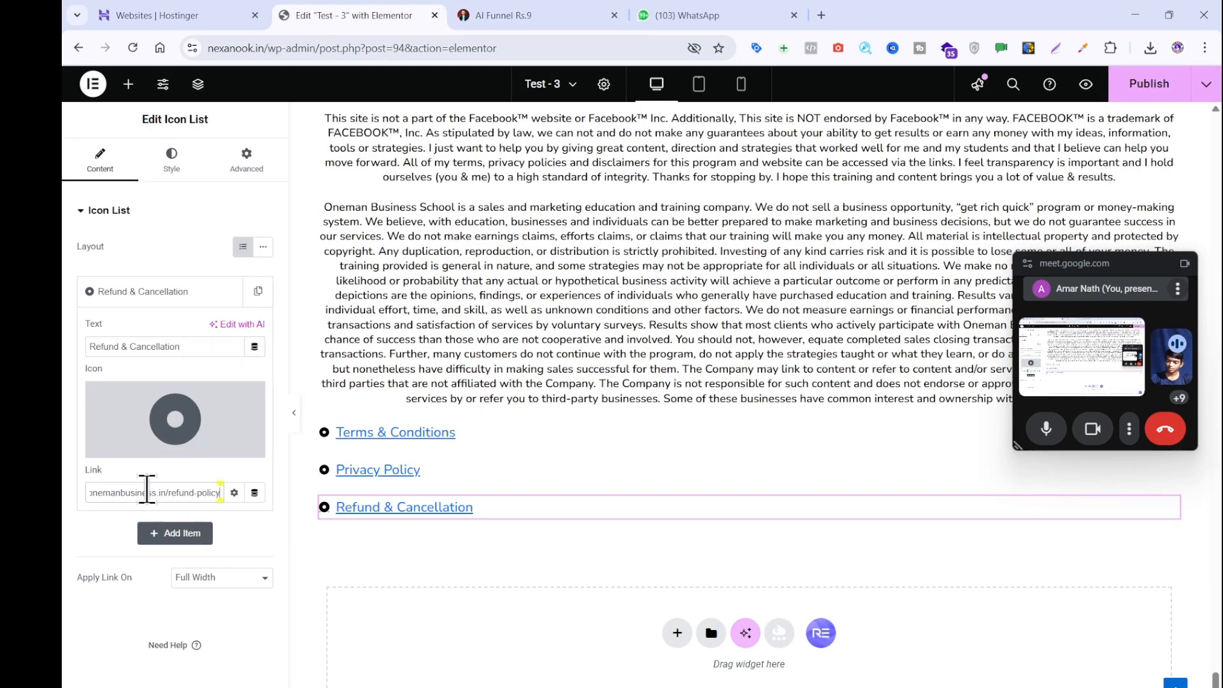
- Duplicate the Refund & Cancellation icon list and copy the reference page's 'contact us' label as plain text through Notepad
right_click(446, 504)
left_click(467, 428)
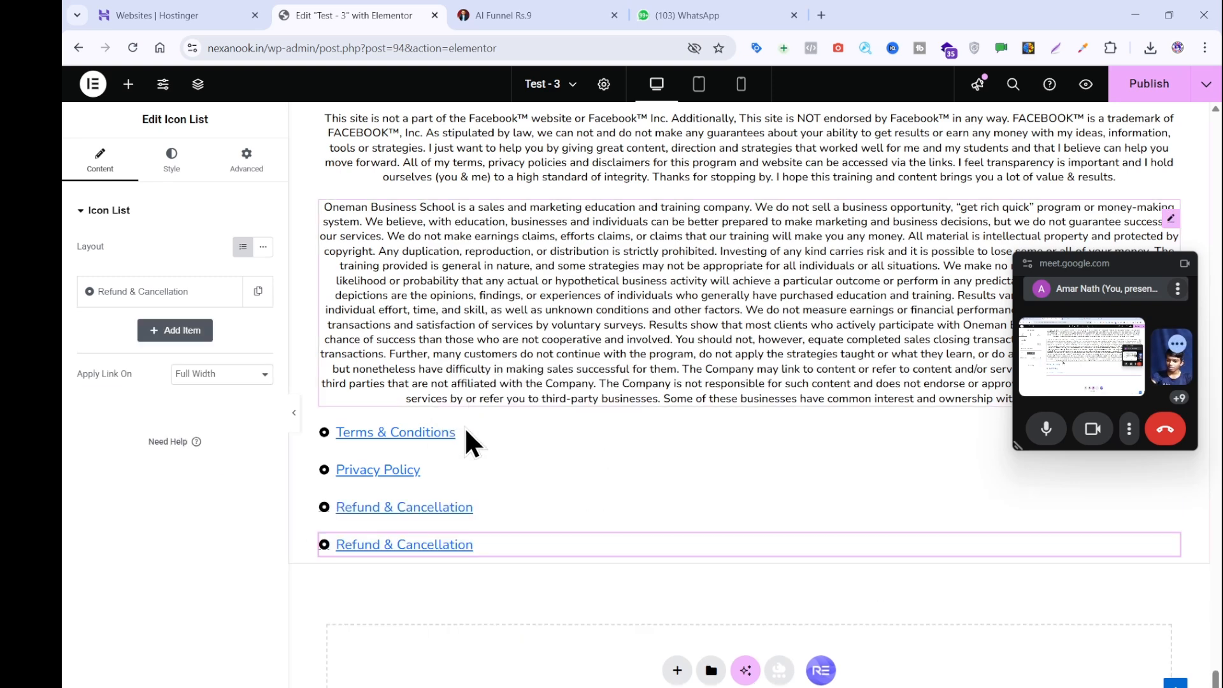
left_click(561, 16)
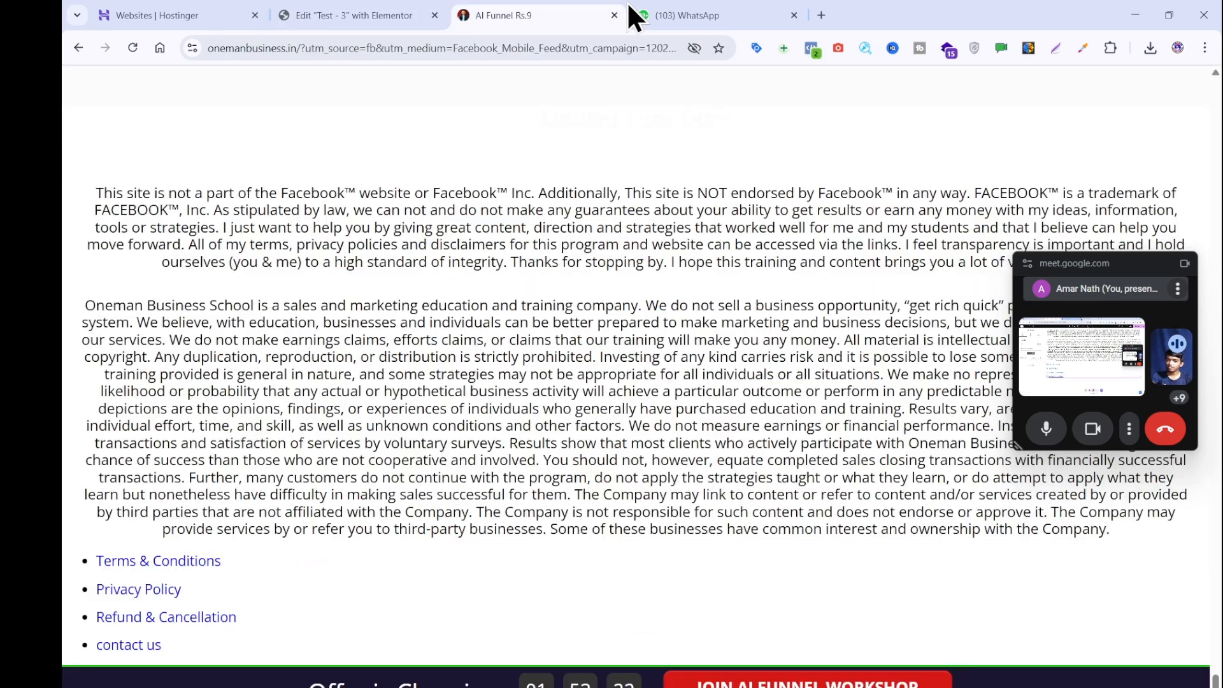
left_click_drag(164, 644, 93, 648)
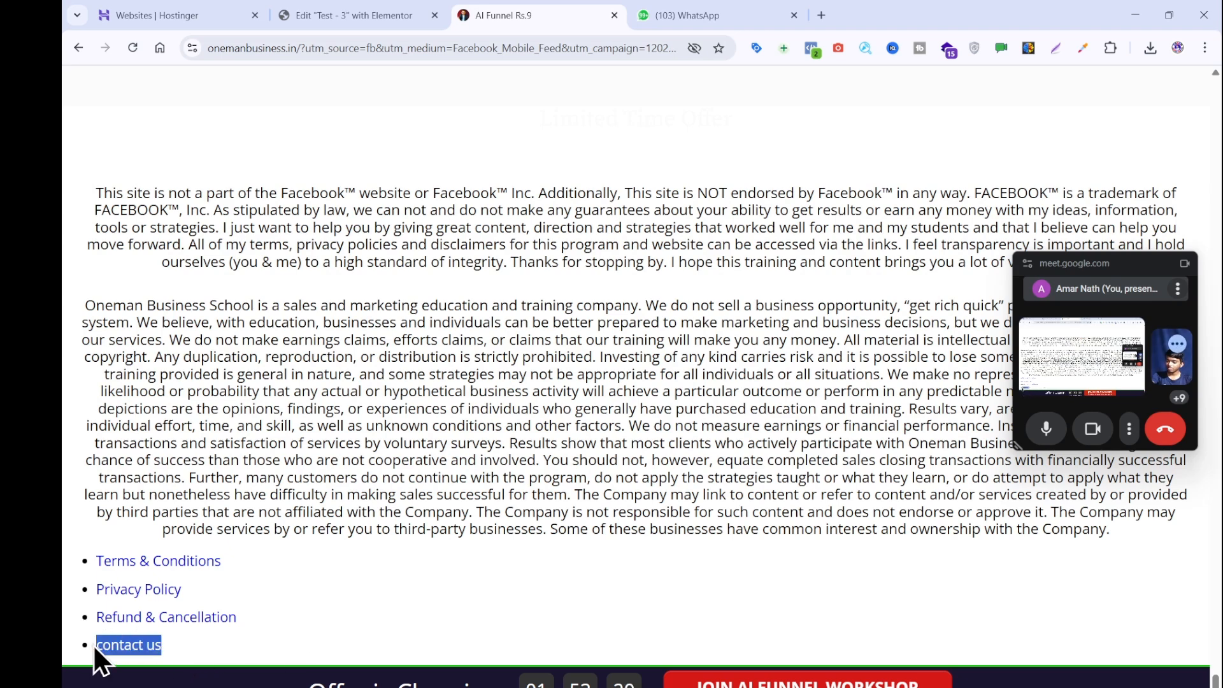
left_click(422, 629)
key("alt+Tab")
key("ctrl+v")
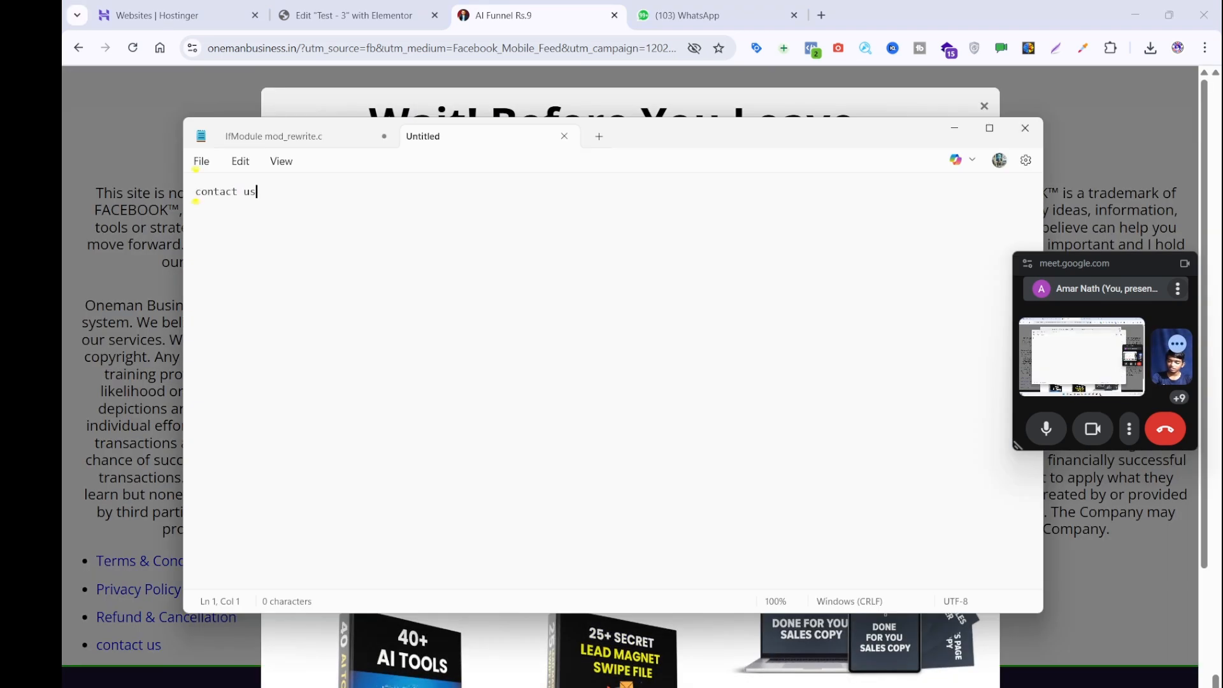
key("ctrl+a")
key("Delete")
- Replace the text of the lower Refund & Cancellation item with 'contact us'
left_click(303, 8)
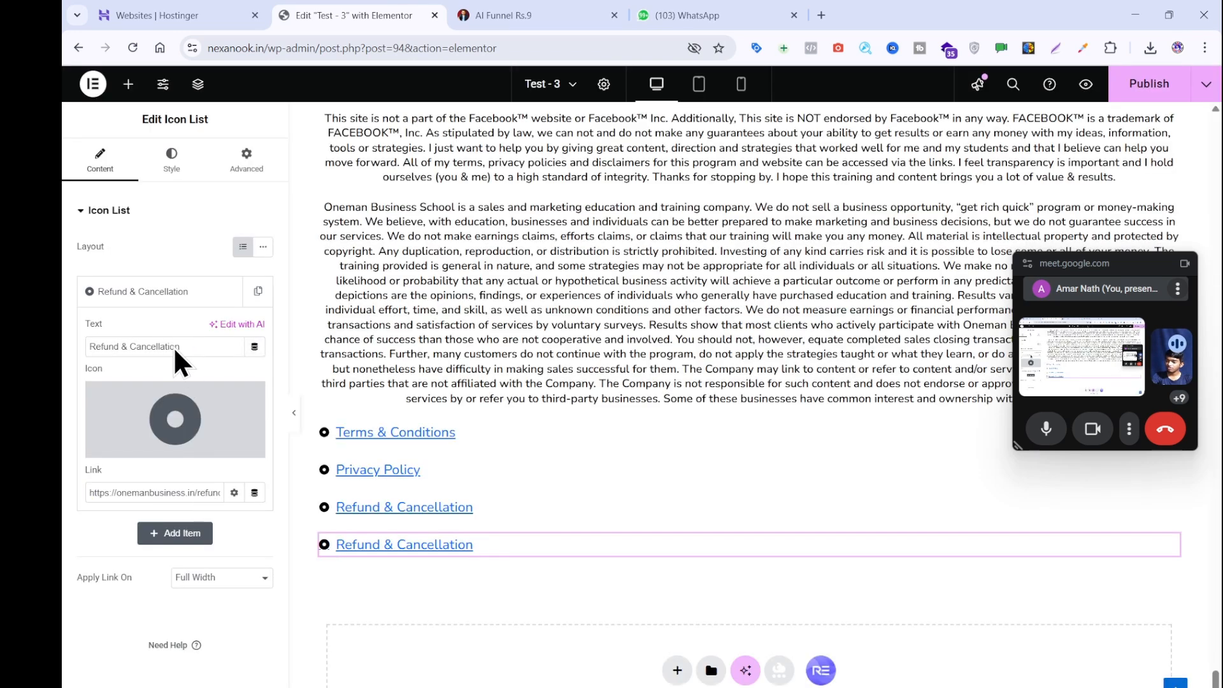
triple_click(174, 346)
key("ctrl+v")
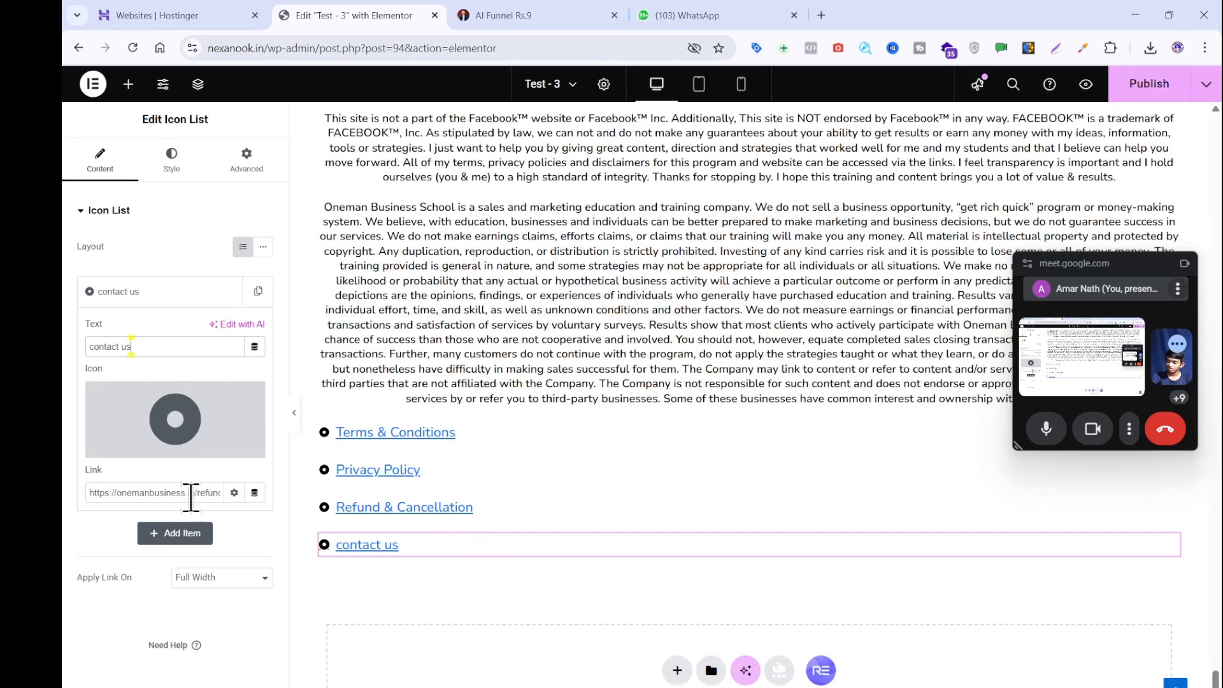
- Set the contact us item's link to the contact us address copied from the reference page, and publish the page
key("ctrl+Tab")
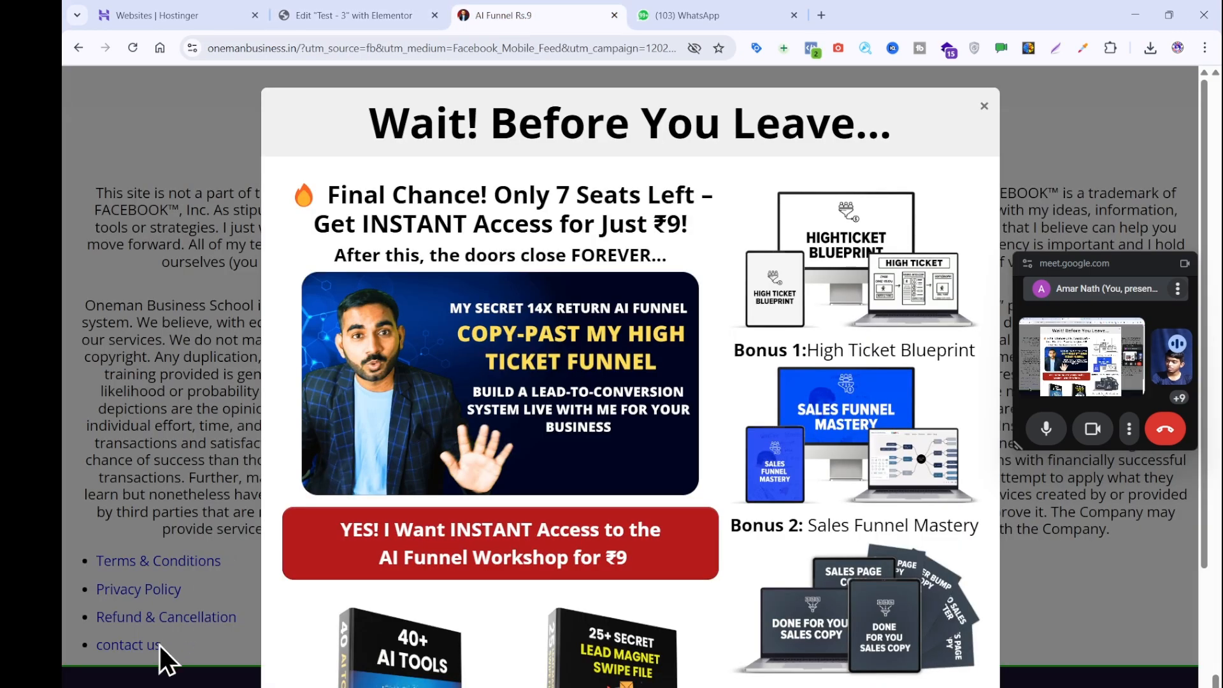
right_click(160, 645)
left_click(157, 651)
right_click(156, 644)
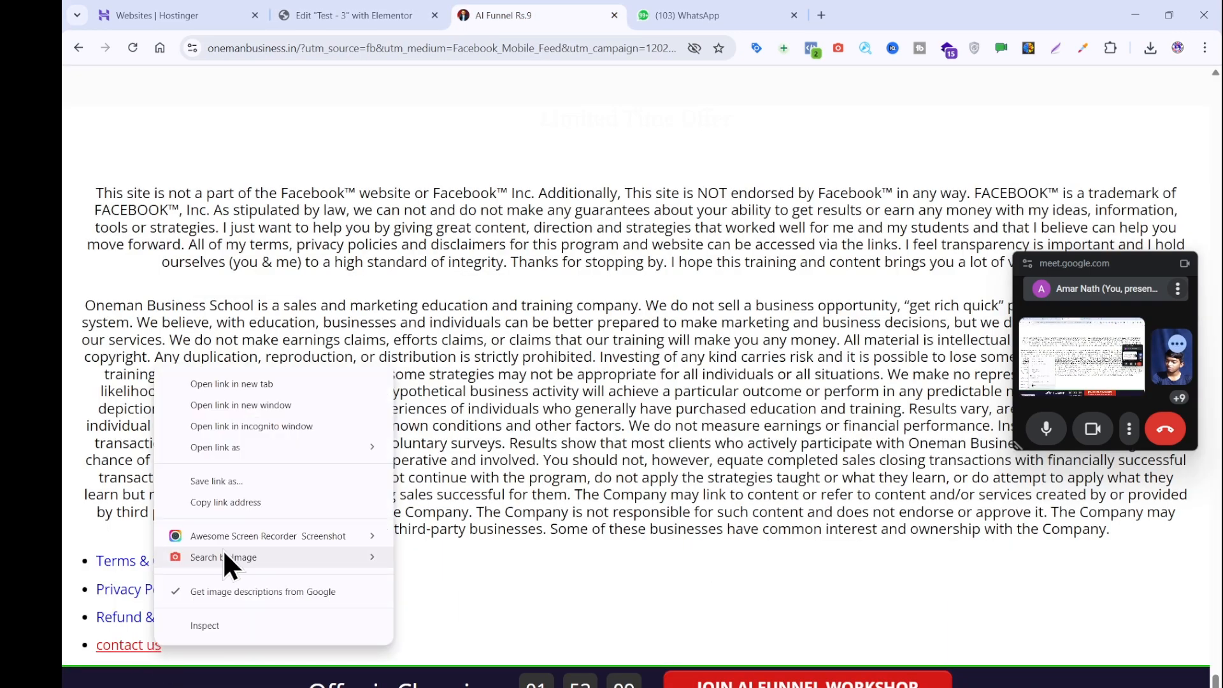
left_click(241, 504)
left_click(331, 15)
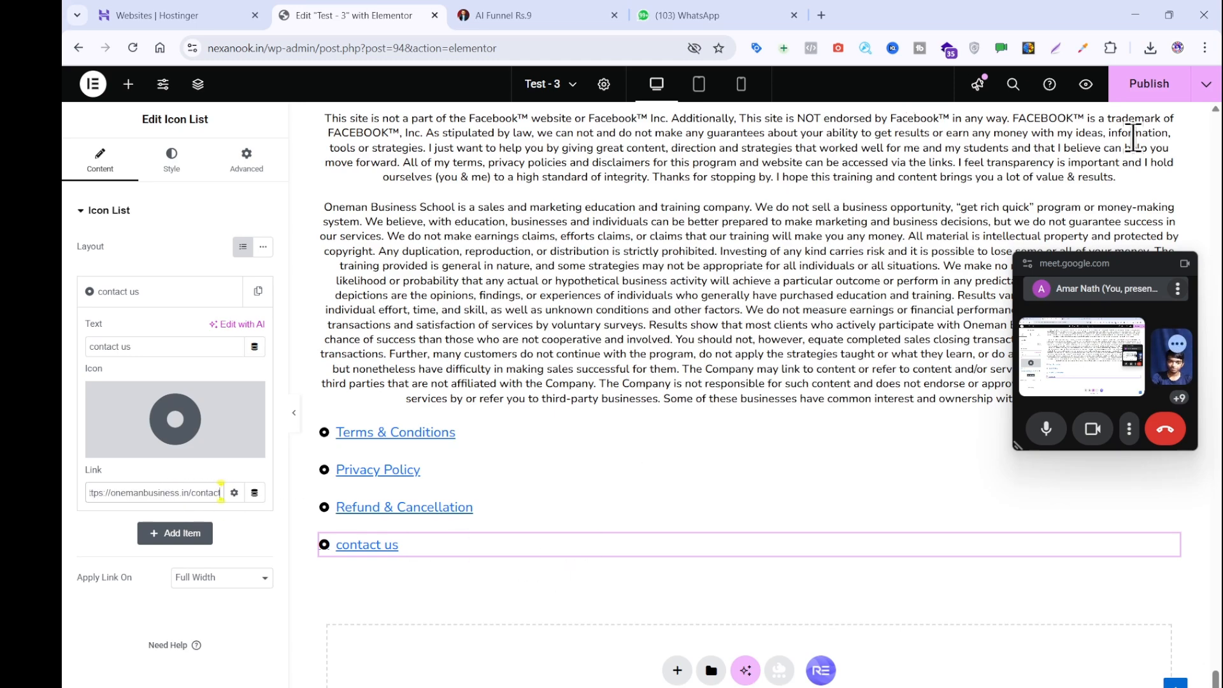
- Examine the reference page and the rebuilt page from the footer upward to compare their sections
scroll(760, 375, "up", 7)
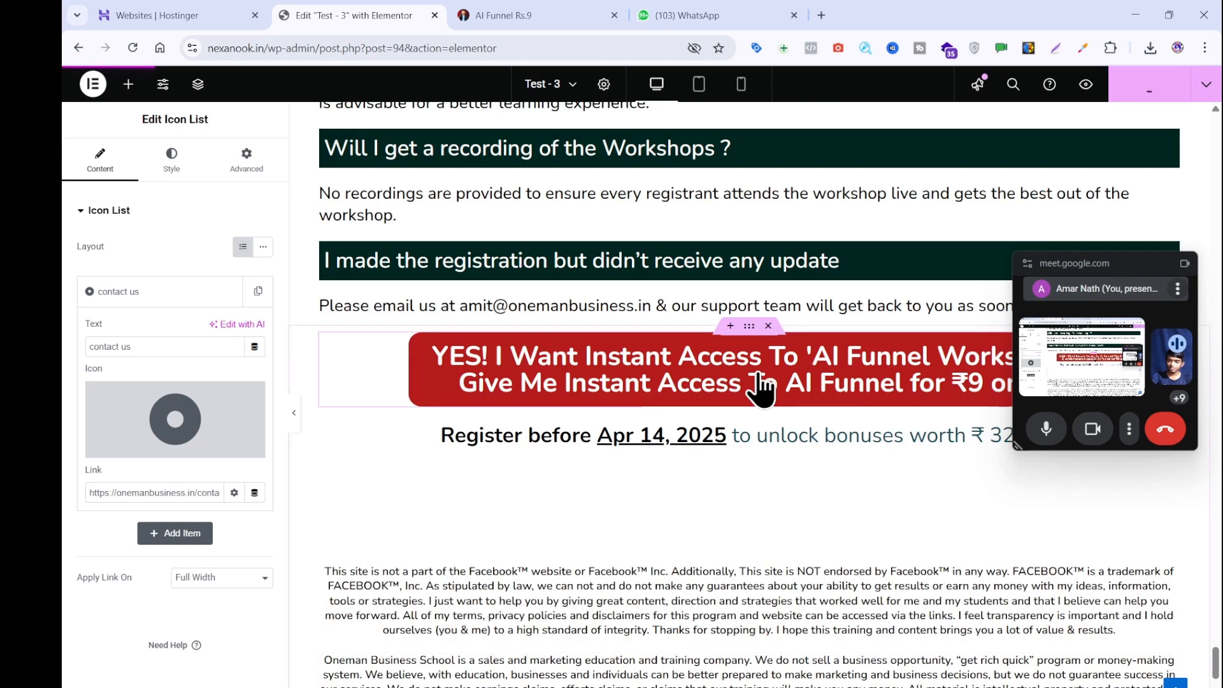
scroll(757, 376, "down", 7)
left_click(515, 14)
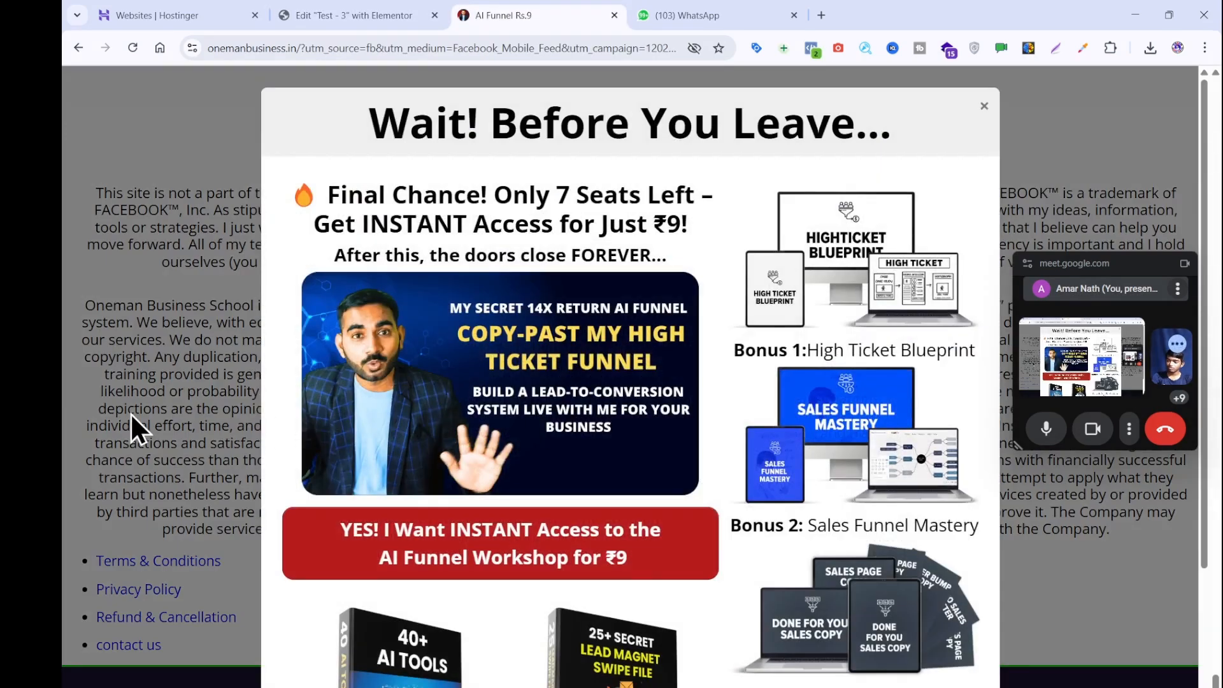
left_click(131, 423)
scroll(547, 468, "up", 10)
scroll(547, 469, "down", 10)
scroll(546, 468, "up", 20)
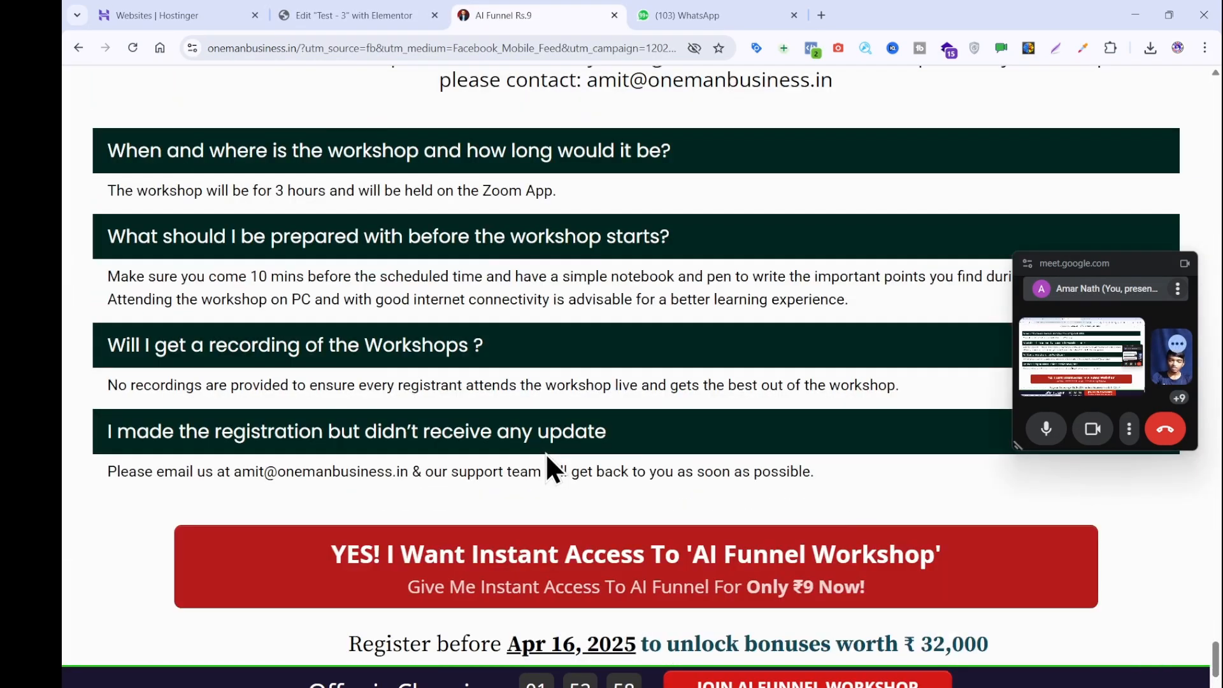
scroll(545, 469, "up", 15)
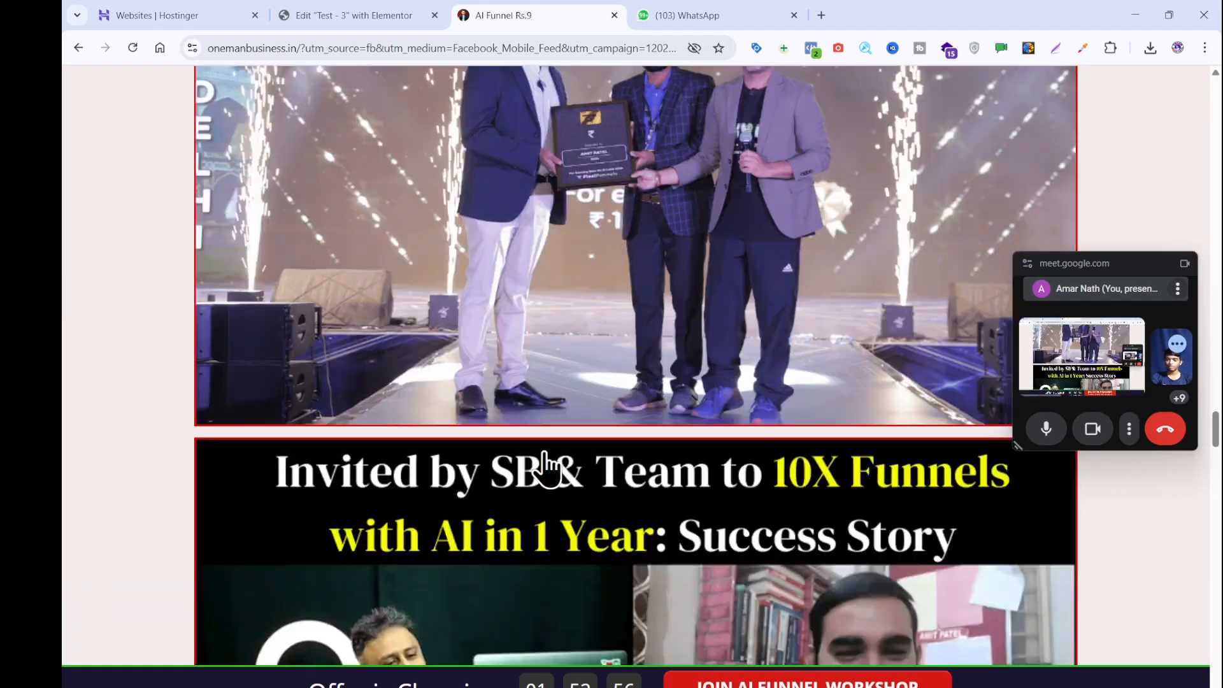
scroll(545, 454, "up", 20)
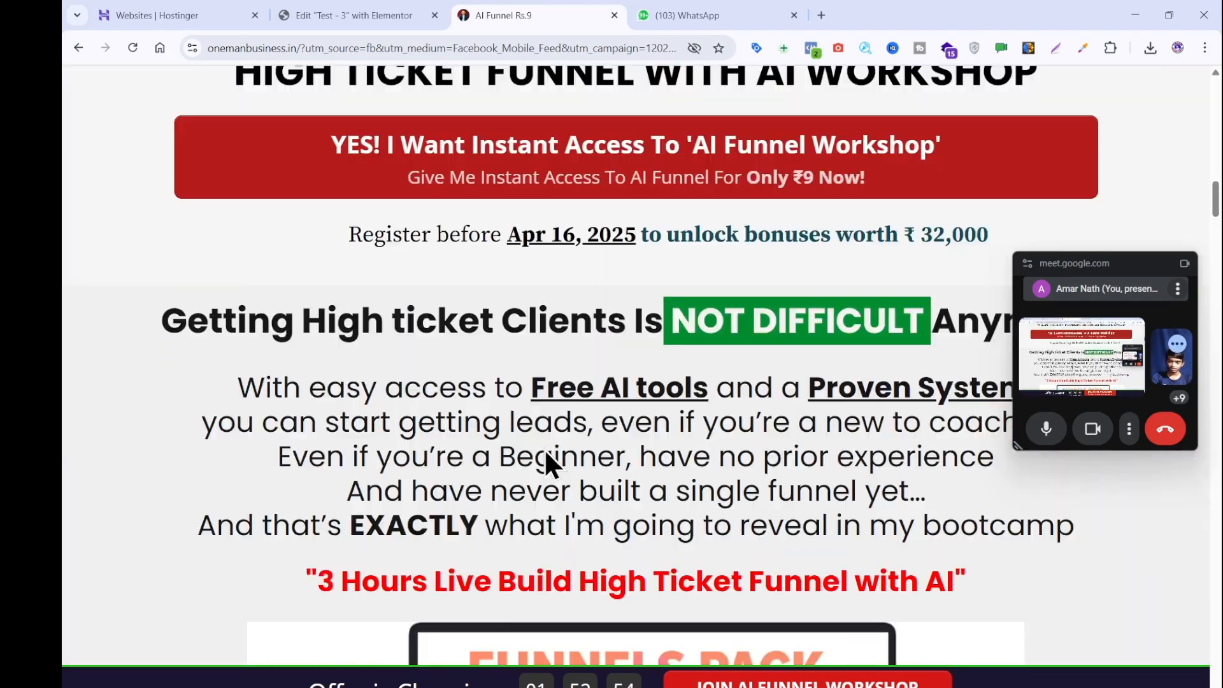
key("ctrl+shift+Tab")
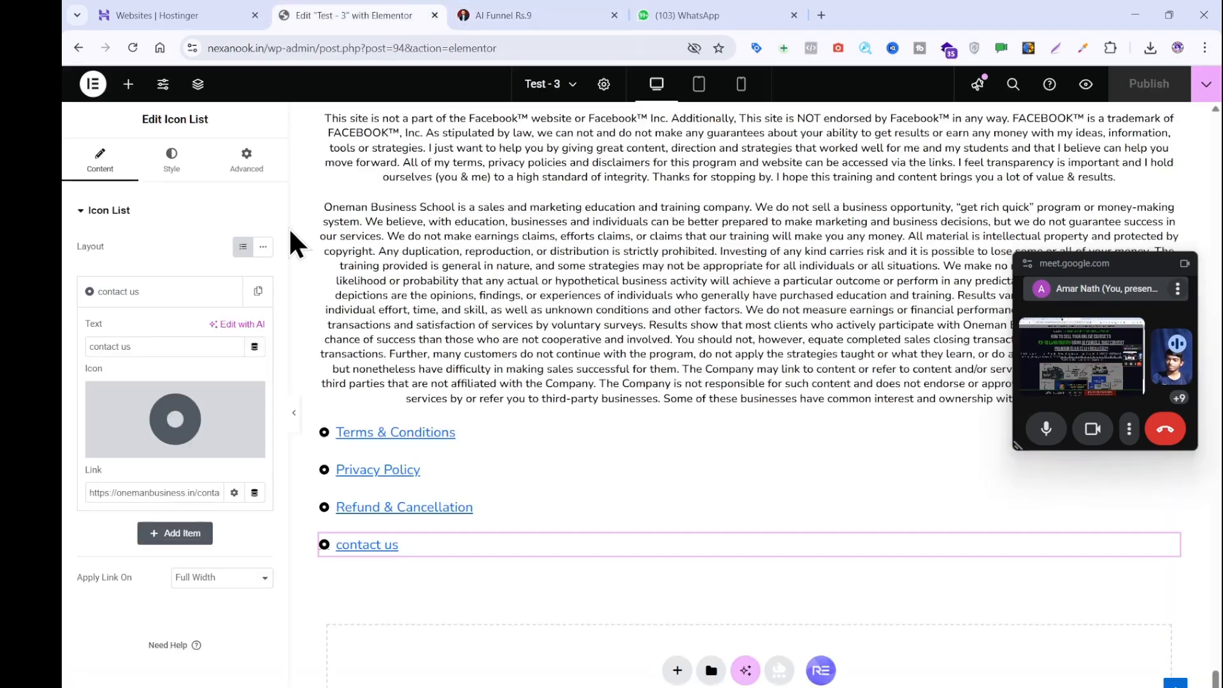
scroll(548, 519, "up", 20)
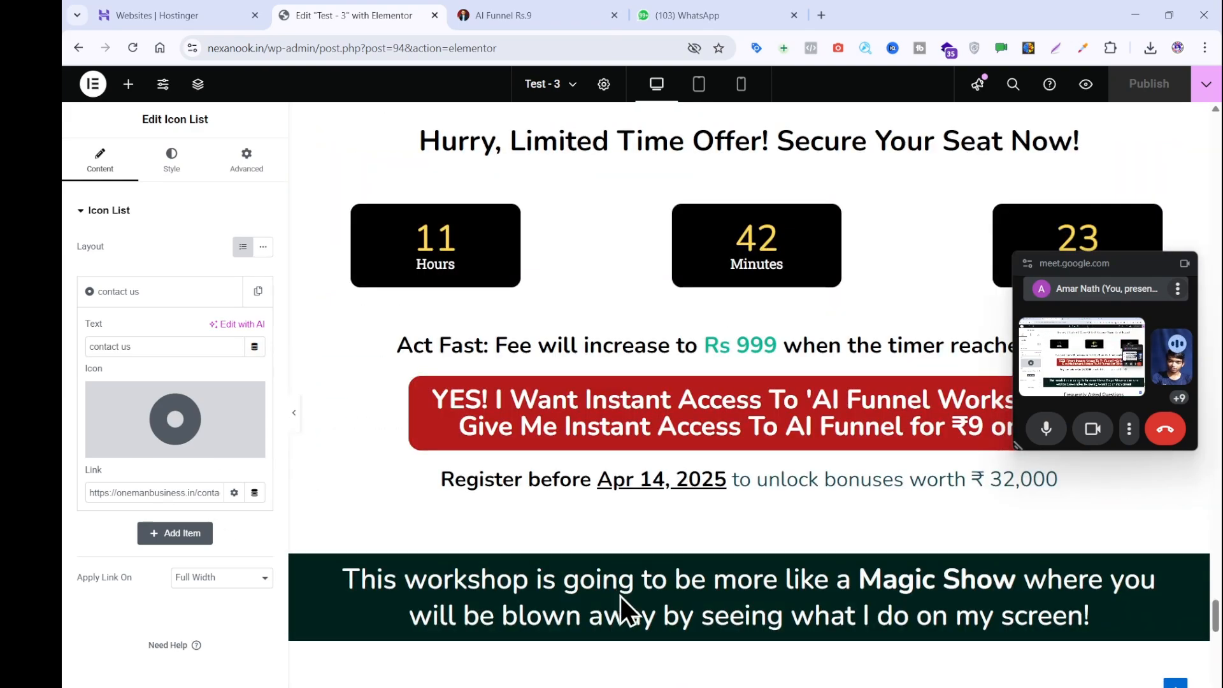
scroll(621, 591, "up", 20)
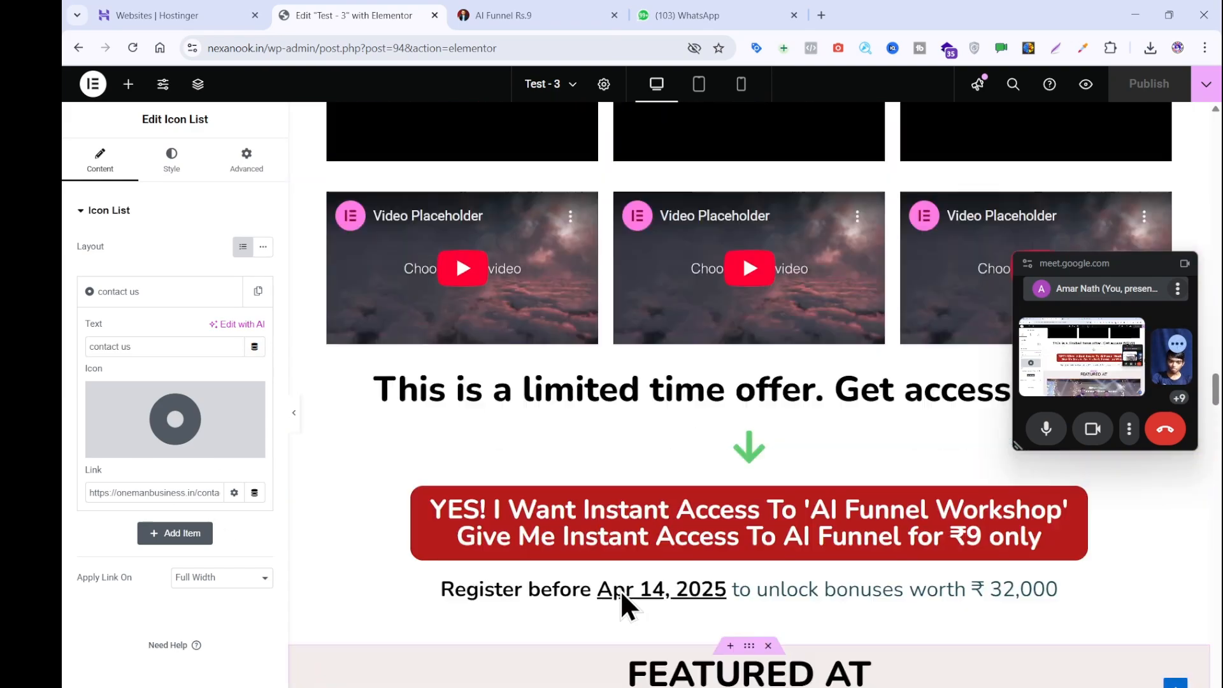
scroll(621, 591, "up", 20)
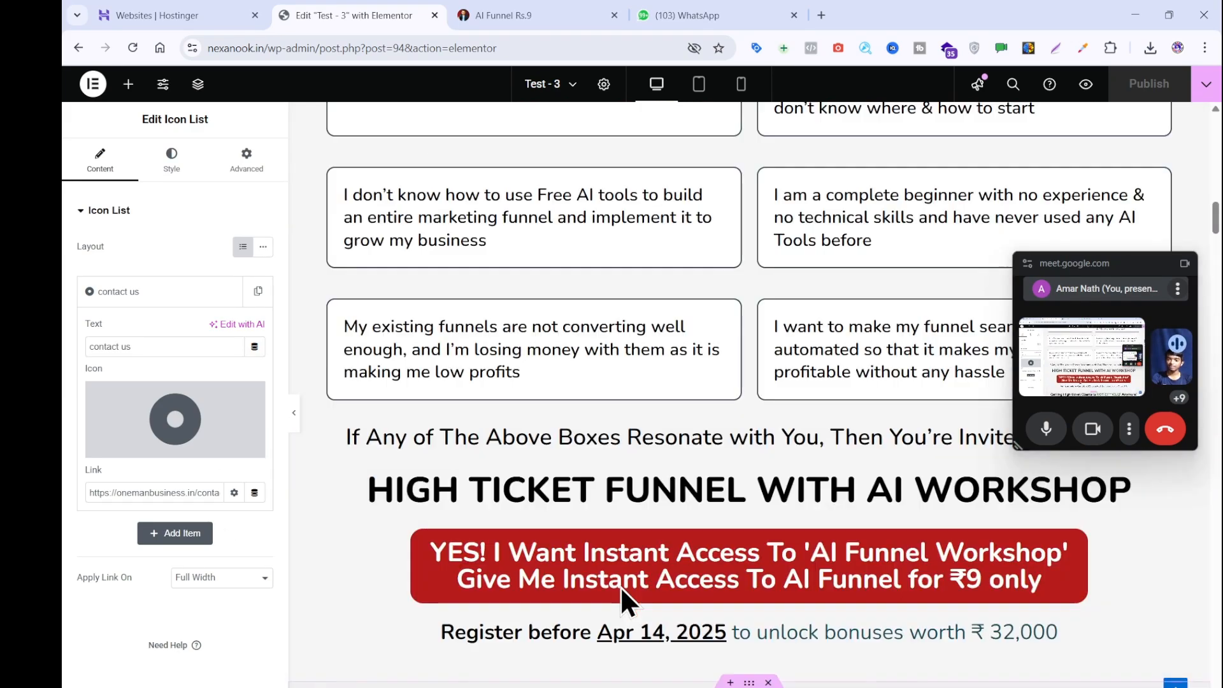